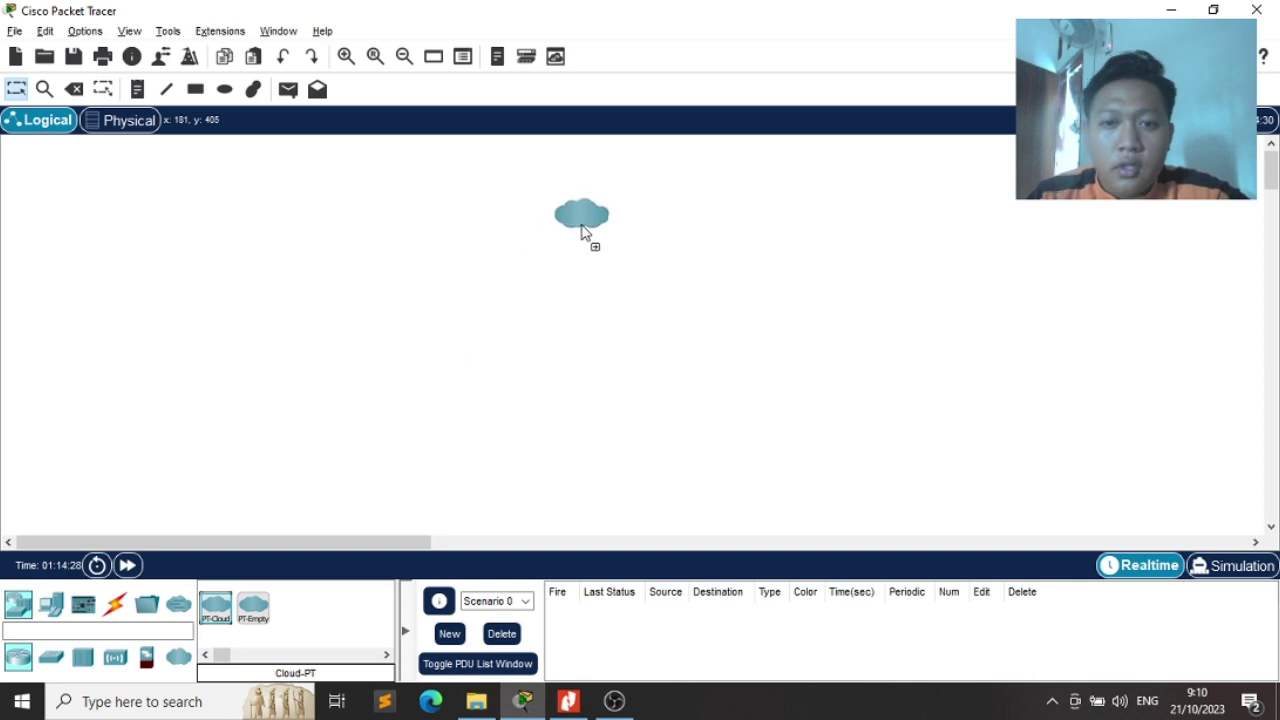
After checking the exam topology, place a Cable-Modem-PT below-right of the cloud
key("alt+Tab")
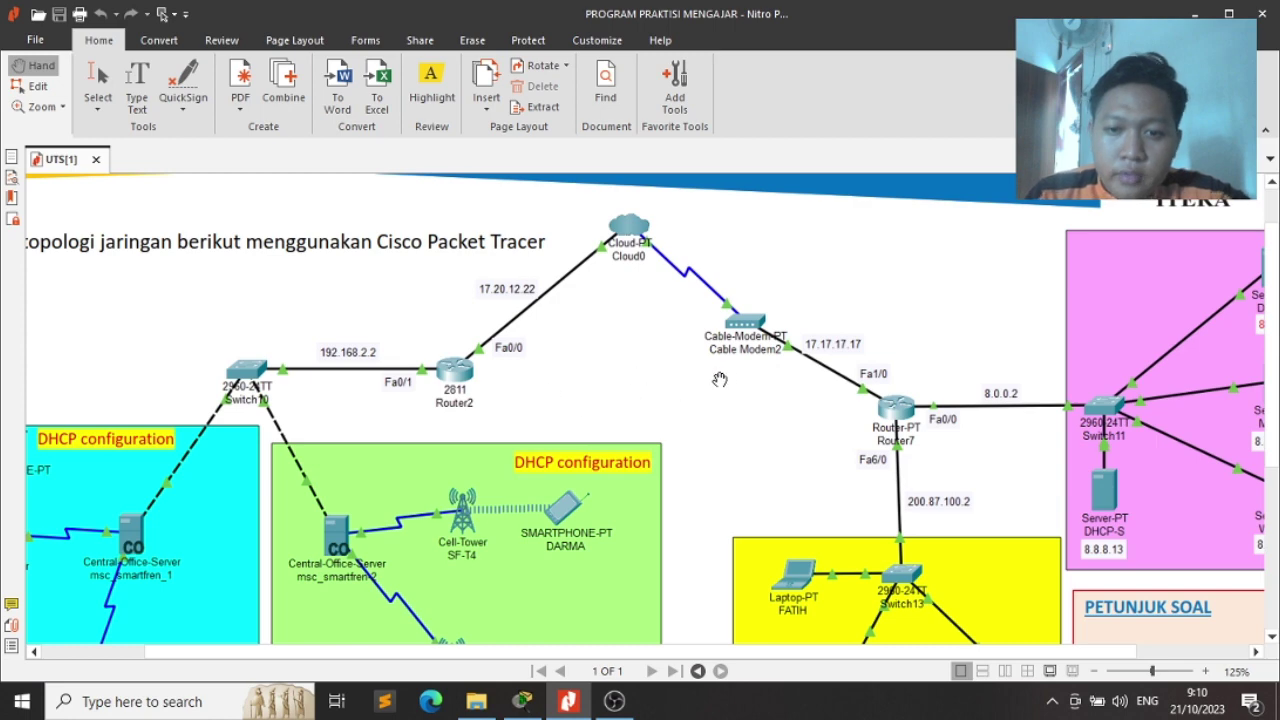
key("alt+Tab")
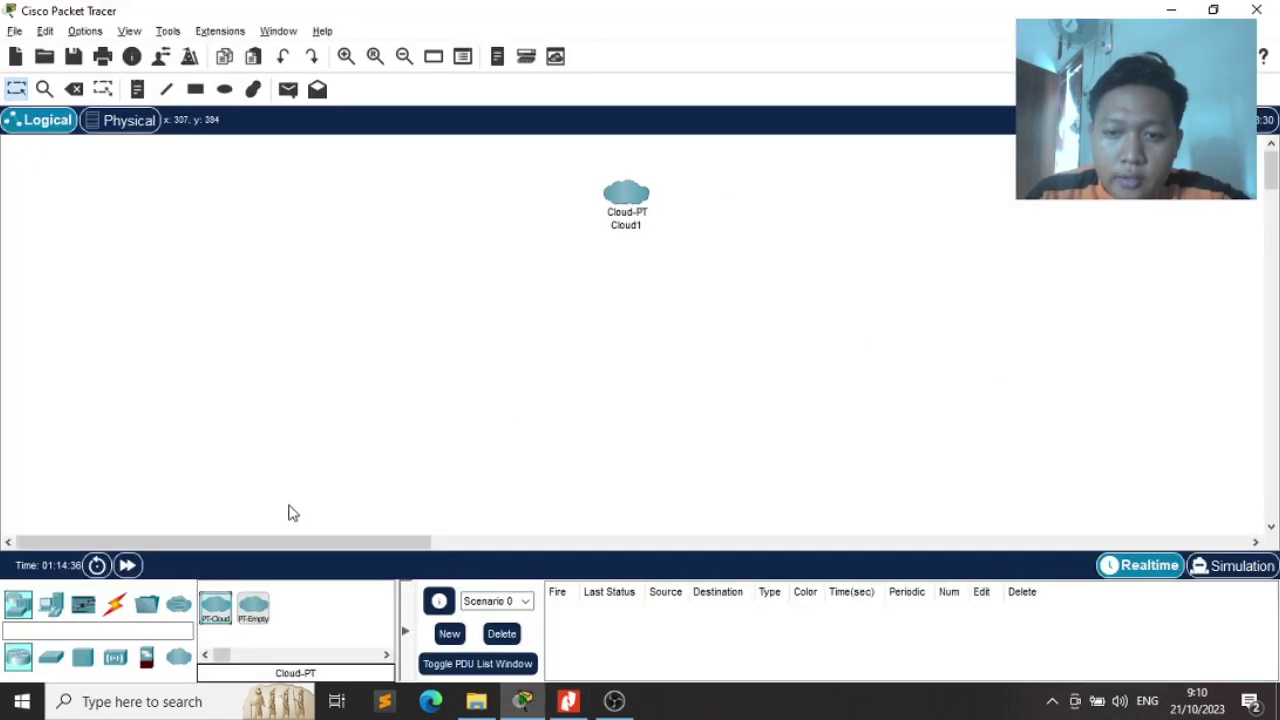
left_click(167, 628)
type("modem")
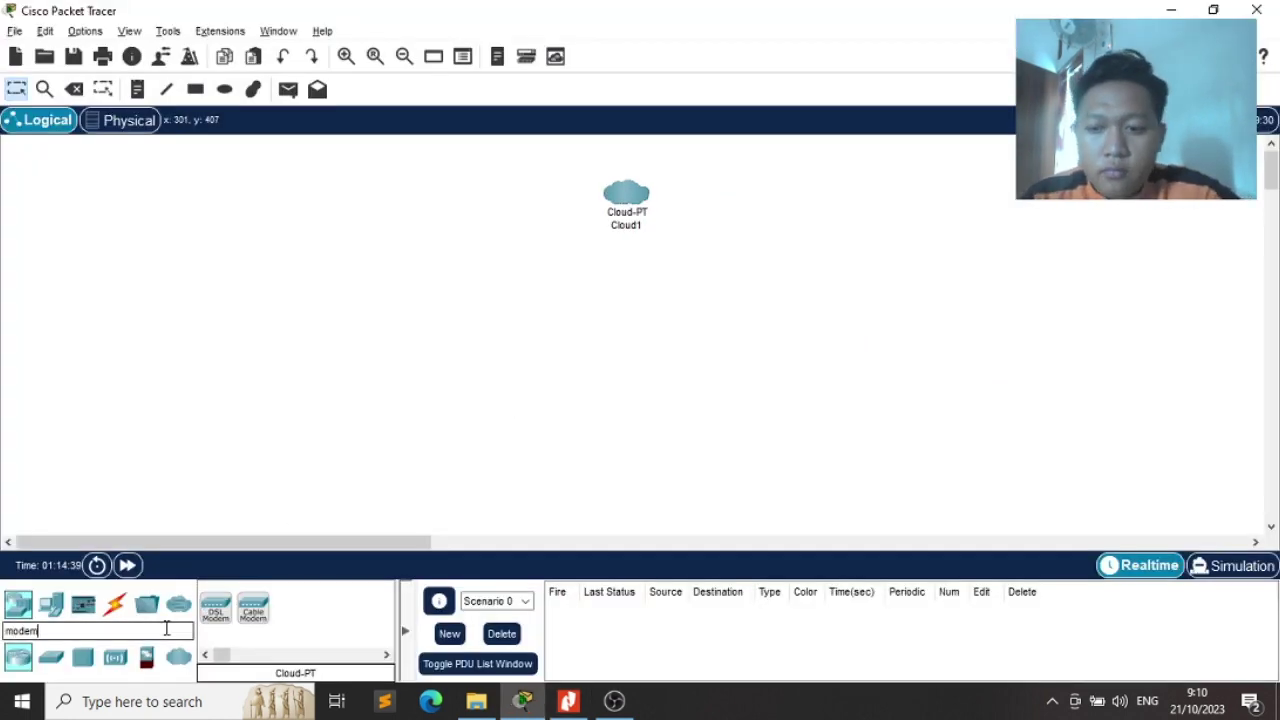
left_click(253, 606)
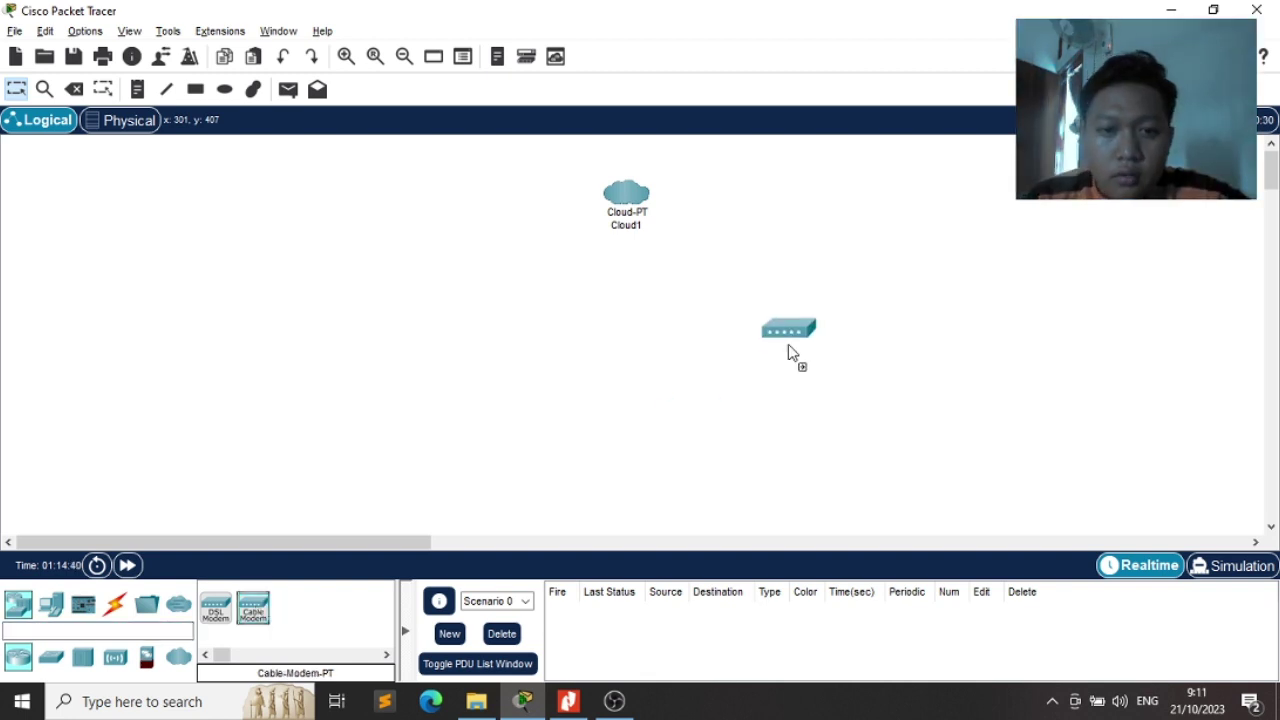
left_click(770, 325)
left_click(770, 325)
Add a generic PT-Router to the left of the cable modem
left_click(116, 633)
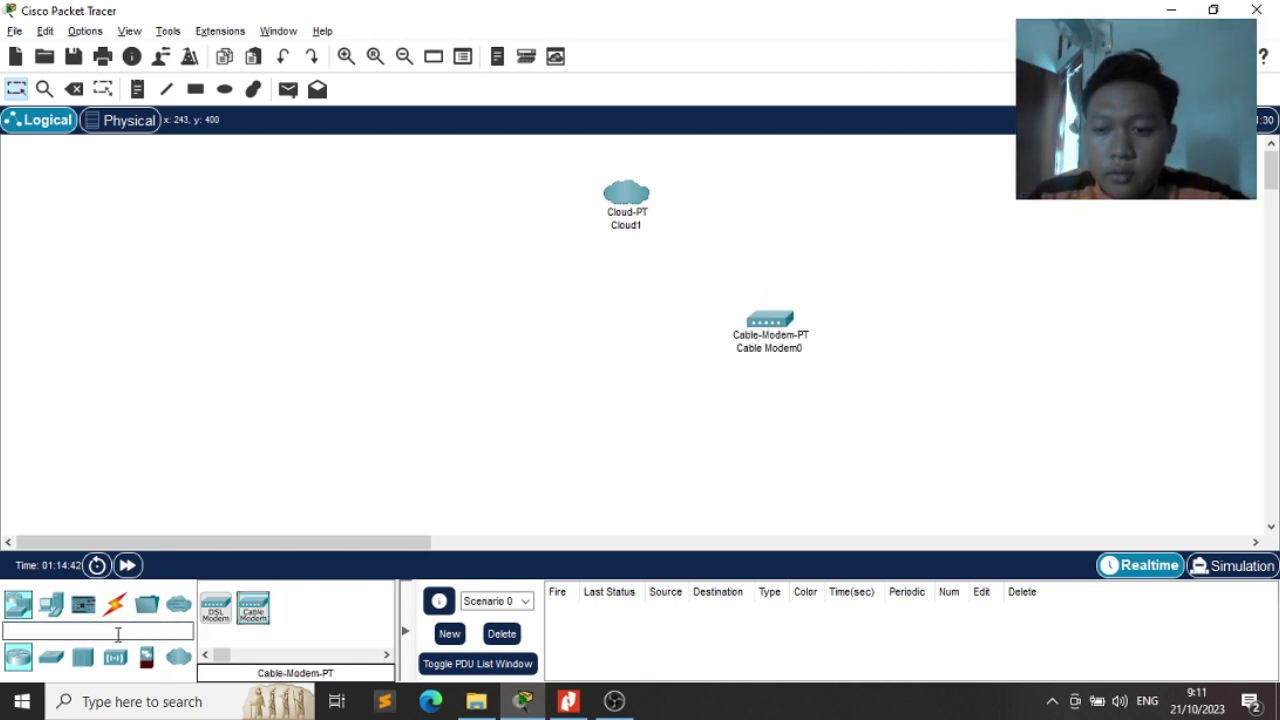
type("router")
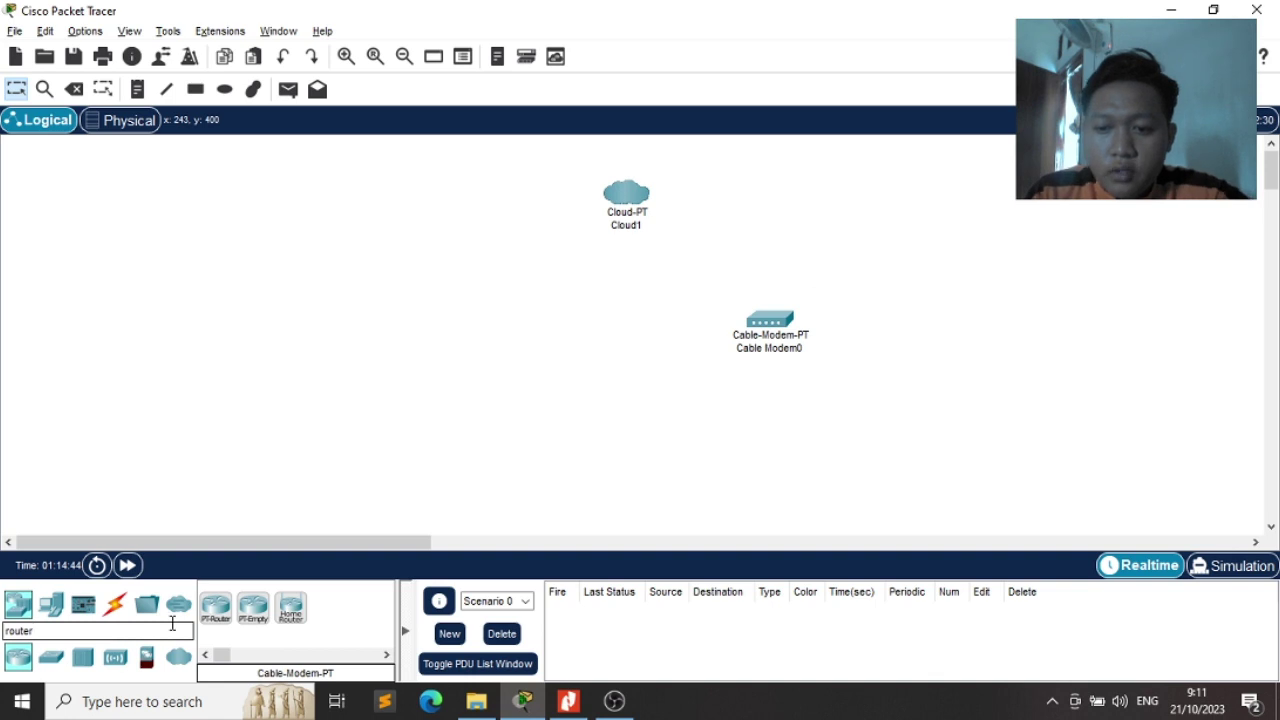
left_click(215, 606)
left_click(431, 348)
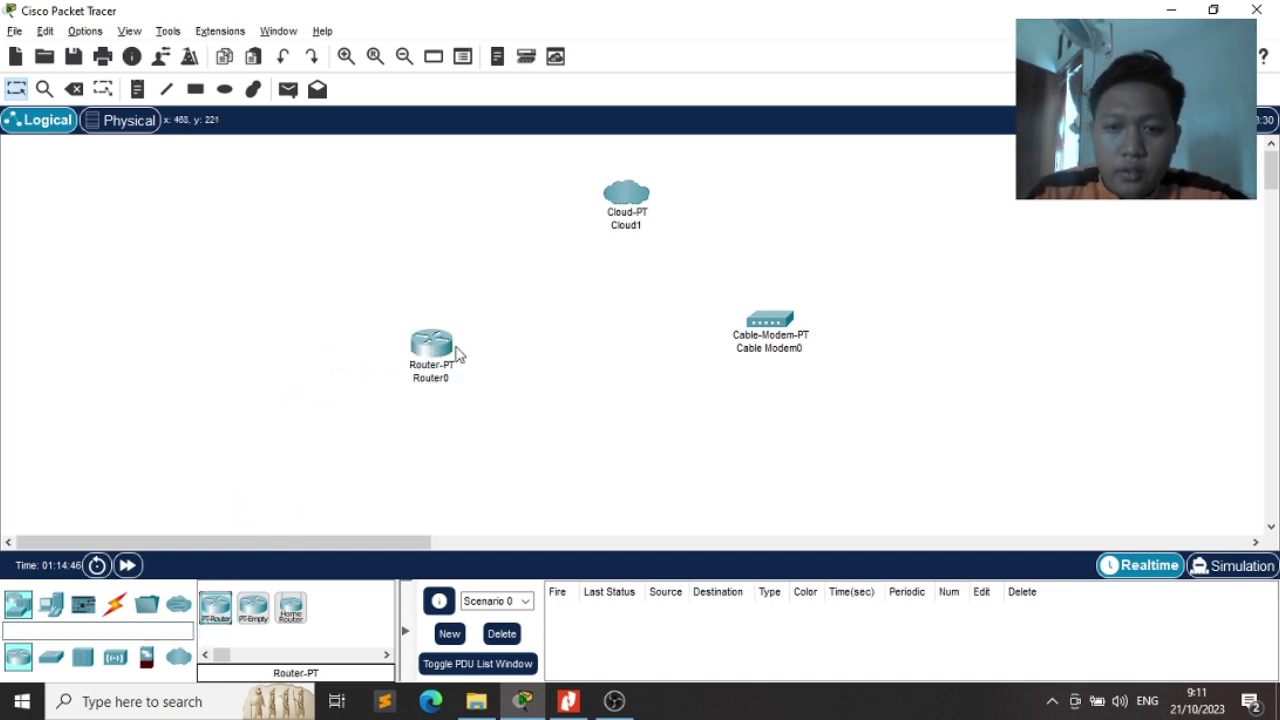
Review the topology picture in the exam PDF
key("alt+Tab")
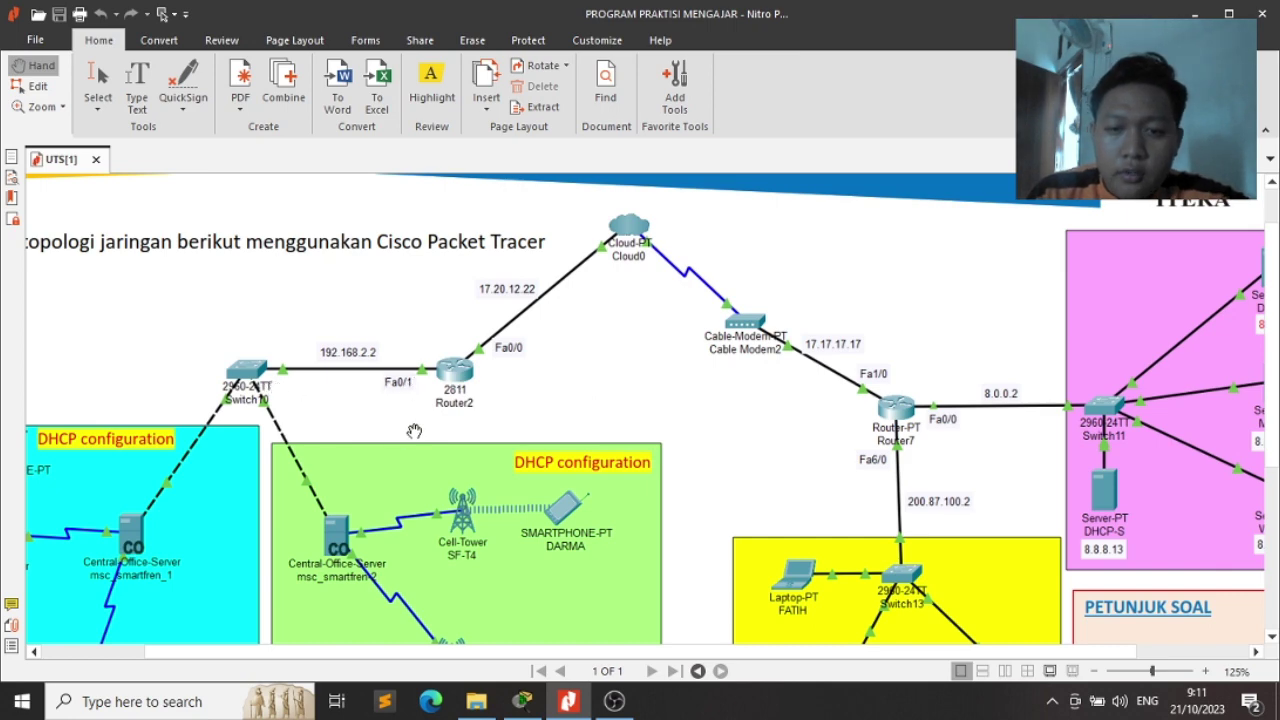
left_click(557, 385)
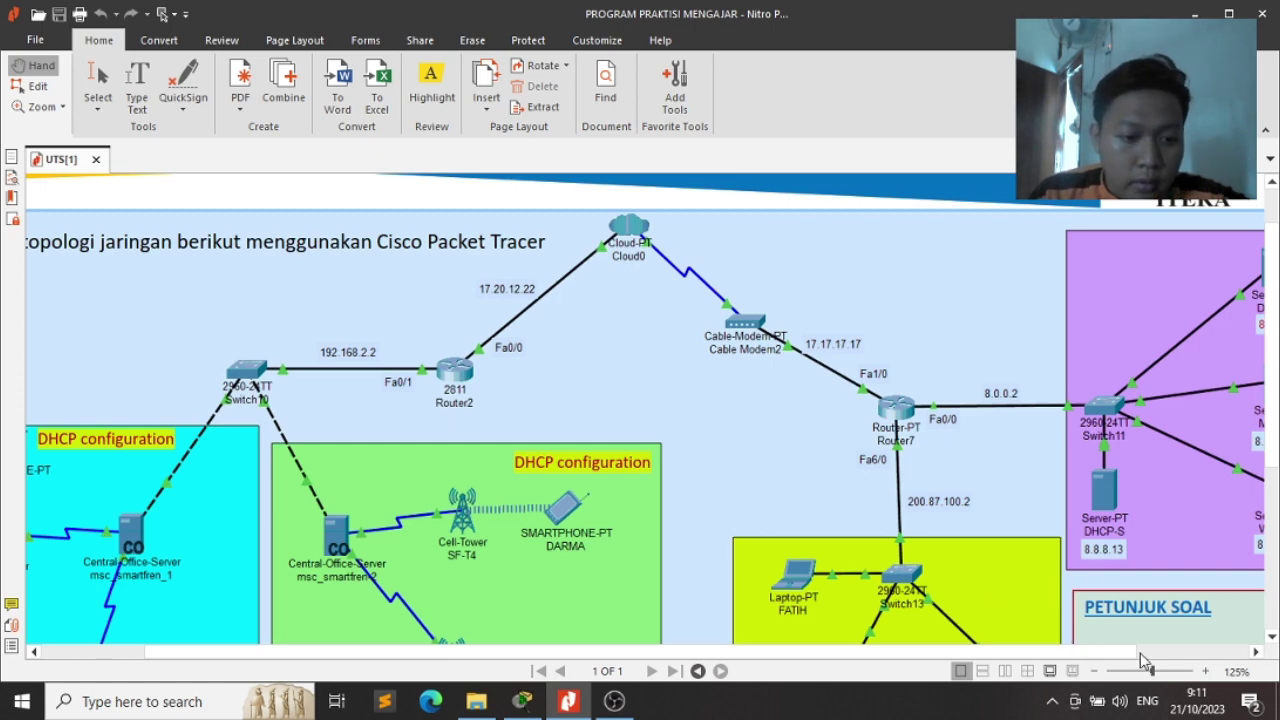
left_click_drag(1120, 660, 1016, 656)
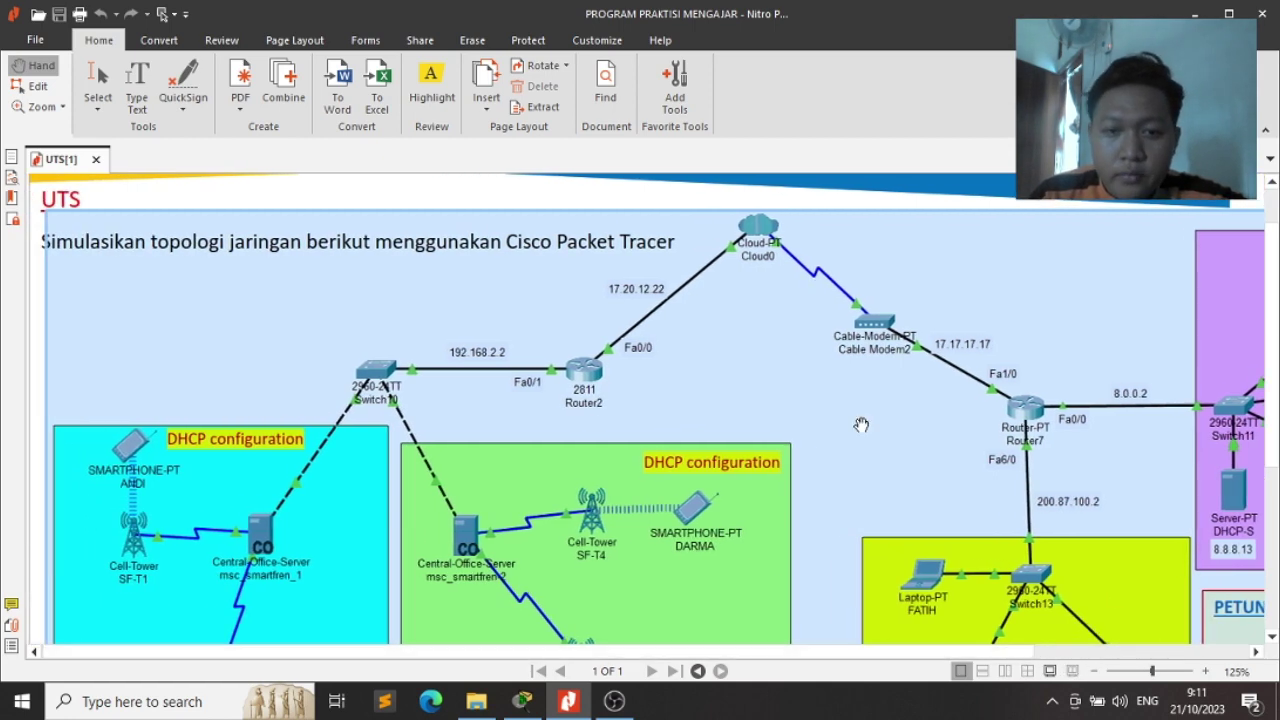
scroll(860, 426, "down", 5)
scroll(860, 426, "up", 3)
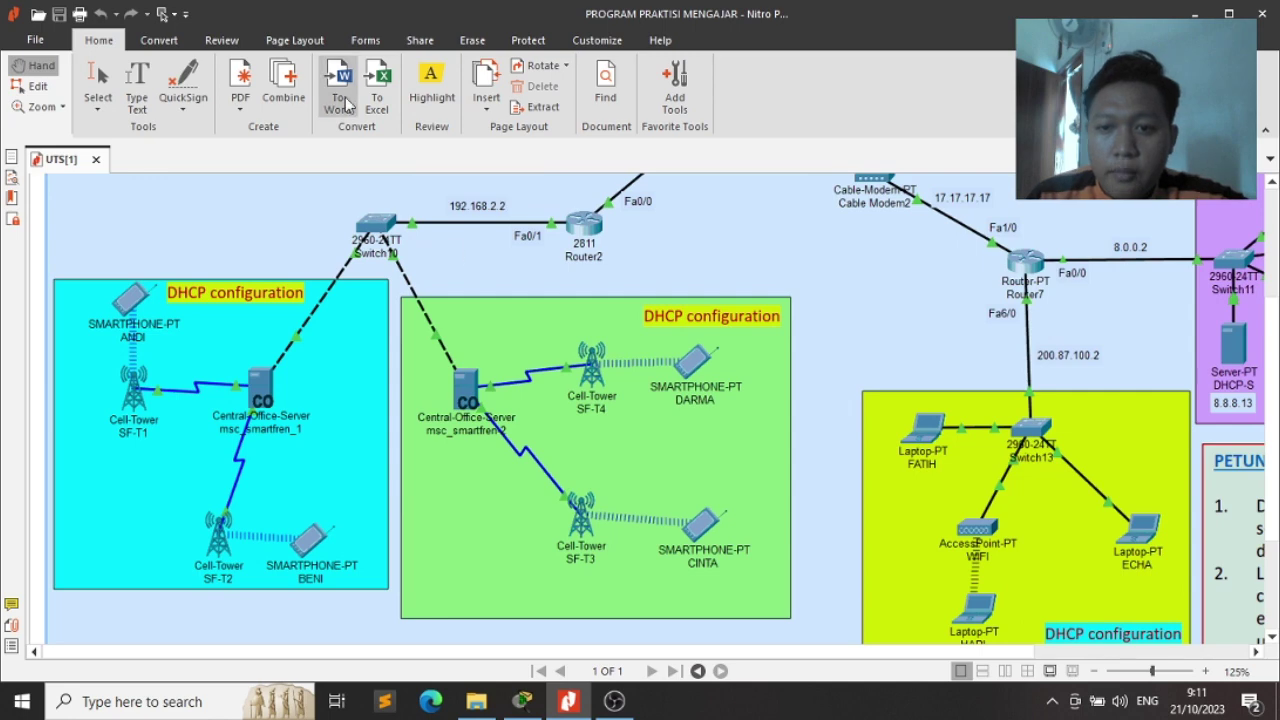
key("alt+Tab")
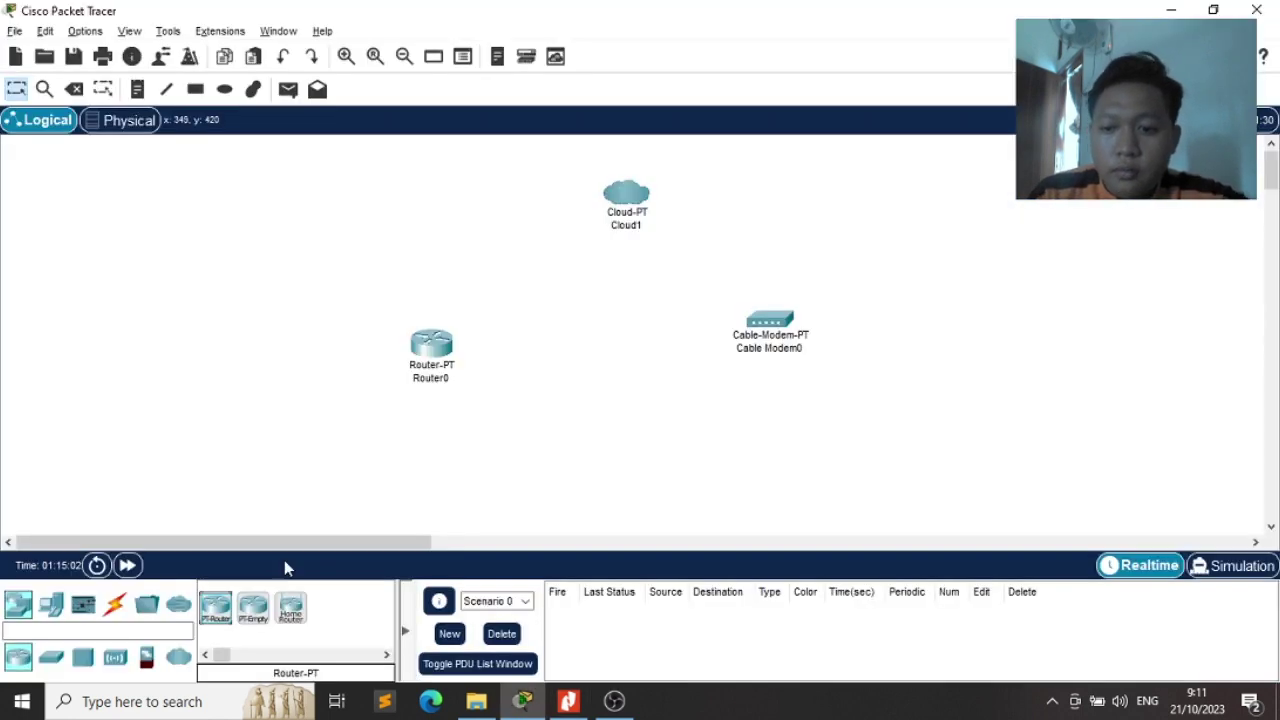
Add a generic switch and a 2960-24TT switch at the left of the workspace
left_click(141, 631)
type("sw")
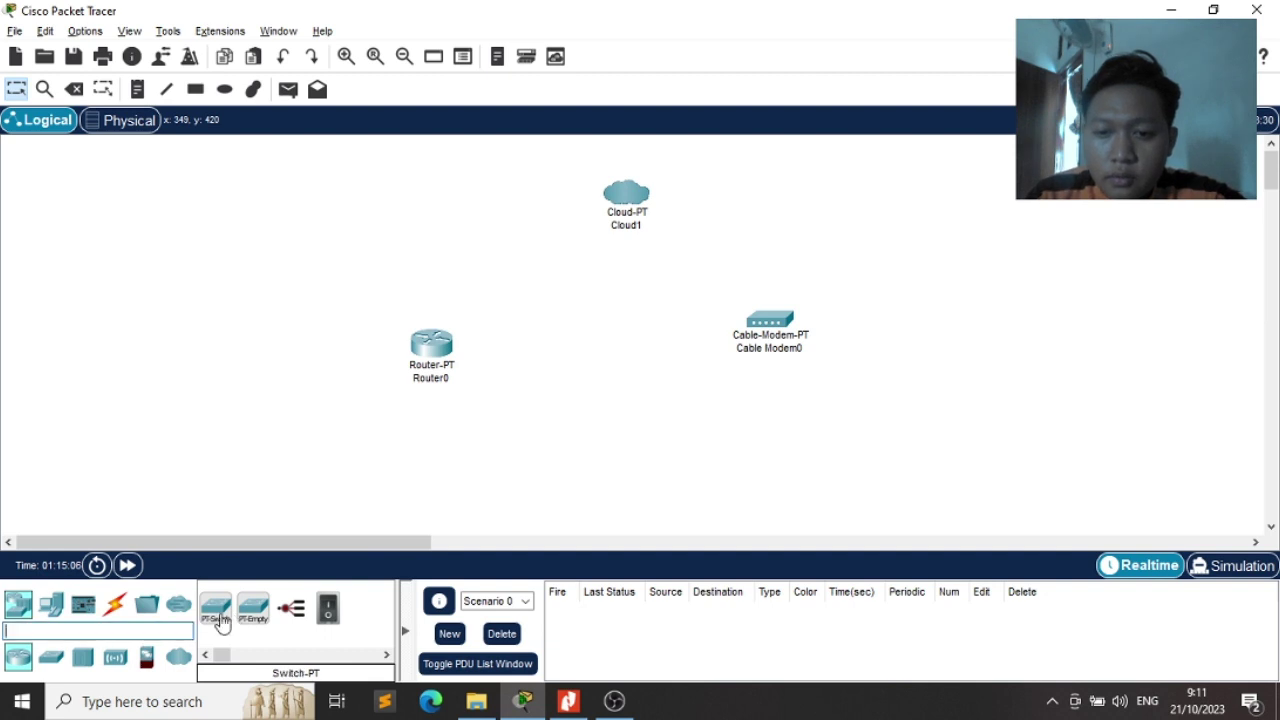
left_click_drag(221, 622, 224, 372)
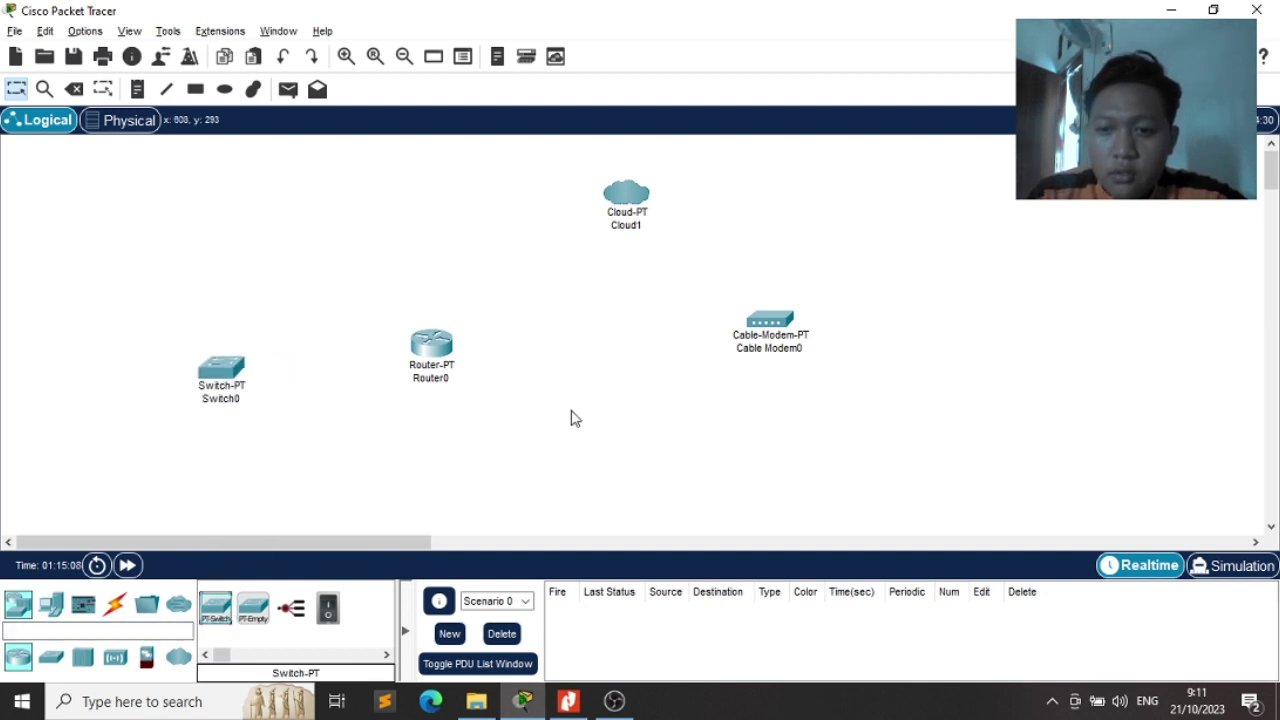
key("alt+Tab")
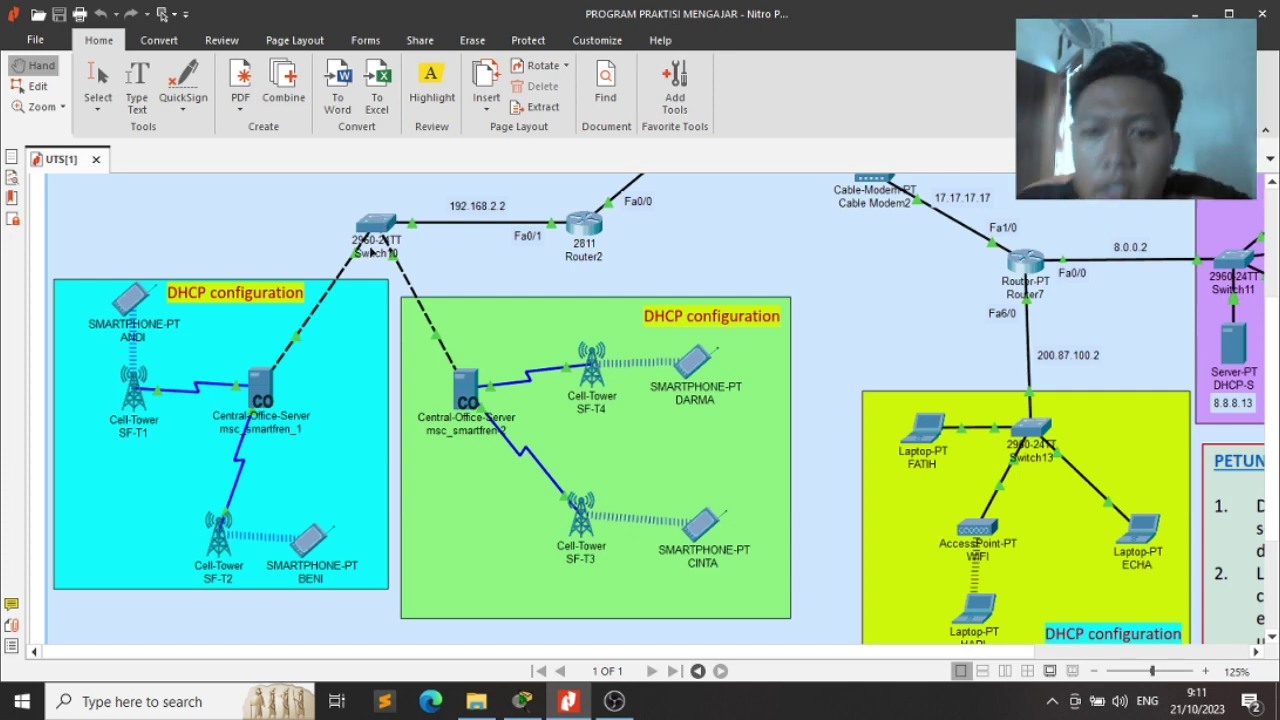
key("alt+Tab")
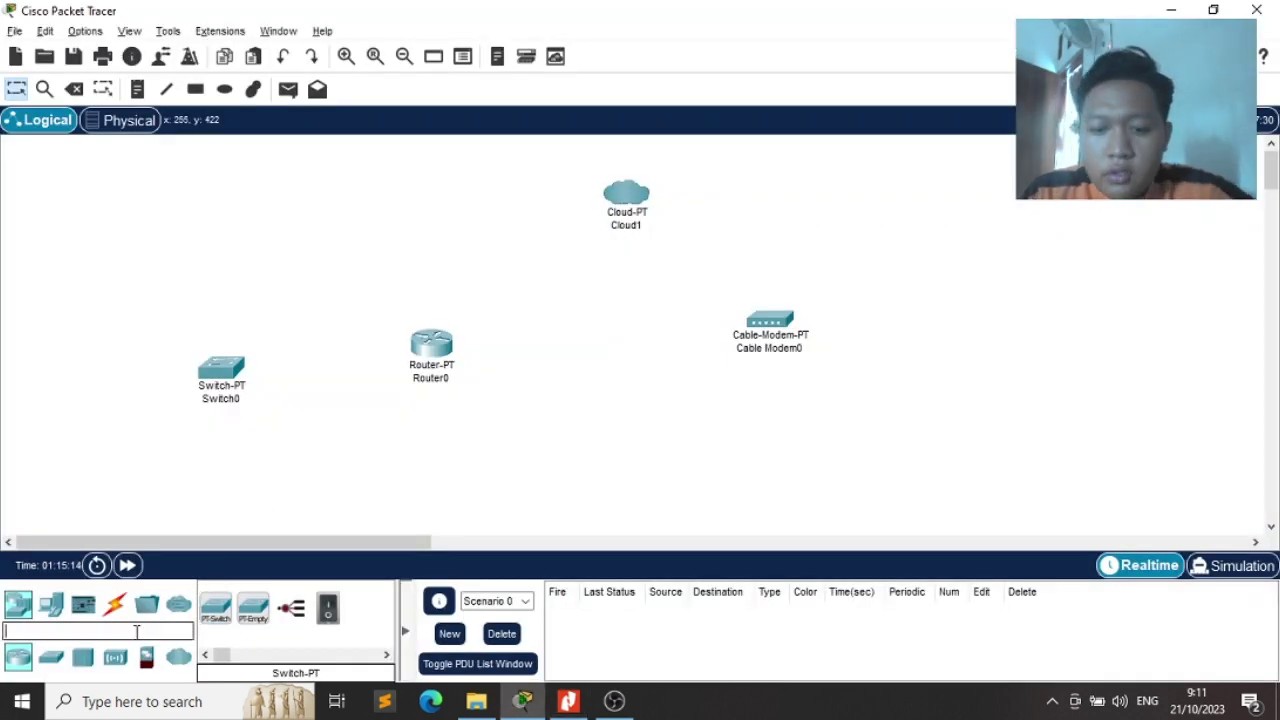
type("2960")
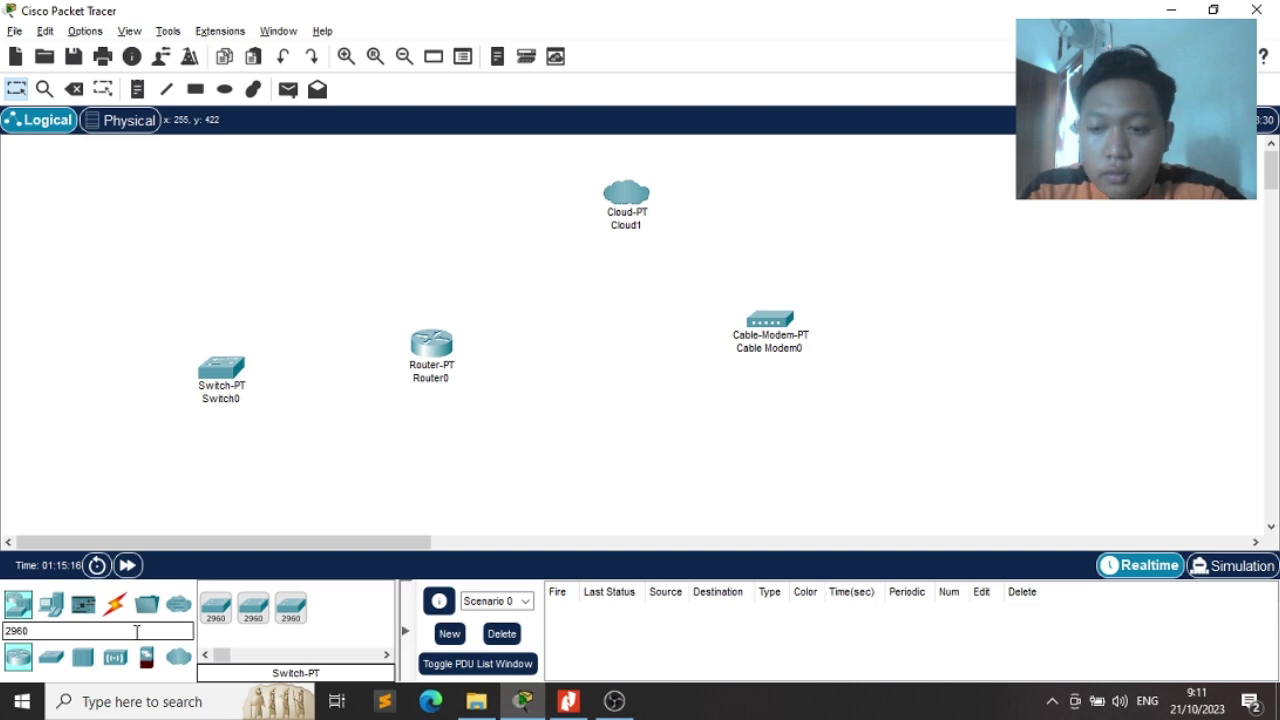
left_click_drag(215, 605, 150, 385)
After comparing with the exam PDF, delete the generic Switch0
key("alt+Tab")
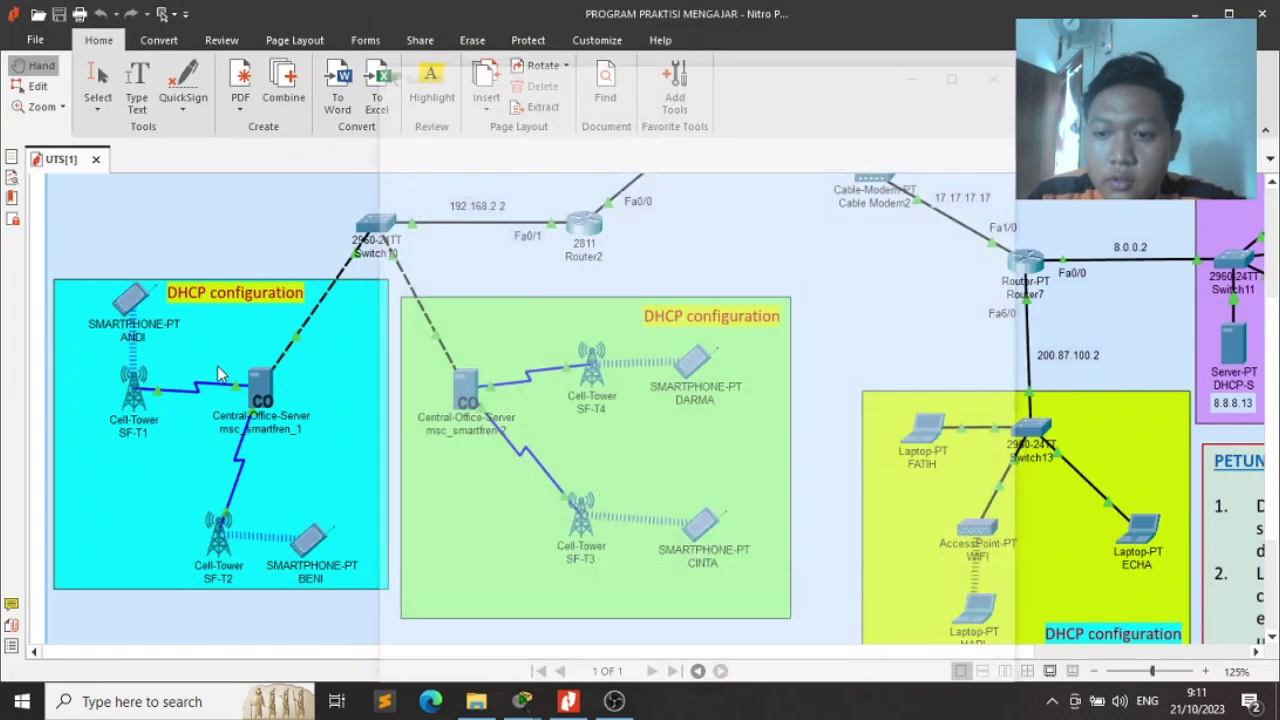
key("alt+Tab")
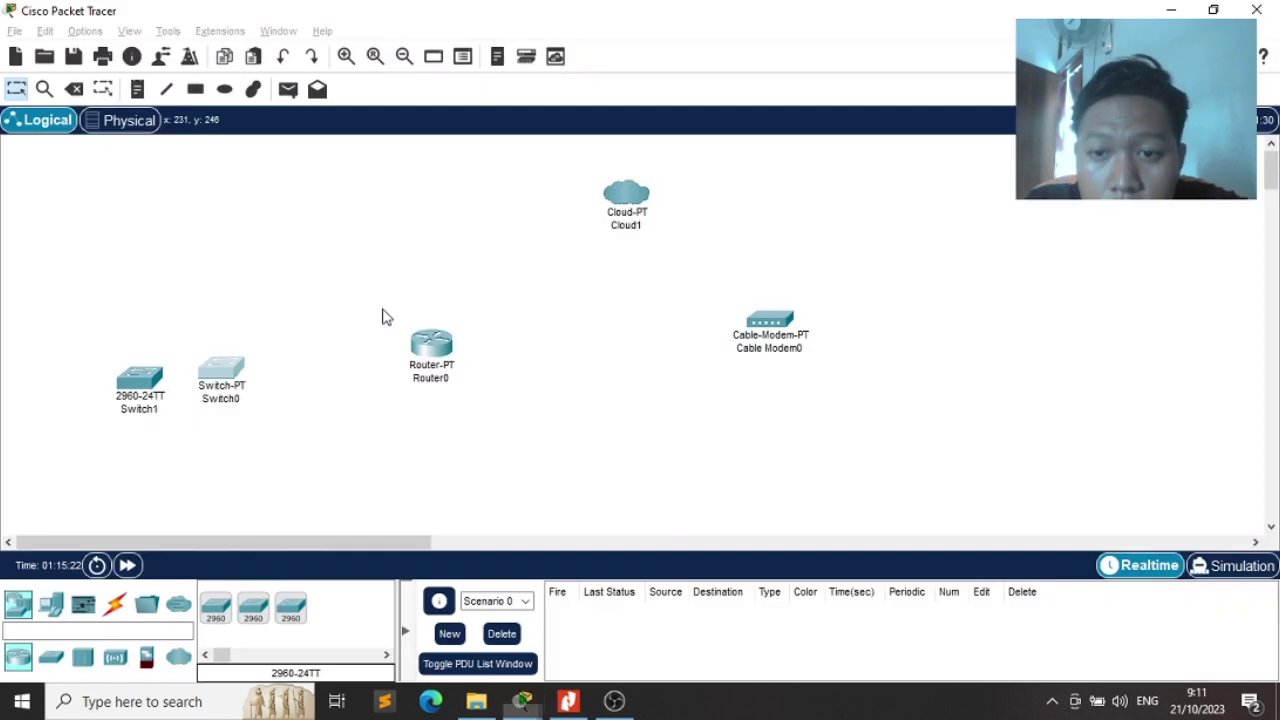
left_click_drag(200, 252, 229, 405)
key("Delete")
key("Return")
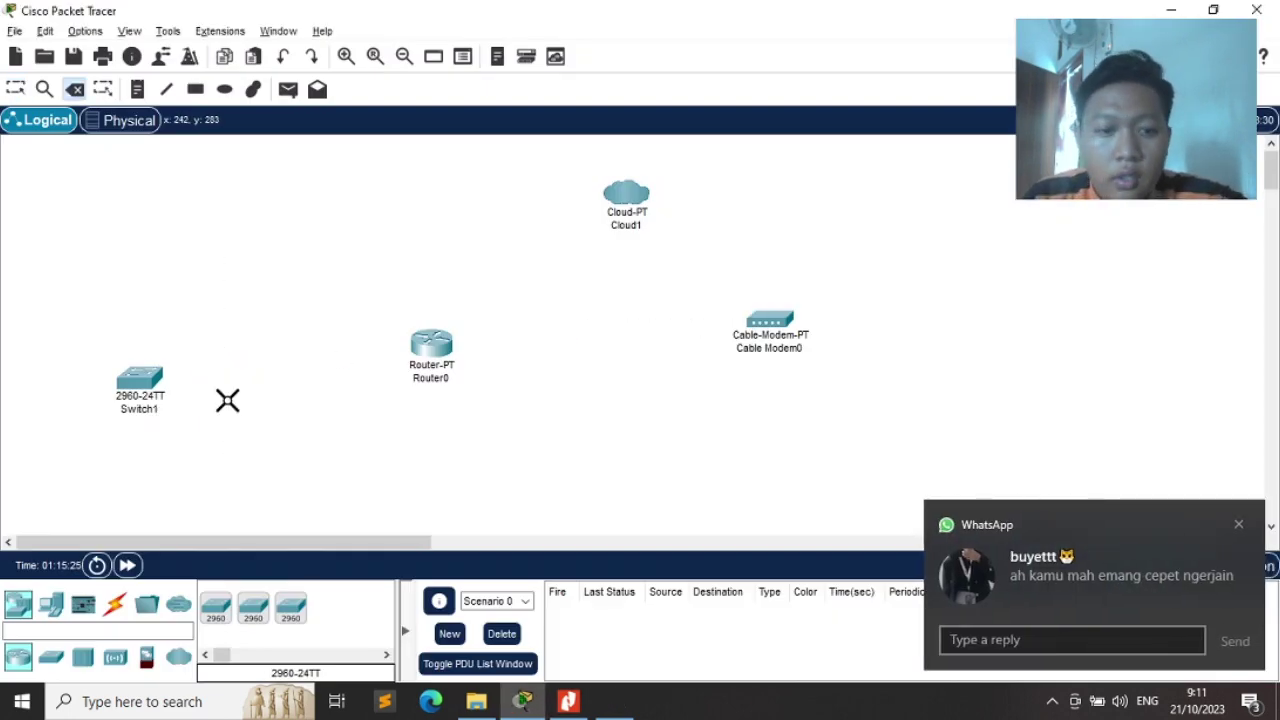
Move Switch1 up and right, nearer Router0, and recheck the exam PDF
left_click(1236, 528)
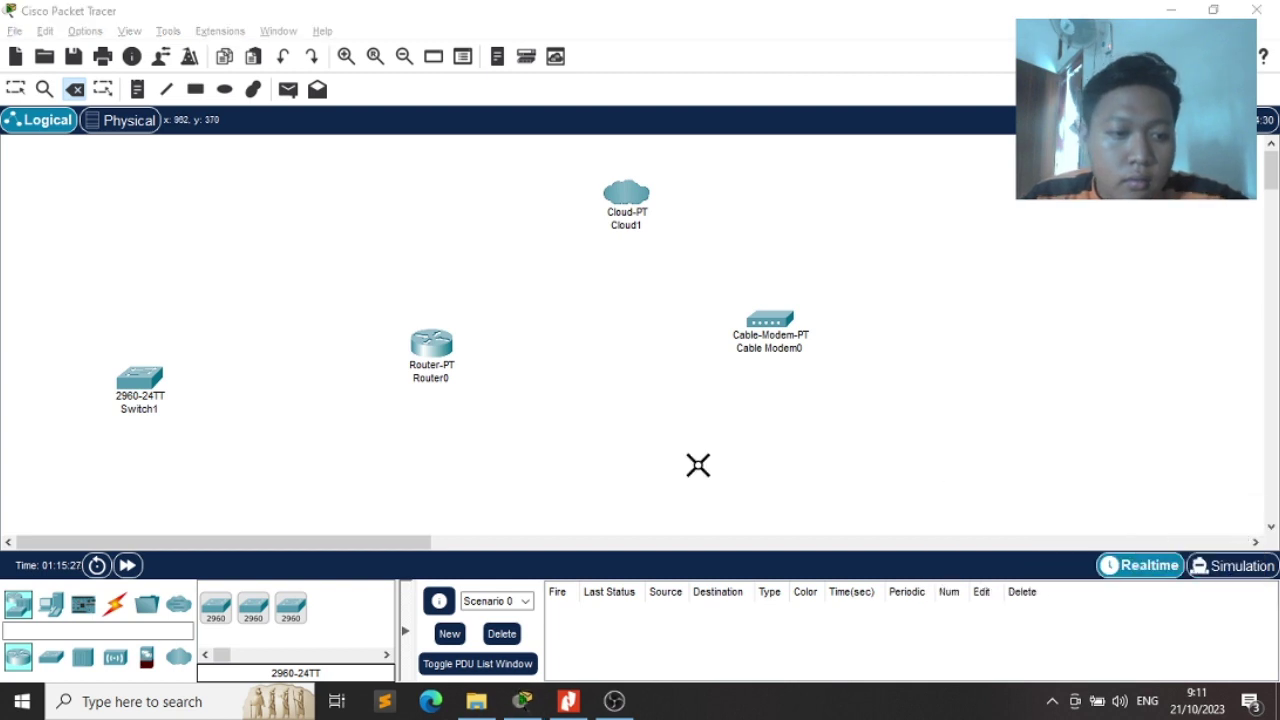
key("Escape")
left_click_drag(126, 396, 202, 371)
key("alt+Tab")
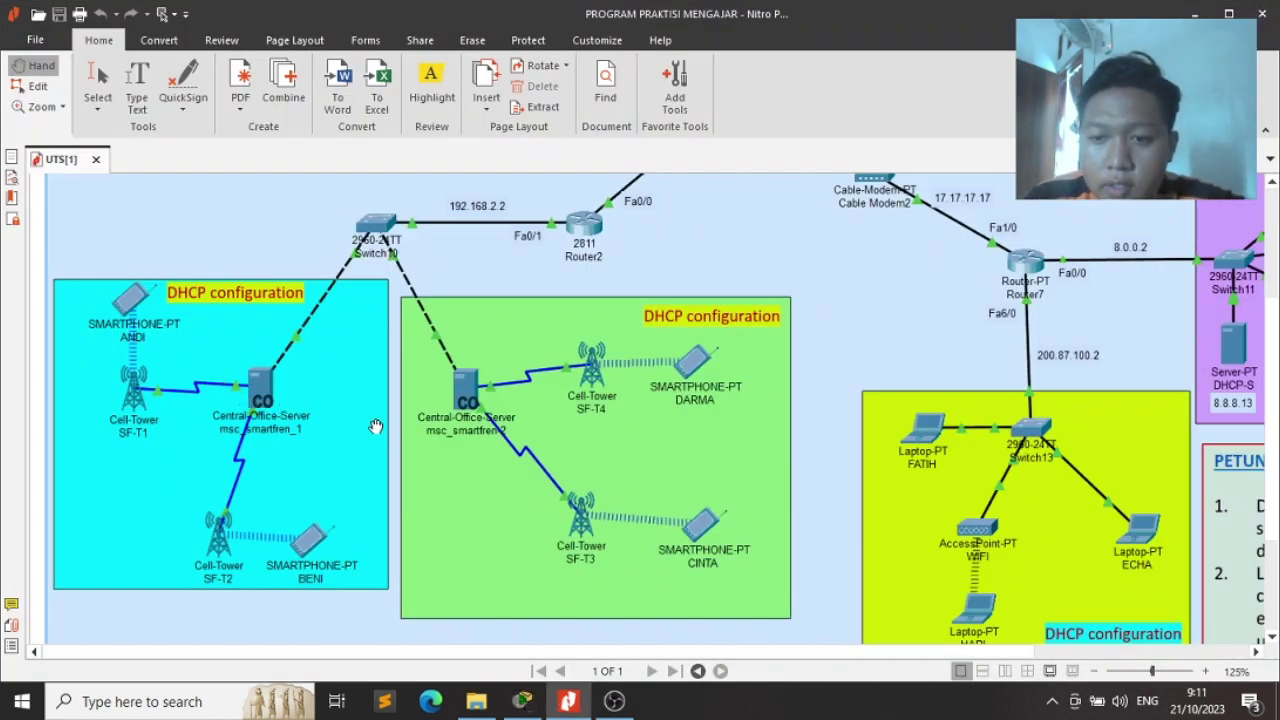
key("alt+Tab")
key("alt+Tab")
key("alt+Tab")
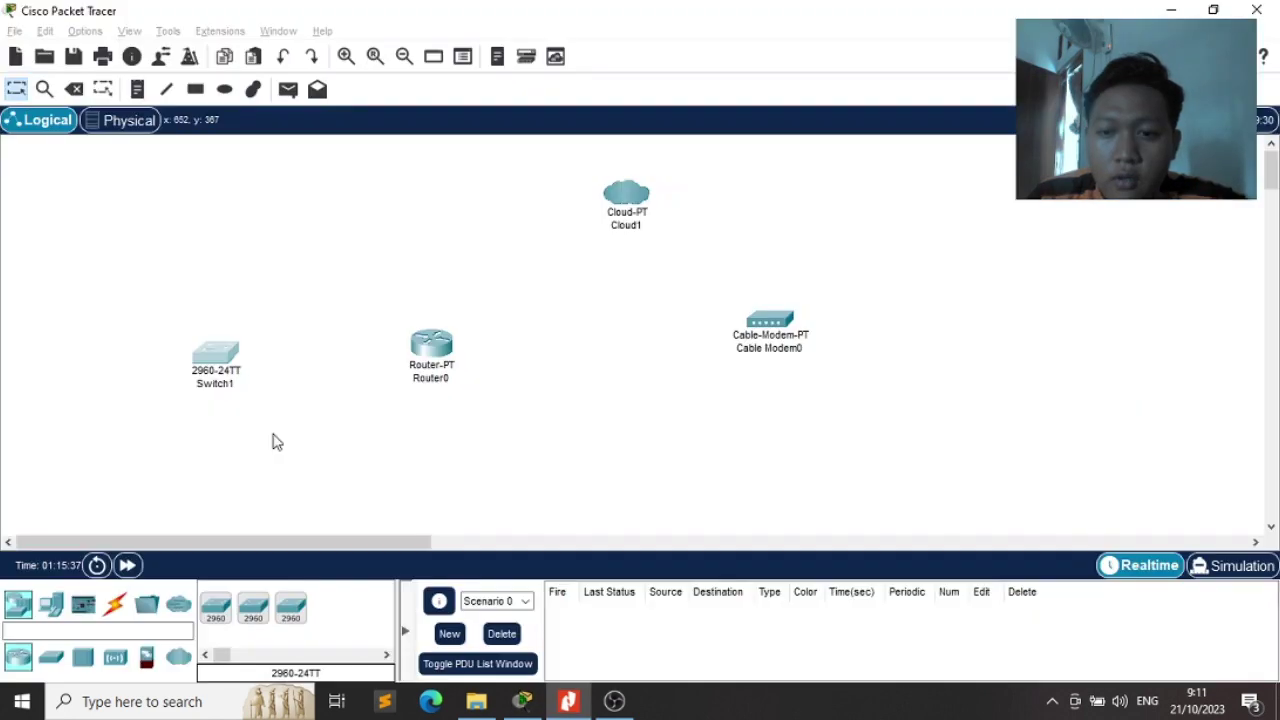
left_click(84, 605)
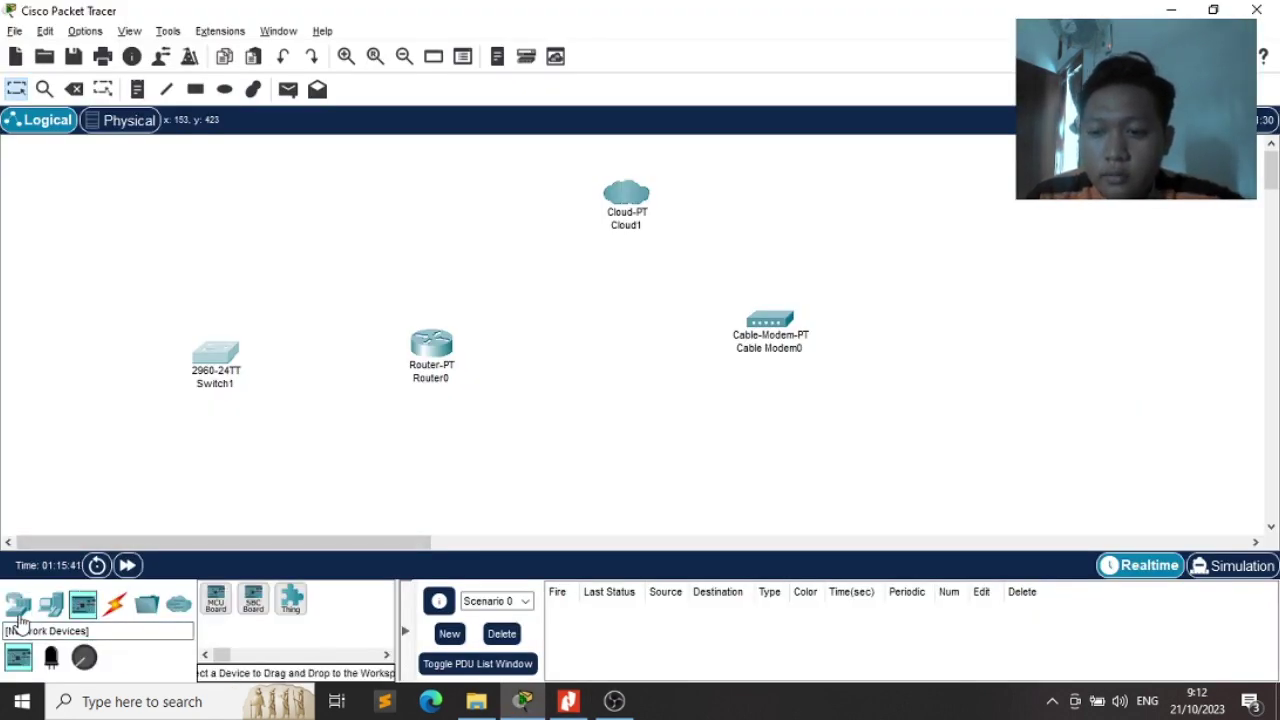
Place Central Office Server0 at the lower left of the workspace
left_click(18, 604)
left_click(43, 628)
type("sent")
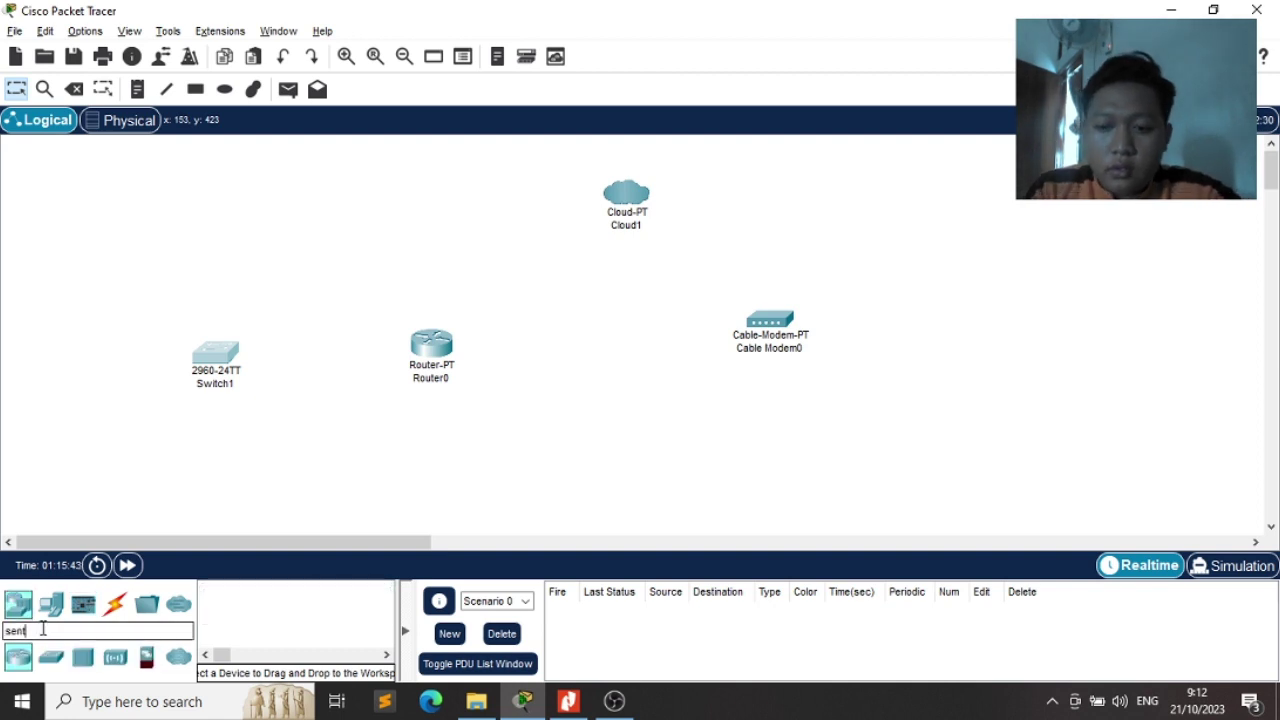
key("BackSpace")
key("BackSpace")
key("BackSpace")
key("BackSpace")
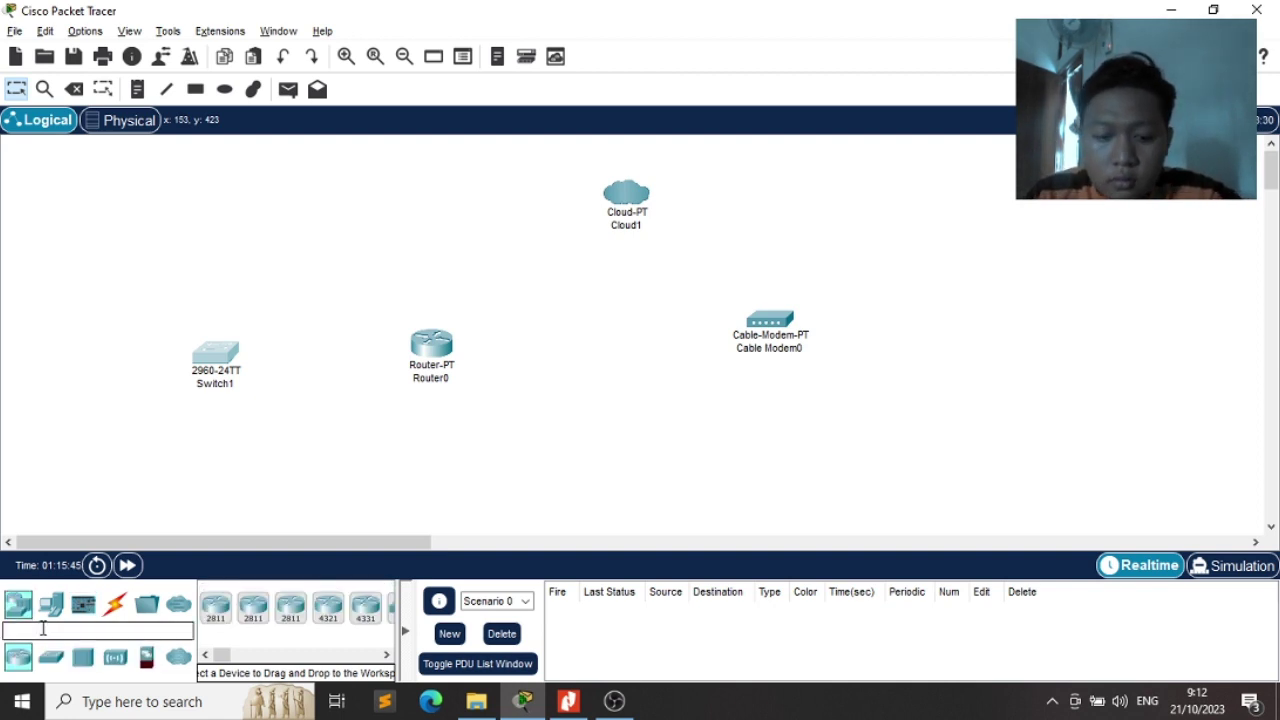
type("sern")
key("BackSpace")
key("BackSpace")
key("BackSpace")
key("BackSpace")
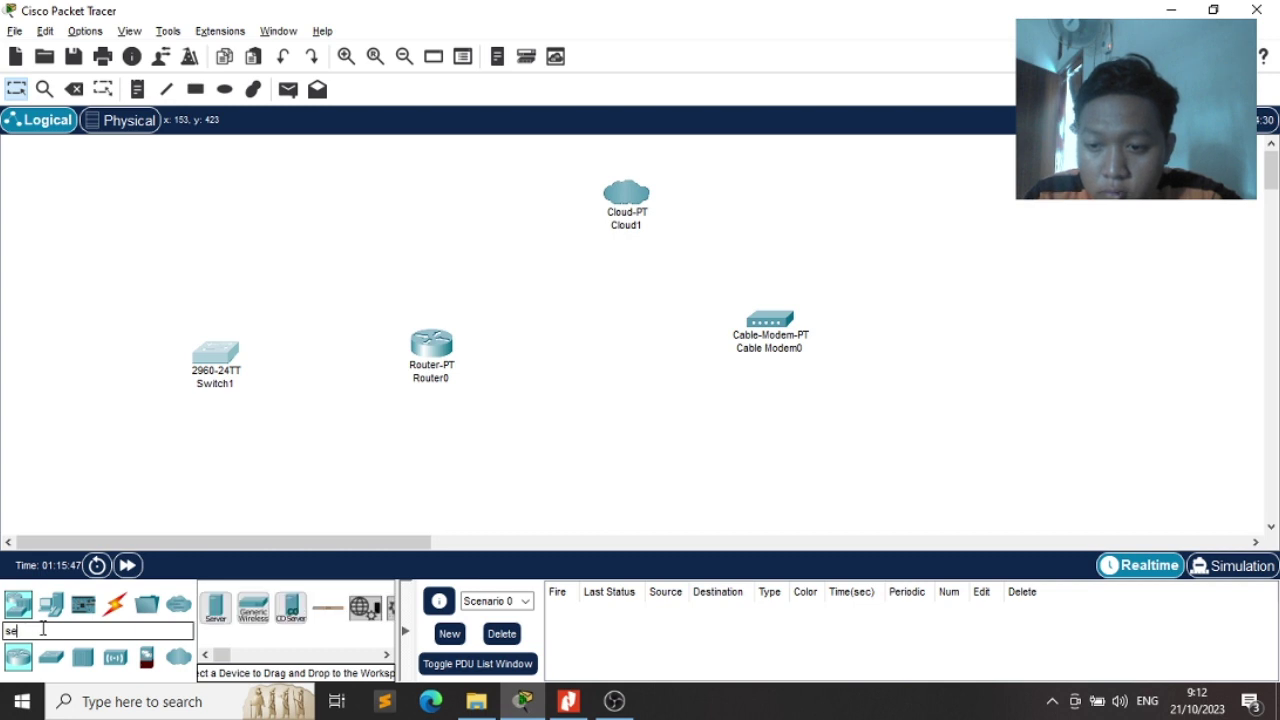
type("ce")
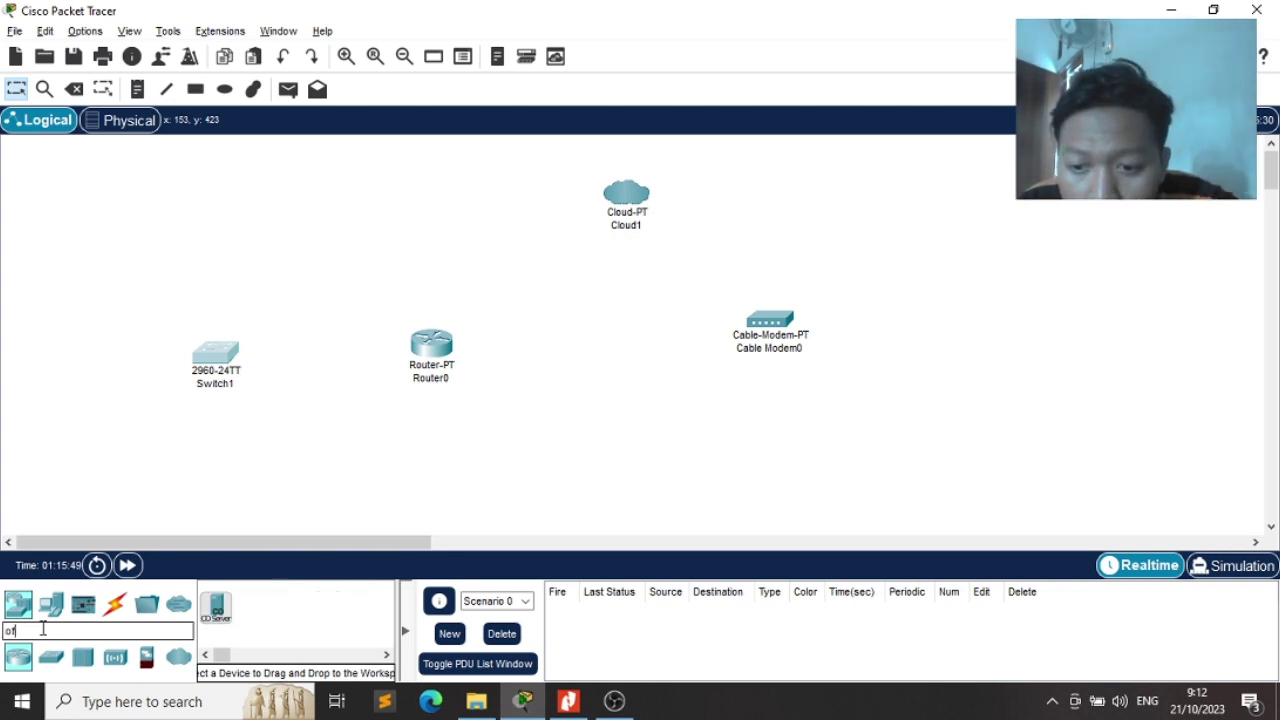
left_click_drag(216, 607, 161, 425)
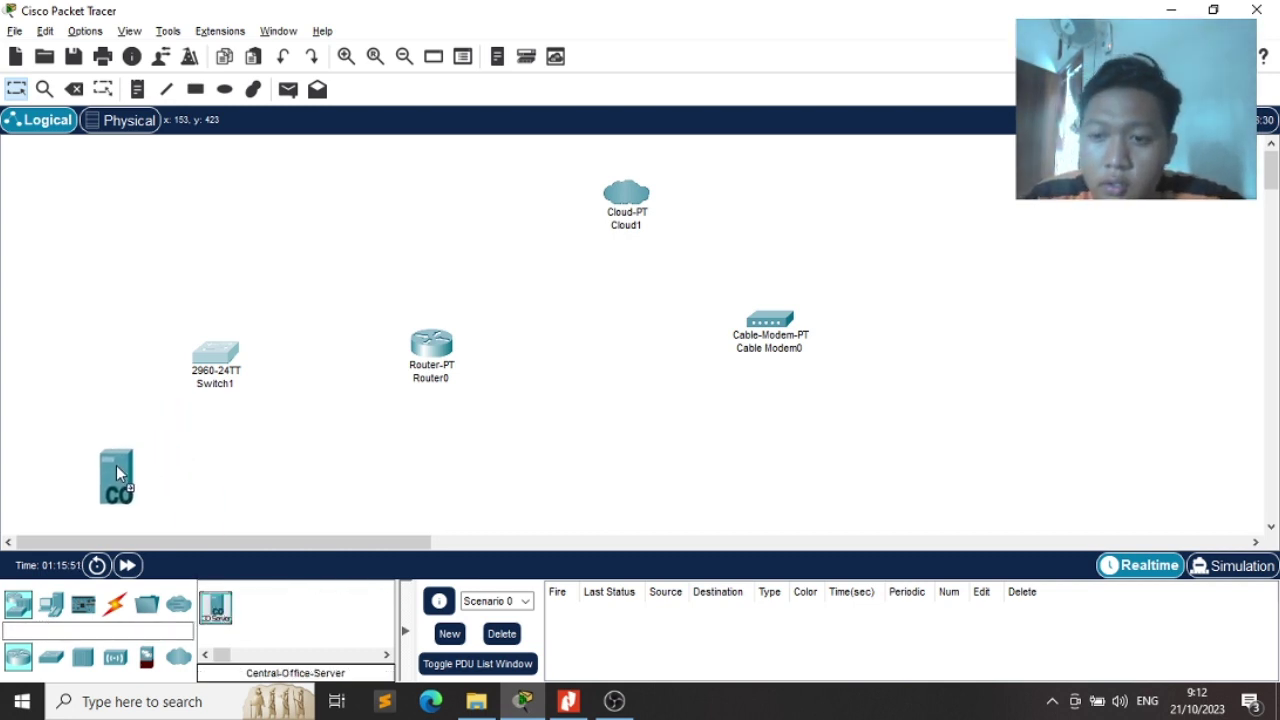
left_click_drag(116, 470, 116, 468)
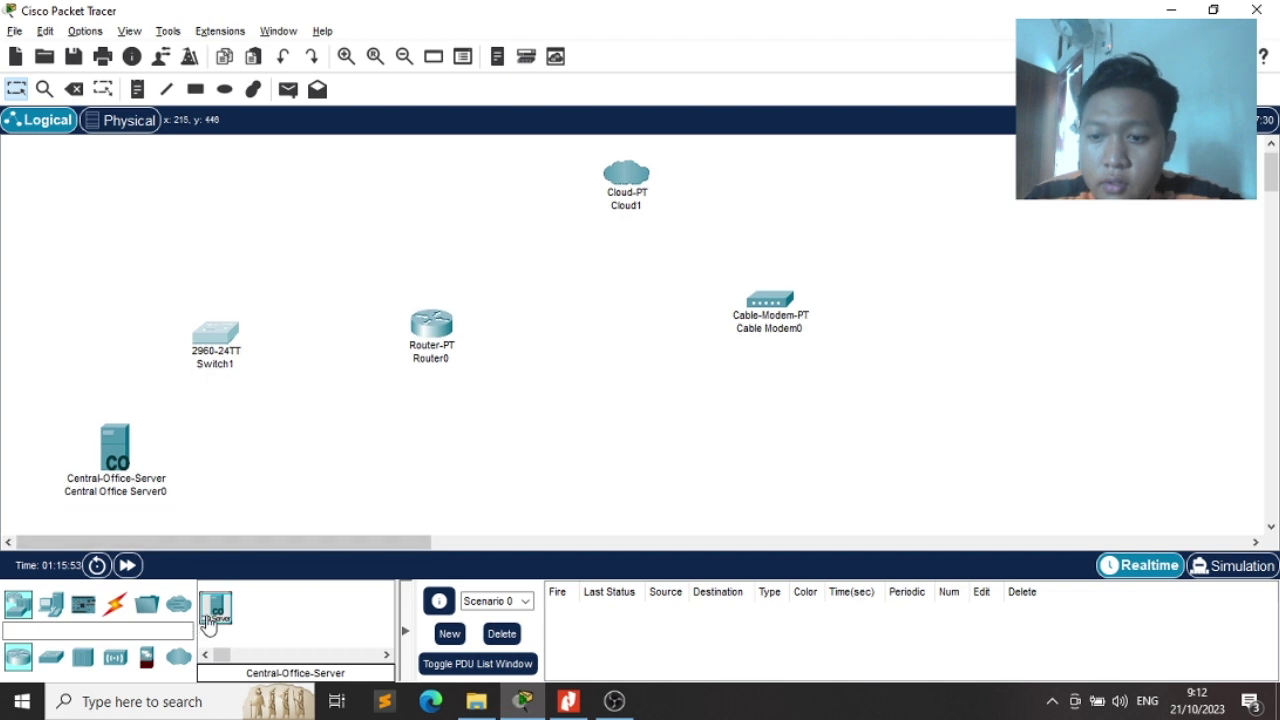
Add a second central office server beside the first and compare with the exam PDF
left_click_drag(286, 442, 286, 442)
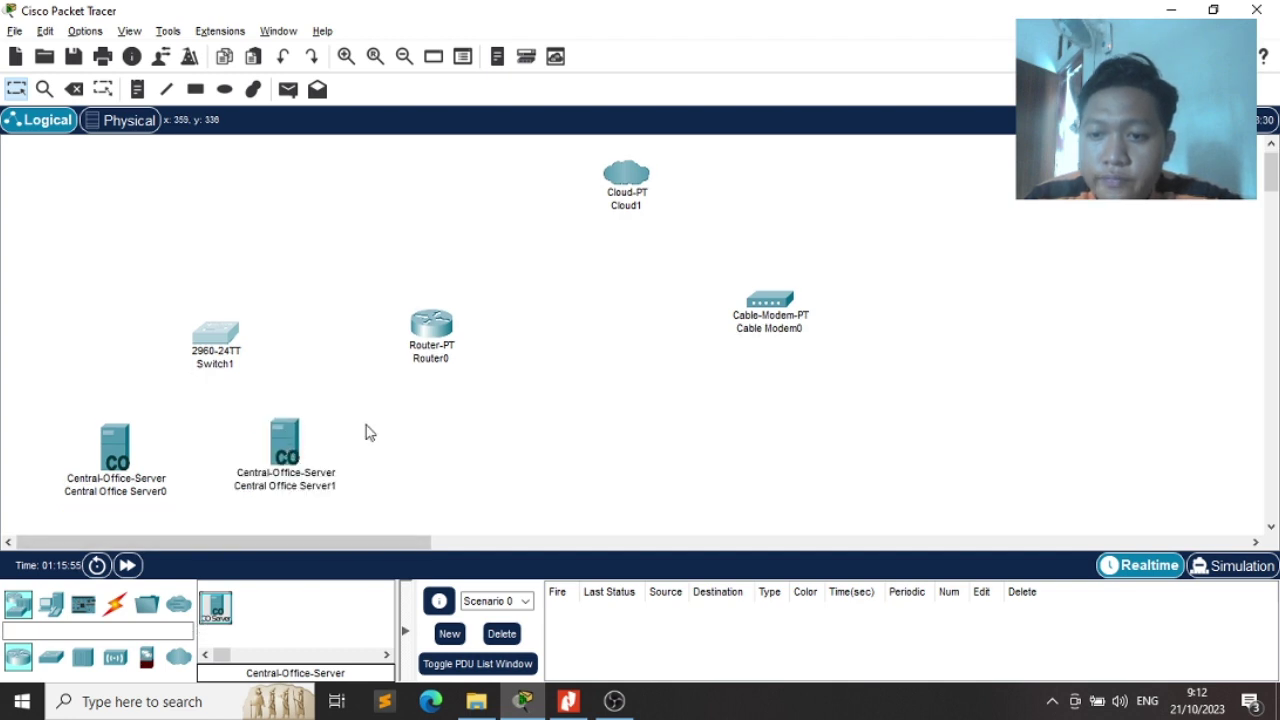
key("alt+Tab")
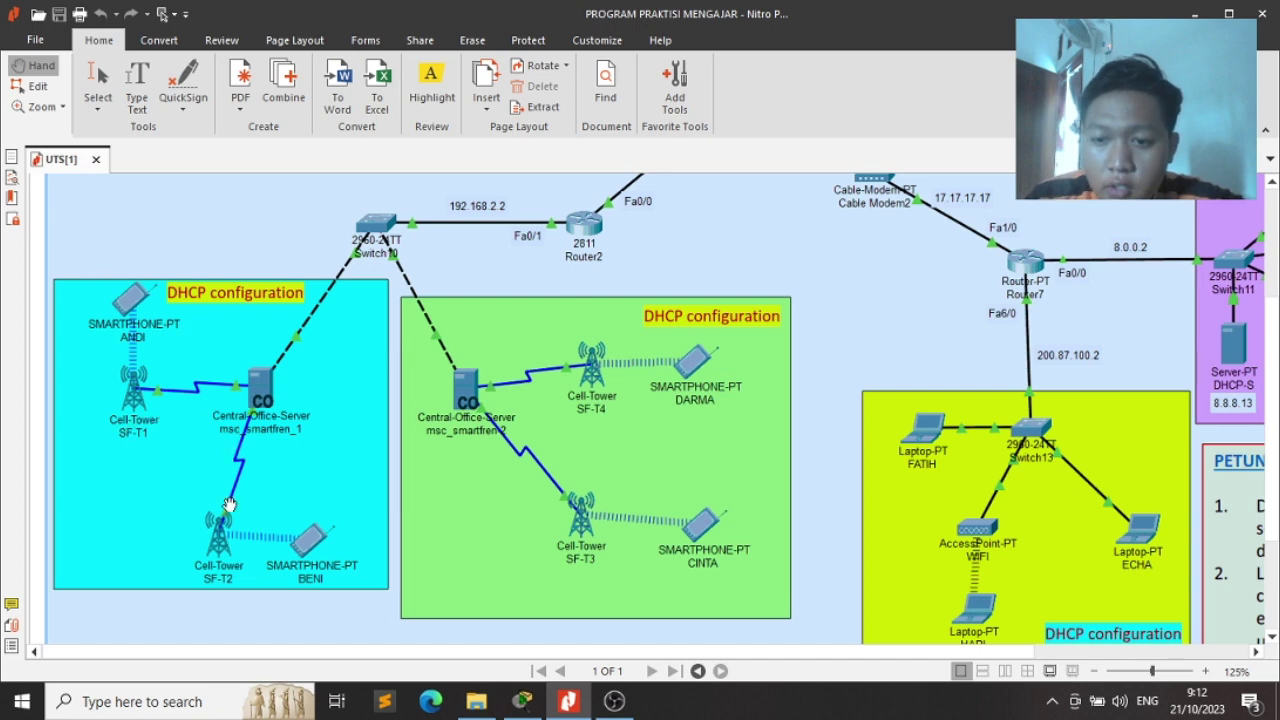
key("alt+Tab")
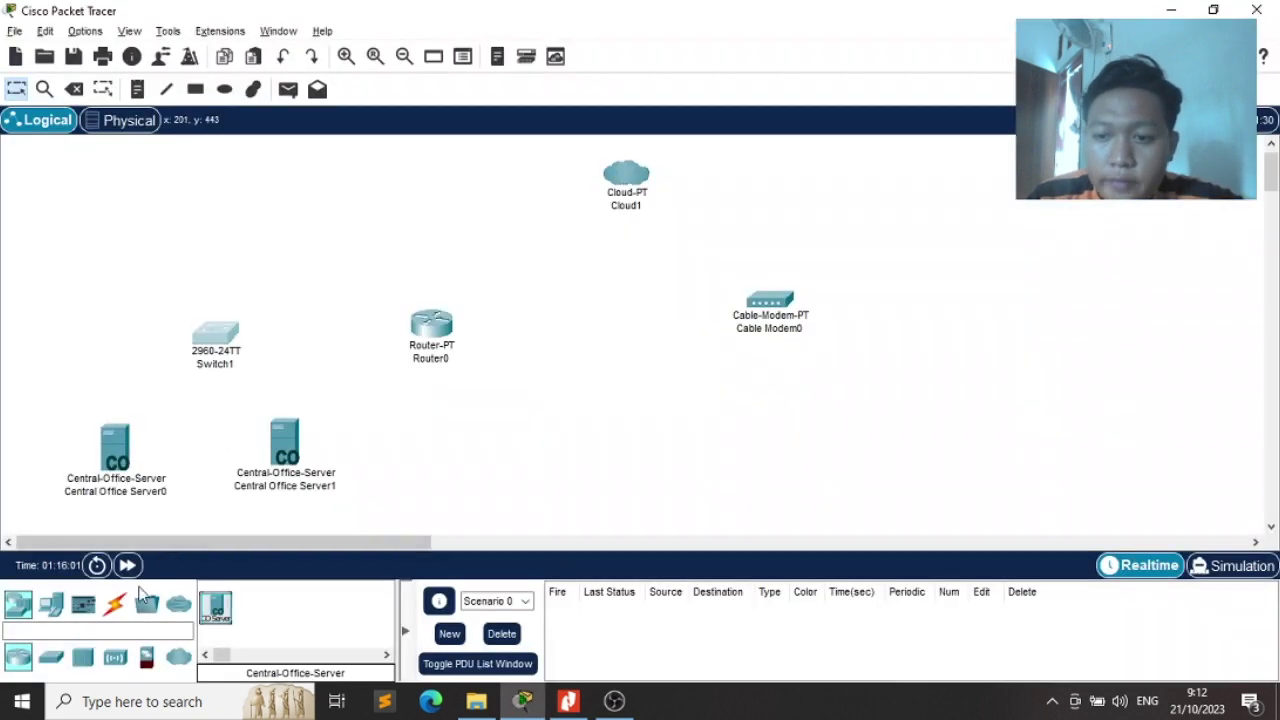
Place Cell Tower0 and Cell Tower1, the latter at the upper left
left_click(98, 629)
type("cel")
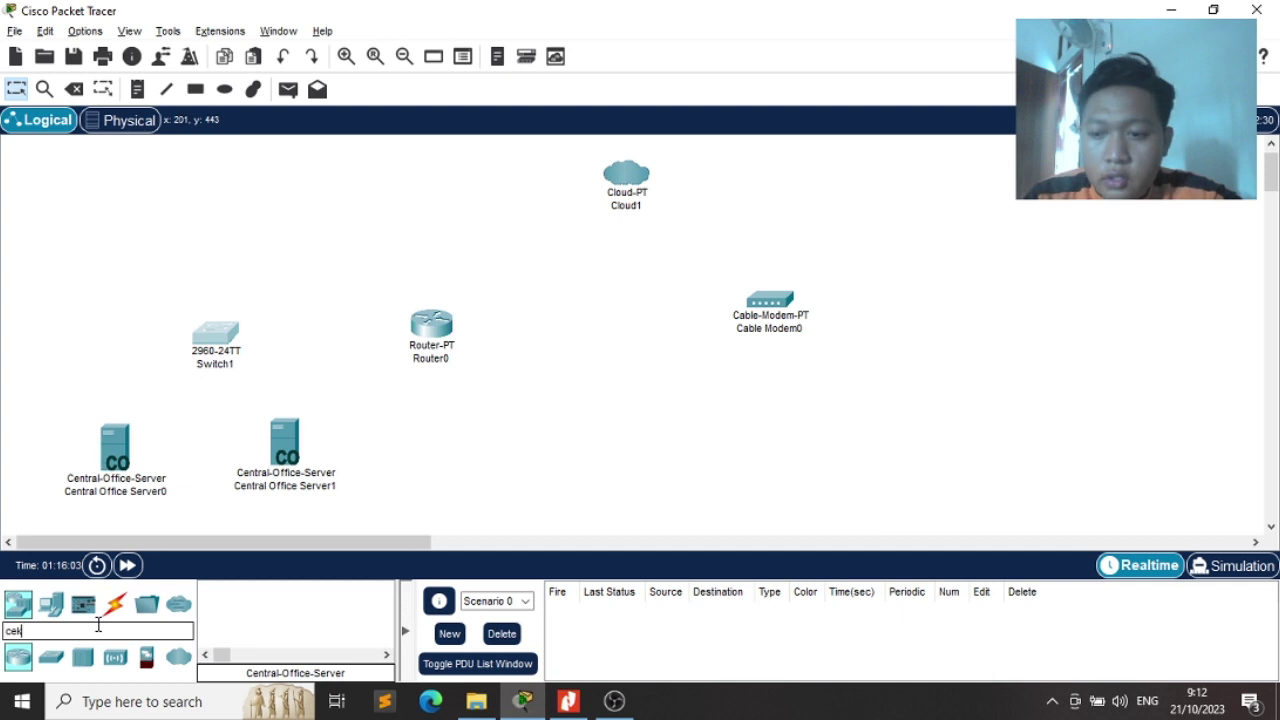
type("l")
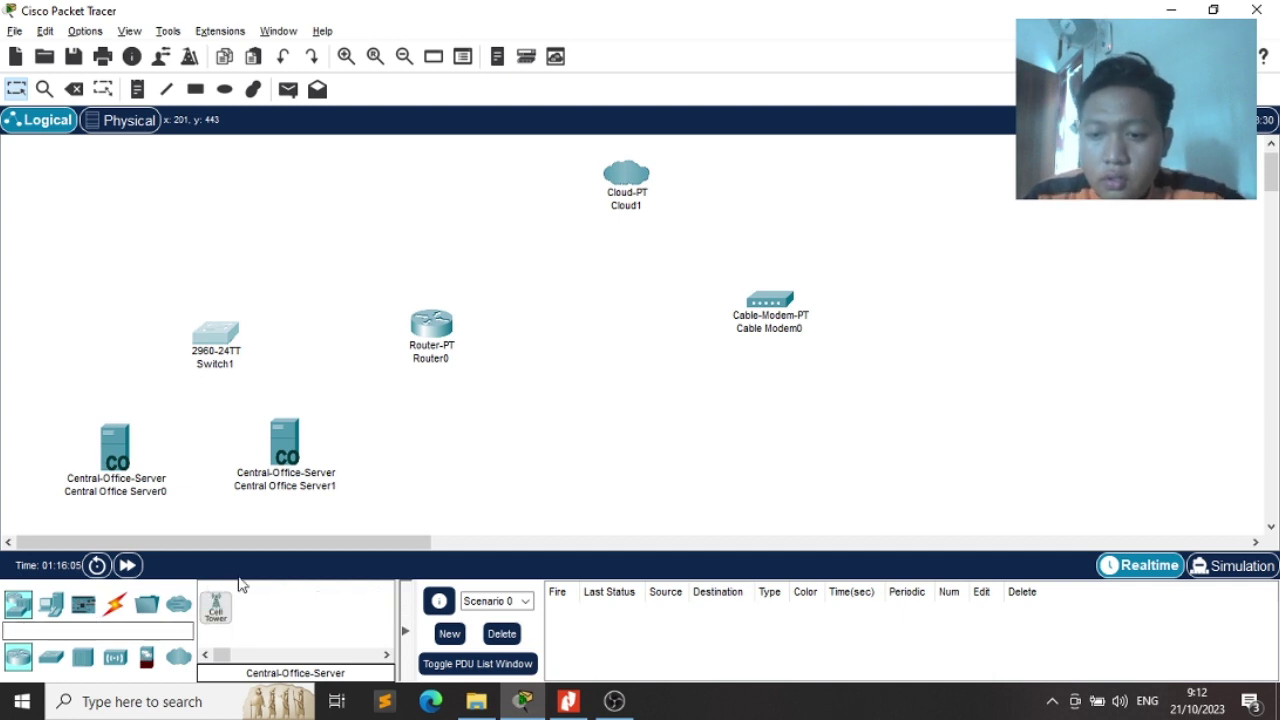
scroll(423, 408, "down", 5)
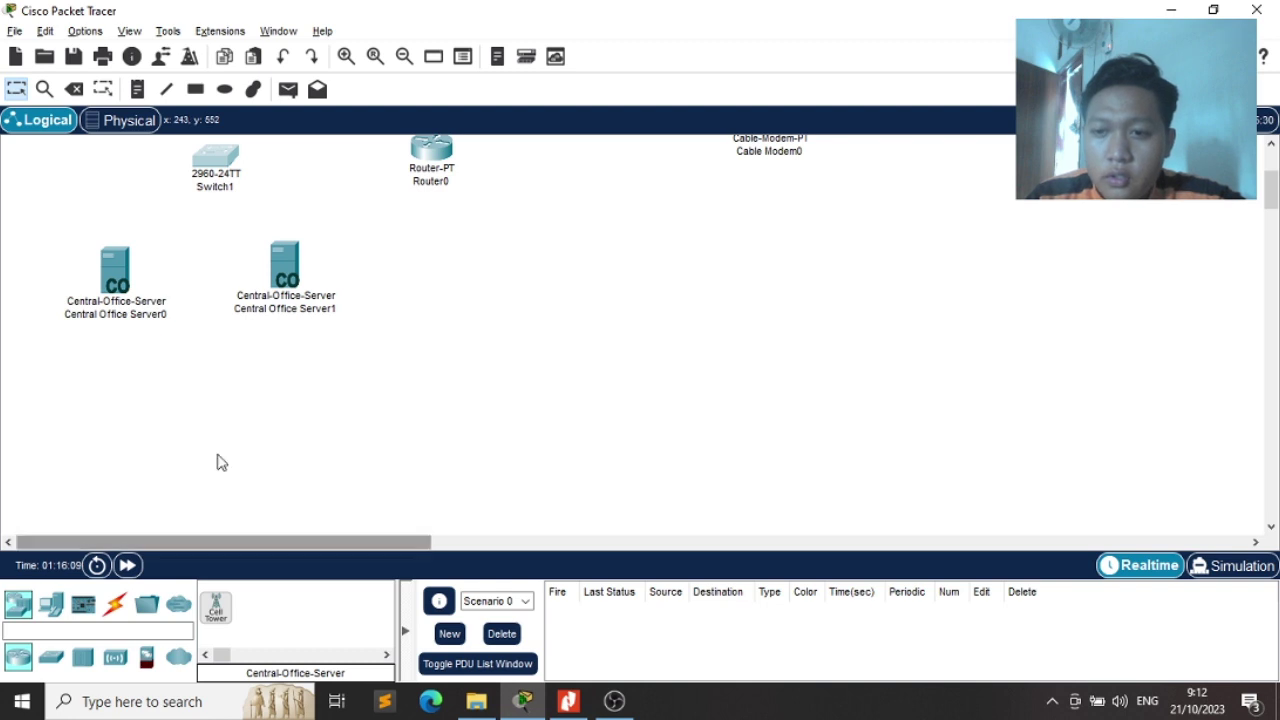
scroll(210, 460, "up", 1)
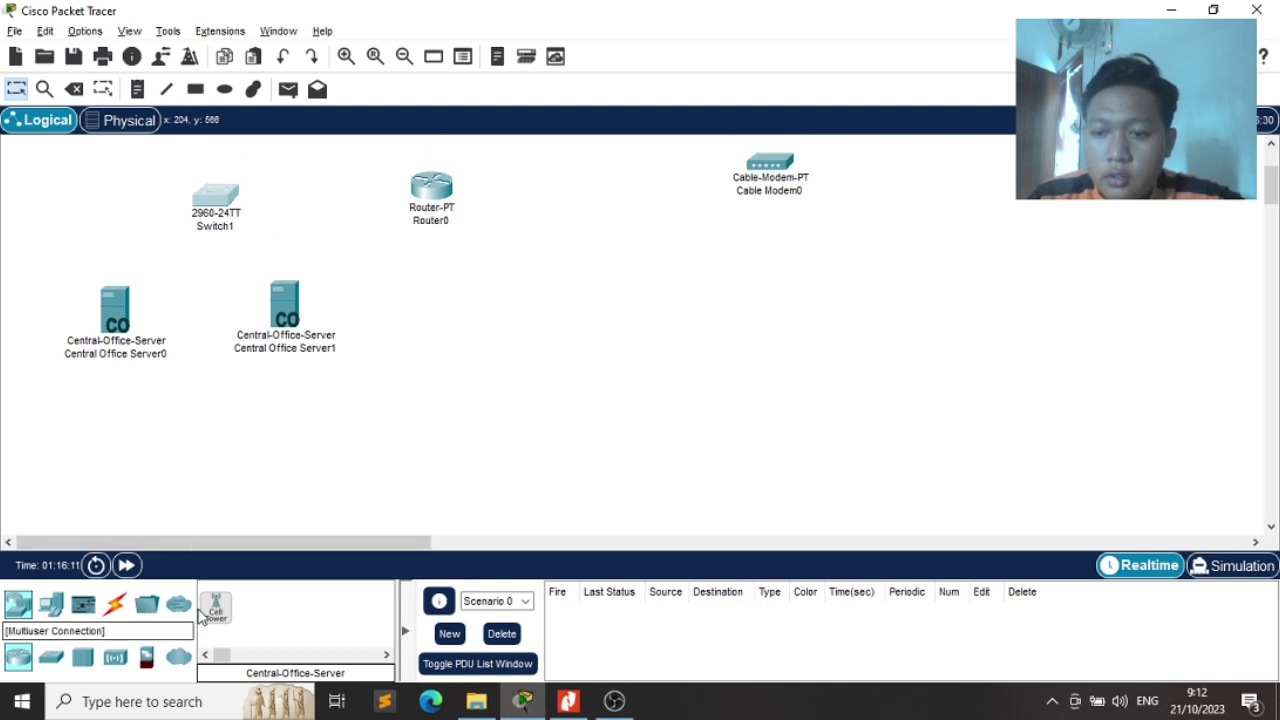
left_click_drag(215, 607, 110, 440)
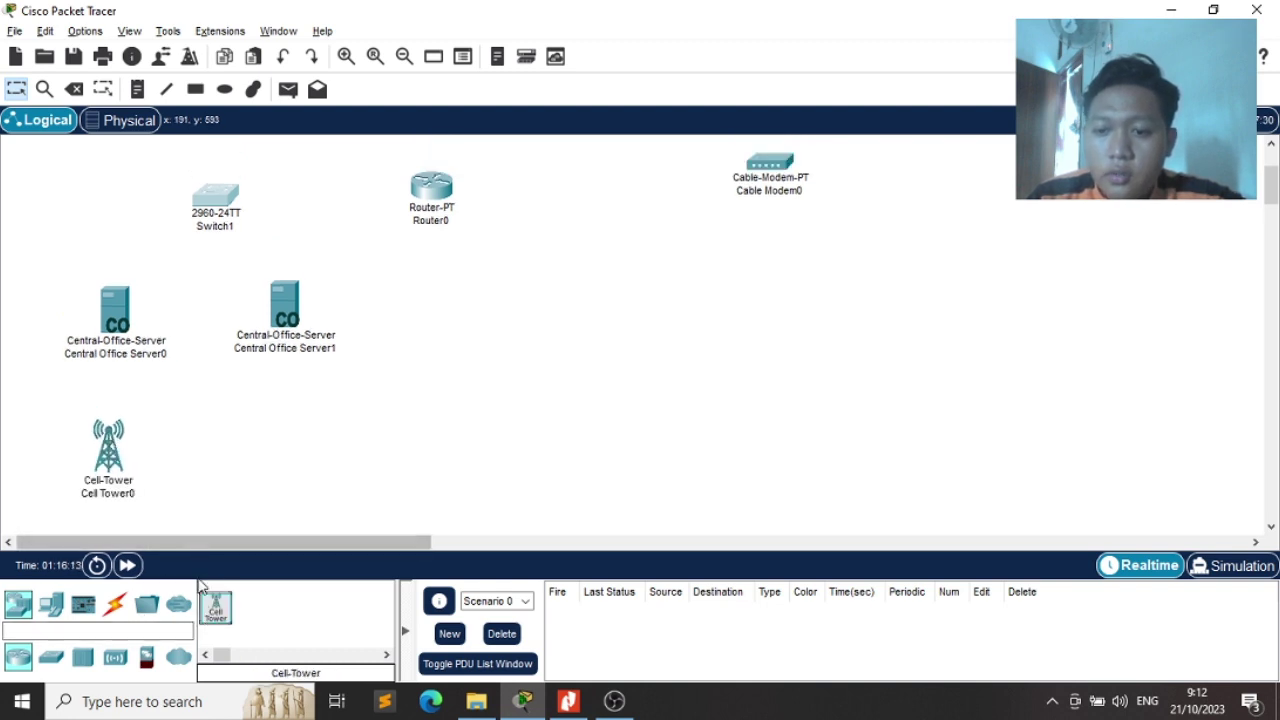
left_click_drag(217, 607, 31, 224)
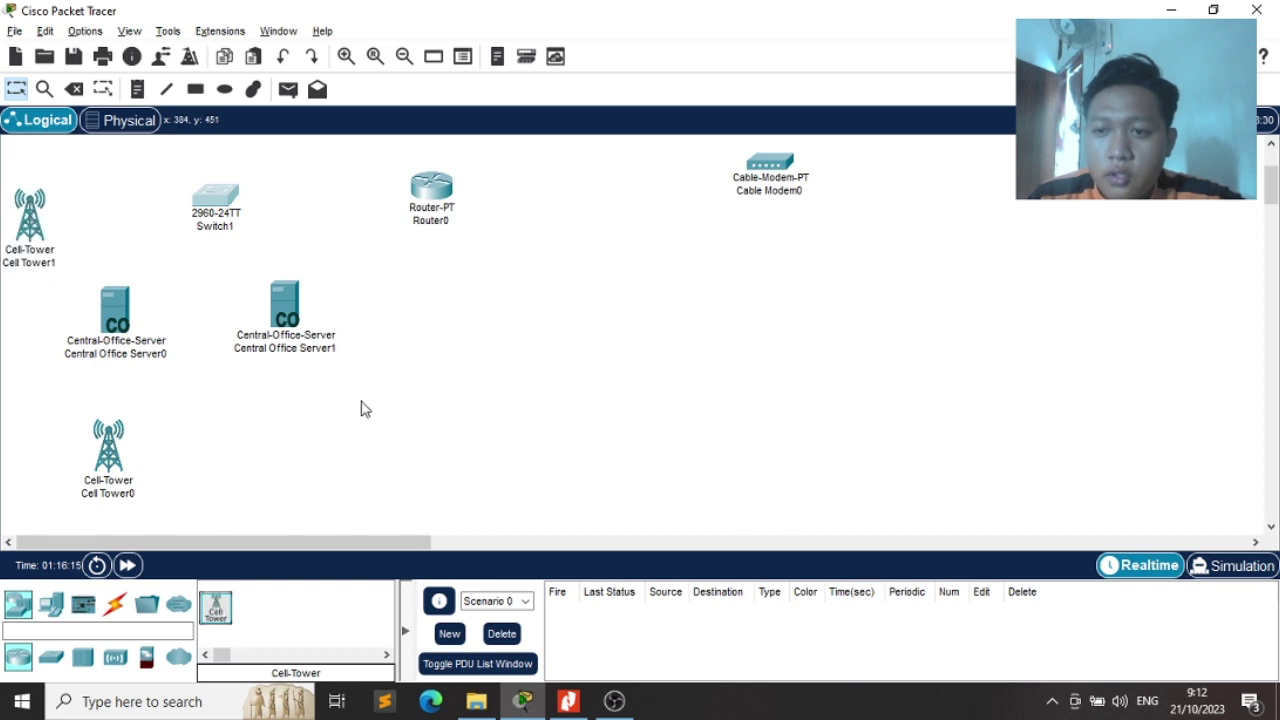
key("alt+Tab")
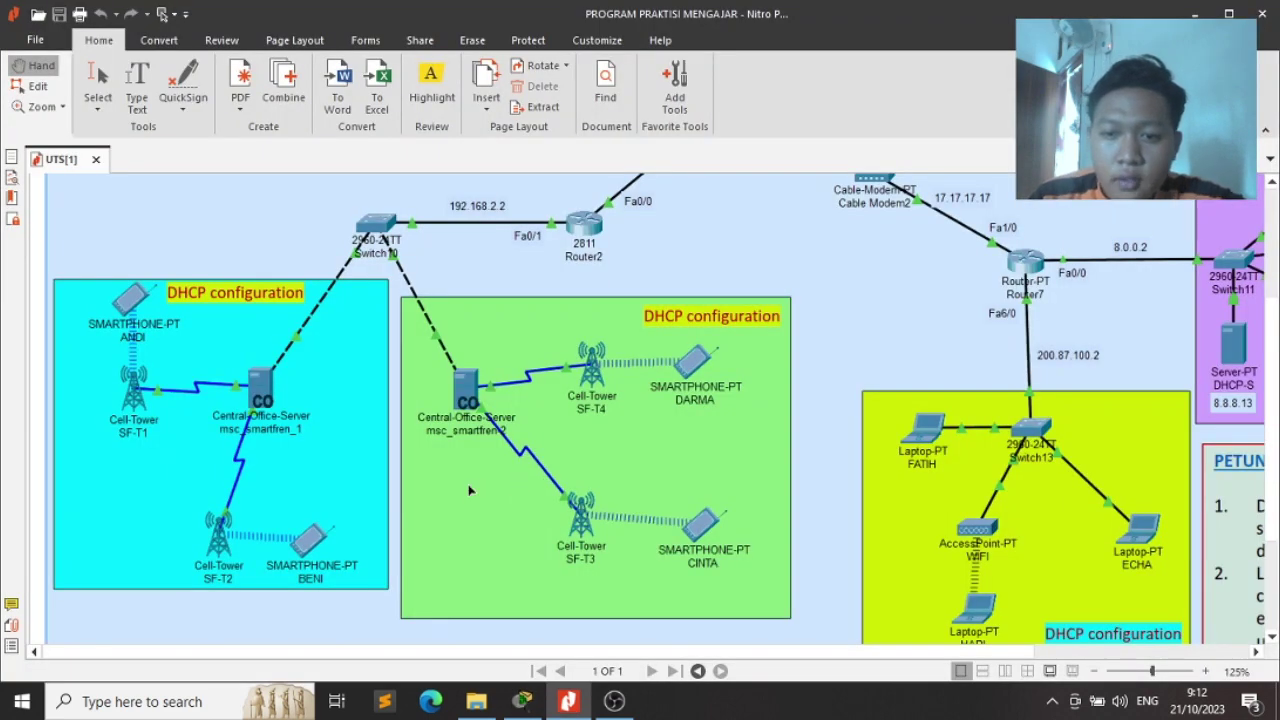
key("alt+Tab")
key("alt+Tab")
key("alt+Tab")
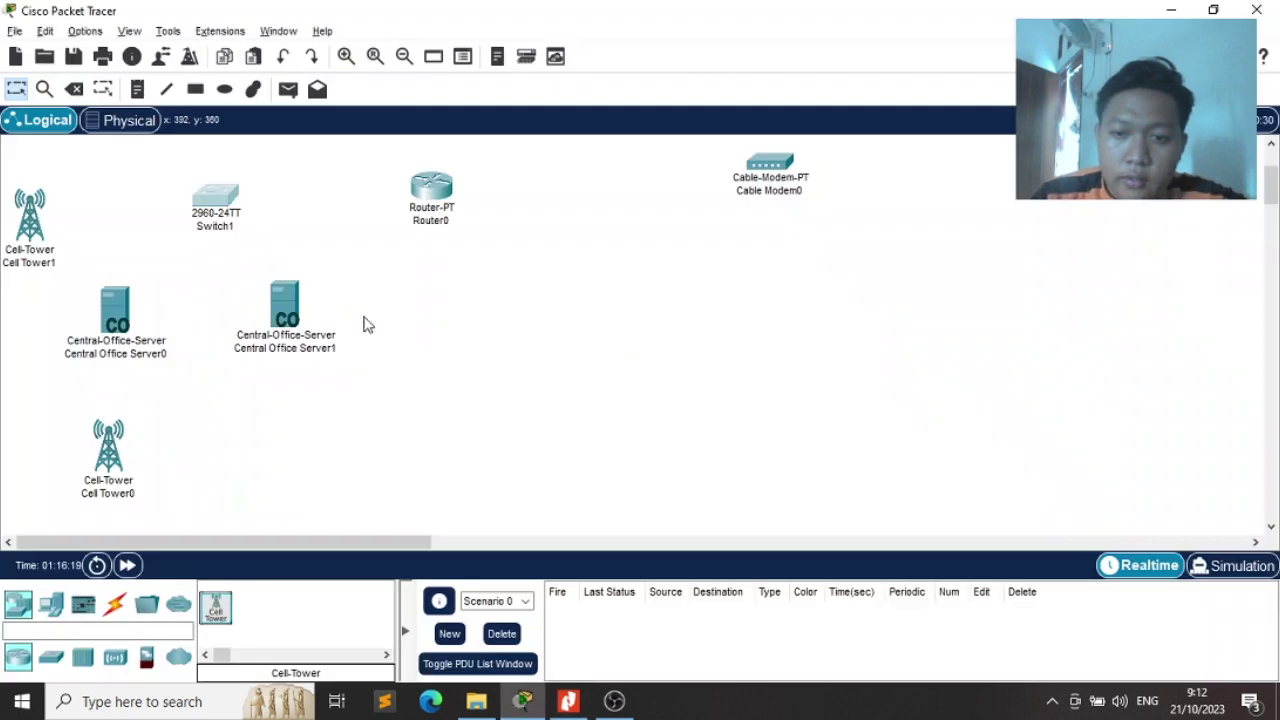
key("alt+Tab")
Add Cell Tower2 below Router0 and Cell Tower3 below the second server
key("alt+Tab")
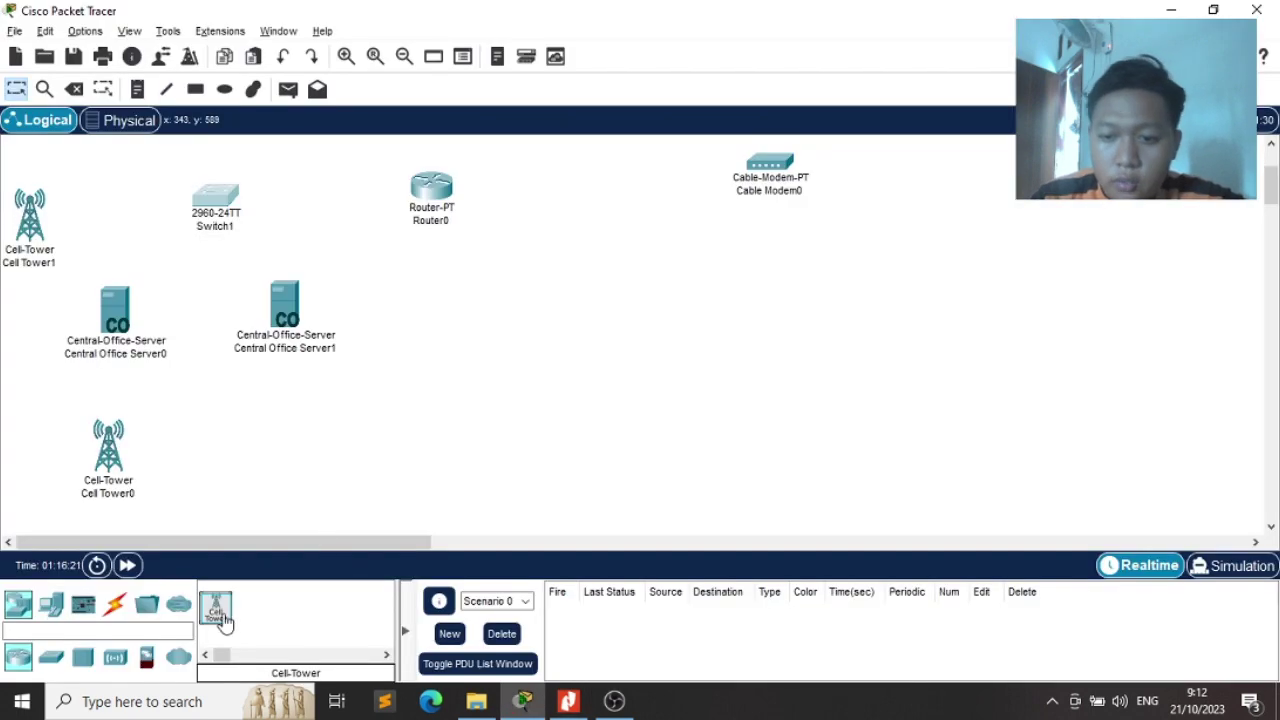
left_click_drag(224, 622, 432, 336)
left_click_drag(216, 614, 288, 425)
key("alt+Tab")
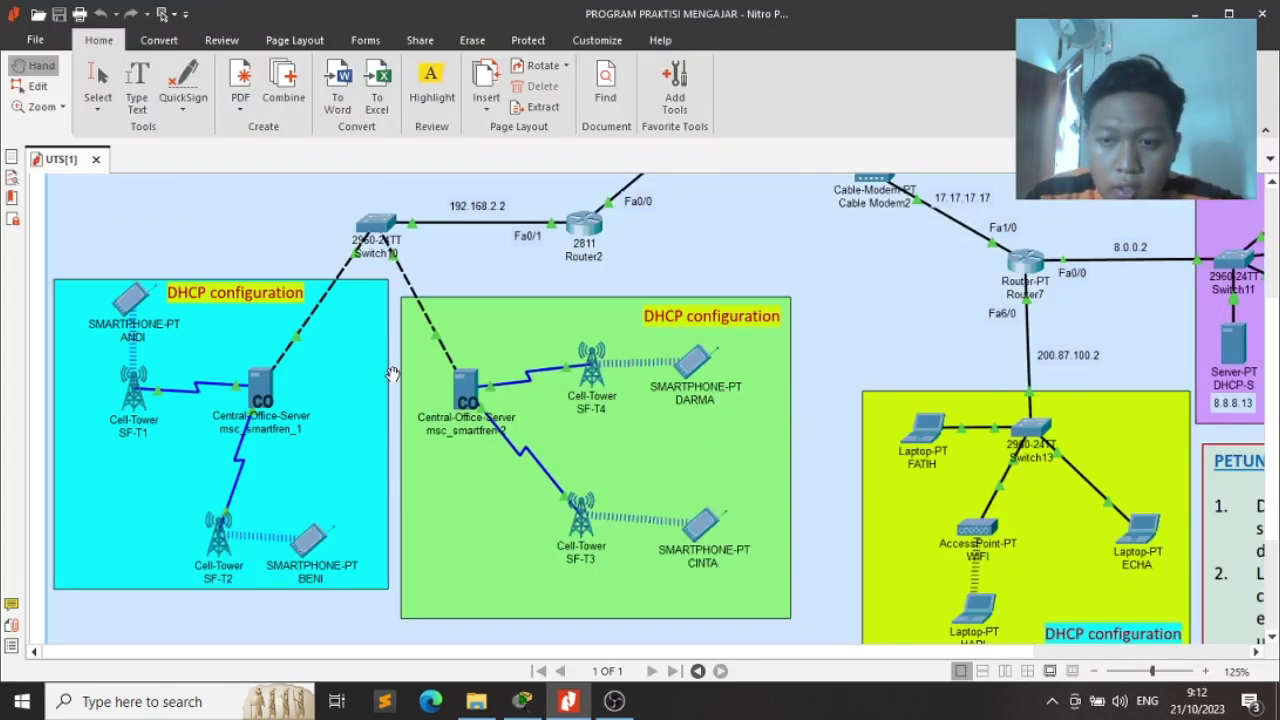
key("alt+Tab")
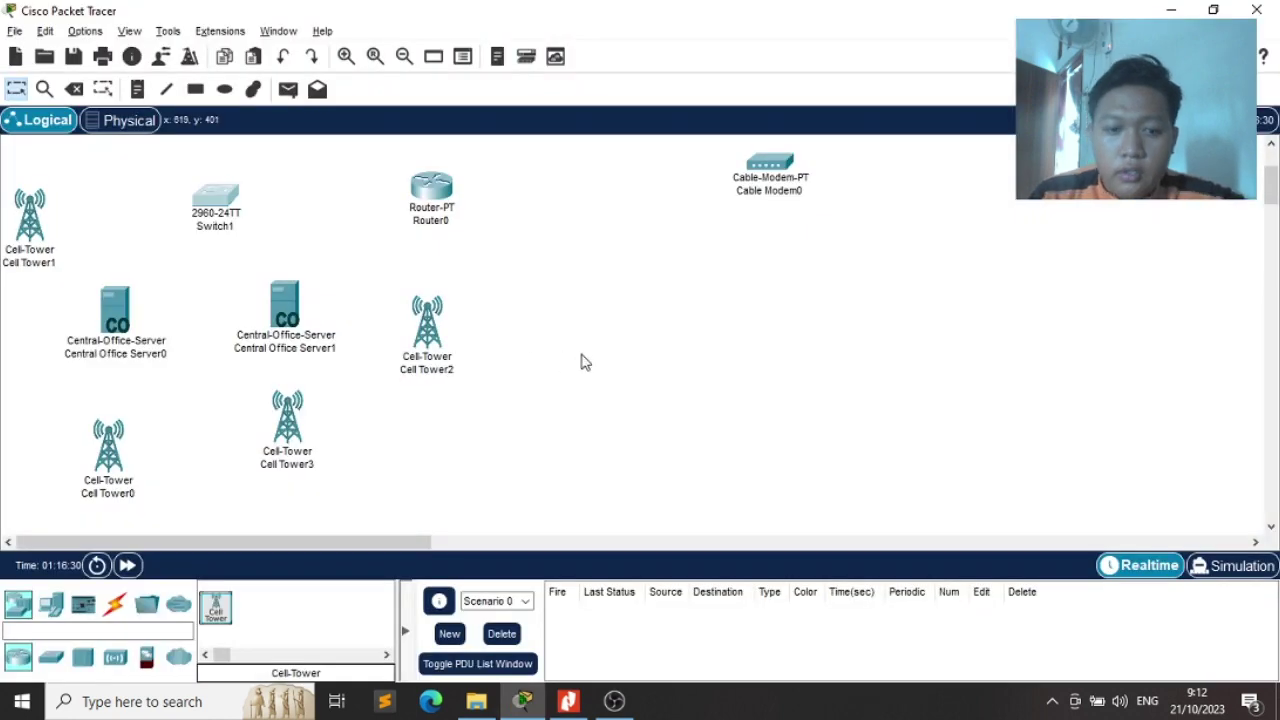
scroll(585, 362, "up", 5)
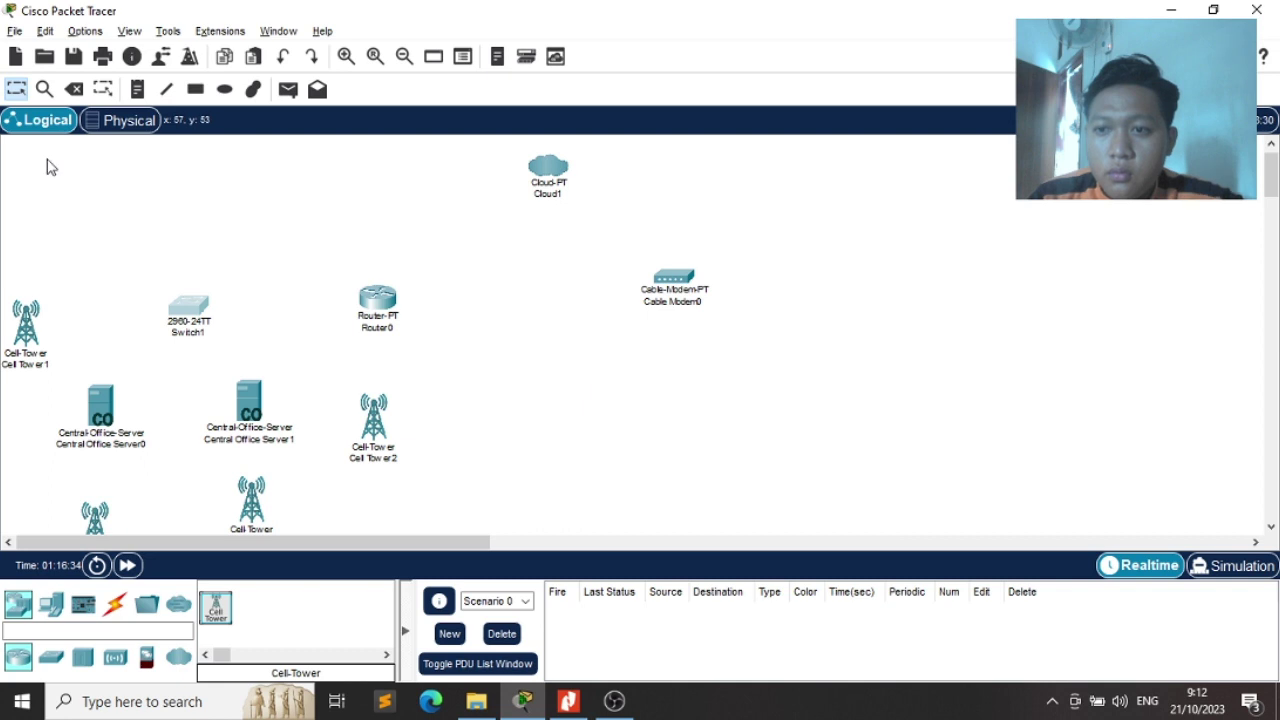
Select all devices and shift the whole topology to the right
left_click_drag(3, 147, 830, 580)
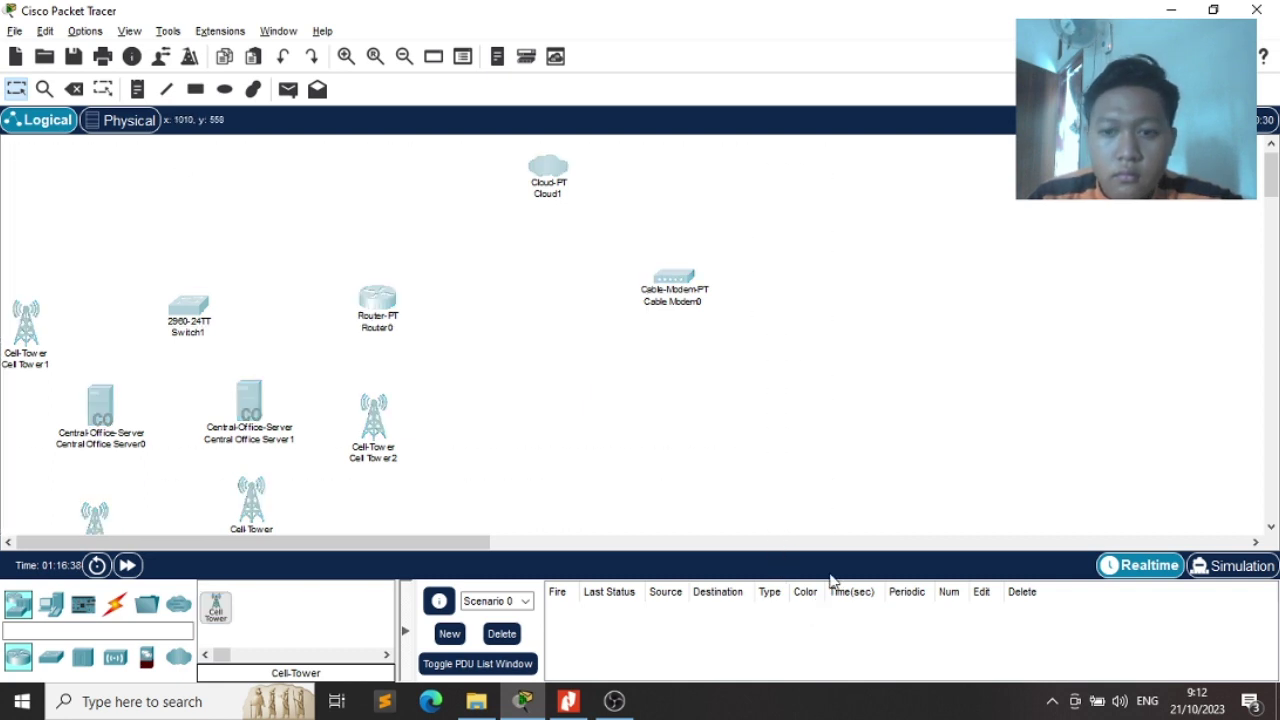
scroll(794, 434, "down", 6)
scroll(794, 434, "up", 5)
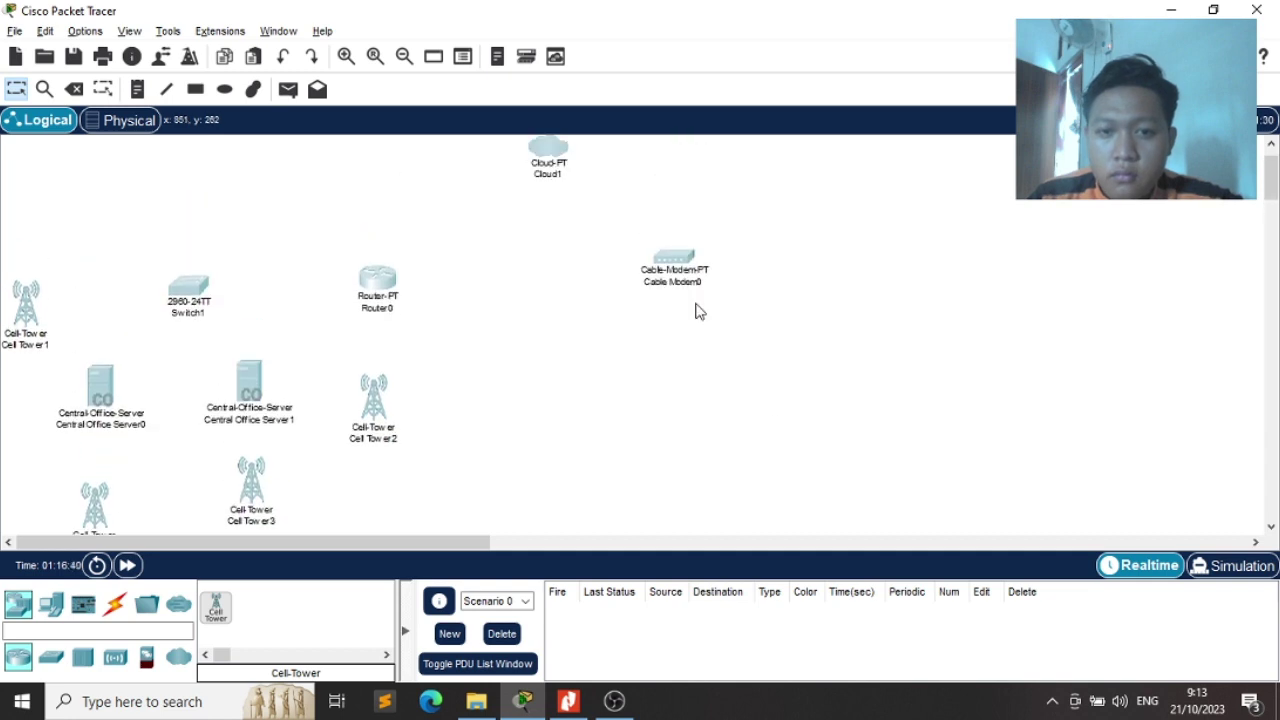
left_click_drag(686, 270, 907, 261)
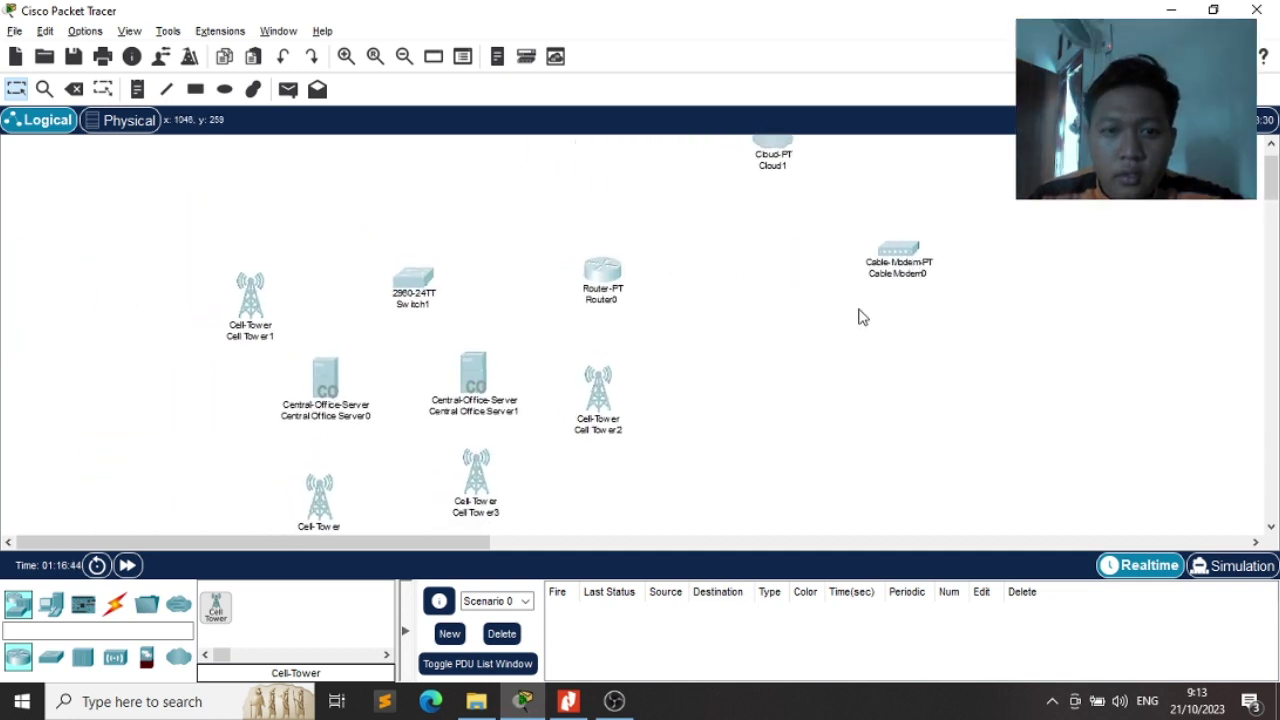
Fine-tune the positions of Cell Tower1, Cell Tower2 and Cell Tower3 against the exam diagram
scroll(771, 380, "down", 5)
scroll(771, 380, "up", 1)
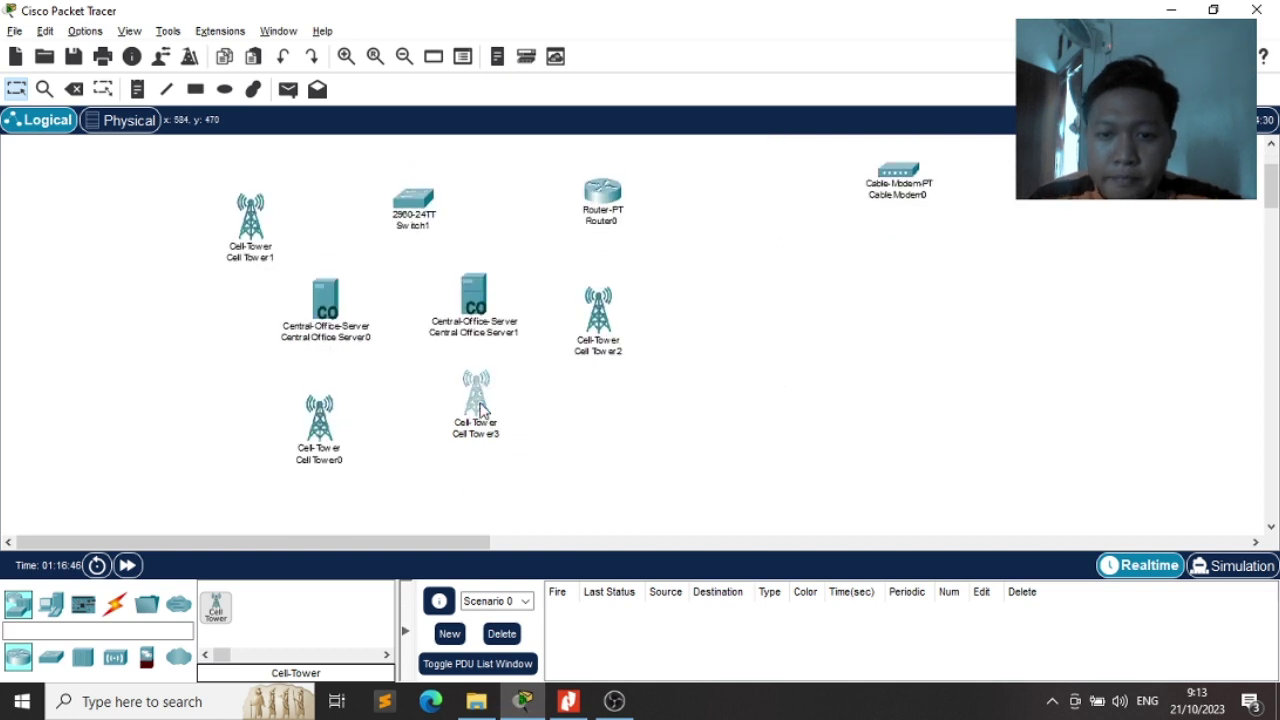
left_click_drag(481, 410, 485, 436)
left_click_drag(599, 332, 619, 335)
left_click_drag(251, 242, 175, 312)
key("alt+Tab")
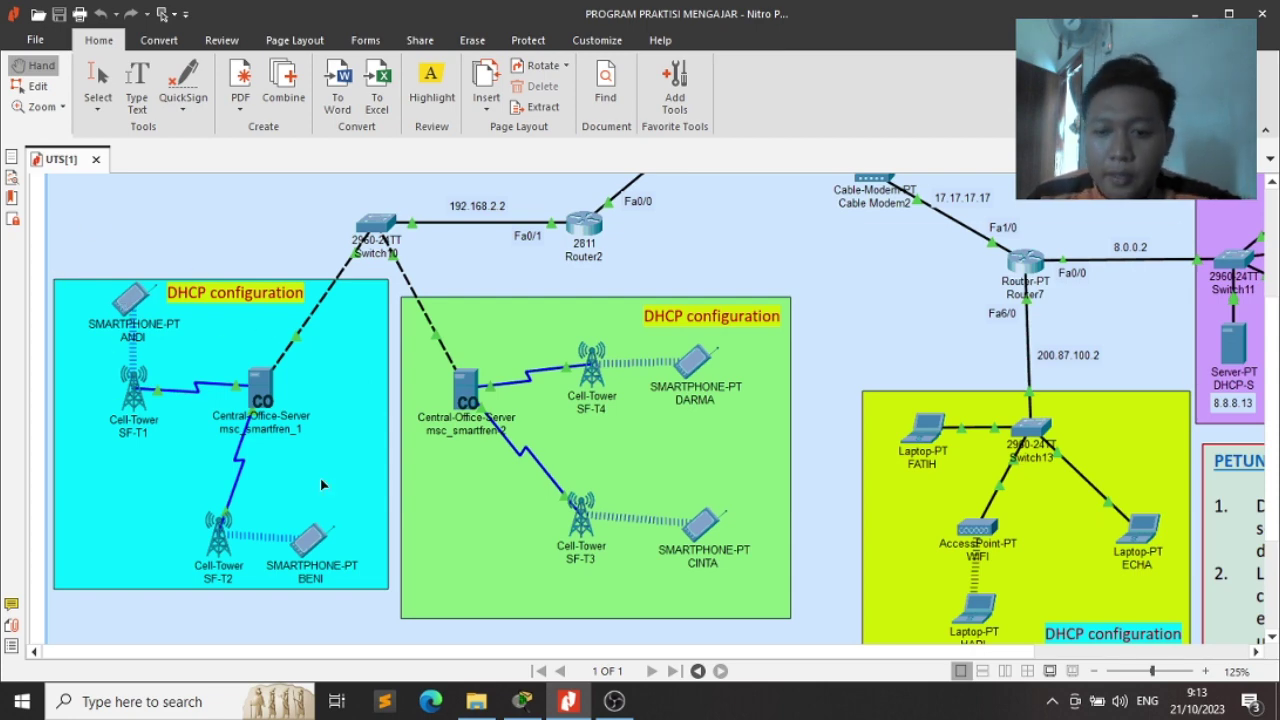
key("alt+Tab")
type("smar")
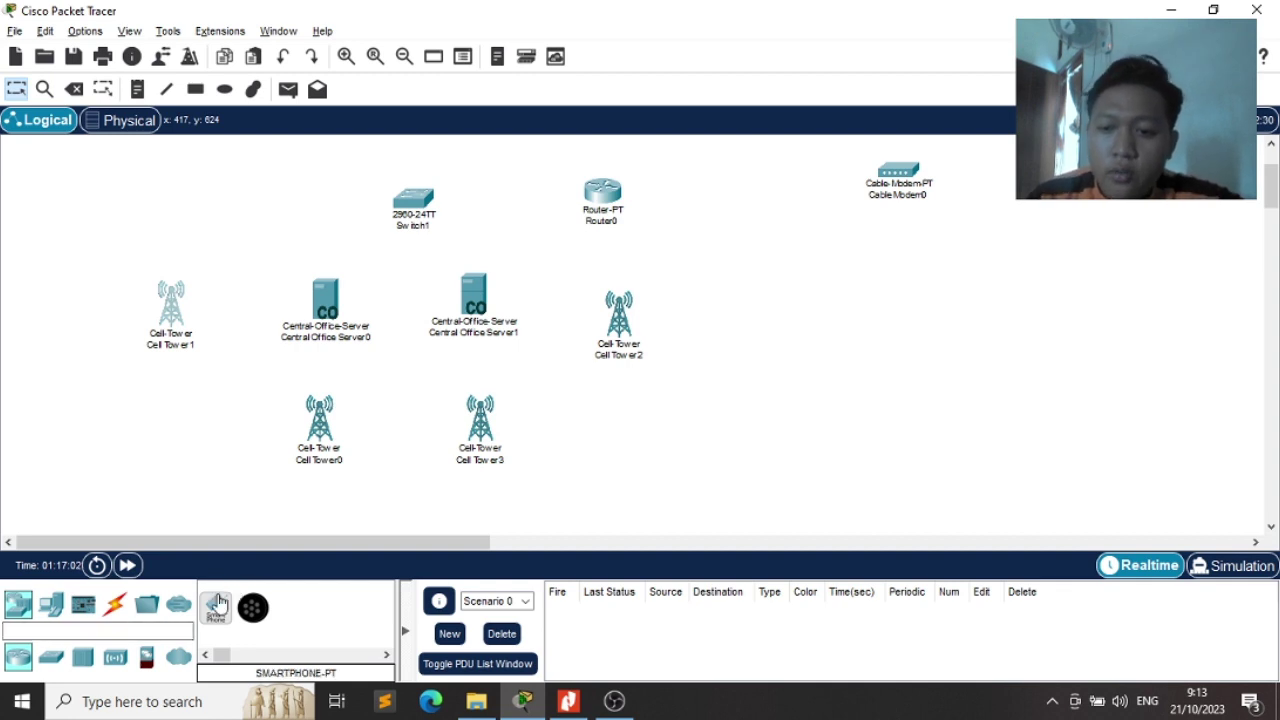
Place smartphones beside Cell Tower1, below Cell Tower0, right of Cell Tower2 and below Cell Tower3
left_click_drag(215, 607, 63, 281)
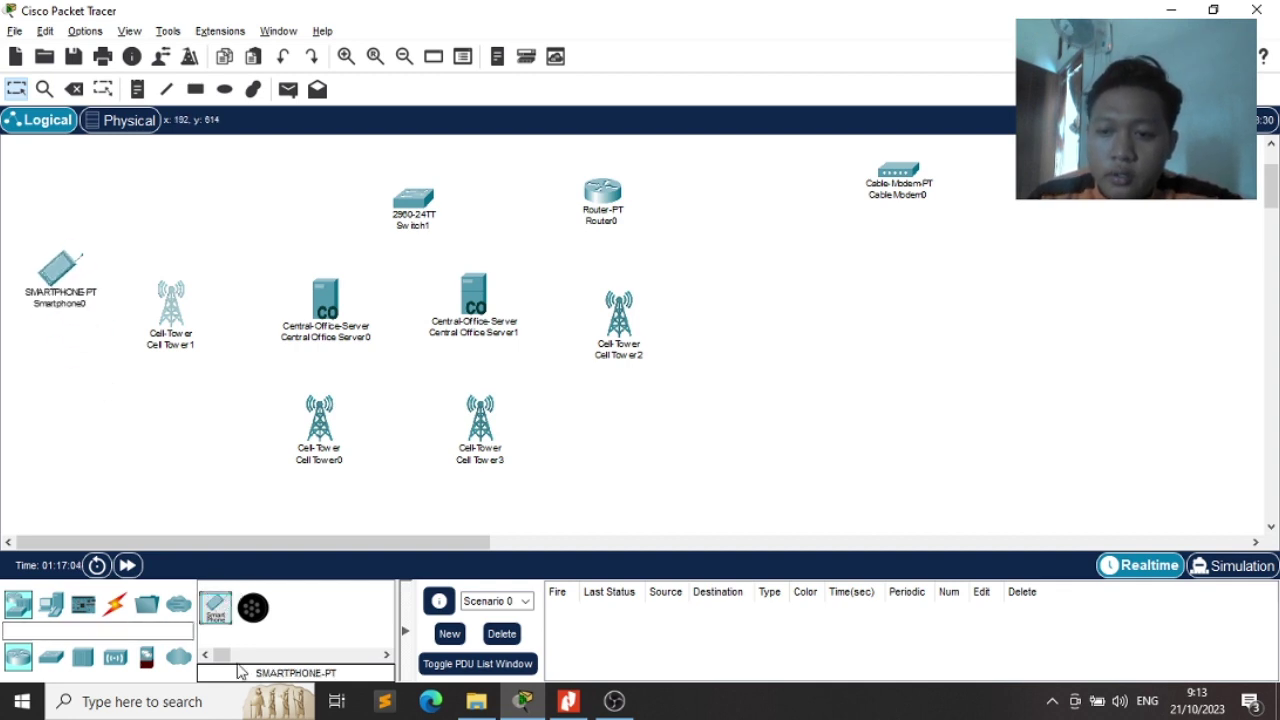
left_click_drag(215, 607, 240, 507)
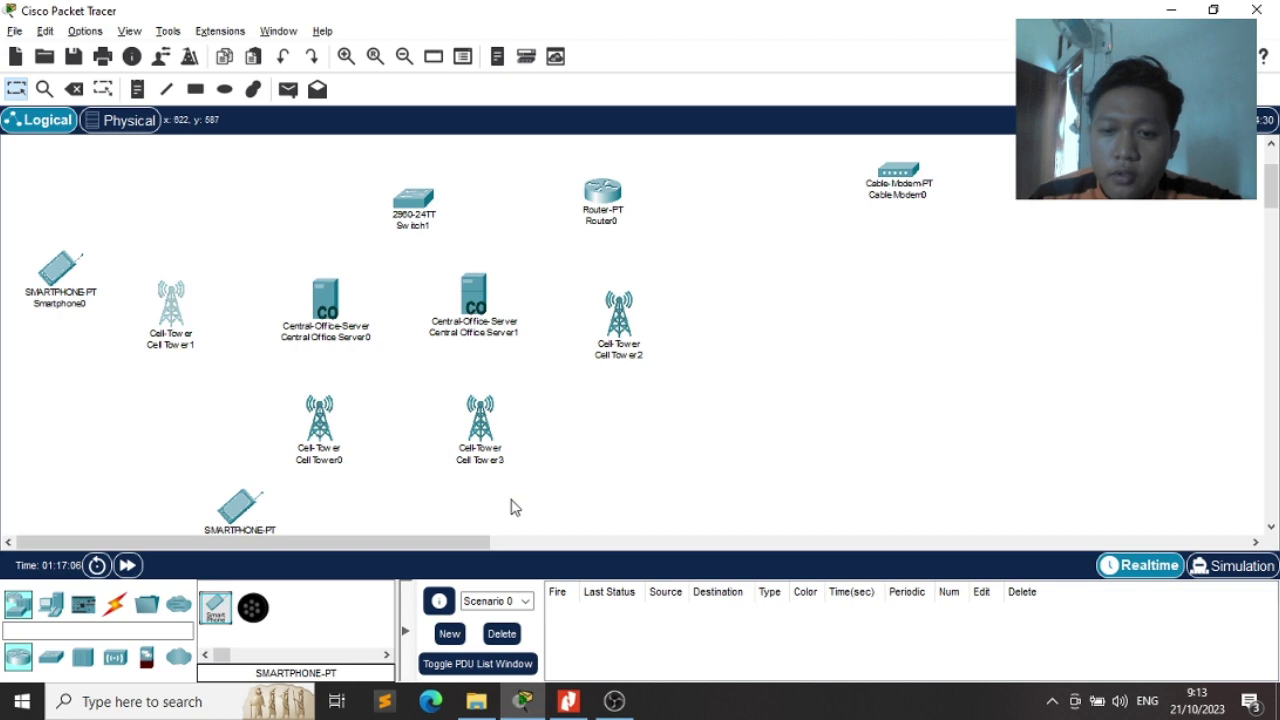
key("alt+Tab")
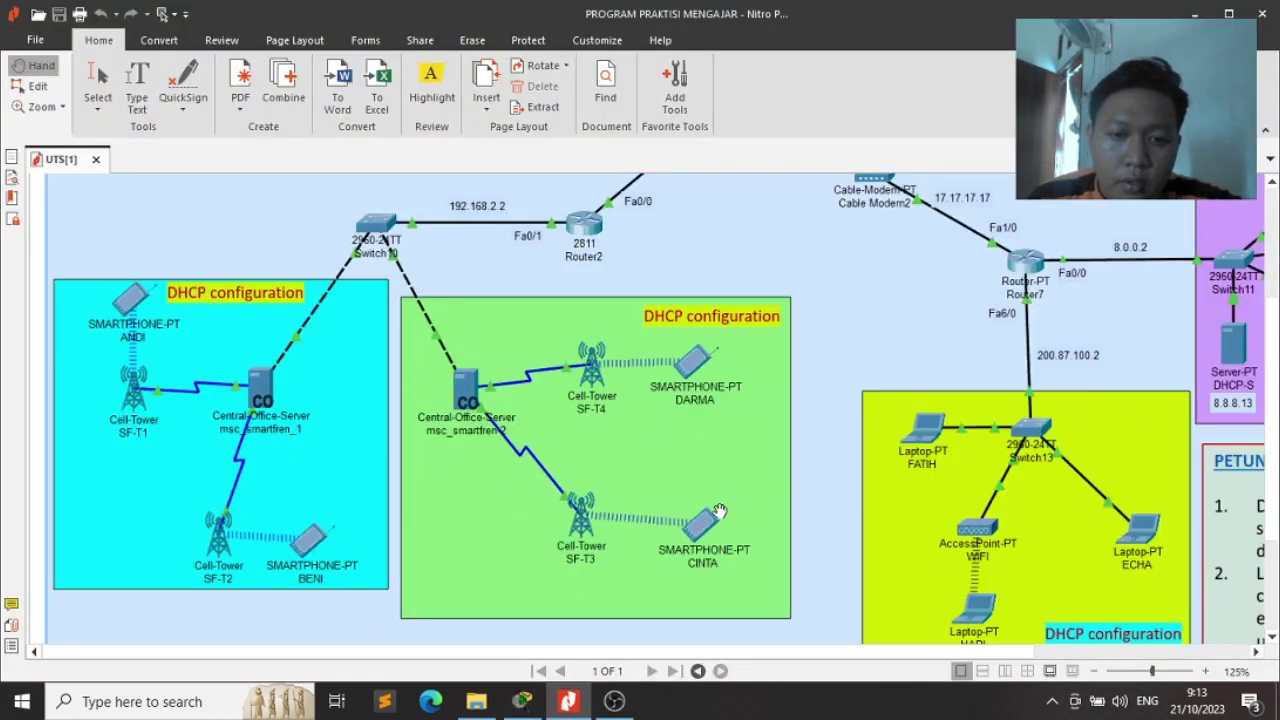
key("alt+Tab")
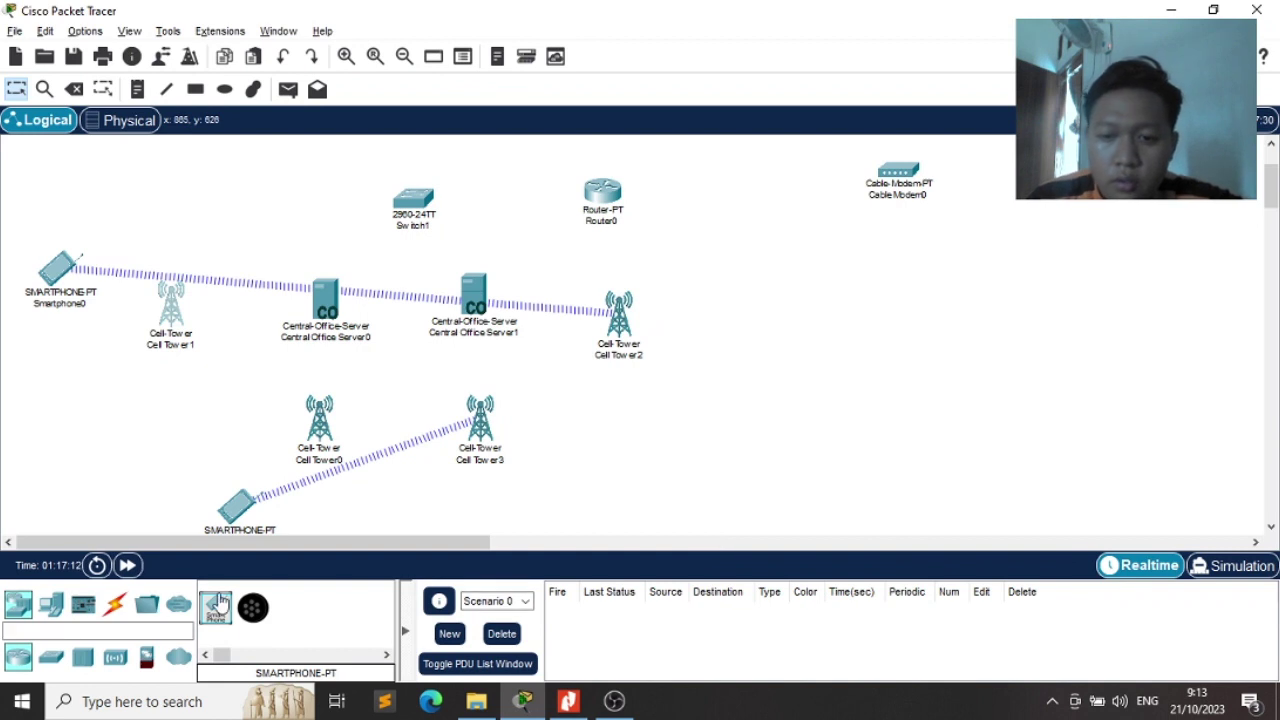
left_click_drag(220, 603, 745, 362)
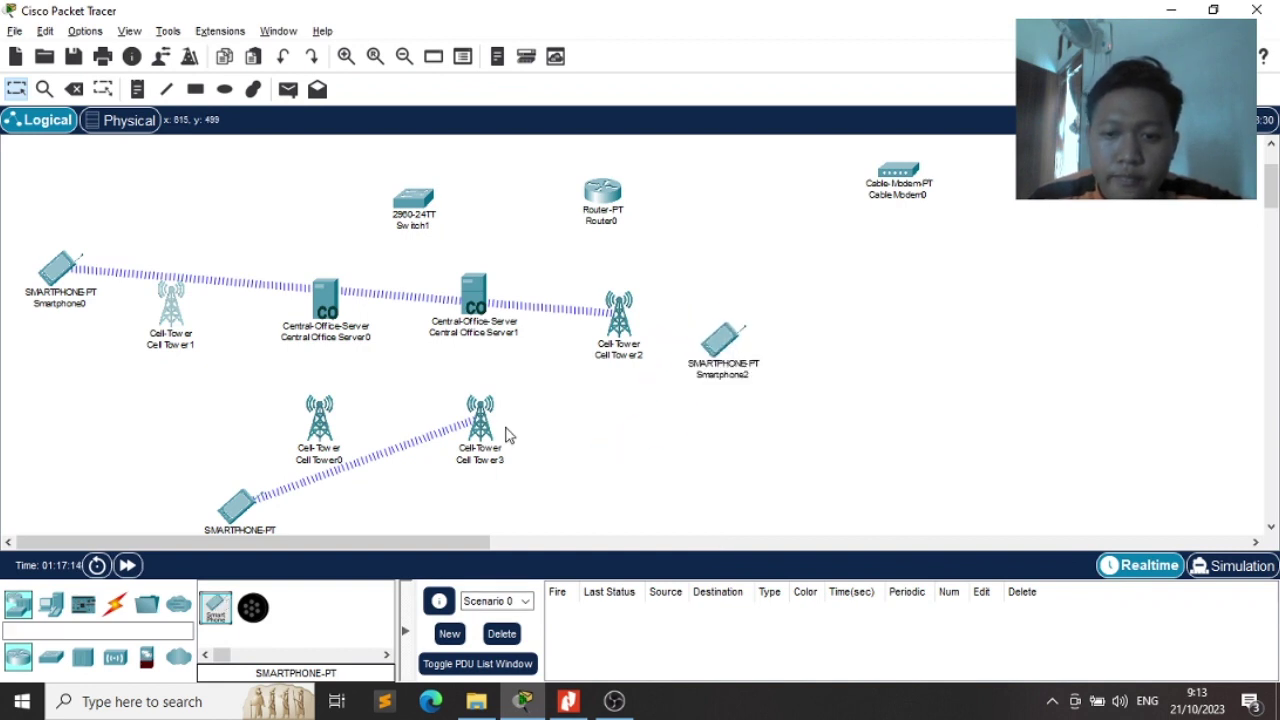
left_click_drag(203, 620, 541, 510)
Inspect Cell Tower1's physical view, coaxial module and global configuration
double_click(160, 323)
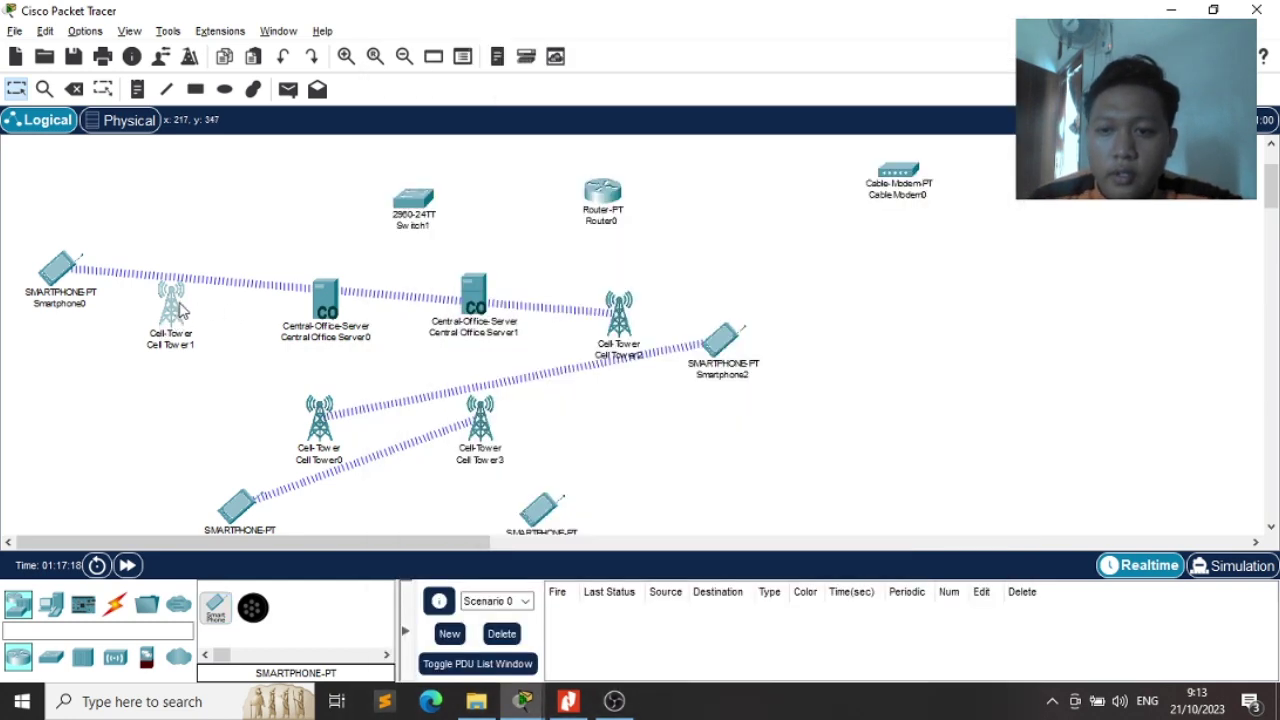
left_click(180, 310)
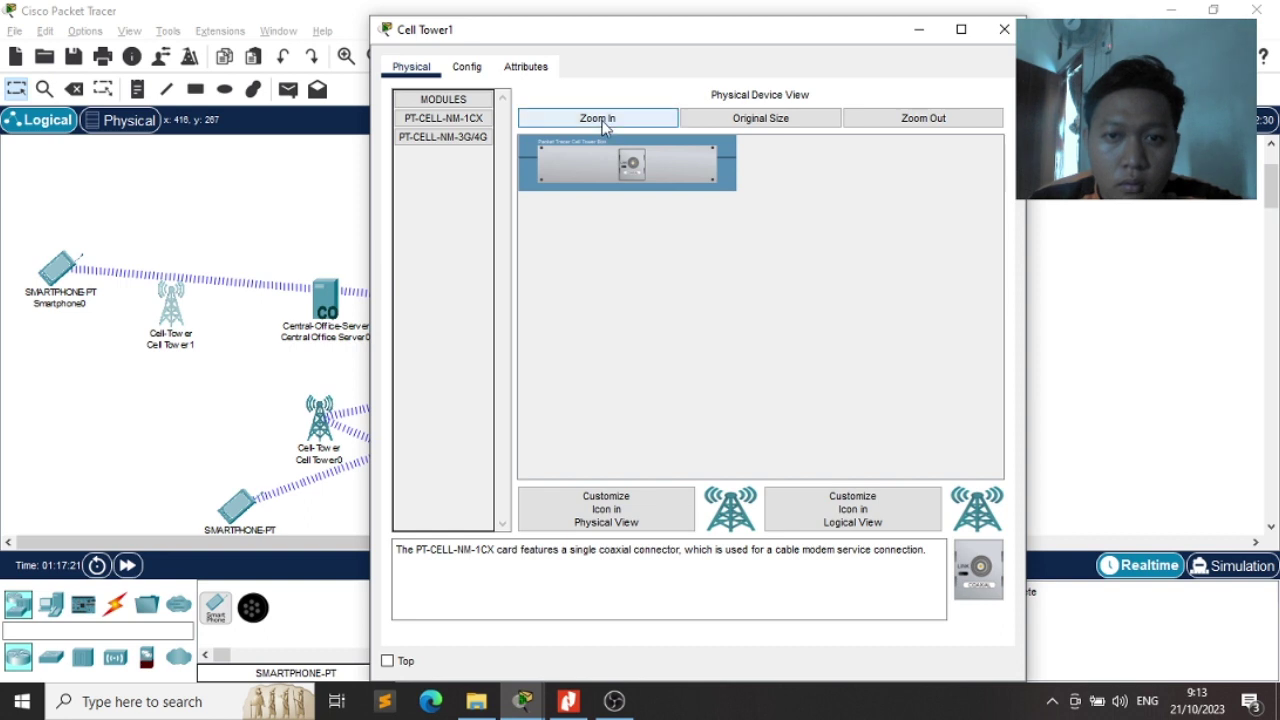
left_click(602, 120)
left_click(748, 197)
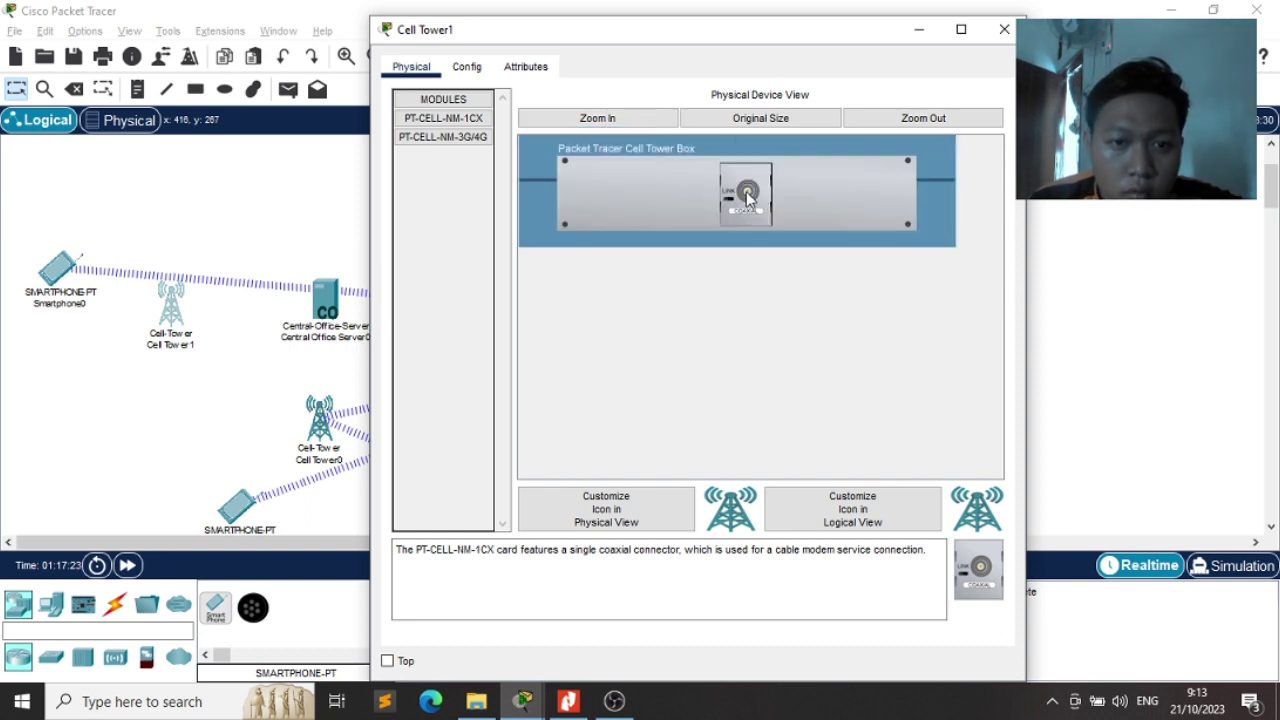
left_click(466, 66)
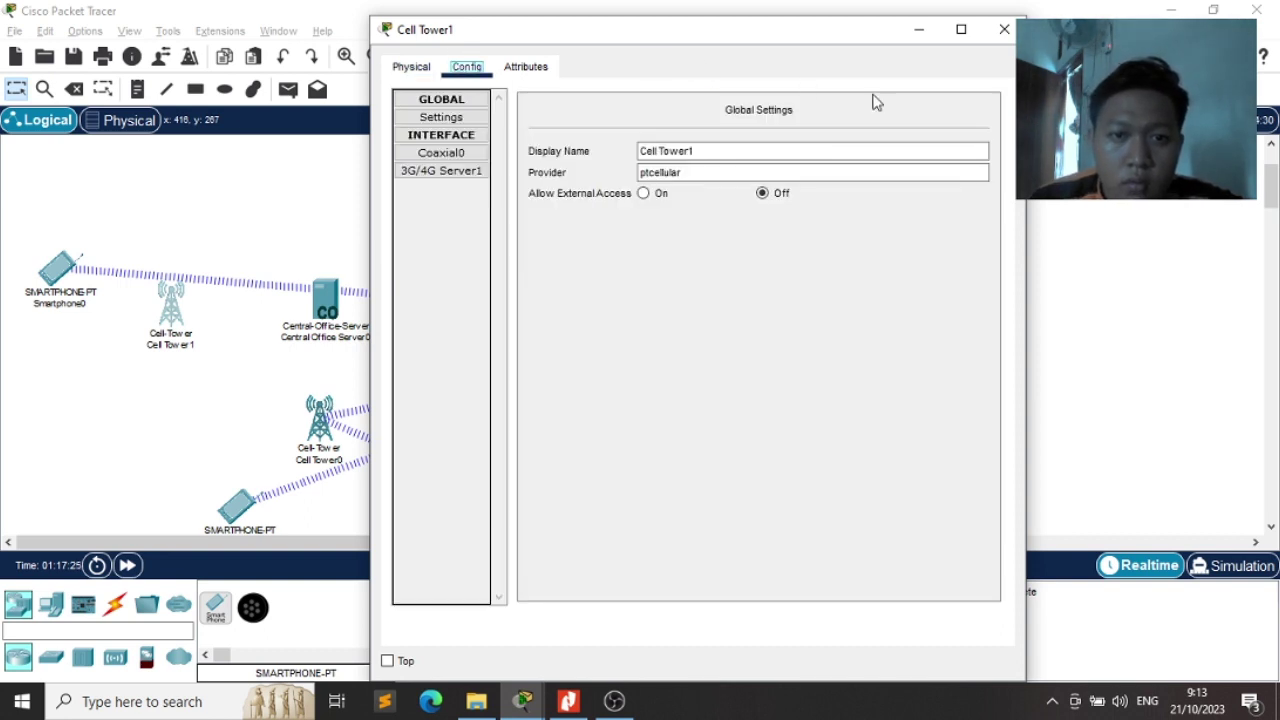
left_click(1004, 29)
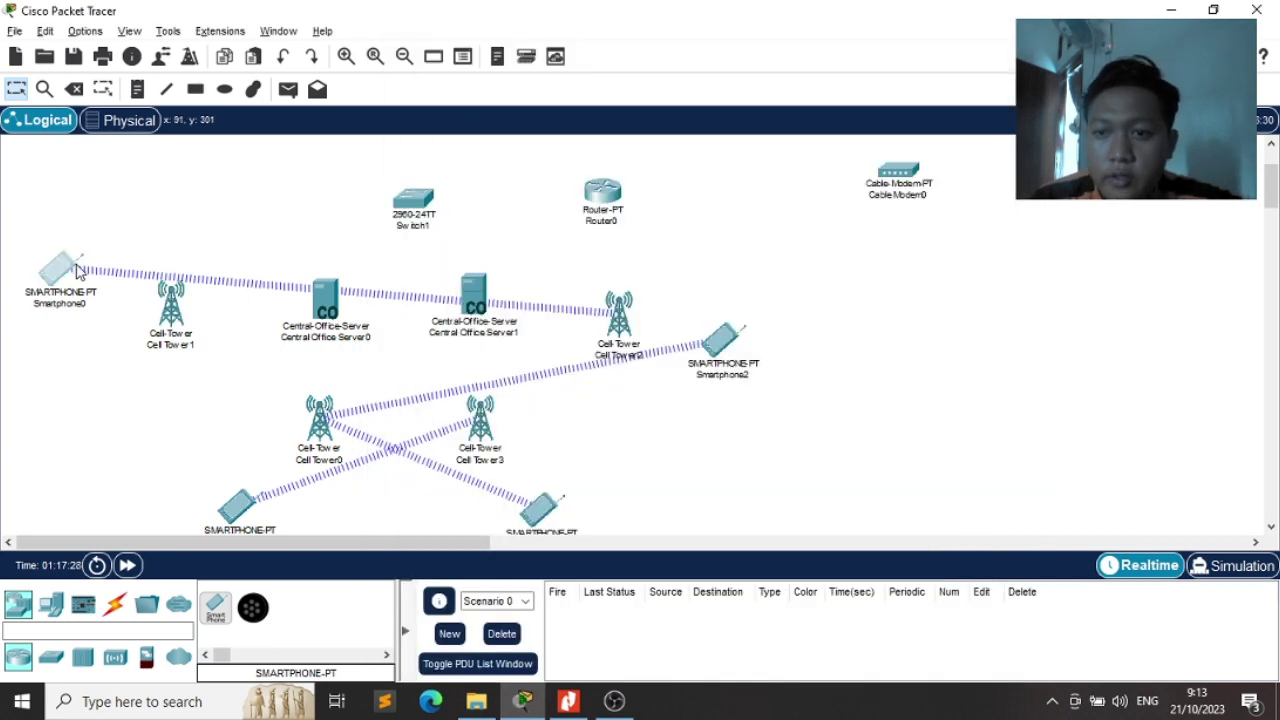
Check the 3G/4G Cell1 settings of Smartphone0 and Smartphone1
left_click(78, 268)
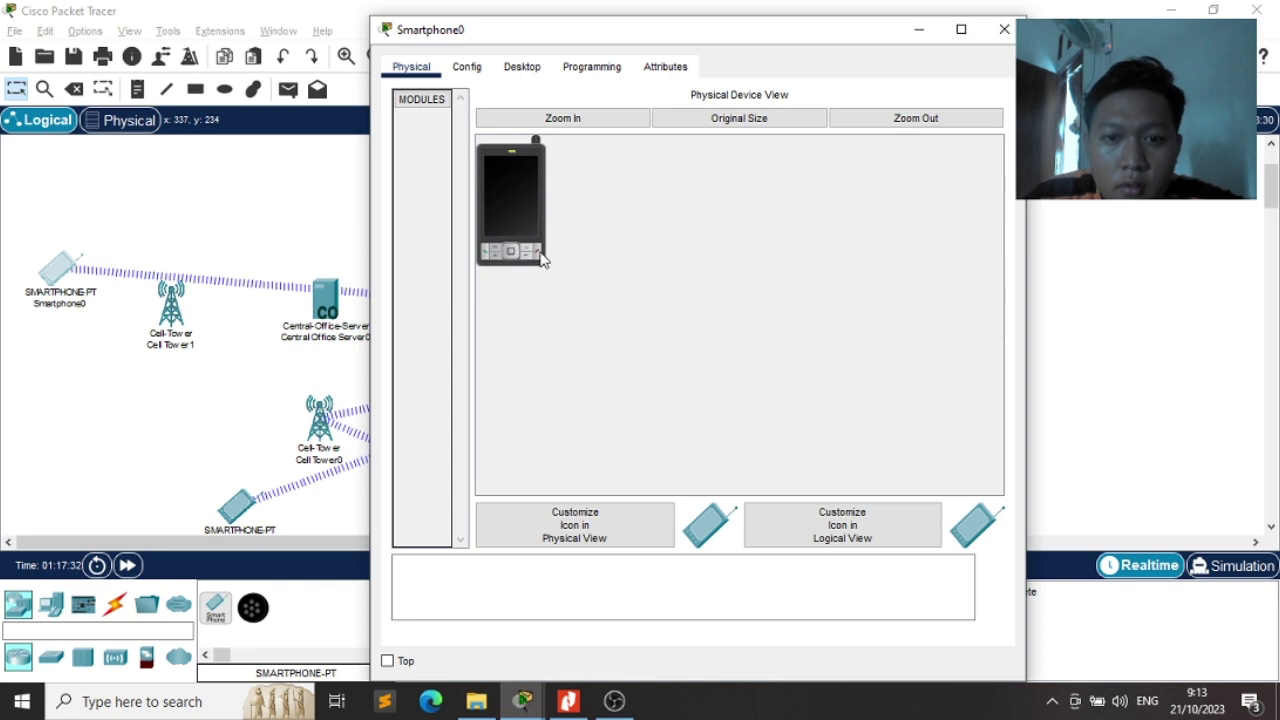
left_click(466, 67)
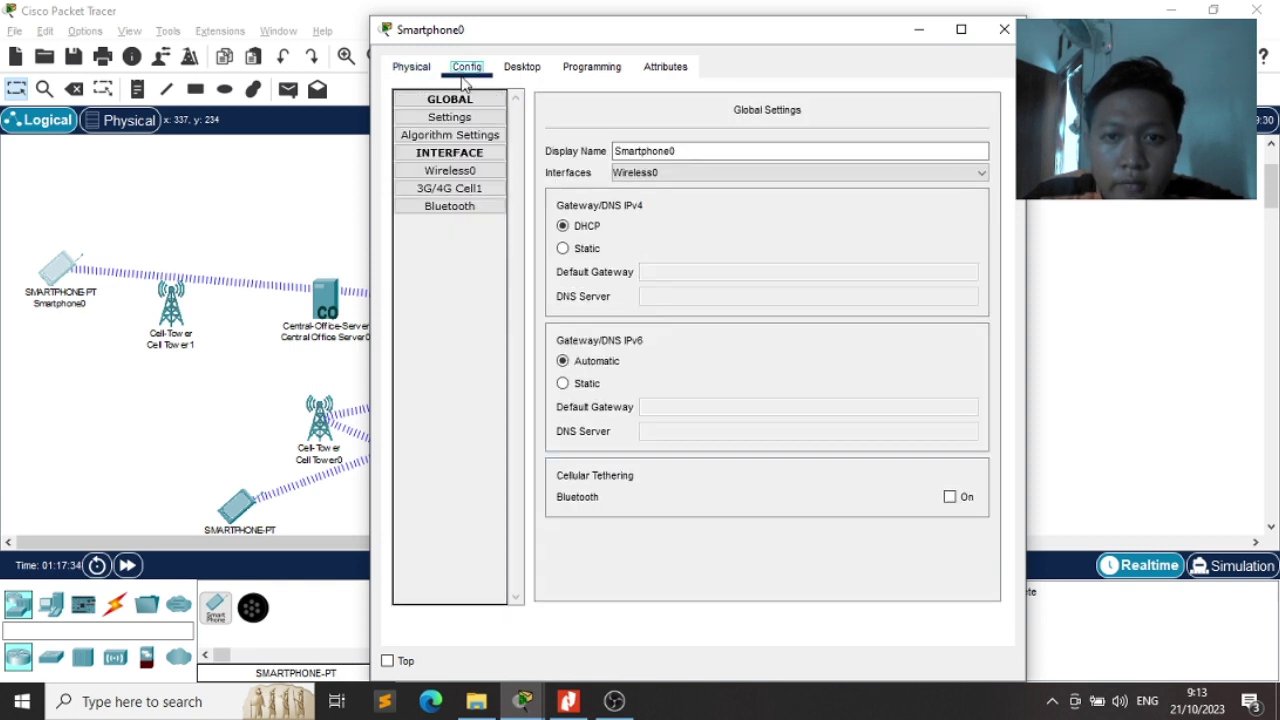
left_click(476, 189)
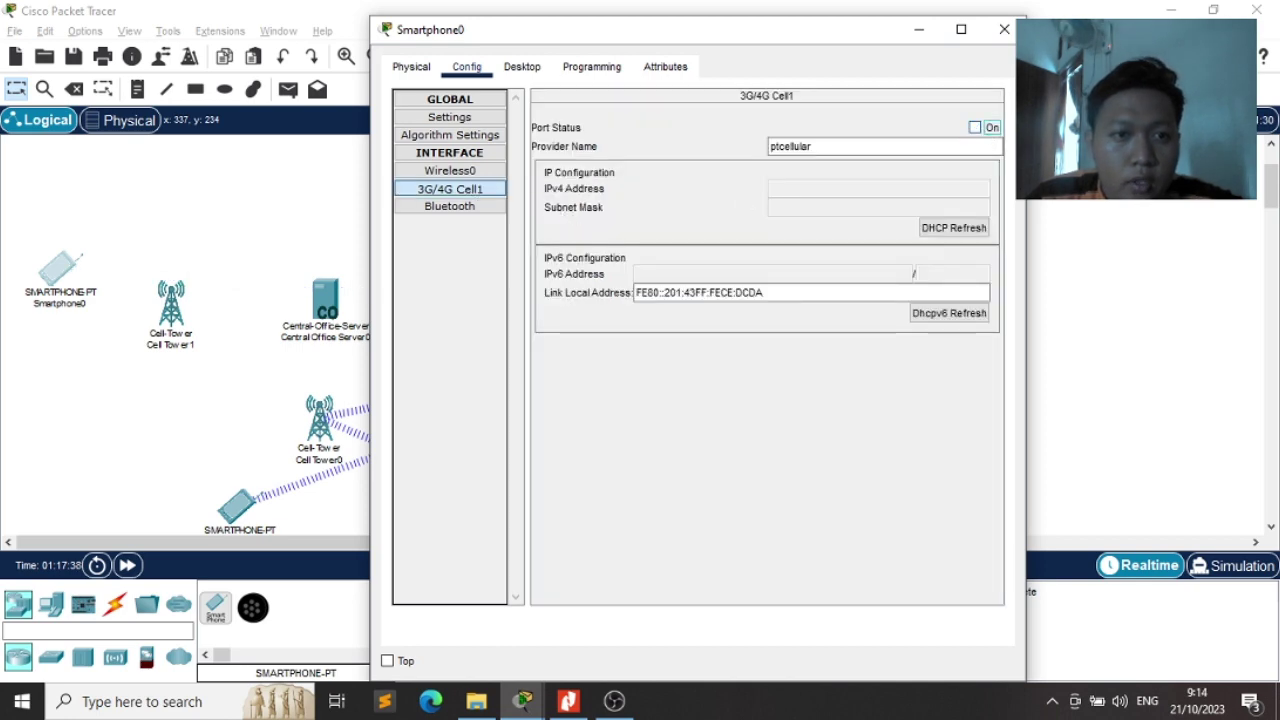
left_click(1004, 29)
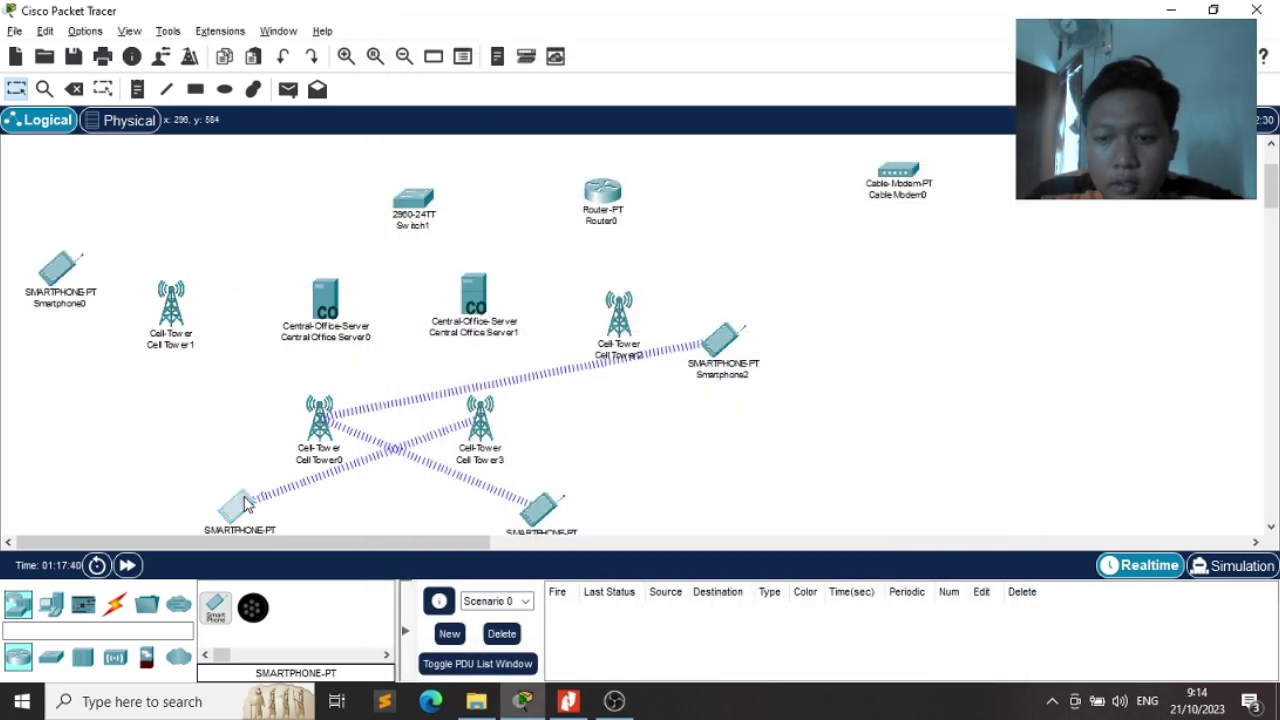
left_click(240, 505)
left_click(466, 67)
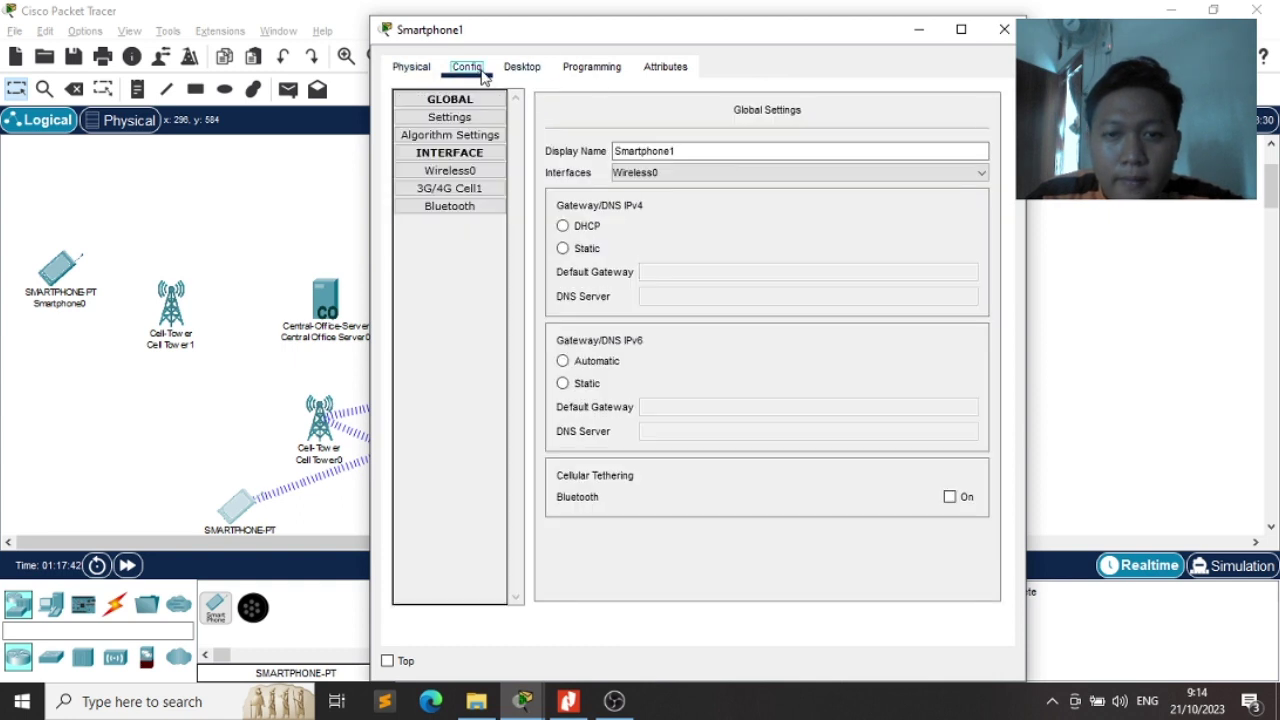
left_click(470, 189)
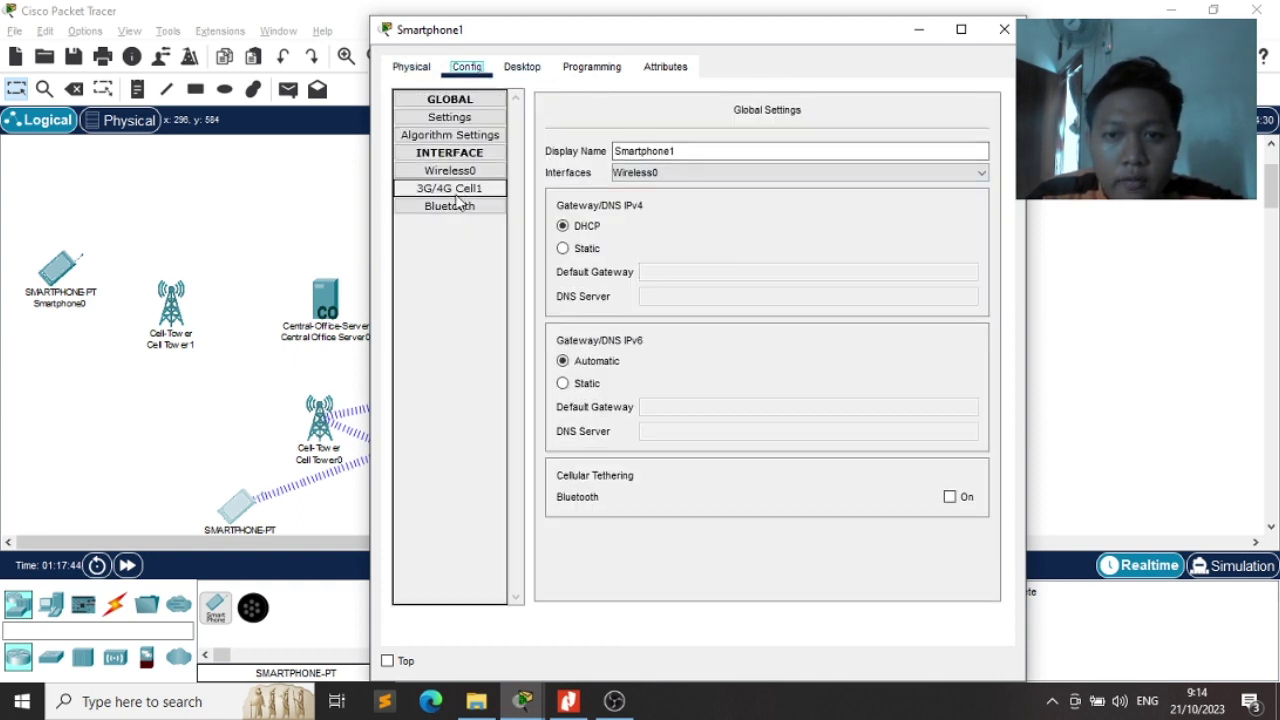
left_click(1004, 29)
Toggle Smartphone3's 3G/4G Cell1 port status and check Smartphone2's 3G/4G Cell1 settings
left_click(545, 510)
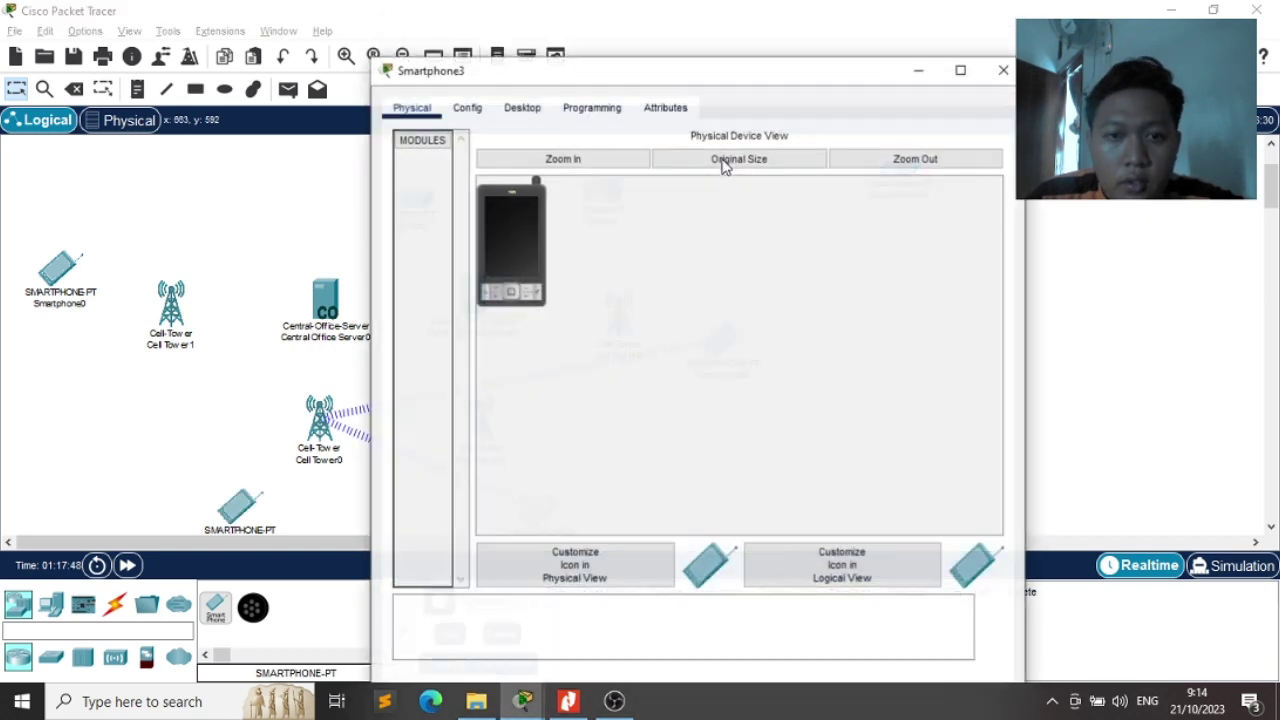
left_click(466, 107)
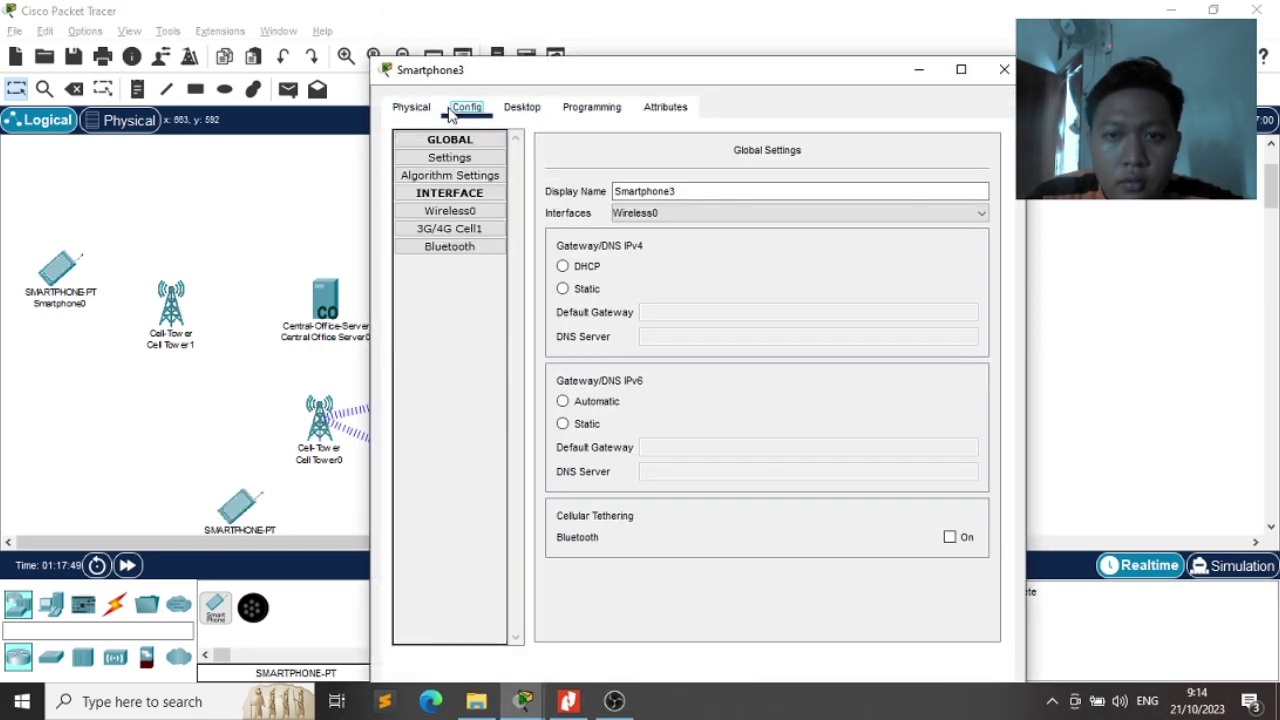
left_click(477, 229)
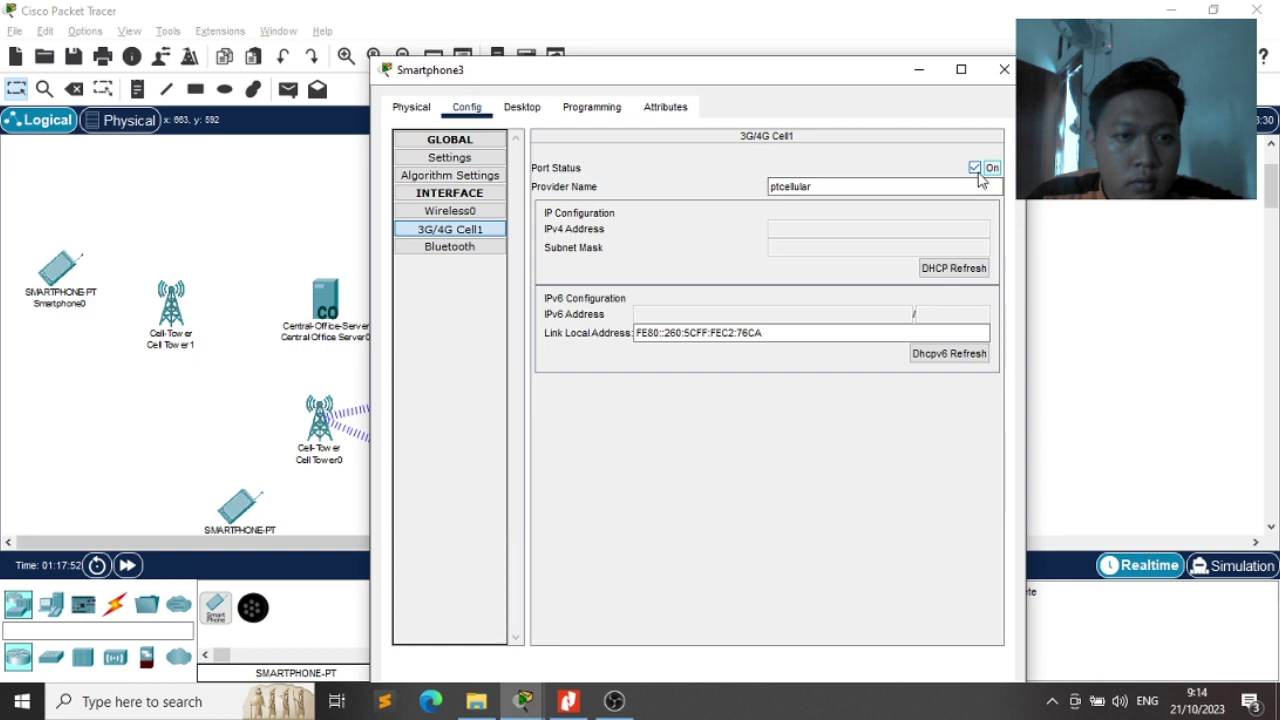
left_click(974, 168)
left_click(1004, 69)
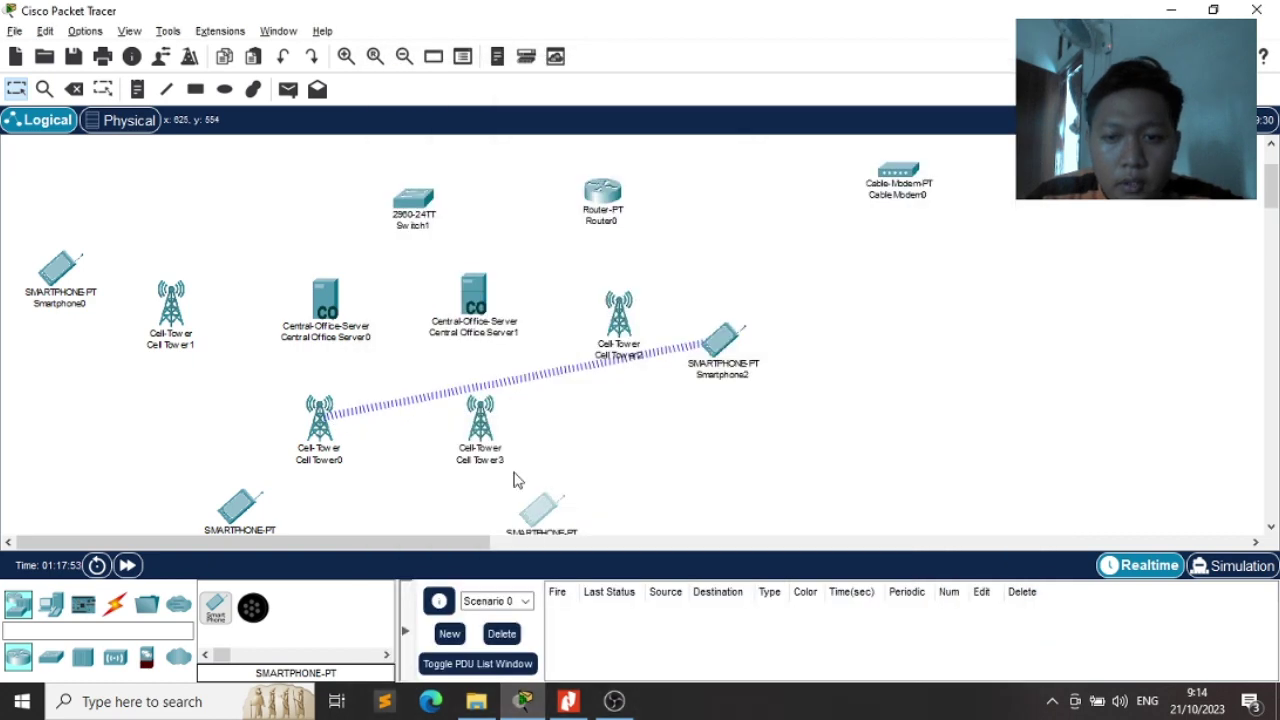
left_click(719, 365)
left_click(468, 68)
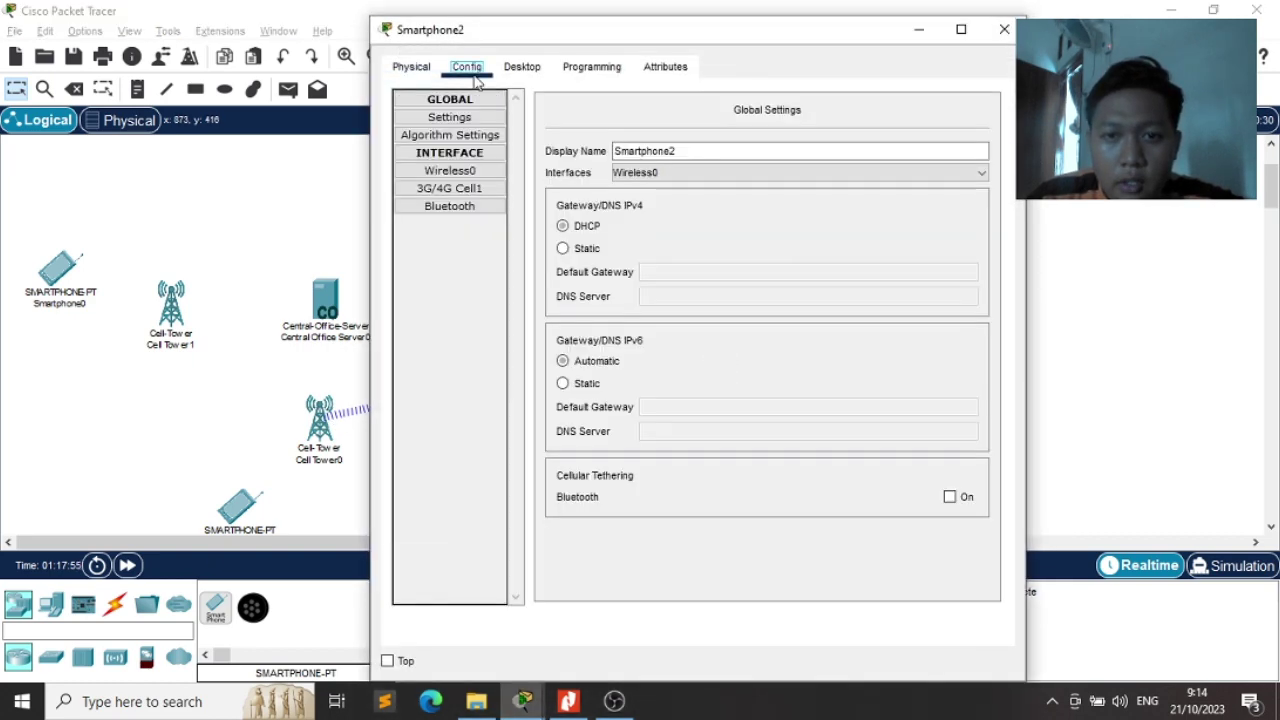
left_click(480, 190)
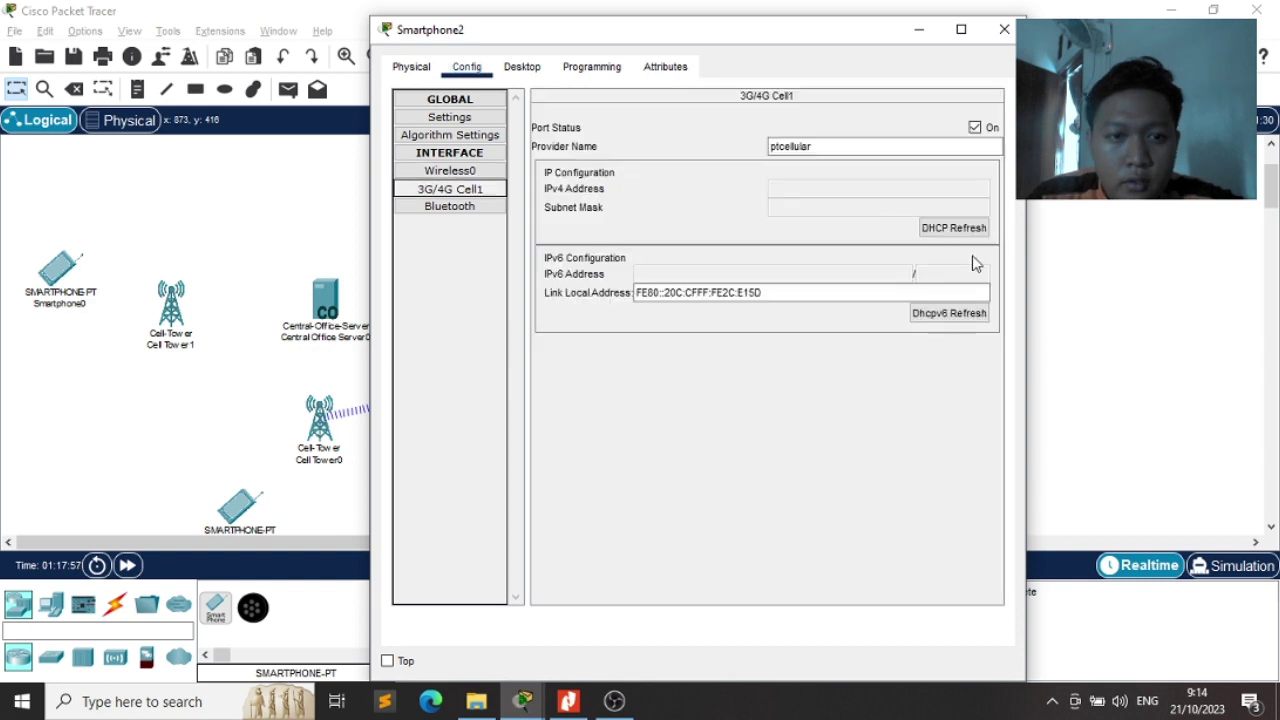
left_click(1004, 29)
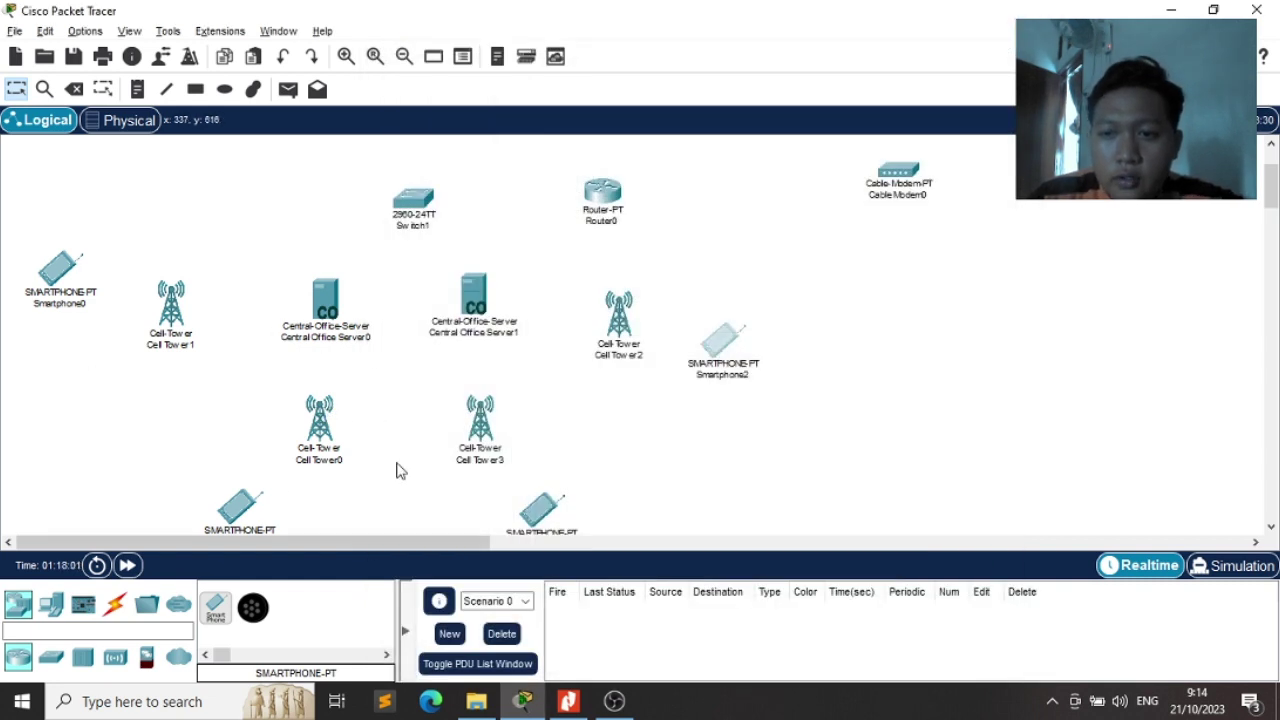
Check Cell Tower0's 3G/4G Server1 coverage range of 1000,00
left_click(326, 432)
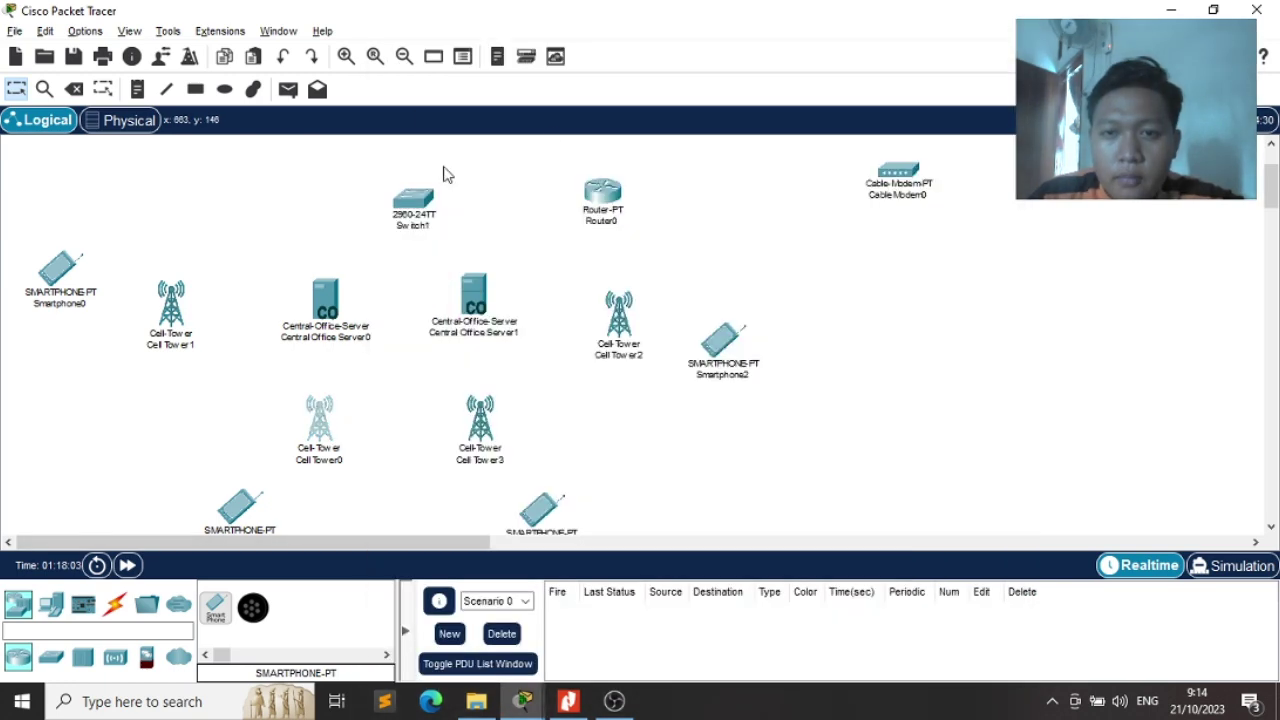
left_click(331, 434)
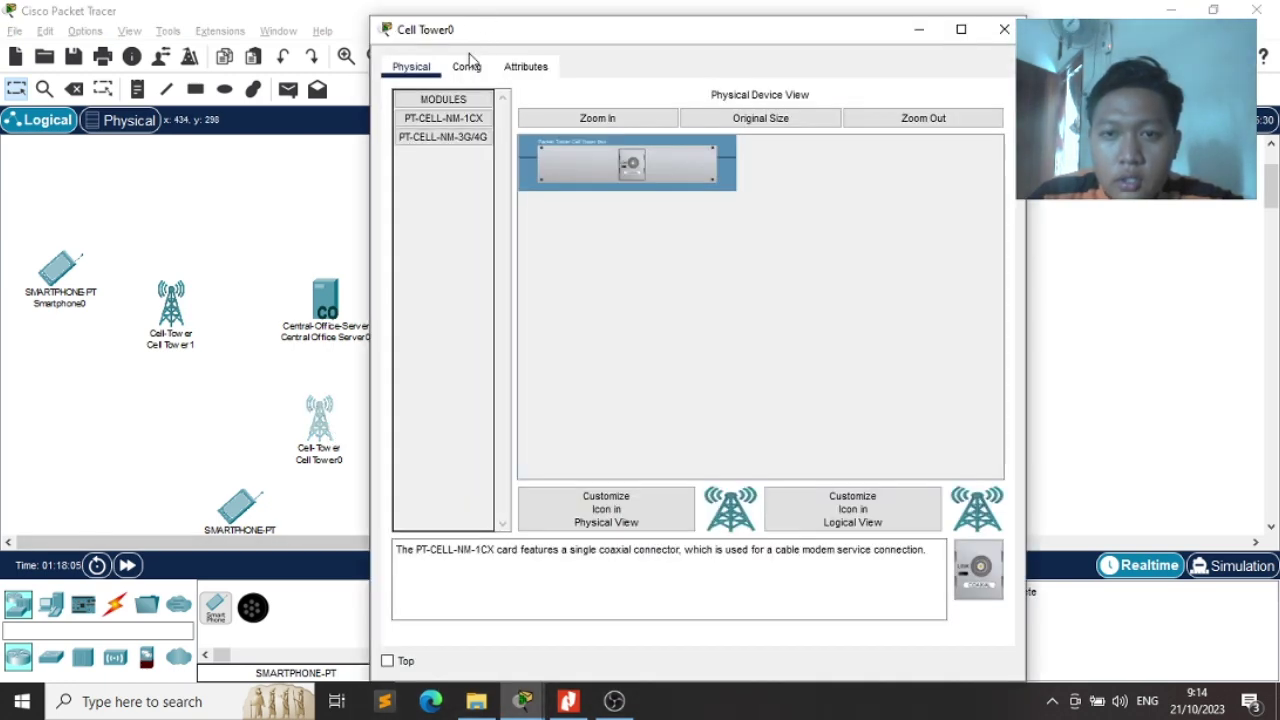
left_click(467, 66)
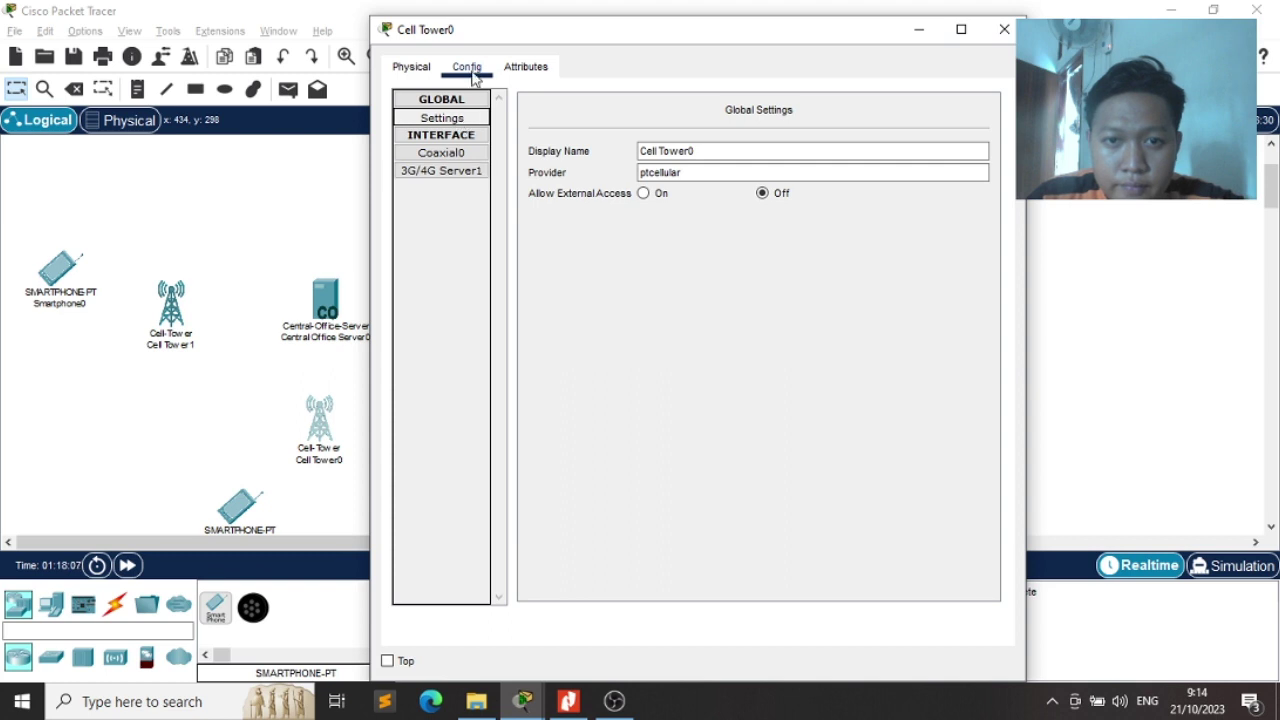
left_click(460, 154)
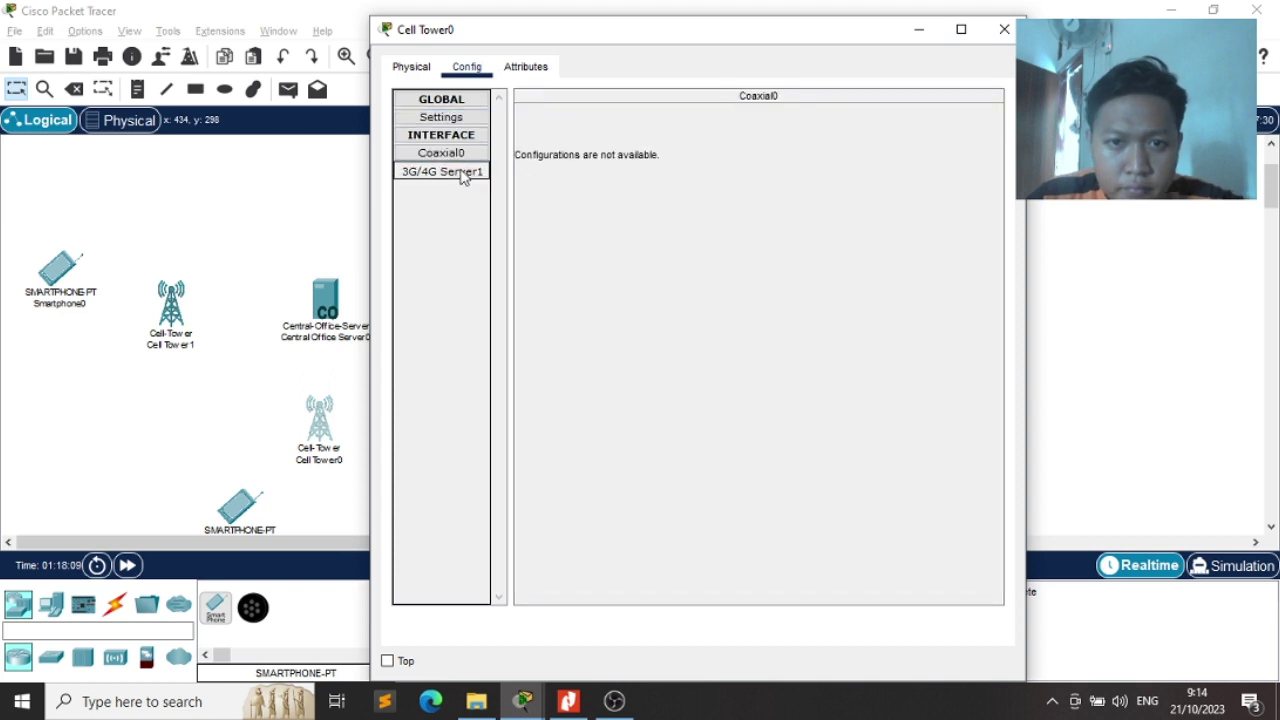
left_click(460, 172)
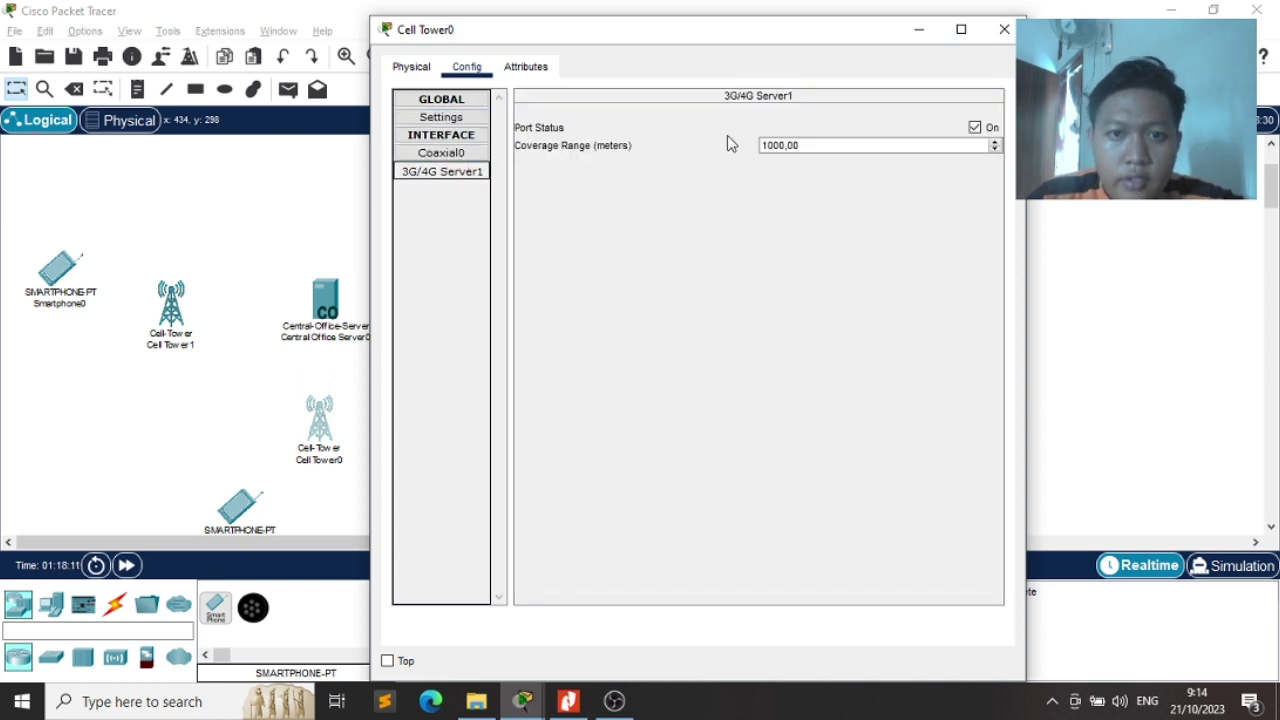
left_click(786, 145)
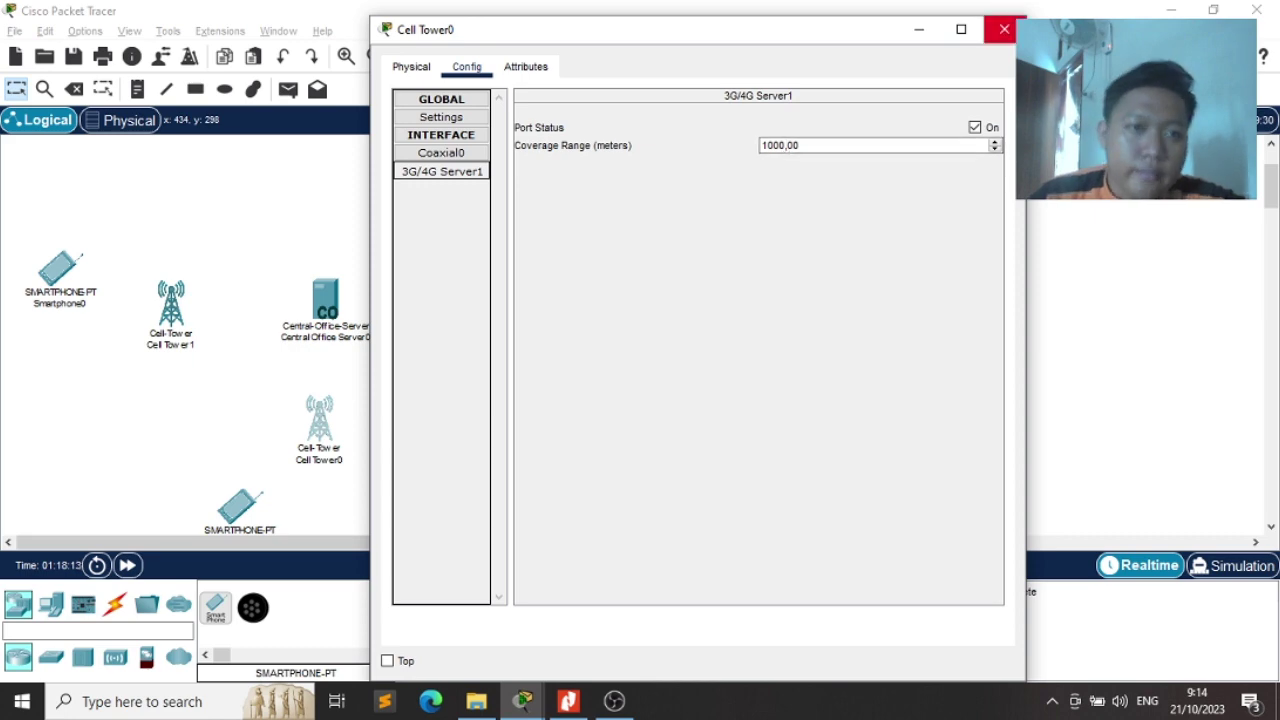
left_click(1004, 29)
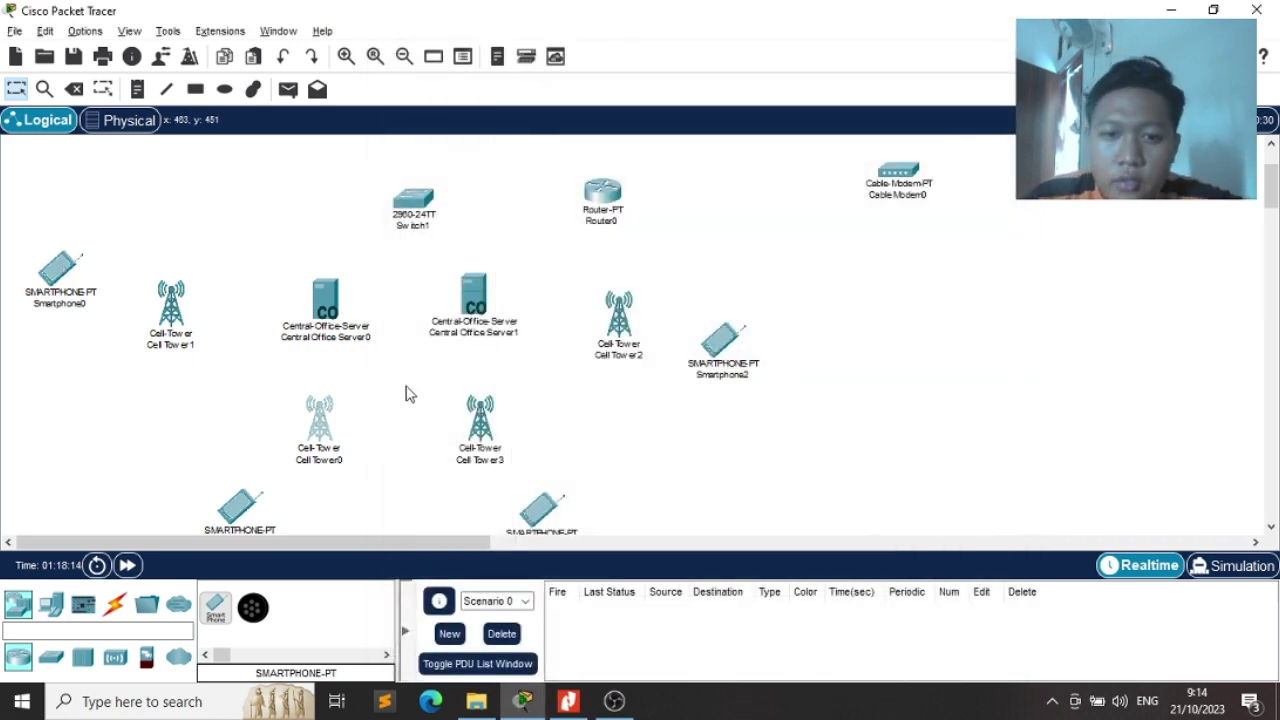
left_click_drag(577, 443, 613, 450)
Scroll the exam PDF up to the UTS topology and the canvas up to show Cloud1
key("alt+Tab")
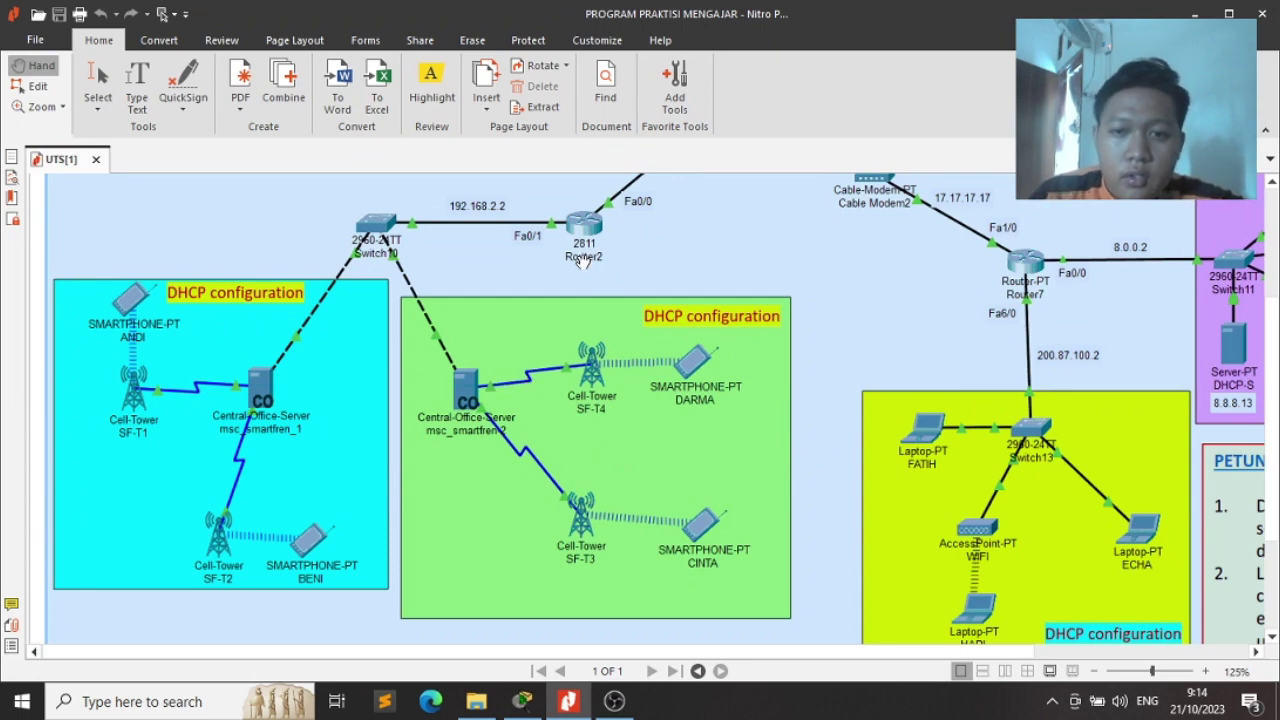
scroll(610, 288, "up", 3)
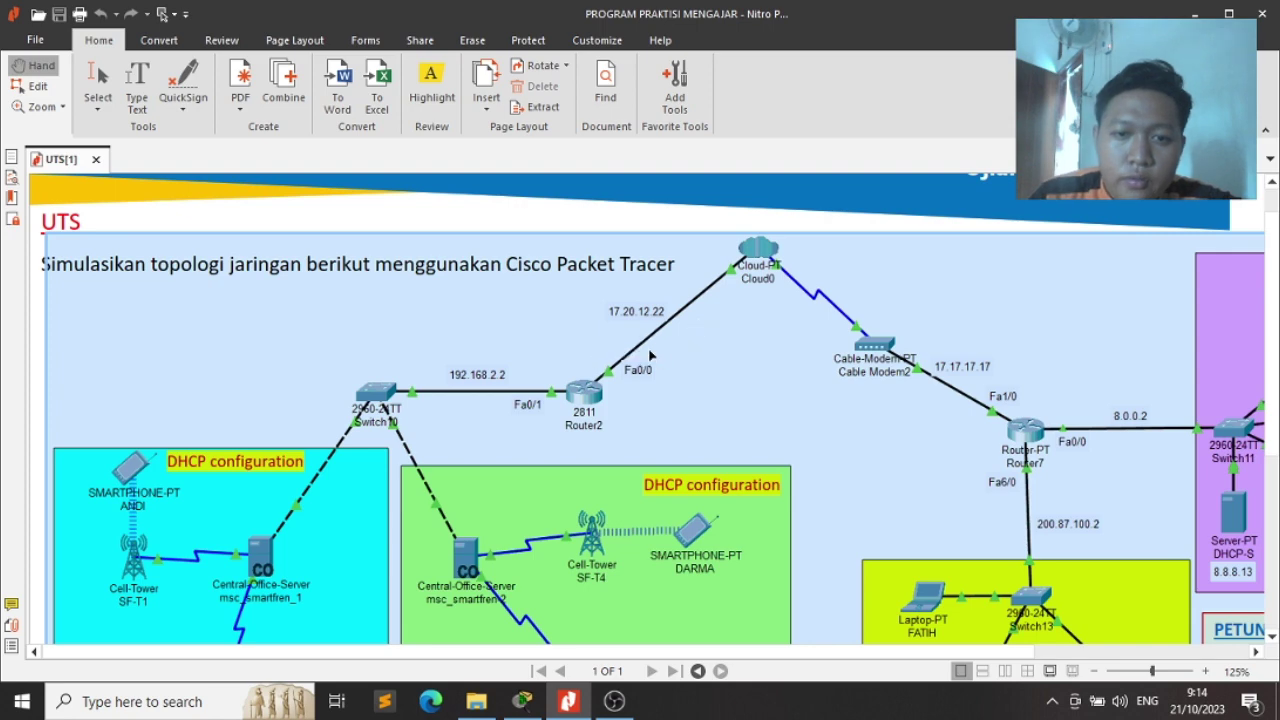
key("alt+Tab")
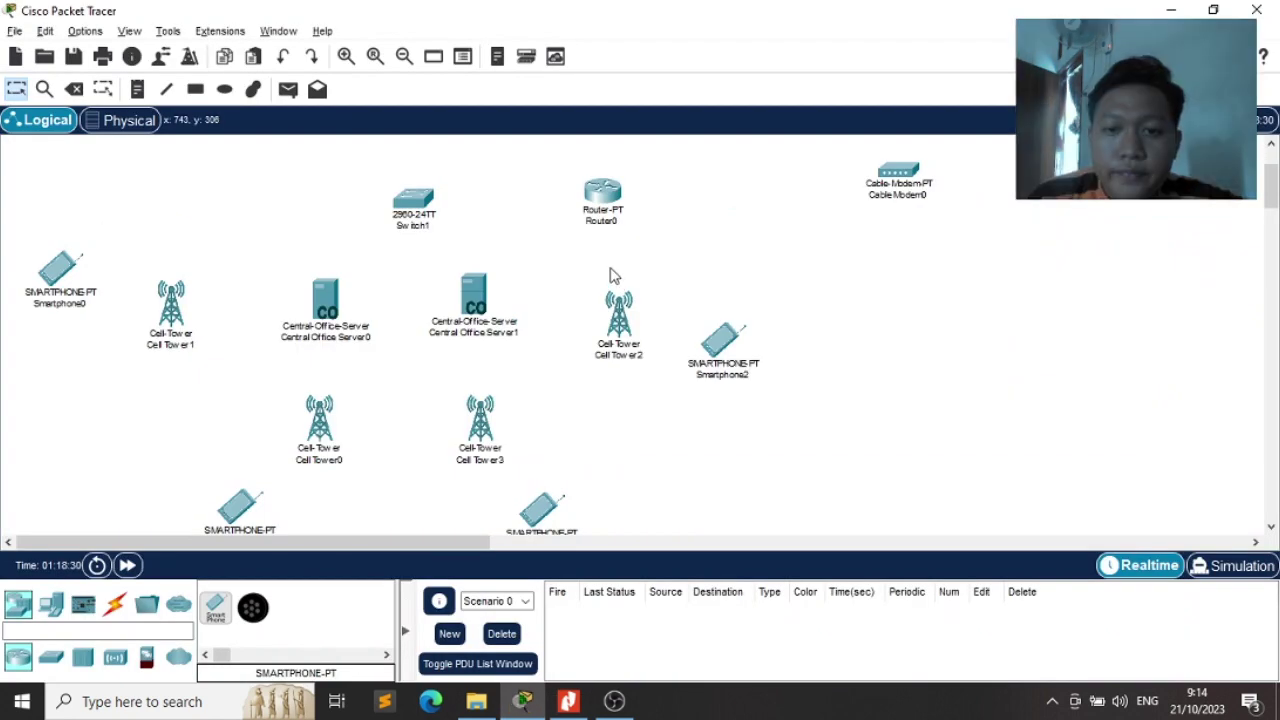
scroll(613, 275, "up", 1)
scroll(613, 275, "up", 3)
scroll(670, 265, "up", 2)
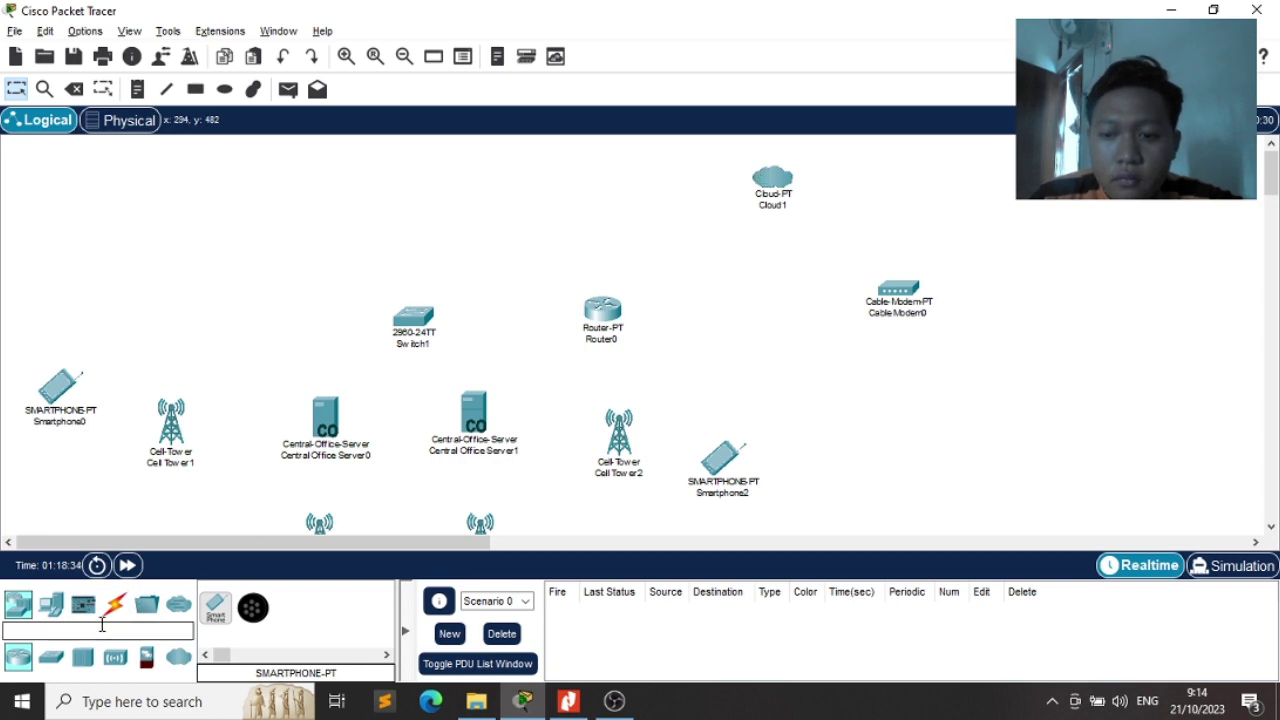
key("alt+Tab")
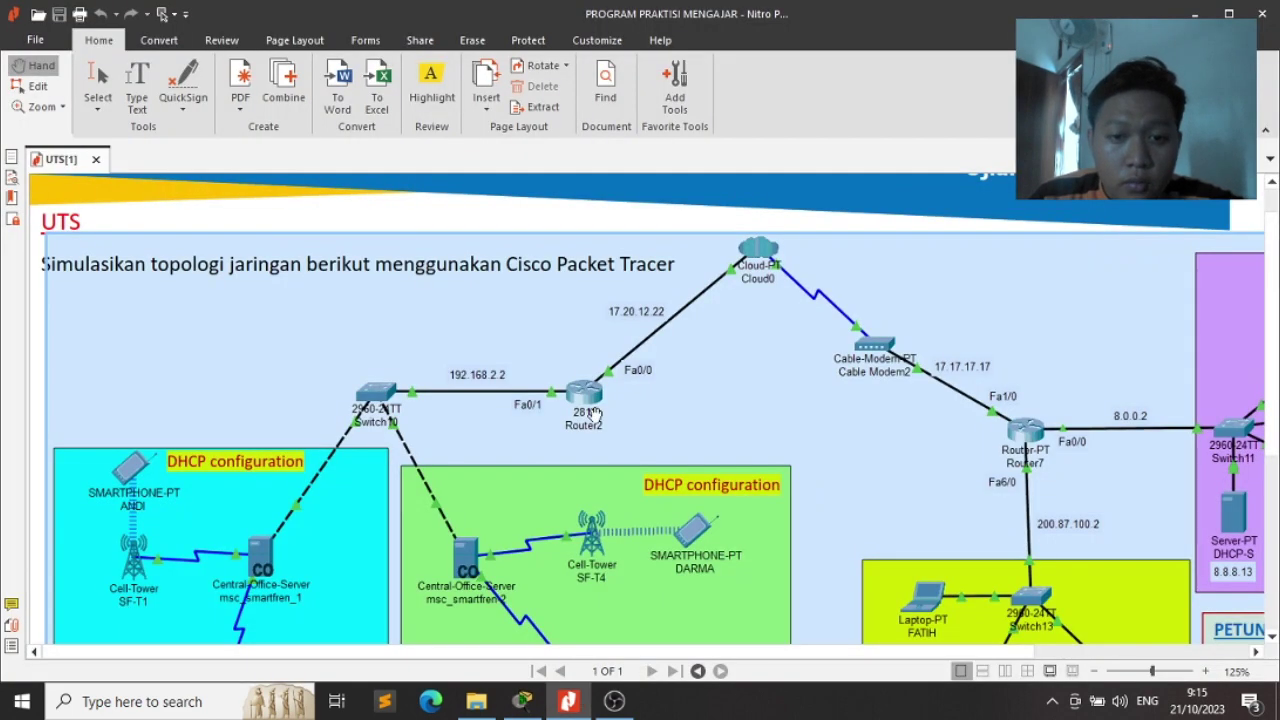
key("alt+Tab")
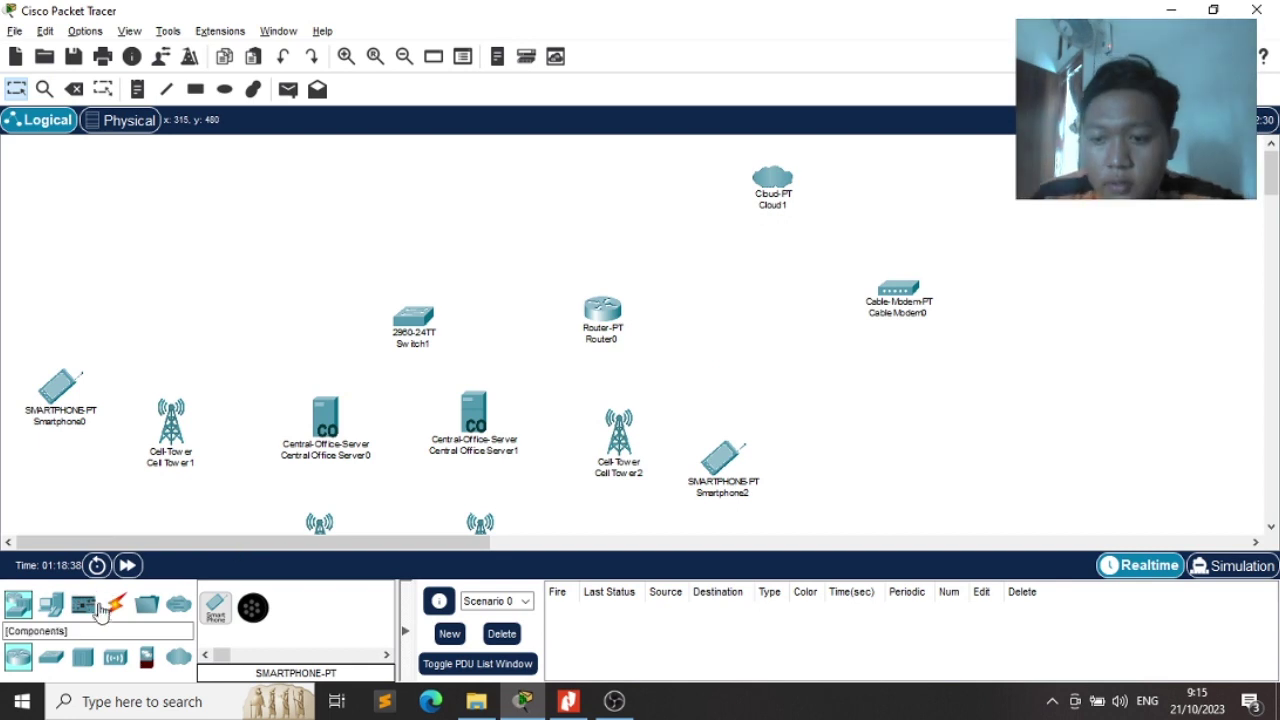
Pick a copper straight-through cable and try Cloud1's Serial1 port, which is rejected twice
left_click(110, 618)
left_click(290, 599)
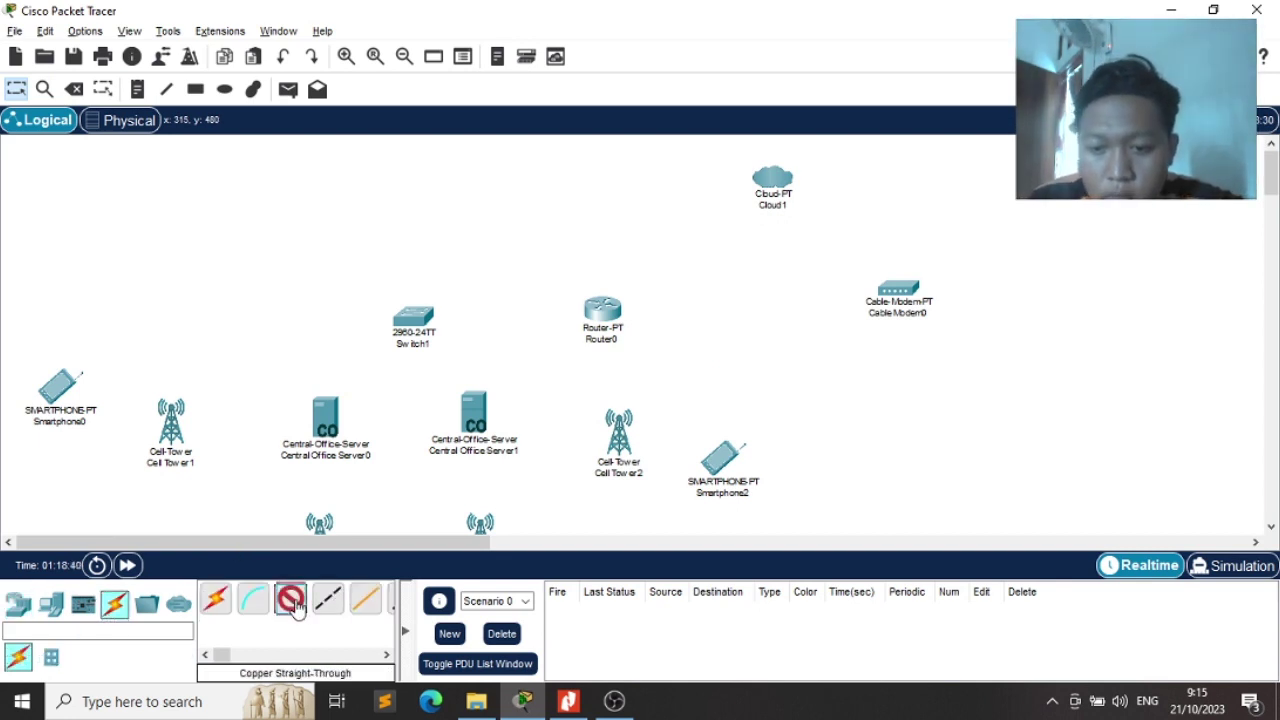
left_click(778, 180)
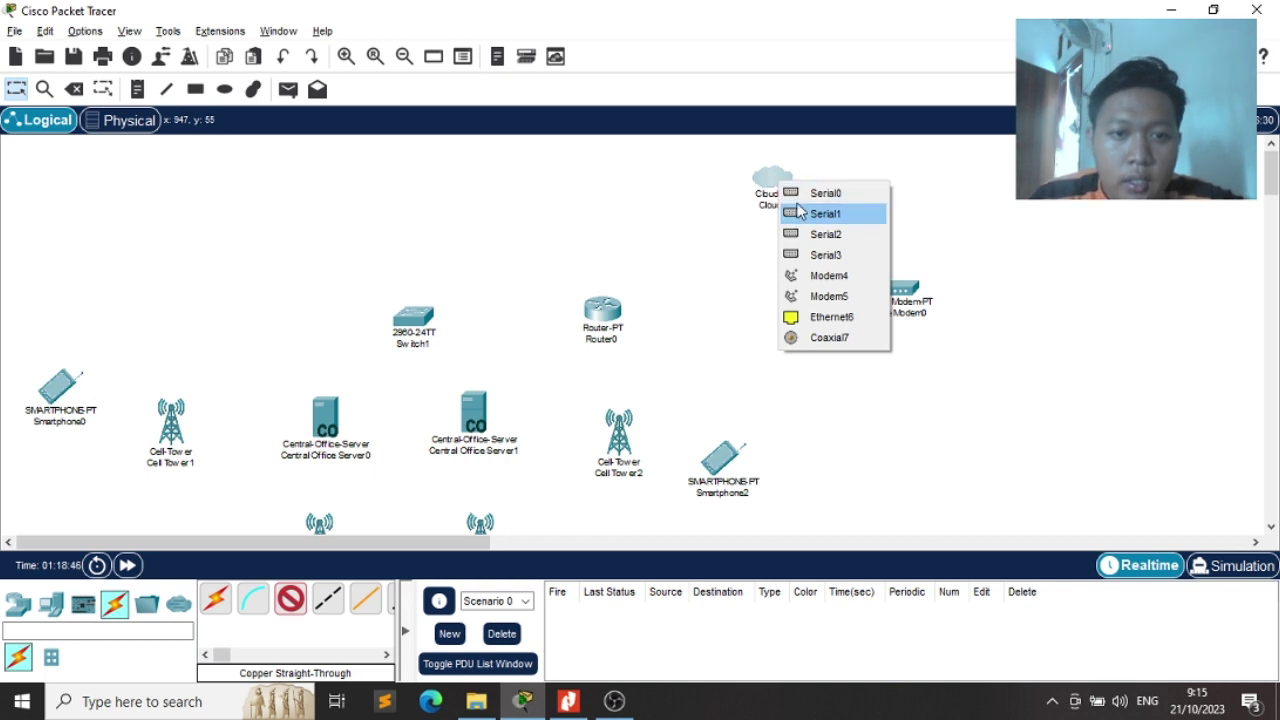
left_click(800, 212)
left_click(734, 374)
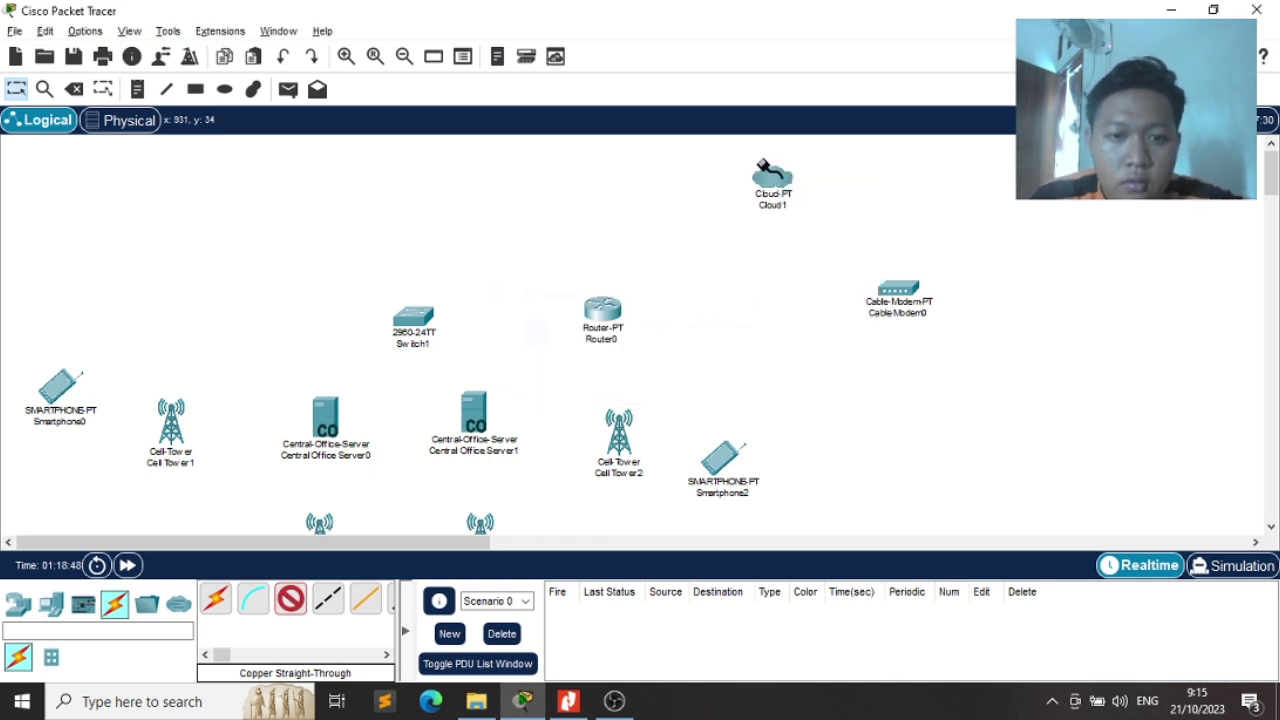
left_click(771, 182)
left_click(786, 212)
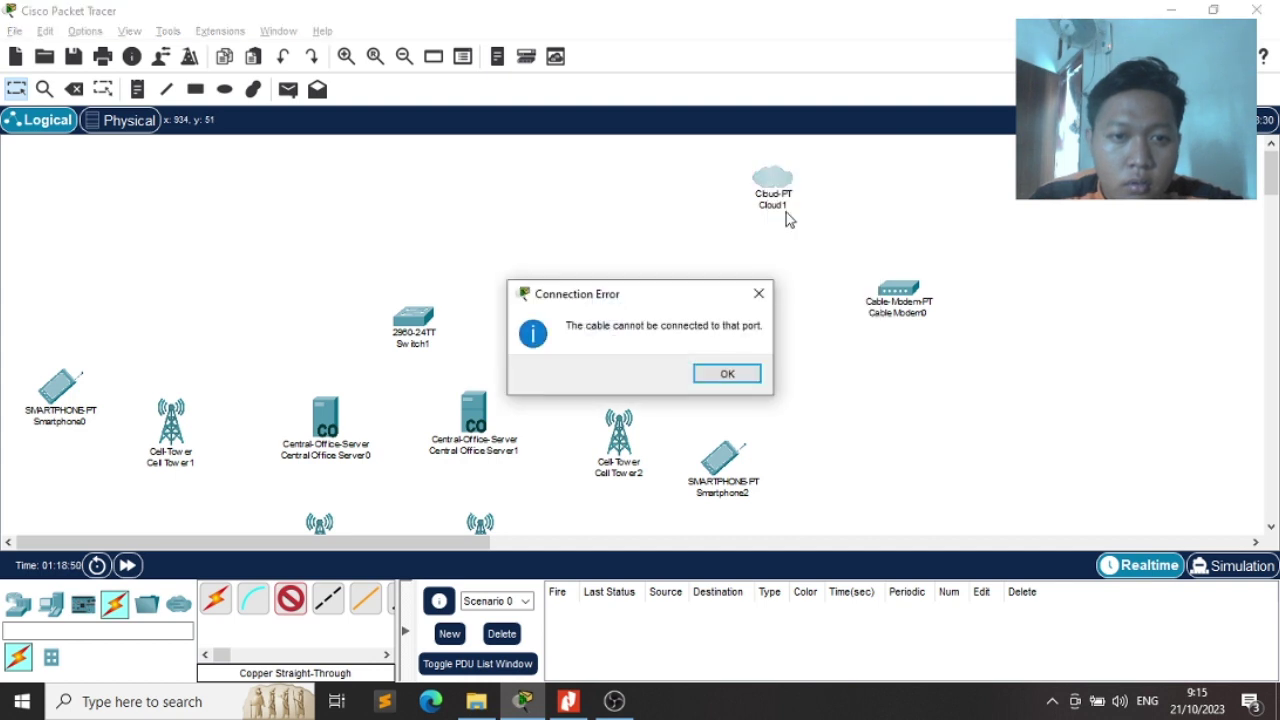
left_click(734, 374)
After Modem4 is rejected, run the cable from Cloud1's Ethernet6 port to Router0
left_click(766, 194)
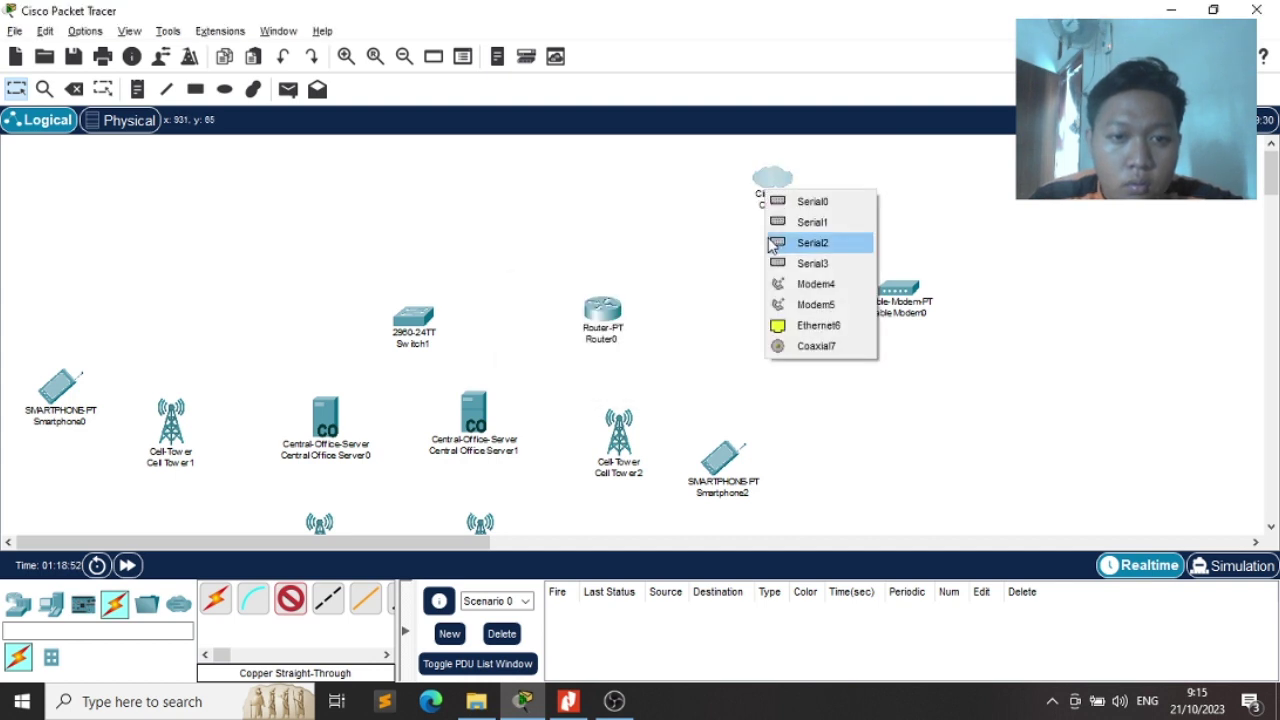
left_click(780, 285)
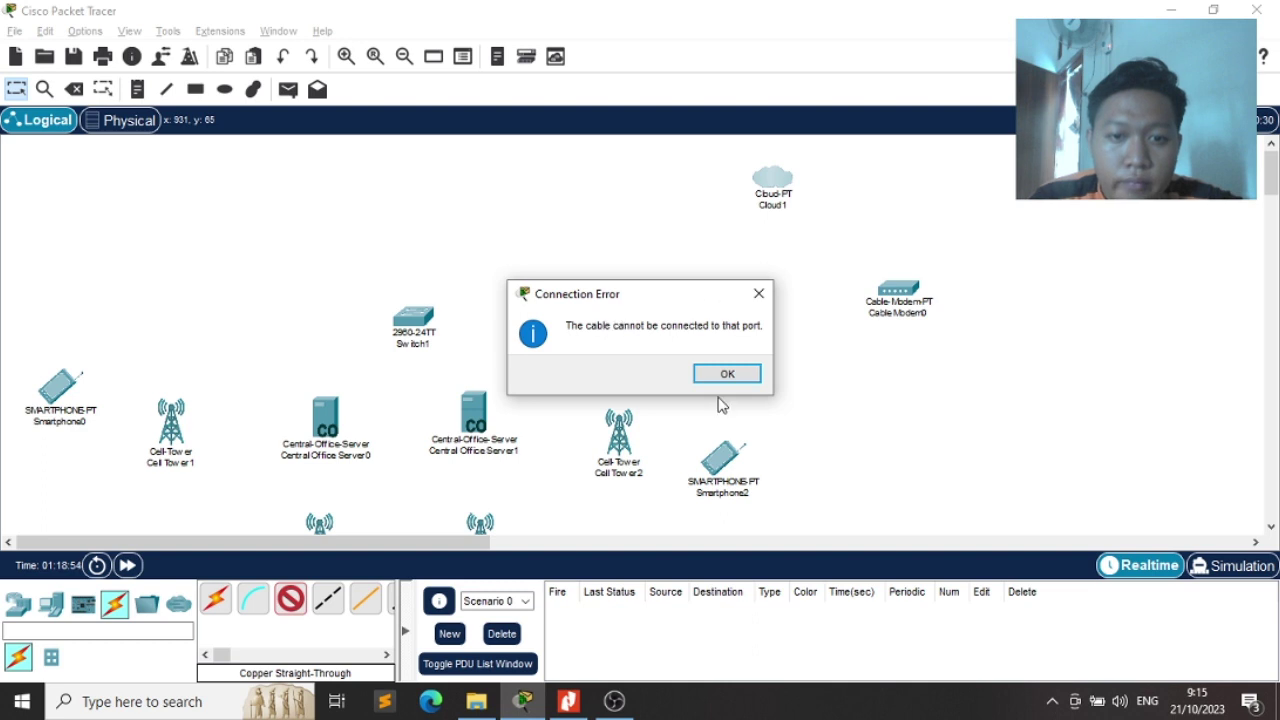
left_click(726, 373)
left_click(777, 189)
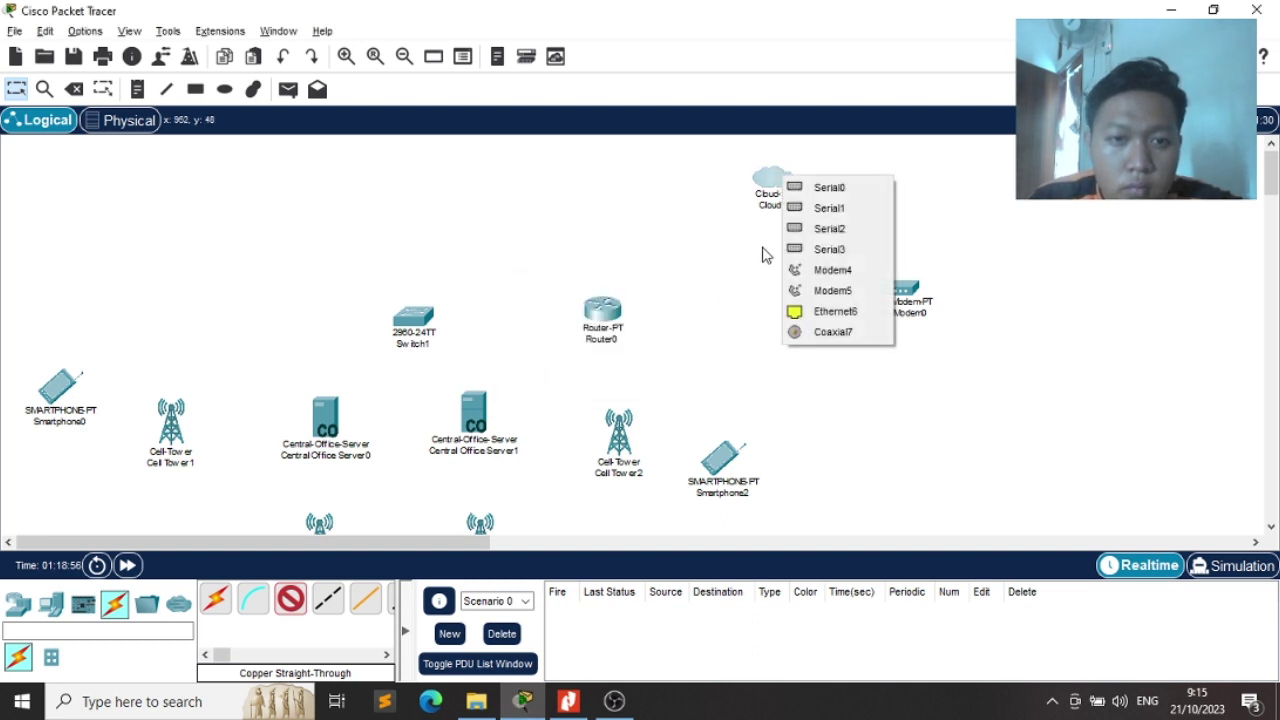
left_click(815, 311)
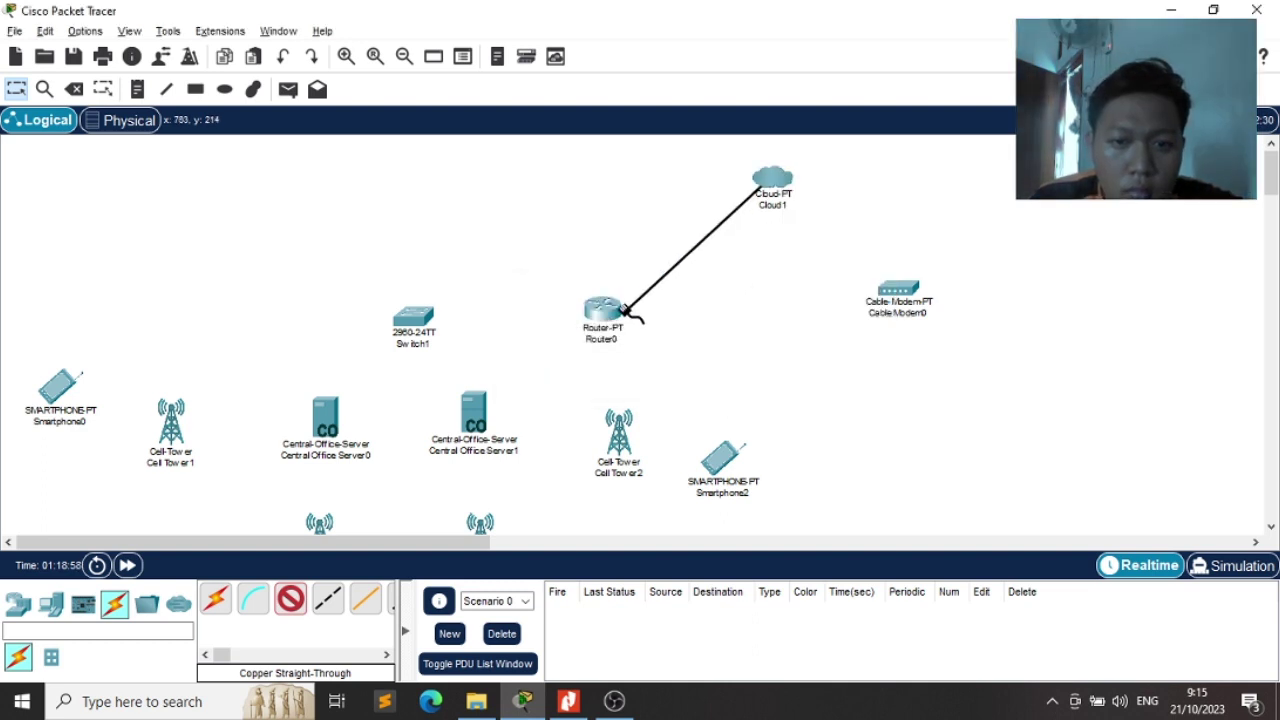
left_click(617, 312)
Finish the Cloud1 cable on Router0's FastEthernet0/0 and check the exam PDF topology
left_click(654, 358)
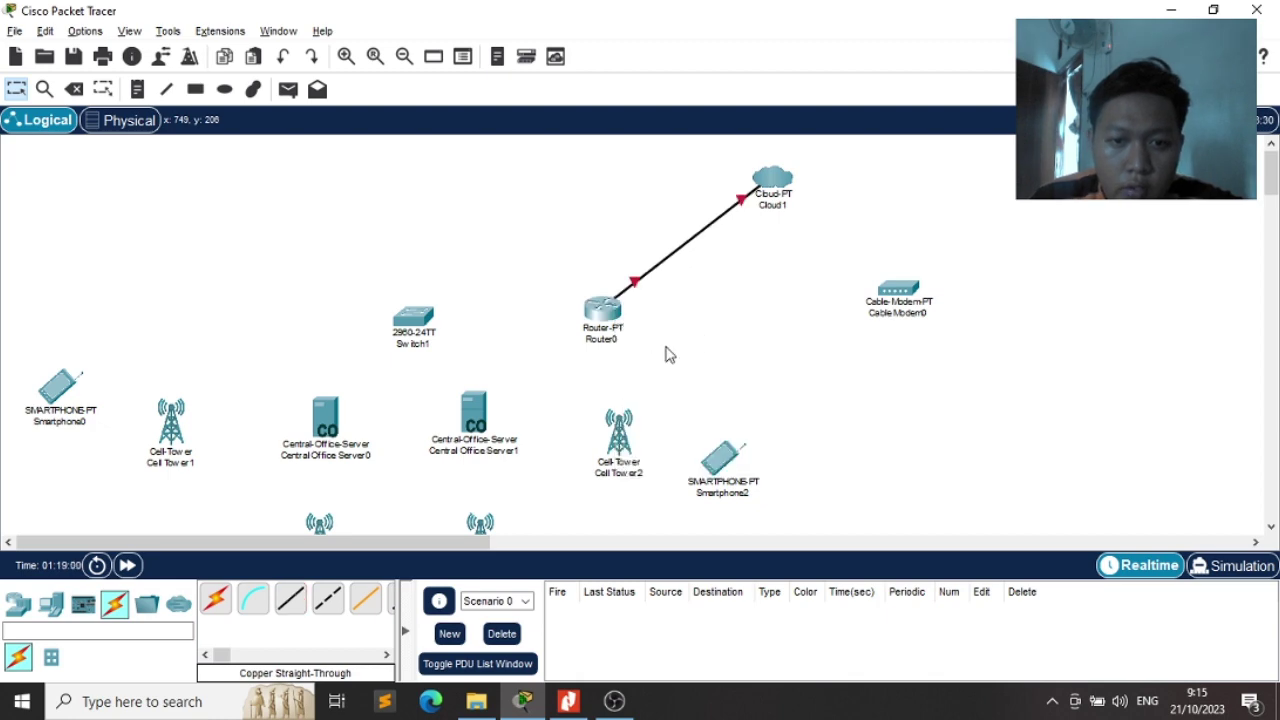
key("alt+Tab")
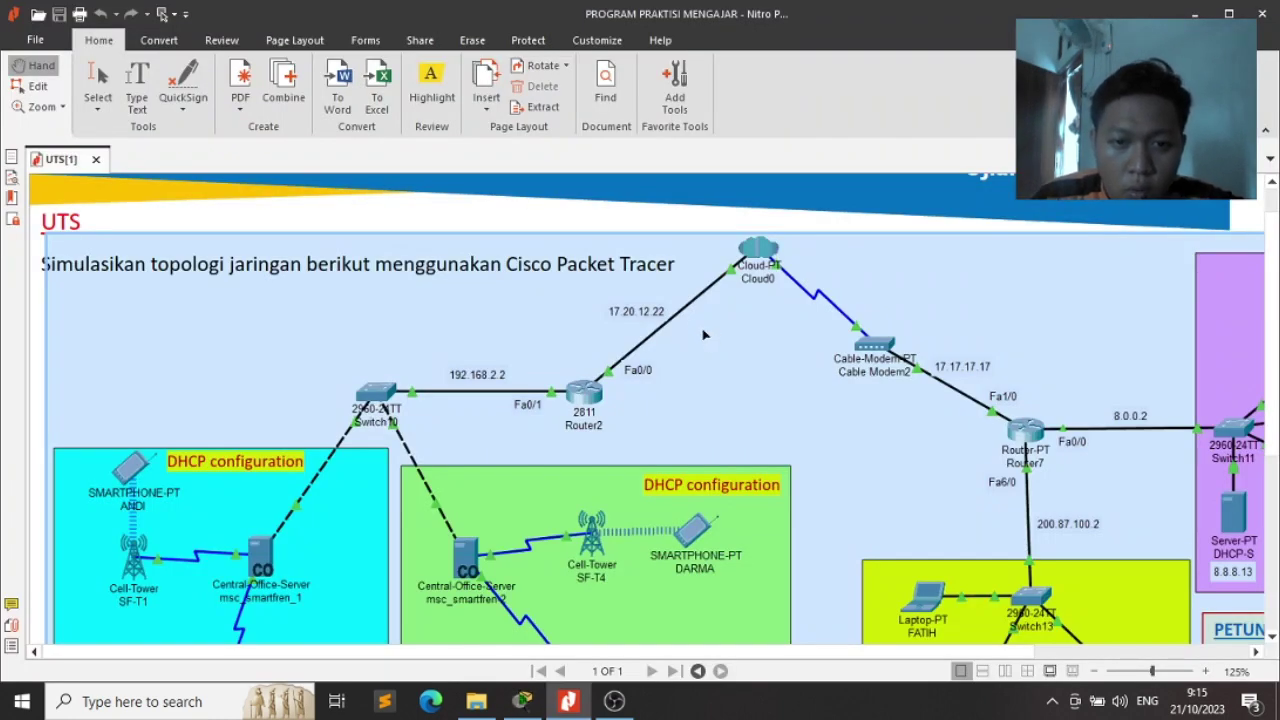
key("alt+Tab")
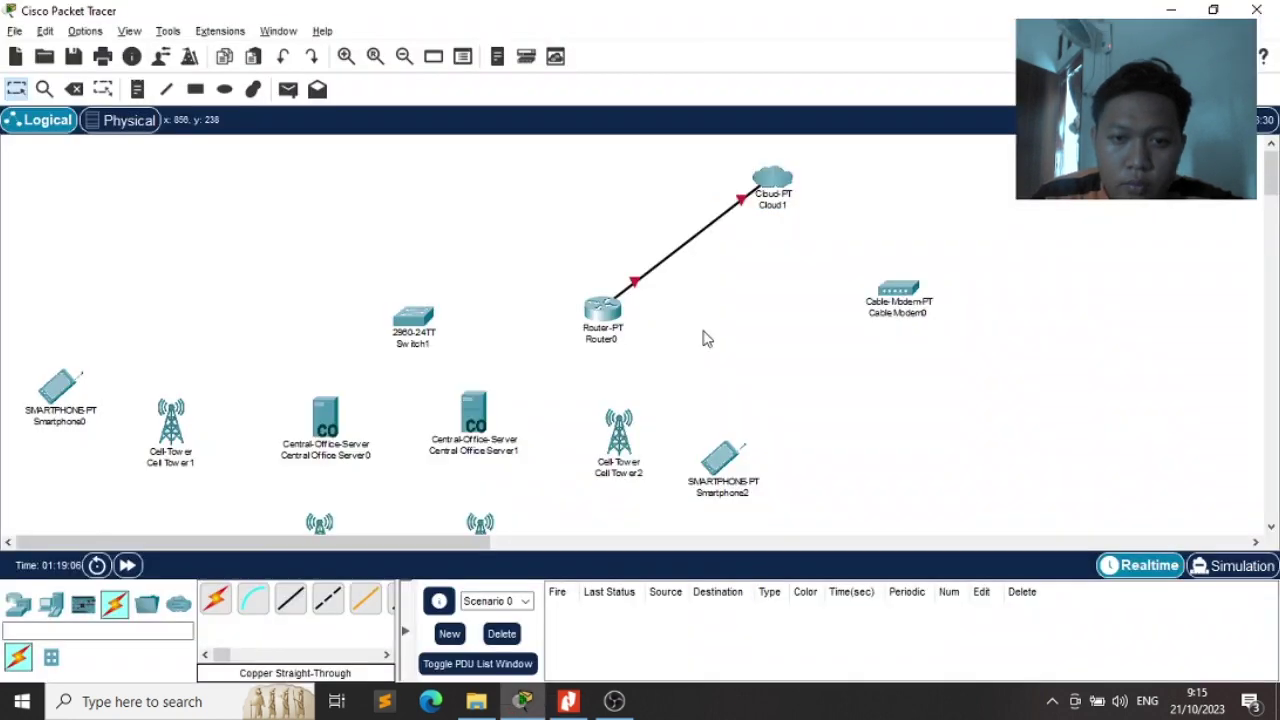
key("alt+Tab")
key("alt+Tab")
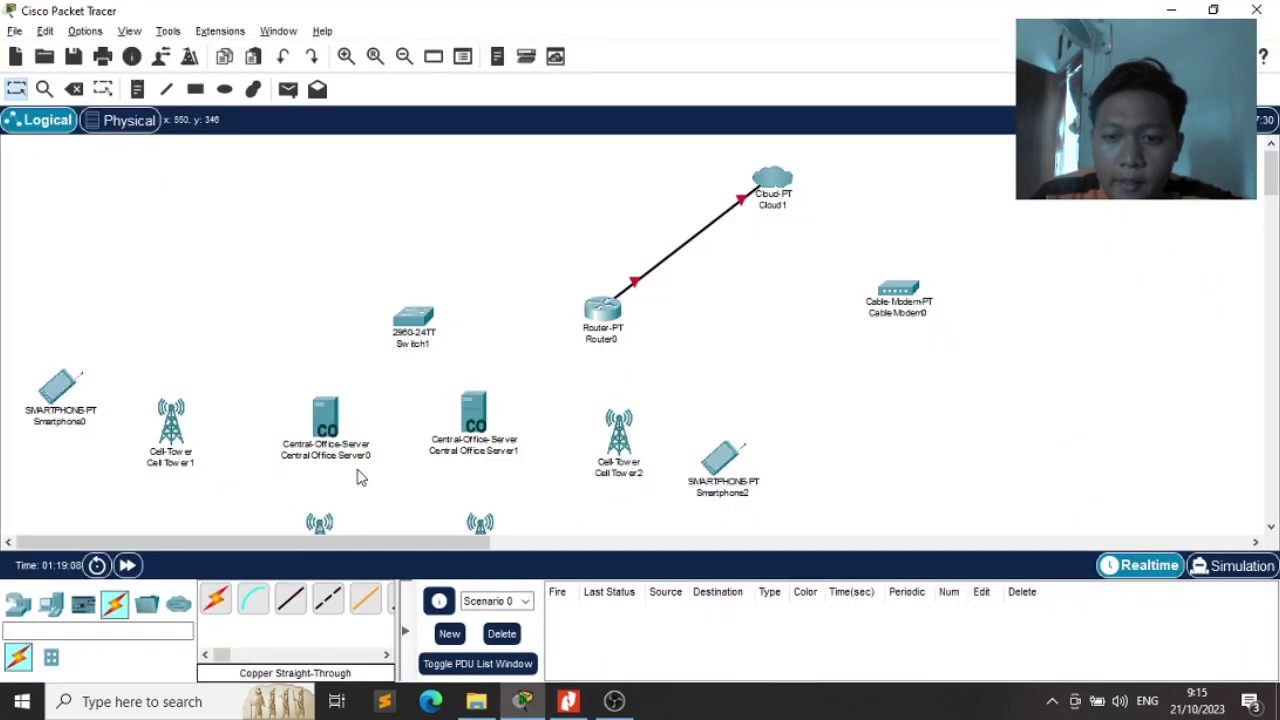
Link Router0 Fa1/0 to Switch1 Fa0/1 with a copper straight-through cable
left_click(290, 600)
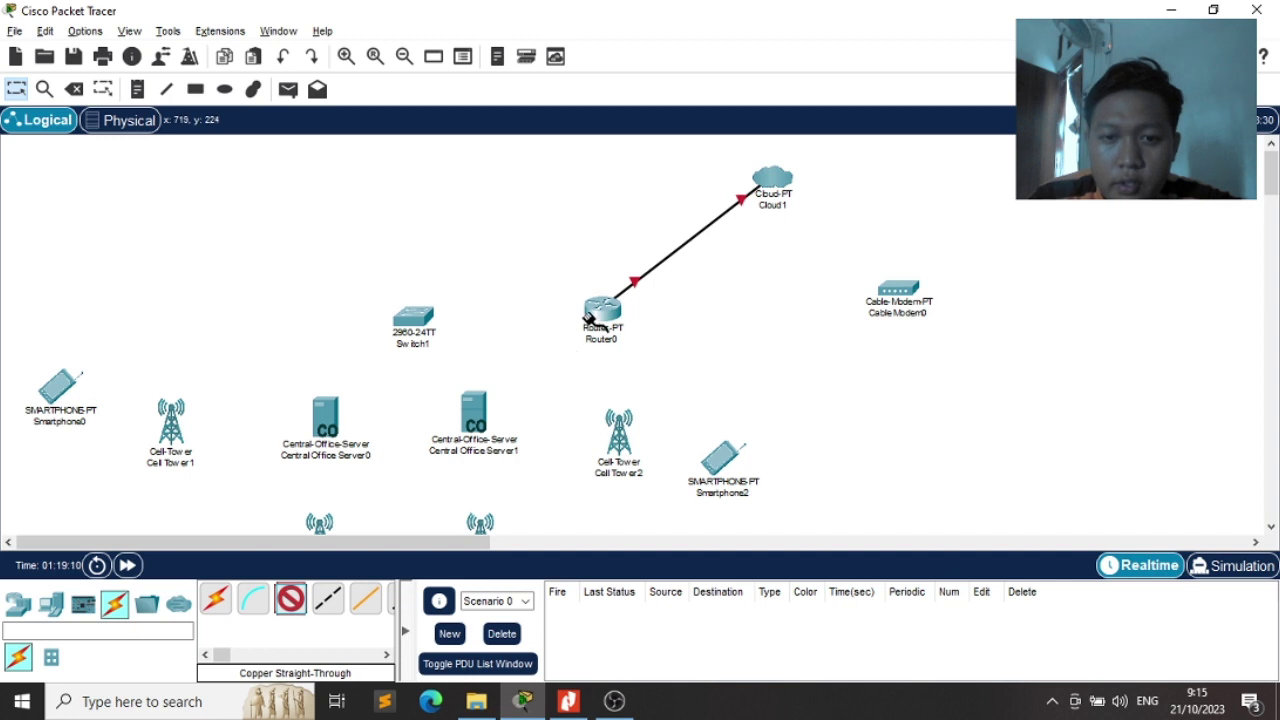
left_click(593, 318)
left_click(655, 366)
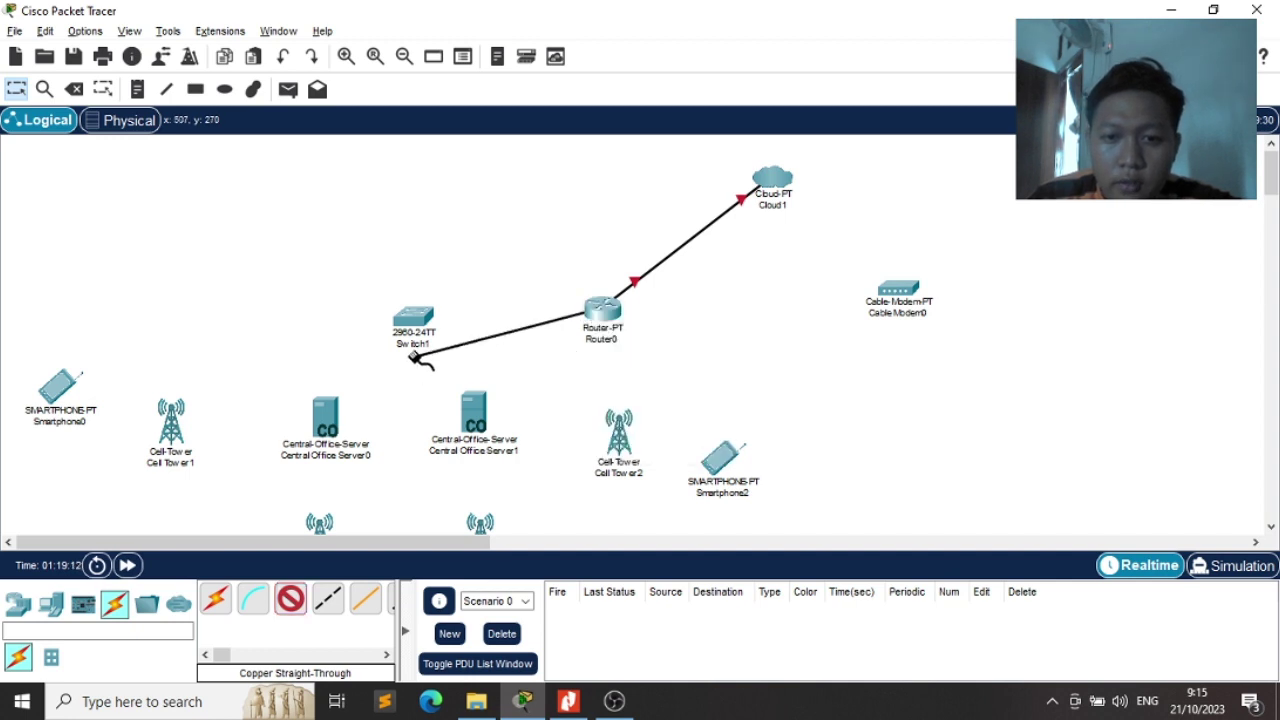
left_click(415, 318)
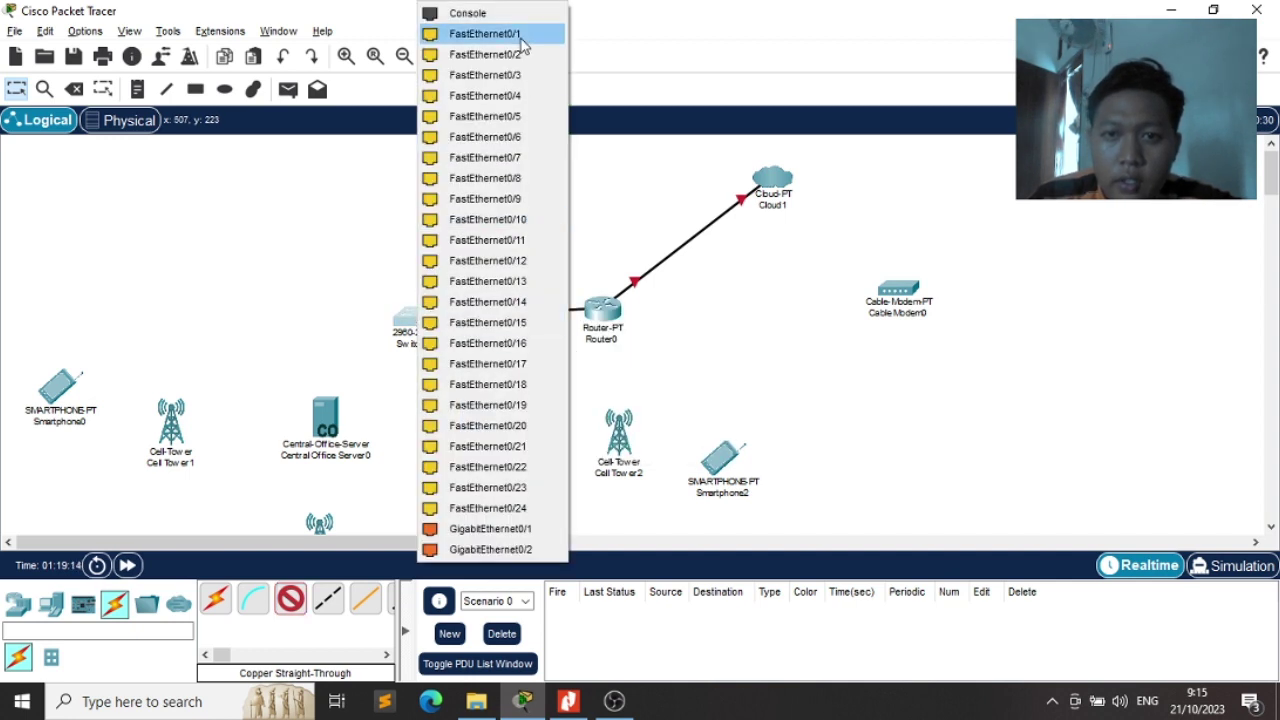
left_click(520, 38)
key("alt+Tab")
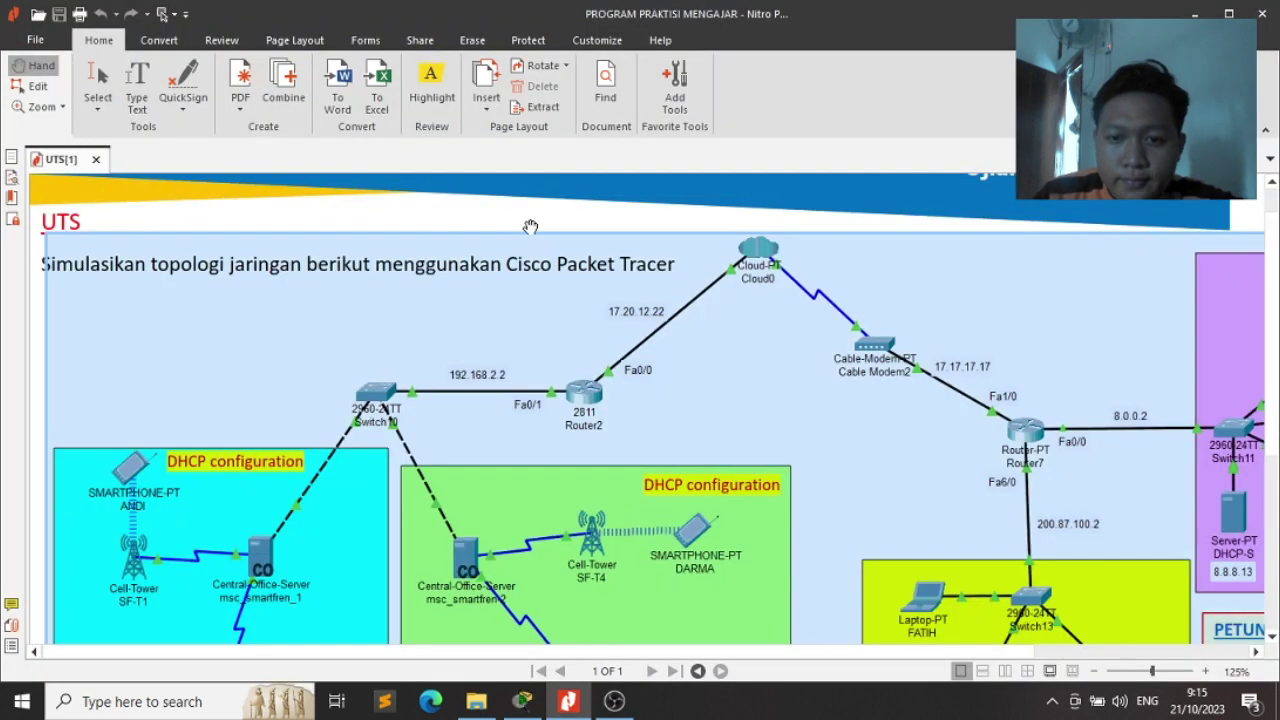
scroll(338, 491, "down", 3)
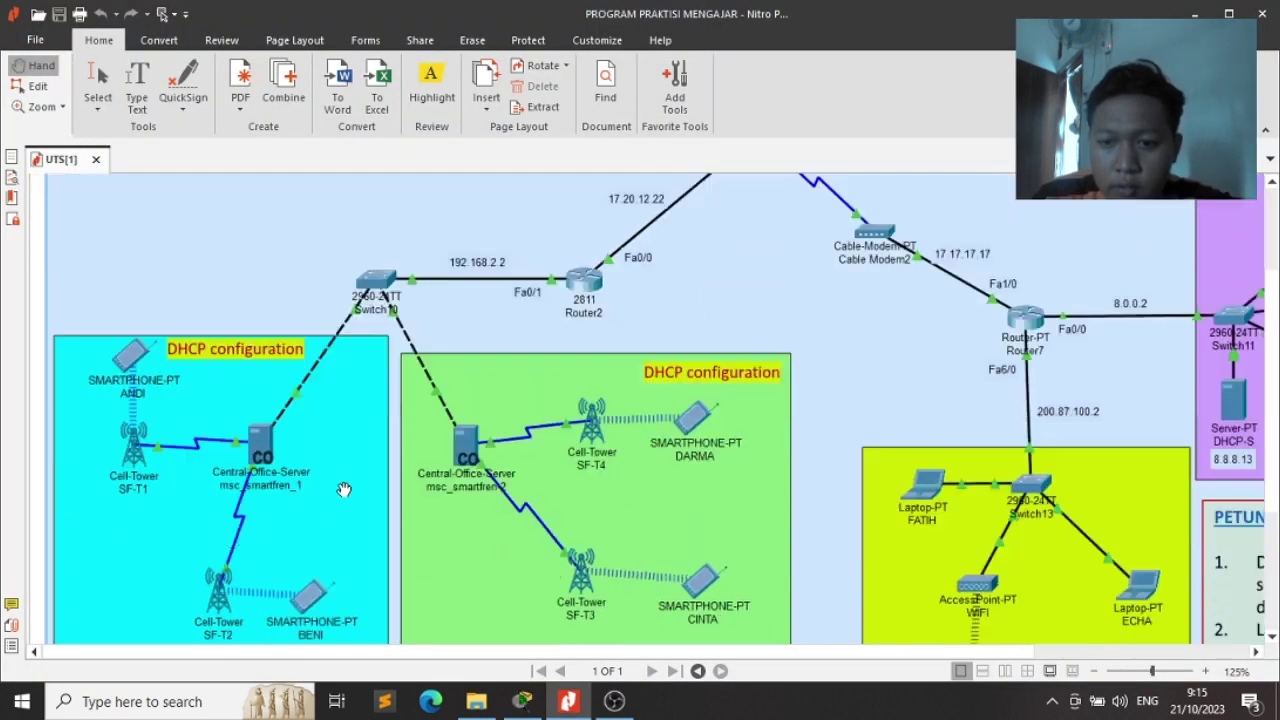
key("alt+Tab")
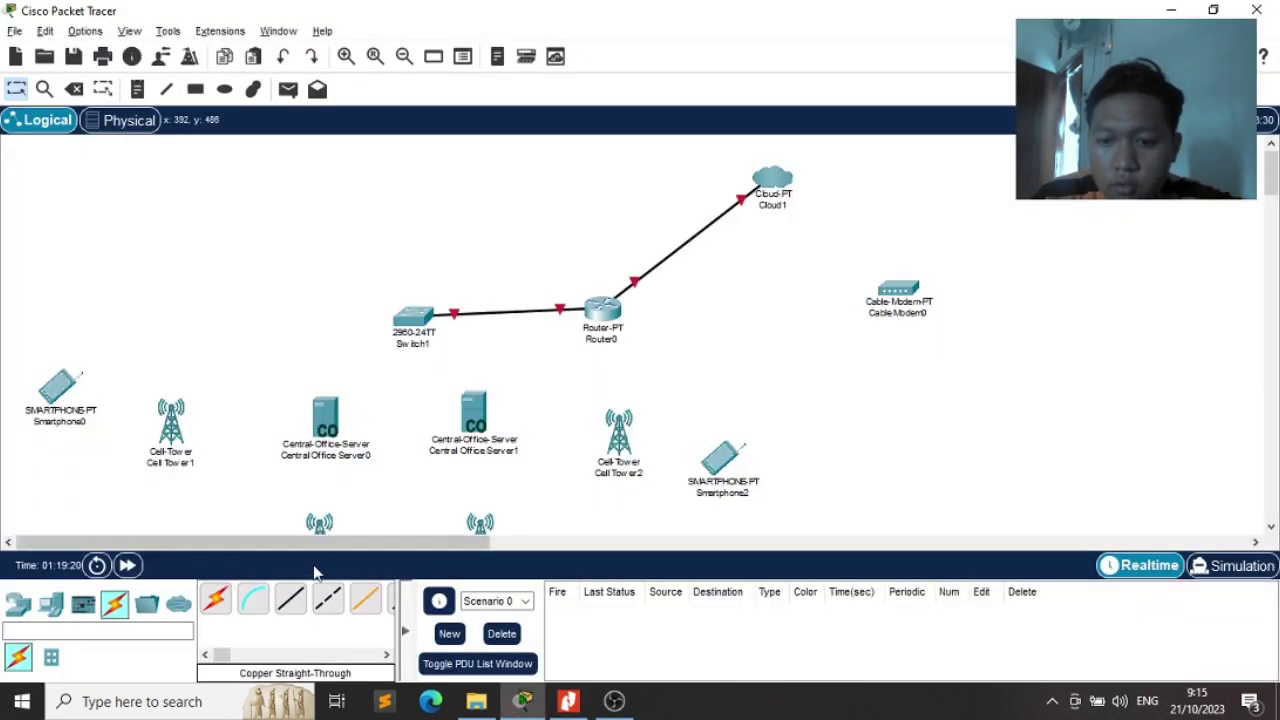
Connect Switch1 Fa0/2 to Central Office Server0's Backbone port with a copper cross-over cable
left_click(328, 597)
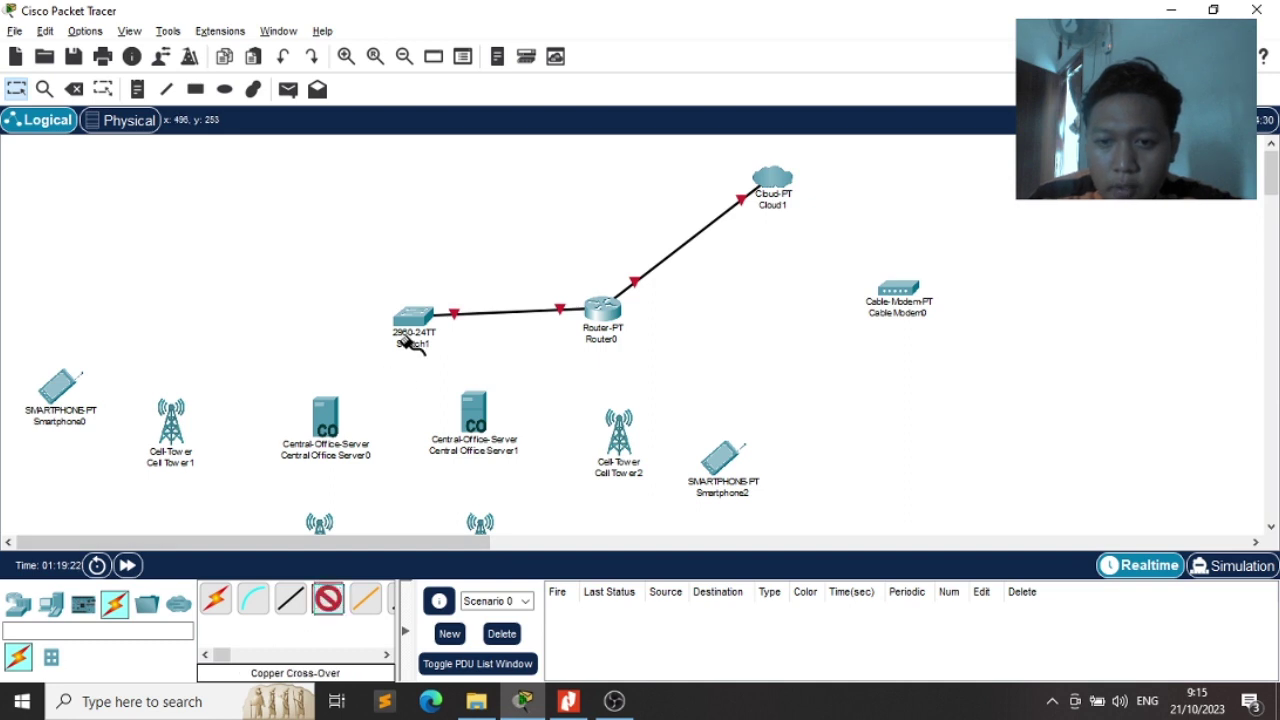
left_click(413, 318)
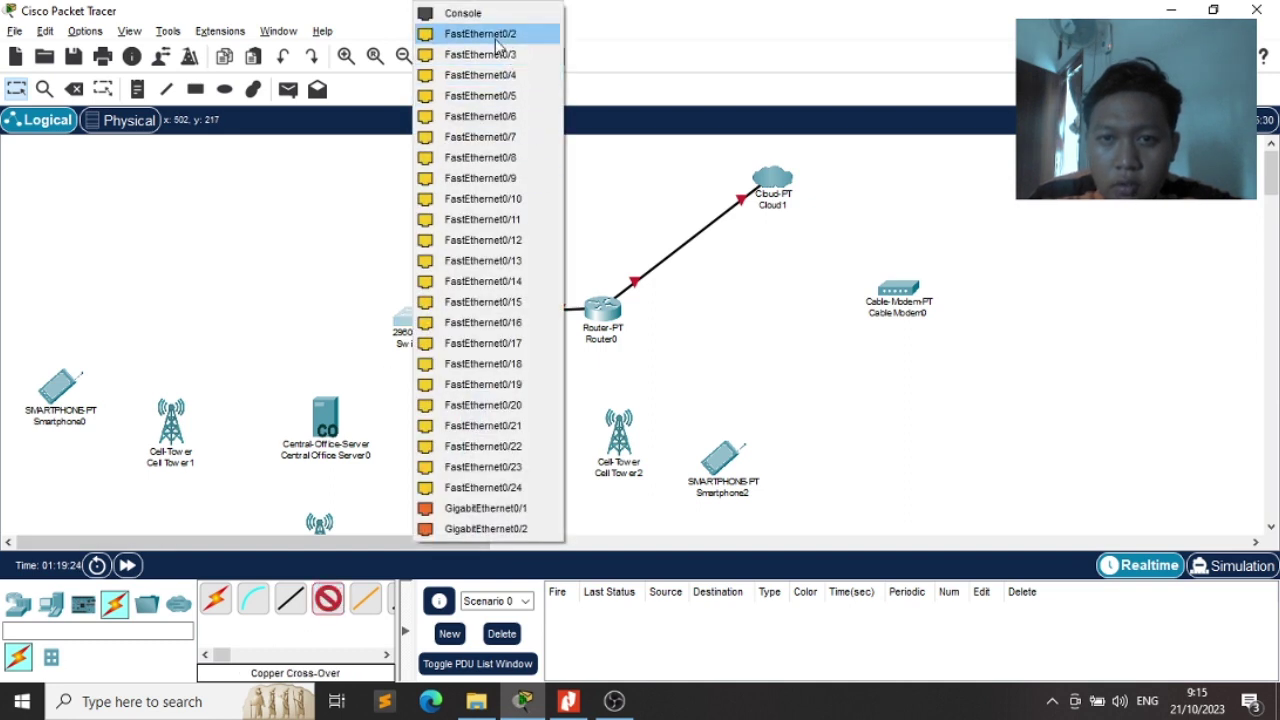
left_click(505, 33)
left_click(324, 421)
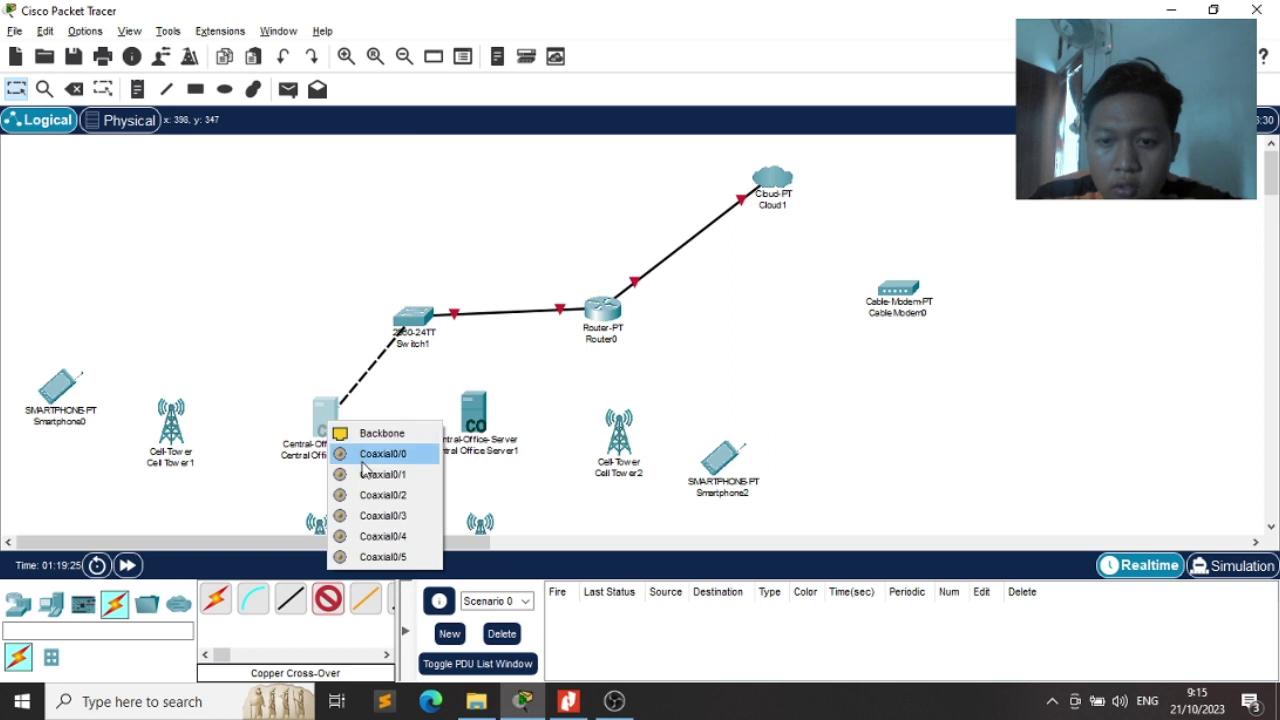
left_click(330, 424)
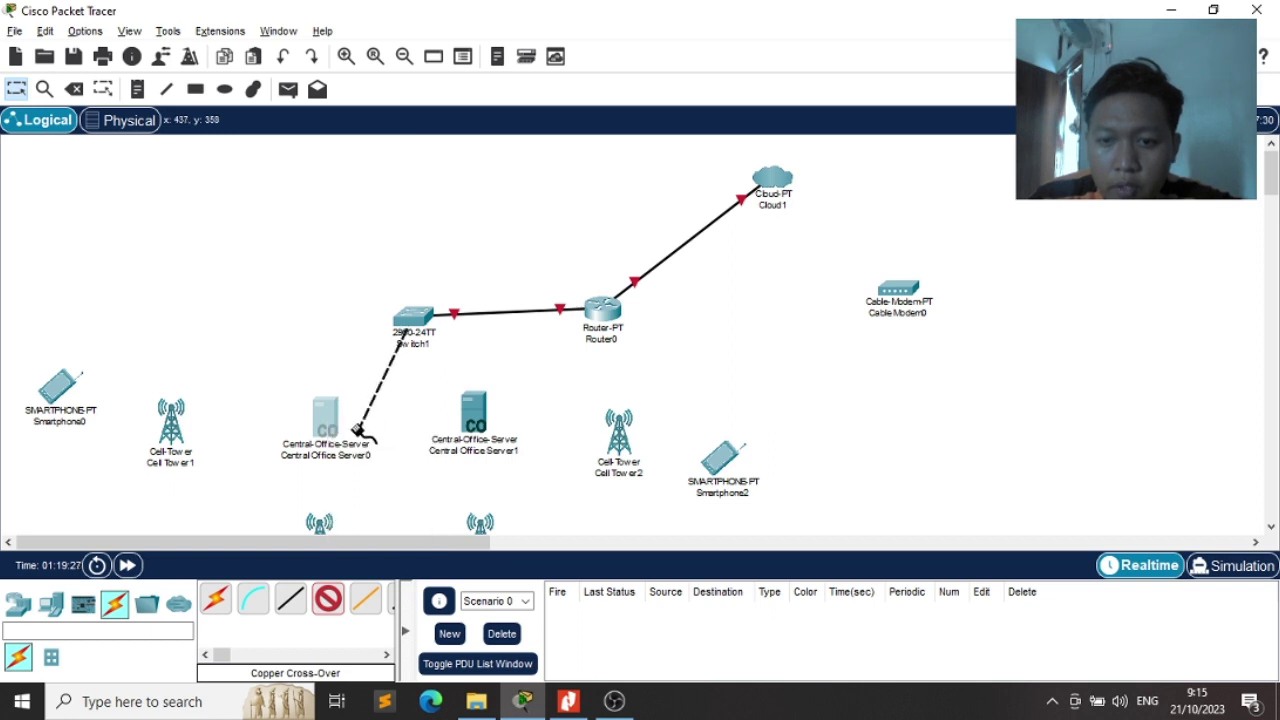
left_click(332, 425)
left_click(372, 437)
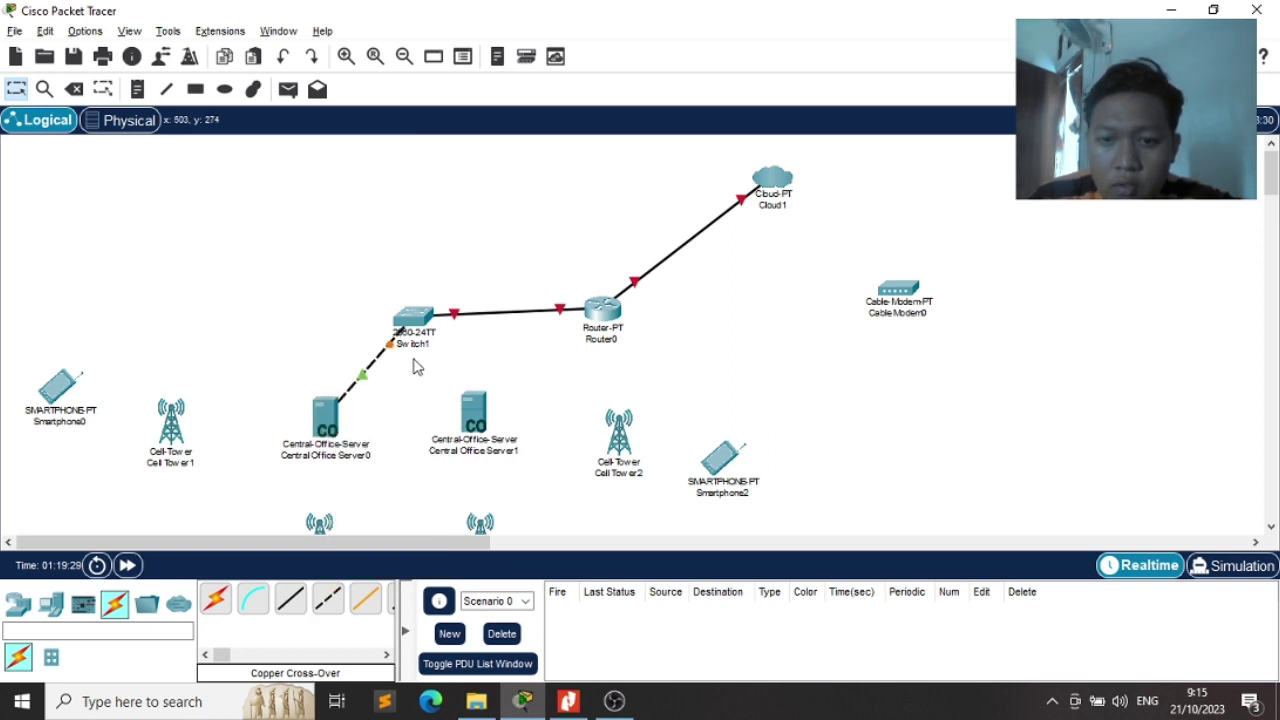
Connect Switch1 Fa0/3 to Central Office Server1's Backbone port with another cross-over cable
left_click(328, 598)
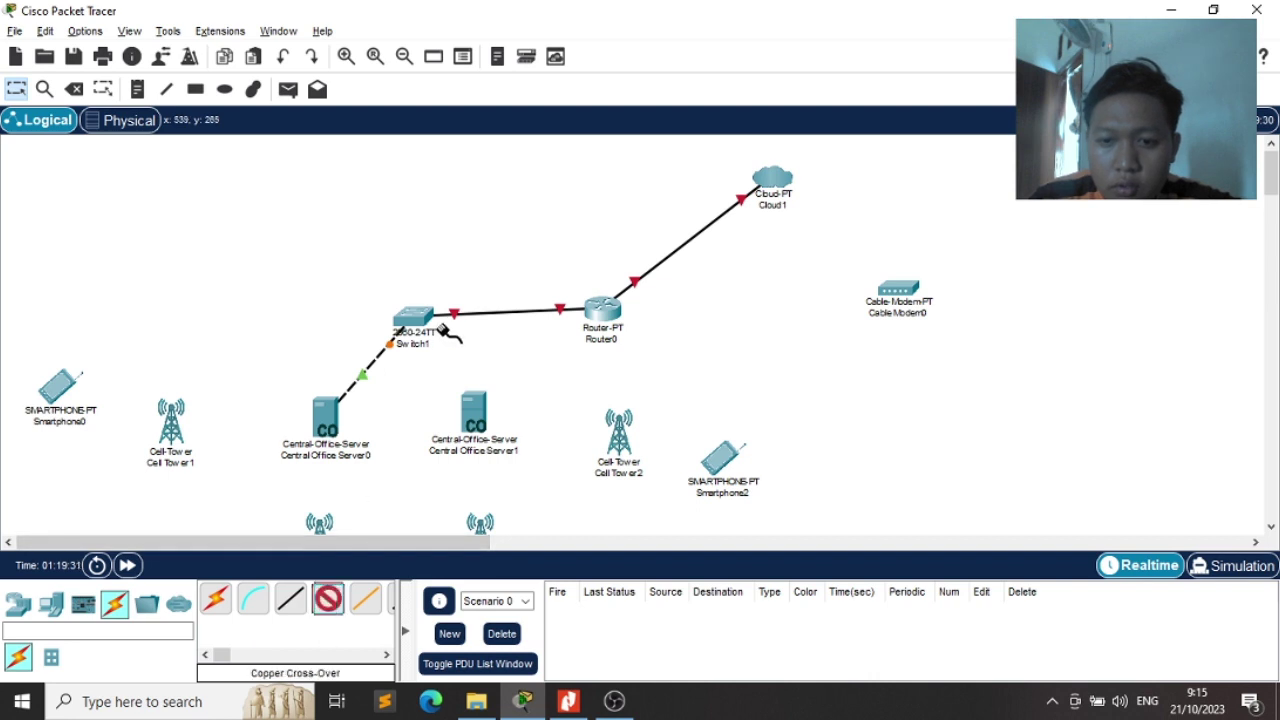
left_click(408, 330)
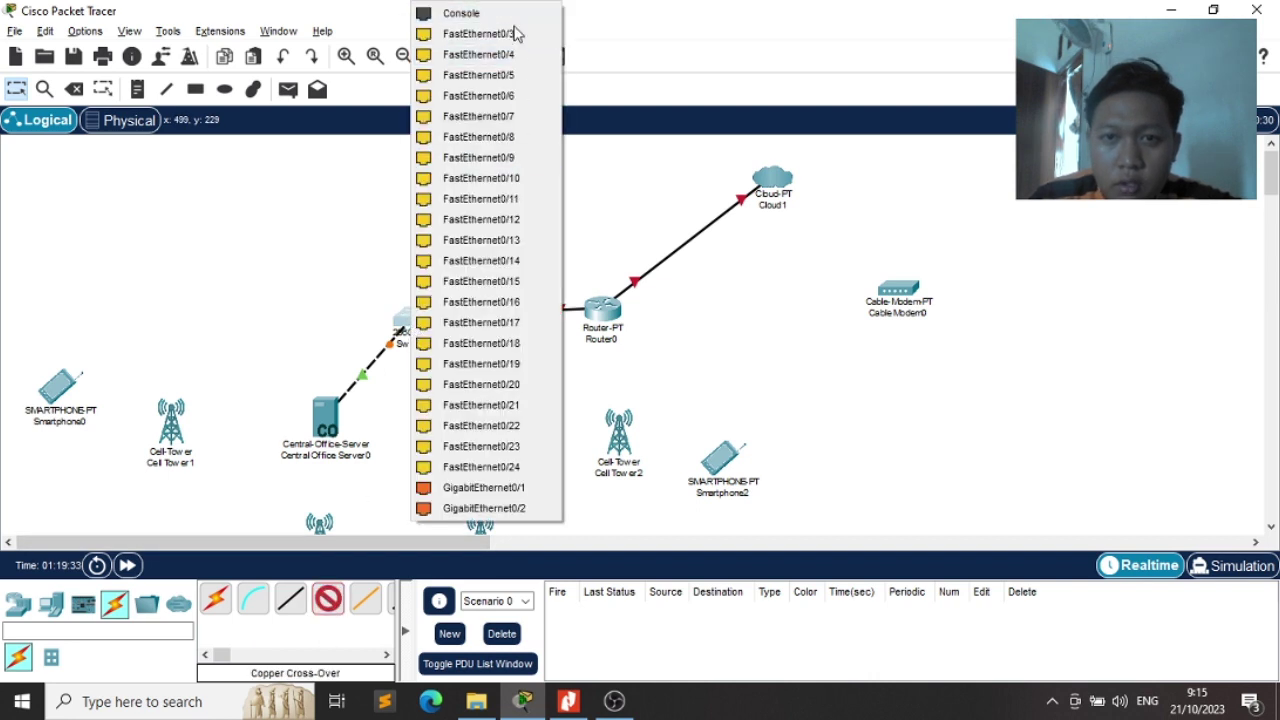
left_click(517, 33)
left_click(468, 422)
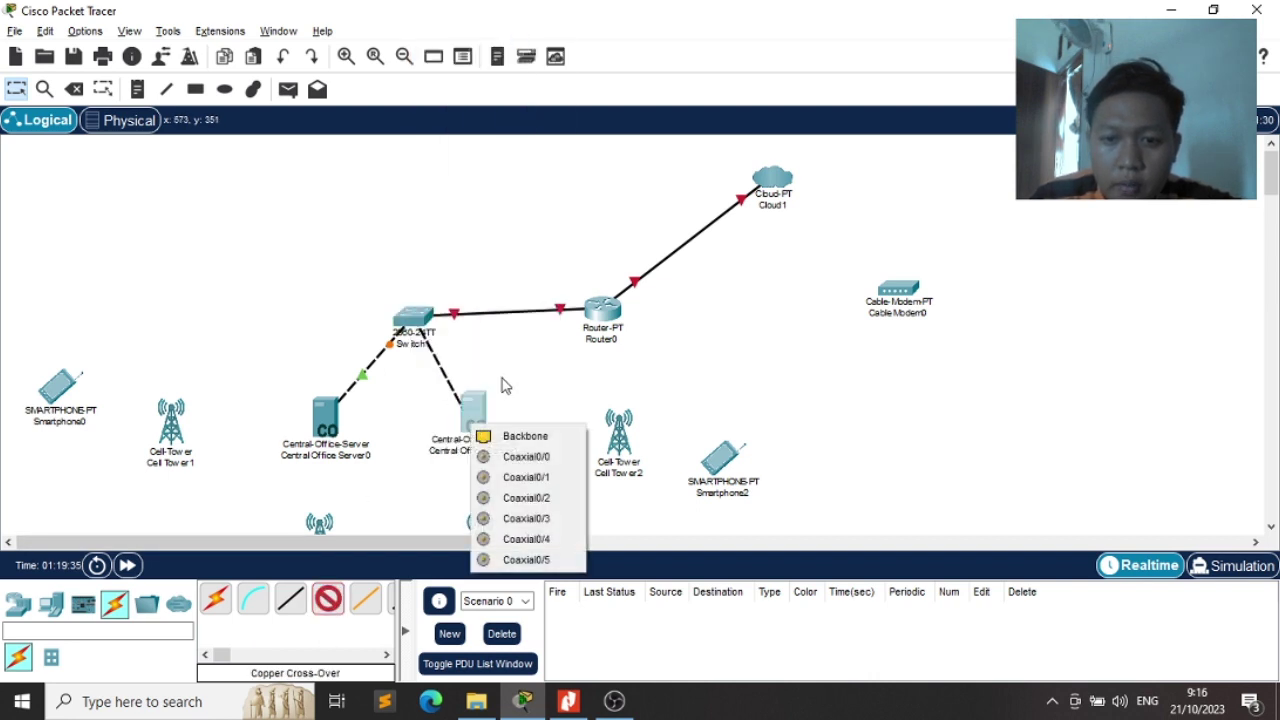
left_click(514, 437)
scroll(523, 389, "down", 4)
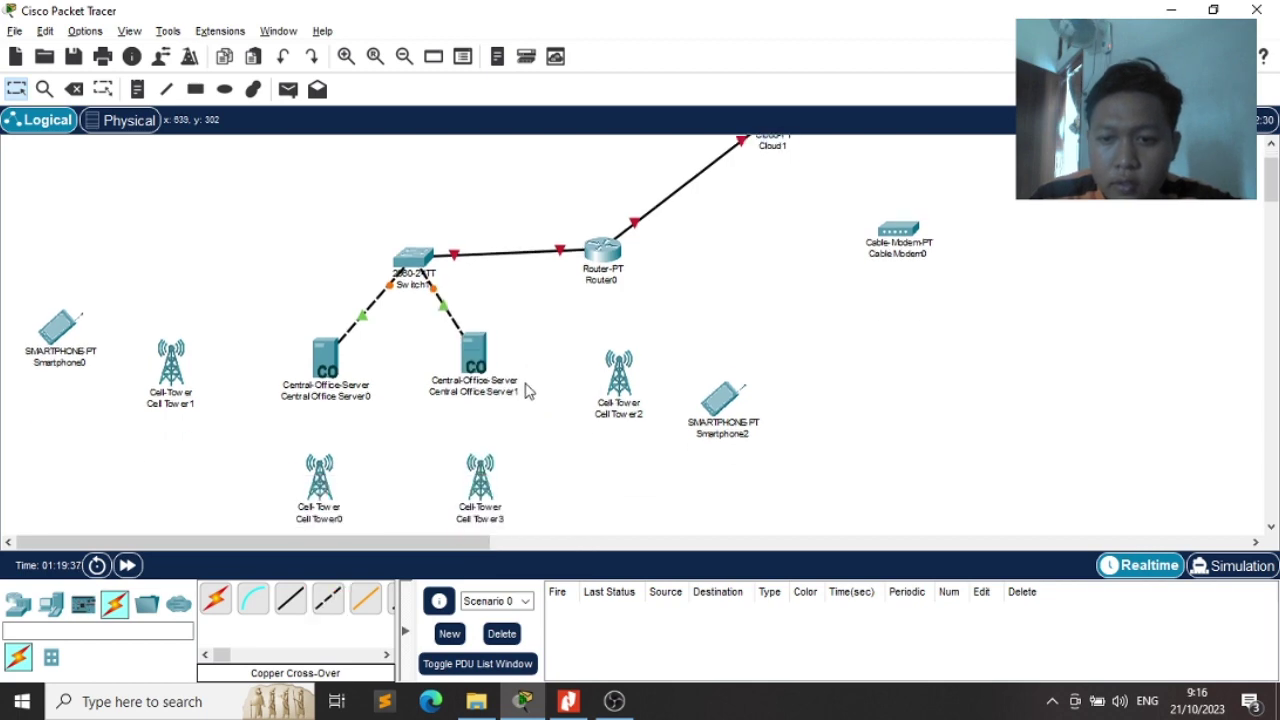
key("alt+Tab")
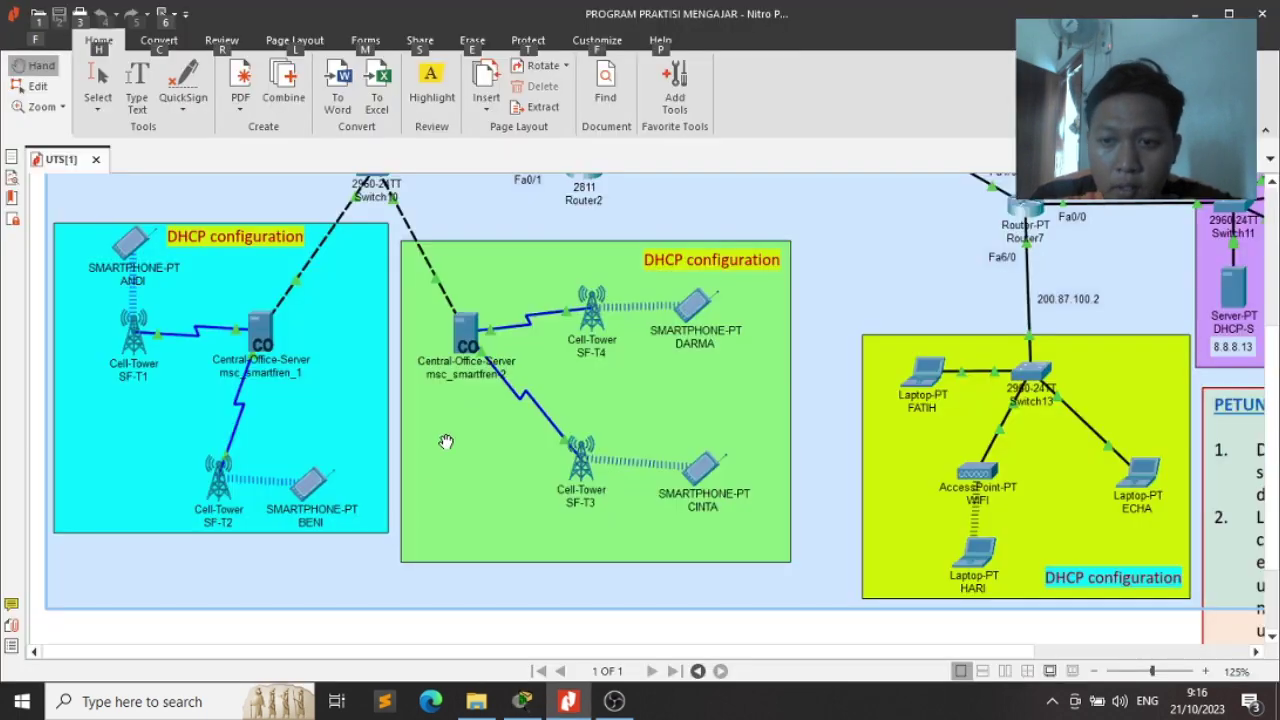
key("alt+Tab")
left_click_drag(222, 655, 251, 650)
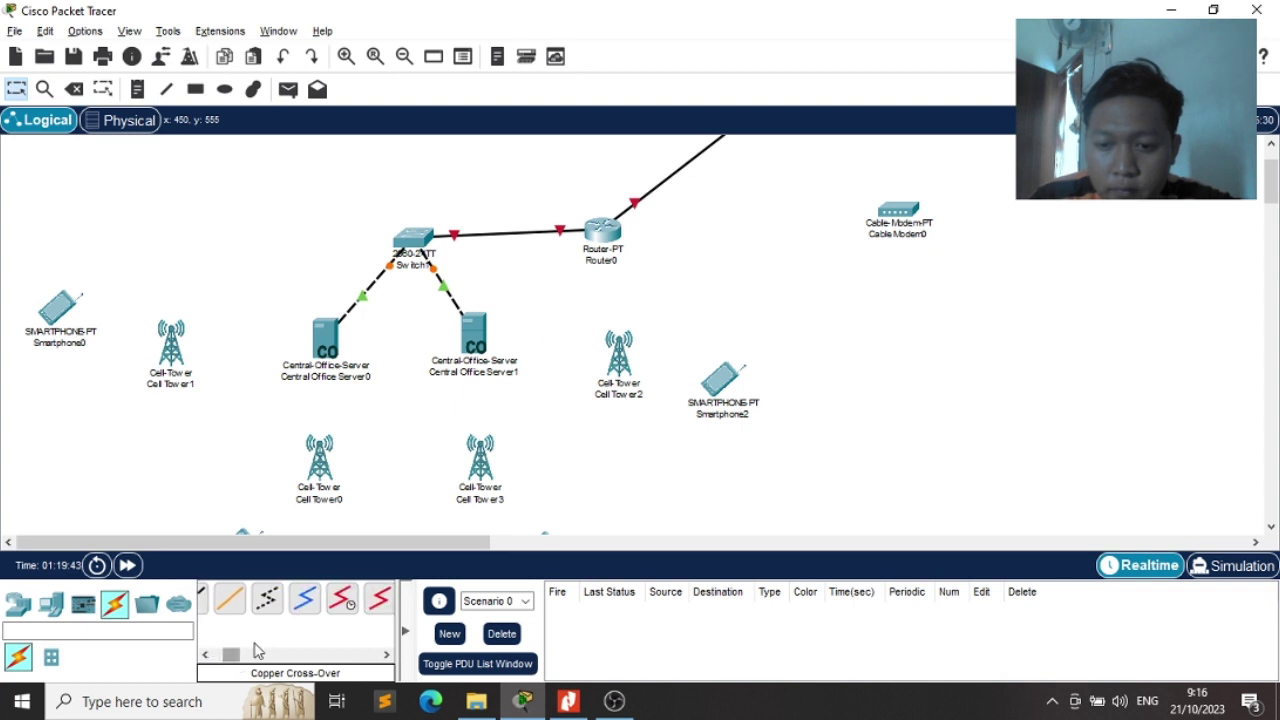
Coax-link Central Office Server0's Coaxial0/0 to Cell Tower1 and Coaxial0/1 to Cell Tower0
left_click(303, 605)
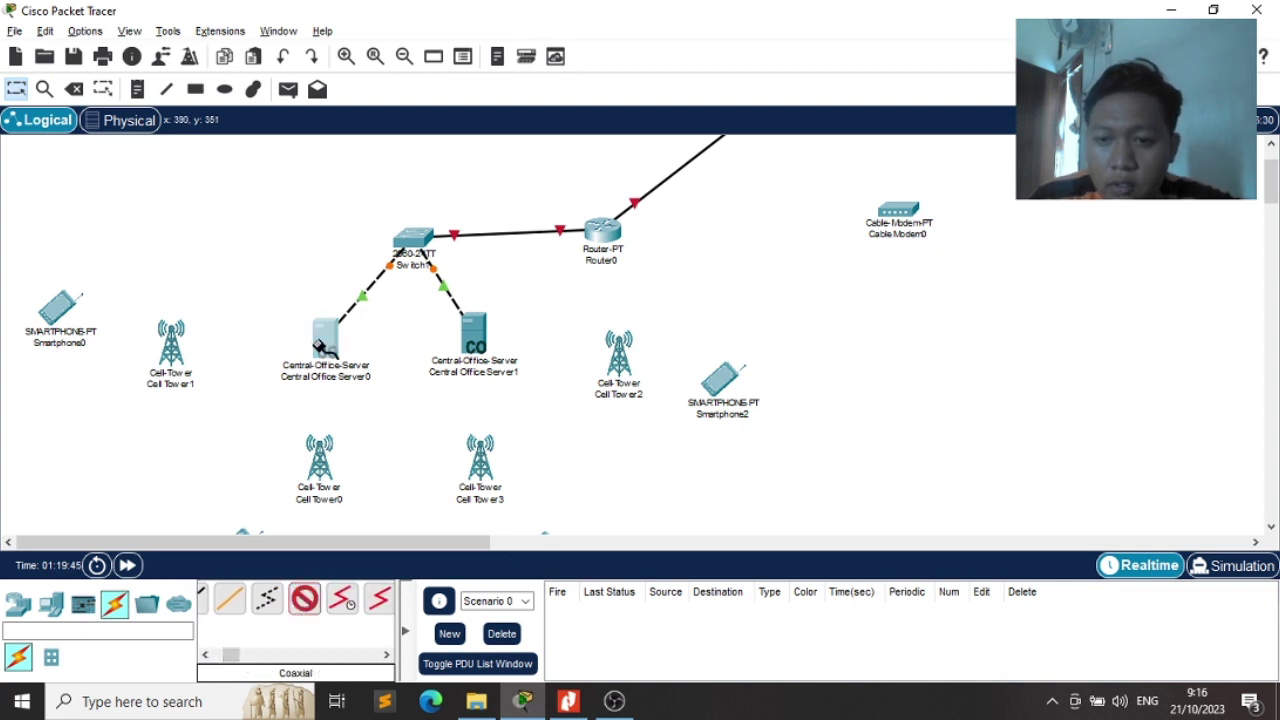
left_click(325, 348)
left_click(350, 357)
left_click(172, 358)
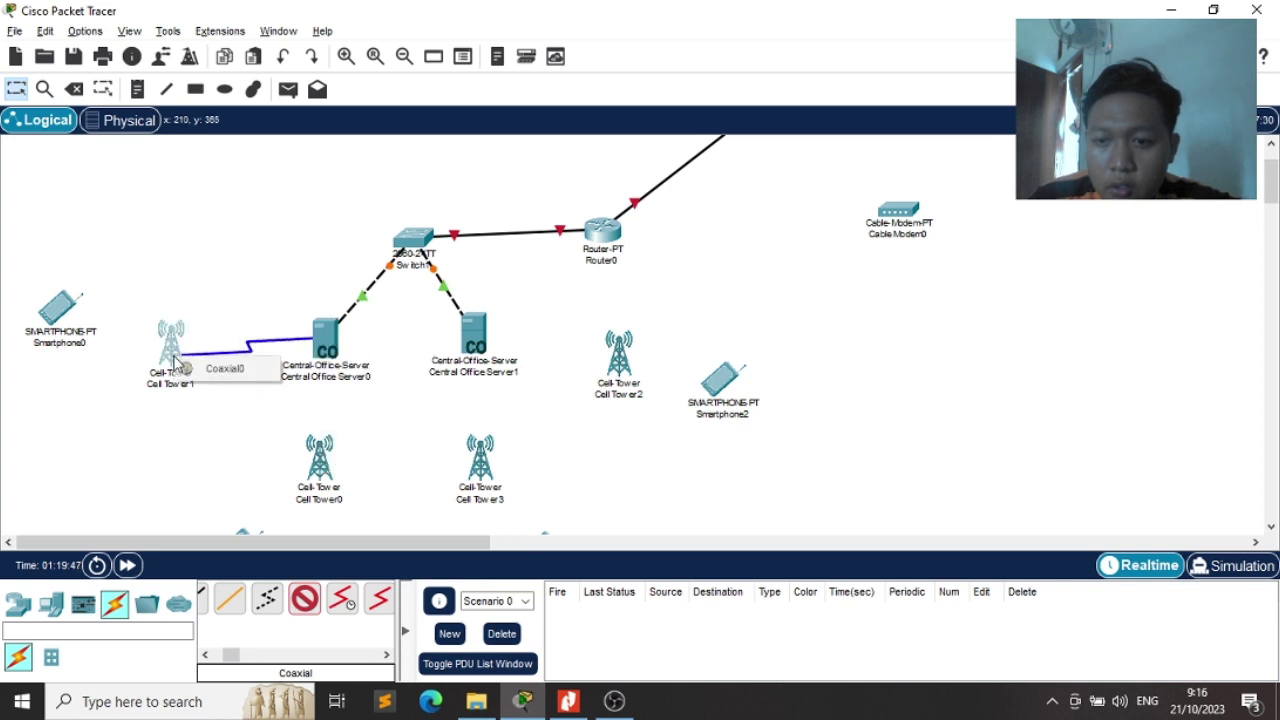
left_click(212, 369)
left_click(304, 599)
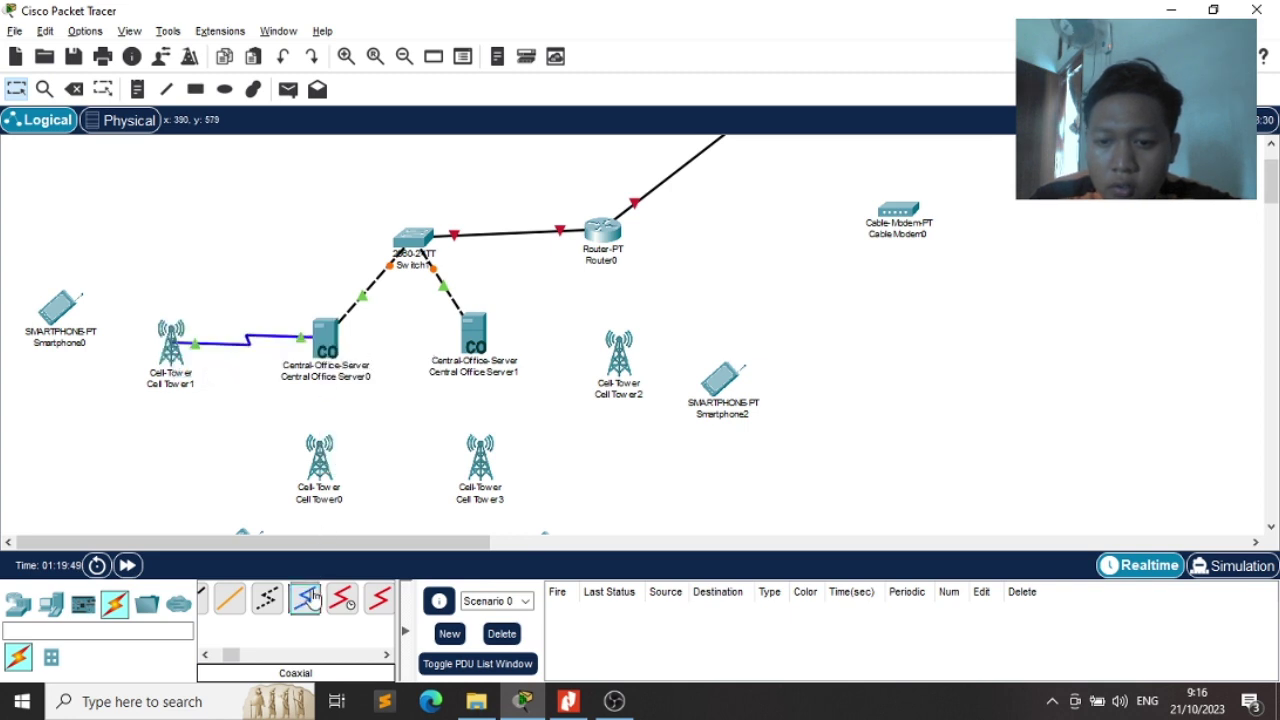
left_click(334, 358)
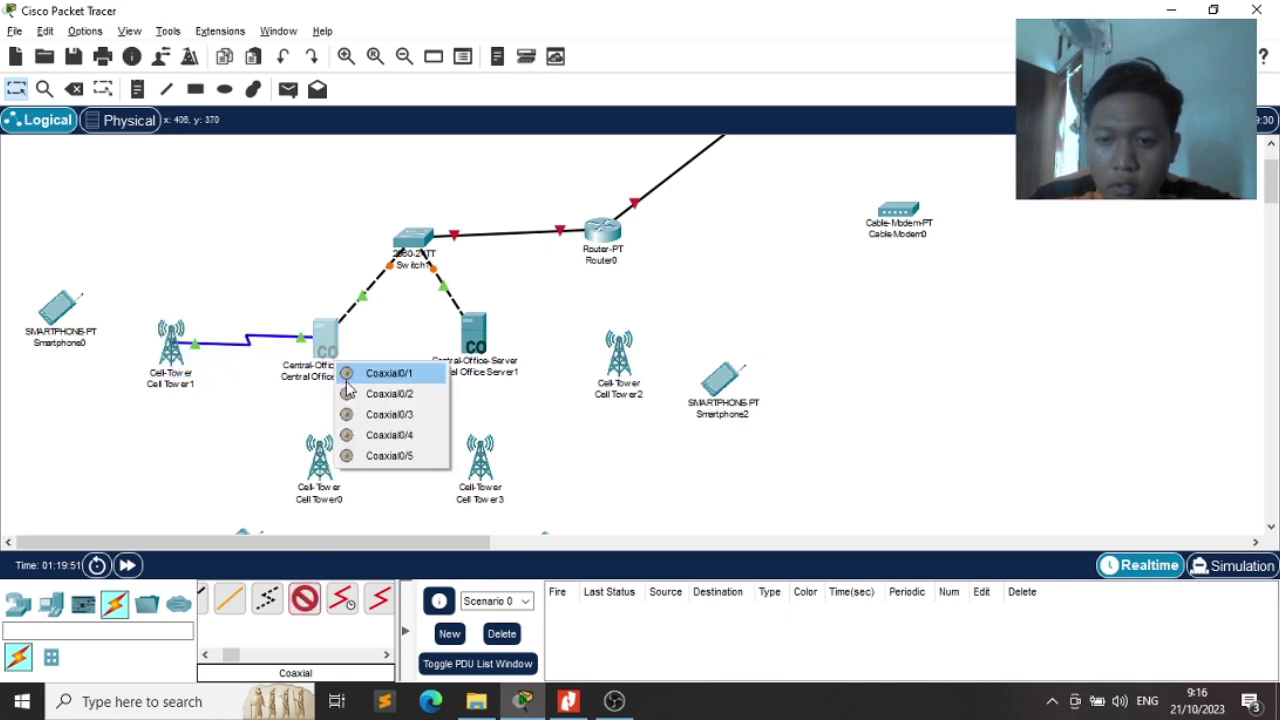
left_click(343, 373)
left_click(324, 468)
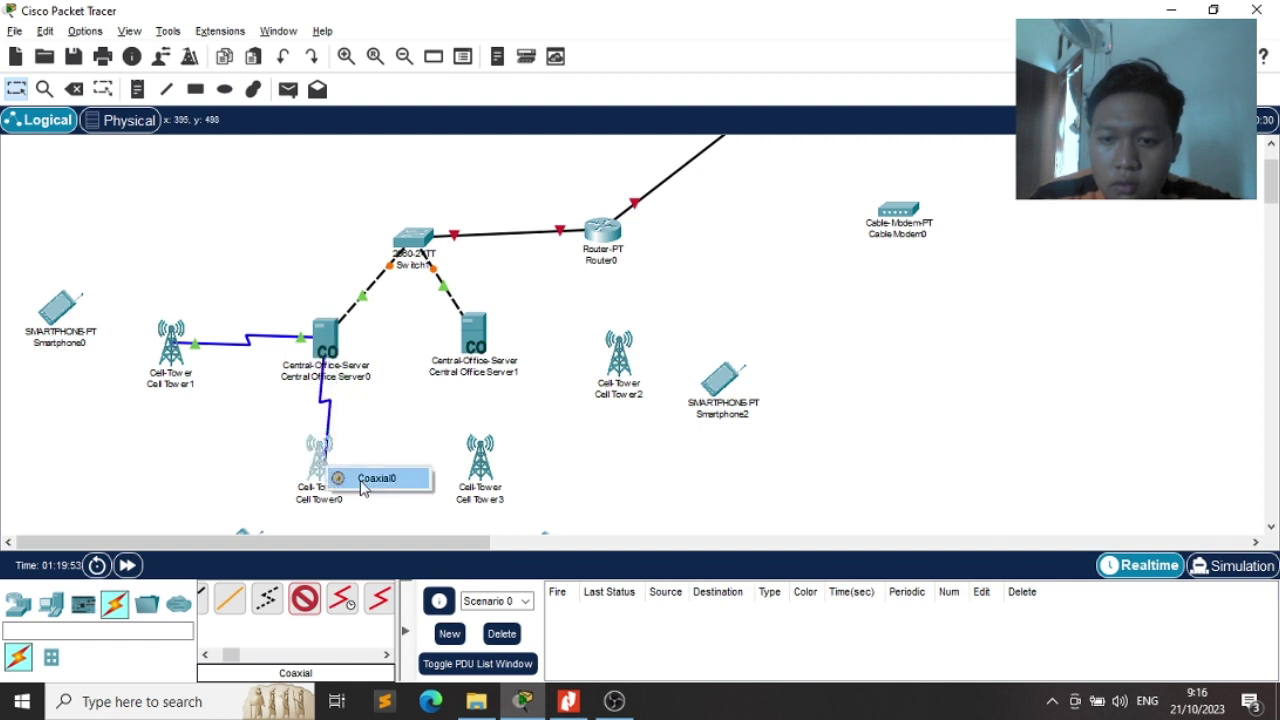
left_click(371, 478)
Coax-link Central Office Server1's two coaxial ports to Cell Tower3 and Cell Tower2
left_click(304, 599)
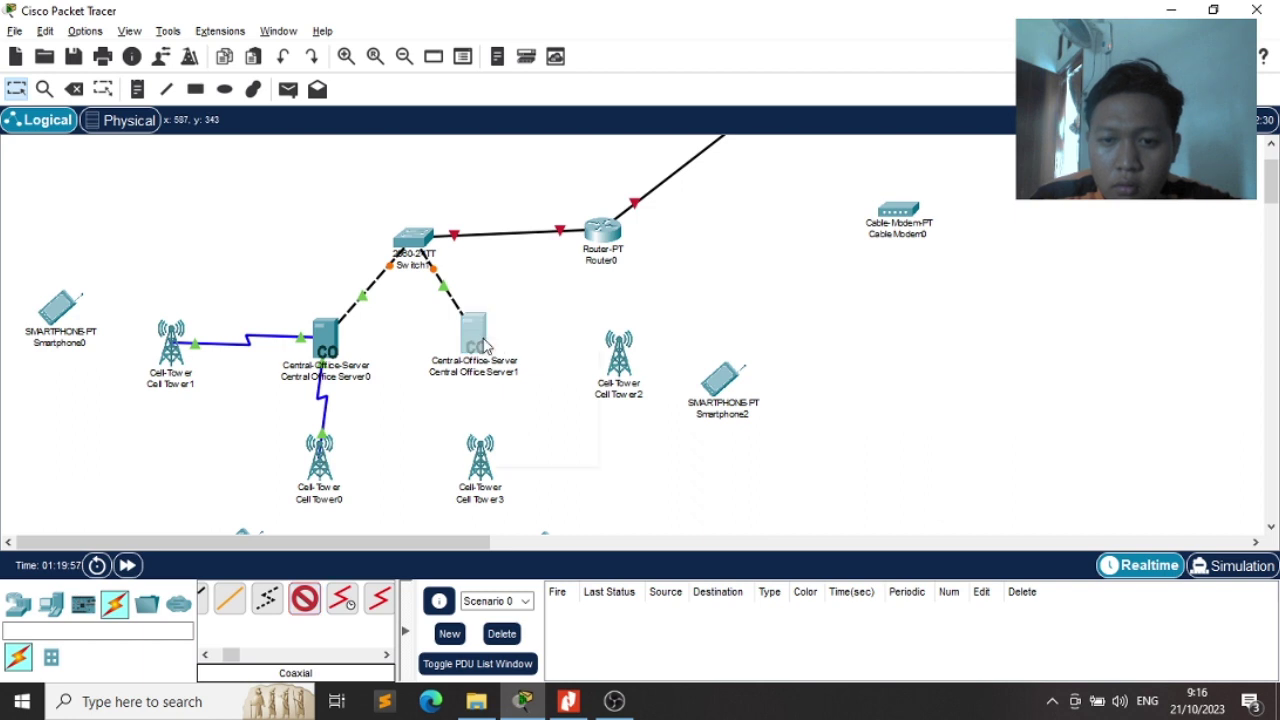
left_click(479, 346)
left_click(528, 348)
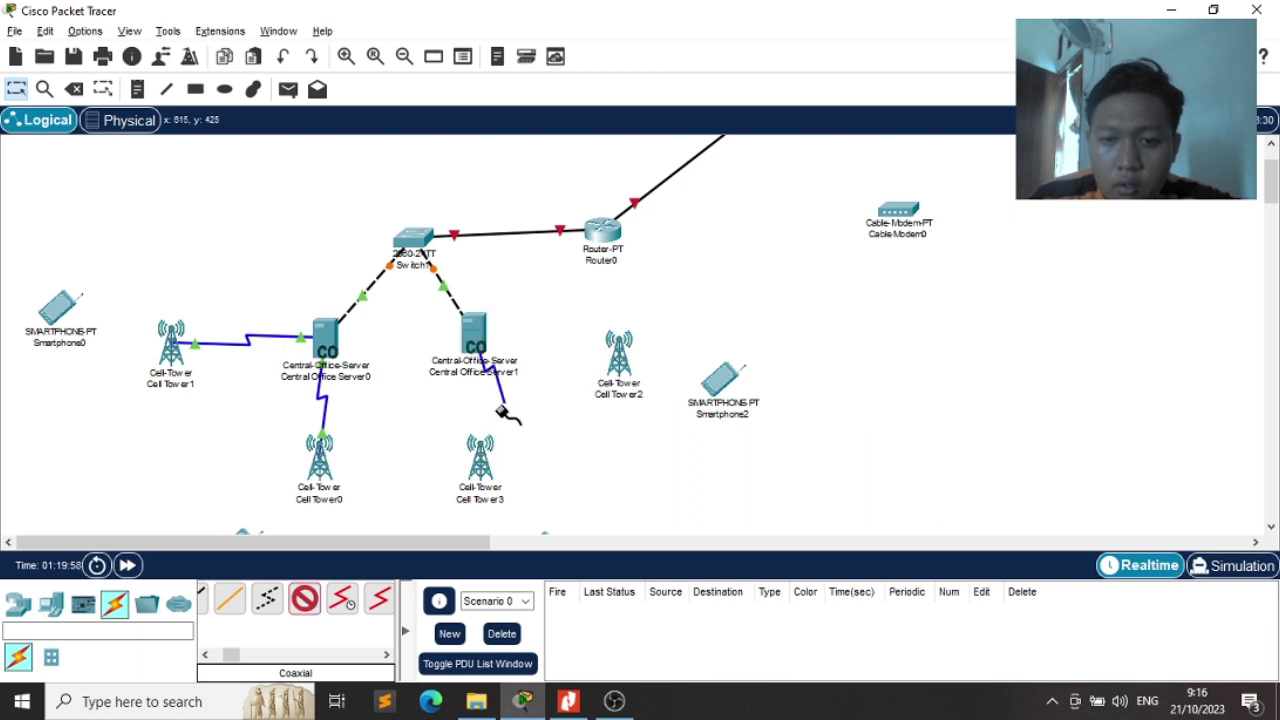
left_click(484, 456)
left_click(534, 474)
left_click(318, 605)
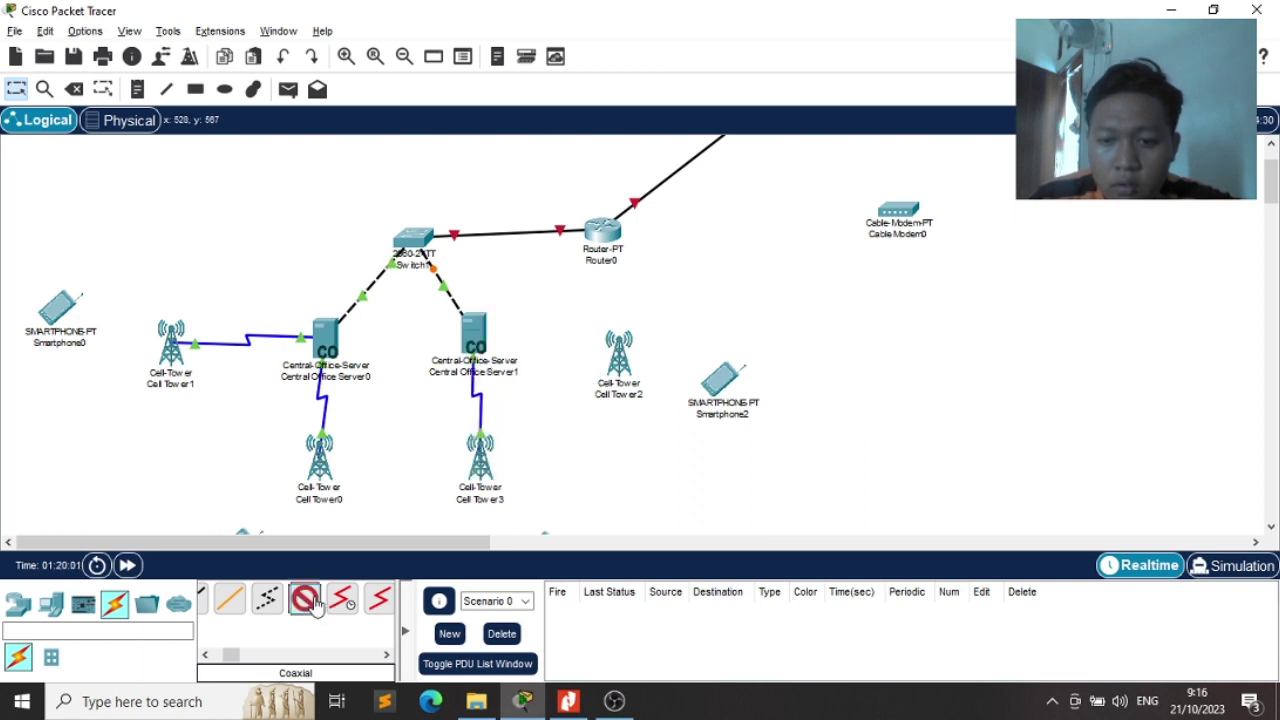
left_click(481, 344)
left_click(534, 351)
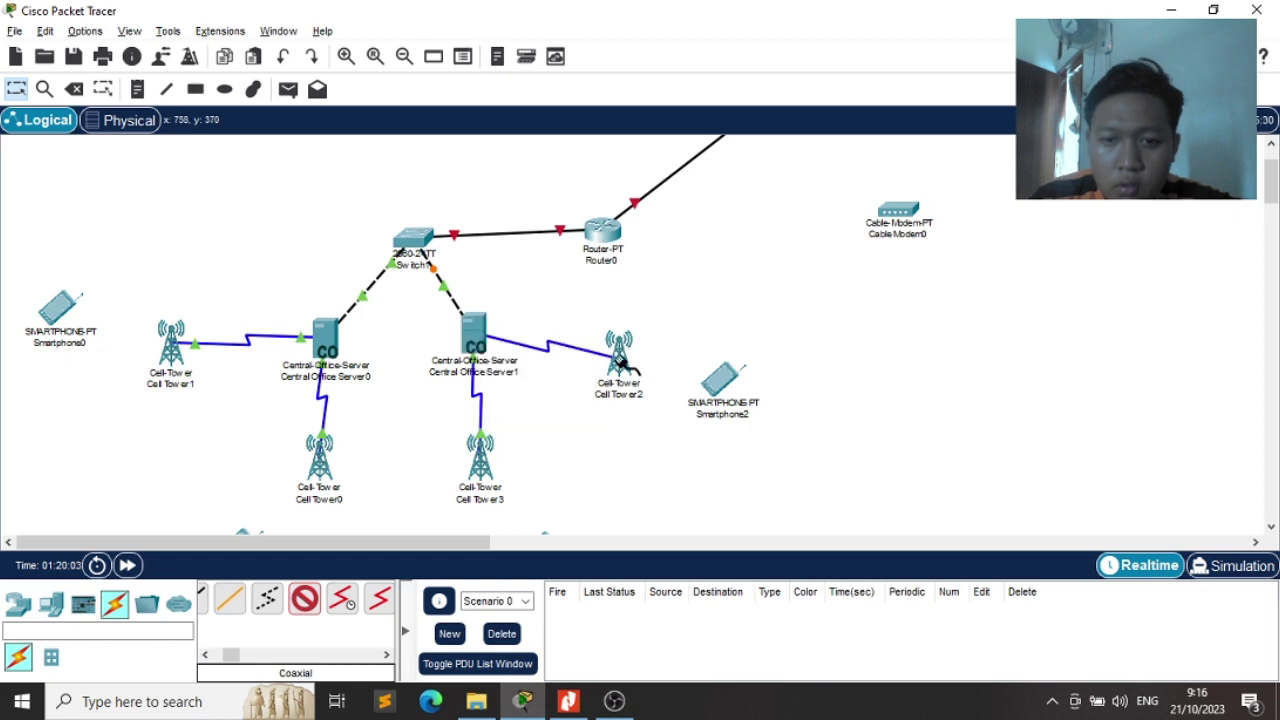
left_click(616, 365)
left_click(676, 373)
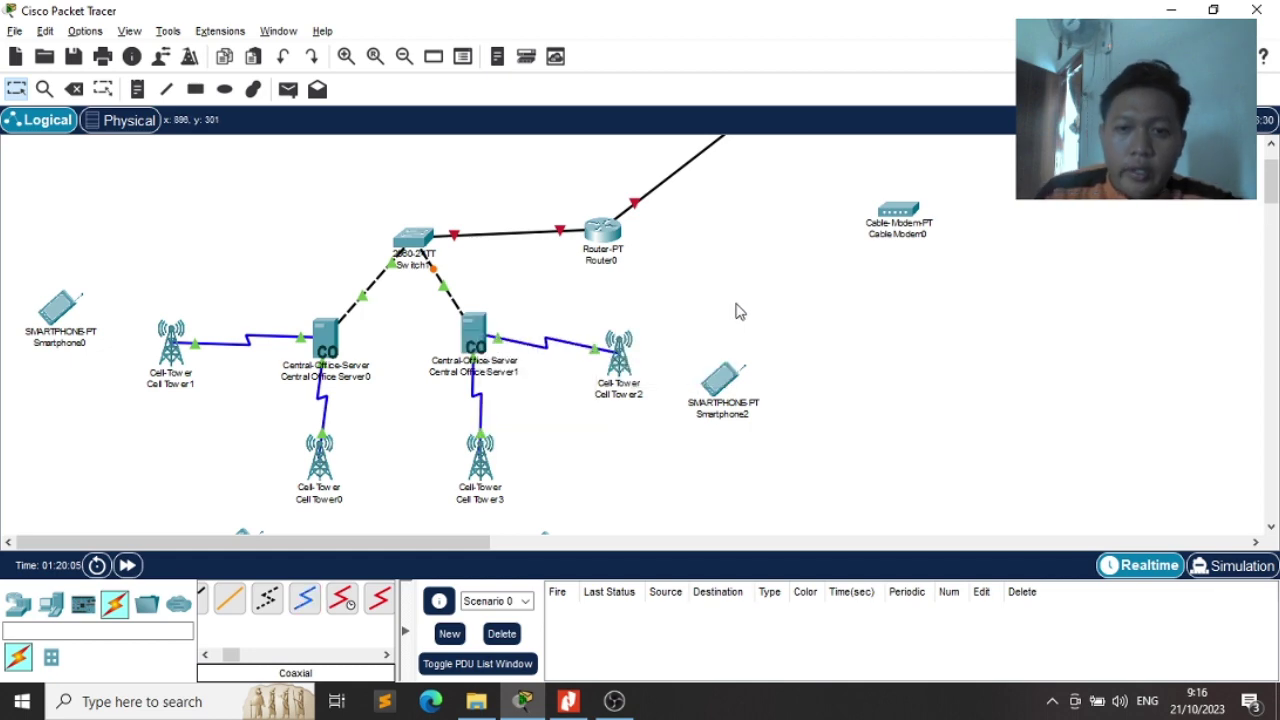
scroll(734, 309, "up", 3)
key("alt+Tab")
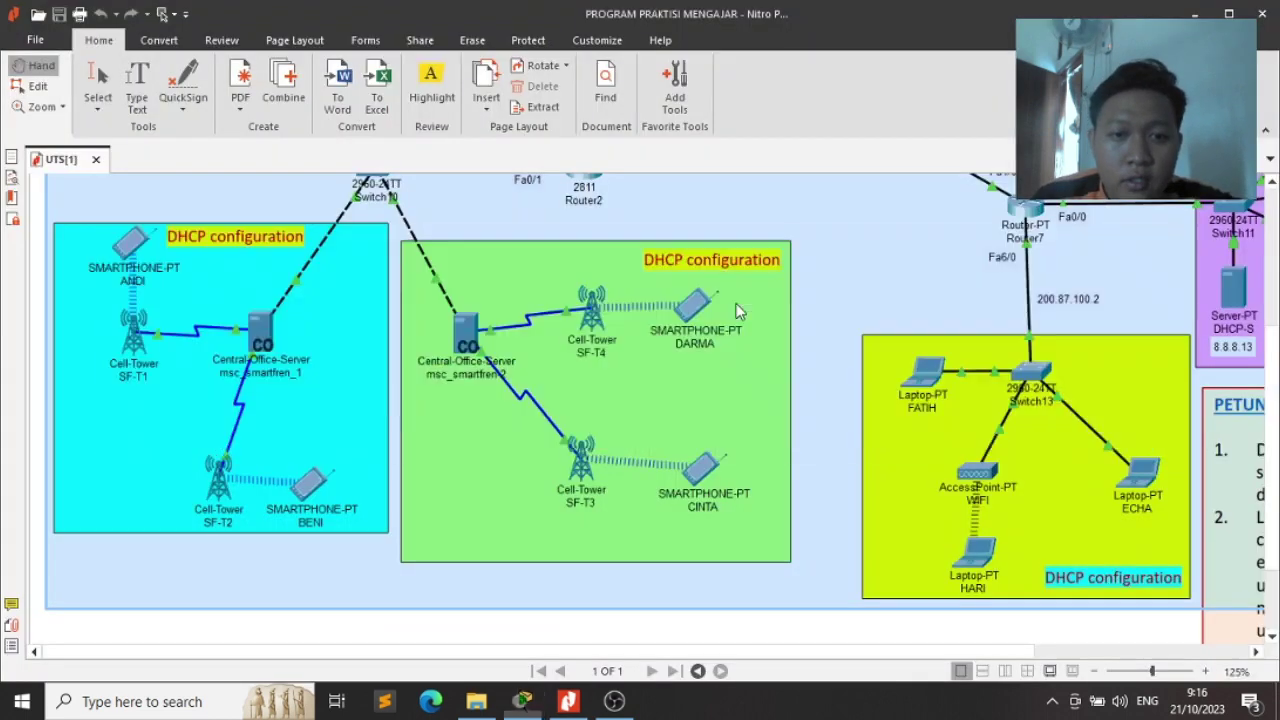
Back in Packet Tracer, confirm Cloud1's Ethernet6 uses the DSL provider network, then close it
scroll(735, 308, "up", 5)
scroll(735, 308, "down", 3)
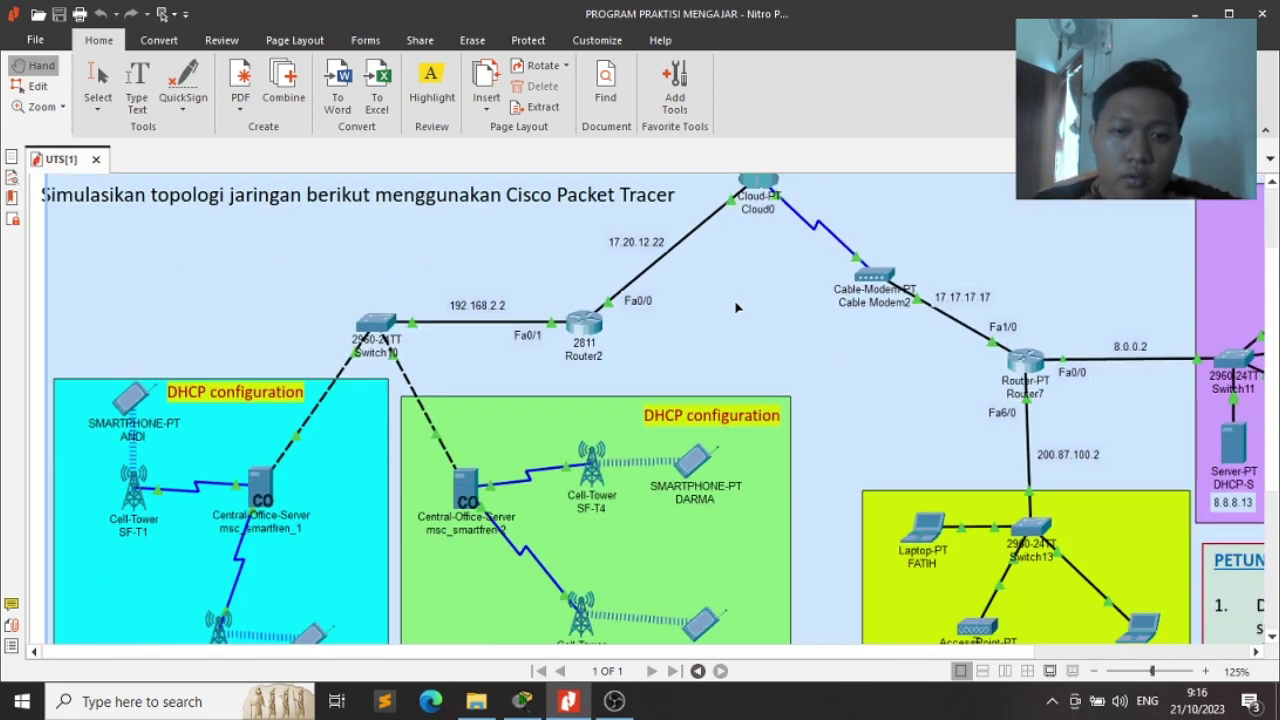
scroll(735, 308, "up", 1)
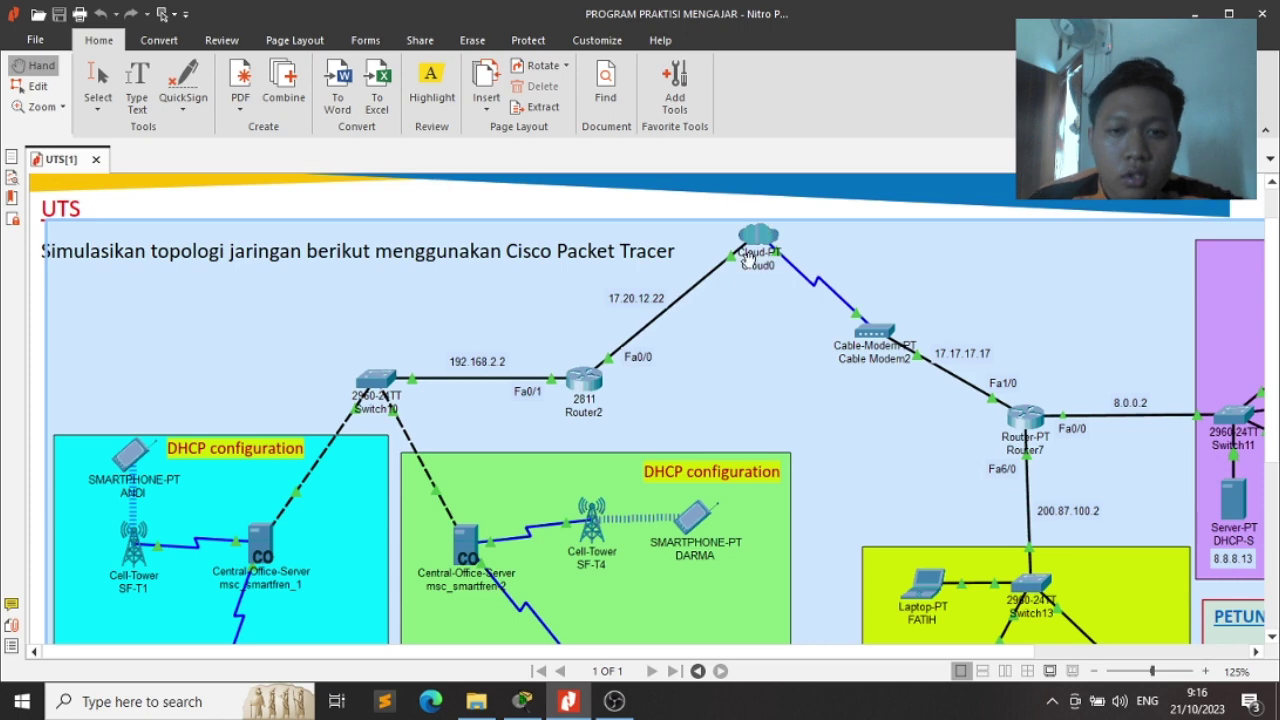
key("alt")
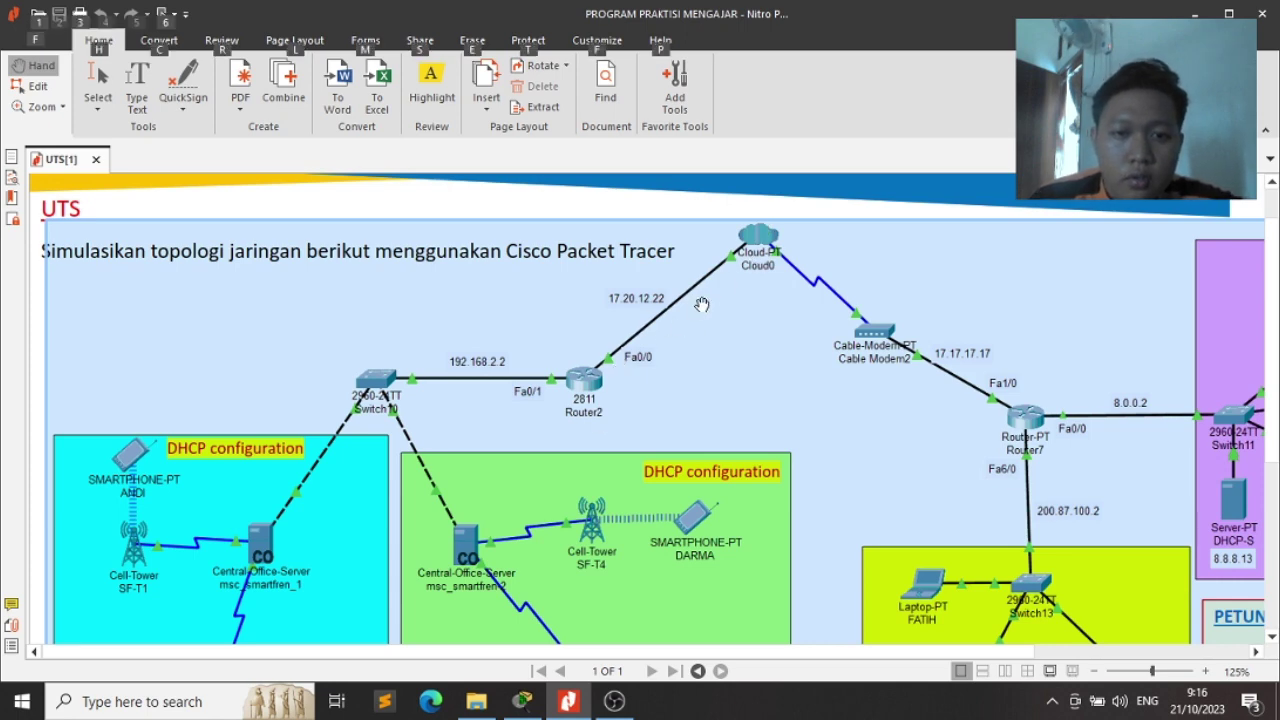
key("alt+Tab")
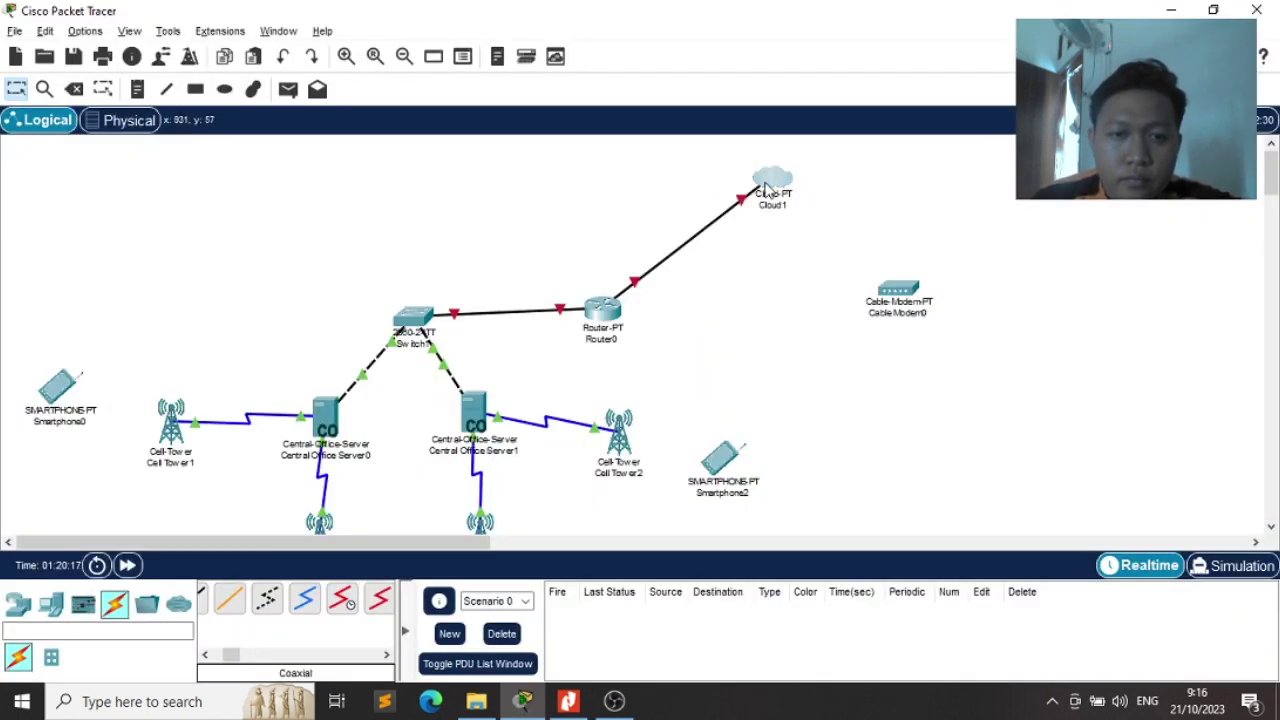
left_click(770, 181)
left_click(466, 67)
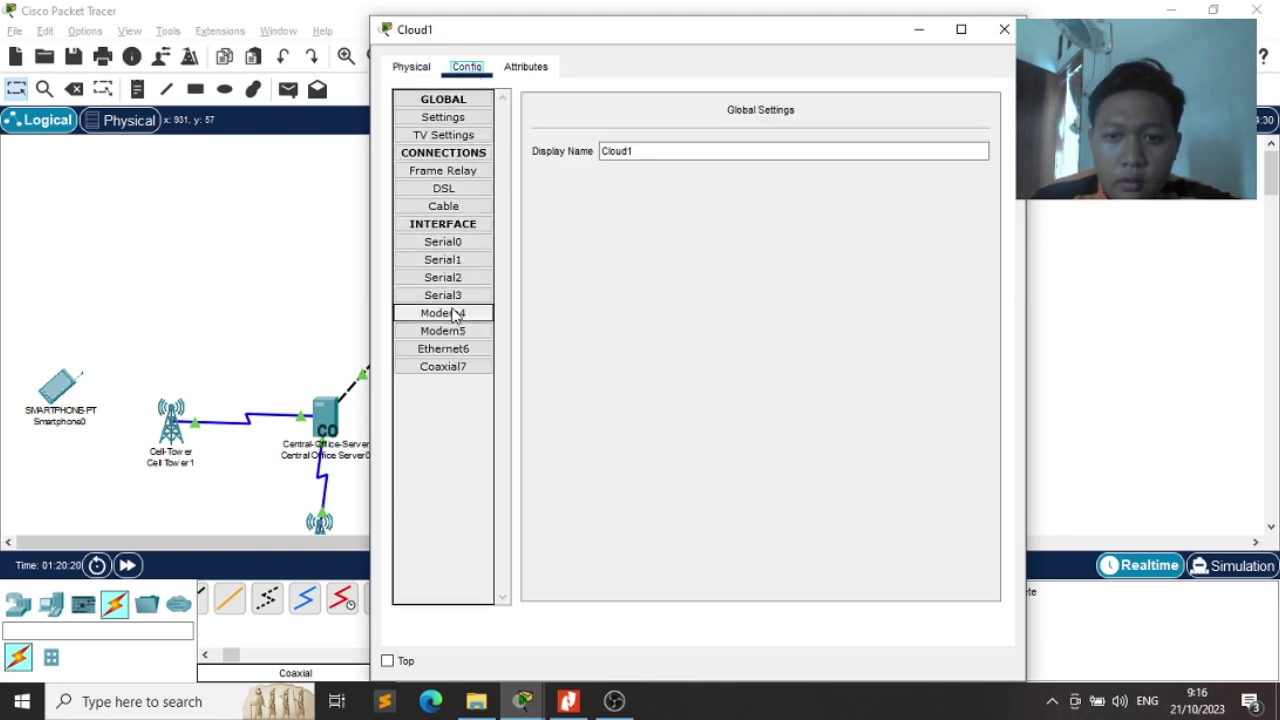
left_click(447, 350)
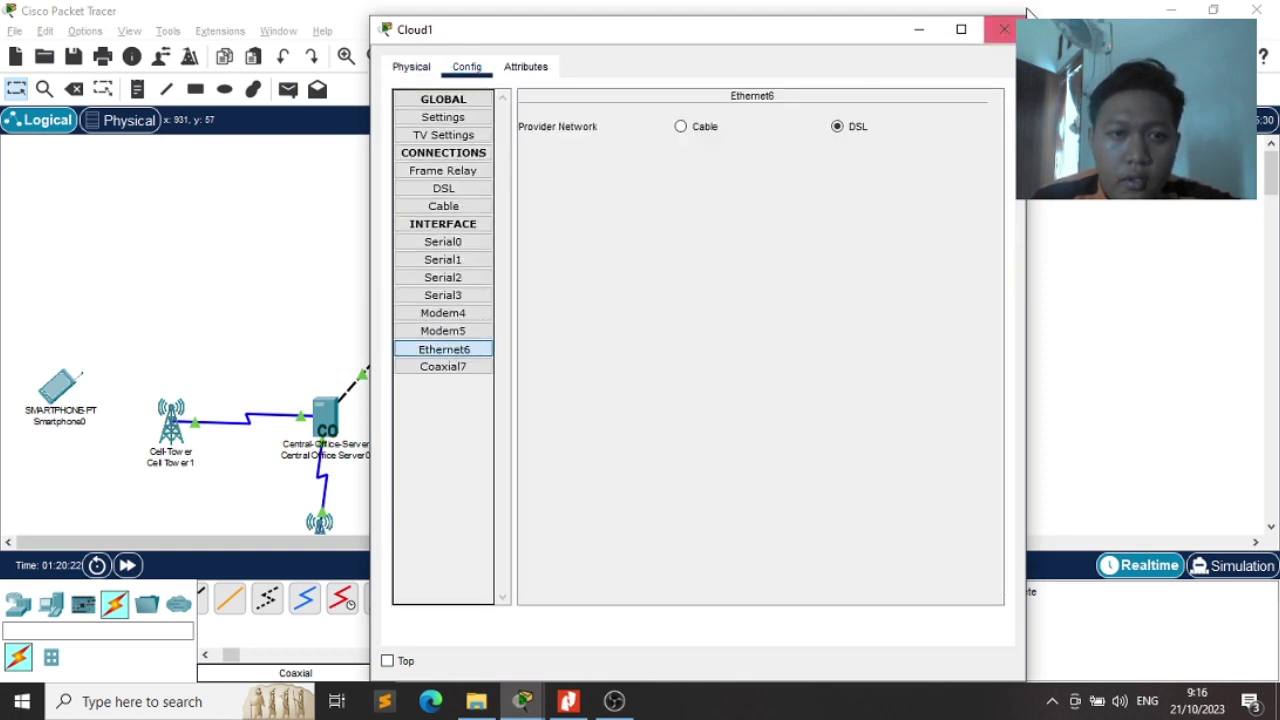
left_click(1004, 29)
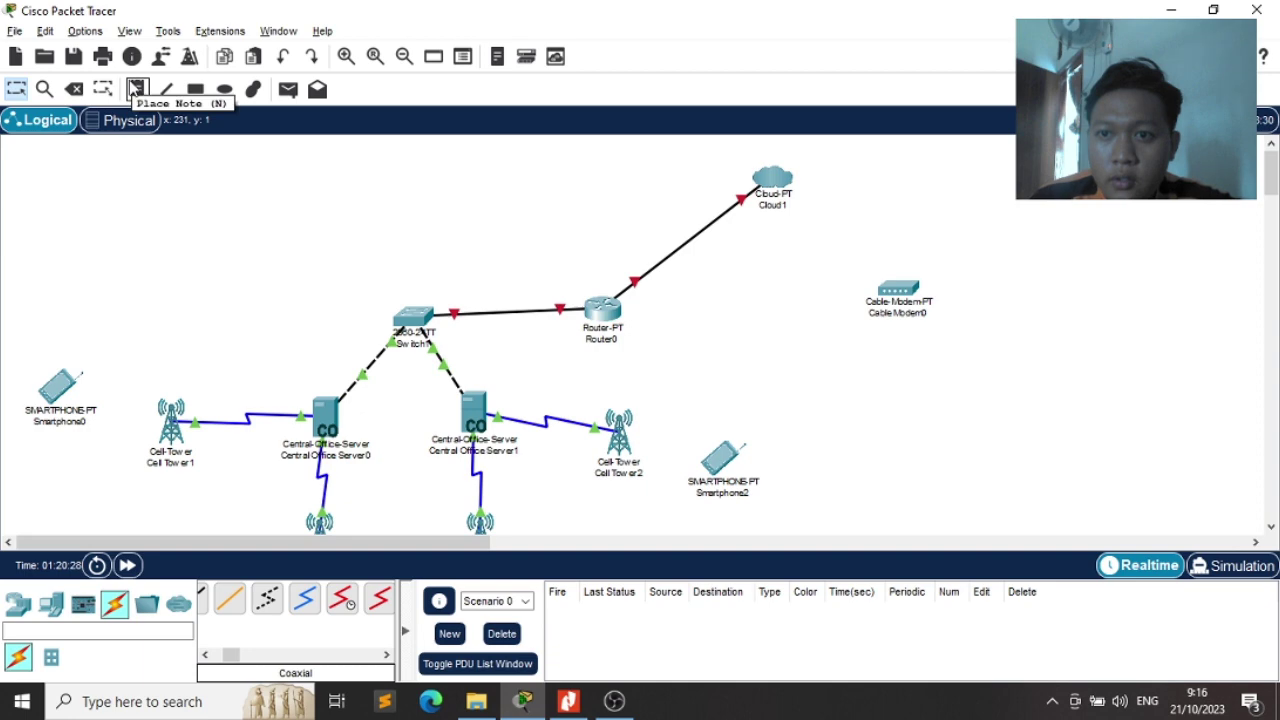
Add notes '17.20.12.22' on the Cloud1 link and 'Fa 0/0' beside Router0
key("n")
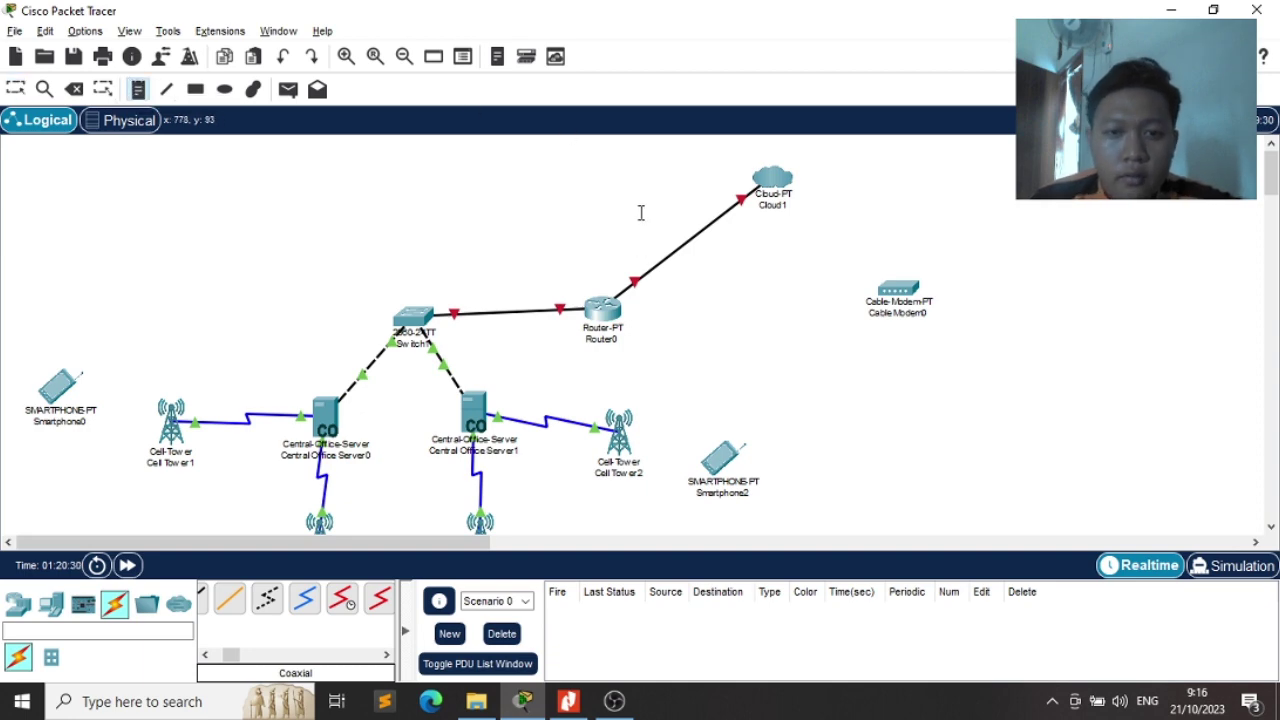
left_click(641, 220)
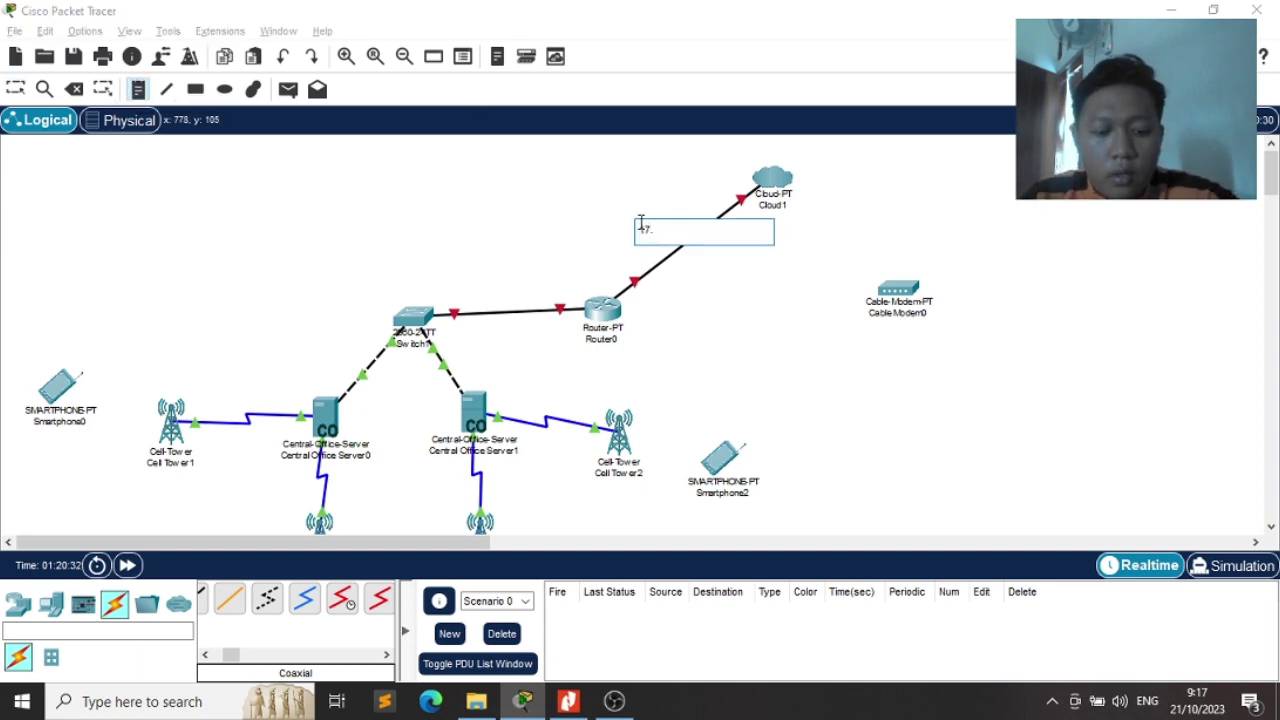
key("alt+Tab")
key("alt+Tab")
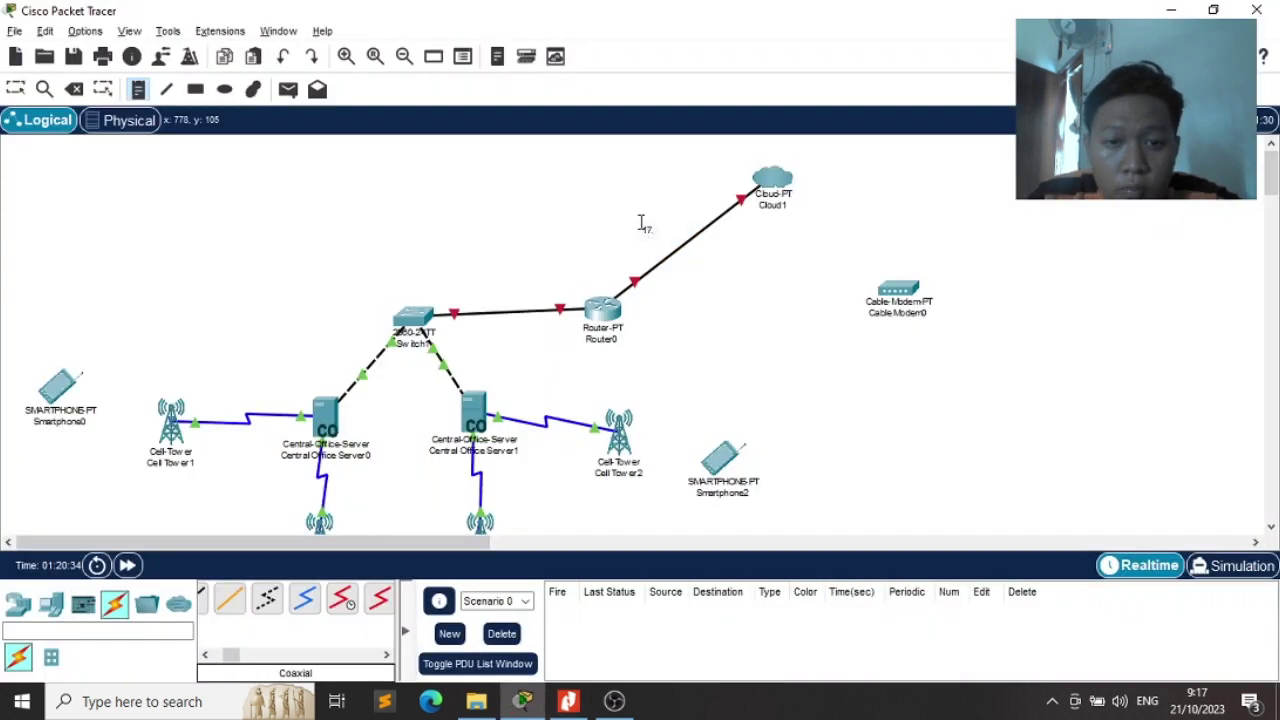
left_click(649, 227)
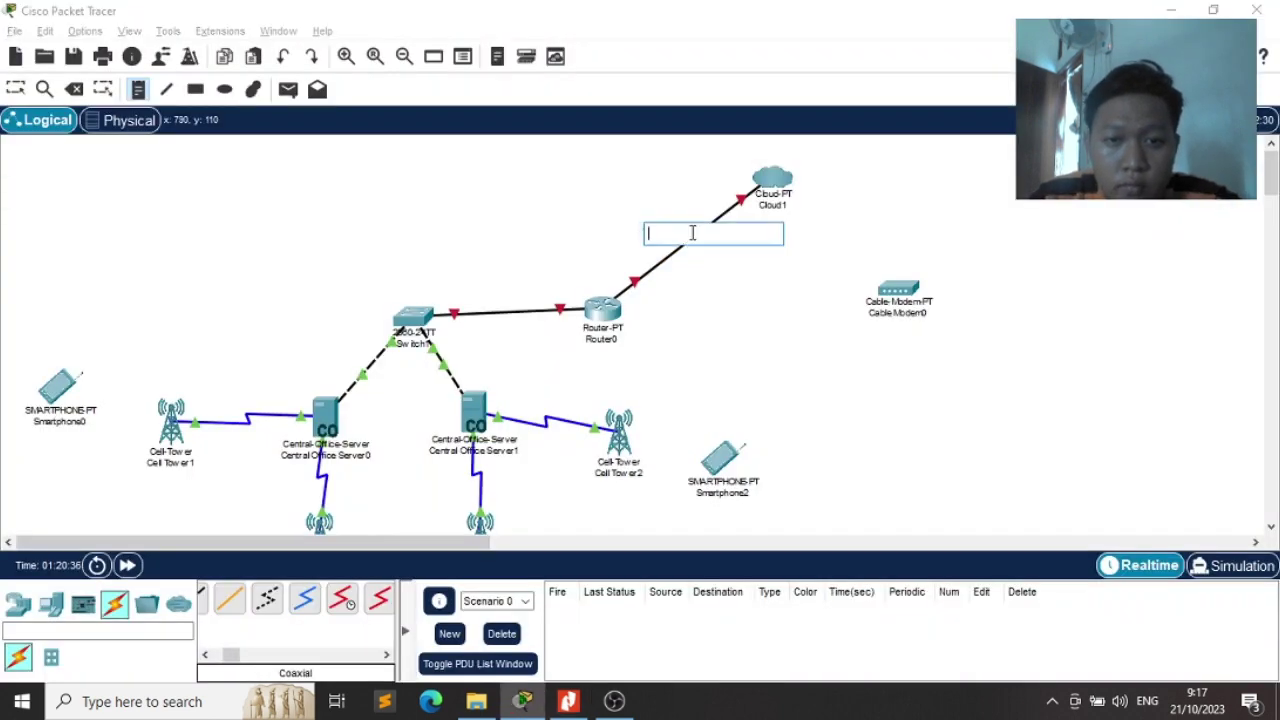
key("Escape")
double_click(647, 232)
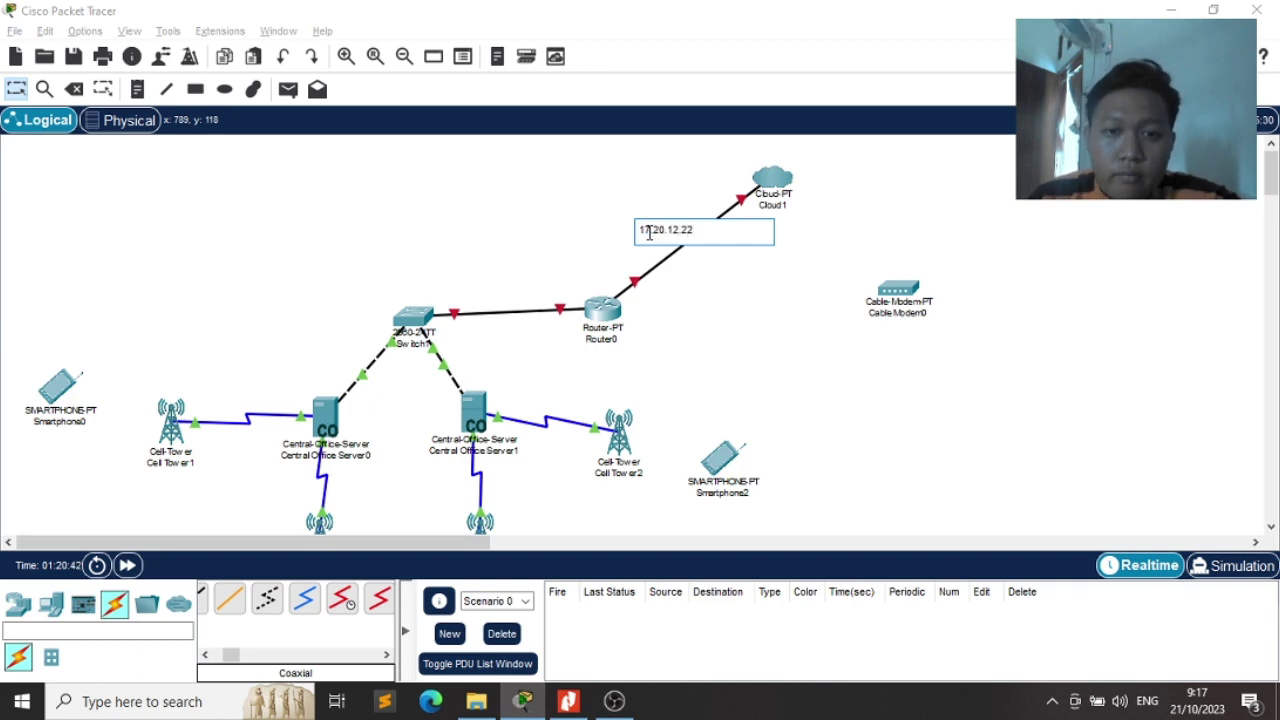
key("Escape")
key("alt+Tab")
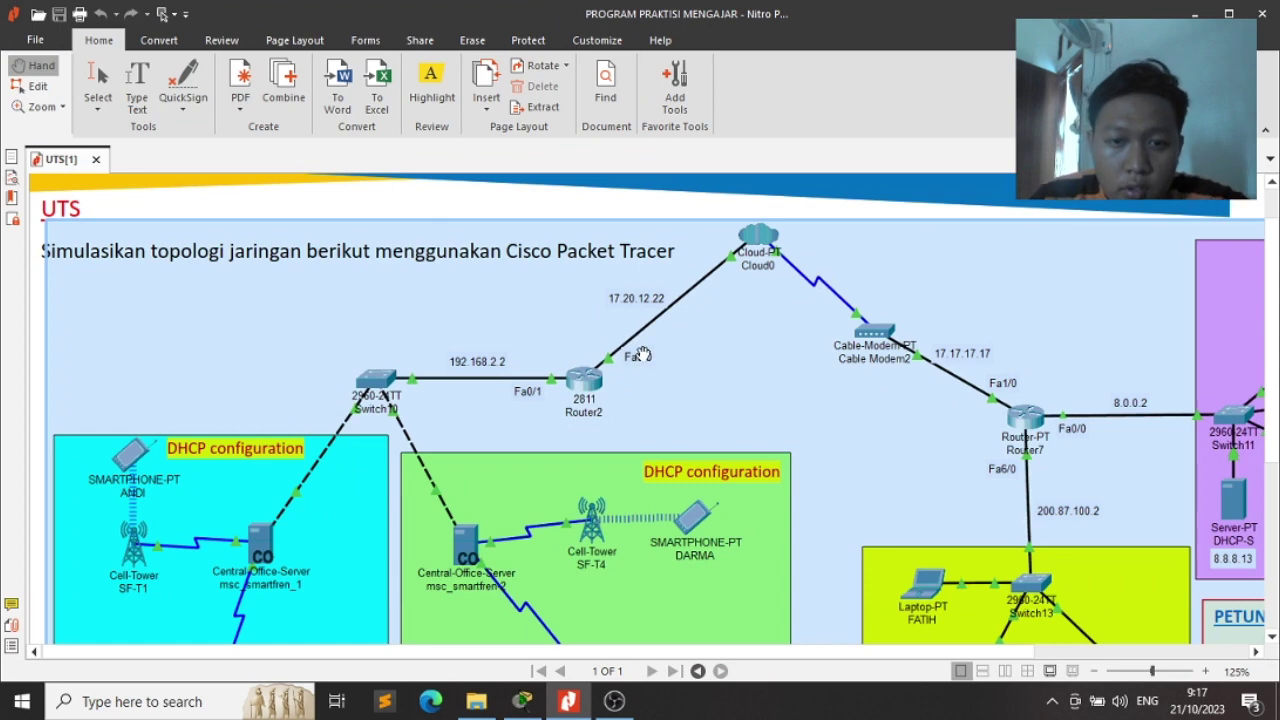
key("alt+Tab")
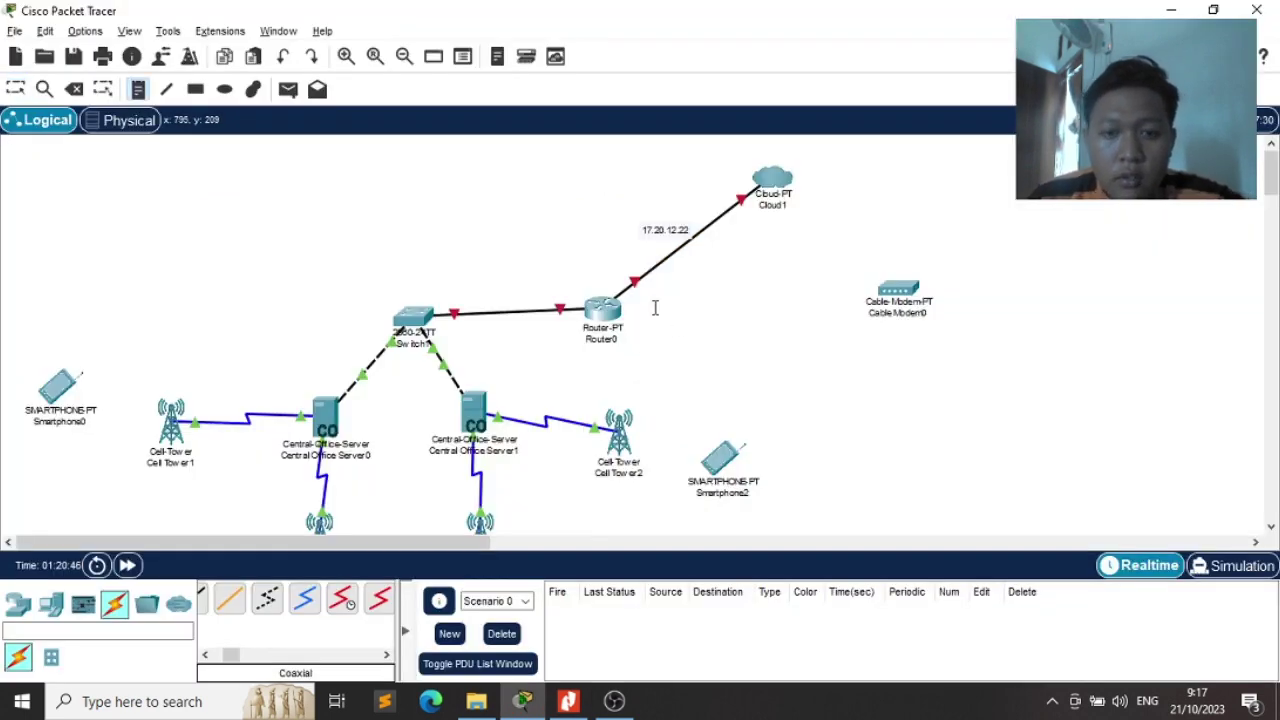
left_click(635, 305)
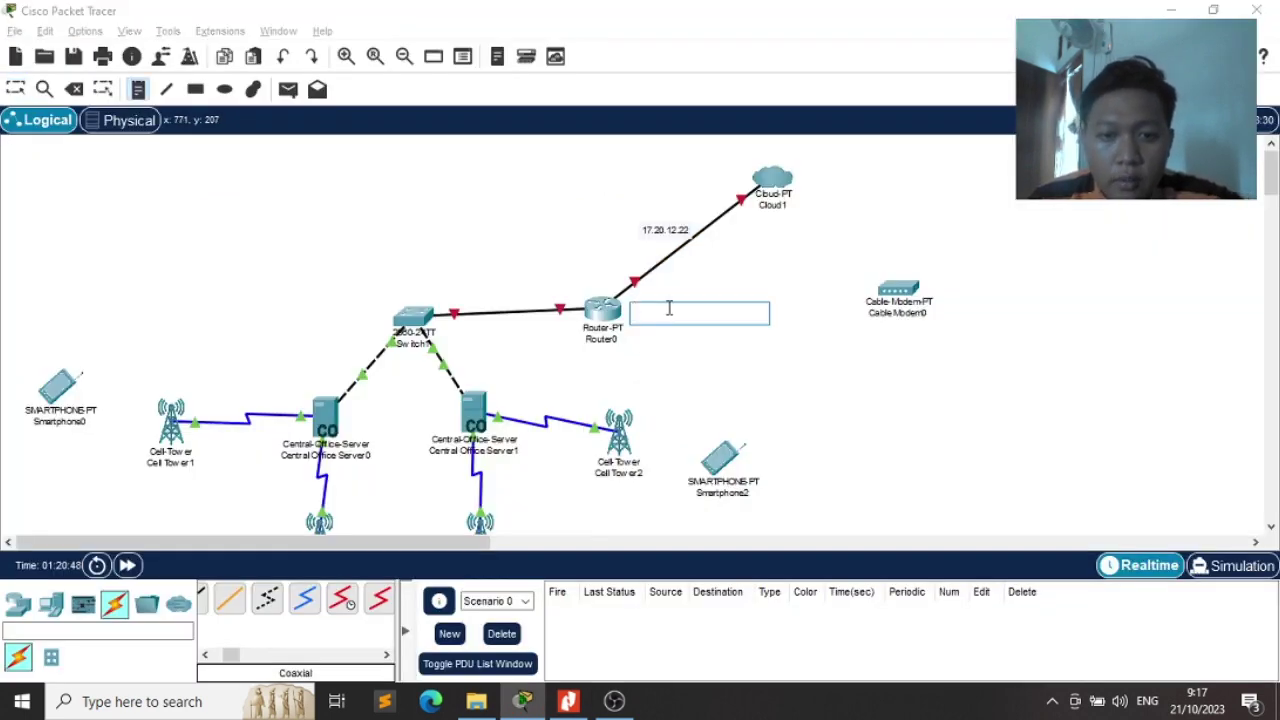
type("Fa 0/0")
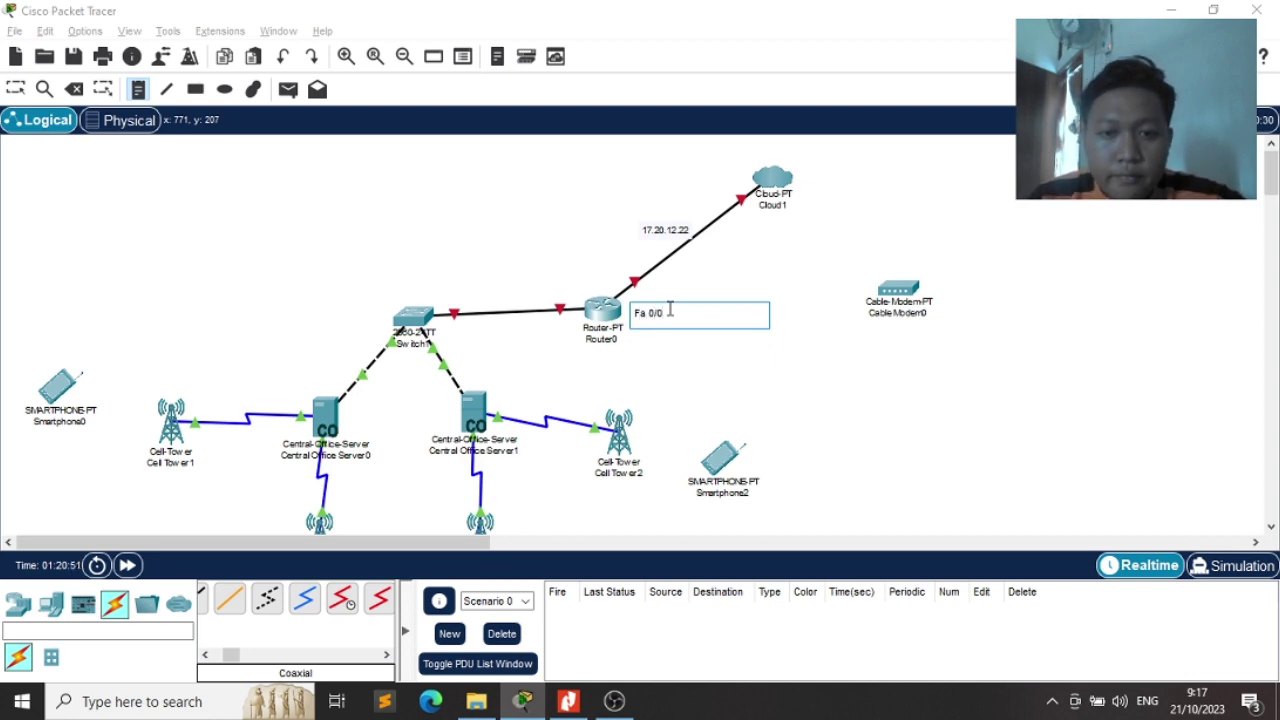
key("Escape")
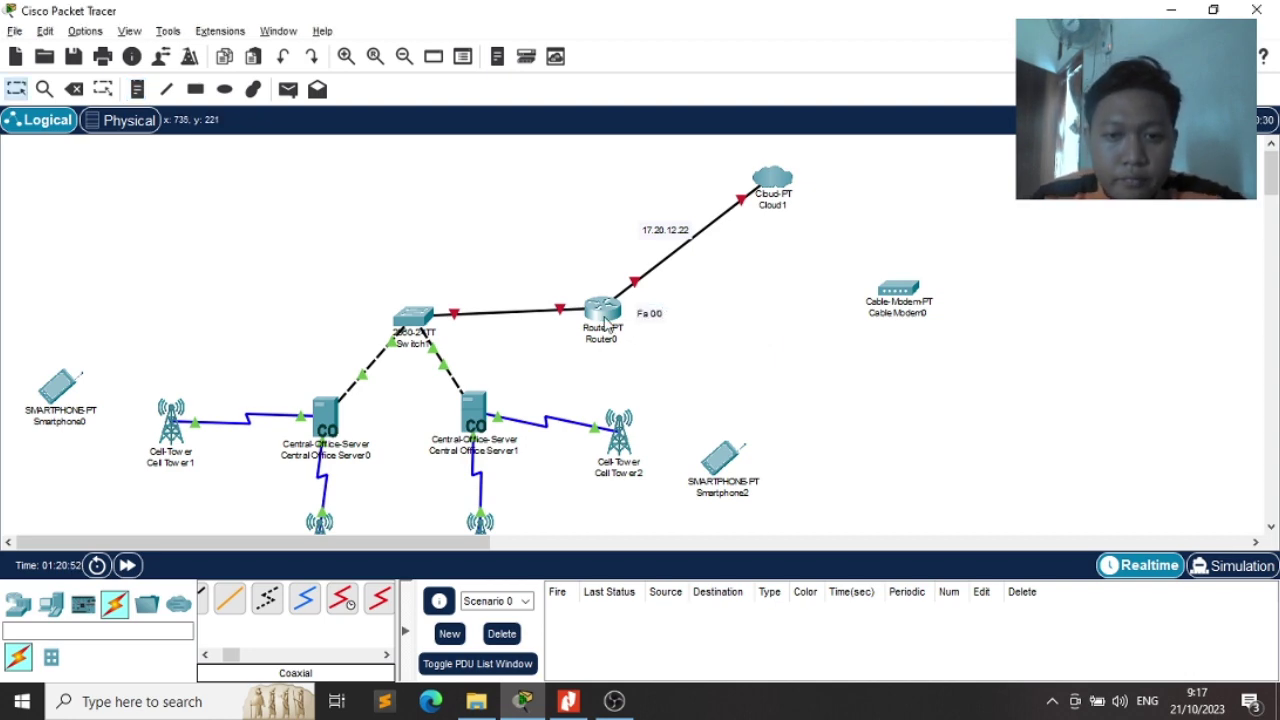
key("alt+Tab")
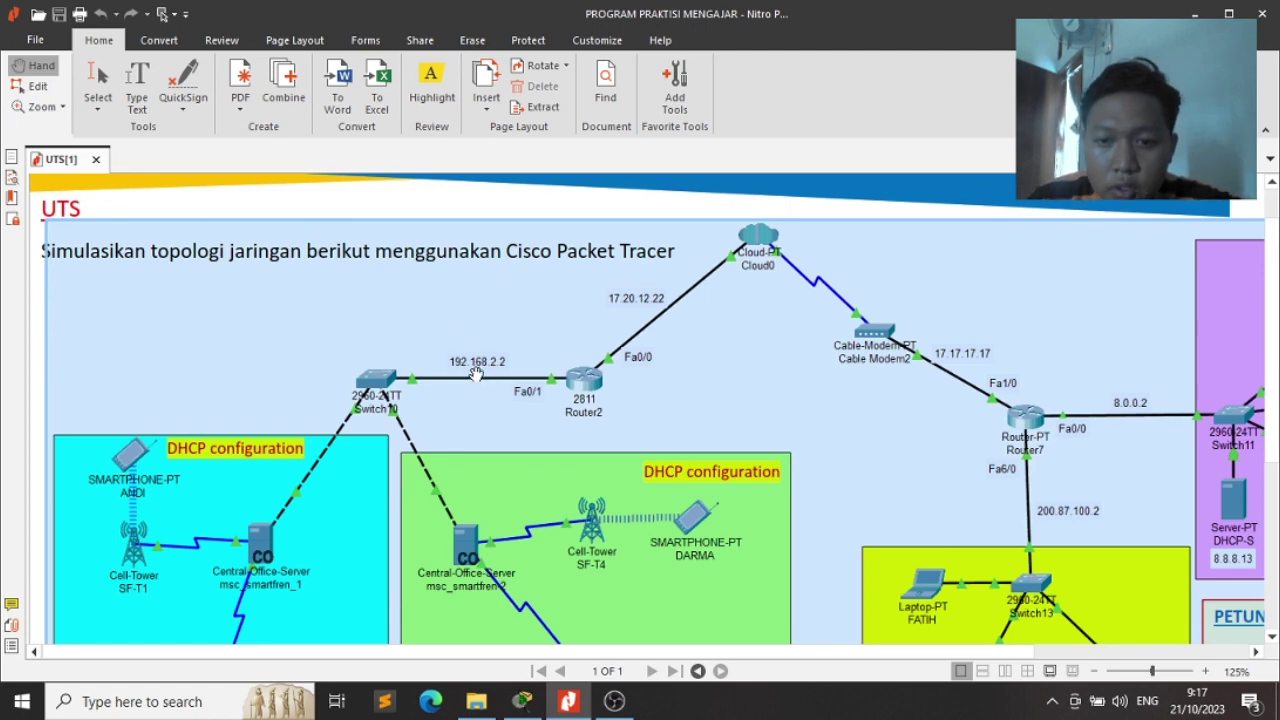
key("alt+Tab")
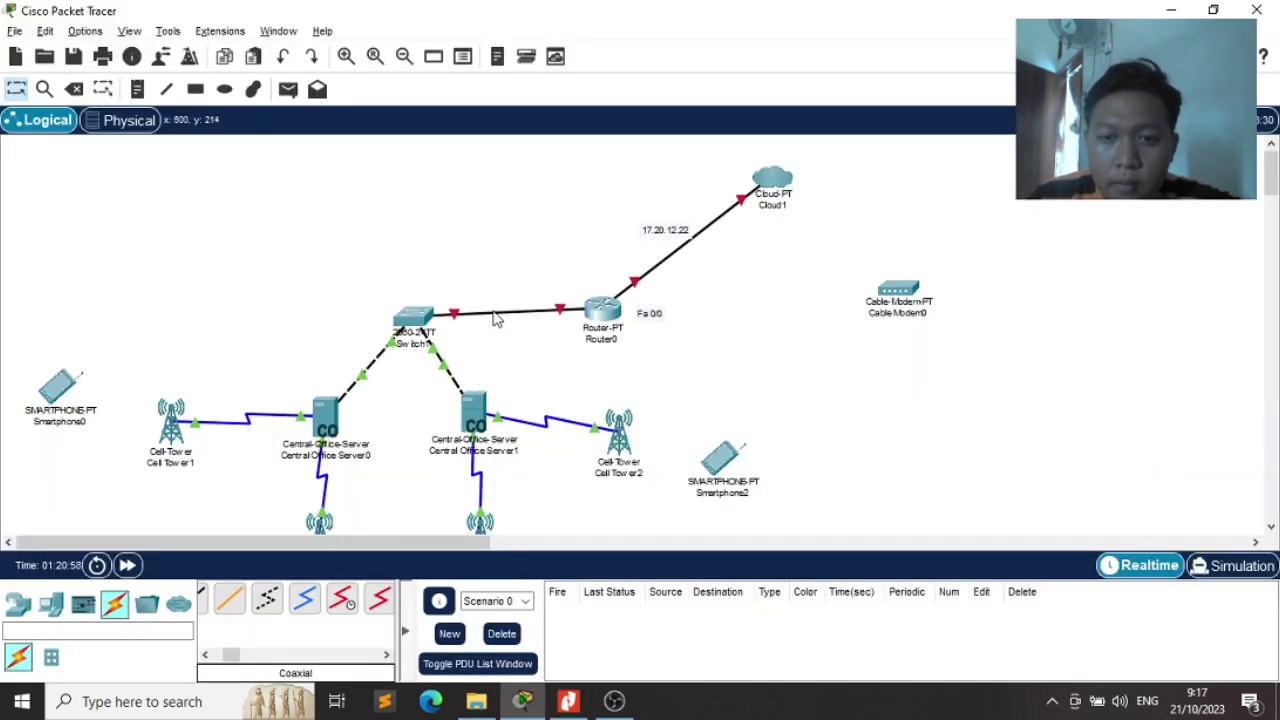
Add notes '192.168.2.2' on the Switch1–Router0 link and 'Fa 0/1' by Router0's switch port
key("n")
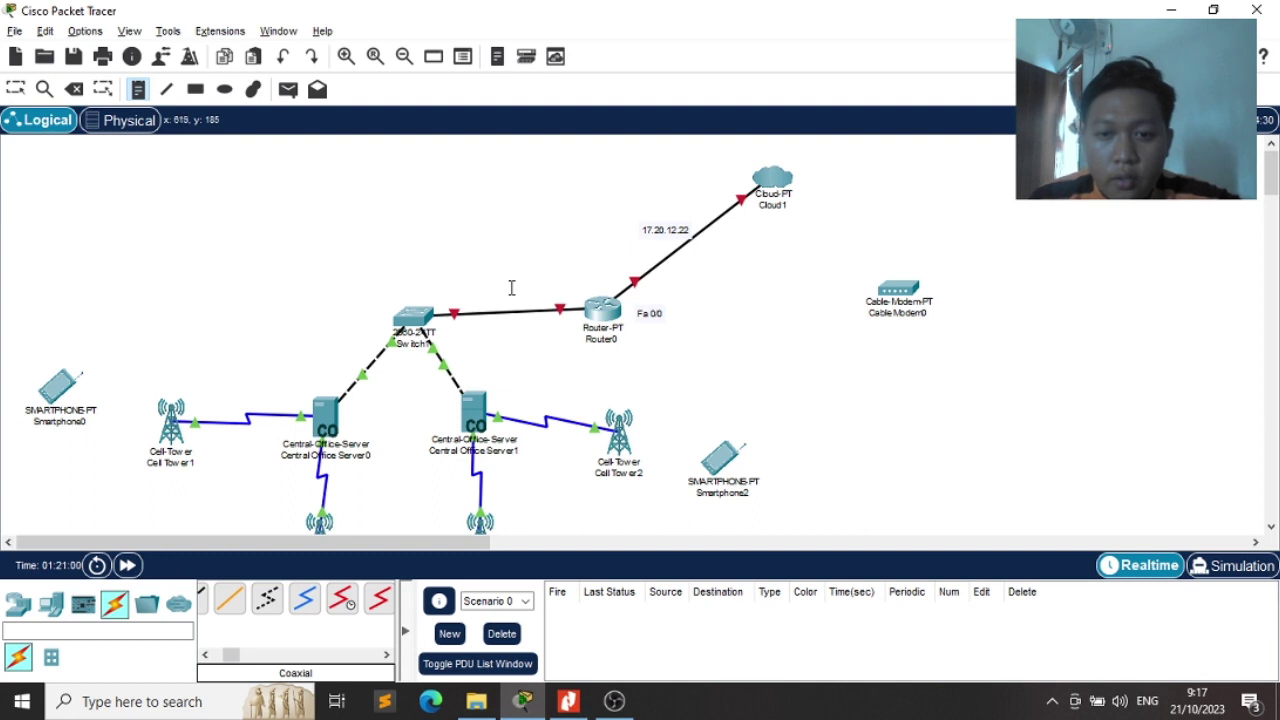
left_click(490, 287)
type("192.168.2.2")
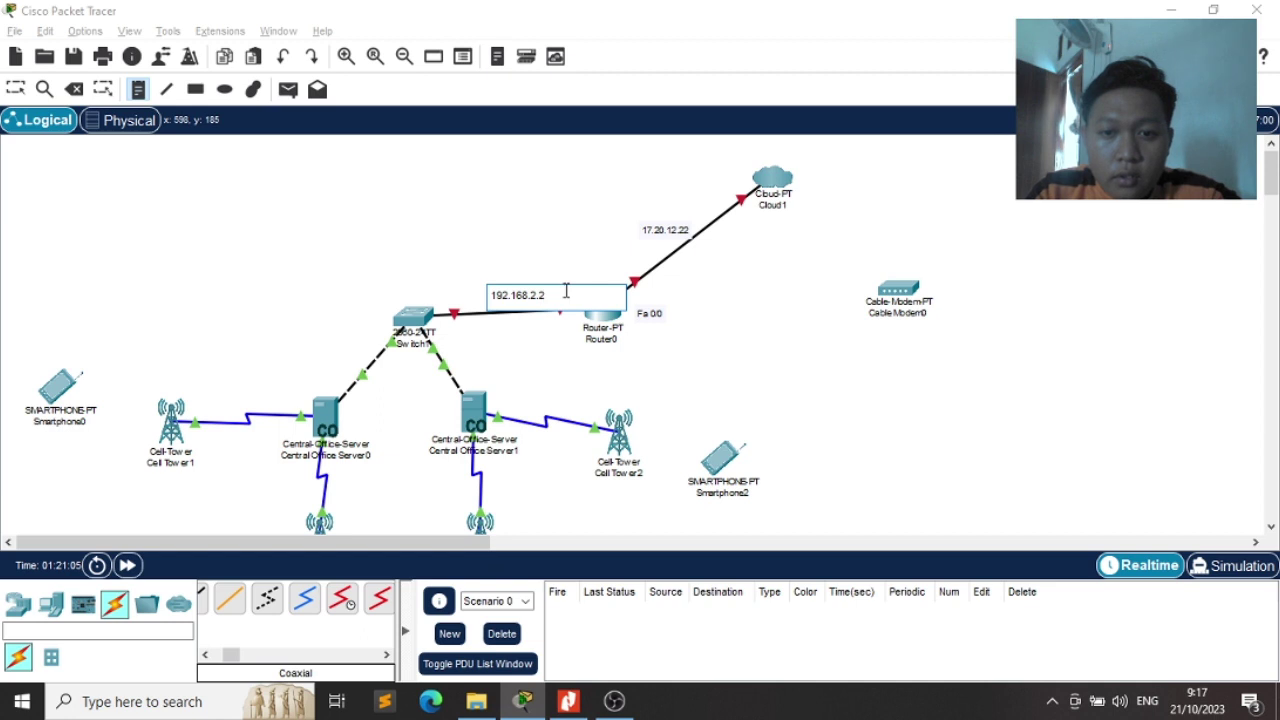
key("Escape")
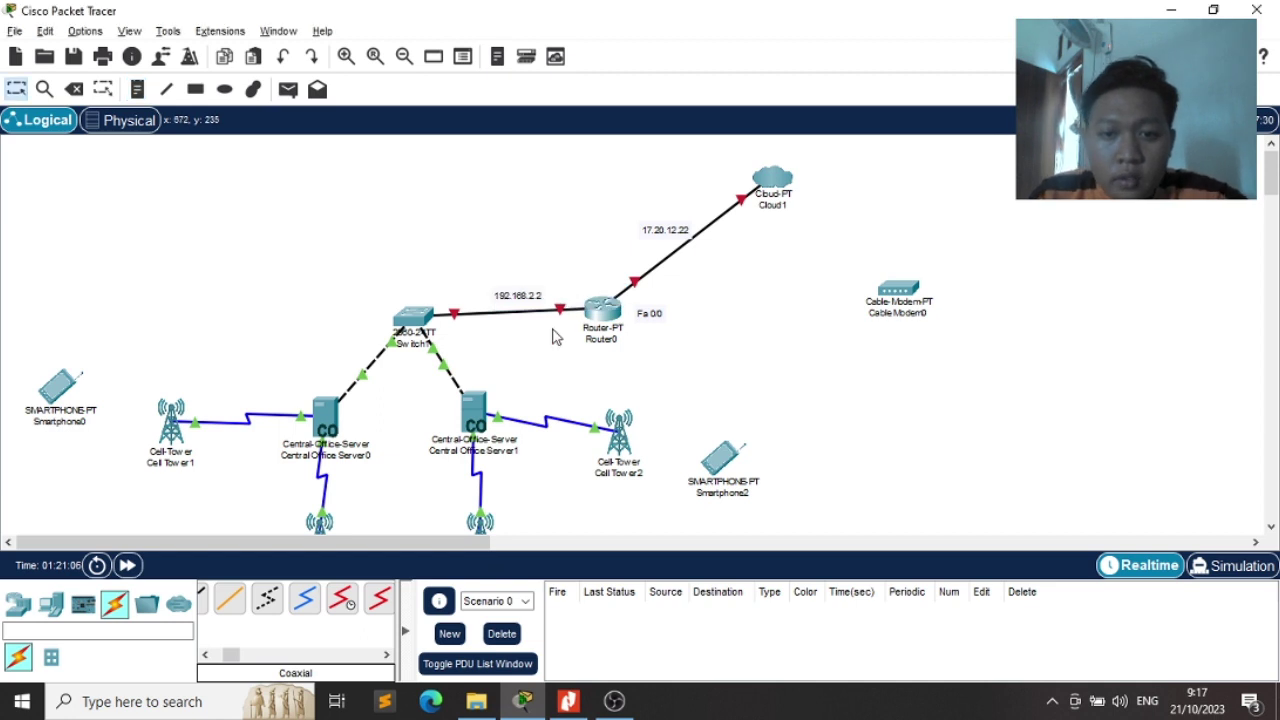
key("n")
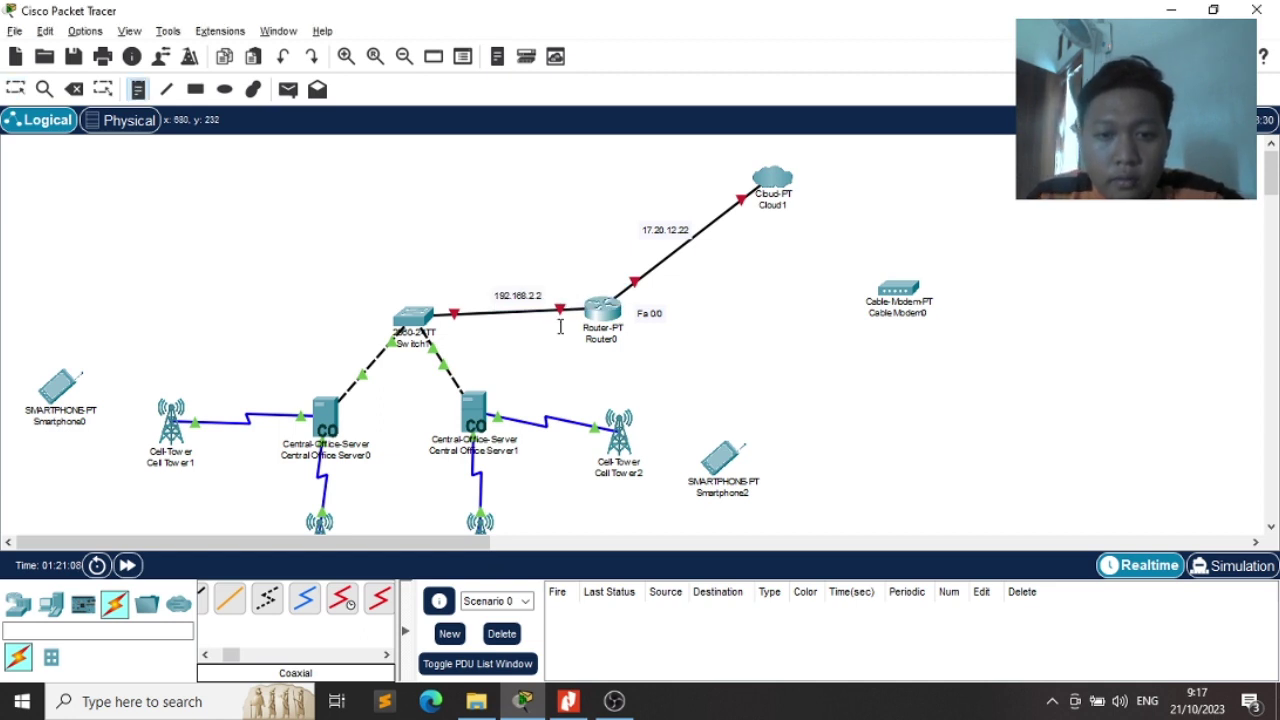
left_click(560, 327)
type("Fa 0/1")
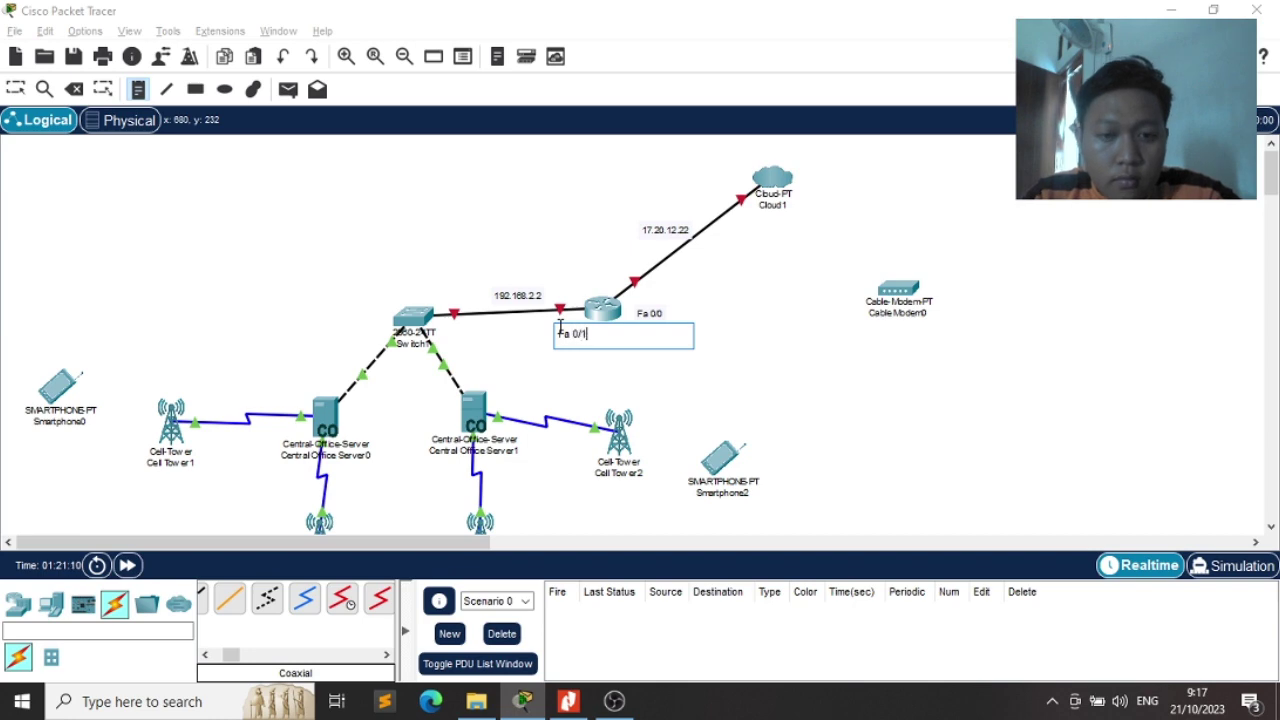
key("Escape")
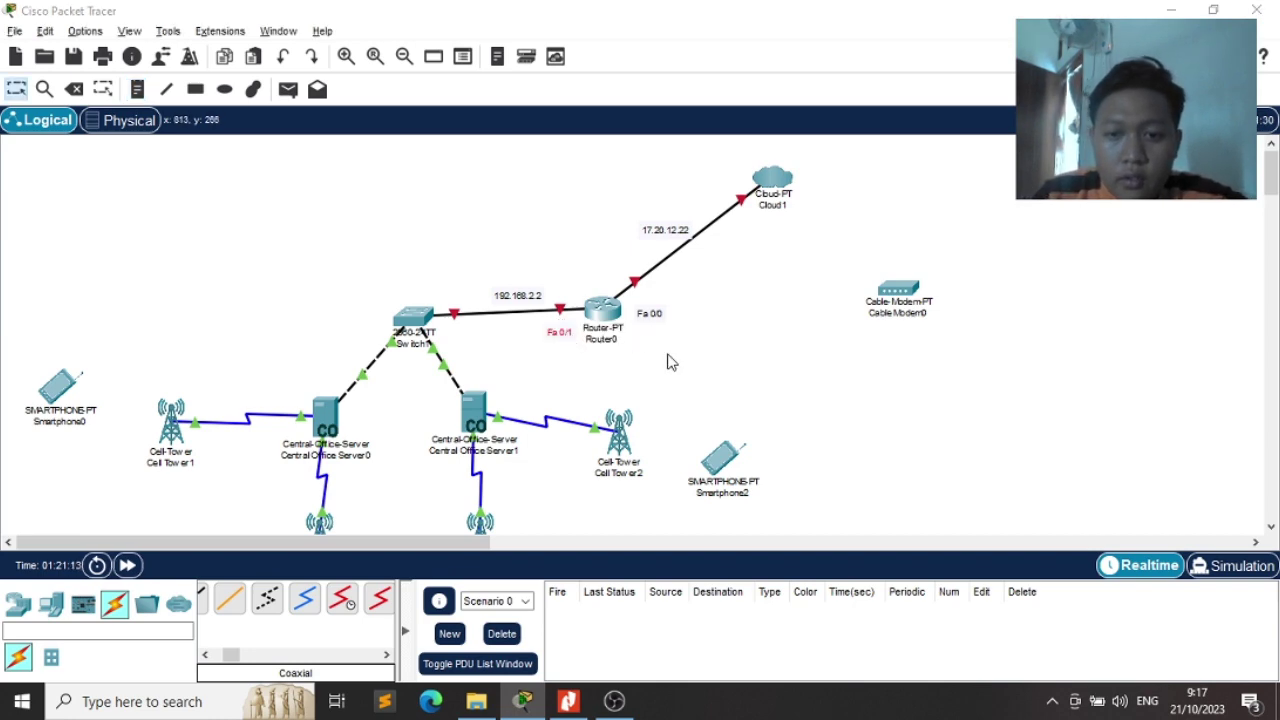
key("alt+Tab")
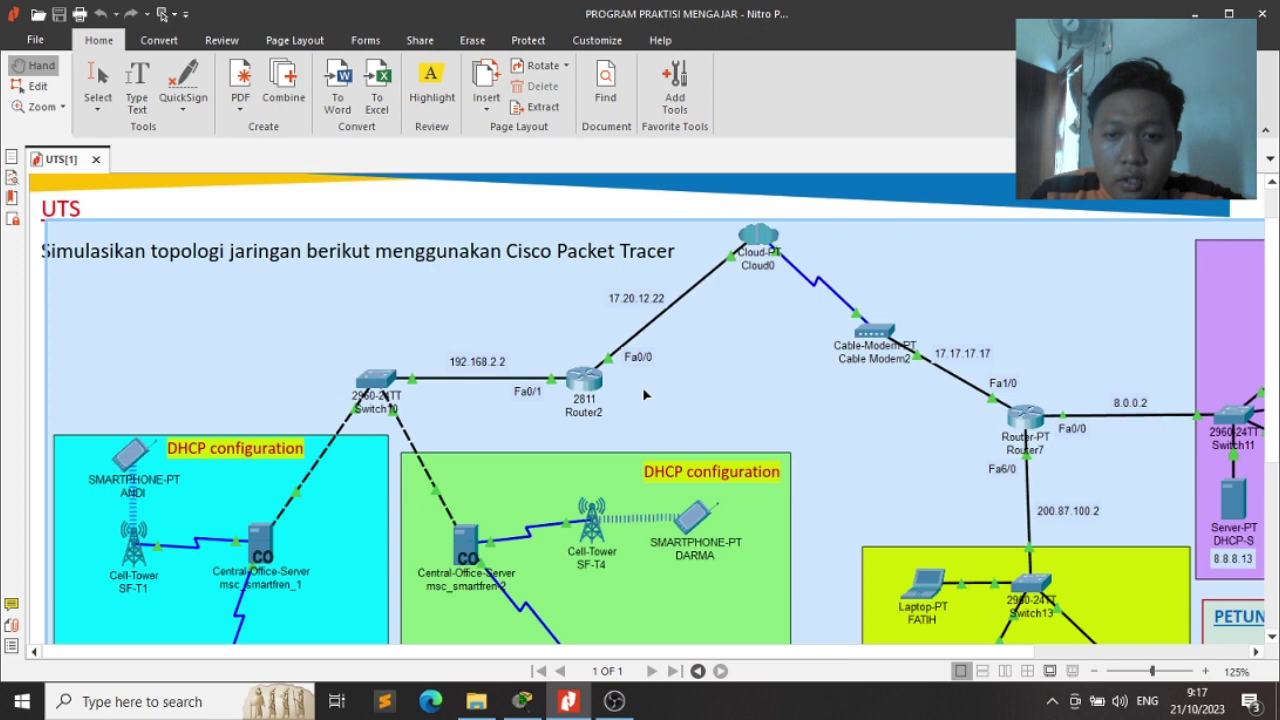
scroll(645, 395, "down", 3)
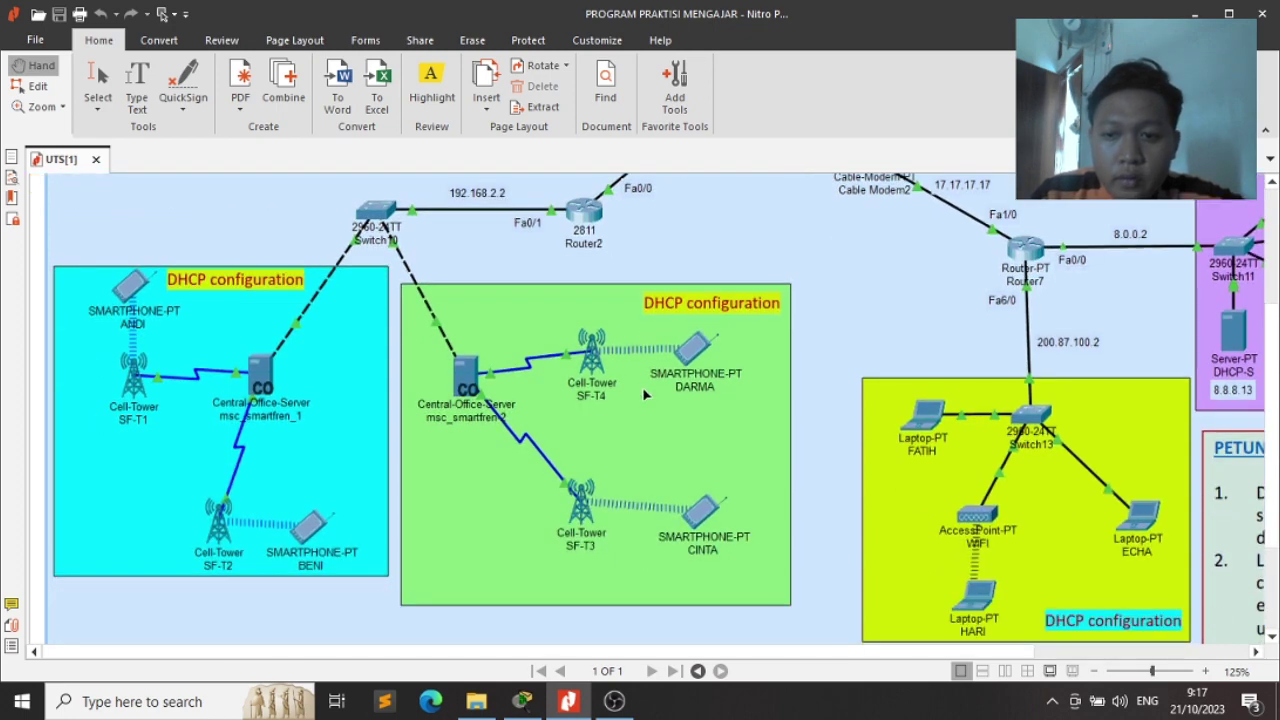
scroll(645, 395, "up", 3)
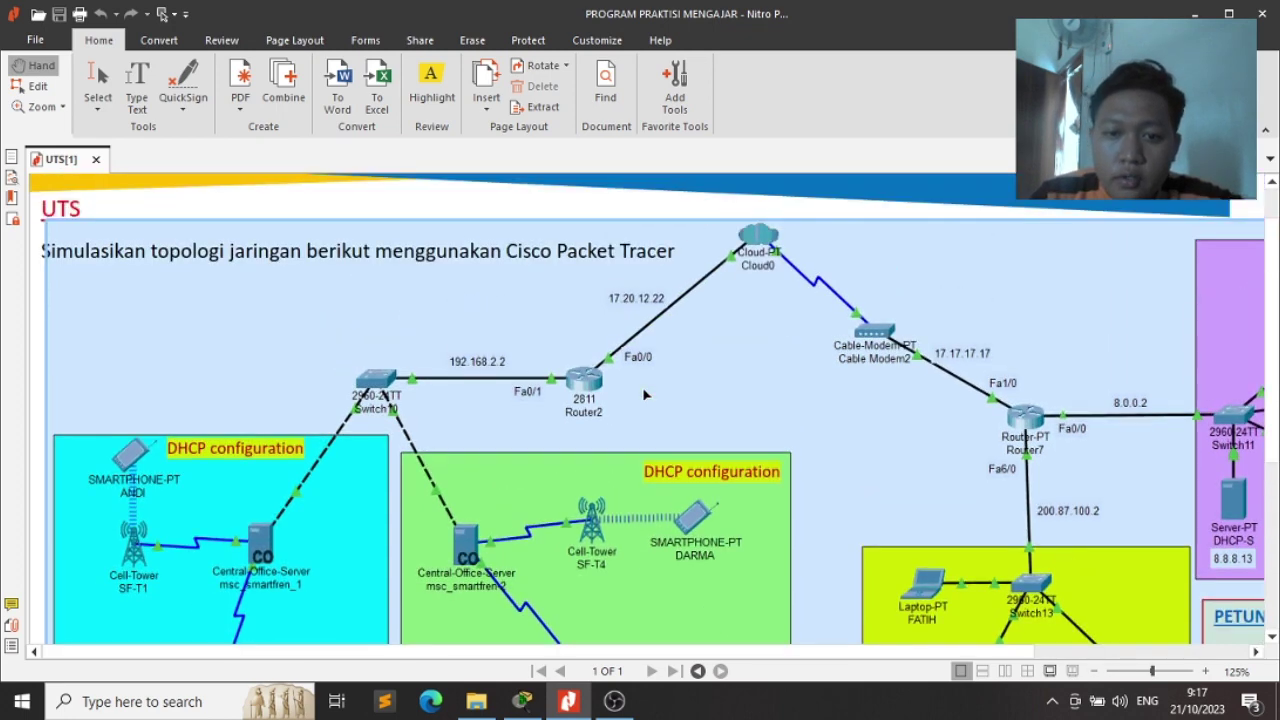
key("alt+Tab")
Give Router0's FastEthernet0/0 IP 17.20.12.22, mask 255.0.0.0, and turn the port on
left_click(606, 312)
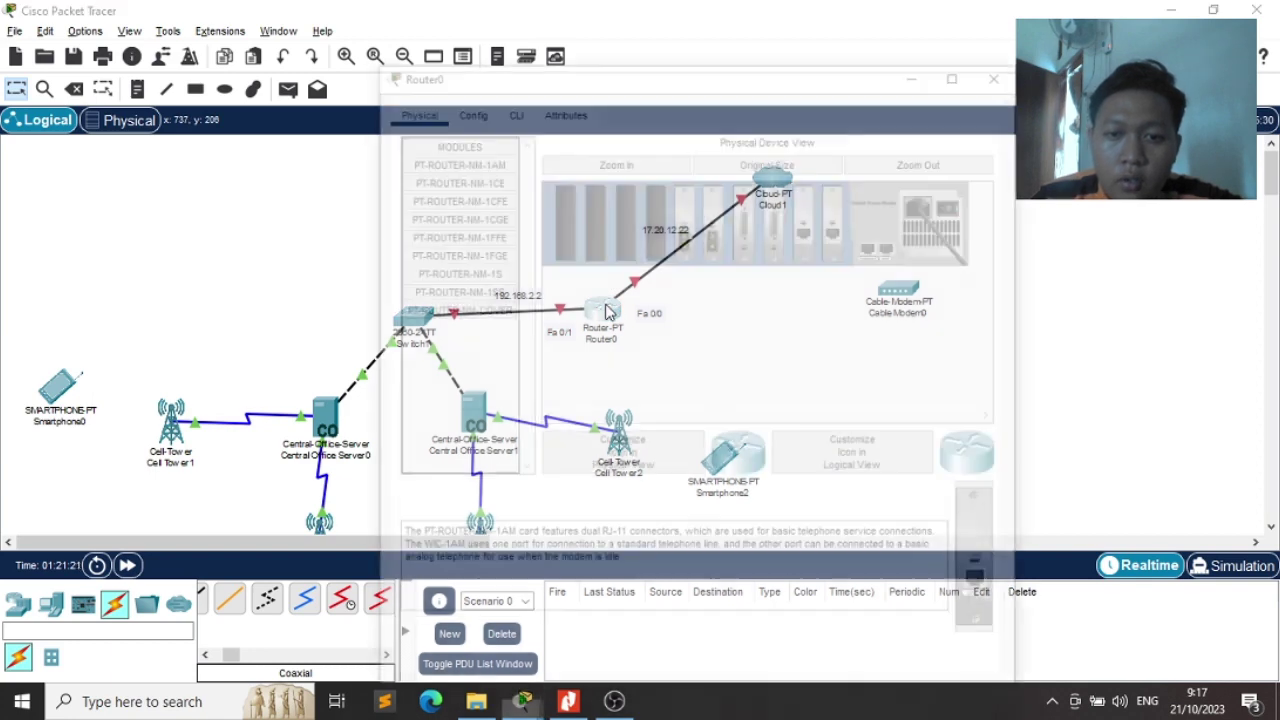
left_click(466, 66)
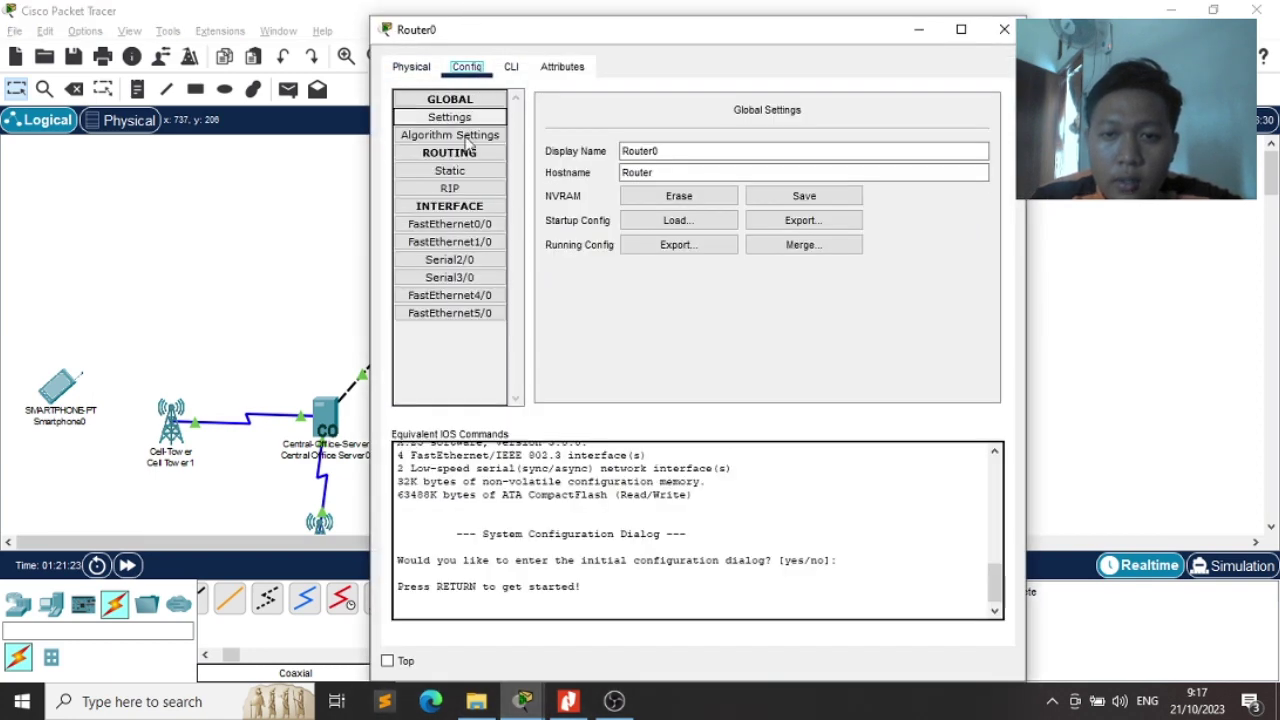
left_click(465, 226)
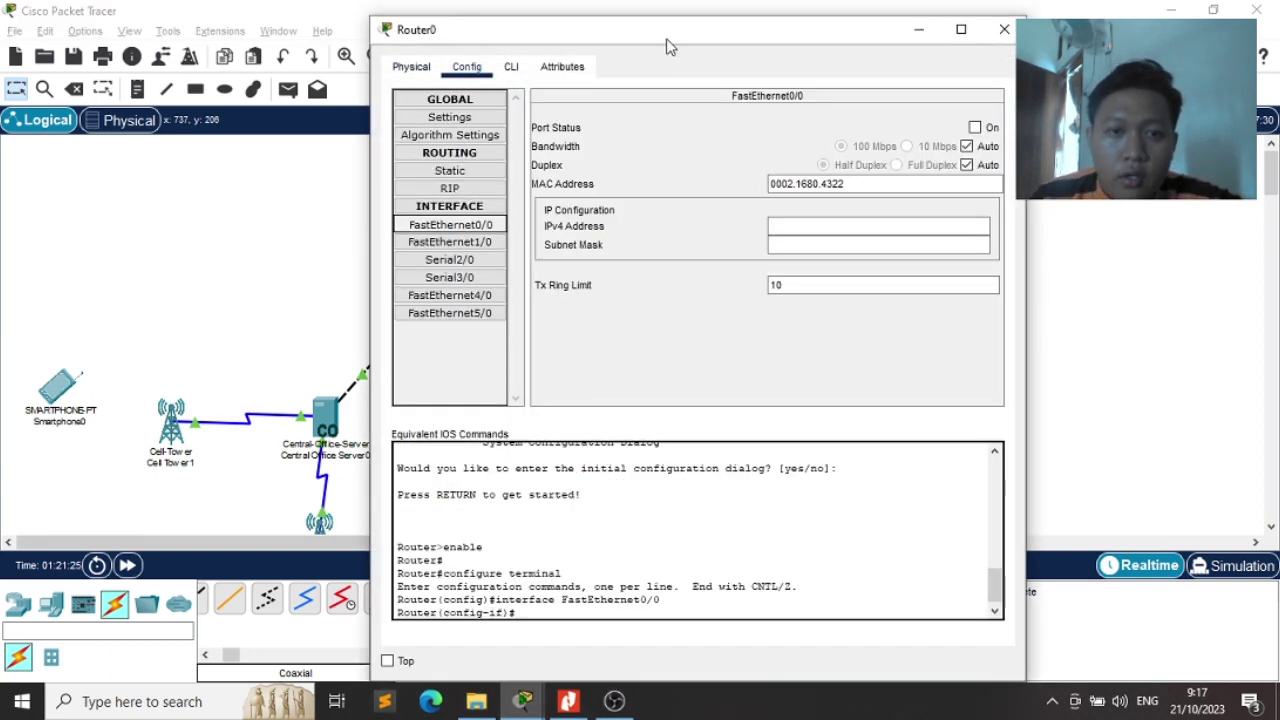
left_click_drag(670, 47, 260, 121)
left_click(372, 308)
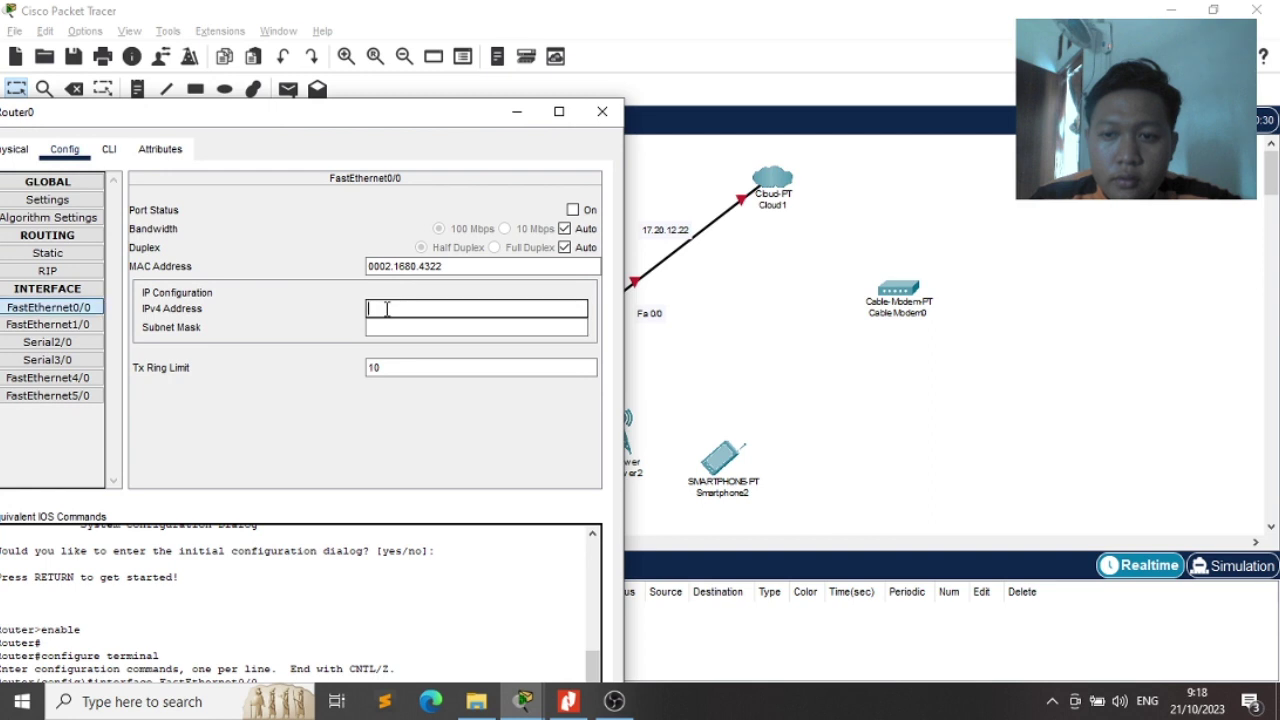
type("17.2")
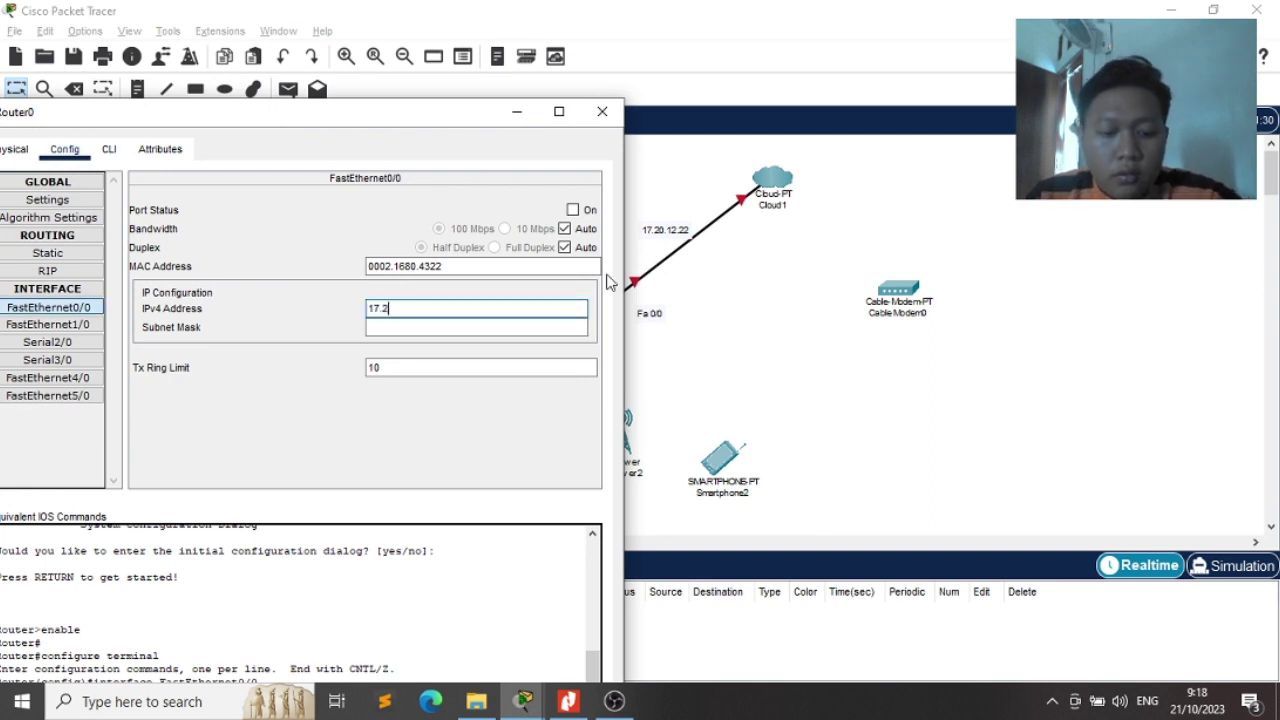
type("0.12.2")
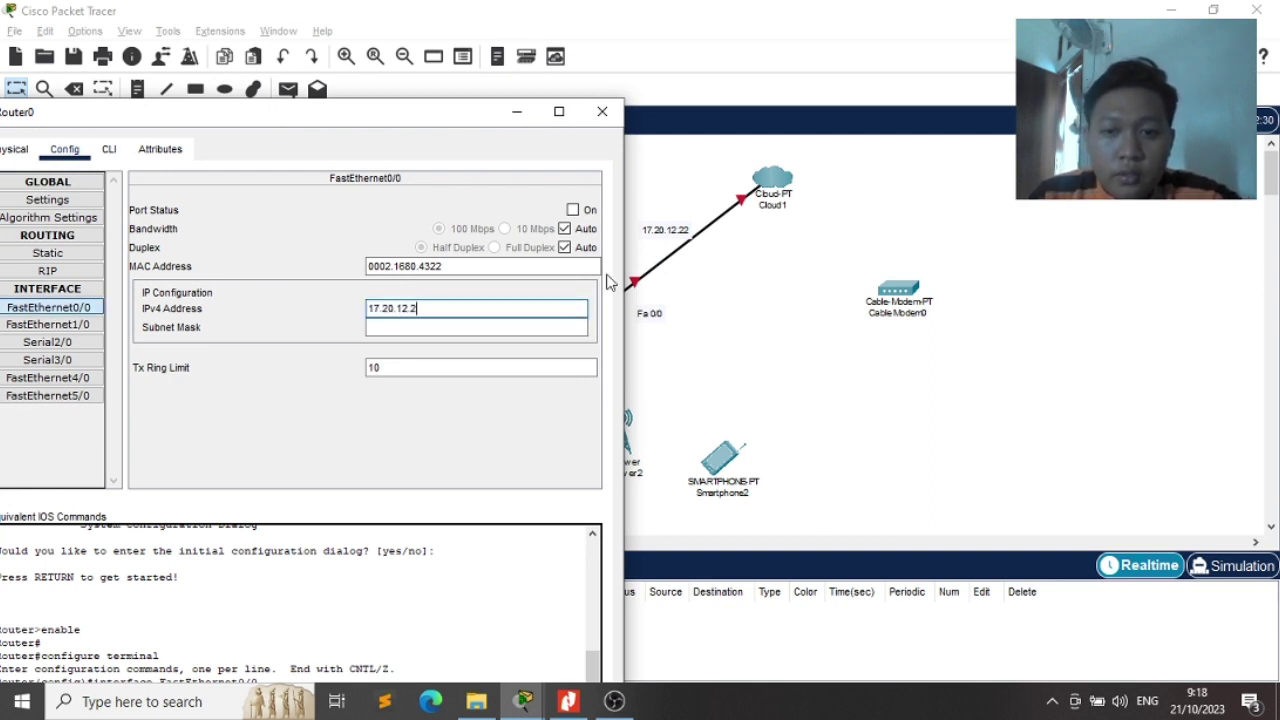
type("2")
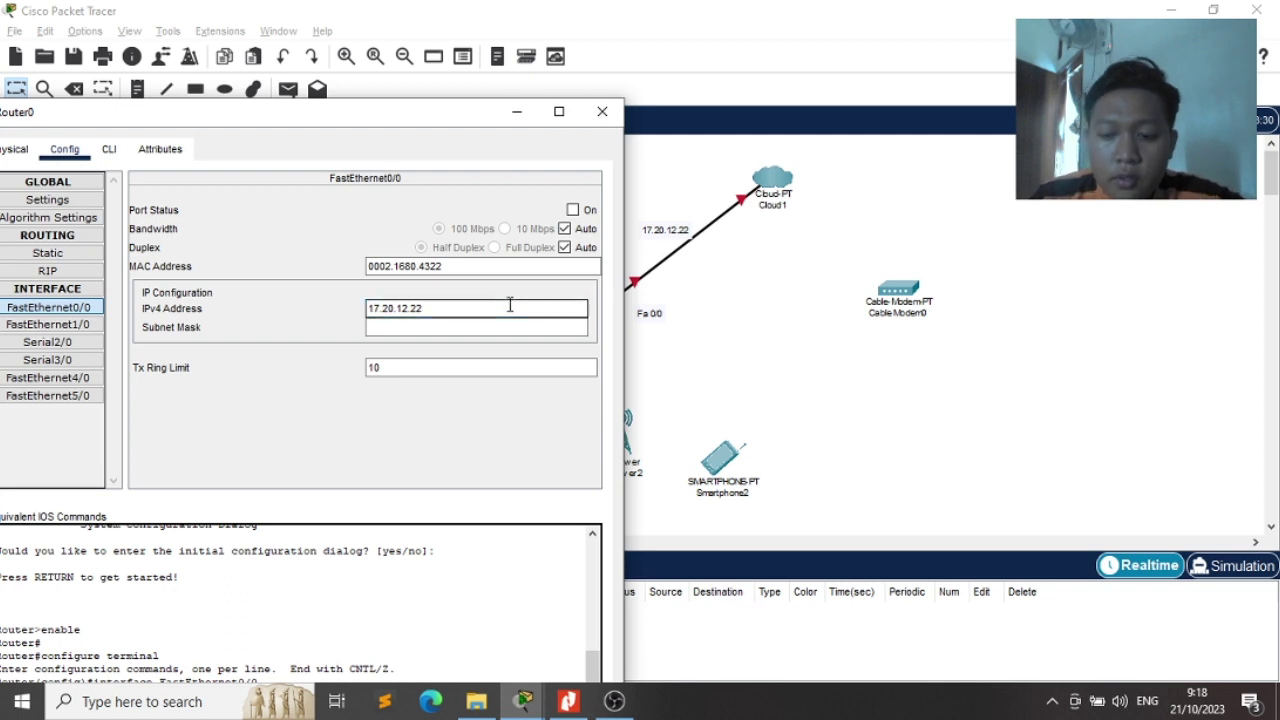
left_click(451, 328)
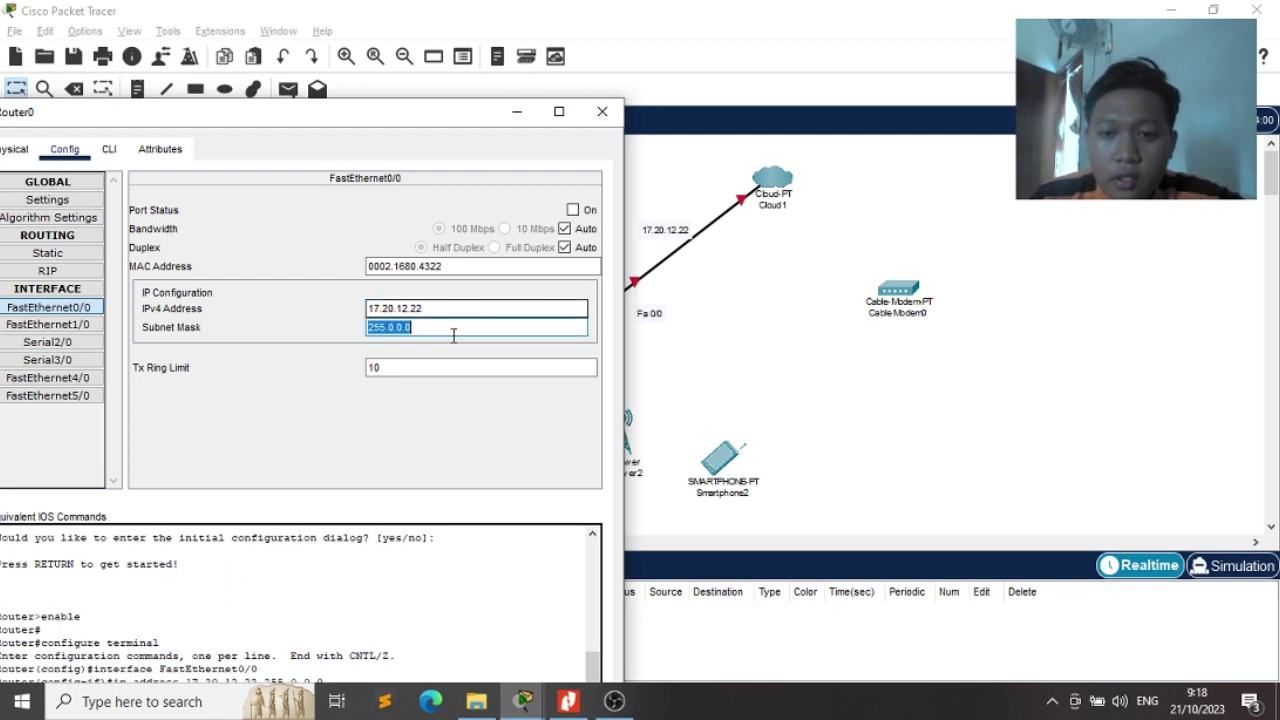
left_click(573, 210)
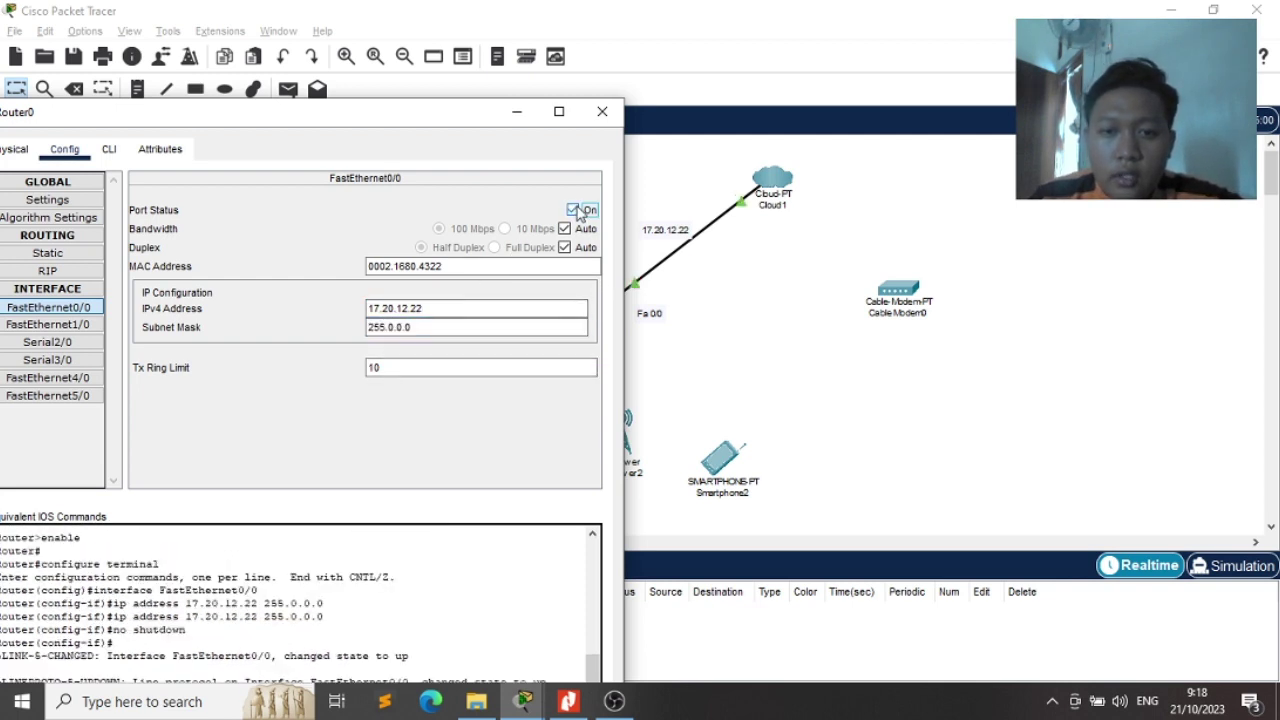
left_click(604, 114)
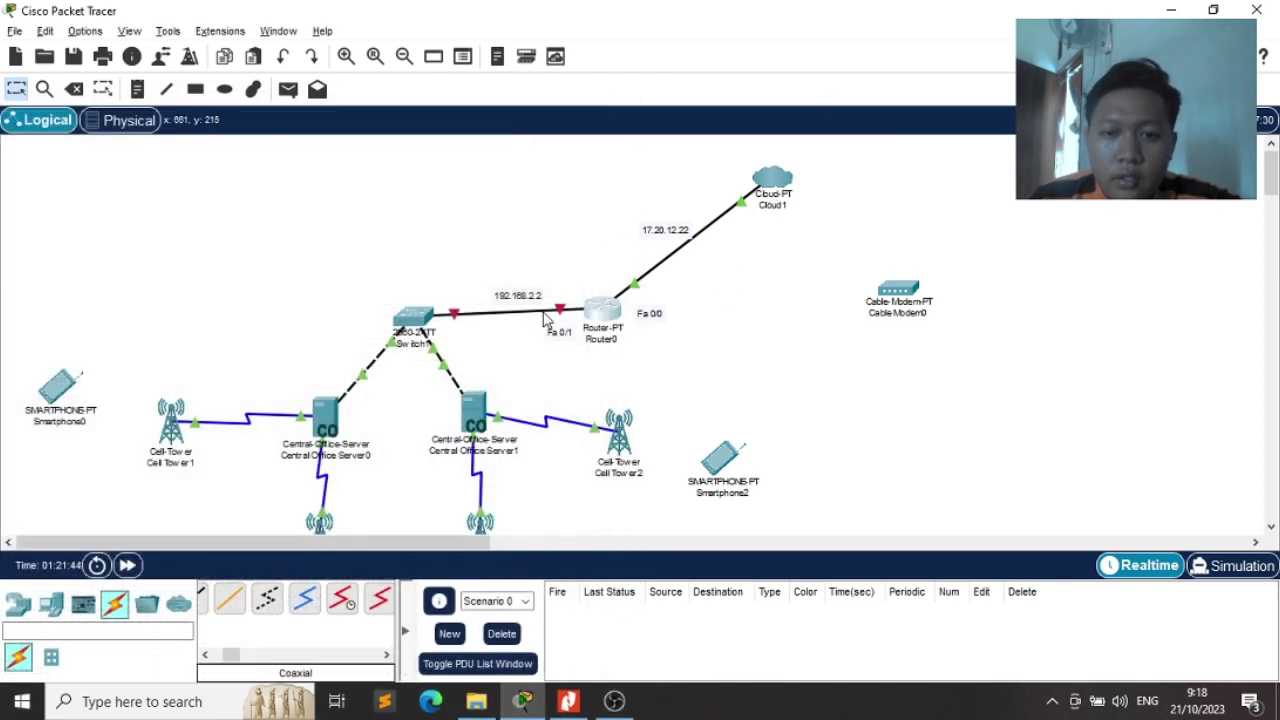
Set Router0's FastEthernet1/0 to 192.168.2.2 with mask 255.255.255.0 and bring the port up
left_click(600, 318)
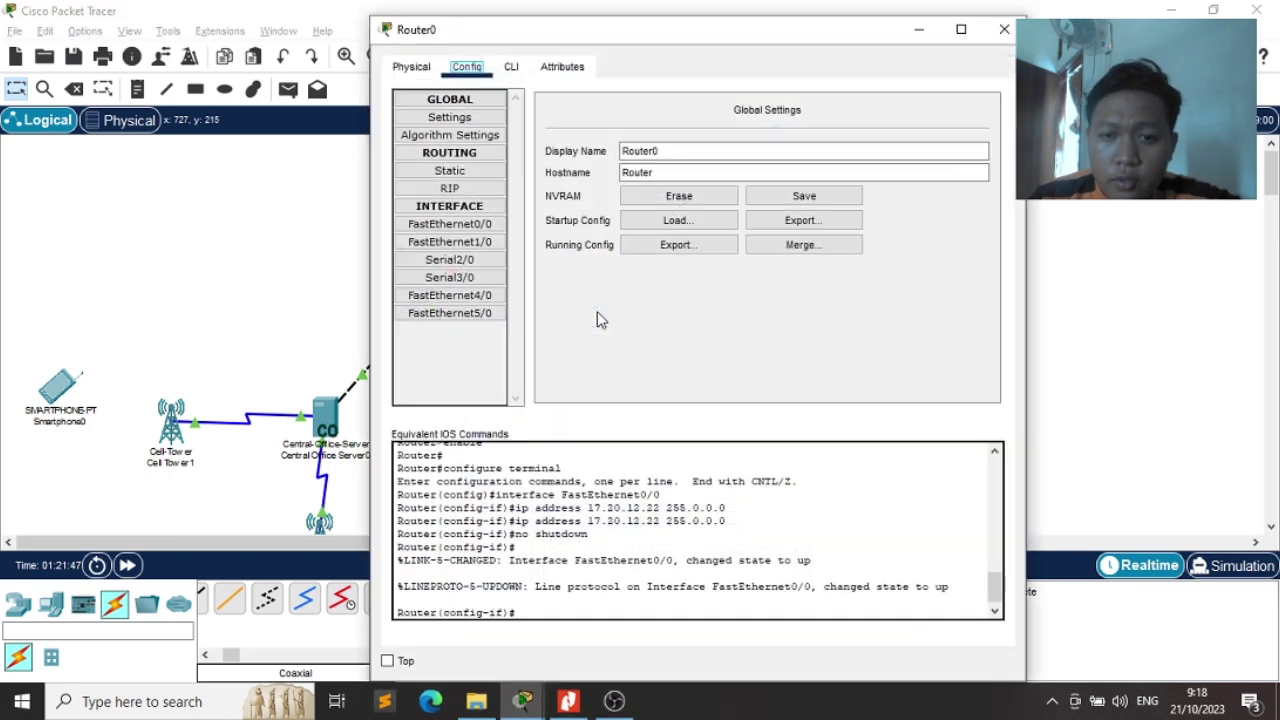
left_click(455, 243)
left_click_drag(651, 43, 963, 87)
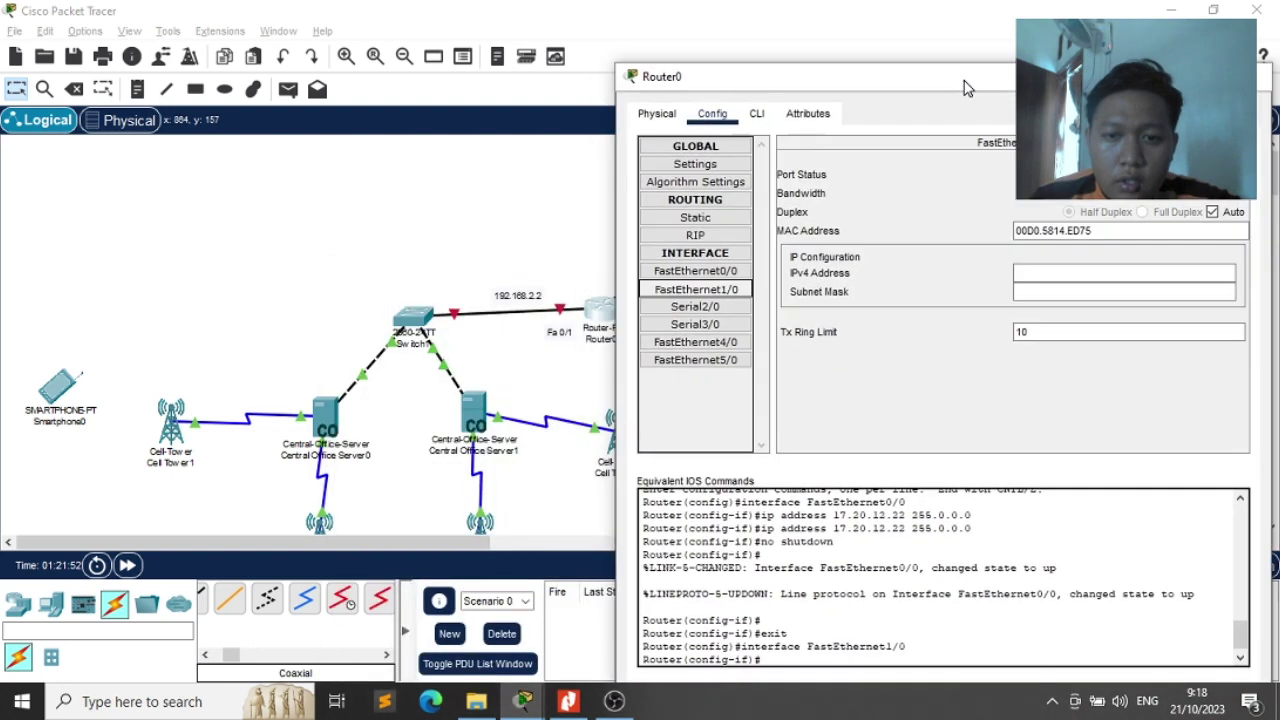
left_click(1048, 272)
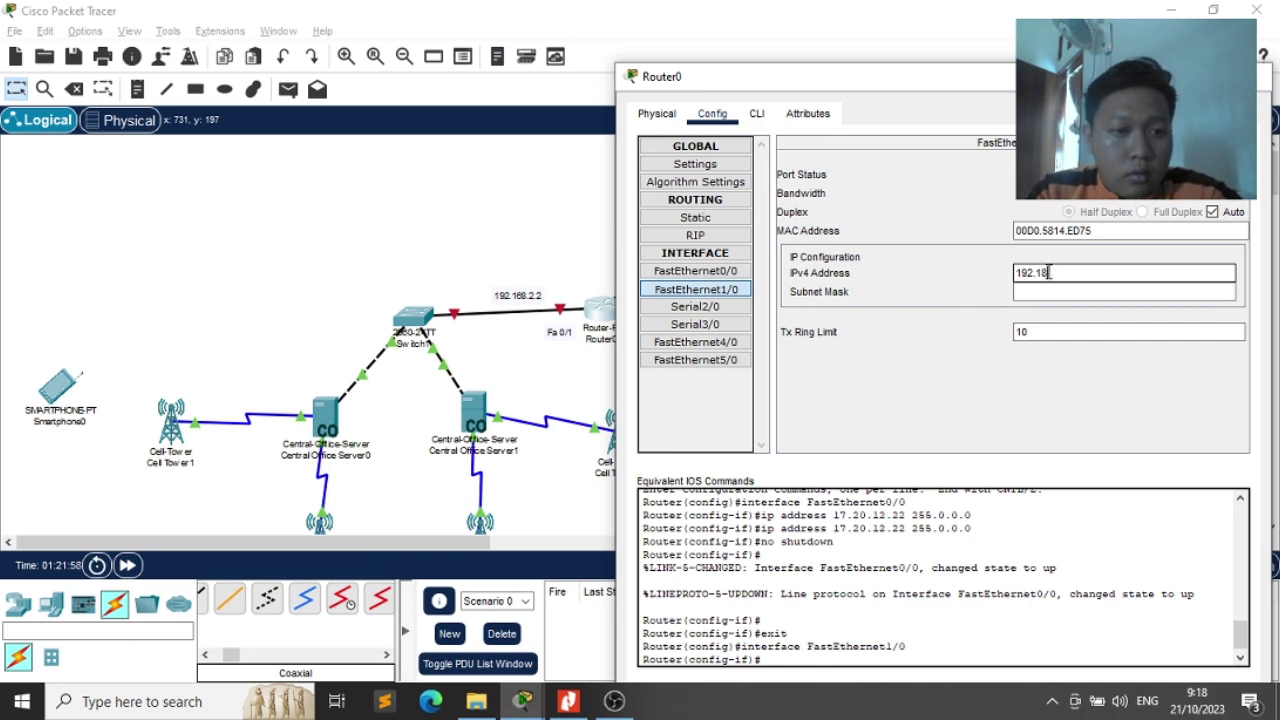
type("192.168.")
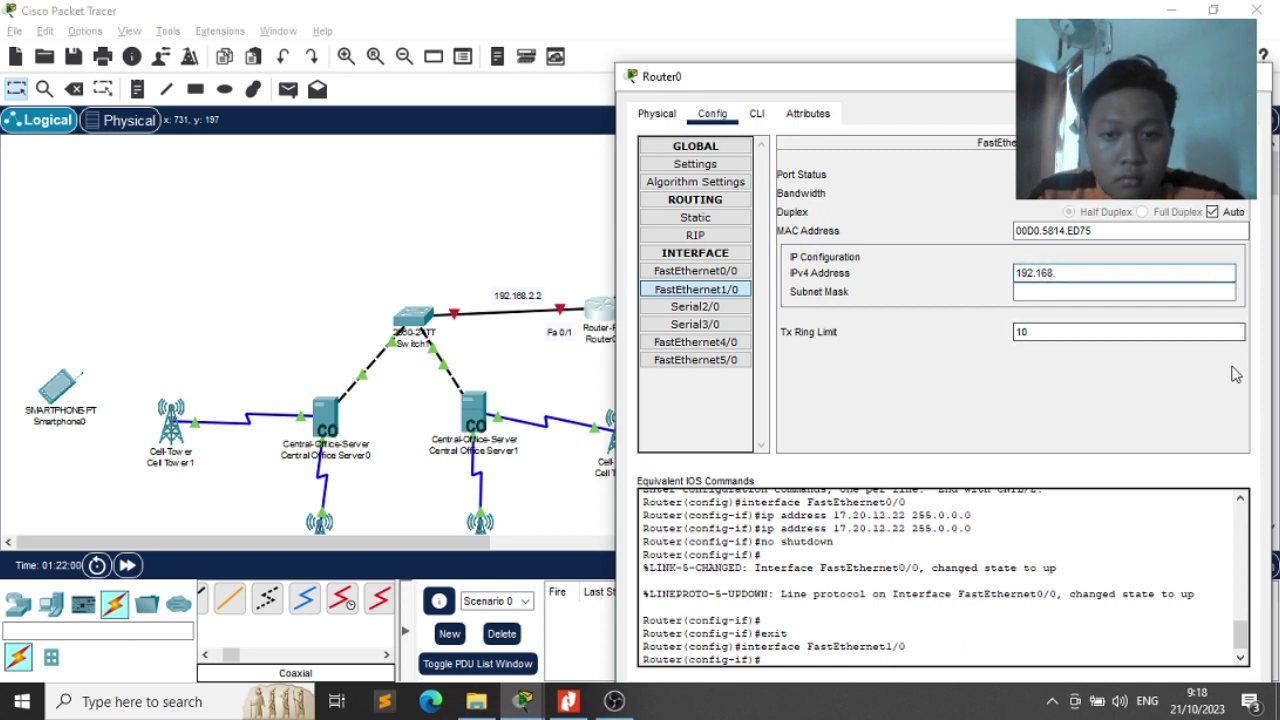
type("2.2")
key("Tab")
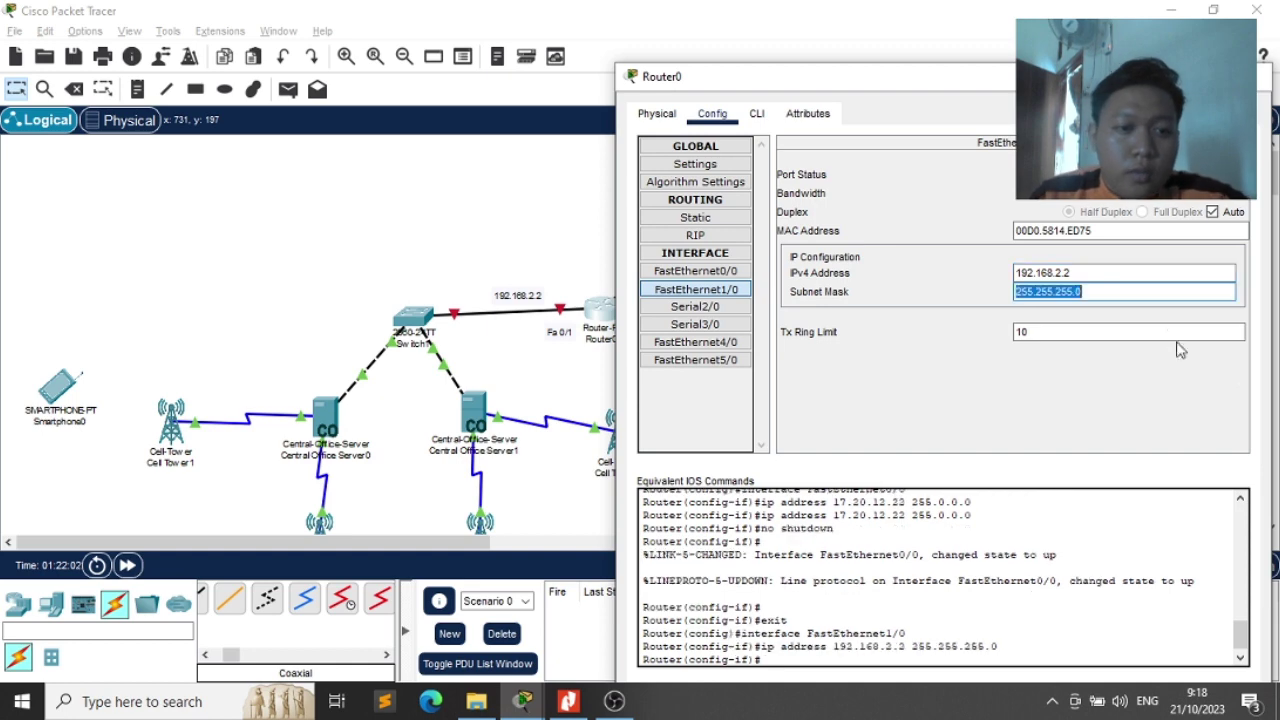
left_click(1223, 175)
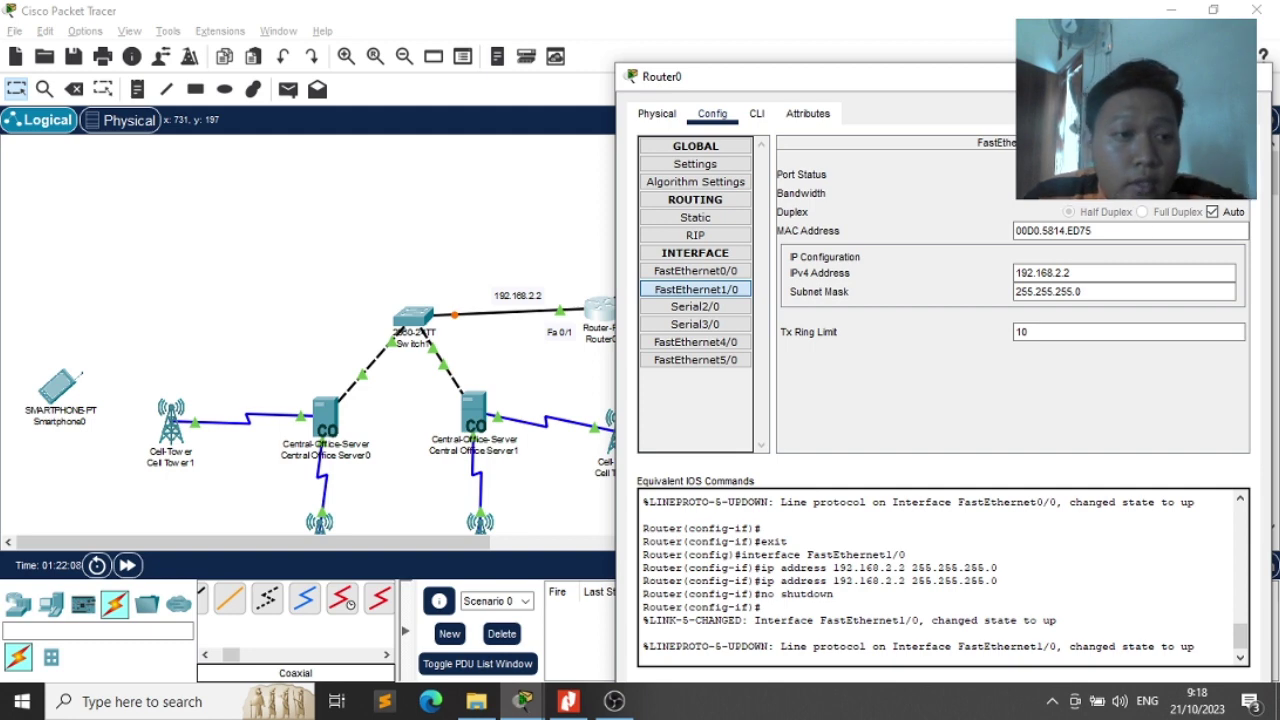
left_click(1263, 76)
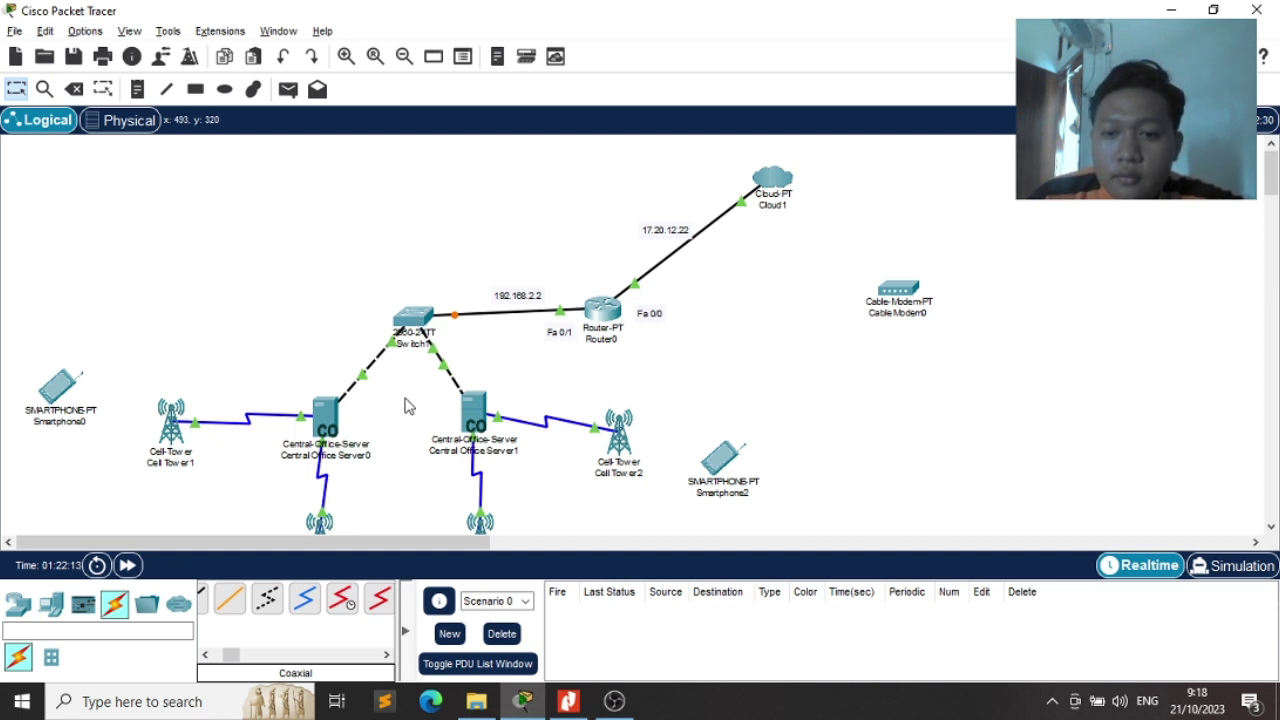
Change Central Office Server0's provider name from ptcellular to Telkomsel1
scroll(405, 405, "down", 3)
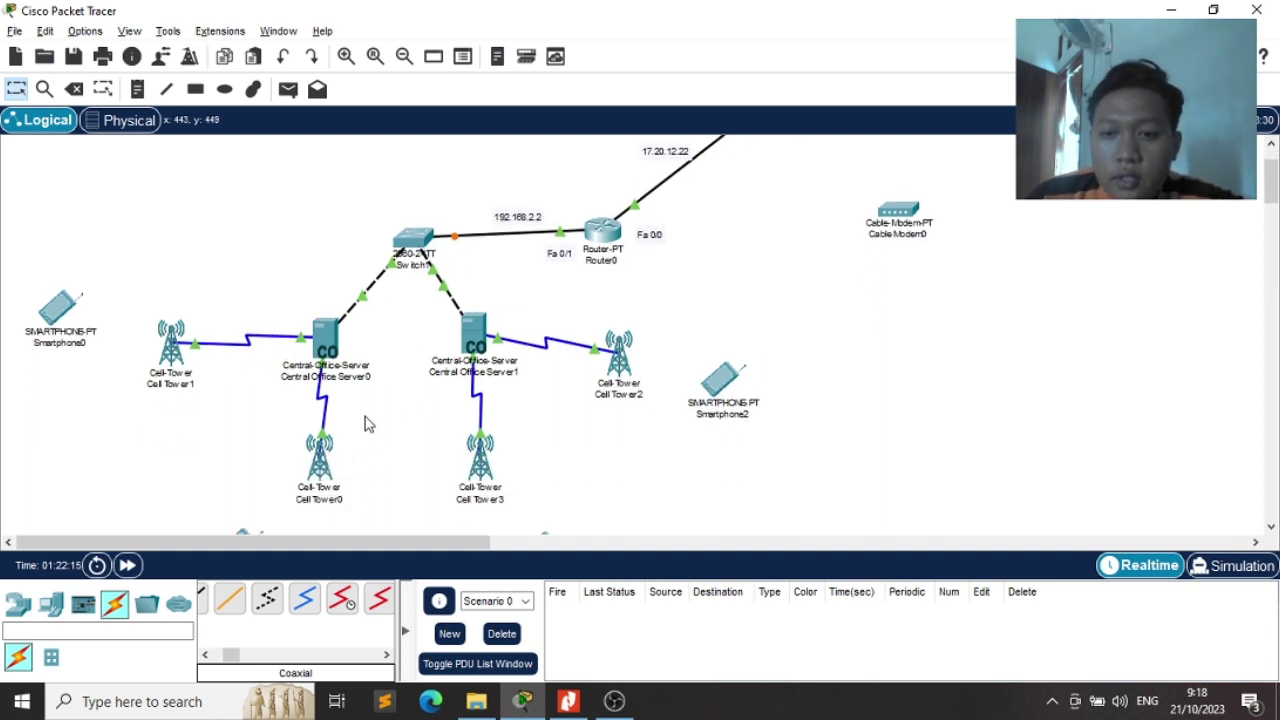
left_click(333, 355)
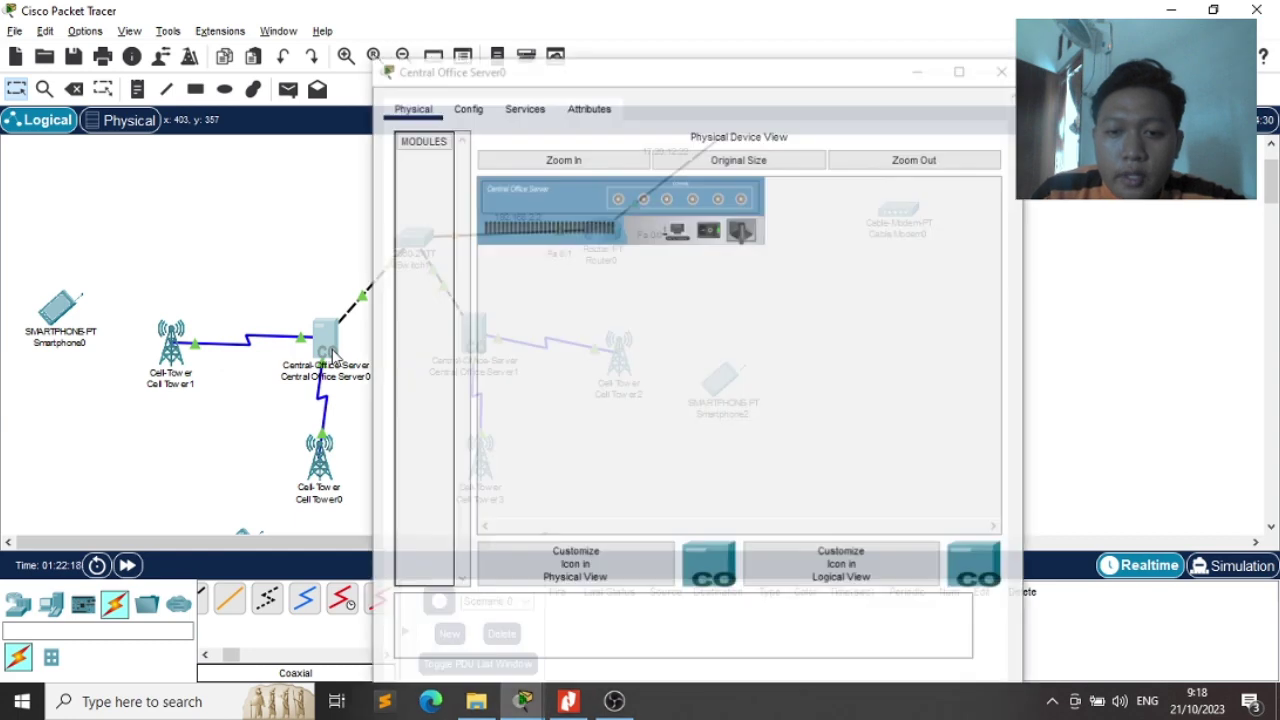
left_click(467, 68)
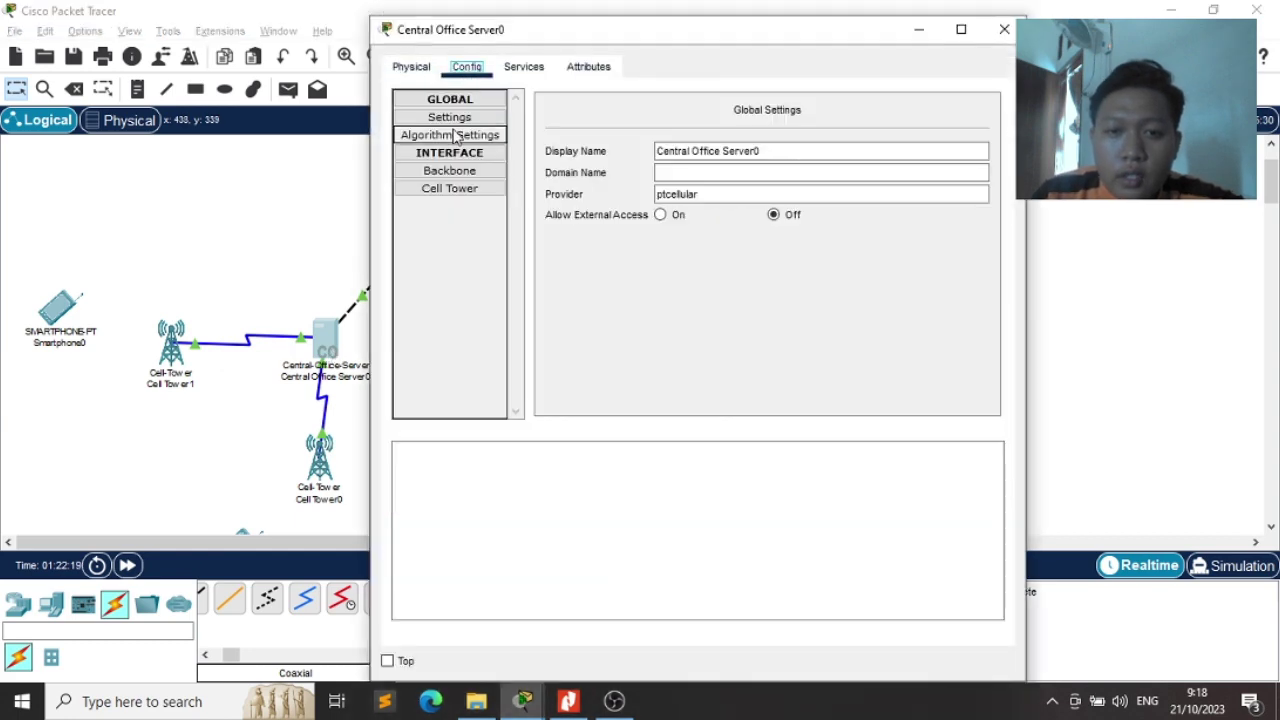
left_click(487, 118)
left_click(822, 154)
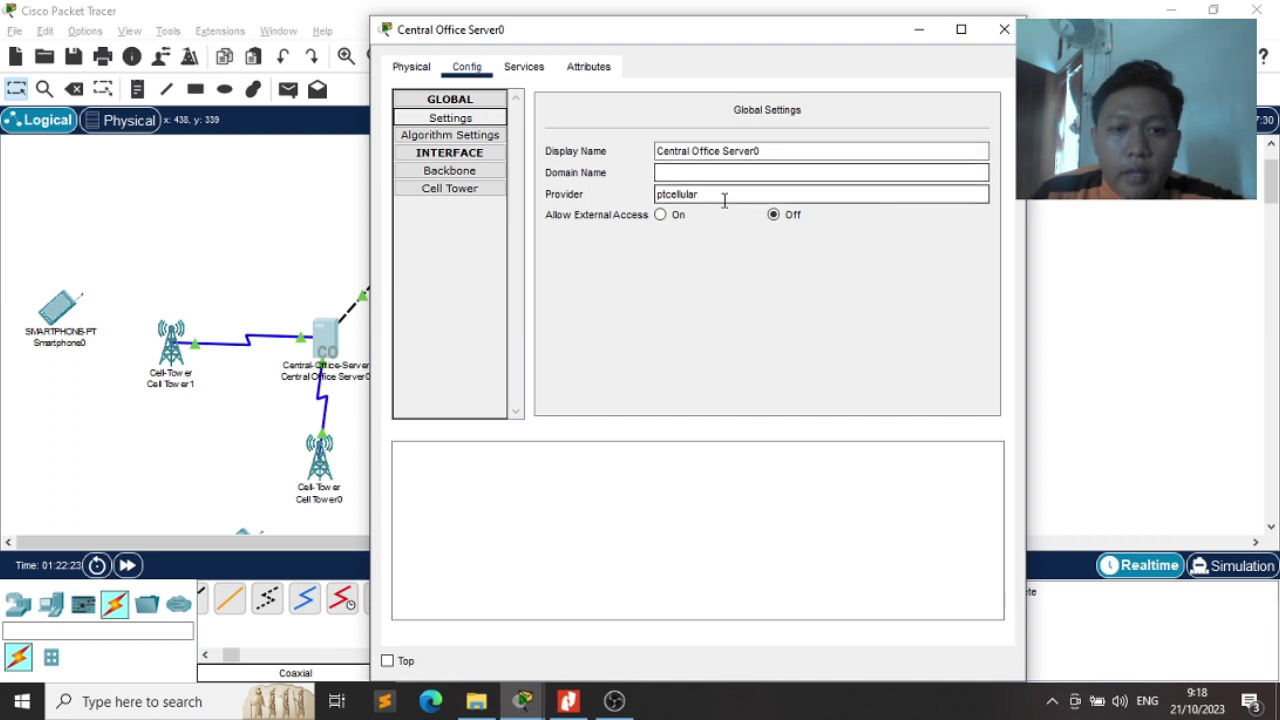
left_click(690, 194)
key("BackSpace")
key("BackSpace")
key("BackSpace")
key("BackSpace")
key("BackSpace")
key("BackSpace")
key("BackSpace")
key("BackSpace")
key("BackSpace")
key("BackSpace")
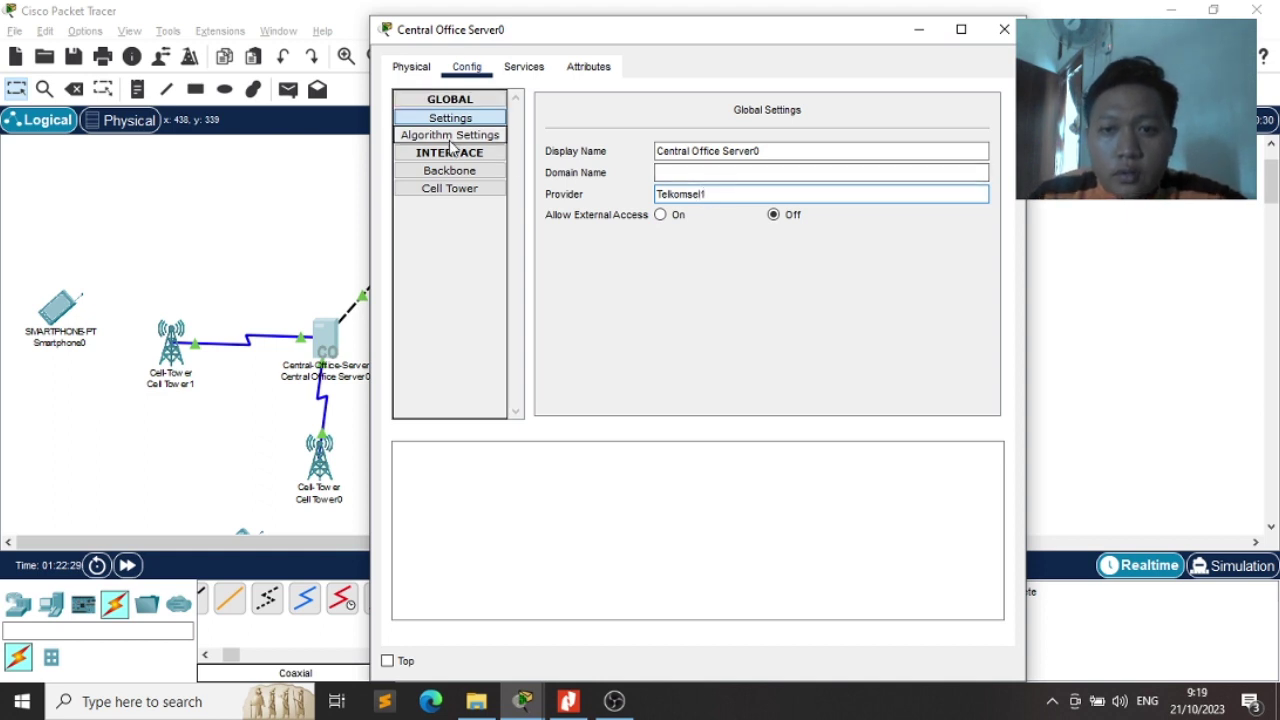
Review the server's Backbone (DHCP) and Cell Tower interface settings, then close its window
left_click(465, 172)
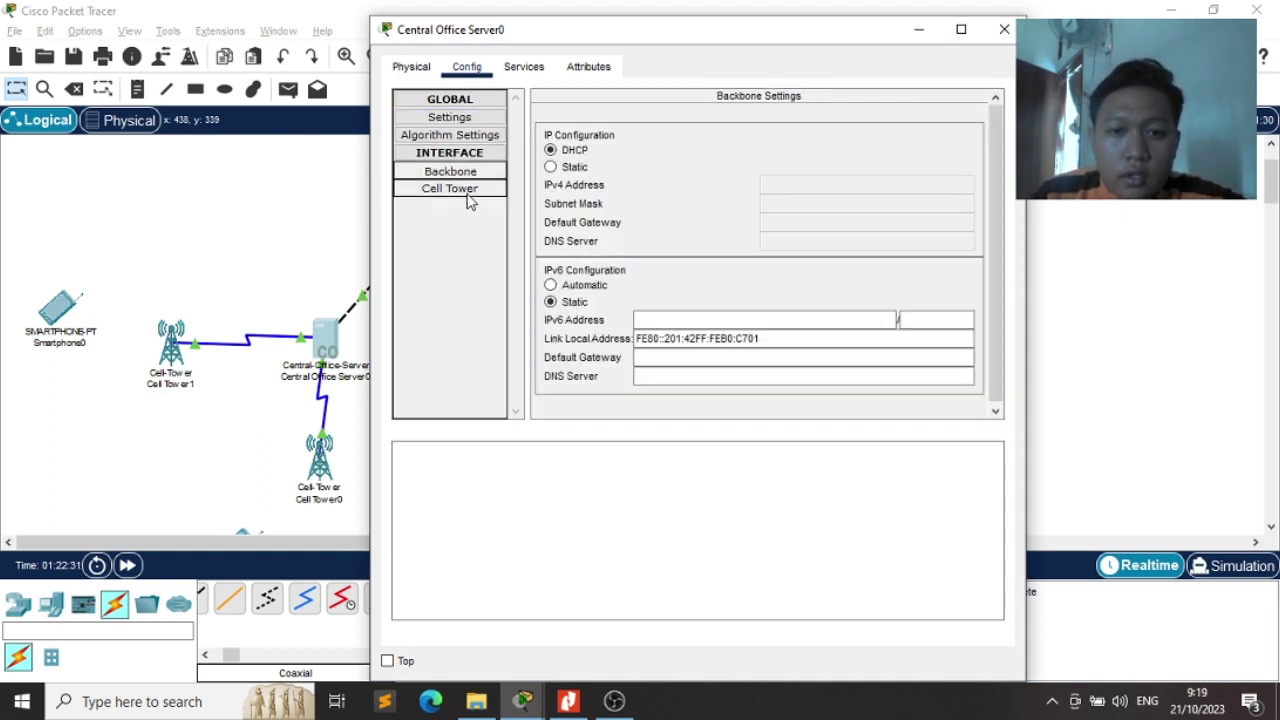
left_click(469, 199)
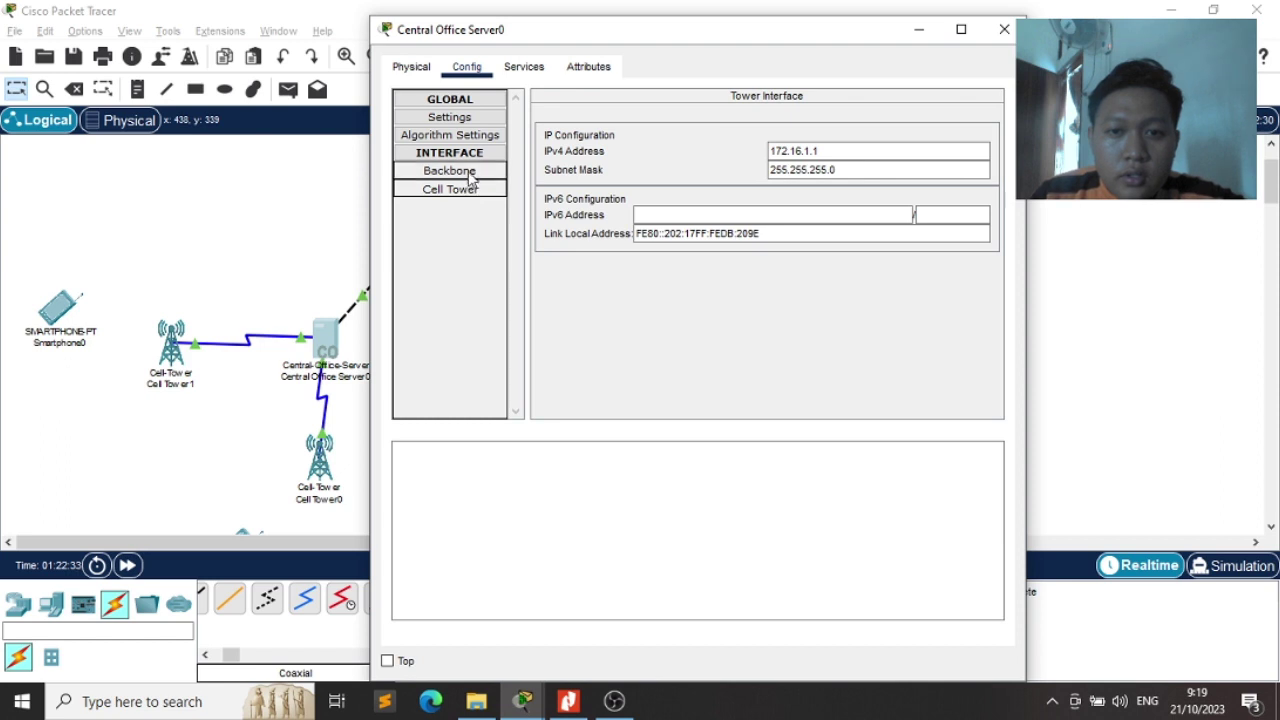
left_click(470, 172)
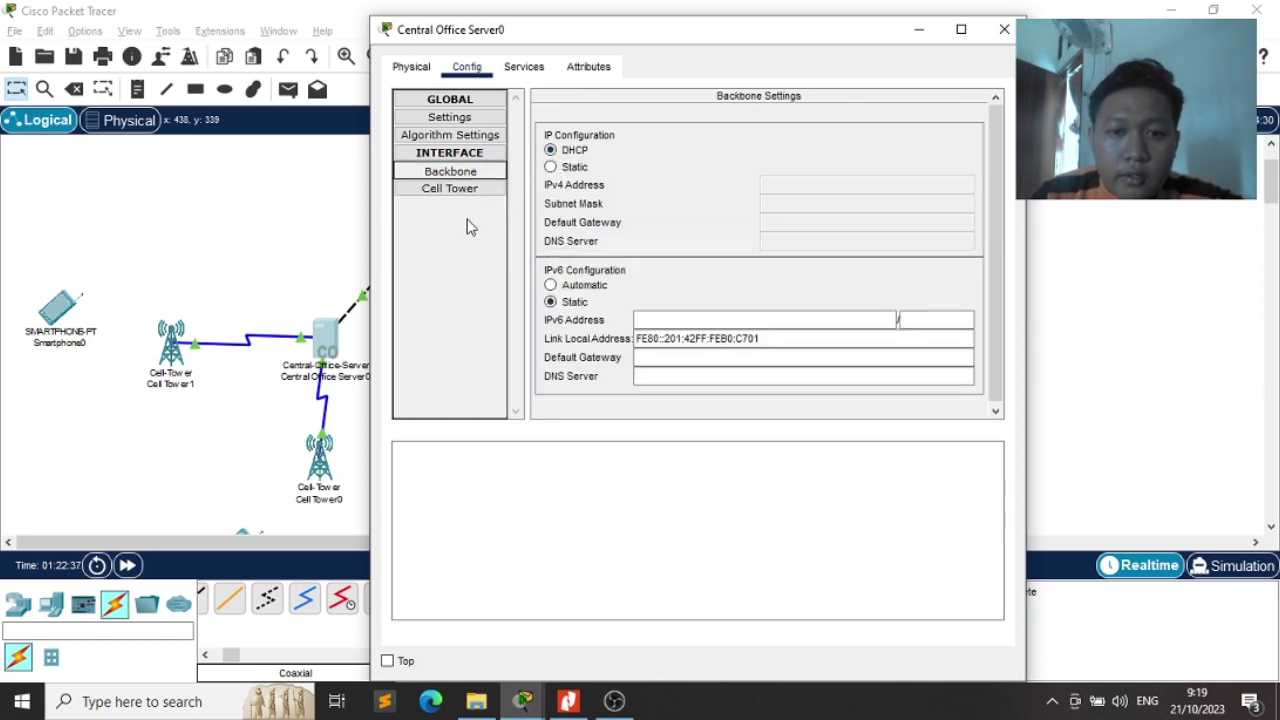
left_click(449, 118)
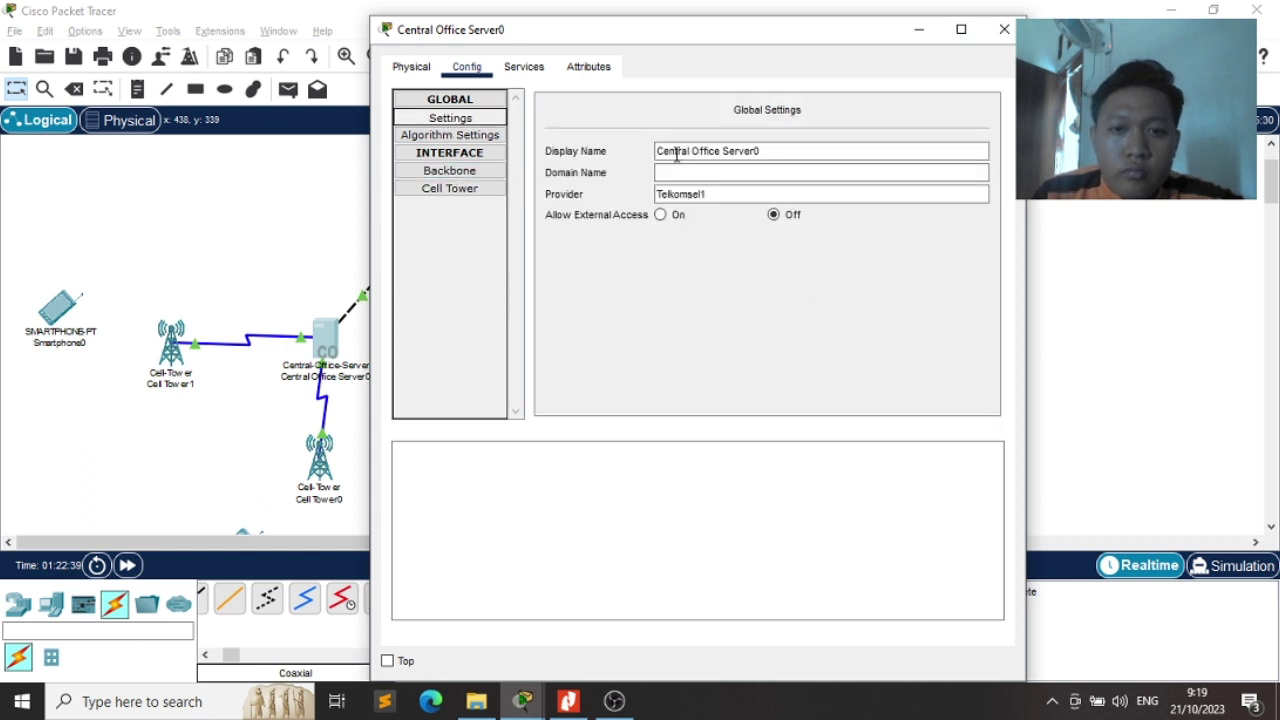
left_click(677, 151)
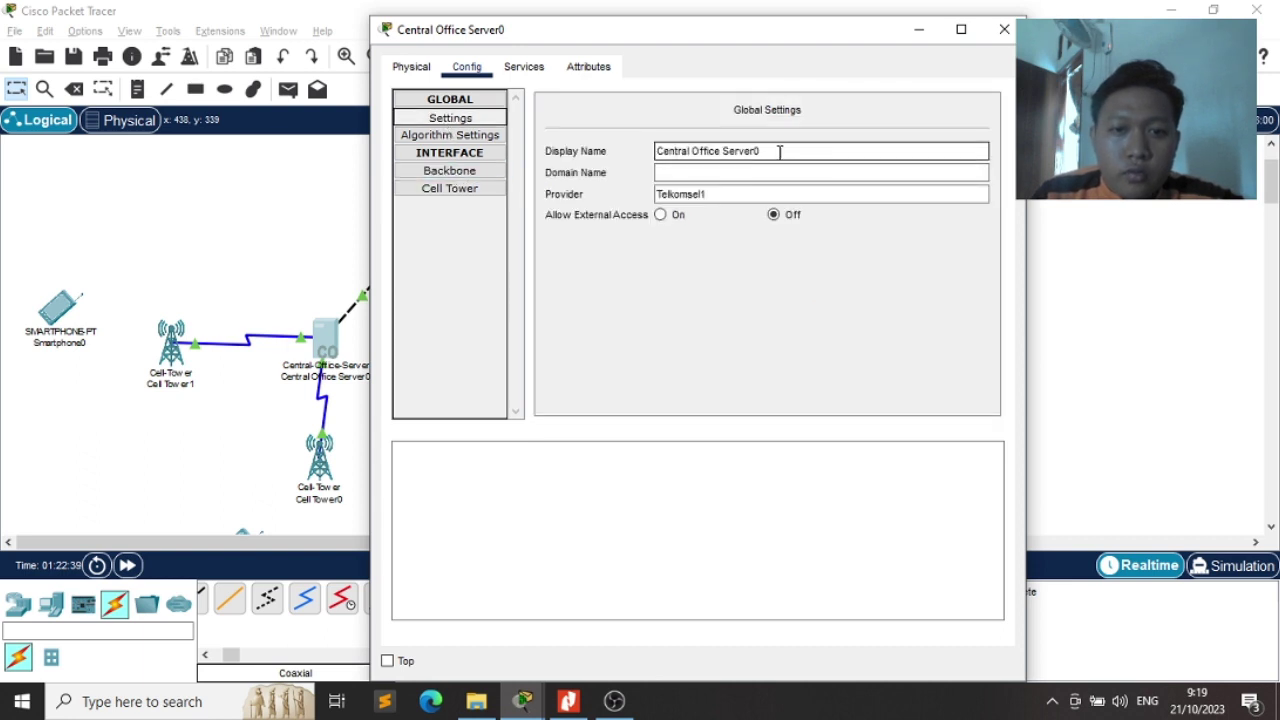
left_click(1001, 29)
scroll(350, 400, "up", 2)
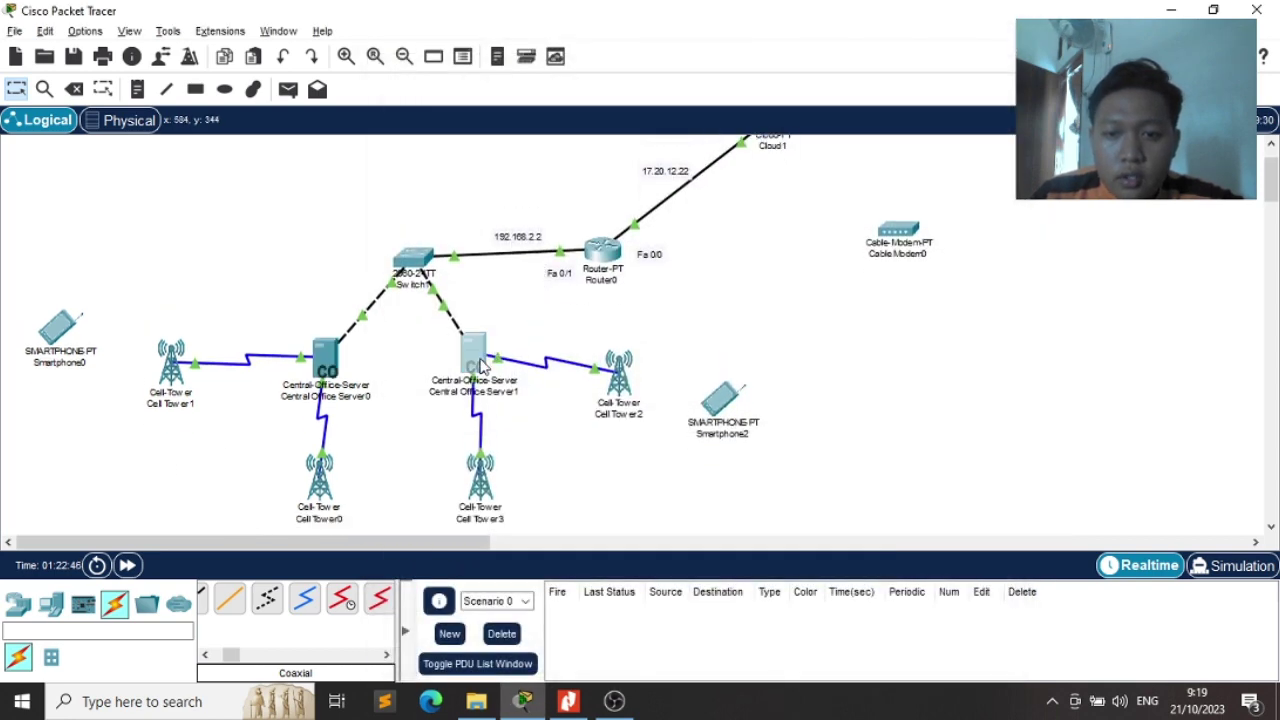
Replace Central Office Server1's provider ptcellular with Telkomsel2 and close its window
left_click(476, 358)
left_click(467, 68)
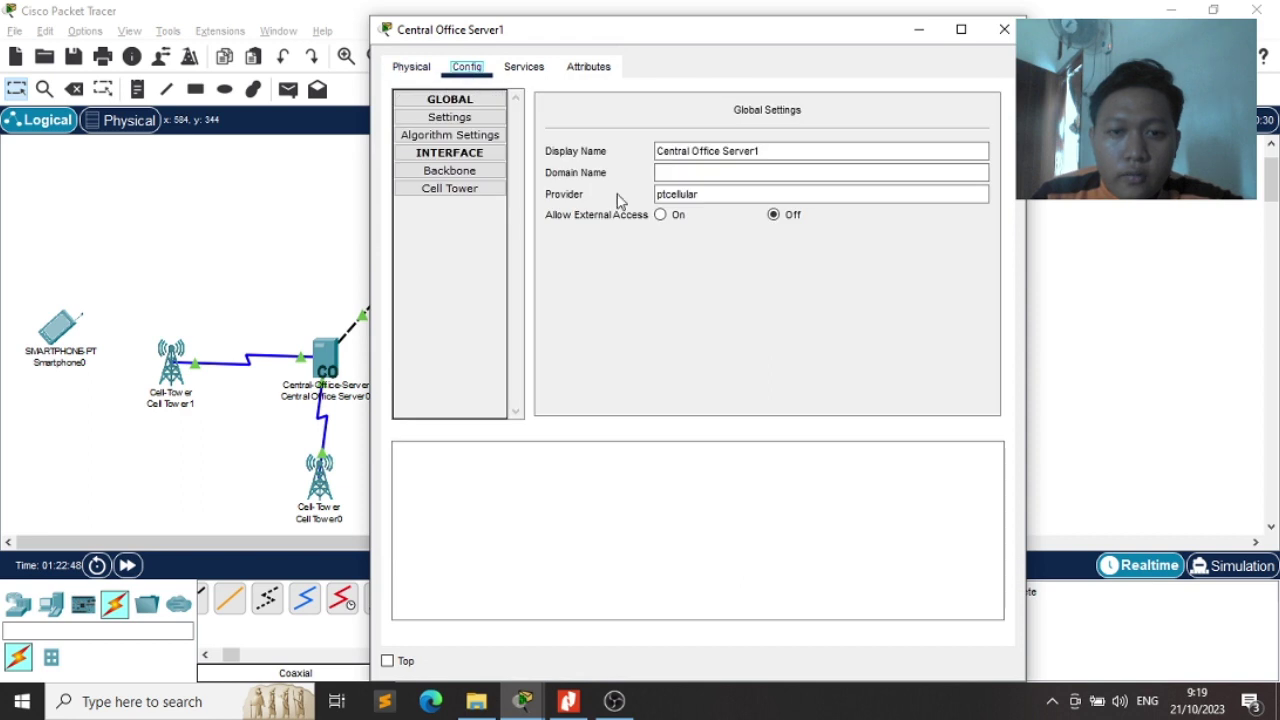
left_click_drag(711, 189, 628, 194)
type("Tel")
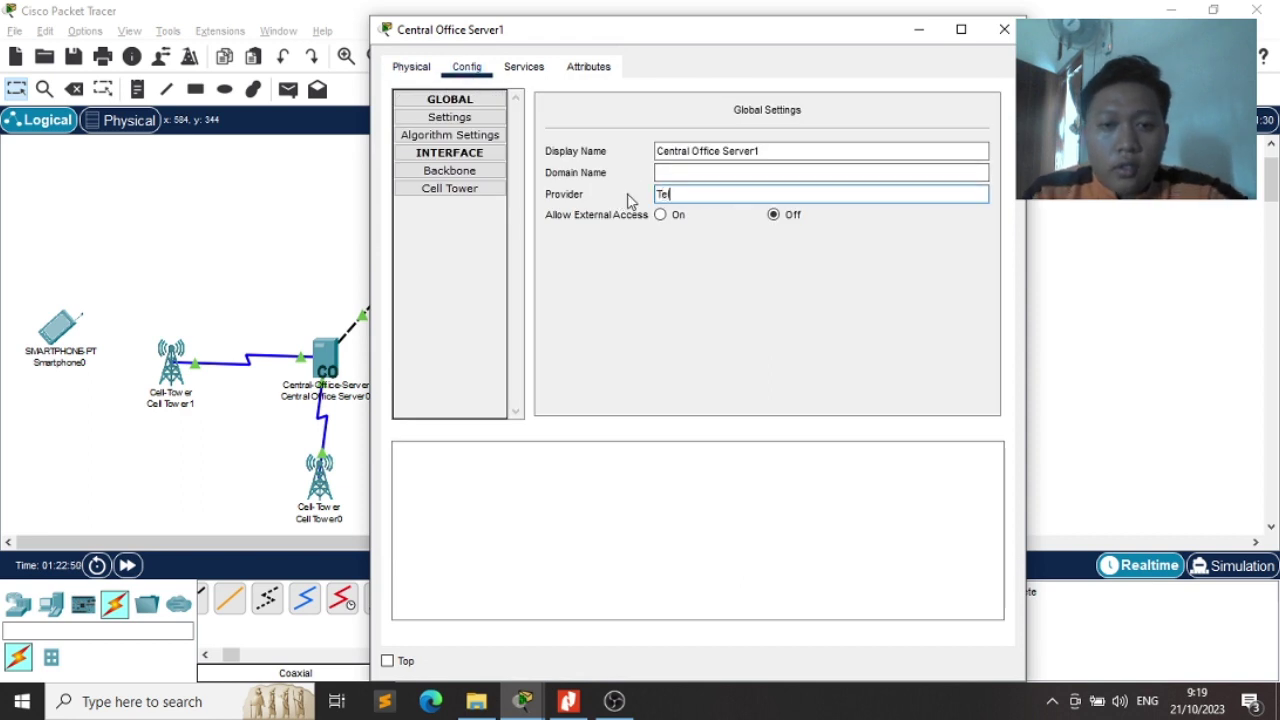
type("komsel2")
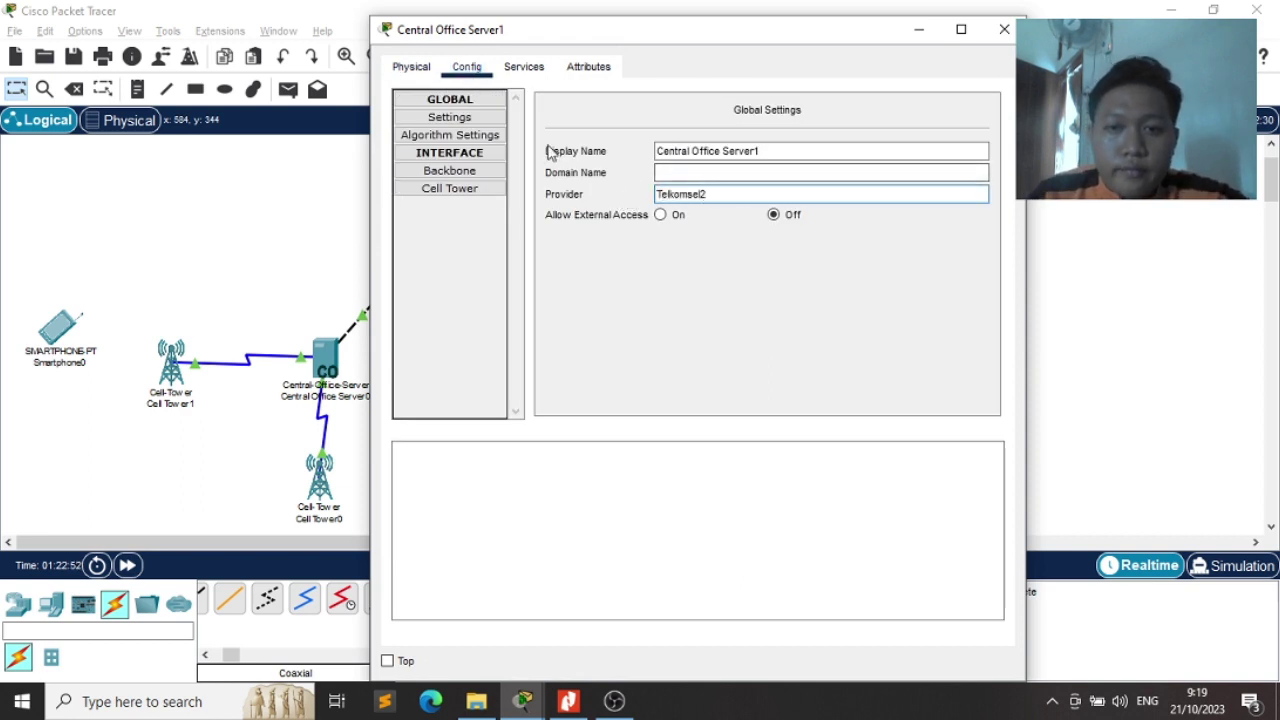
left_click(1007, 33)
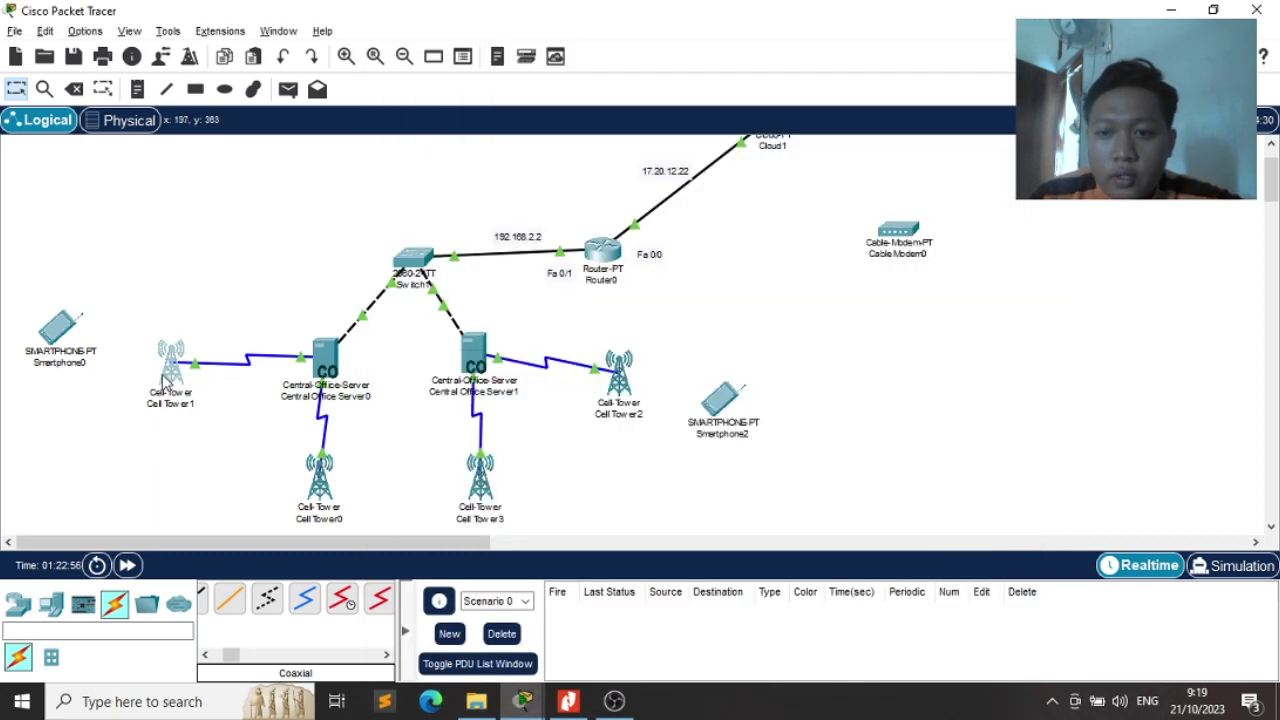
Replace Cell Tower1's provider name ptcellular with a Telkomsel name
left_click(172, 375)
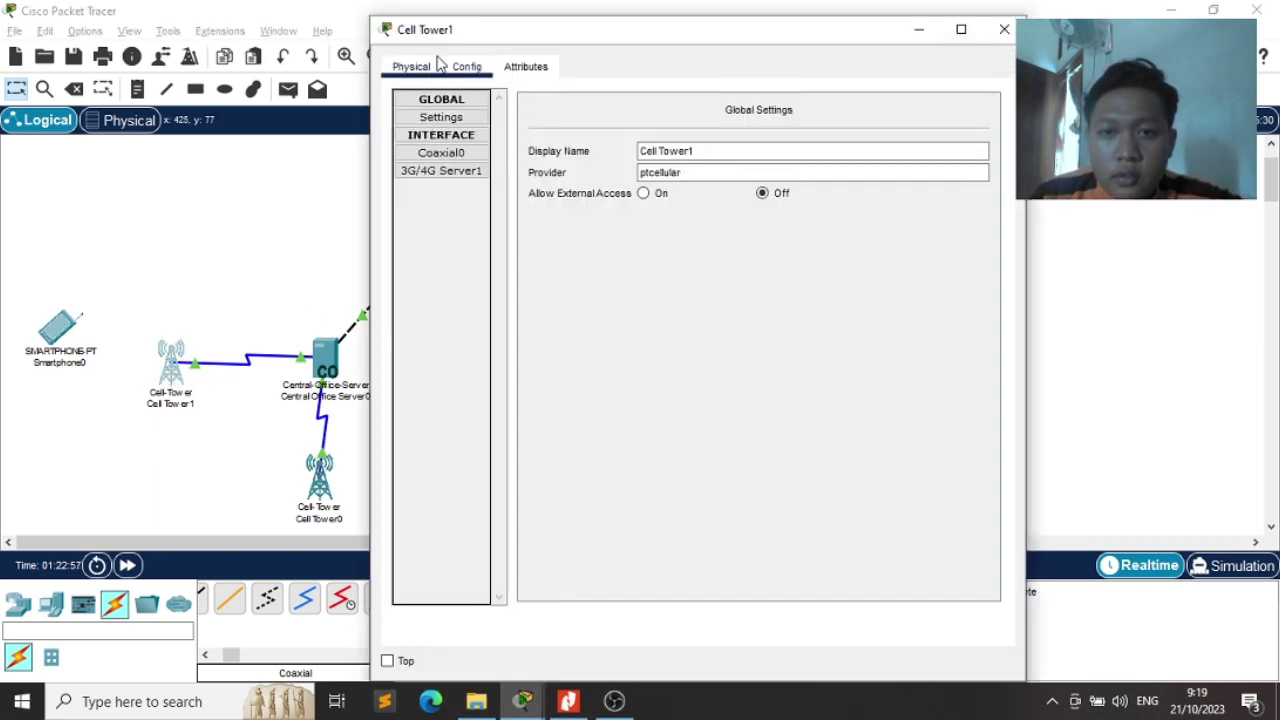
left_click(467, 174)
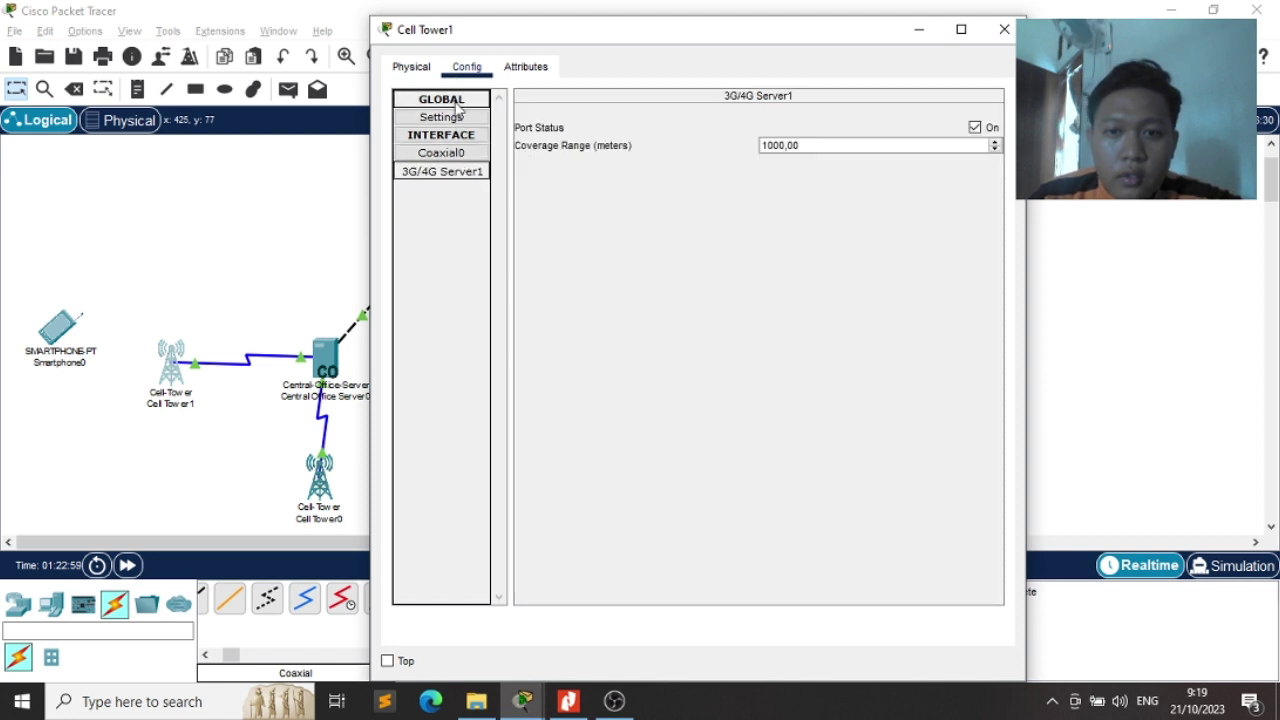
left_click(455, 118)
left_click_drag(722, 168, 591, 179)
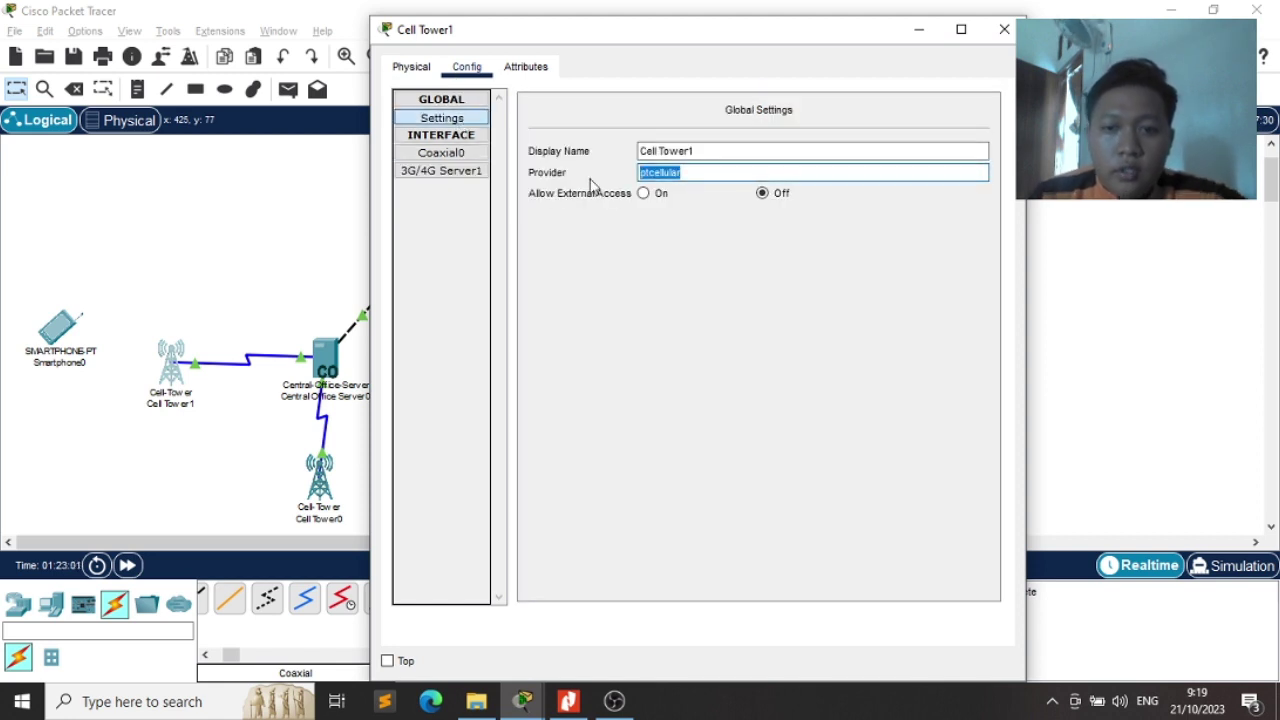
type("Telkomsel1")
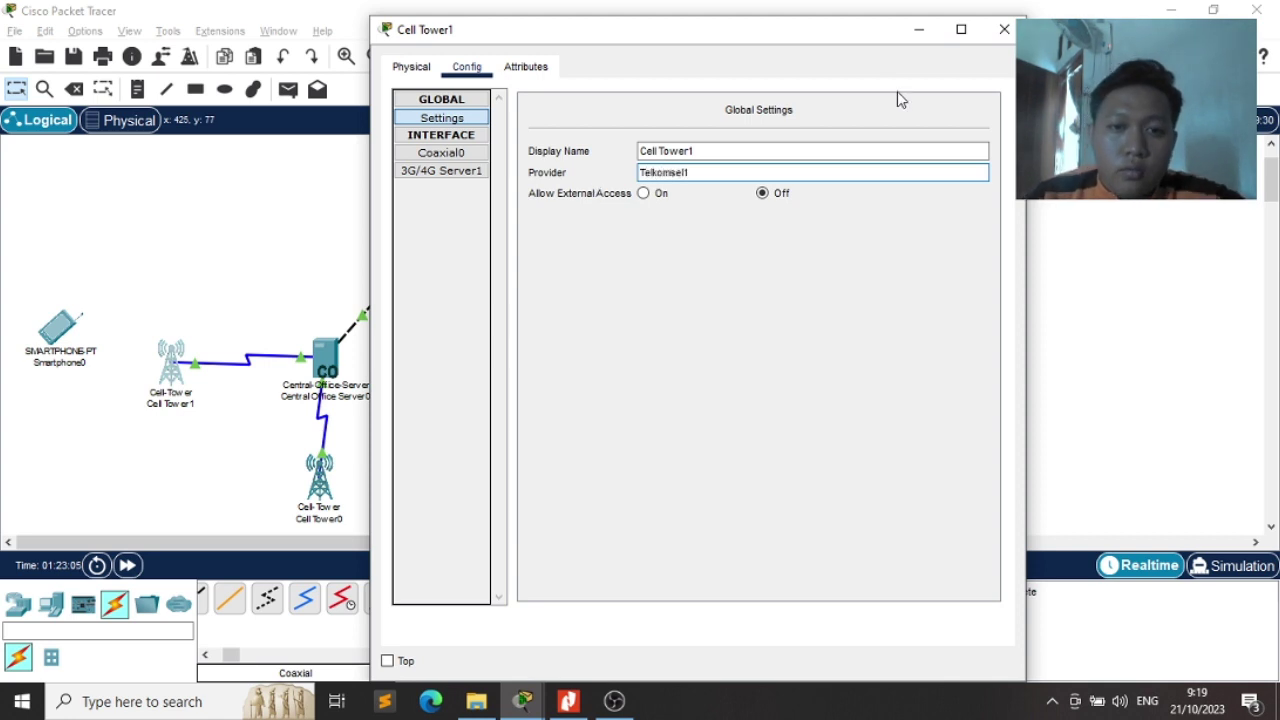
left_click(1004, 29)
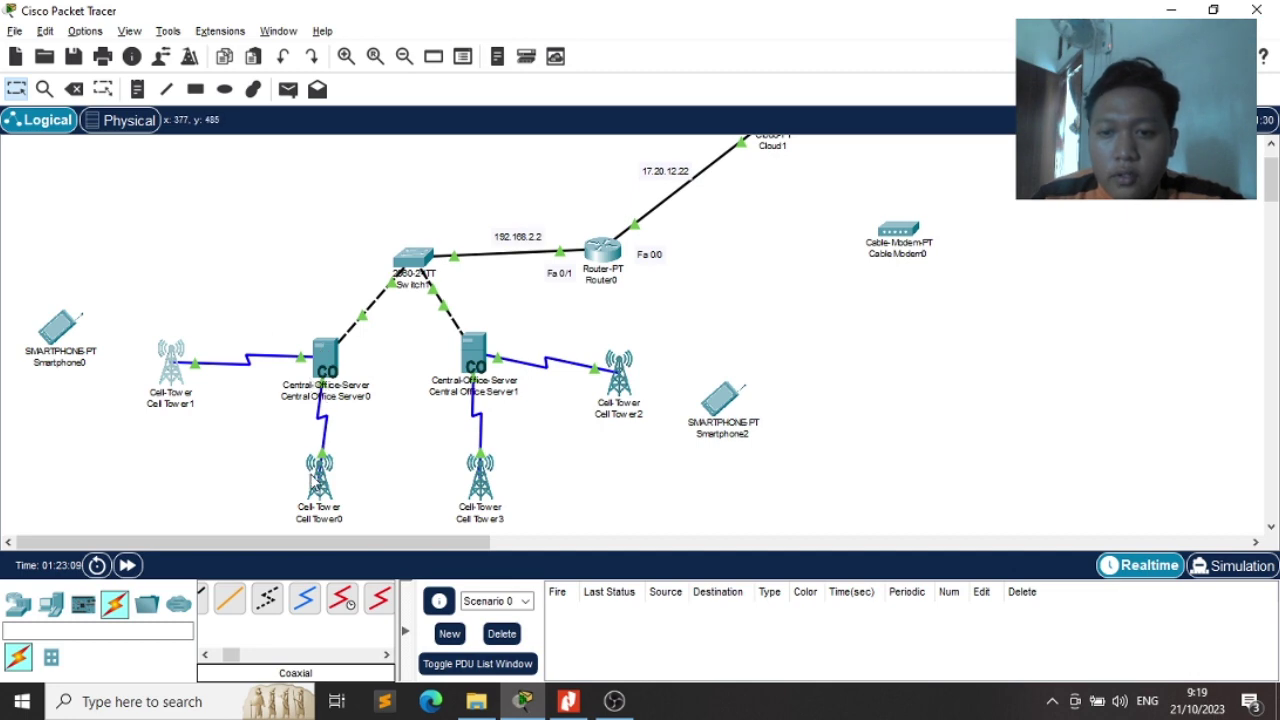
Change Cell Tower0's provider from ptcellular to Telkomsel
left_click(320, 487)
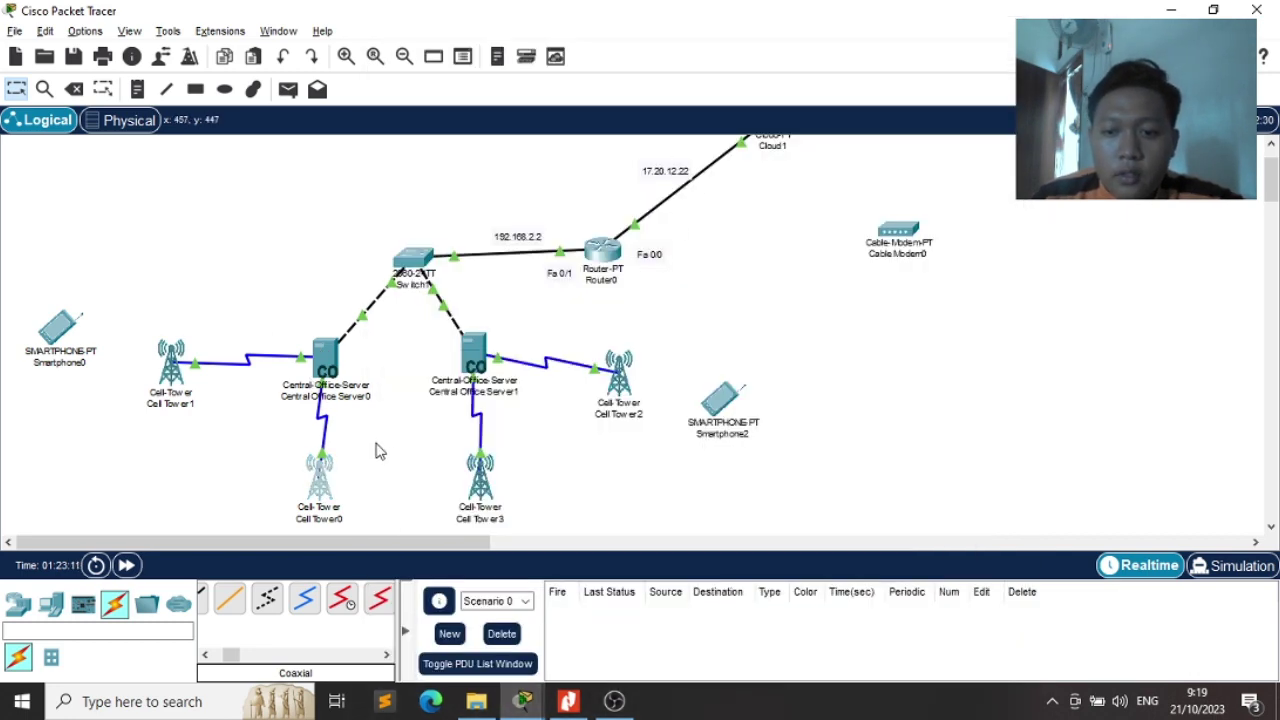
left_click(322, 490)
left_click_drag(695, 172, 597, 171)
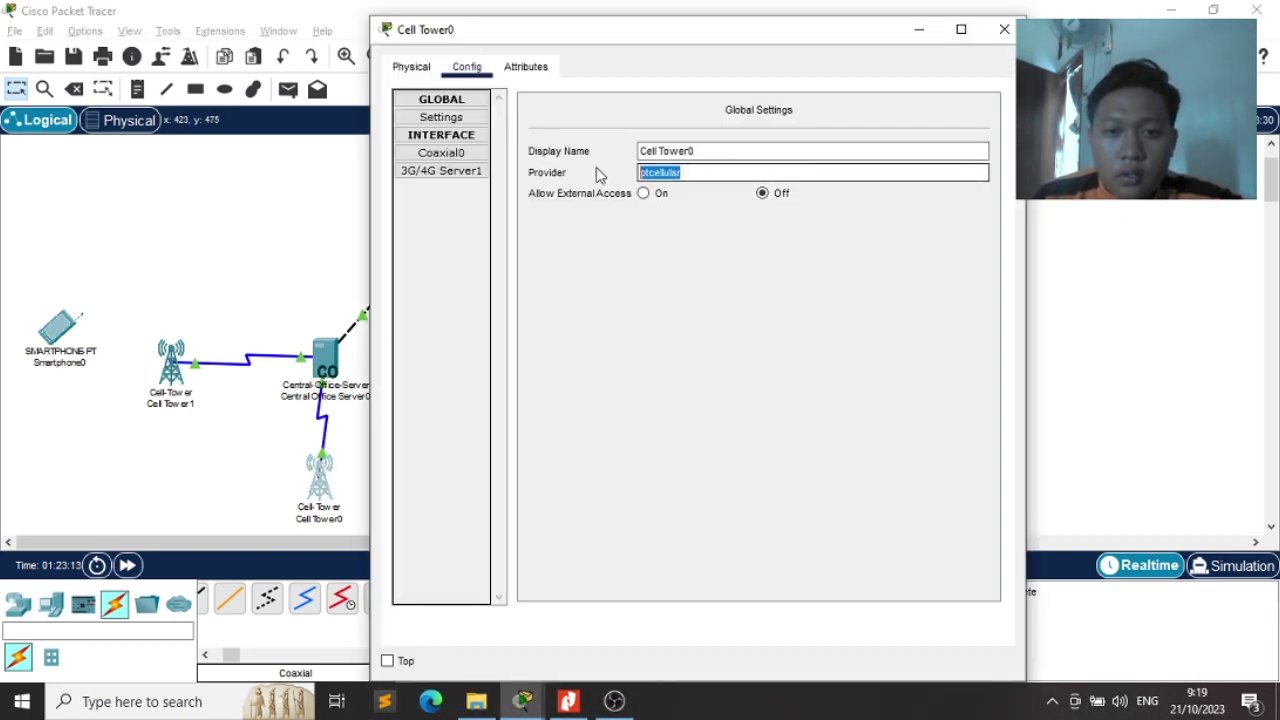
type("Telkomsel1")
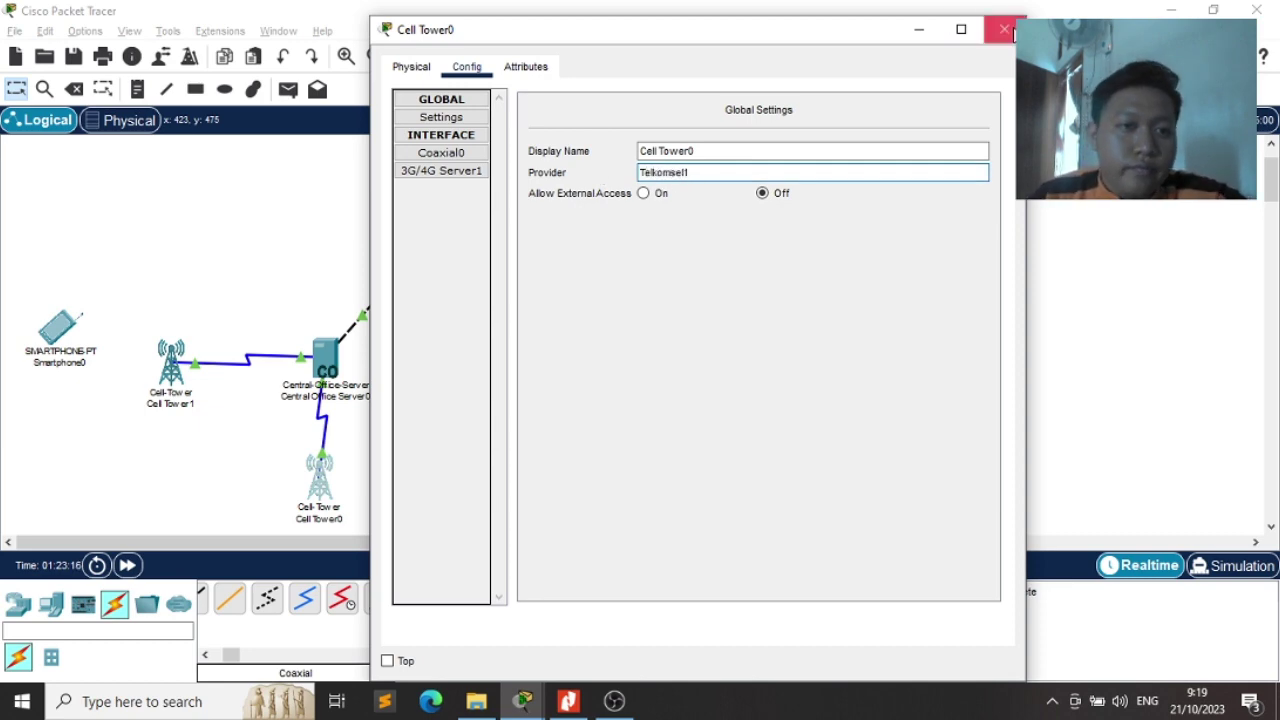
left_click(1004, 29)
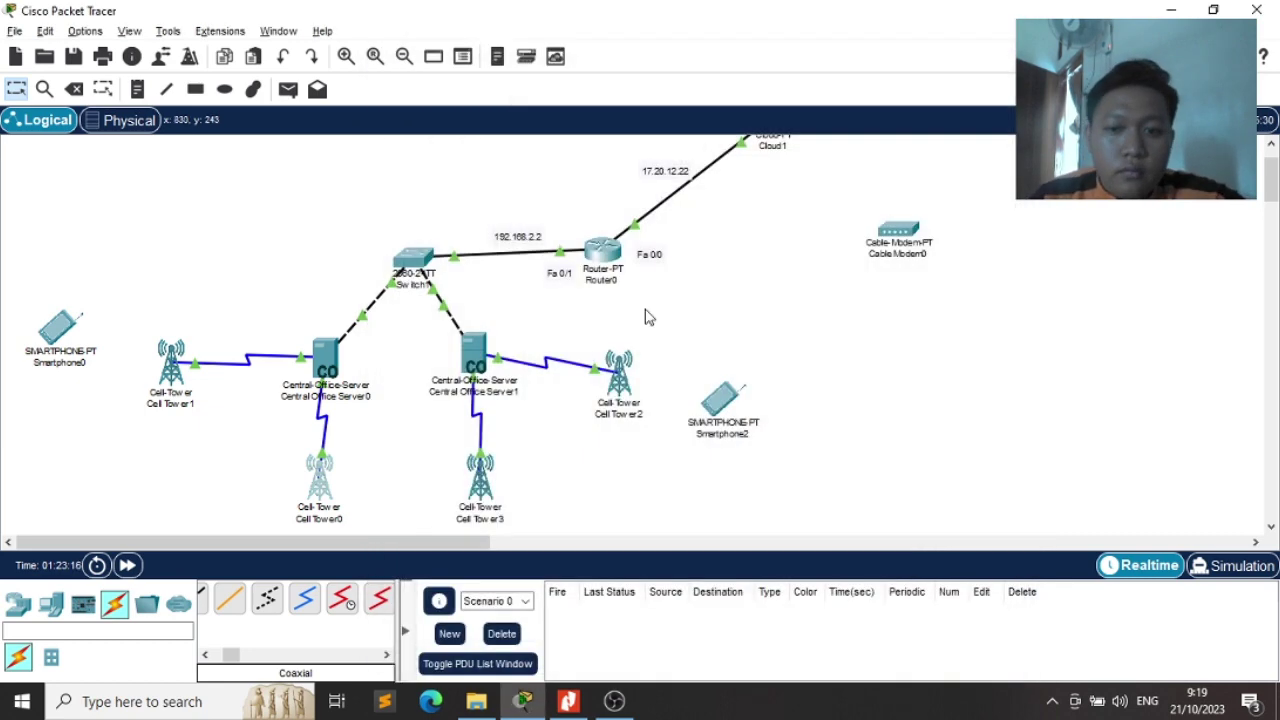
Check Central Office Server1's global configuration settings
left_click(468, 355)
left_click(684, 177)
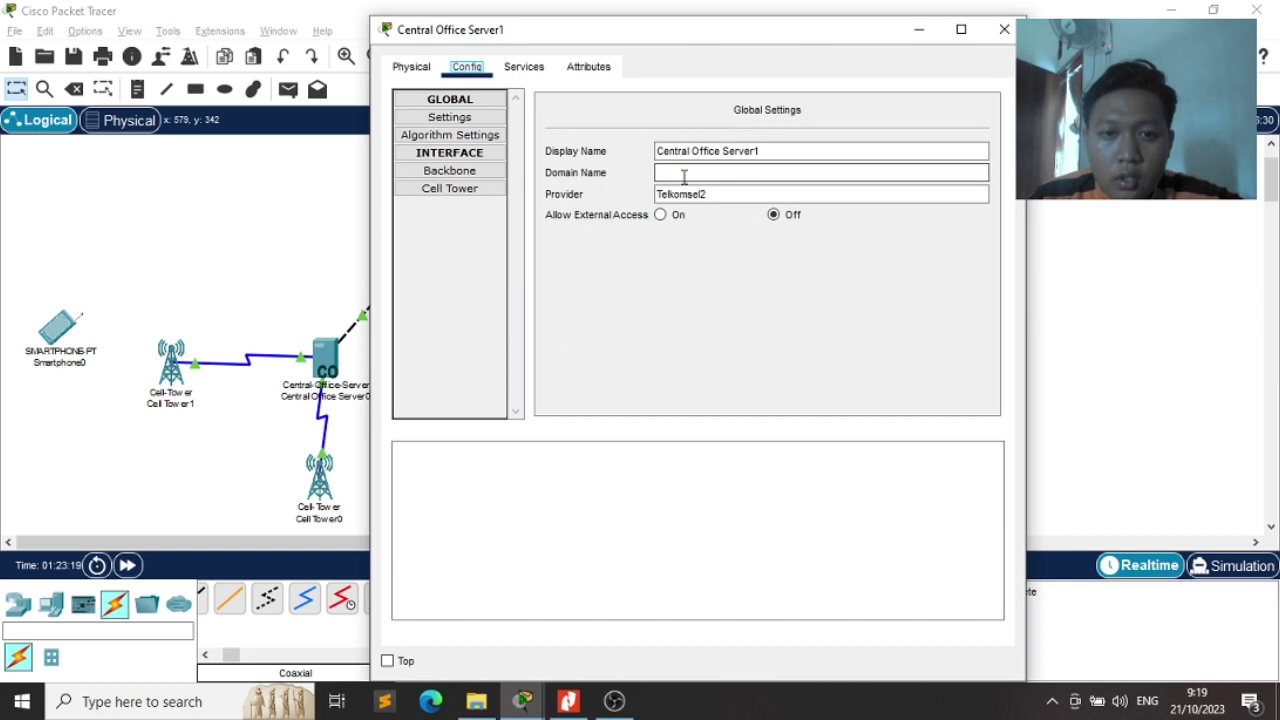
left_click(1004, 29)
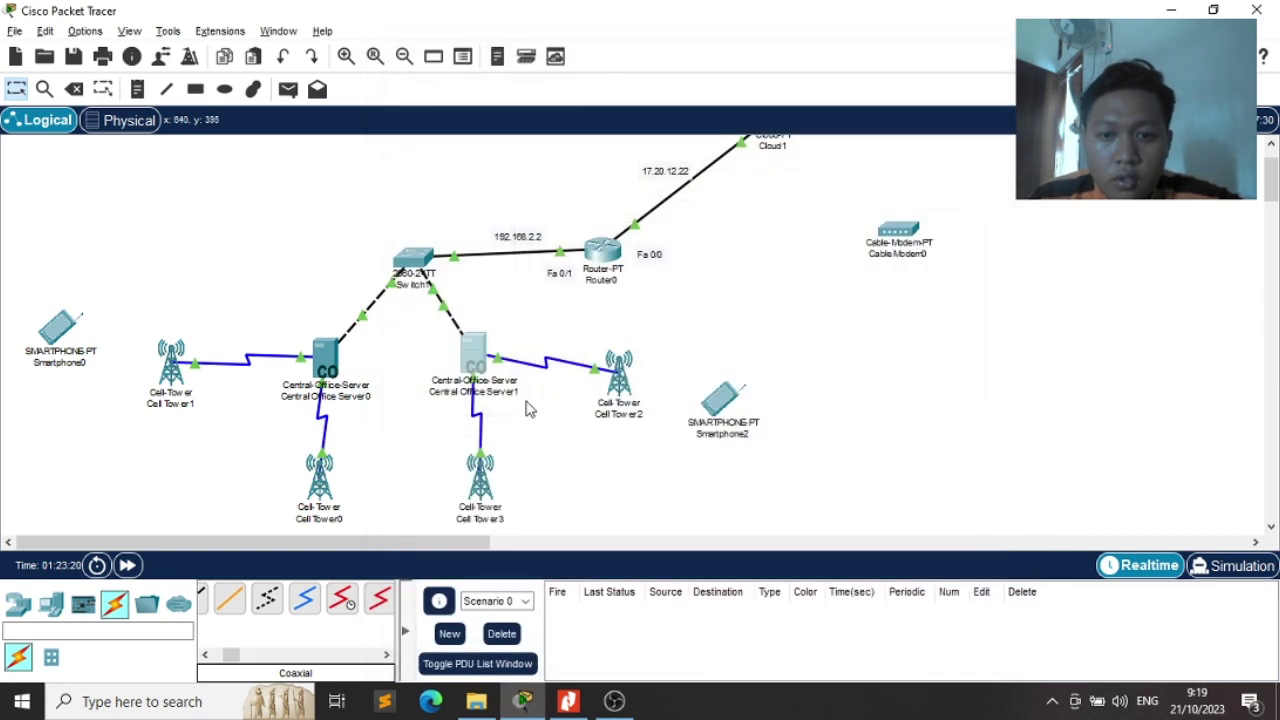
Change Cell Tower3's provider from ptcellular to Telkomsel2
left_click(482, 478)
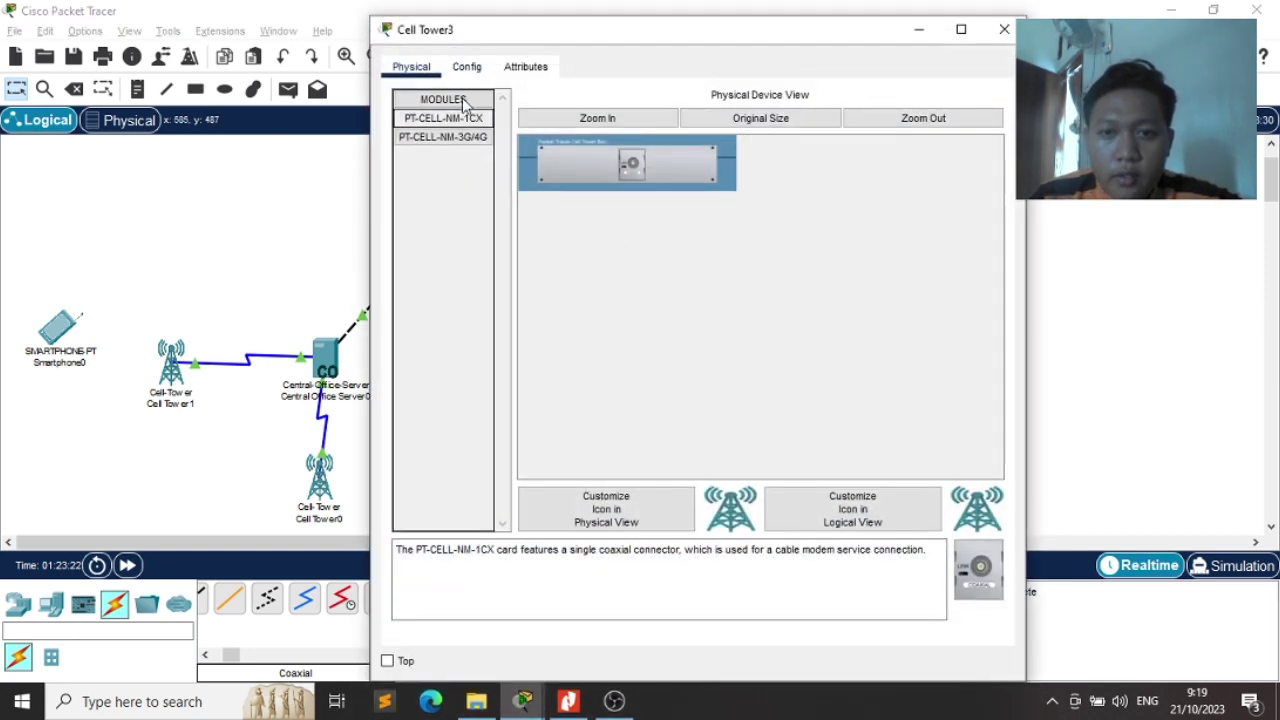
left_click(466, 66)
left_click(441, 172)
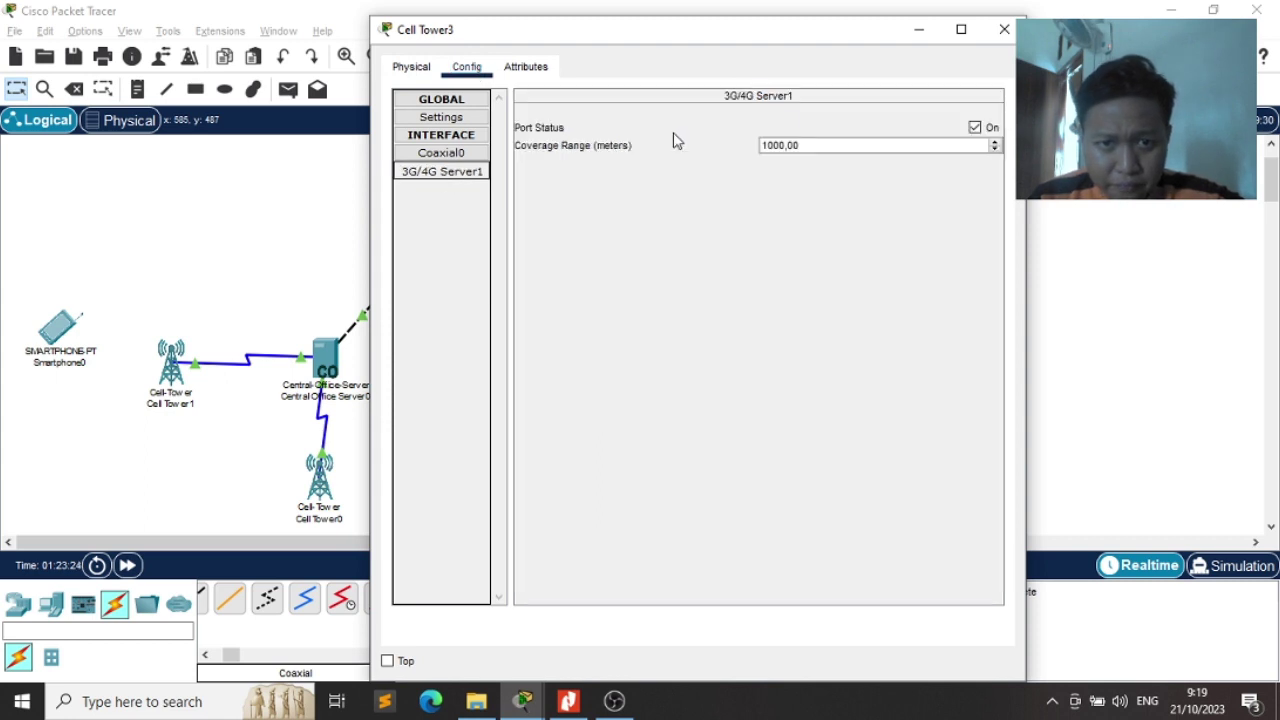
left_click(441, 117)
left_click(688, 171)
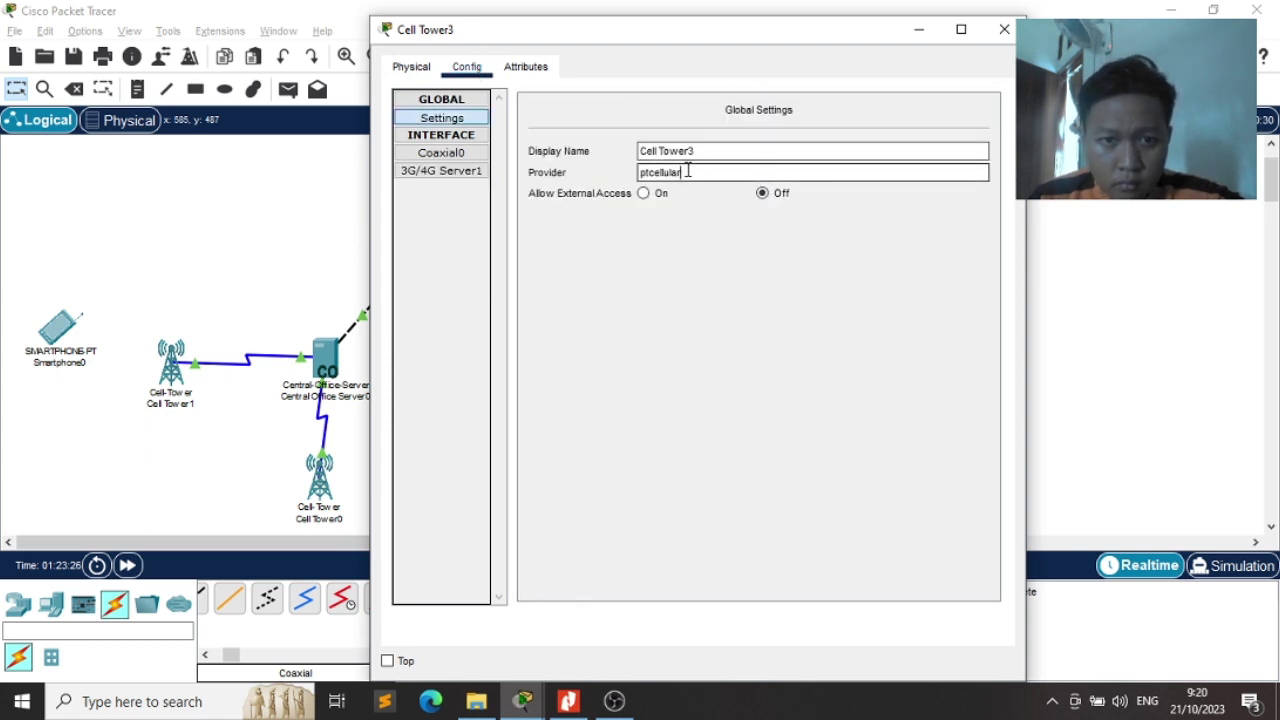
left_click_drag(688, 171, 548, 149)
type("Telkomsel2")
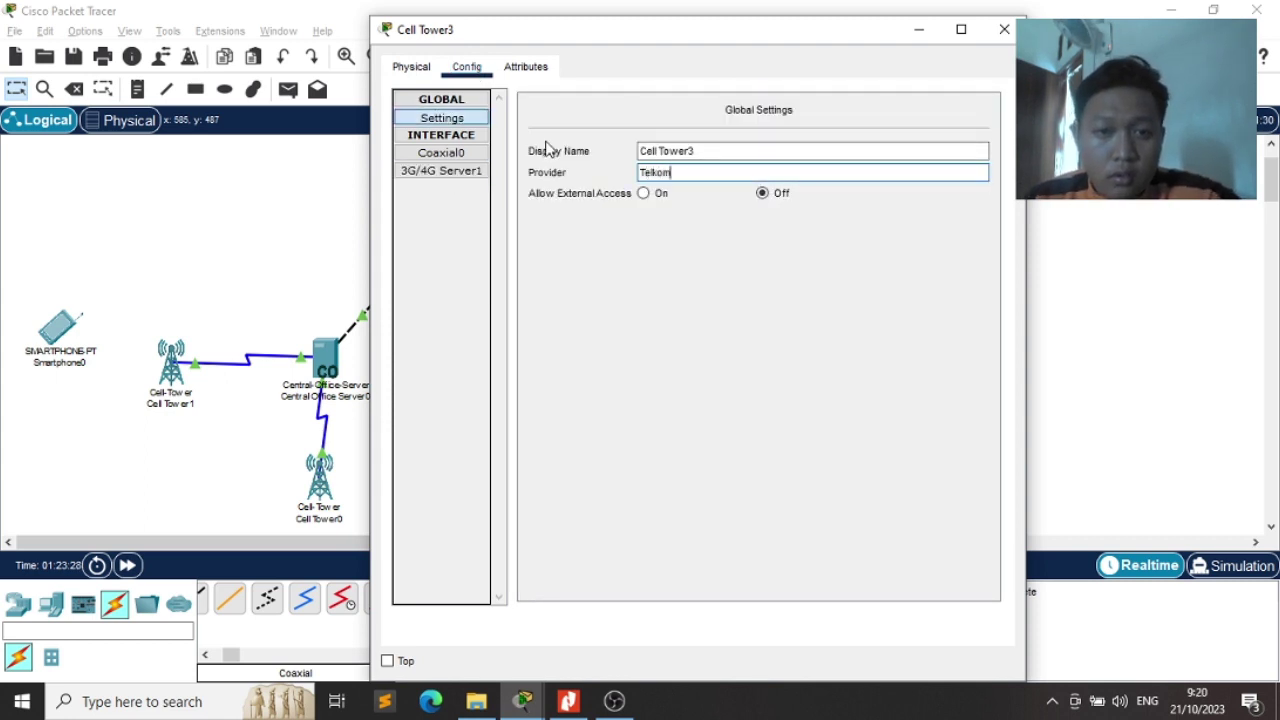
left_click(1004, 29)
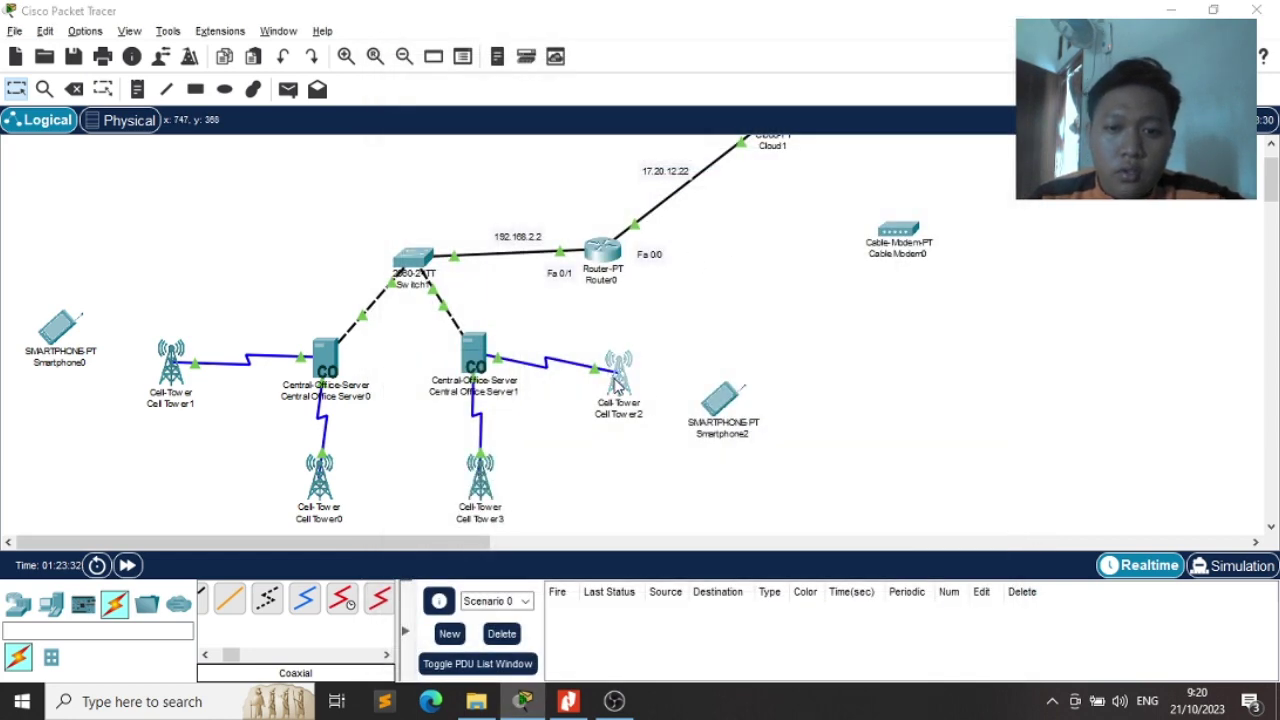
Retype Cell Tower2's provider name as Telkomsel2
left_click(614, 372)
left_click(468, 67)
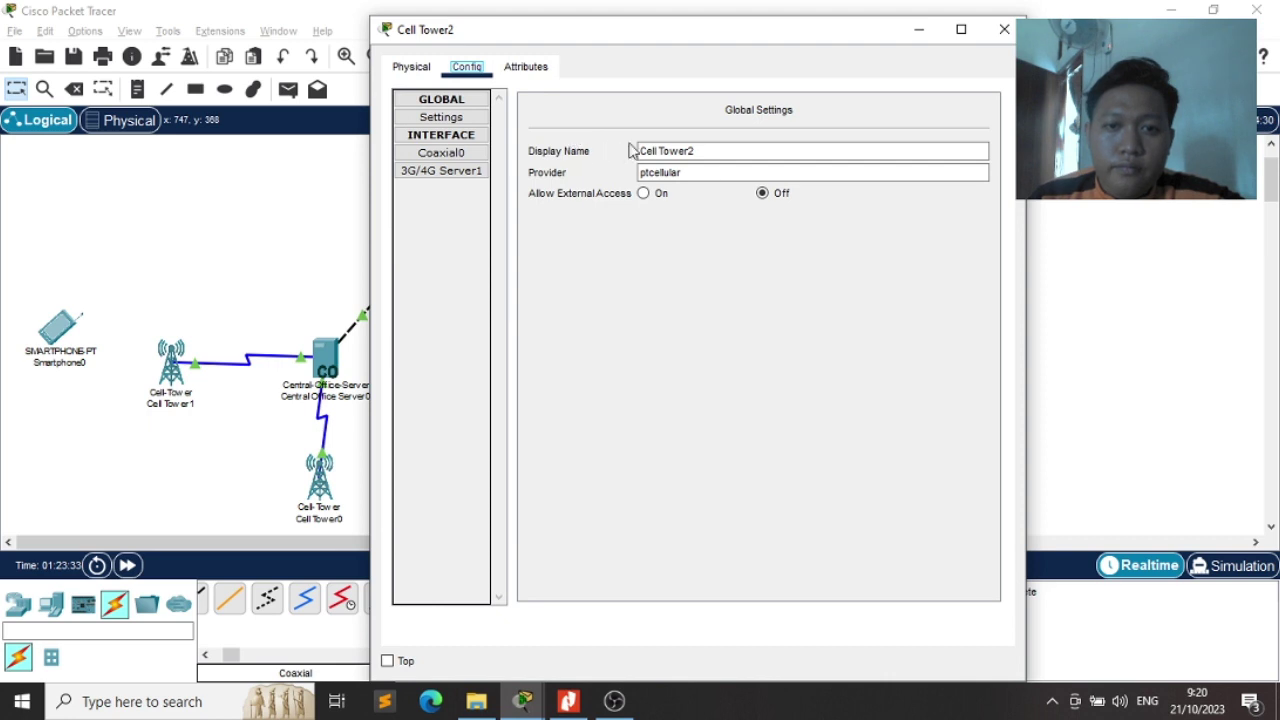
left_click(715, 174)
left_click_drag(700, 172, 648, 172)
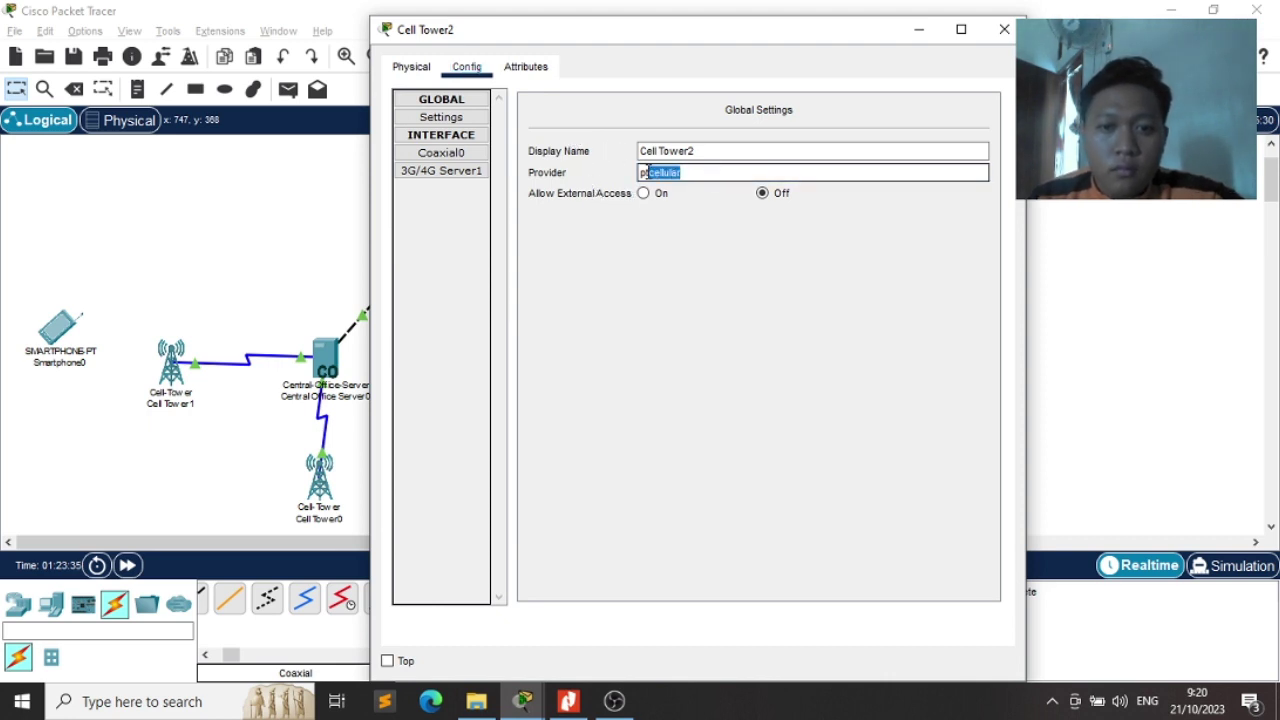
type("Telkom")
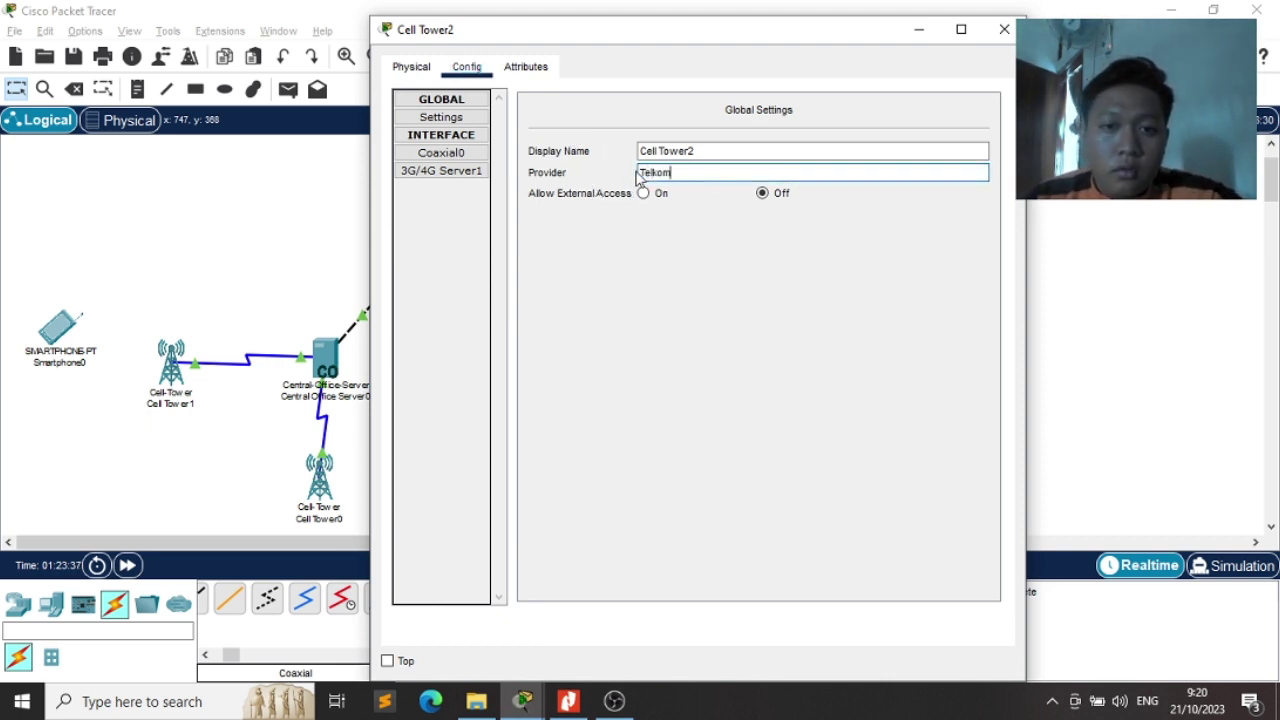
type("sel2")
left_click(1004, 29)
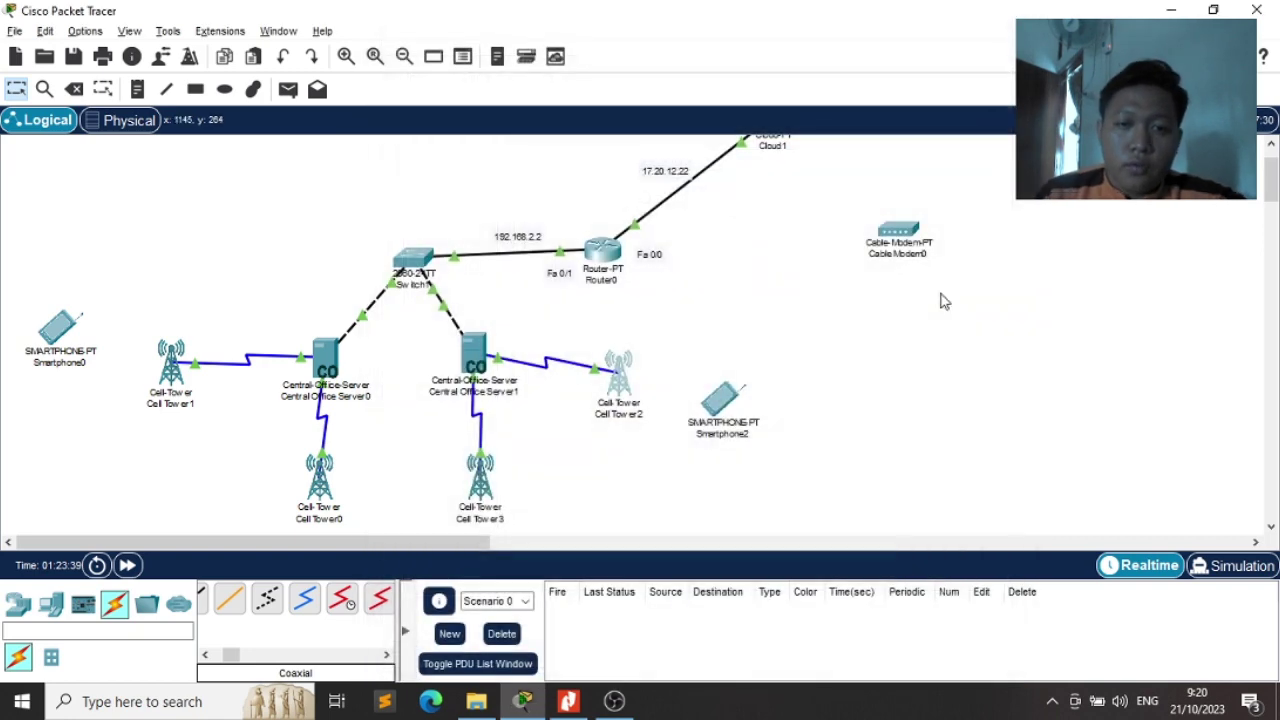
scroll(940, 300, "up", 2)
key("alt+Tab")
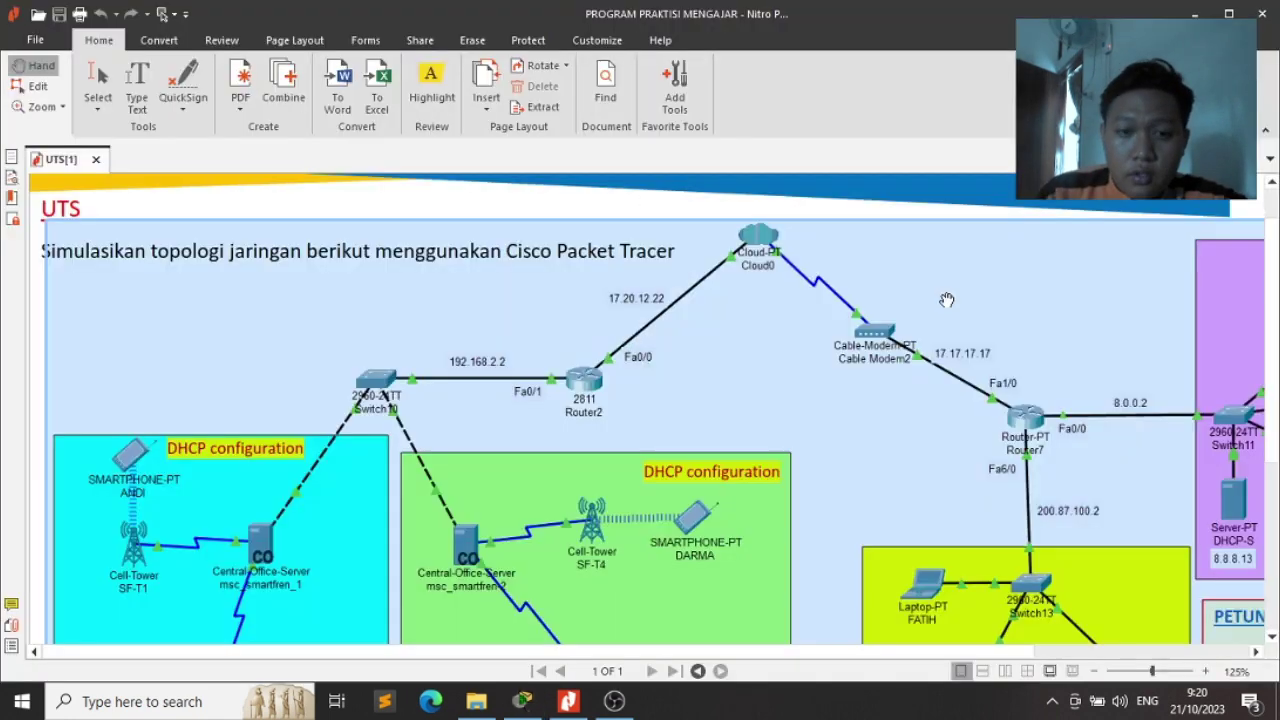
scroll(592, 297, "up", 2)
left_click_drag(637, 310, 637, 309)
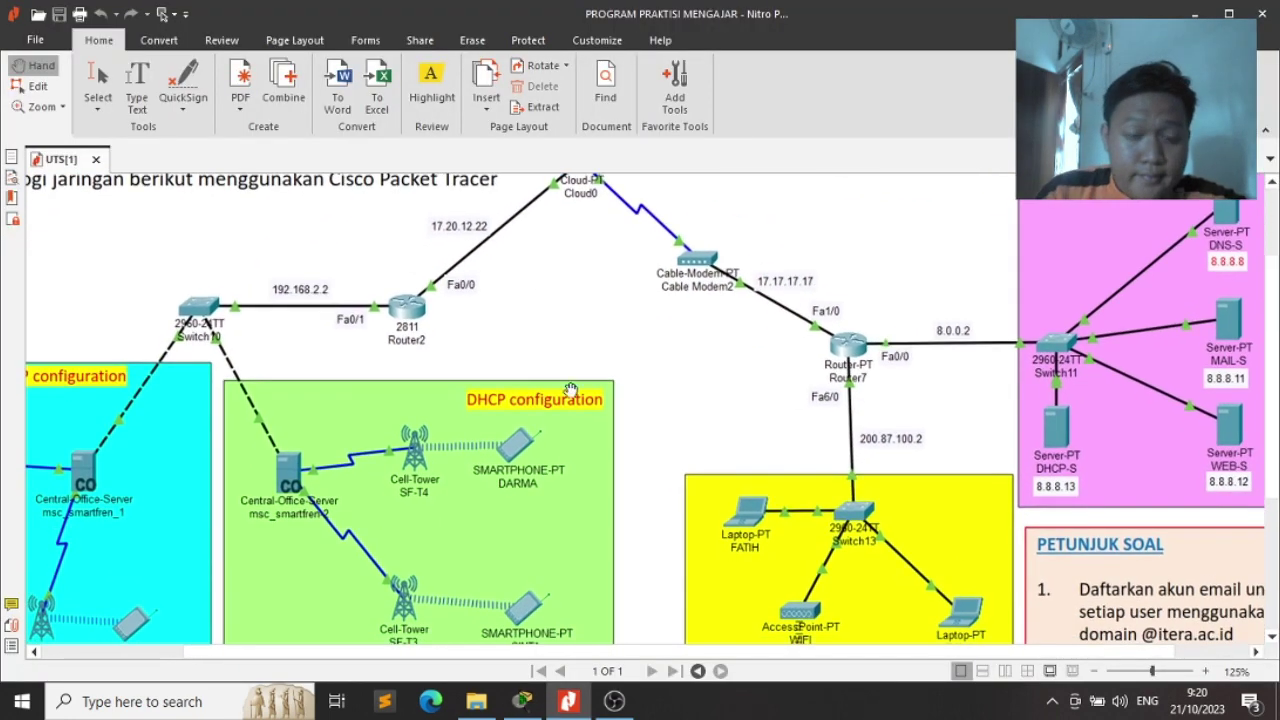
left_click_drag(518, 412, 546, 308)
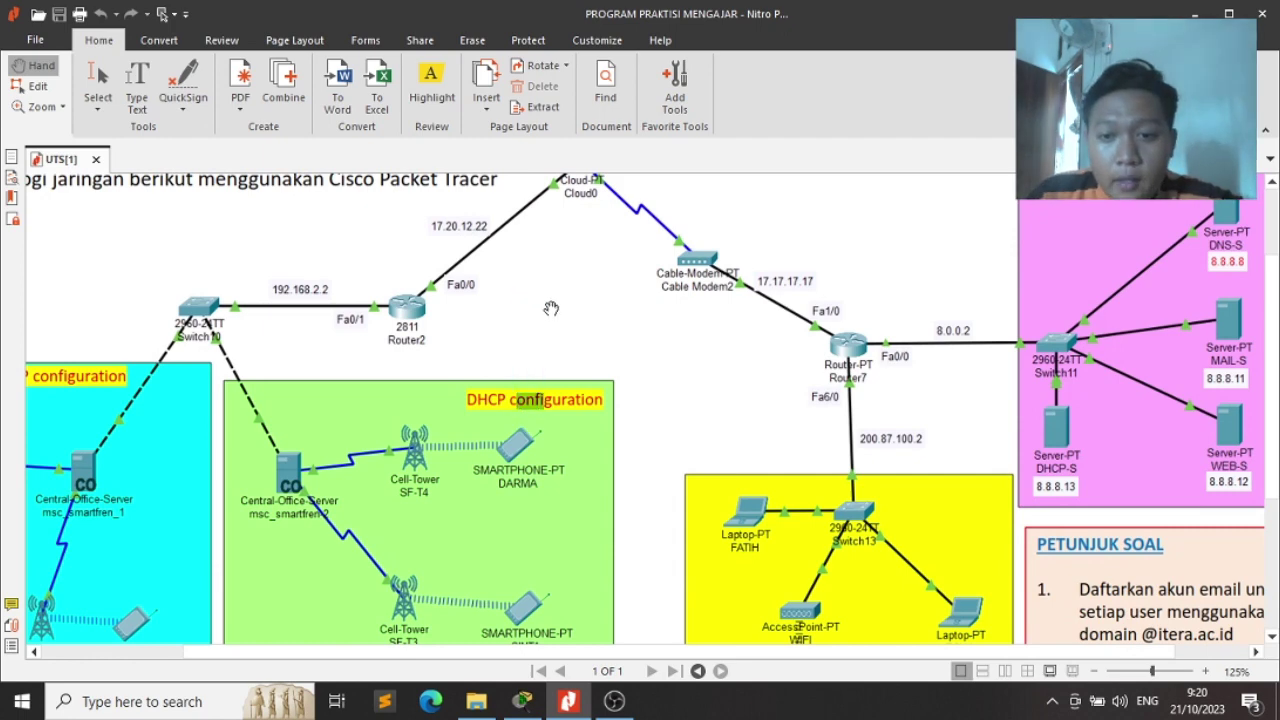
left_click(627, 333)
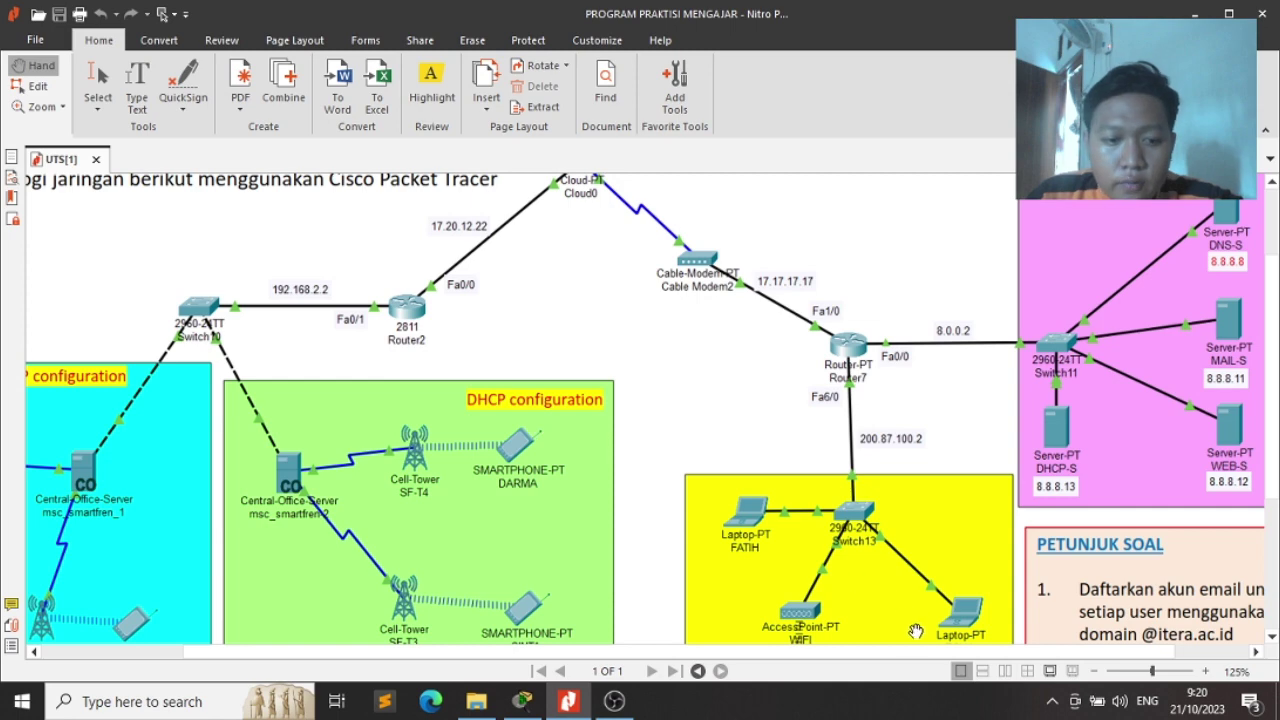
mouse_move(855, 651)
left_mouse_down()
mouse_move(652, 650)
mouse_move(868, 640)
left_mouse_up()
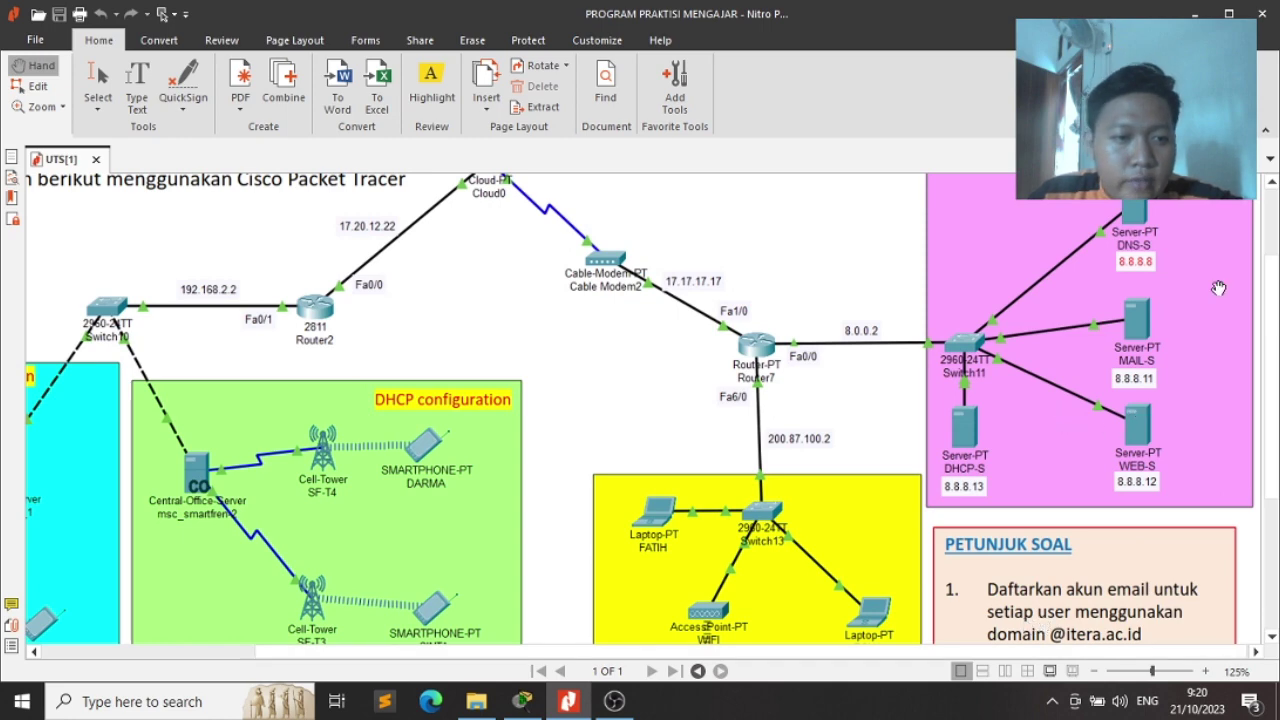
left_click_drag(1273, 308, 1273, 275)
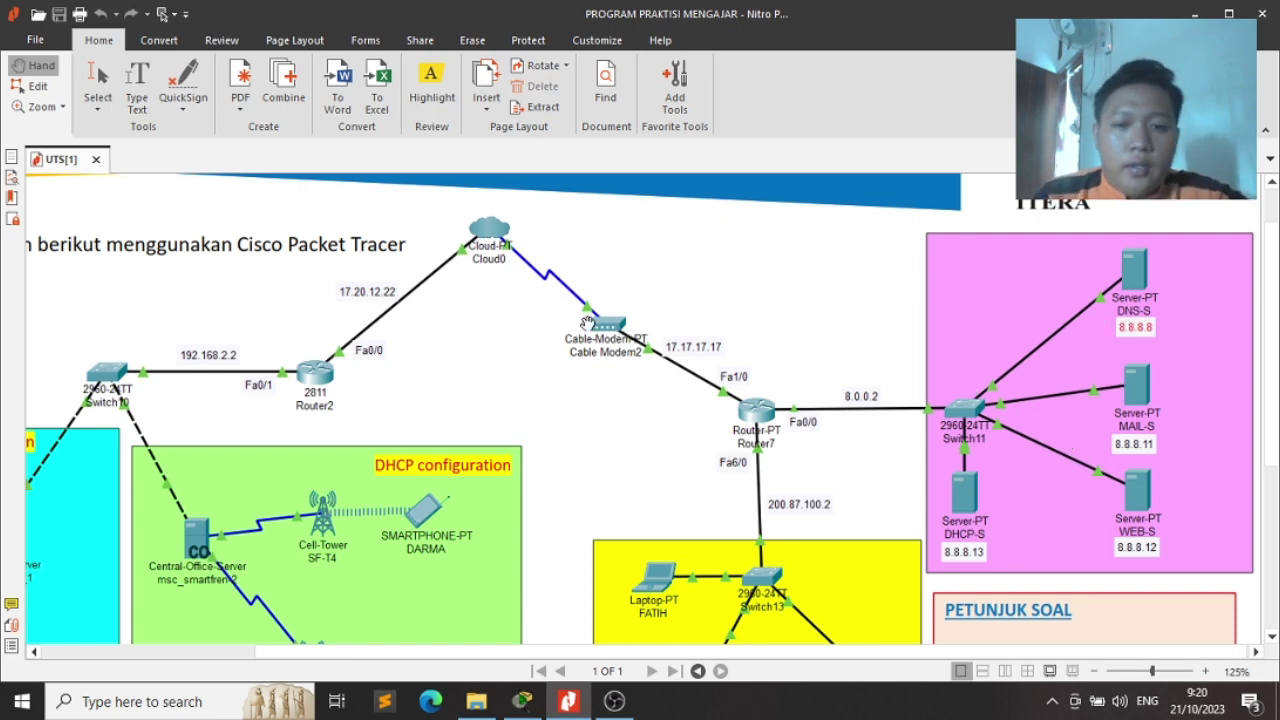
key("alt+Tab")
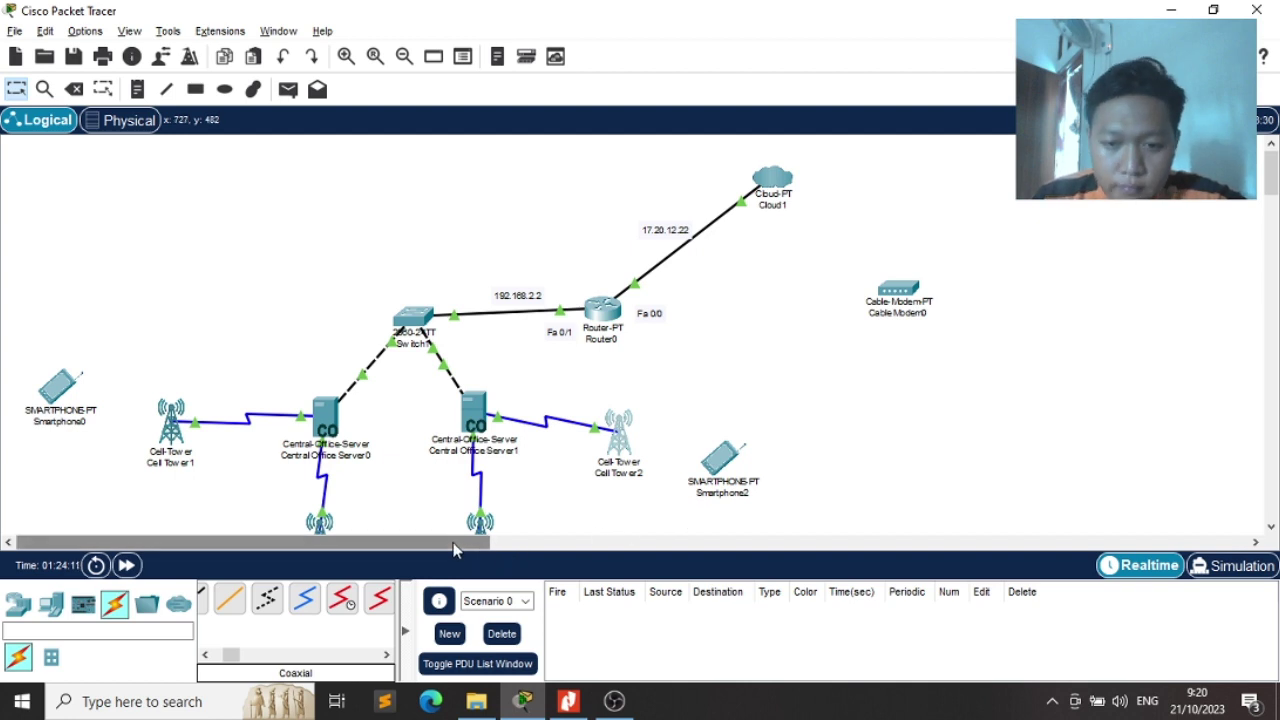
Link Cloud1's Coaxial7 port to the cable modem's Port 0 with a coaxial cable
left_click_drag(454, 541, 588, 541)
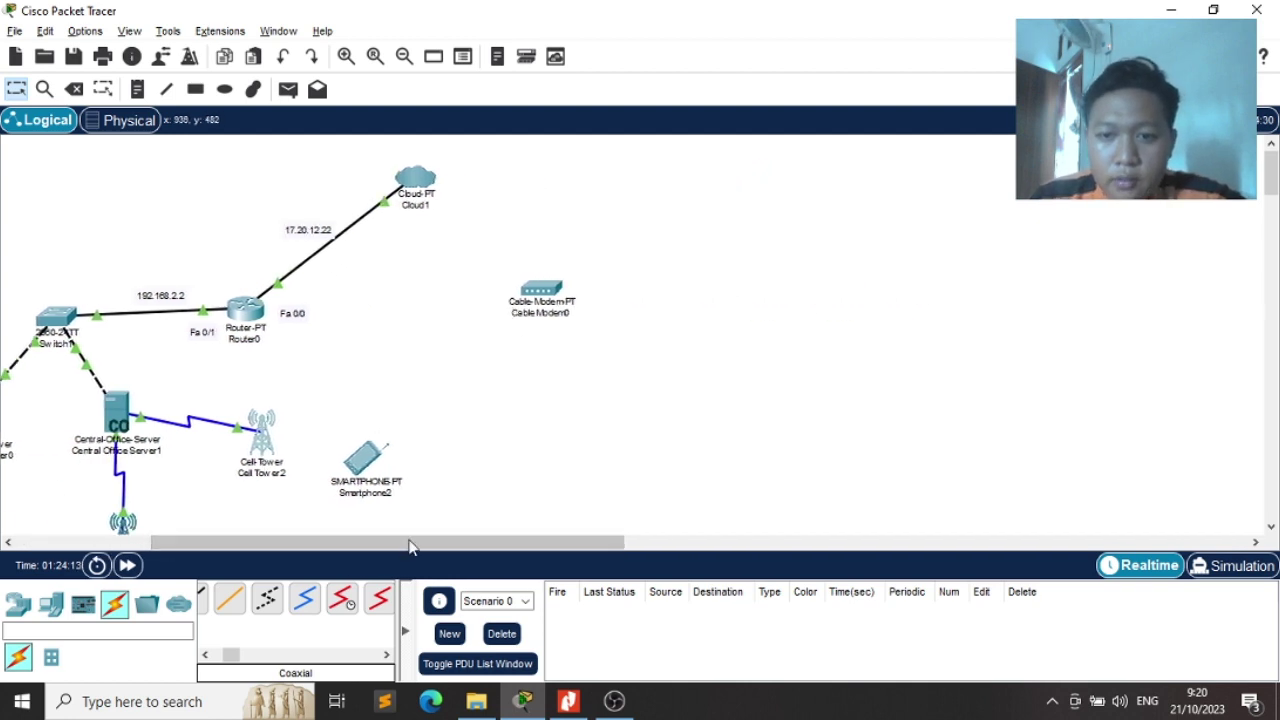
left_click(303, 603)
left_click(422, 182)
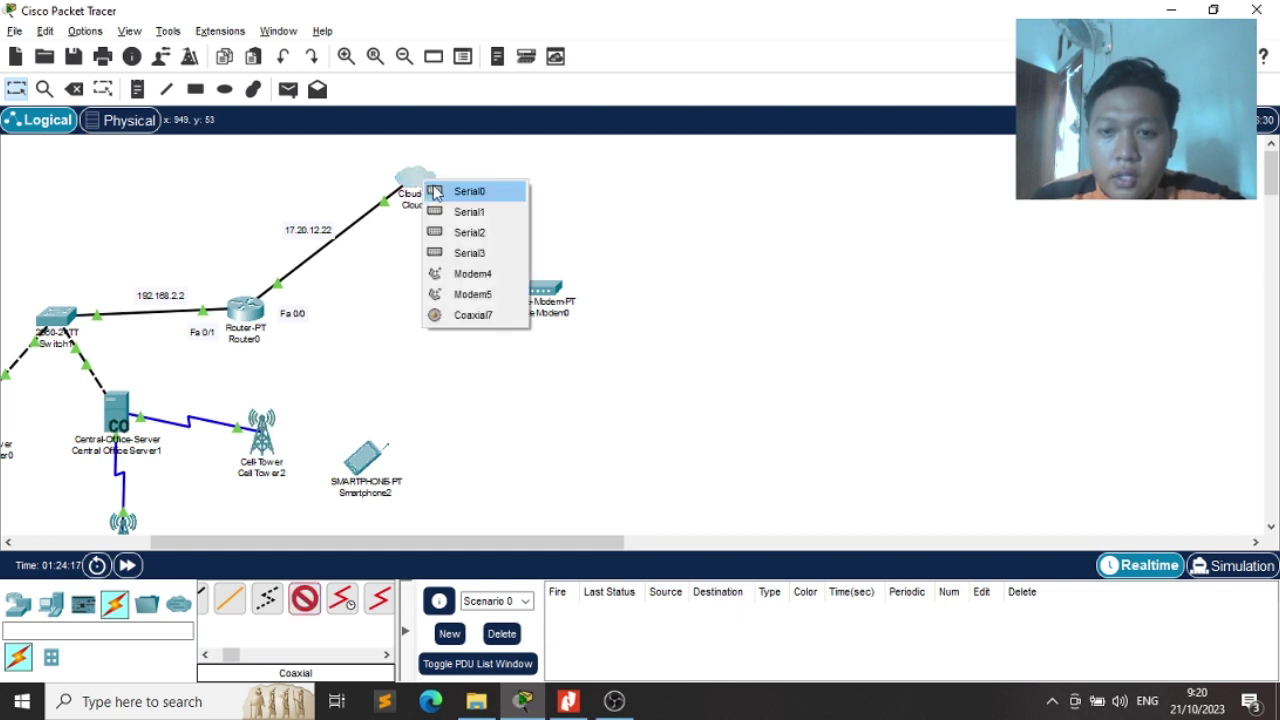
left_click(460, 315)
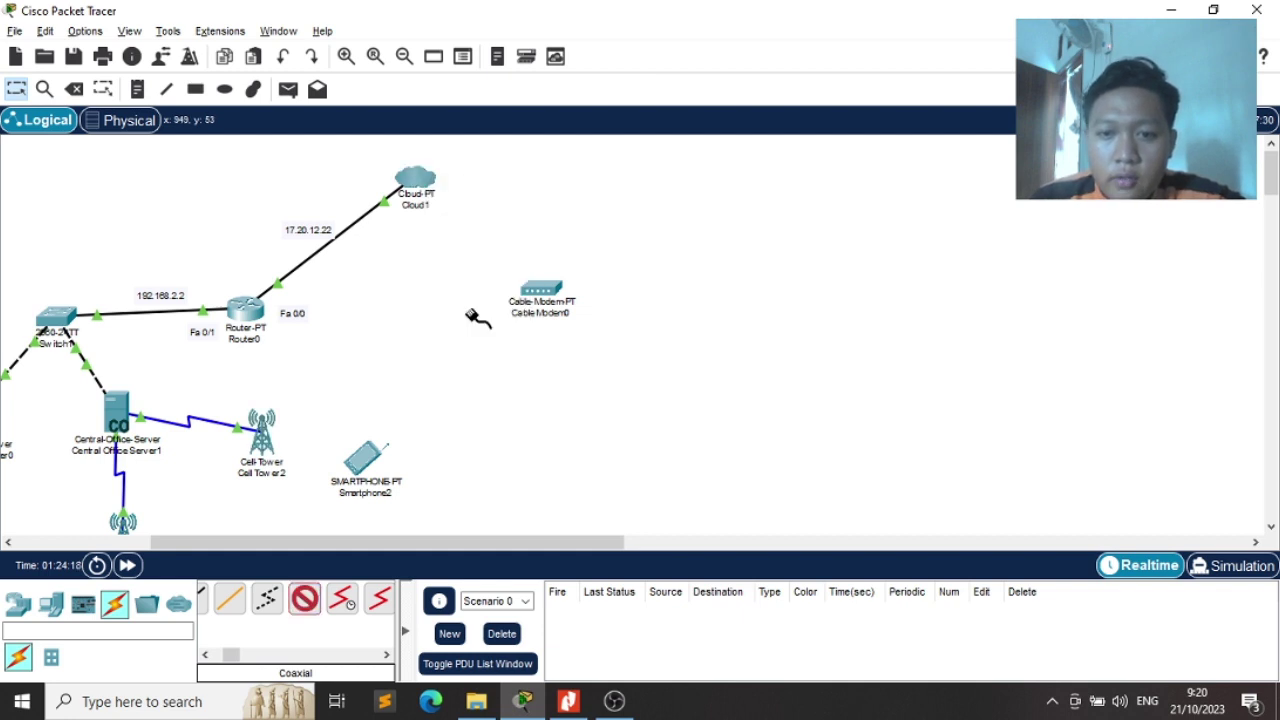
left_click(537, 290)
left_click(568, 300)
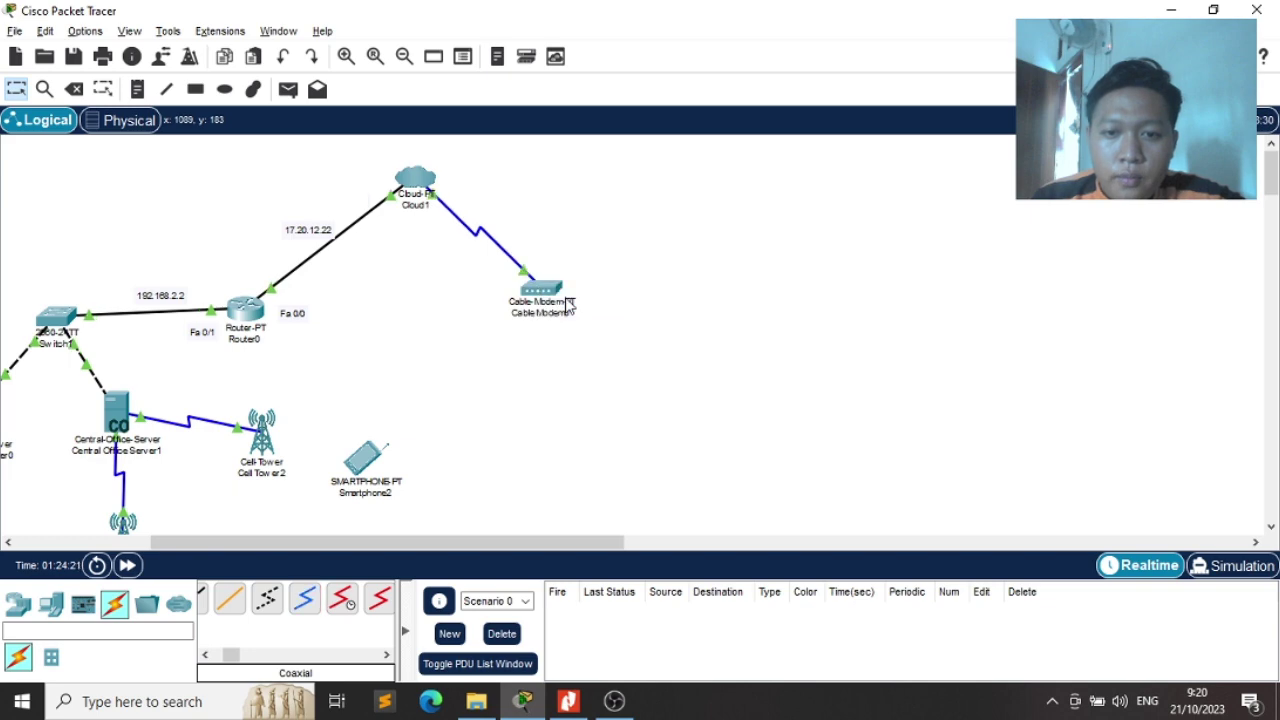
key("alt+Tab")
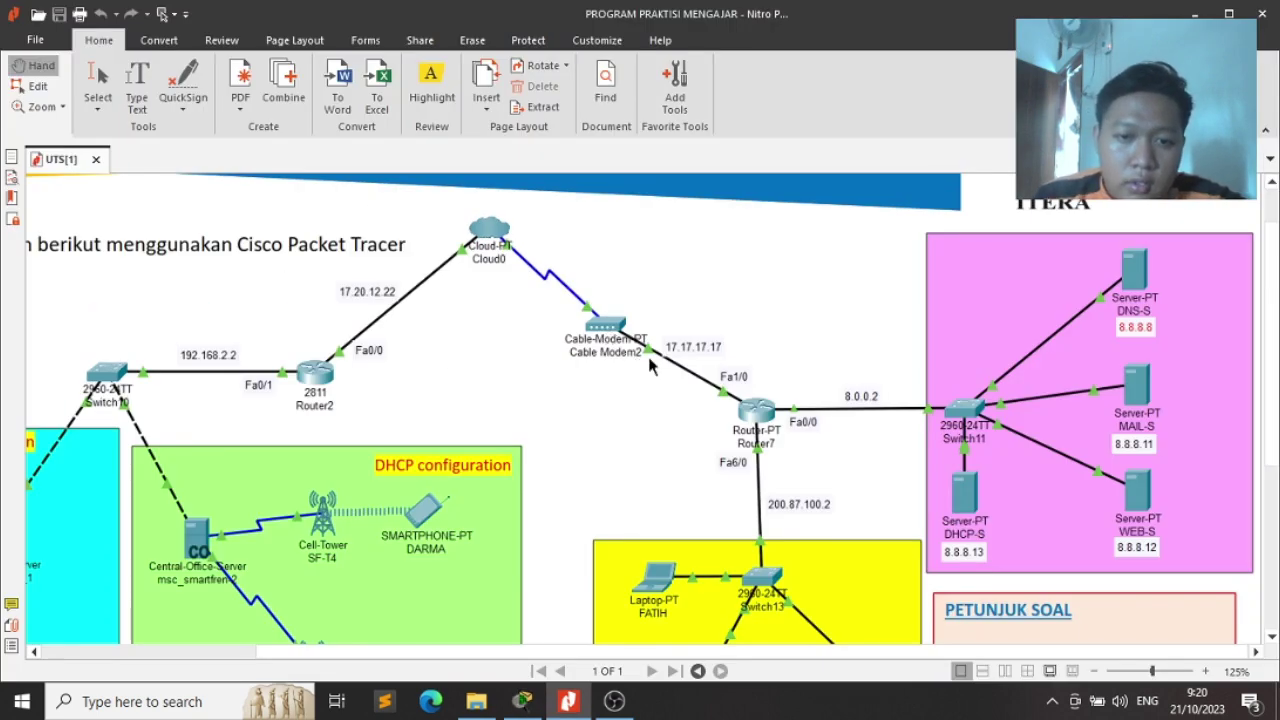
key("alt+Tab")
key("alt+Tab")
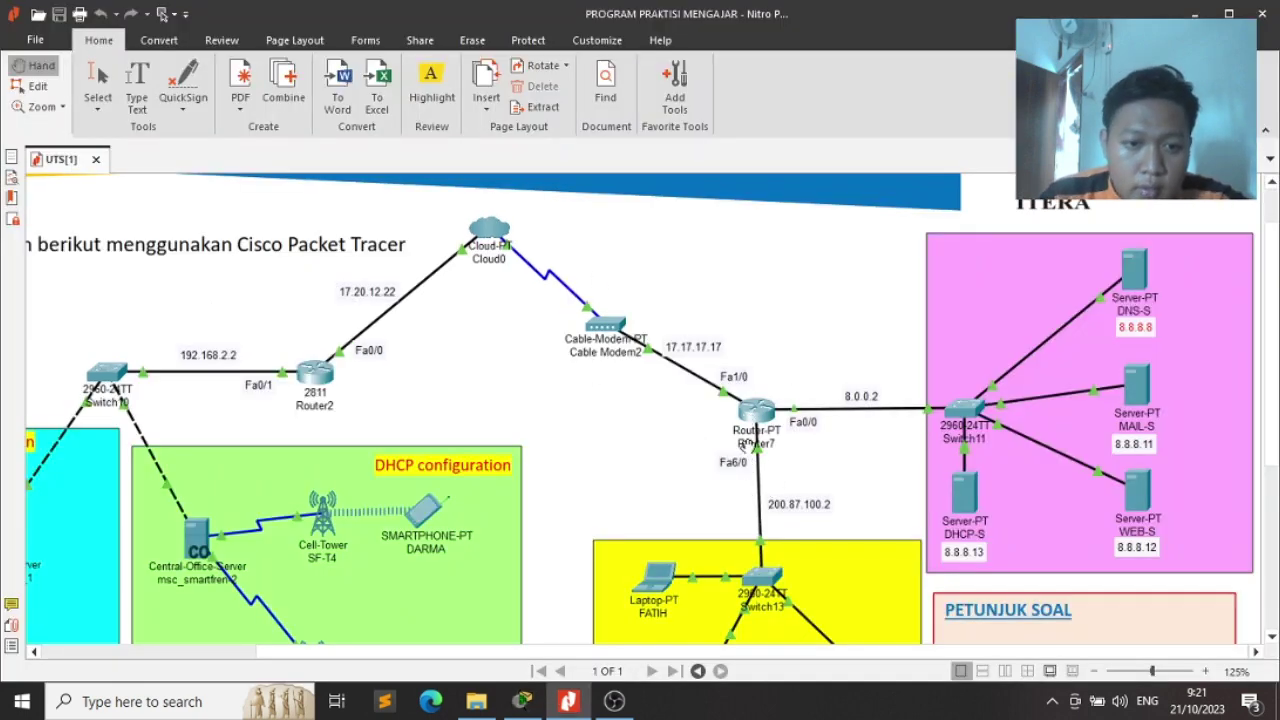
key("alt+Tab")
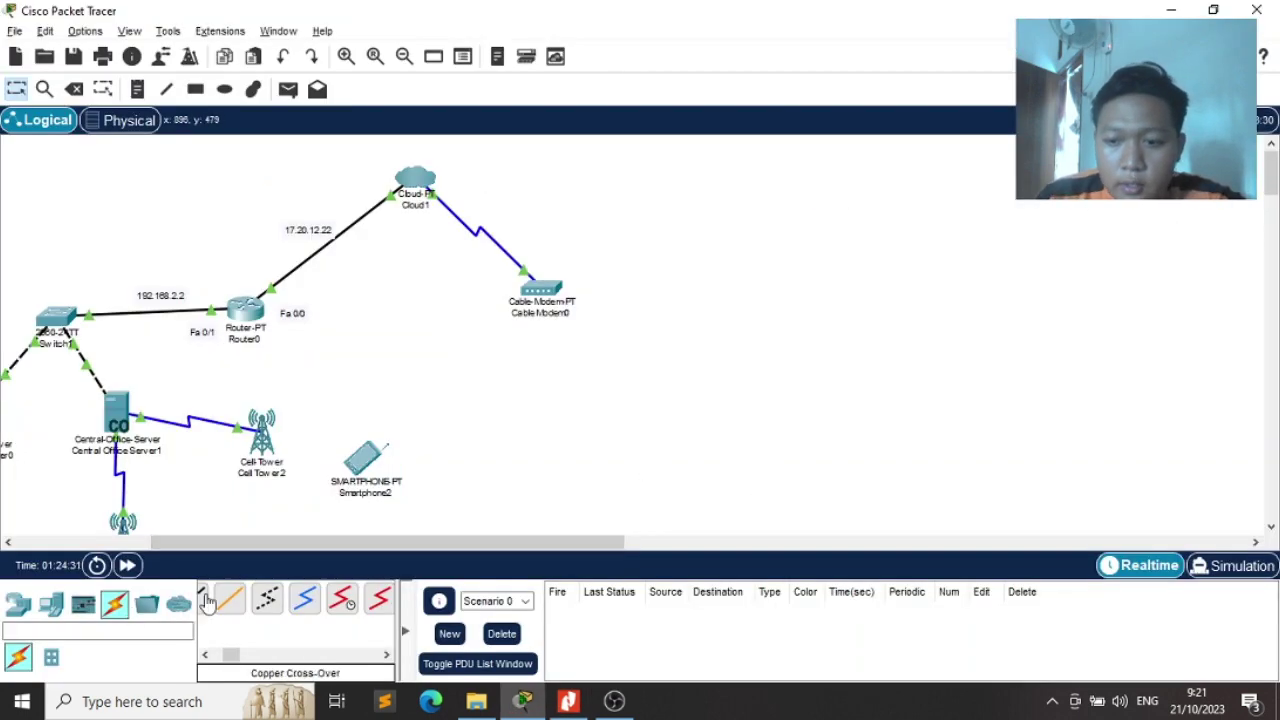
Search for a router and place a Router-PT to the right of the cable modem
type("router")
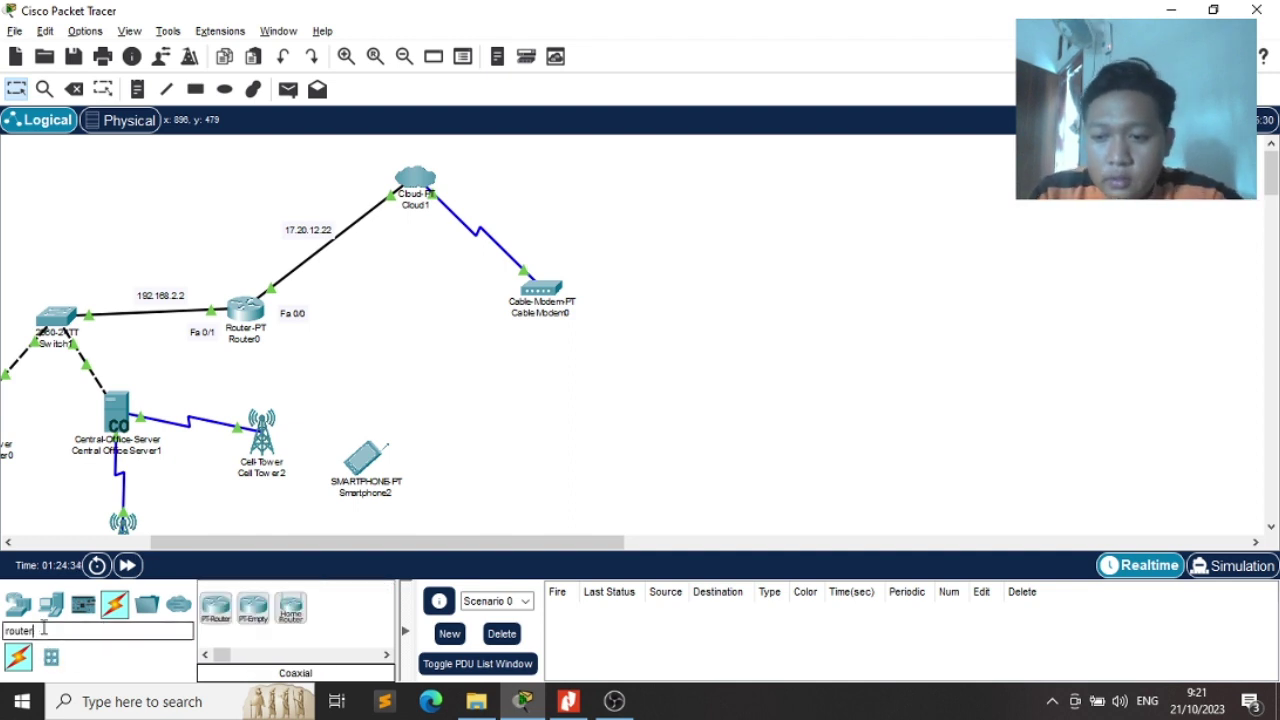
key("alt+Tab")
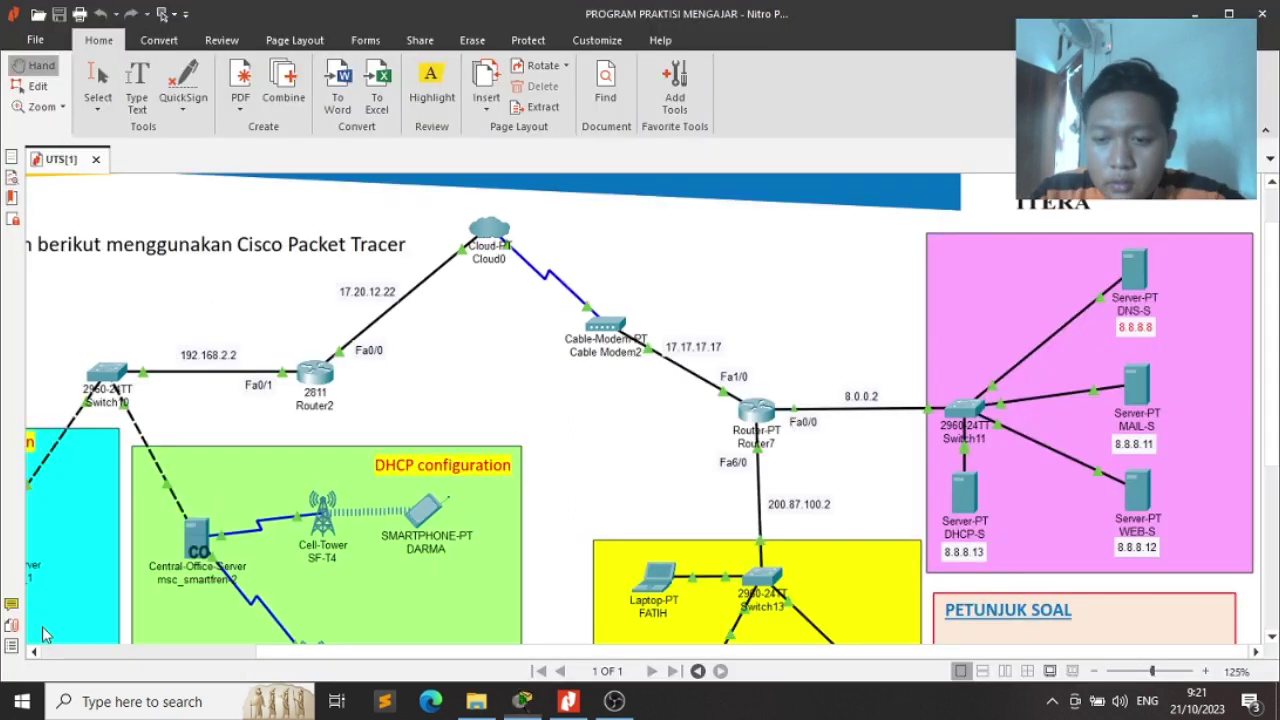
key("alt+Tab")
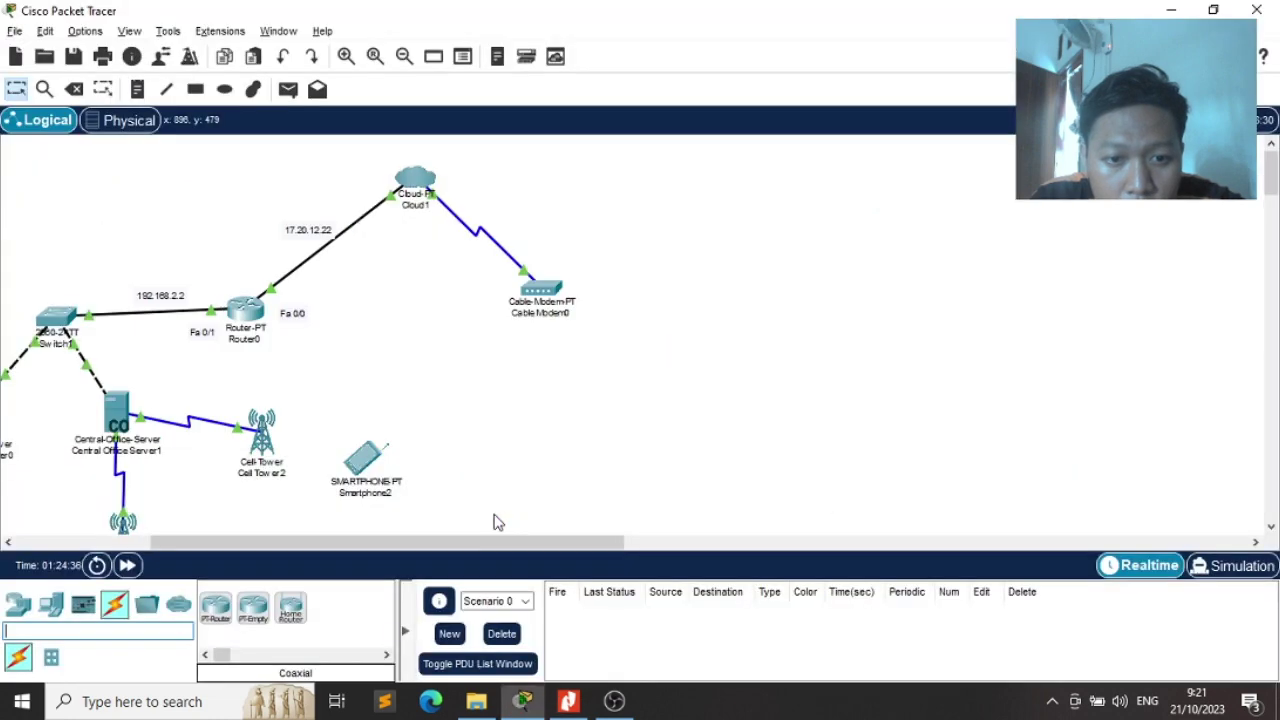
left_click_drag(209, 624, 700, 355)
key("alt+Tab")
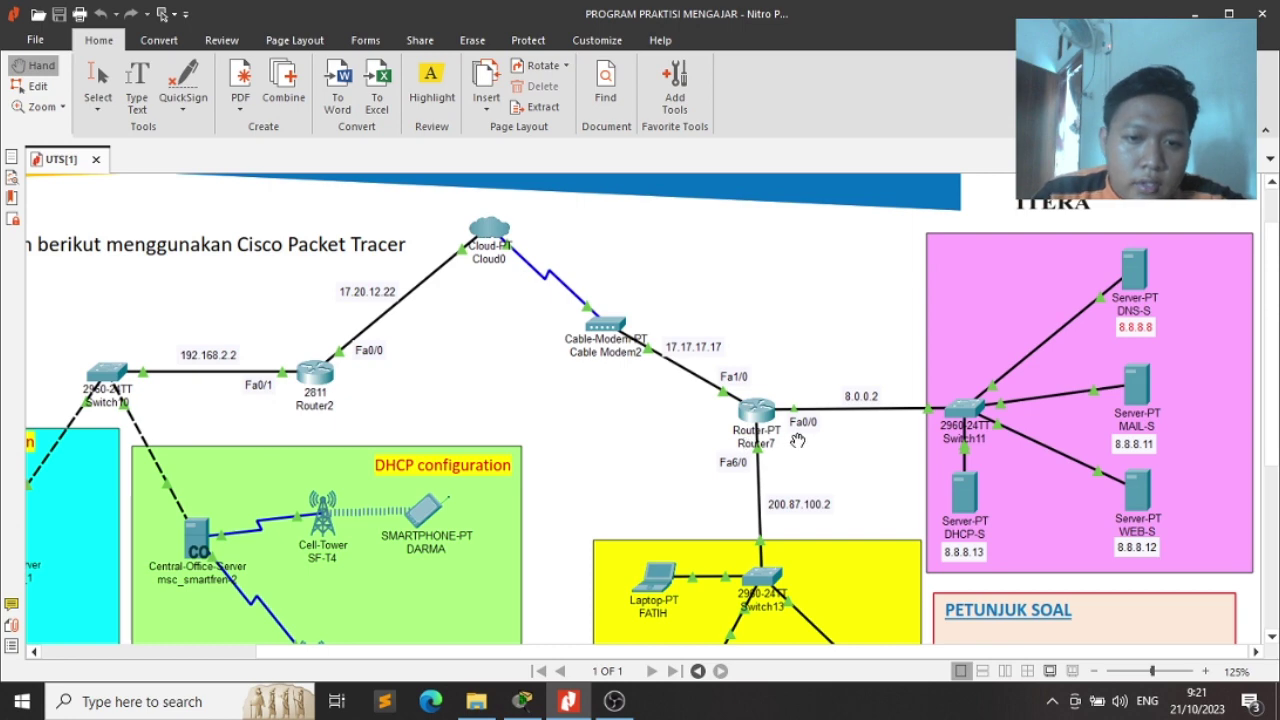
key("alt+Tab")
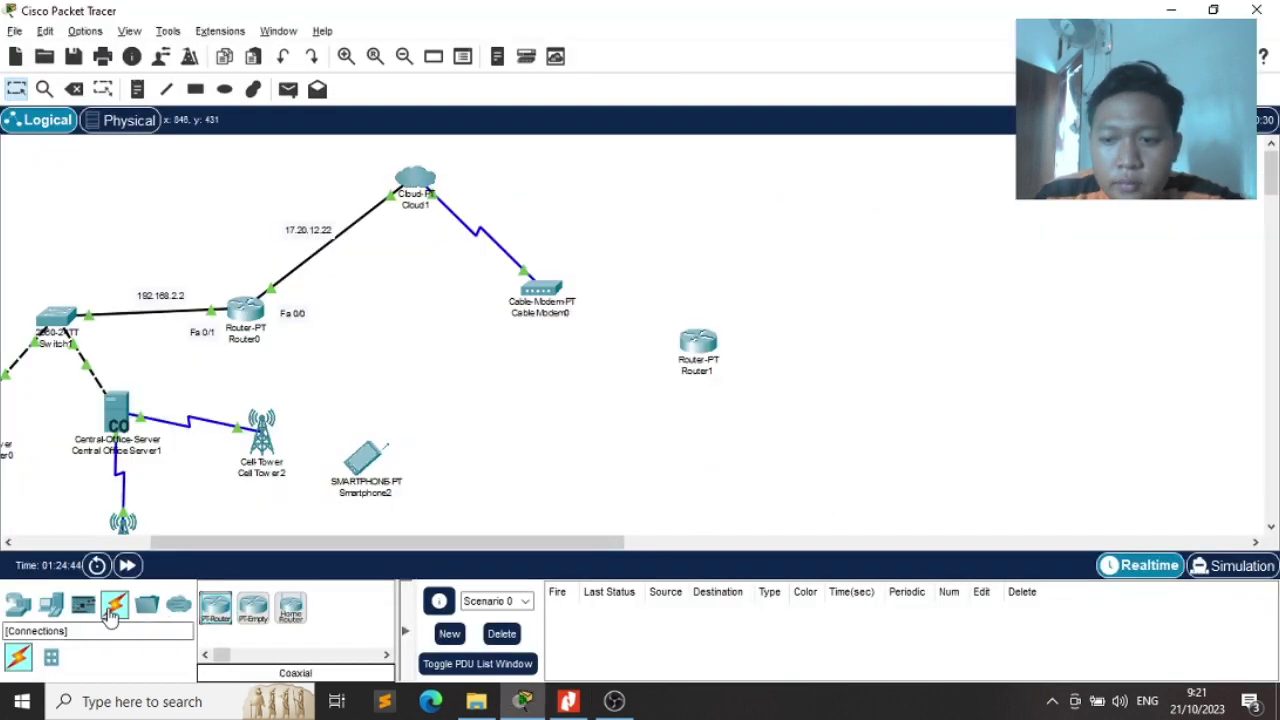
Run a copper straight-through cable from the cable modem's Port 1 to Router1
left_click(112, 612)
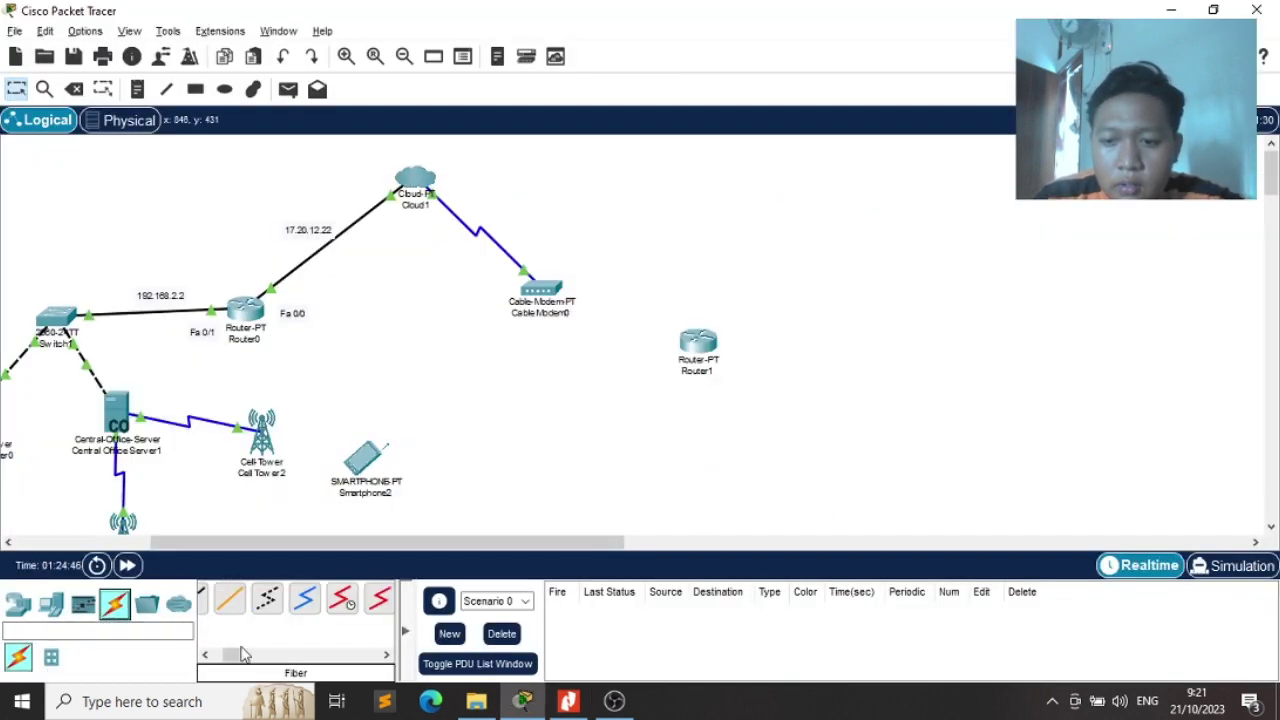
left_click_drag(241, 654, 223, 654)
key("alt+Tab")
key("alt+Tab")
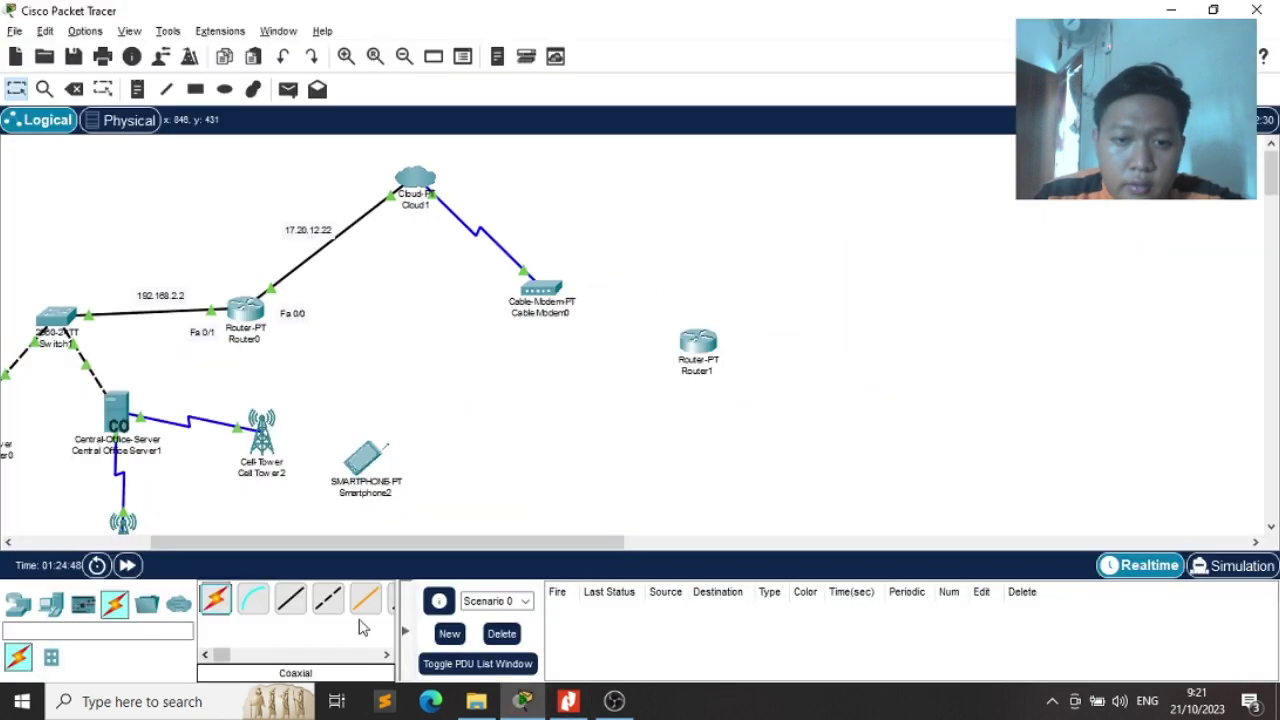
left_click(288, 610)
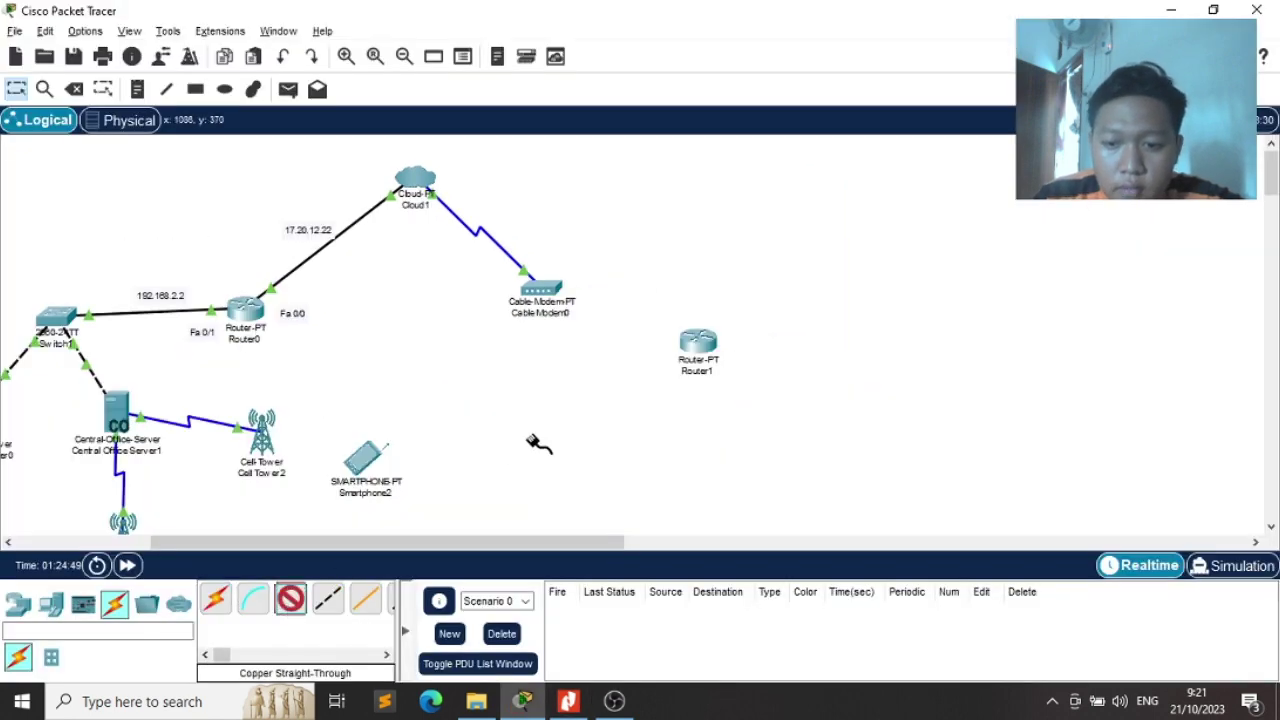
left_click(546, 290)
left_click(566, 298)
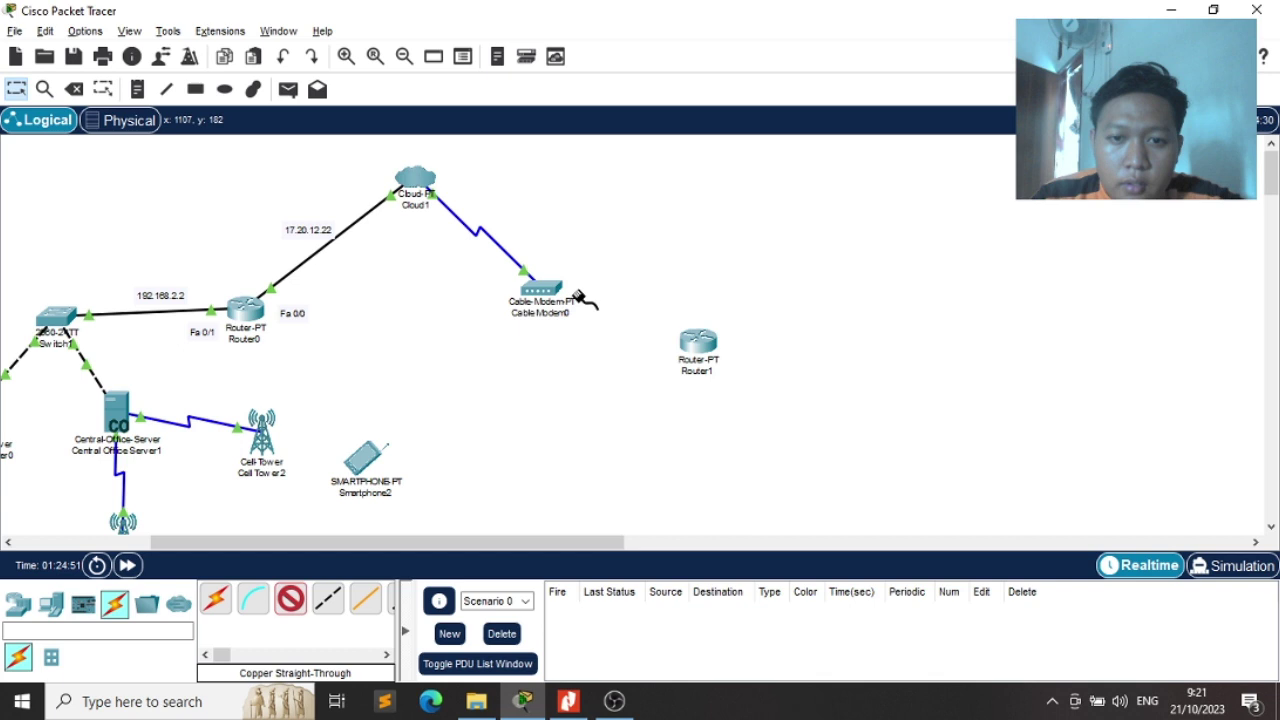
left_click(696, 342)
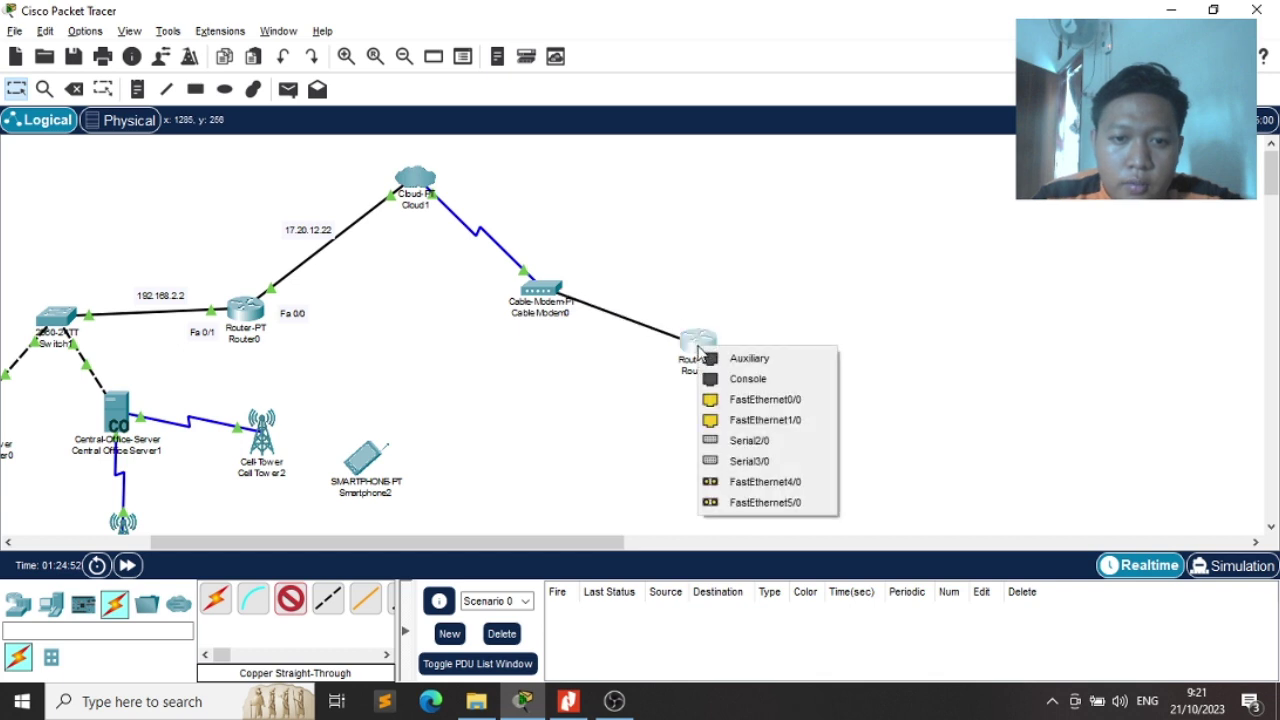
left_click(727, 400)
Attach the modem cable to Router1's FastEthernet1/0 instead of FastEthernet0/0
key("alt+Tab")
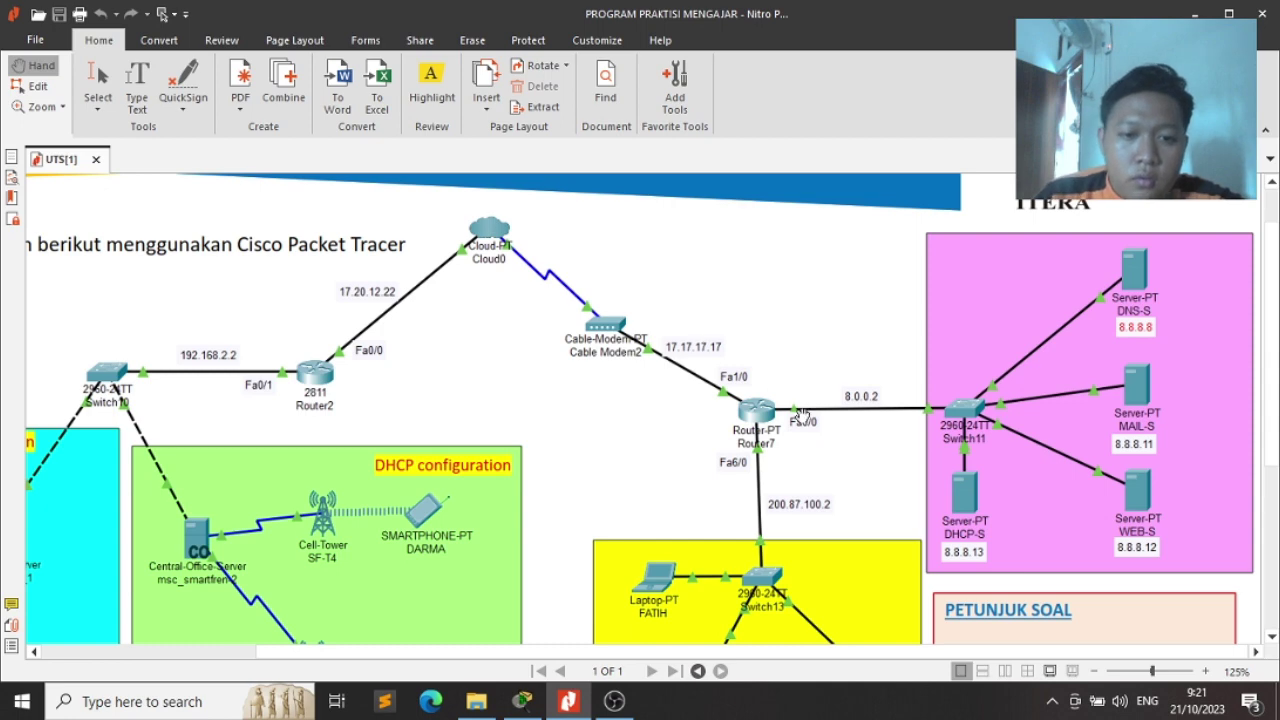
key("alt+Tab")
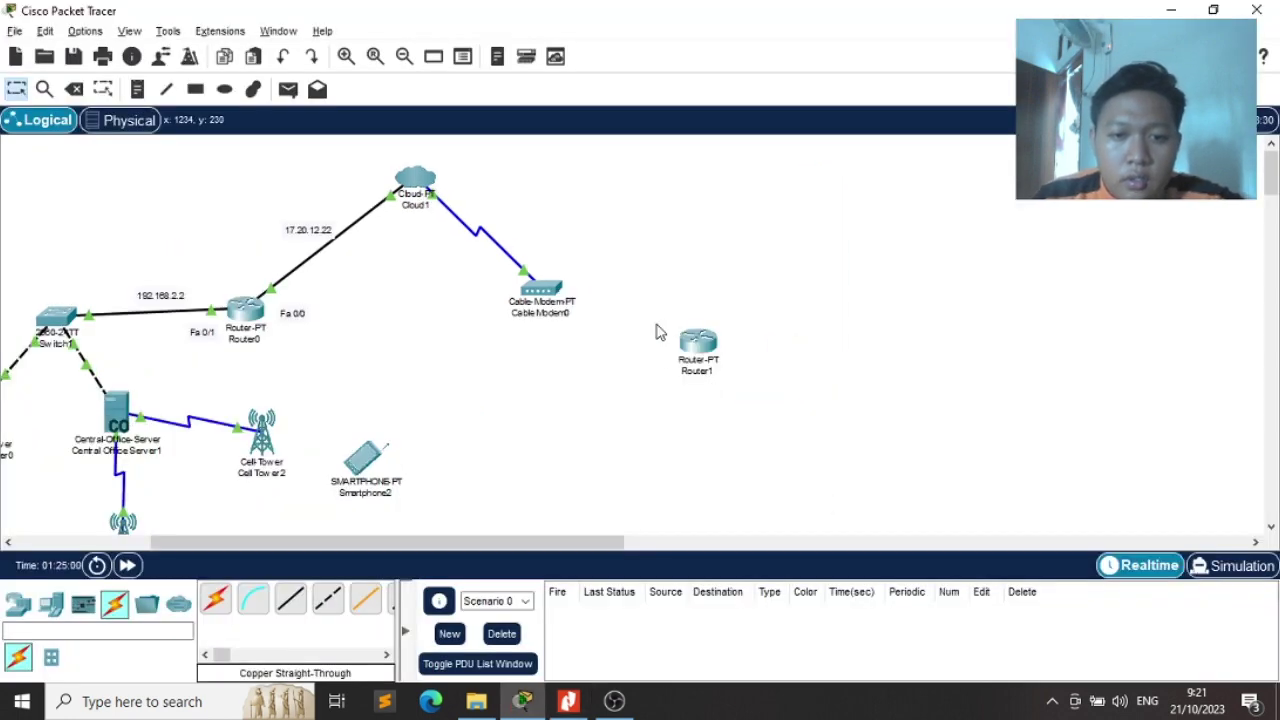
left_click(699, 345)
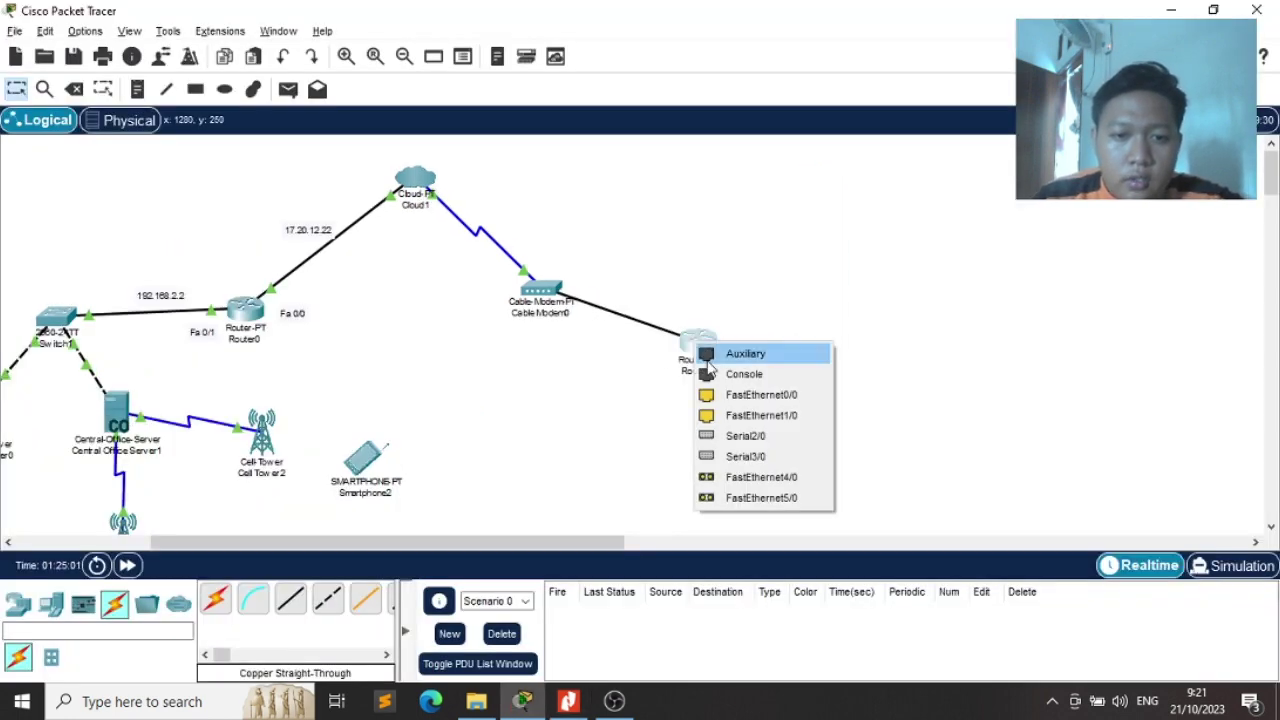
left_click(745, 416)
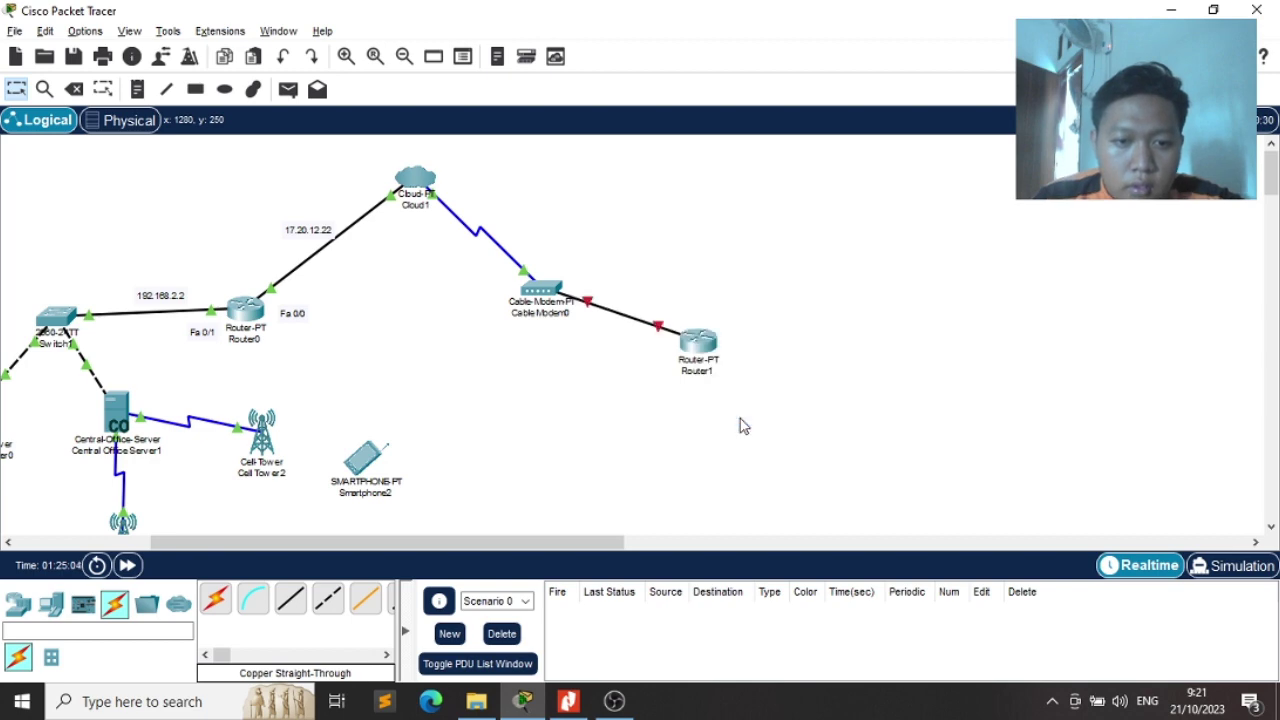
key("alt+Tab")
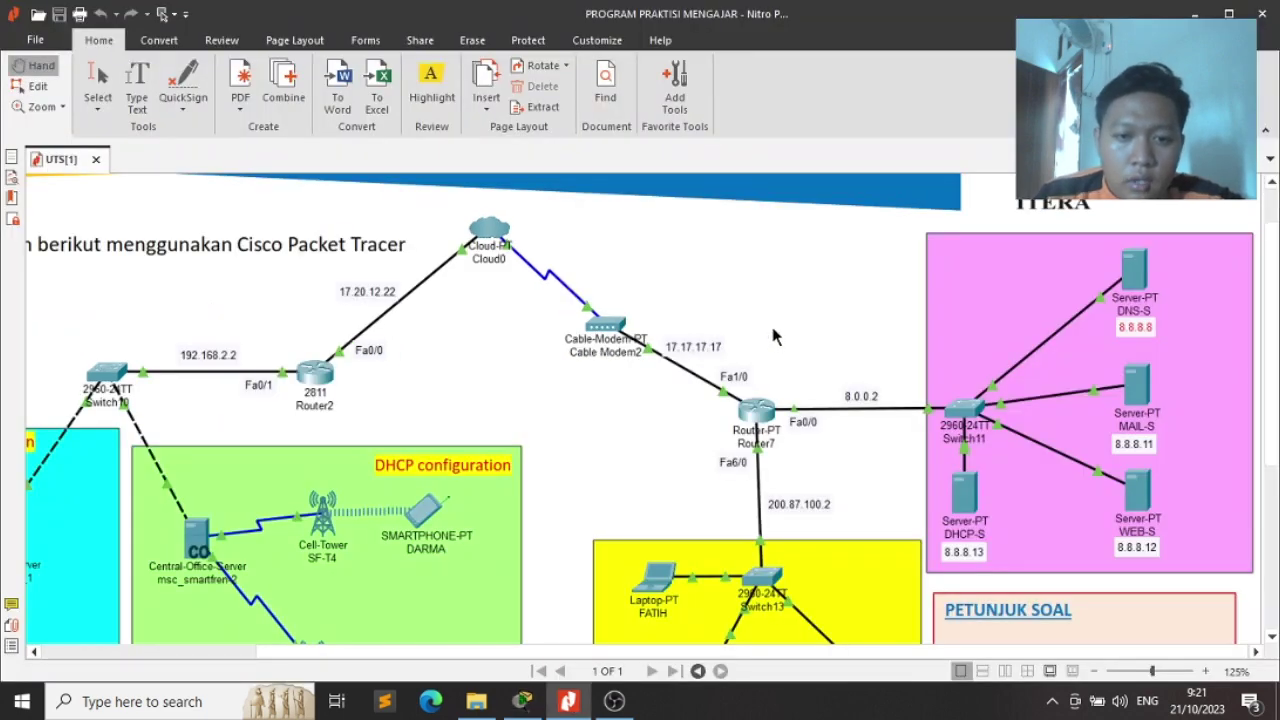
key("alt+Tab")
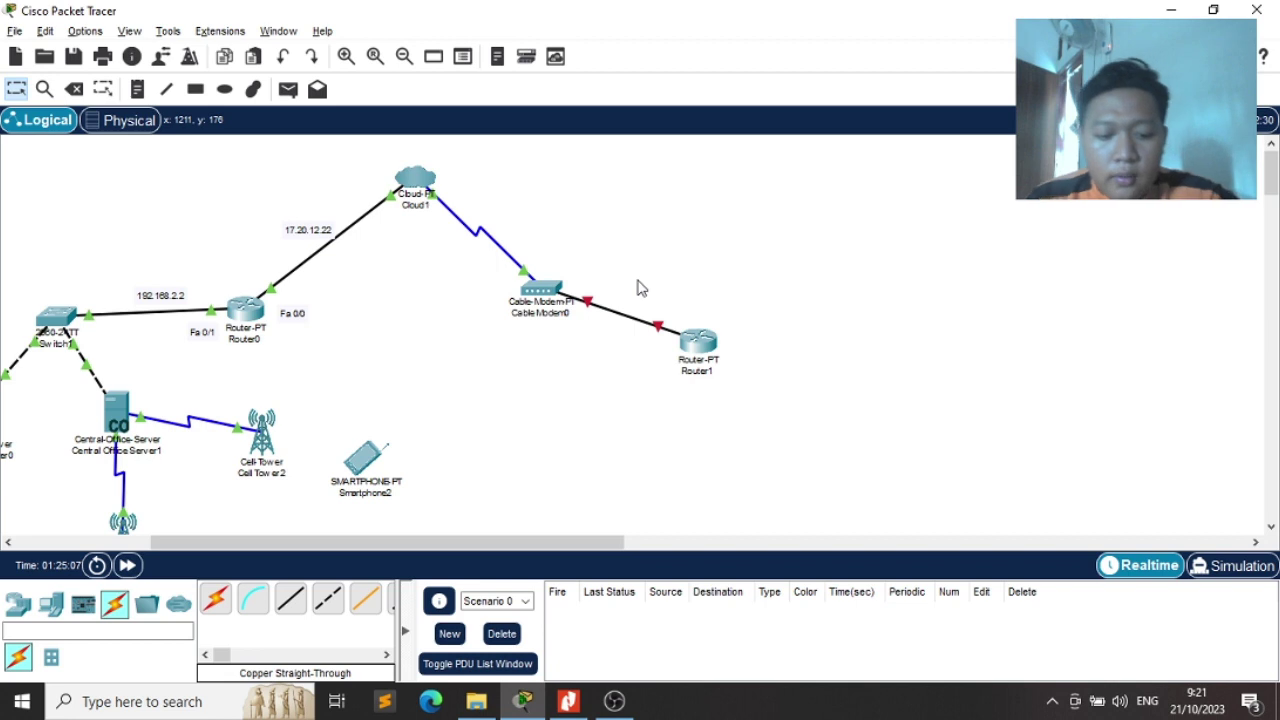
Add notes '17.17.17.17' beside the modem–router link and 'Fa 1/0' beside Router1
key("n")
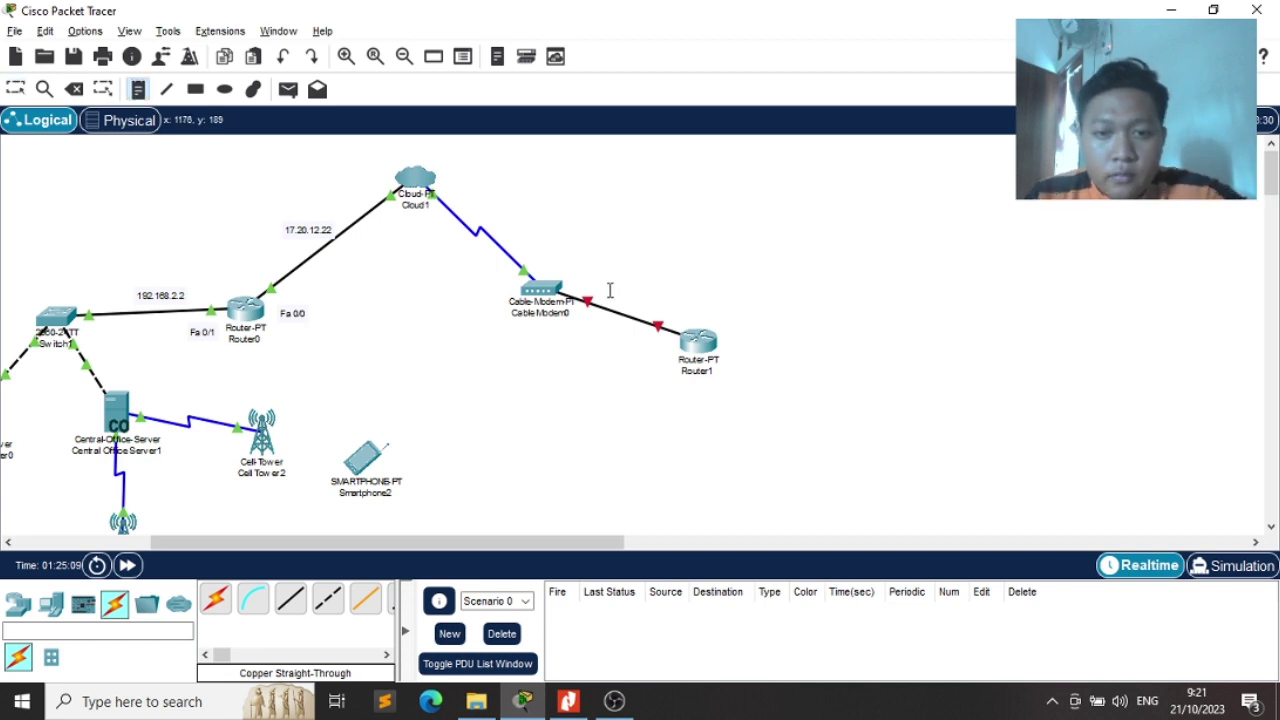
left_click(609, 290)
type("17.1")
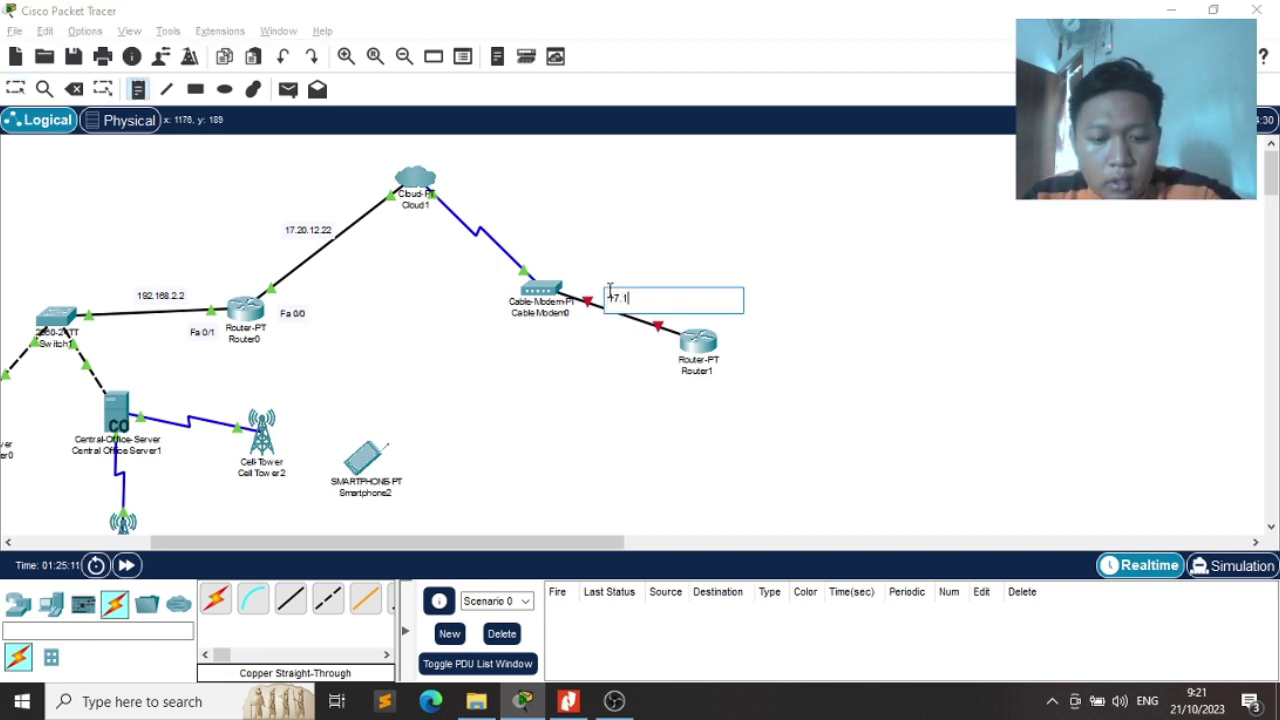
type("7.17.17")
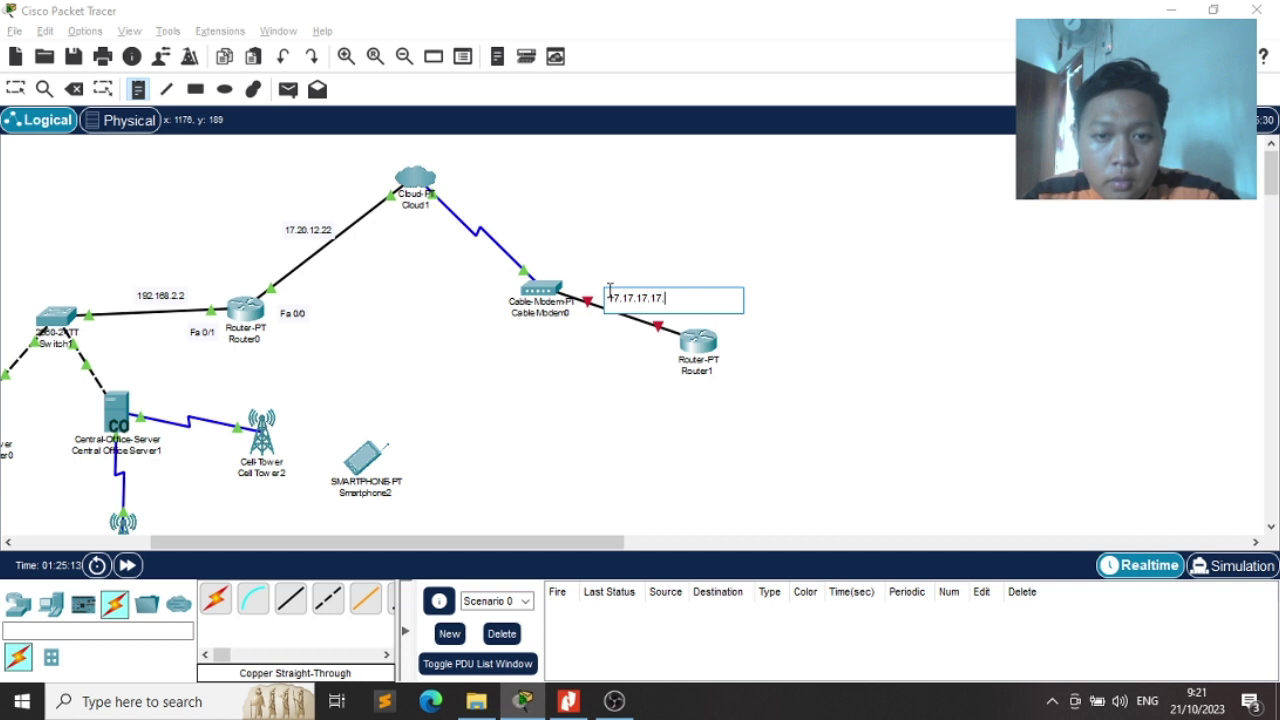
key("Escape")
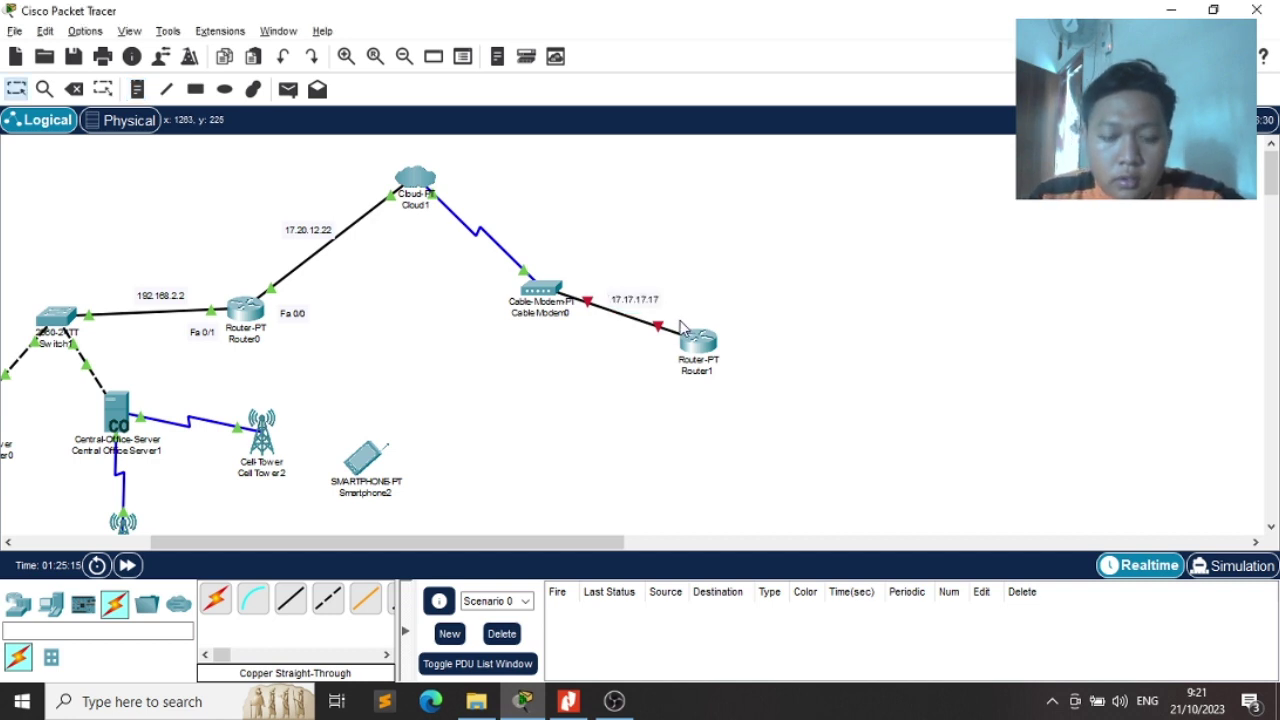
key("n")
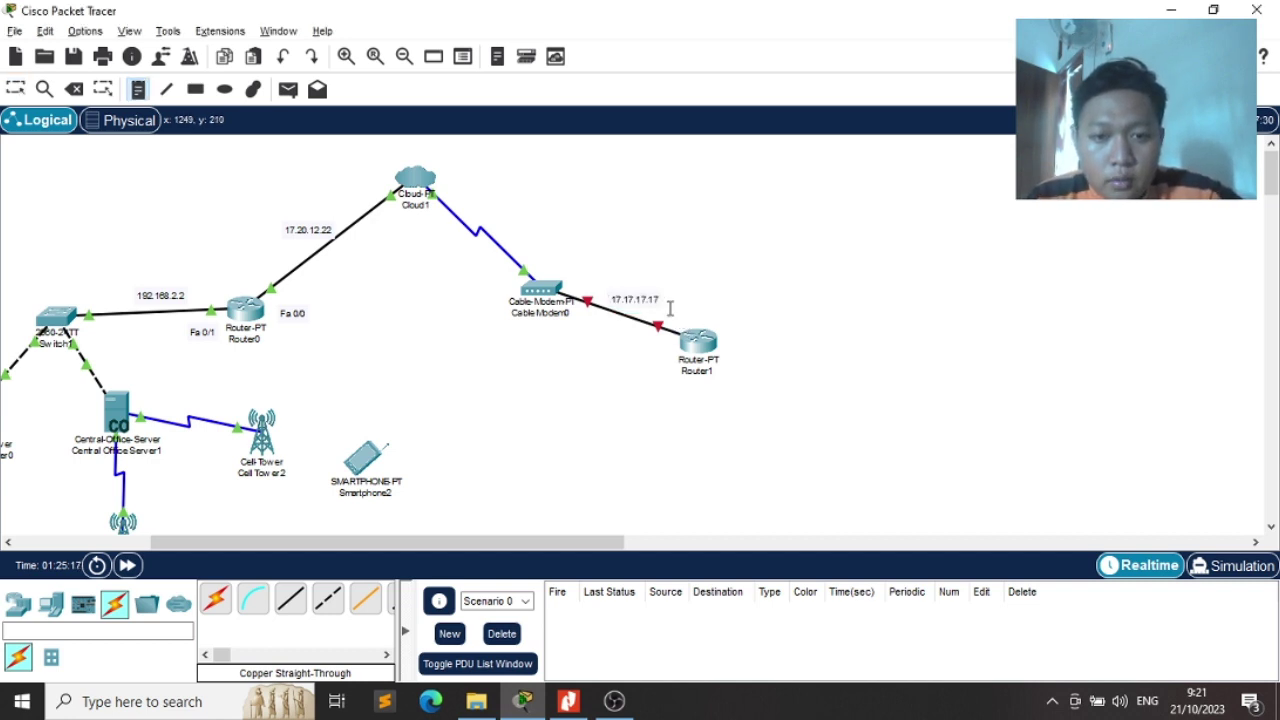
left_click(670, 309)
type("Fa 1/0")
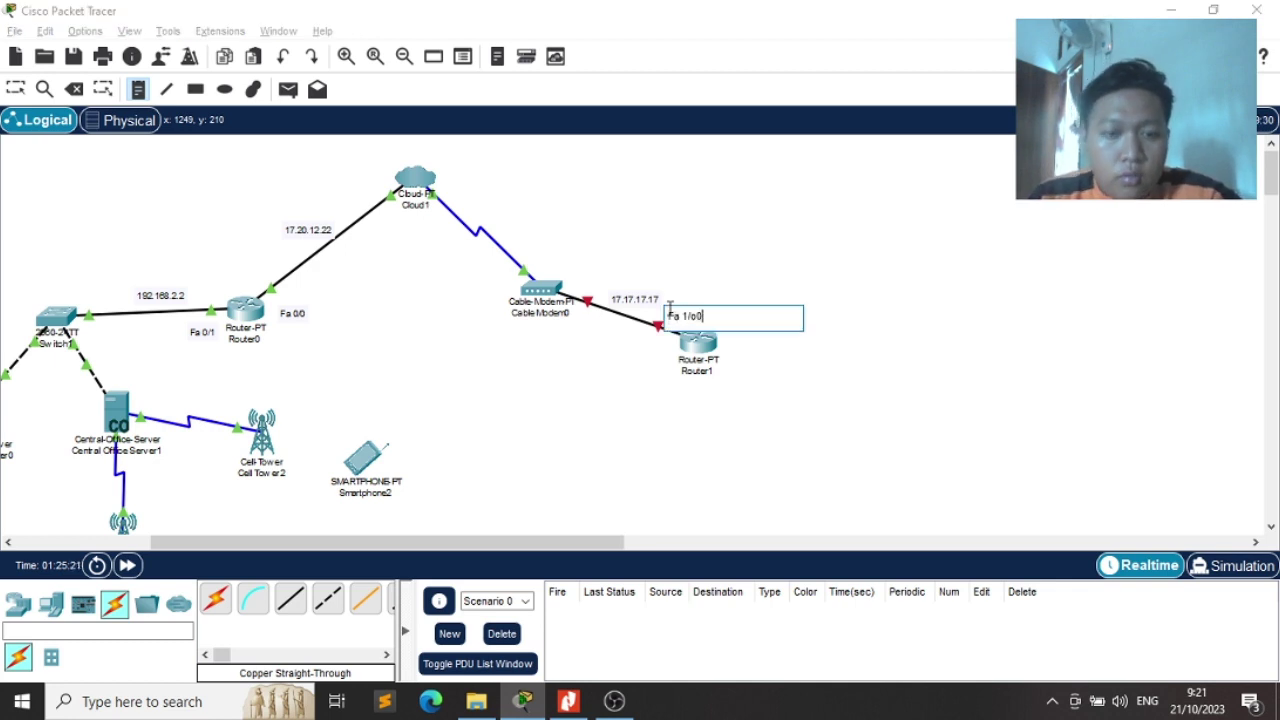
key("Escape")
key("alt+Tab")
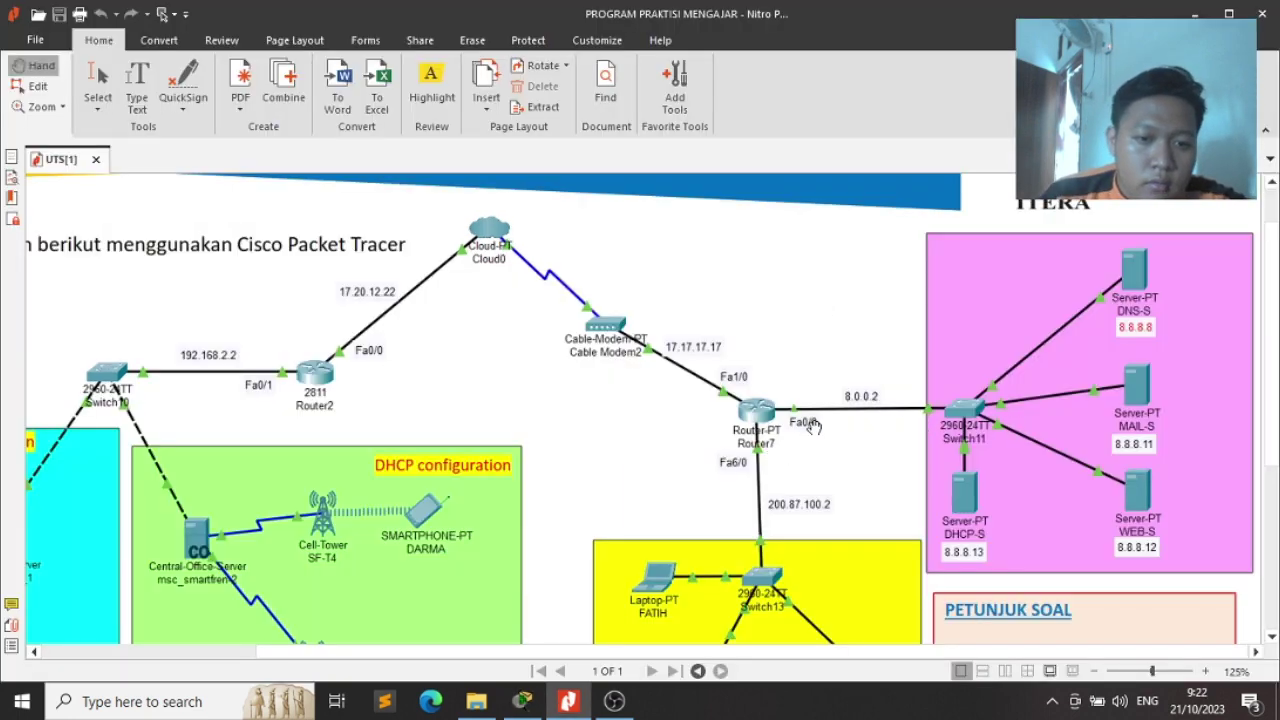
Search for 2960 and place a 2960-24TT switch, Switch2, right of Router1
key("alt+Tab")
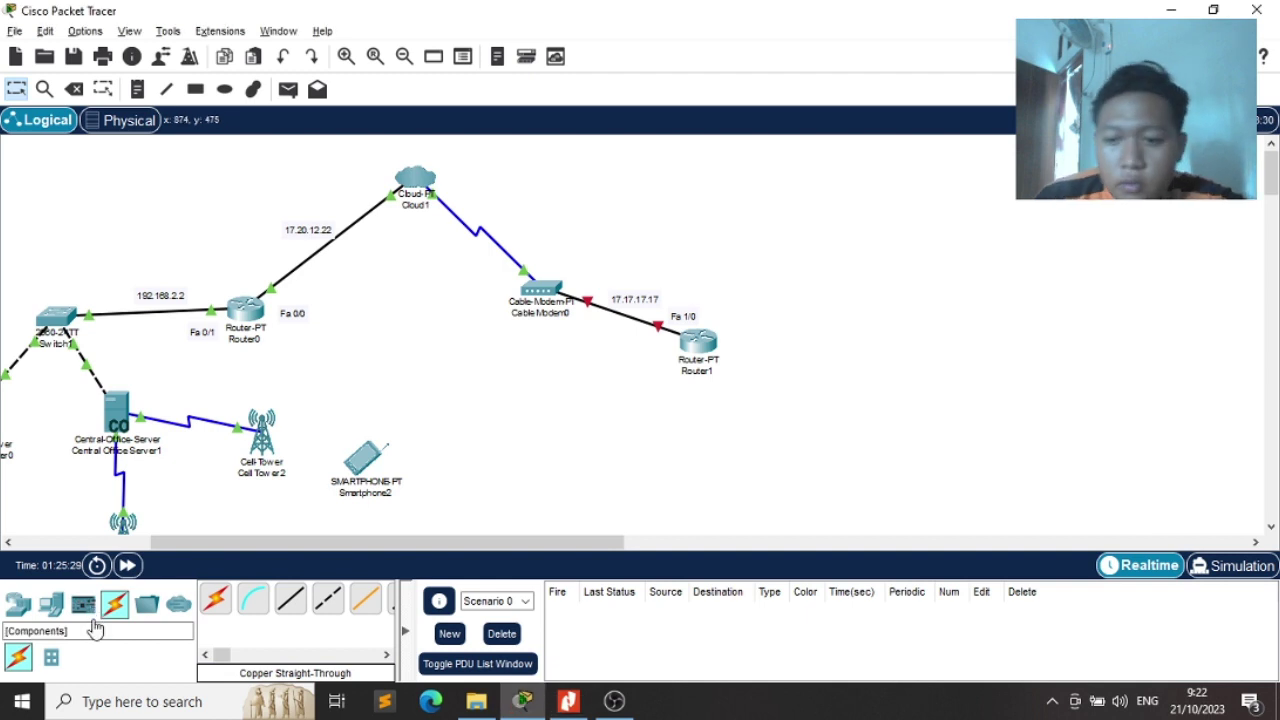
left_click(88, 612)
left_click(93, 630)
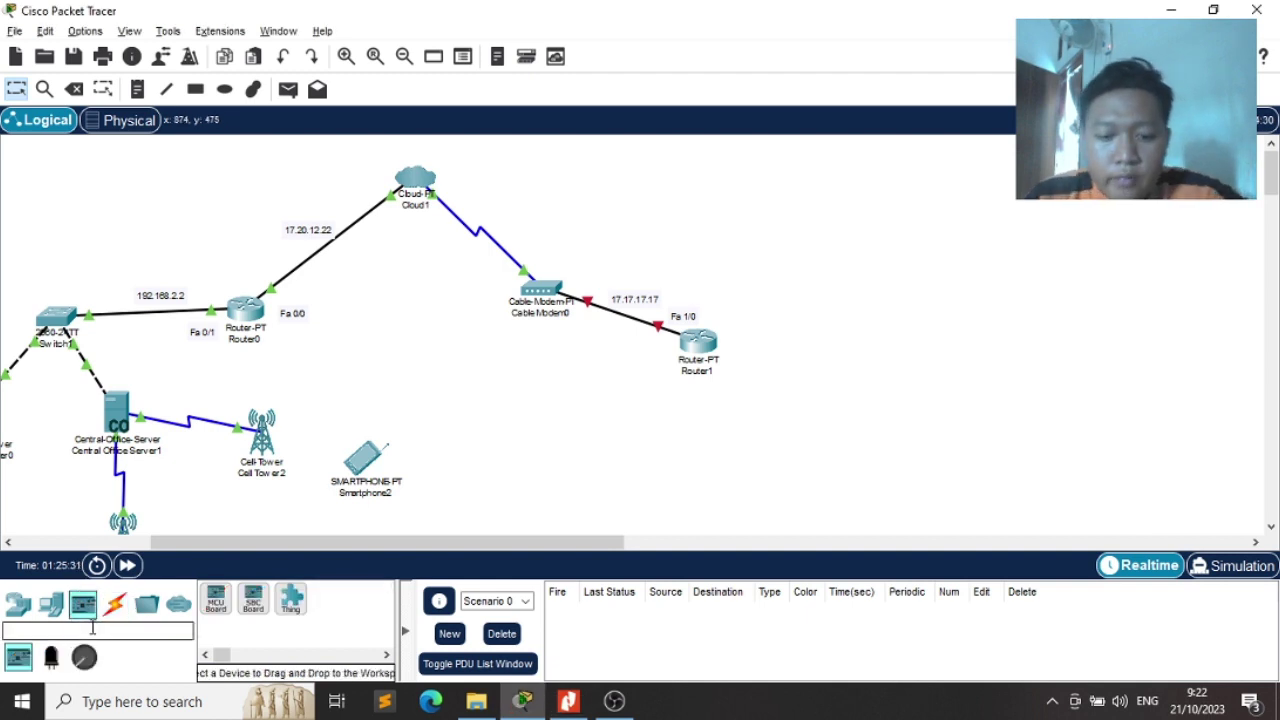
type("2690")
key("BackSpace")
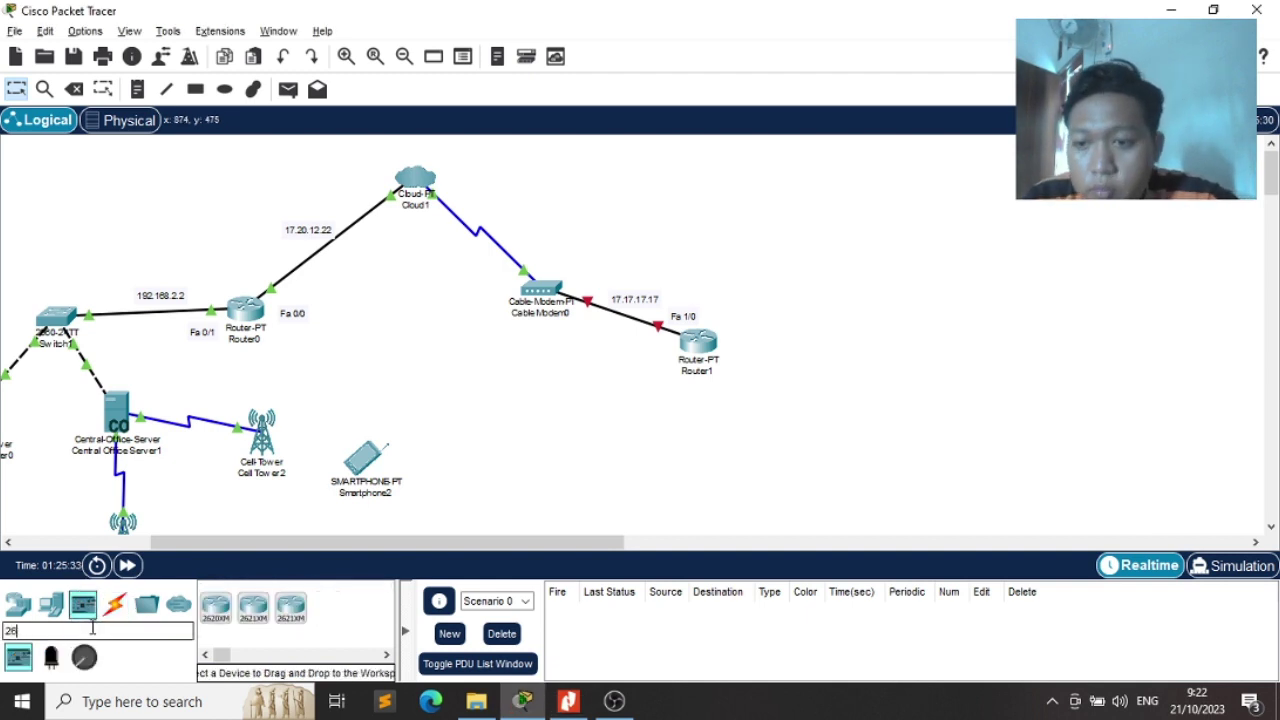
key("BackSpace")
type("960")
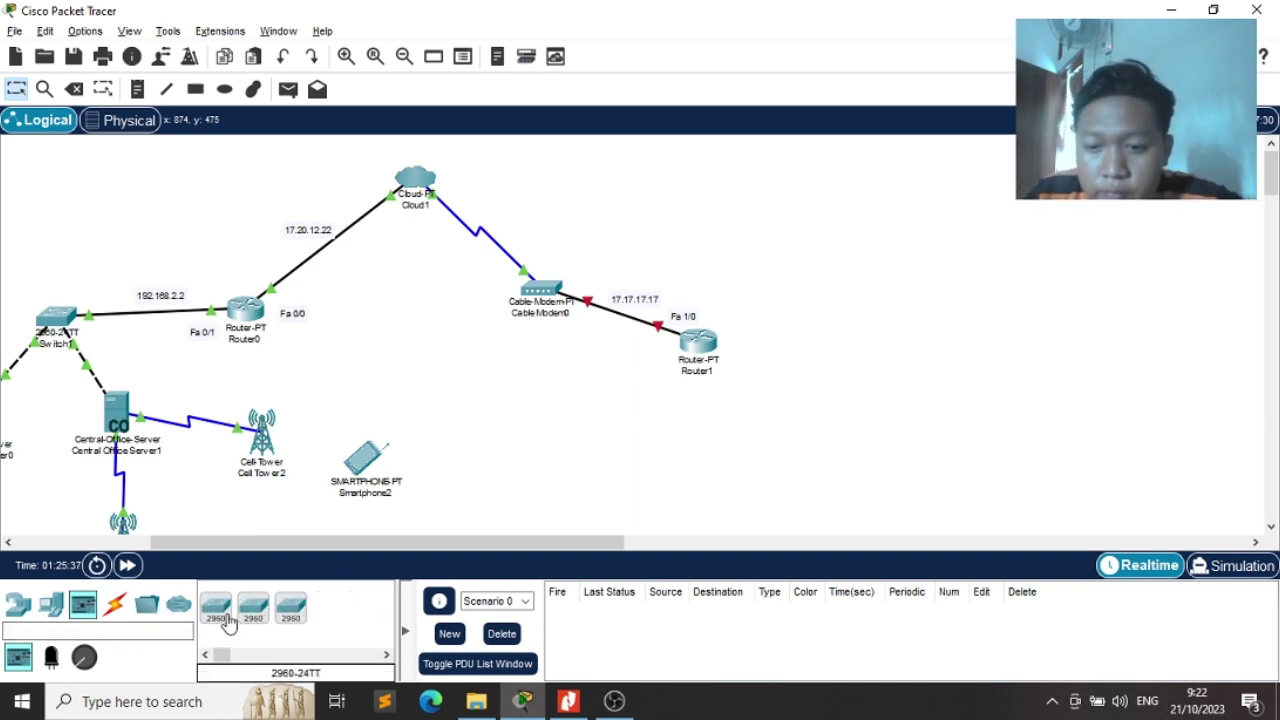
left_click(216, 607)
left_click(844, 340)
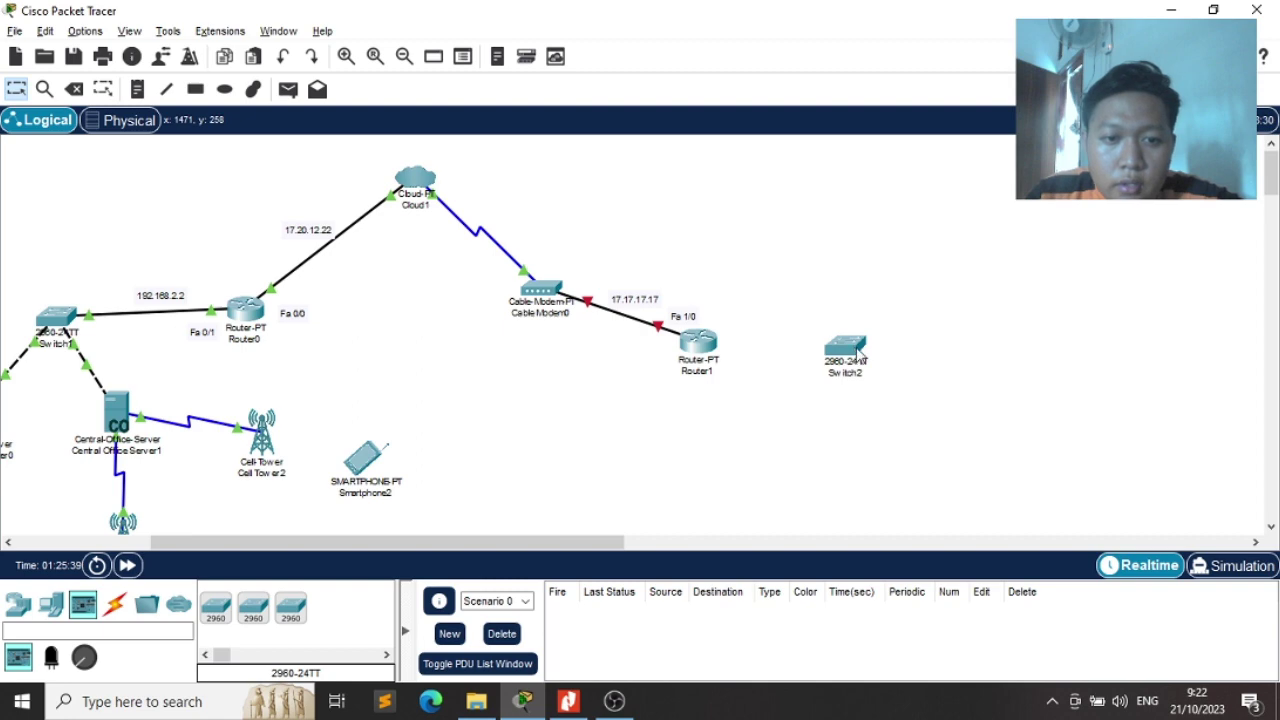
Place a second 2960-24TT switch, Switch3, below Router1
key("alt+Tab")
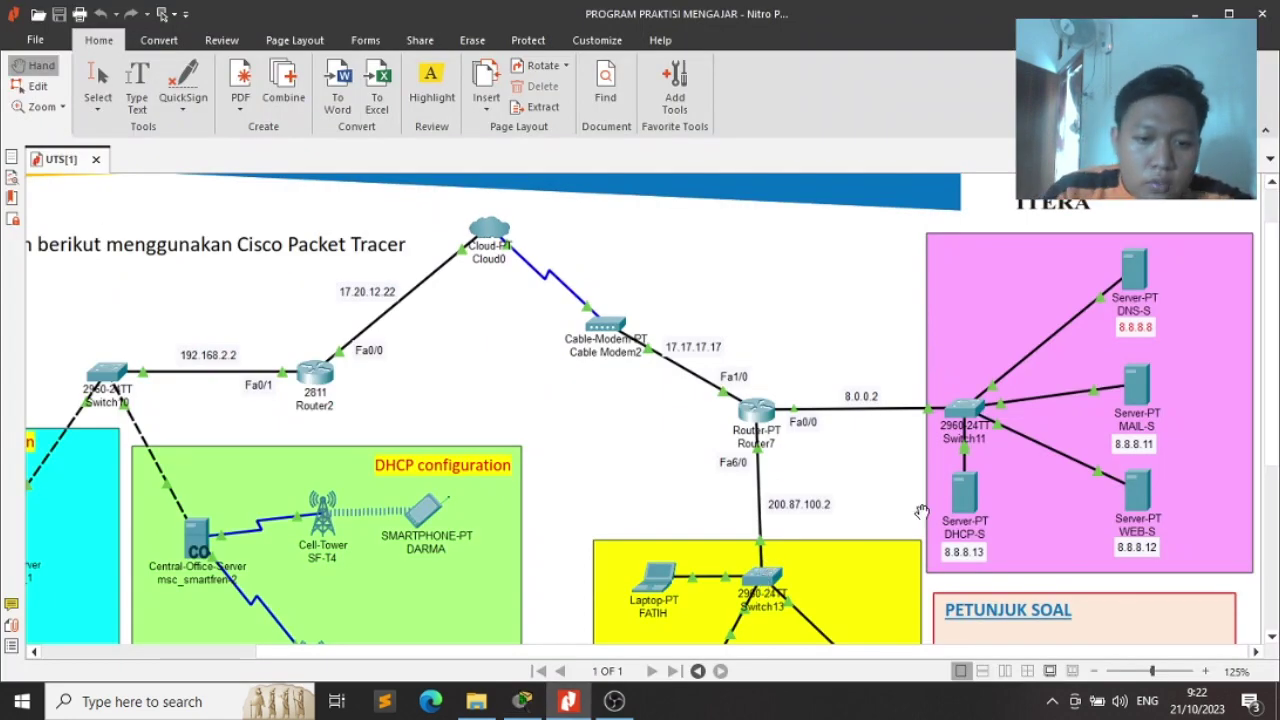
key("alt+Tab")
left_click(222, 611)
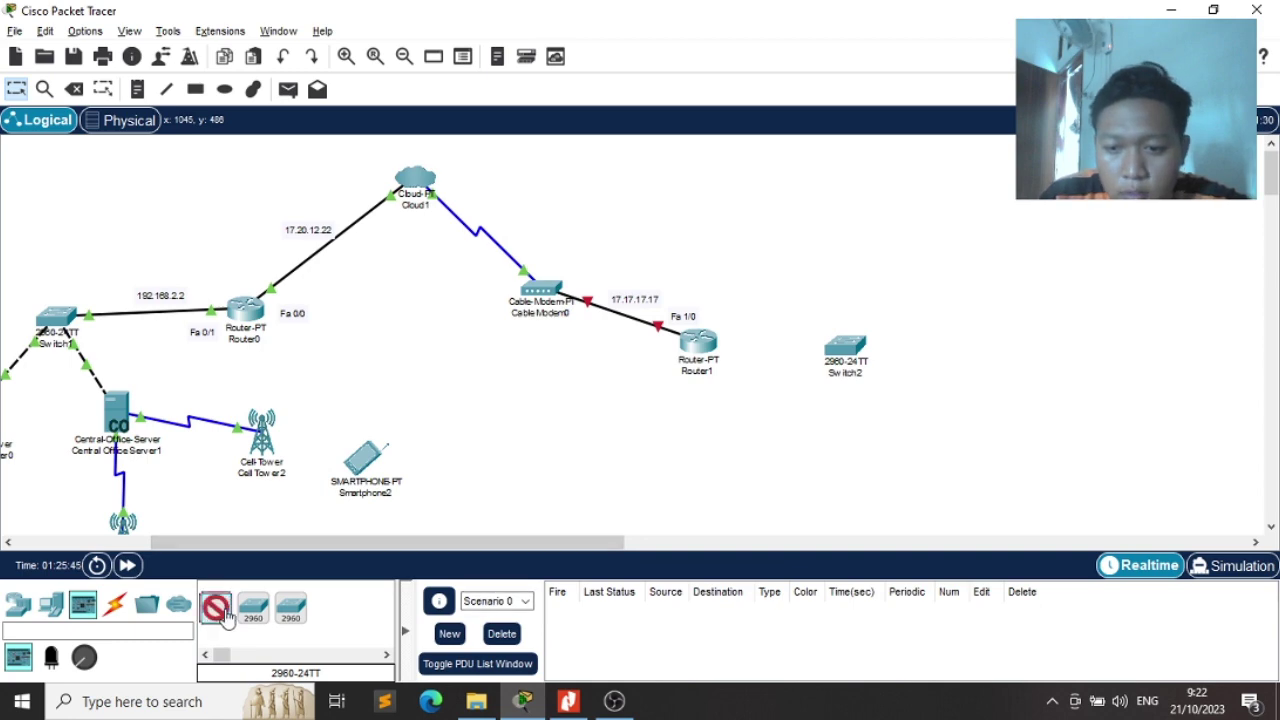
left_click(698, 462)
key("alt+Tab")
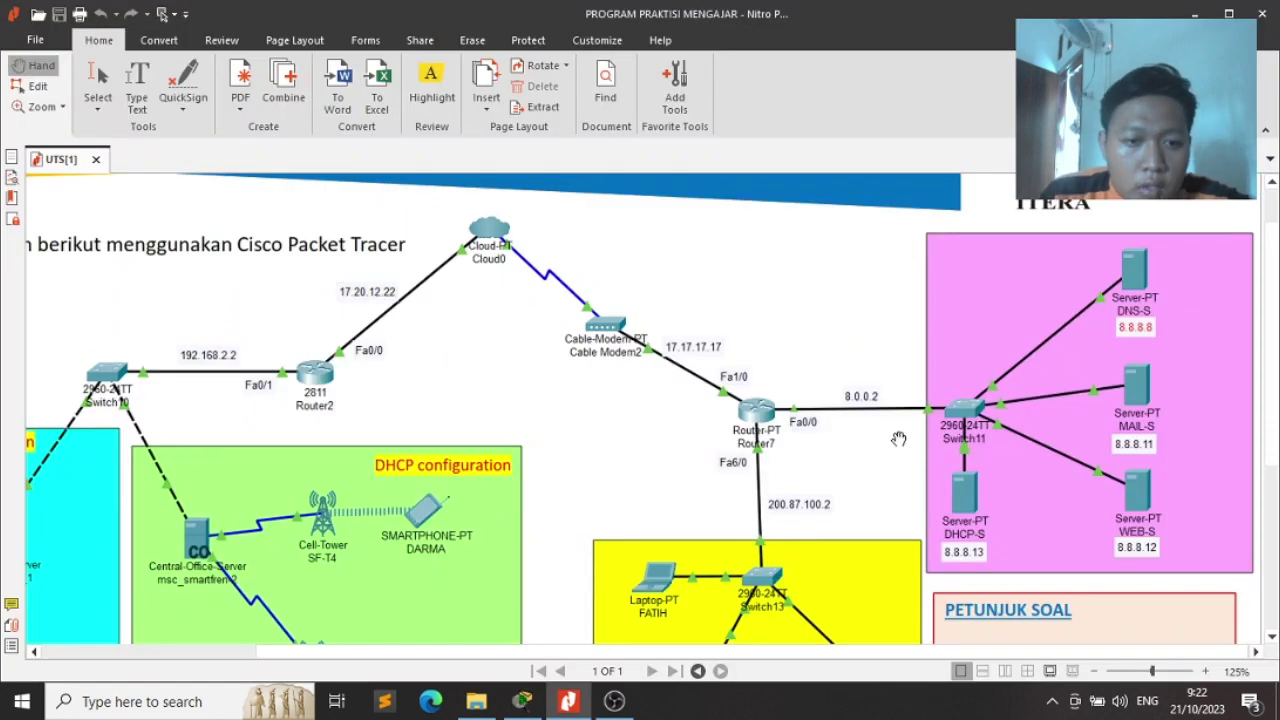
key("alt+Tab")
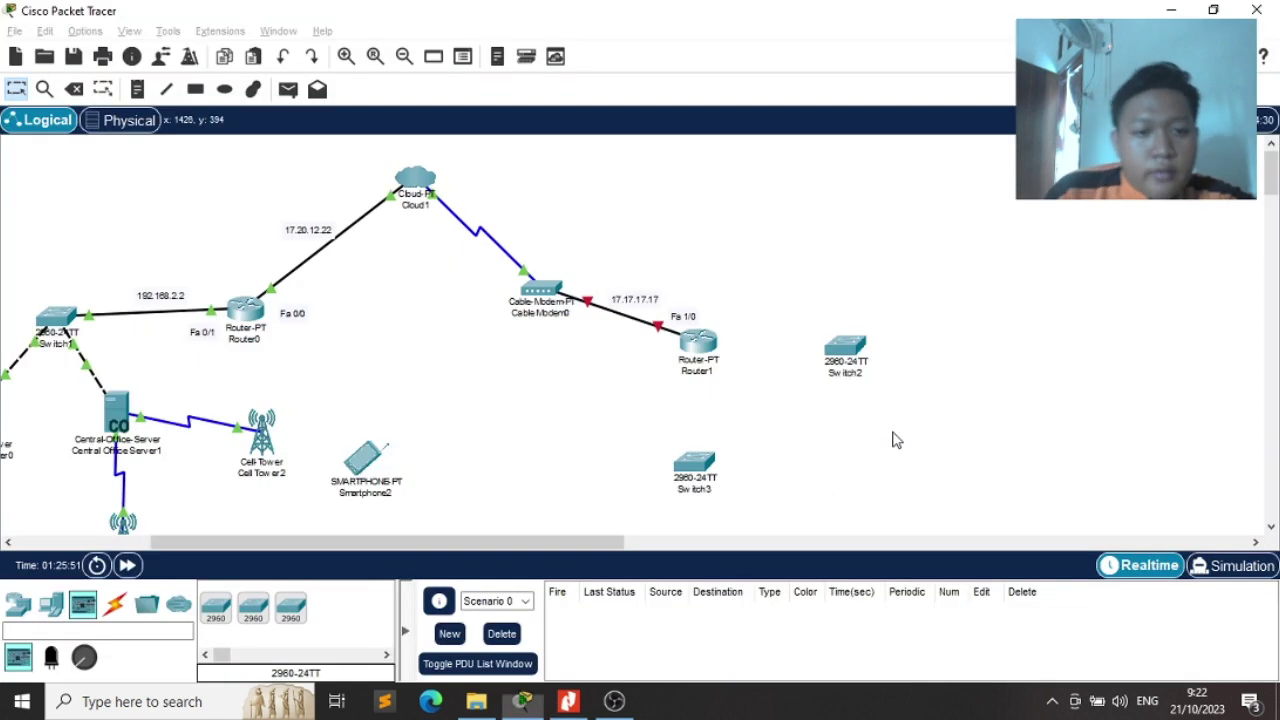
Connect Router1 FastEthernet0/0 to Switch2 FastEthernet0/2 with copper straight-through cable
left_click(116, 605)
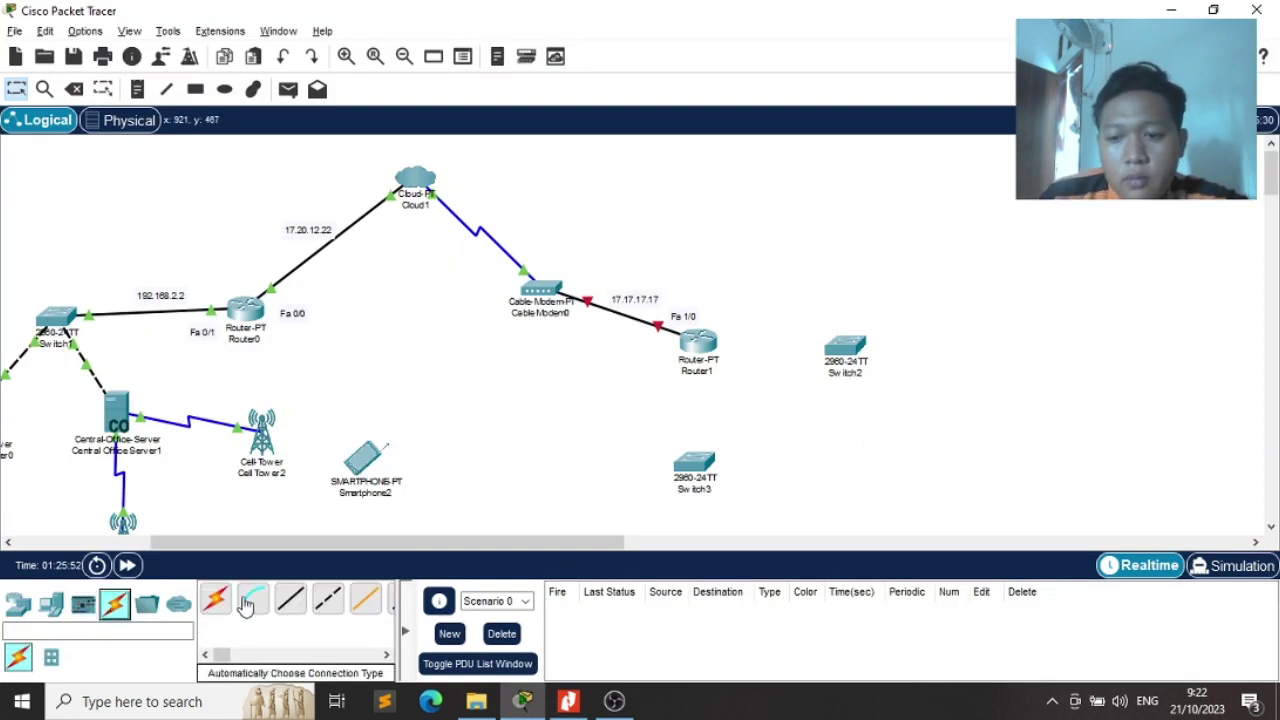
left_click(290, 600)
left_click(706, 344)
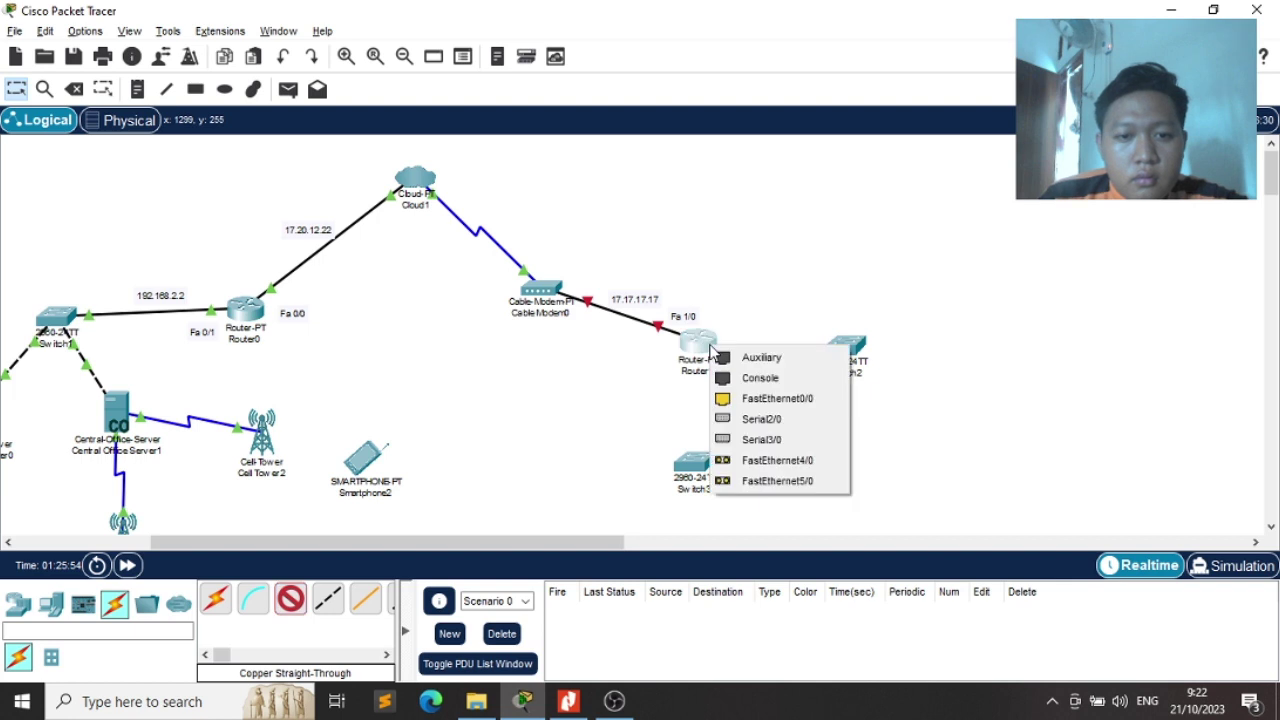
left_click(770, 400)
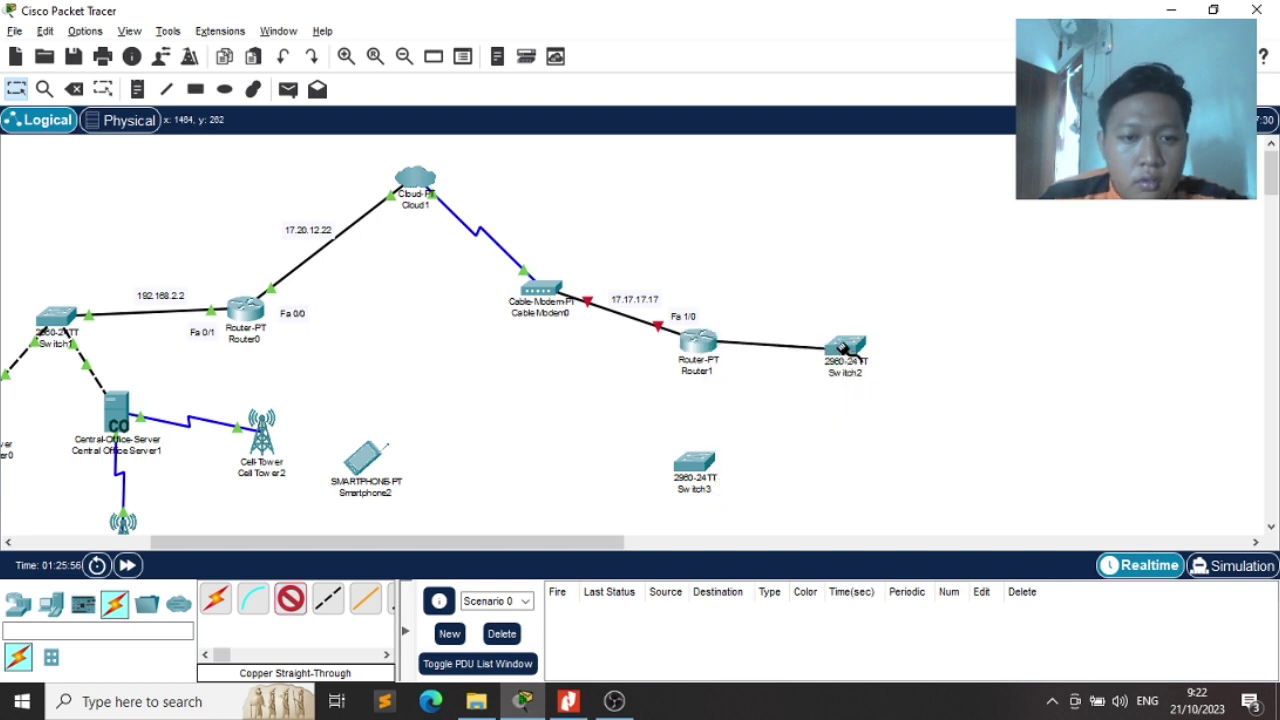
left_click(845, 348)
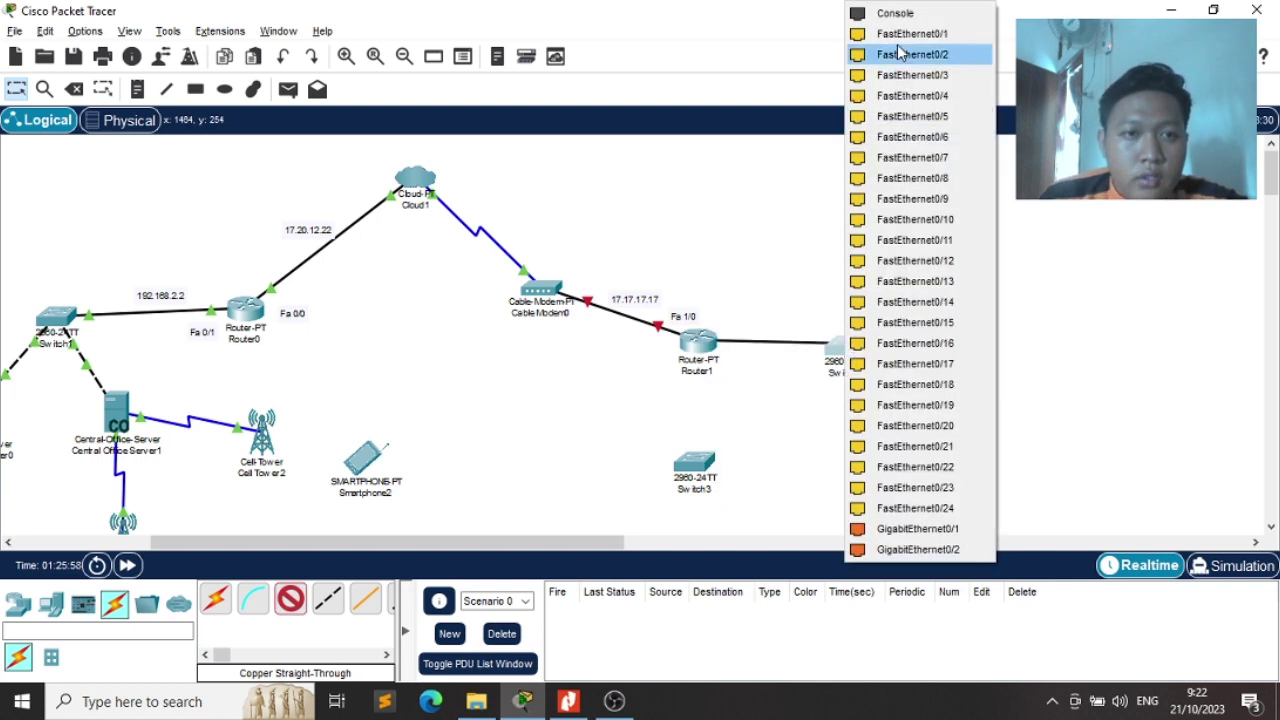
left_click(900, 54)
key("alt+Tab")
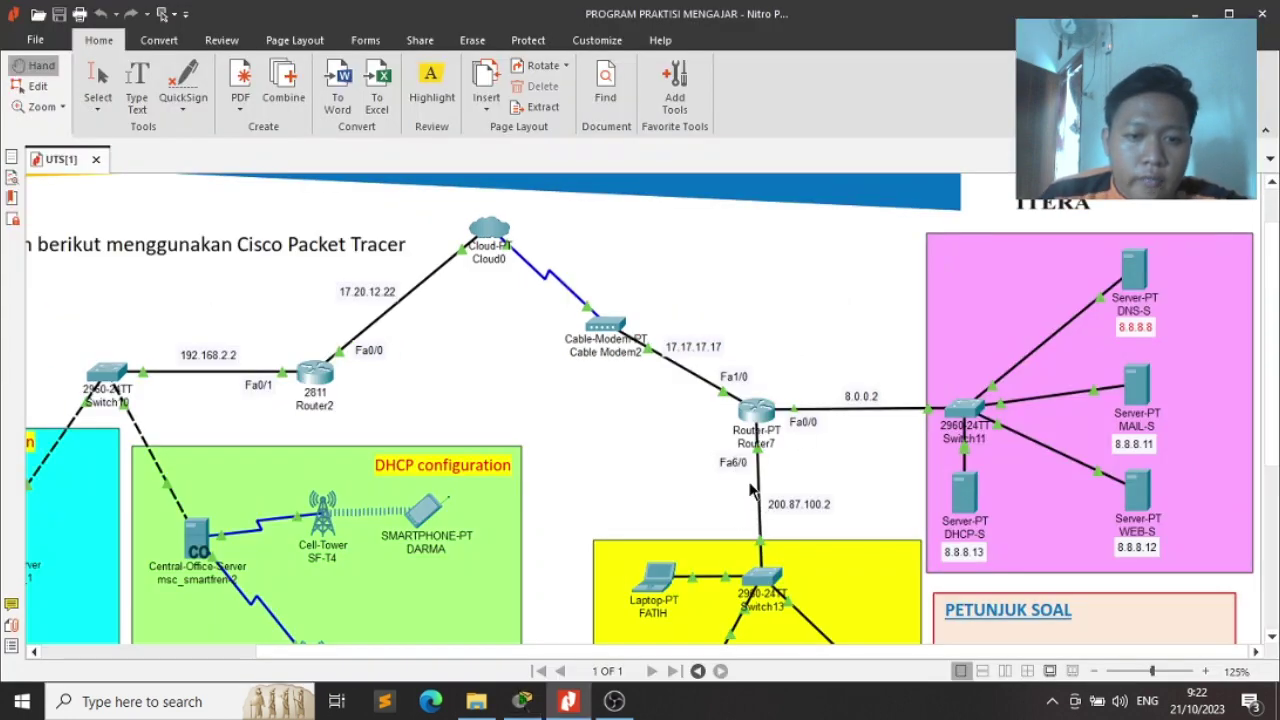
key("alt+Tab")
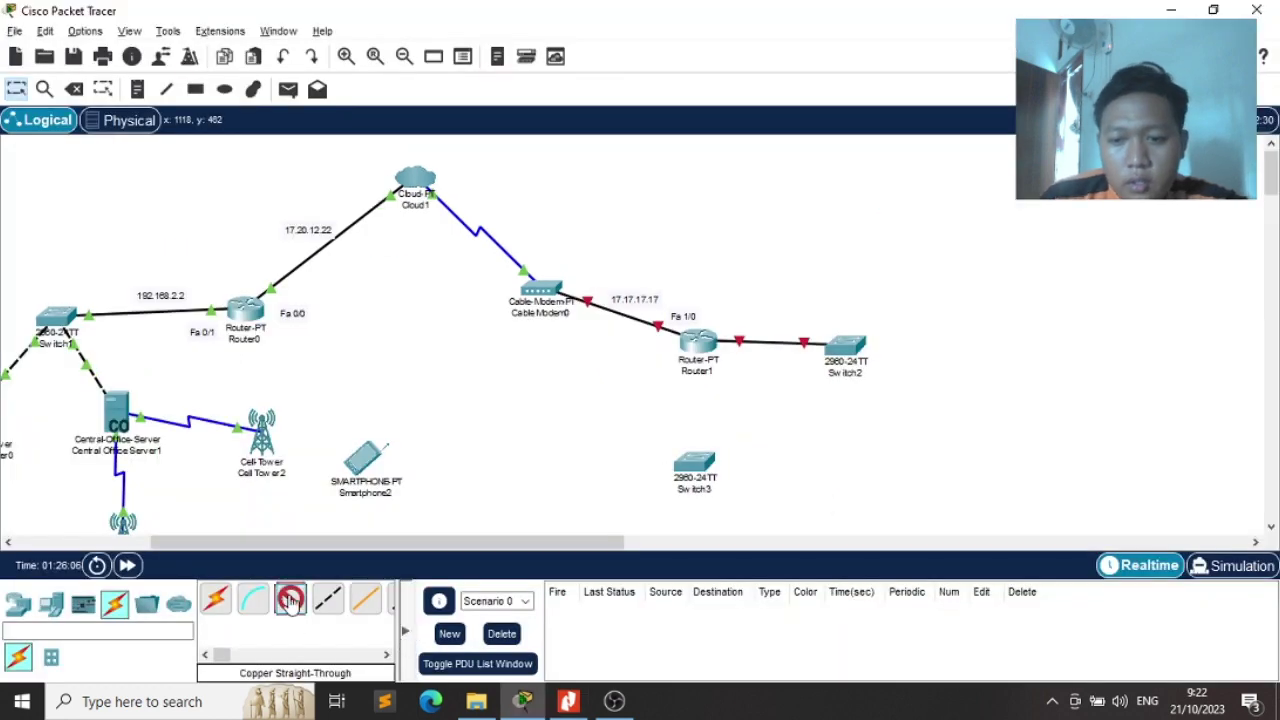
Try linking Router1 to Switch3, then delete that trial link
left_click(290, 598)
left_click(702, 350)
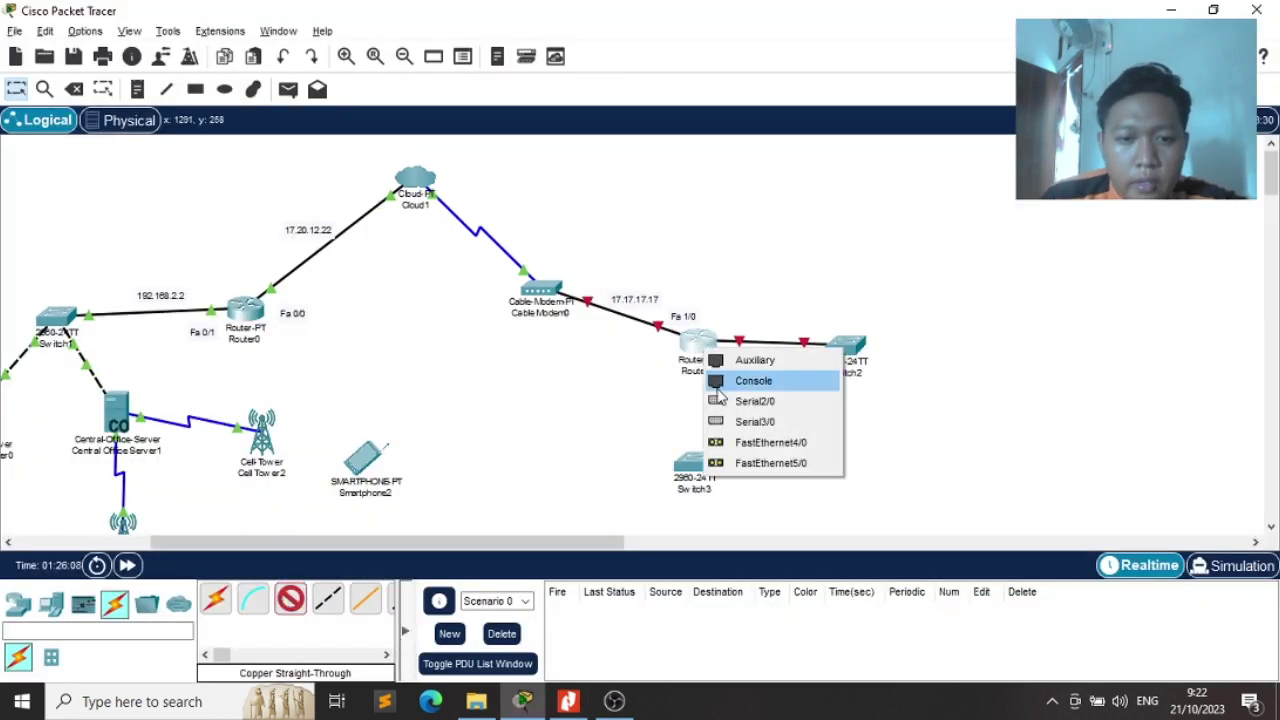
left_click(738, 452)
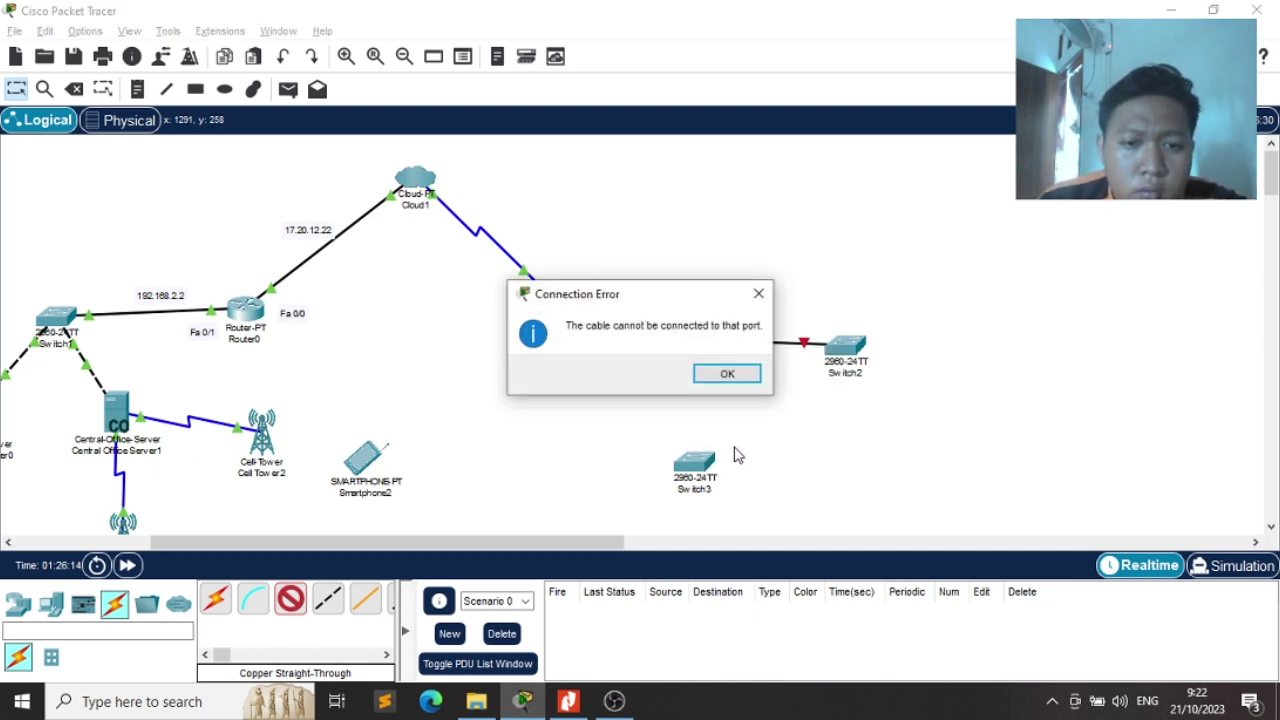
left_click(722, 376)
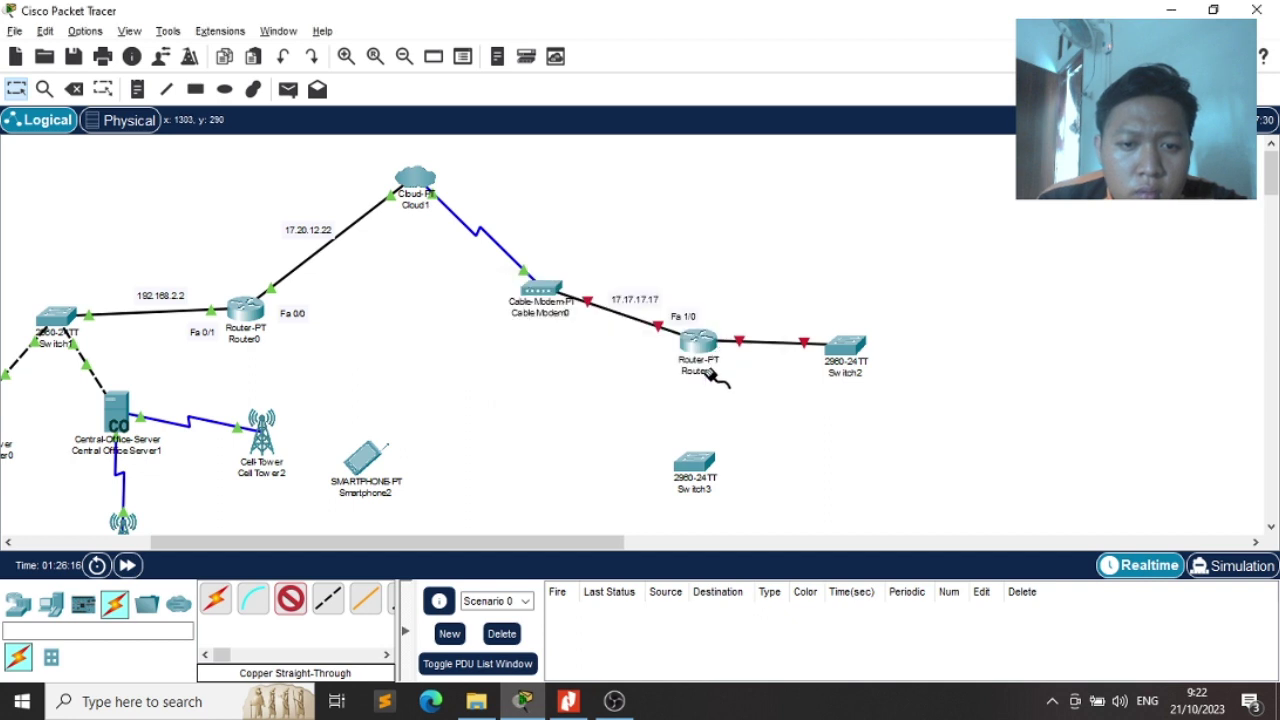
left_click(698, 338)
left_click(724, 372)
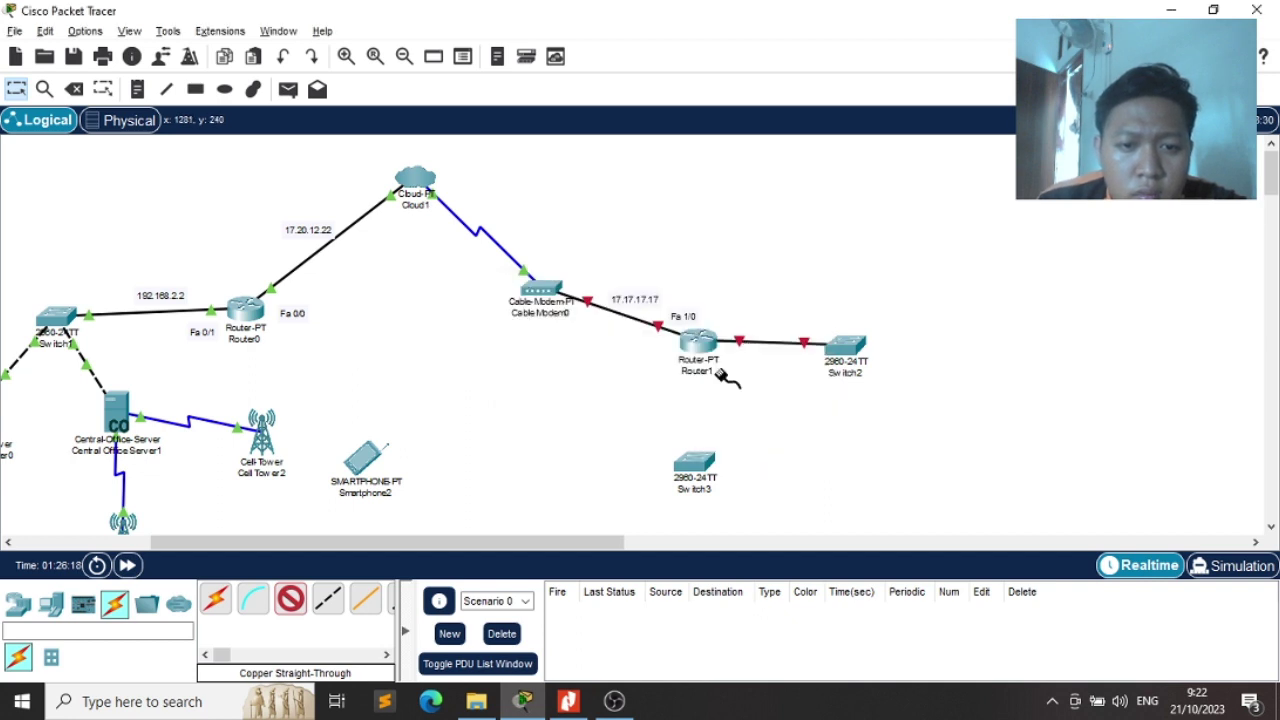
left_click(697, 465)
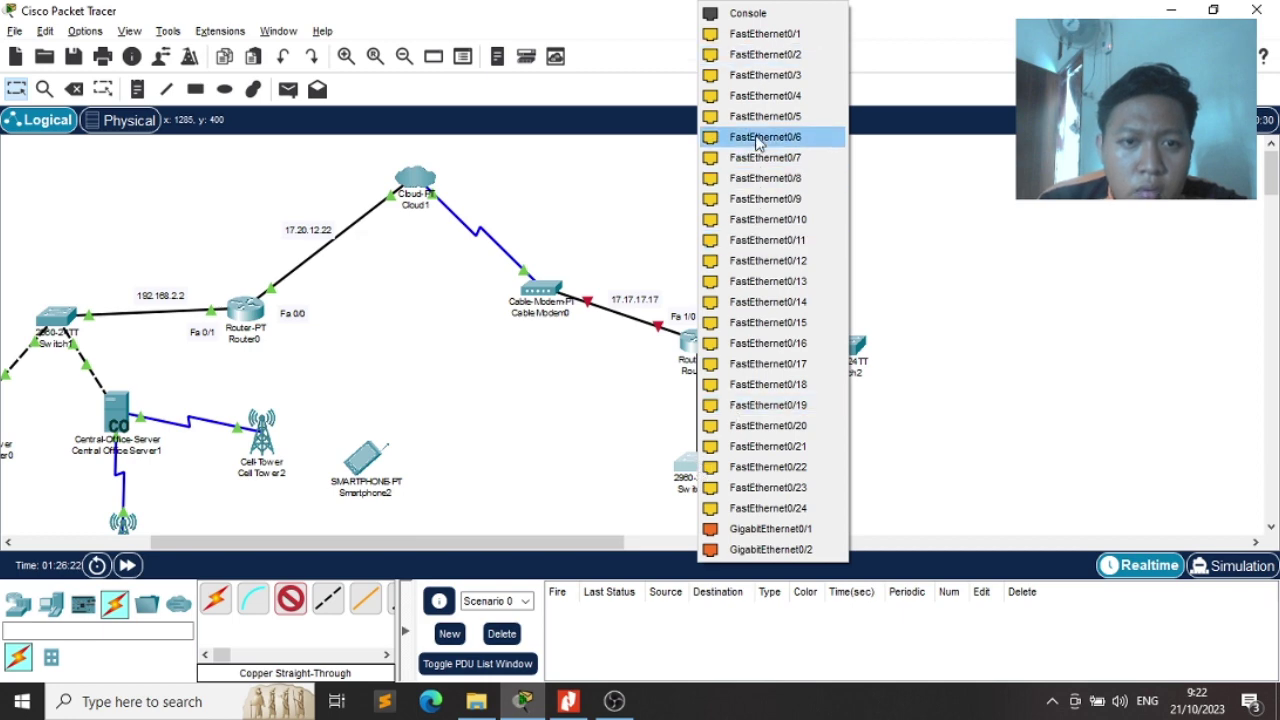
left_click(766, 56)
key("alt+Tab")
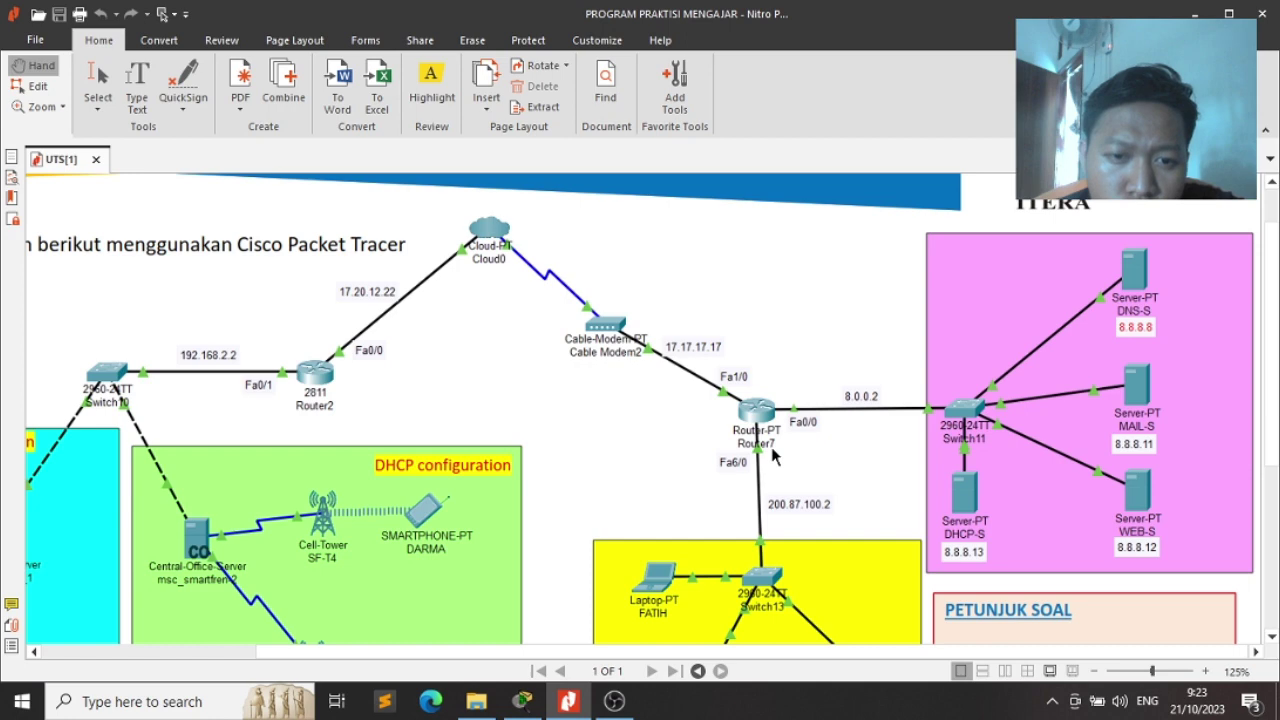
key("alt+Tab")
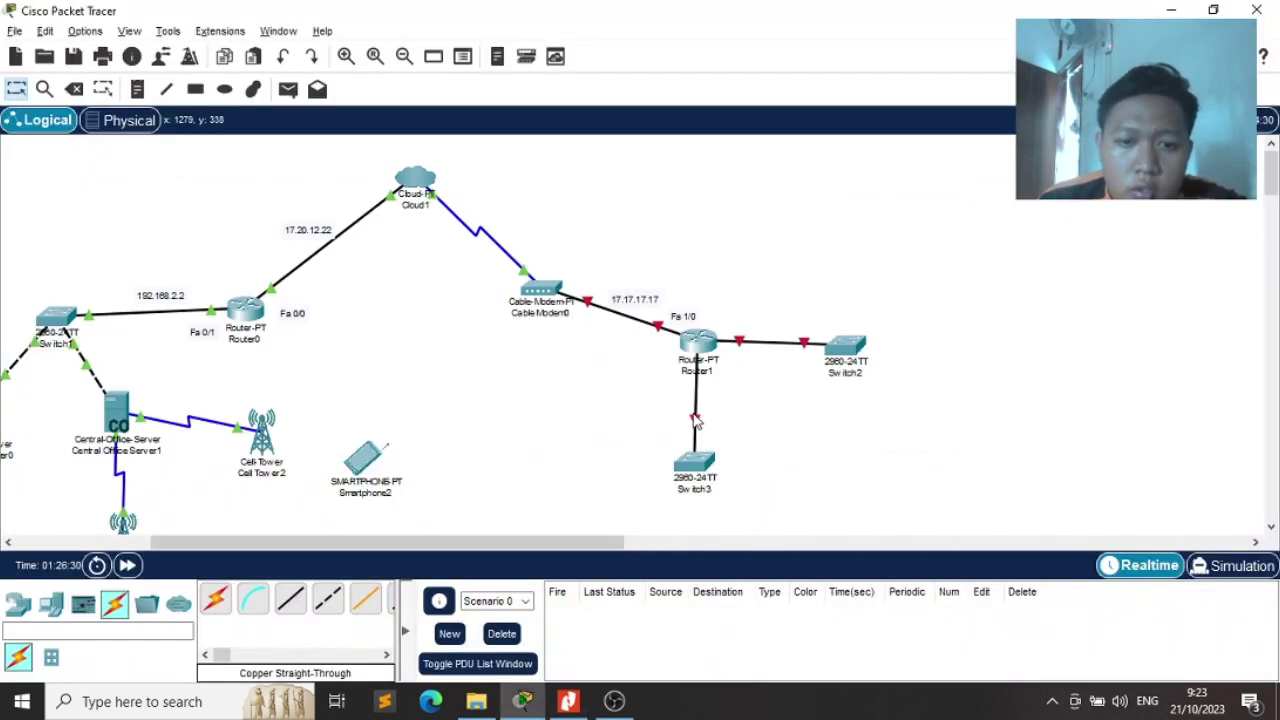
left_click(74, 89)
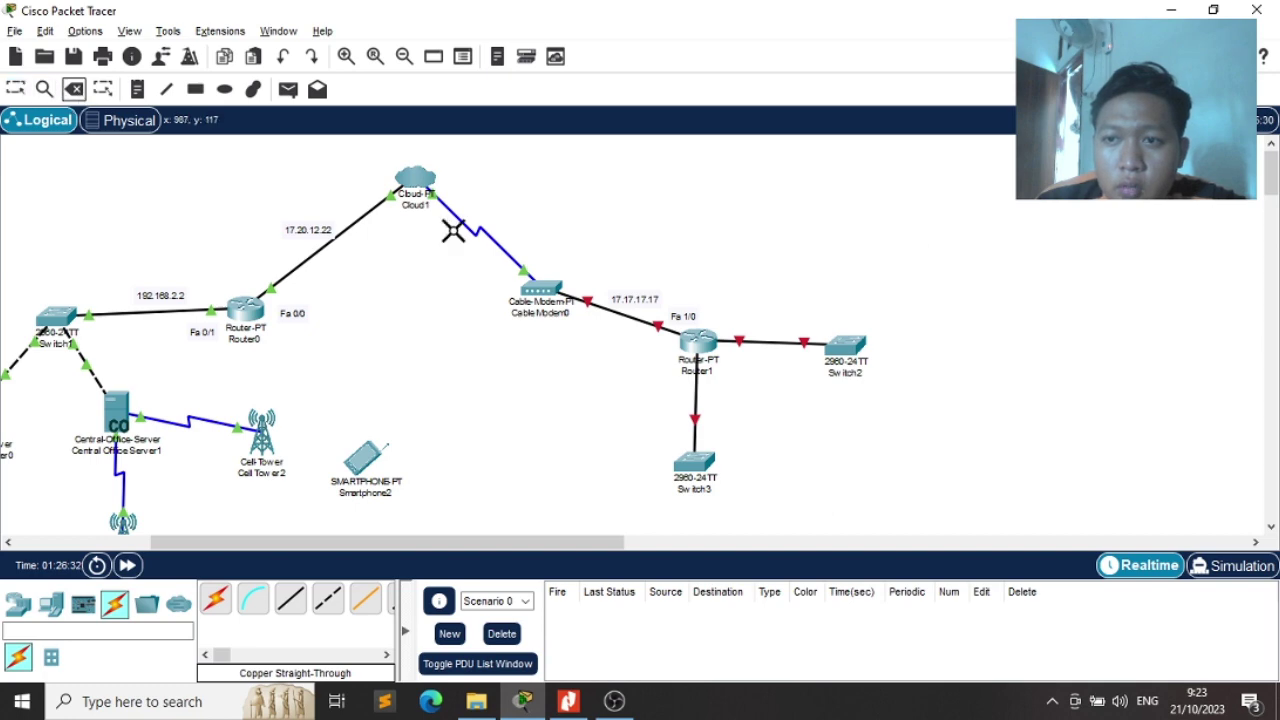
left_click(695, 397)
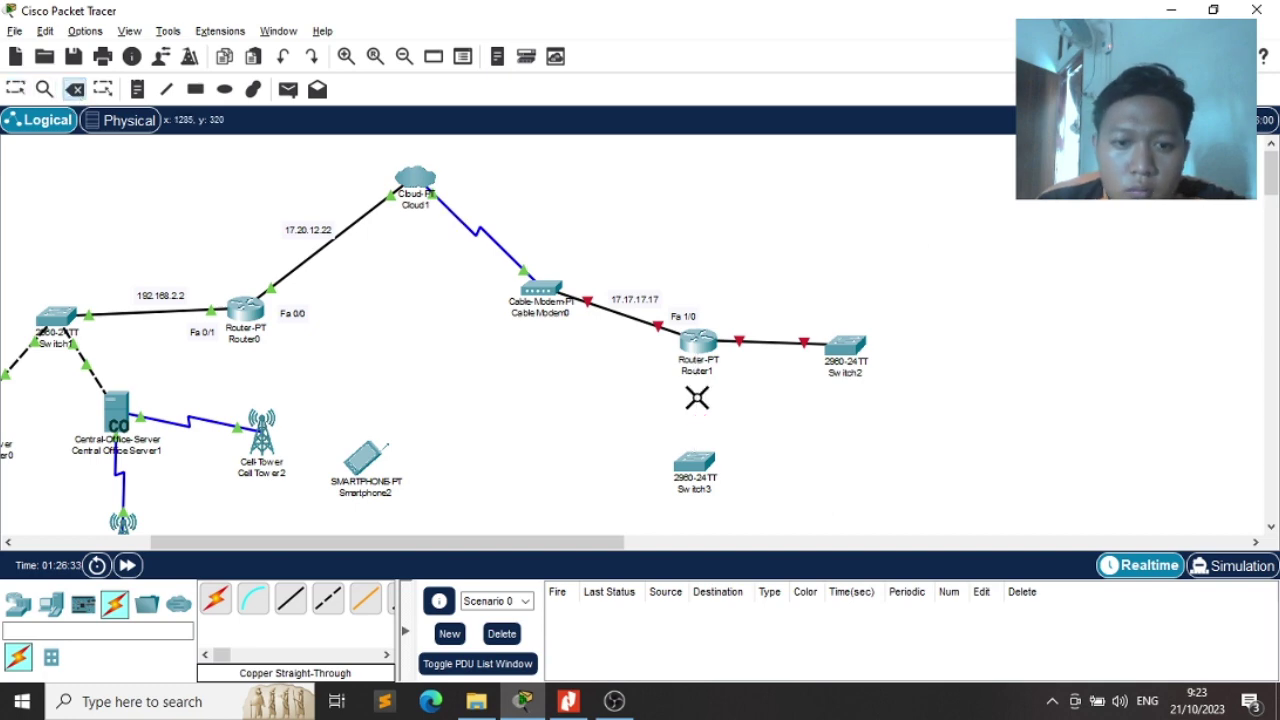
Inspect Router1's FastEthernet4/0 and FastEthernet1/0 interface settings
left_click(697, 341)
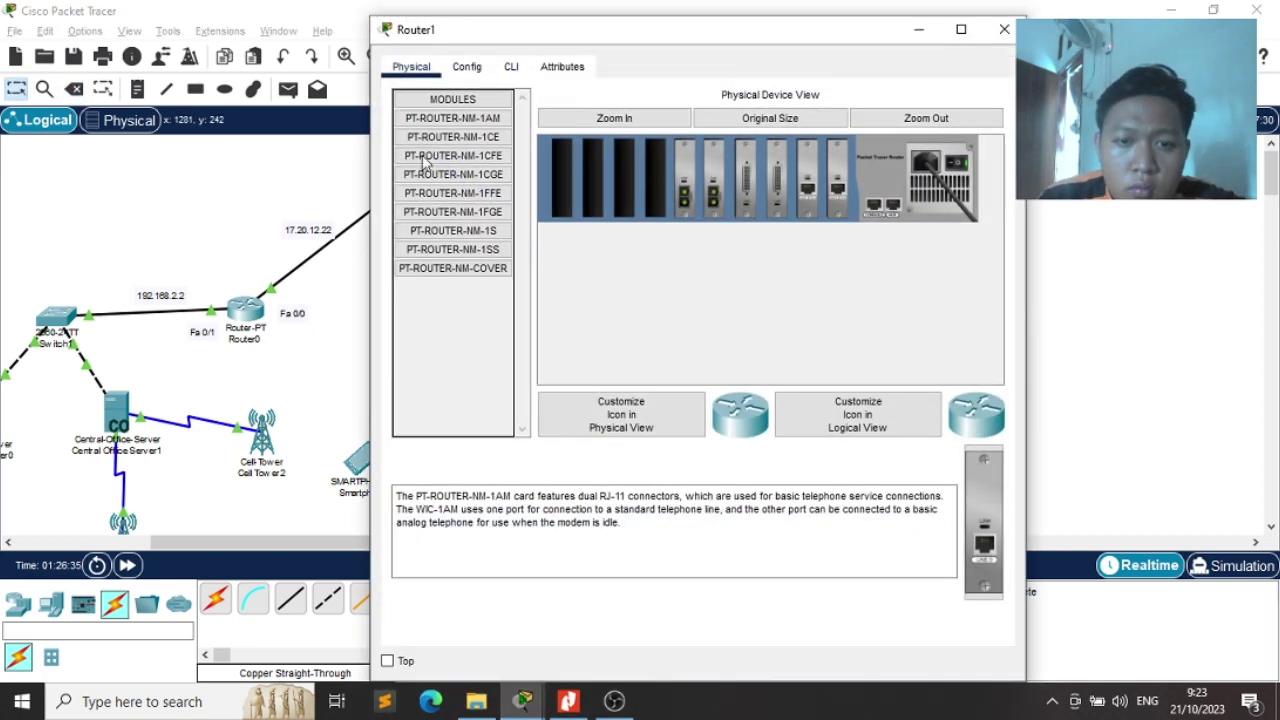
left_click(464, 67)
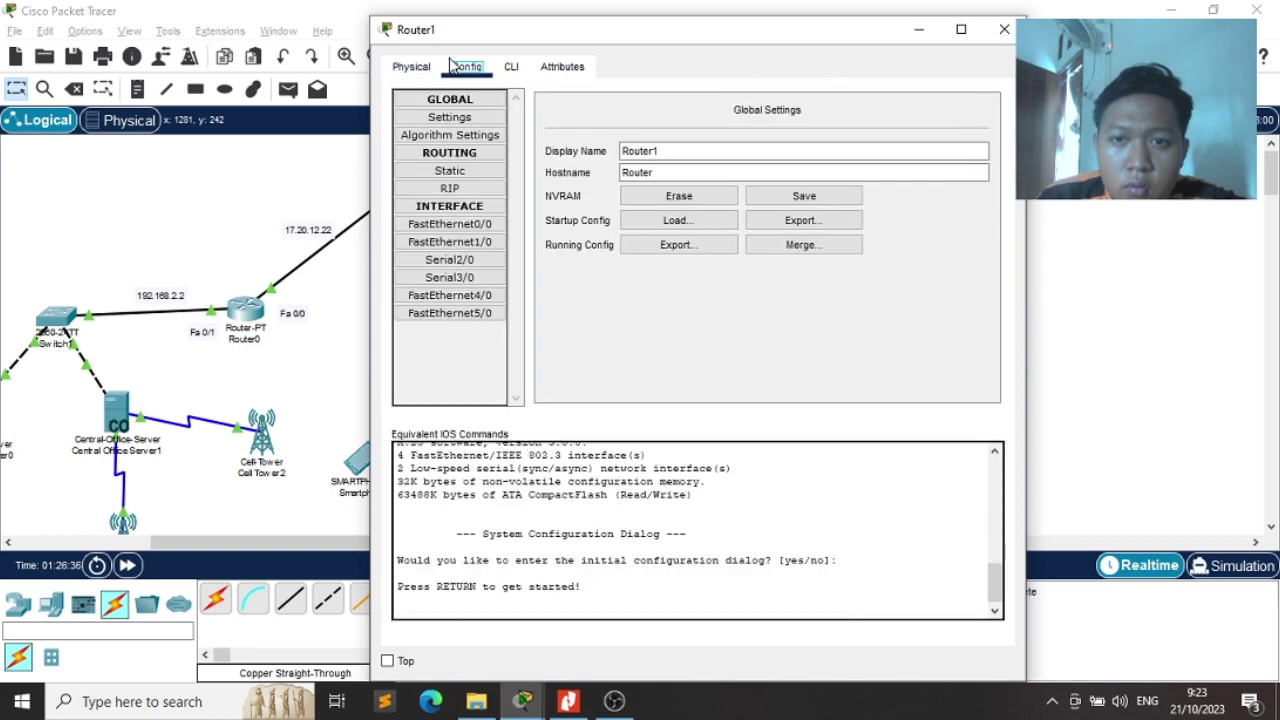
left_click(450, 295)
left_click(463, 243)
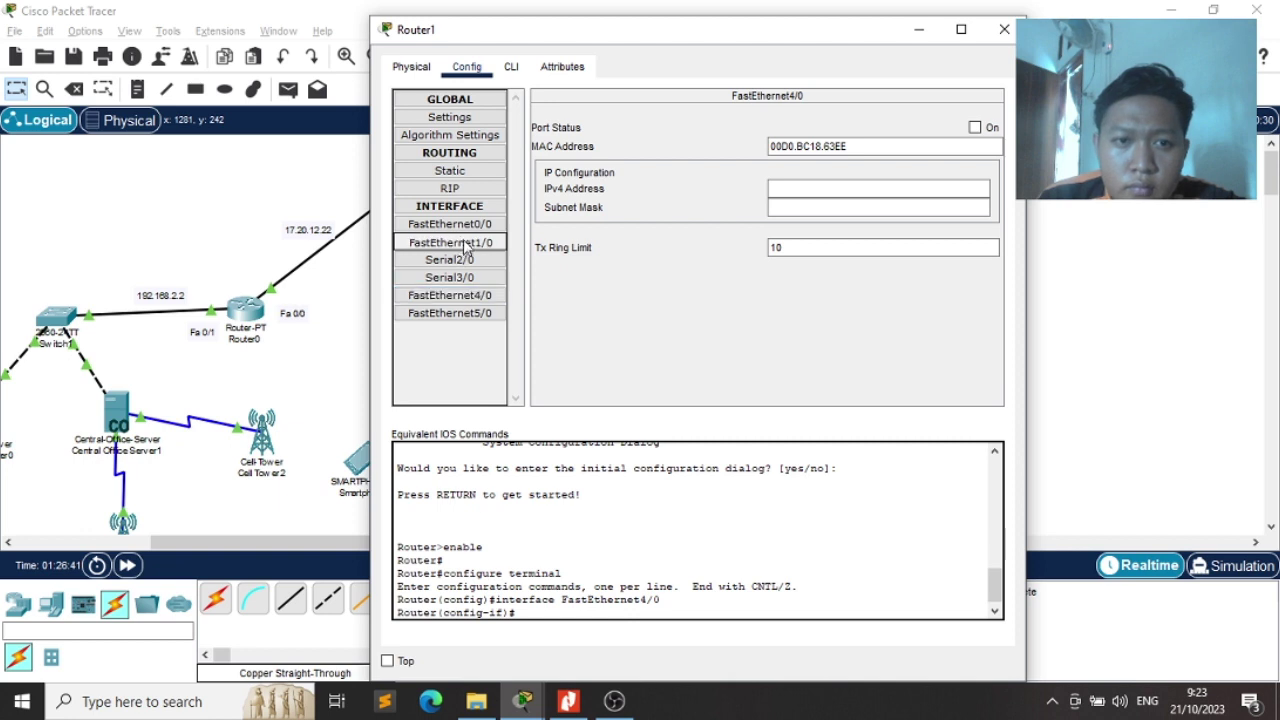
left_click(411, 66)
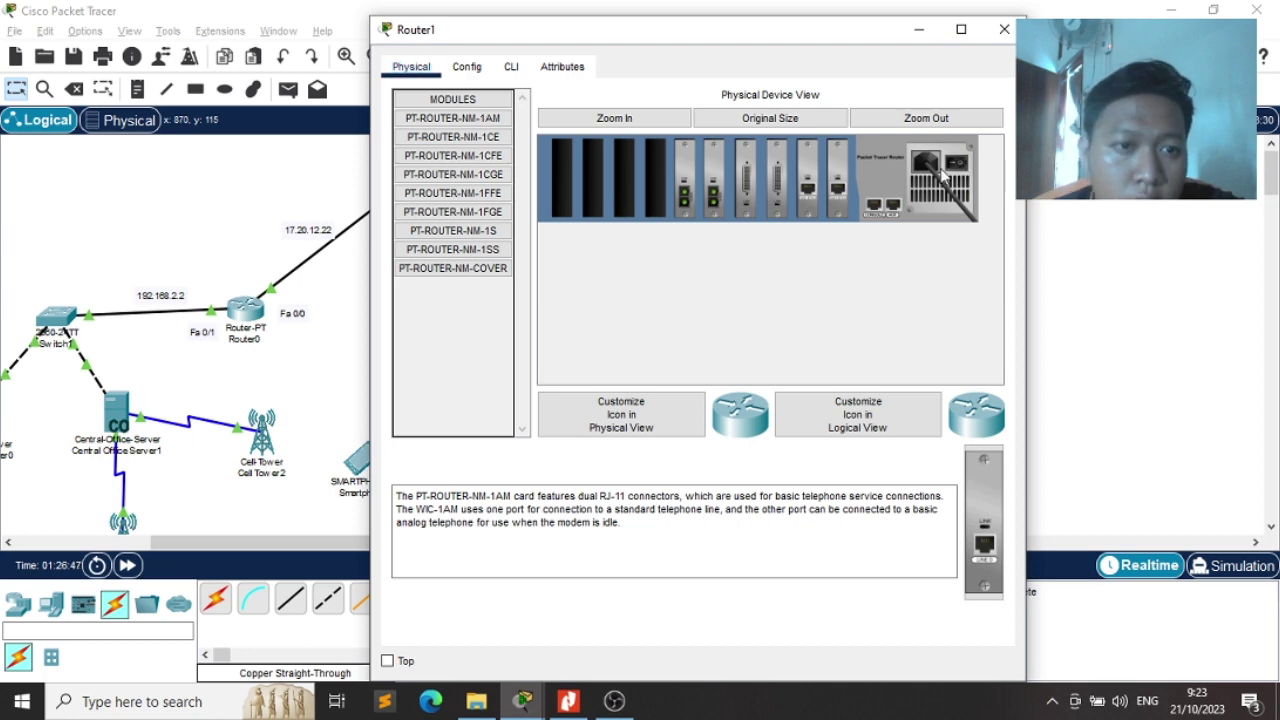
Zoom in and install a PT-ROUTER-NM-1AM module into an empty Router1 slot
left_click(663, 124)
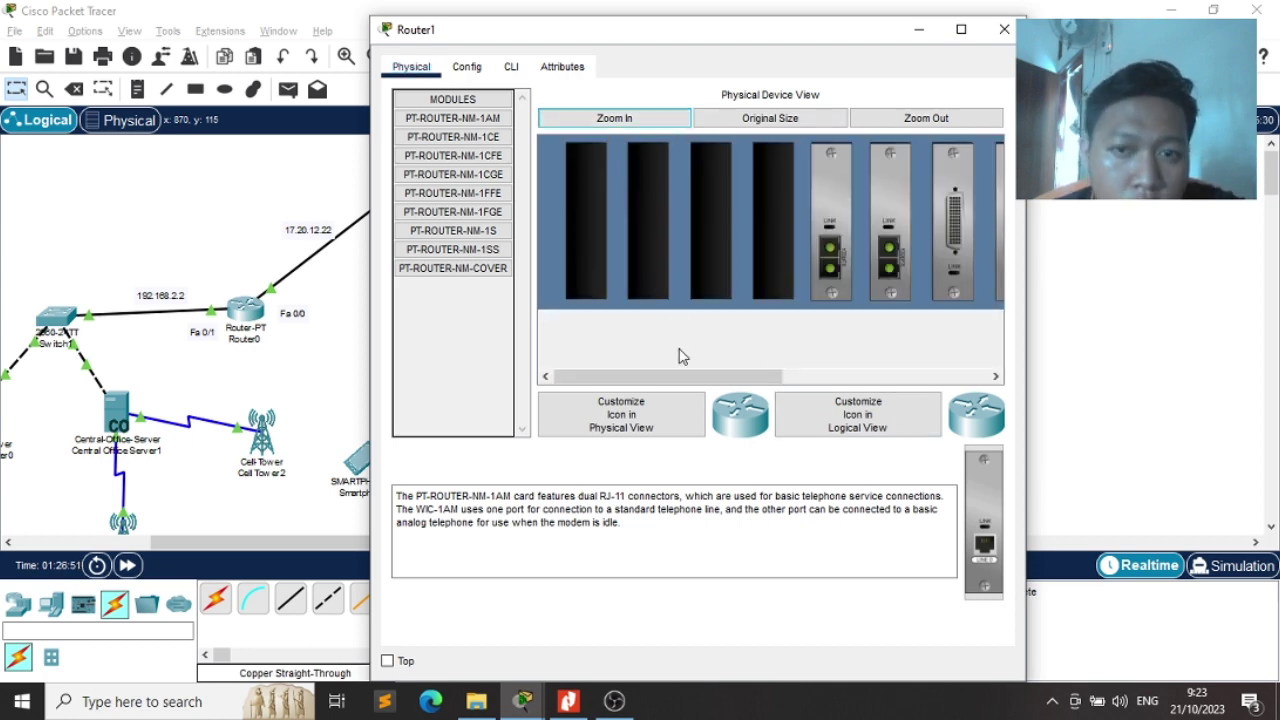
left_click_drag(680, 376, 721, 376)
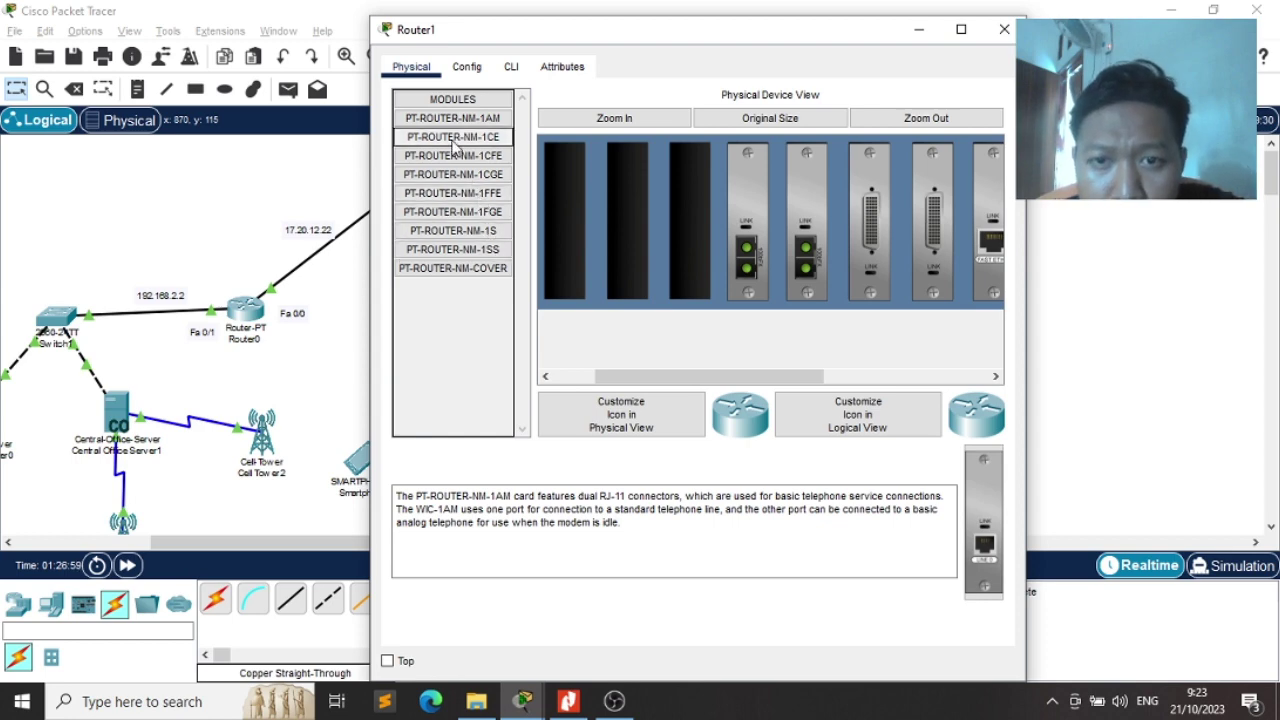
left_click_drag(453, 118, 692, 230)
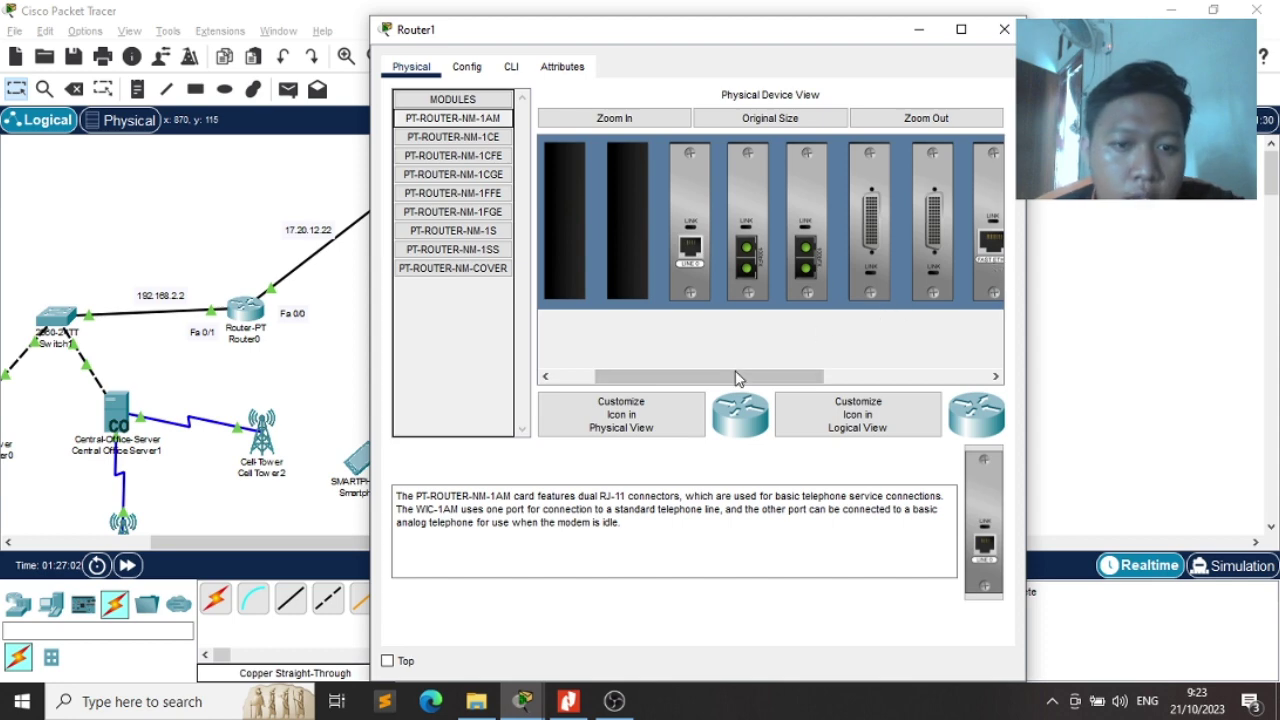
left_click_drag(737, 375, 920, 314)
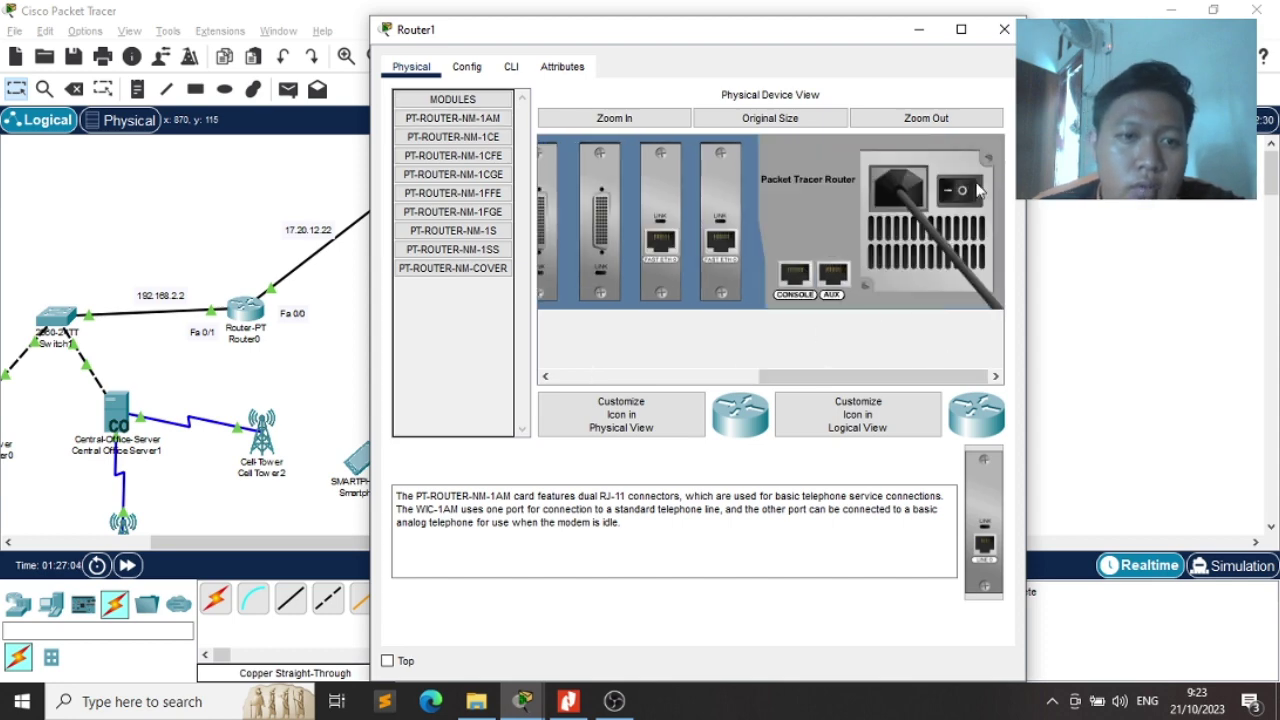
left_click(1000, 34)
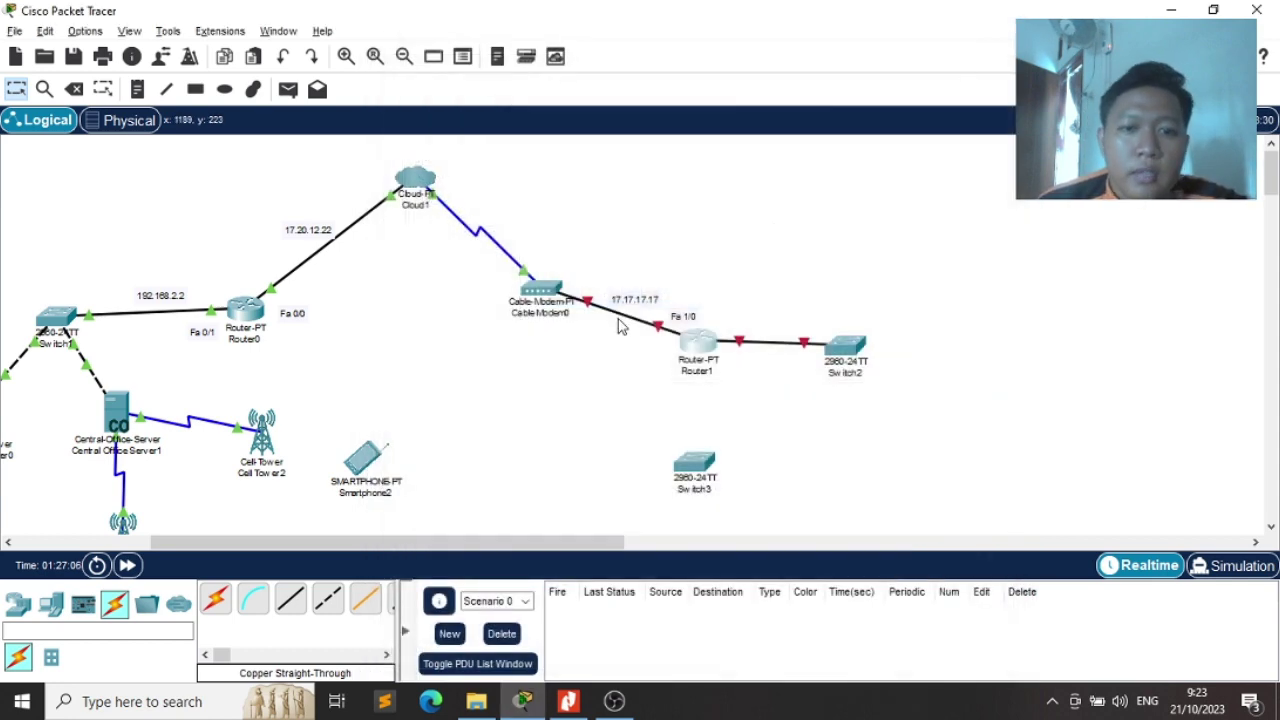
Try cabling Router1's Modem6/0 with copper straight-through, cancel after the error, then reopen Router1
left_click(290, 598)
left_click(700, 345)
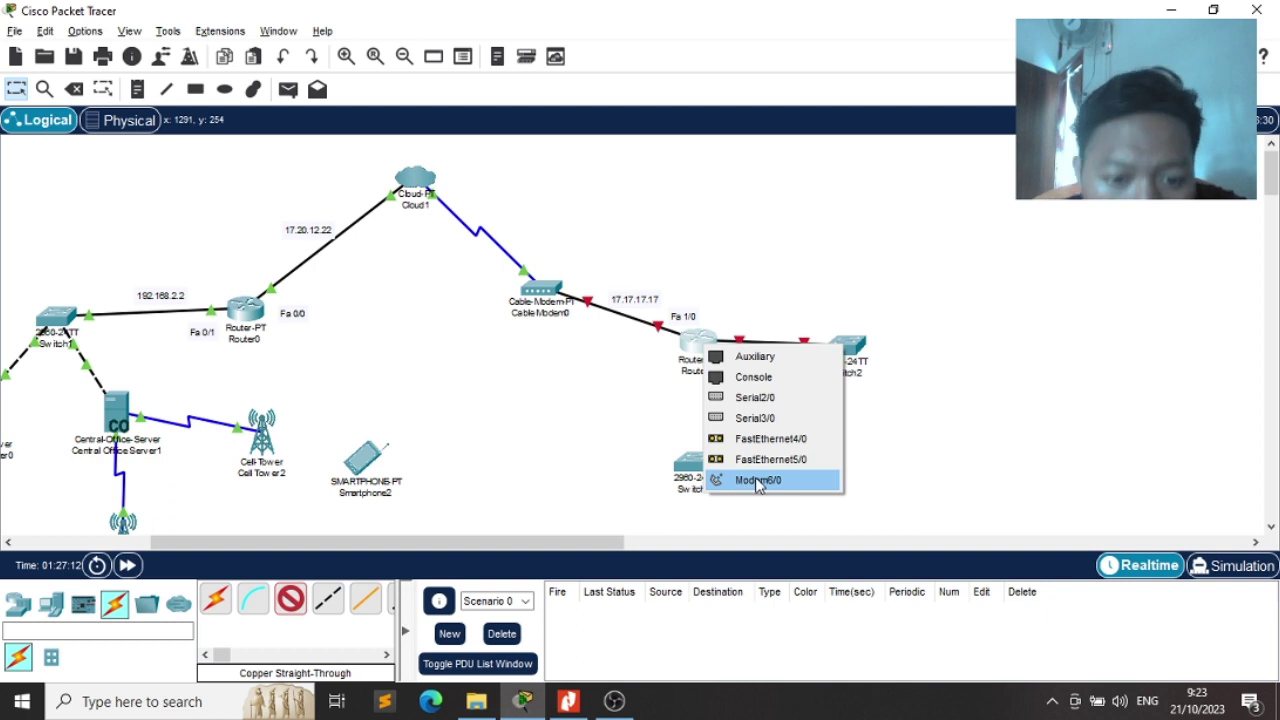
left_click(757, 480)
left_click(726, 374)
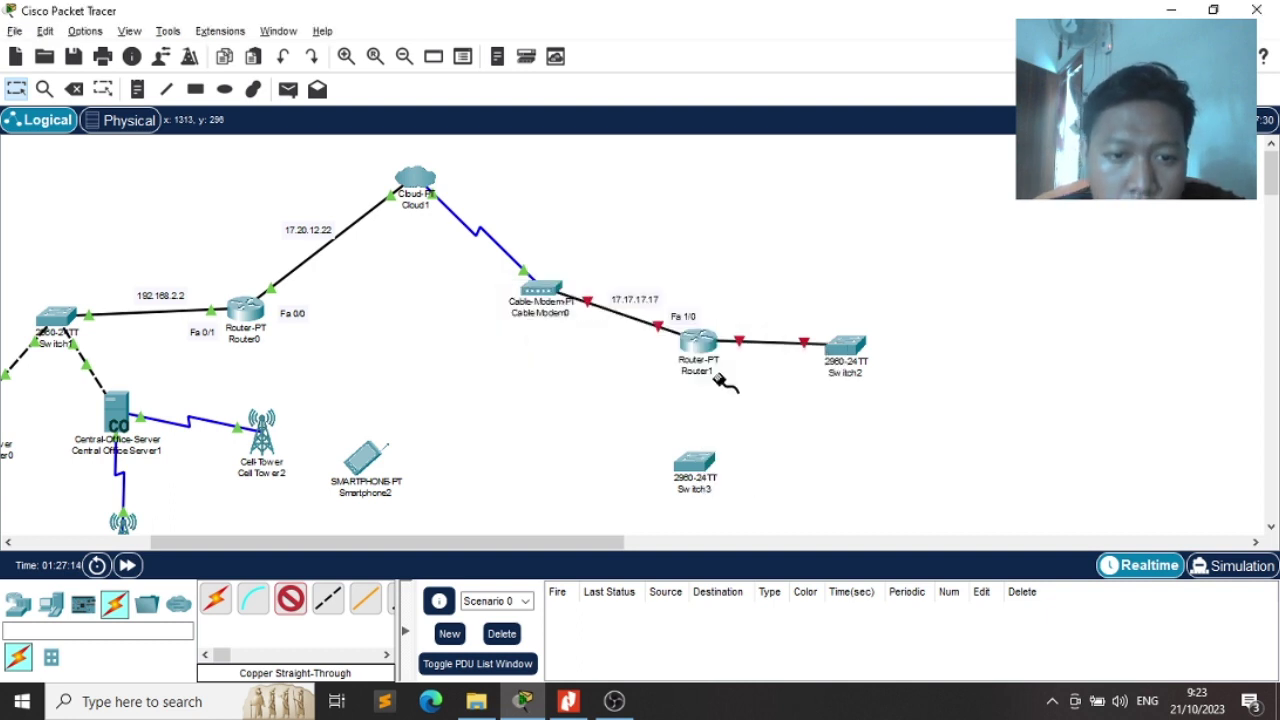
left_click(697, 343)
key("Escape")
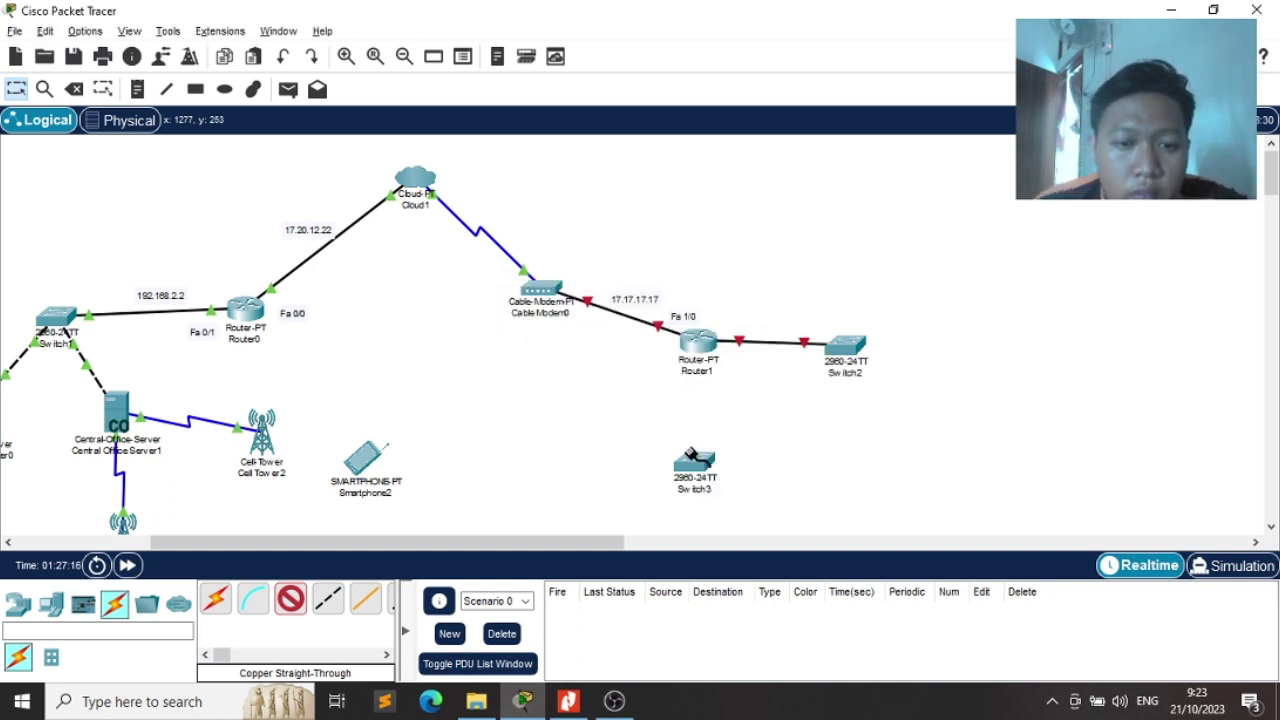
key("Escape")
left_click(697, 347)
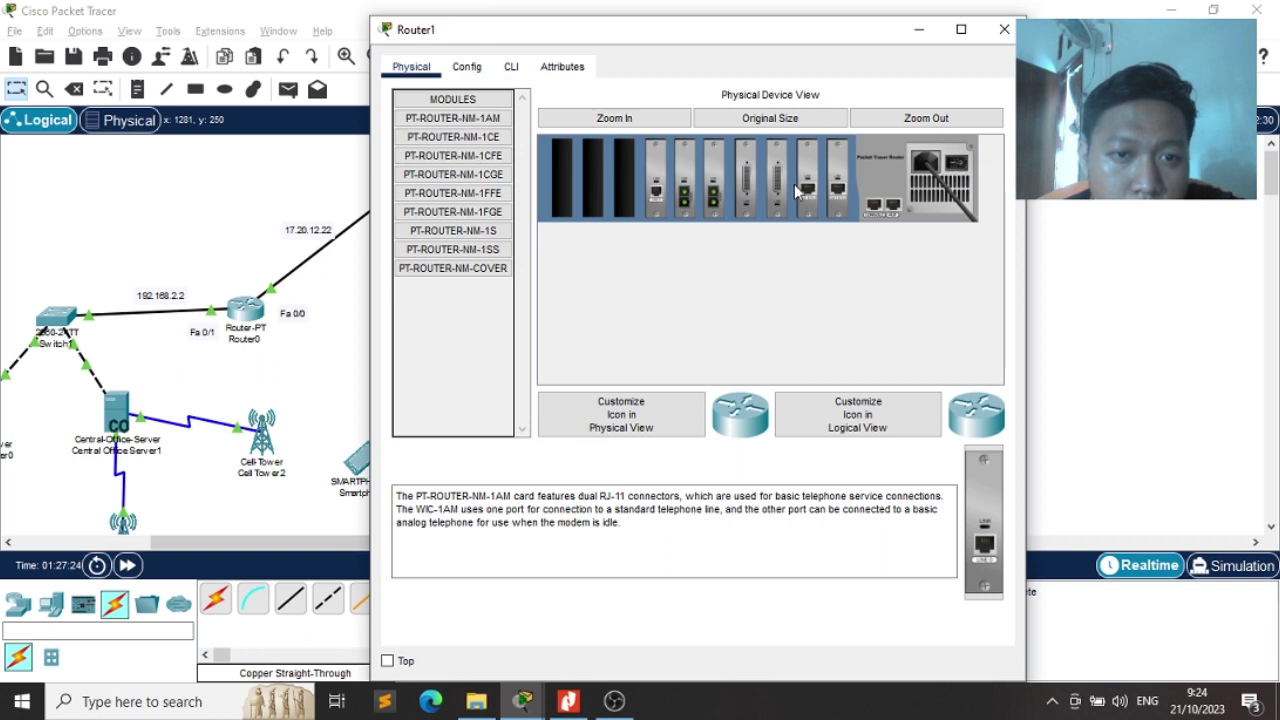
Reseat the NM-1AM module, then read the NM-1CE, 1CFE, 1CGE and 1FFE descriptions
left_click_drag(833, 190, 978, 505)
left_click_drag(978, 502, 843, 203)
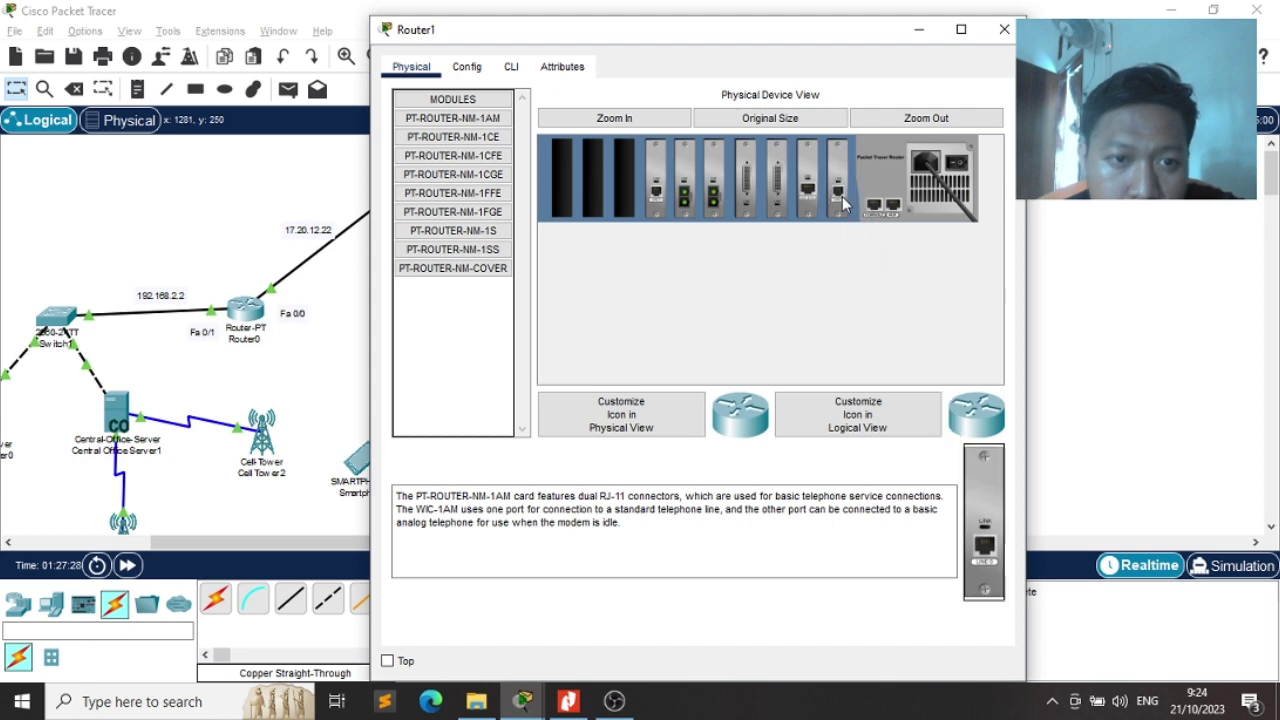
left_click(451, 140)
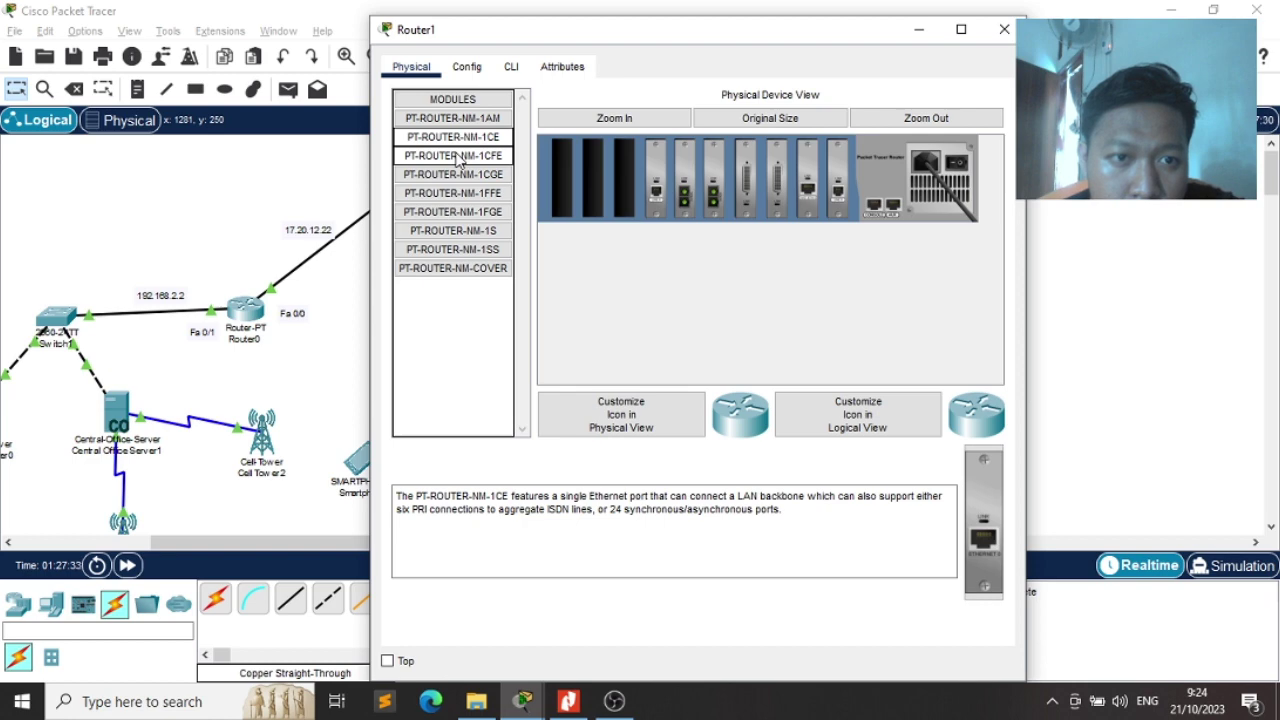
left_click(457, 158)
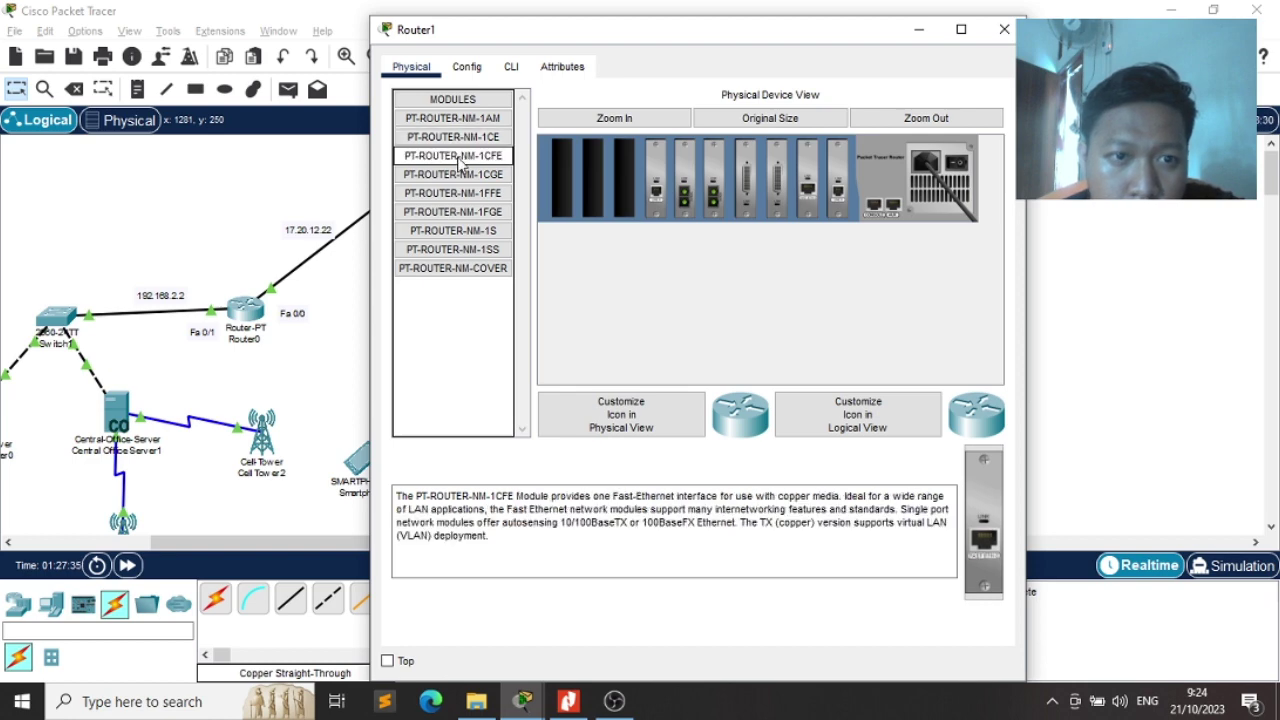
left_click(463, 175)
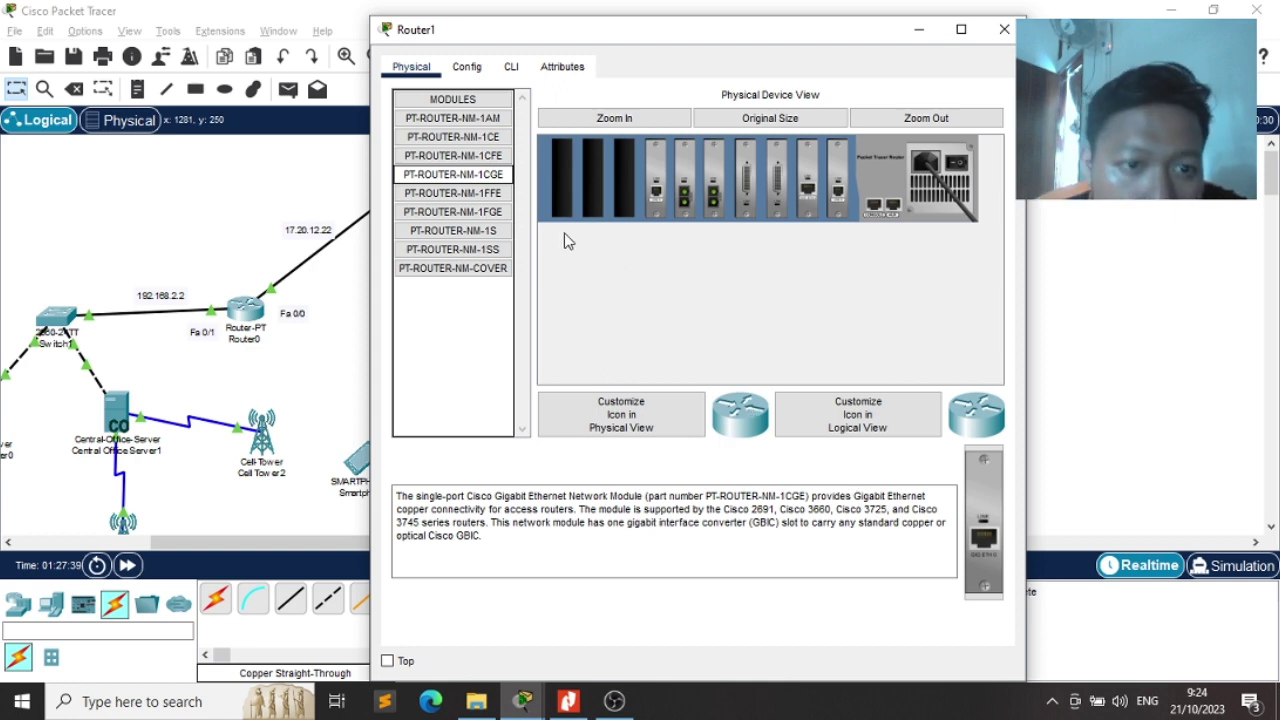
left_click(467, 158)
left_click(468, 178)
left_click(470, 193)
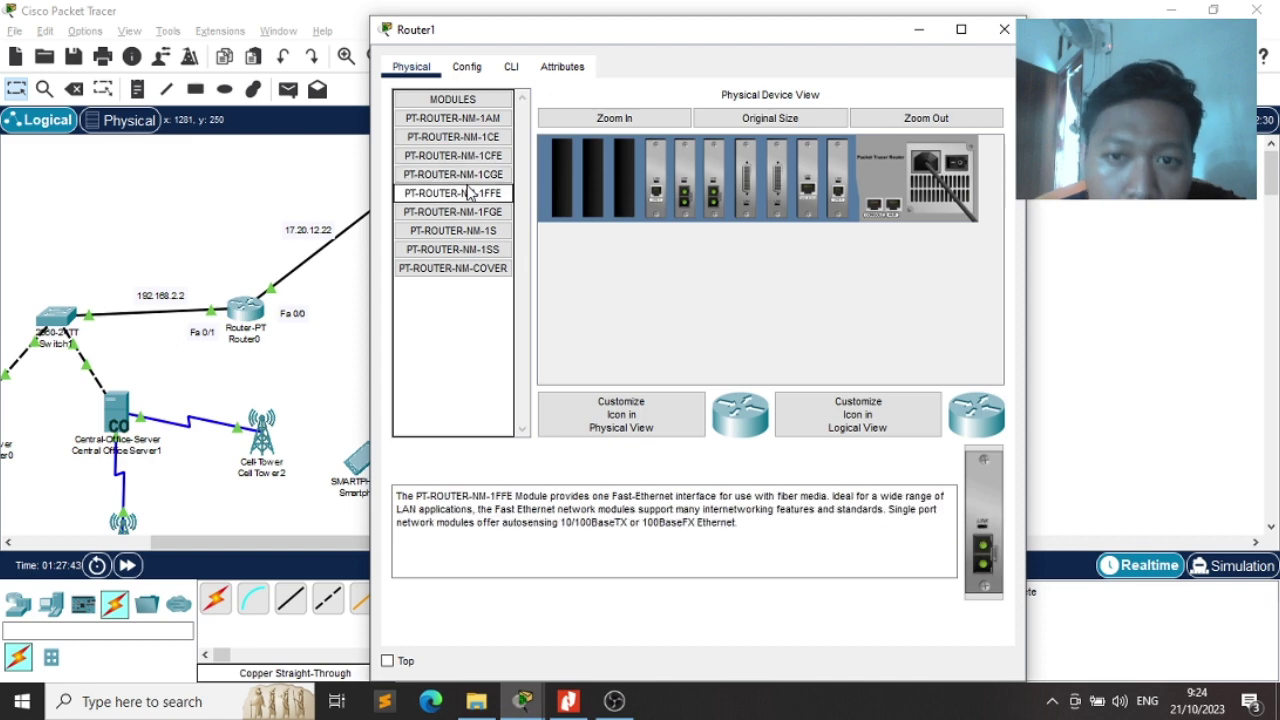
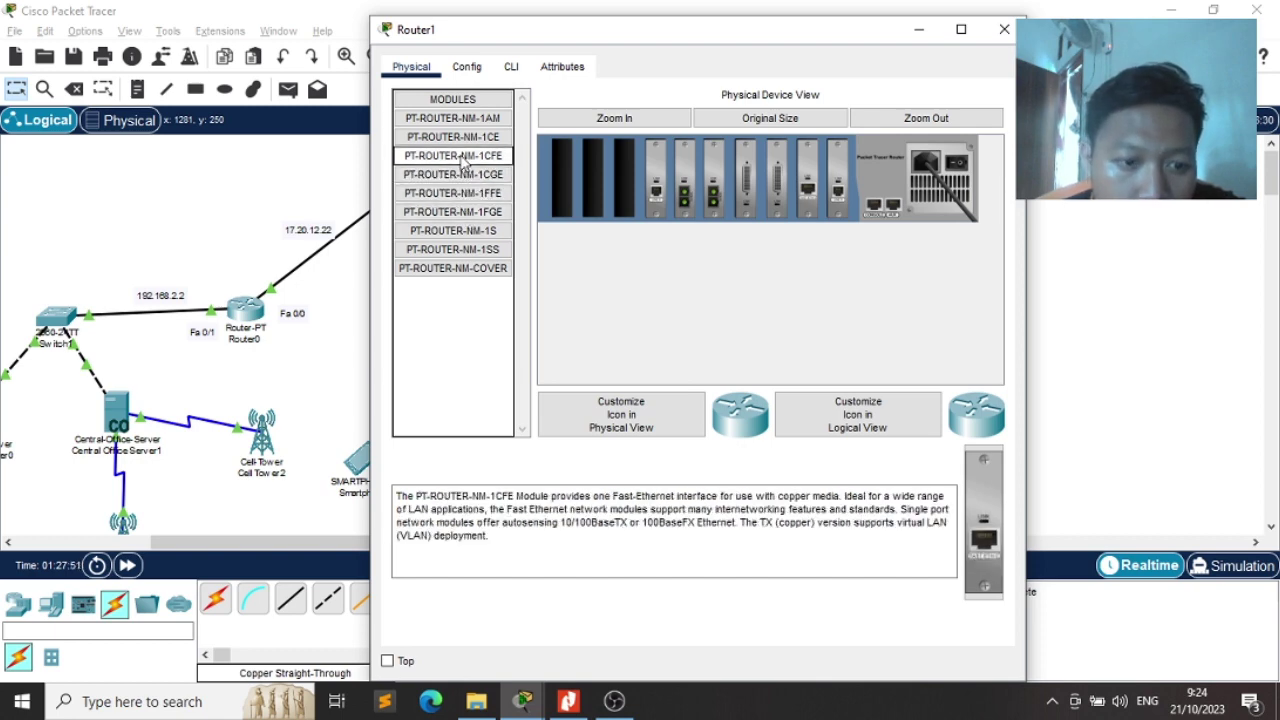
Install a PT-ROUTER-NM-1CFE module in an empty Router1 slot, adjust the modules, and close the window
left_click_drag(463, 160, 488, 309)
left_click_drag(626, 177, 640, 178)
left_click_drag(810, 185, 659, 173)
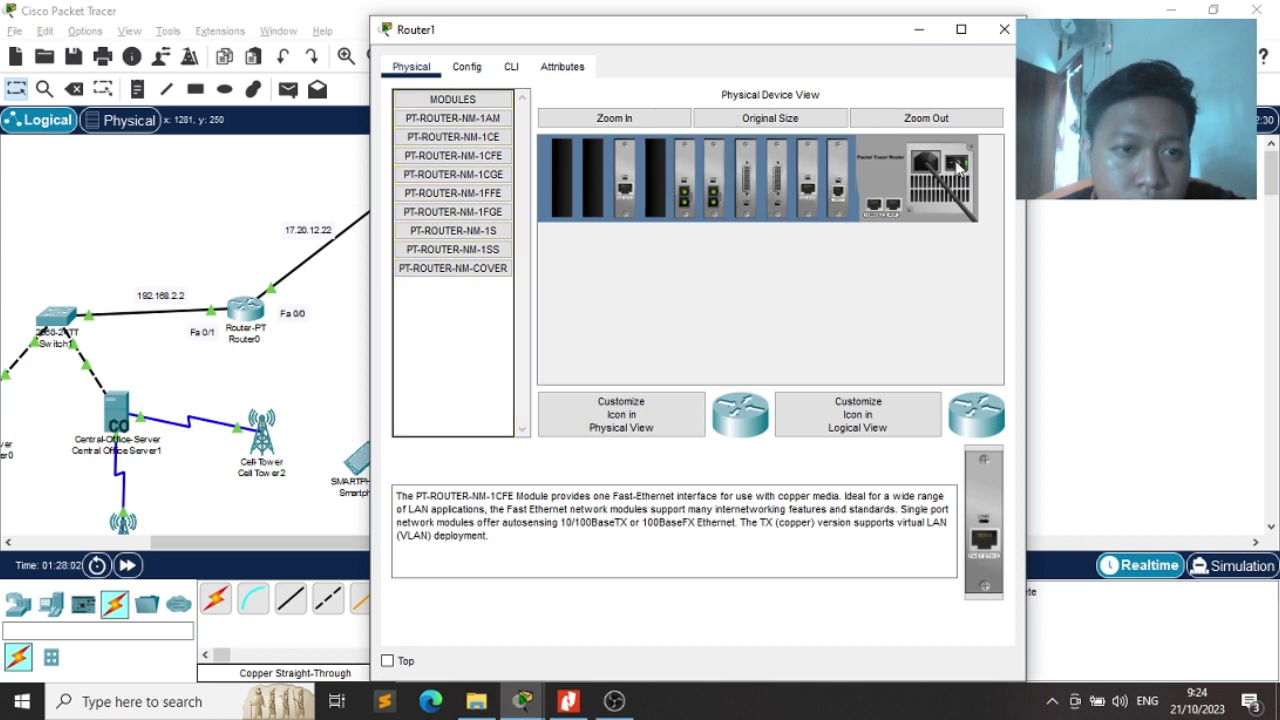
left_click(1004, 29)
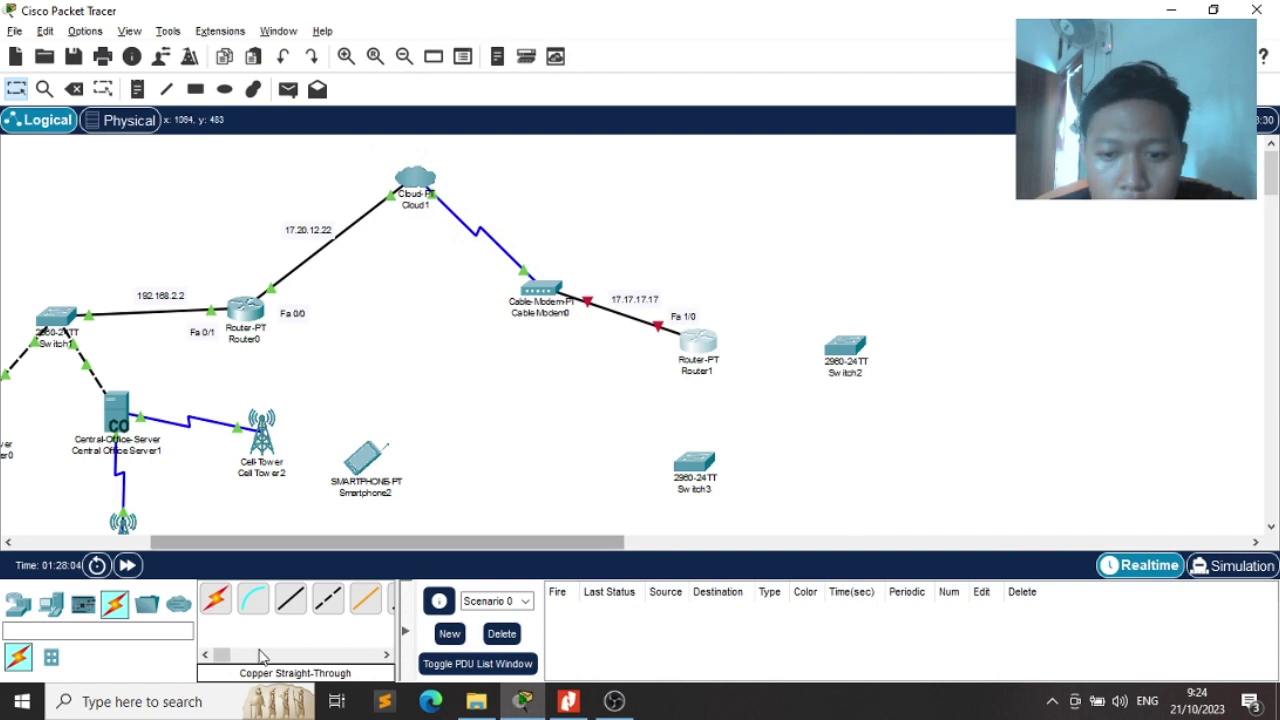
Connect Router1 FastEthernet7/0 to Switch3 FastEthernet0/1 with a copper straight-through cable
left_click(290, 598)
left_click(698, 345)
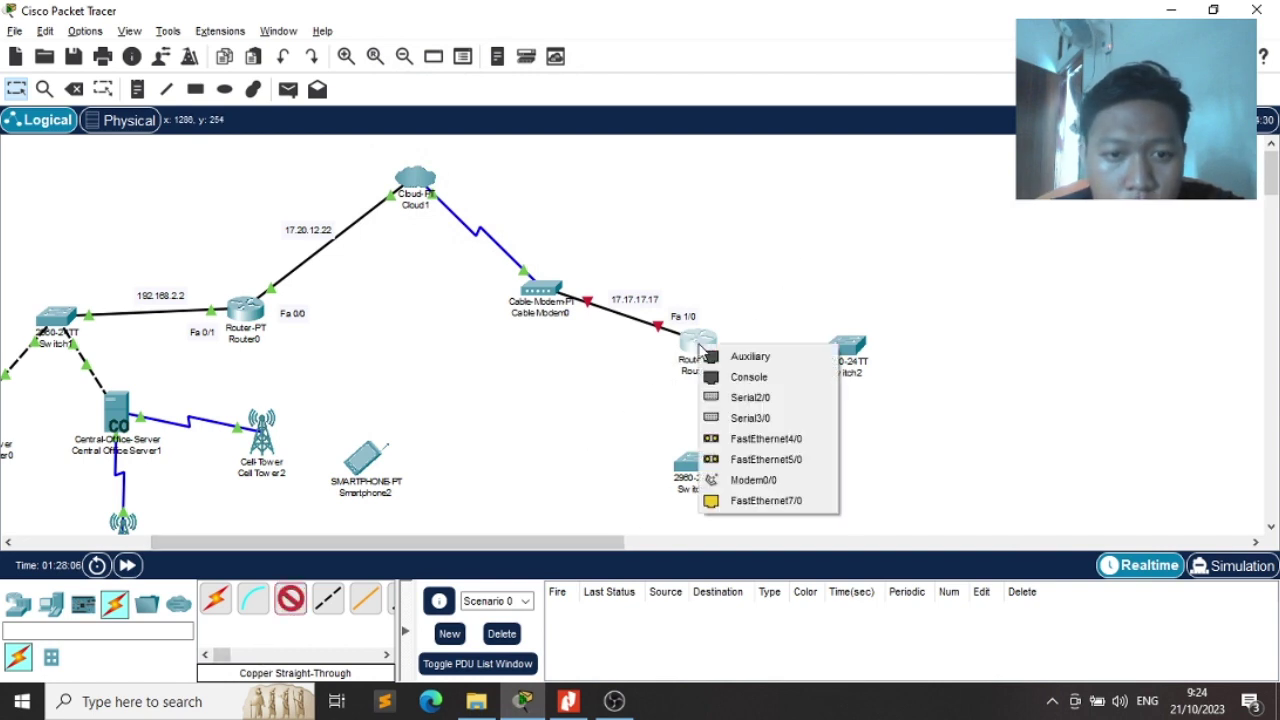
left_click(740, 500)
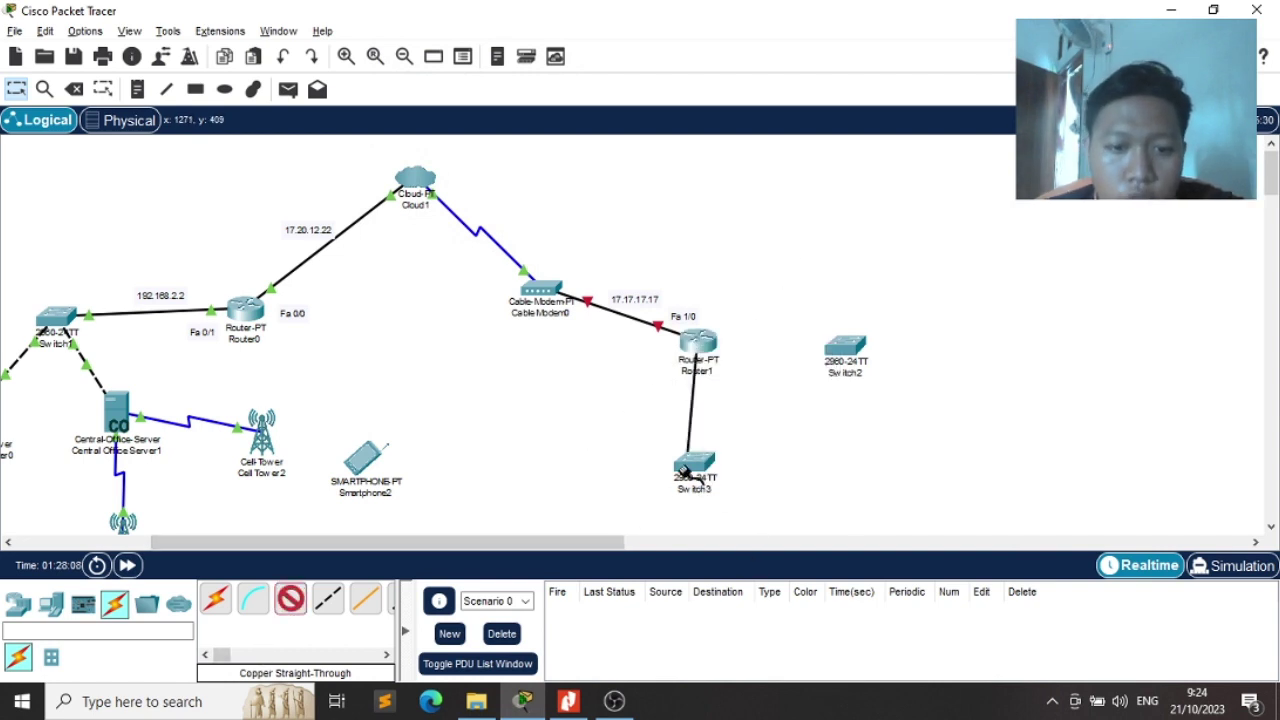
left_click(690, 466)
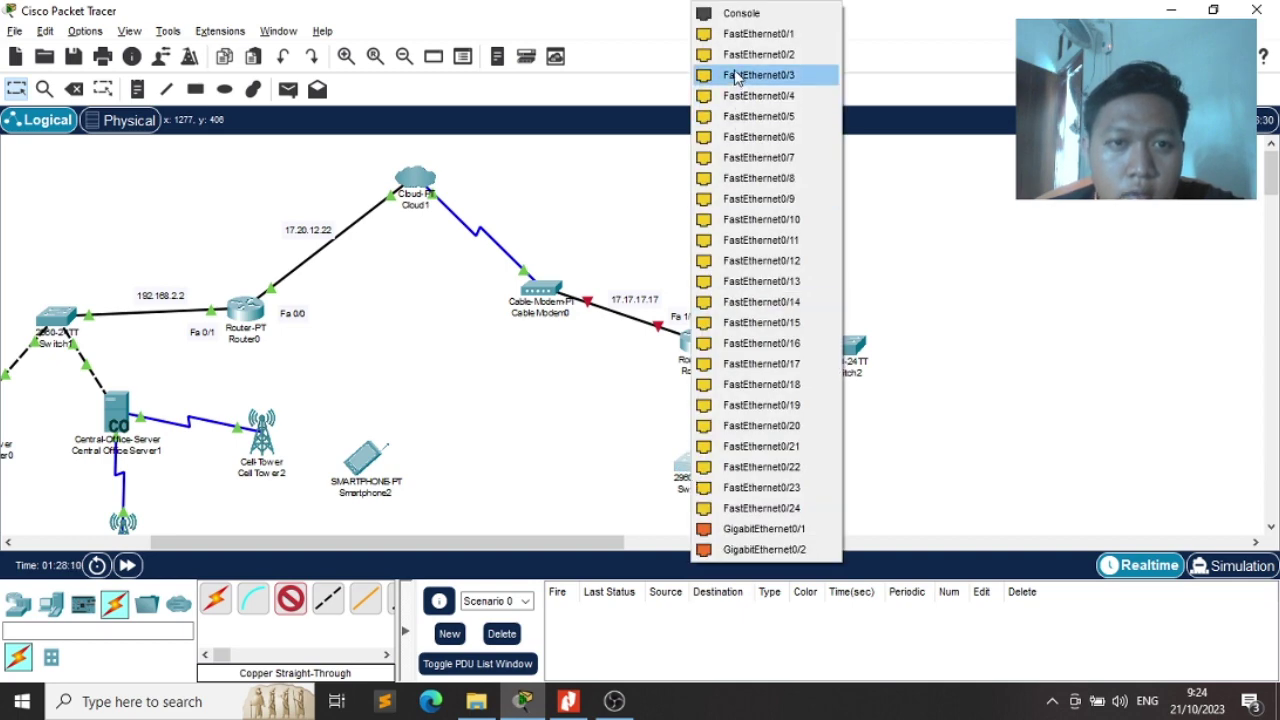
left_click(730, 33)
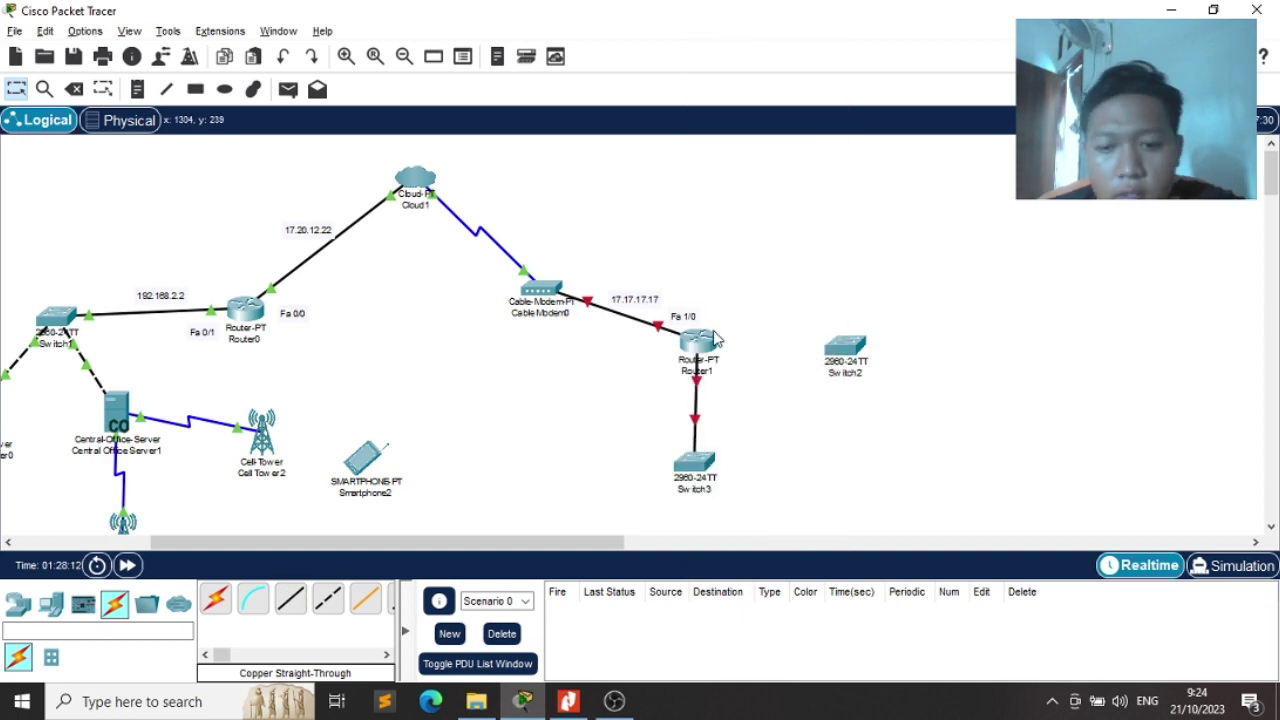
Power off Router1 and move one of its module cards to another slot
left_click(700, 344)
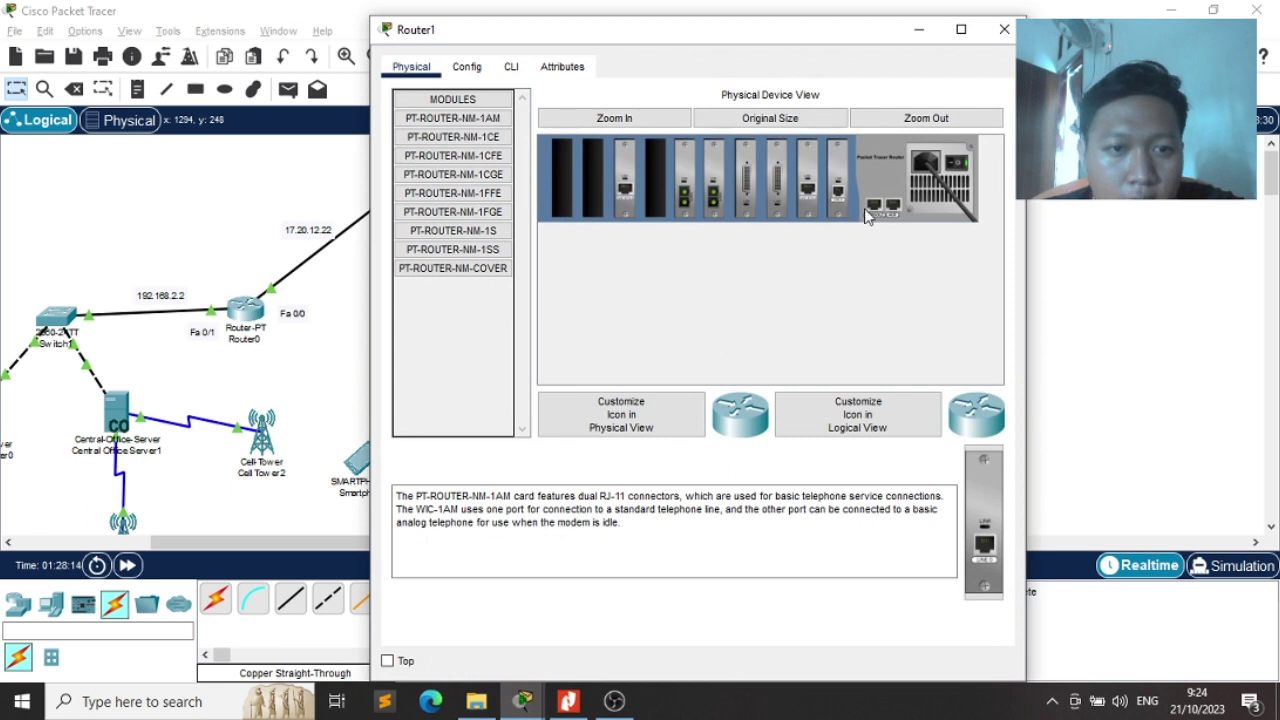
left_click(966, 160)
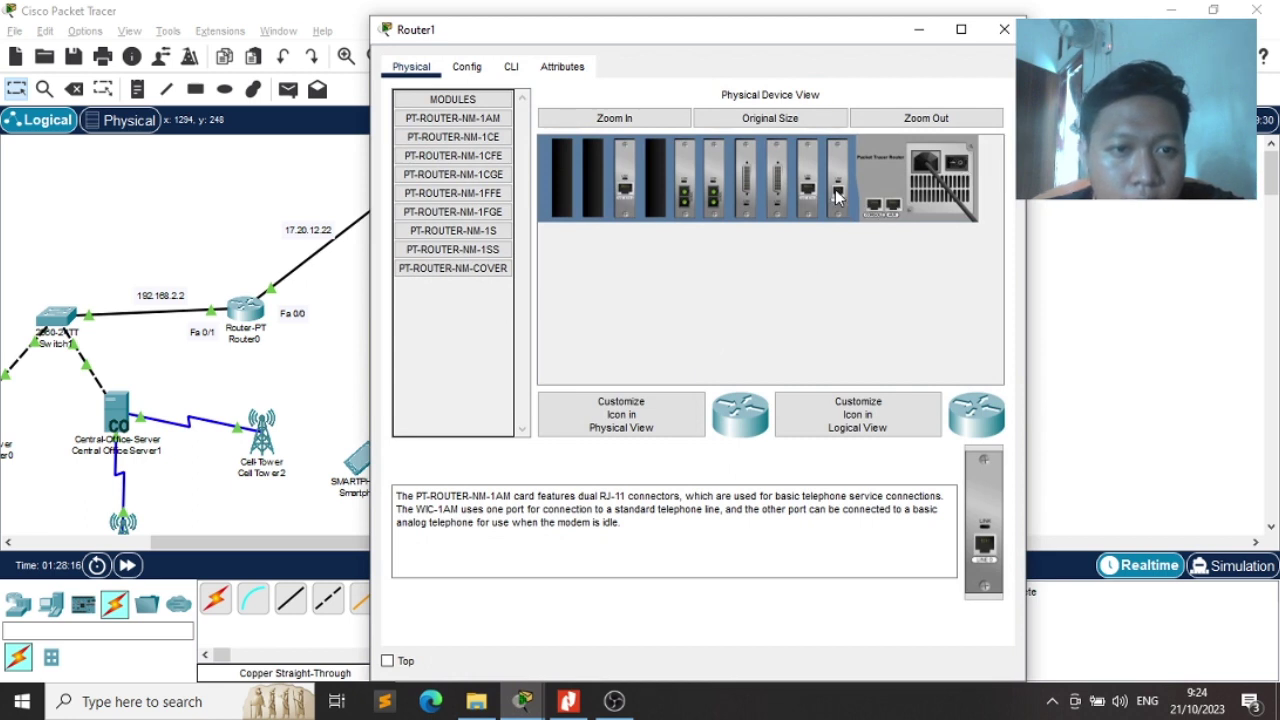
left_click_drag(838, 196, 457, 340)
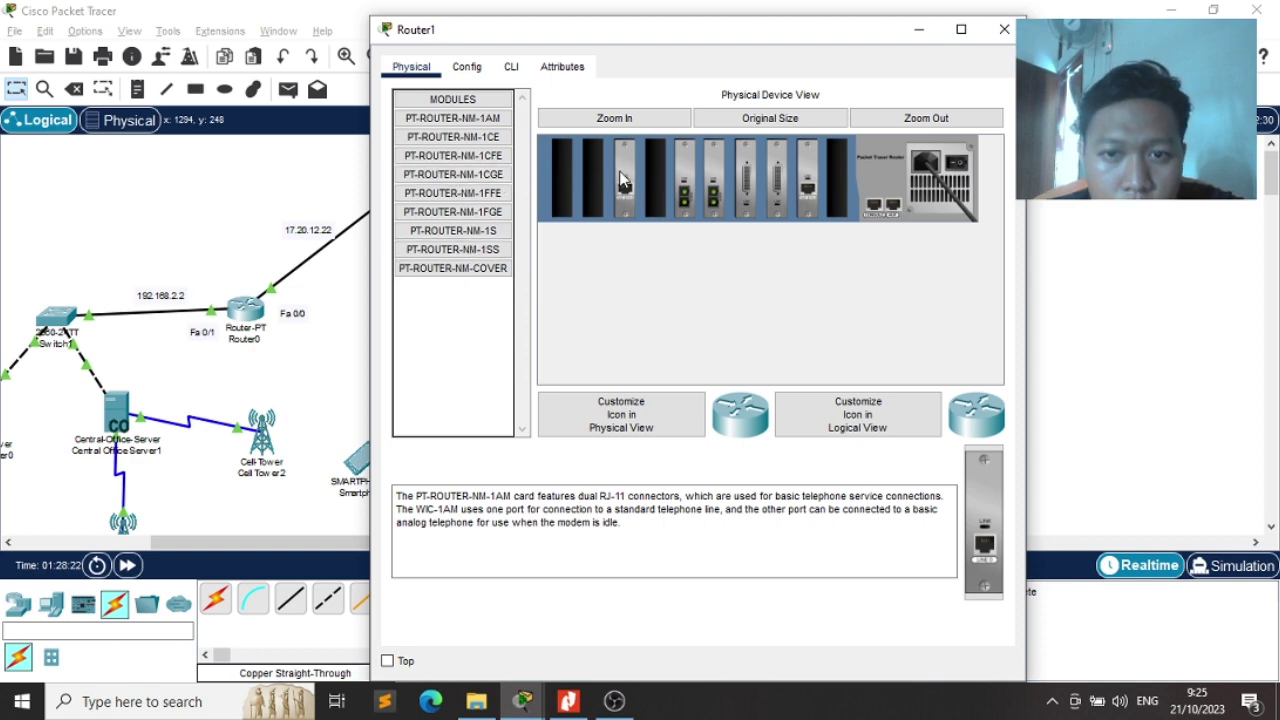
left_click_drag(621, 180, 659, 171)
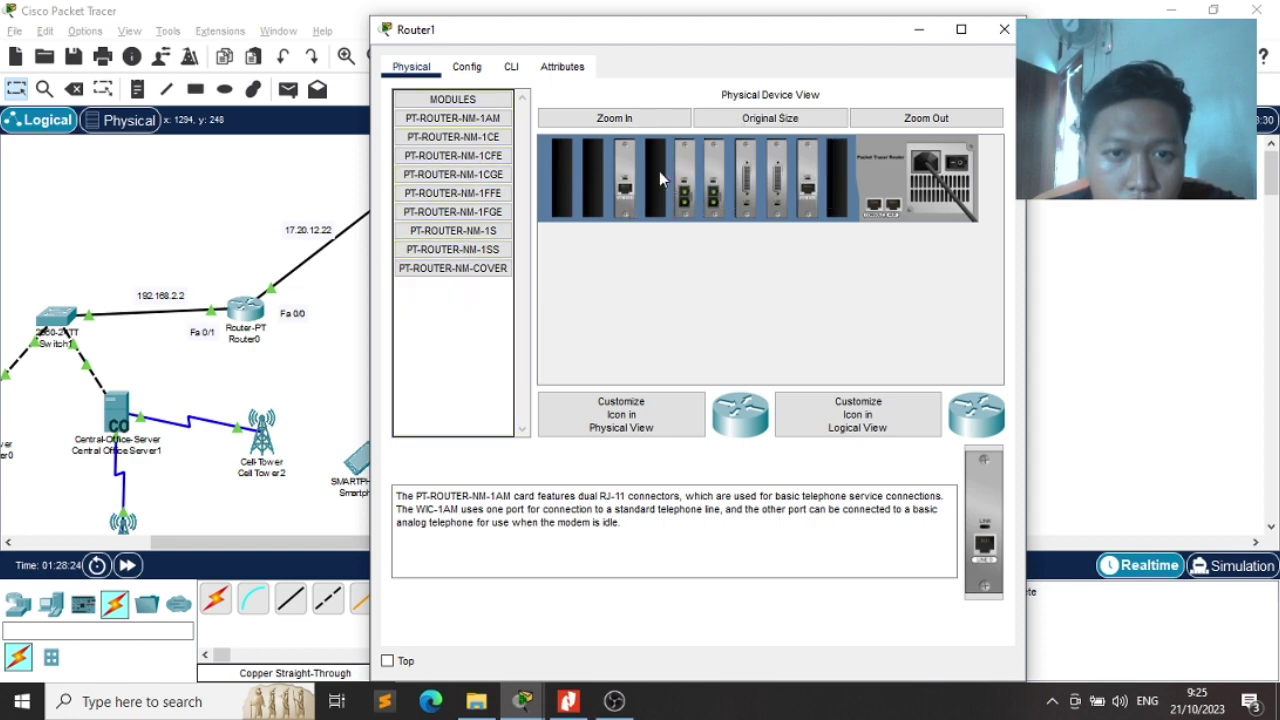
Add another NM-1CFE module, power Router1 back on and close its window
left_click(487, 174)
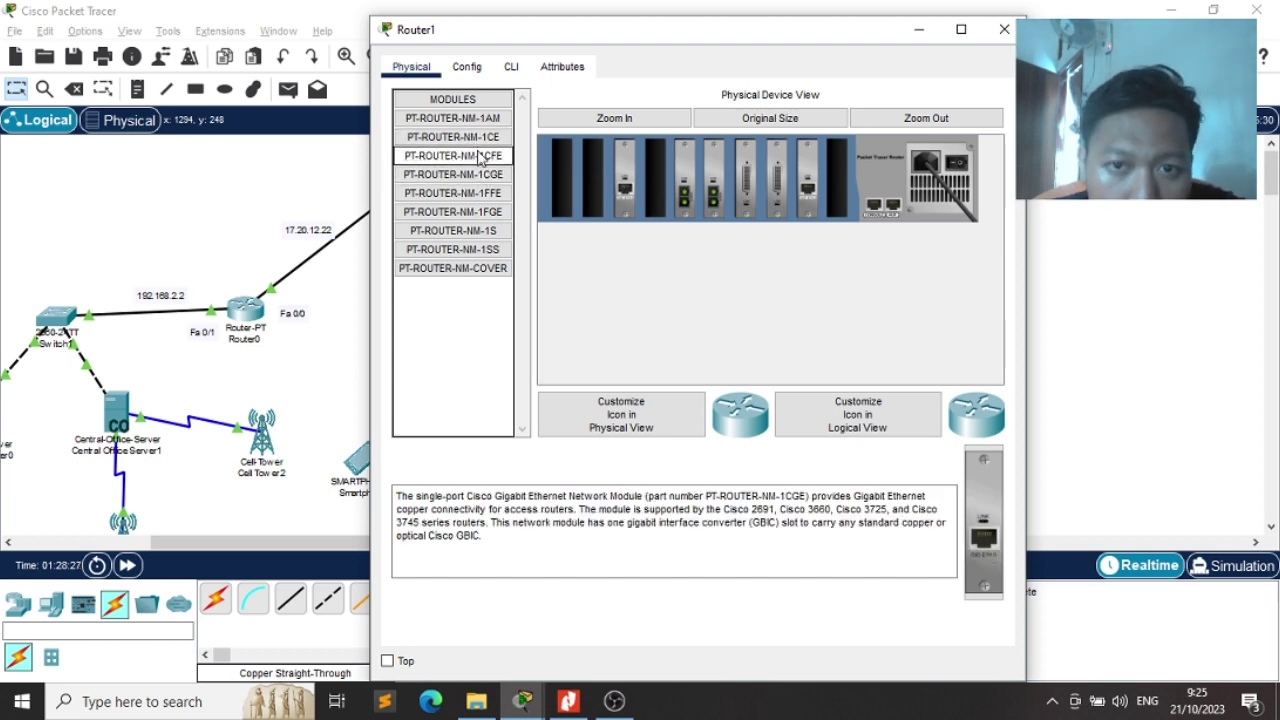
left_click(480, 160)
left_click_drag(480, 160, 838, 172)
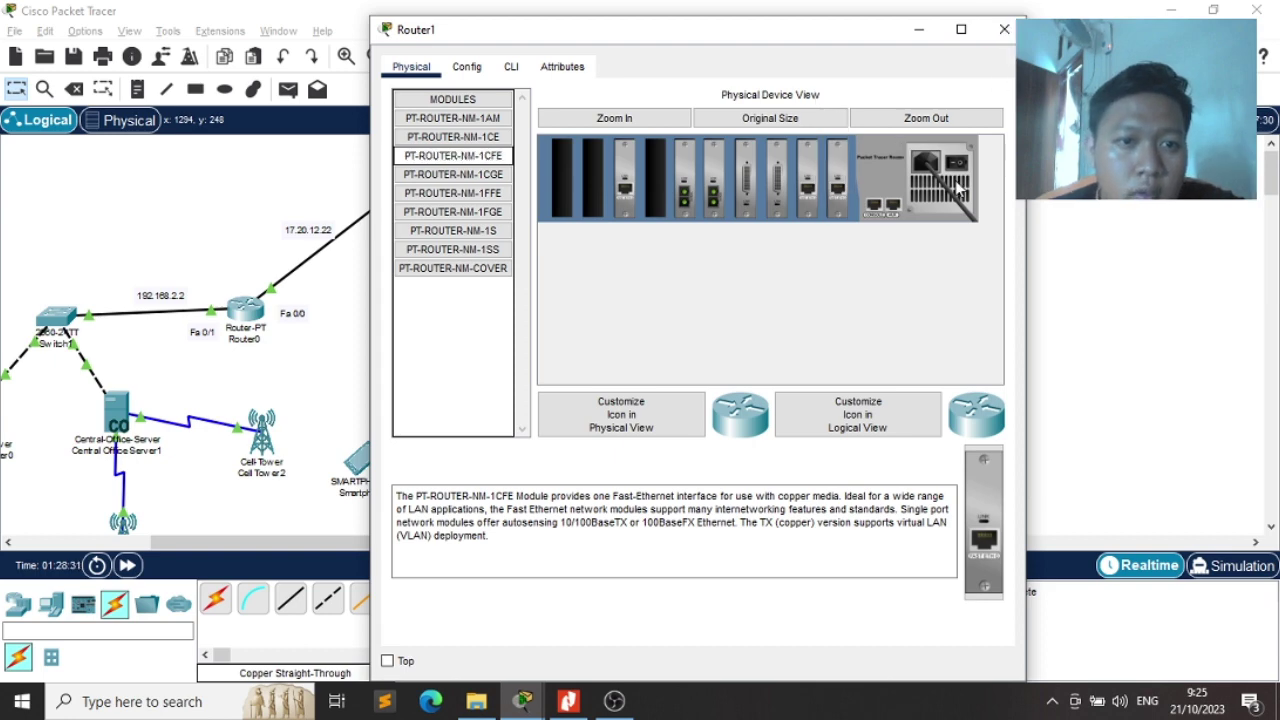
left_click(957, 167)
left_click(1004, 30)
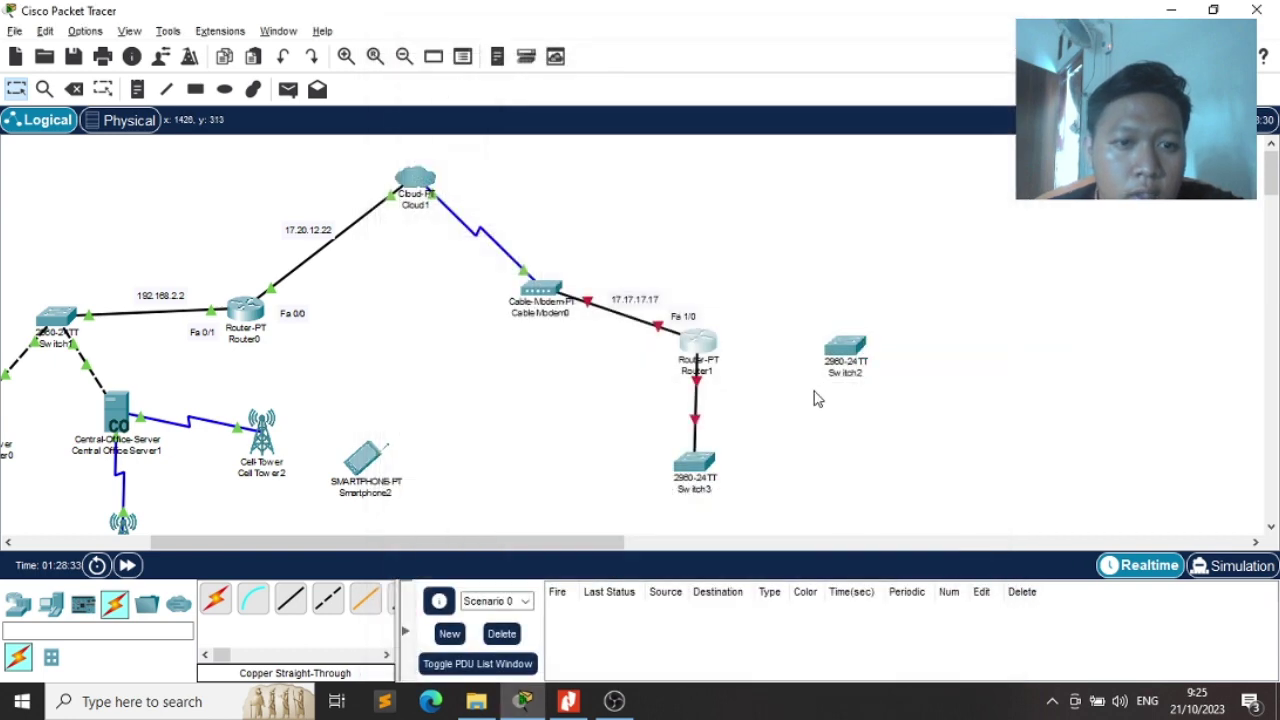
Link Router1's last FastEthernet port to Switch2 FastEthernet0/1 with a copper cross-over cable
left_click(290, 598)
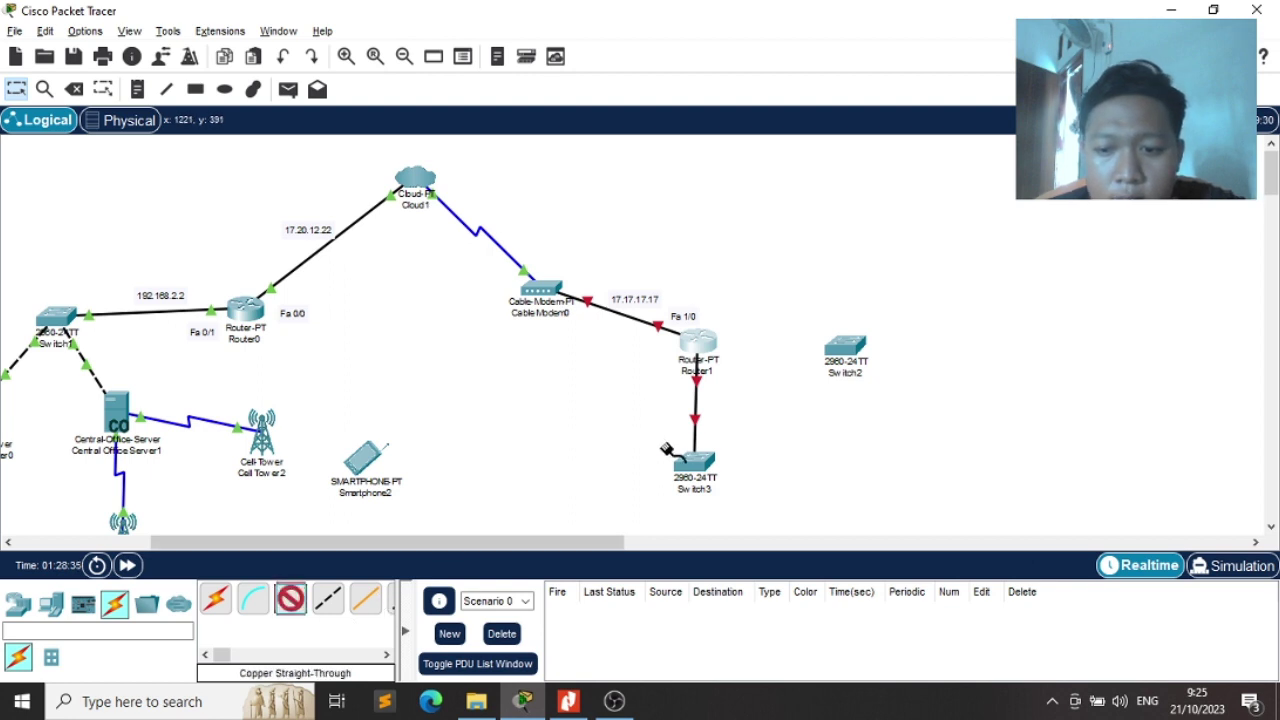
left_click(703, 349)
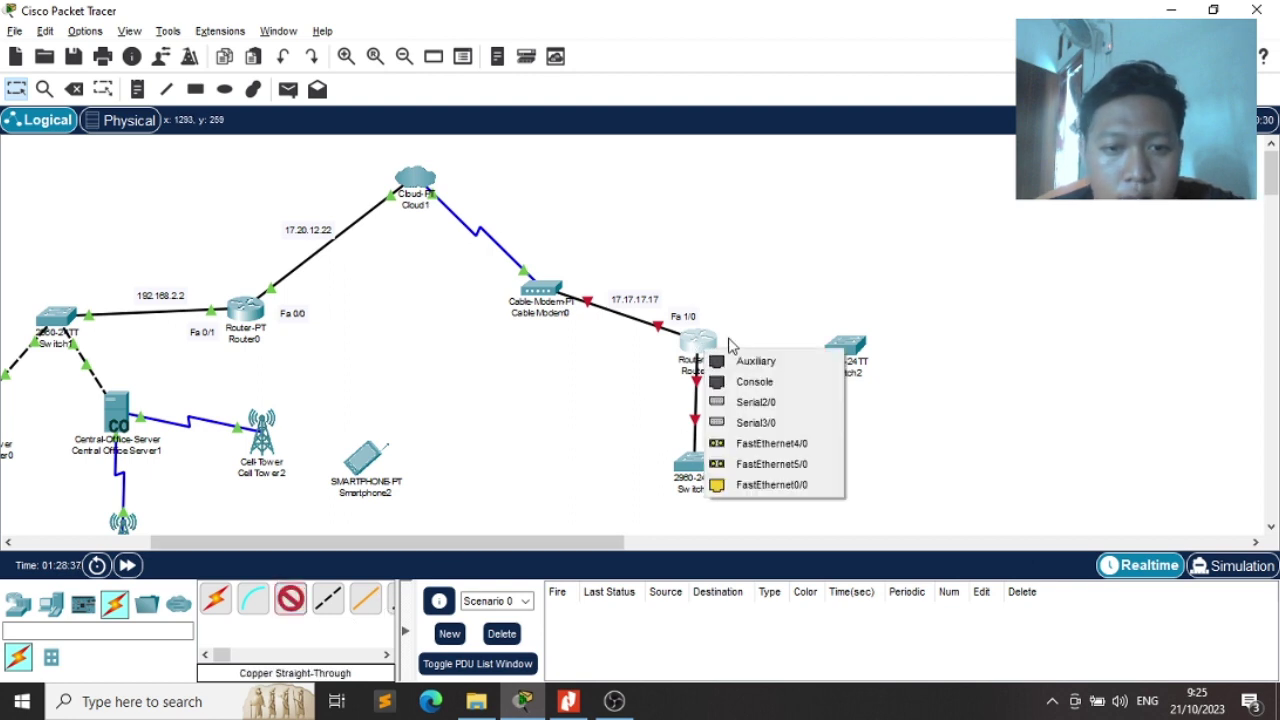
left_click(775, 487)
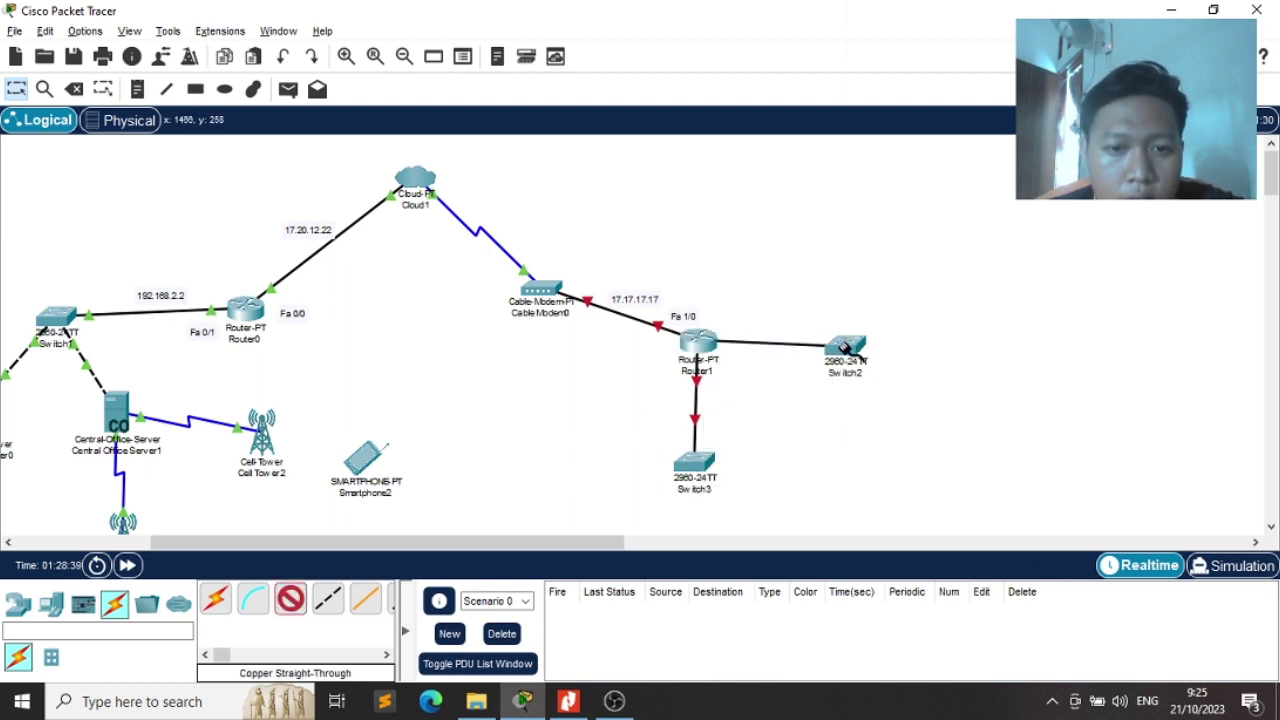
left_click(845, 347)
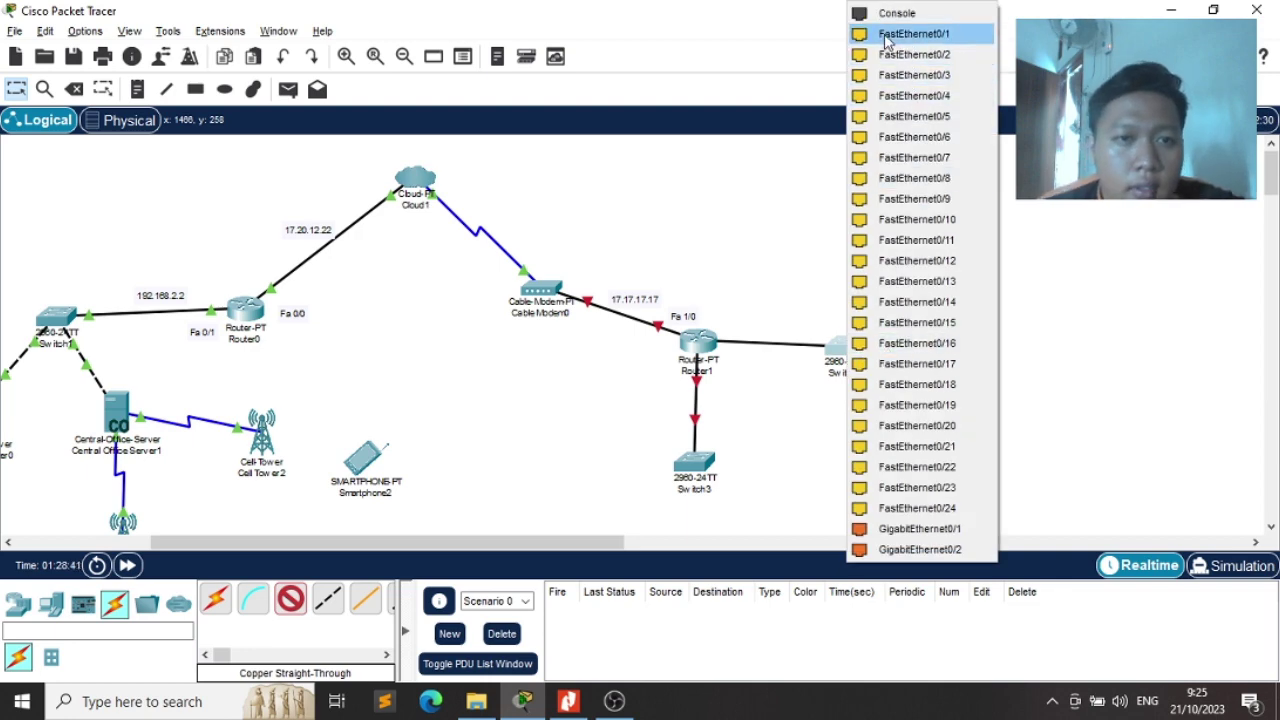
left_click(888, 36)
key("alt+Tab")
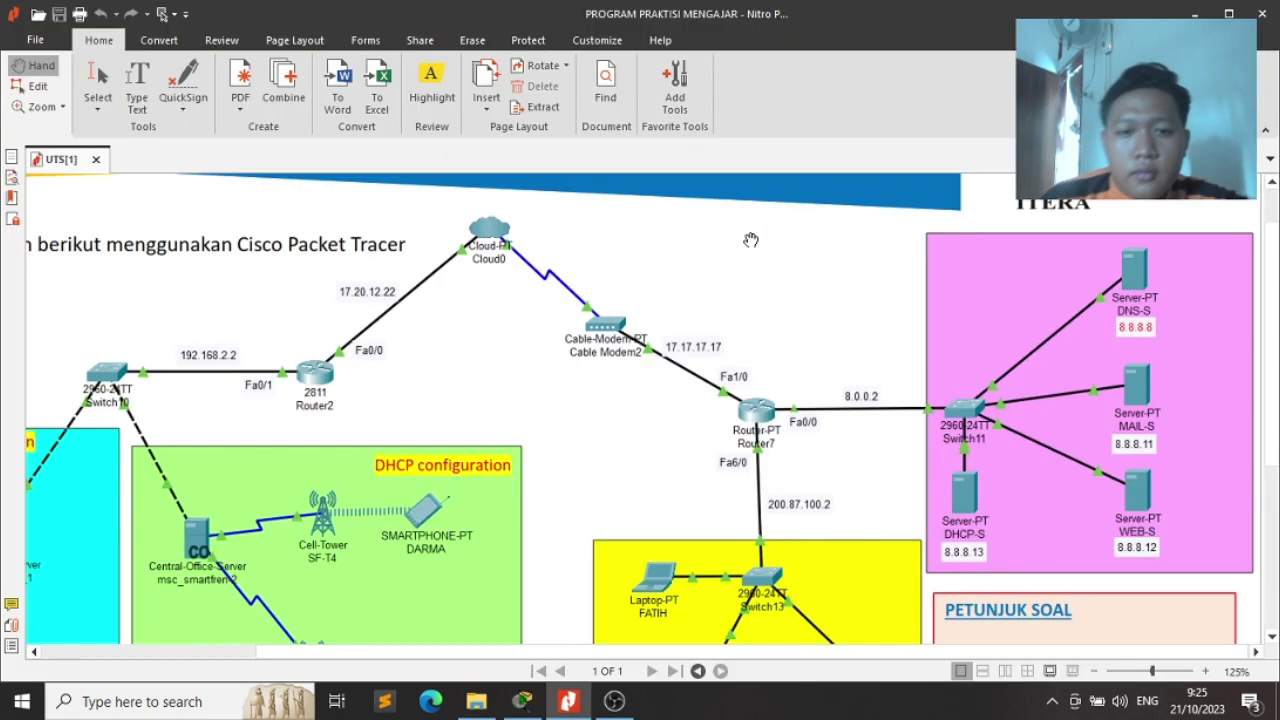
Inspect the exam's topology diagram in Nitro PDF, then return to Packet Tracer
left_click_drag(689, 432, 669, 306)
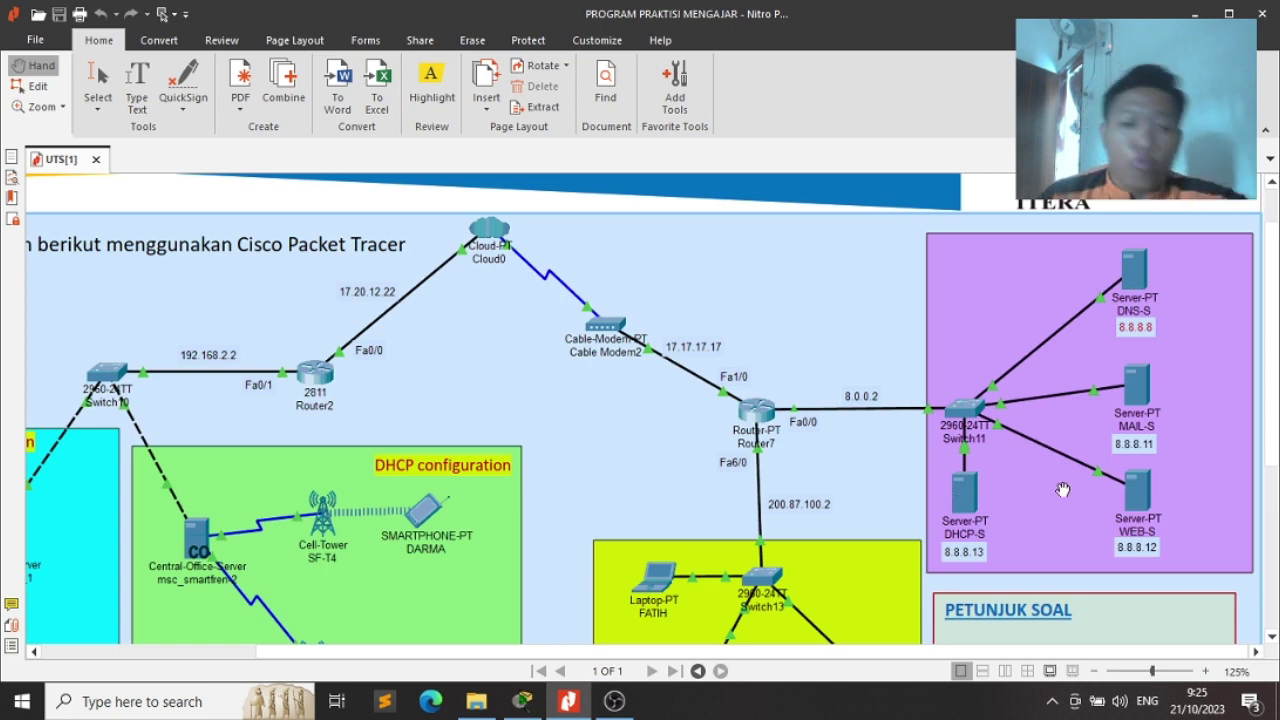
left_click(855, 470)
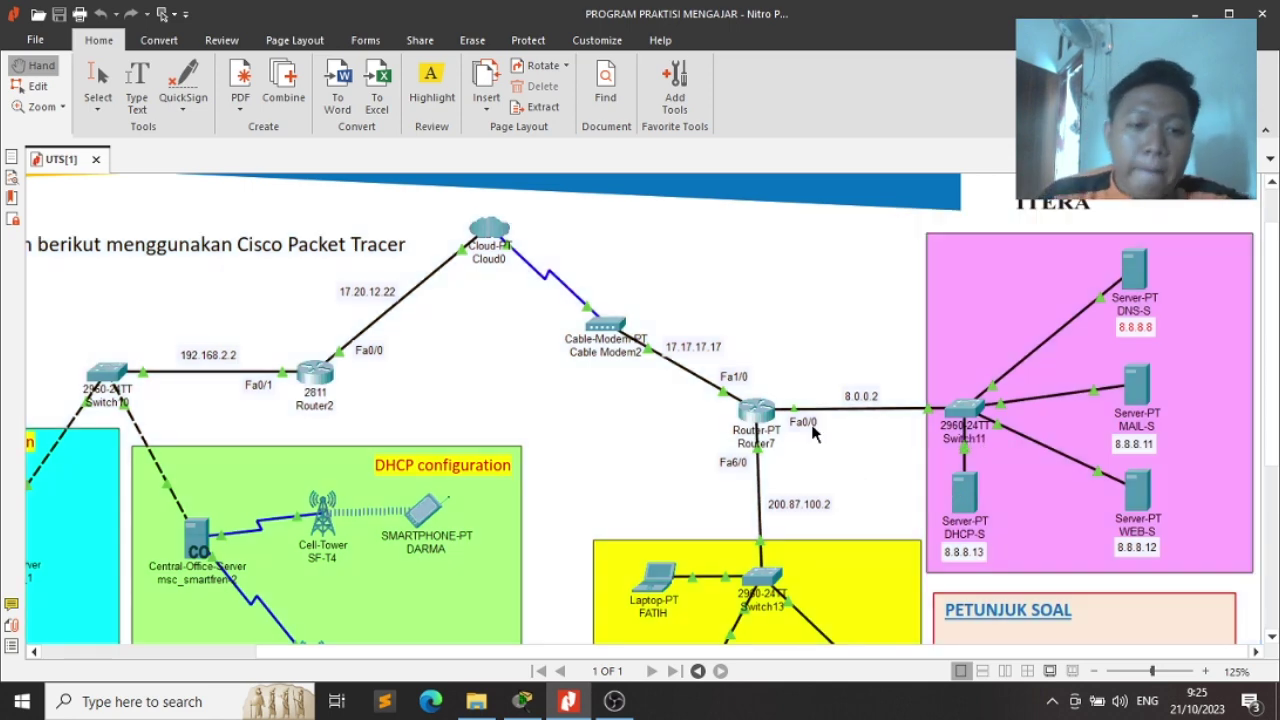
key("alt+Tab")
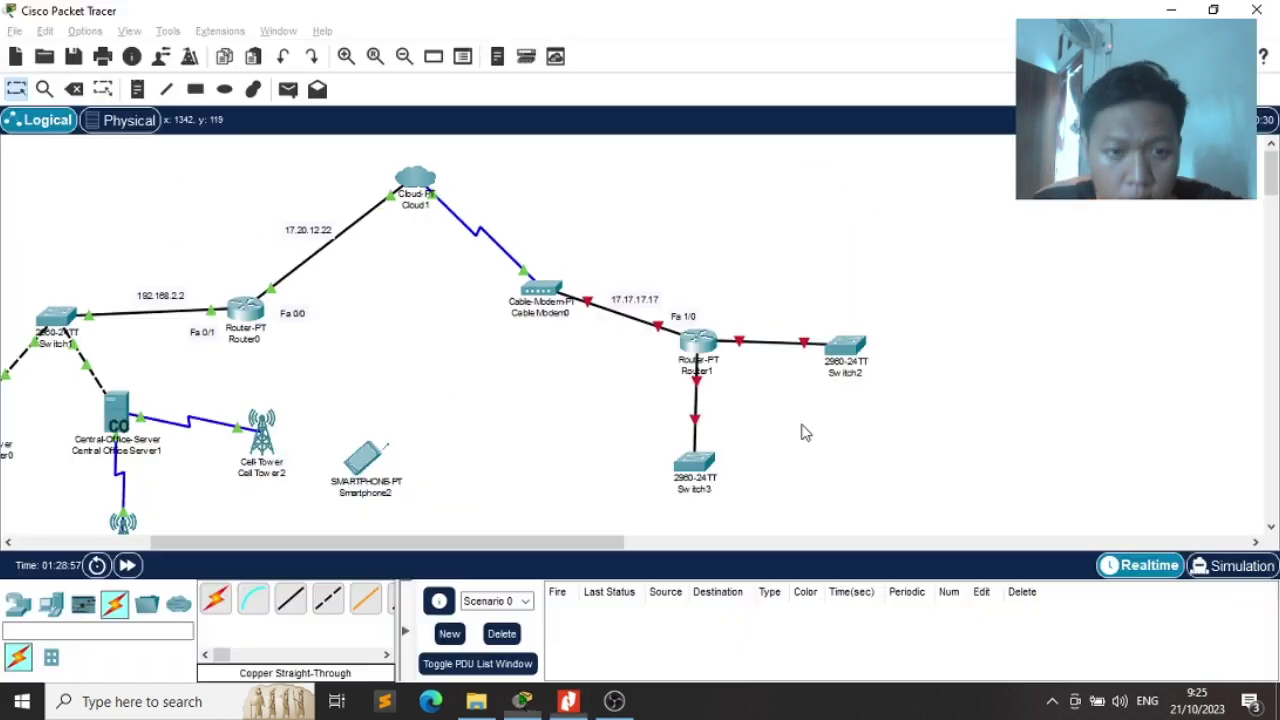
Add a 'Fa 0/0' note beside Router1's link to Switch2
key("n")
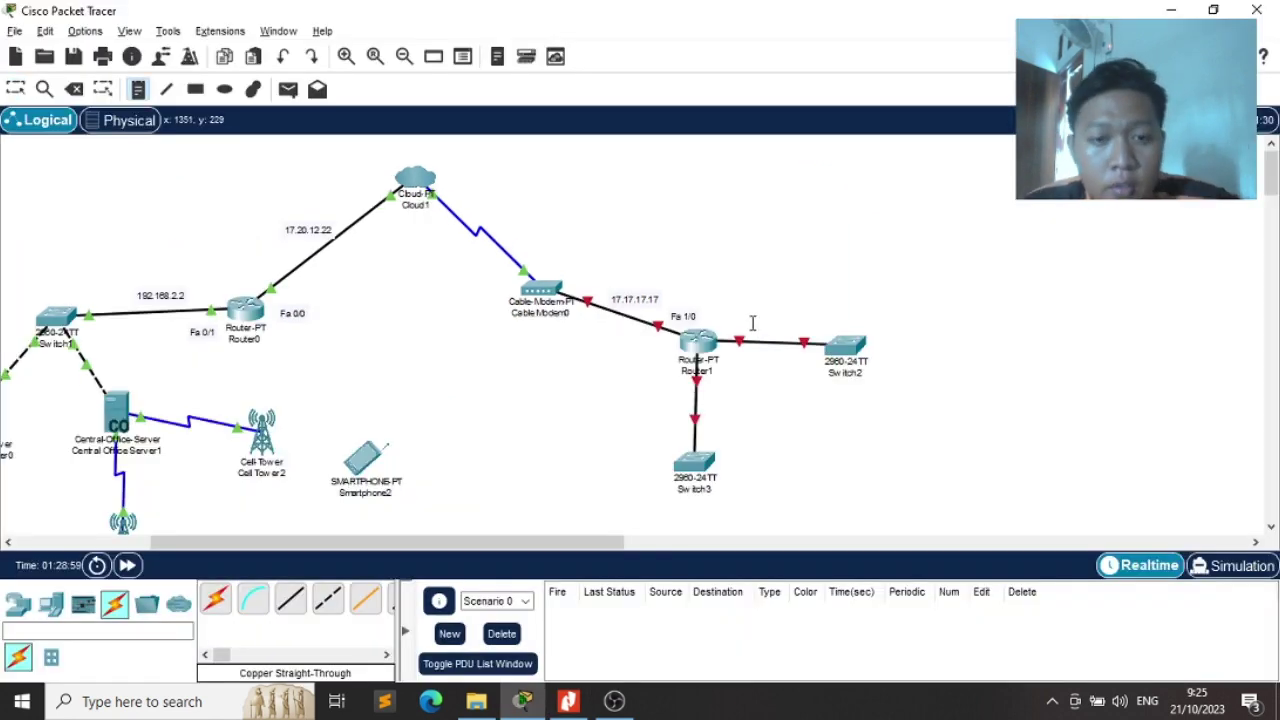
left_click(733, 321)
type("Fa 0/0")
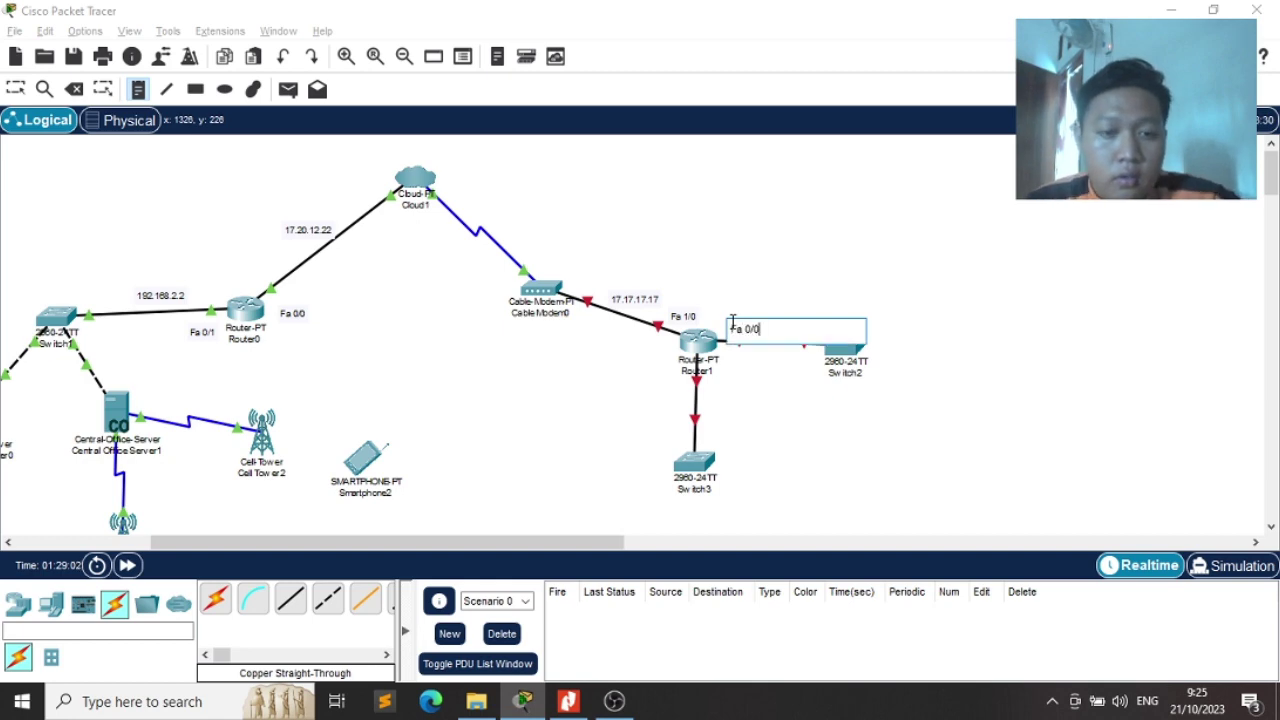
key("Escape")
key("alt+Tab")
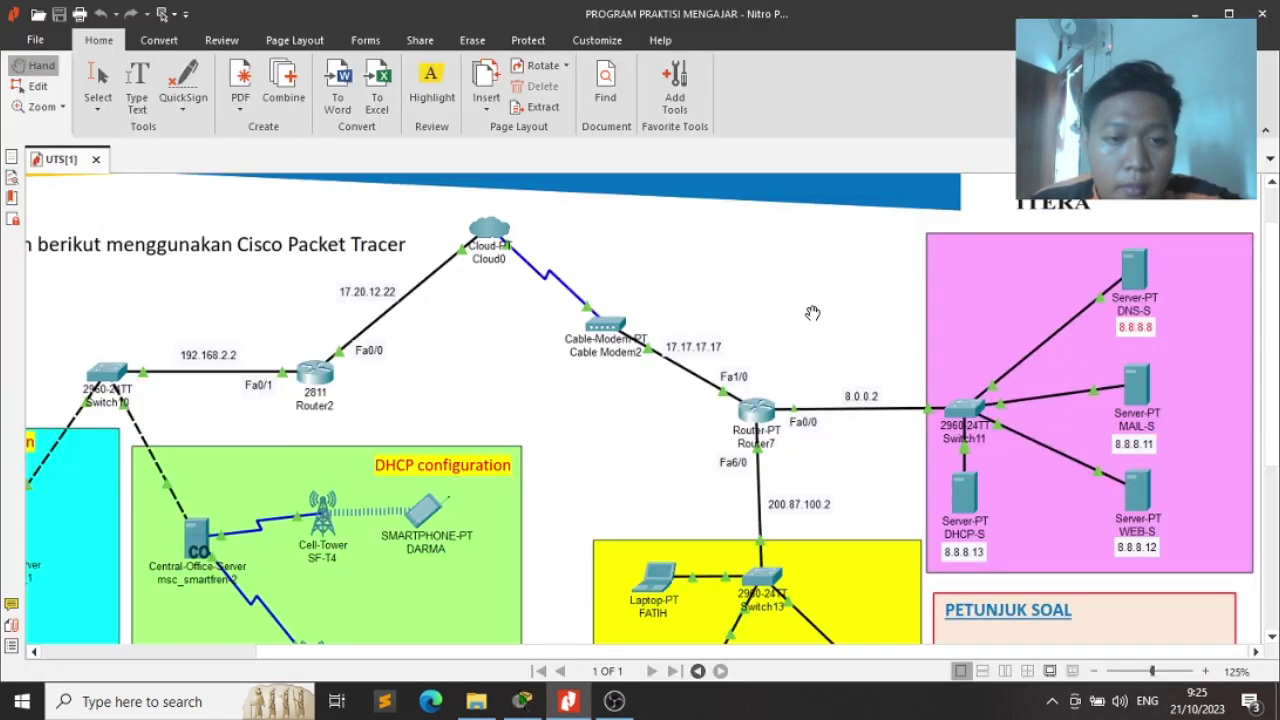
key("alt+Tab")
Add an '8.0.0.2' note beside Switch2 and compare it with the exam PDF
left_click(776, 322)
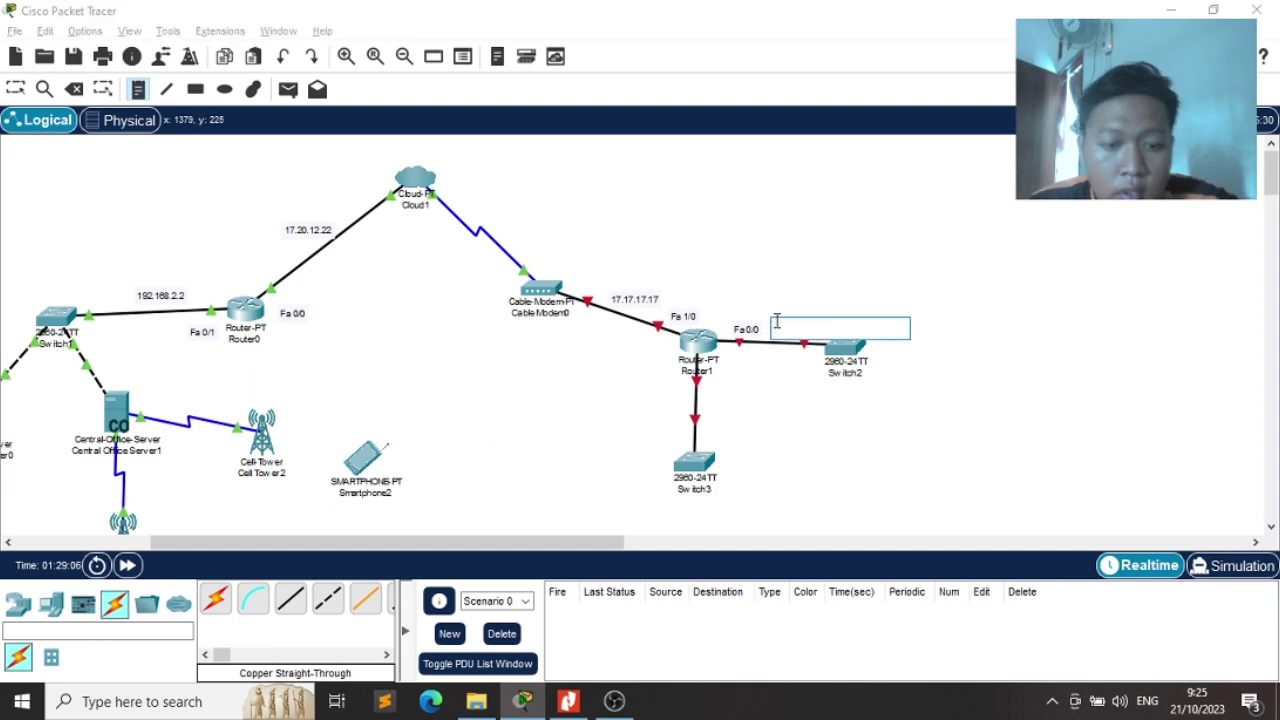
type("s")
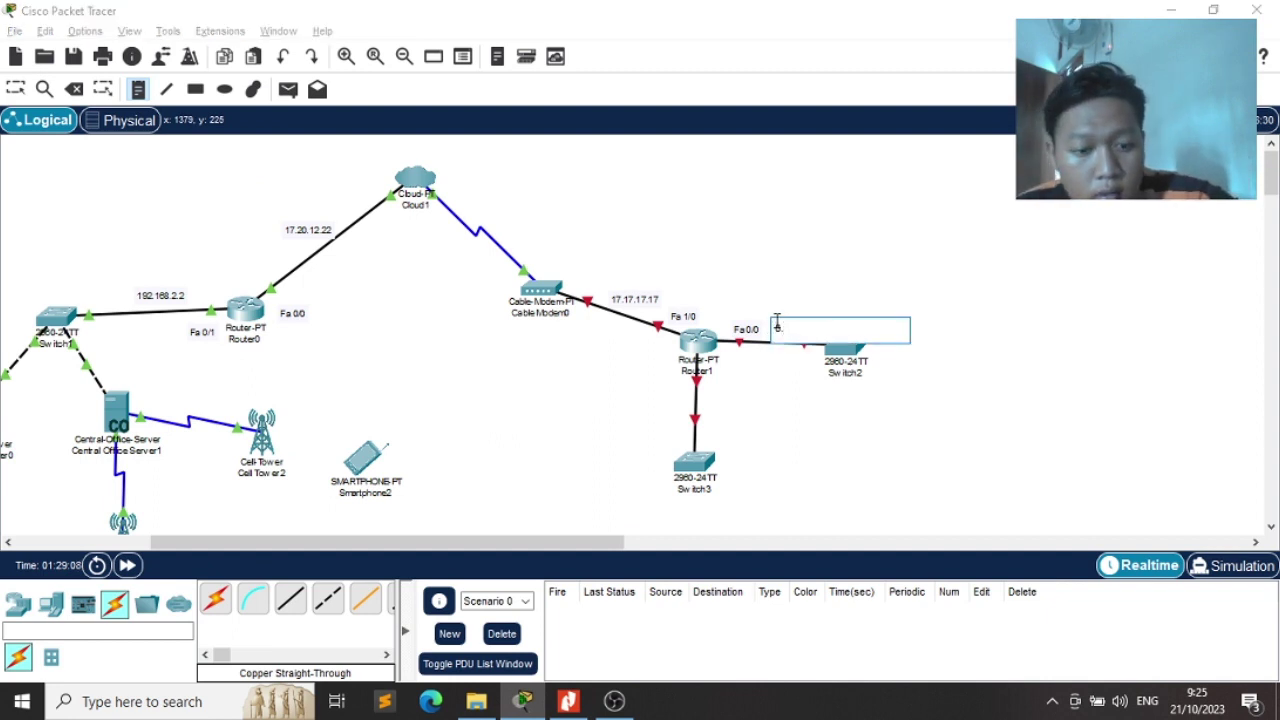
type(".0.0.")
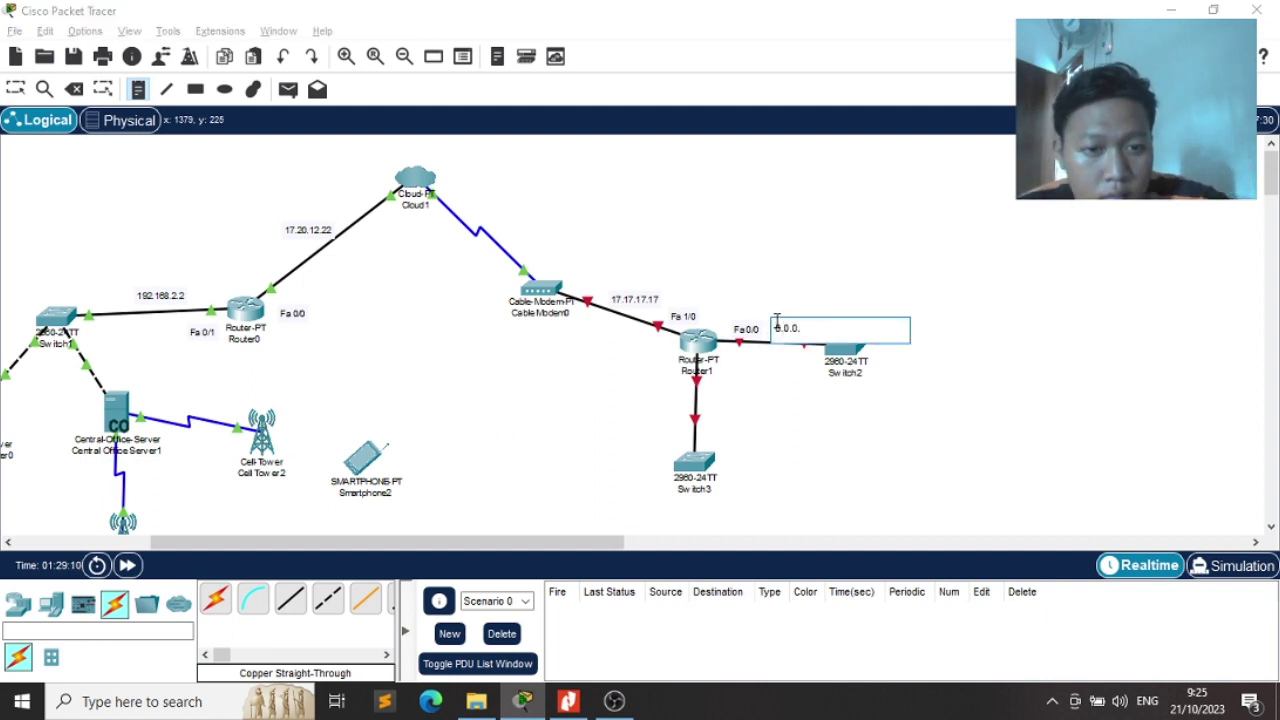
type("2")
key("Escape")
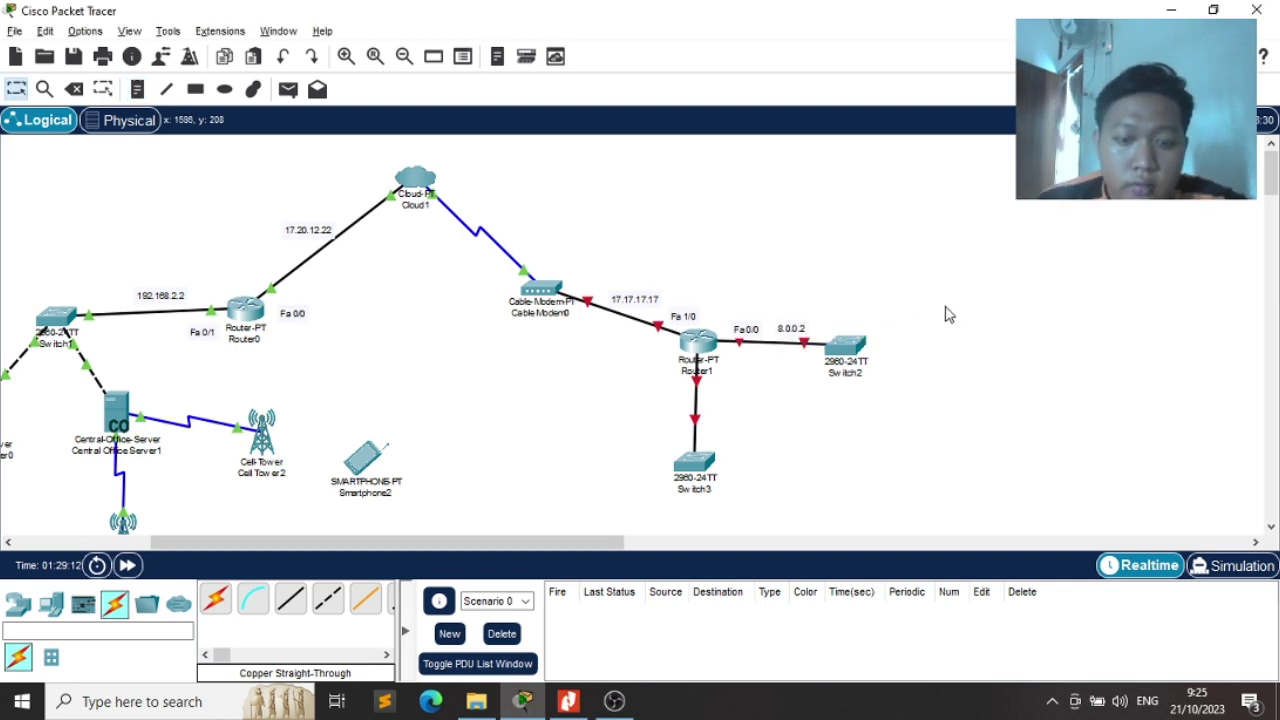
key("alt+Tab")
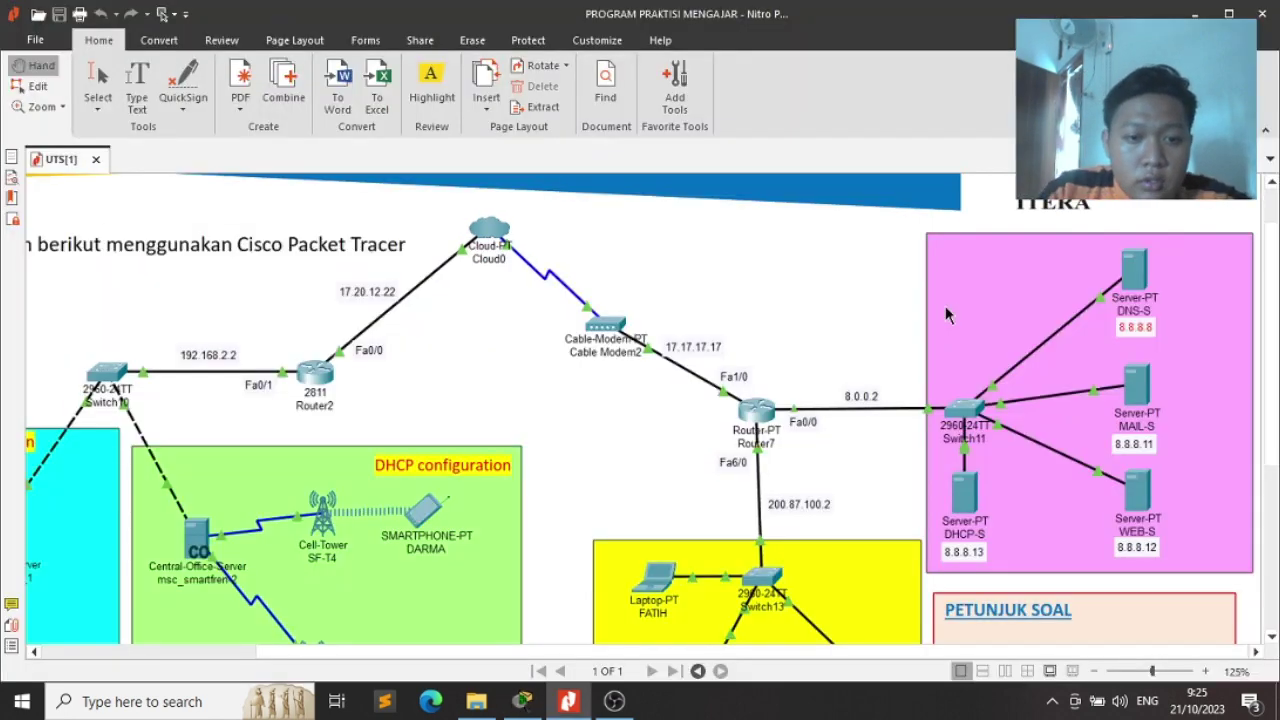
key("alt")
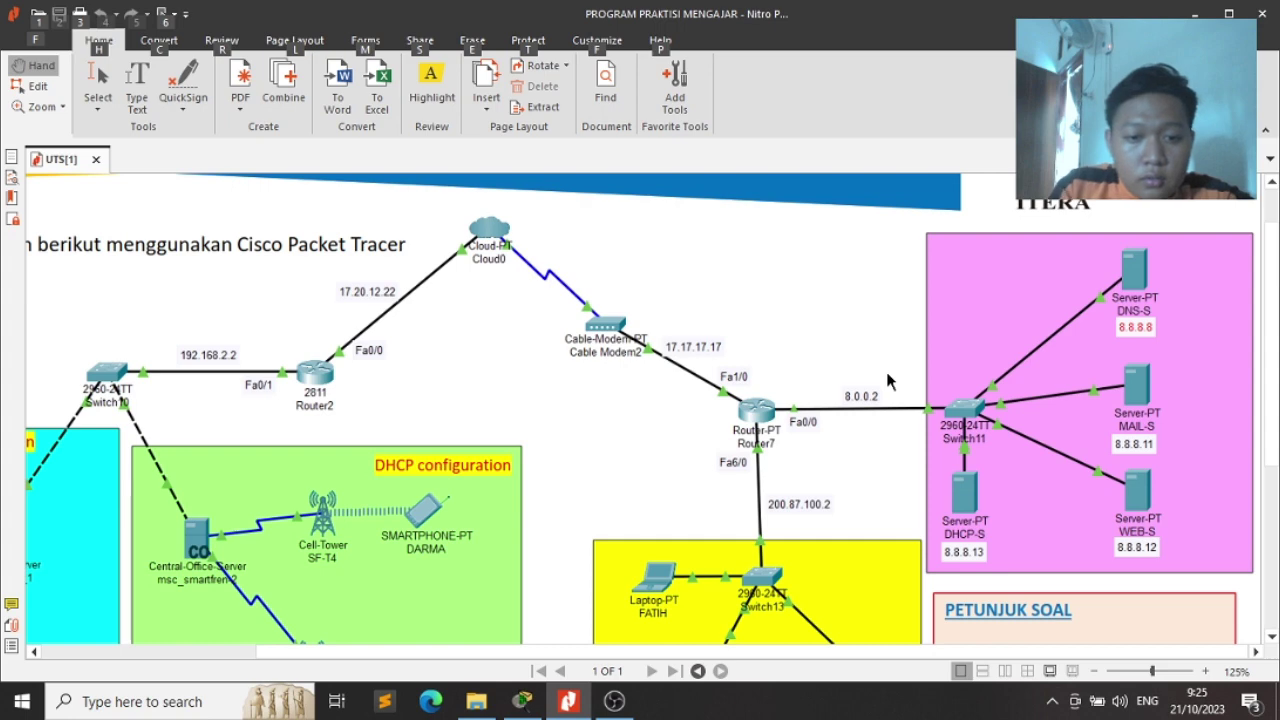
key("alt")
key("alt+Tab")
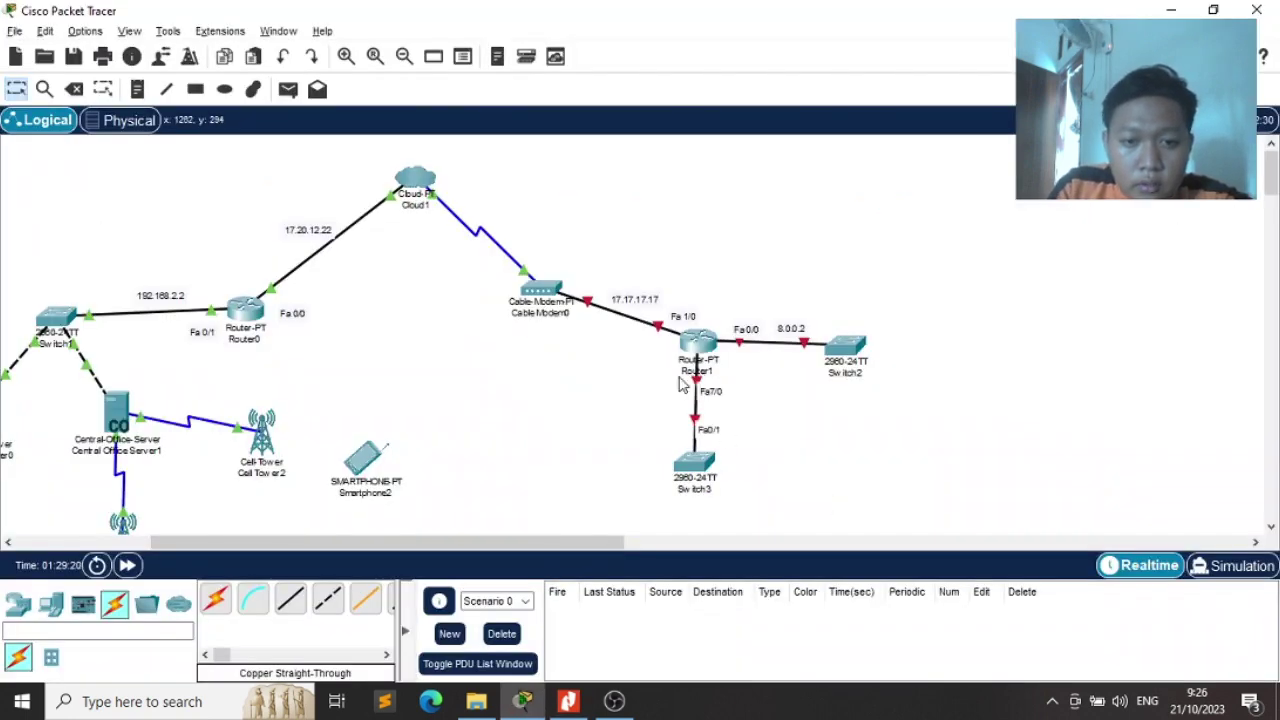
Add a 'Fa 0/7' note just below Router1
key("n")
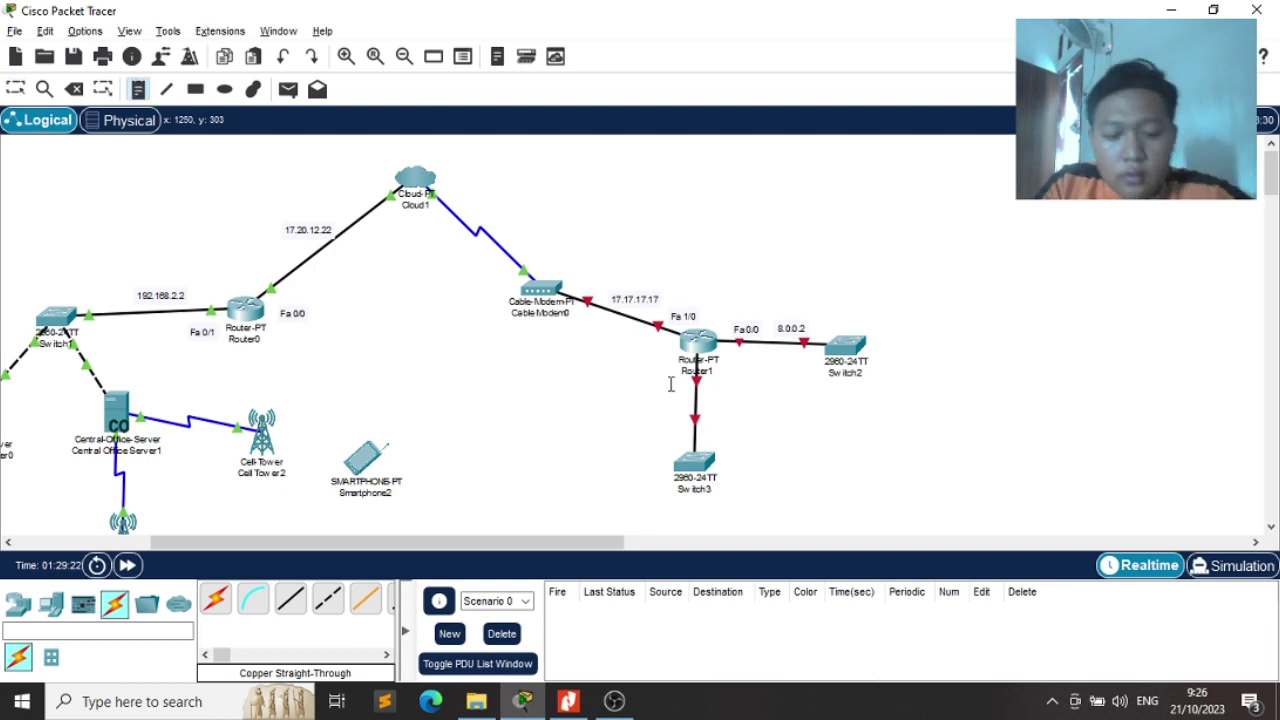
left_click(671, 376)
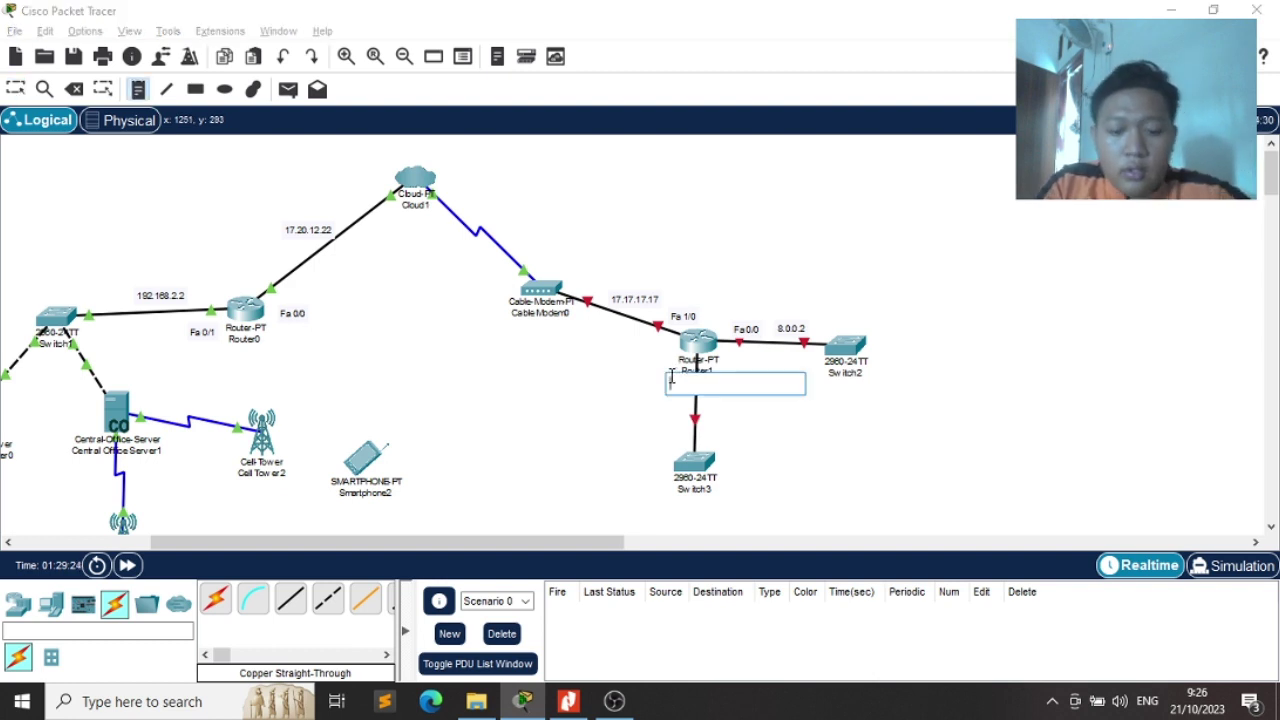
type("Fa")
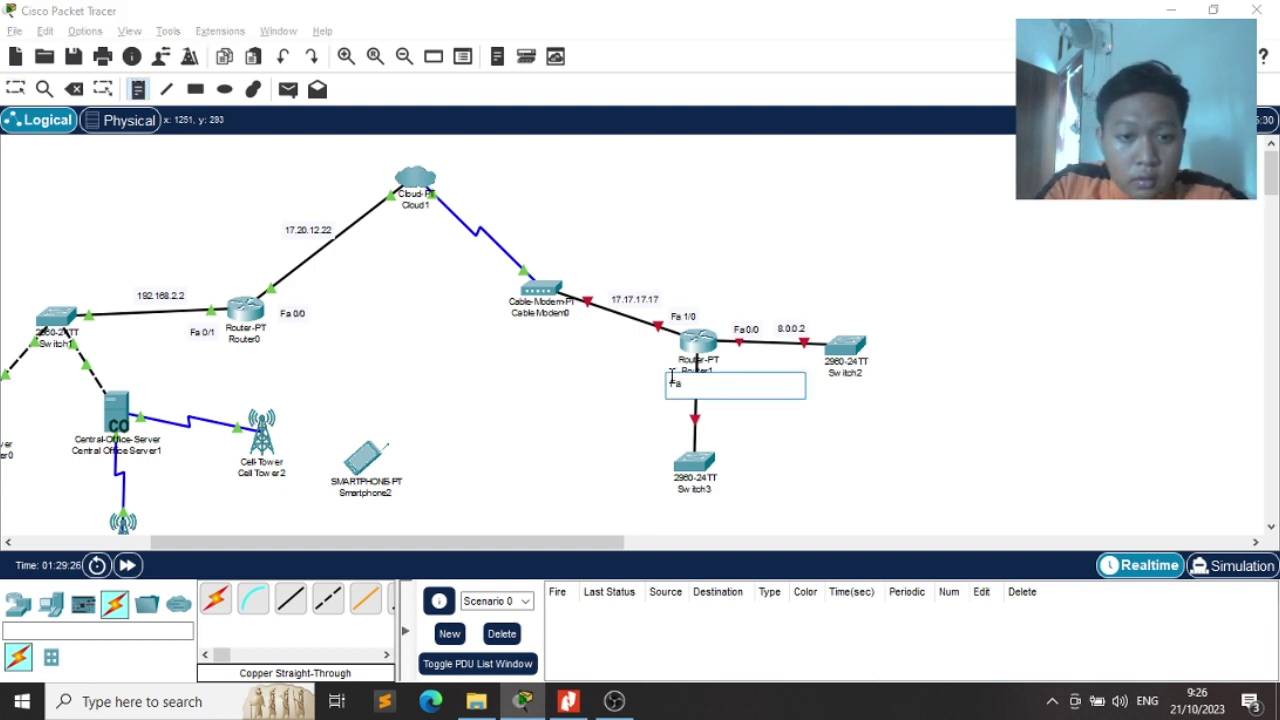
type(" 0/7")
key("Escape")
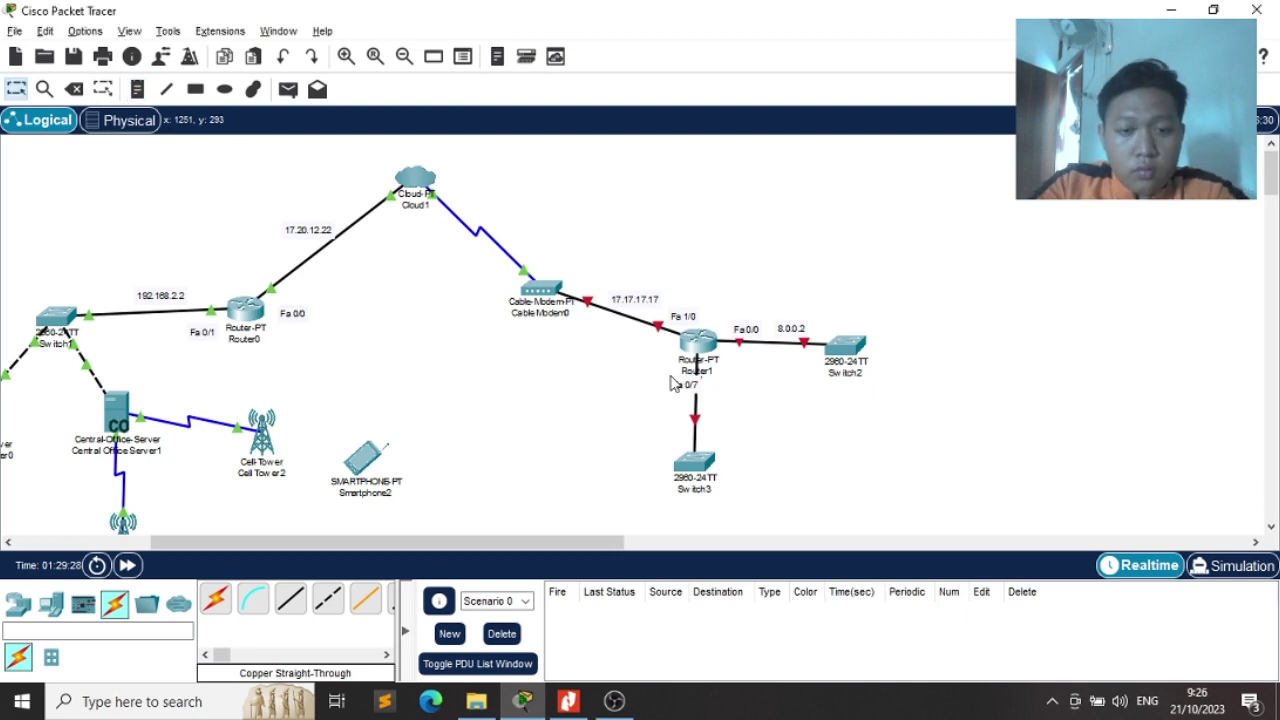
key("alt+Tab")
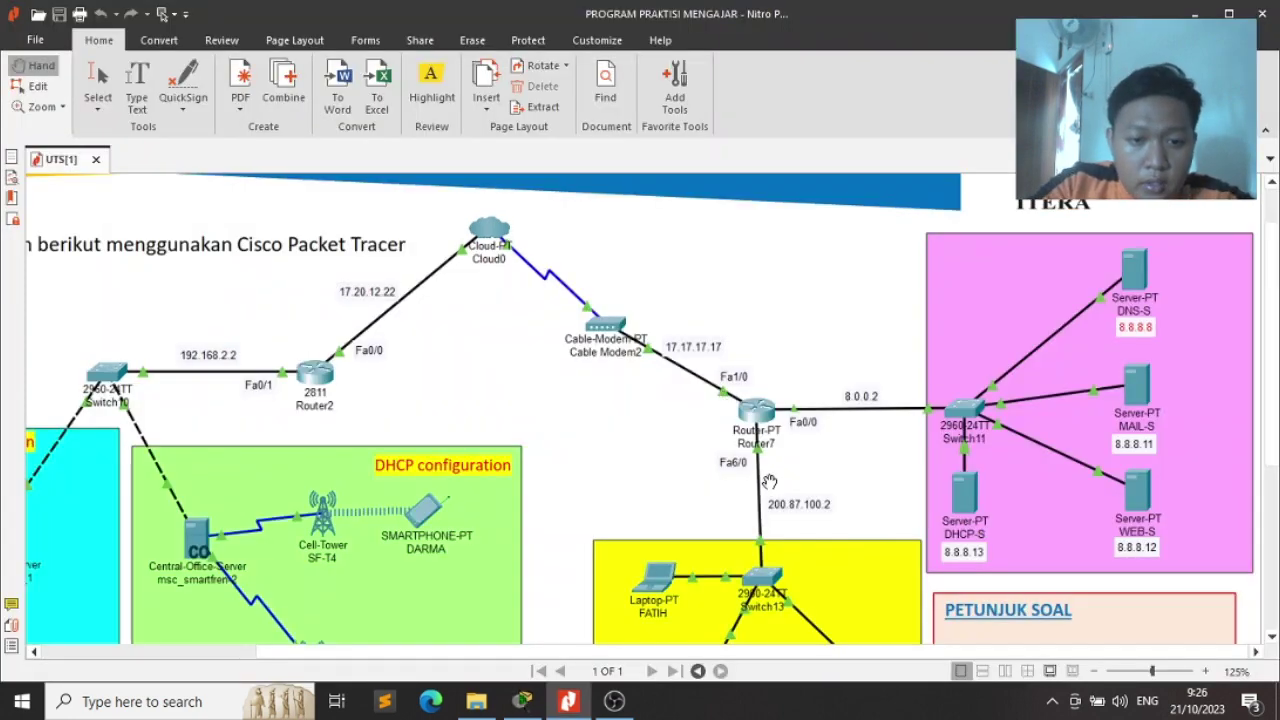
key("alt+Tab")
key("alt+Tab")
key("alt+Tab")
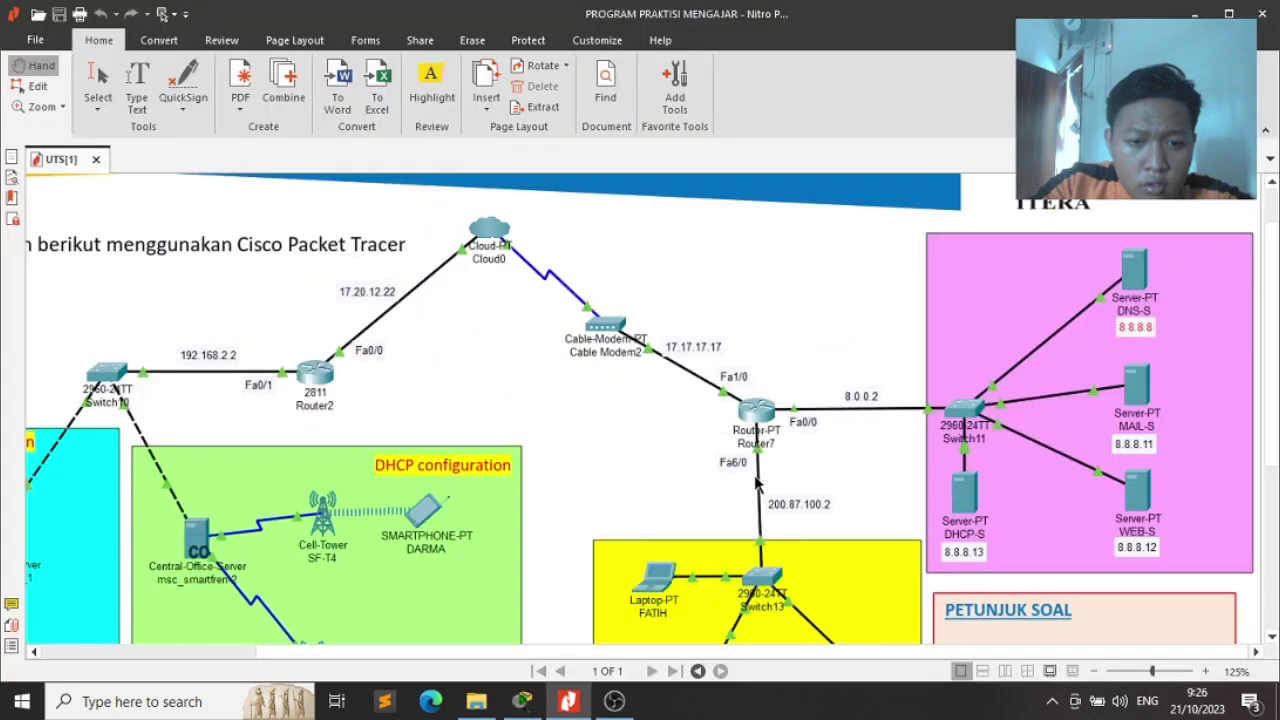
Add a '200.87.100.2' note by the Router1–Switch3 link, correcting it against the exam PDF
key("n")
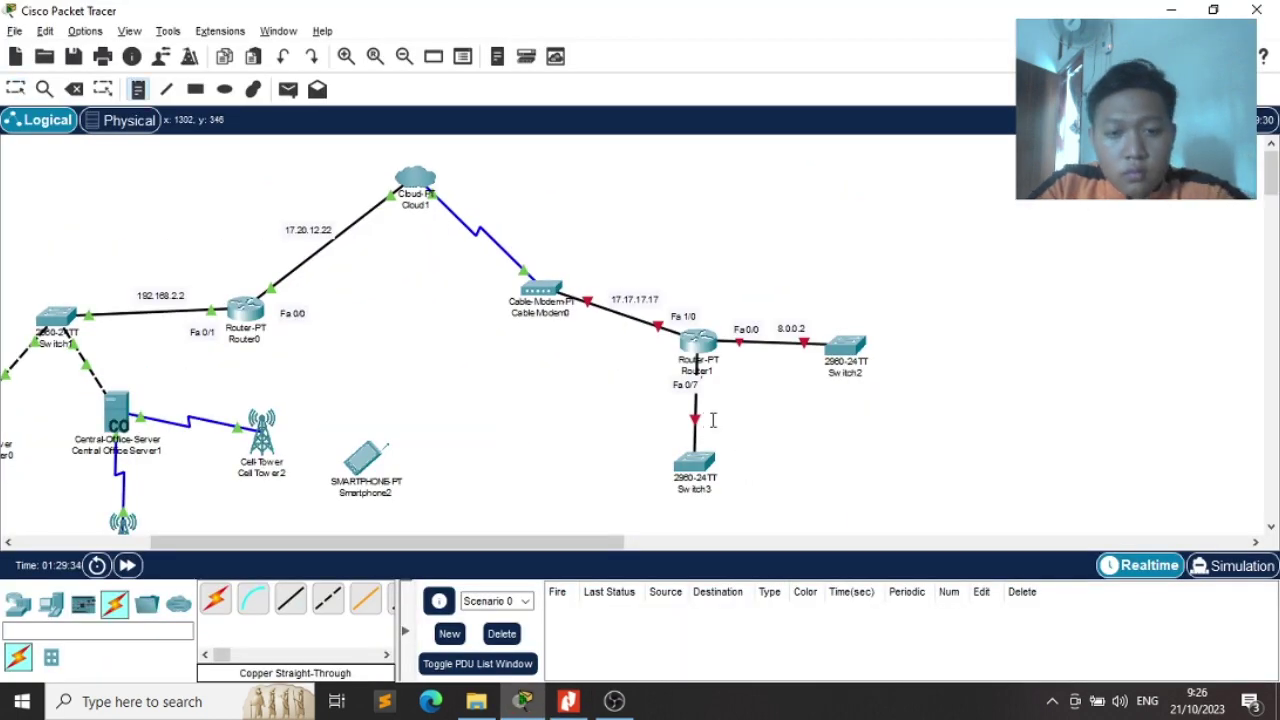
left_click(713, 420)
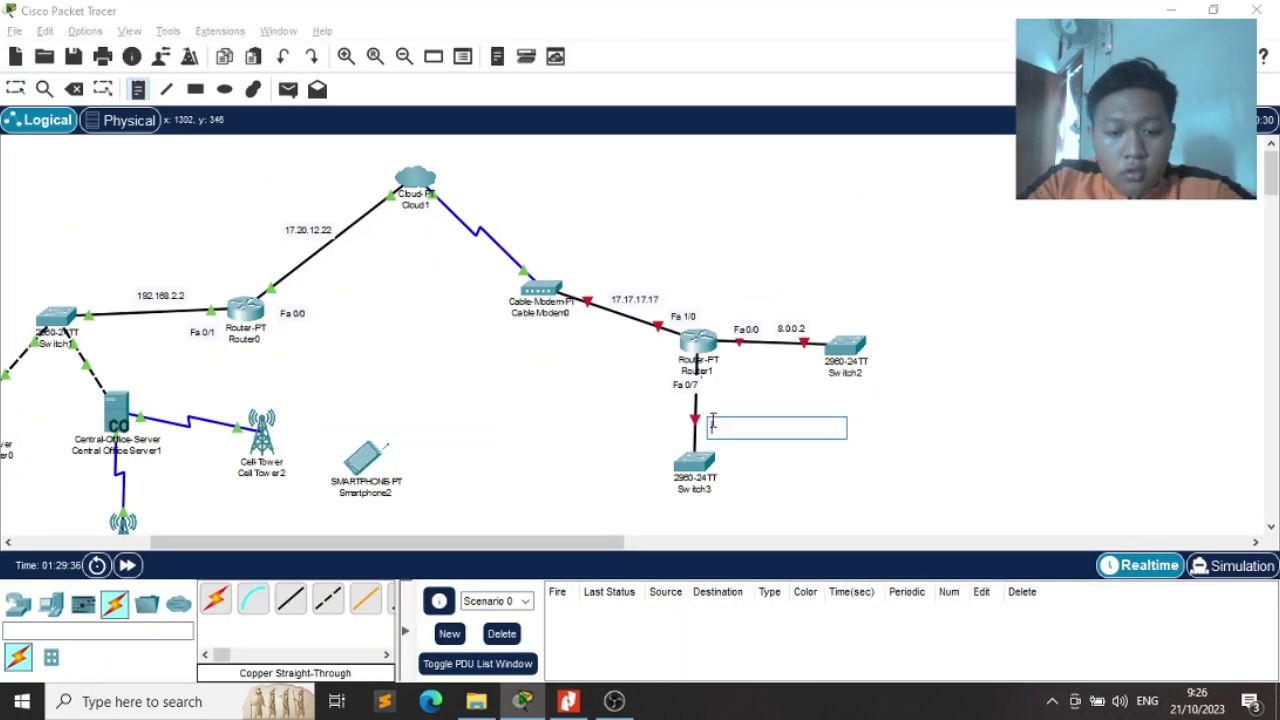
type("200.87.100")
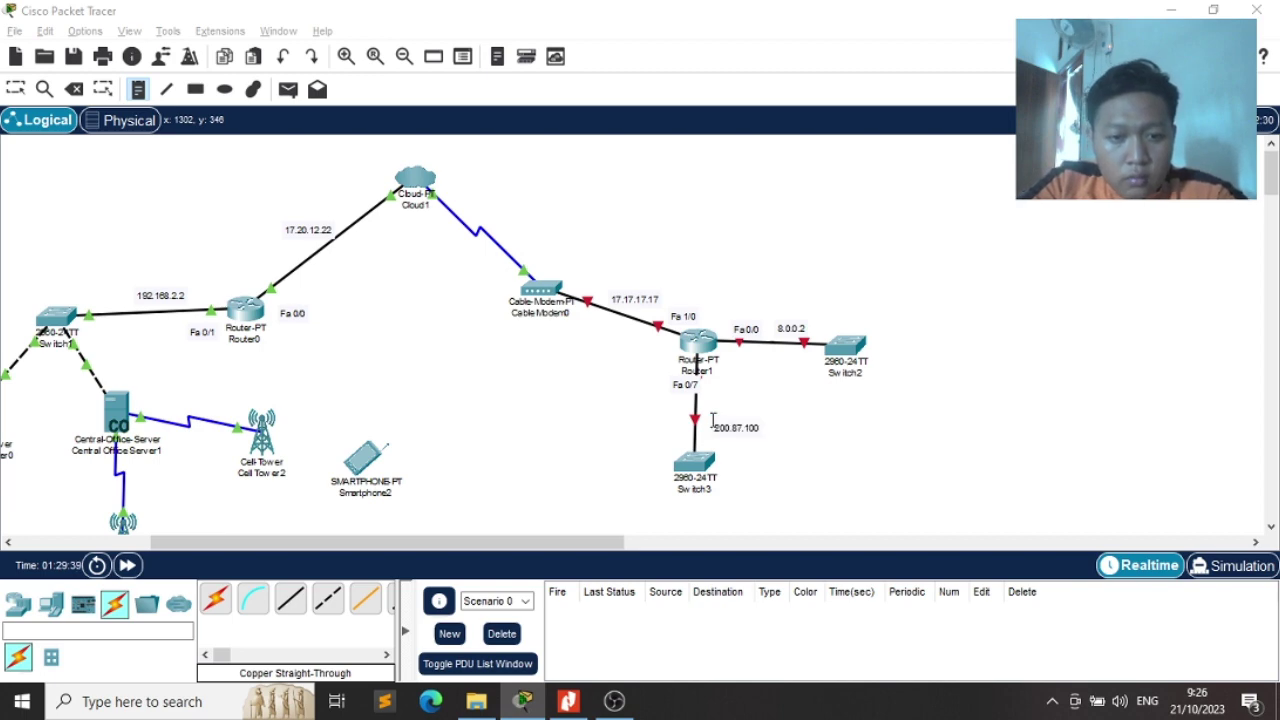
key("alt+Tab")
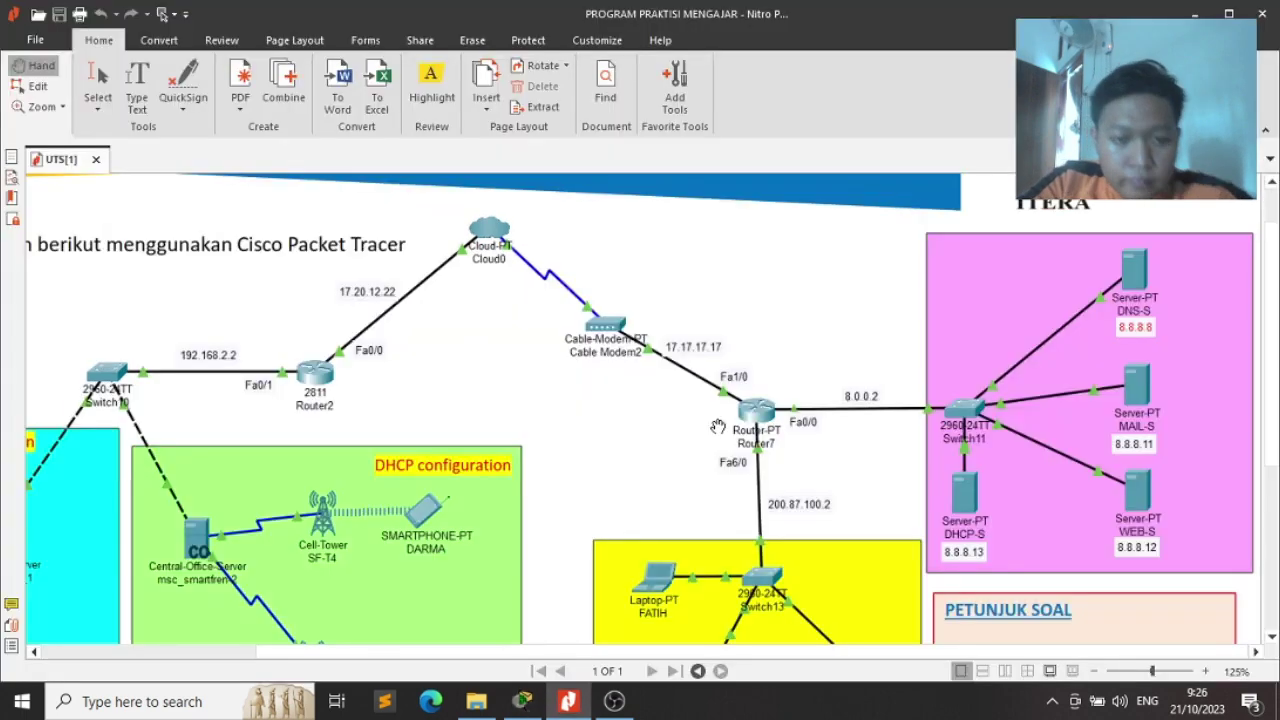
key("alt+Tab")
key("Escape")
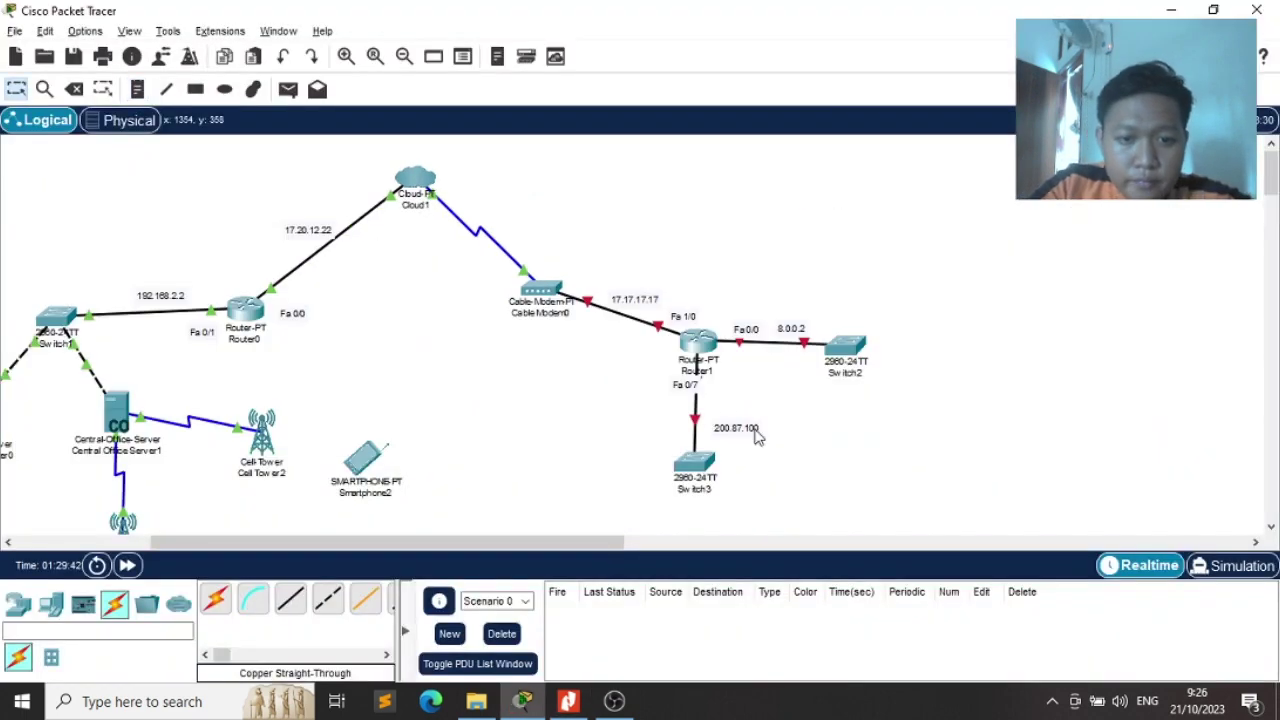
double_click(757, 428)
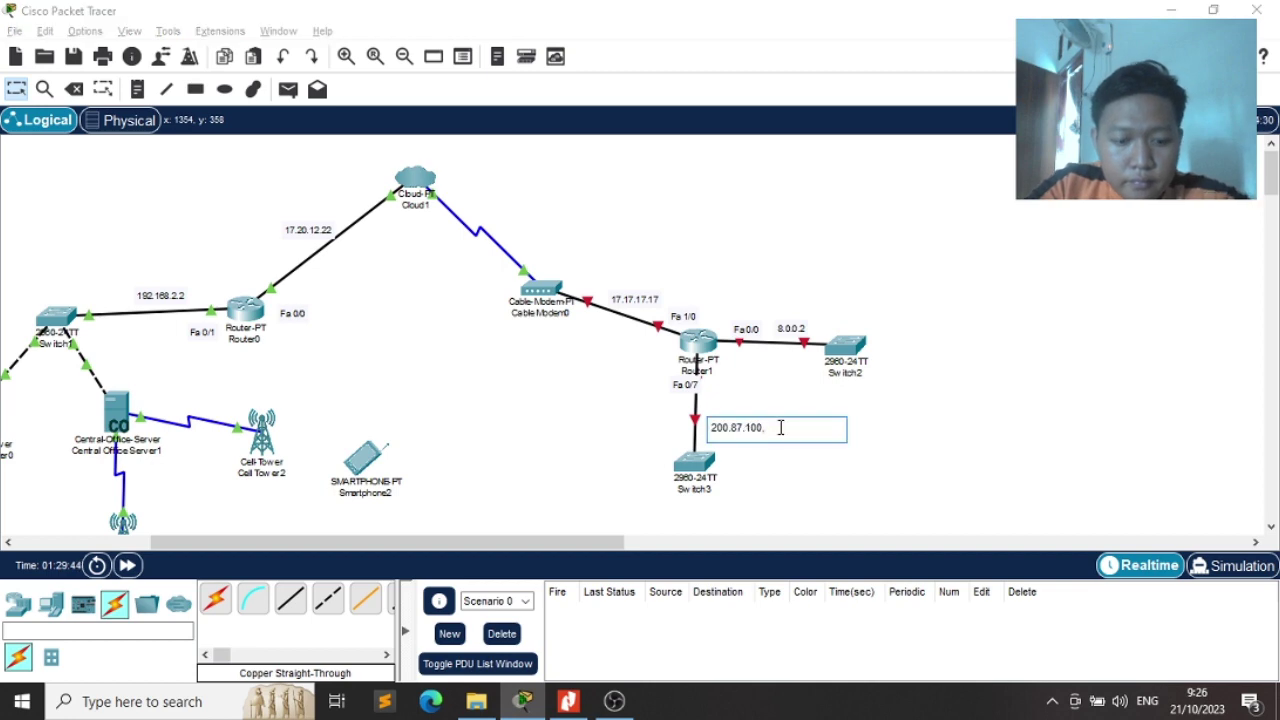
key("alt+Tab")
key("alt+Tab")
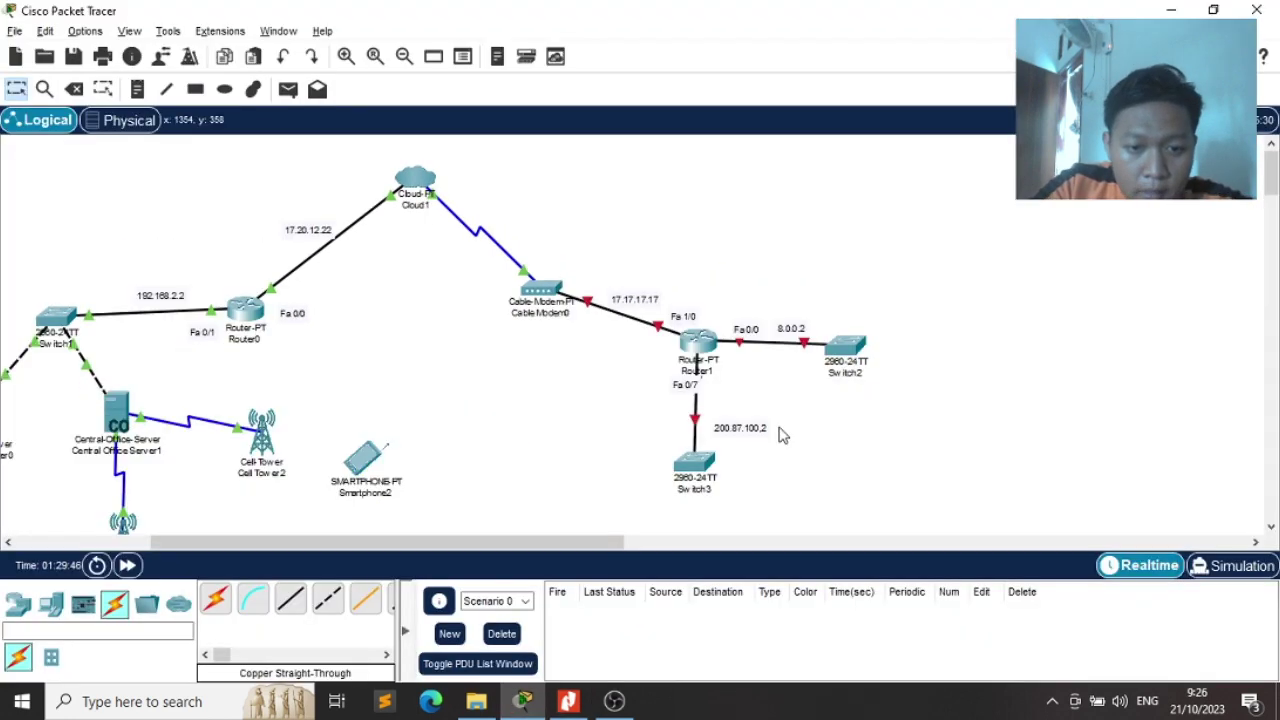
double_click(766, 428)
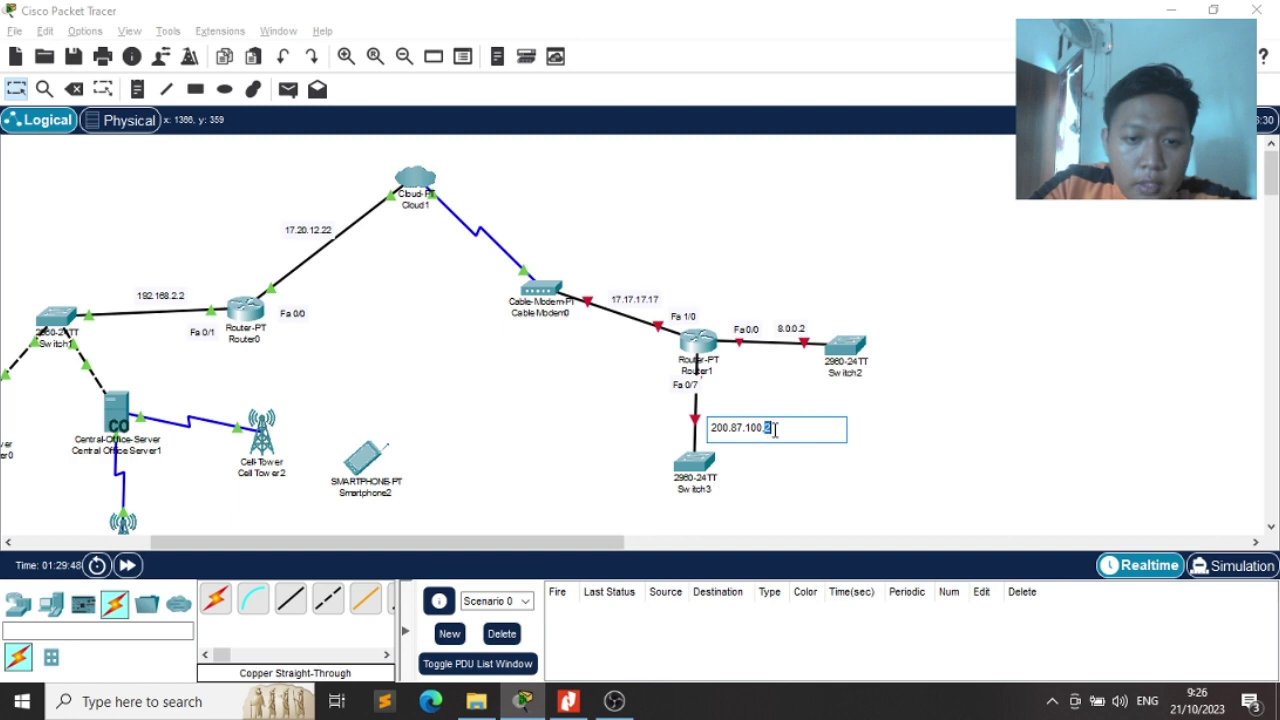
left_click(771, 440)
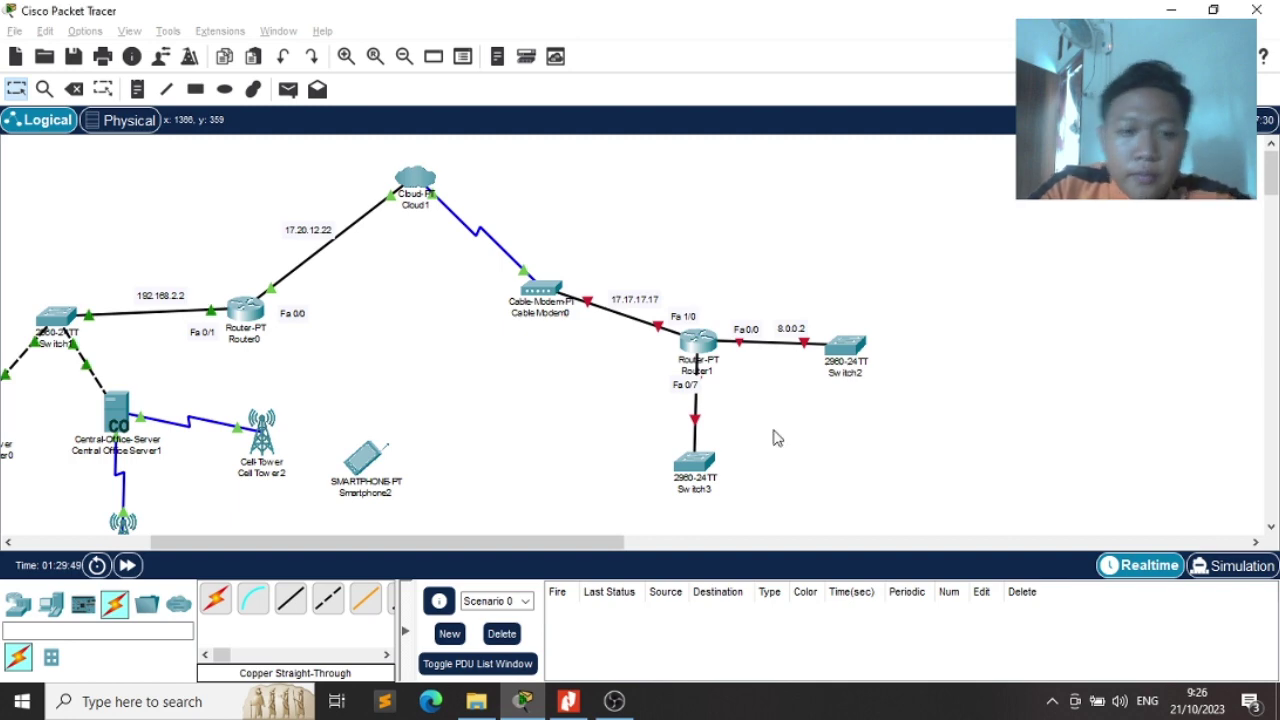
key("alt+Tab")
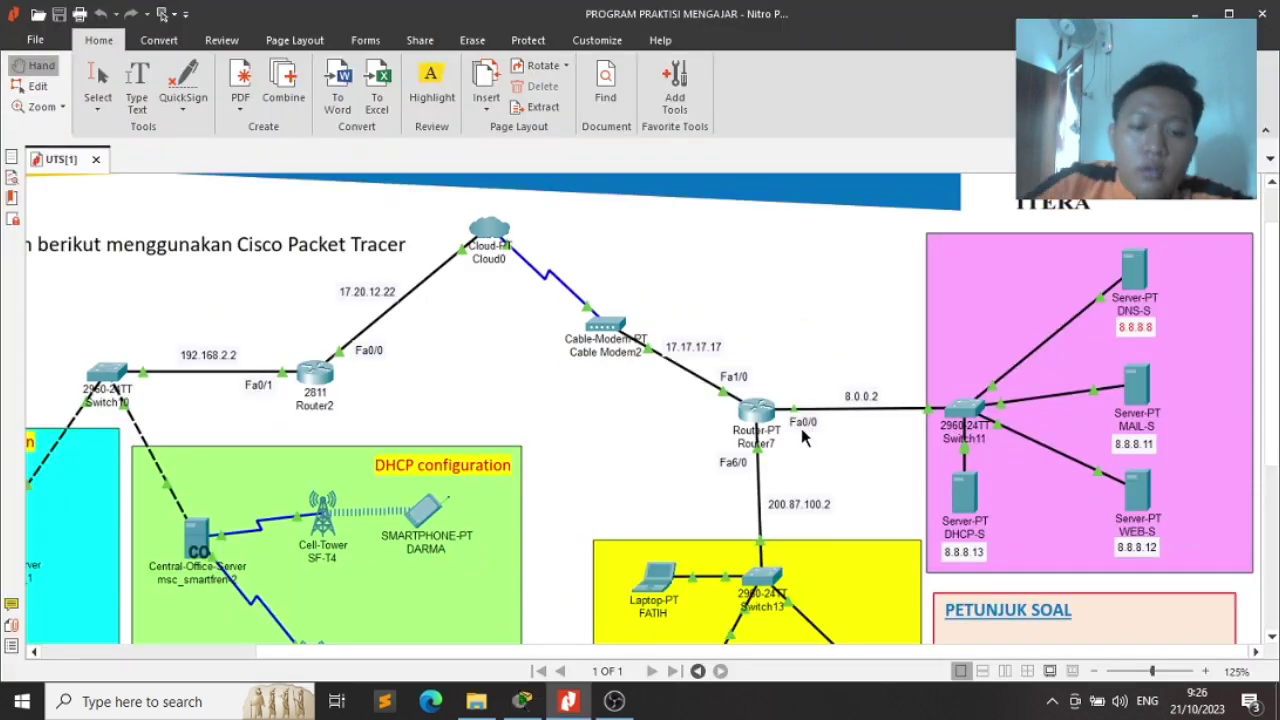
key("alt+Tab")
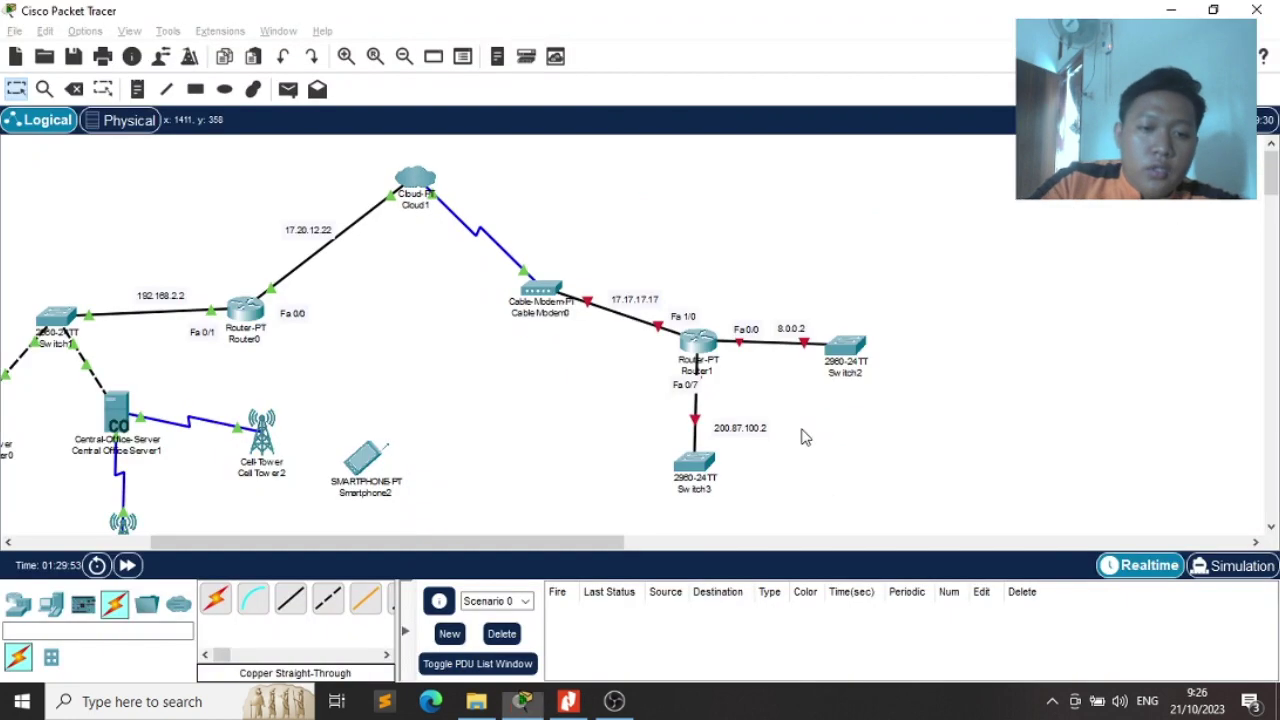
key("alt+Tab")
key("alt+Tab")
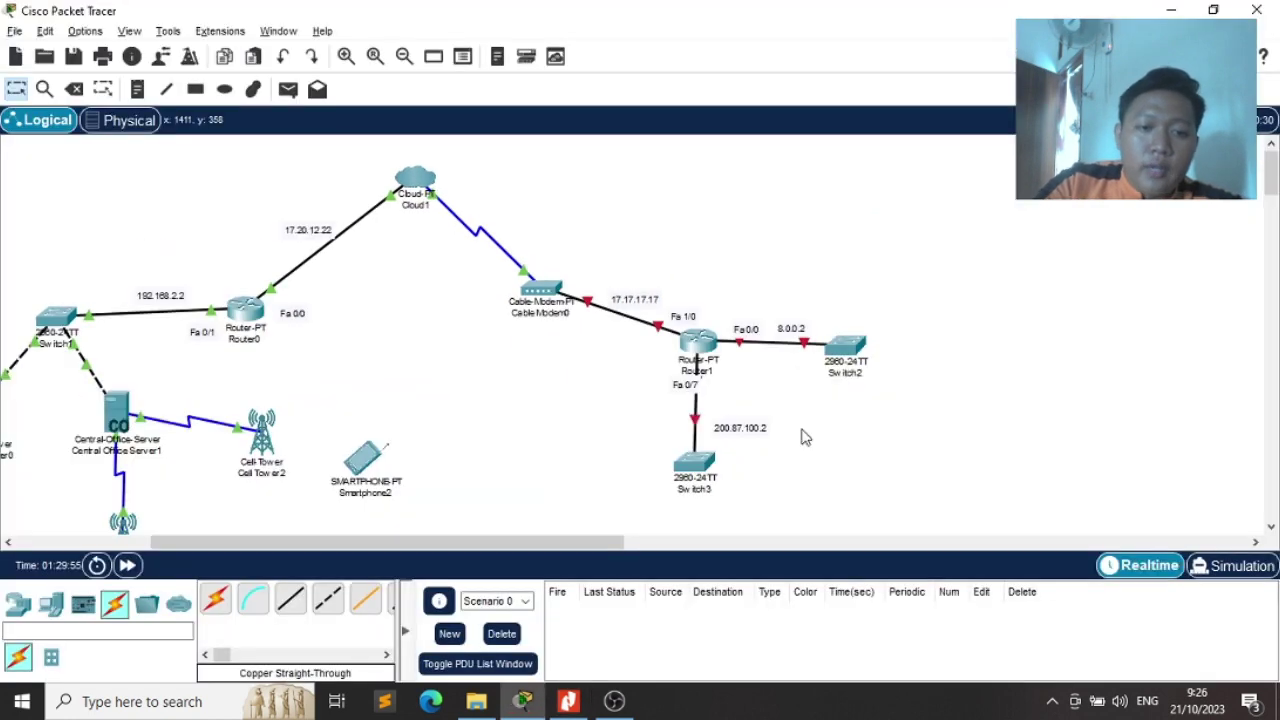
Move Switch2 slightly right and Switch3 slightly down
left_click_drag(846, 344, 883, 346)
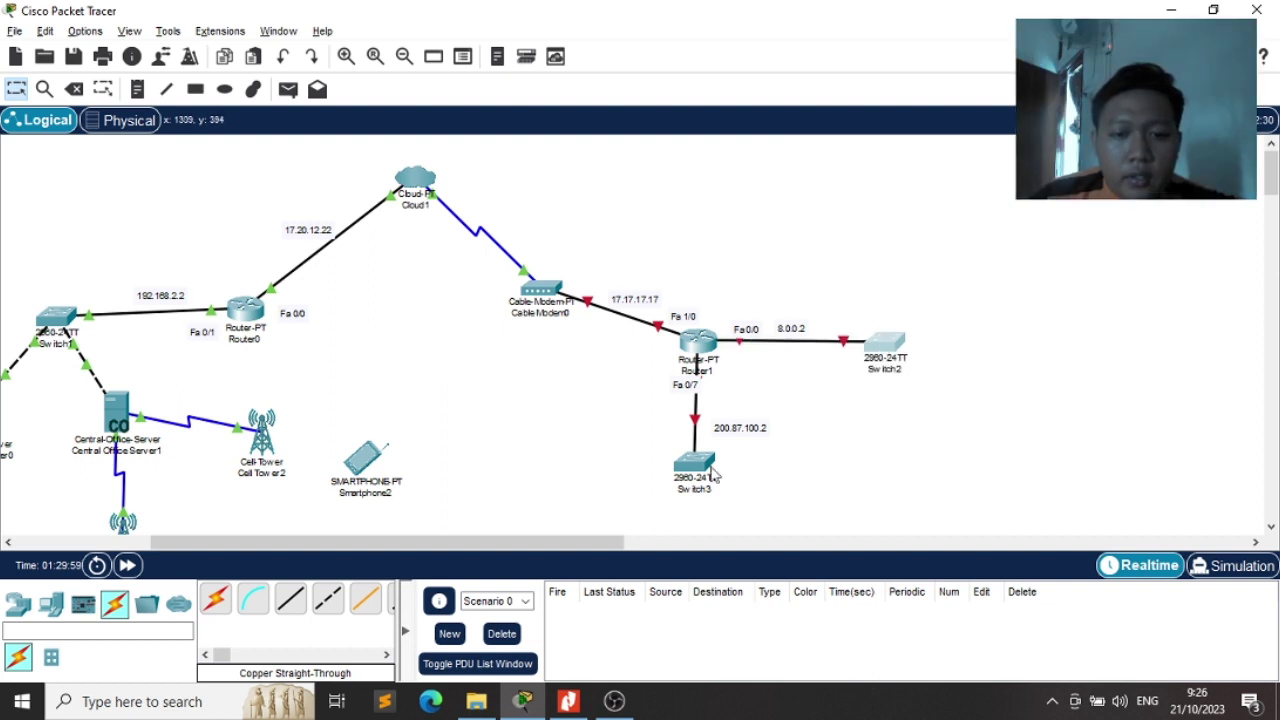
left_click_drag(697, 461, 697, 475)
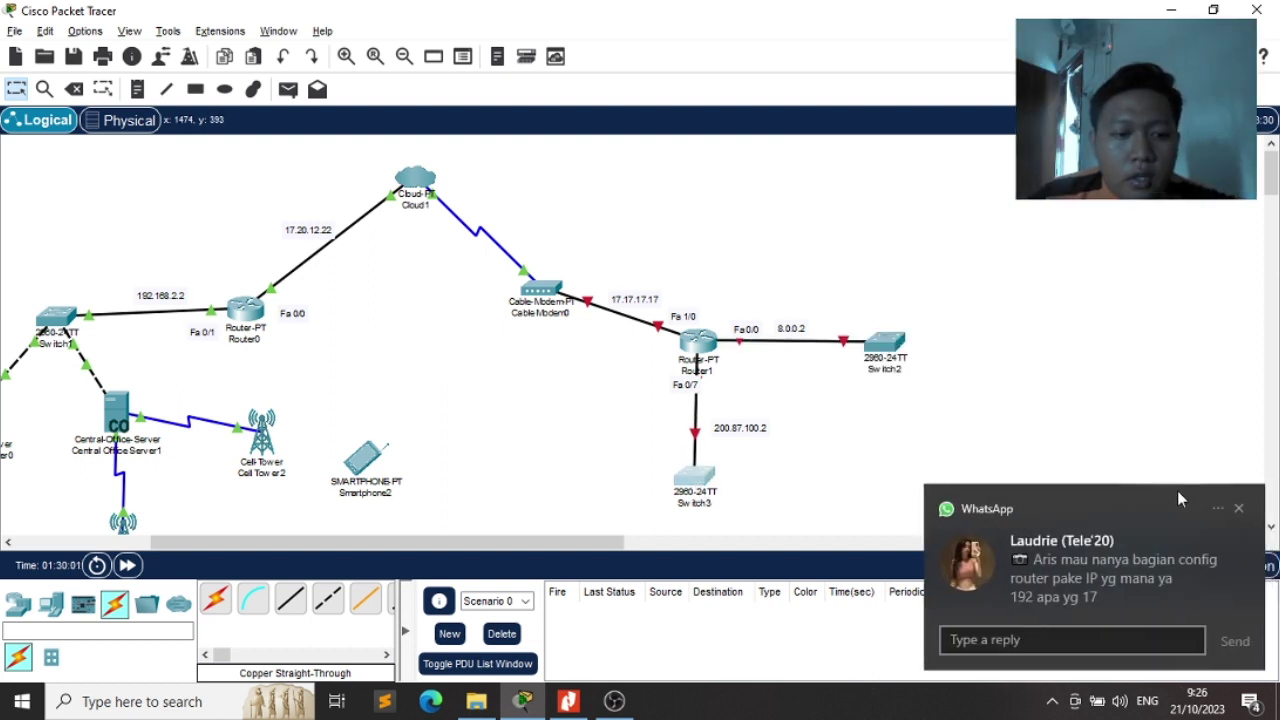
left_click(1238, 508)
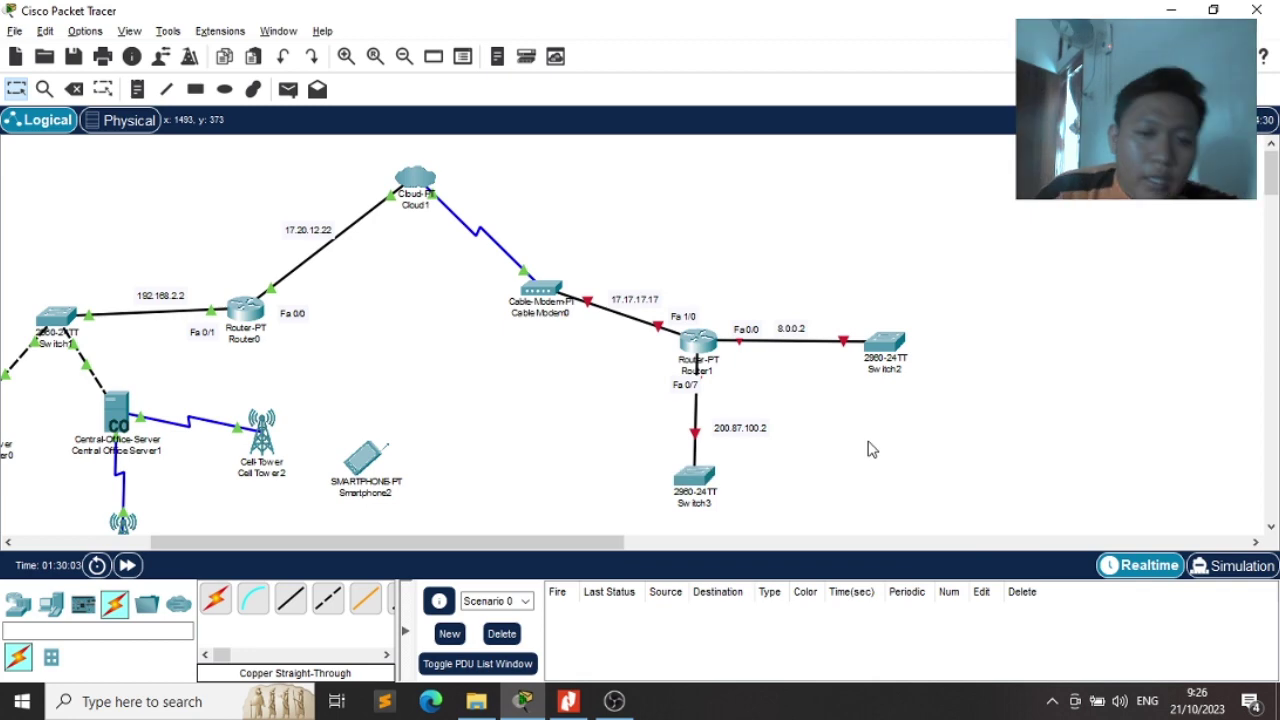
scroll(868, 450, "down", 1)
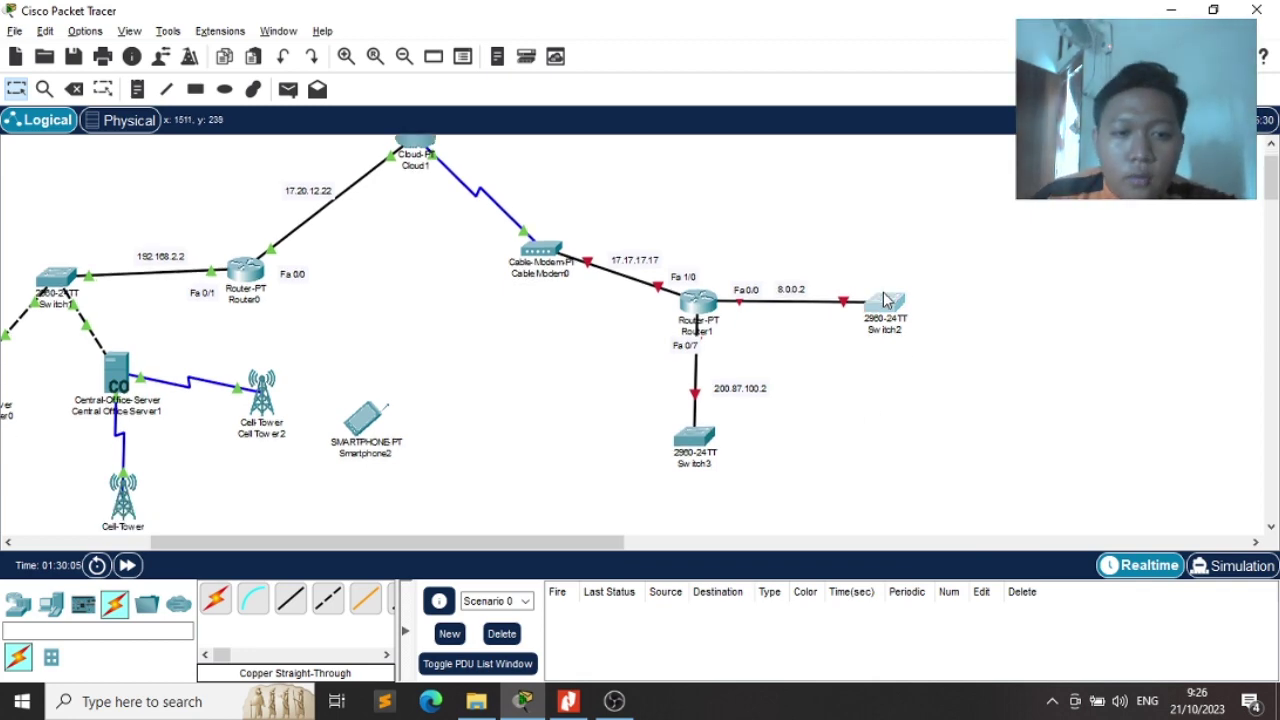
left_click(884, 300)
left_click(468, 67)
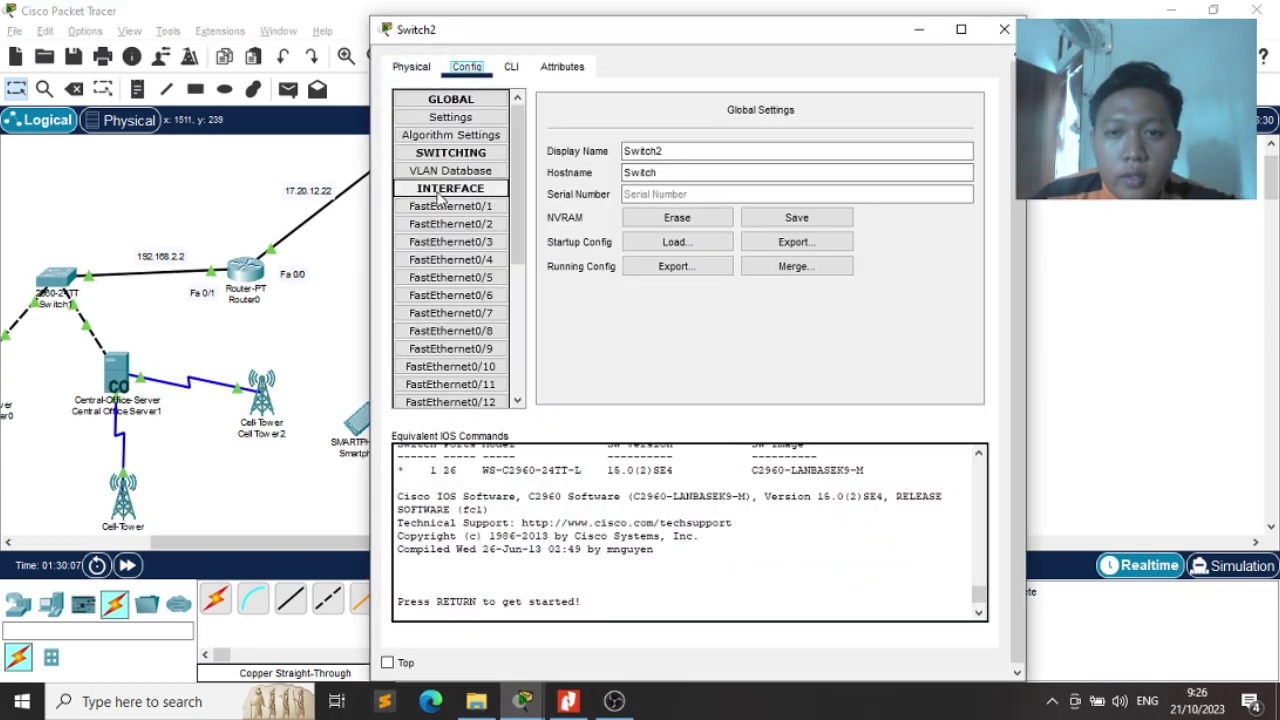
left_click(450, 206)
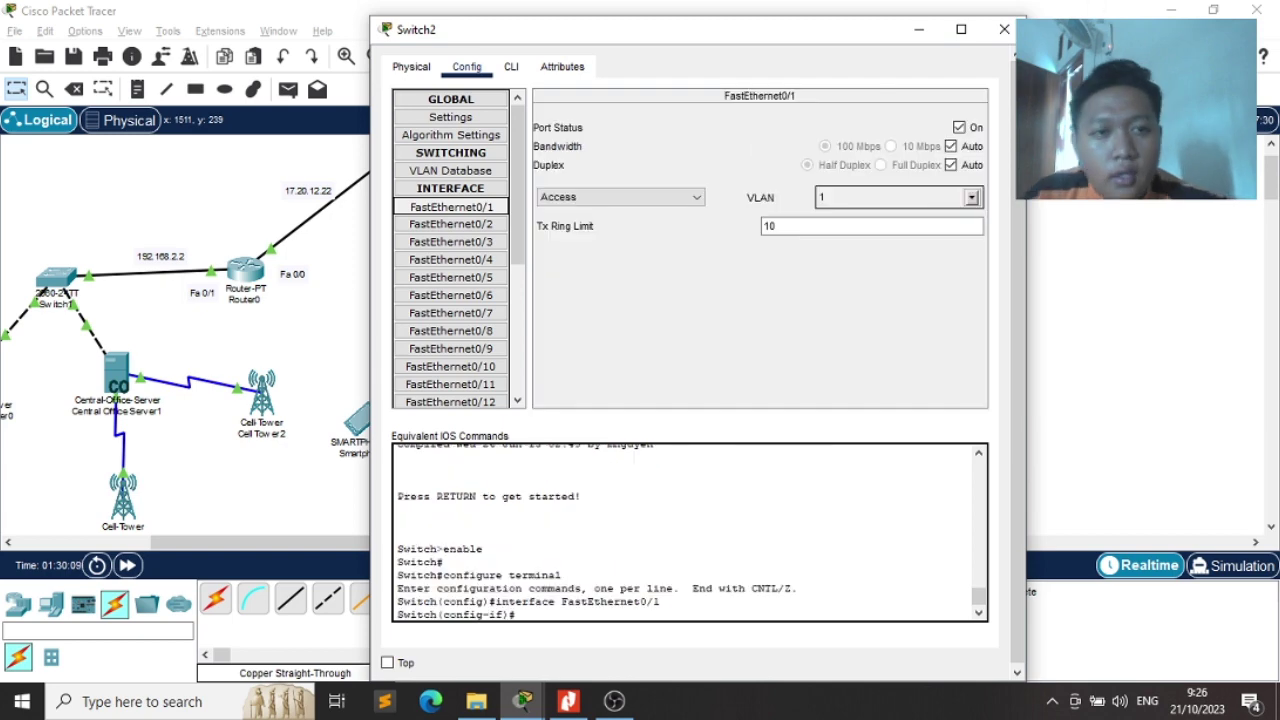
left_click(1004, 29)
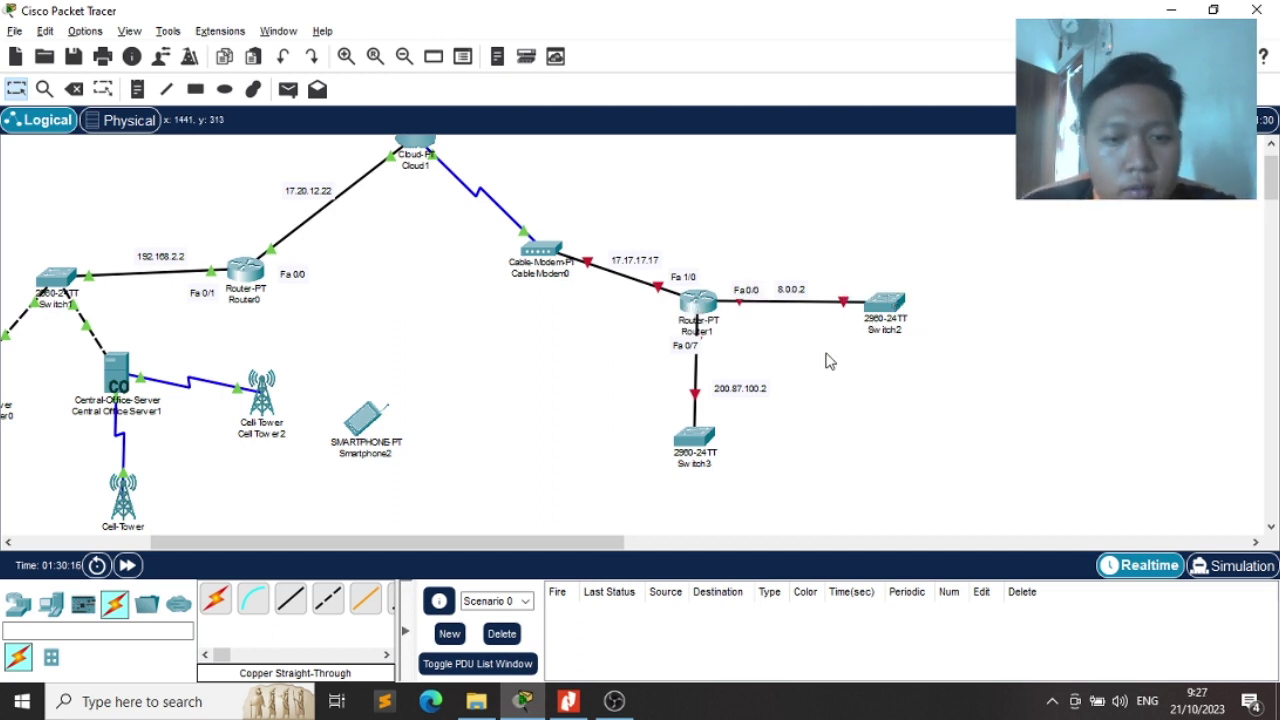
key("alt+Tab")
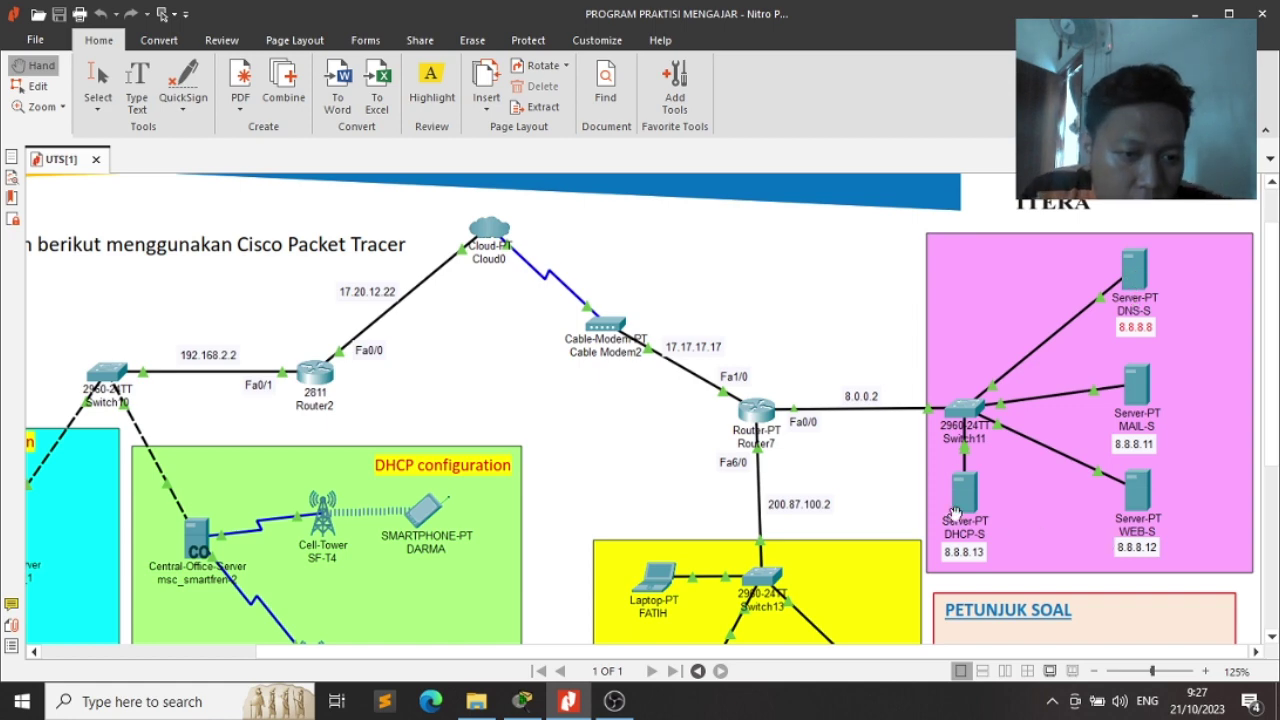
key("alt+Tab")
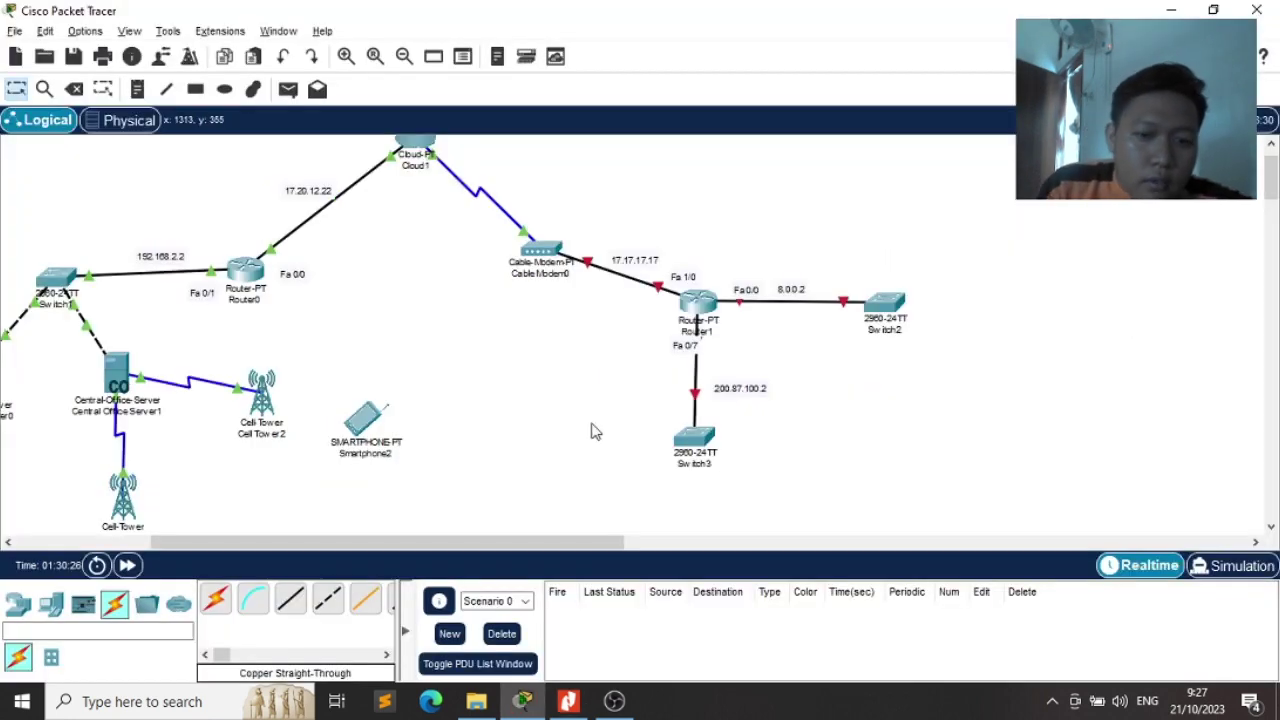
left_click(95, 631)
Place Server-PT devices Server0 through Server3 in a column to the right of Switch2
type("s")
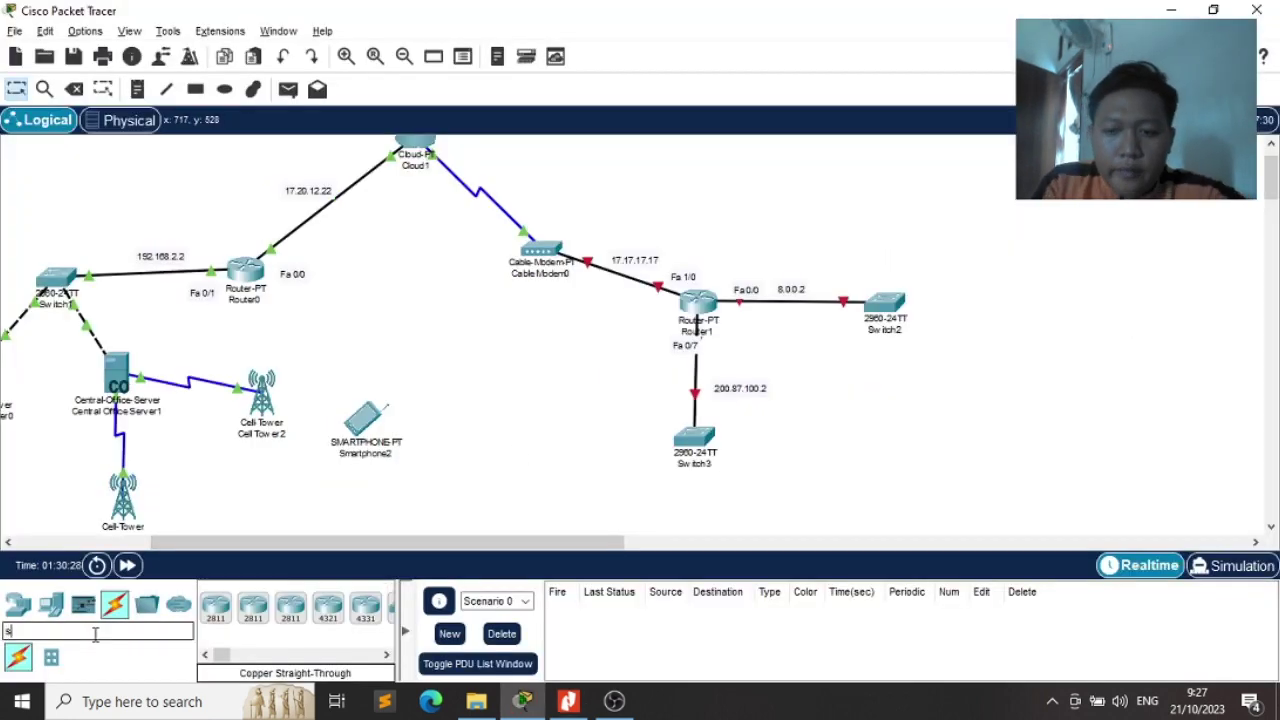
type("erver")
left_click(216, 610)
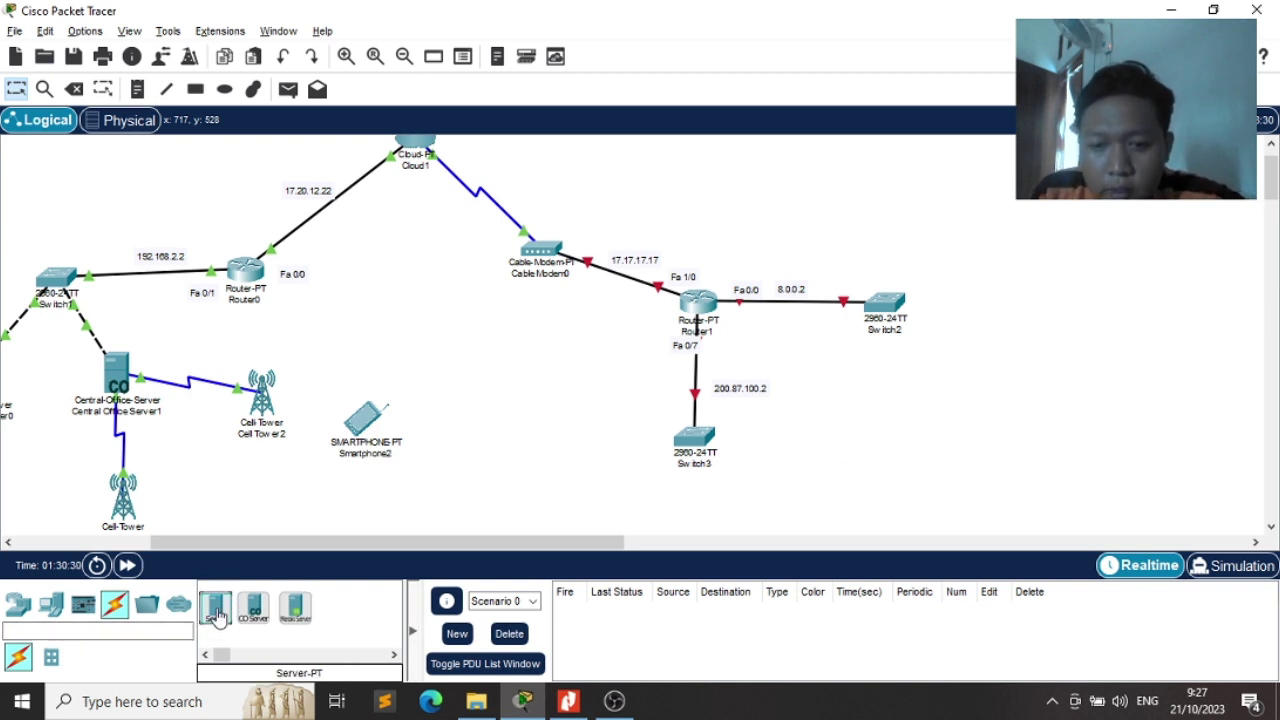
left_click(985, 207)
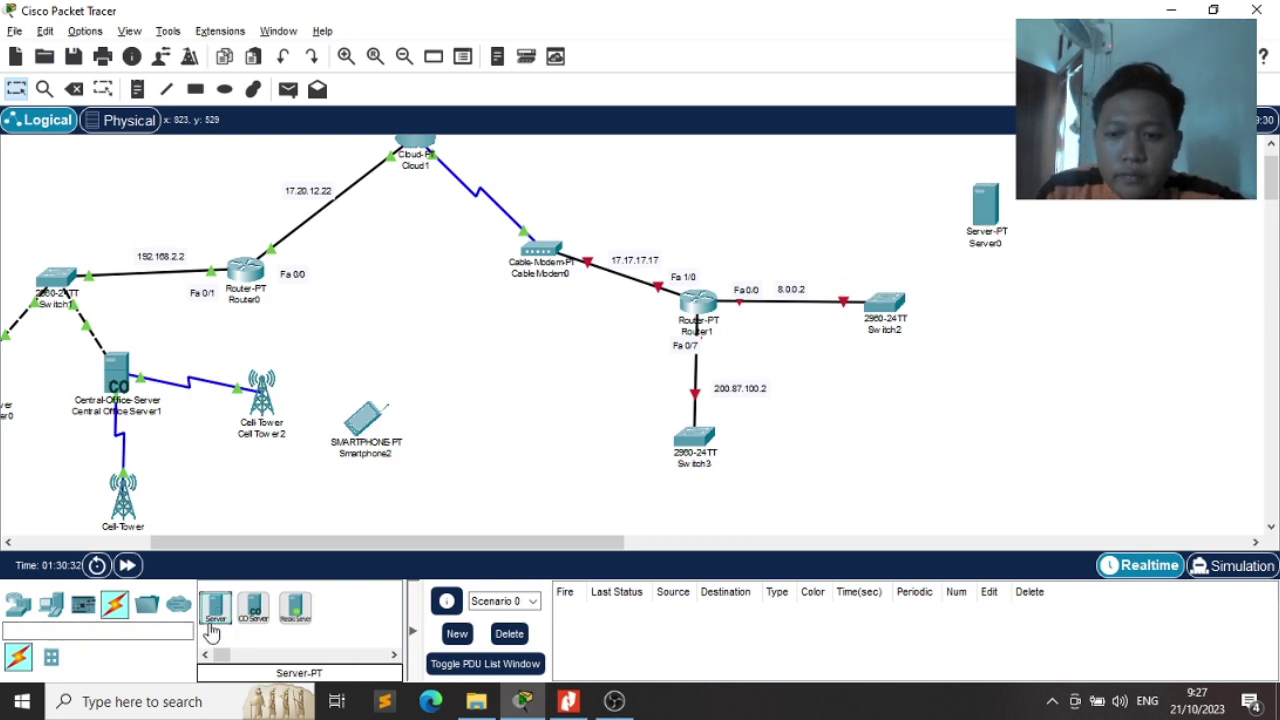
left_click(214, 612)
left_click(988, 292)
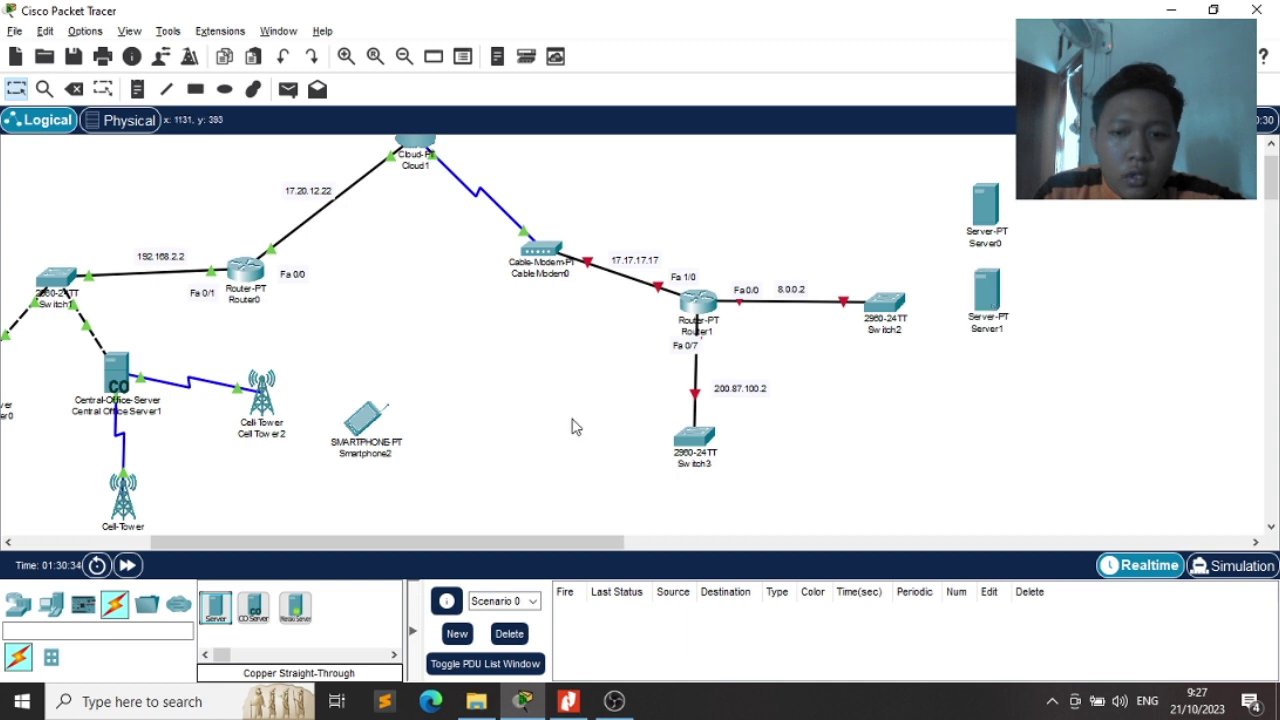
left_click(216, 610)
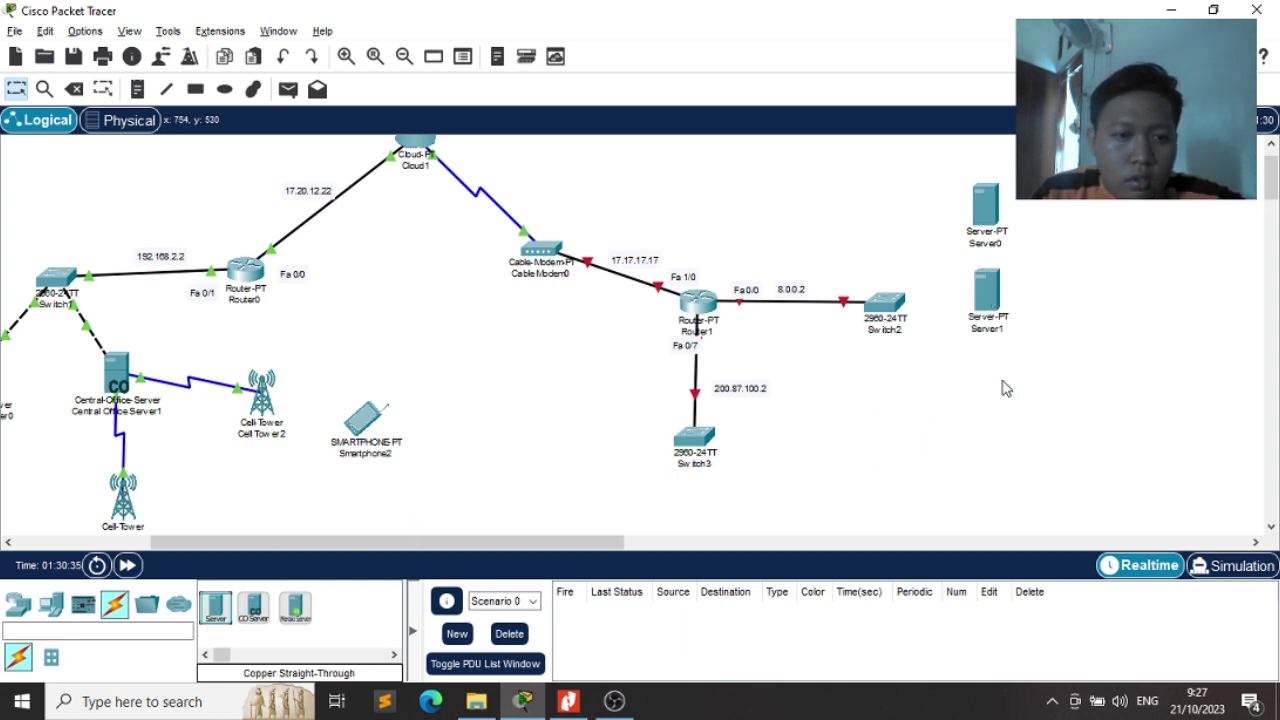
left_click(1006, 388)
left_click(216, 610)
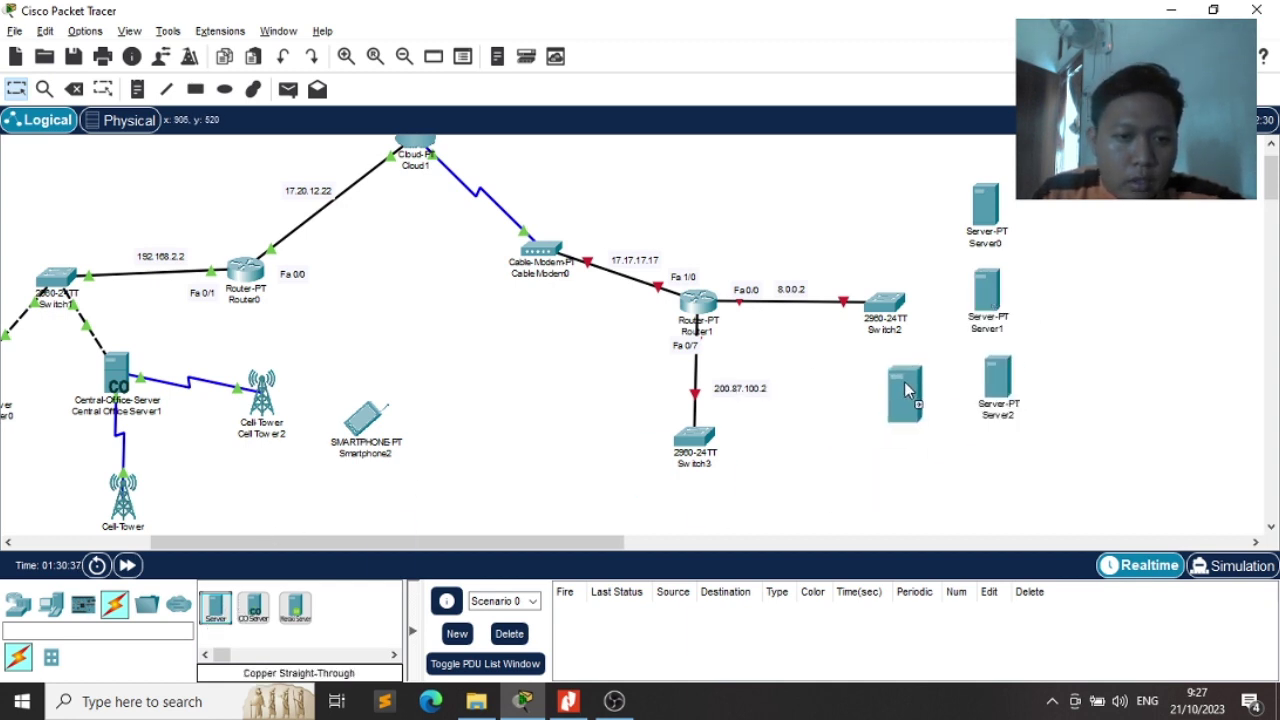
key("alt+Tab")
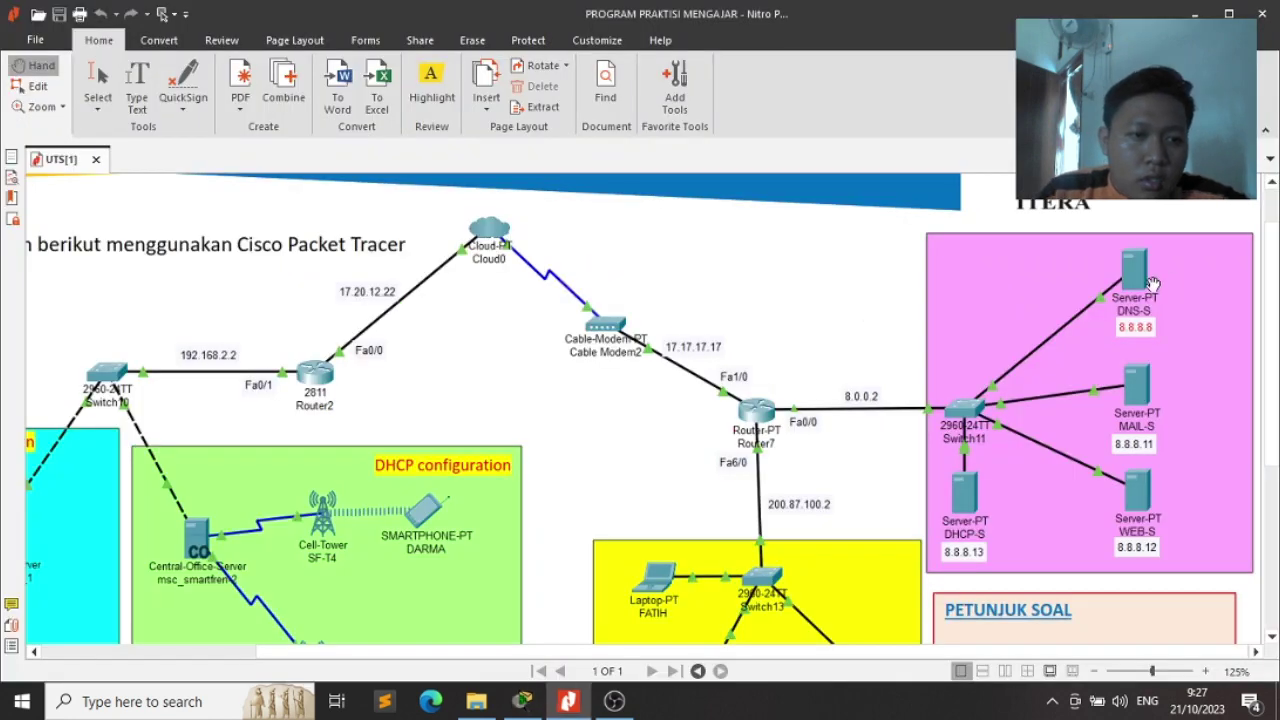
key("alt+Tab")
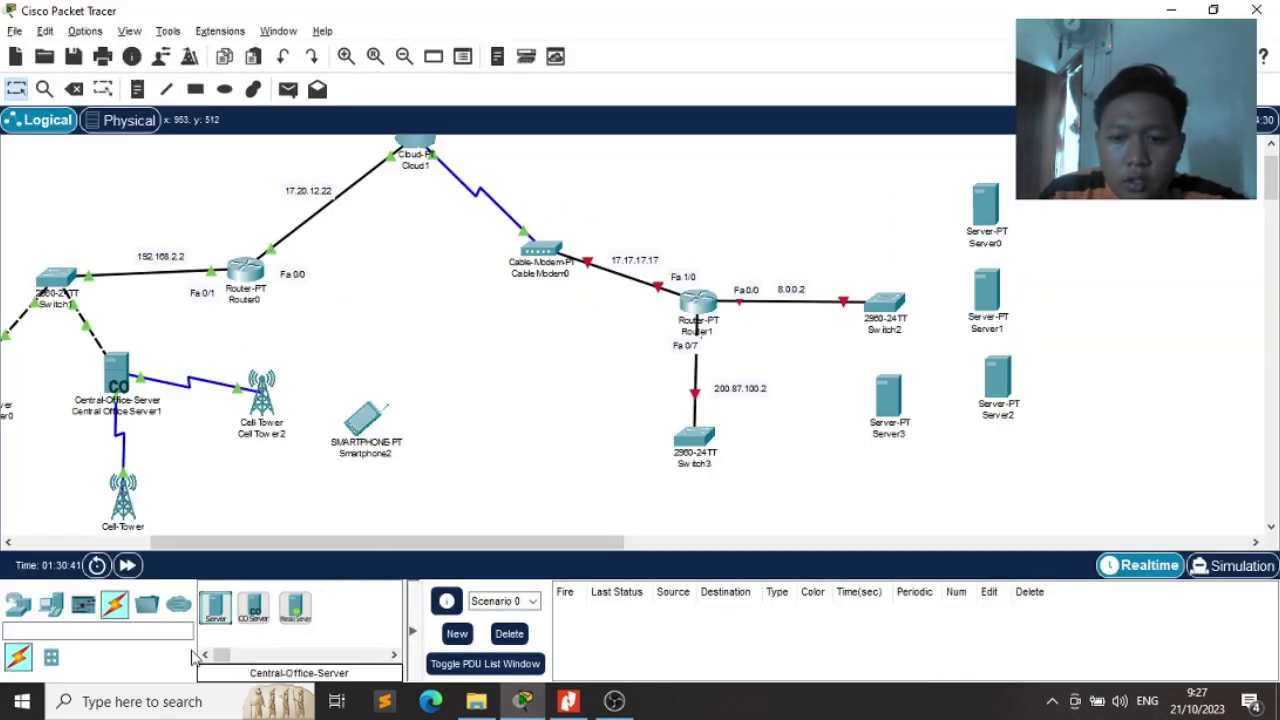
left_click(114, 604)
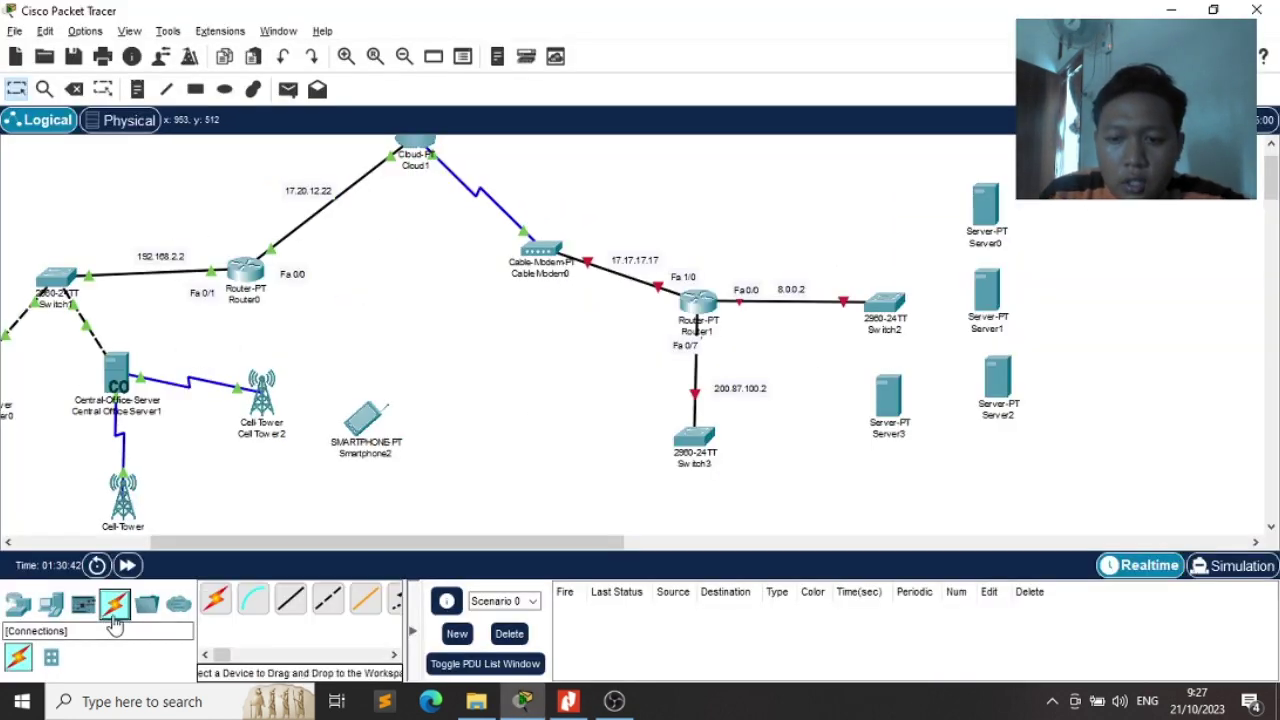
Connect Server0 and Server1 FastEthernet0 to Switch2 with copper straight-through cables
left_click(290, 598)
left_click(985, 204)
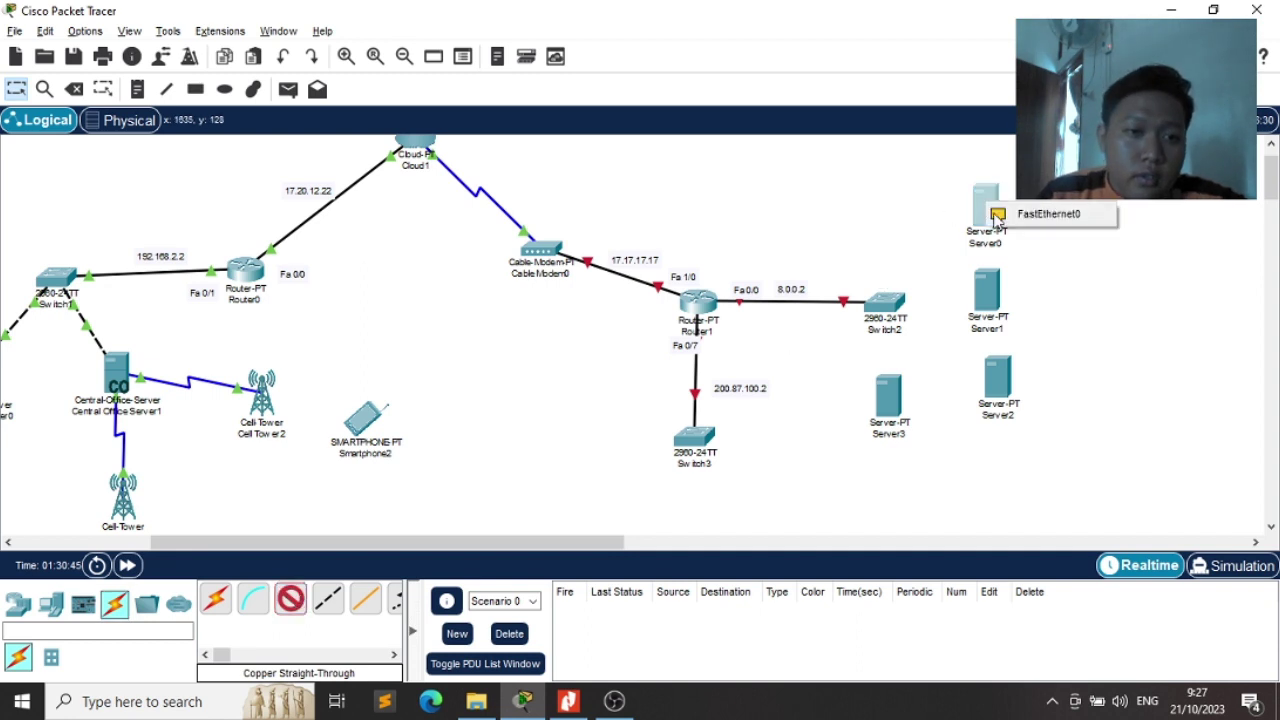
left_click(1030, 214)
left_click(886, 303)
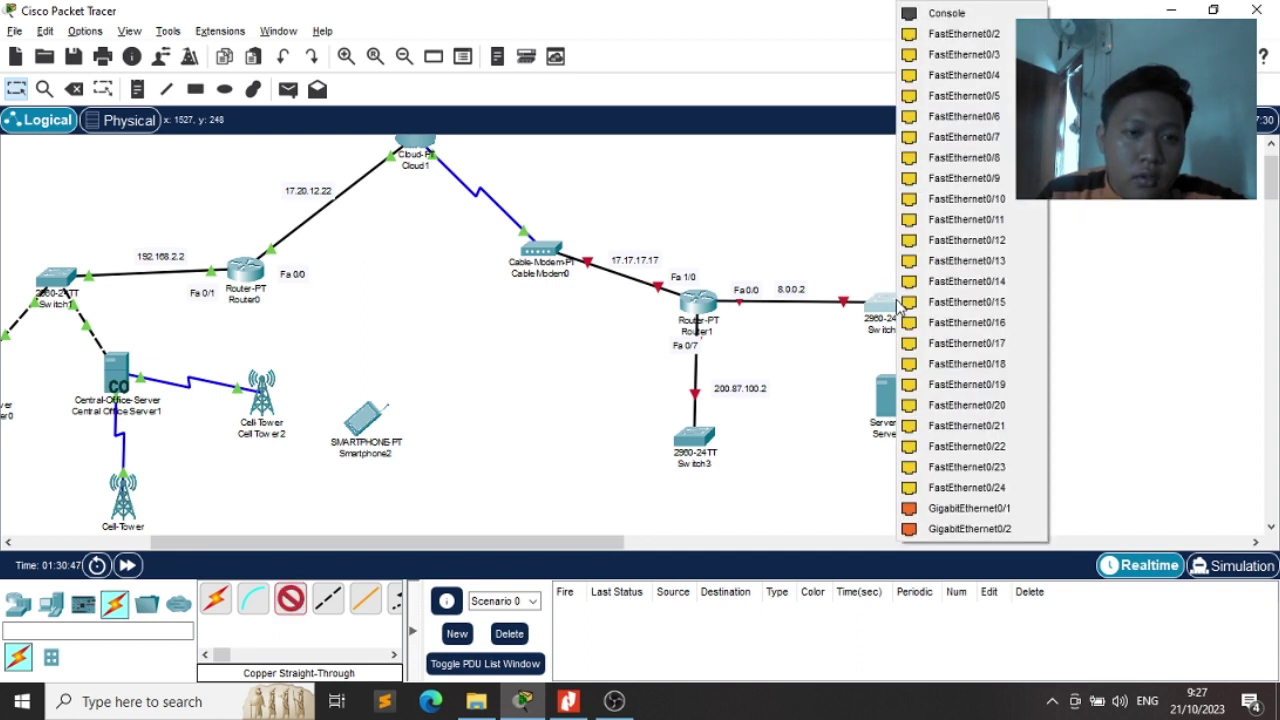
left_click(987, 55)
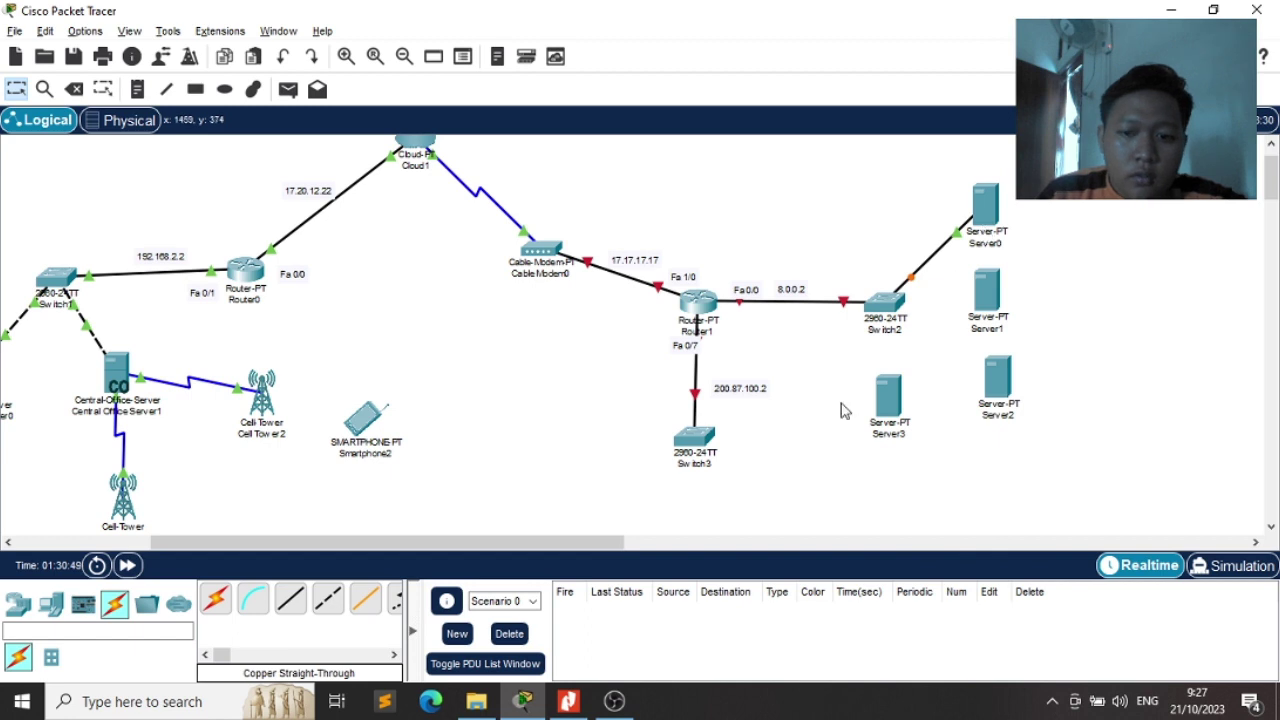
left_click(290, 598)
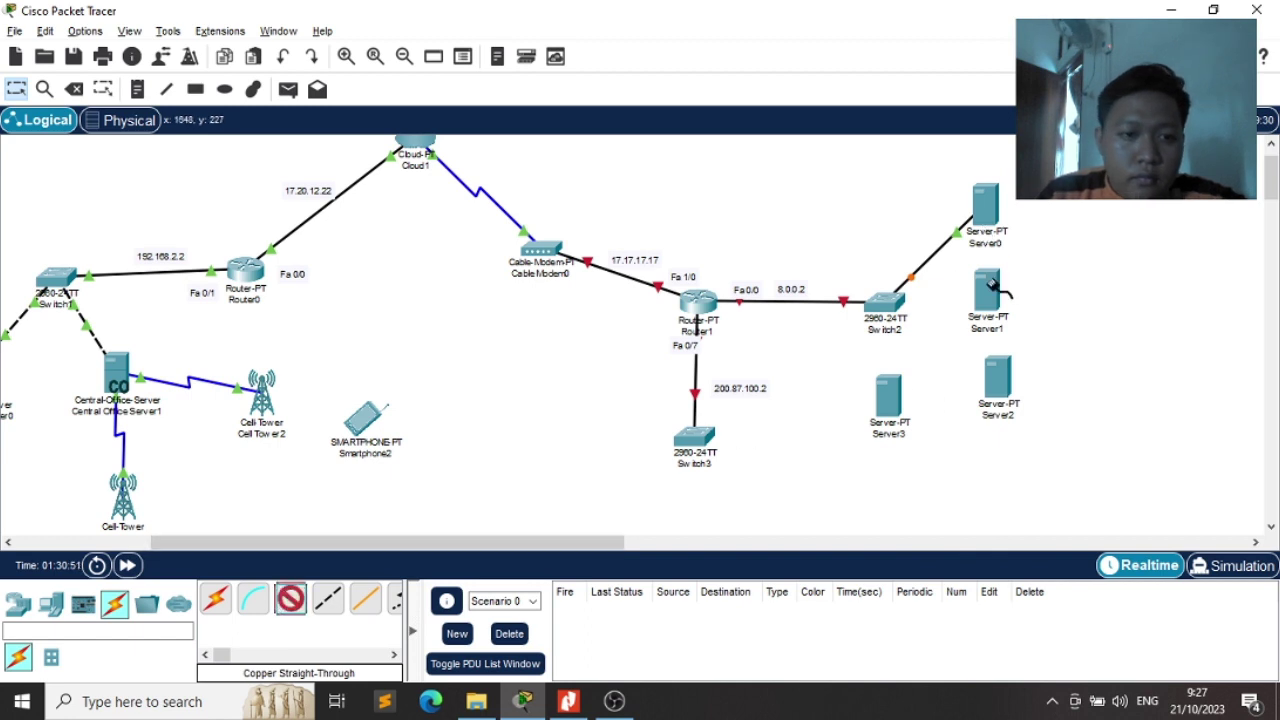
left_click(987, 314)
left_click(1045, 297)
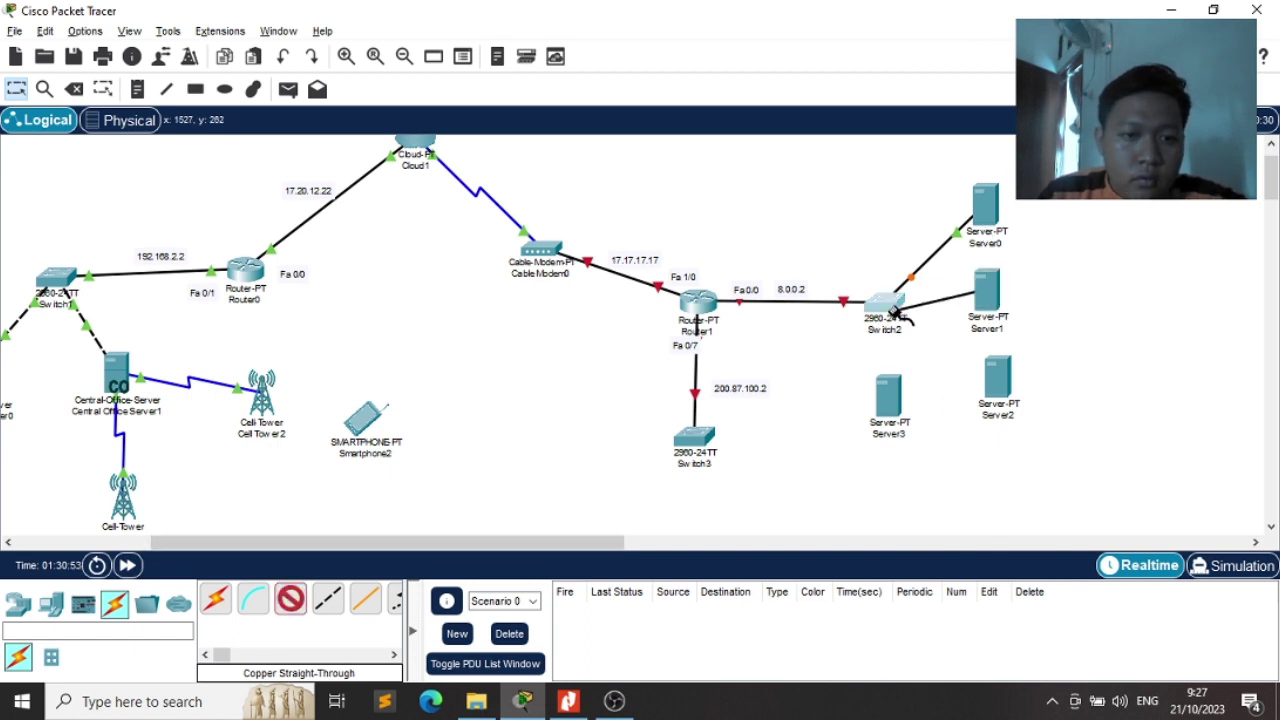
left_click(888, 302)
left_click(968, 40)
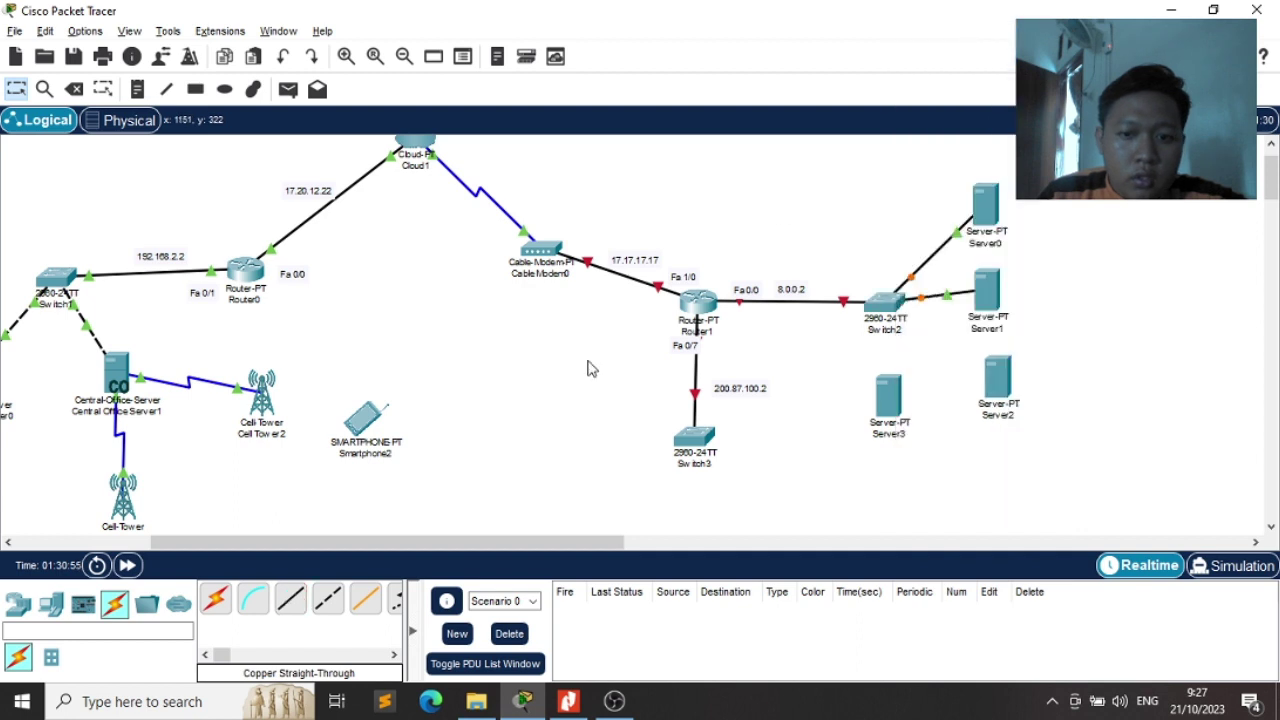
Connect Server2 and Server3 to Switch2 FastEthernet0/4 and FastEthernet0/5
left_click(290, 599)
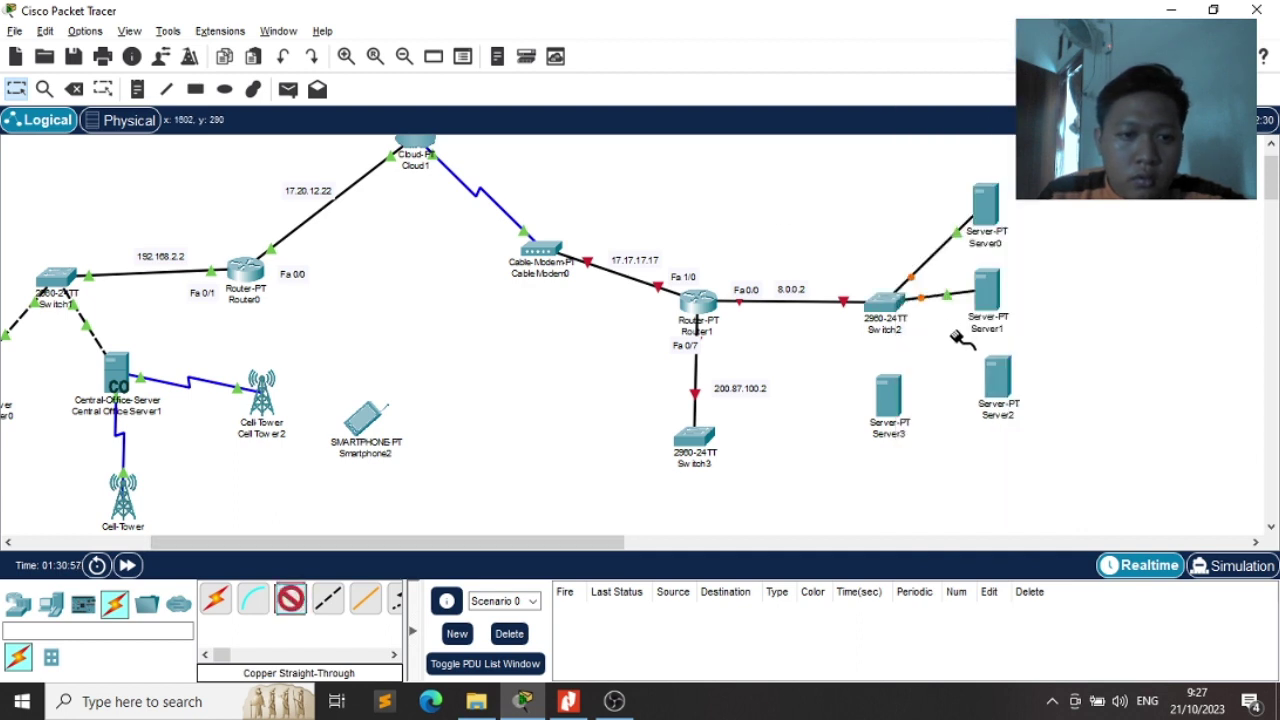
left_click(990, 372)
left_click(1008, 380)
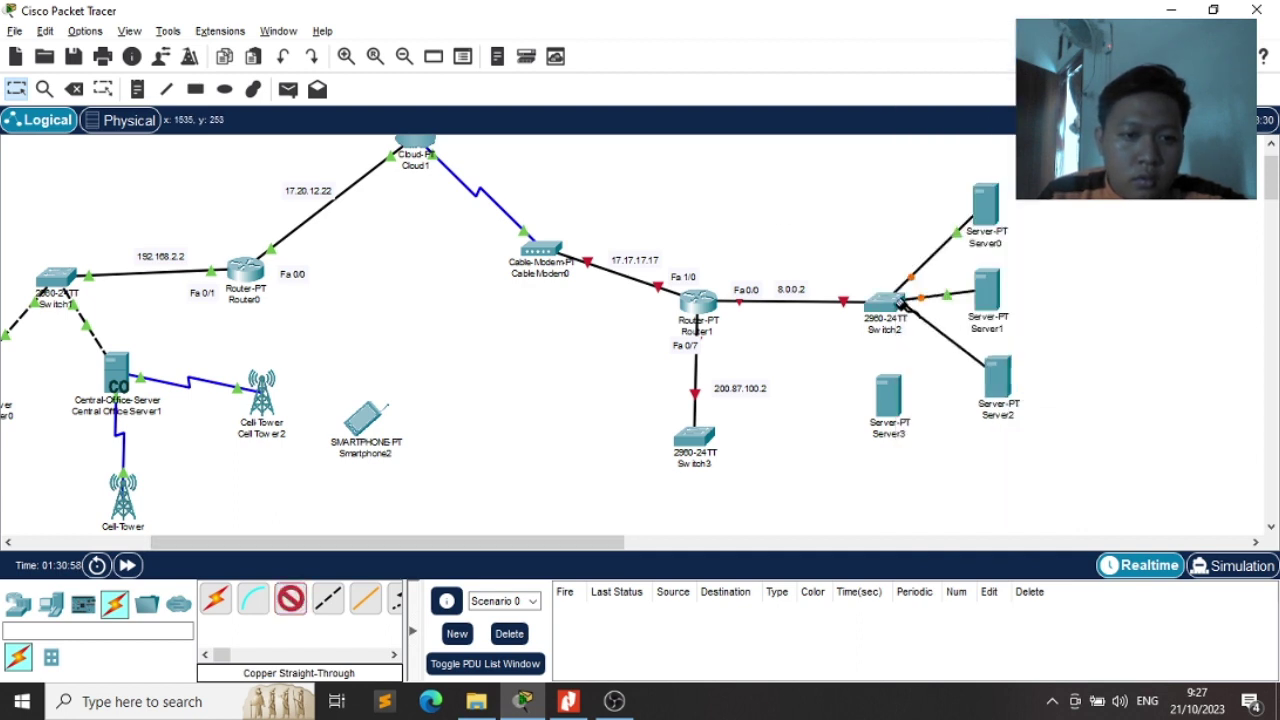
left_click(906, 311)
left_click(970, 34)
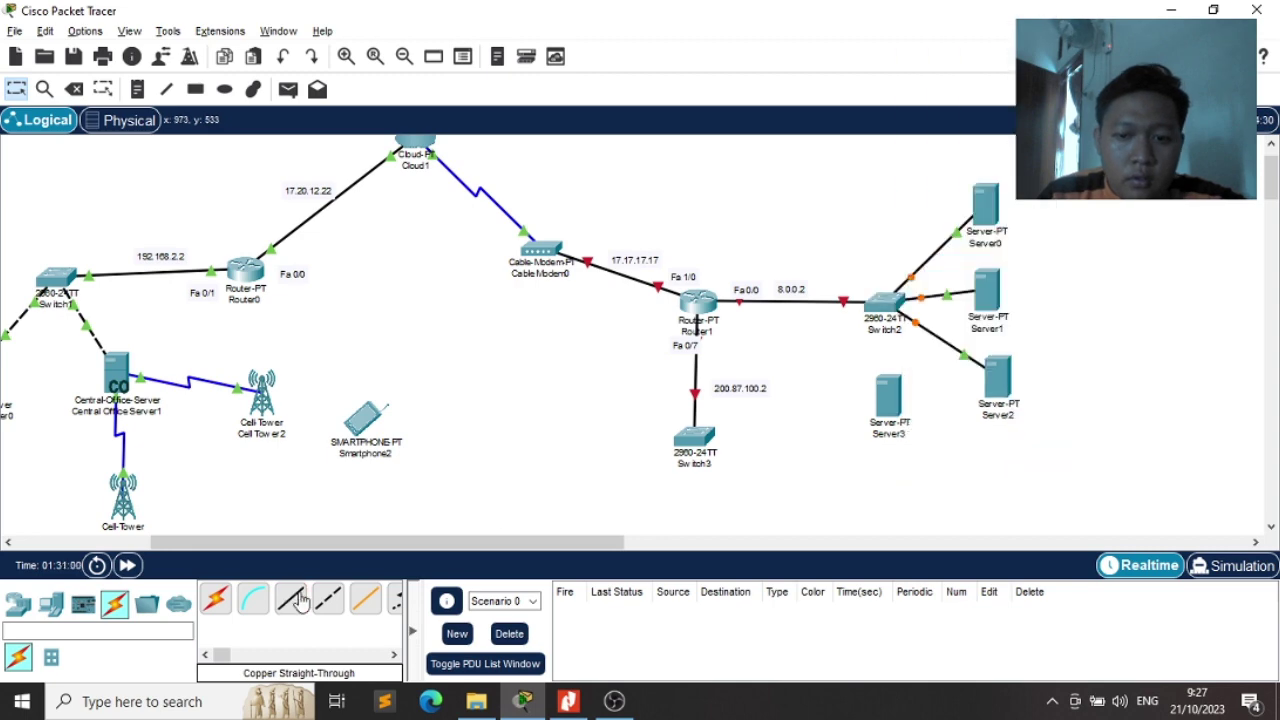
left_click(290, 599)
left_click(888, 400)
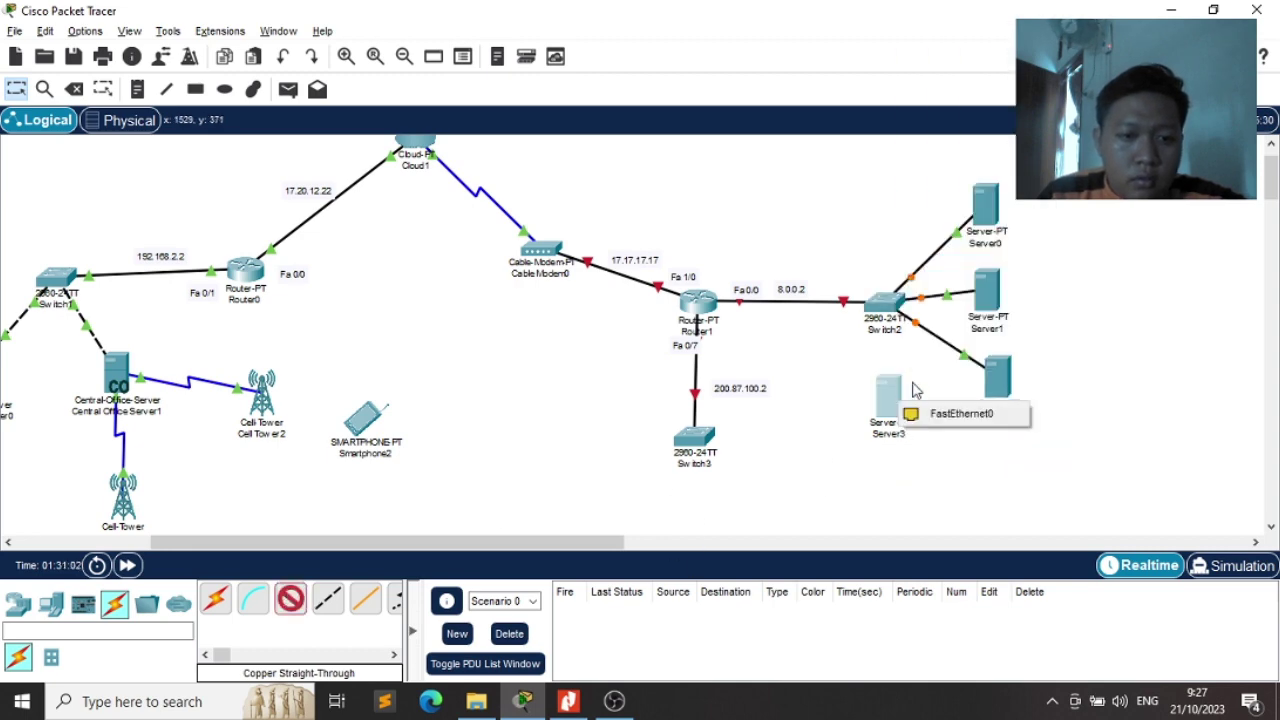
left_click(928, 412)
left_click(887, 300)
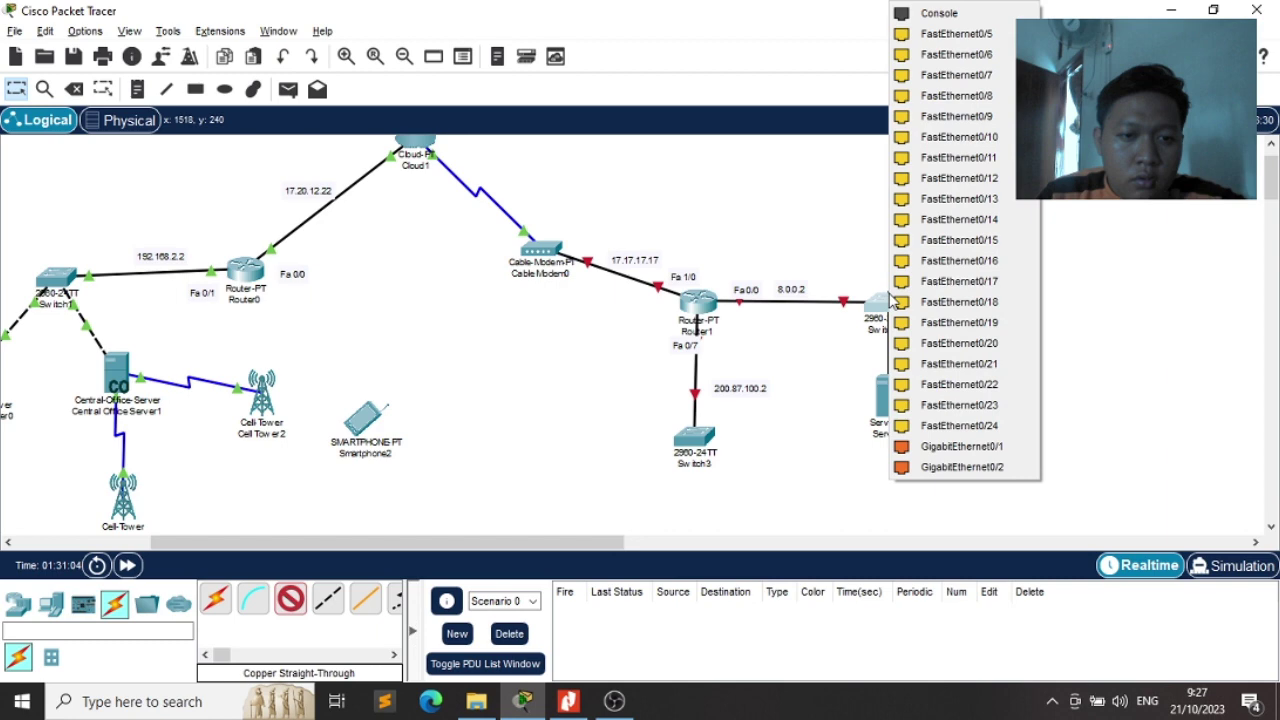
left_click(995, 34)
key("alt+Tab")
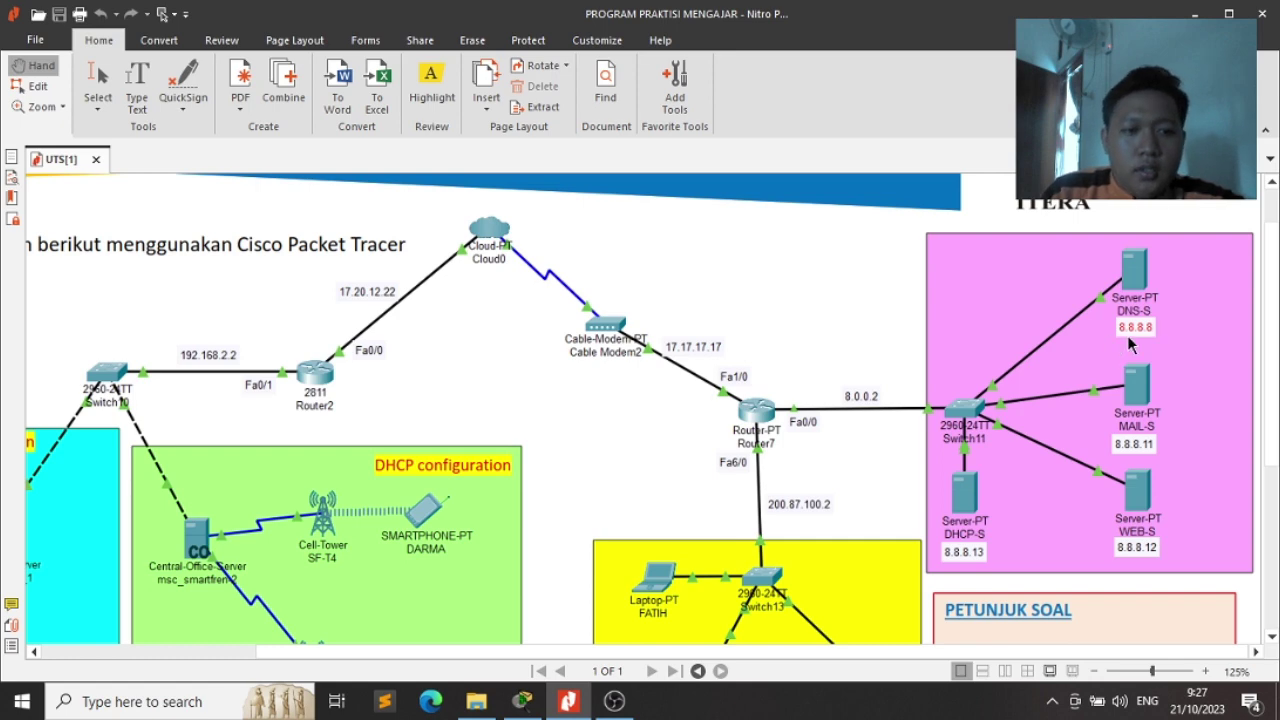
Rename Server0 to 'Server DNS' and set its gateway and DNS server to 8.8.8.8
key("alt+Tab")
left_click(980, 210)
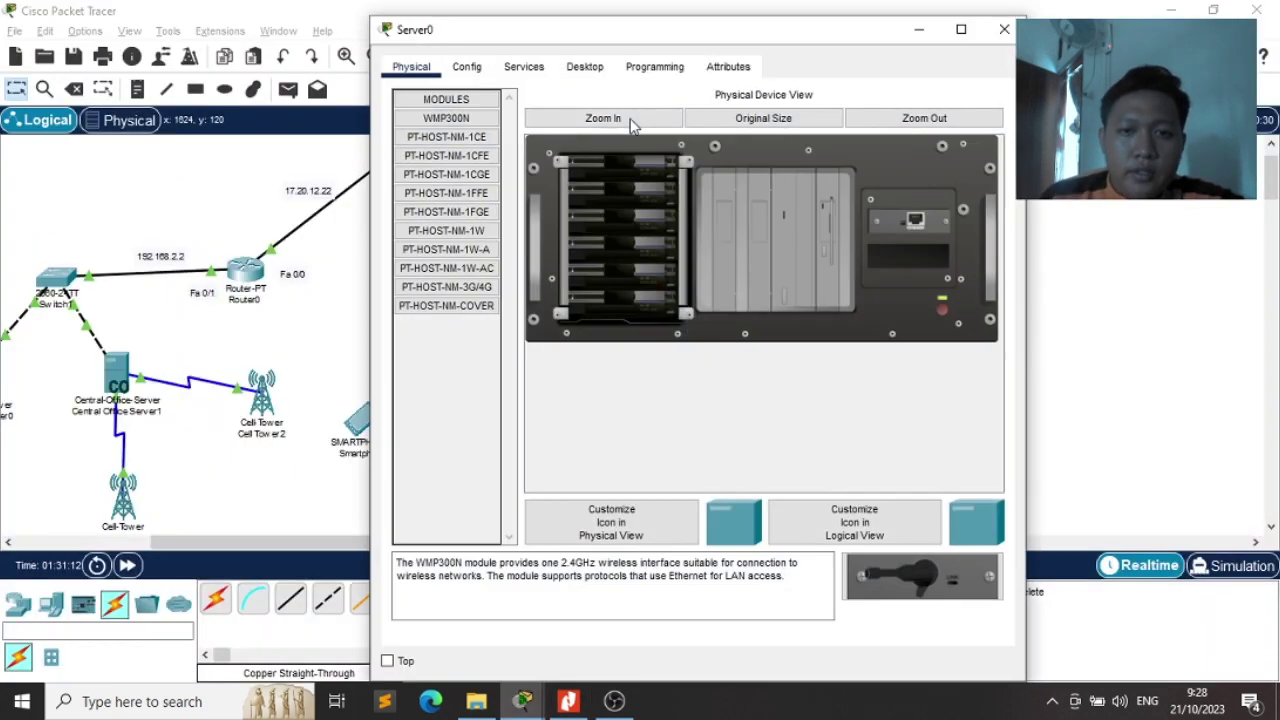
left_click(467, 69)
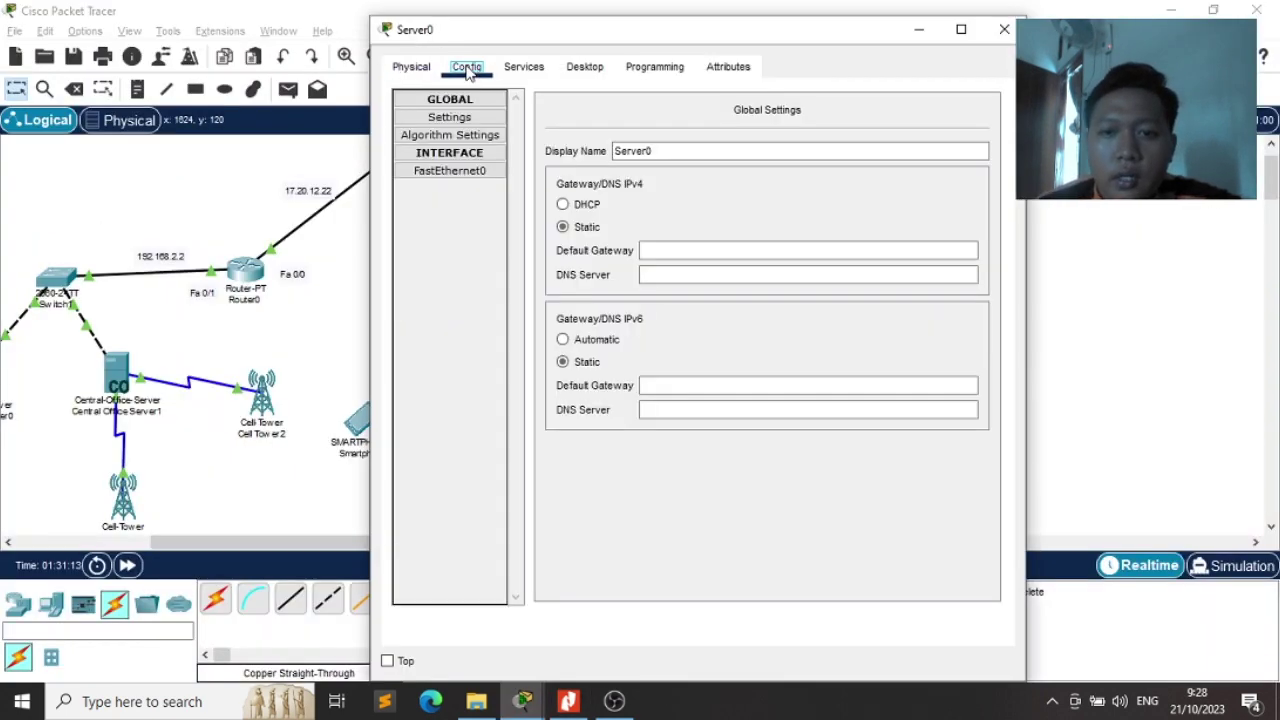
left_click(679, 149)
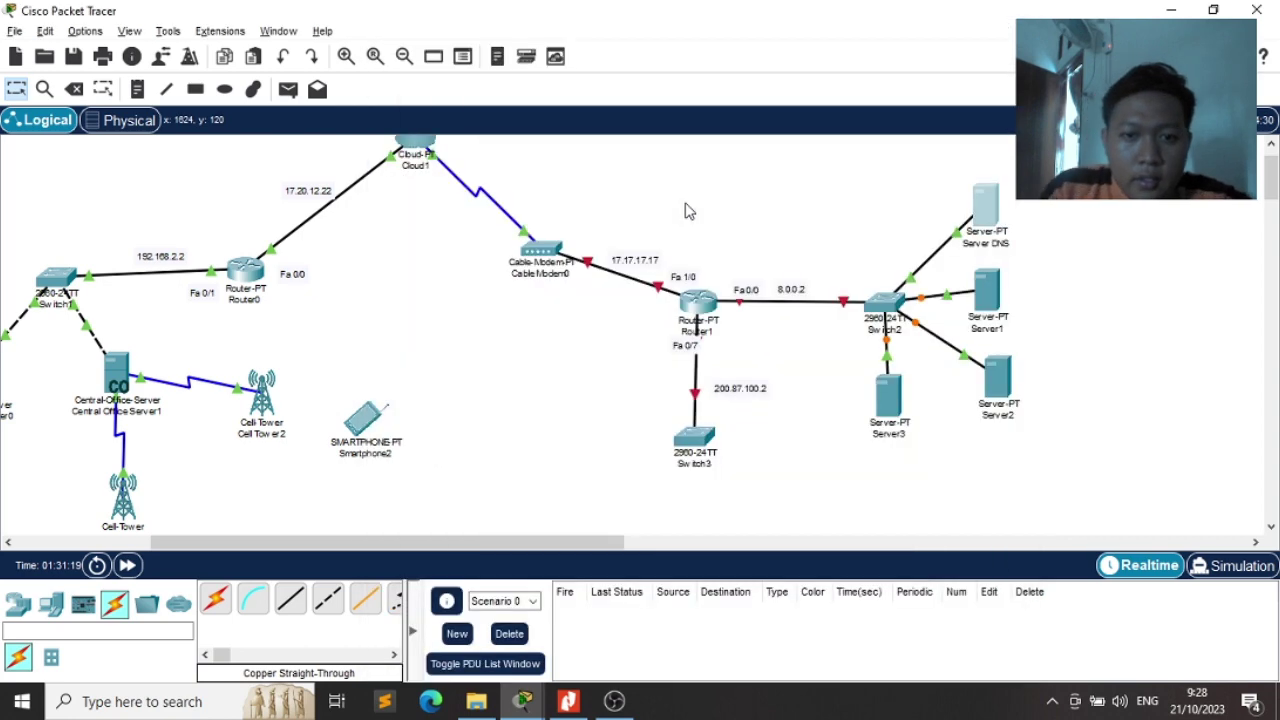
key("alt+Tab")
key("Tab")
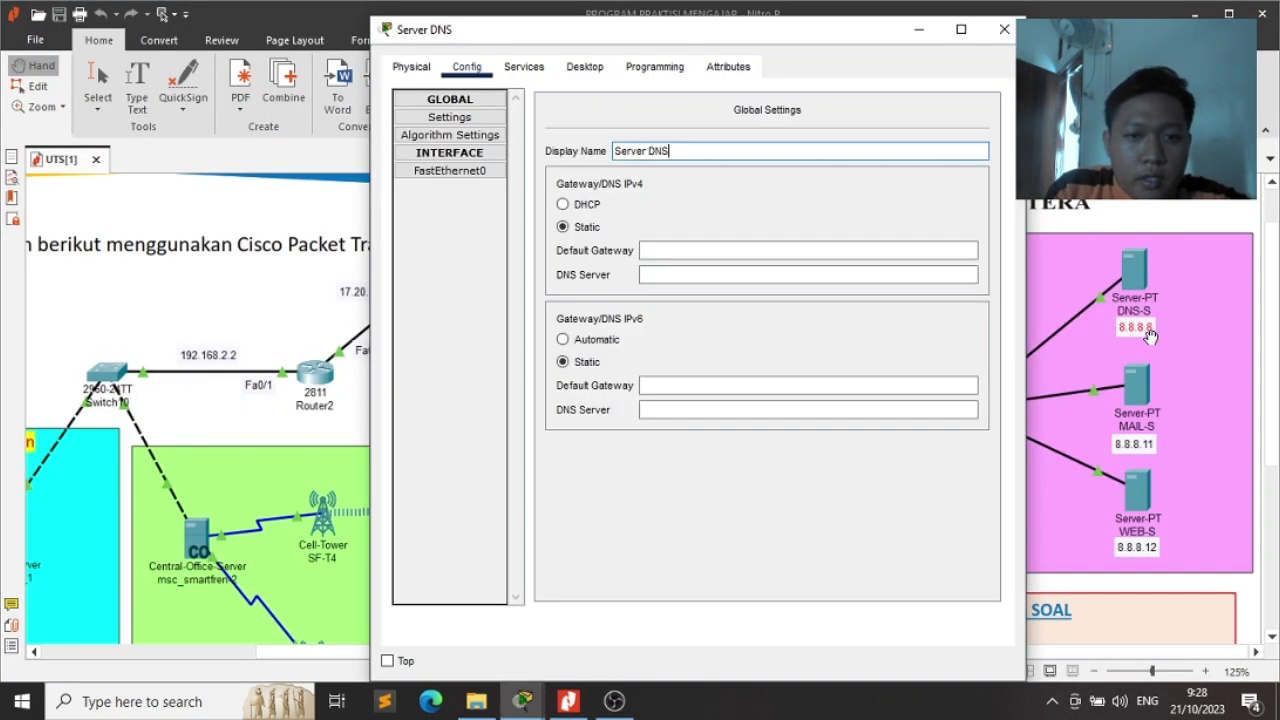
key("alt+Tab")
left_click(645, 250)
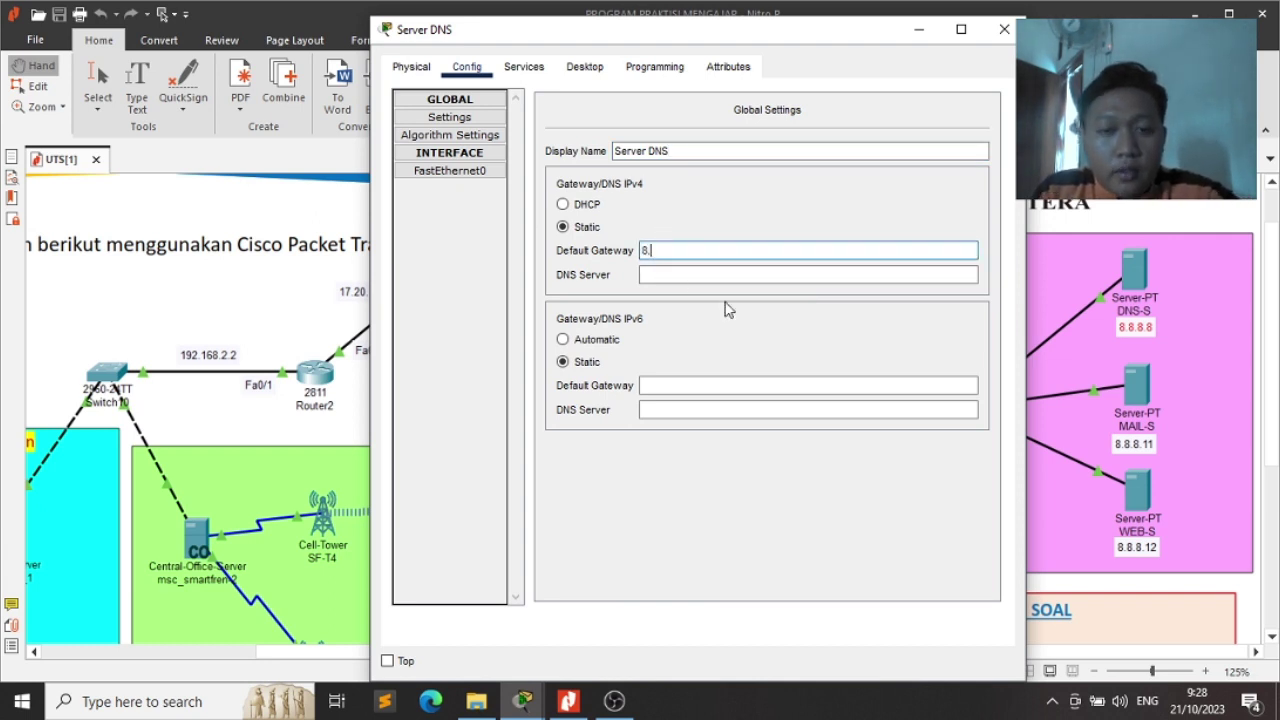
key("Tab")
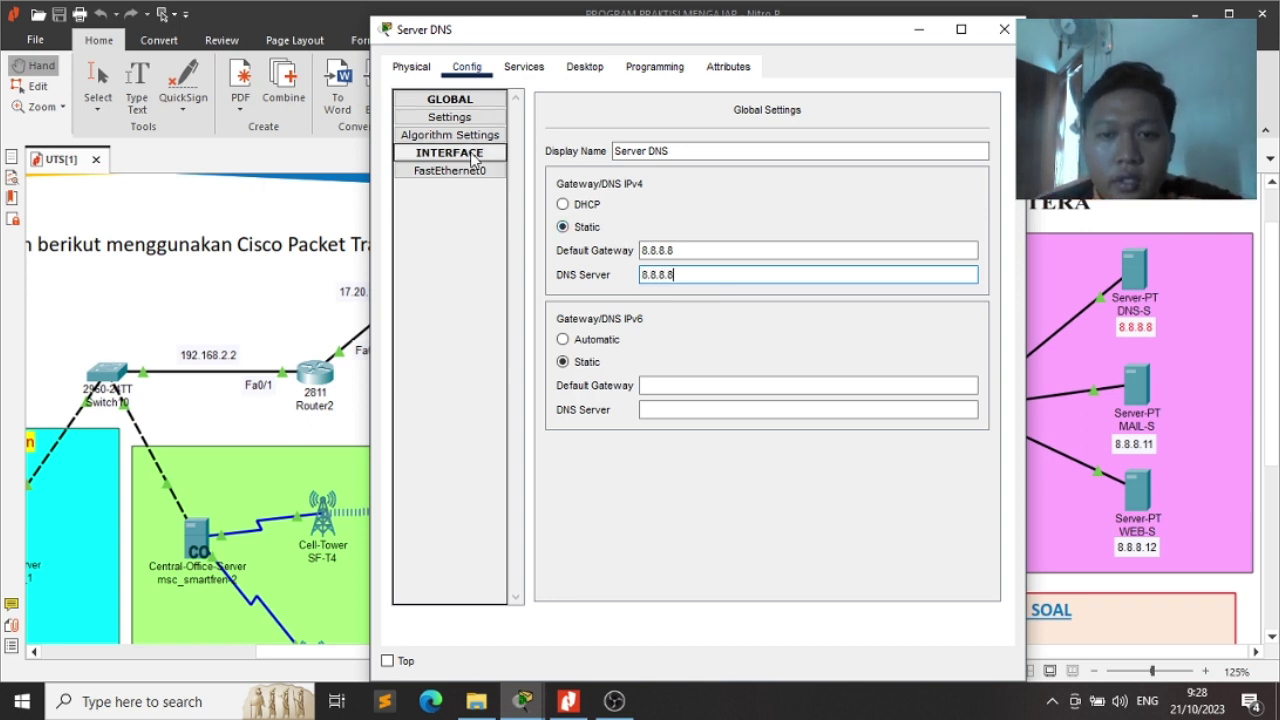
Give Server DNS's FastEthernet0 the IPv4 address 8.8.8.8 with mask 255.0.0.0
left_click(475, 171)
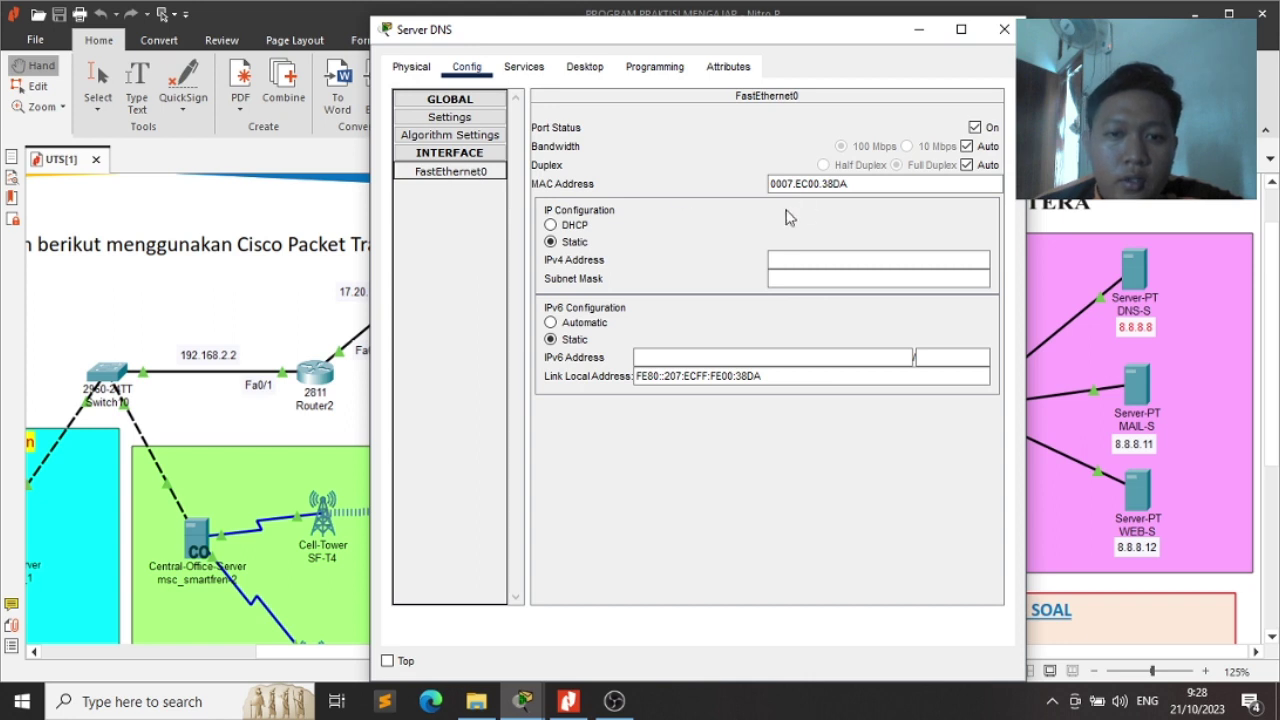
left_click(823, 259)
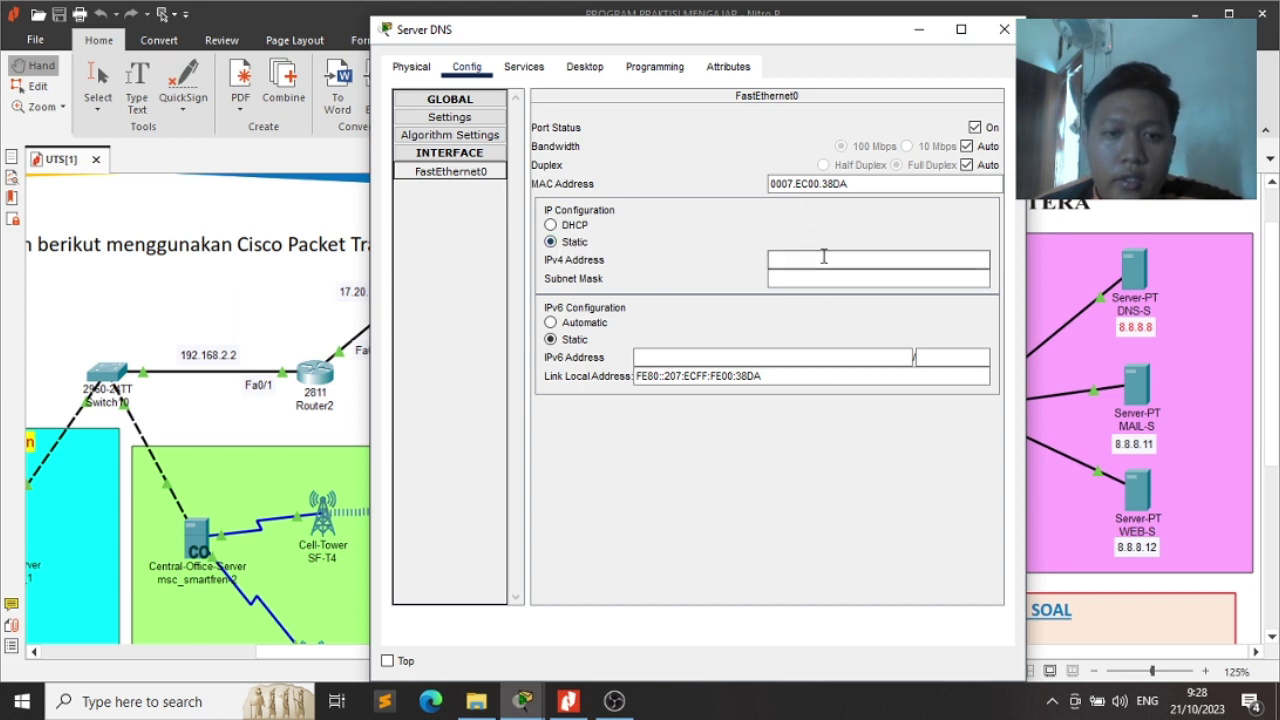
left_click(576, 240)
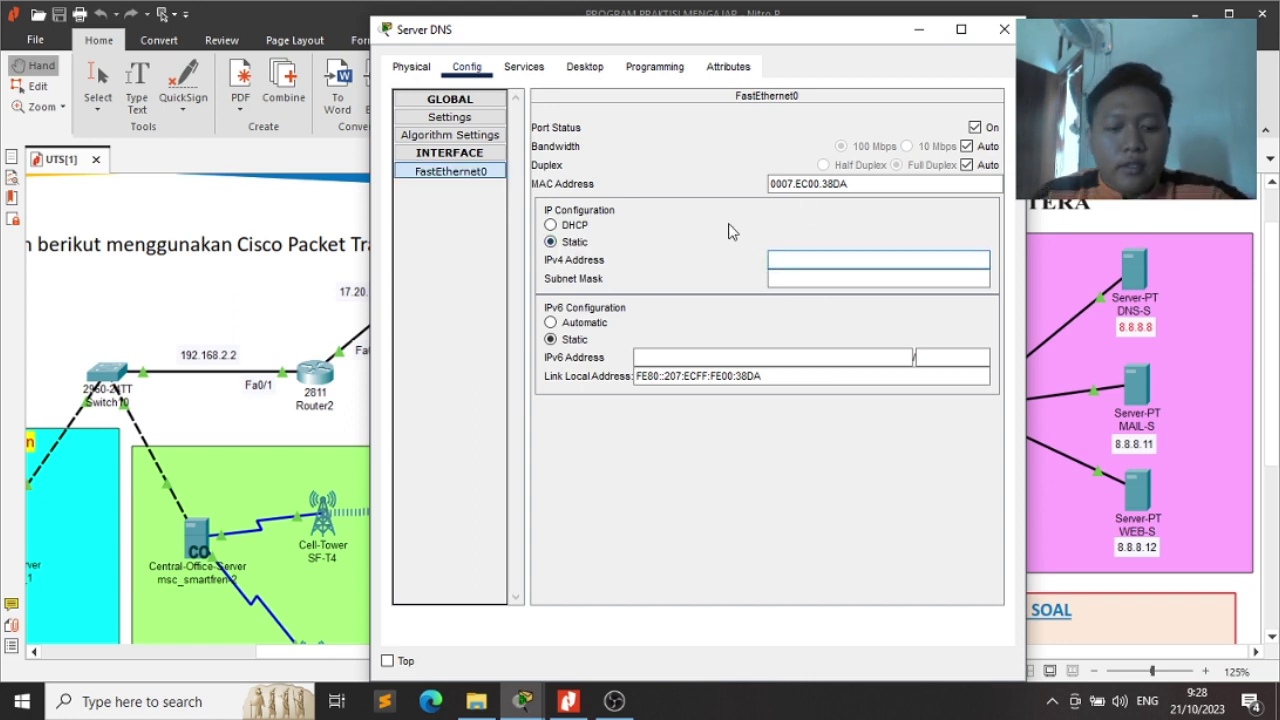
type("8.8.8.8")
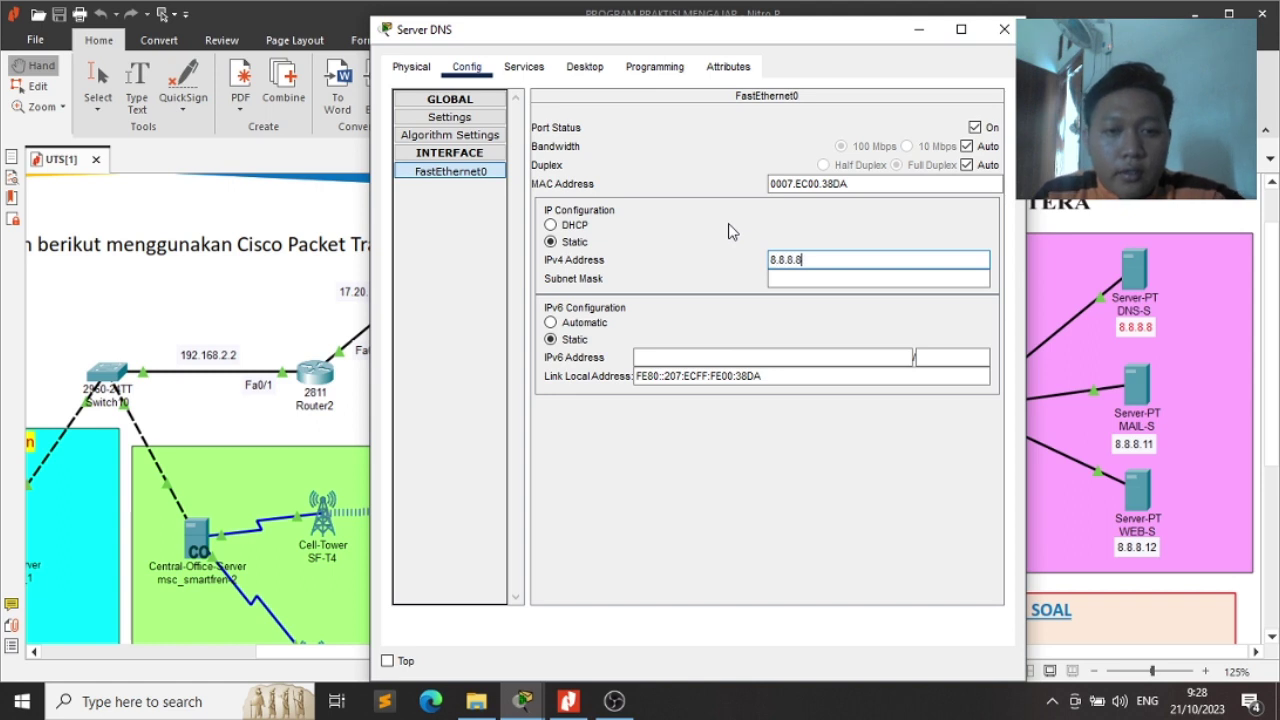
key("Tab")
key("Tab")
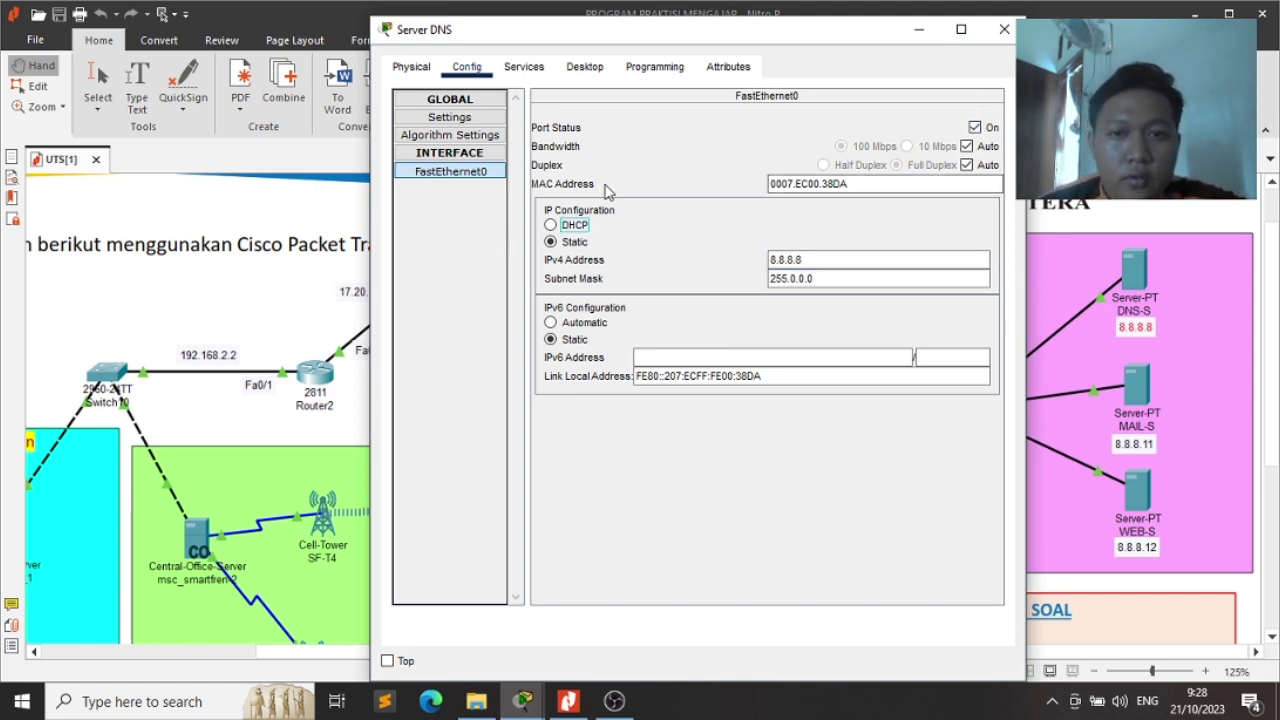
Turn on Server DNS's DHCP service on the FastEthernet0 interface
left_click(521, 72)
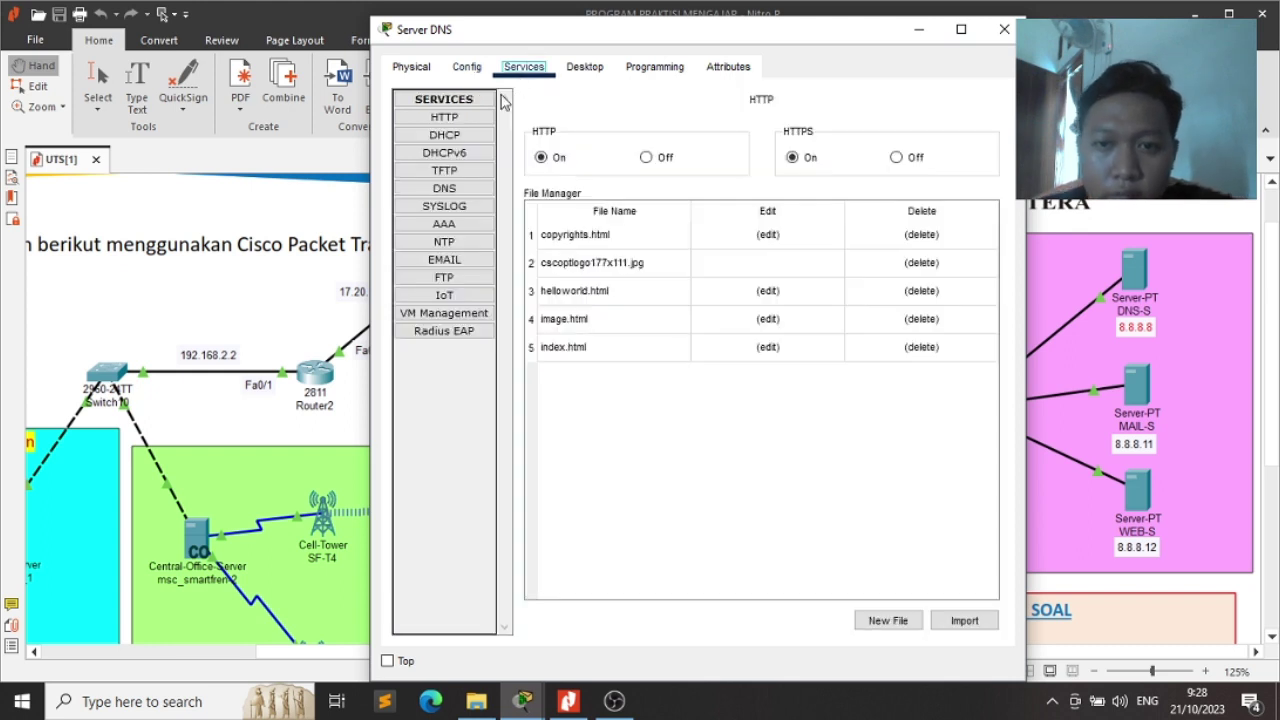
left_click(451, 142)
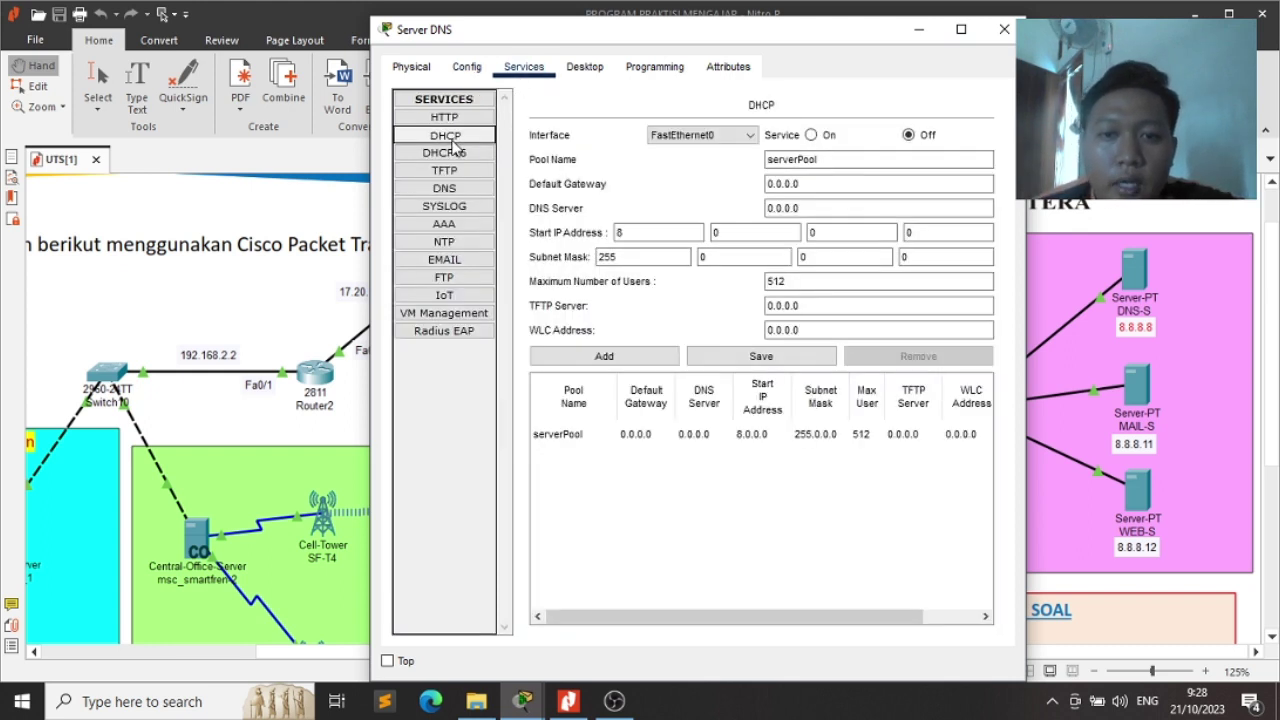
left_click(749, 140)
left_click(748, 144)
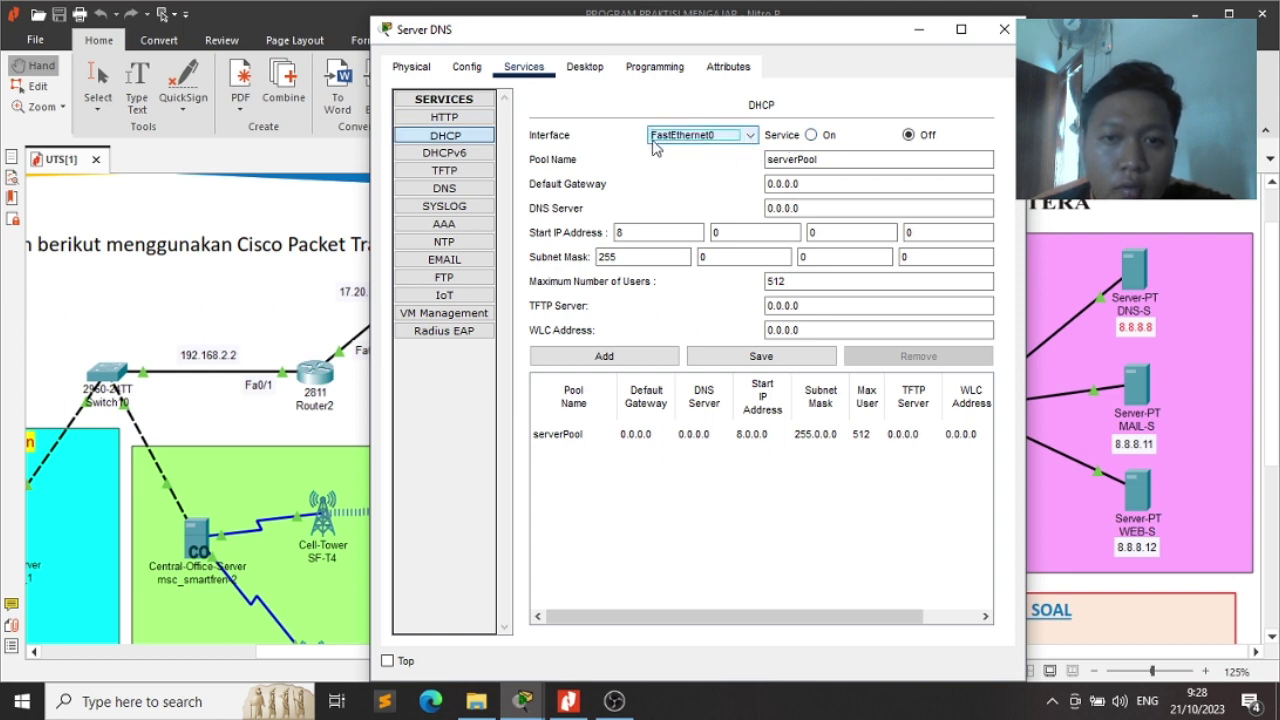
left_click(814, 135)
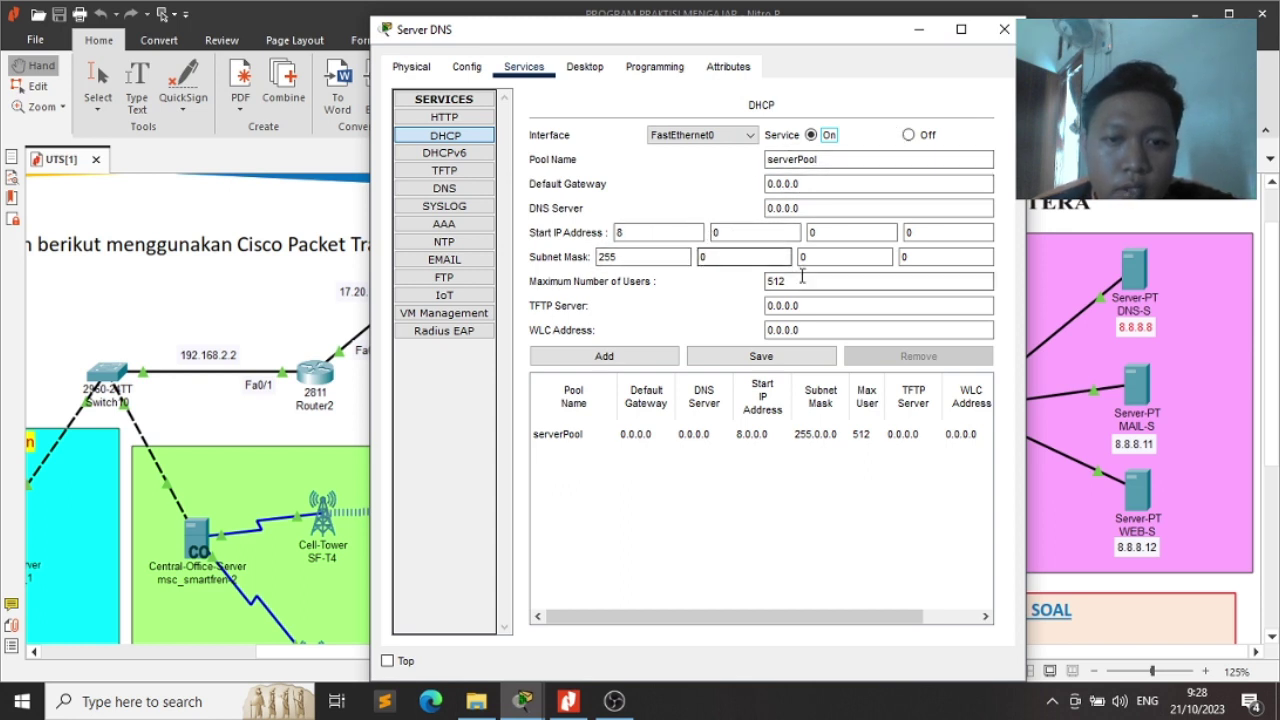
Save the DHCP serverPool as 8.0.0.0/255.0.0.0 after dismissing the duplicate-name error, then close Server DNS
left_click(776, 281)
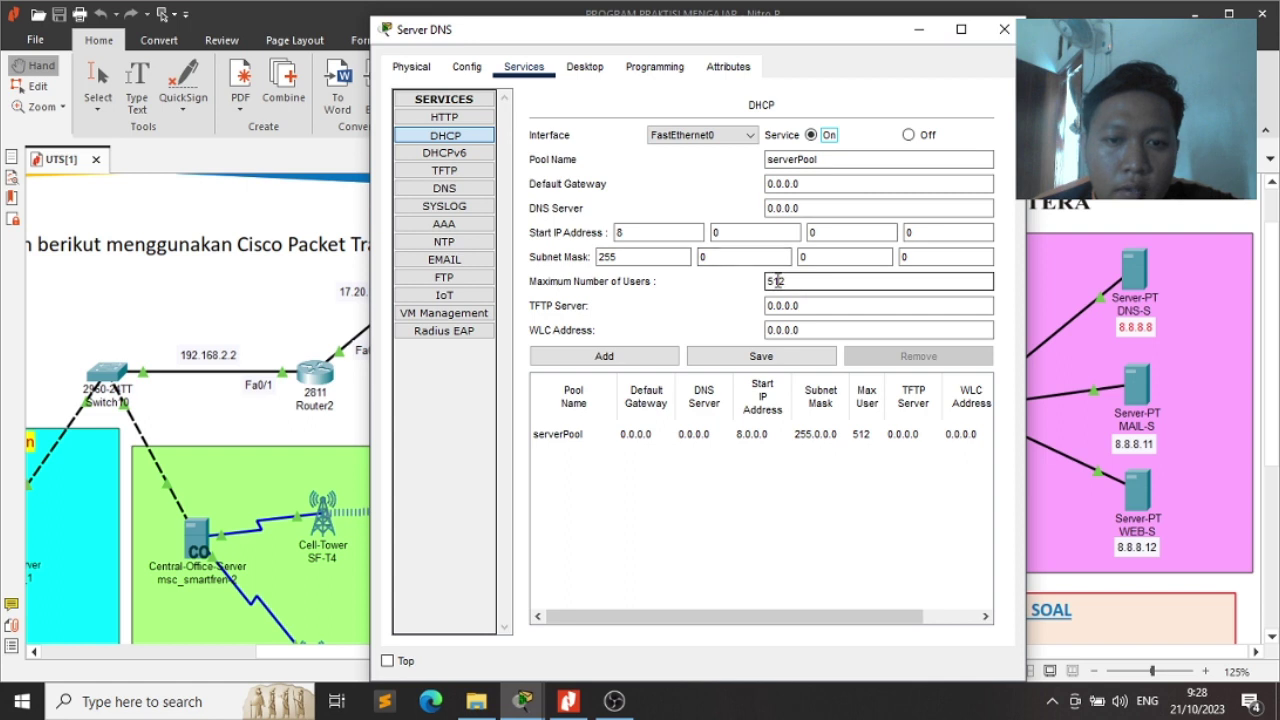
left_click(636, 365)
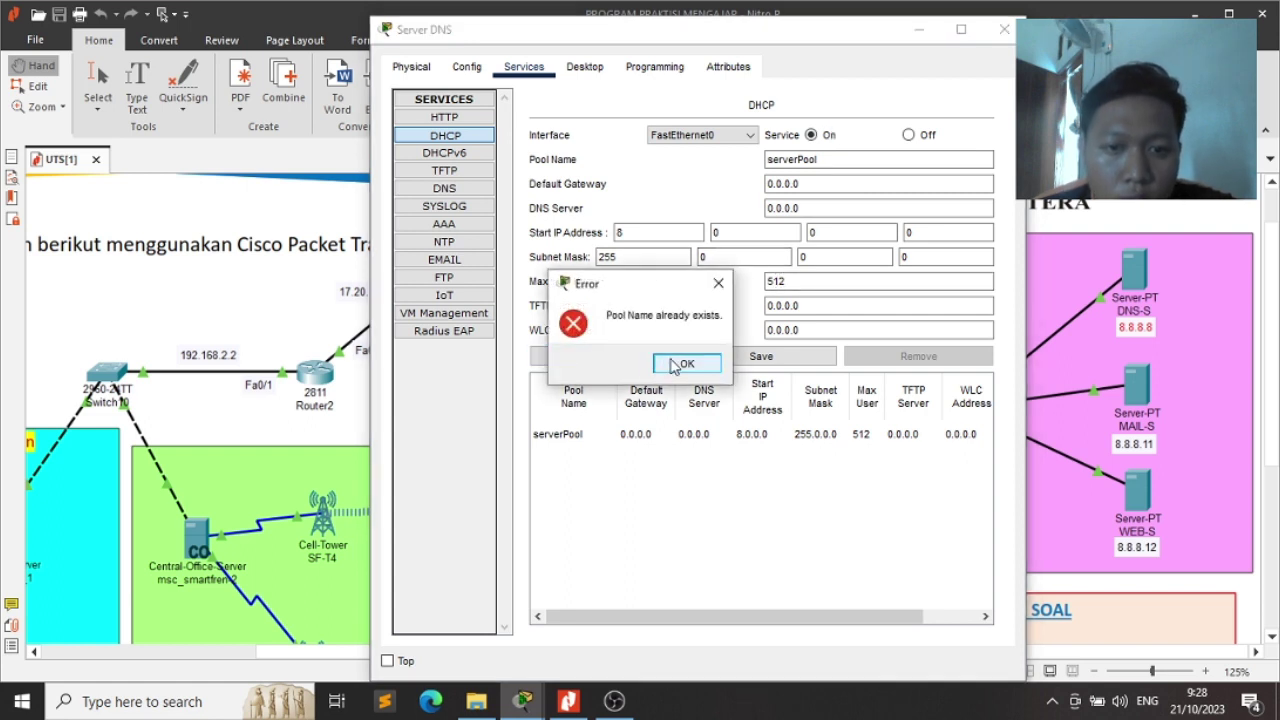
left_click(684, 364)
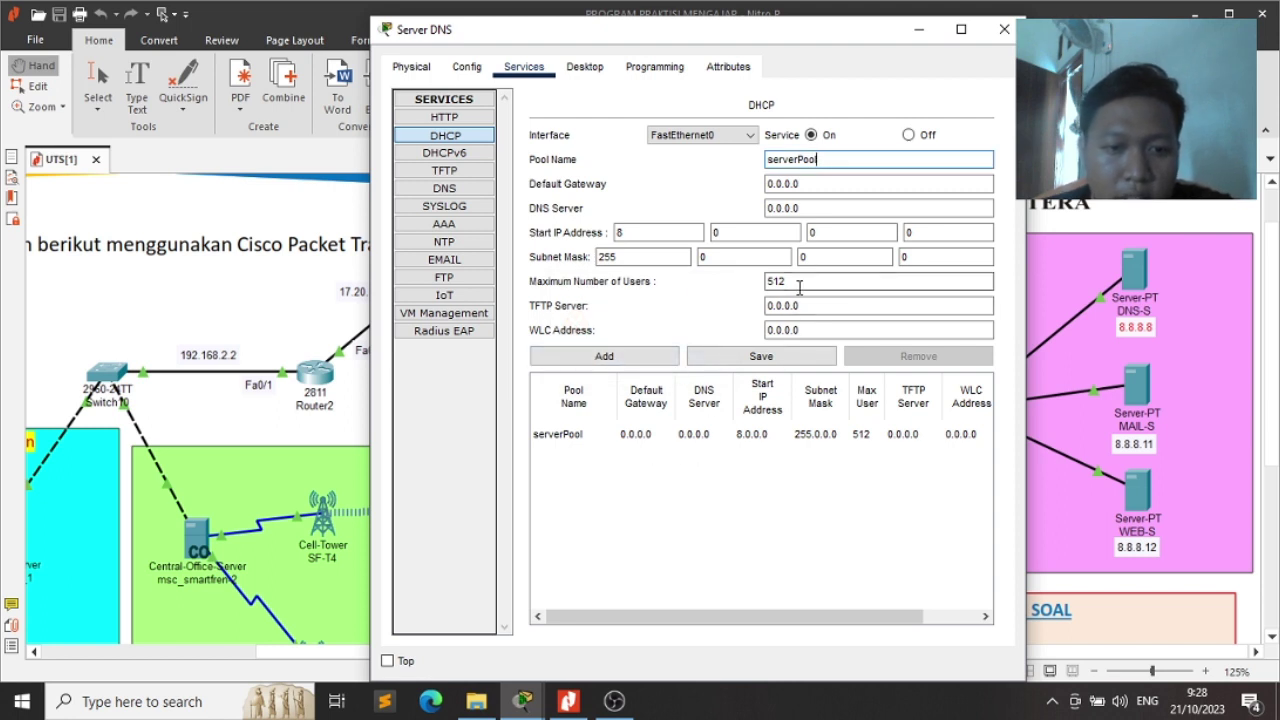
left_click(780, 357)
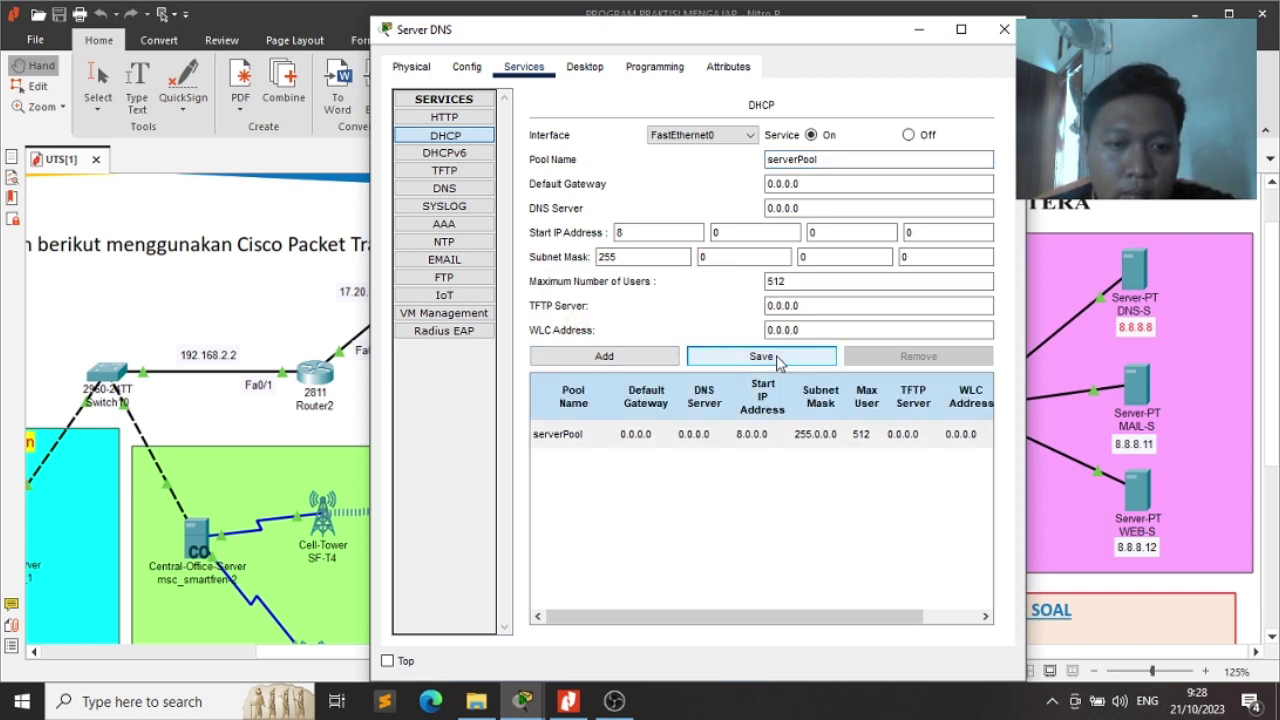
left_click(780, 363)
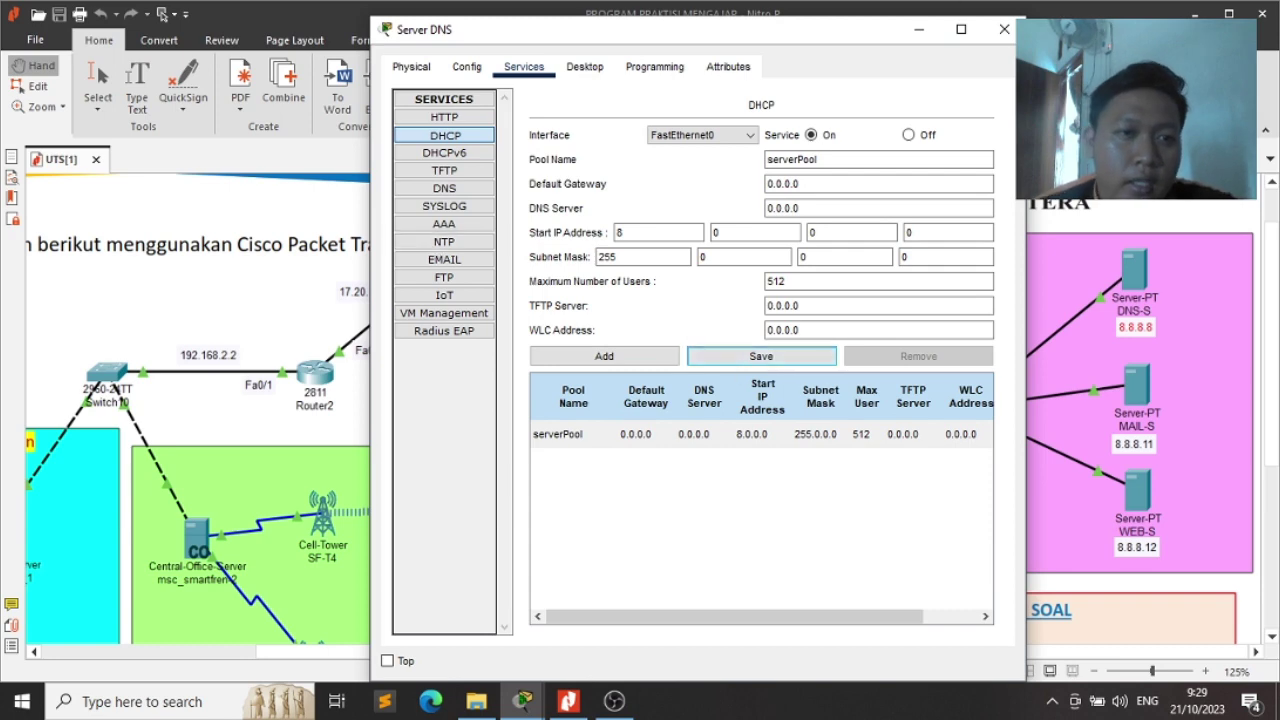
left_click(1004, 30)
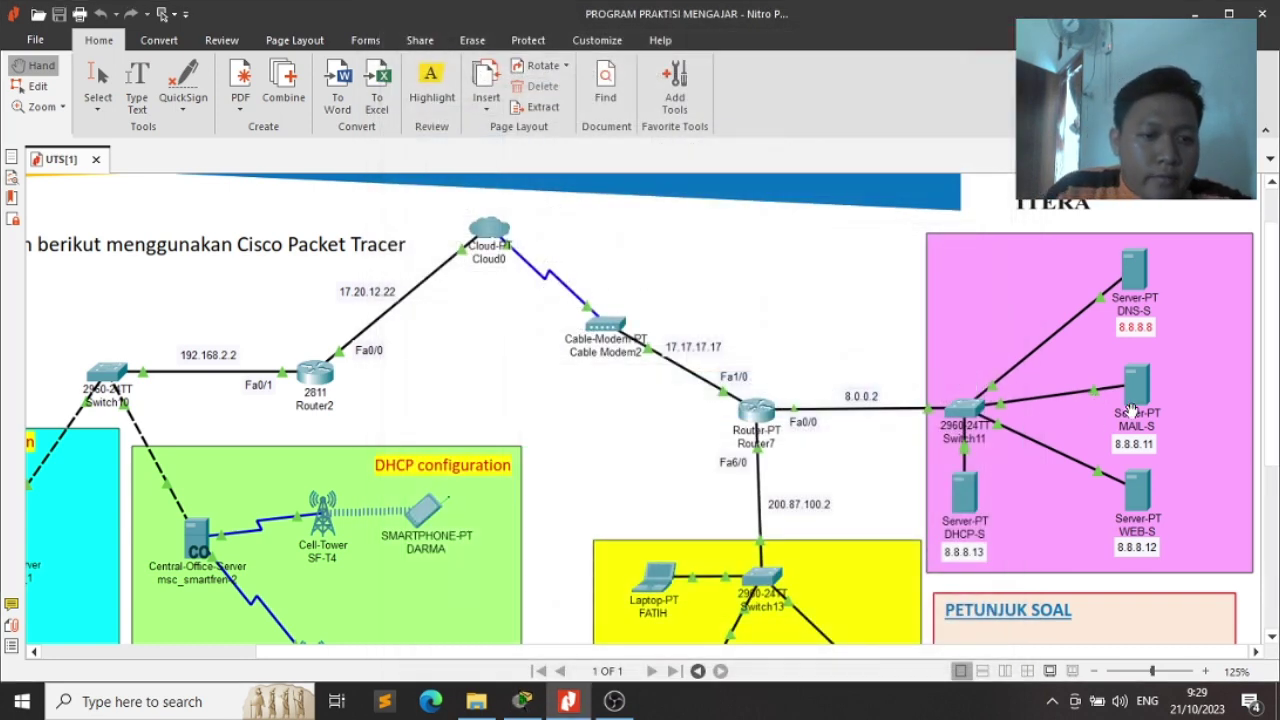
Select the next server and open its global settings, checking the exam PDF
key("alt+Tab")
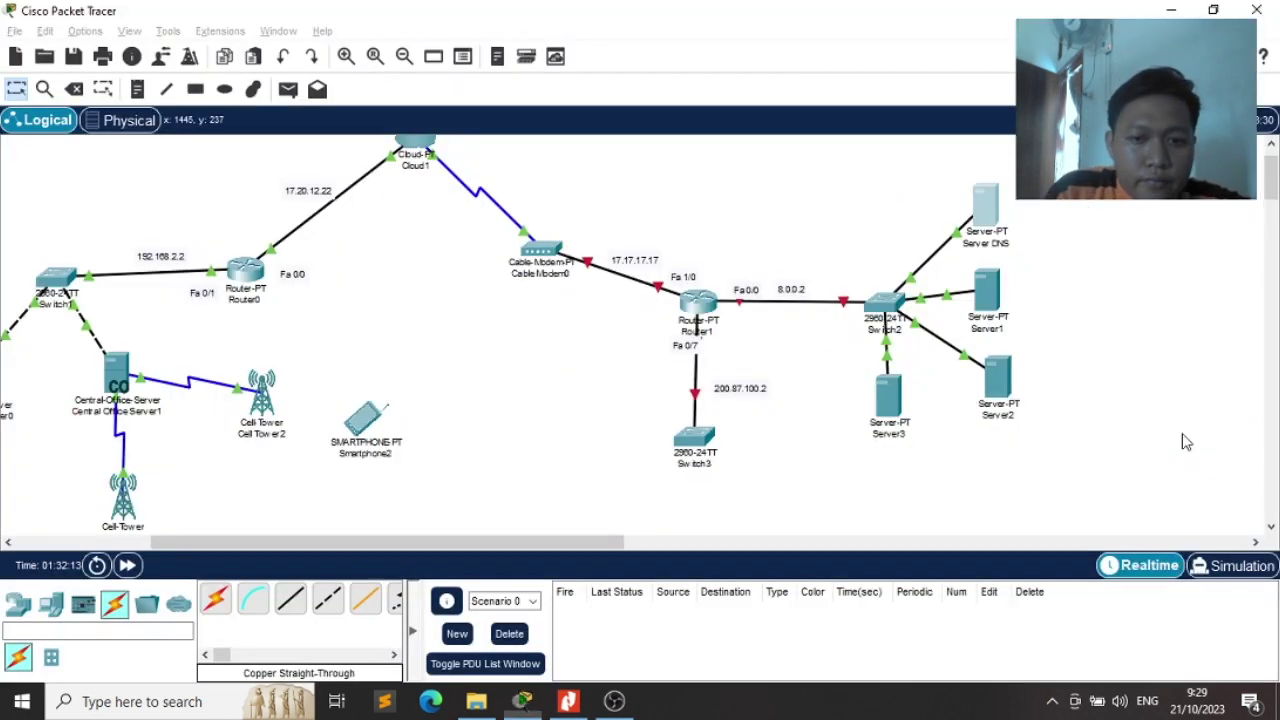
left_click(989, 302)
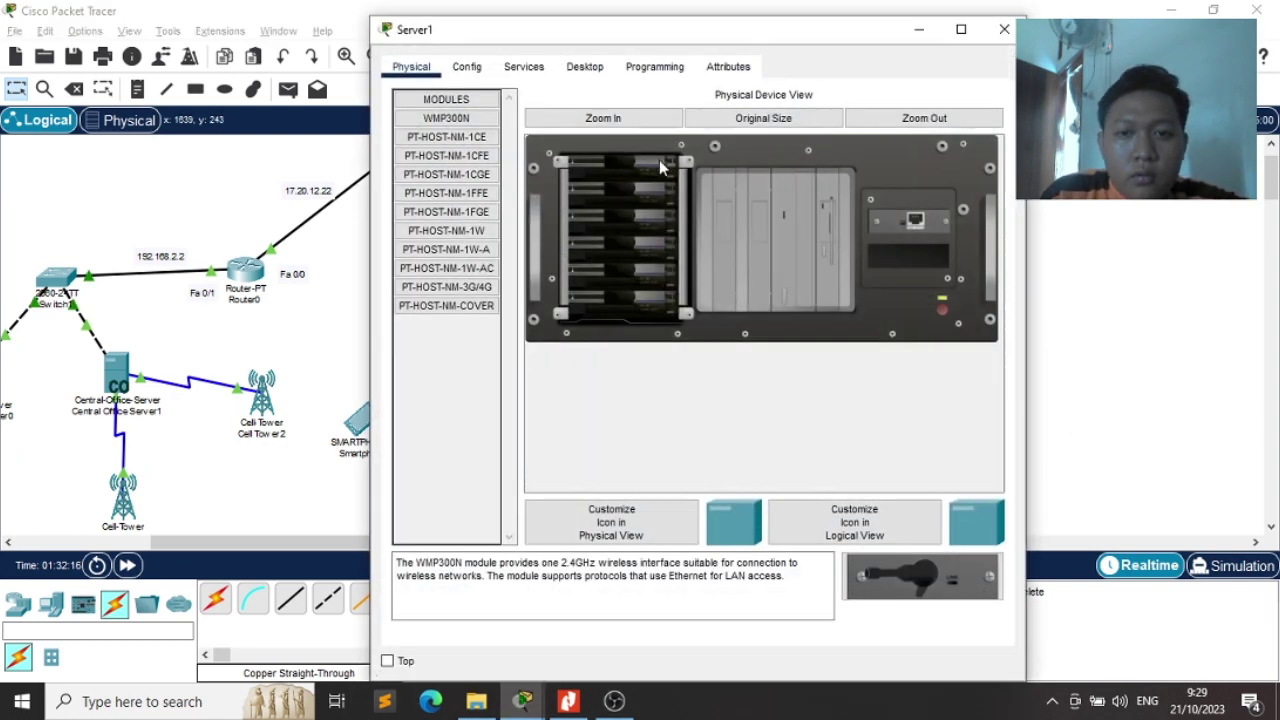
left_click(465, 66)
left_click(669, 152)
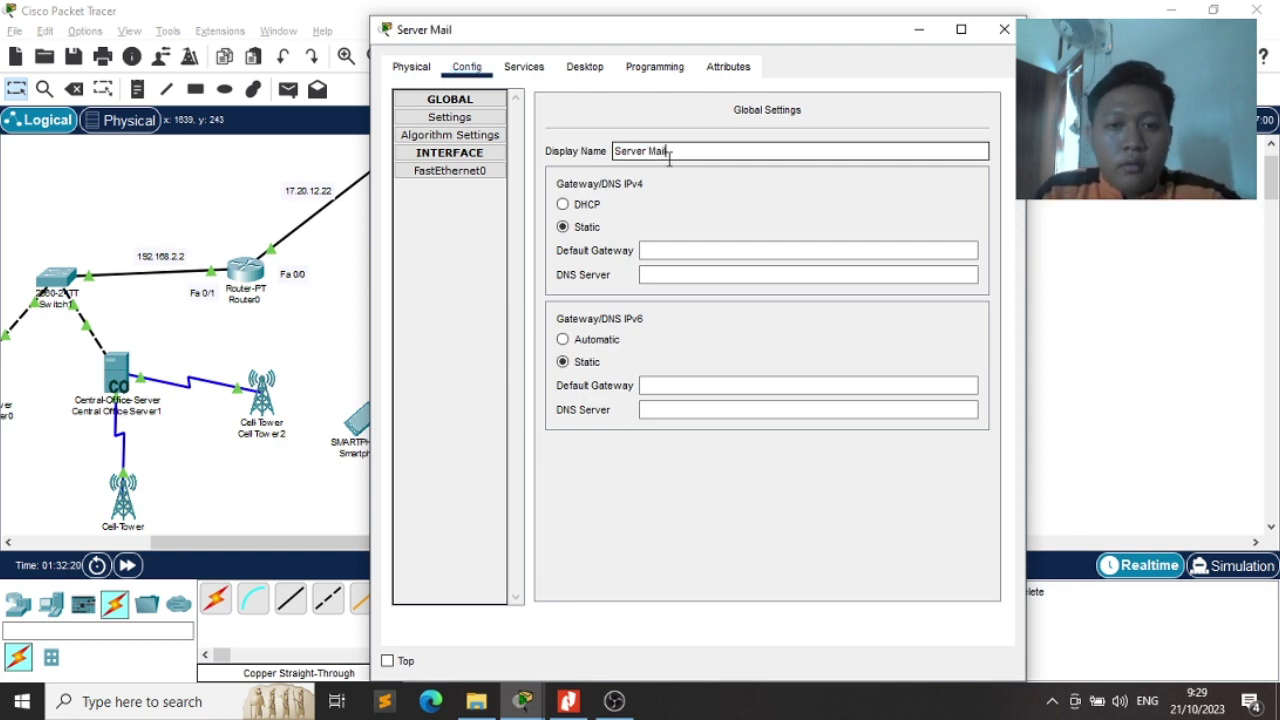
key("alt+Tab")
key("alt+Tab")
key("alt+Tab")
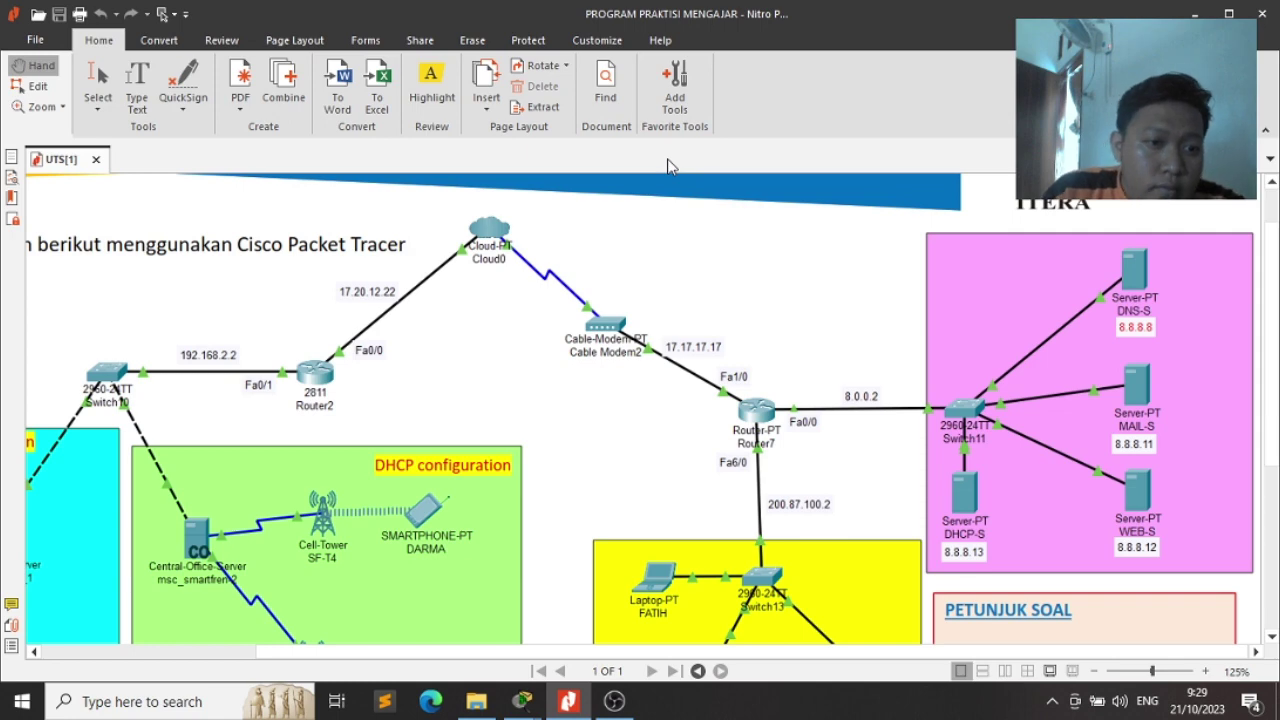
key("alt+Tab")
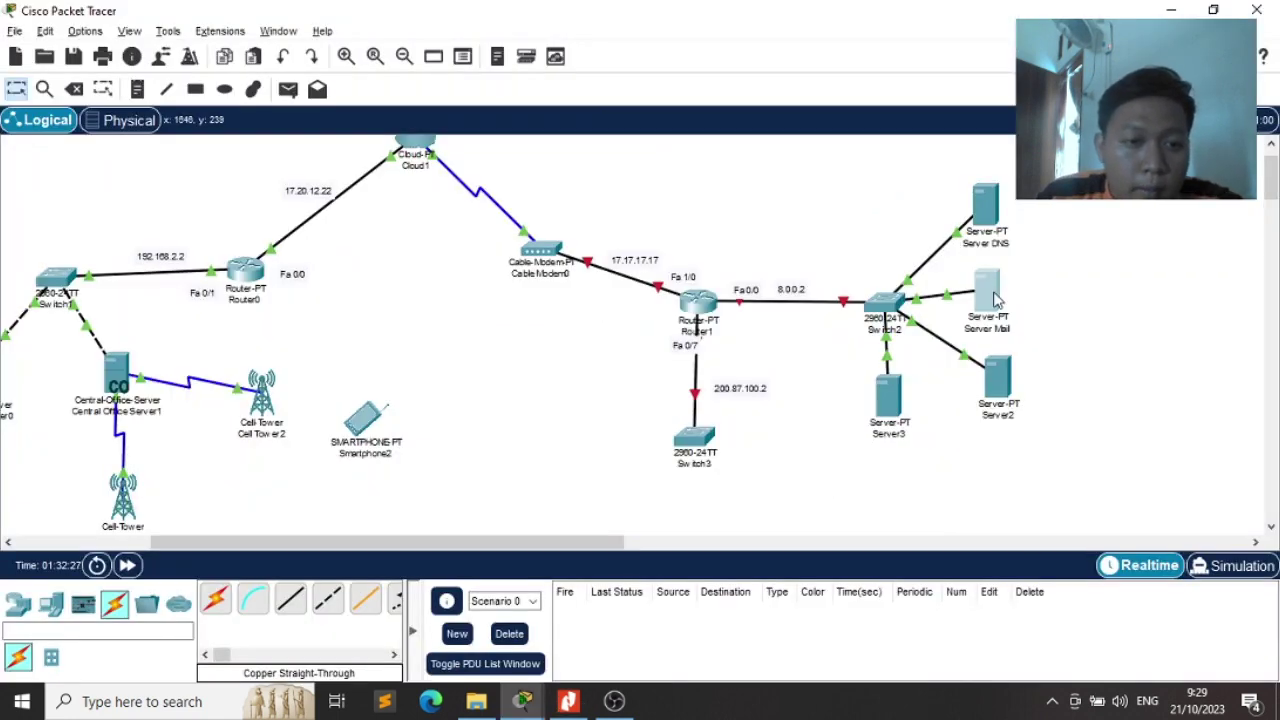
Rename the server to Server MAIL and set gateway and DNS server to 8.8.8.8
left_click(990, 294)
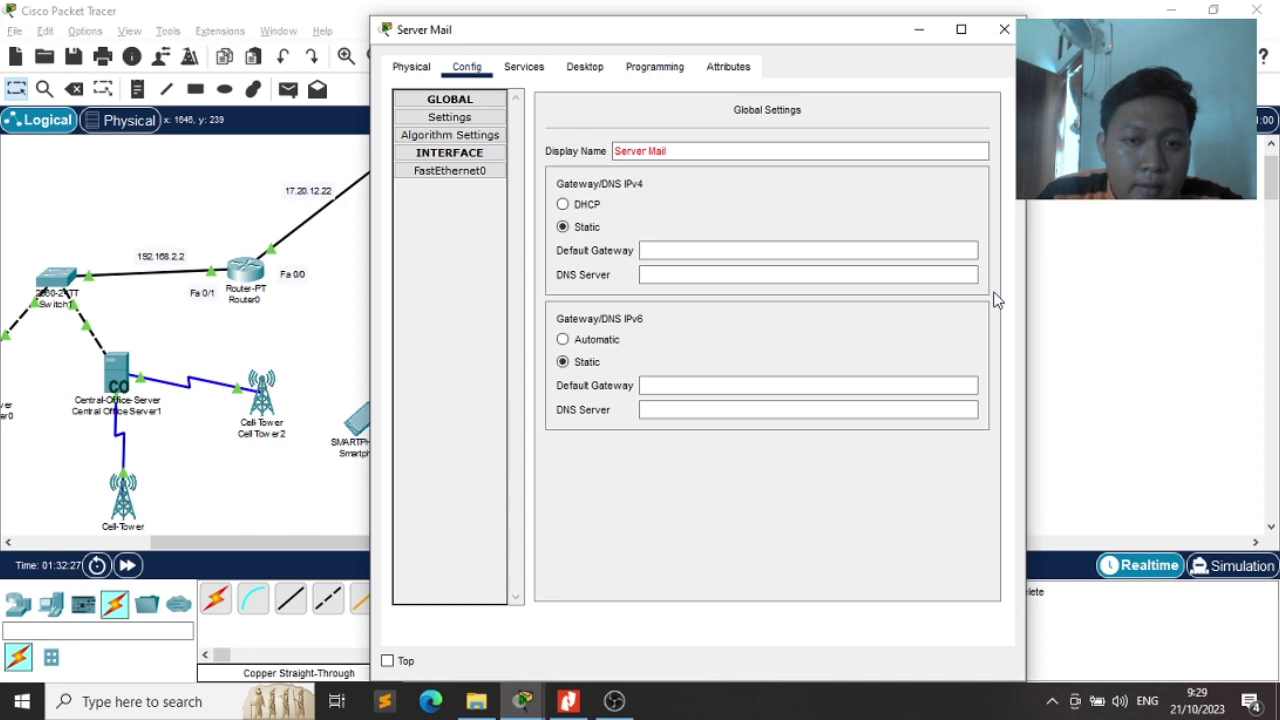
left_click(693, 151)
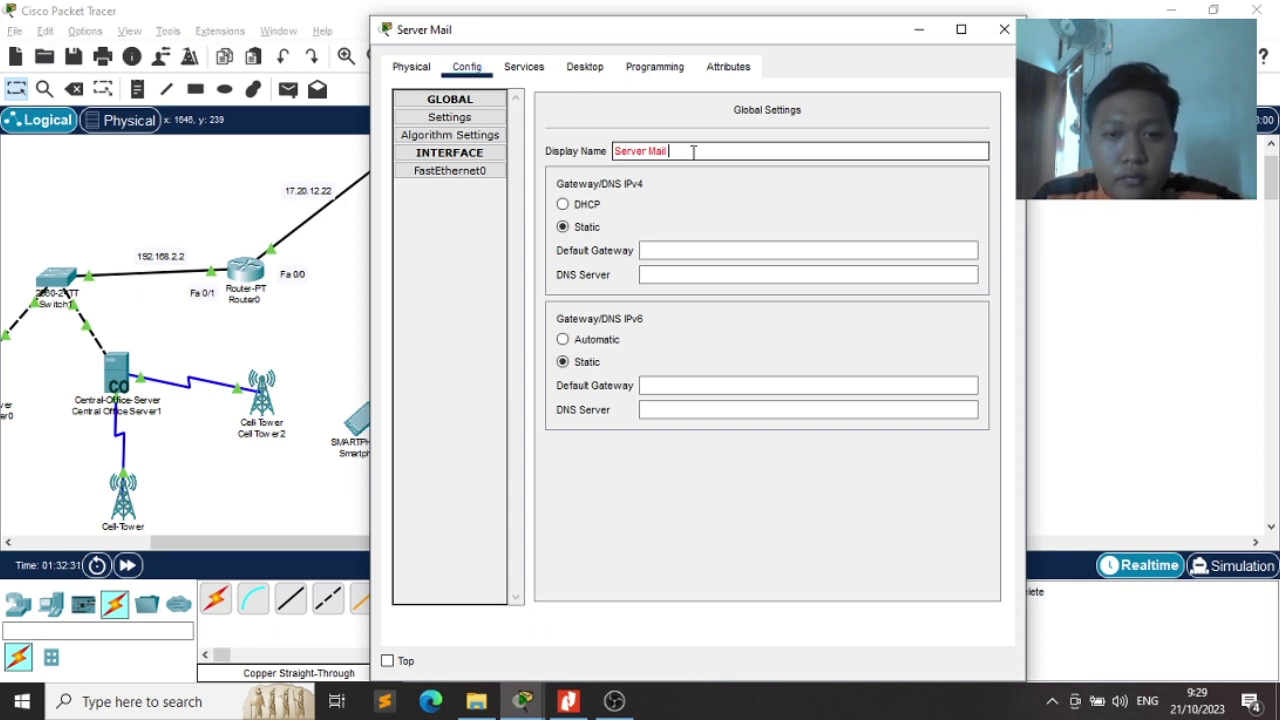
key("BackSpace")
key("BackSpace")
type("MAIL")
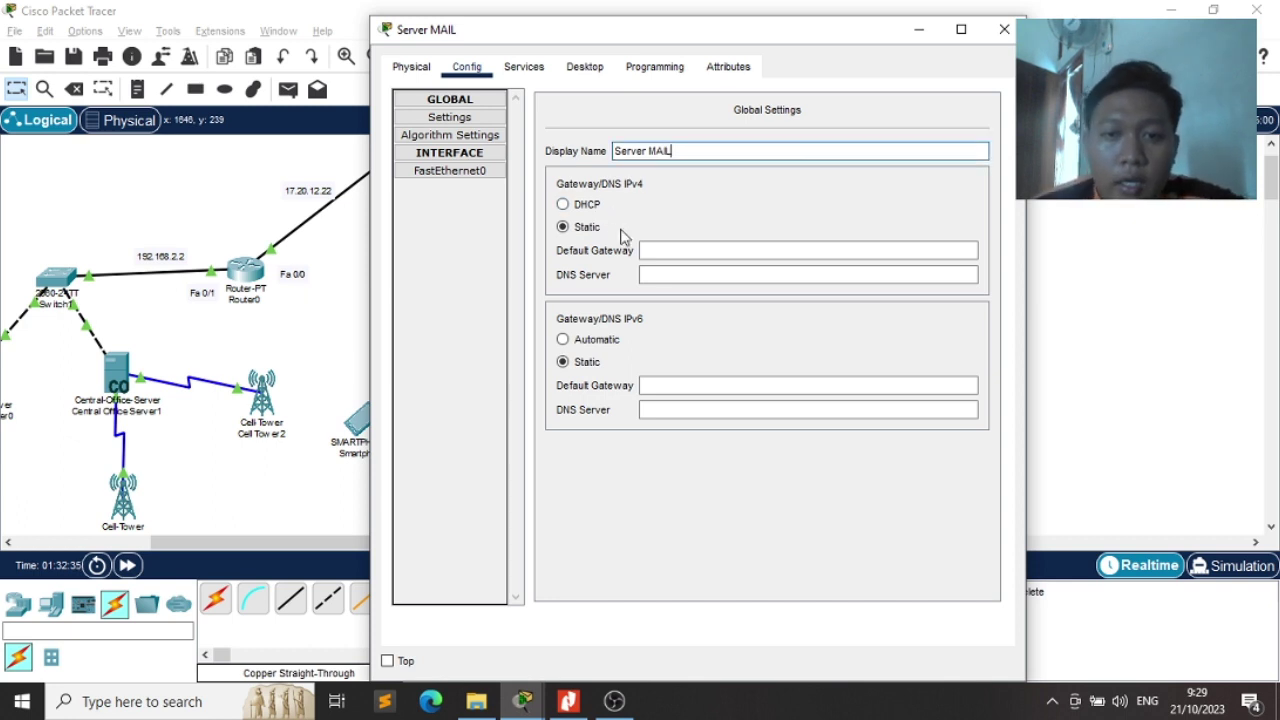
left_click(670, 251)
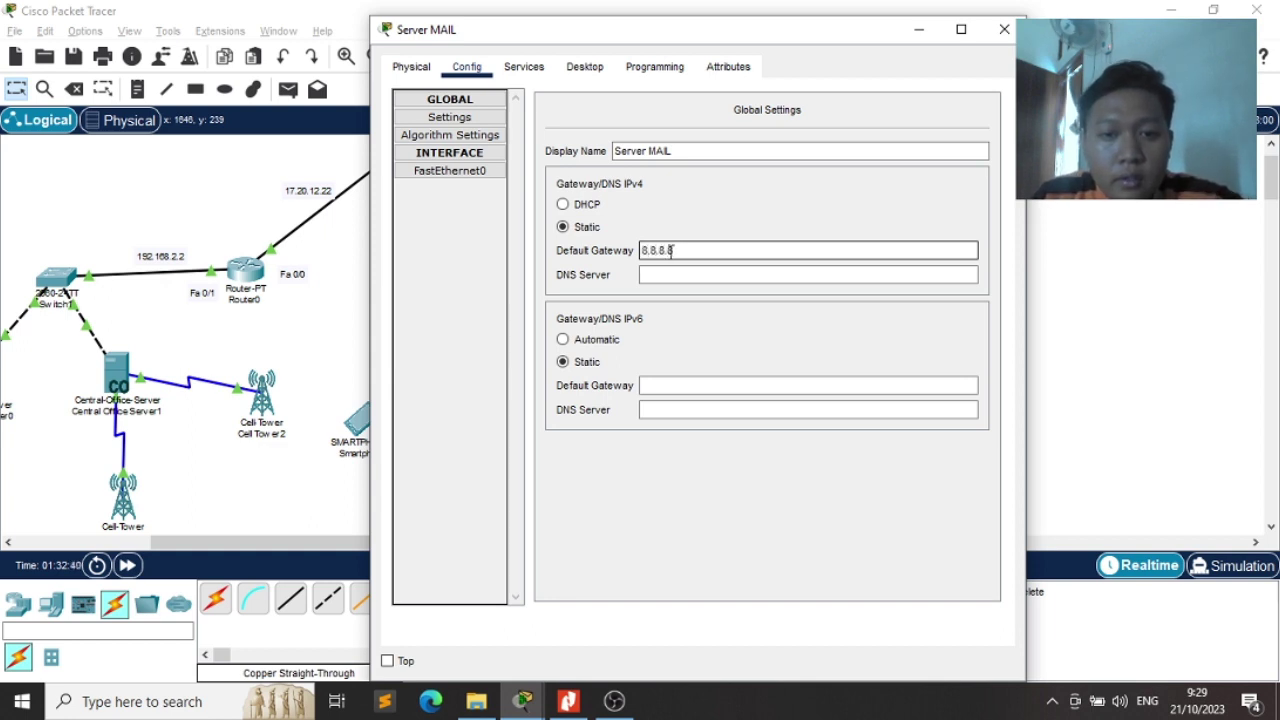
key("Tab")
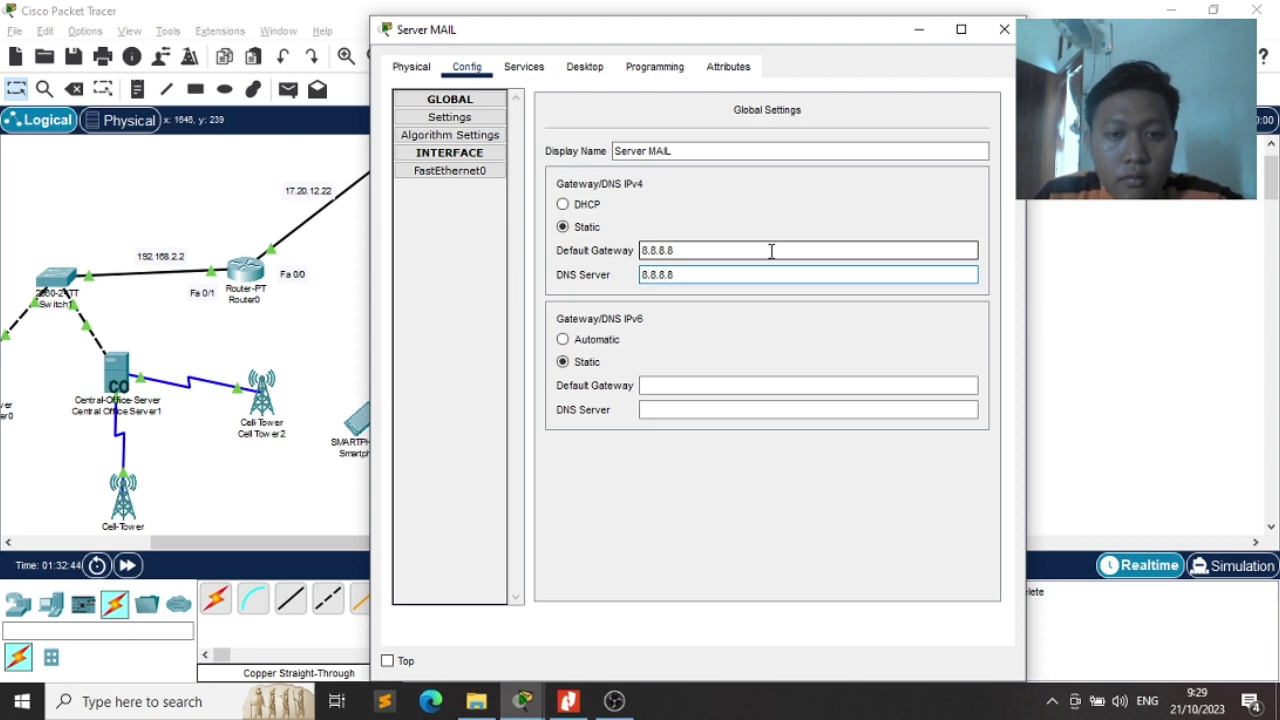
key("Escape")
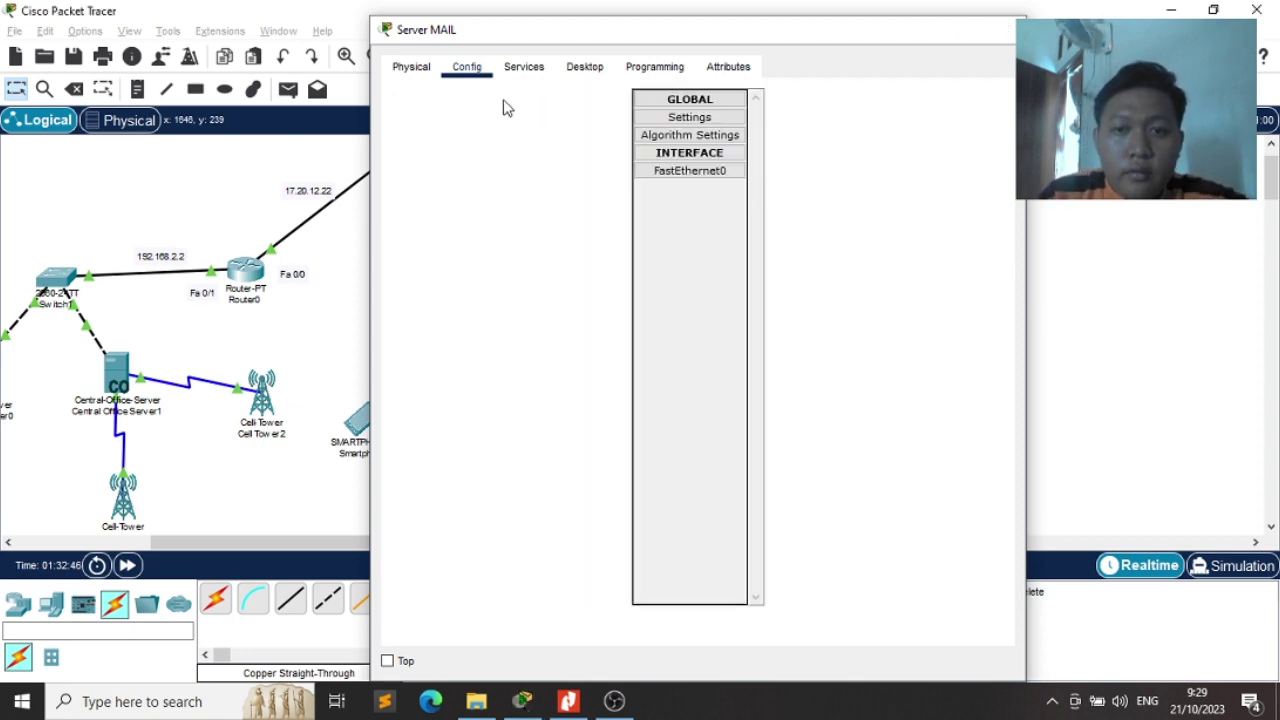
Review the exam topology diagram and nudge Server DNS slightly left on the canvas
key("alt+F4")
key("alt+Tab")
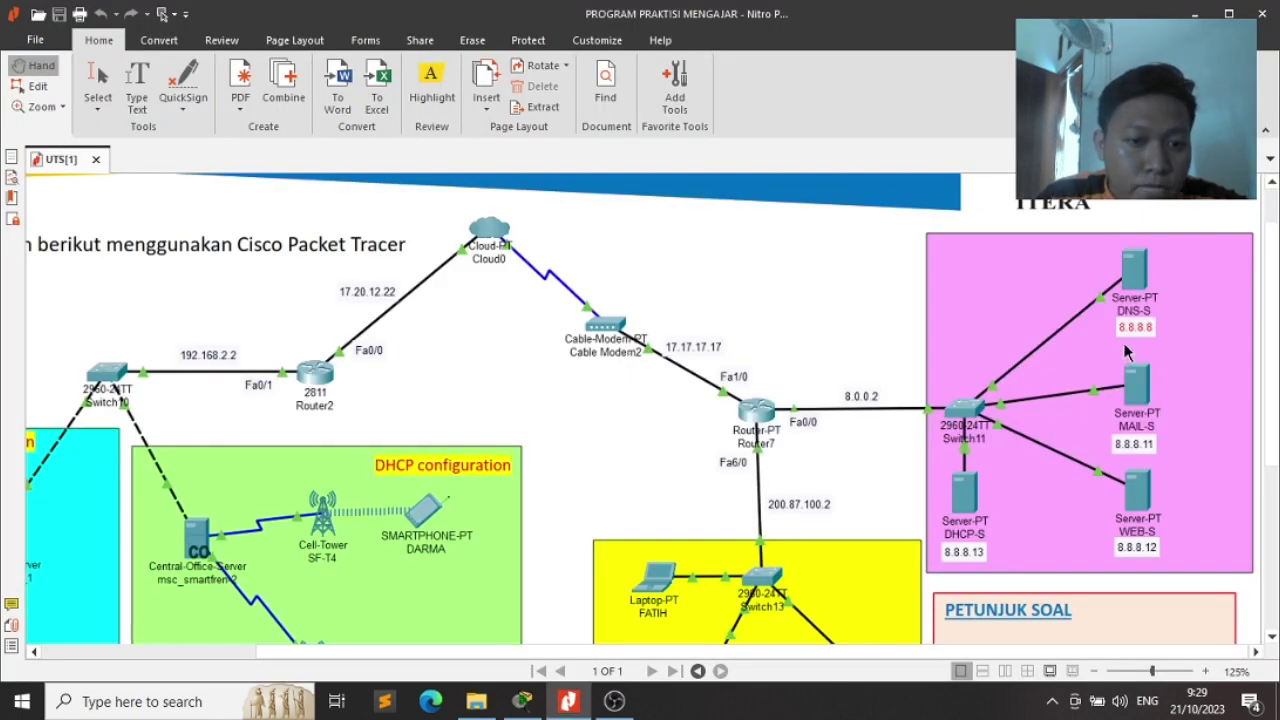
left_click(1123, 342)
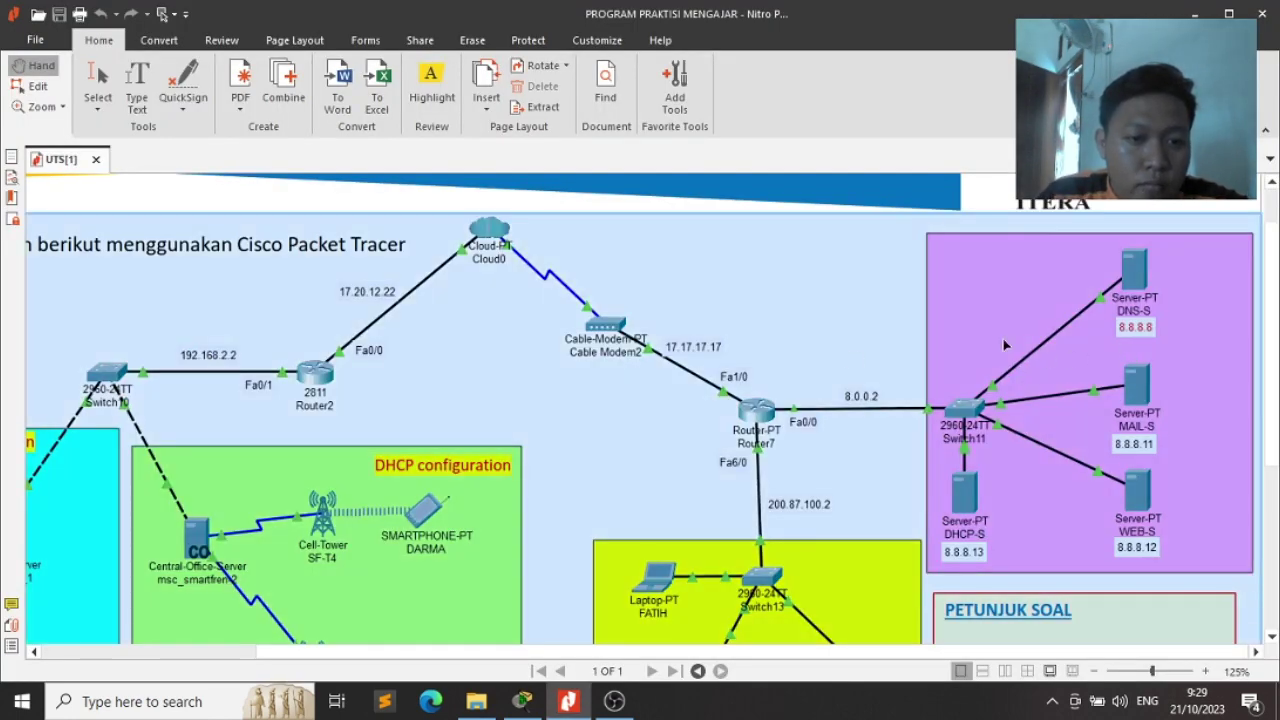
key("alt+Tab")
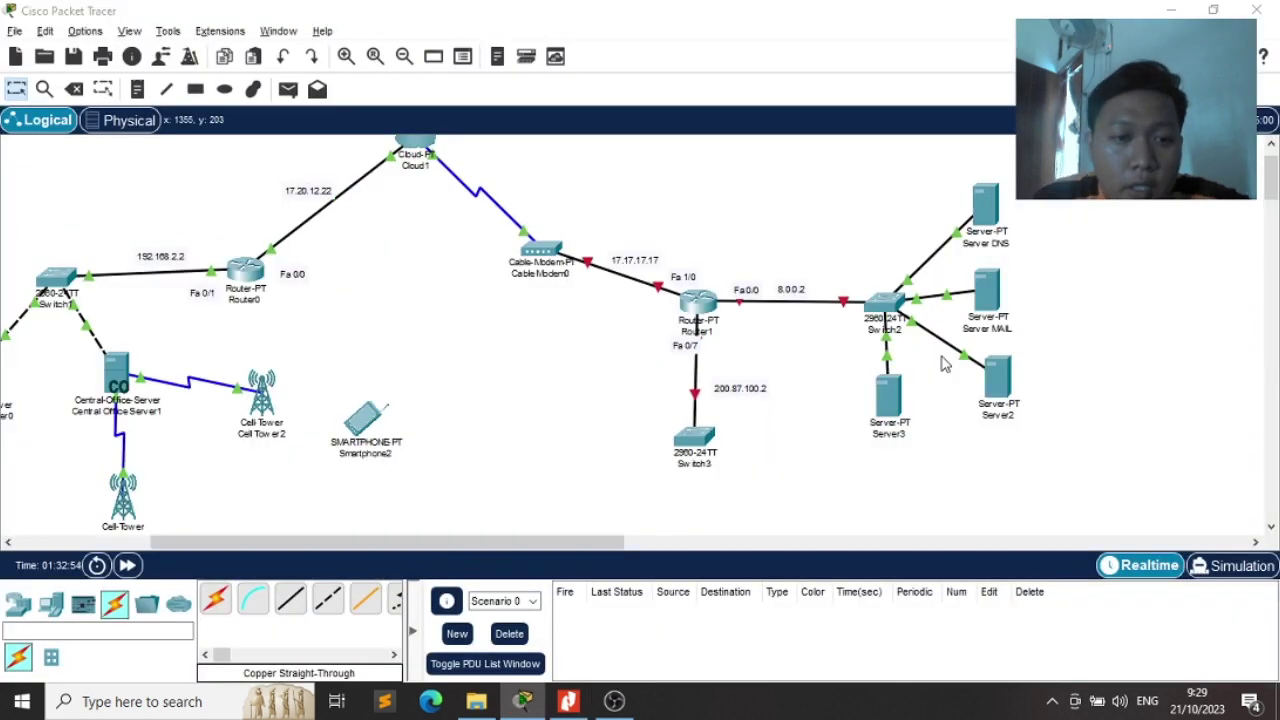
key("alt+Tab")
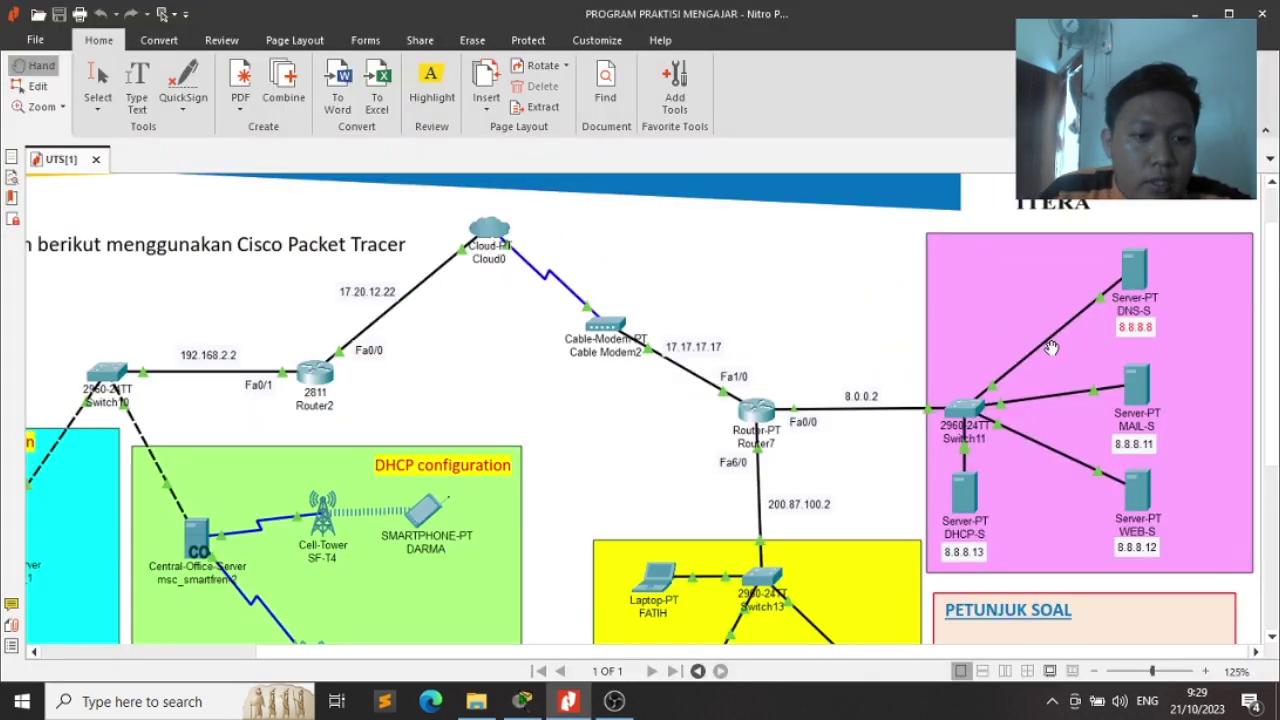
key("alt+Tab")
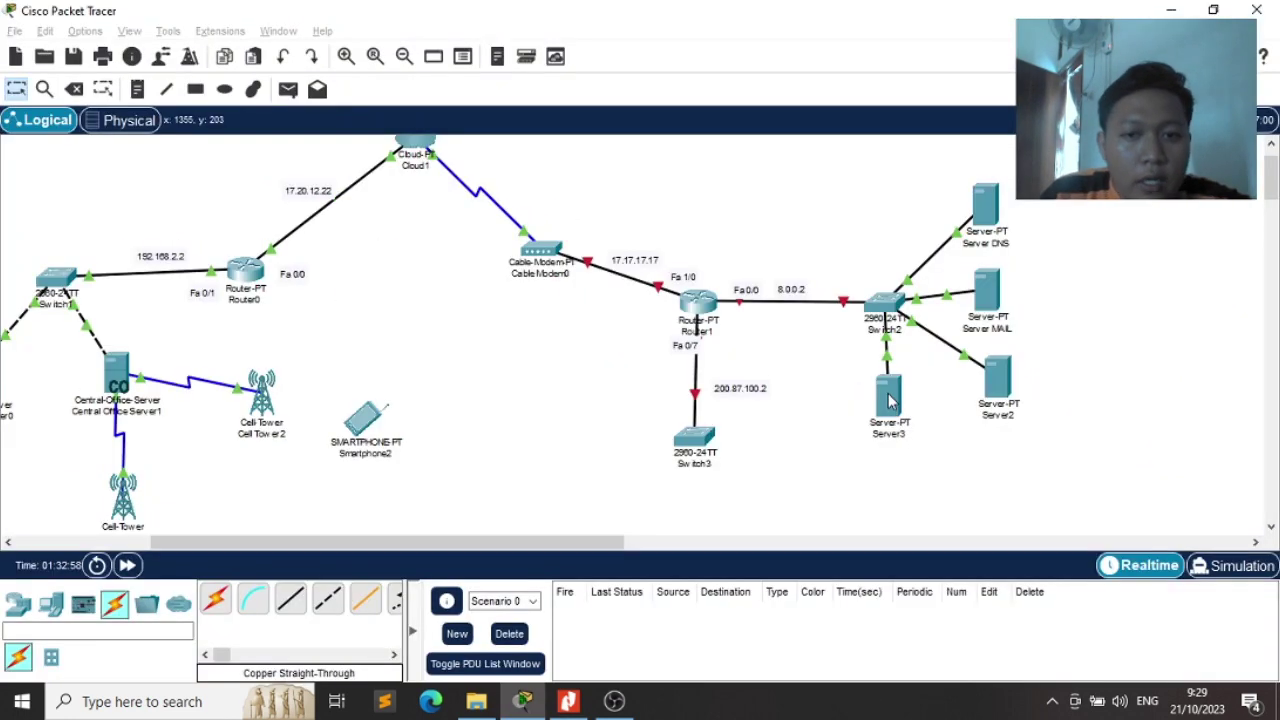
left_click_drag(997, 209, 990, 210)
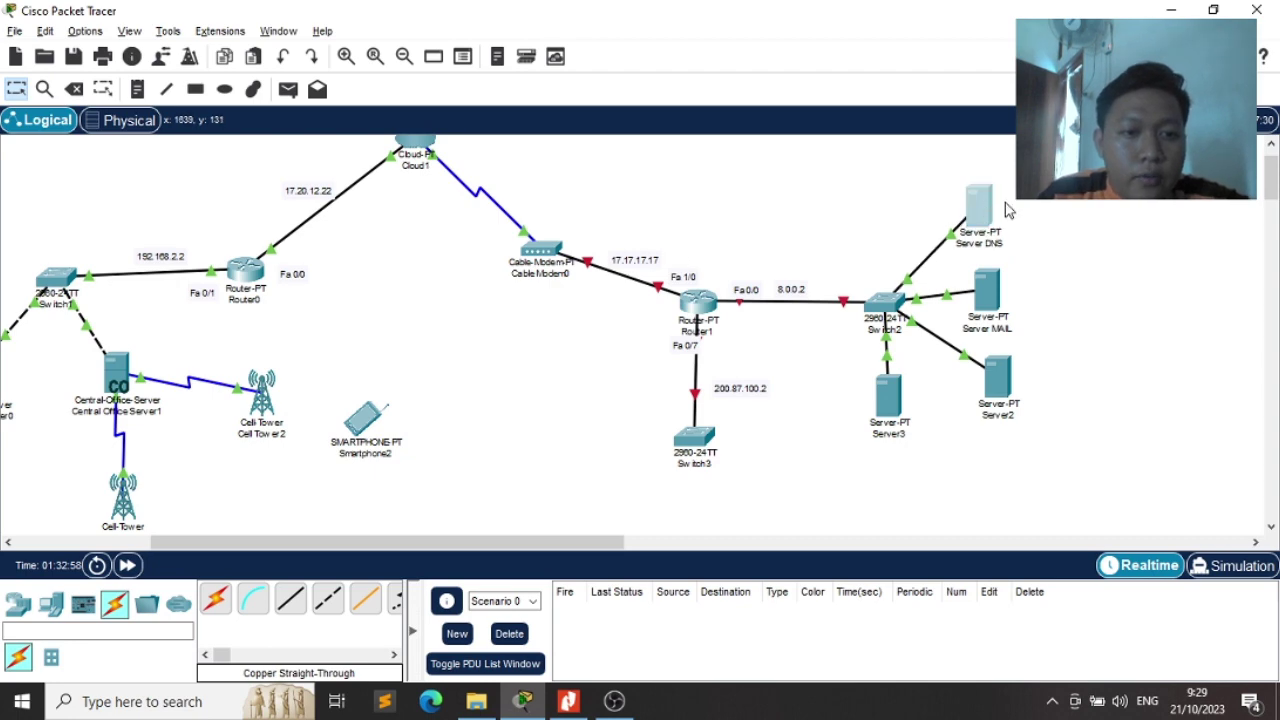
Re-enter 8.8.8.8 as Server DNS's default gateway and close its window
left_click(989, 212)
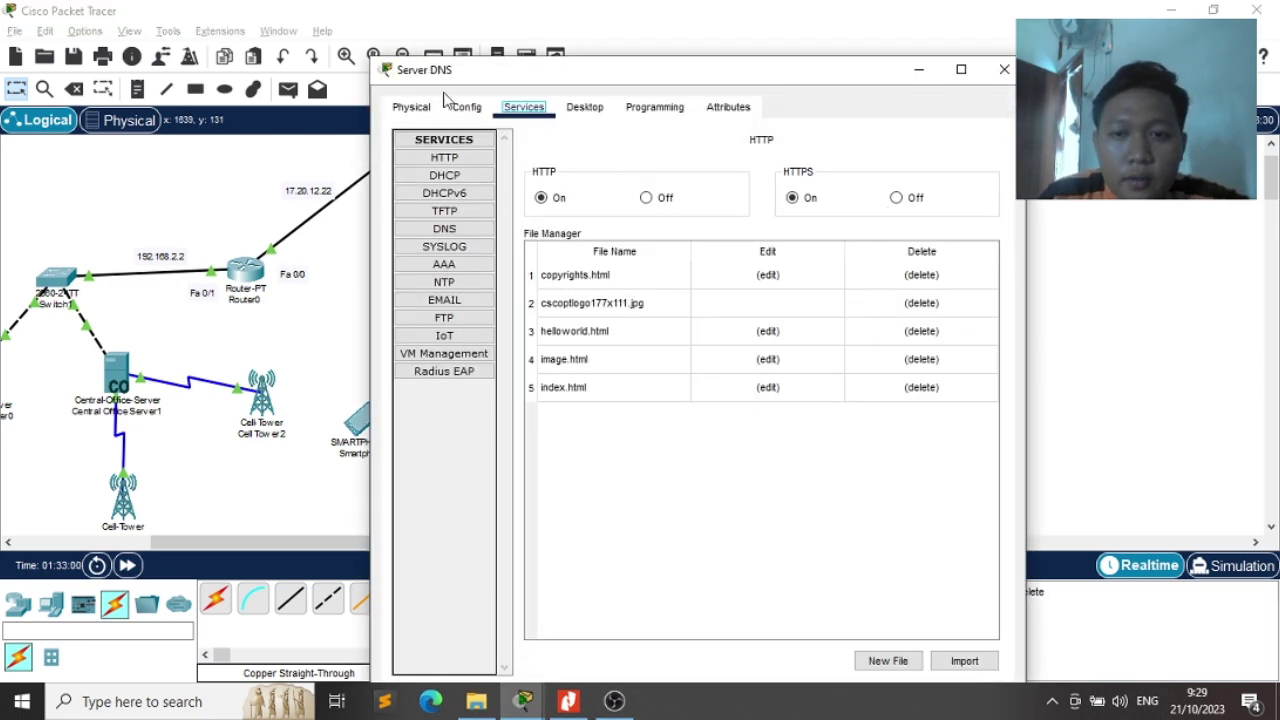
left_click(463, 106)
triple_click(708, 290)
type("8.8.8.8")
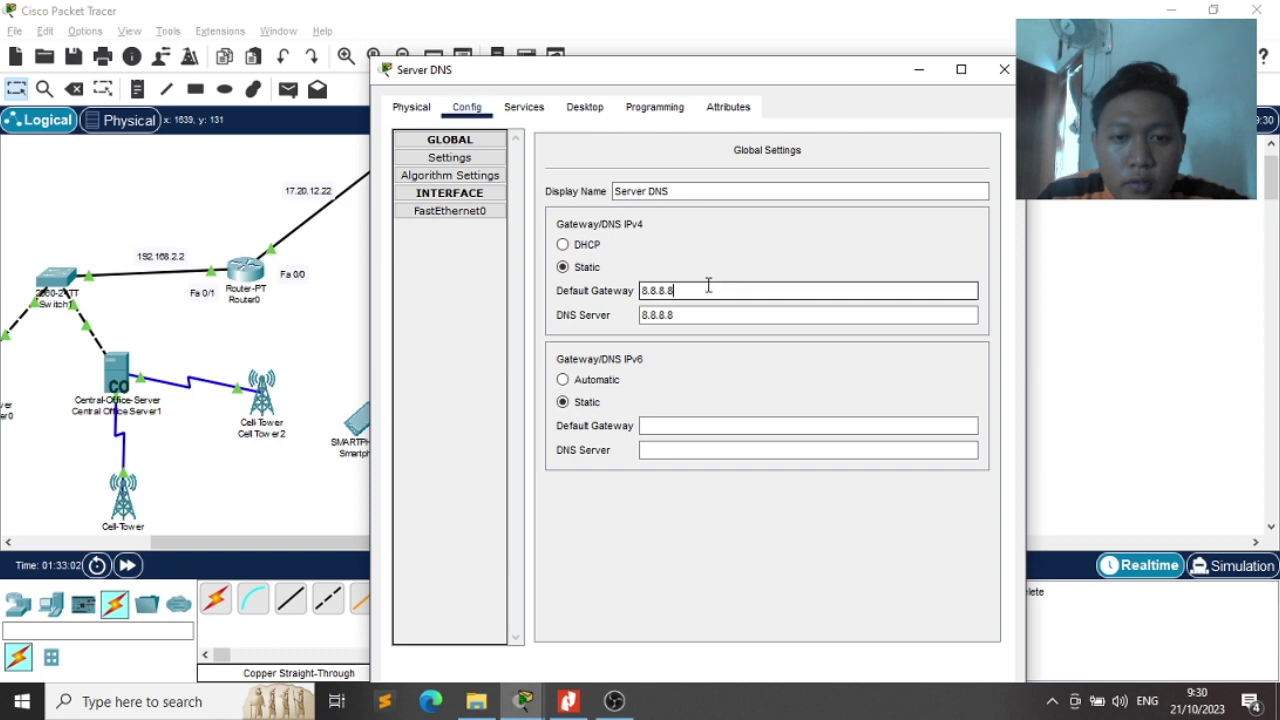
left_click_drag(708, 290, 630, 290)
type("8")
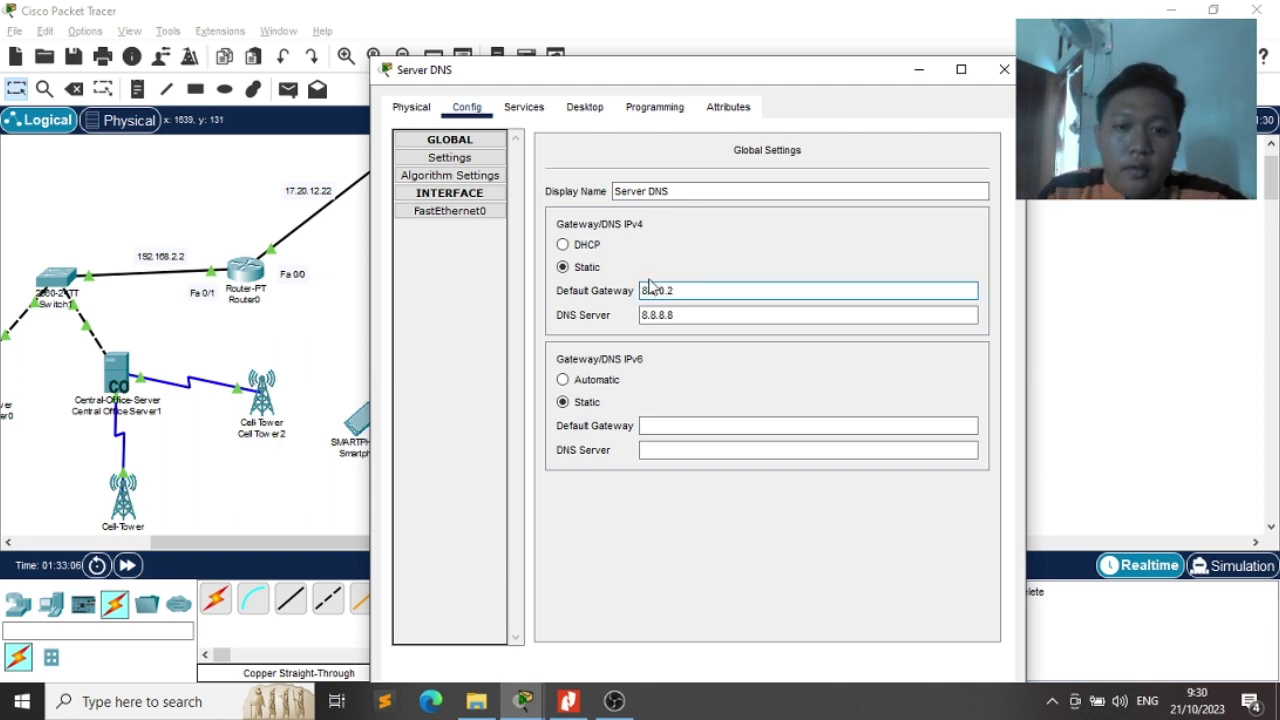
left_click(1004, 69)
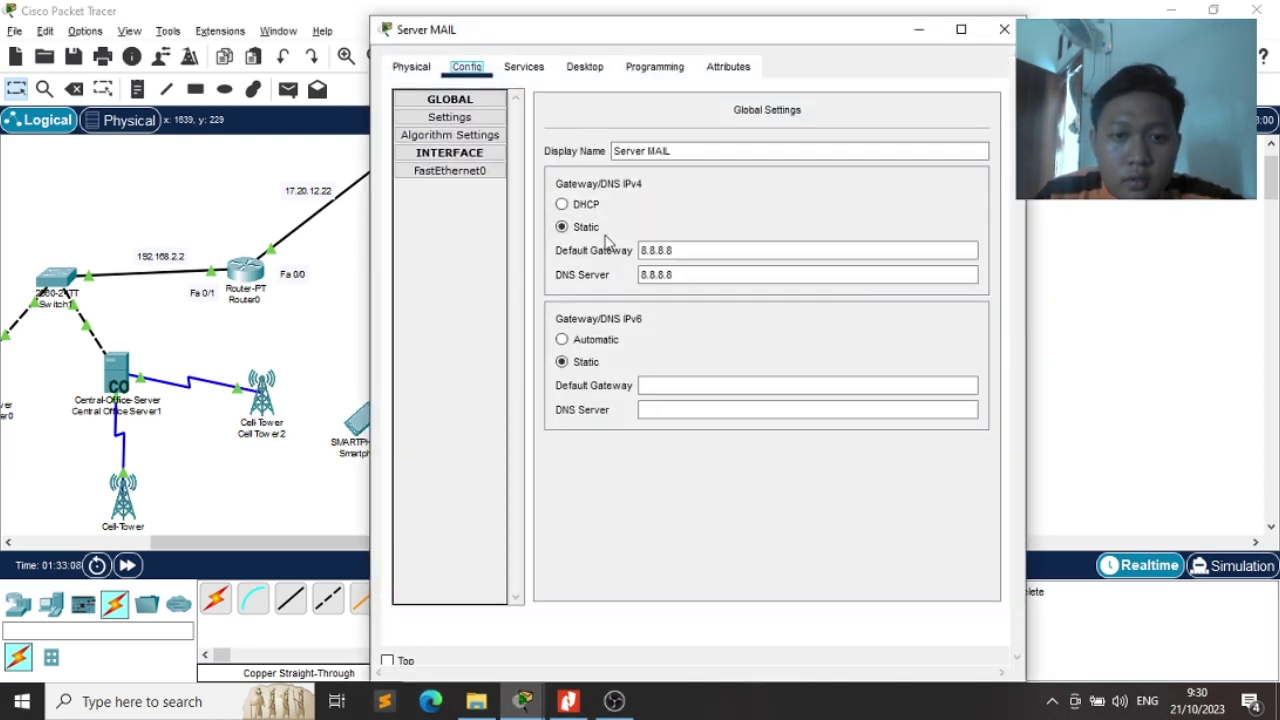
Correct the mail server's default gateway entry to 8.8.8.8
left_click(695, 249)
key("BackSpace")
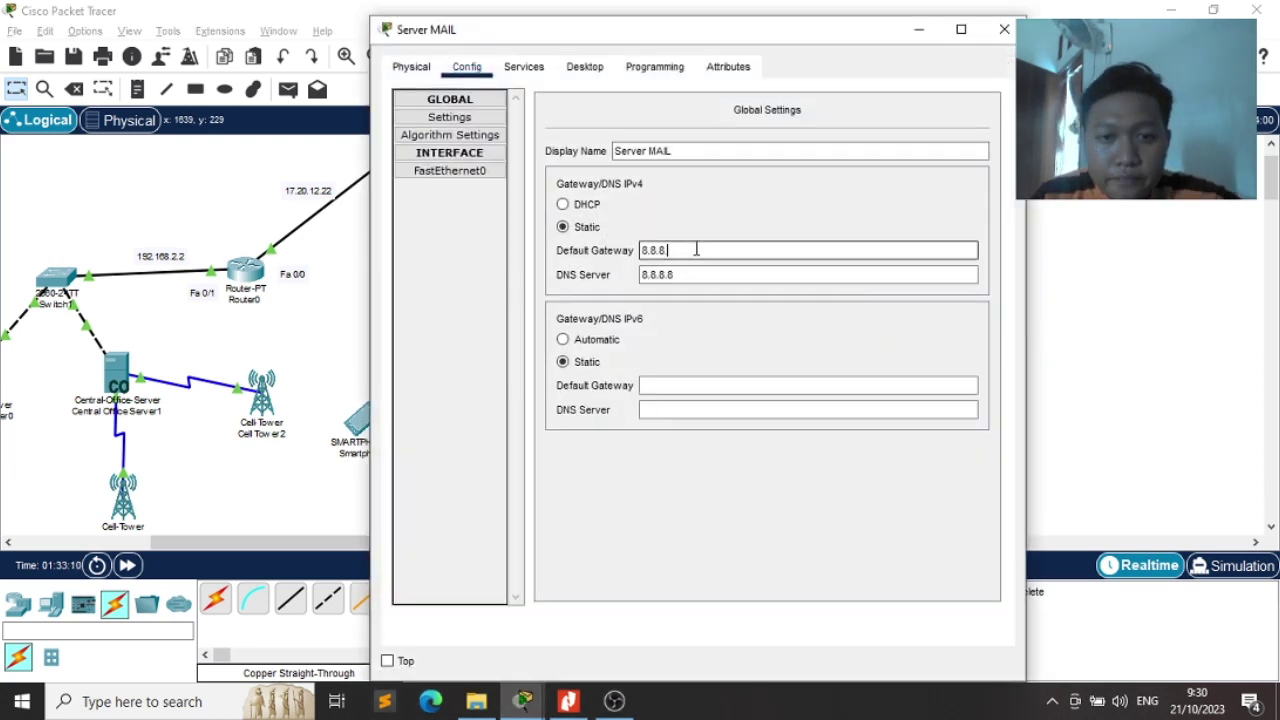
key("BackSpace")
key("BackSpace")
key("BackSpace")
key("BackSpace")
key("BackSpace")
type("8.")
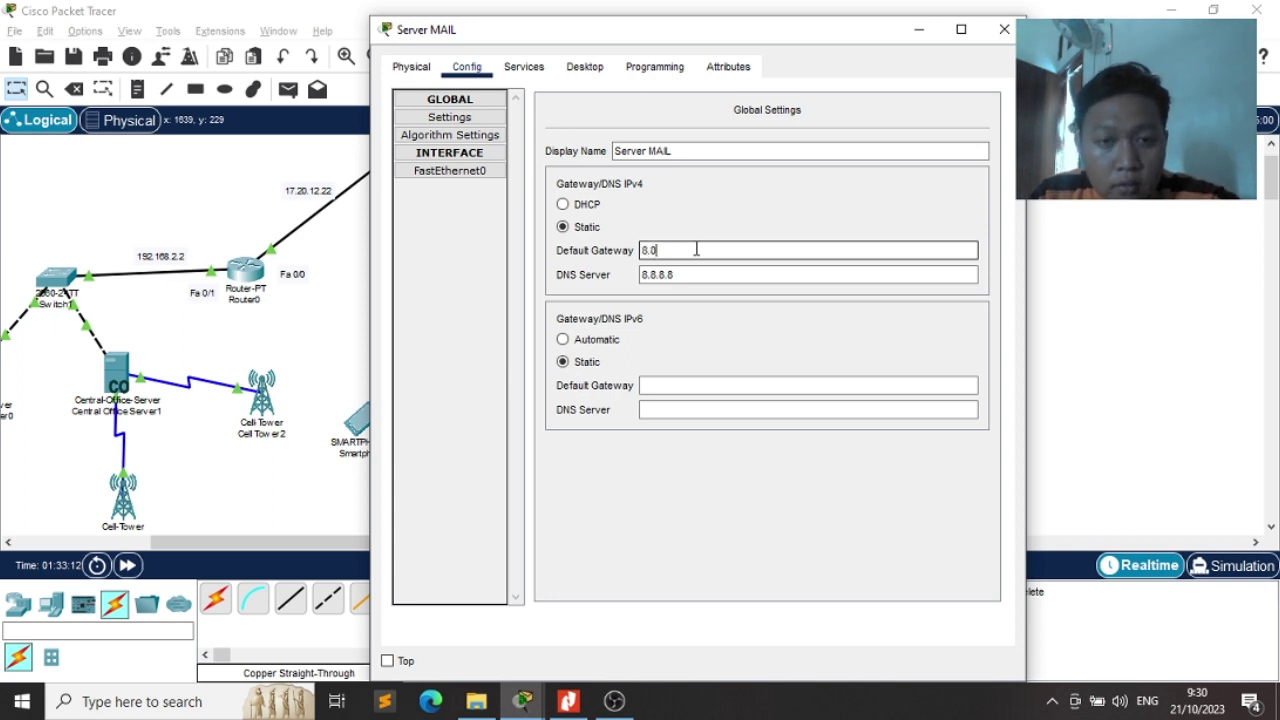
Give Server MAIL's FastEthernet0 the IPv4 address 8.8.8.11 with mask 255.0.0.0
left_click(424, 173)
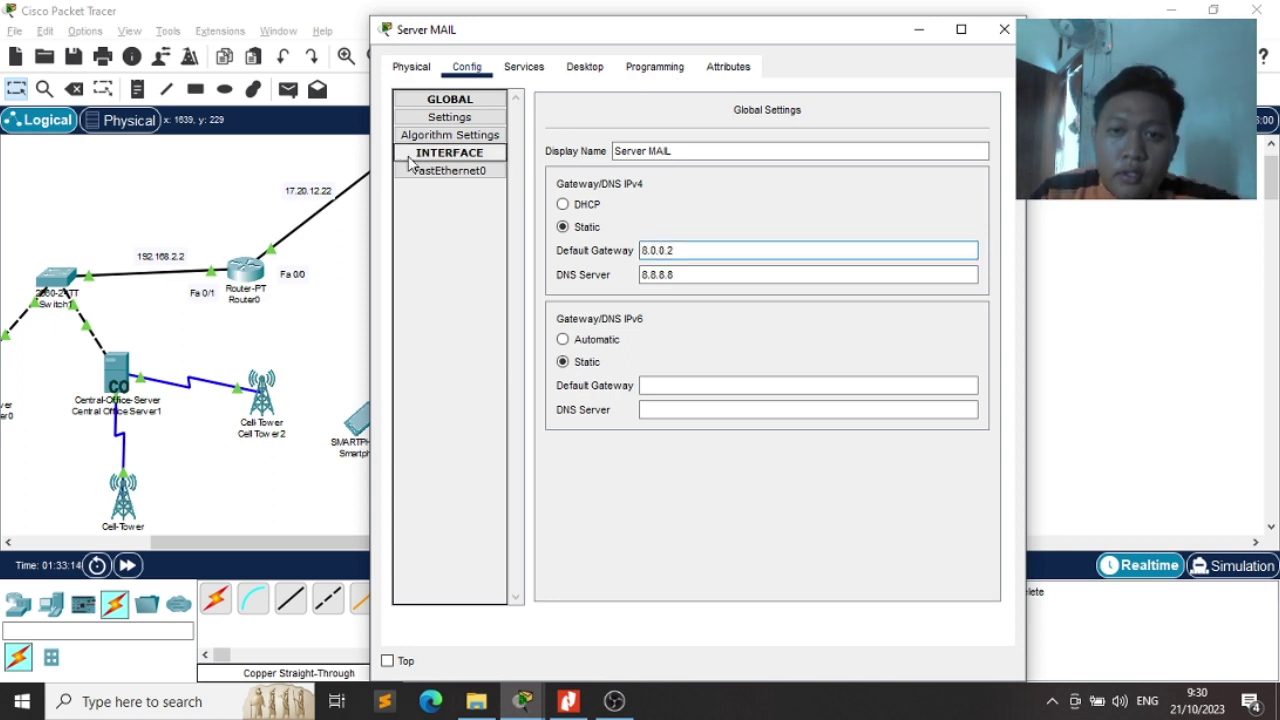
left_click(490, 175)
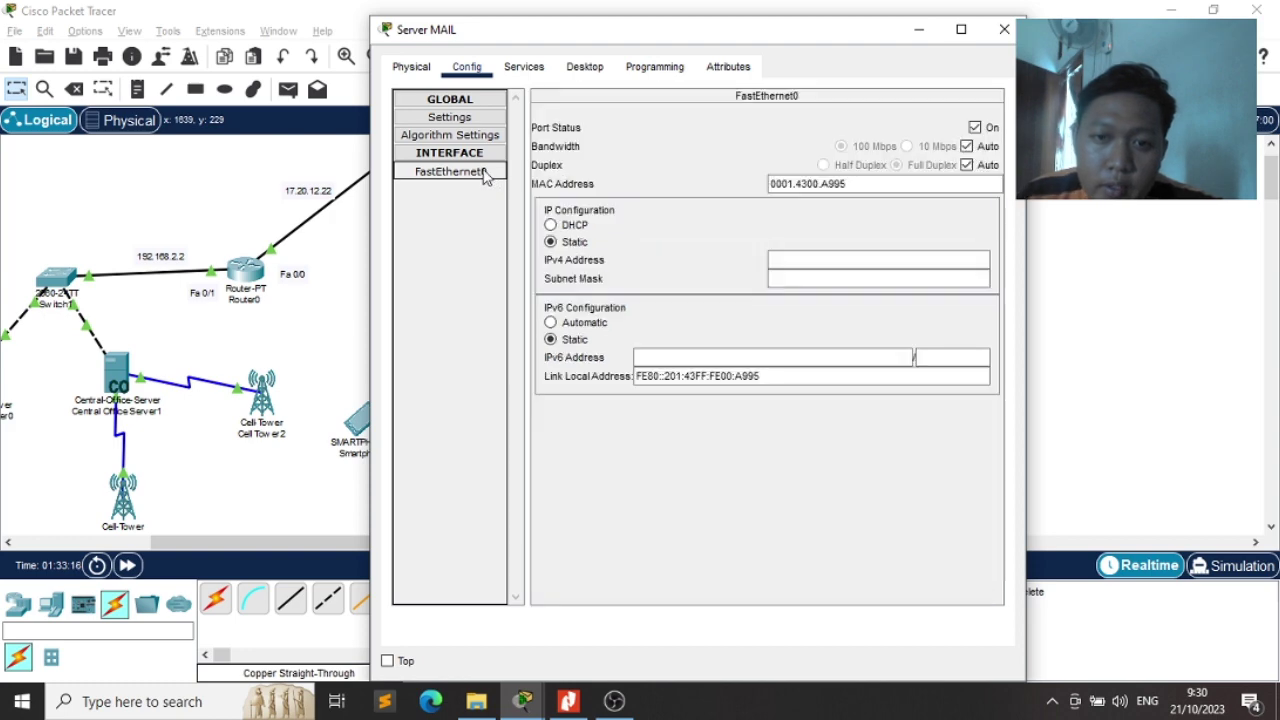
left_click(772, 259)
key("alt+Tab")
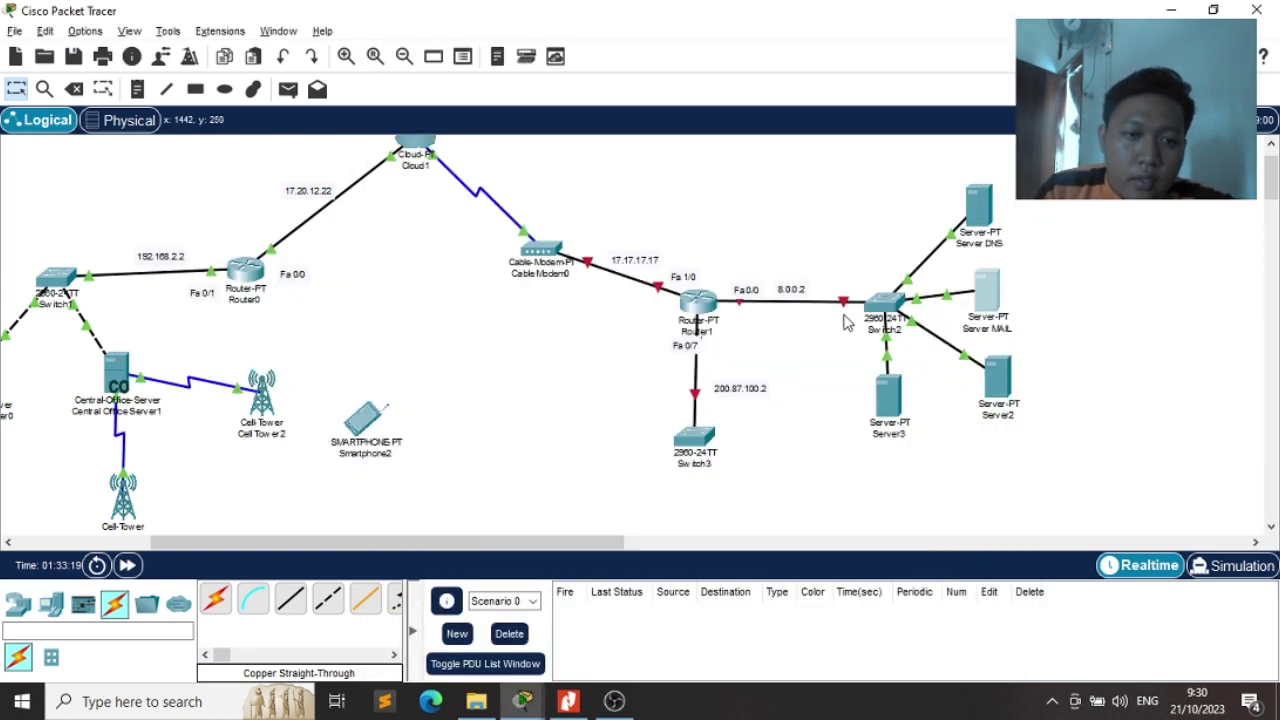
key("alt+Tab")
key("Tab")
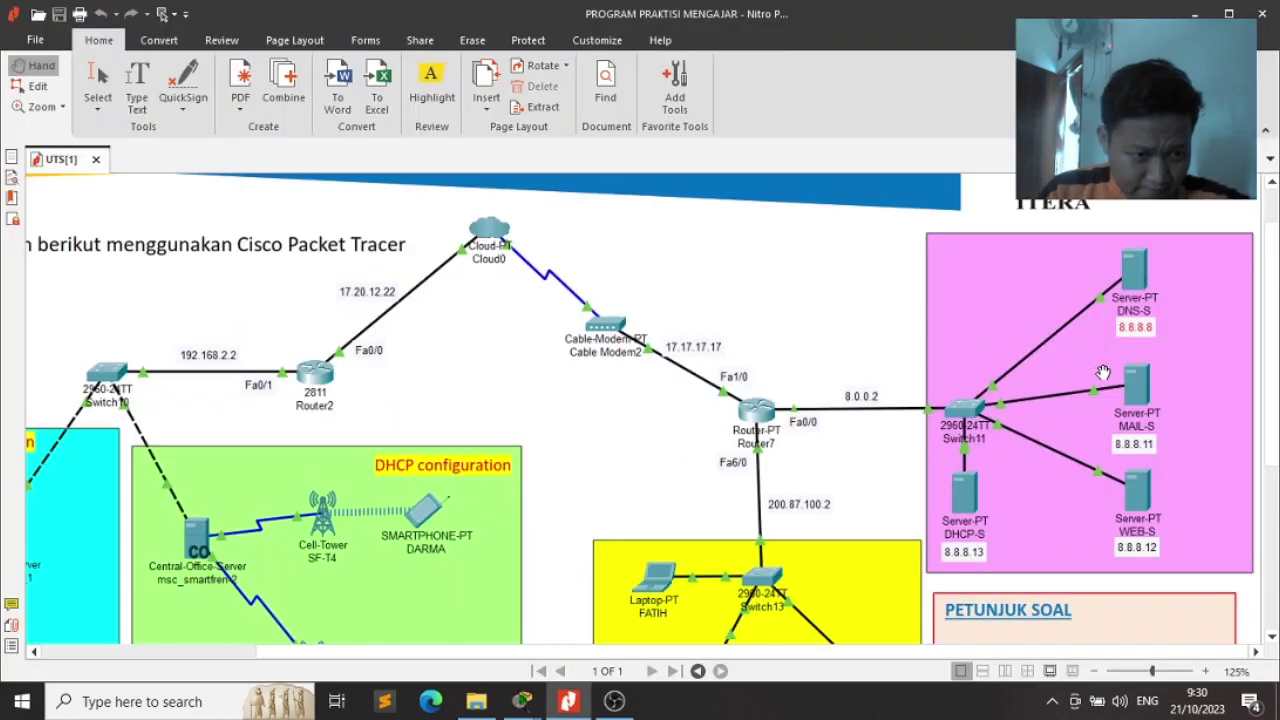
key("alt+Tab")
key("alt+Tab")
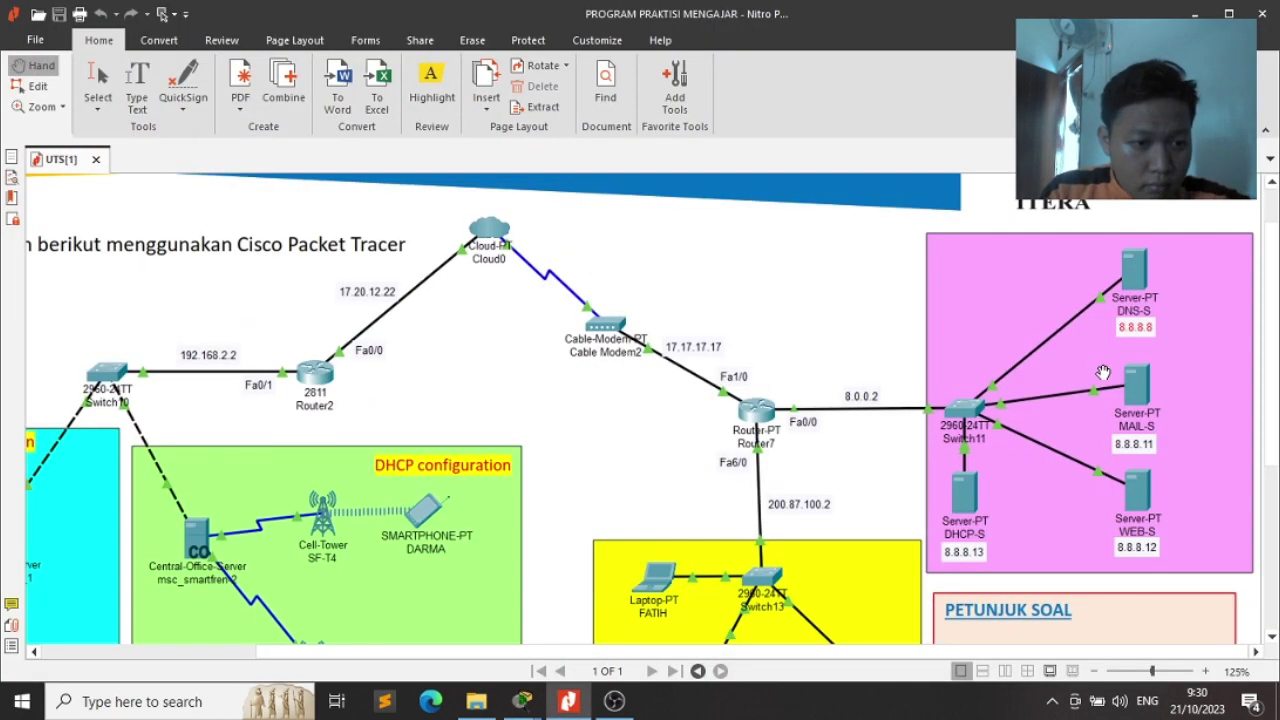
key("alt+Tab")
key("Tab")
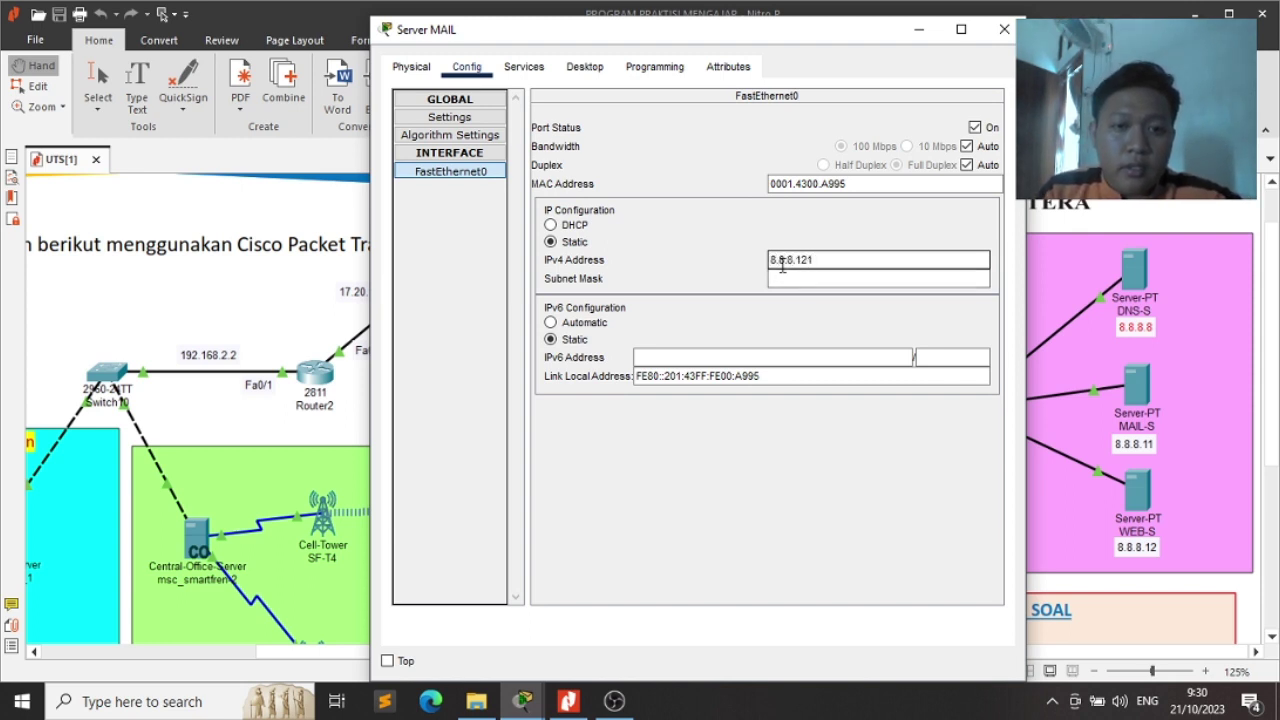
key("Tab")
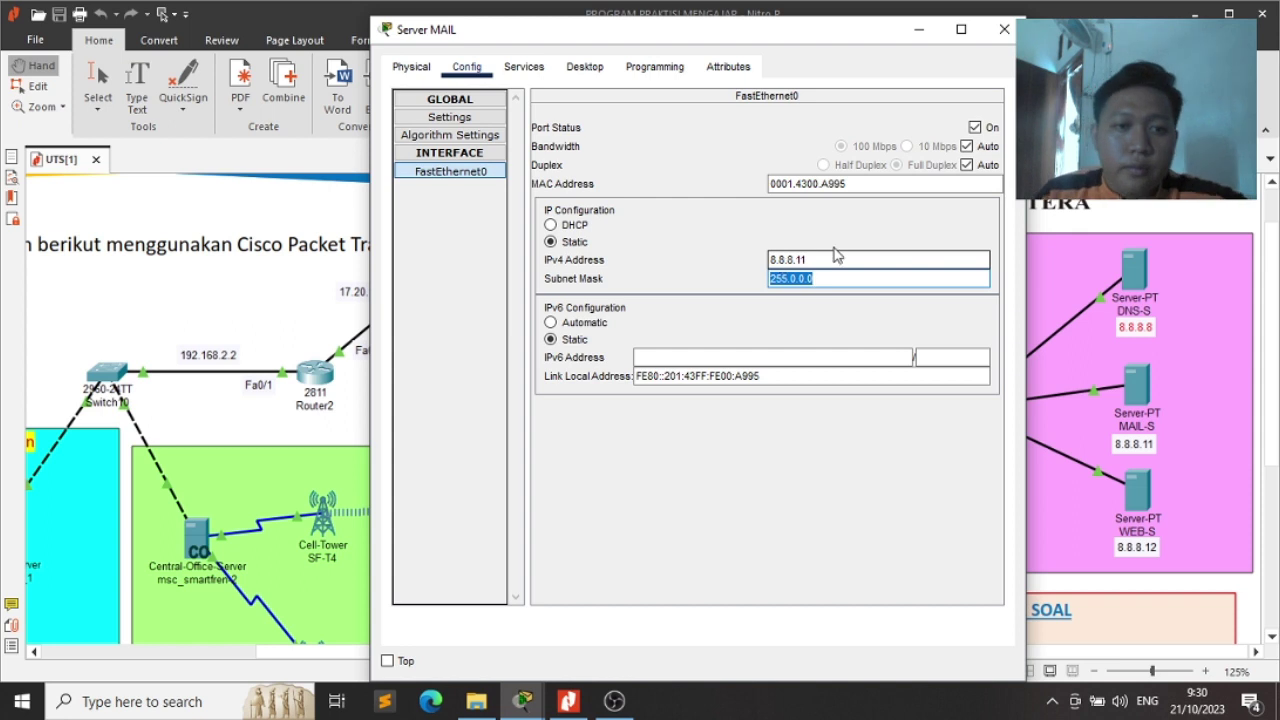
left_click(516, 68)
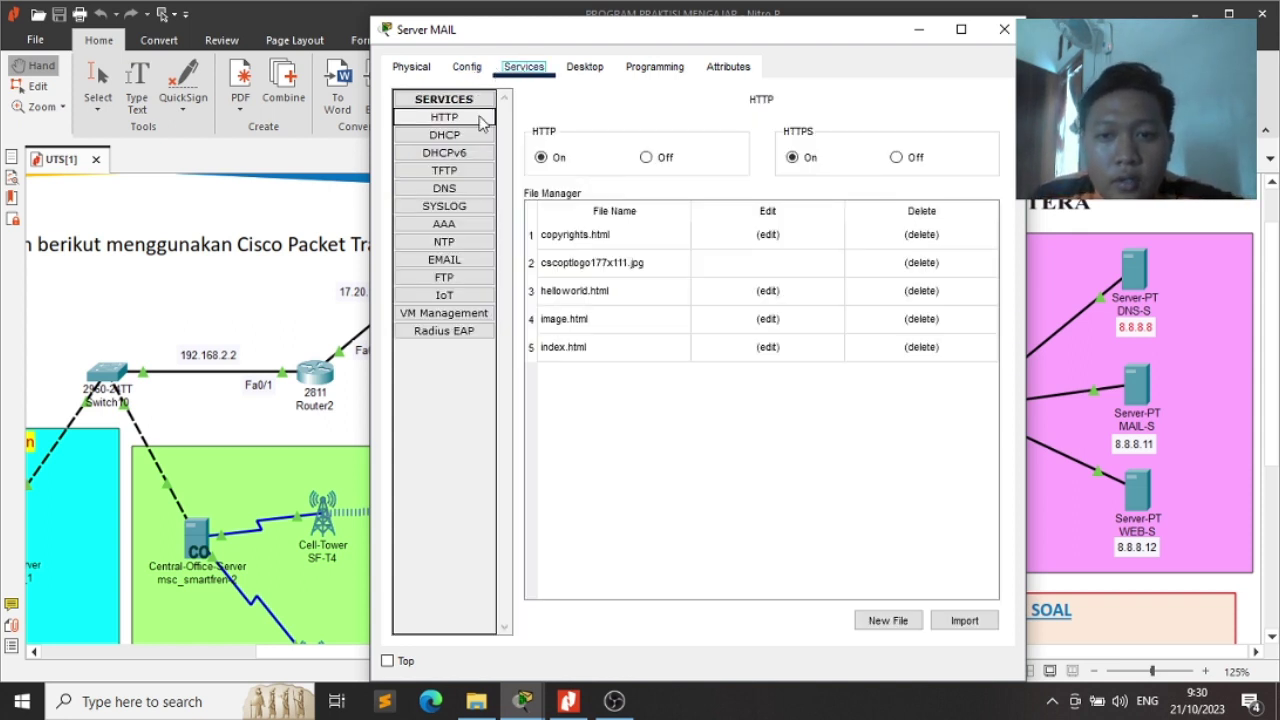
Keep SMTP and POP3 on and set the EMAIL domain name to itera.ac.id
left_click(444, 260)
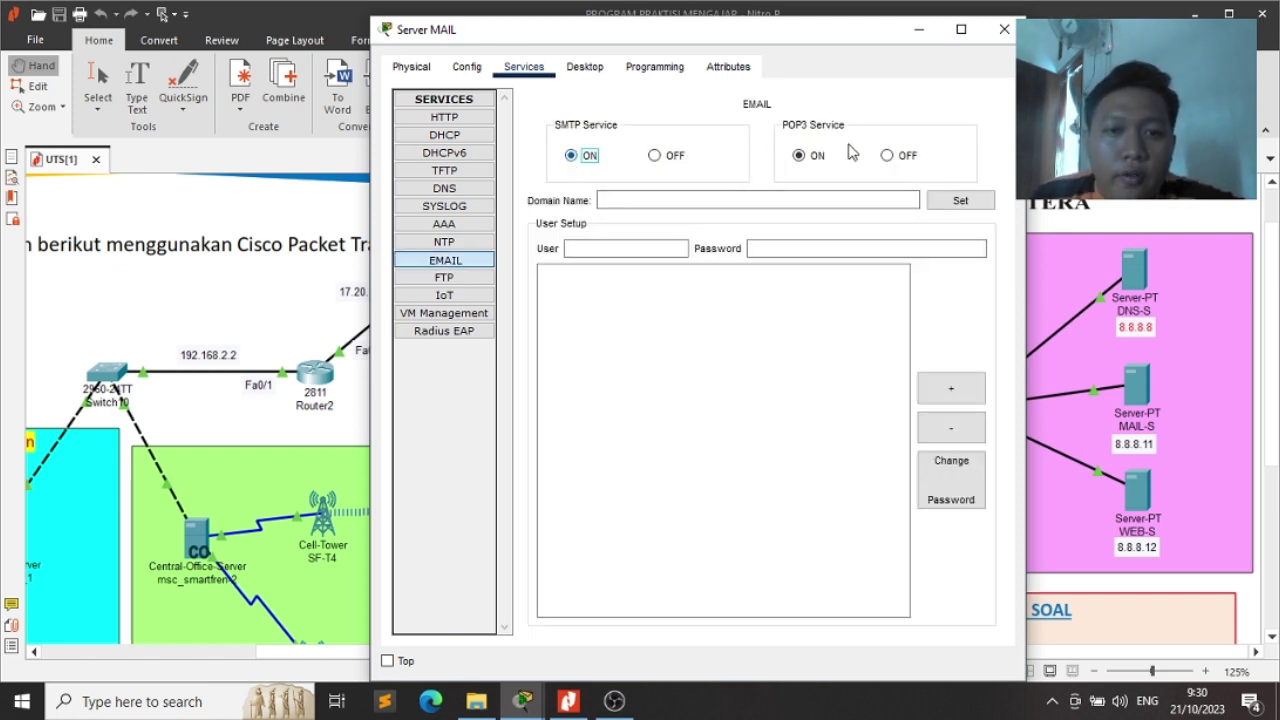
left_click(800, 158)
left_click_drag(779, 43, 571, 35)
scroll(1087, 370, "down", 2)
scroll(1087, 370, "down", 4)
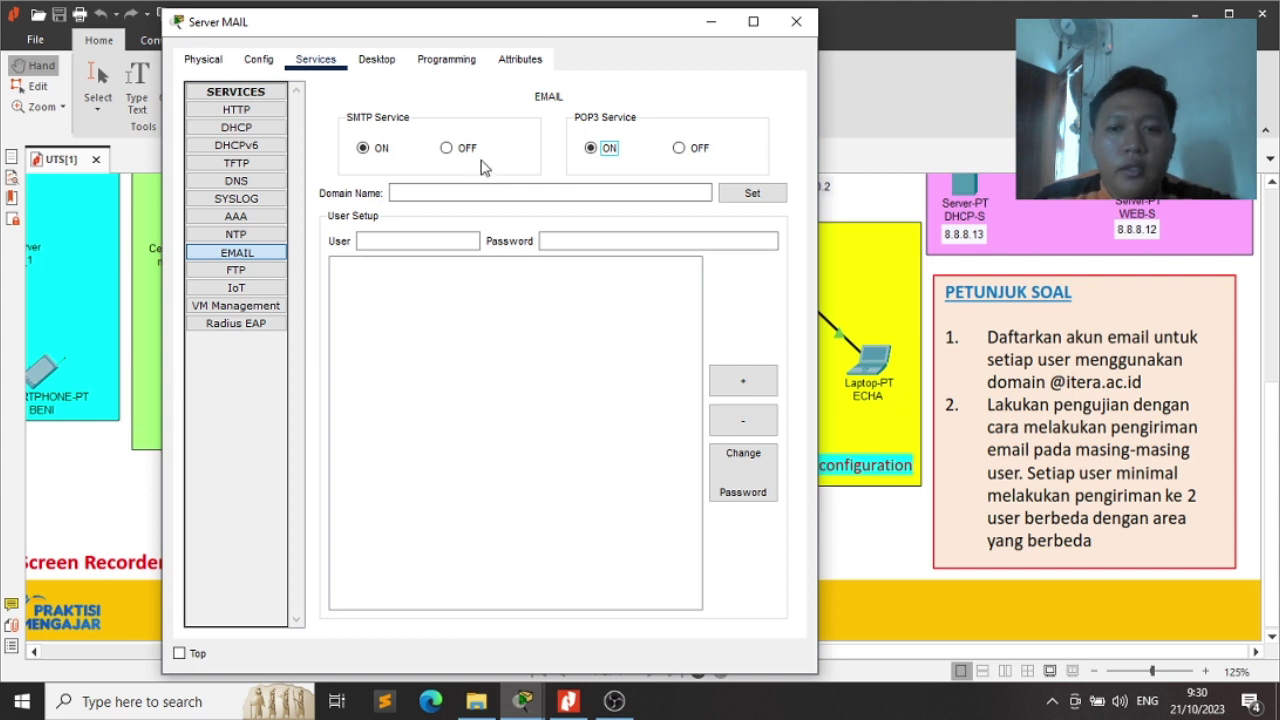
left_click(455, 190)
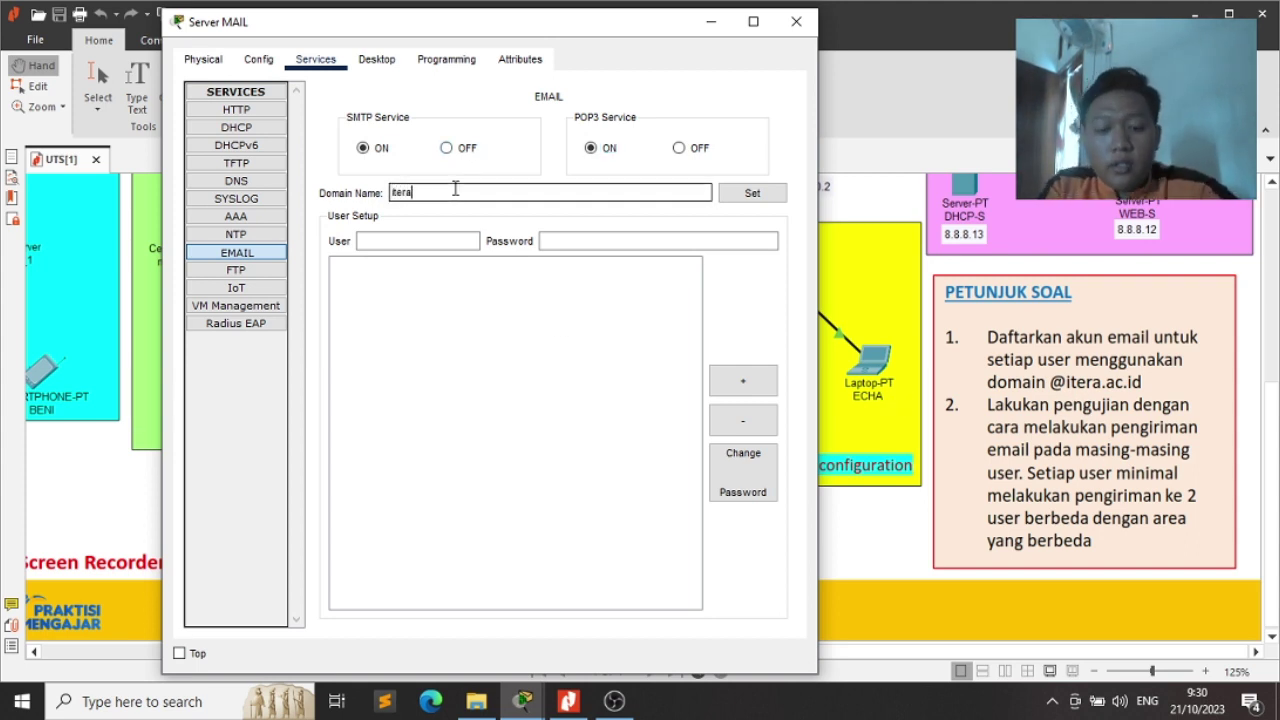
left_click(752, 193)
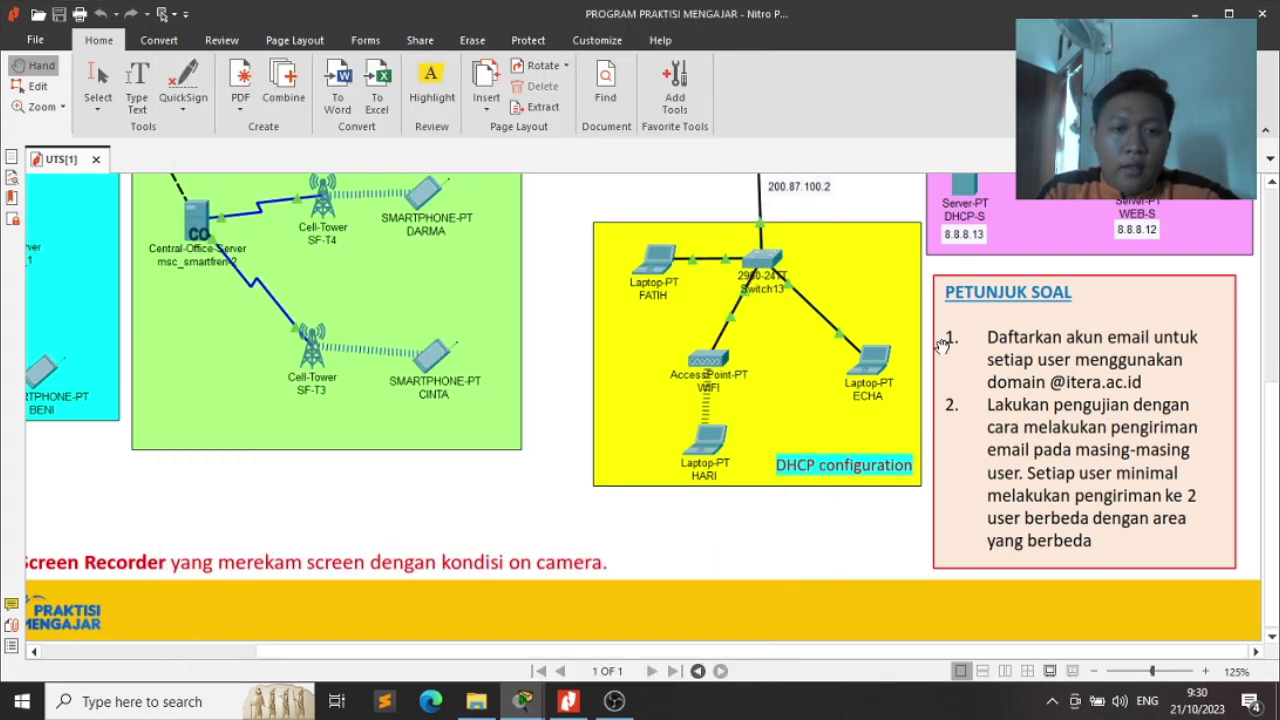
left_click(941, 346)
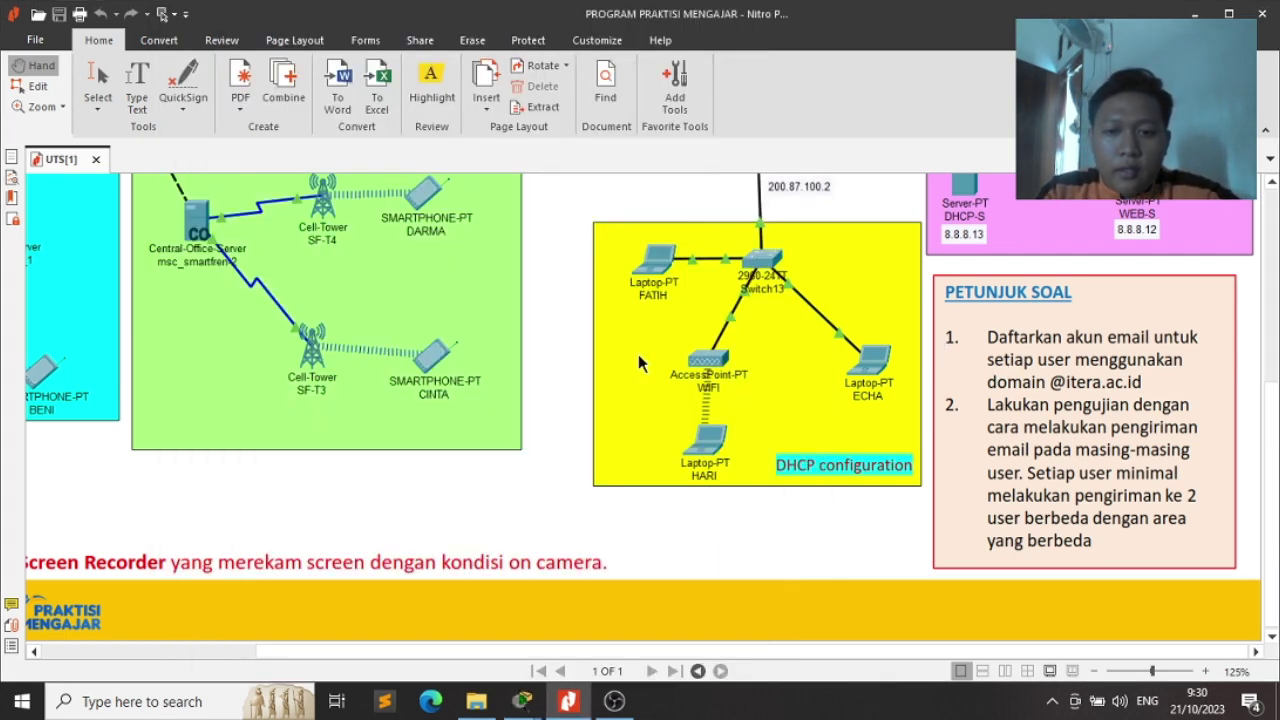
Check the diagram's device names and add the first email user account with its password
left_click_drag(580, 401, 850, 406)
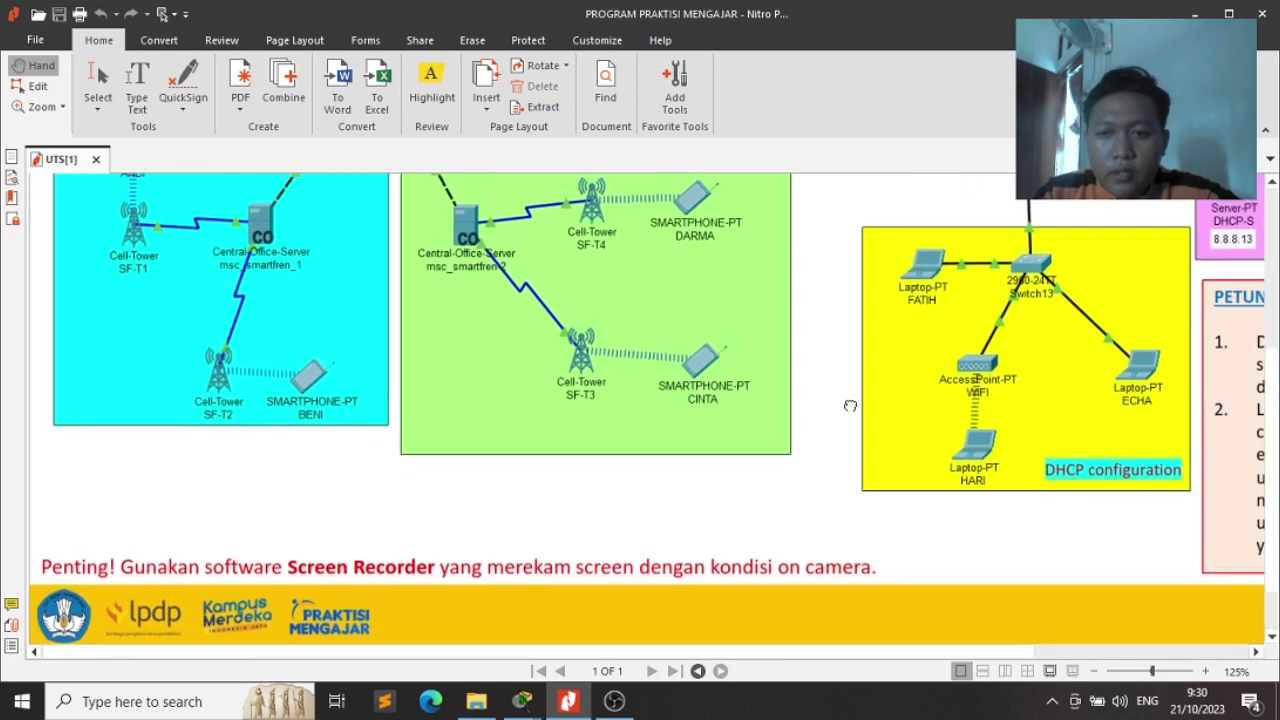
scroll(850, 406, "up", 5)
scroll(228, 404, "down", 3)
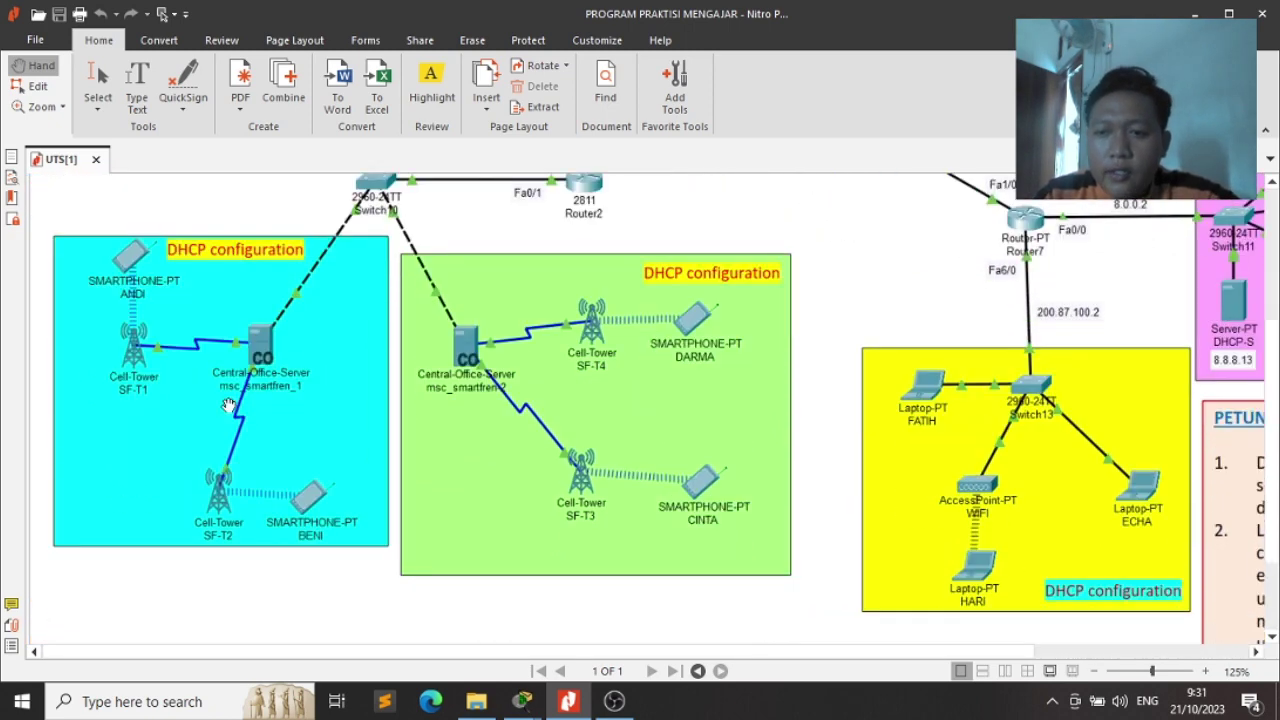
key("alt+Tab")
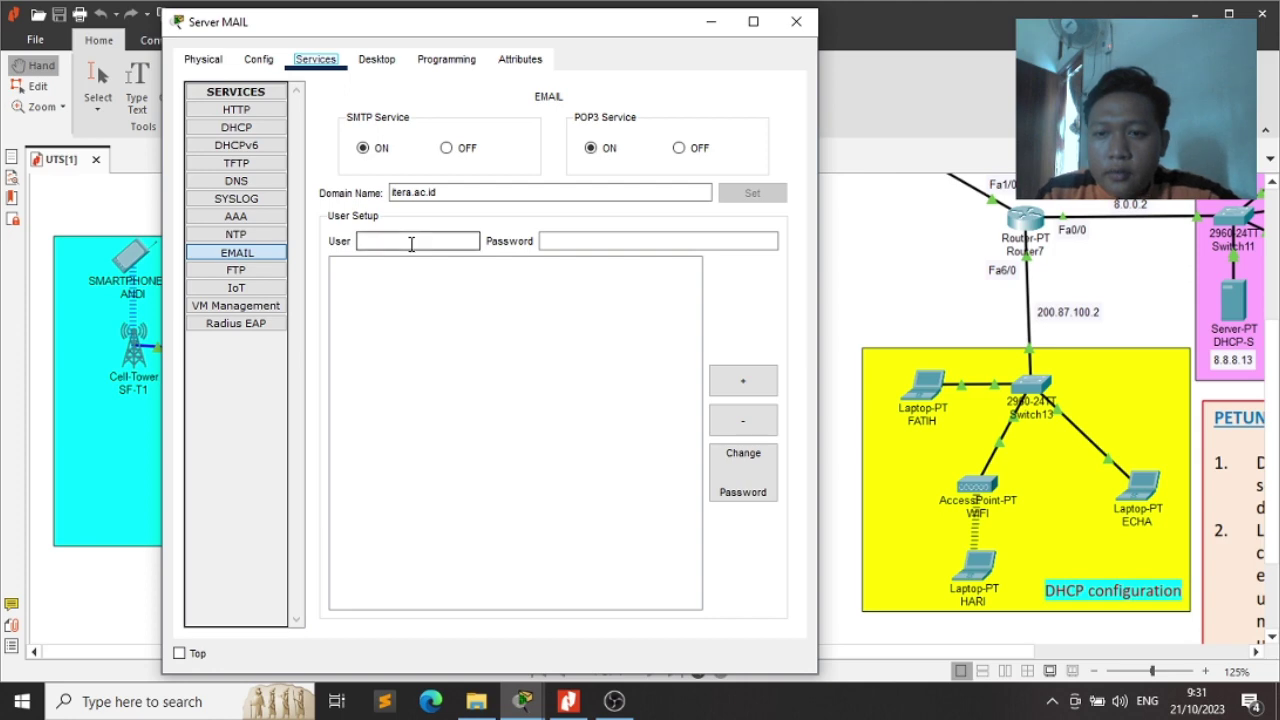
left_click(410, 241)
type("andi")
key("Tab")
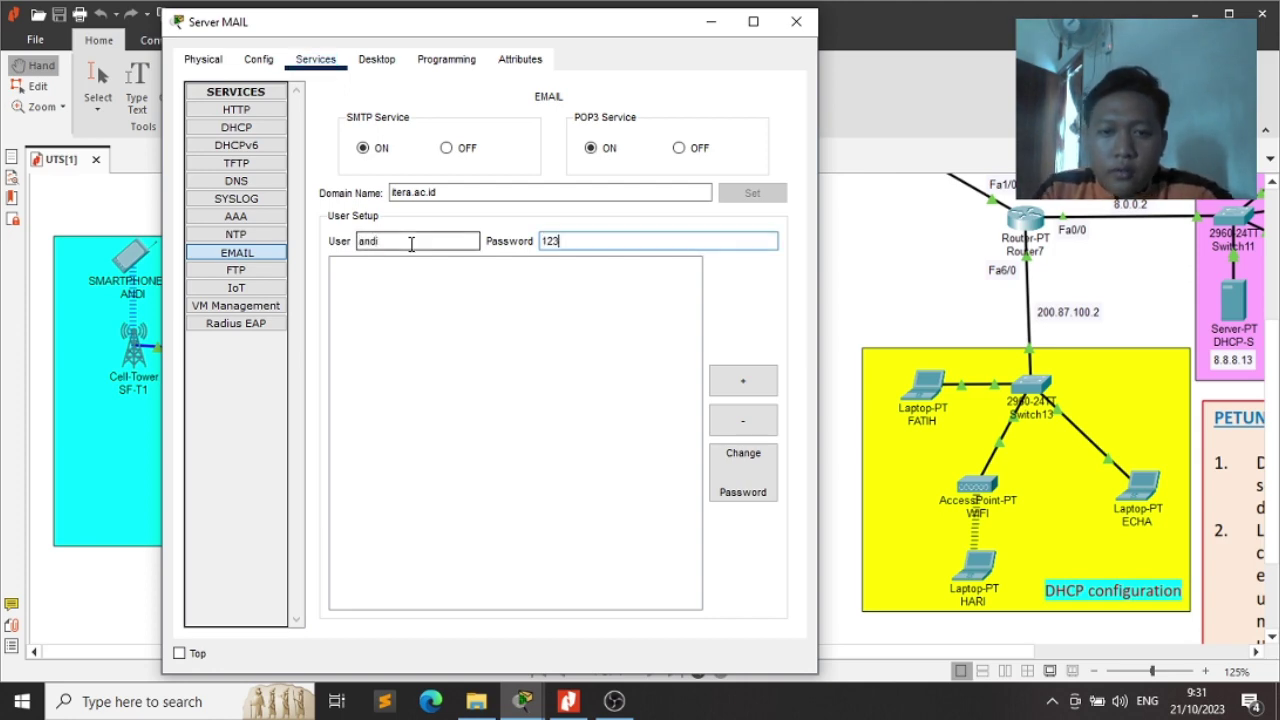
left_click(738, 378)
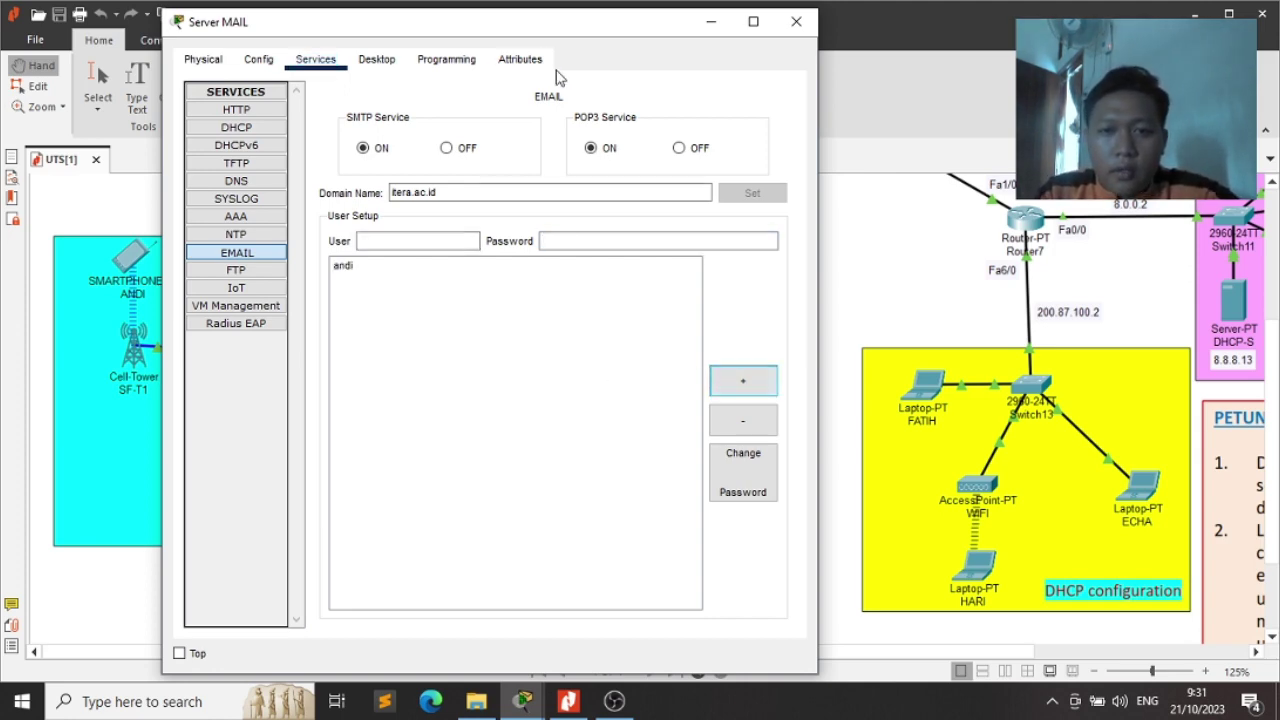
Add the second and third email user accounts, each with its password
left_click_drag(529, 34, 732, 47)
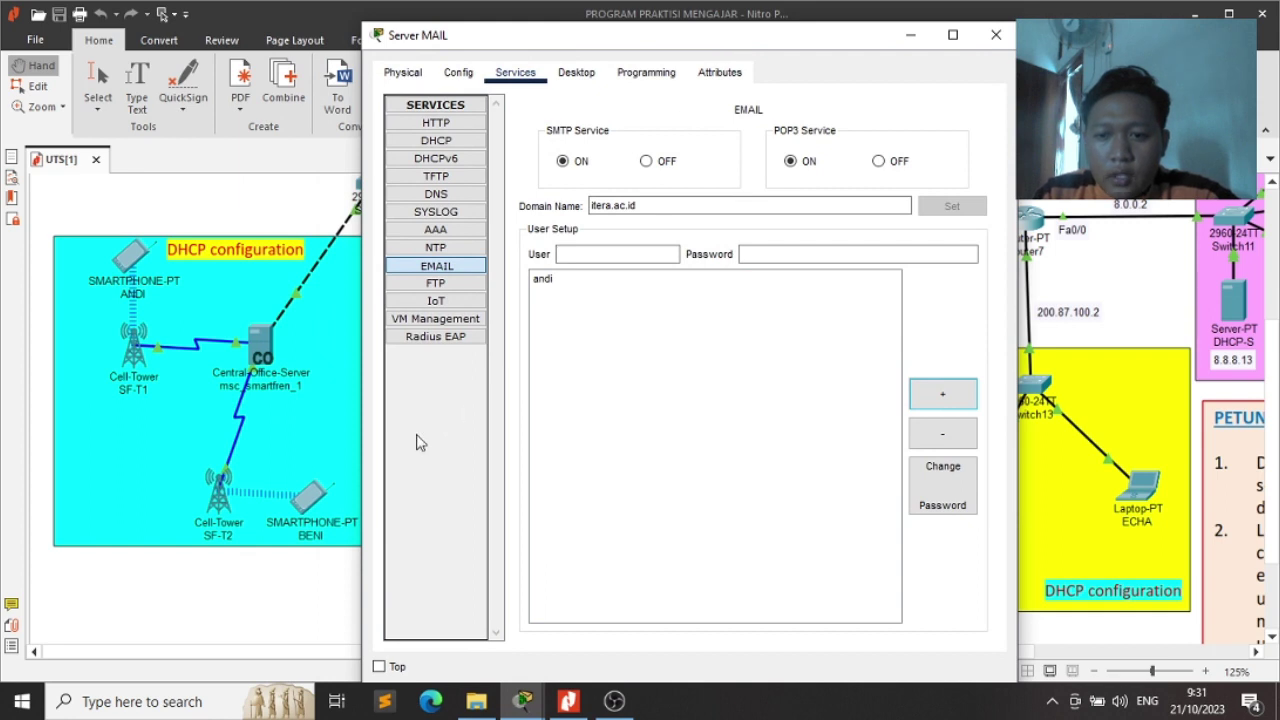
left_click(622, 255)
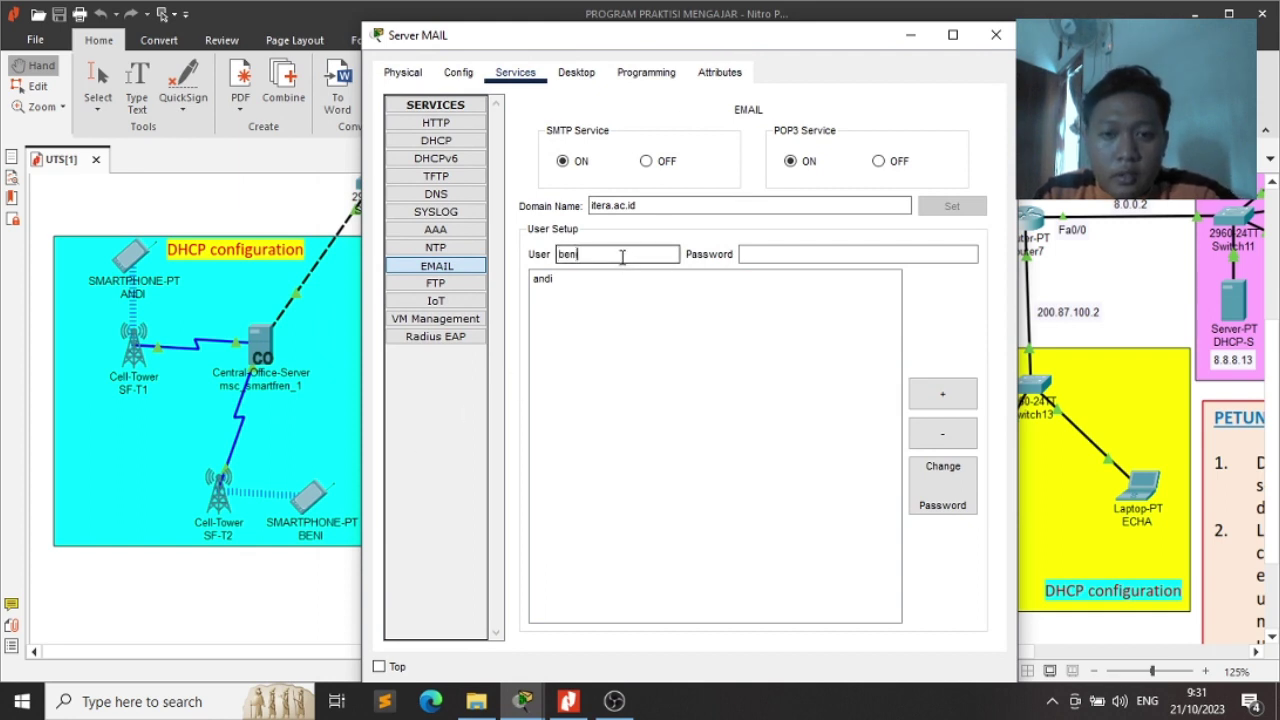
key("Tab")
type("123")
left_click(942, 393)
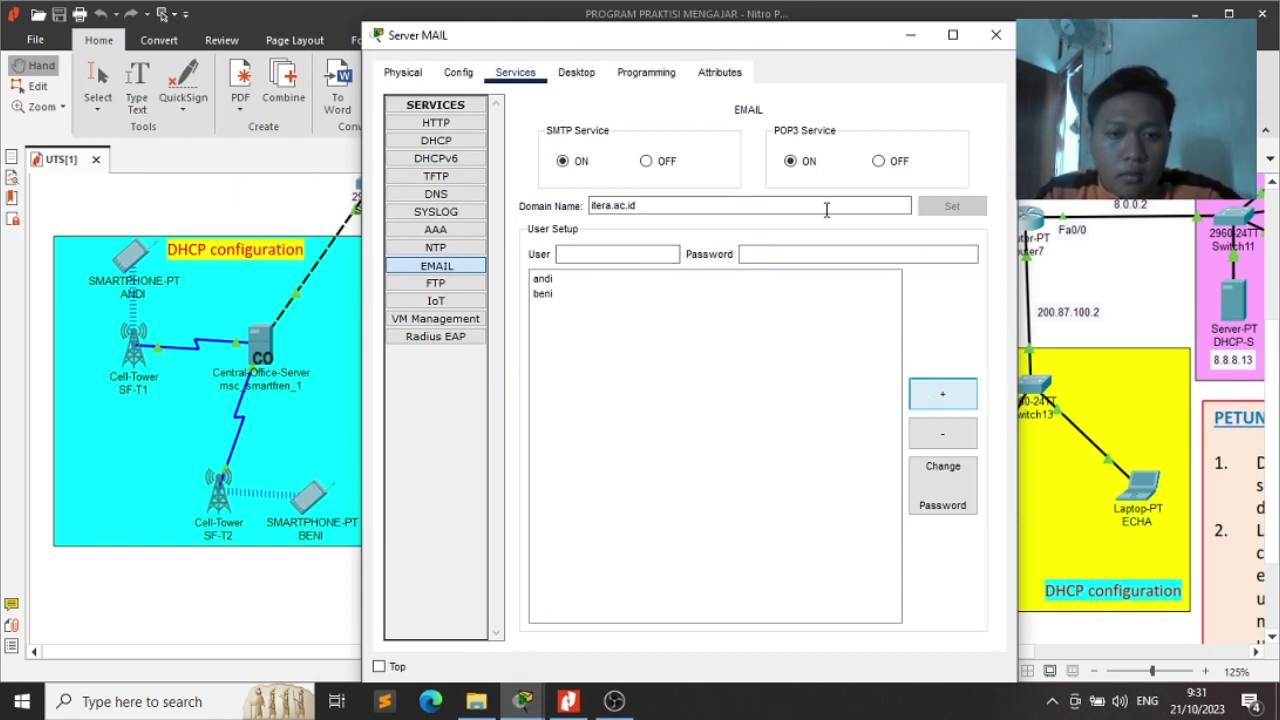
left_click_drag(774, 55, 412, 62)
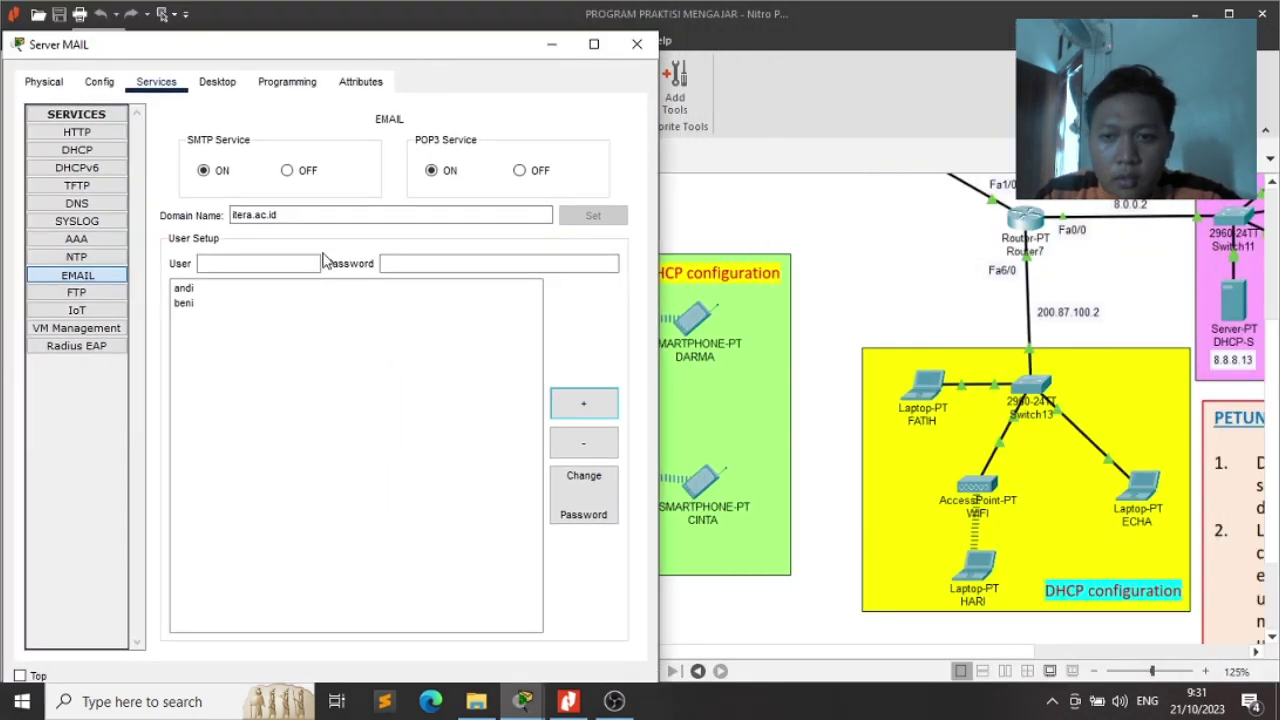
left_click(288, 265)
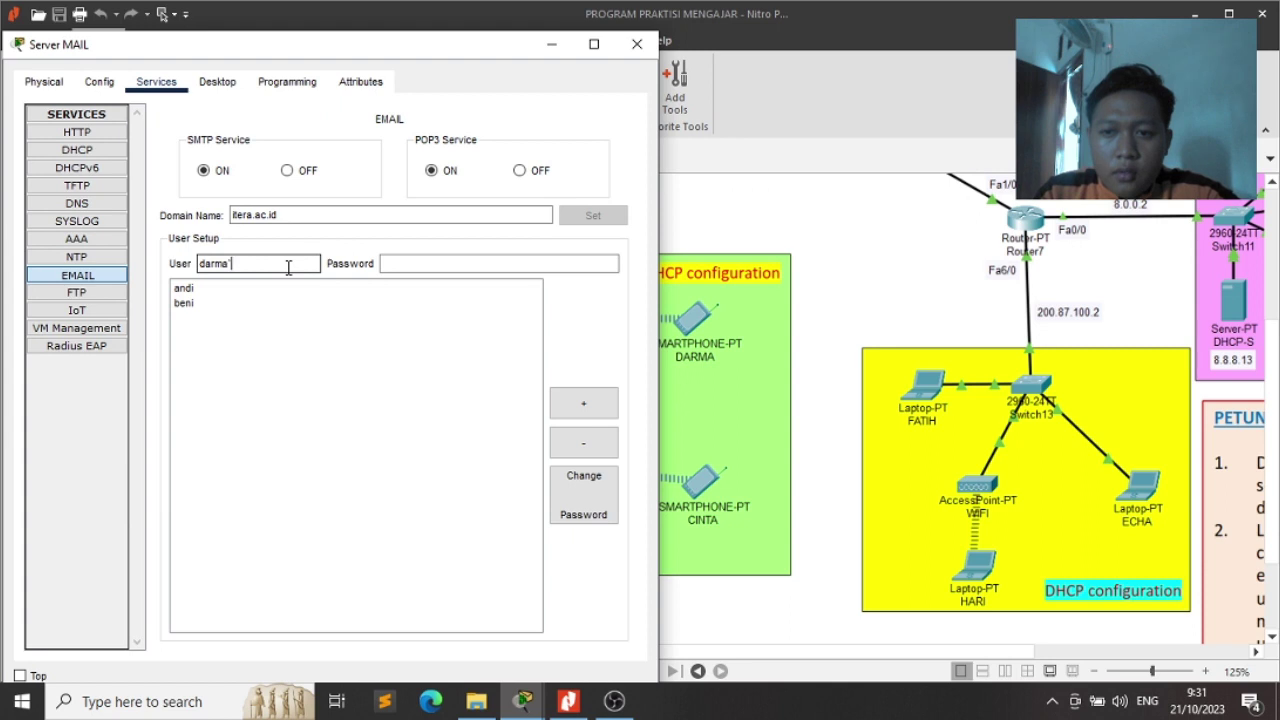
type("darma")
key("Tab")
type("123")
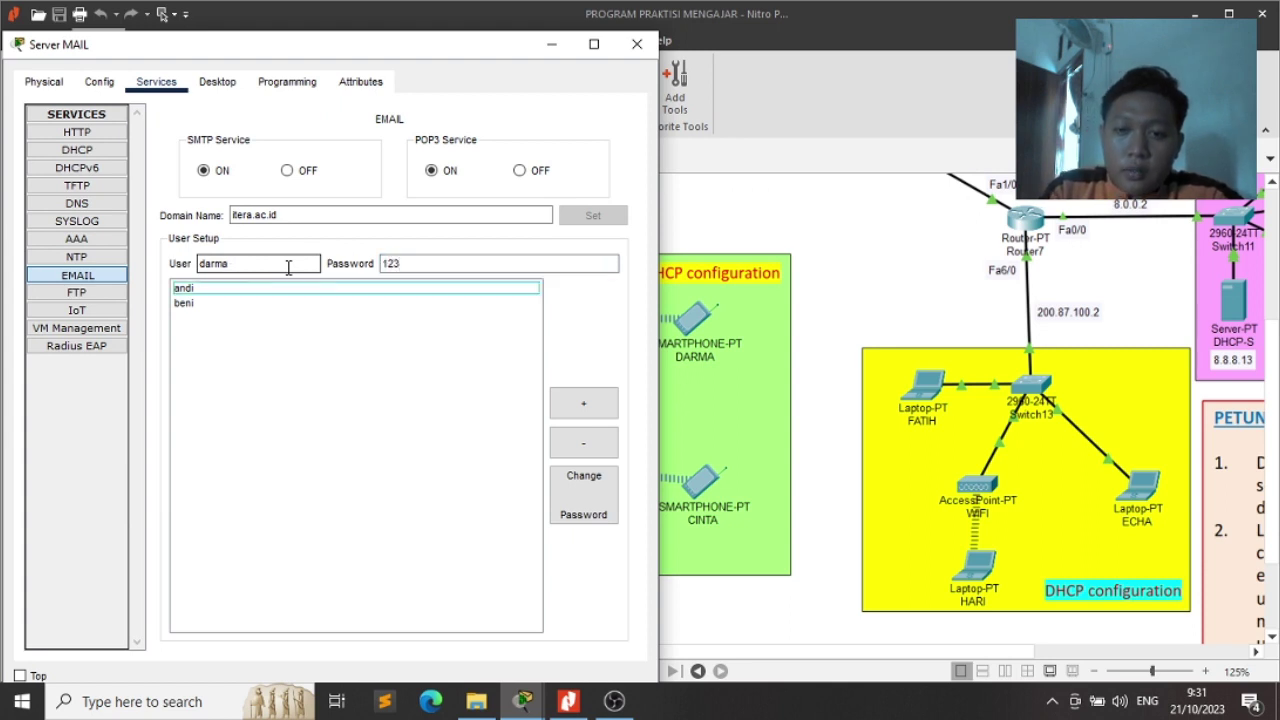
left_click(572, 404)
Add the fourth and fifth email user accounts with their passwords
left_click(272, 262)
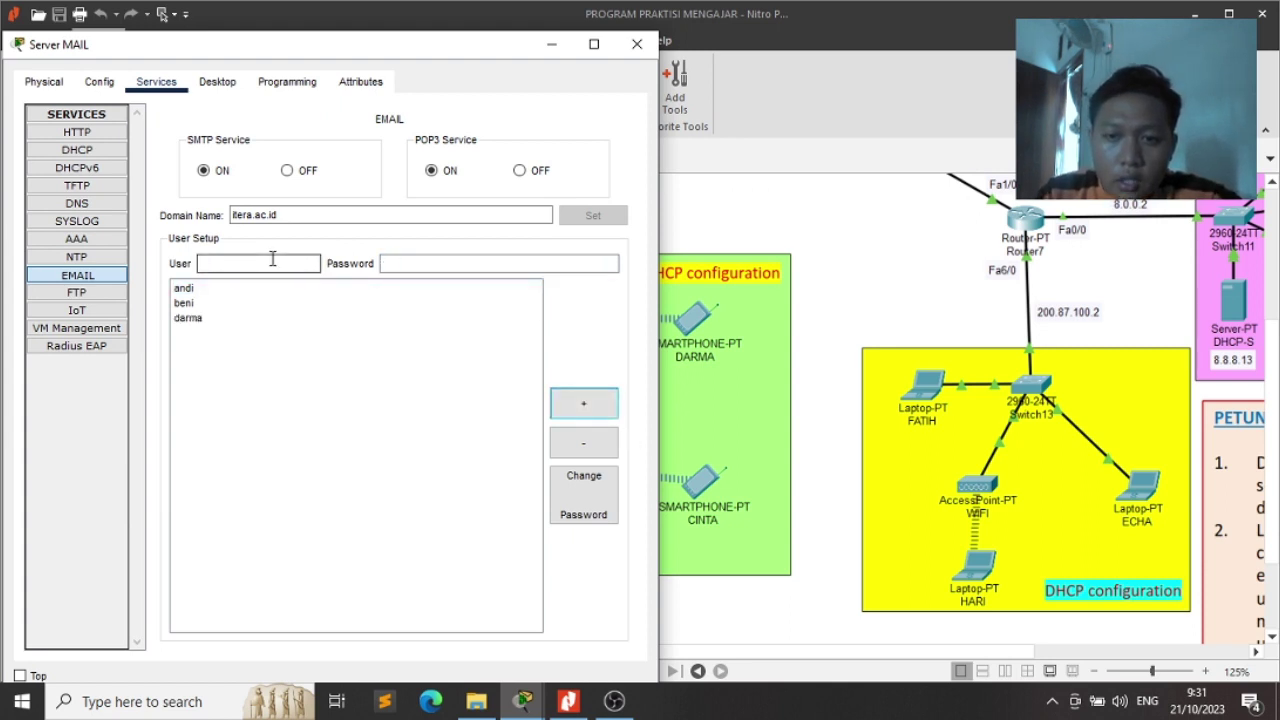
key("Tab")
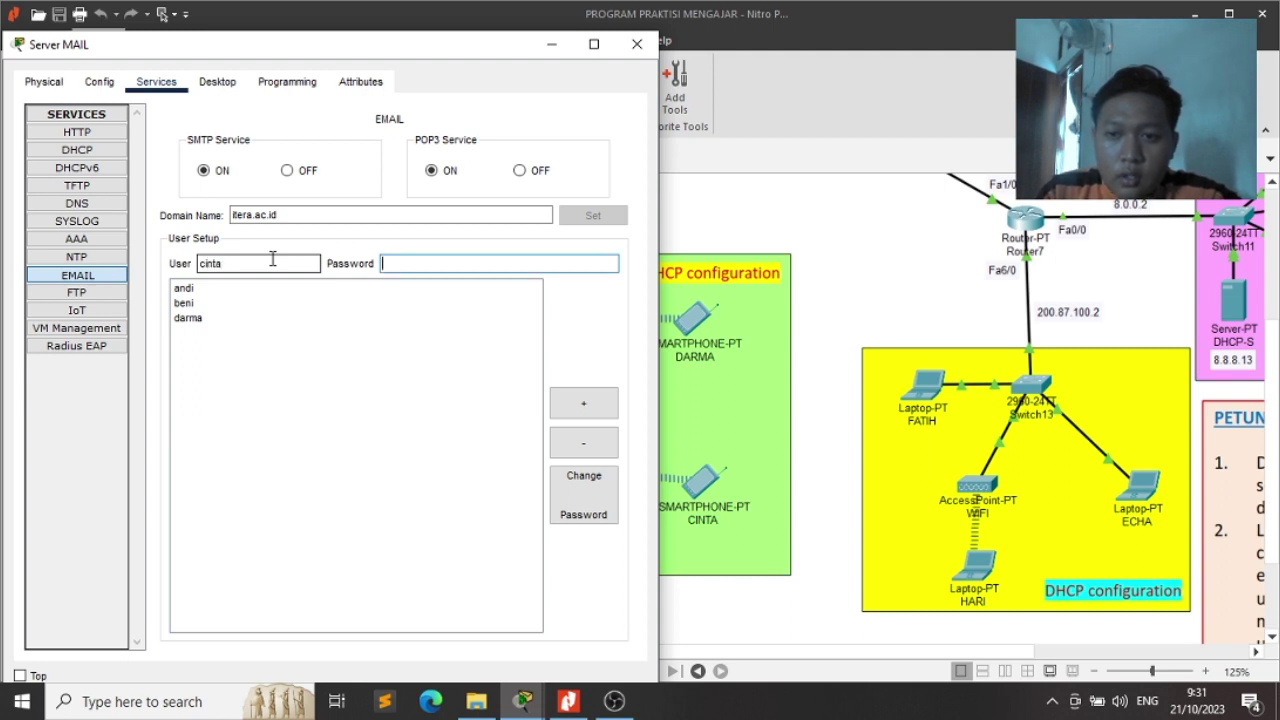
type("123")
left_click(580, 402)
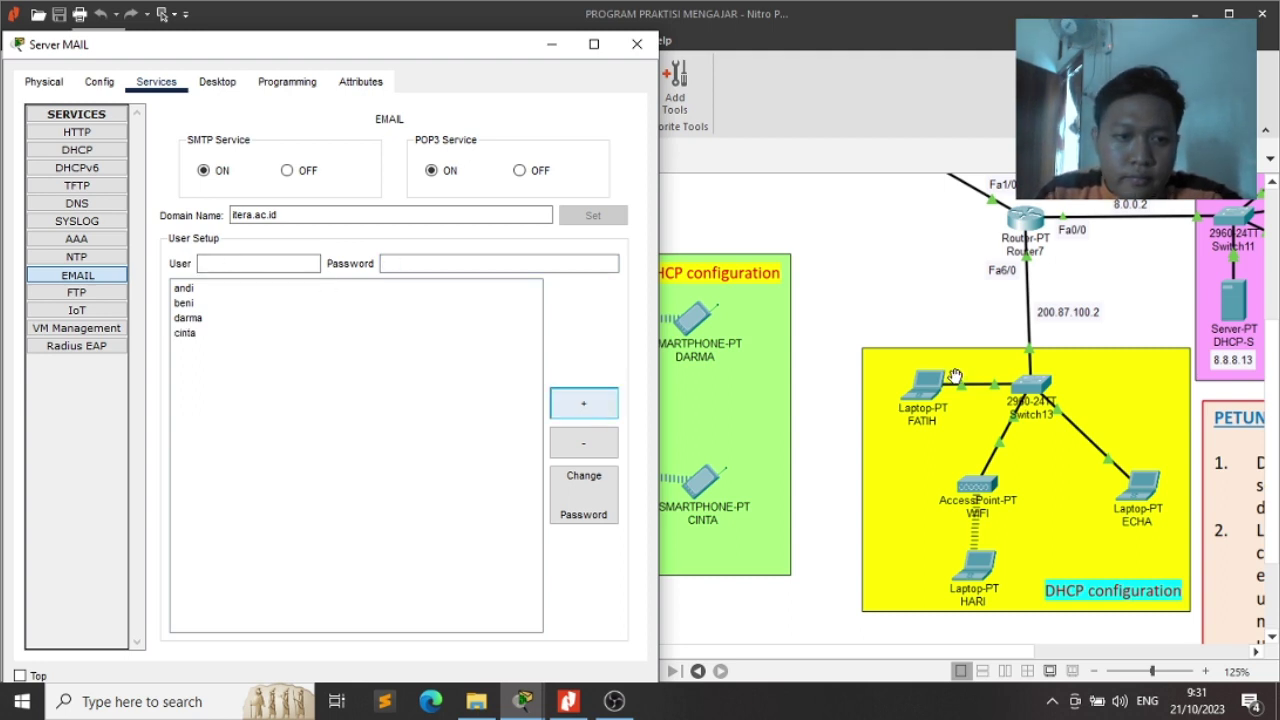
left_click(299, 261)
type("fatih")
key("Tab")
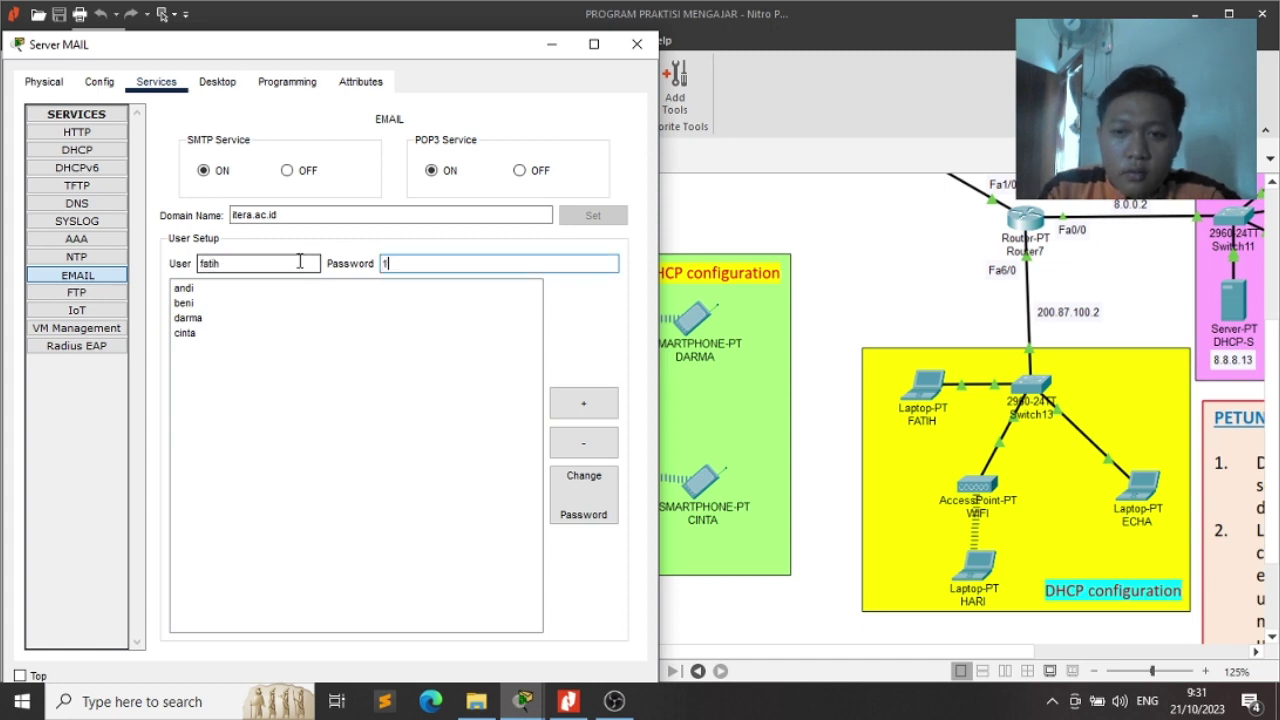
type("123")
left_click(584, 402)
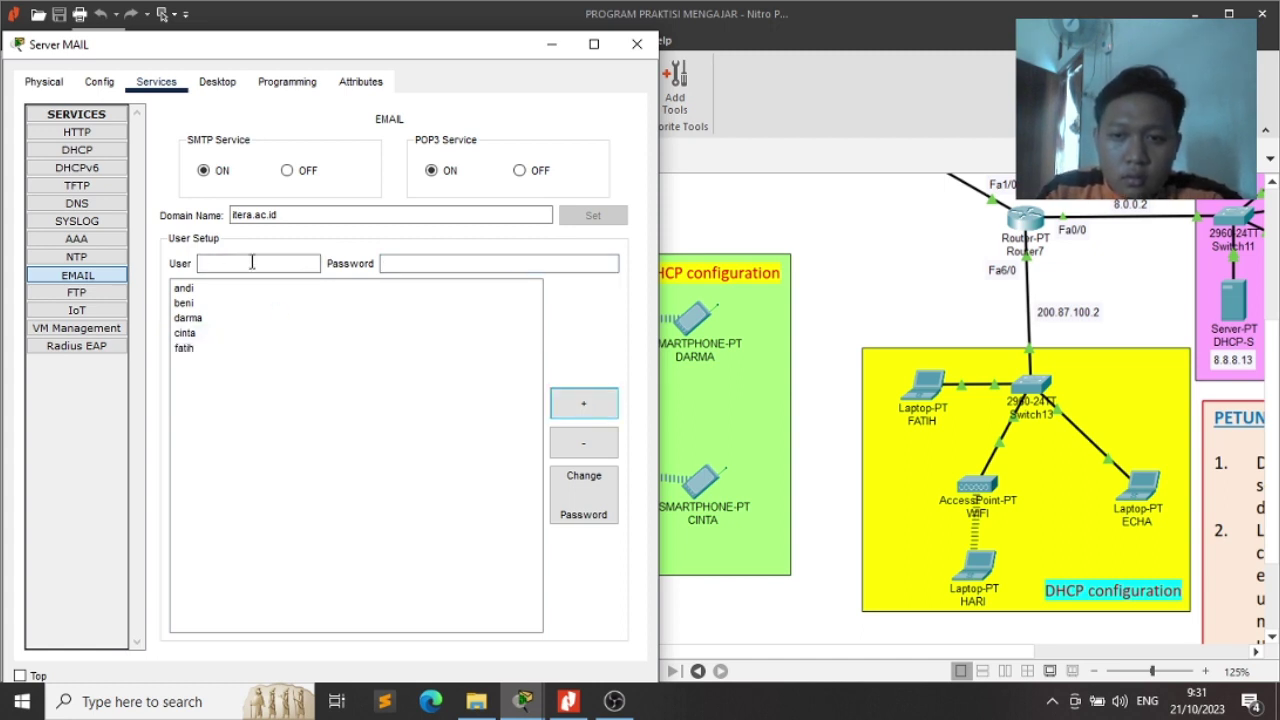
Add the sixth and seventh email user accounts, completing the seven device users
left_click(250, 261)
type("hari")
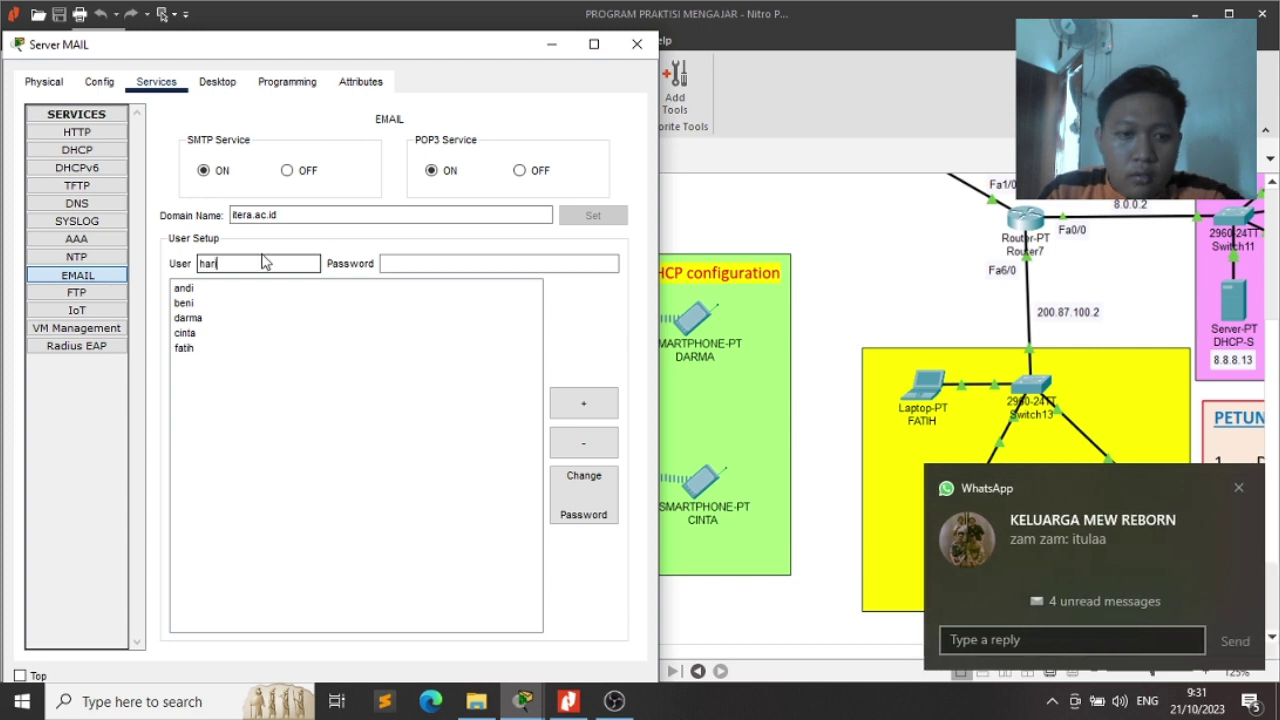
left_click(474, 261)
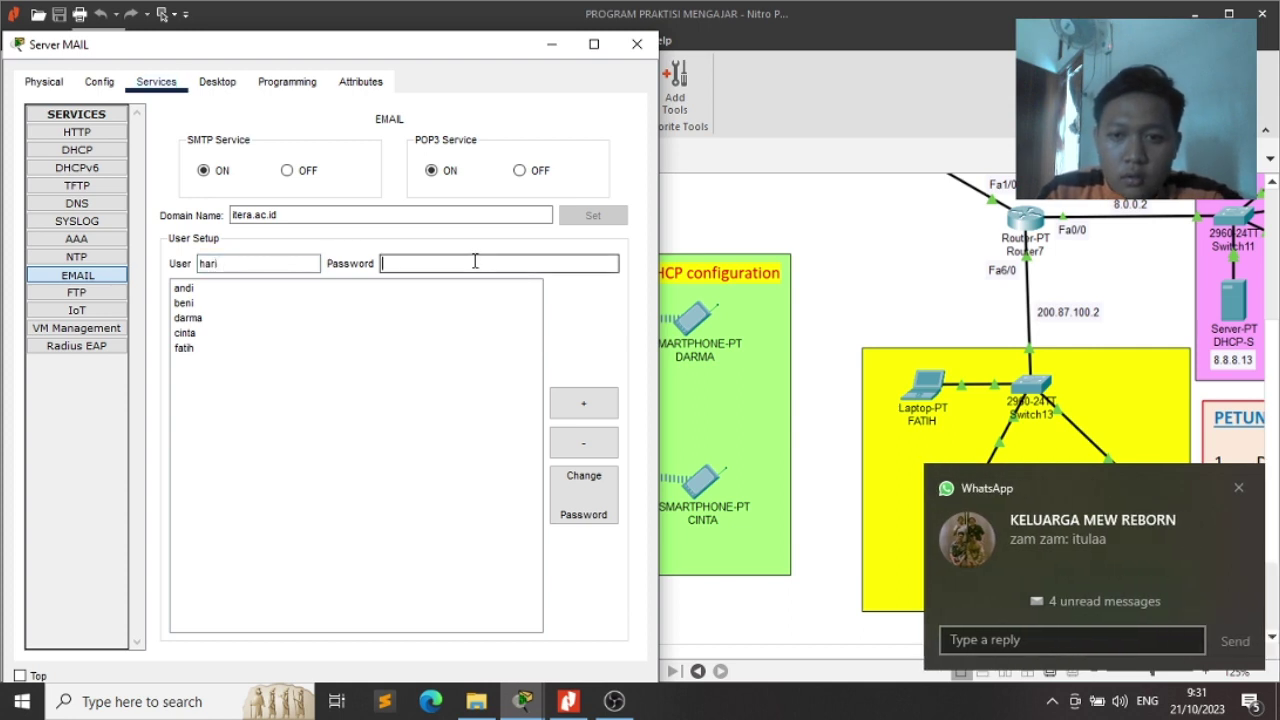
left_click(584, 402)
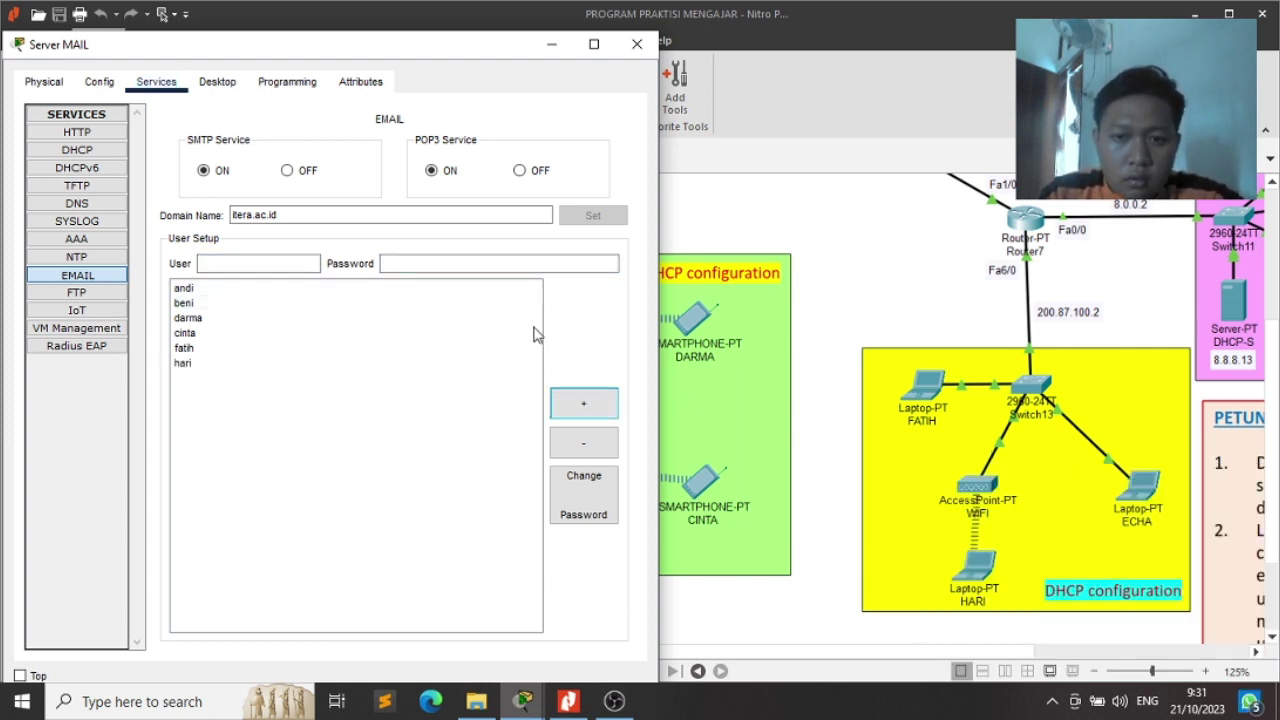
left_click(278, 263)
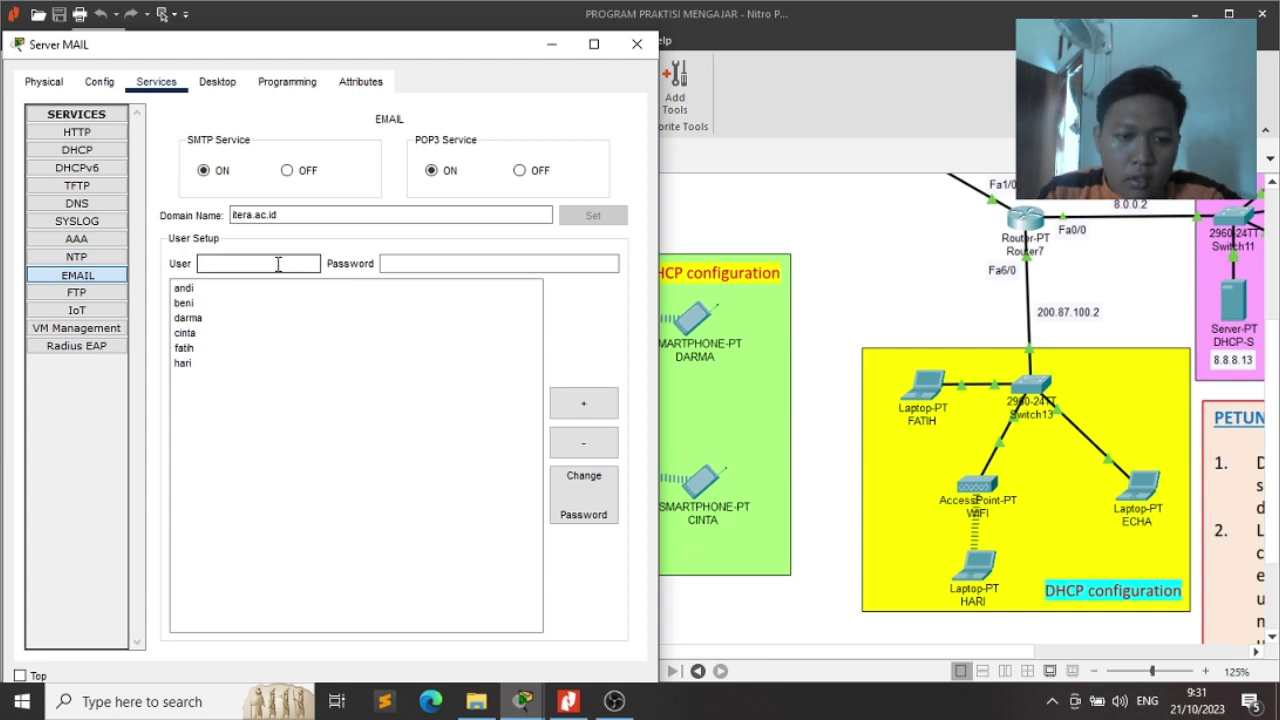
type("ec")
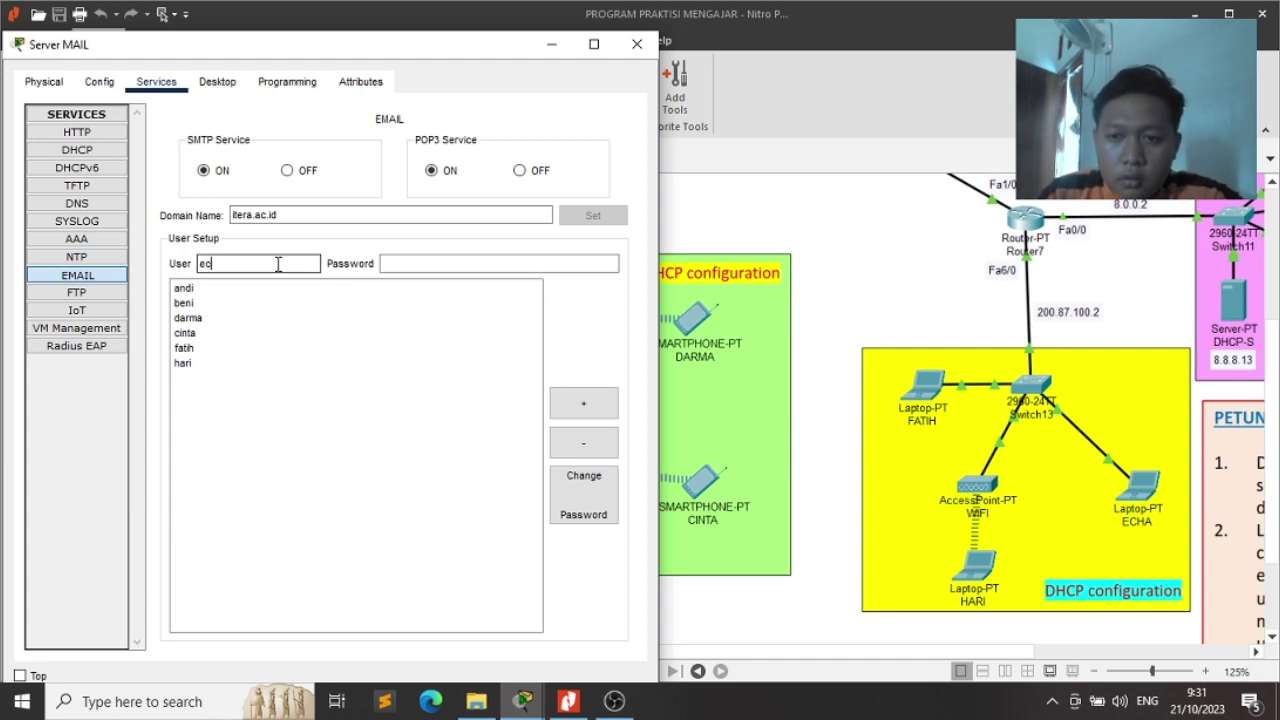
type("ha")
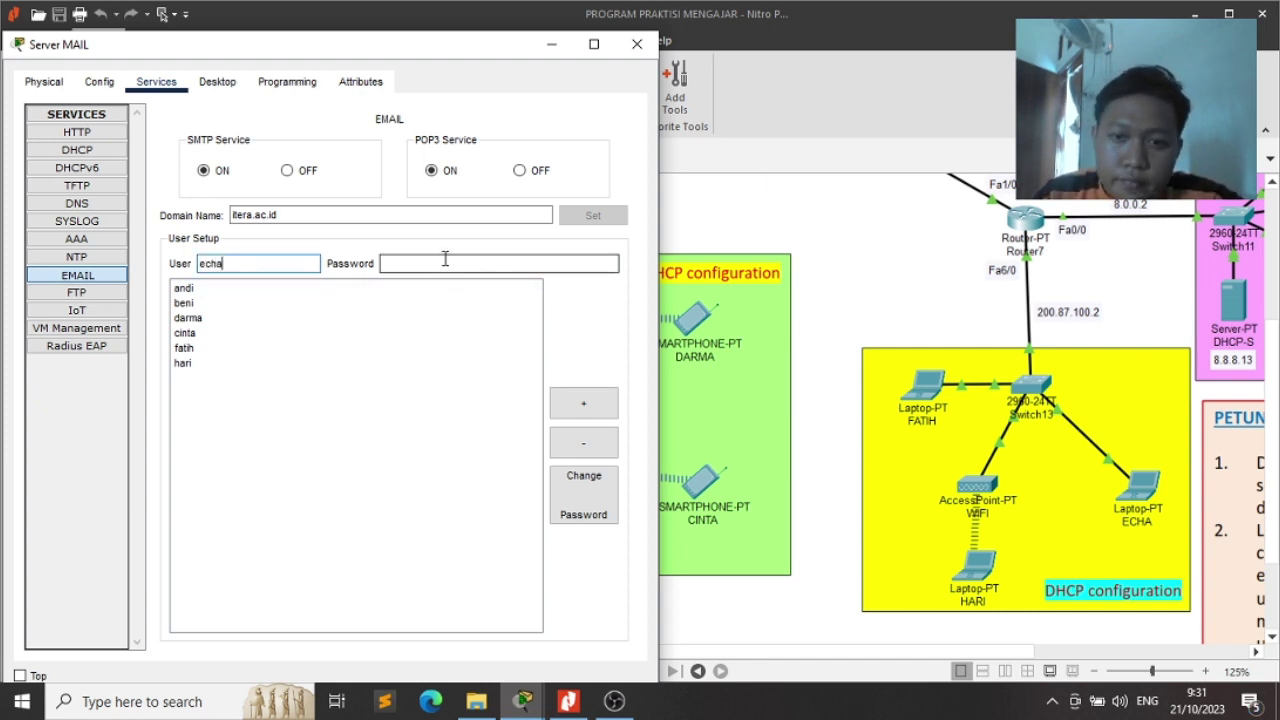
left_click(445, 259)
left_click(580, 406)
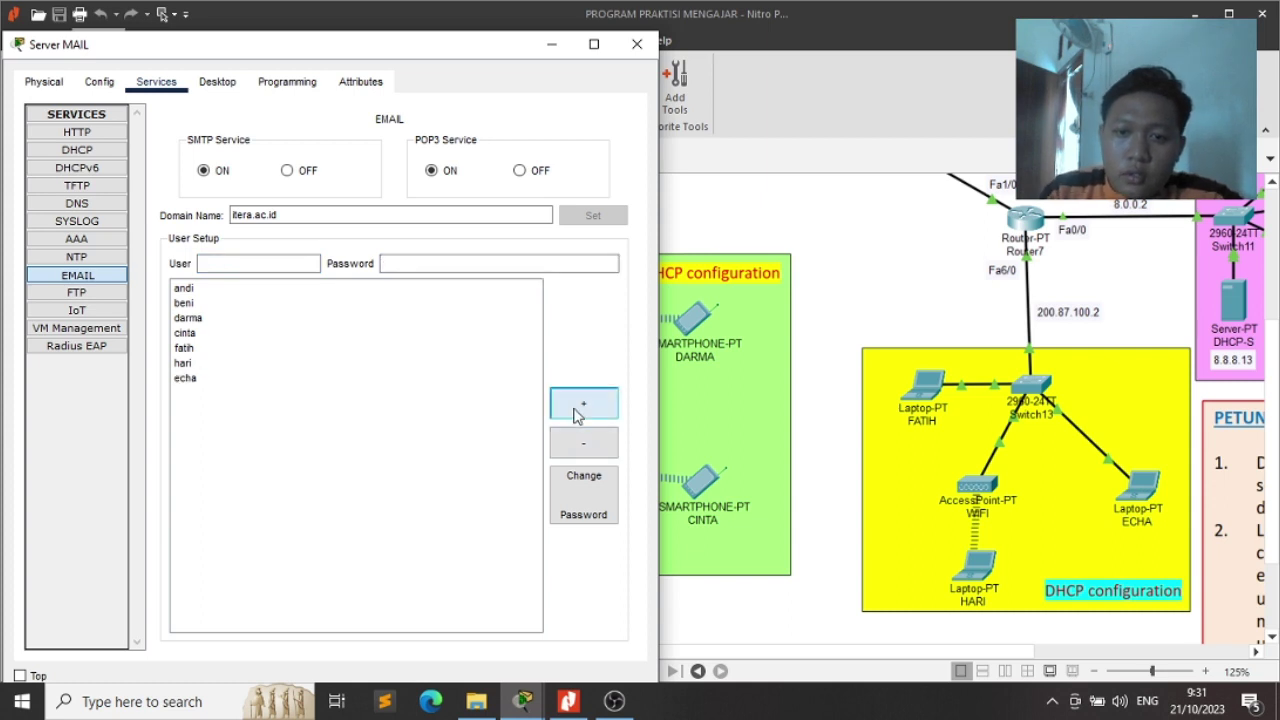
left_click(855, 436)
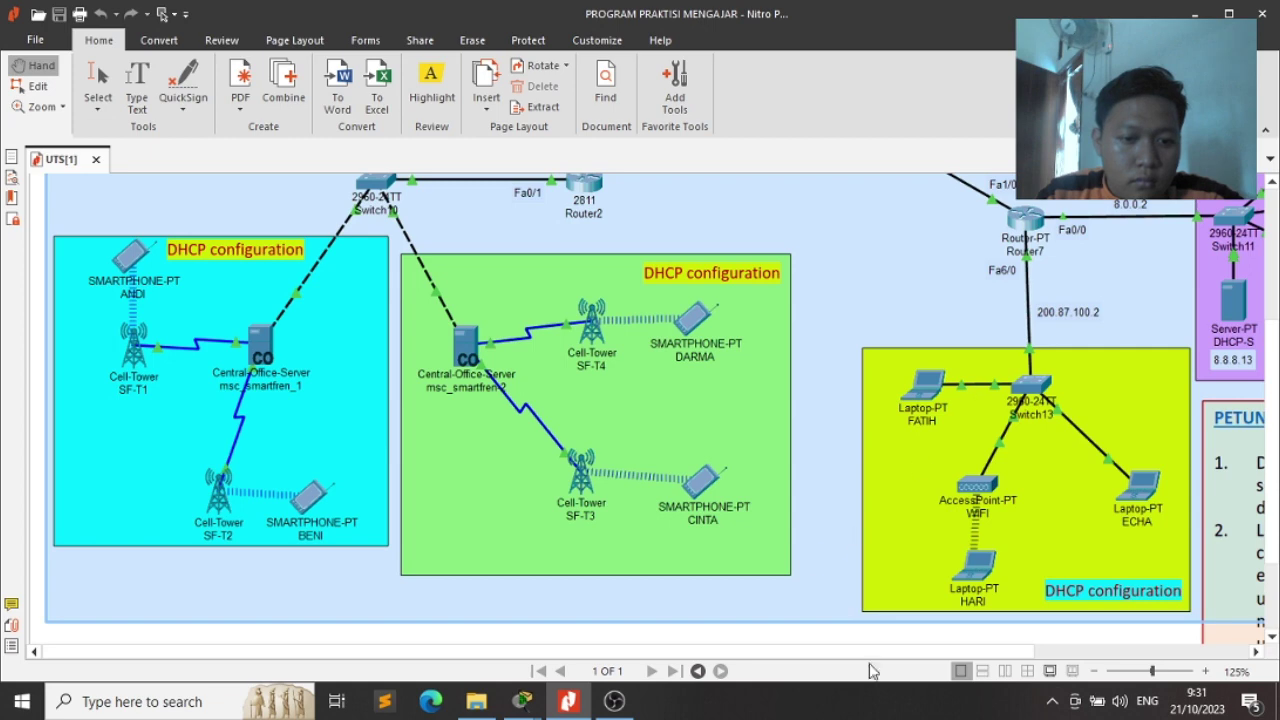
Scan the exam diagram in the PDF, then close the Server MAIL settings window
scroll(1093, 632, "right", 5)
scroll(1150, 637, "right", 1)
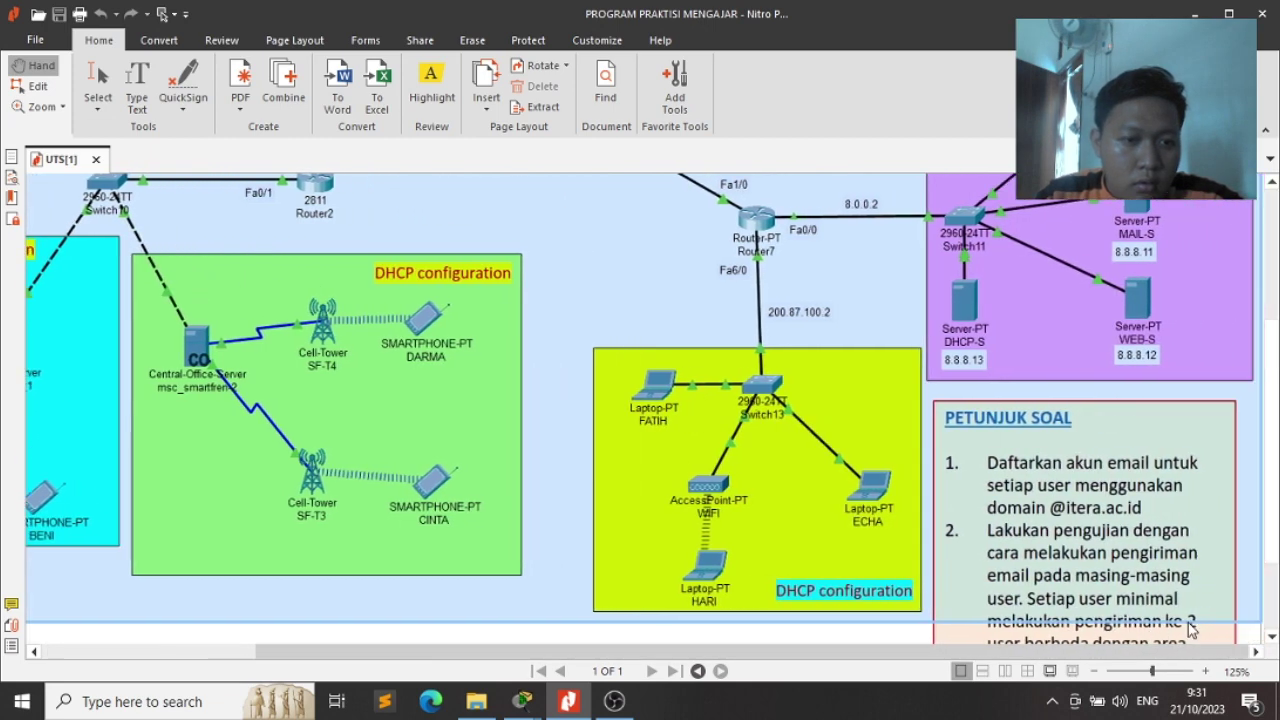
scroll(1079, 333, "up", 5)
scroll(1079, 333, "down", 6)
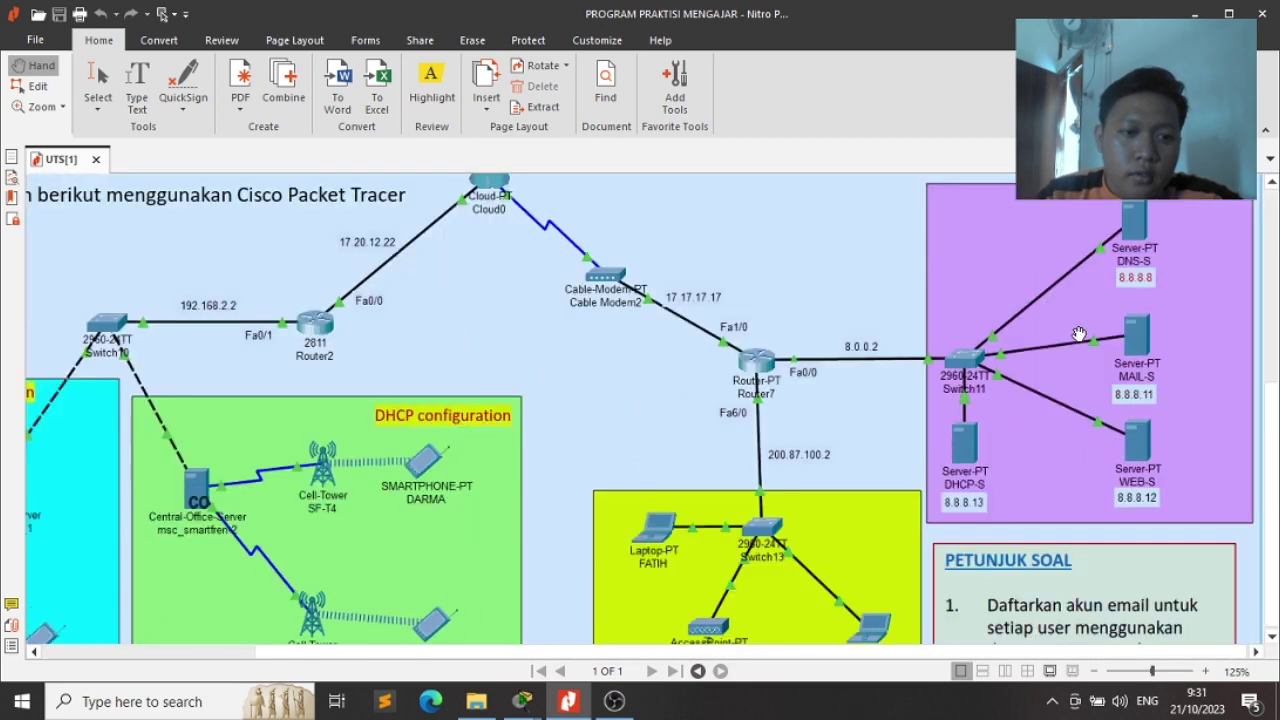
scroll(1079, 333, "up", 2)
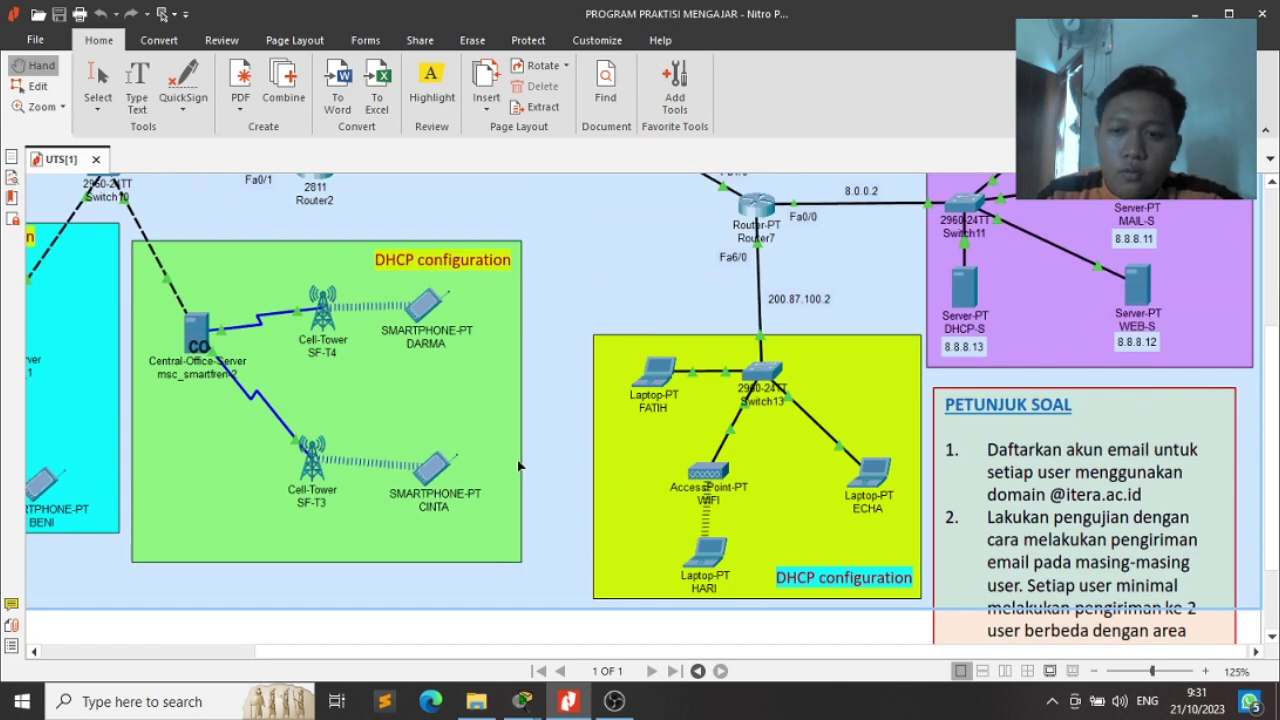
scroll(930, 655, "left", 3)
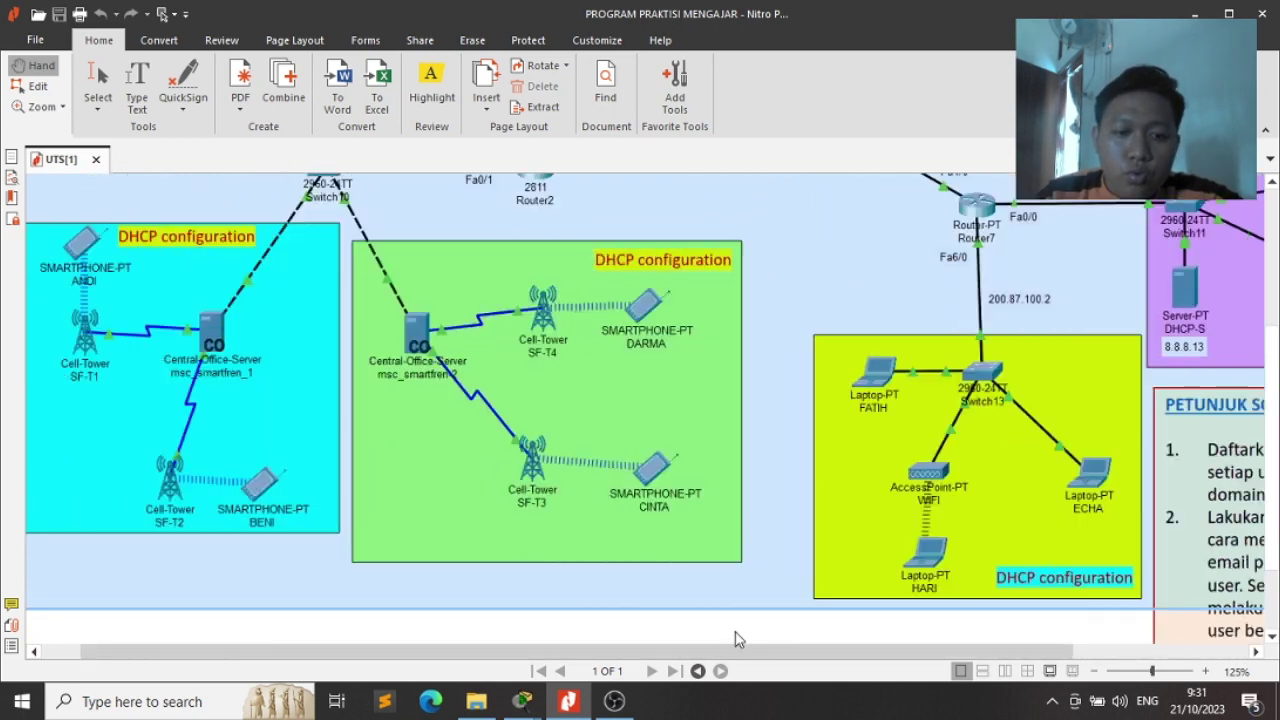
scroll(950, 607, "right", 3)
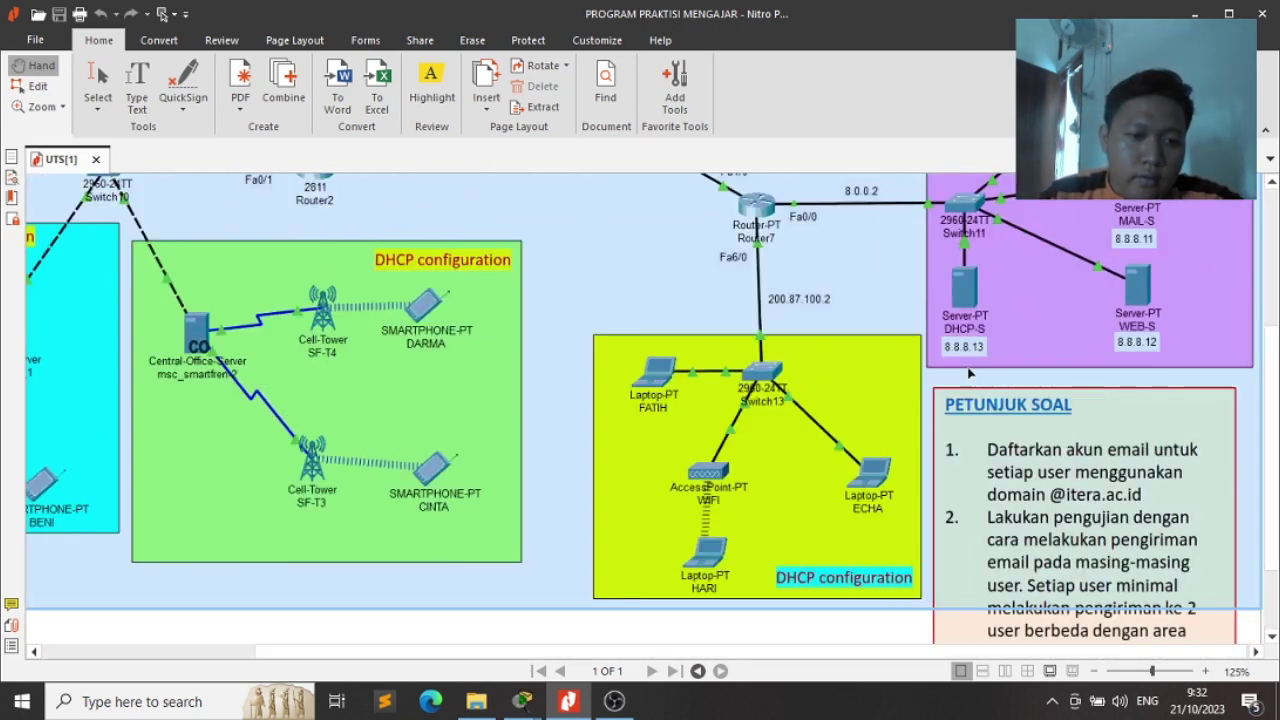
key("alt+Tab")
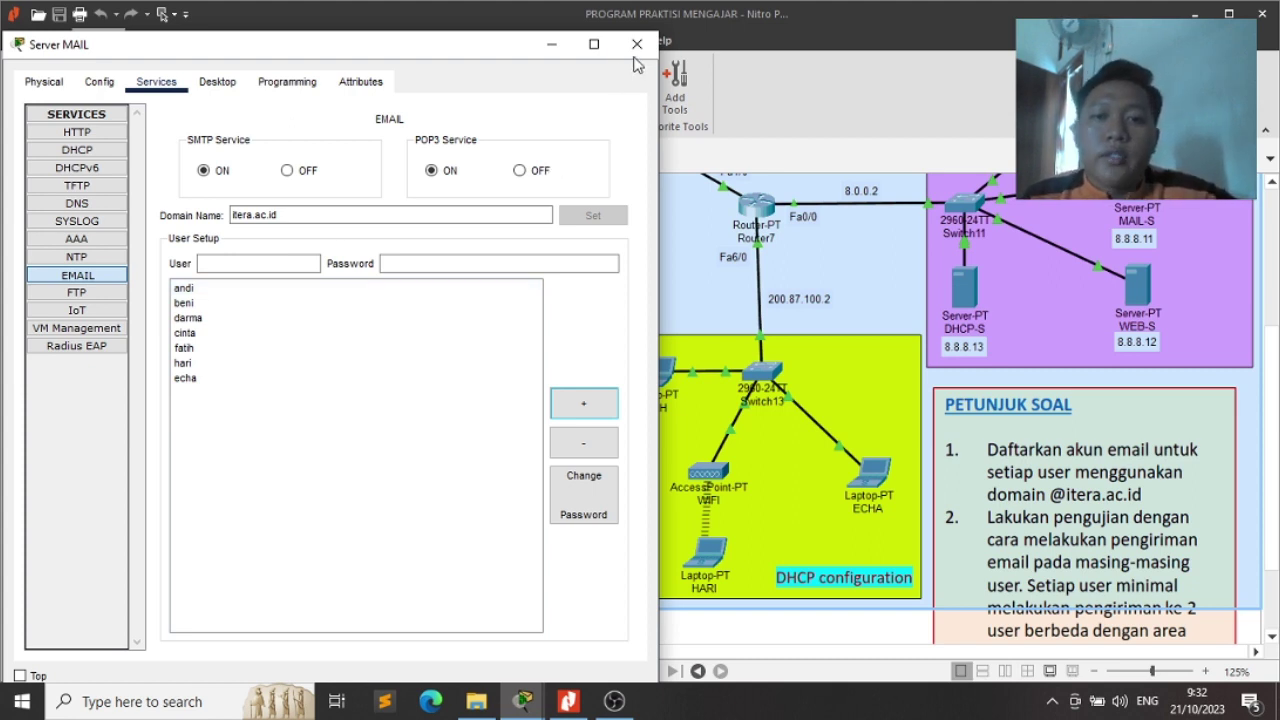
left_click(634, 55)
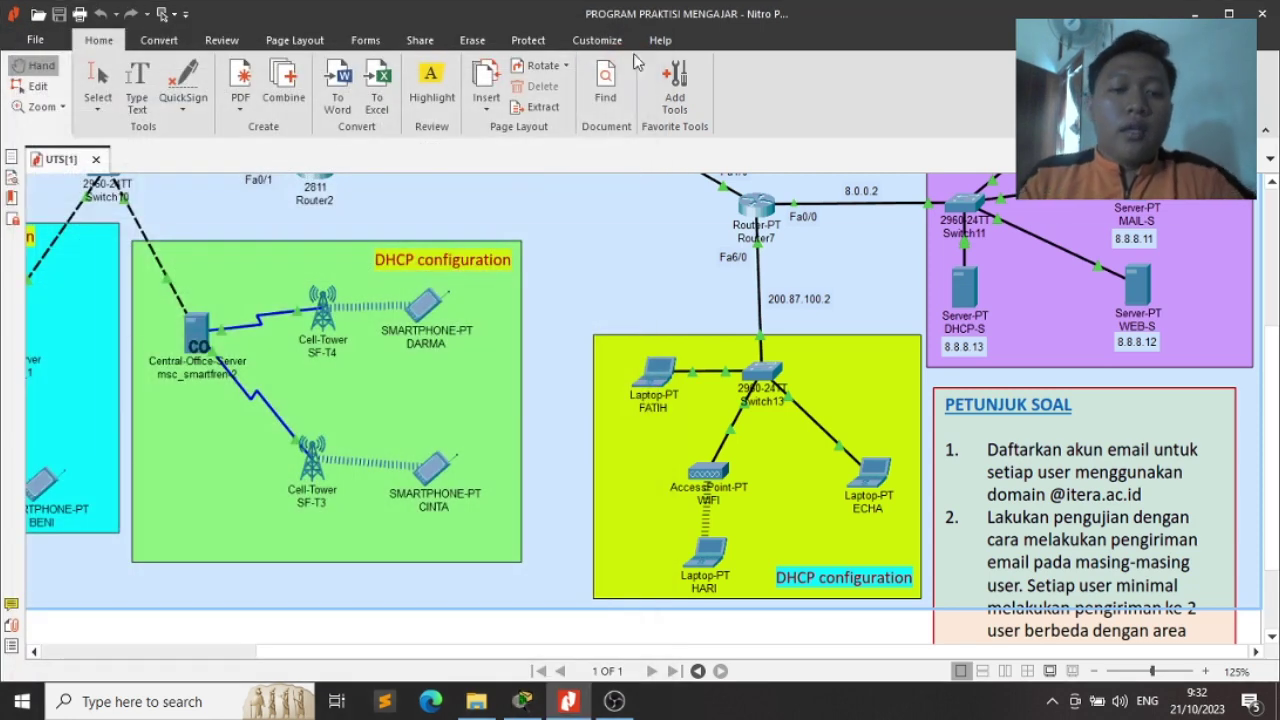
key("alt+Tab")
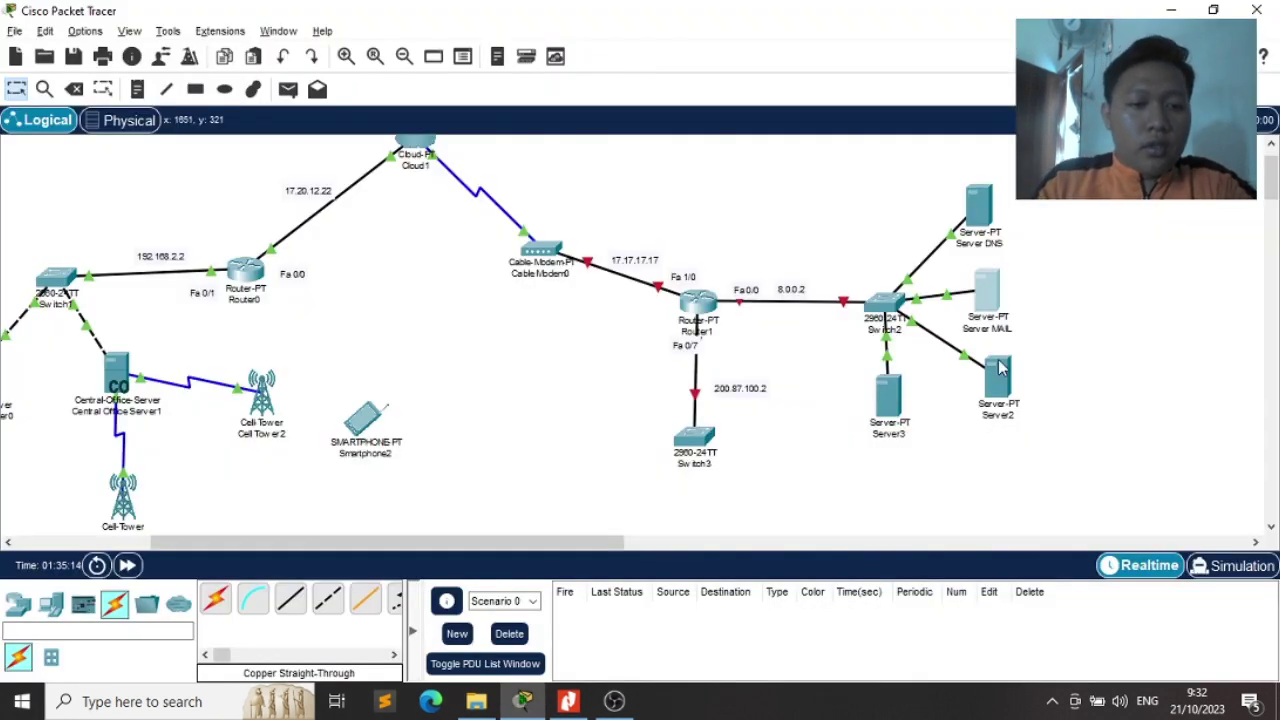
Glance at the exam PDF and pan the canvas to the servers on Switch2
key("alt+Tab")
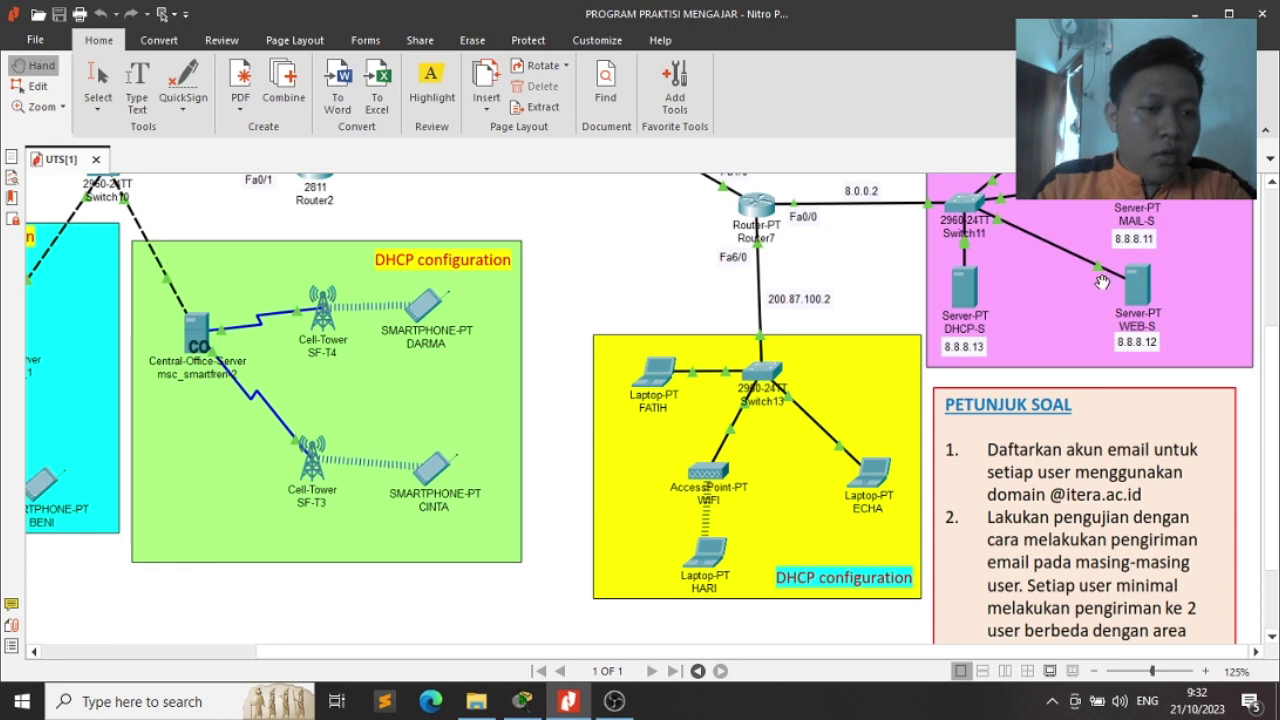
key("alt+Tab")
scroll(878, 380, "left", 5)
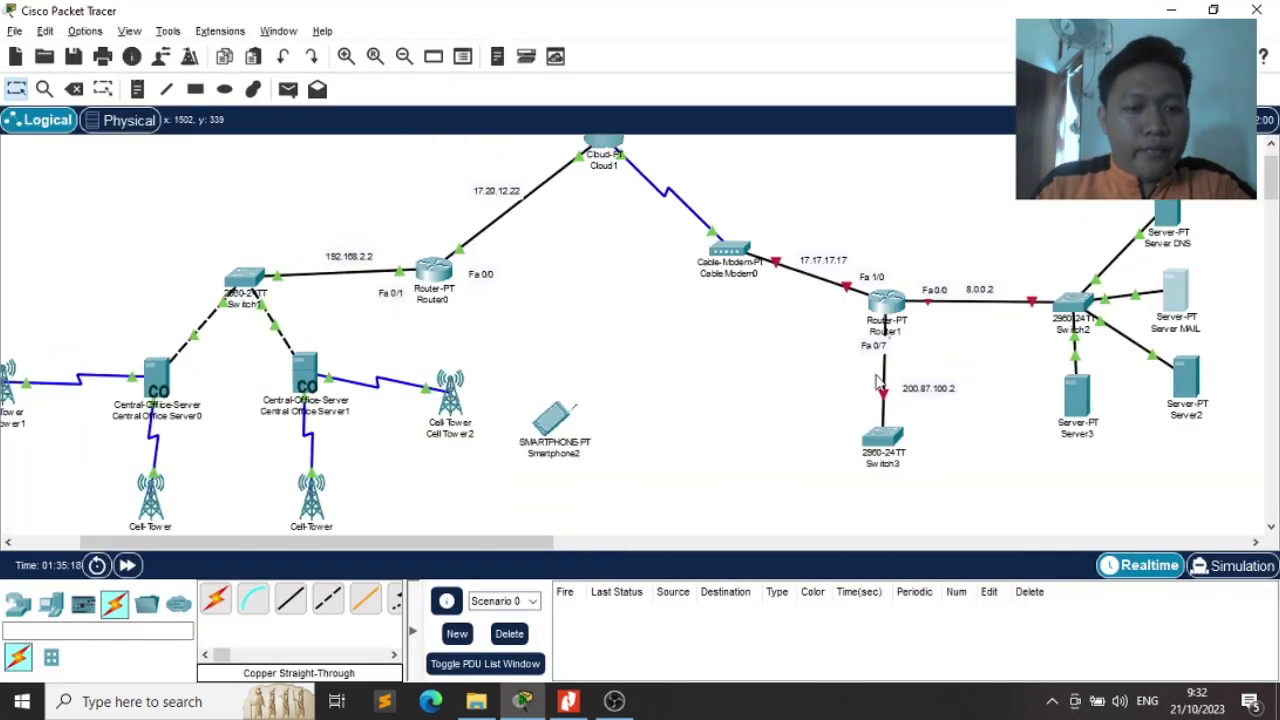
left_click_drag(435, 544, 703, 542)
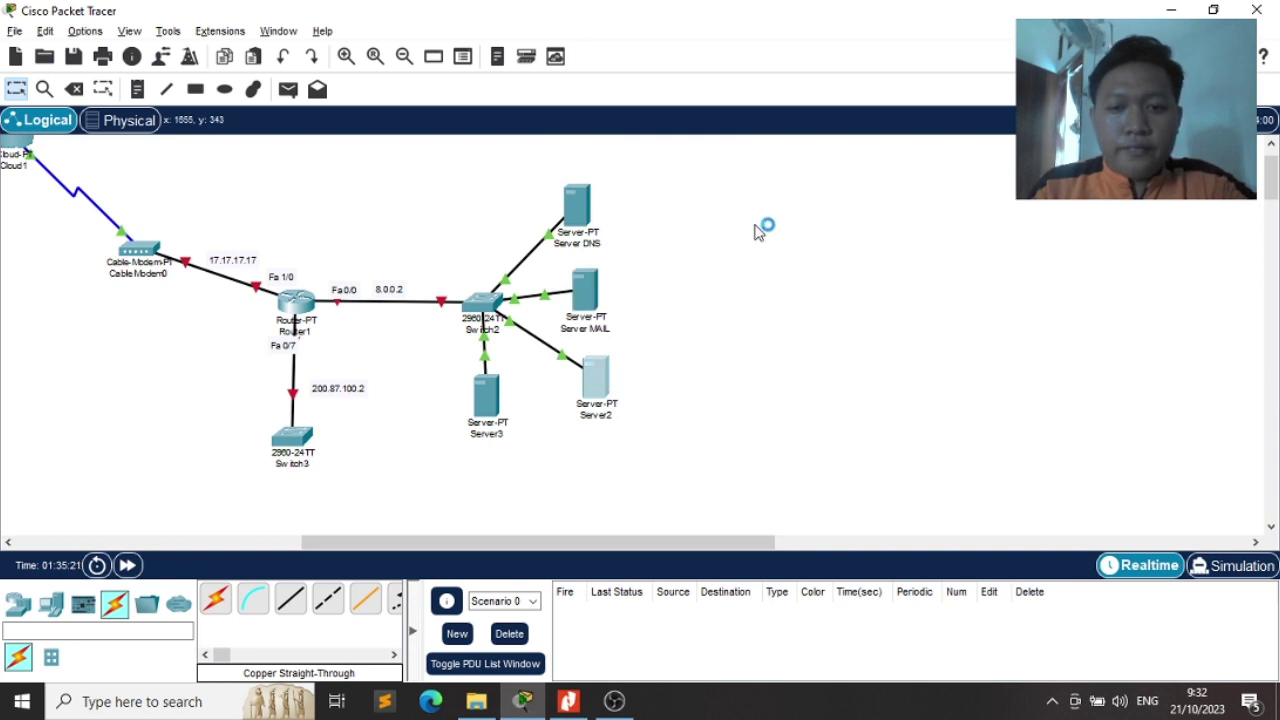
Change Server2's display name to Server WEB
left_click(595, 378)
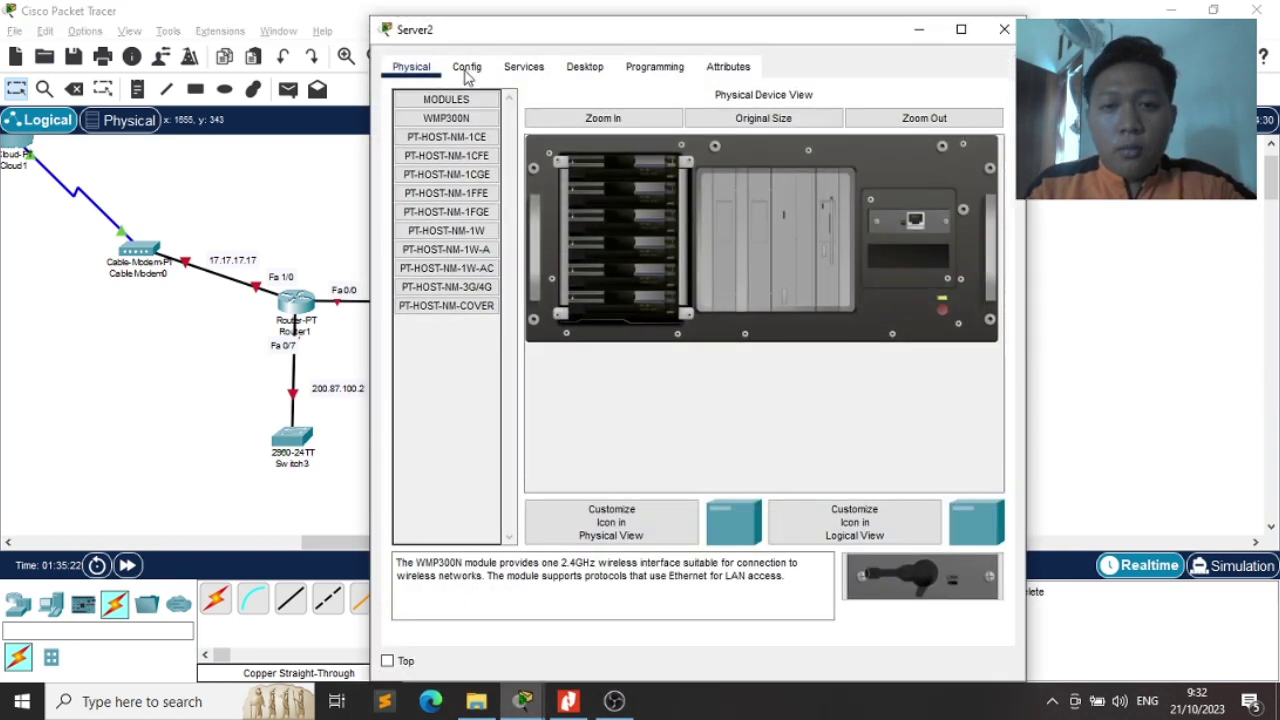
left_click(466, 67)
left_click(455, 117)
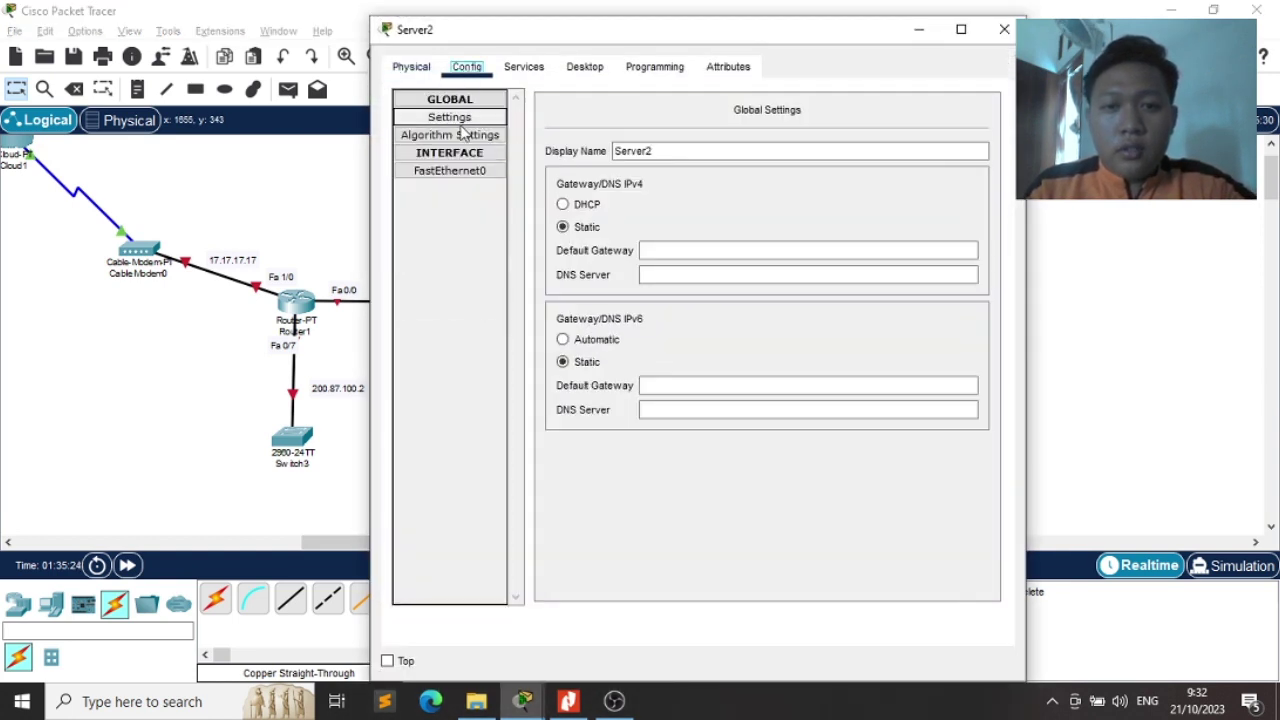
left_click(689, 149)
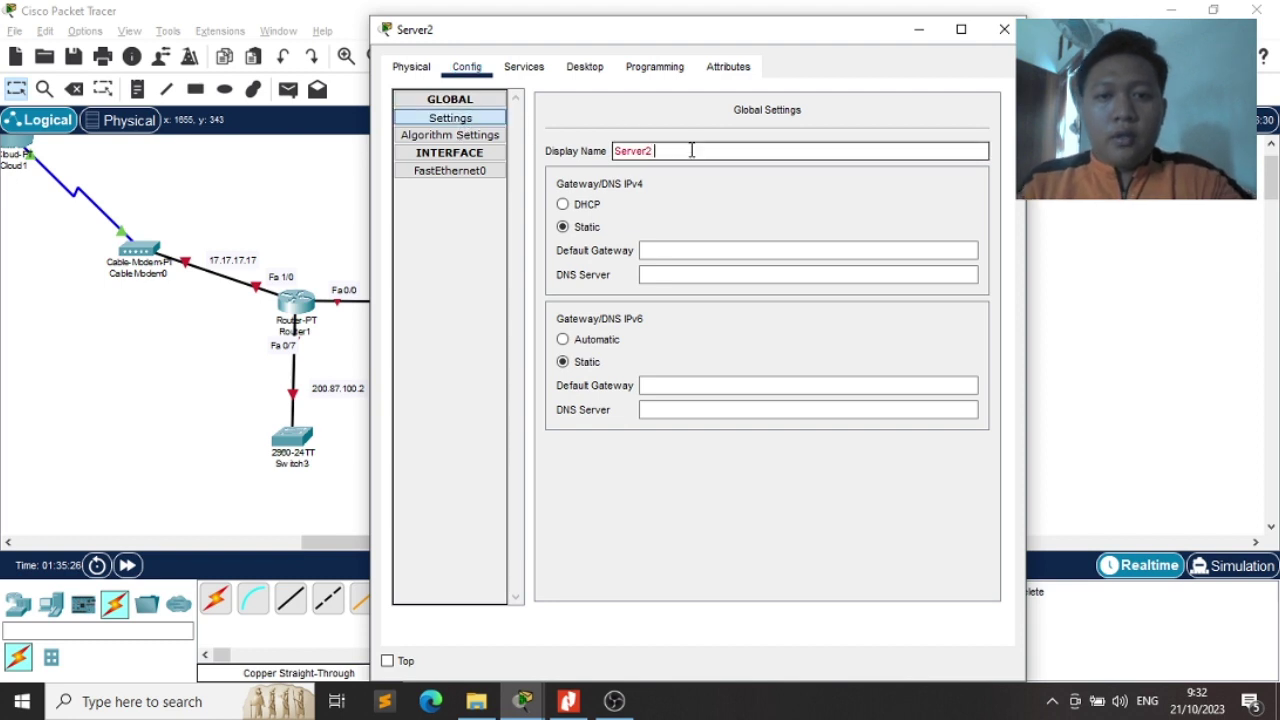
key("BackSpace")
type("WEB")
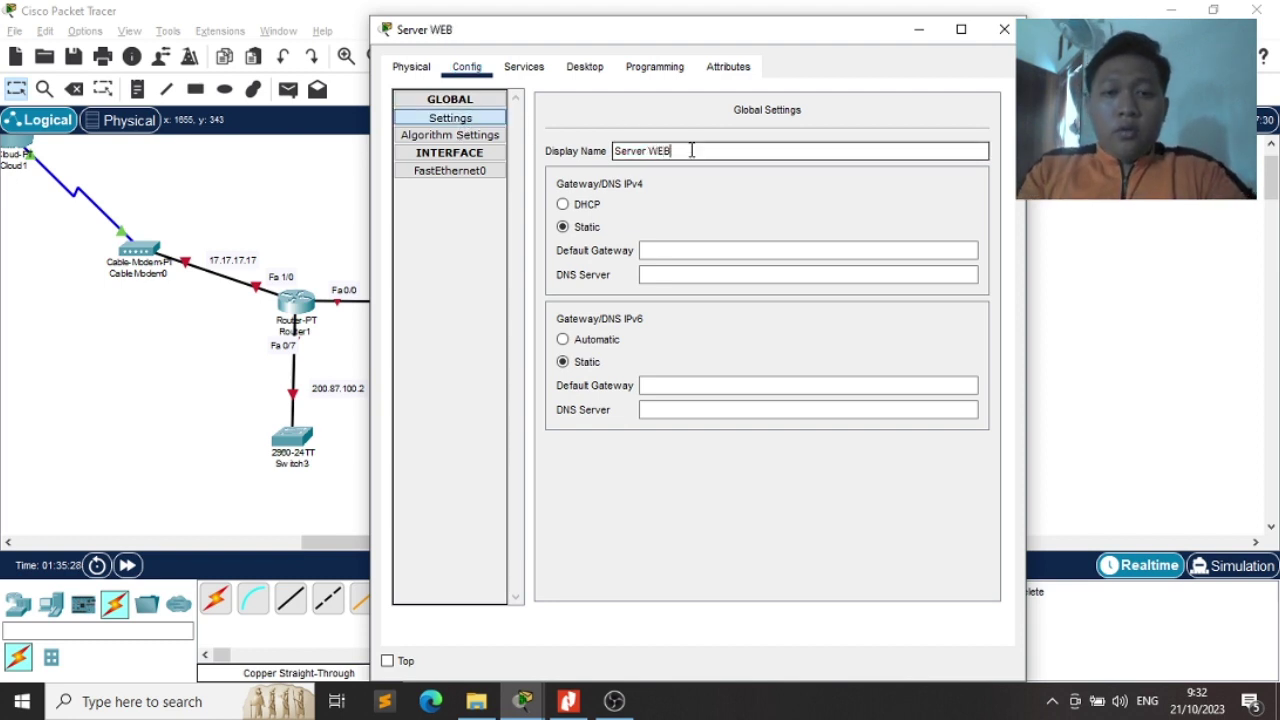
Set Server WEB's default gateway to 8.0.0.2 and DNS server to 8.8.8.8
left_click(655, 252)
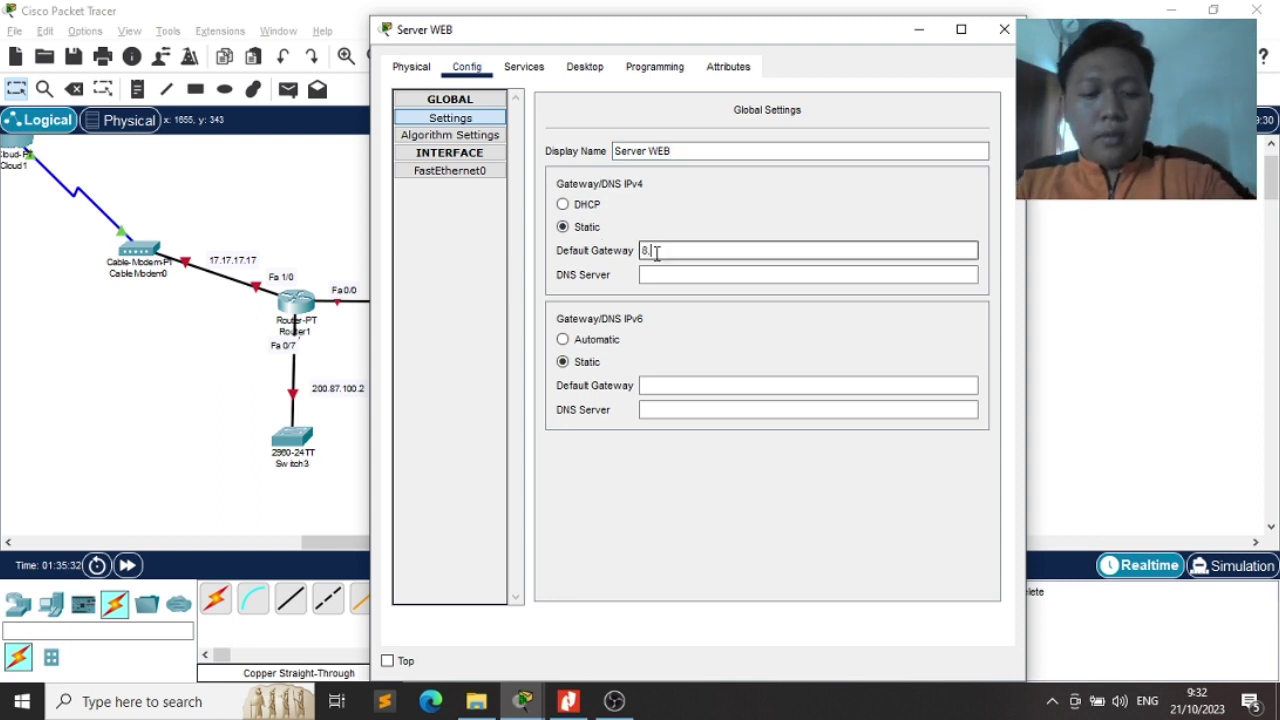
type("8.0.0")
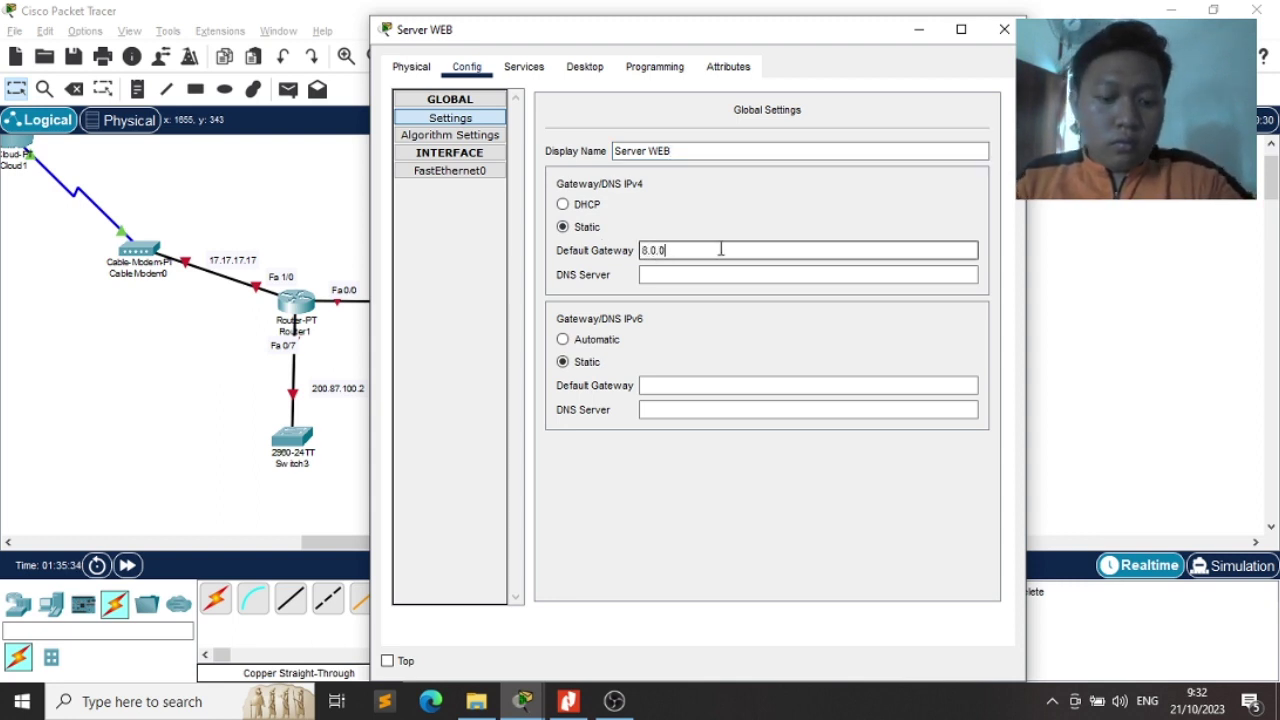
type(".2")
key("Tab")
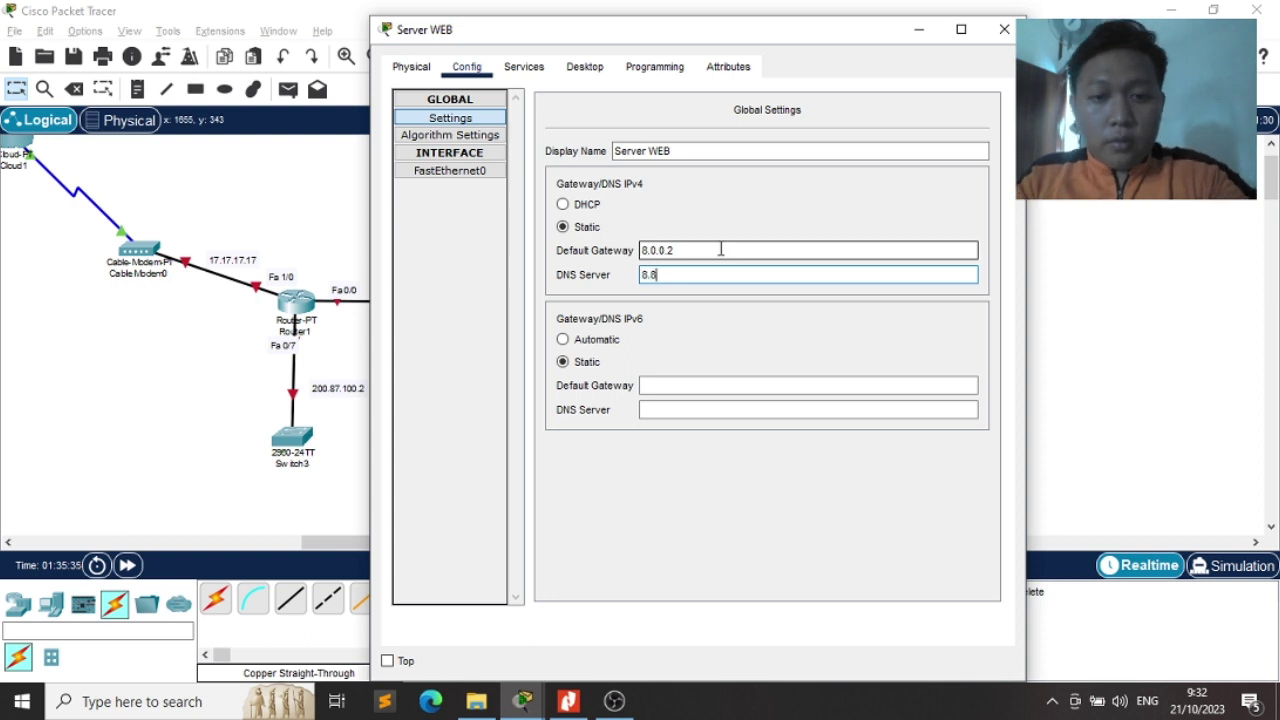
left_click(440, 173)
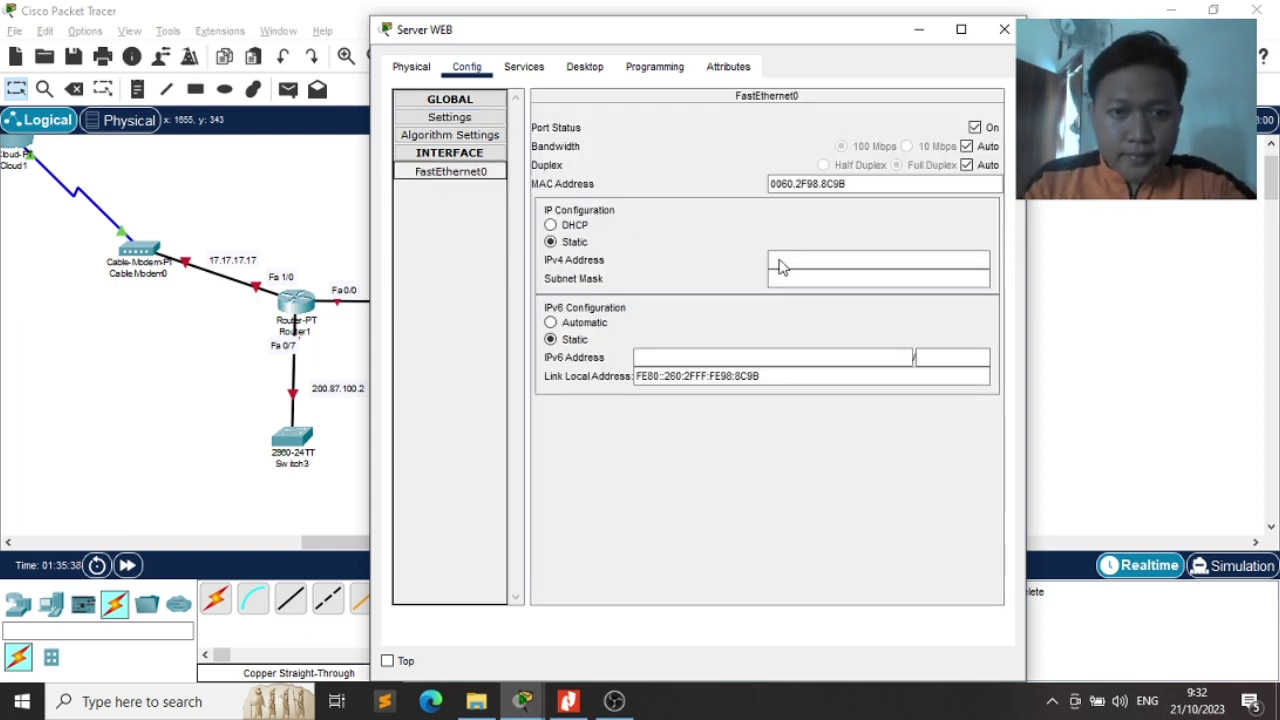
Give Server WEB's FastEthernet0 IPv4 8.8.8.12 with mask 255.0.0.0, checking the exam PDF
key("alt+Tab")
key("alt+Tab")
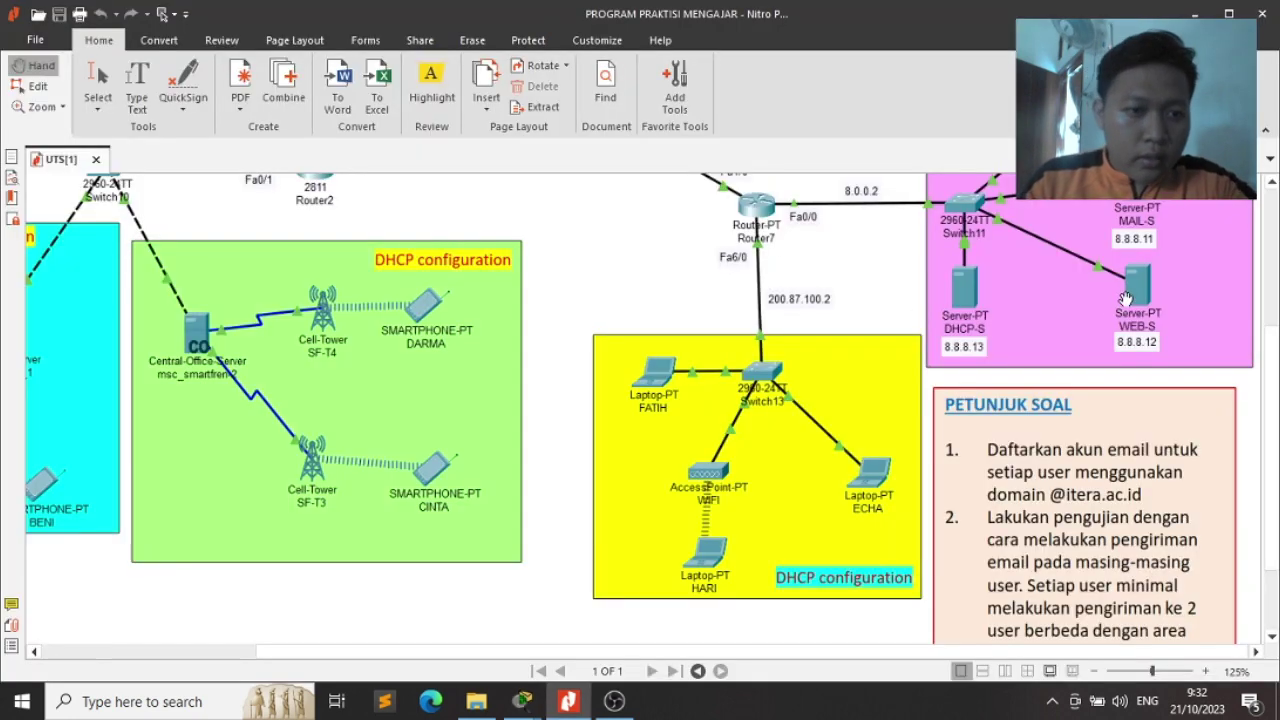
key("alt+Tab")
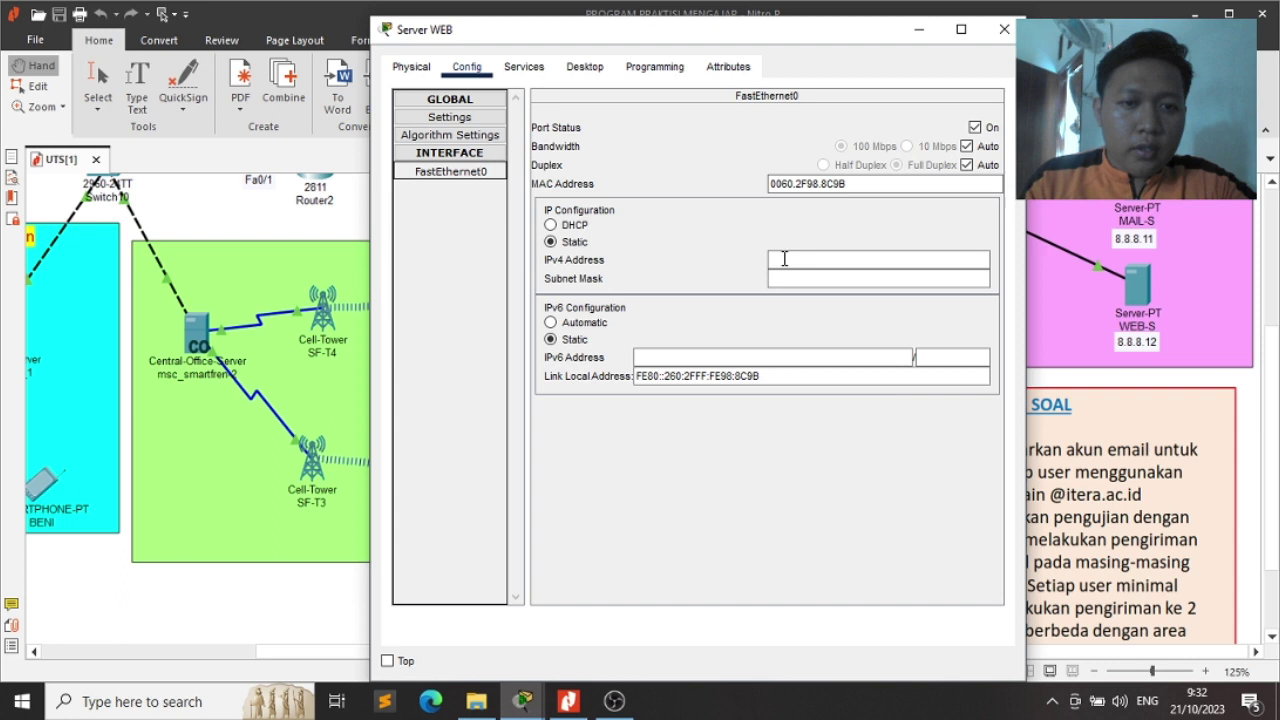
left_click(784, 259)
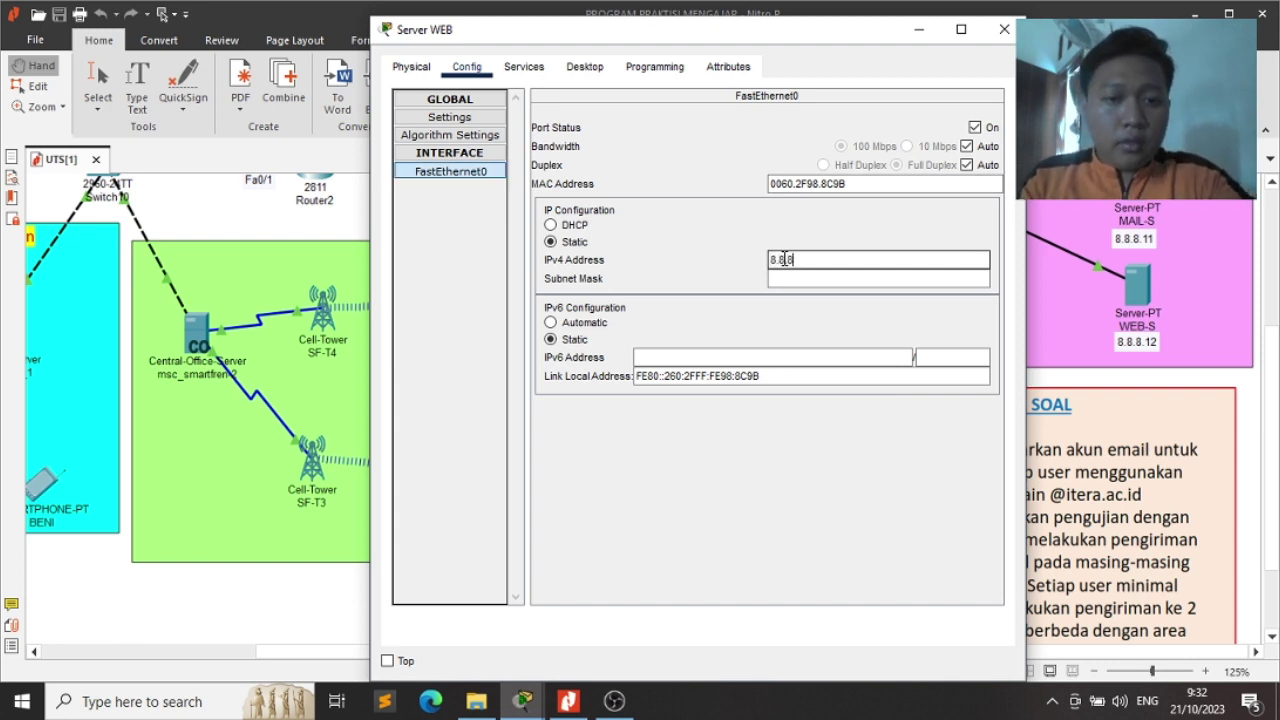
key("Tab")
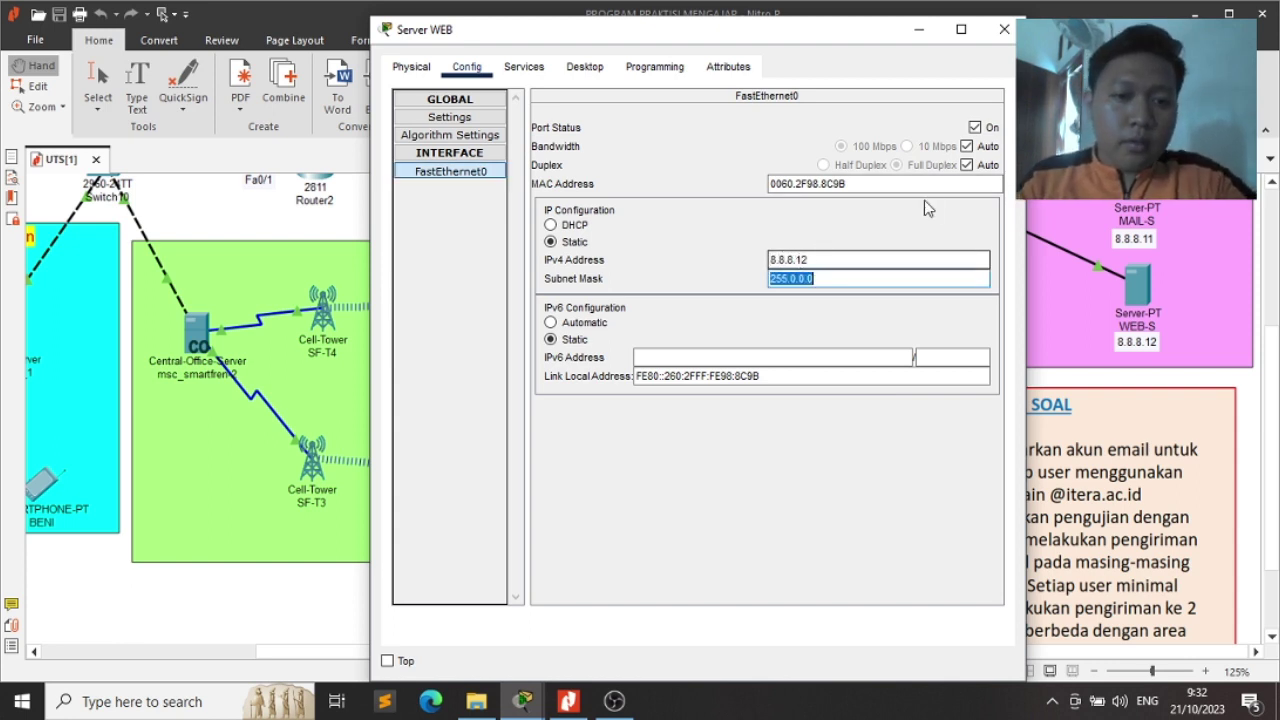
left_click(520, 68)
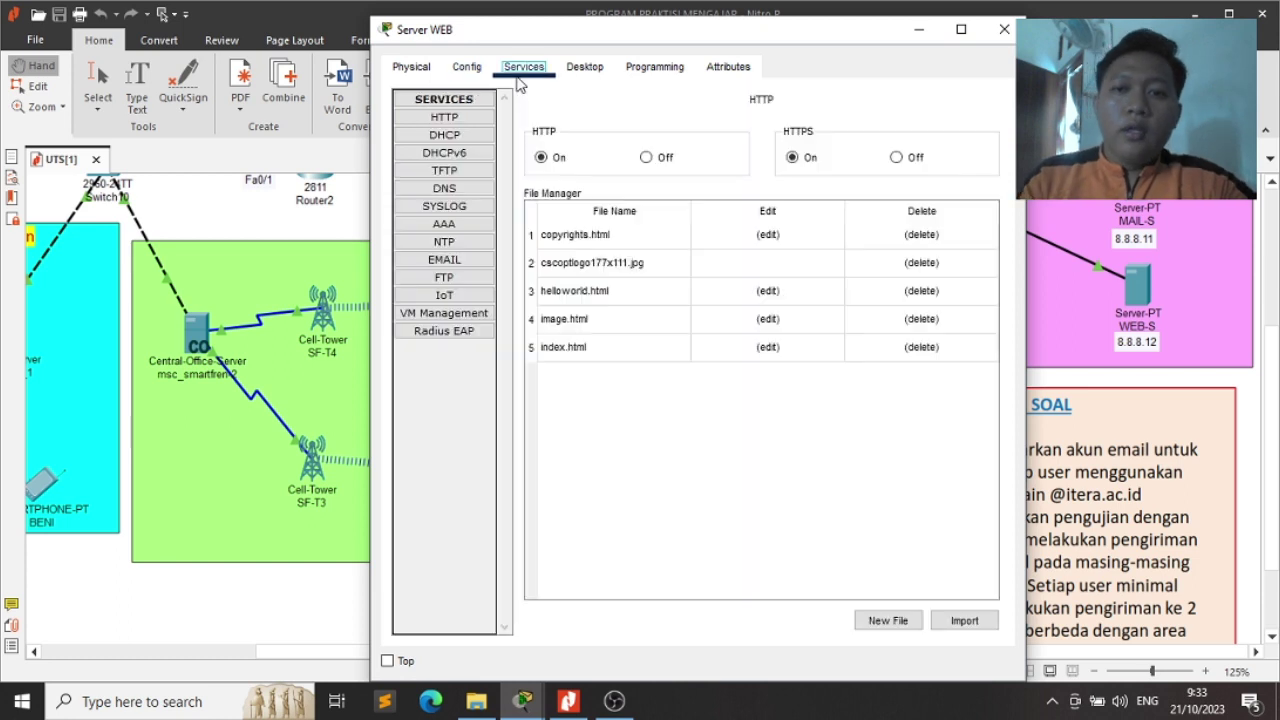
Open the WEB server's index.html and retype its heading as 'UTS Keamanan Jaringan Kelas RB'
left_click(466, 119)
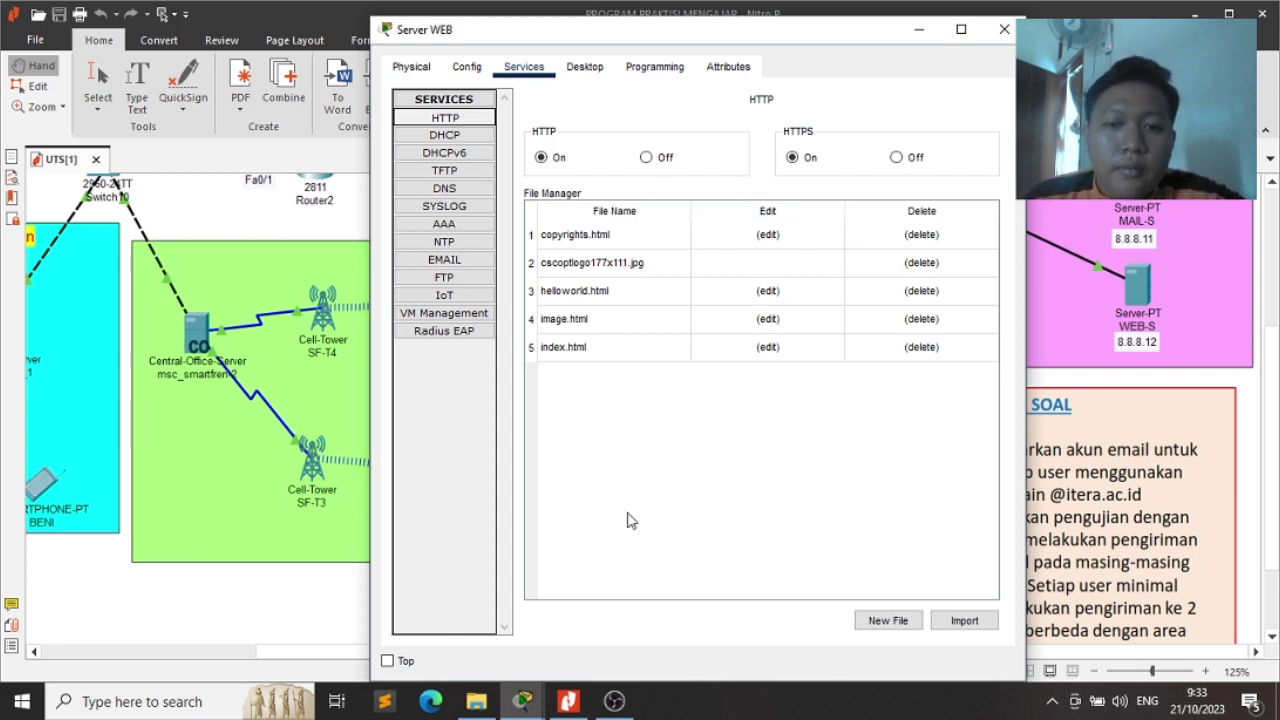
left_click(768, 349)
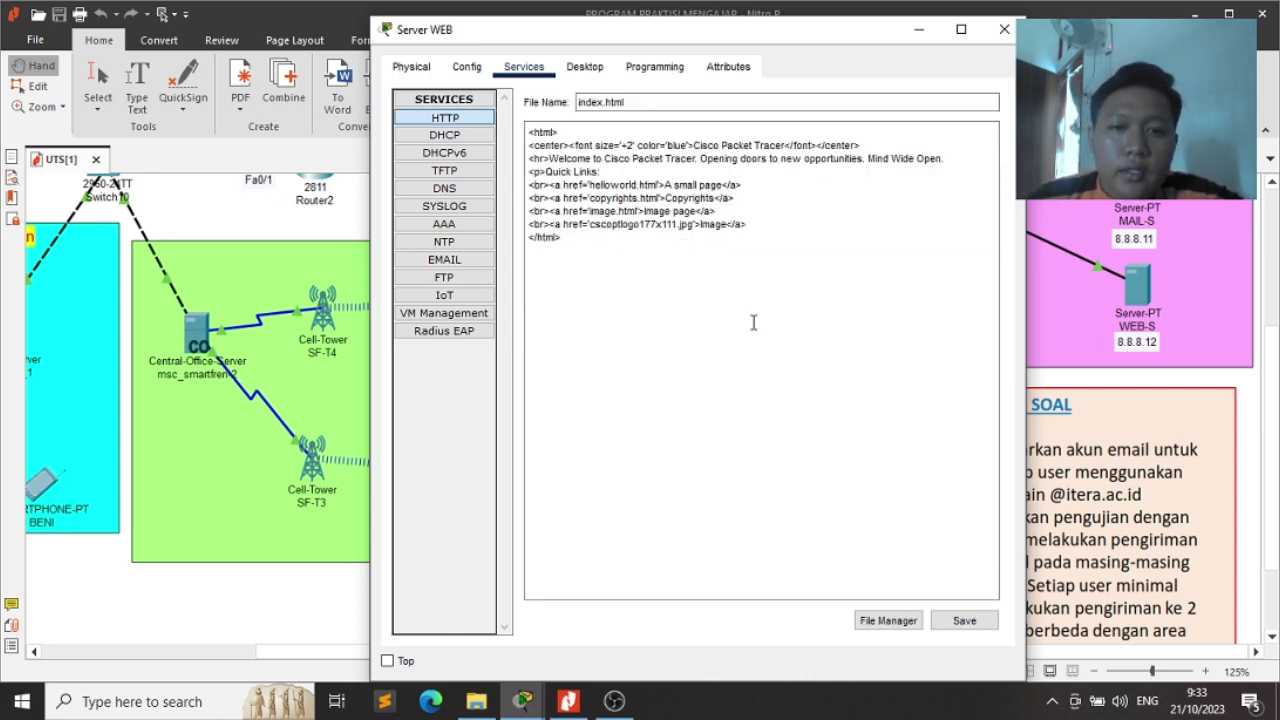
left_click_drag(697, 146, 782, 146)
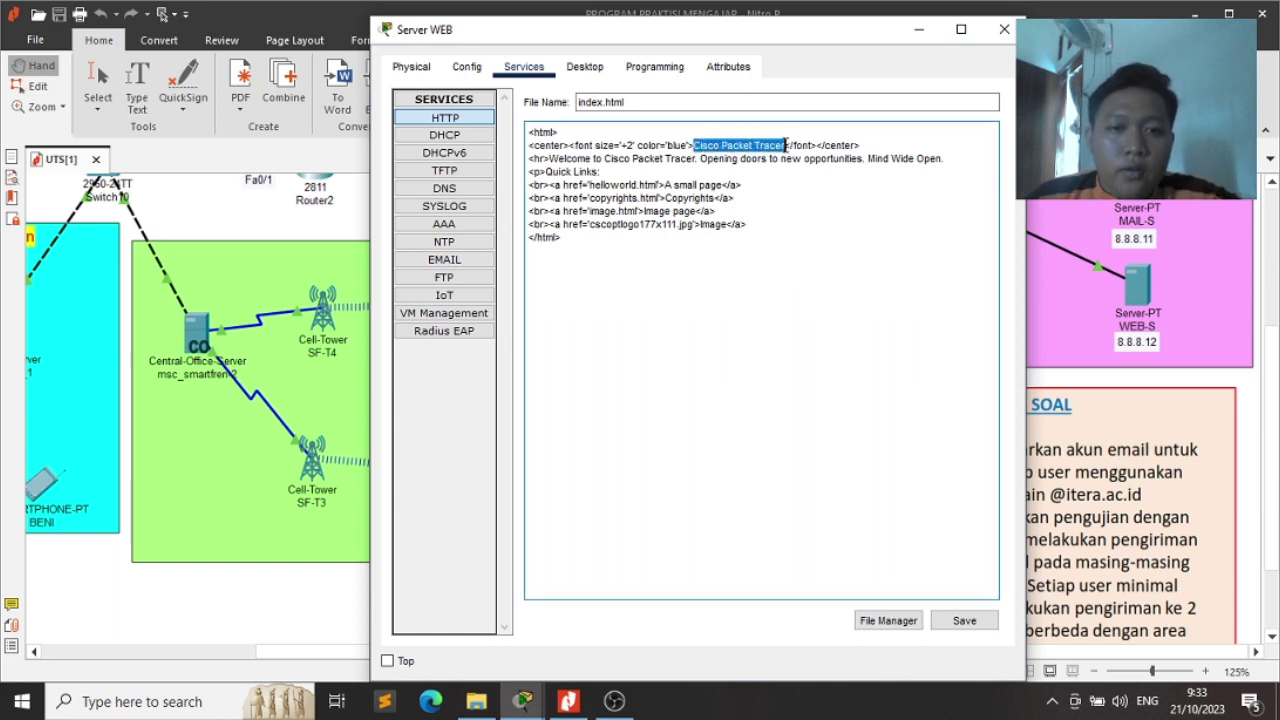
type("UT")
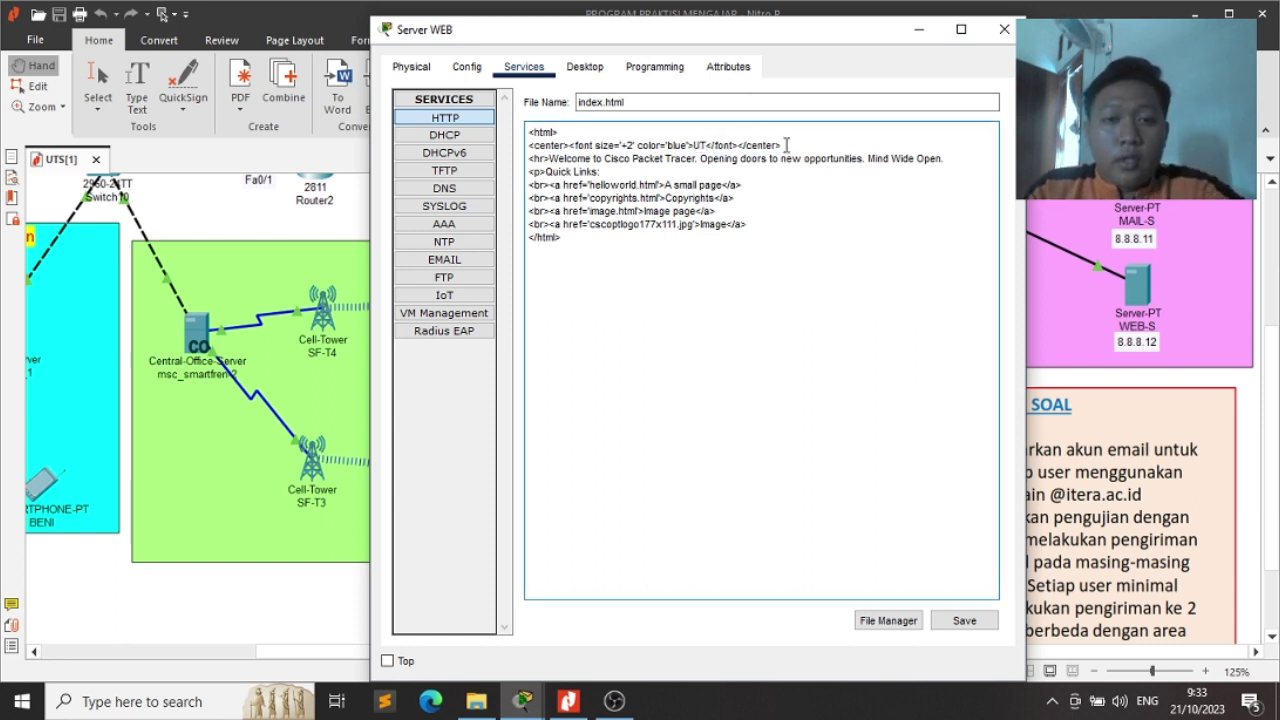
type("S KEama")
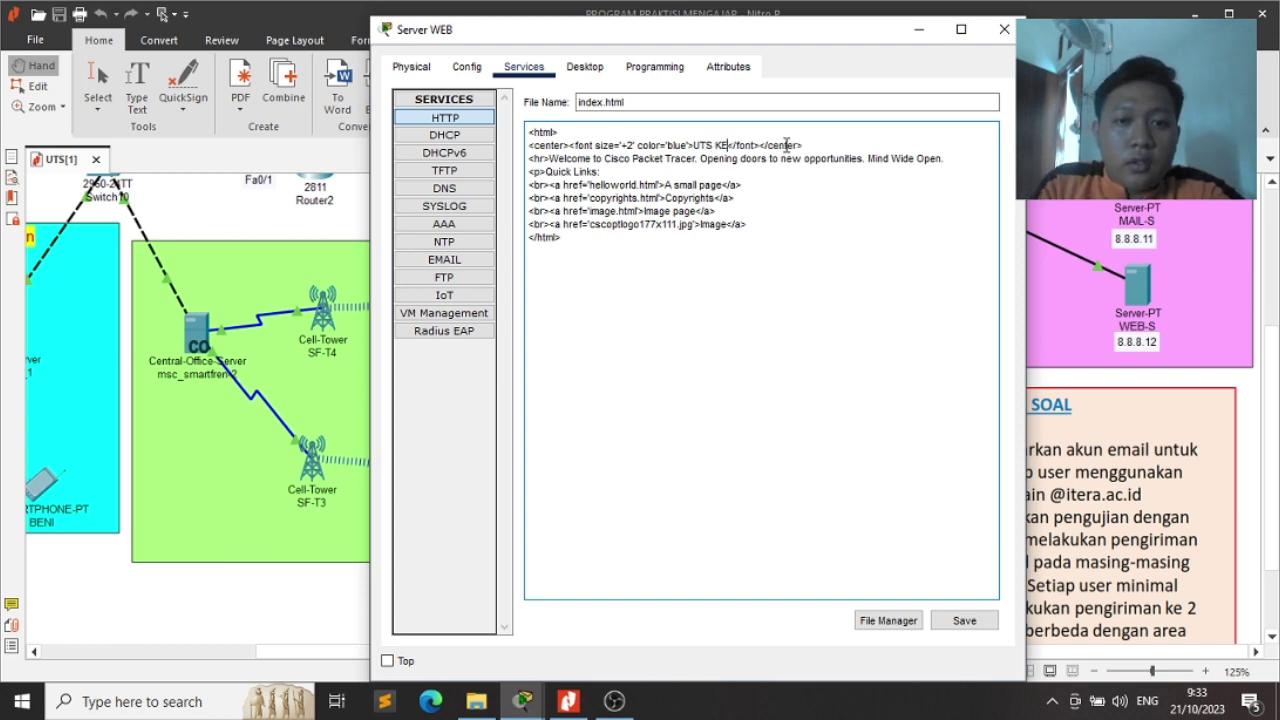
key("BackSpace")
key("BackSpace")
key("BackSpace")
key("BackSpace")
type("eamanan ")
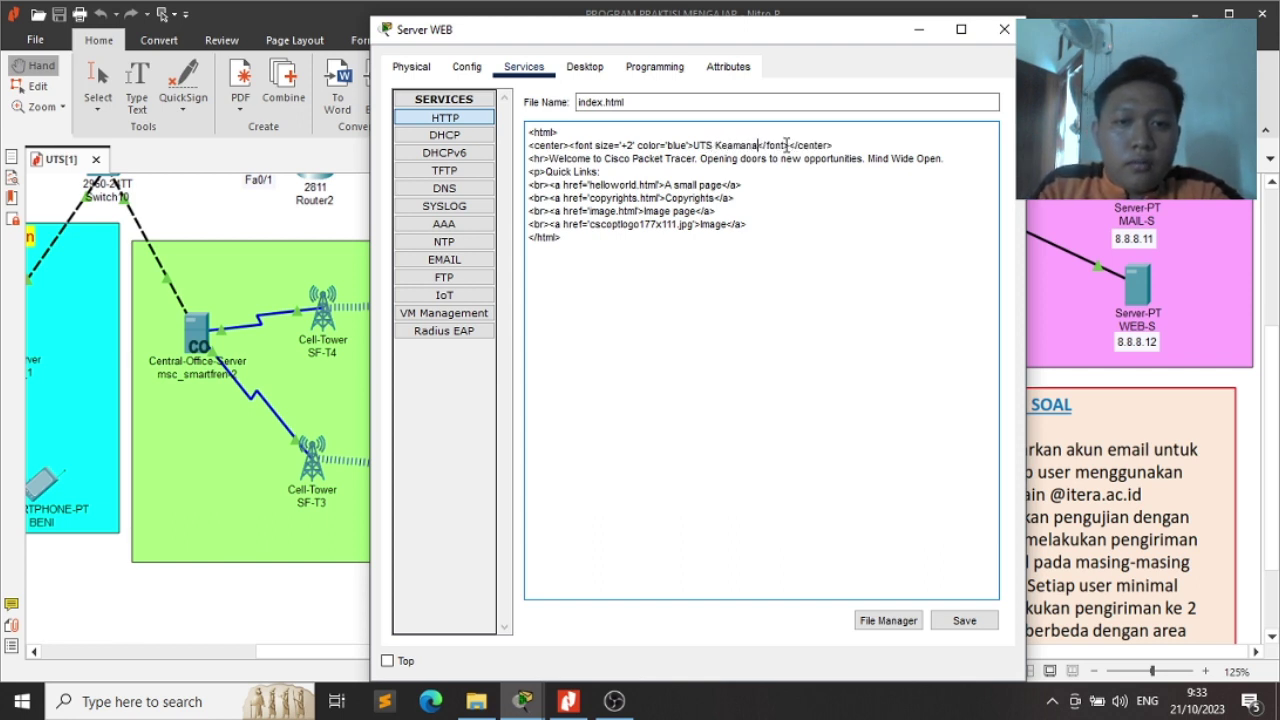
type("Jaringan Ke")
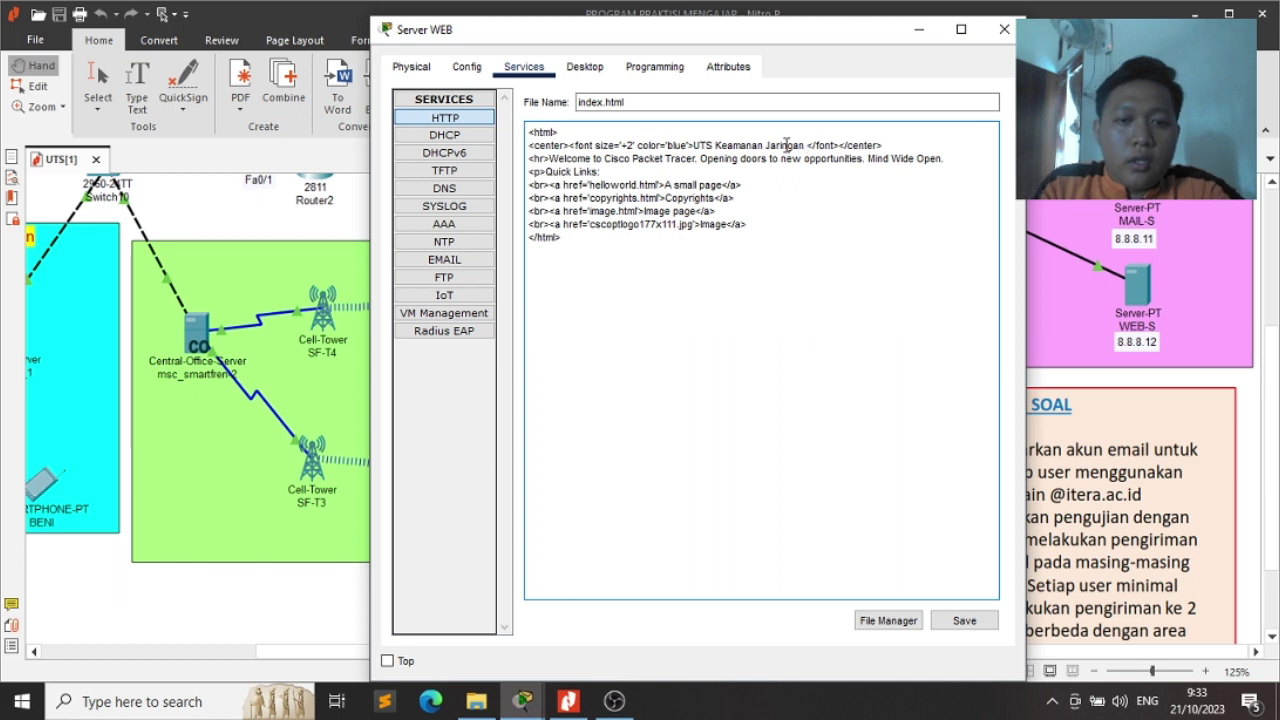
type("las RB")
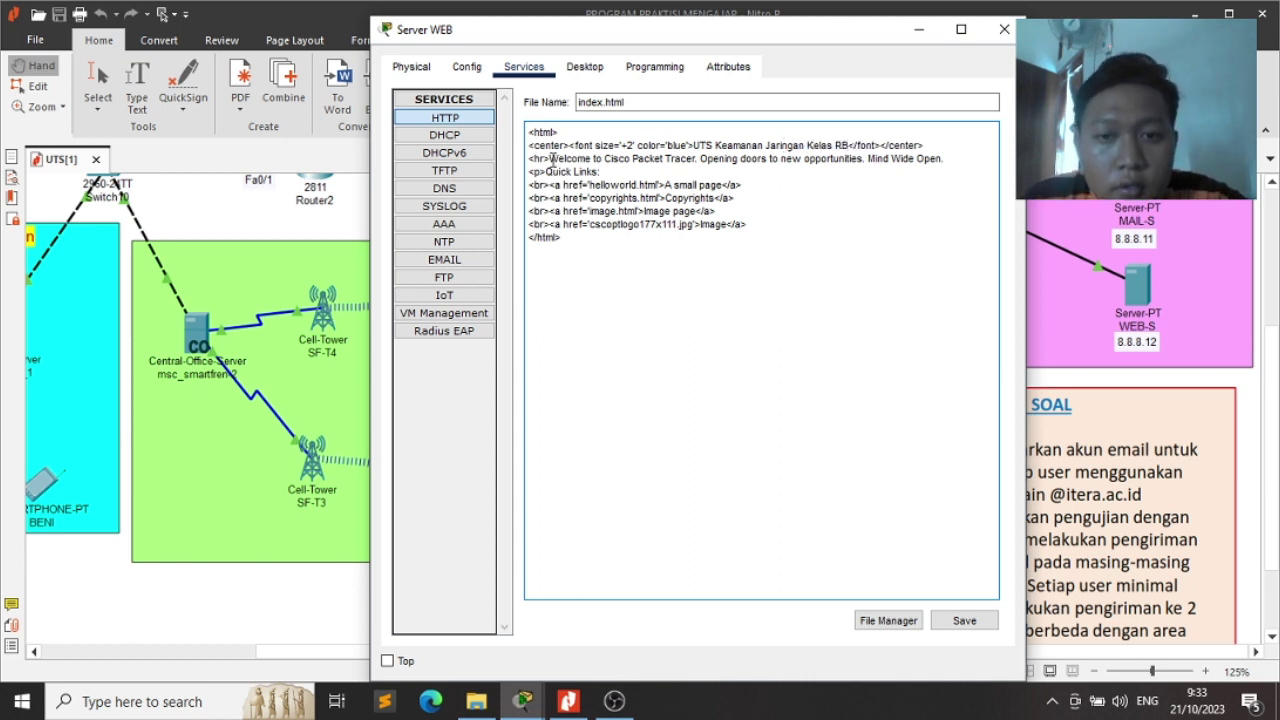
Cut the welcome sentence back to 'Welcome to' and continue it with 'UTS Keaman'
left_click_drag(549, 160, 938, 157)
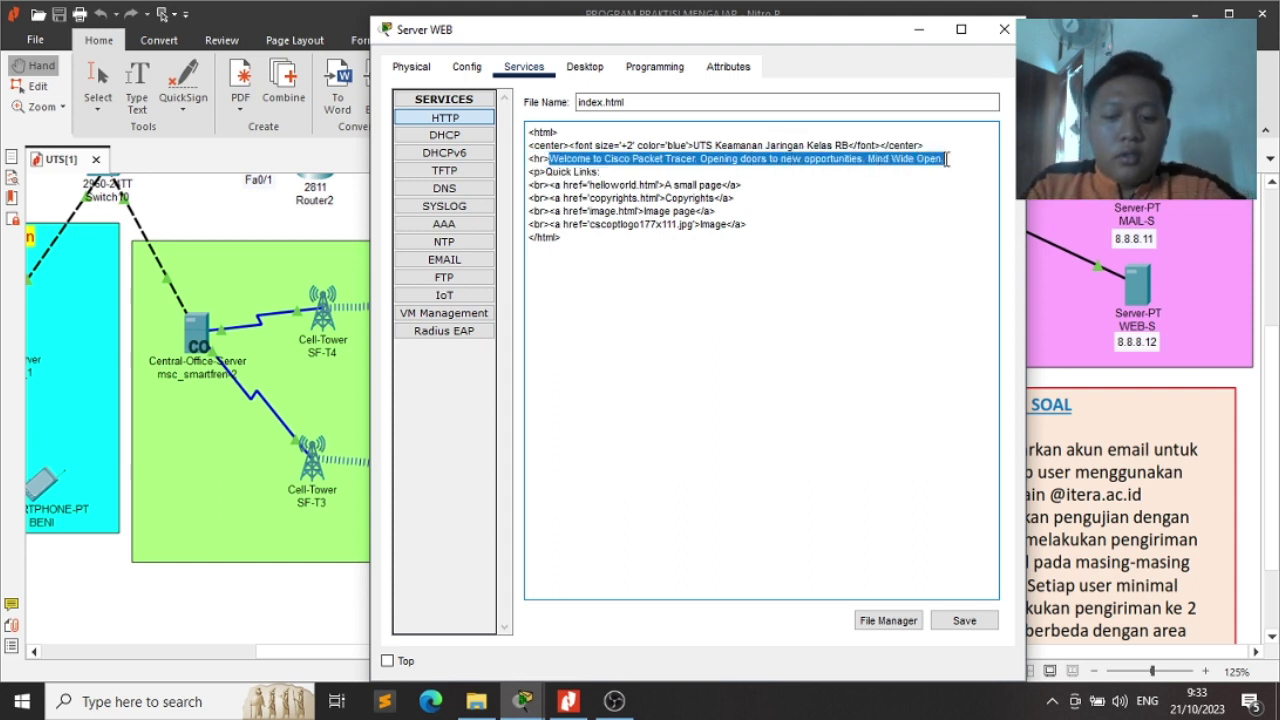
type("Selamat datang")
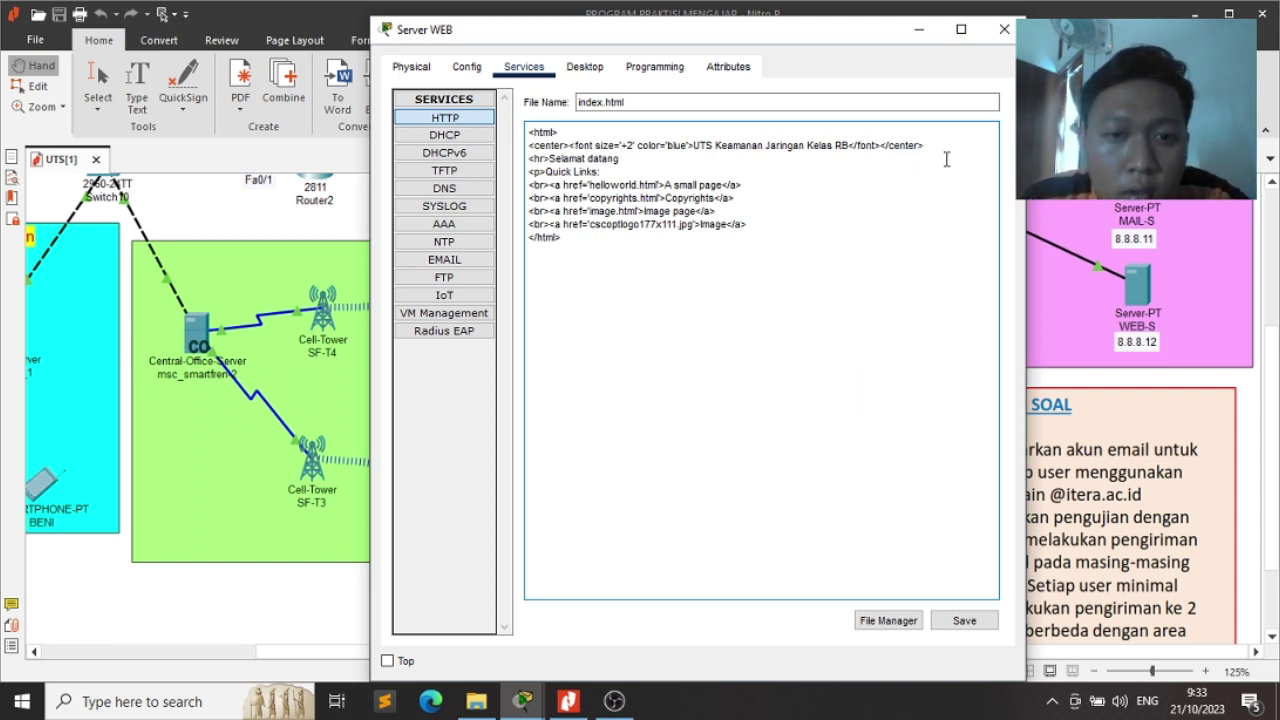
key("ctrl+z")
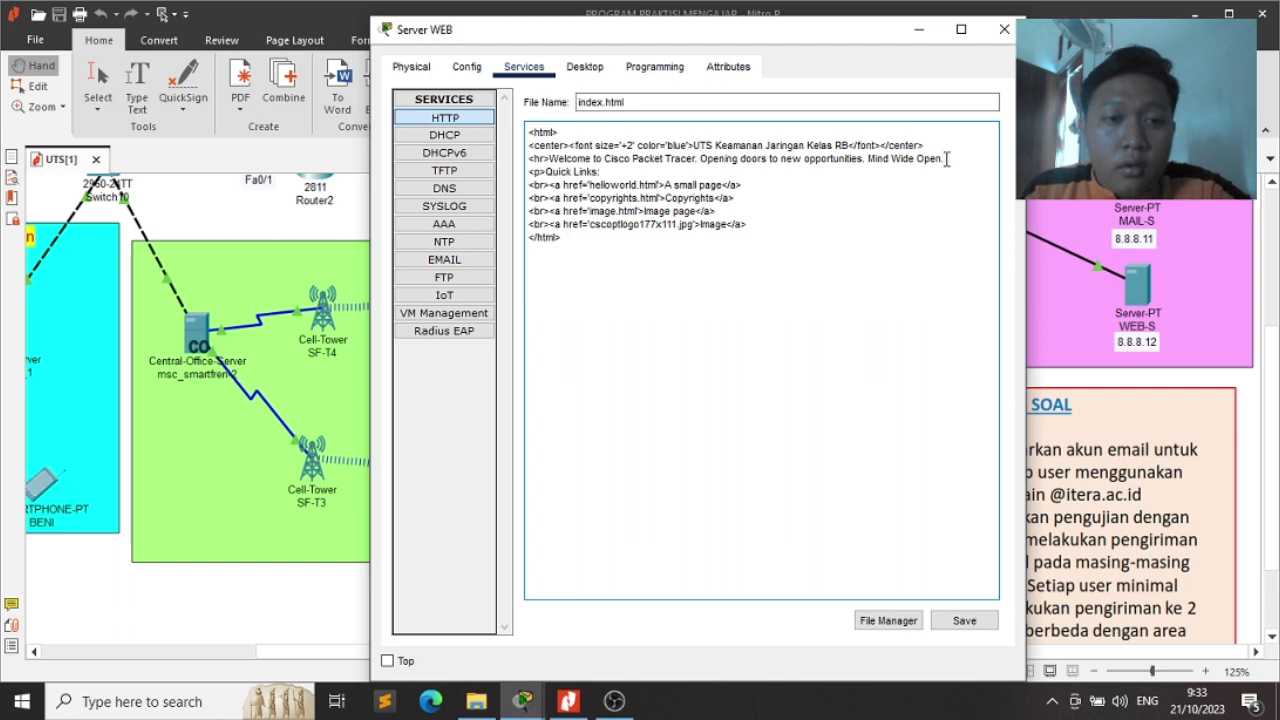
left_click_drag(946, 160, 678, 166)
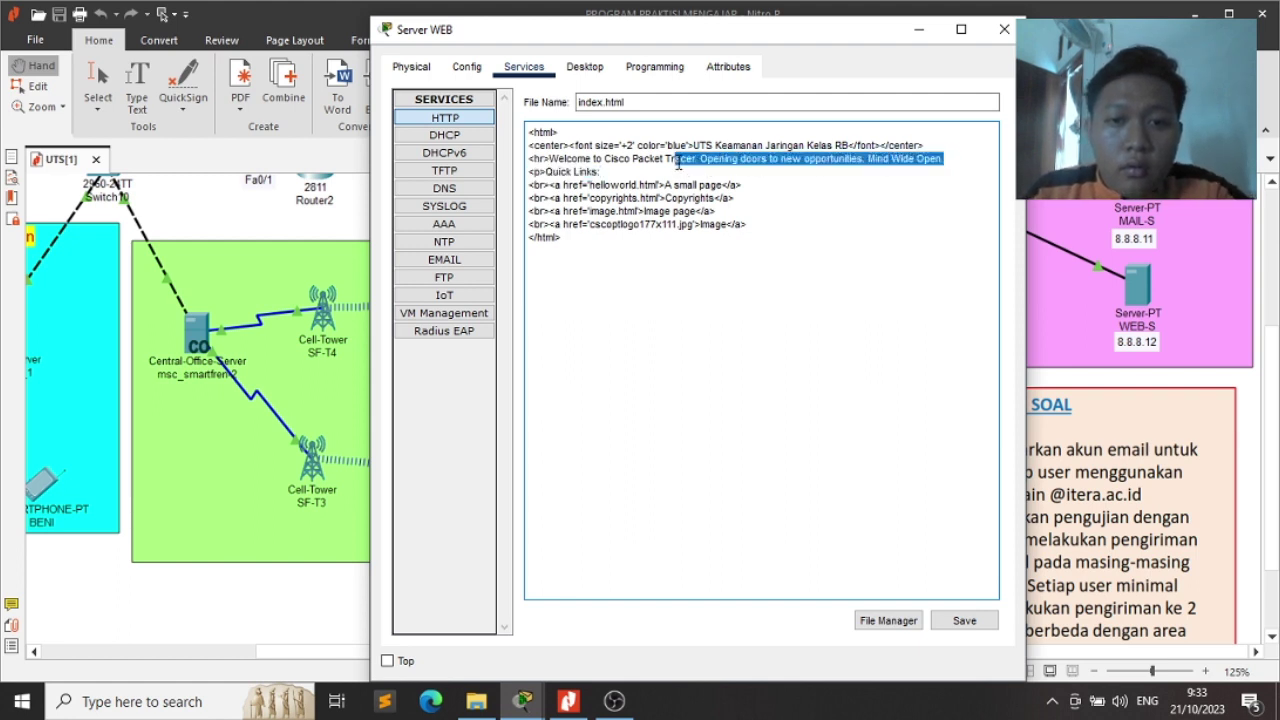
key("BackSpace")
key("BackSpace")
key("BackSpace")
key("BackSpace")
key("BackSpace")
key("BackSpace")
key("BackSpace")
key("BackSpace")
key("BackSpace")
key("BackSpace")
key("BackSpace")
key("BackSpace")
key("BackSpace")
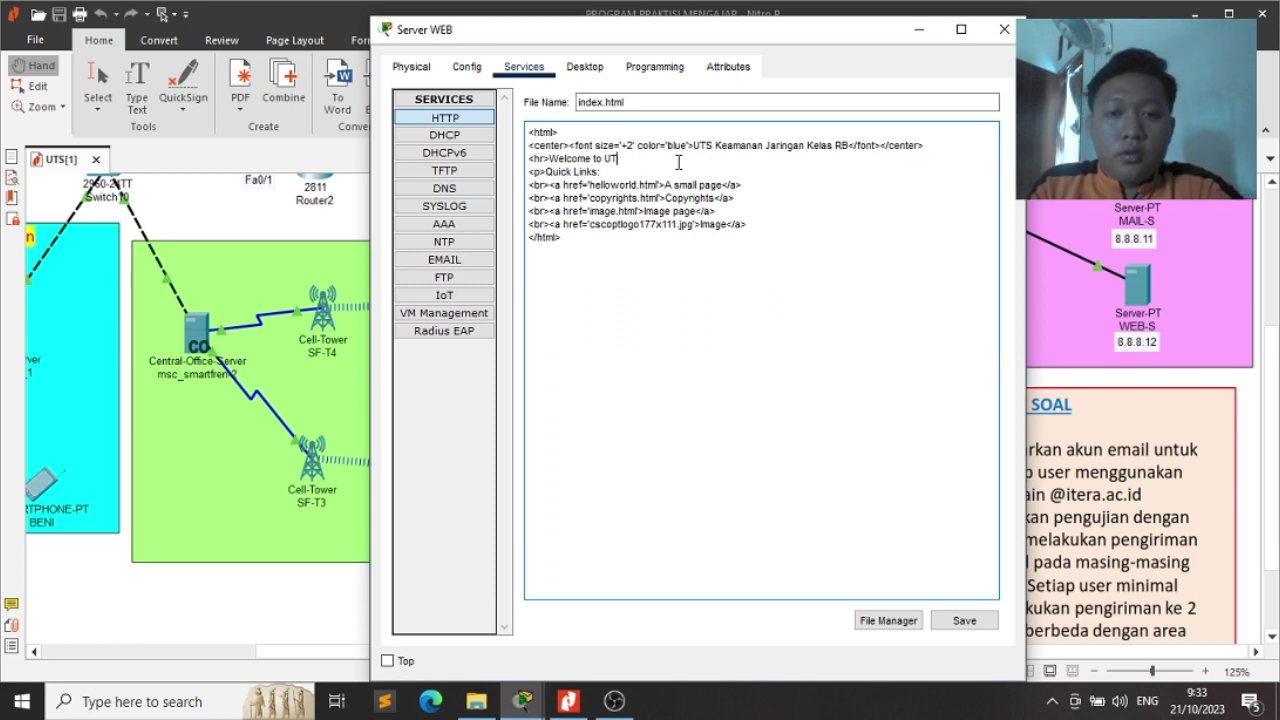
type("UTS Keaman")
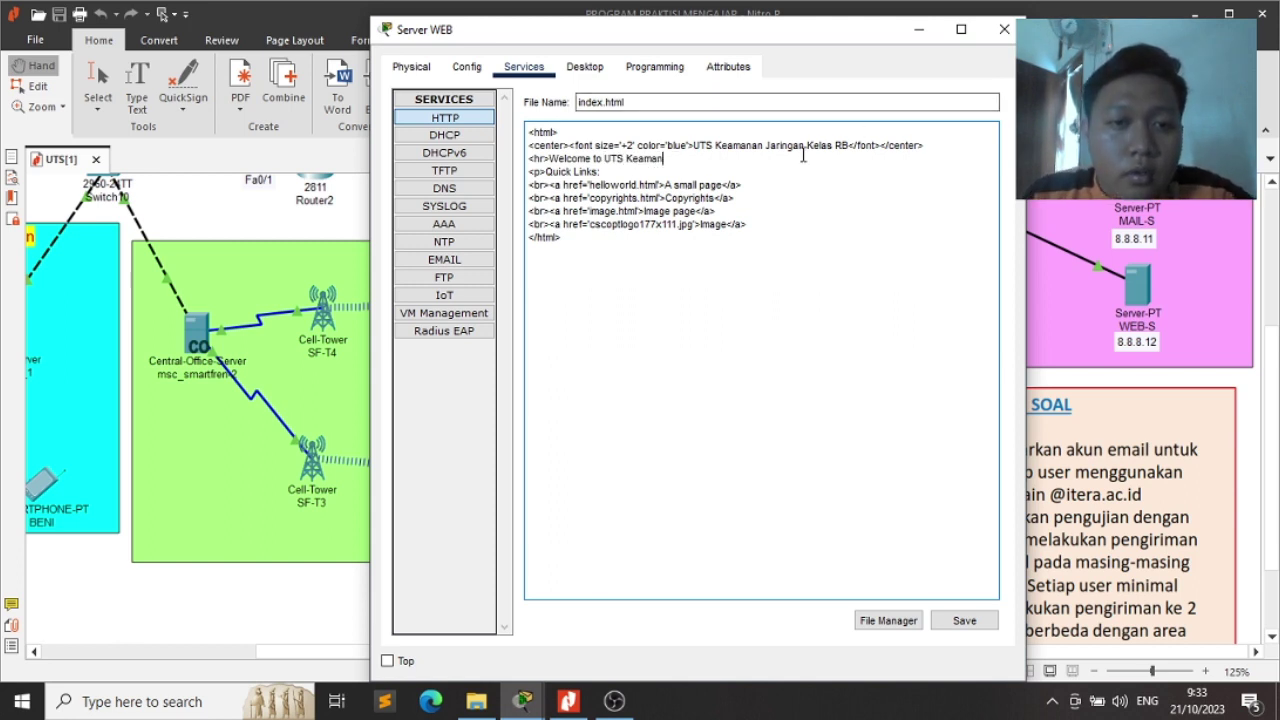
Remove 'Keamanan Jaringan' from the heading, leaving 'UTS Kelas RB', and minimize the window
left_click_drag(803, 145, 721, 150)
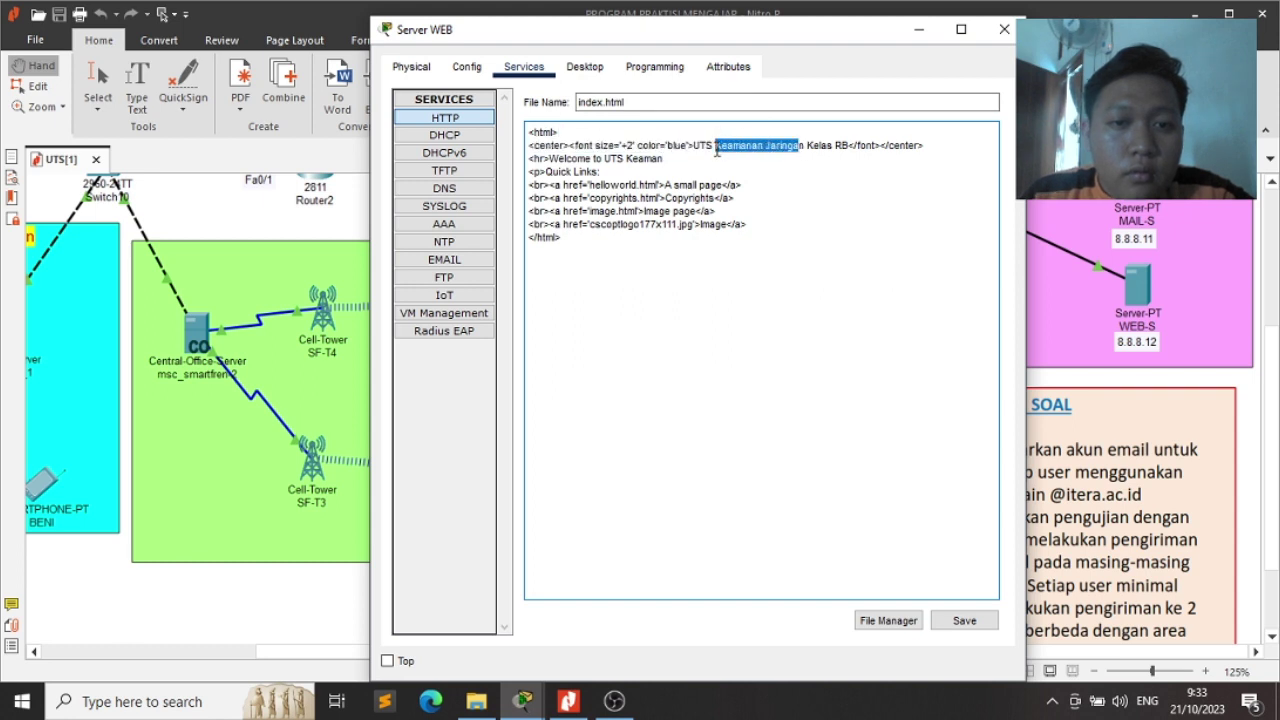
key("BackSpace")
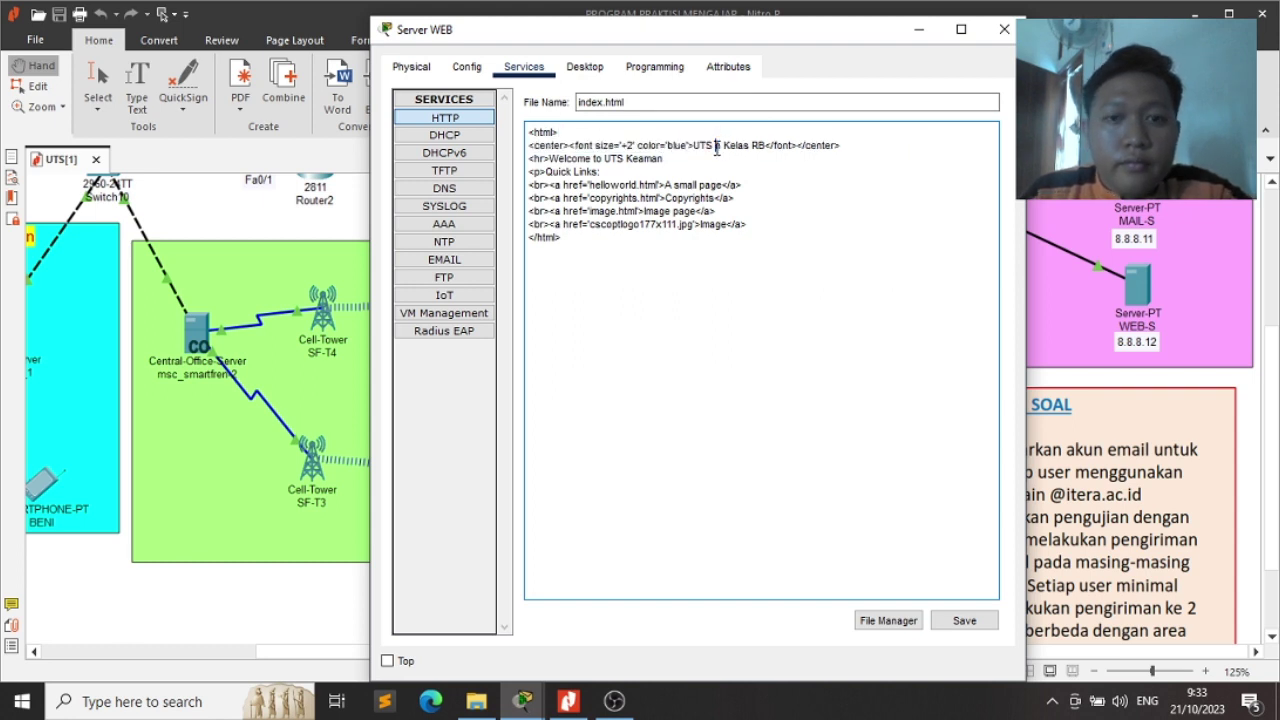
key("Delete")
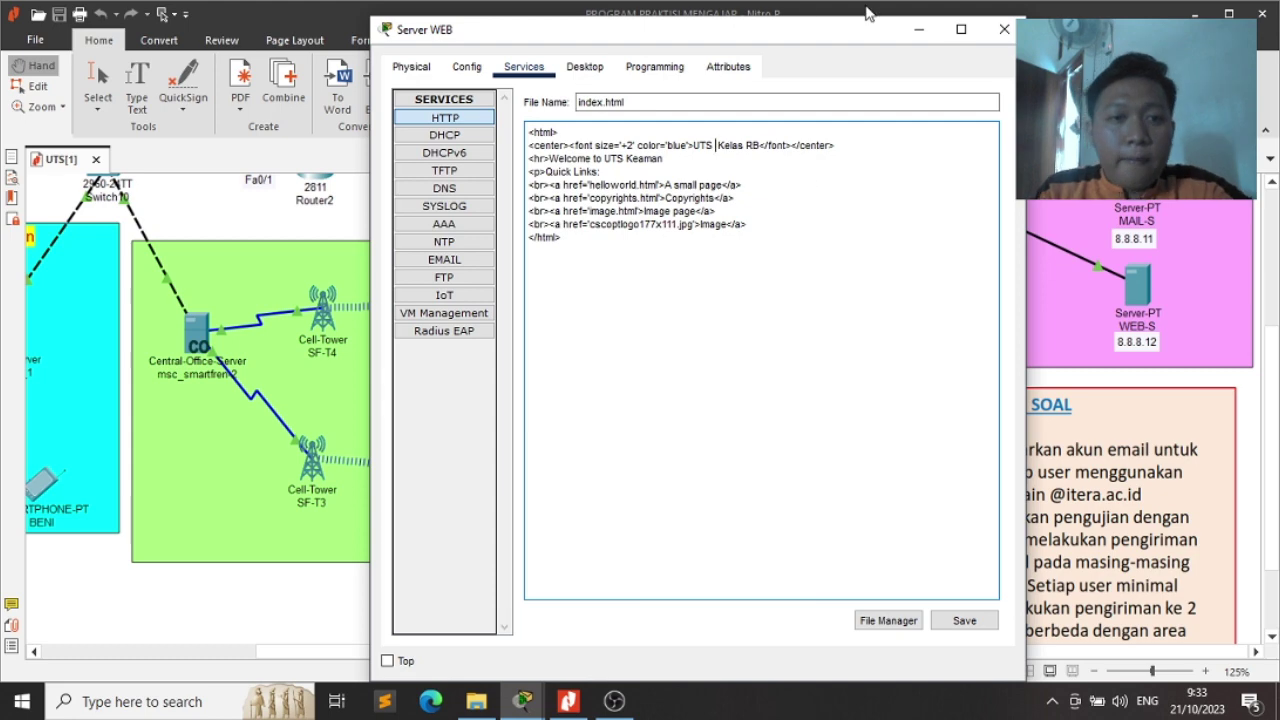
left_click(917, 37)
Pan around the exam PDF to review the topology diagram and task notes
scroll(762, 273, "up", 1)
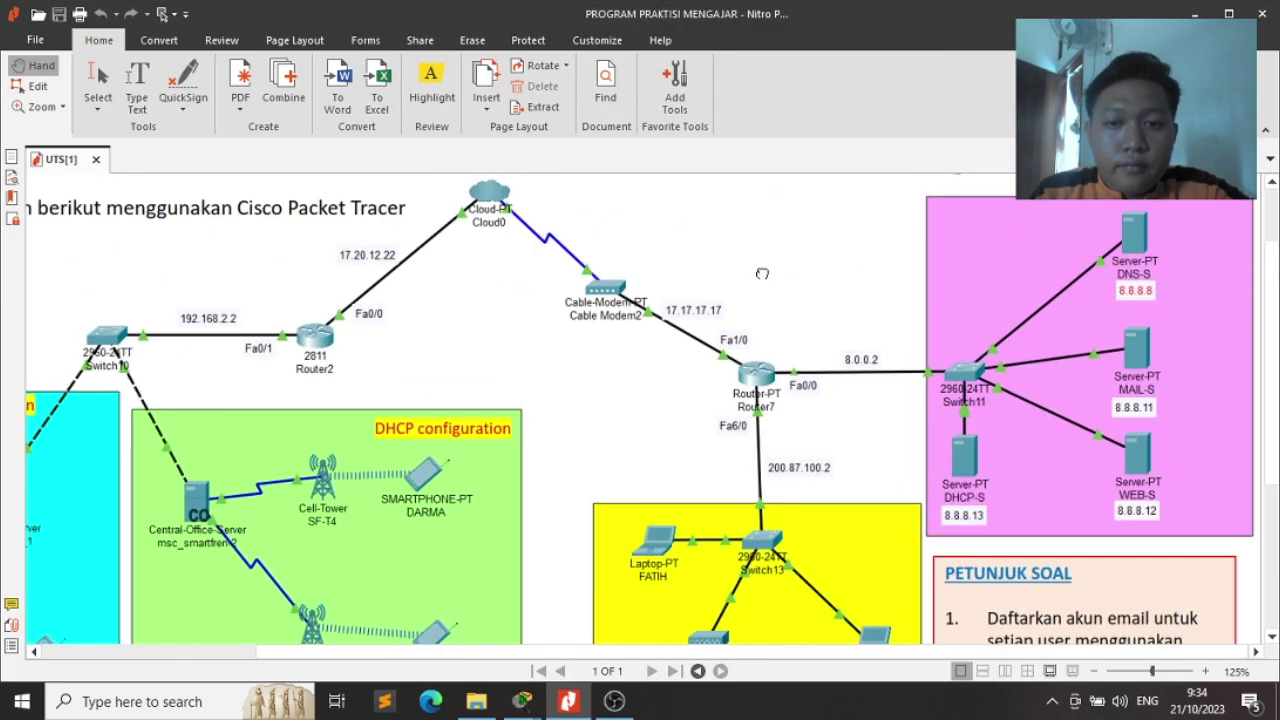
left_click_drag(763, 278, 622, 228)
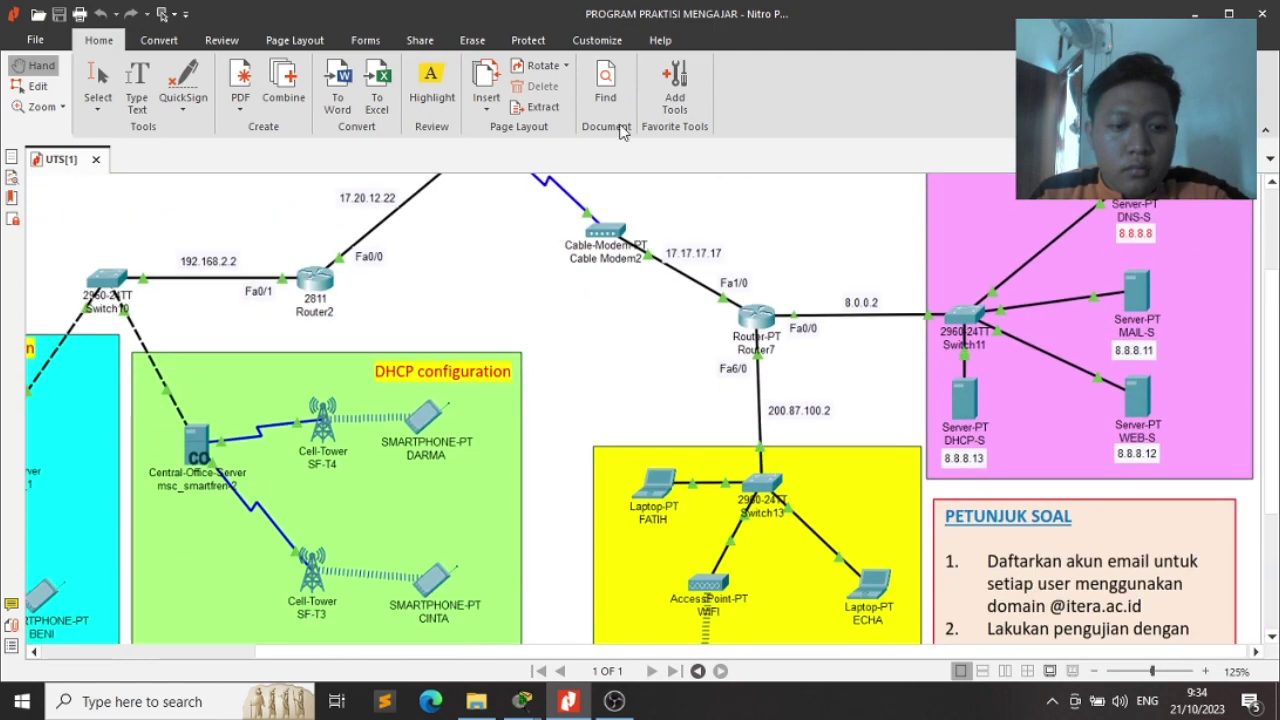
scroll(688, 287, "down", 3)
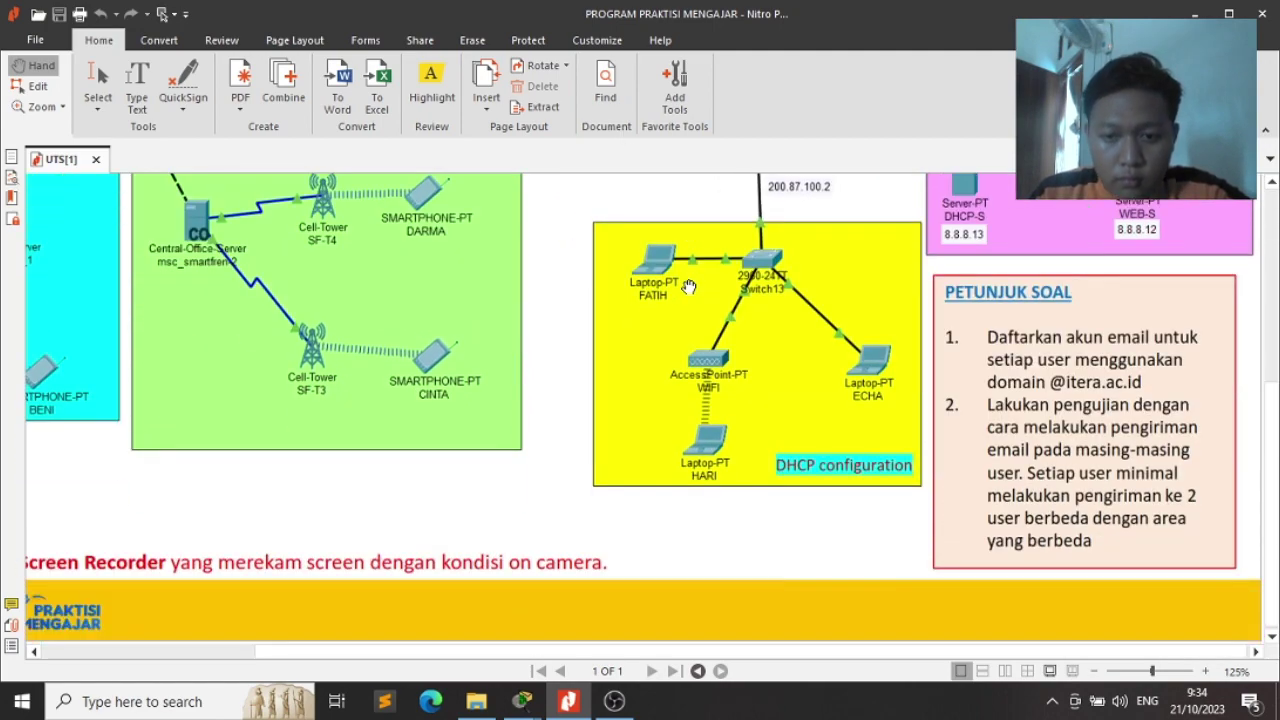
left_click_drag(689, 287, 870, 415)
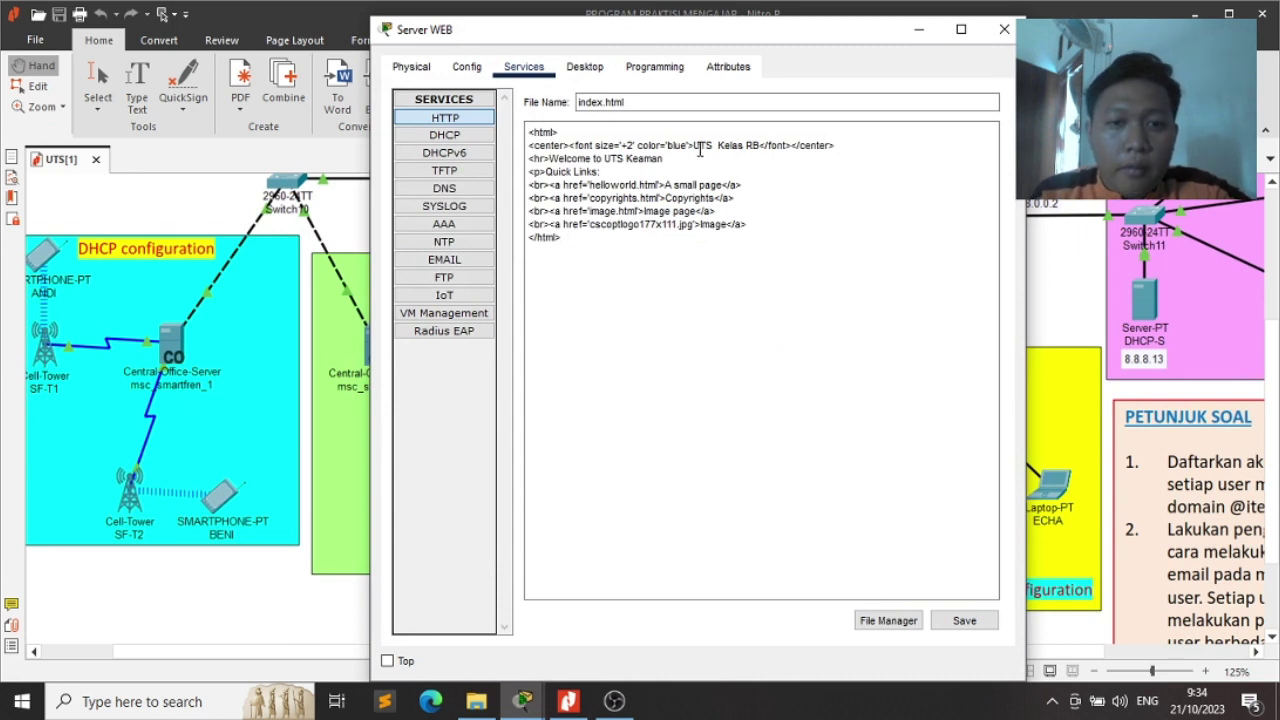
Insert 'Jaringan Akses Nirkabel' into the heading and end the welcome line with 'membantu.'
left_click(719, 145)
type("Jar ")
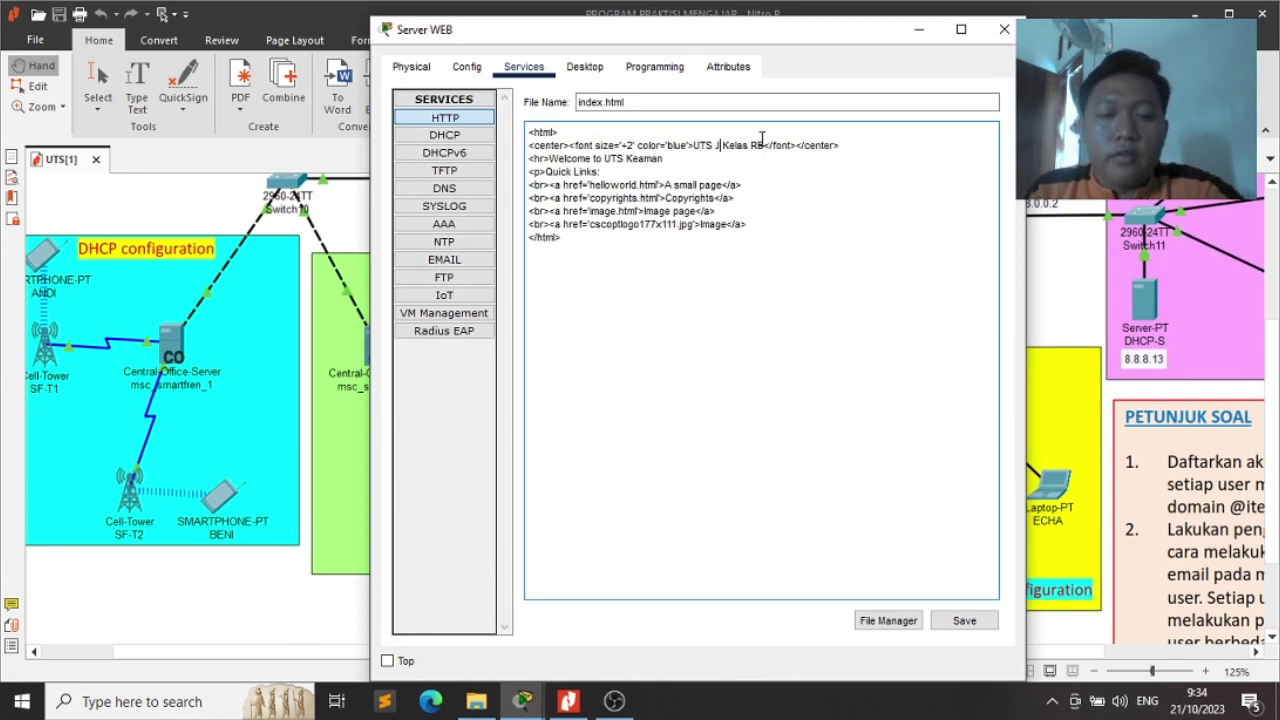
type("ingan Akses ")
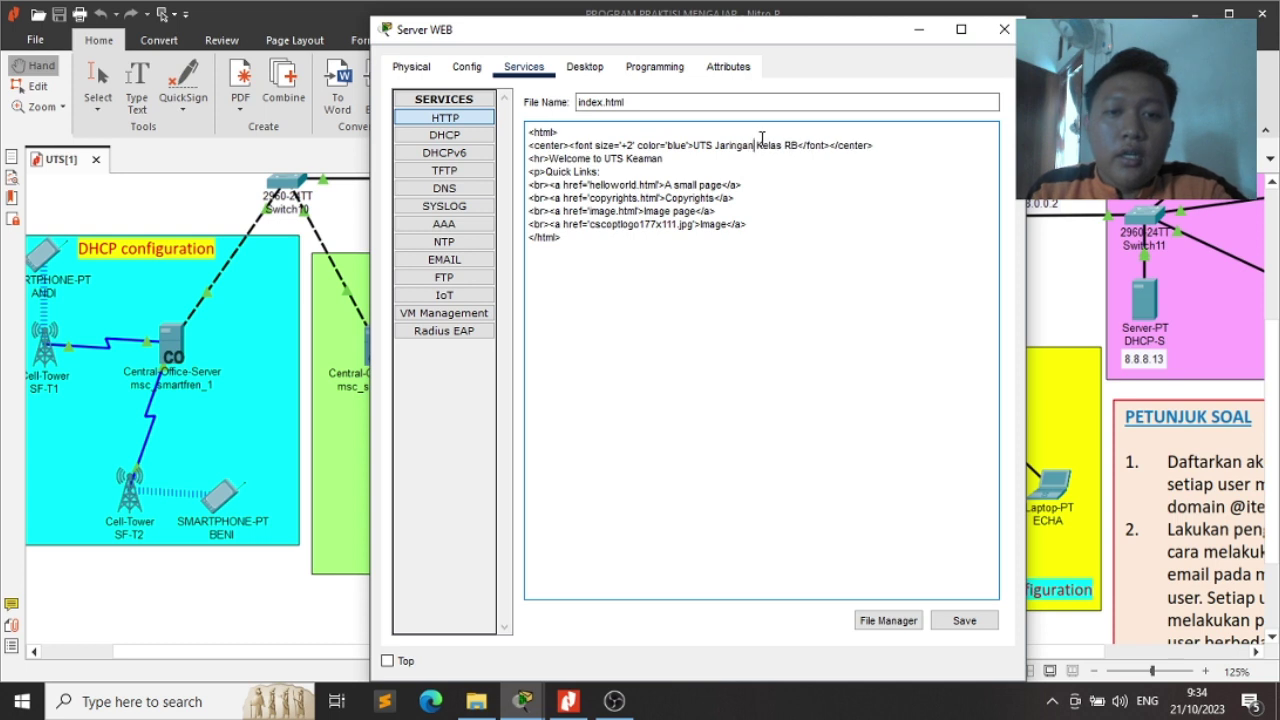
type("Nirkabel")
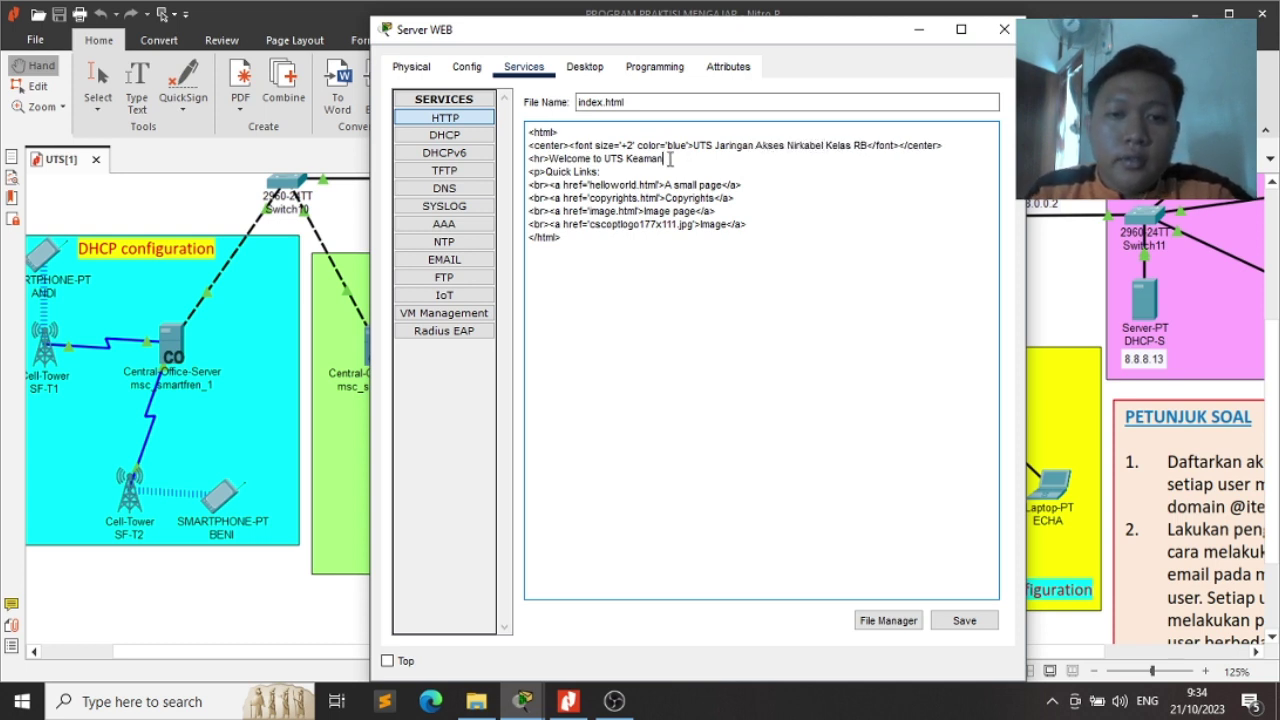
key("BackSpace")
key("BackSpace")
key("BackSpace")
key("BackSpace")
key("BackSpace")
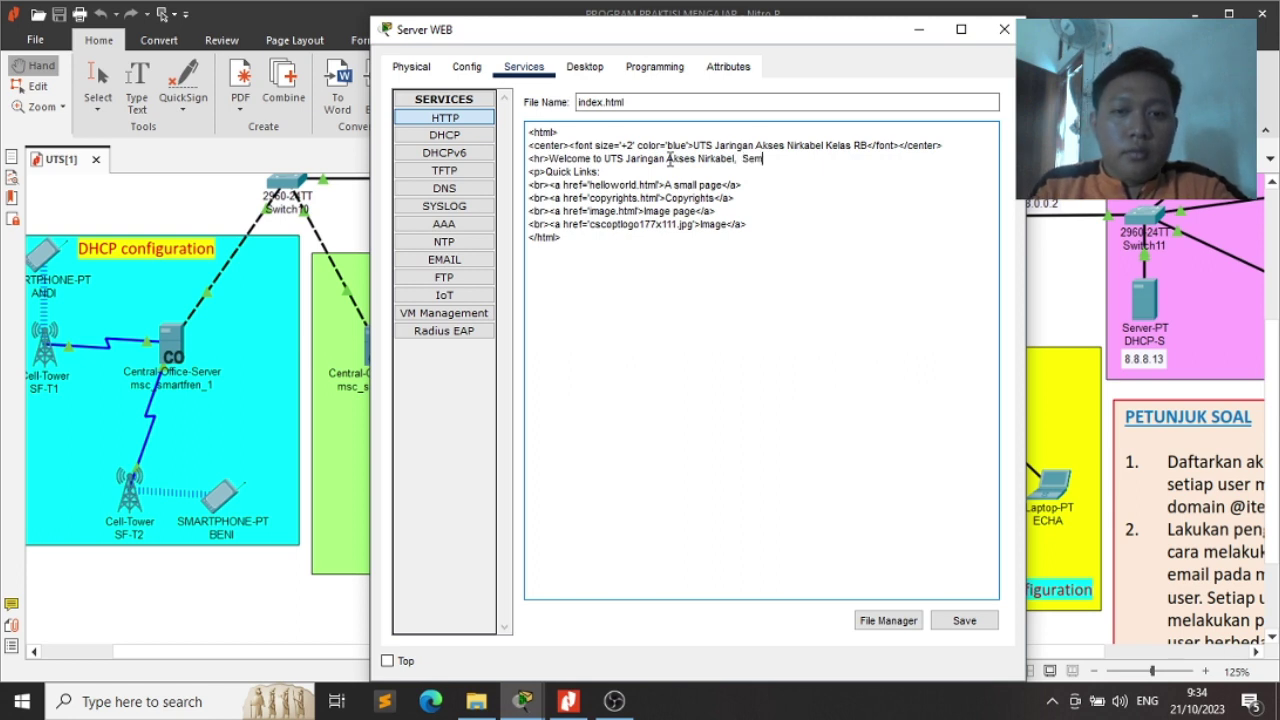
type("membantu")
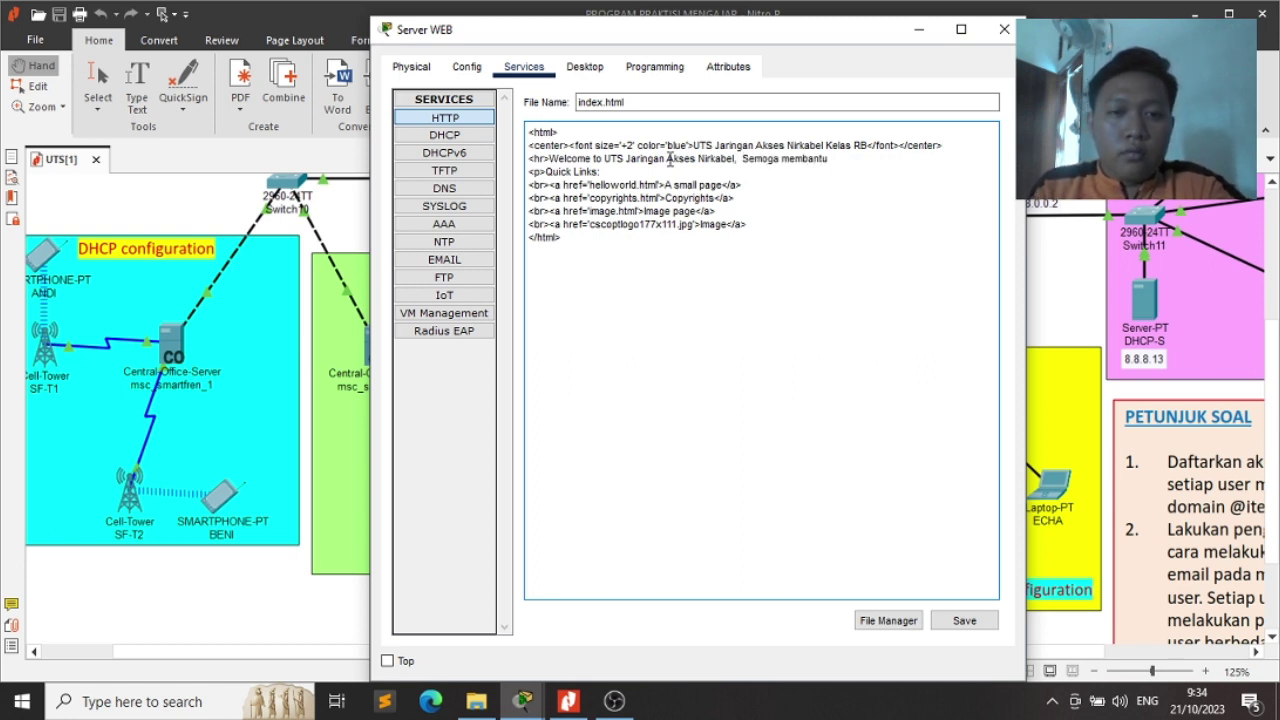
type(".")
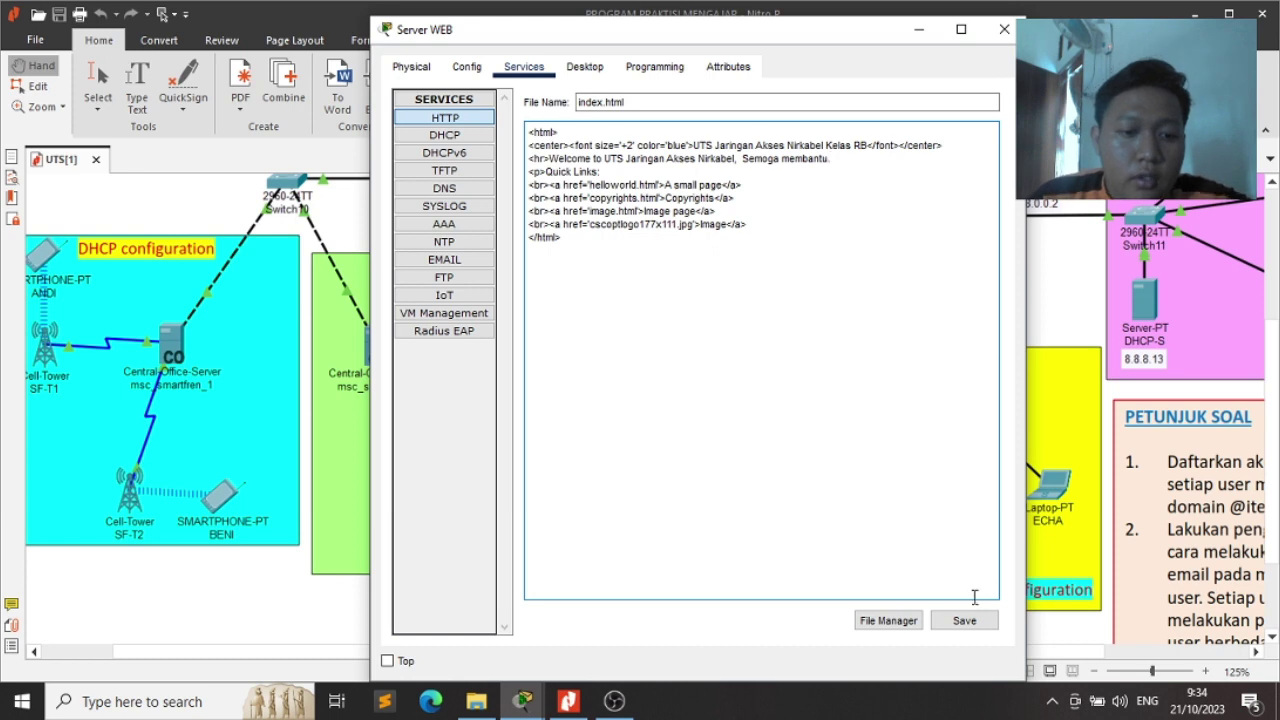
Save index.html, confirm overwriting it, and close the Server WEB window
left_click(975, 625)
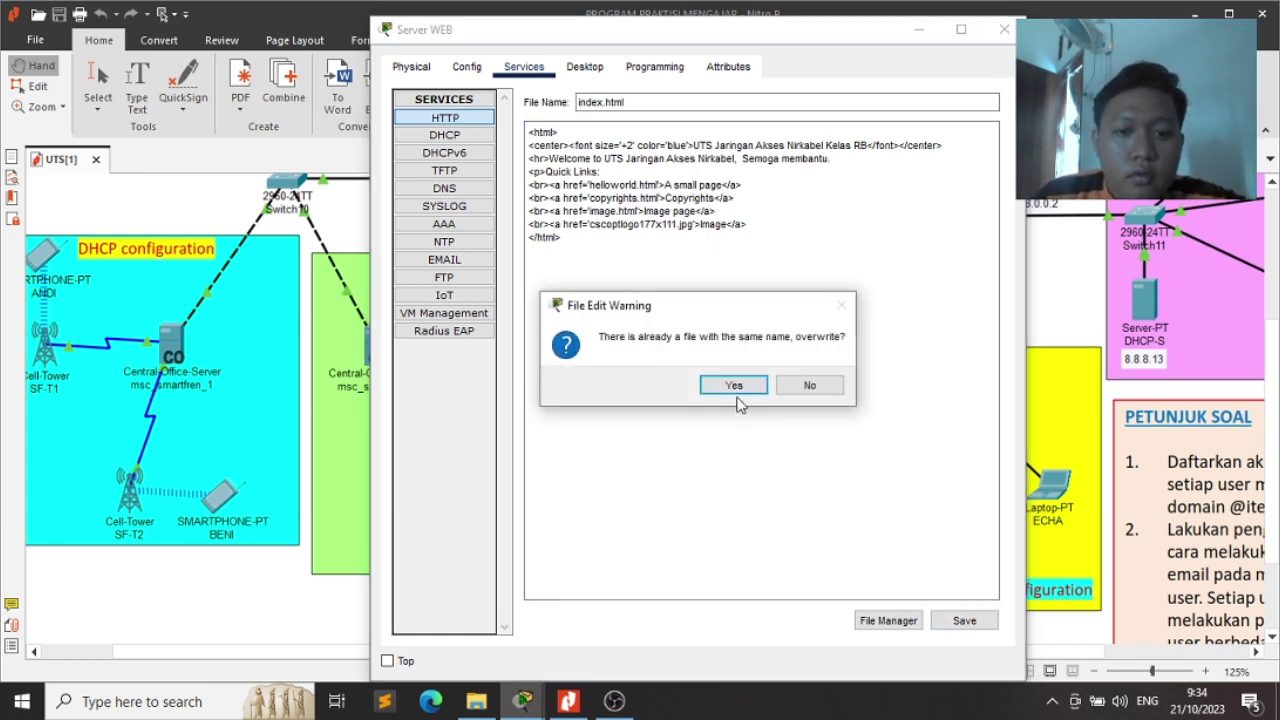
left_click(734, 386)
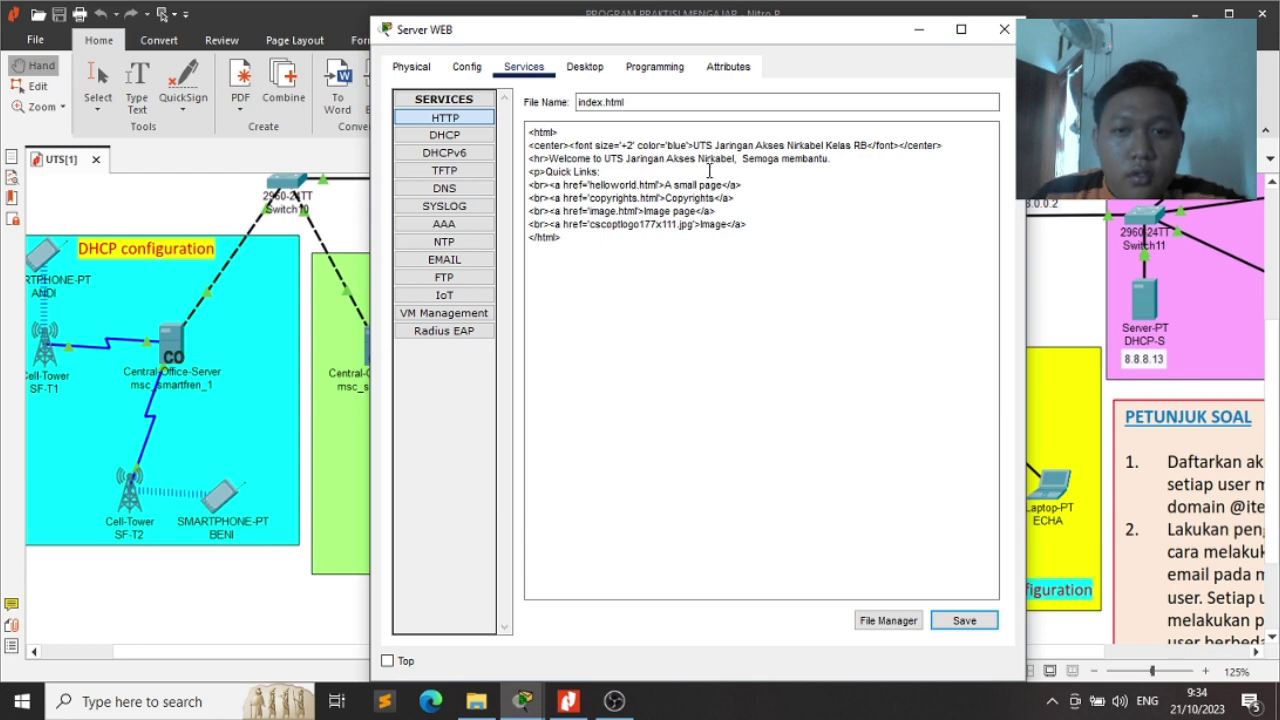
left_click(1004, 29)
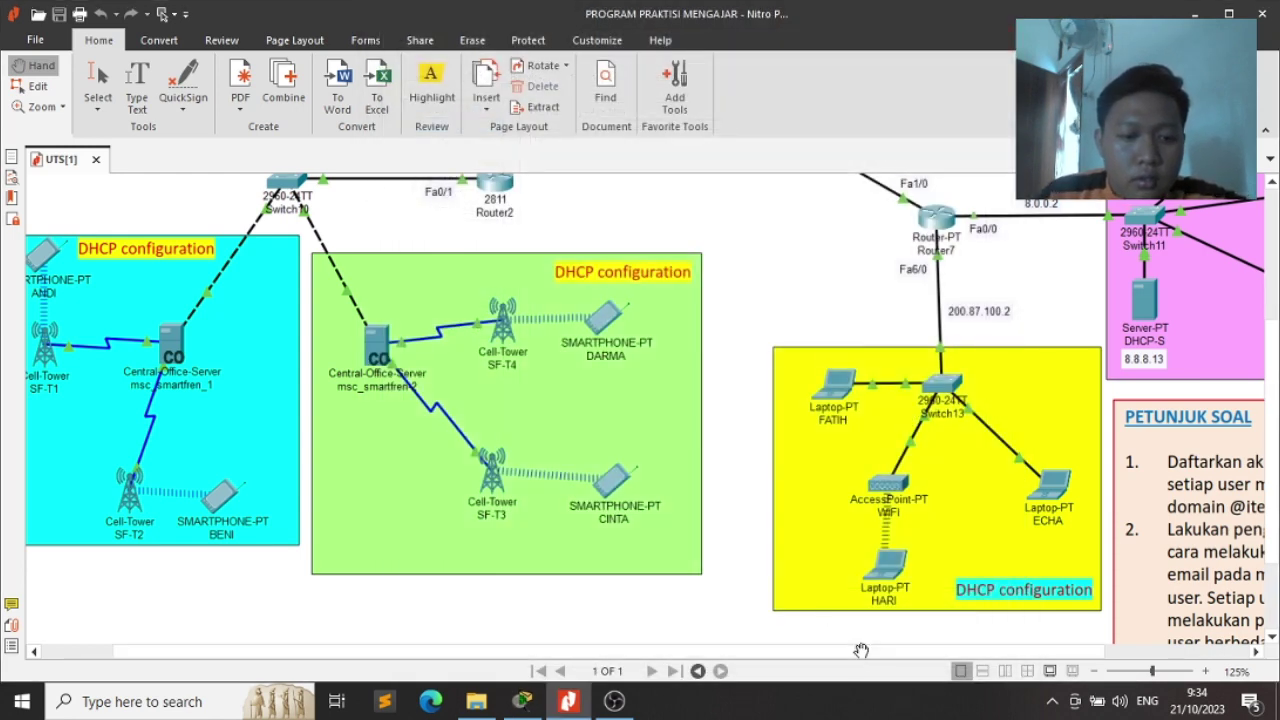
left_click_drag(861, 651, 1076, 622)
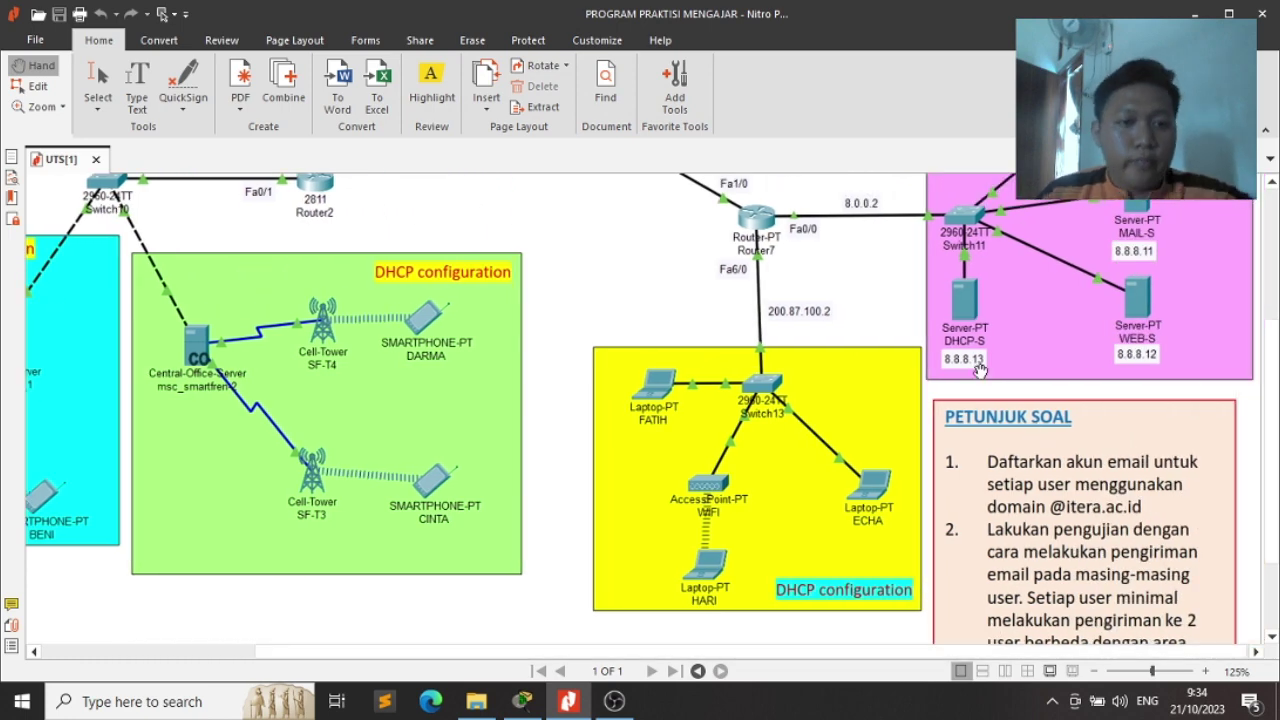
Switch from the exam PDF back to Cisco Packet Tracer
key("alt+Tab")
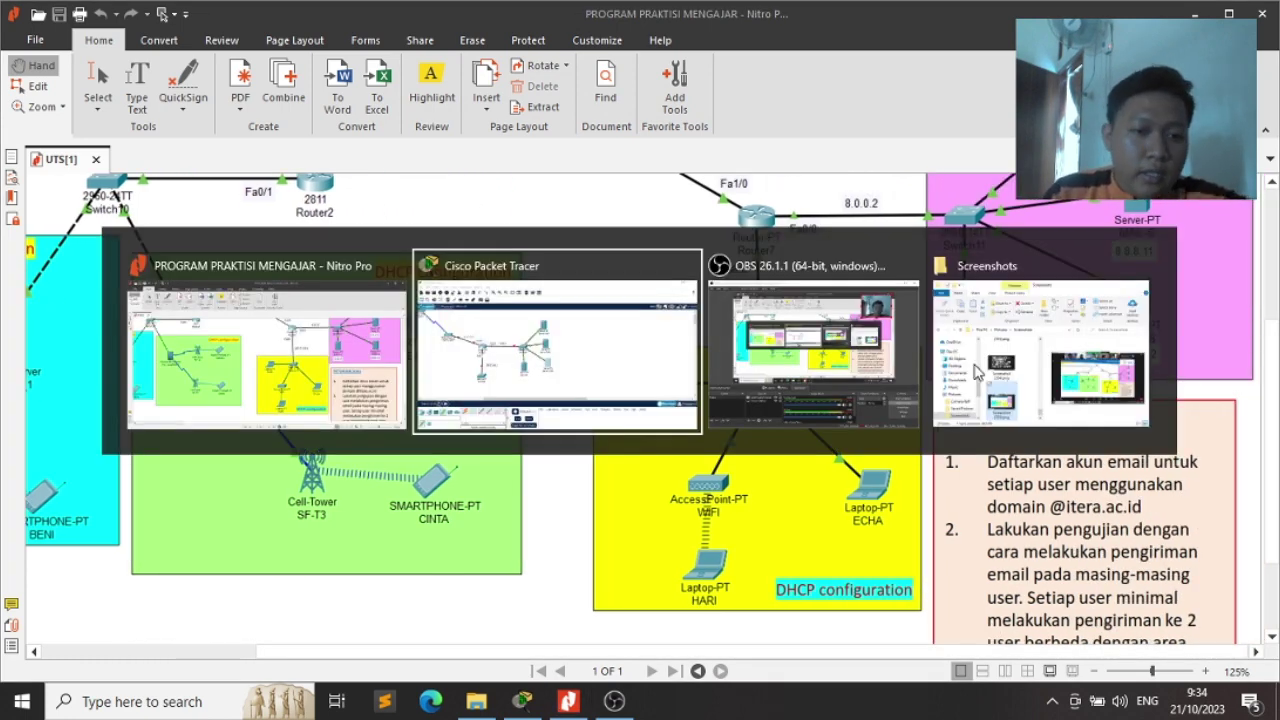
key("Escape")
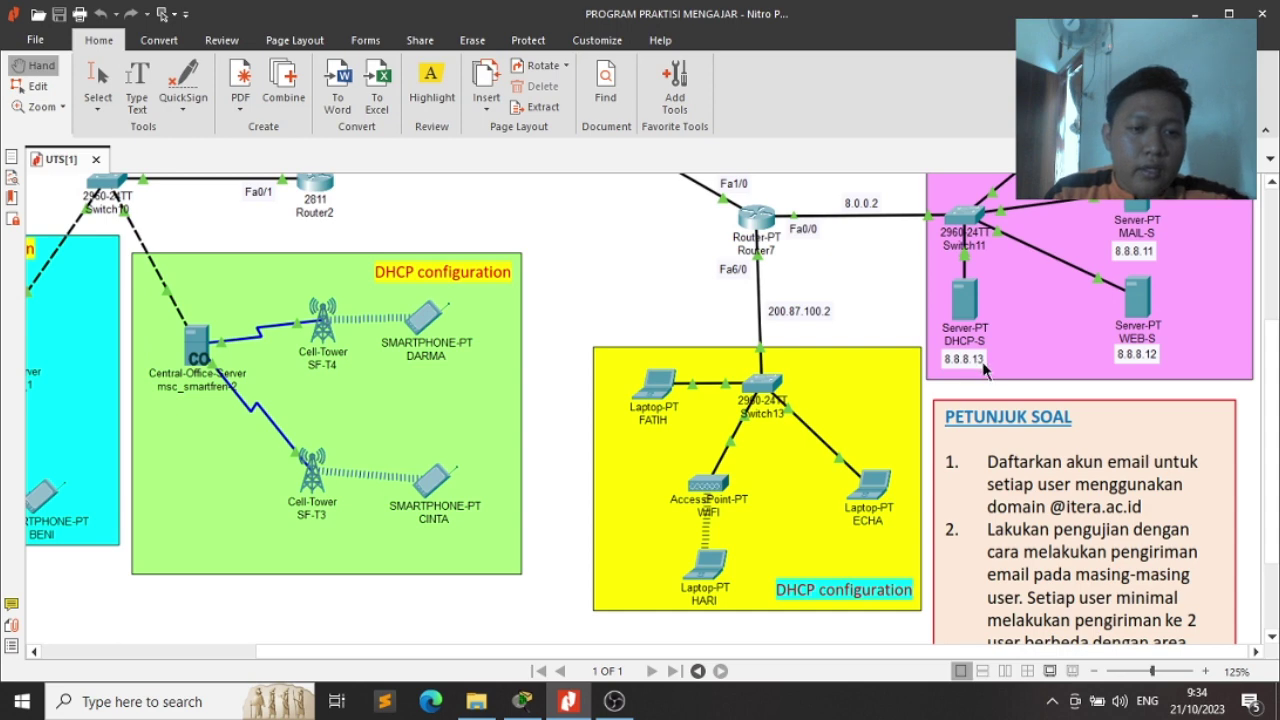
key("alt+Tab")
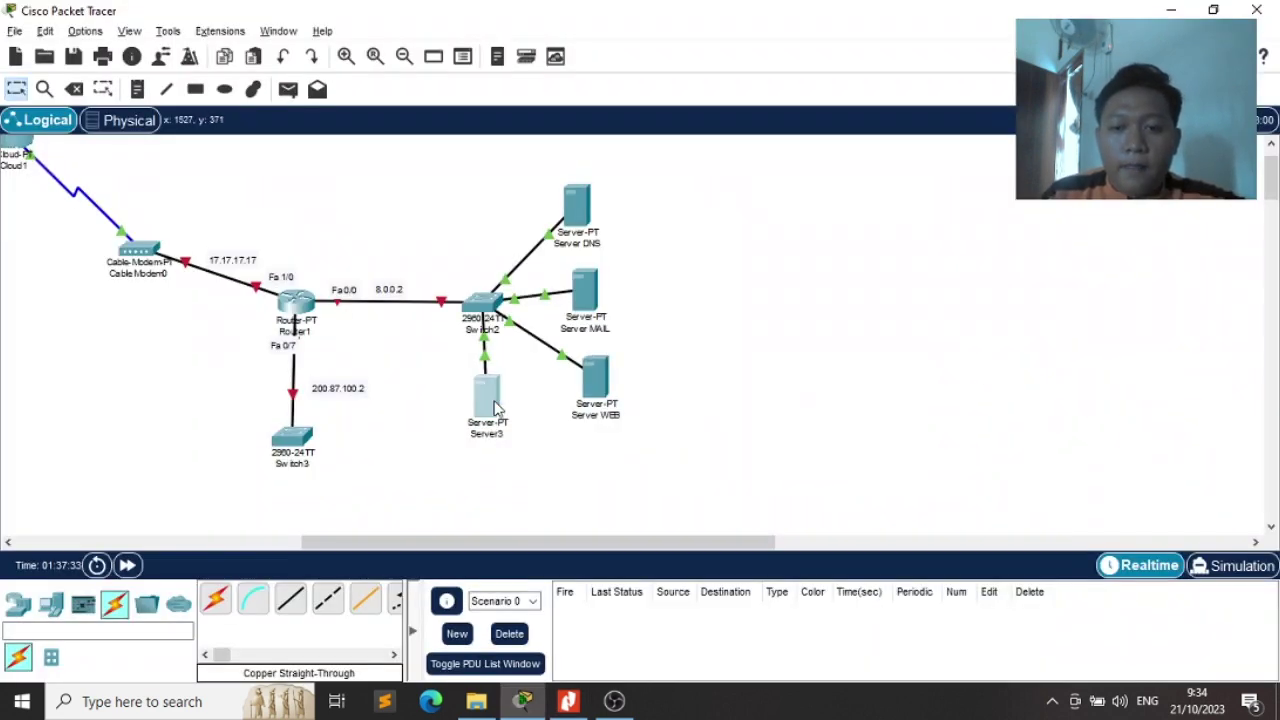
Rename Server3 to 'Server DHCP' and set its default gateway to 8.0.0.0
left_click(495, 405)
left_click(470, 67)
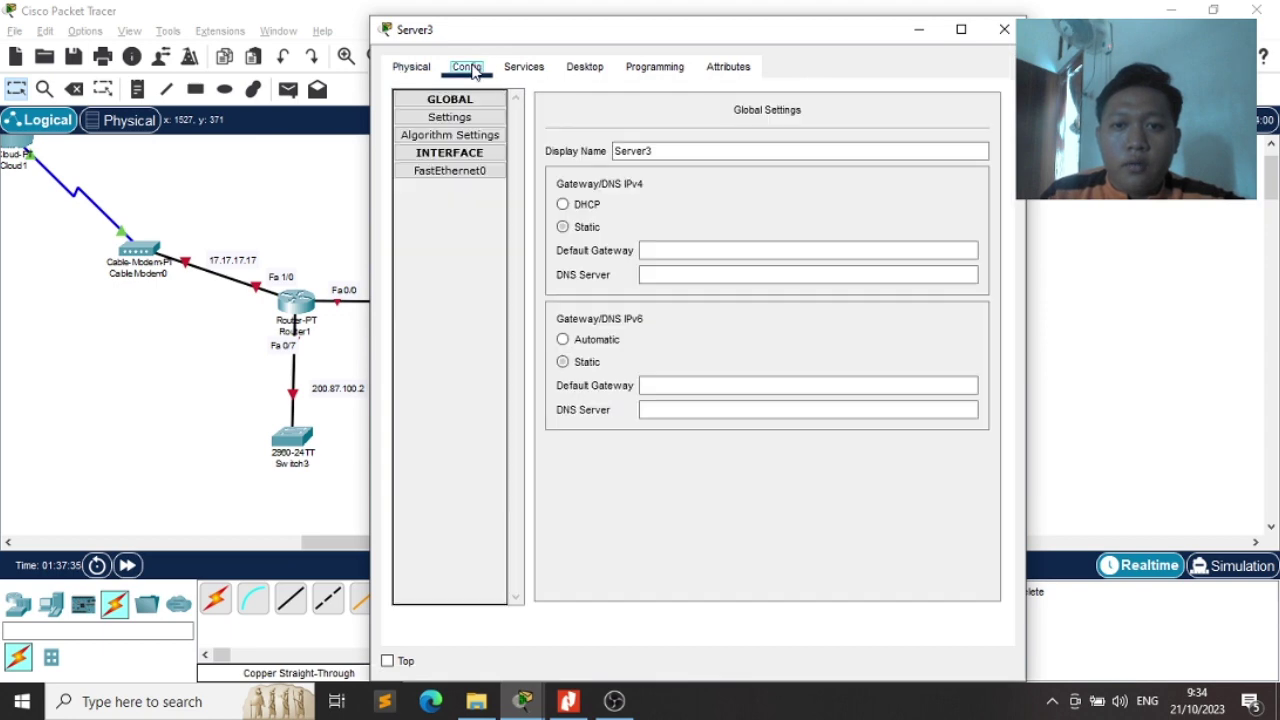
left_click(678, 149)
key("BackSpace")
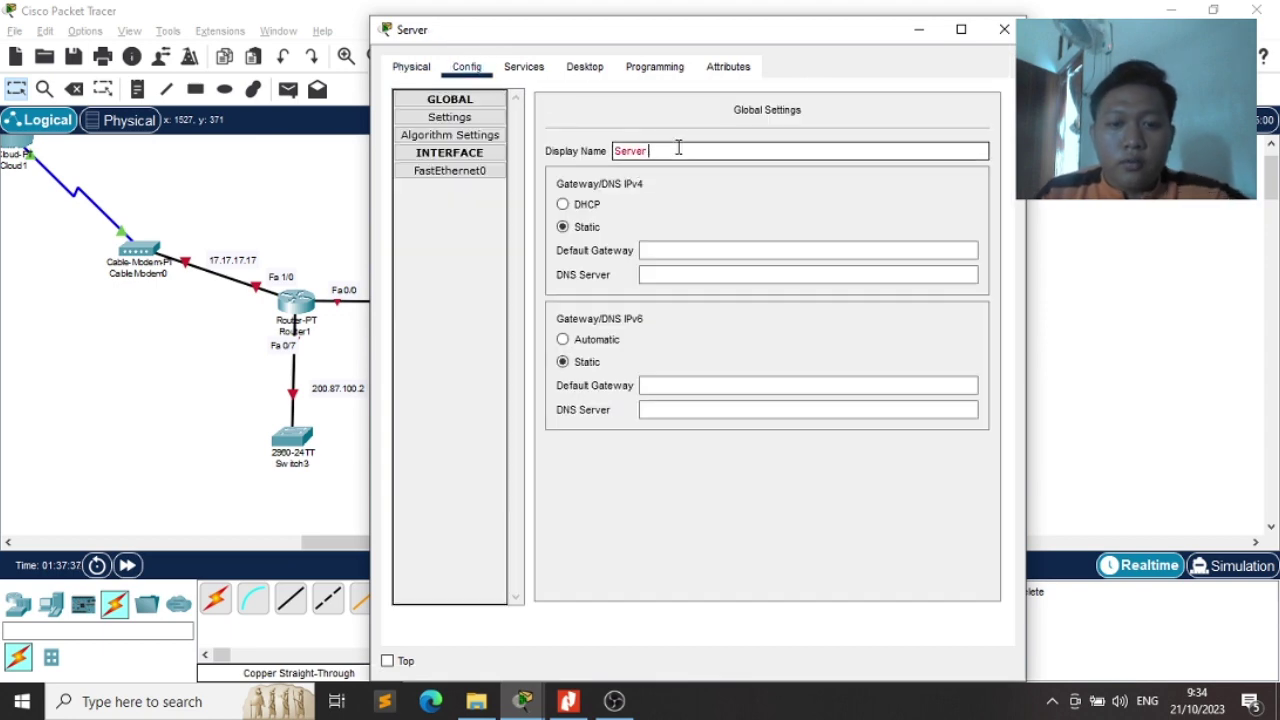
type("DHCP")
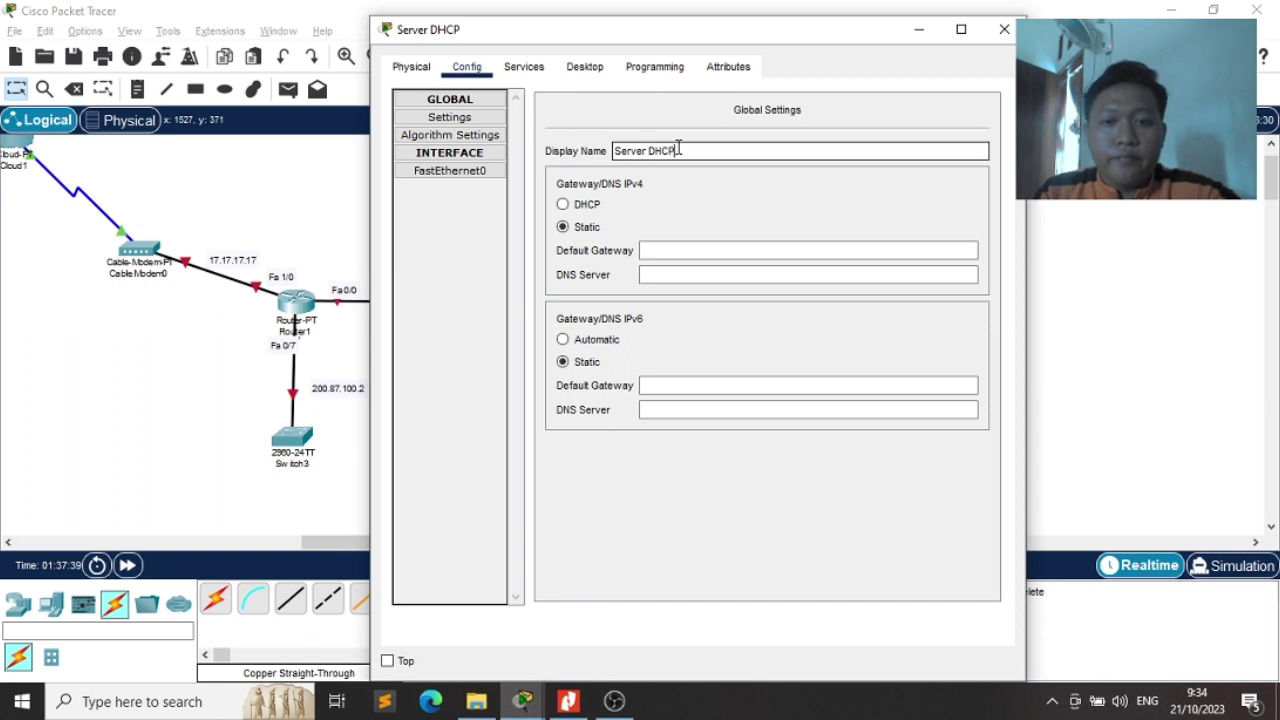
left_click(669, 250)
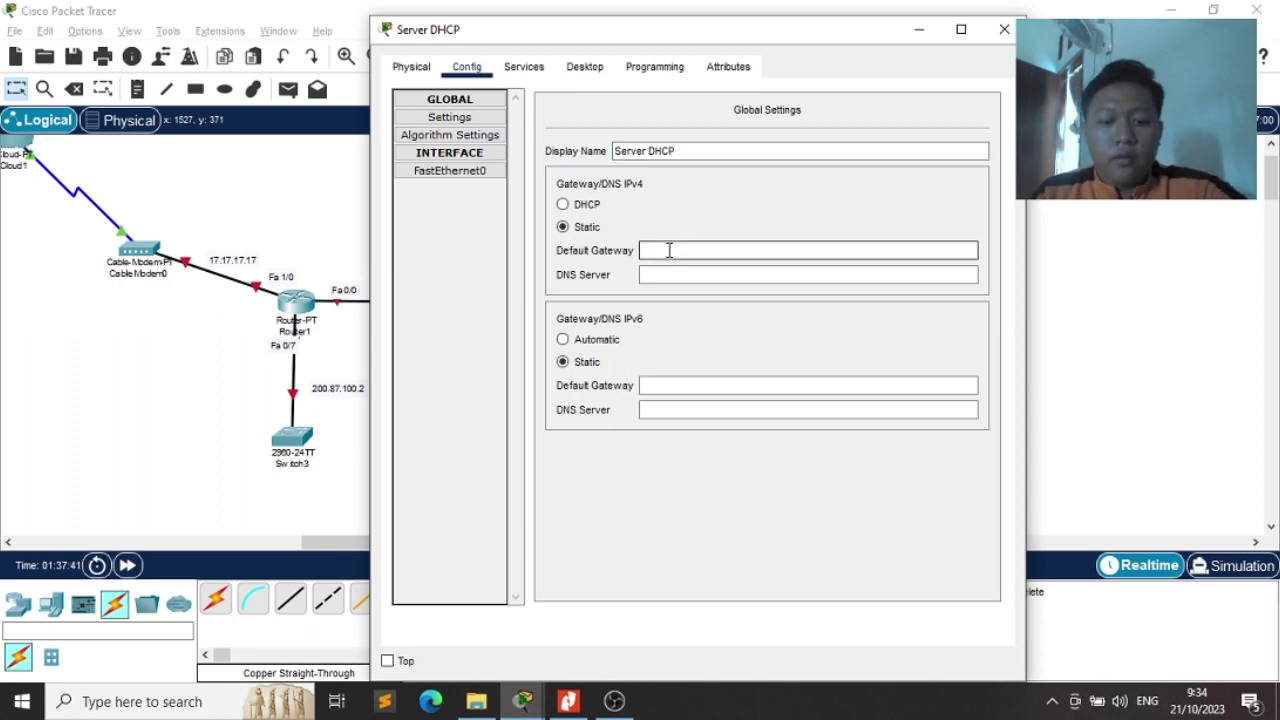
type("8.0.0.0")
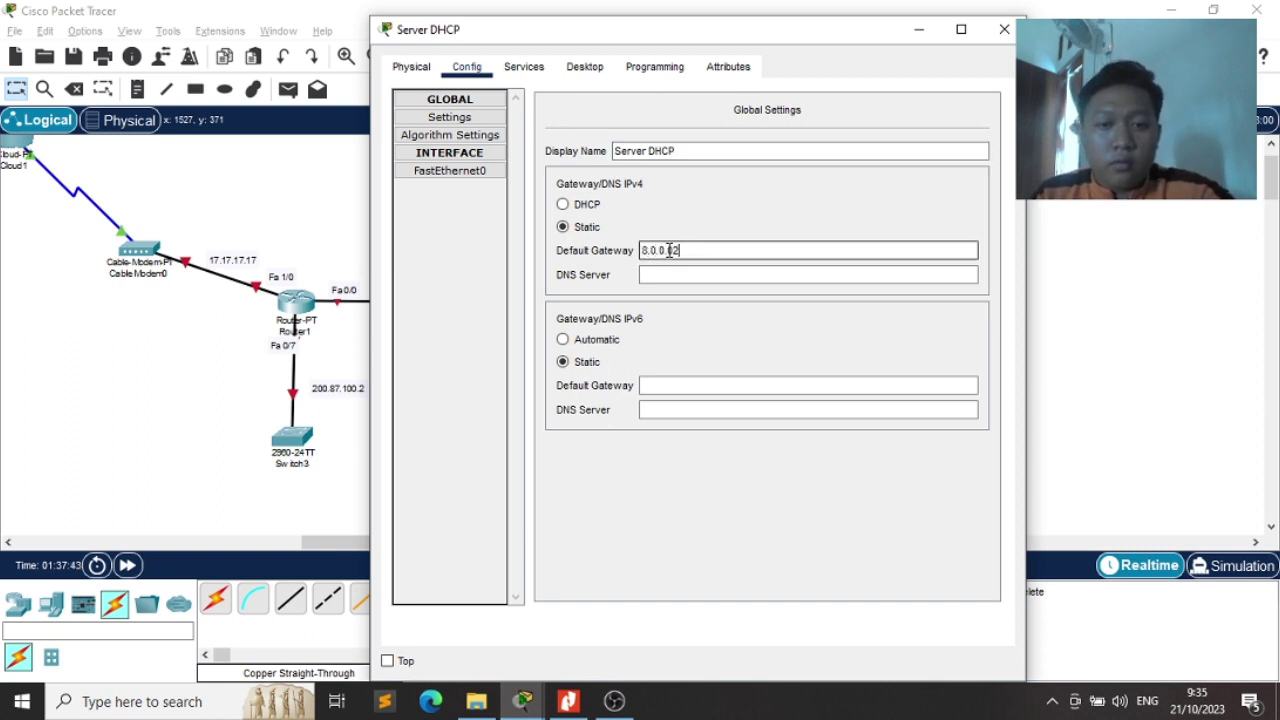
key("Tab")
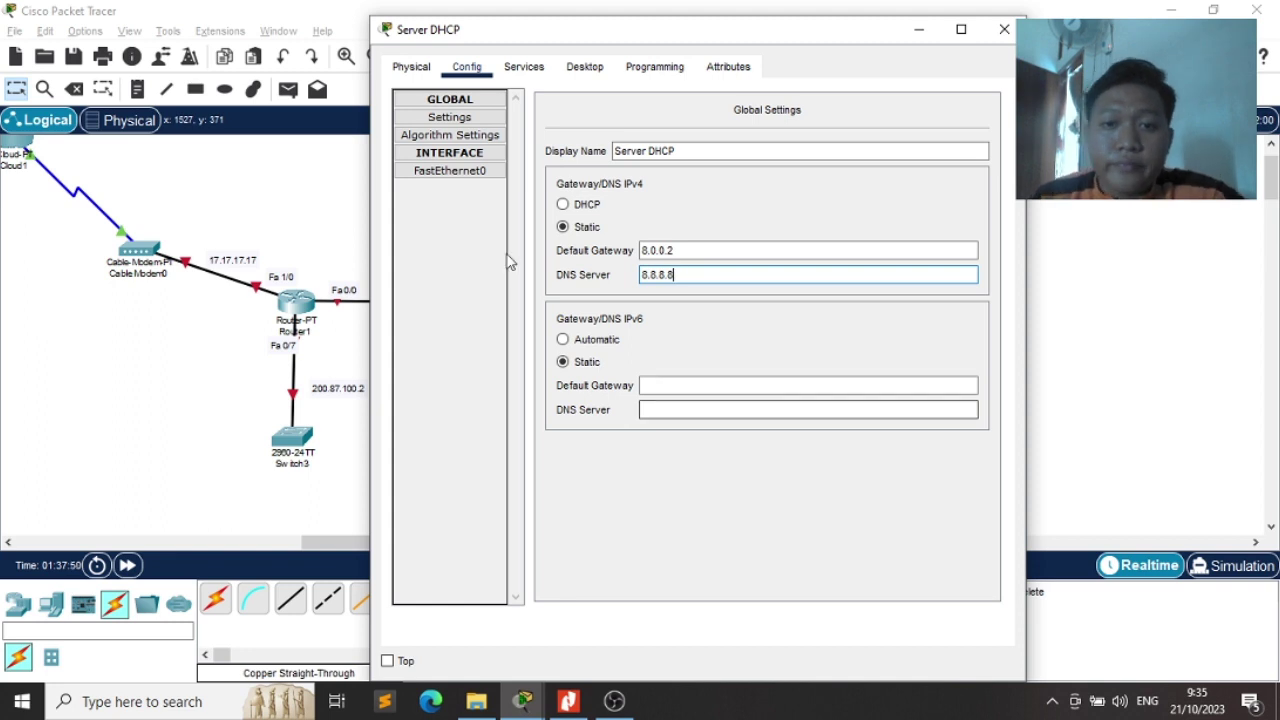
Give FastEthernet0 the IPv4 address 8.8.8.13 with mask 255.0.0.0, checking the exam PDF
left_click(456, 172)
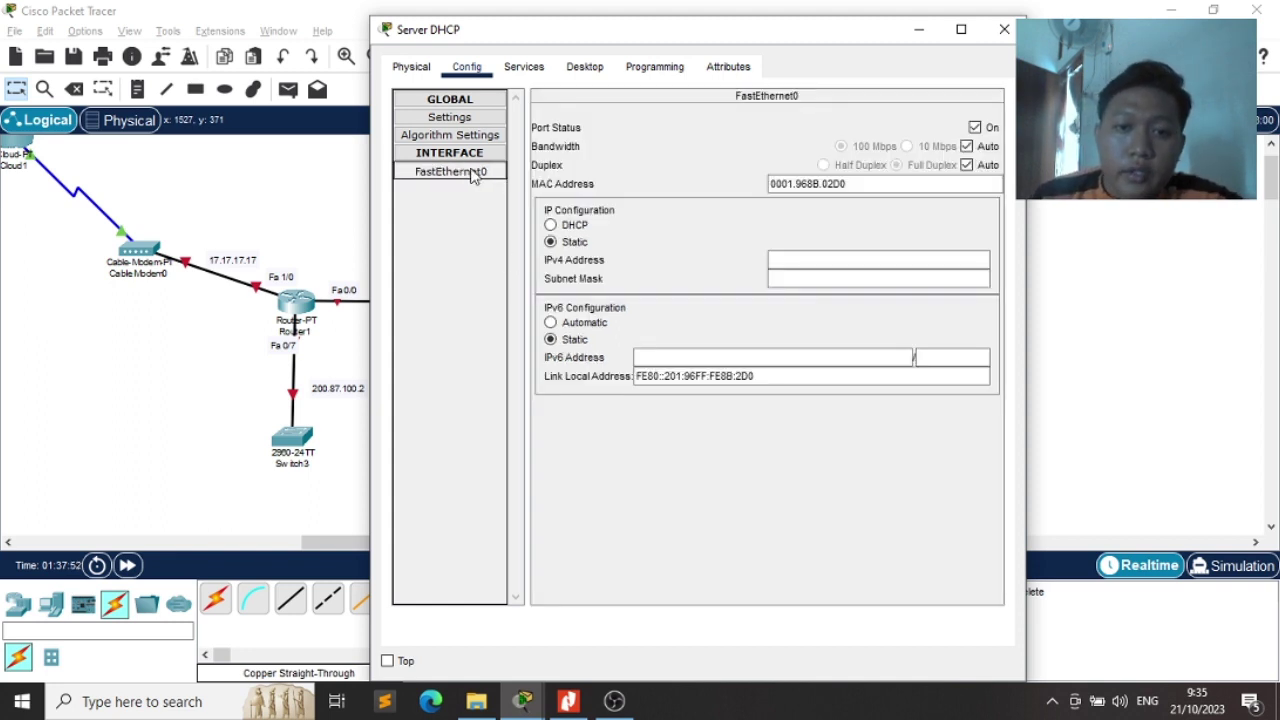
left_click(860, 260)
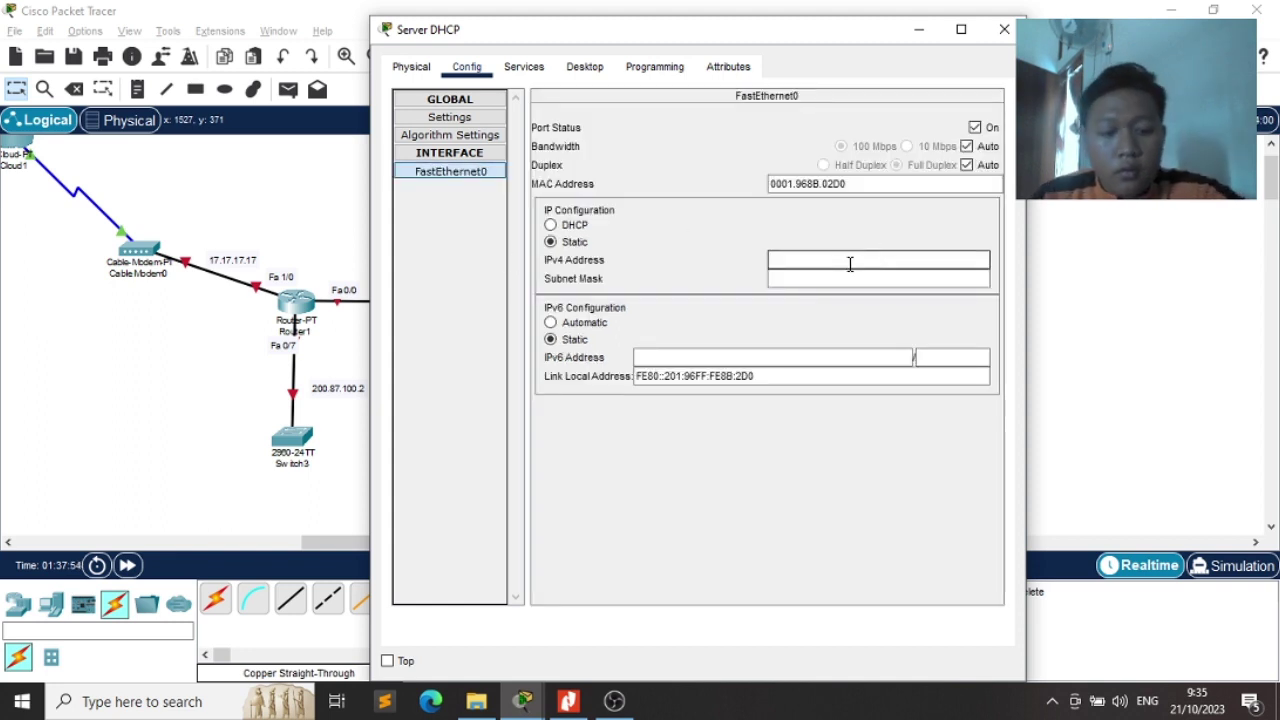
type("8")
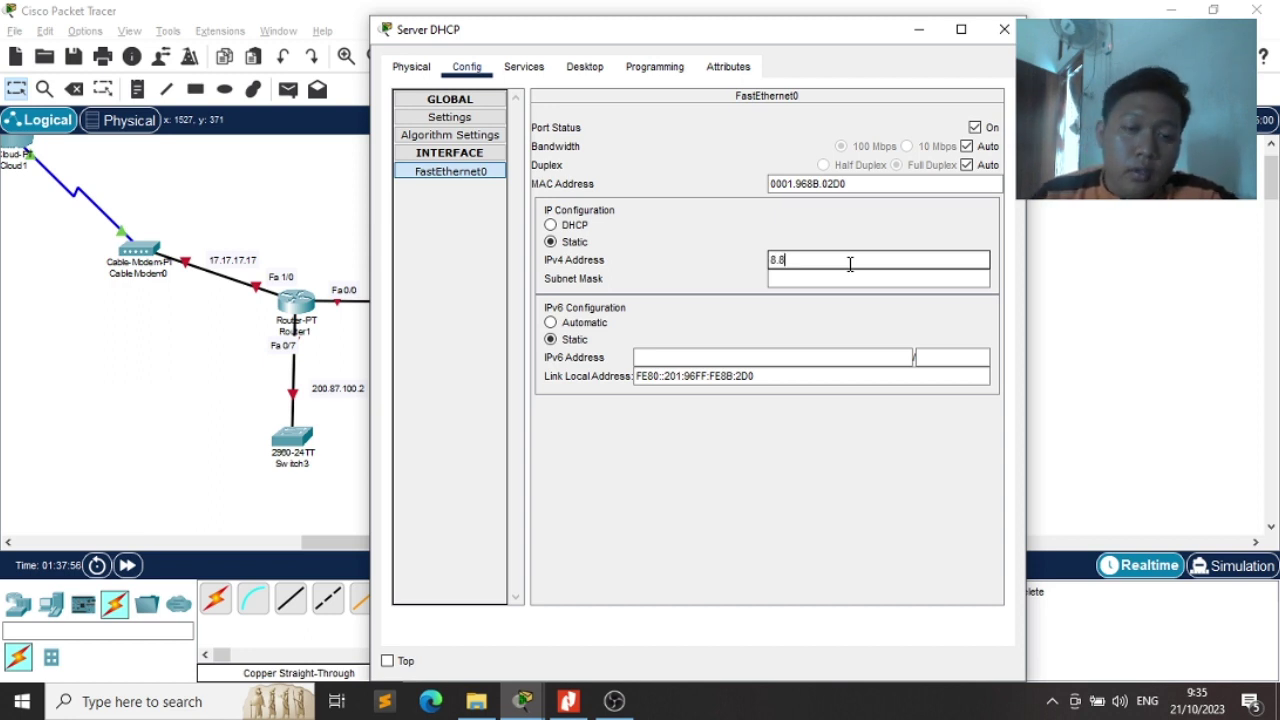
type(".8.")
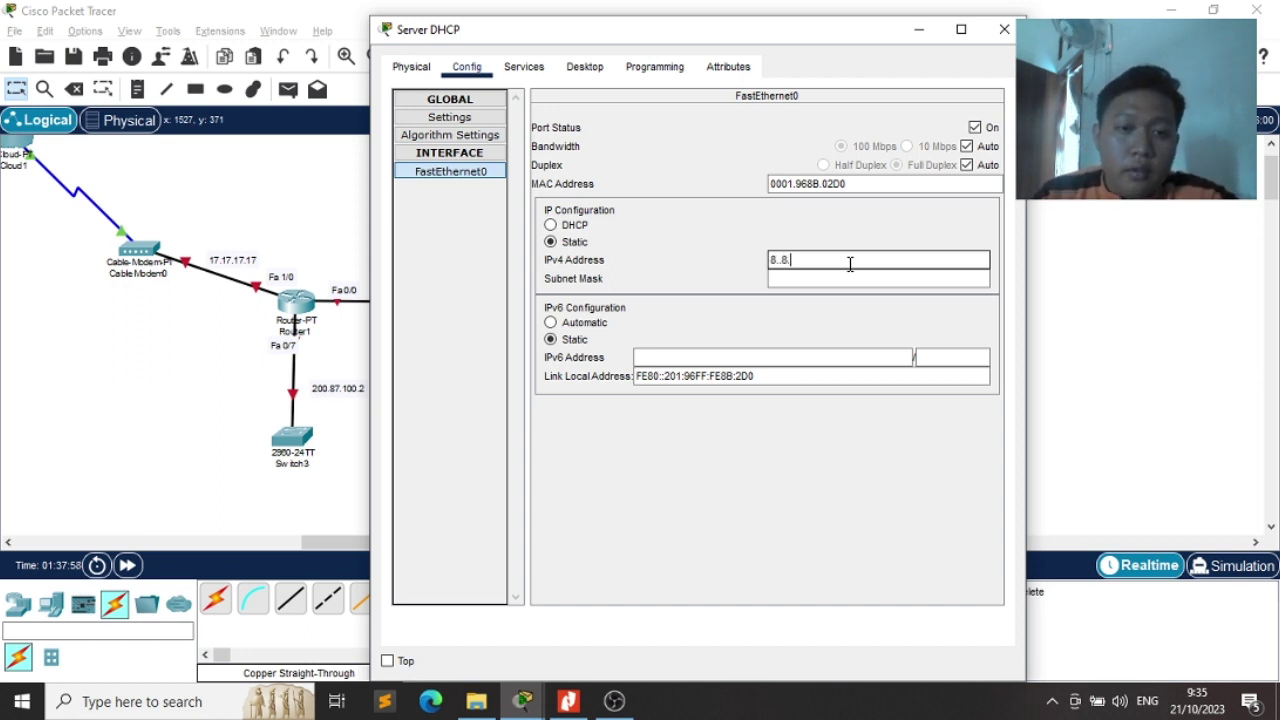
type("2")
key("BackSpace")
type("13")
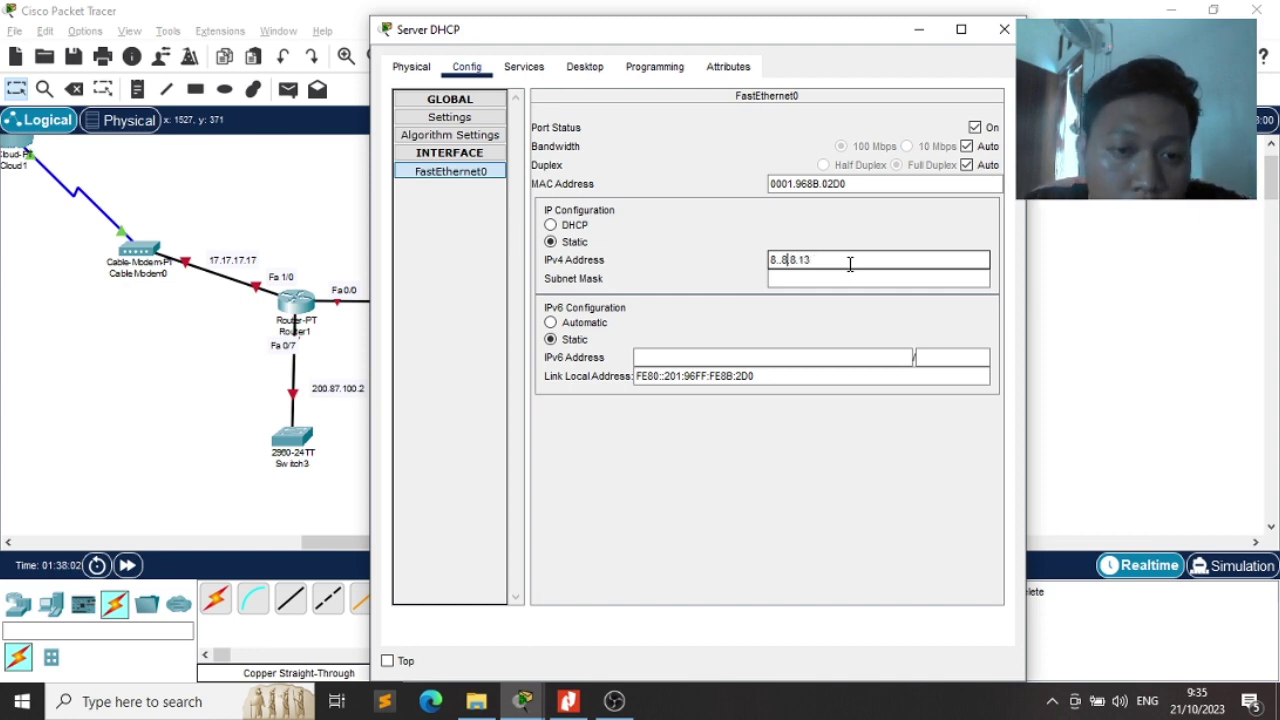
key("BackSpace")
key("alt+Tab")
key("alt+Tab")
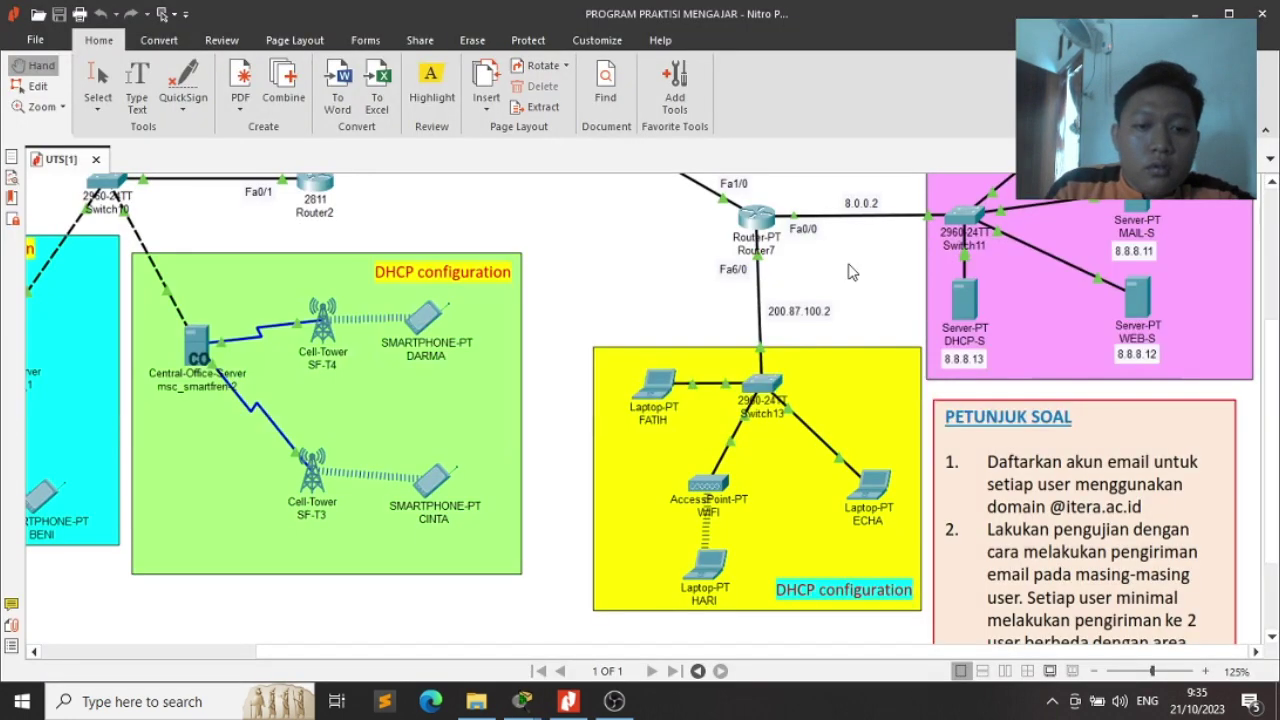
key("alt+Tab")
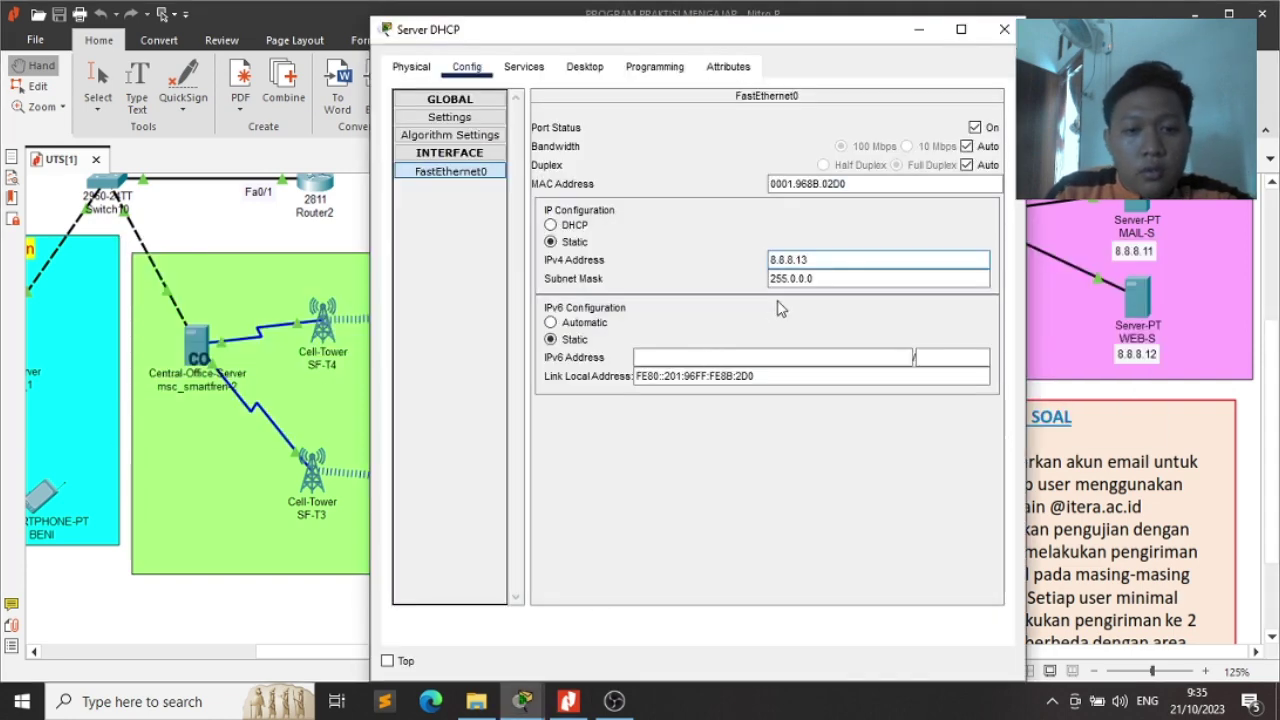
Turn the DHCP service on, save serverPool, and close the Server DHCP window
left_click(520, 70)
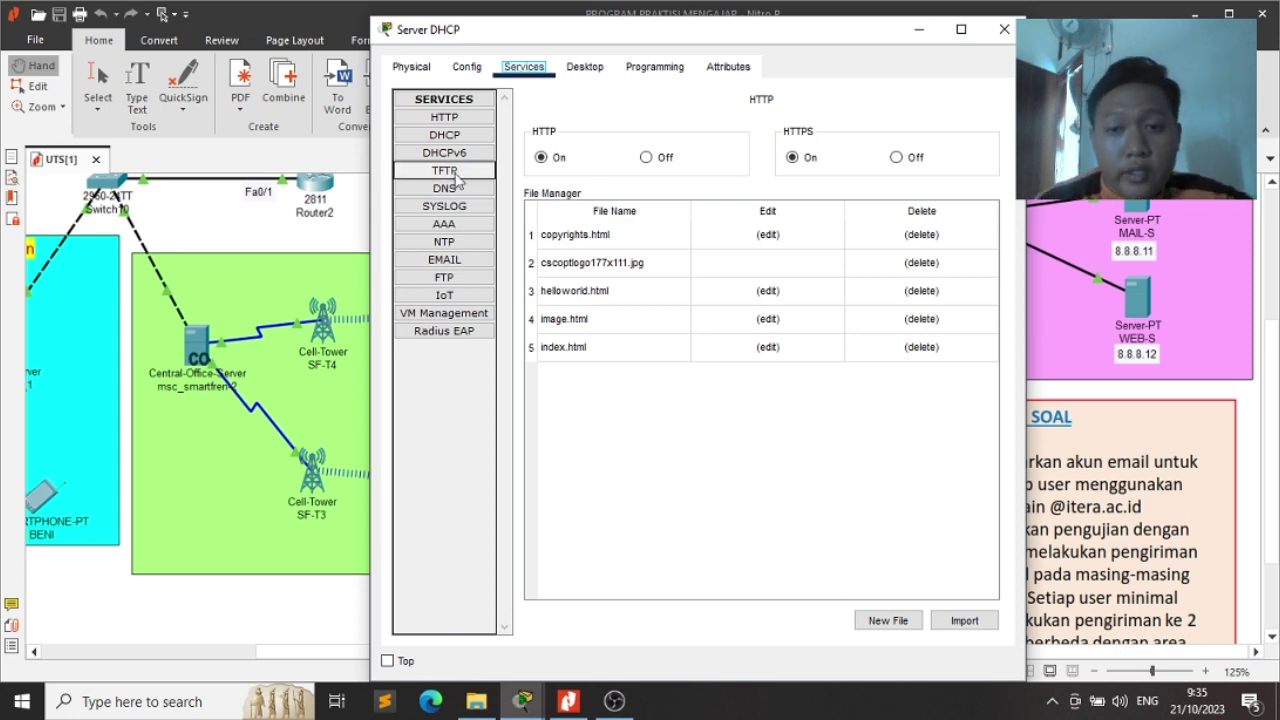
left_click(446, 136)
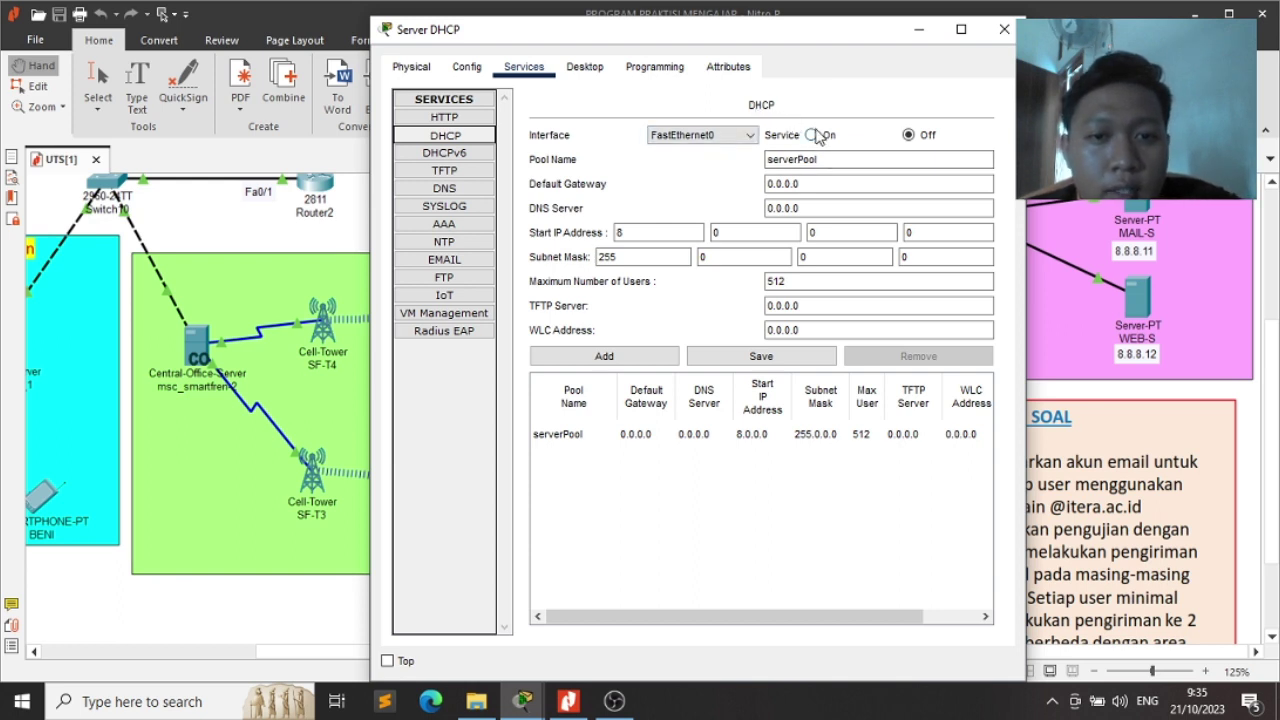
left_click(812, 135)
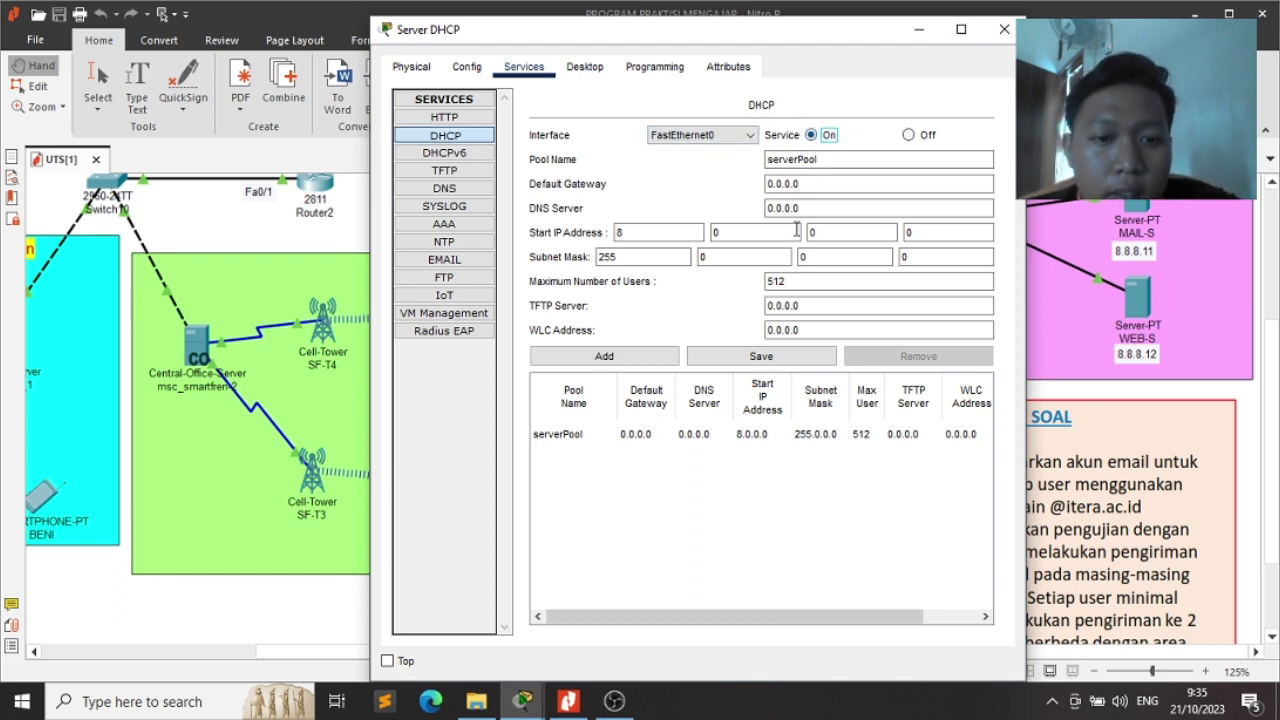
left_click(770, 281)
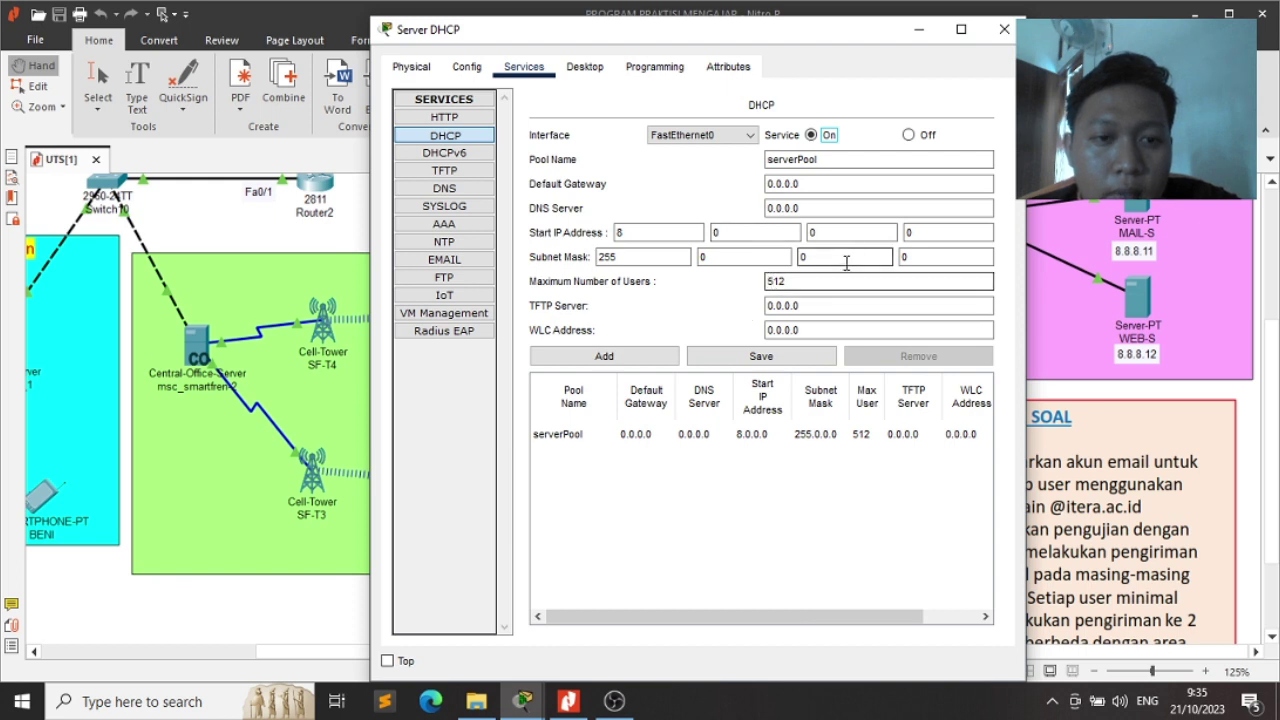
left_click(810, 237)
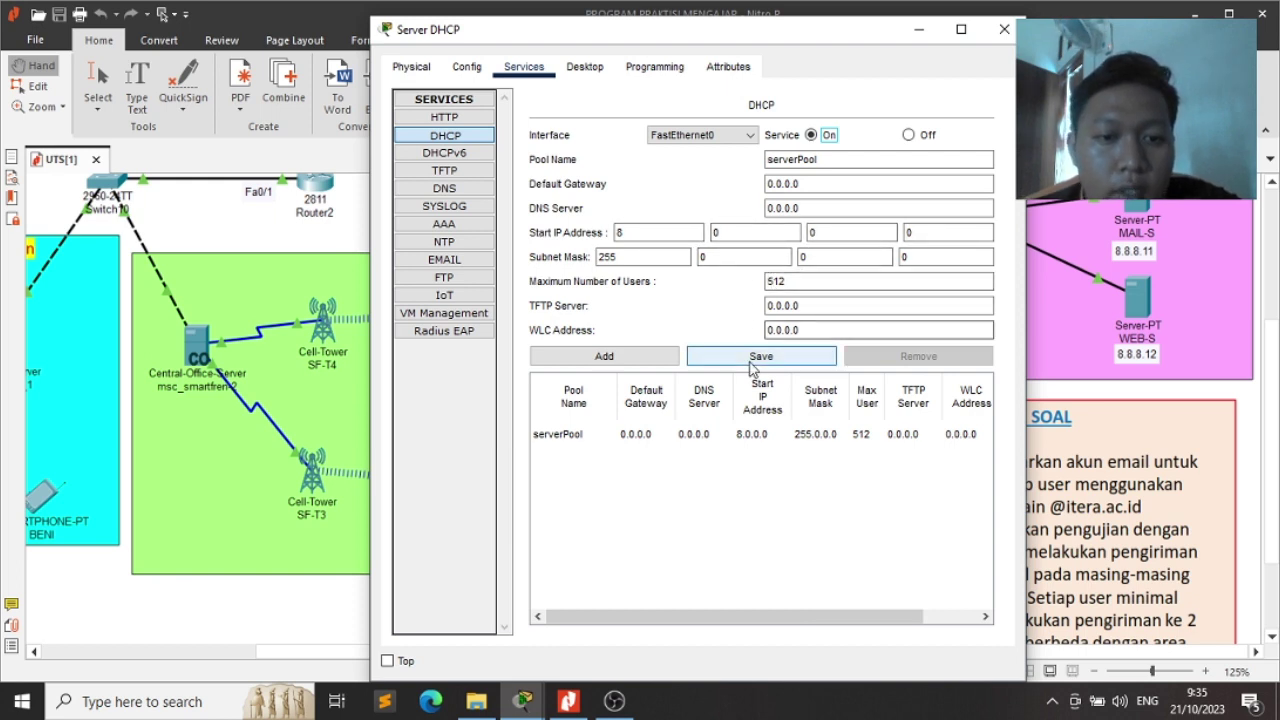
left_click(780, 357)
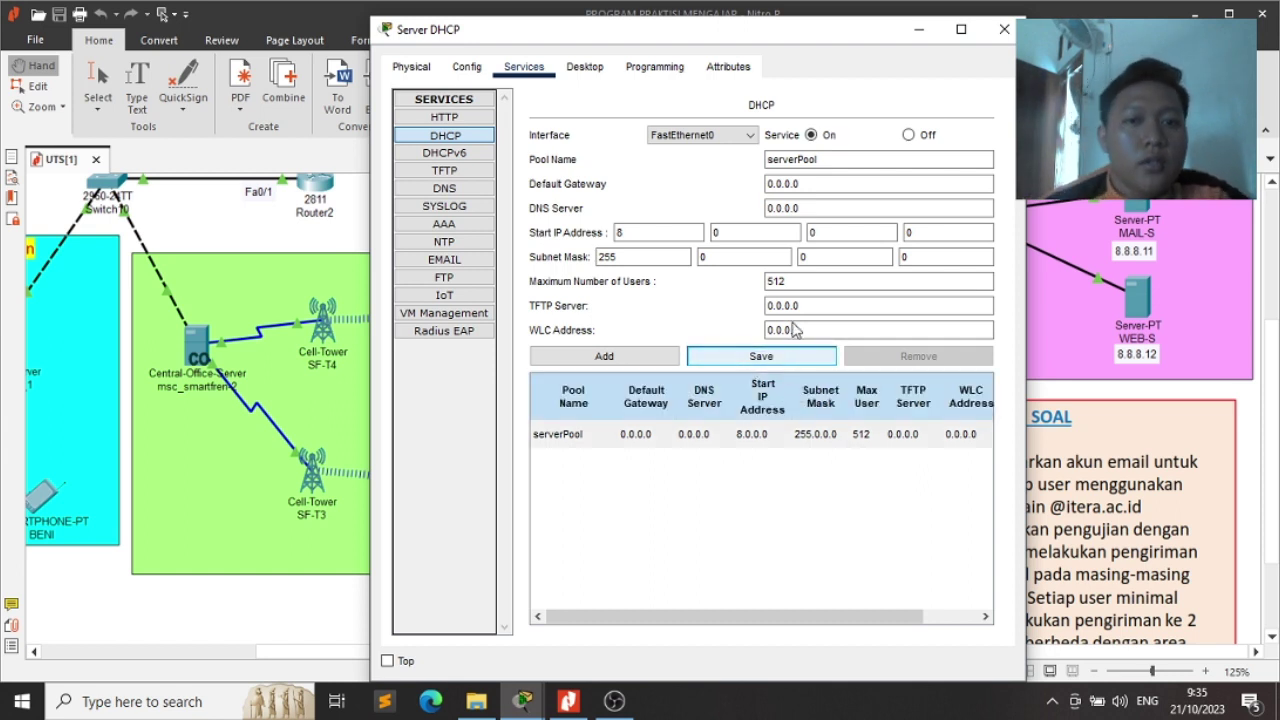
left_click(996, 34)
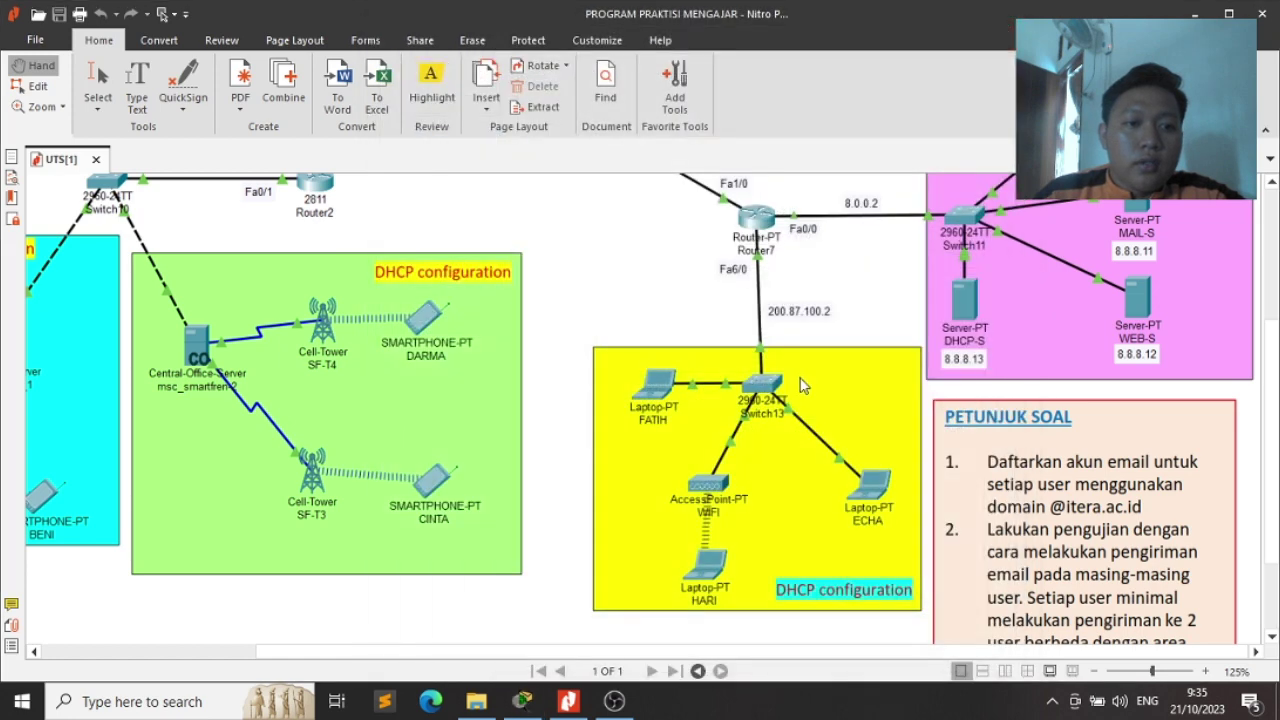
Switch the DNS server's DHCP service off
key("alt+Tab")
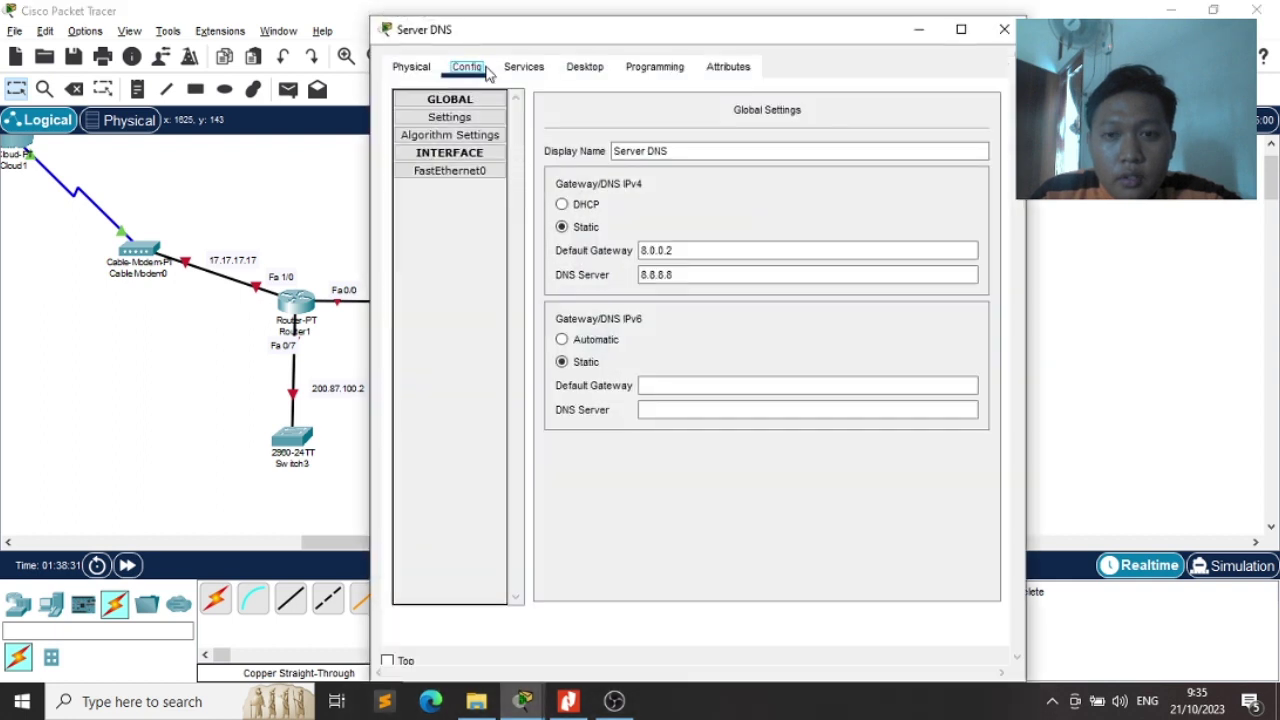
left_click(523, 66)
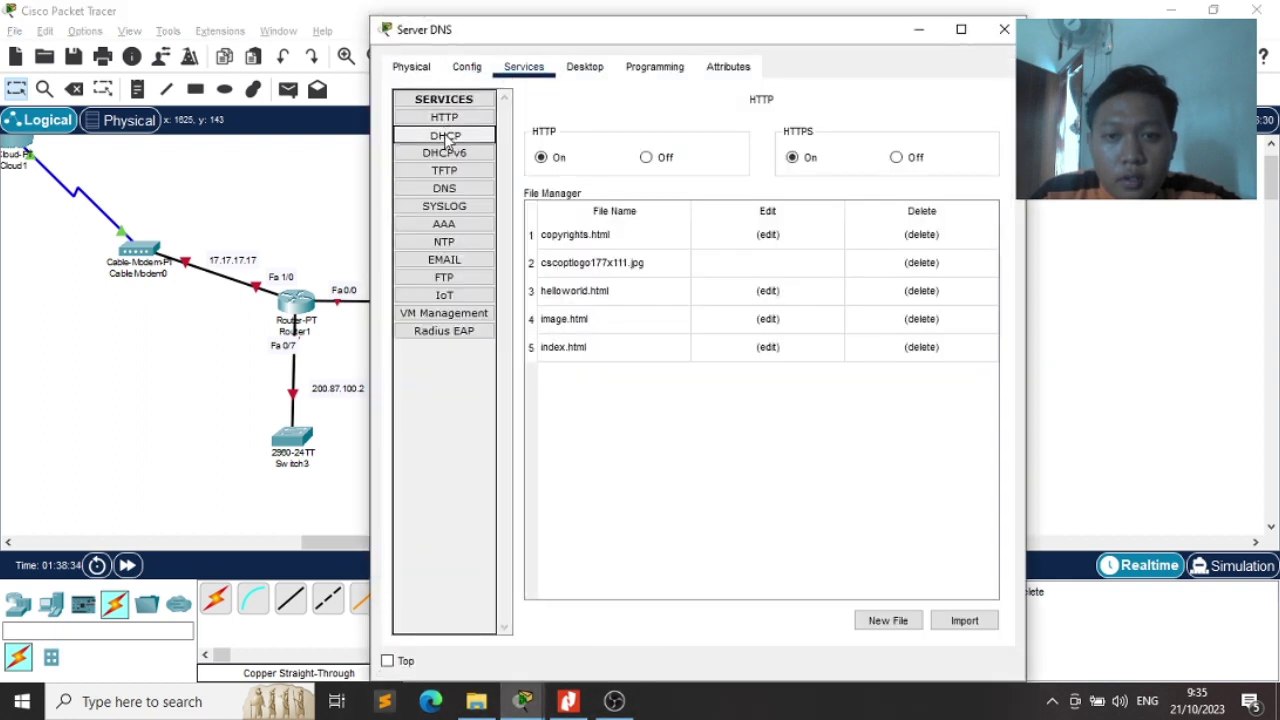
left_click(446, 137)
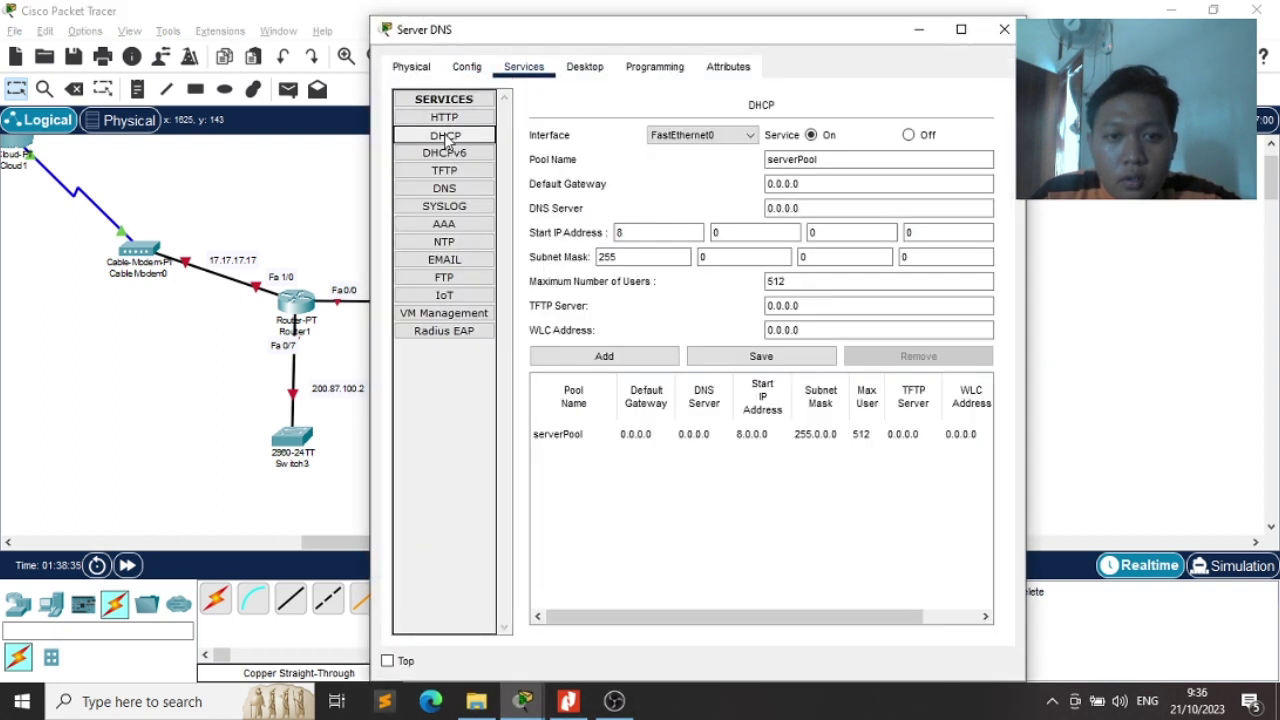
left_click(908, 134)
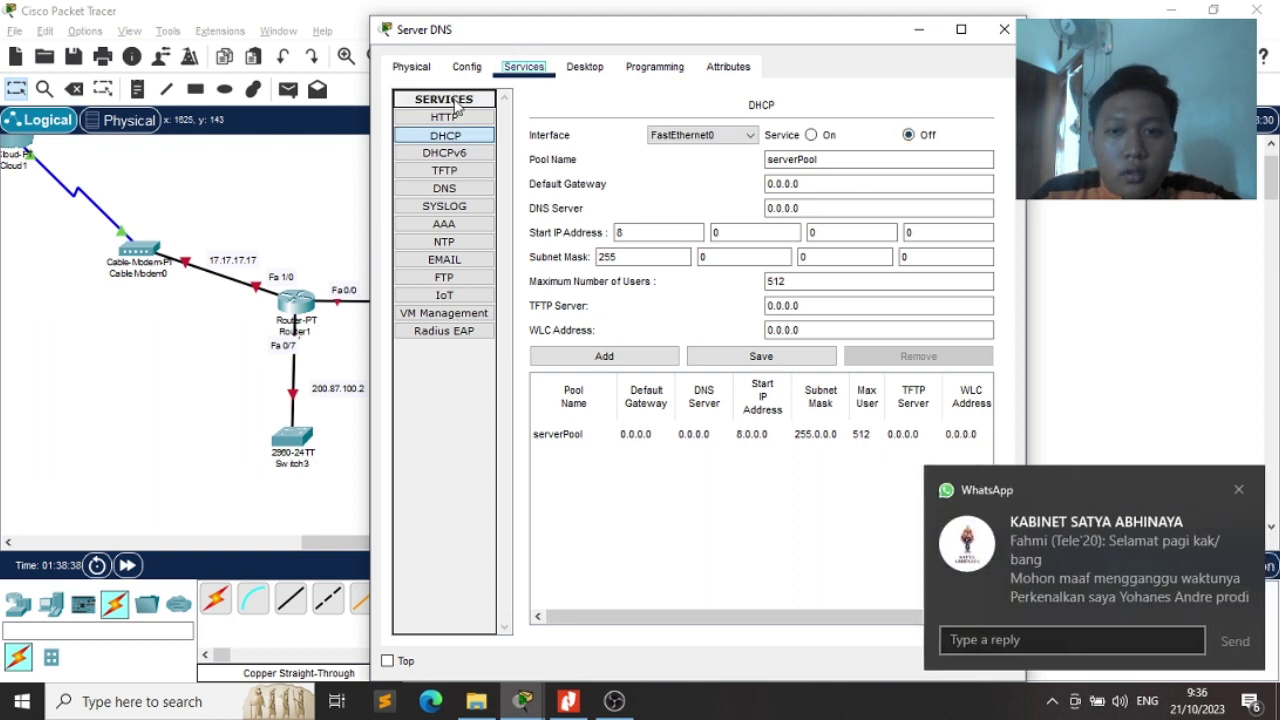
left_click(445, 260)
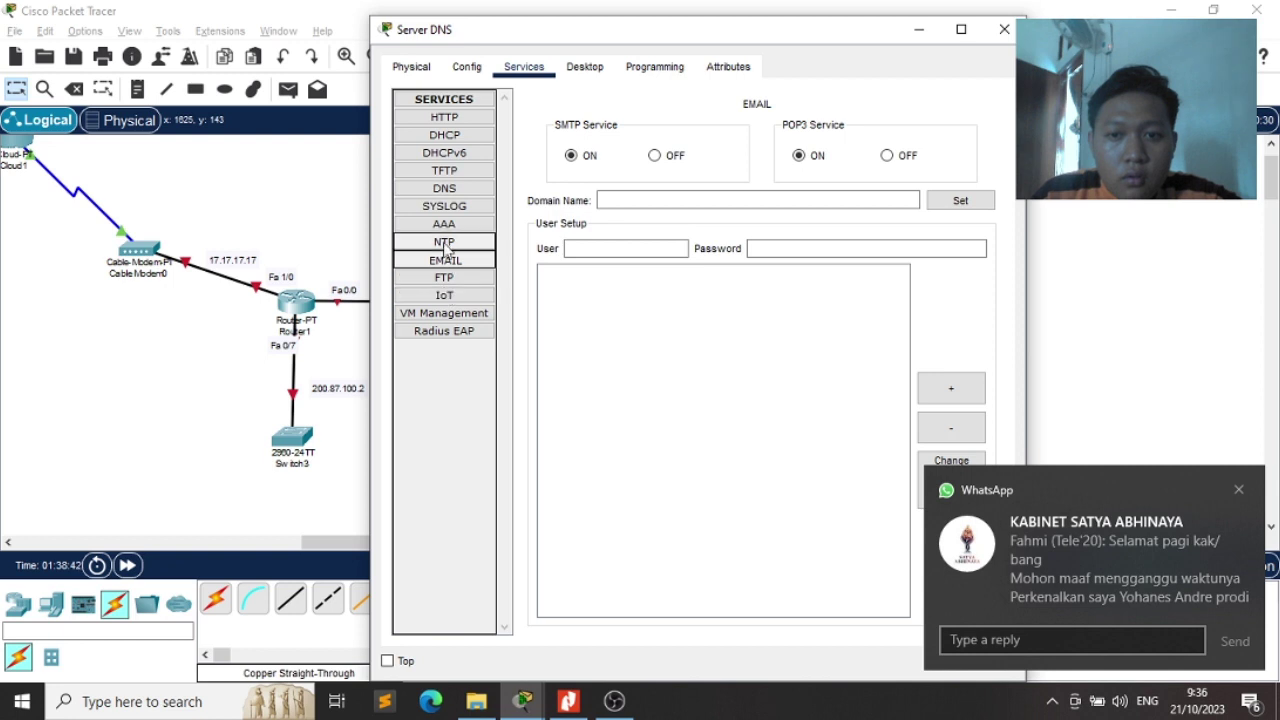
left_click(445, 117)
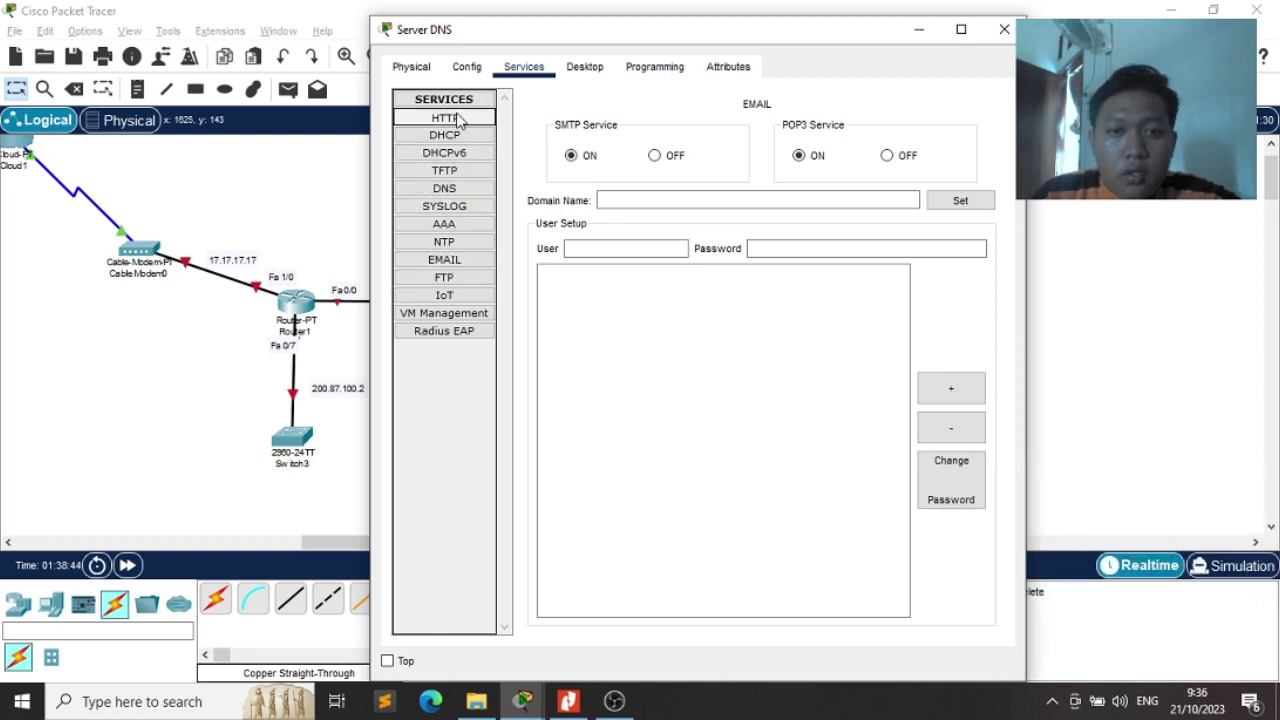
left_click(445, 135)
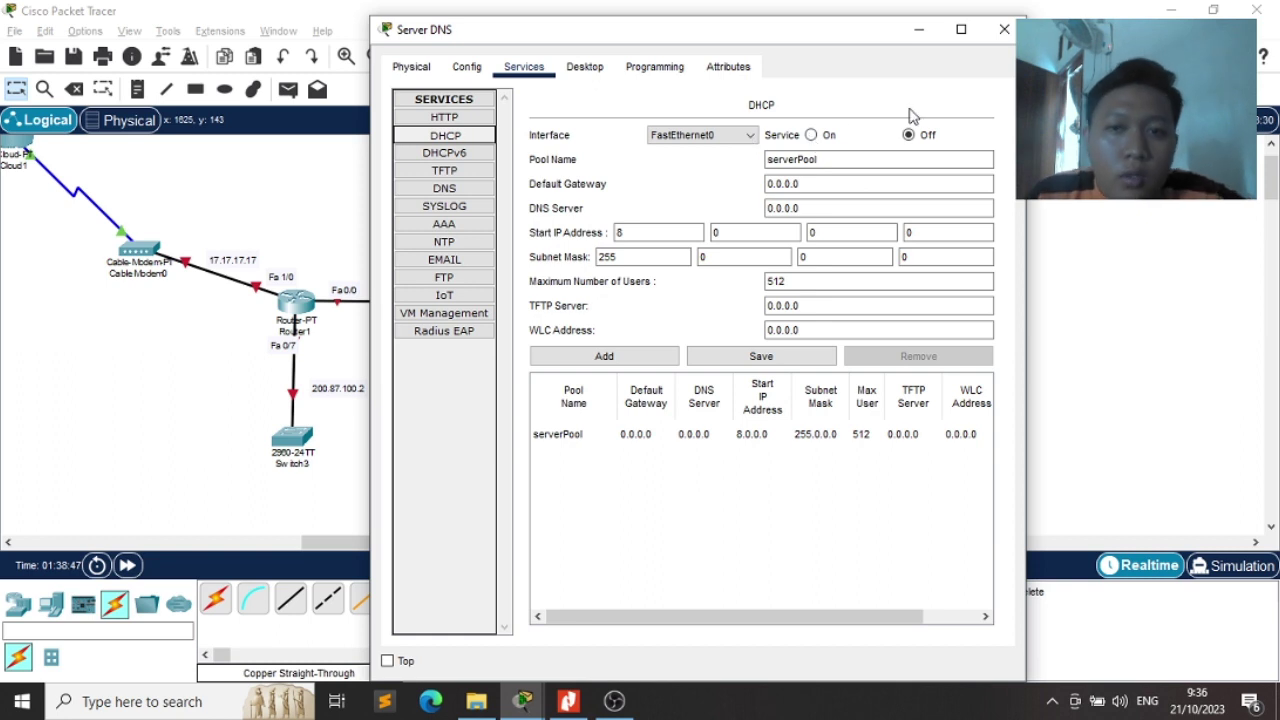
Review the DNS server's settings, confirming its DNS service is on
left_click(411, 67)
left_click(524, 66)
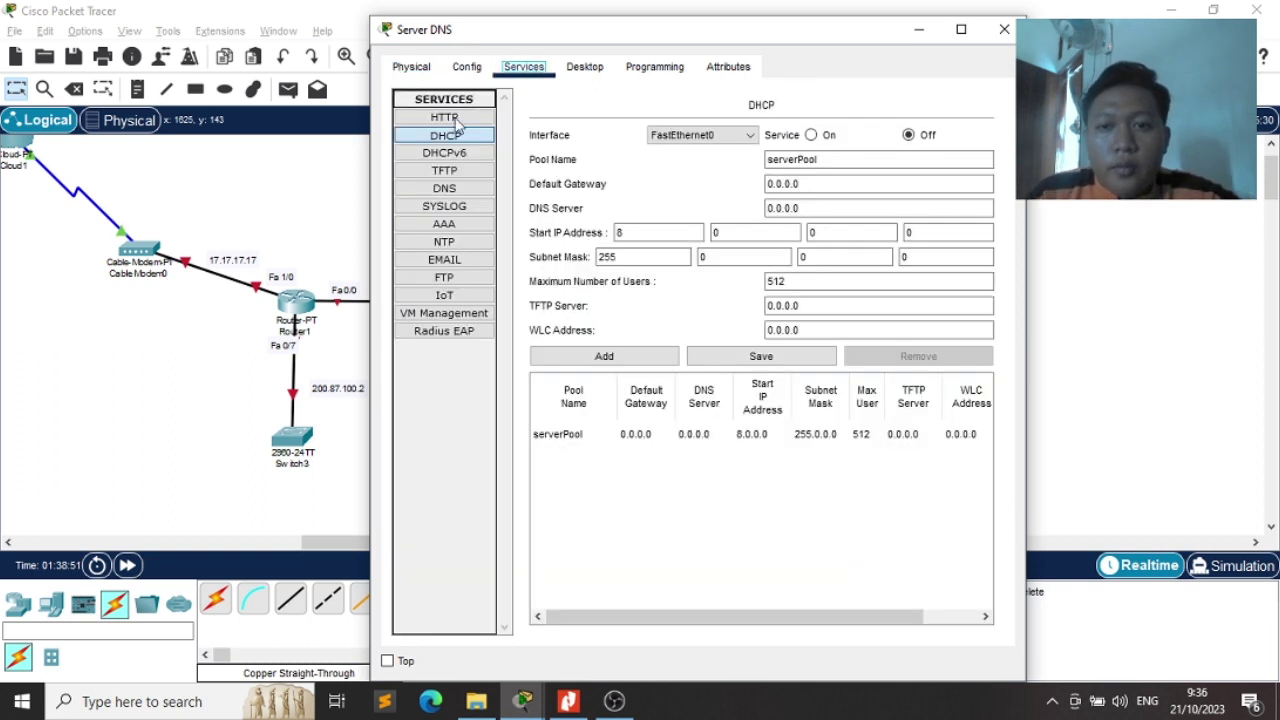
left_click(455, 190)
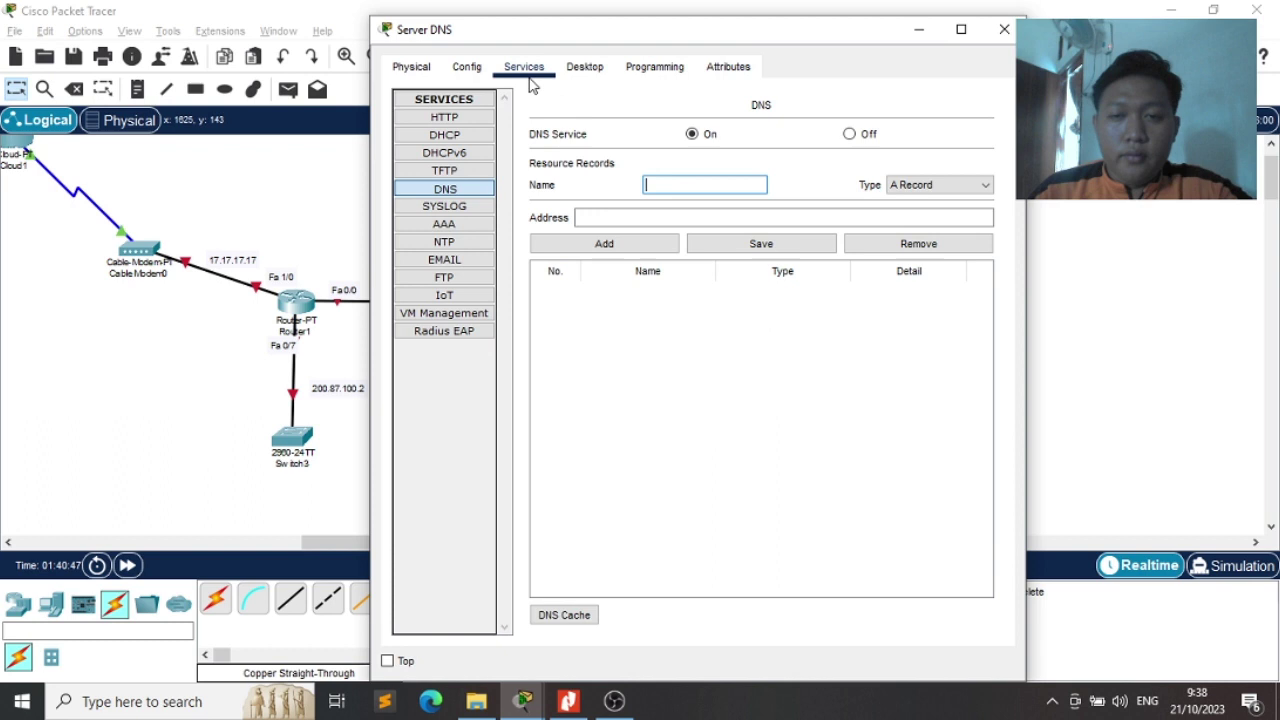
left_click(405, 70)
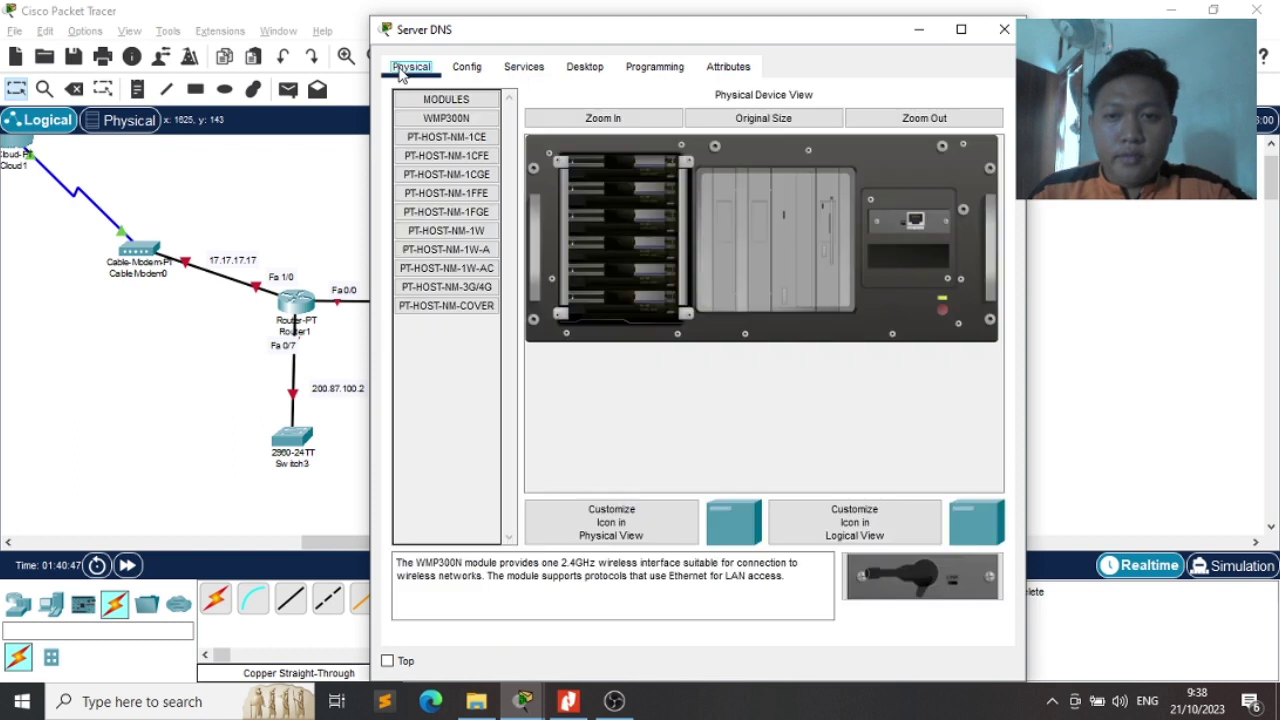
left_click(462, 70)
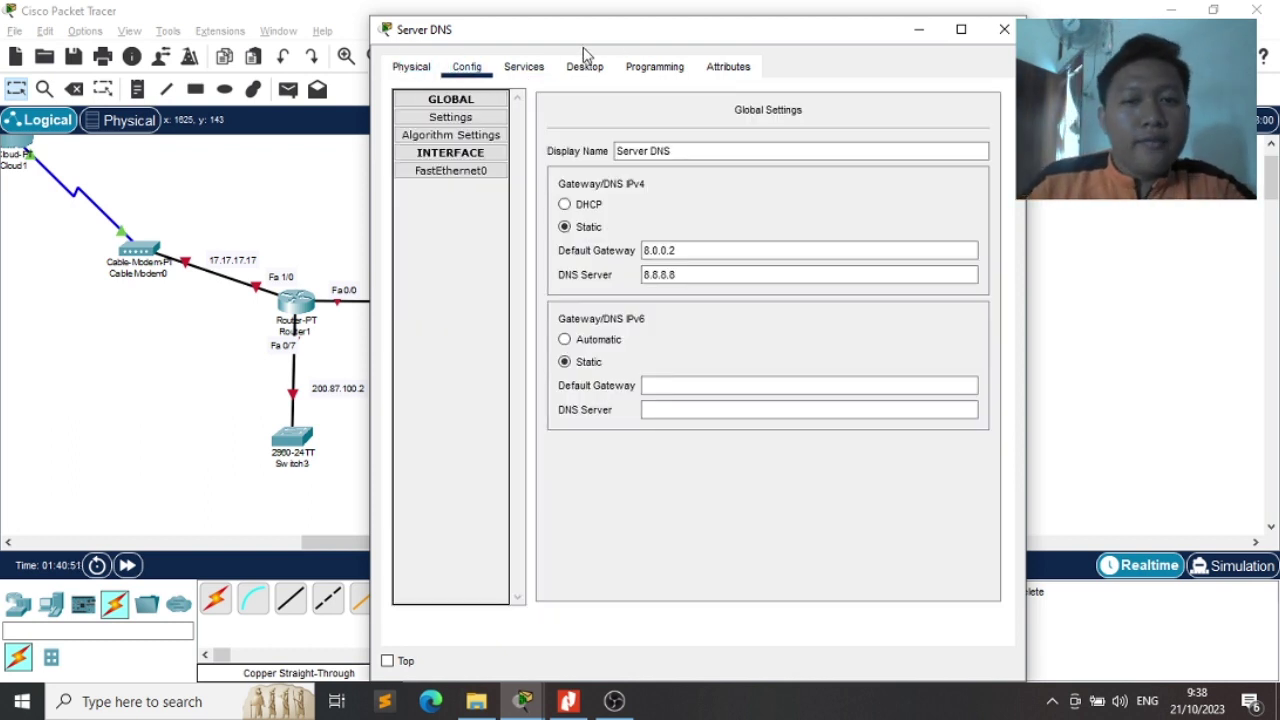
left_click_drag(437, 45, 335, 51)
left_click(421, 73)
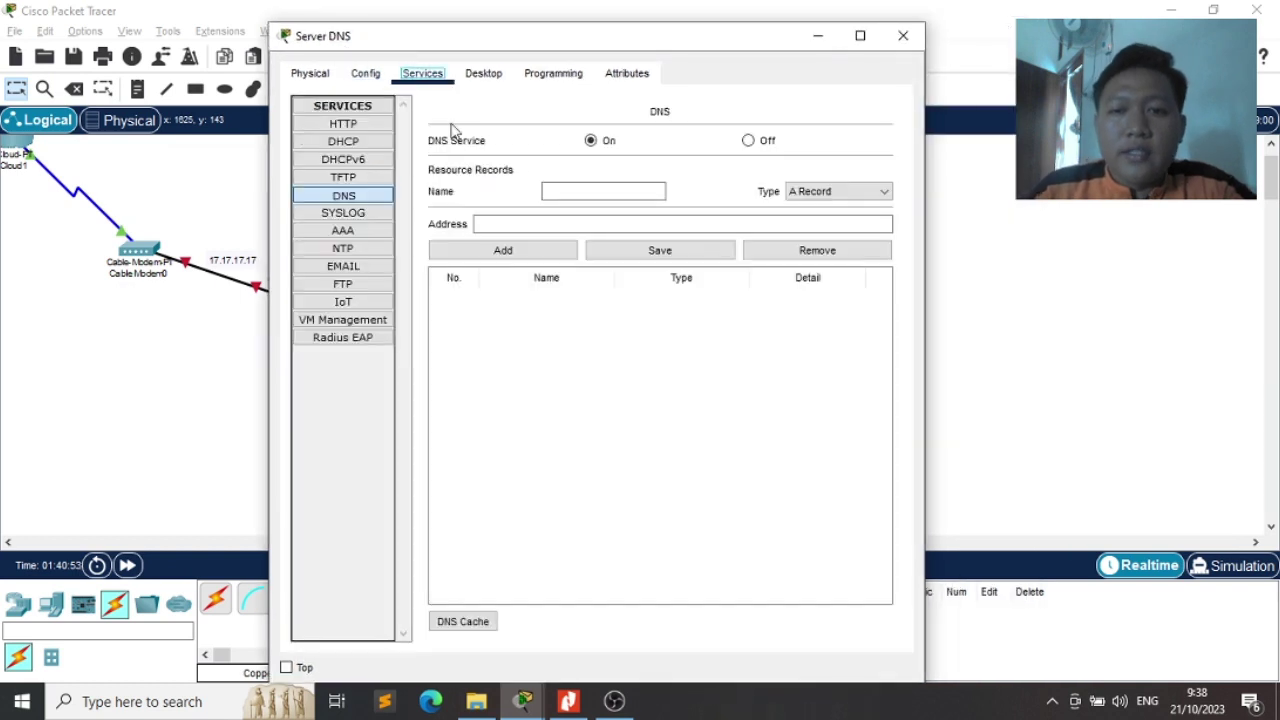
left_click(343, 141)
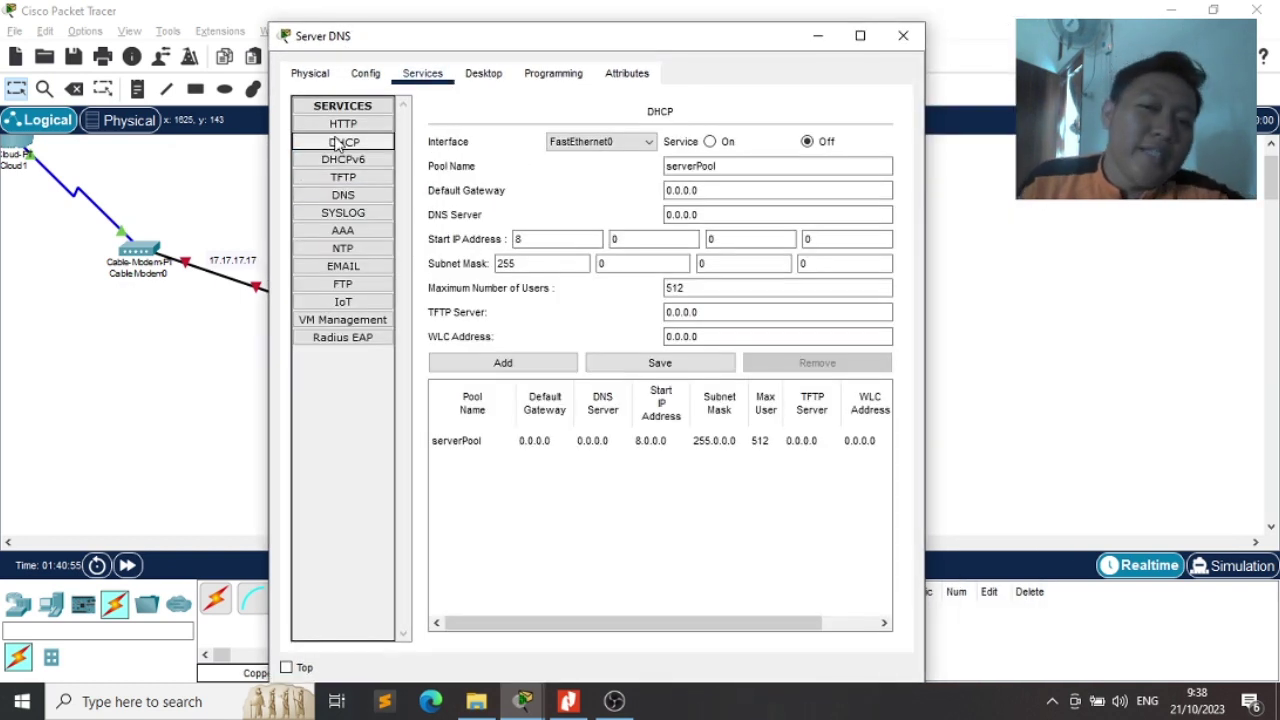
left_click(364, 196)
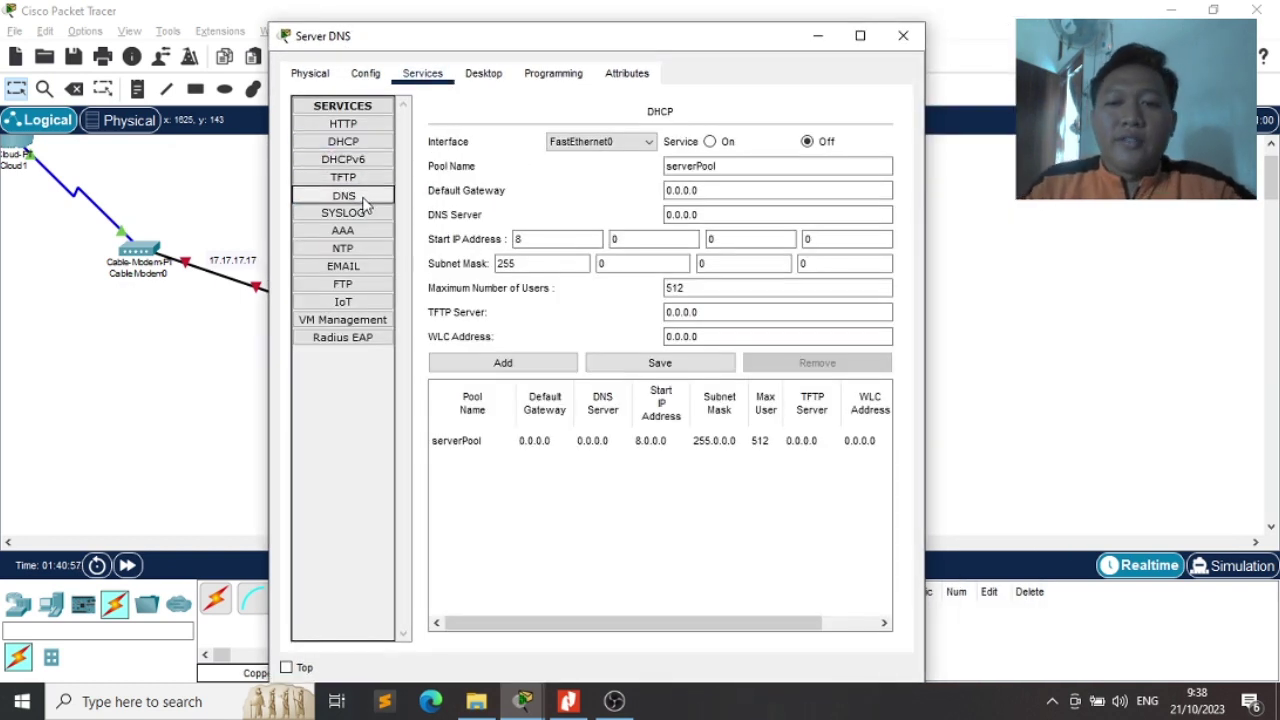
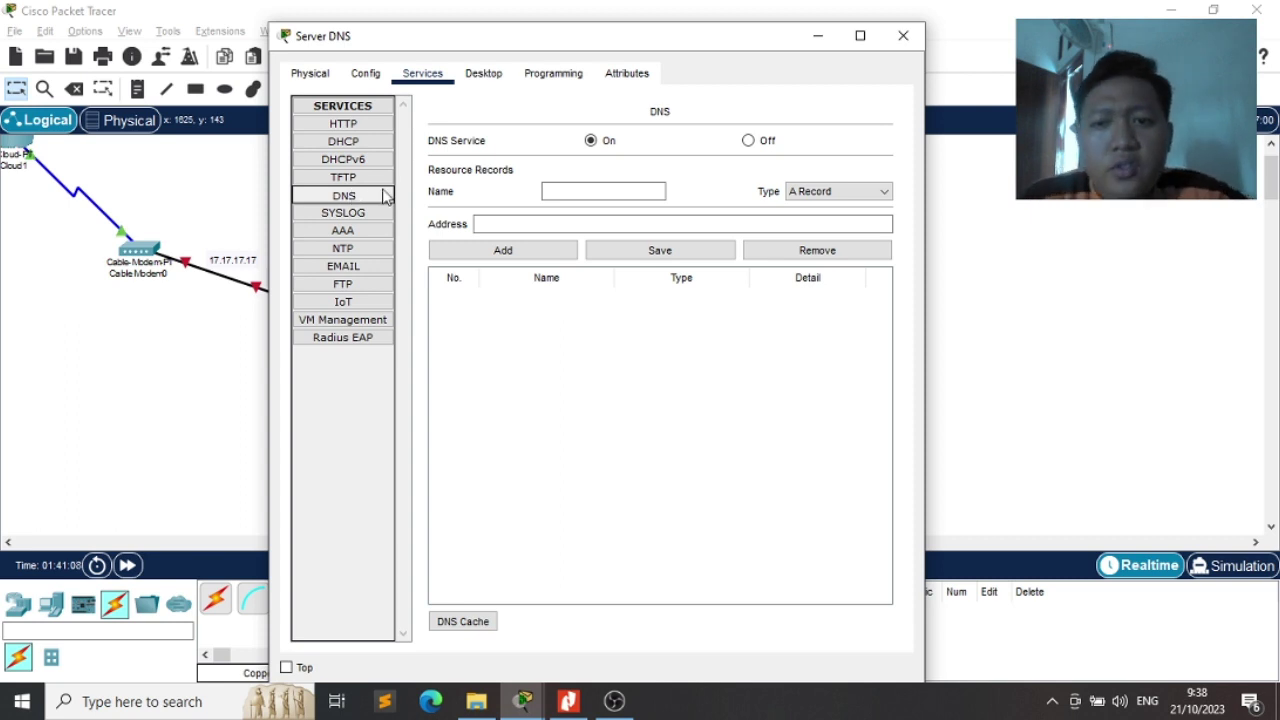
Enter itera.ac.id as the name of a new A record on the DNS server
left_click(601, 188)
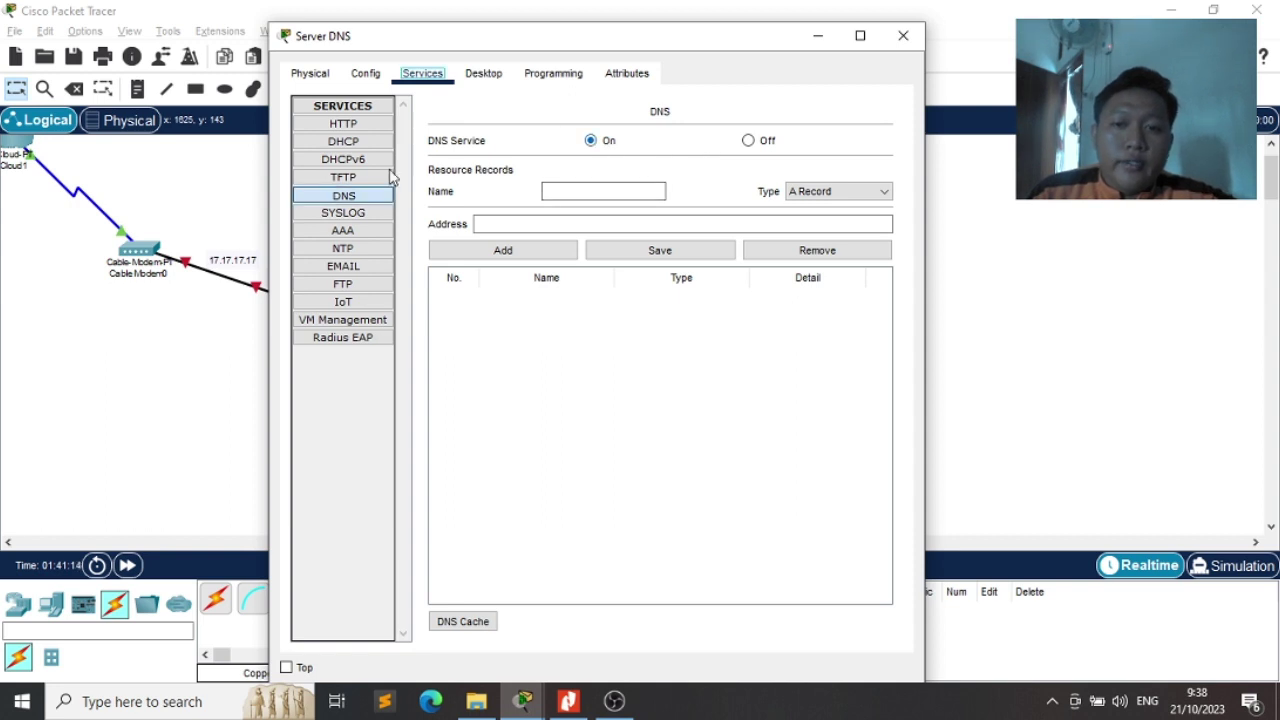
left_click(587, 189)
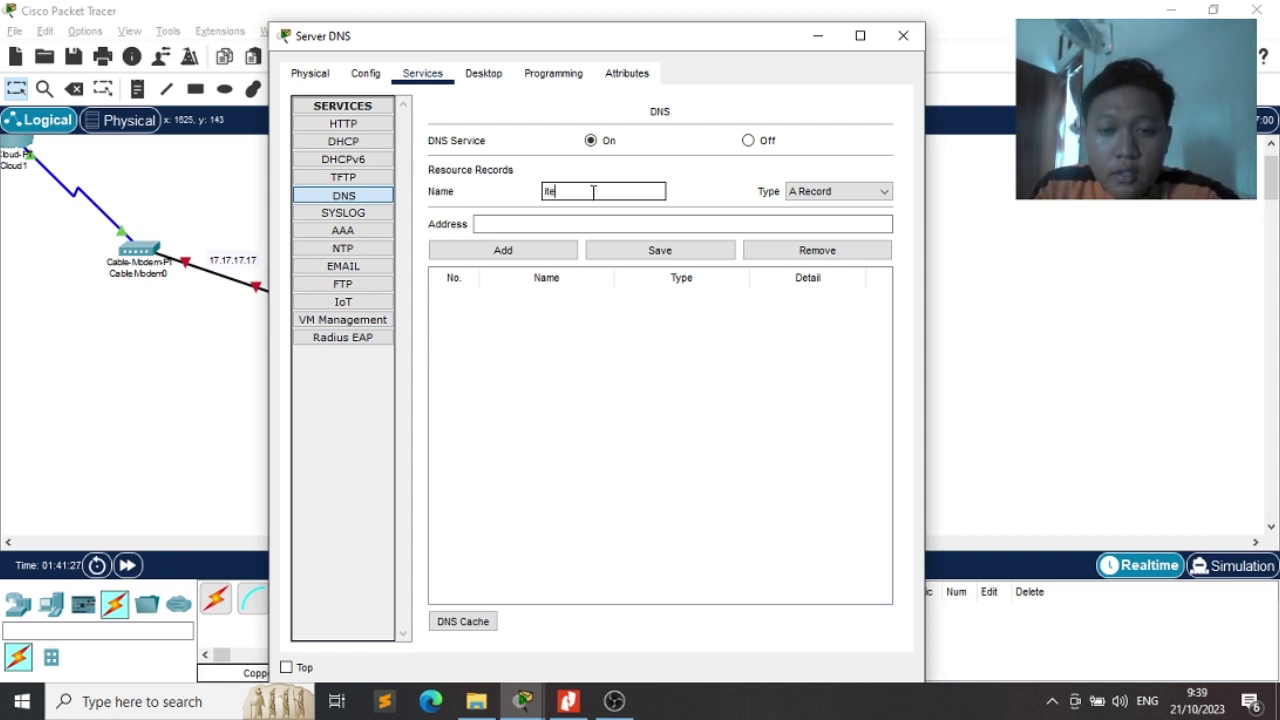
type("ra.ac.id")
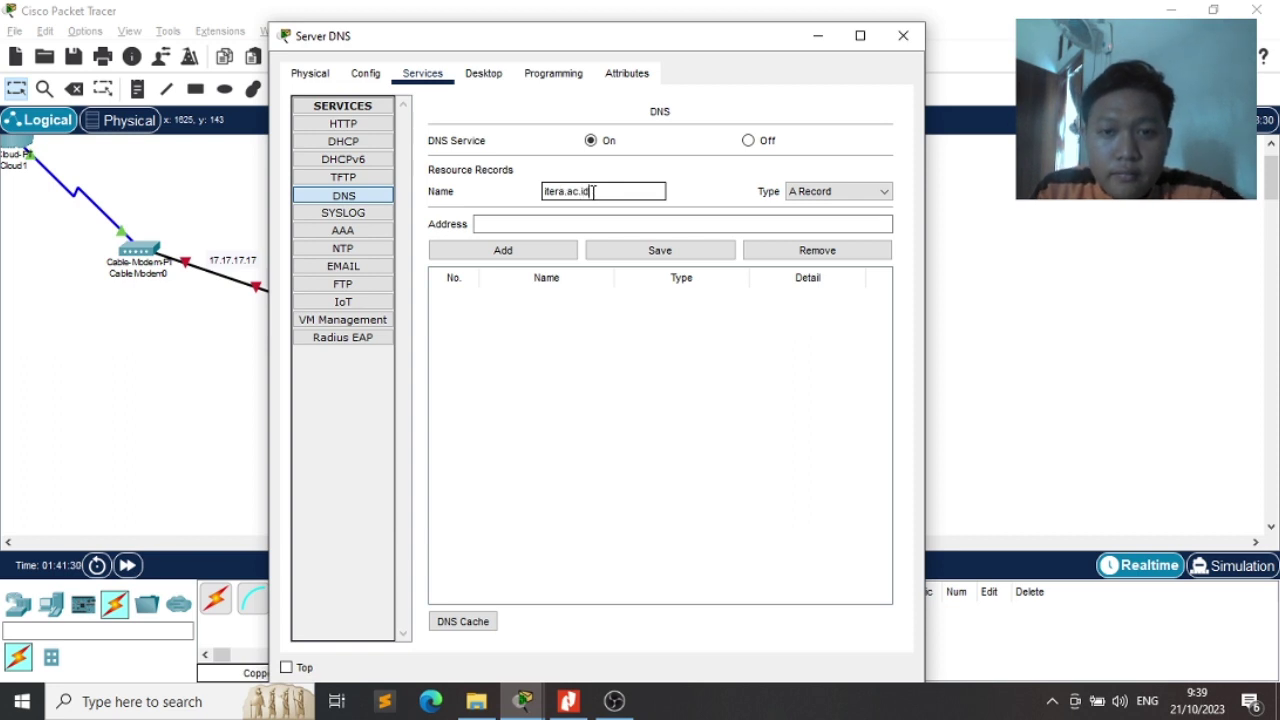
left_click(549, 226)
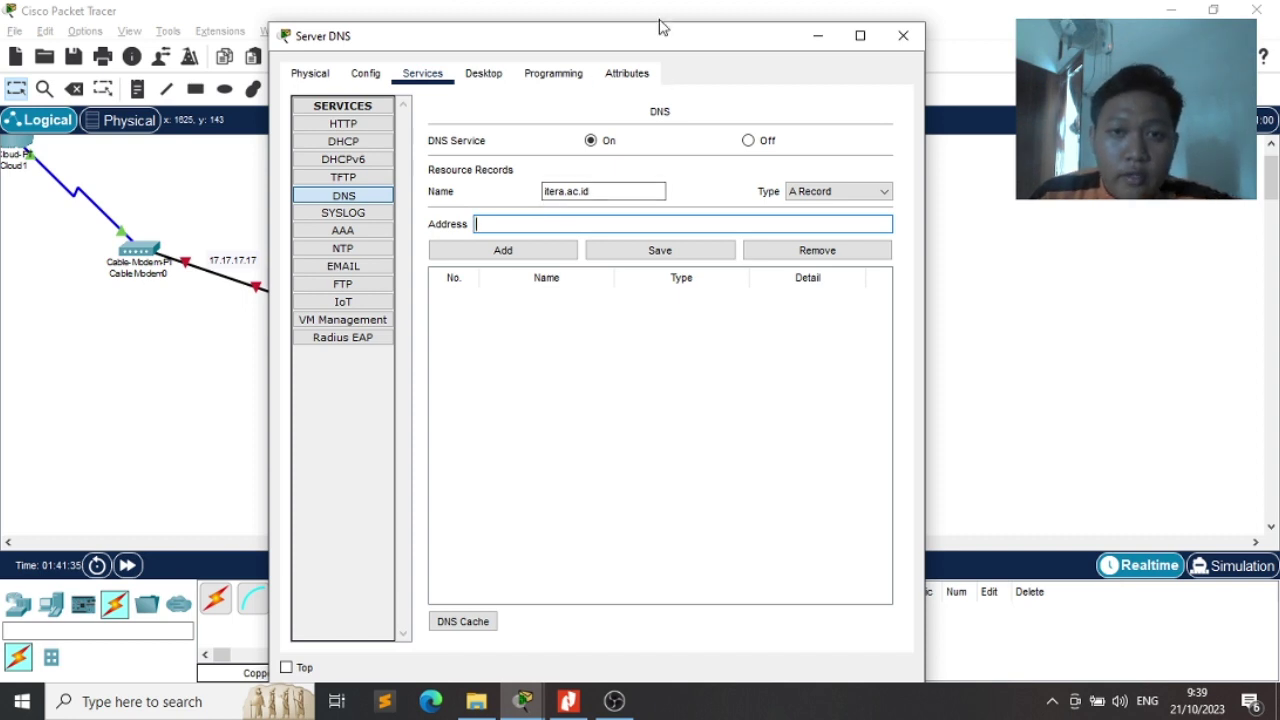
left_click_drag(662, 36, 1053, 21)
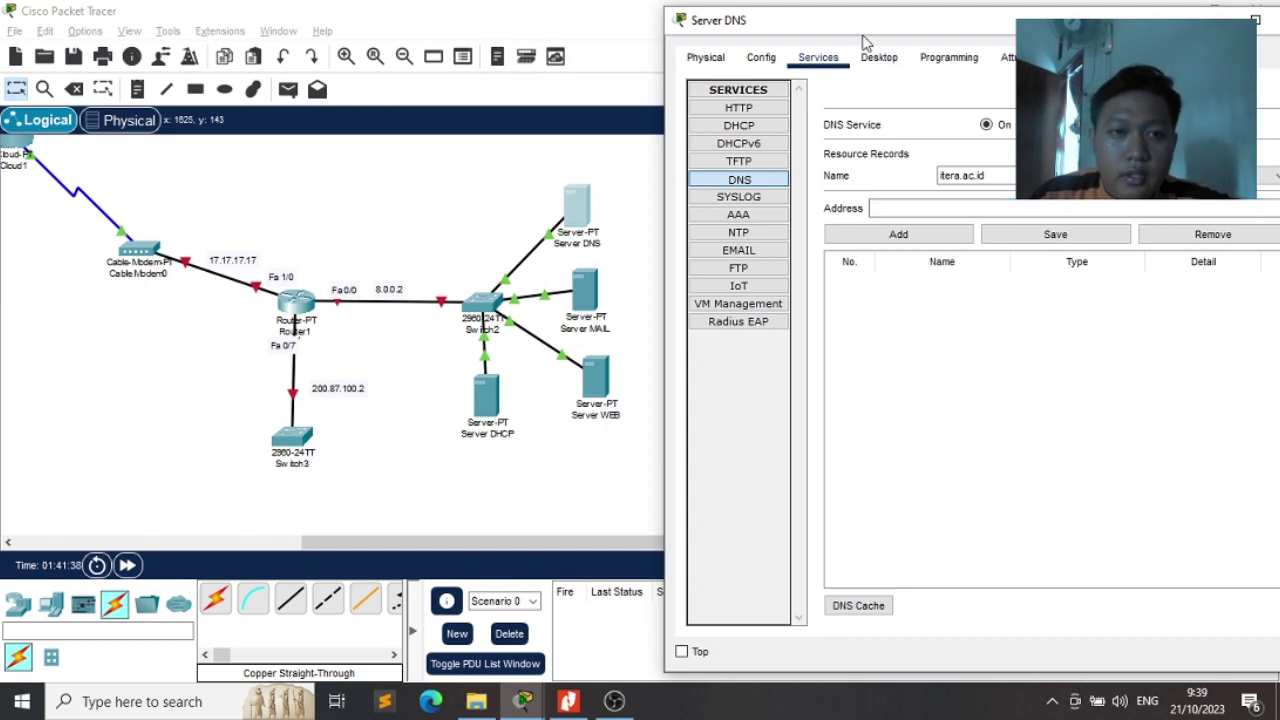
left_click_drag(740, 37, 240, 60)
key("alt+Tab")
key("alt+Tab")
key("alt+Tab")
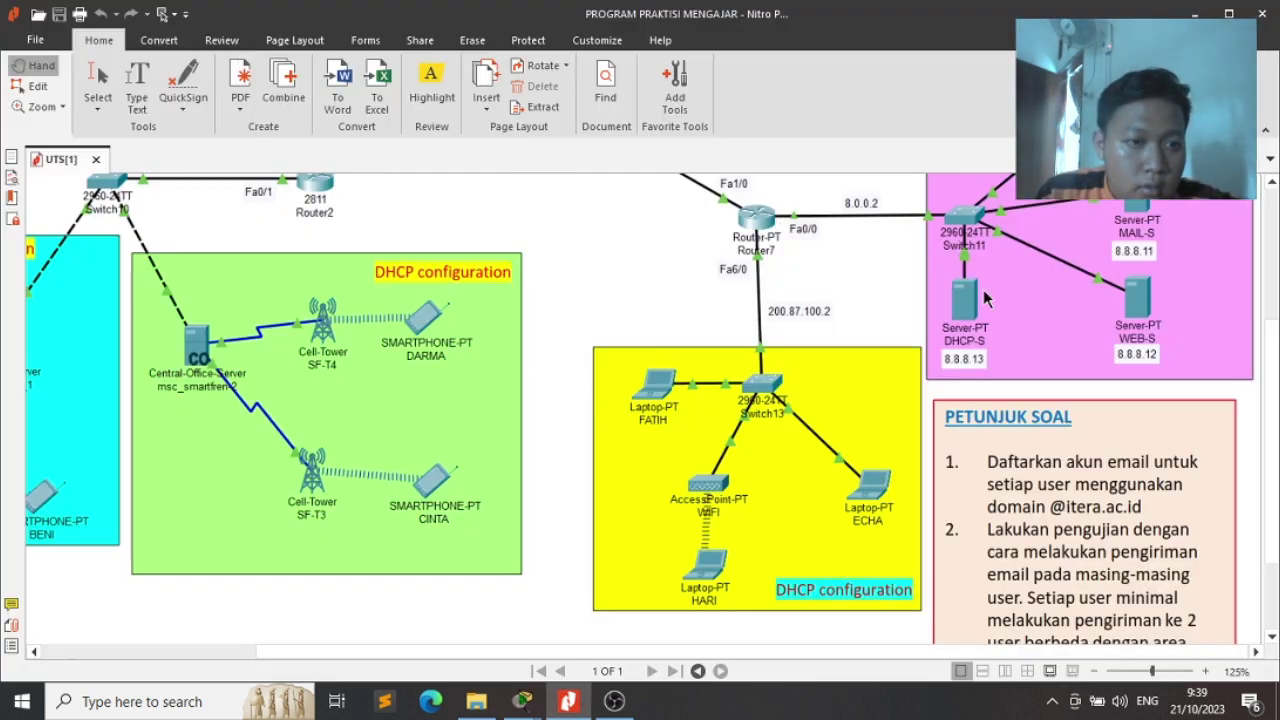
Add the itera.ac.id A record pointing to 8.8.8.11
scroll(1270, 362, "up", 2)
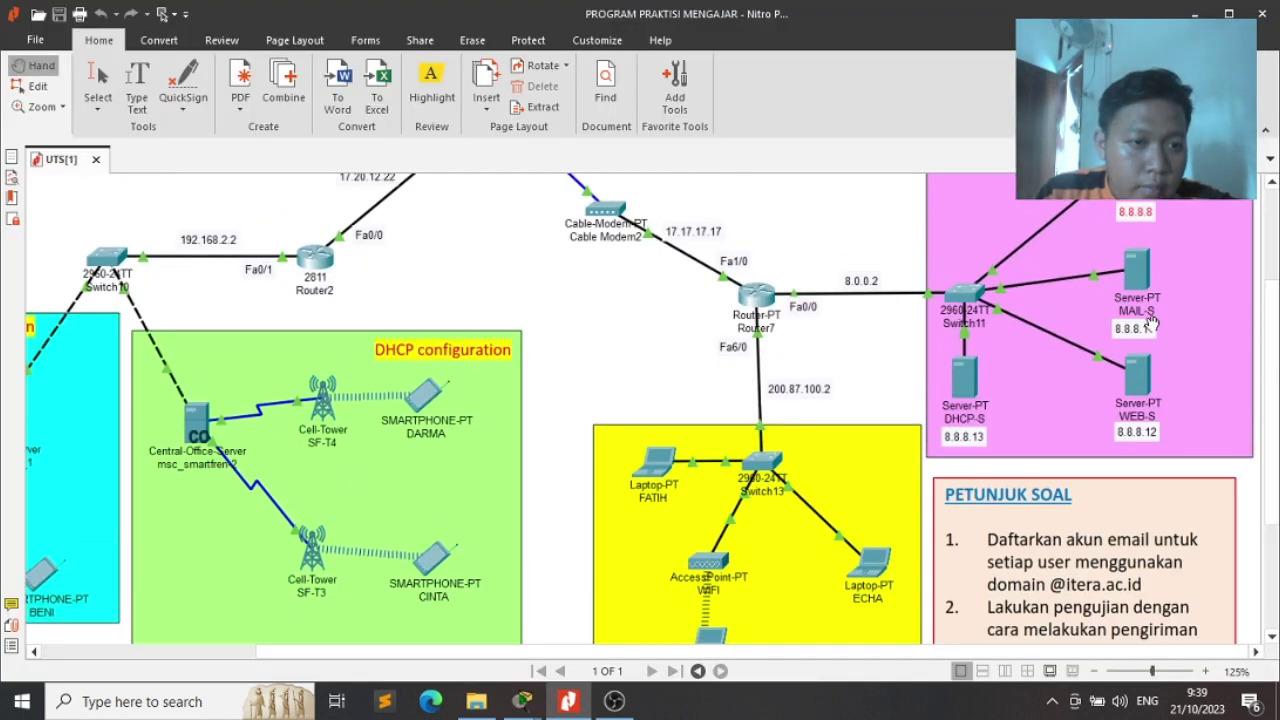
key("alt+Tab")
key("alt+Tab")
key("alt+Tab")
key("alt+Tab")
key("alt+Tab")
key("alt+Tab")
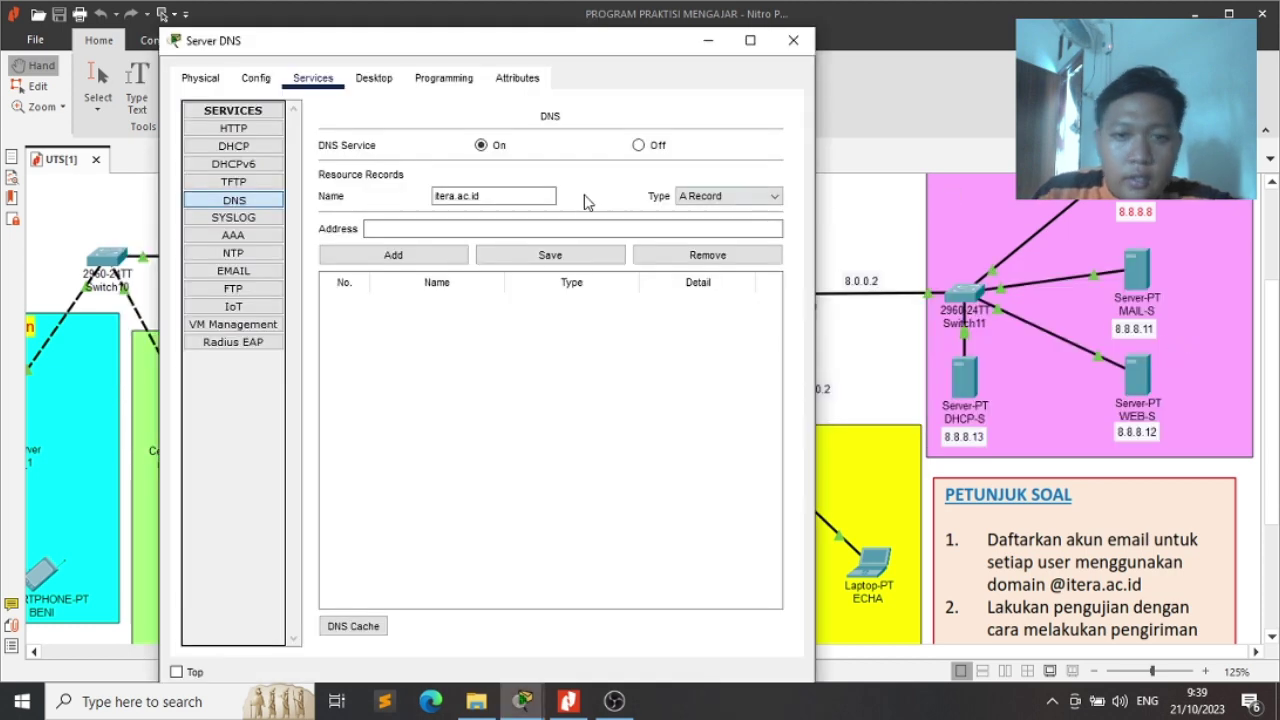
left_click(539, 226)
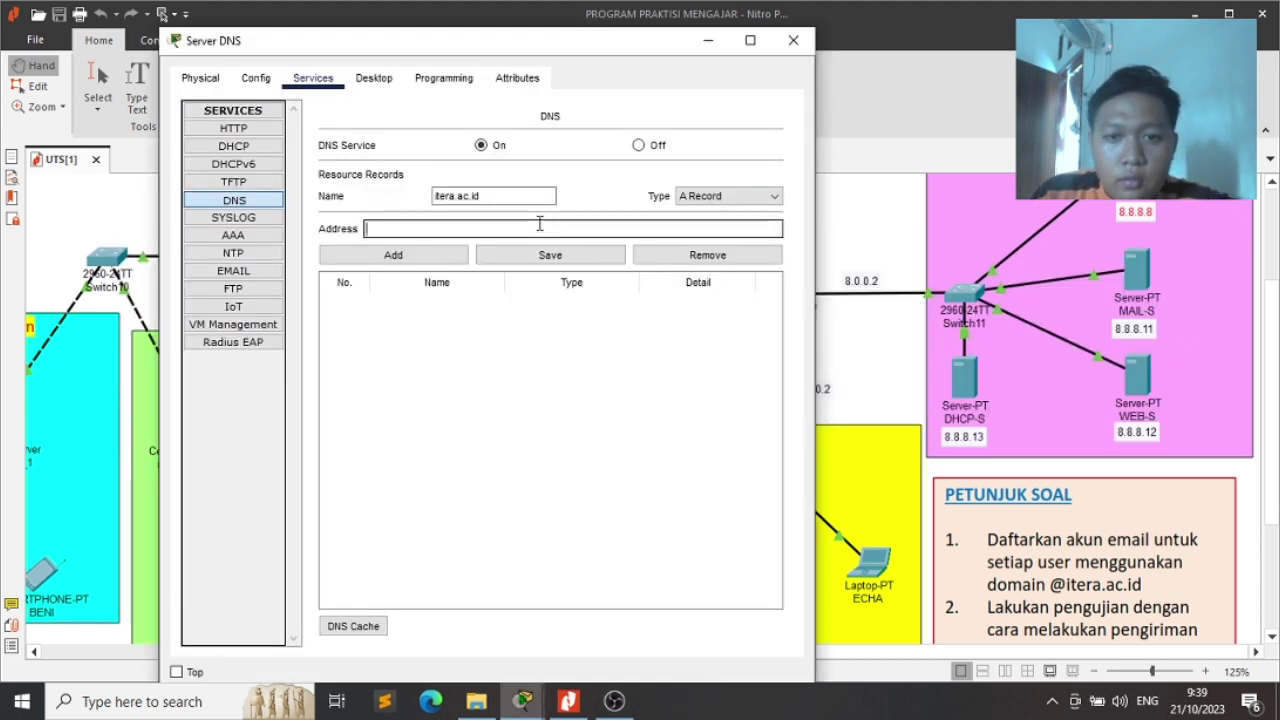
type("8.8.")
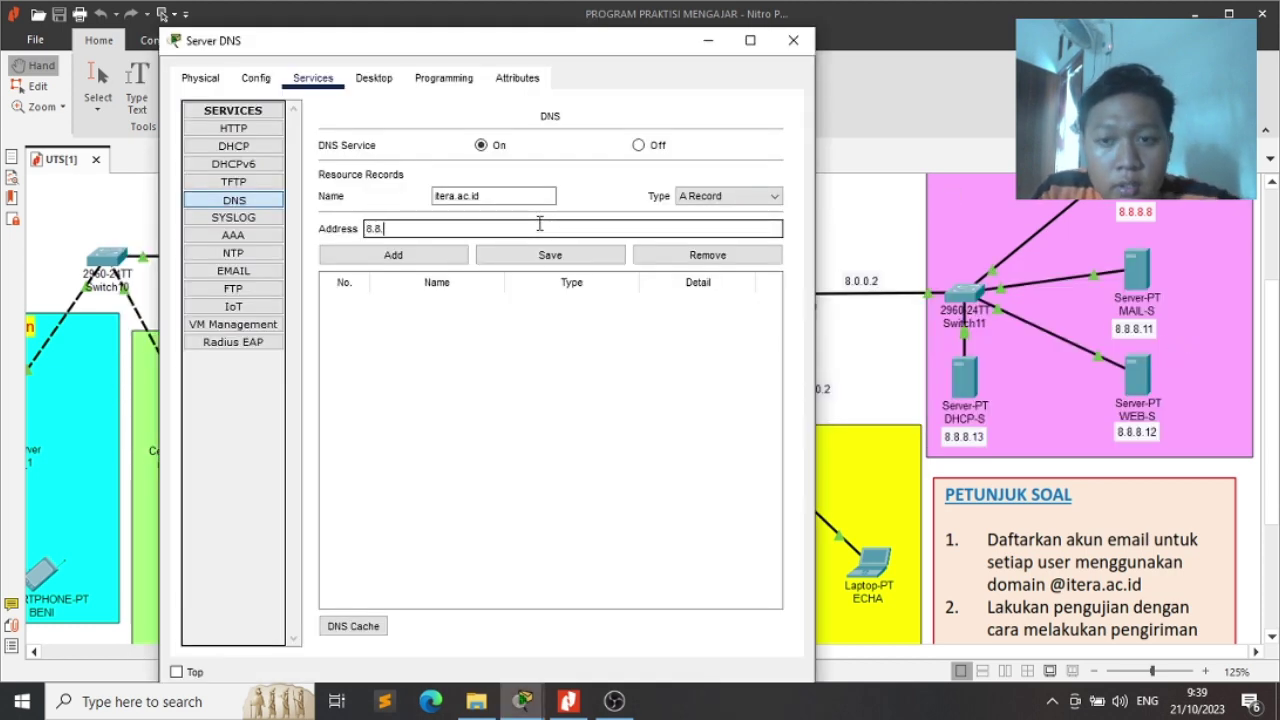
type("8.11")
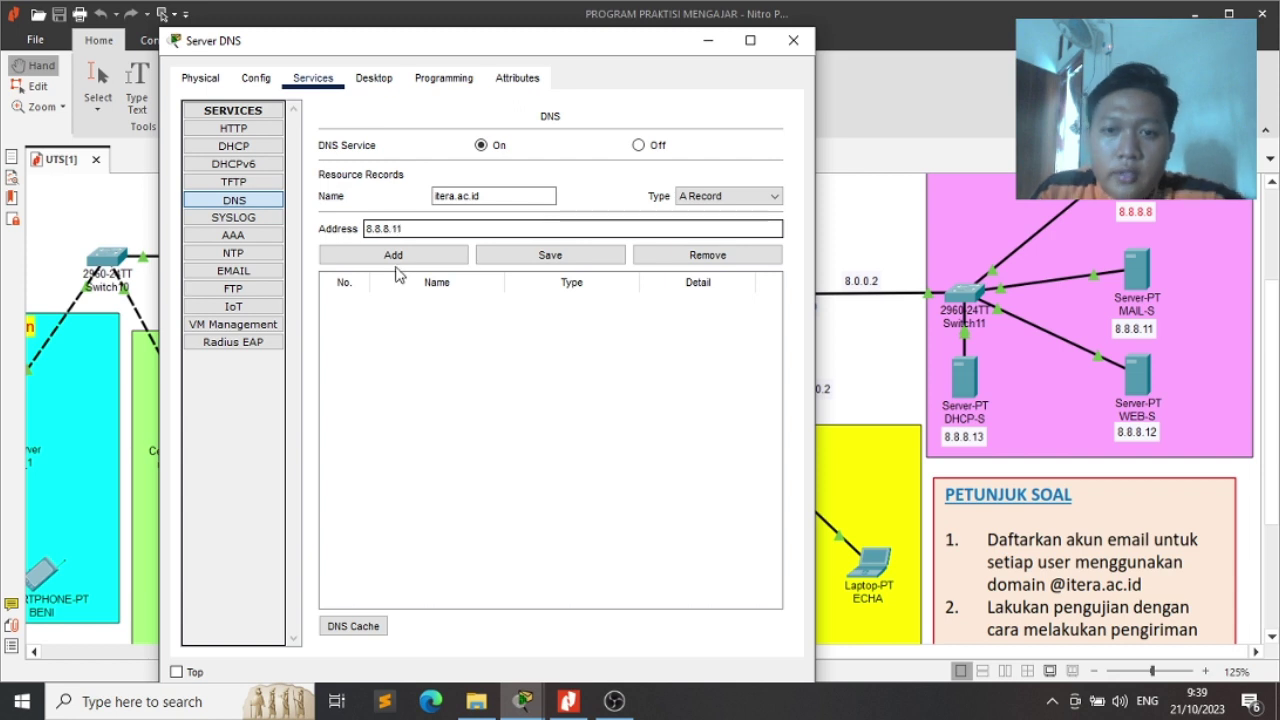
left_click(395, 262)
left_click(470, 201)
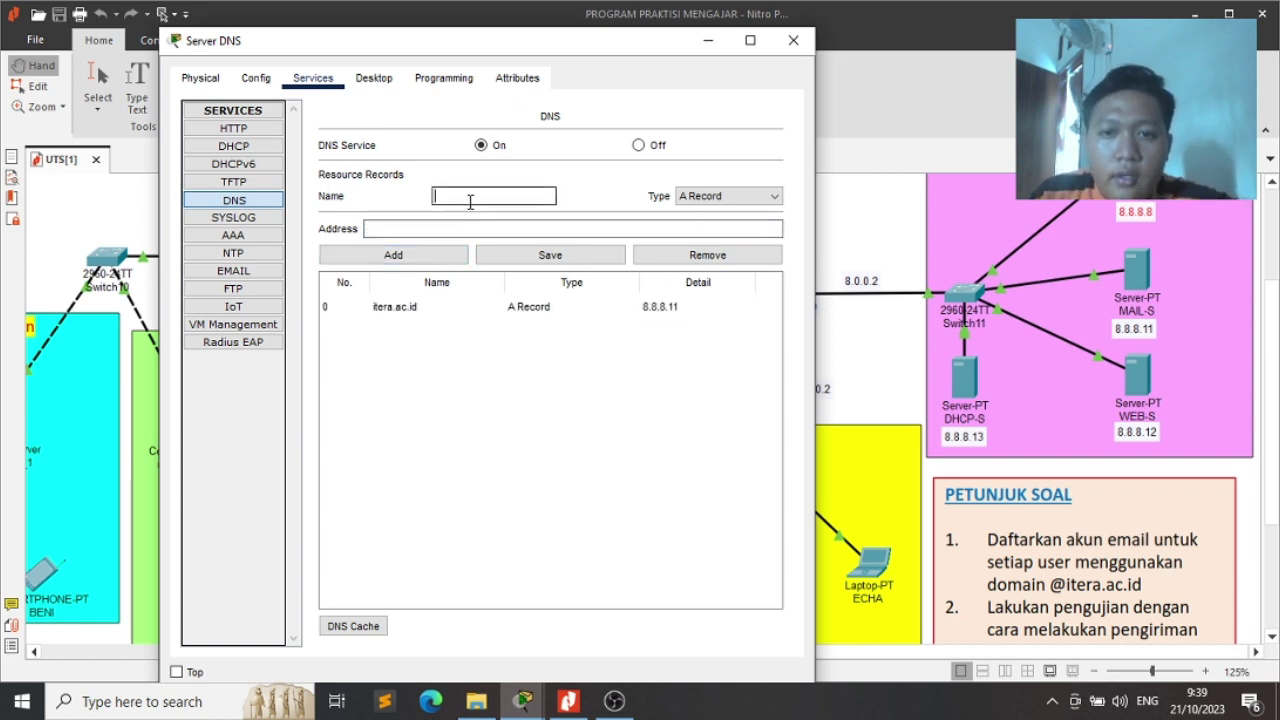
type("2")
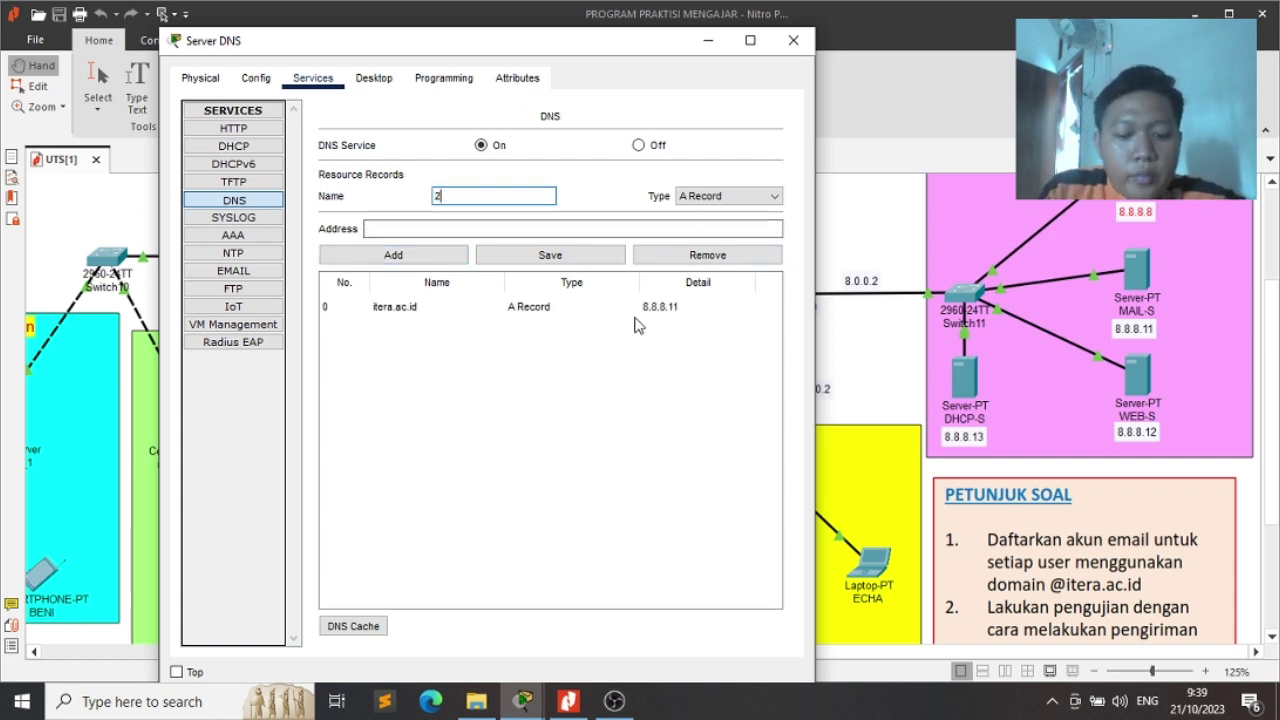
type("2")
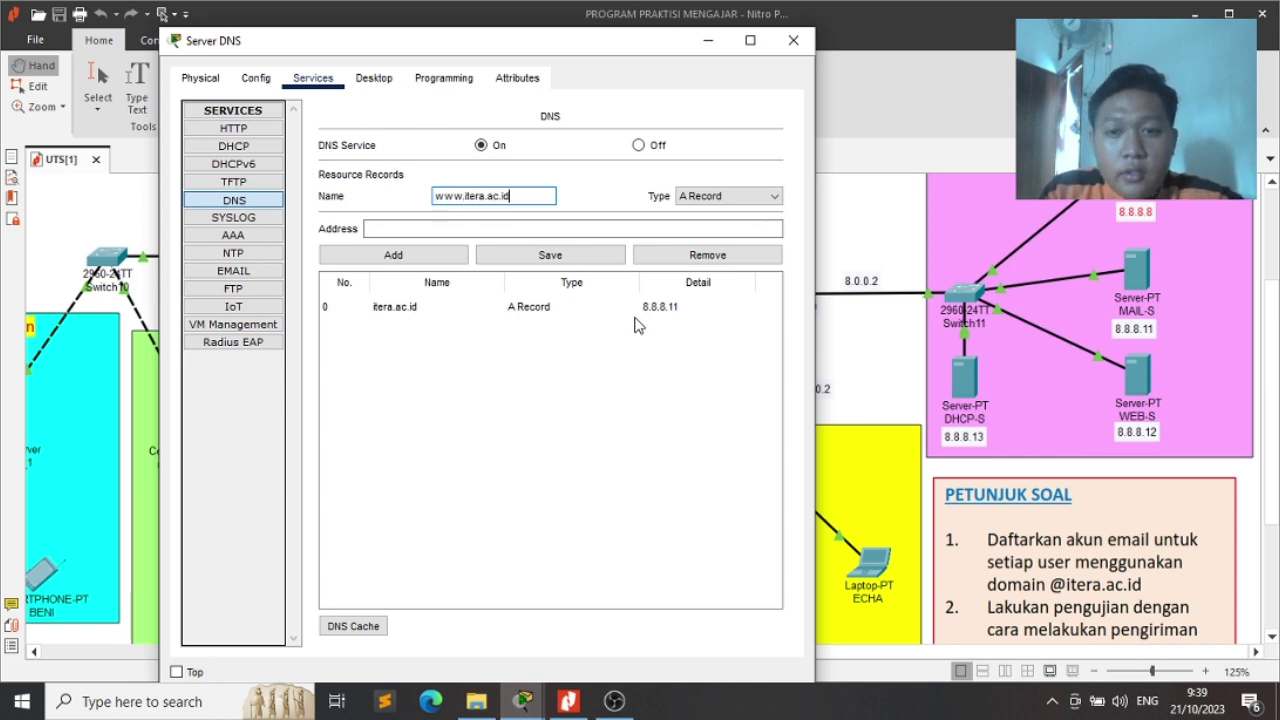
key("Tab")
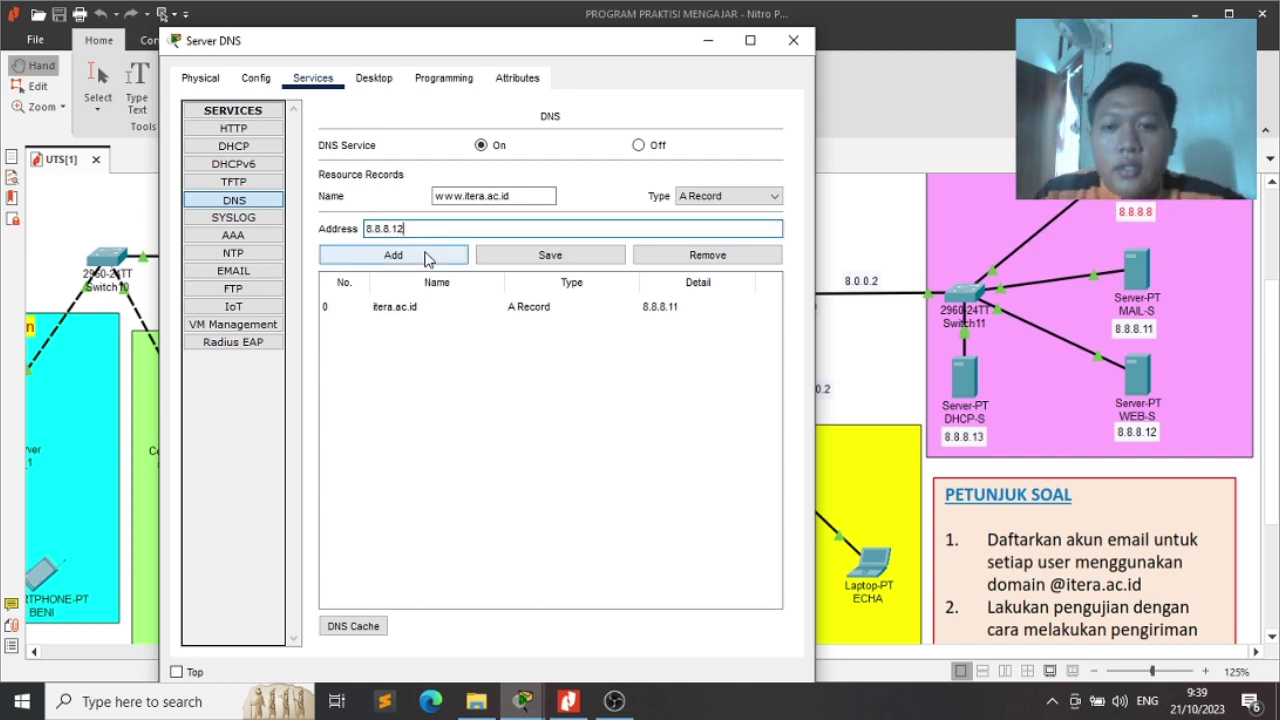
left_click(424, 256)
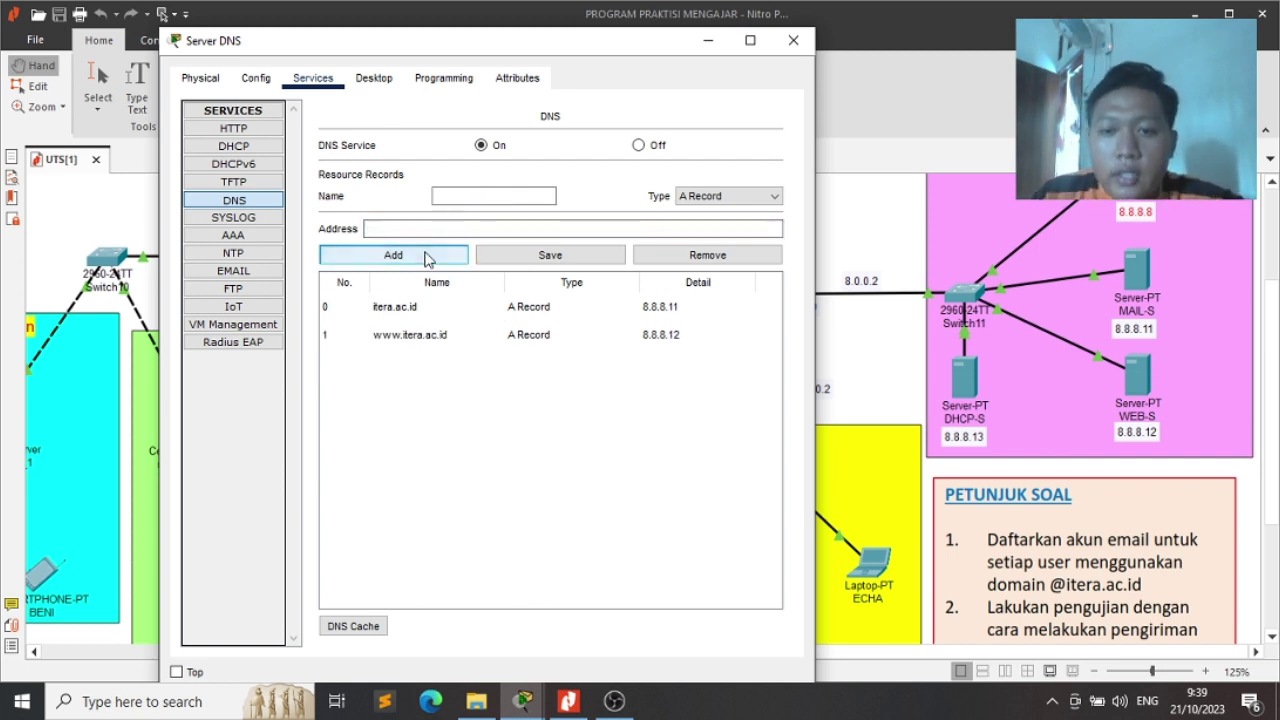
left_click(468, 147)
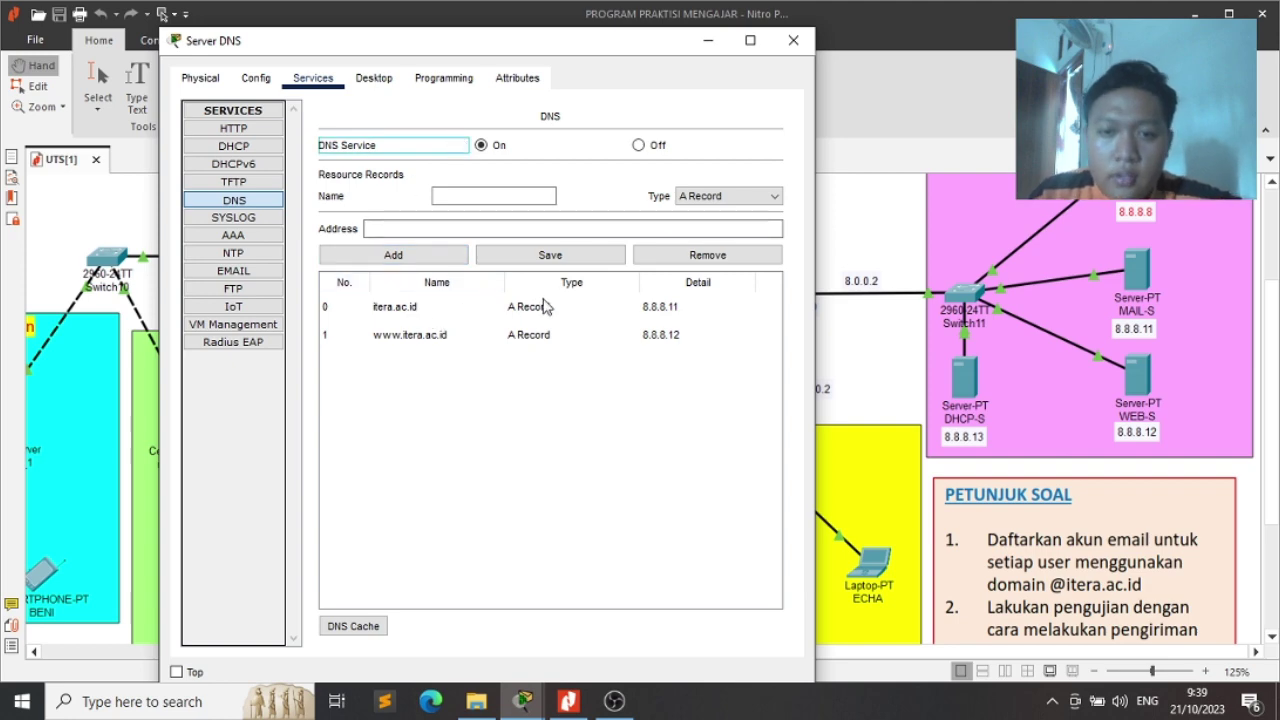
left_click(793, 40)
left_click_drag(723, 334, 822, 425)
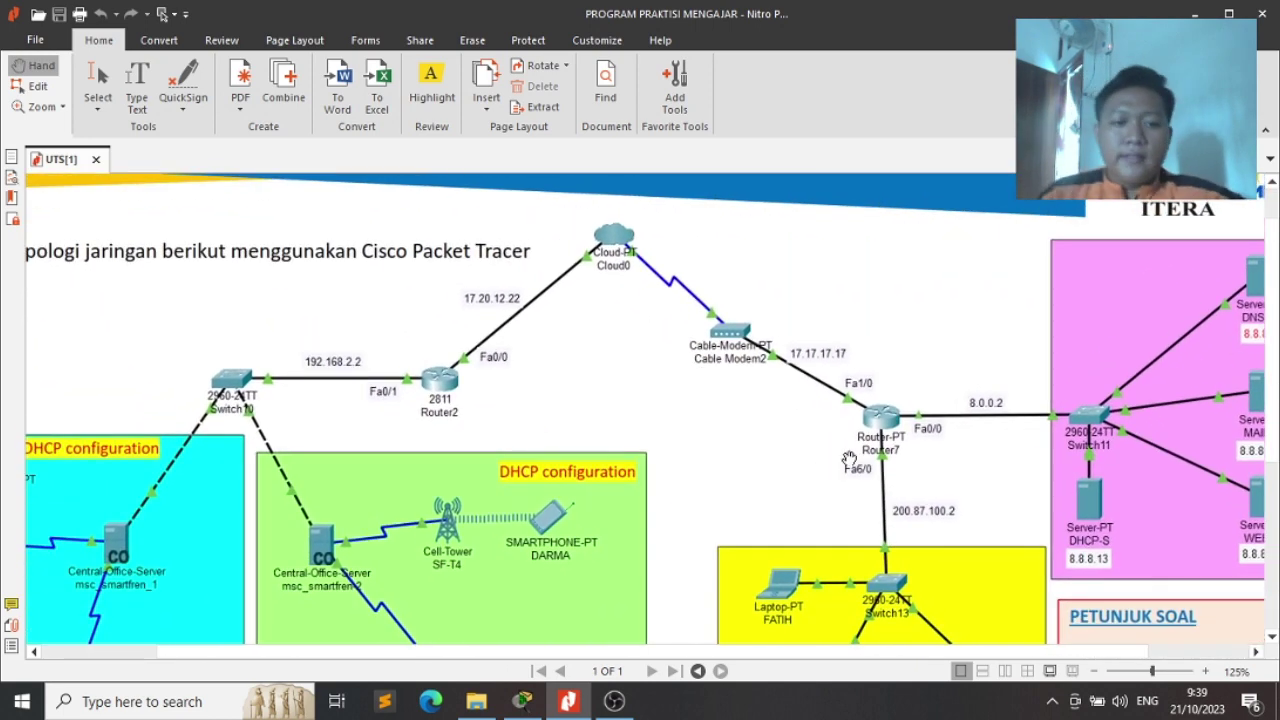
Rename Cloud1's display name to Cloud ISP
key("alt+Tab")
key("Tab")
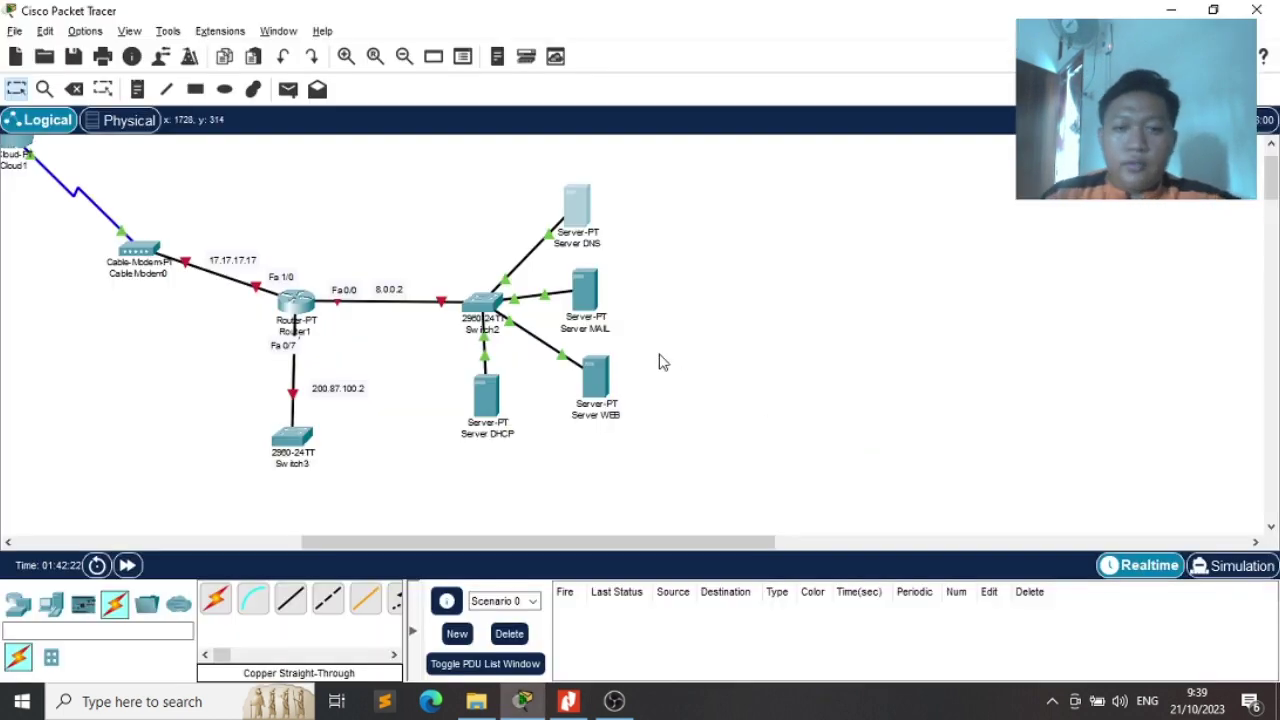
scroll(645, 468, "left", 5)
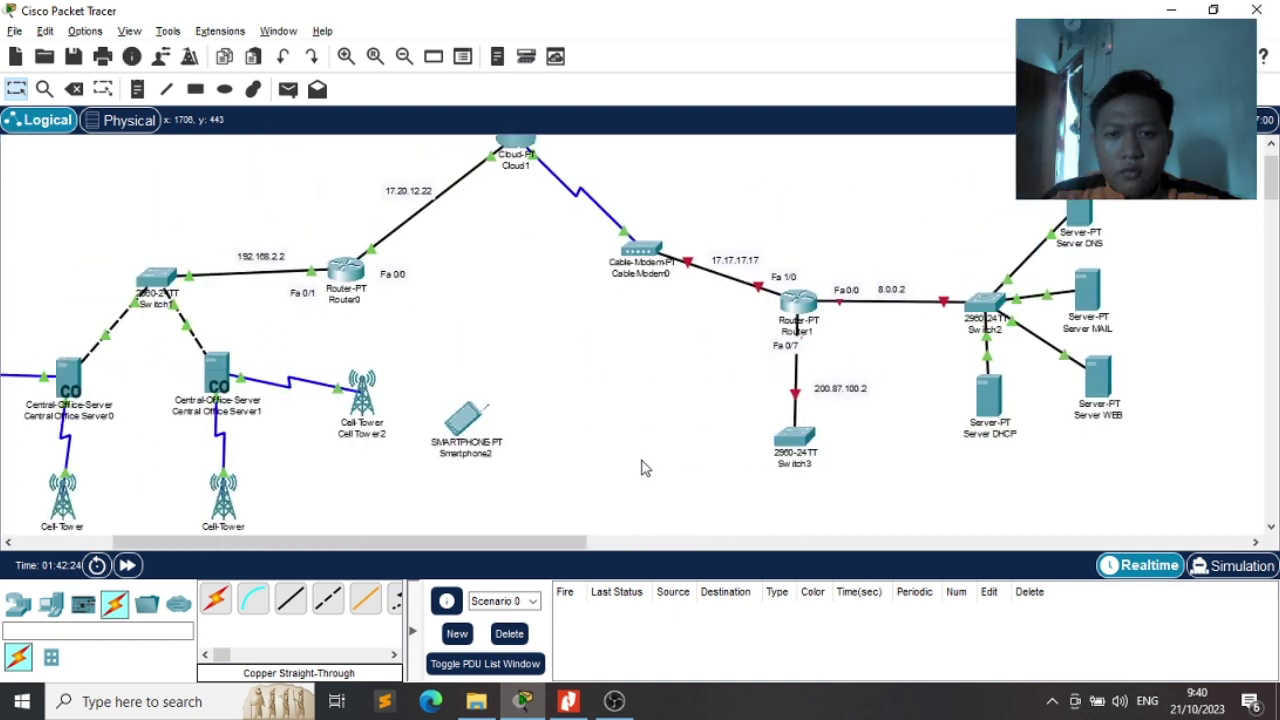
scroll(645, 468, "up", 1)
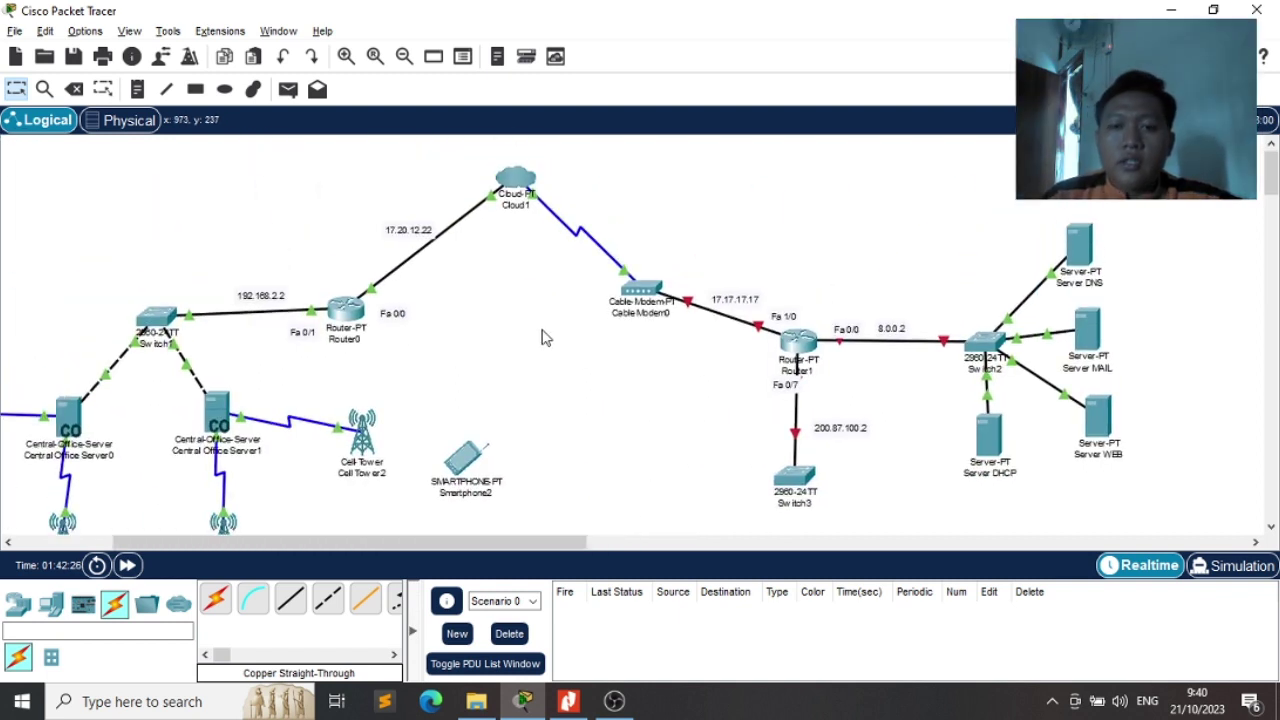
scroll(543, 335, "left", 1)
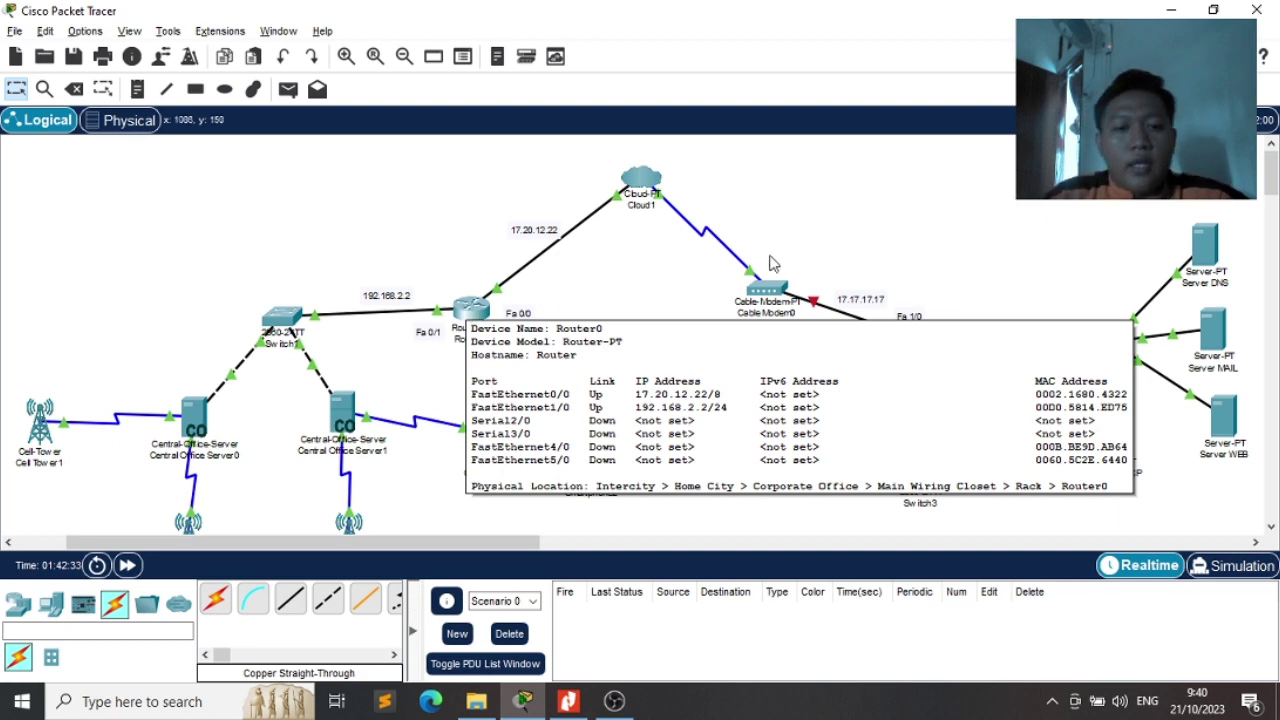
left_click(641, 179)
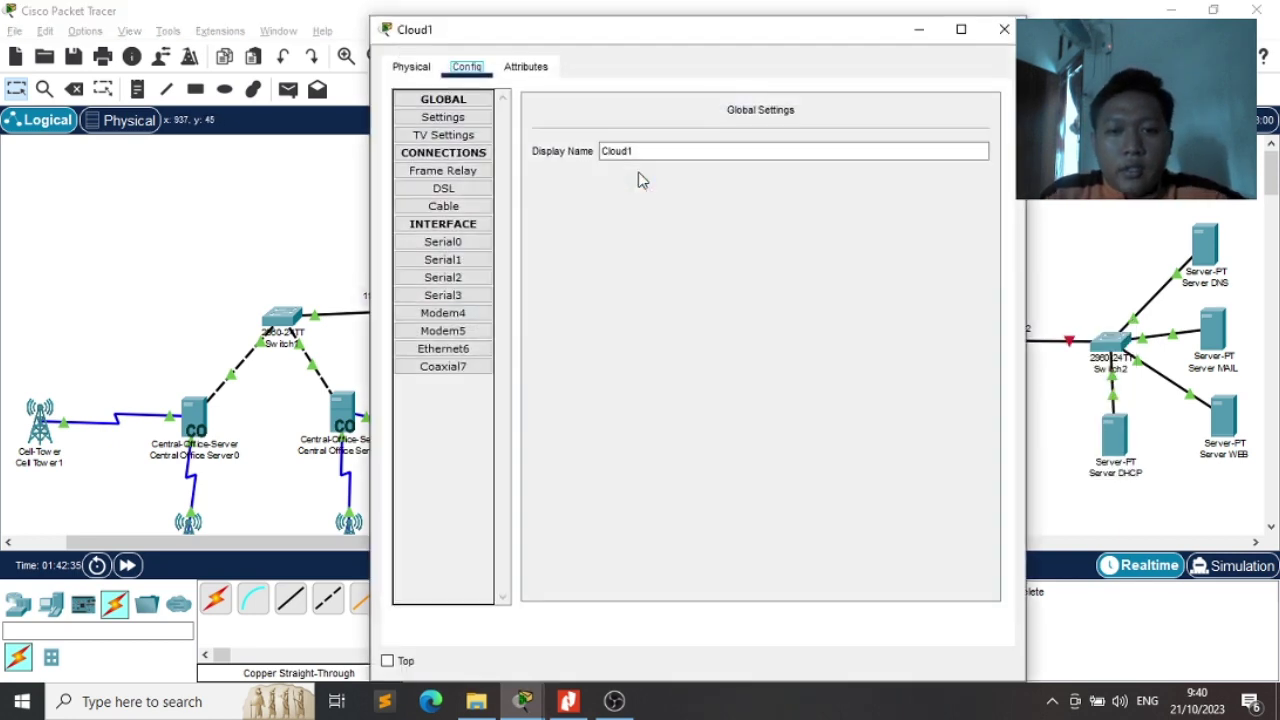
left_click(673, 155)
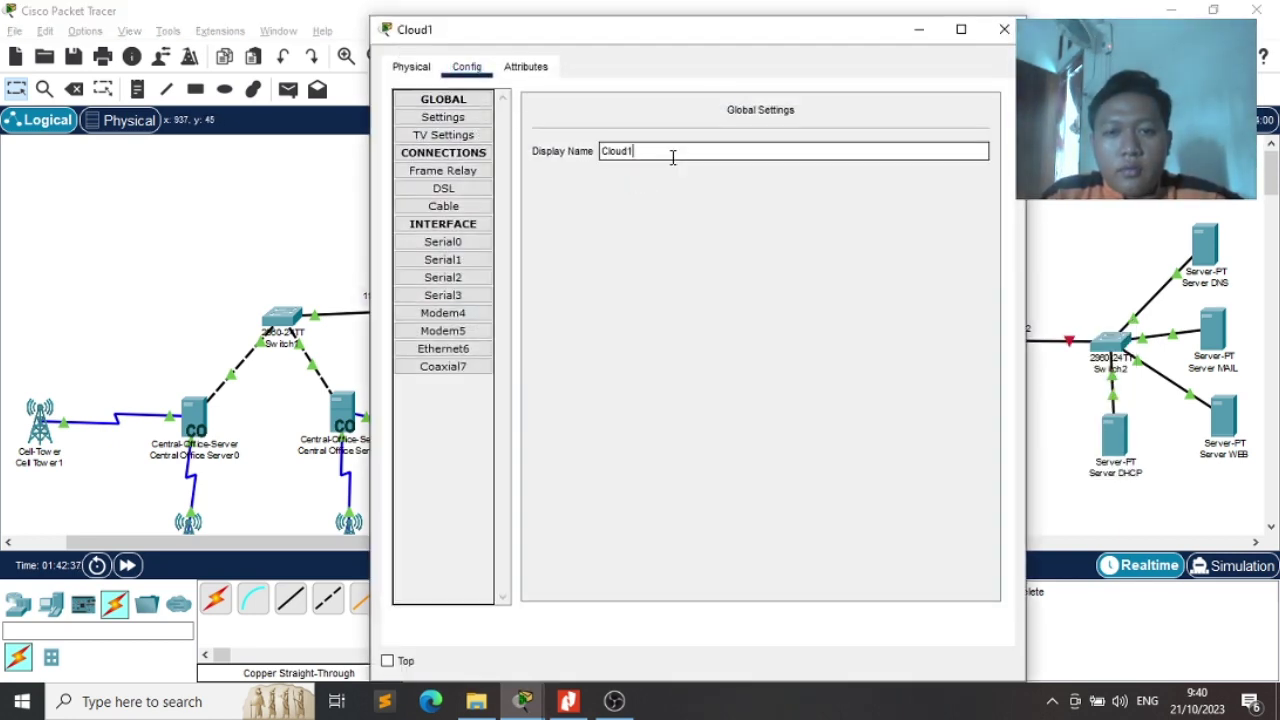
type("ISP")
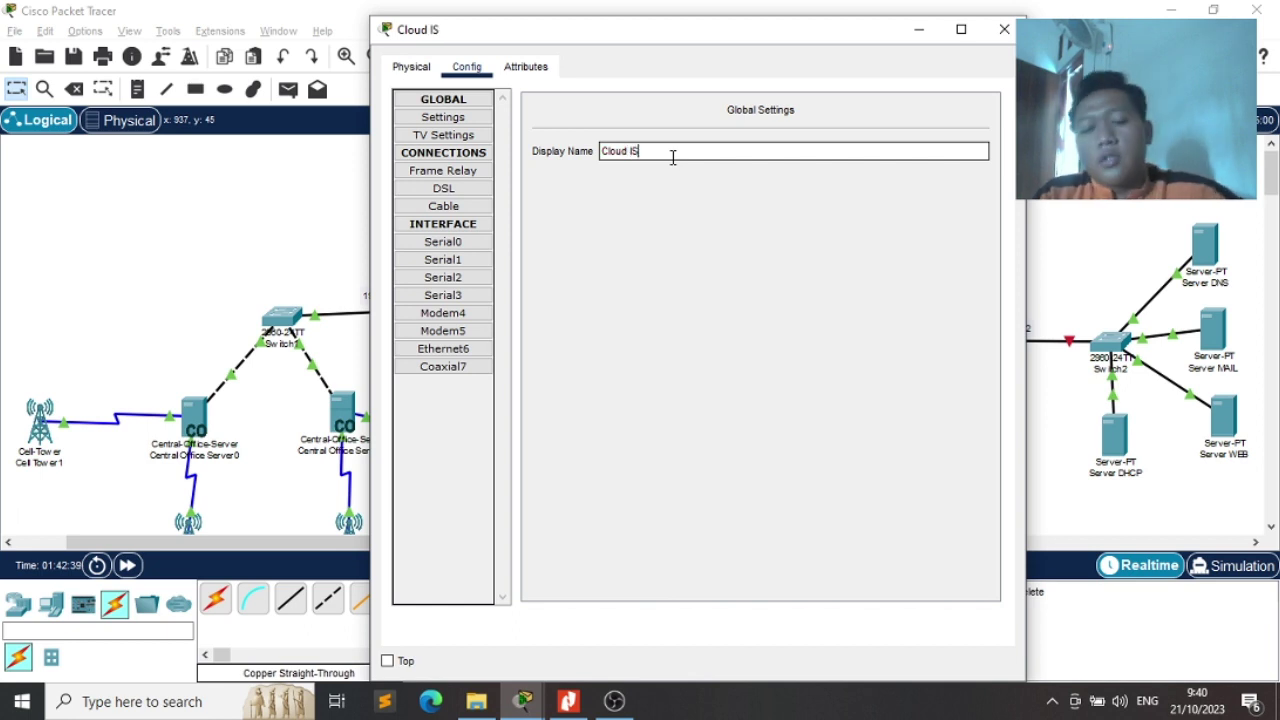
Choose Coaxial7 as the port in the cloud's Cable connection settings
left_click(462, 208)
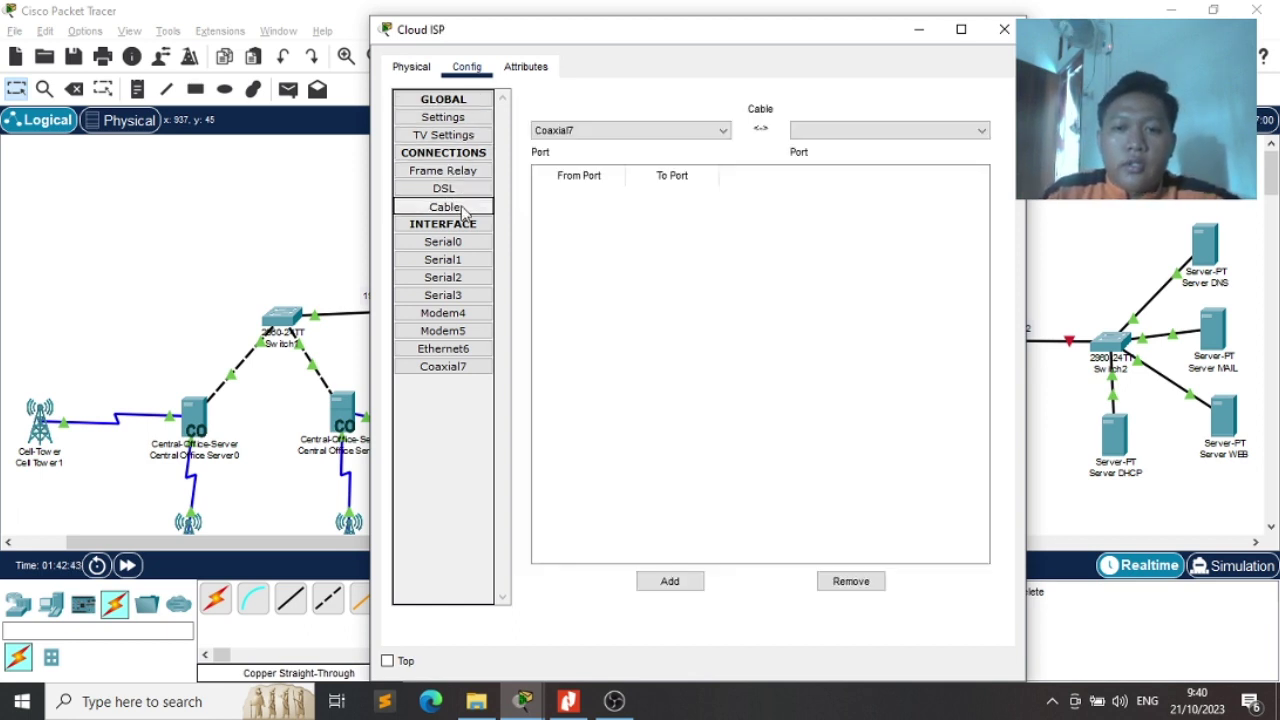
left_click(700, 133)
left_click(700, 133)
left_click(846, 135)
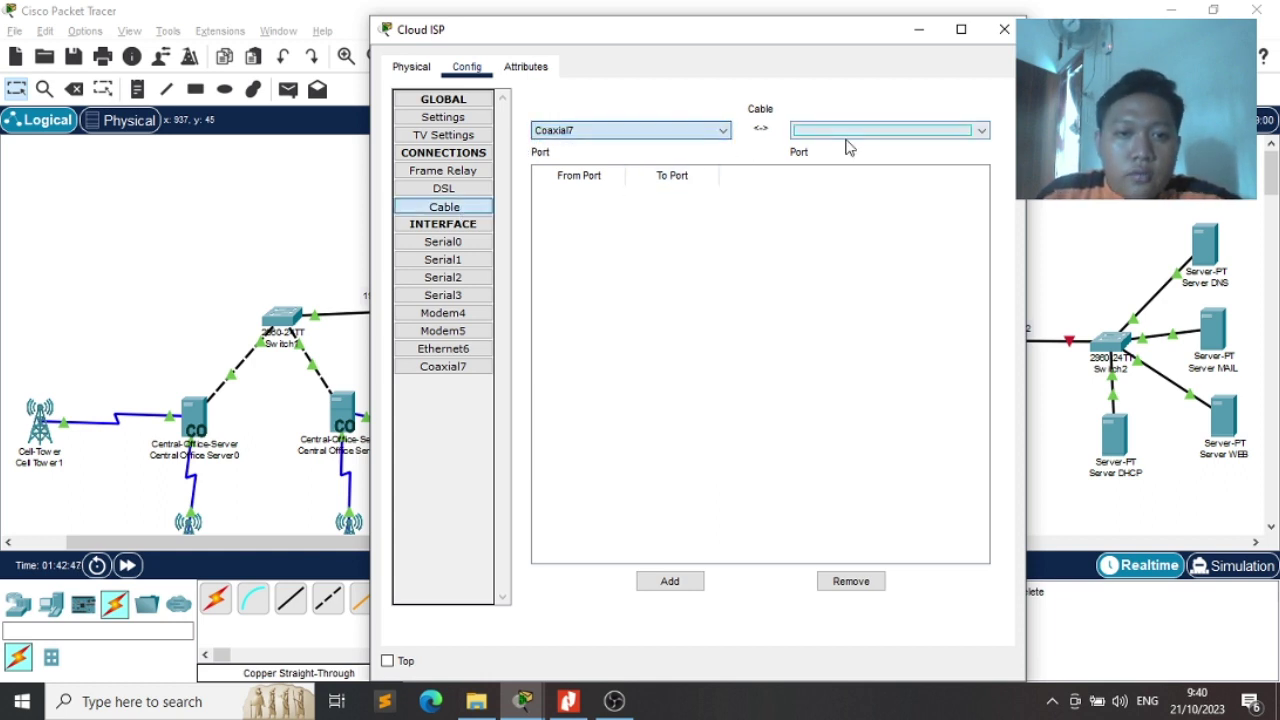
left_click(983, 131)
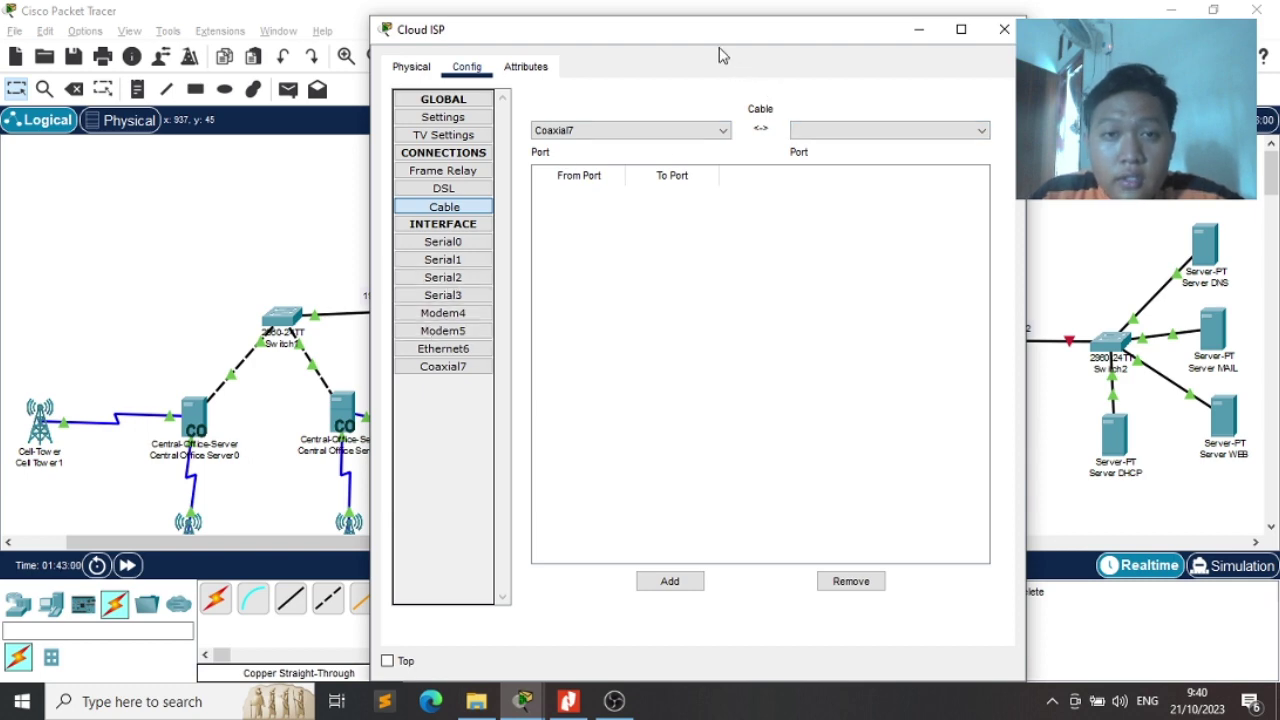
left_click_drag(837, 34, 898, 346)
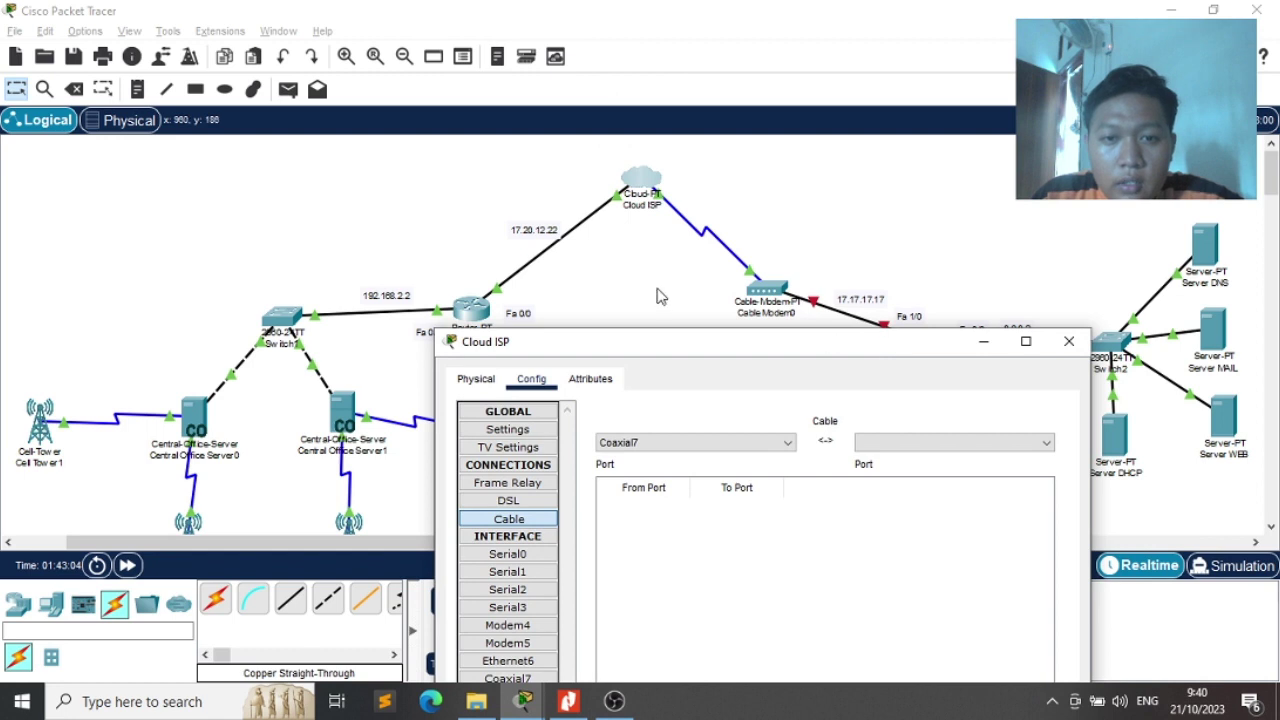
Set Cloud ISP's Ethernet6 provider network to Cable
left_click(659, 290)
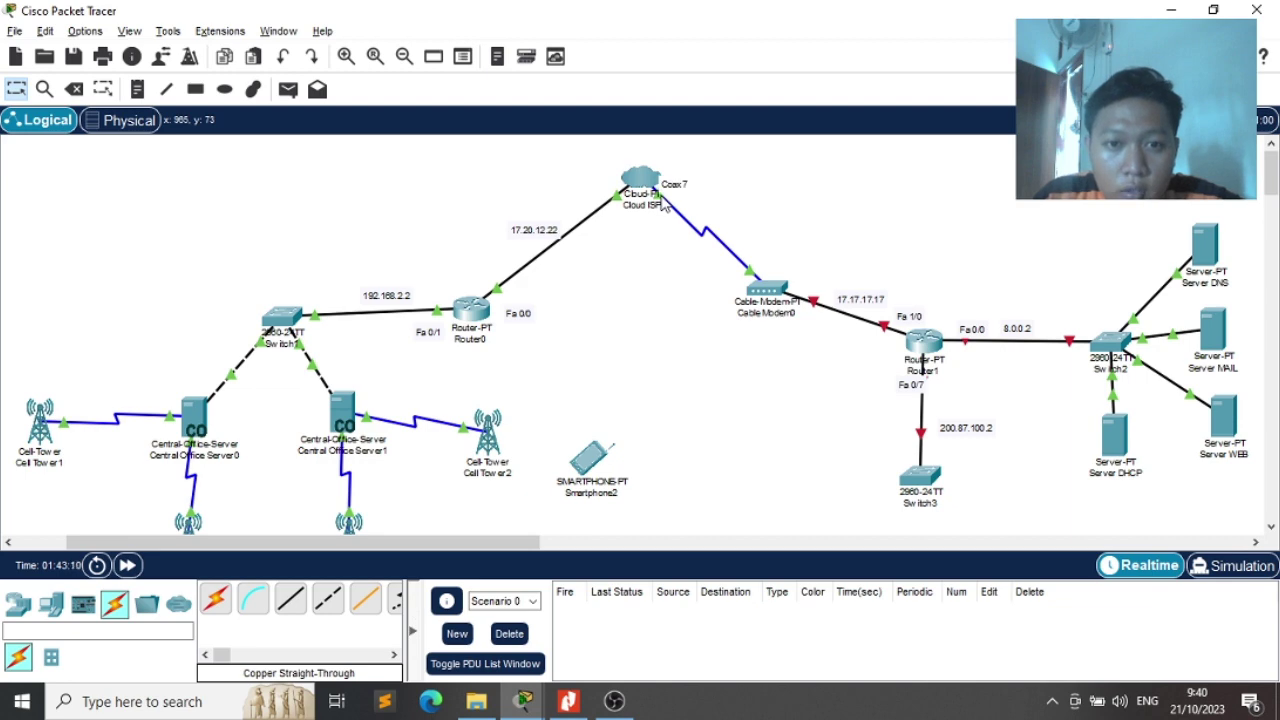
left_click(640, 178)
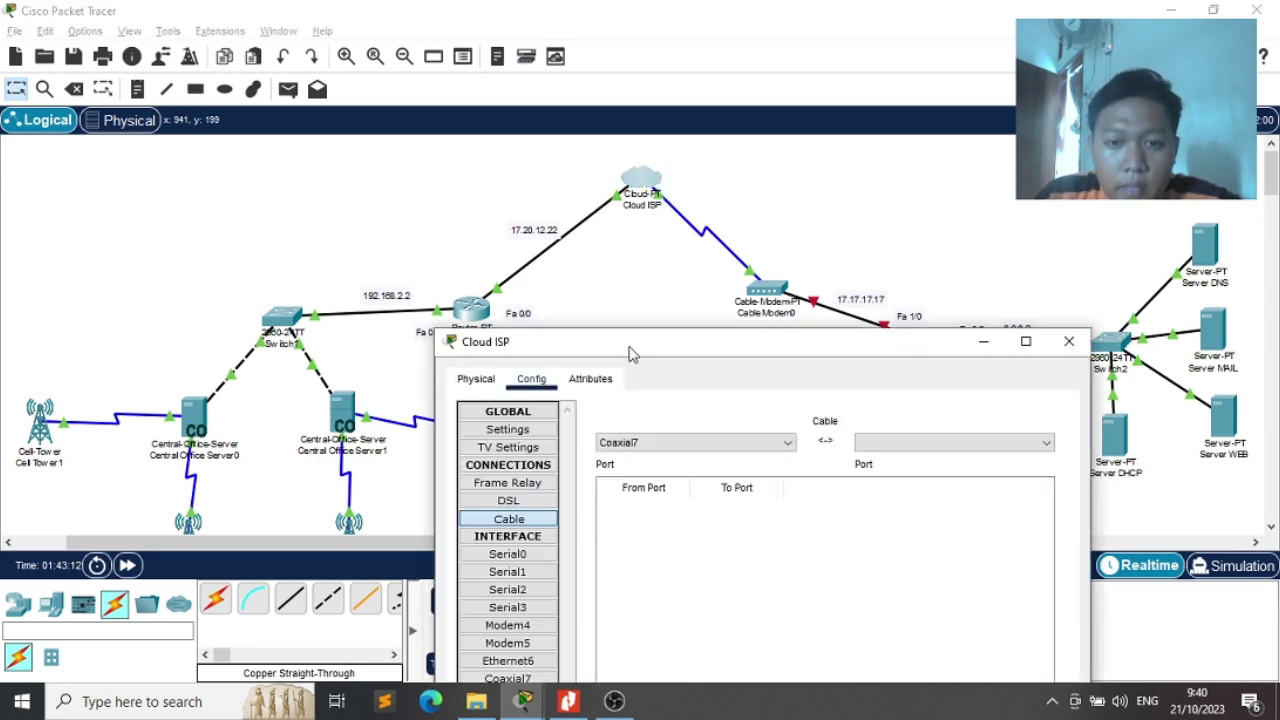
left_click_drag(630, 352, 612, 221)
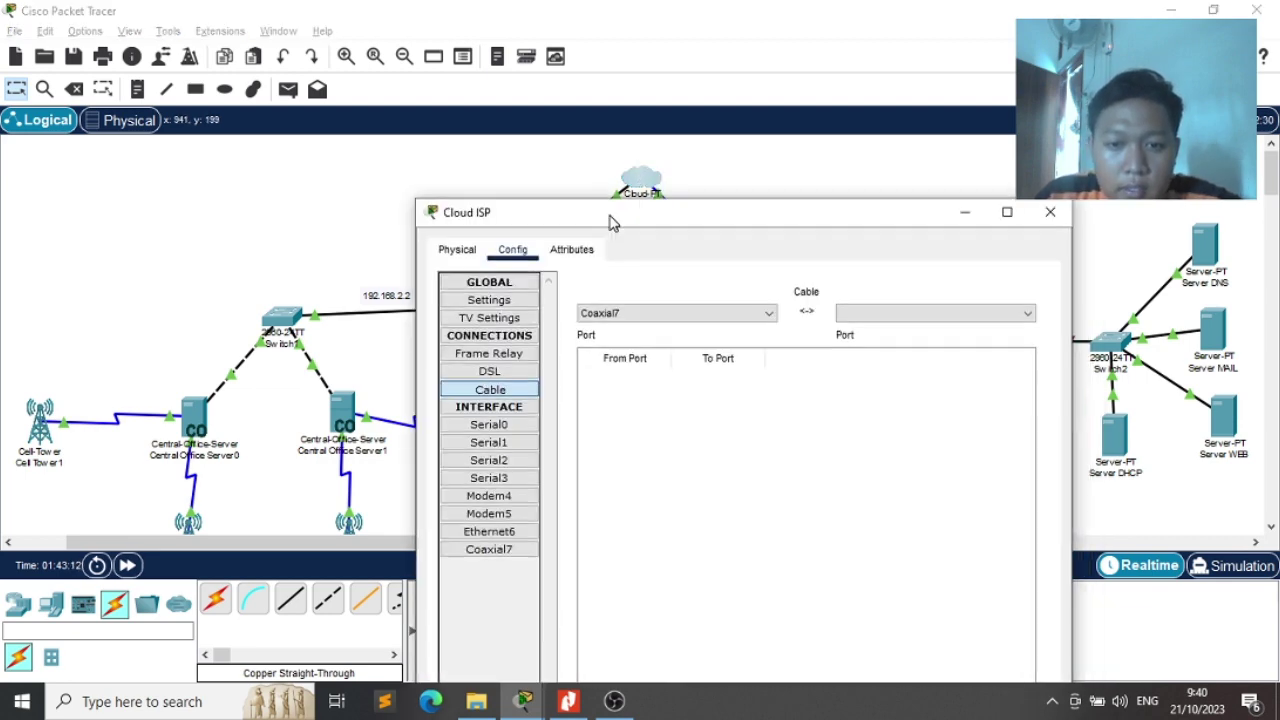
left_click(490, 530)
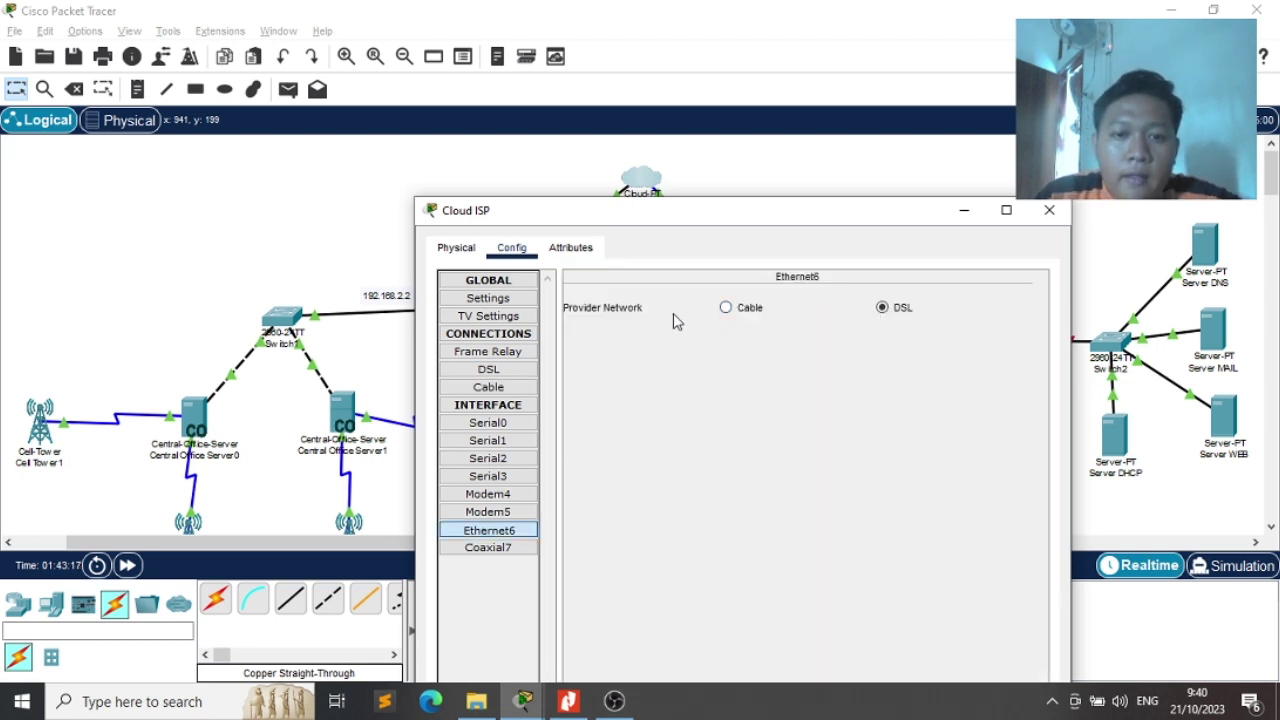
left_click(726, 309)
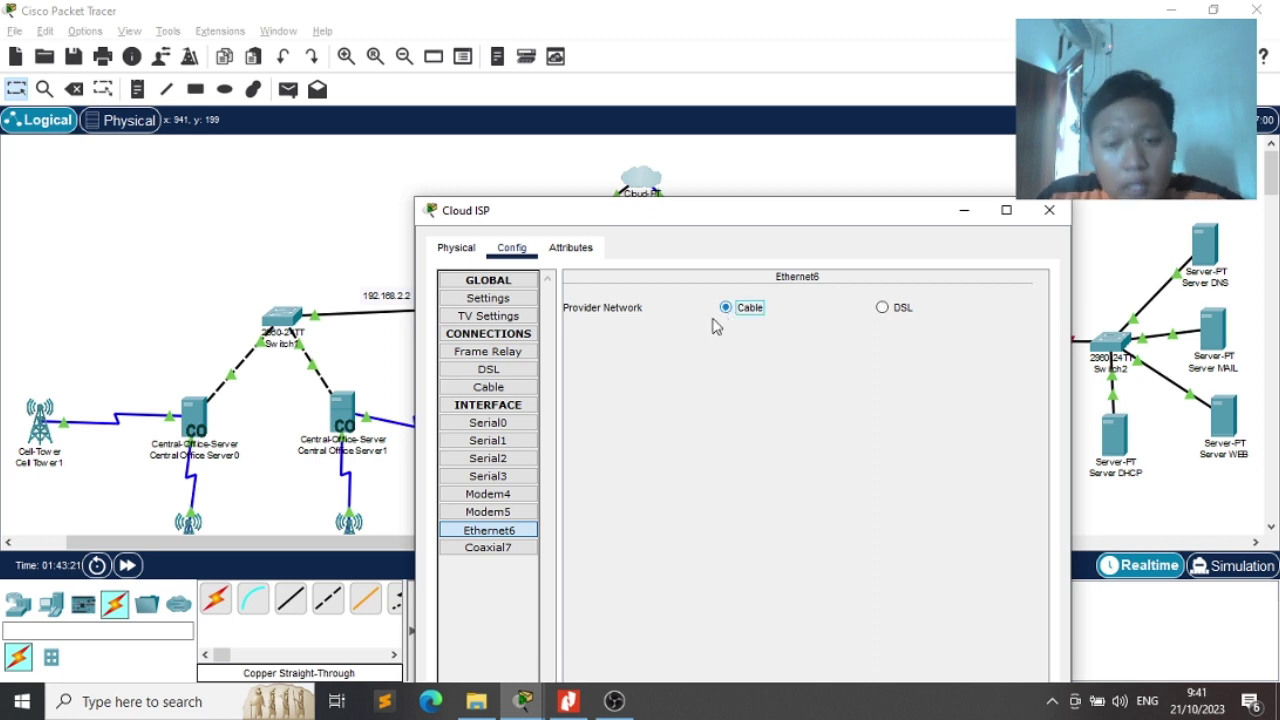
Pair Coaxial7 with Ethernet6 in Cloud ISP's cable table and close the window
left_click(488, 372)
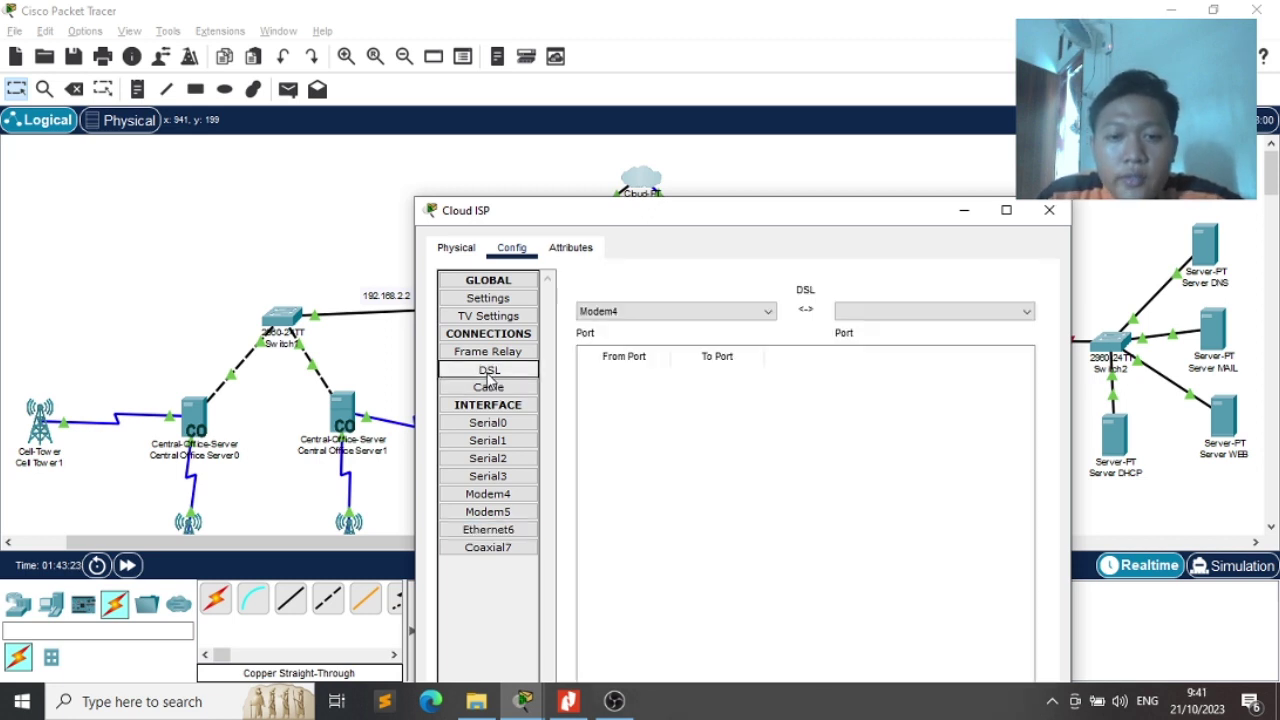
left_click(503, 390)
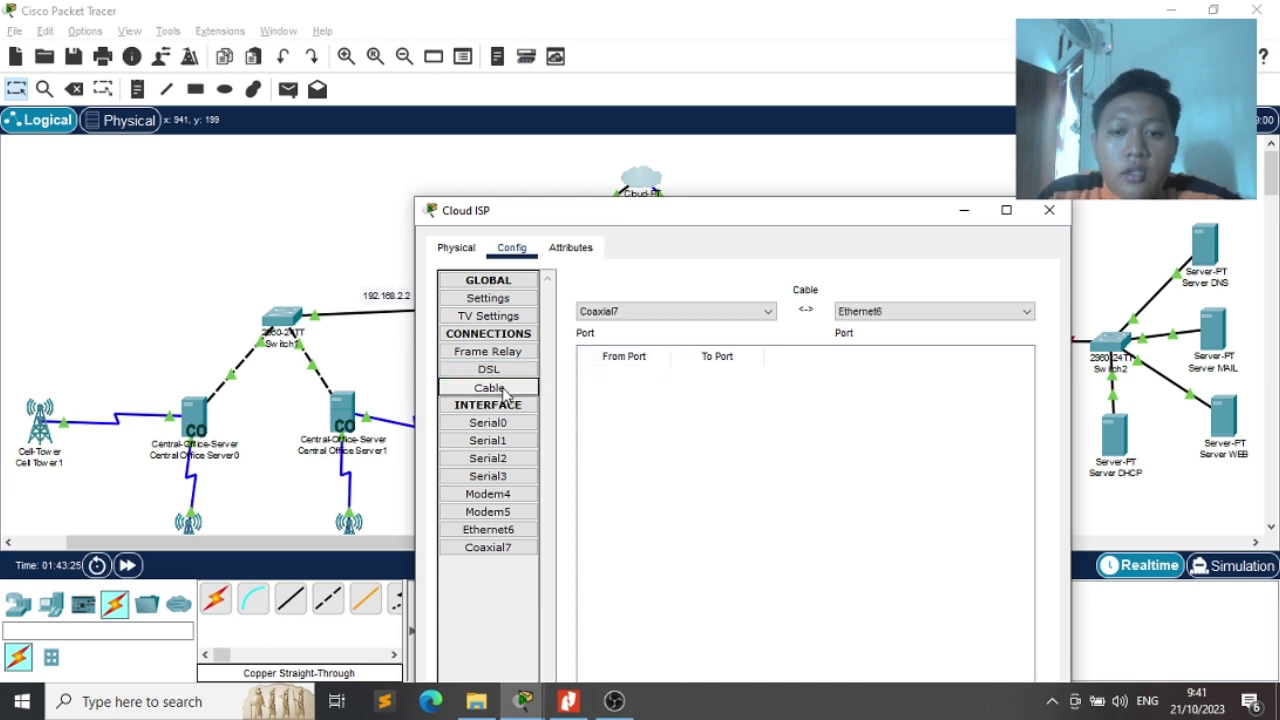
left_click_drag(790, 213, 753, 46)
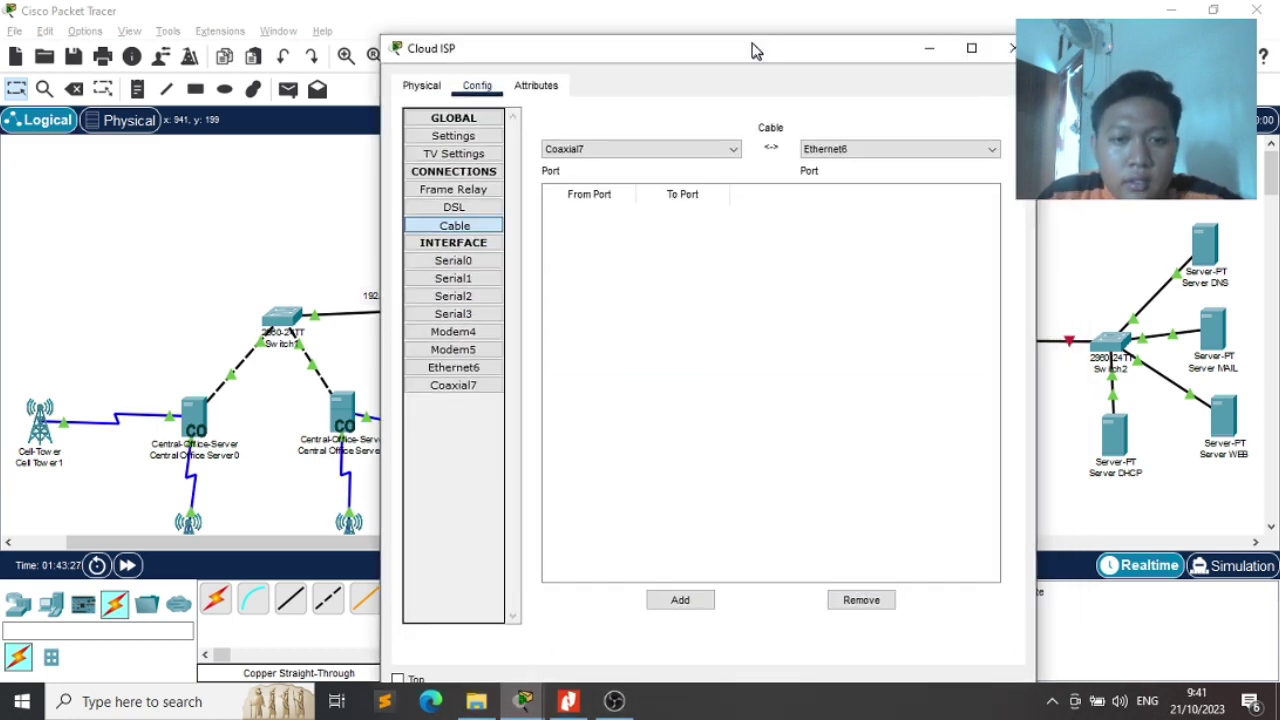
left_click(710, 146)
left_click(846, 146)
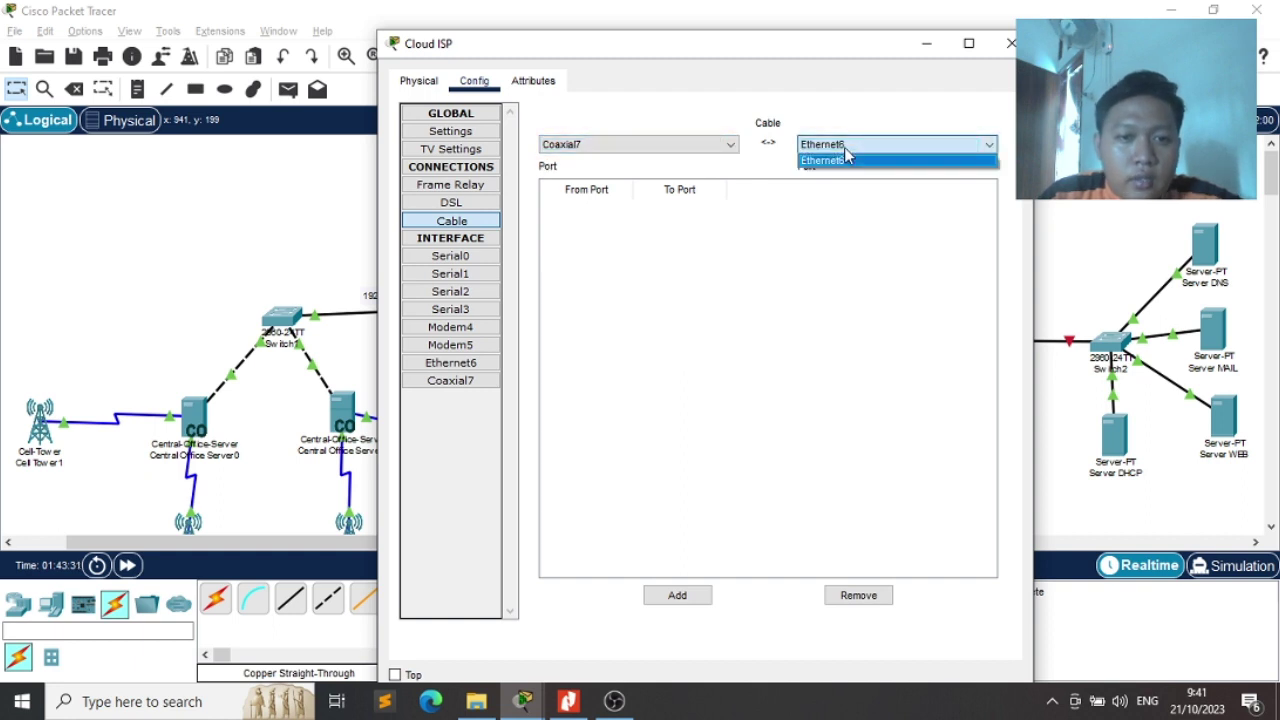
left_click(687, 230)
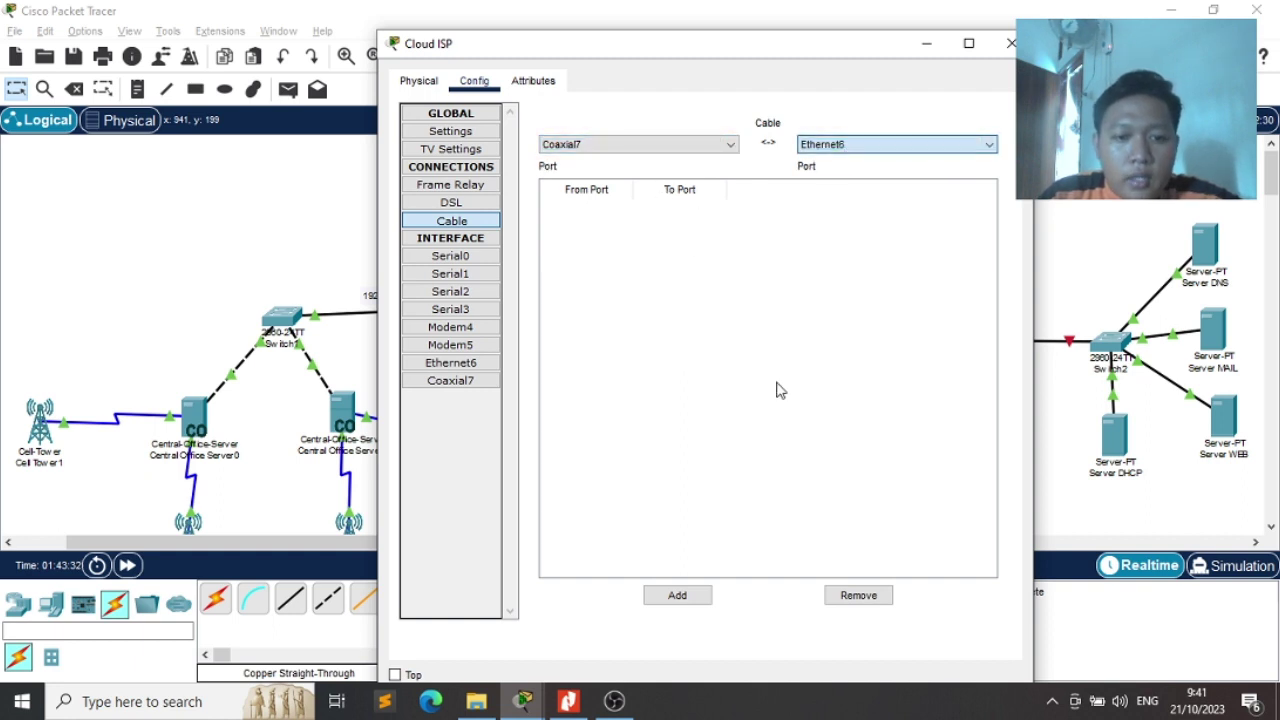
left_click(664, 597)
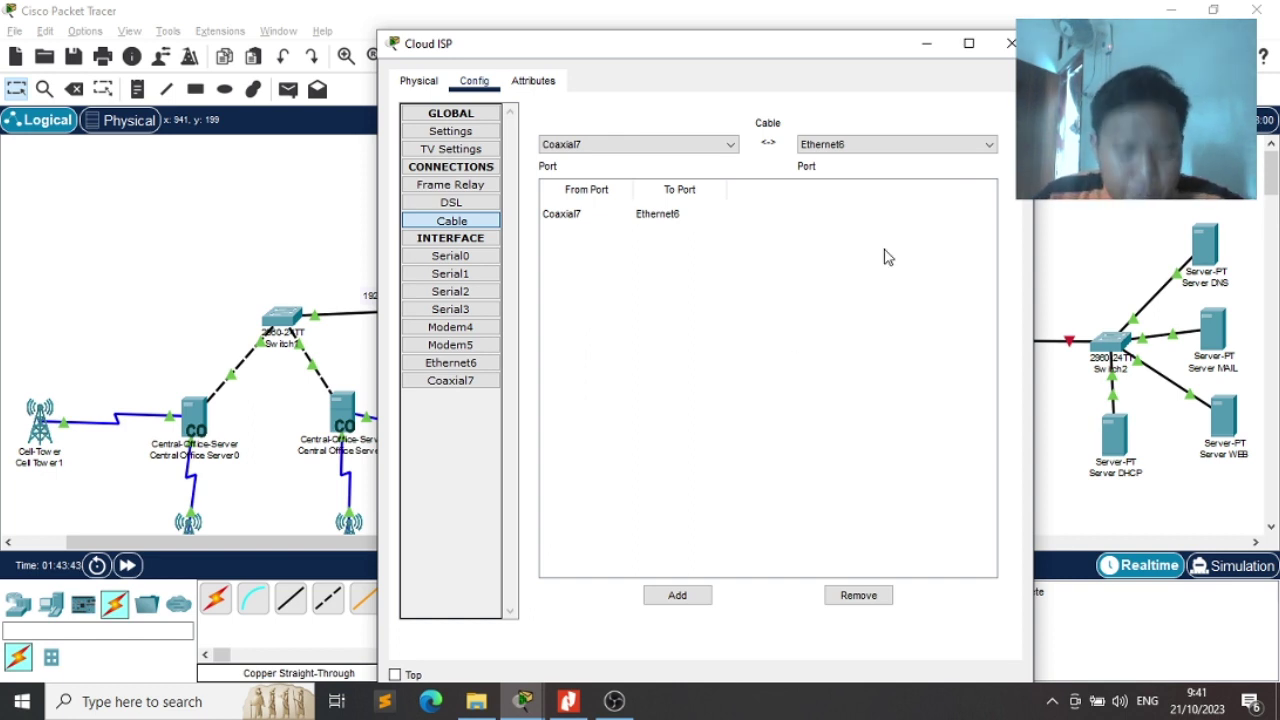
left_click(1010, 43)
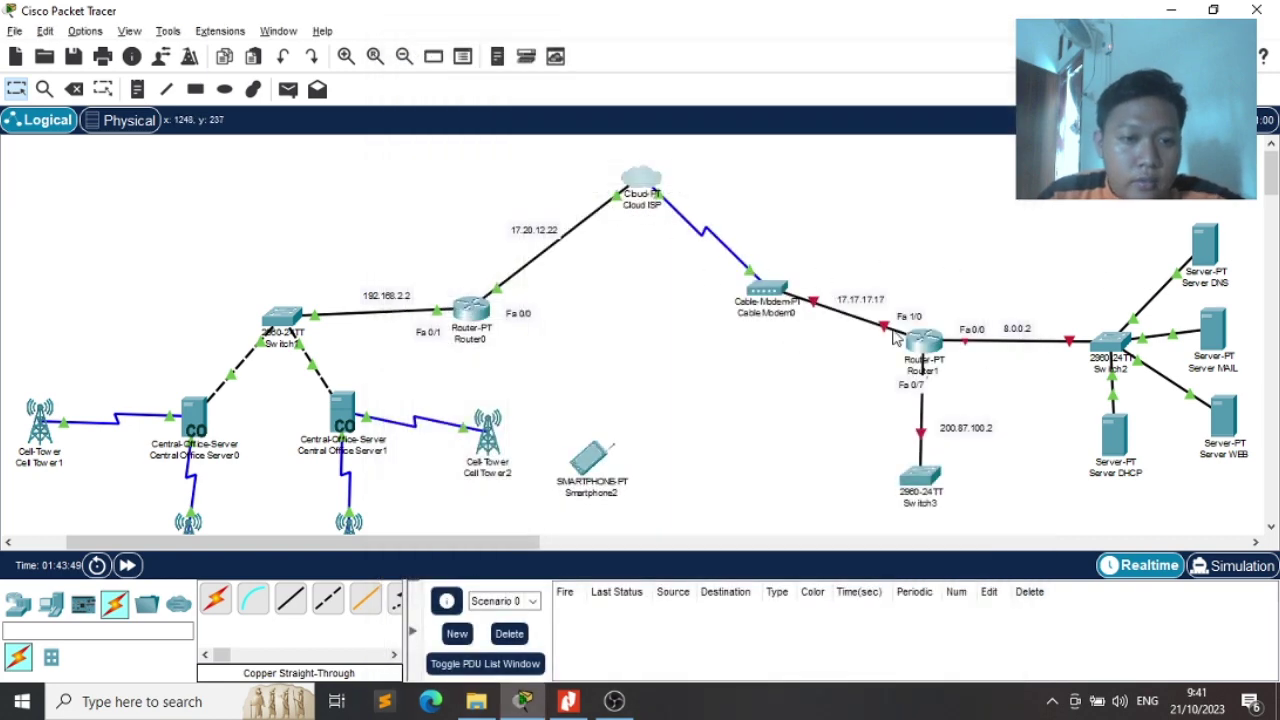
Add network 17.17.17.17 (17.0.0.0) to Router1's RIP routing
left_click(928, 345)
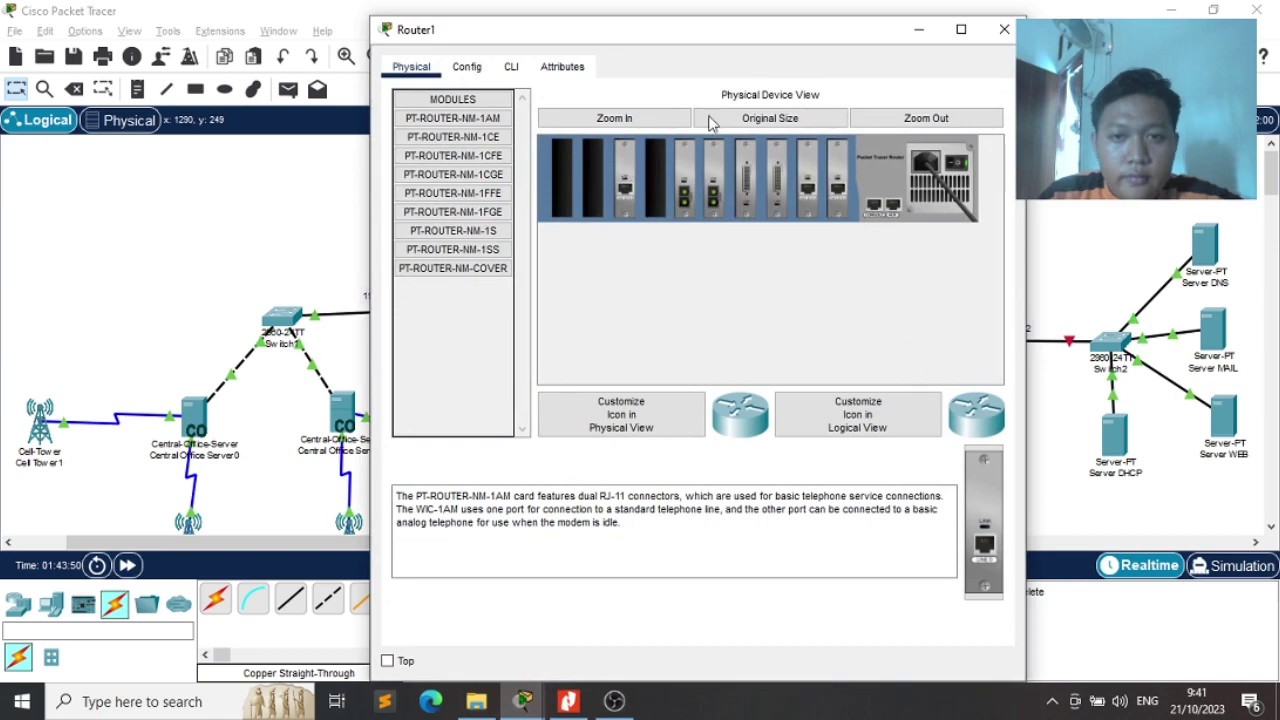
left_click_drag(797, 44, 551, 122)
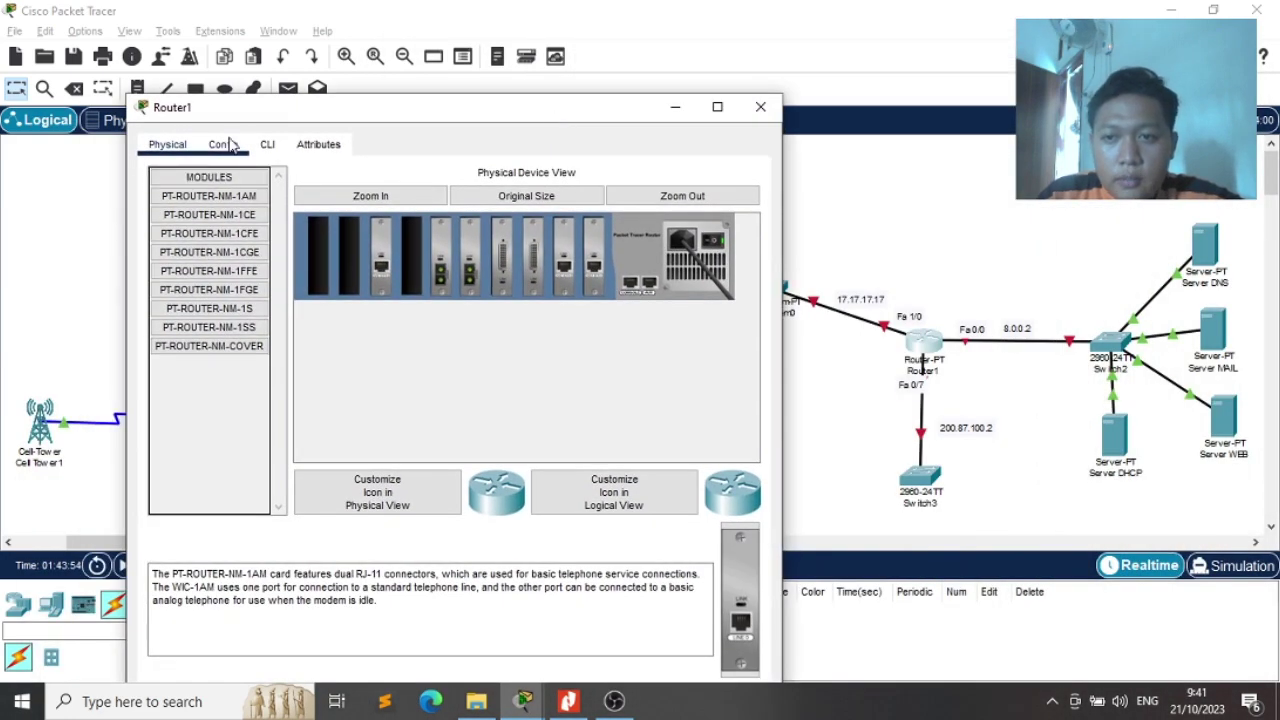
left_click(224, 147)
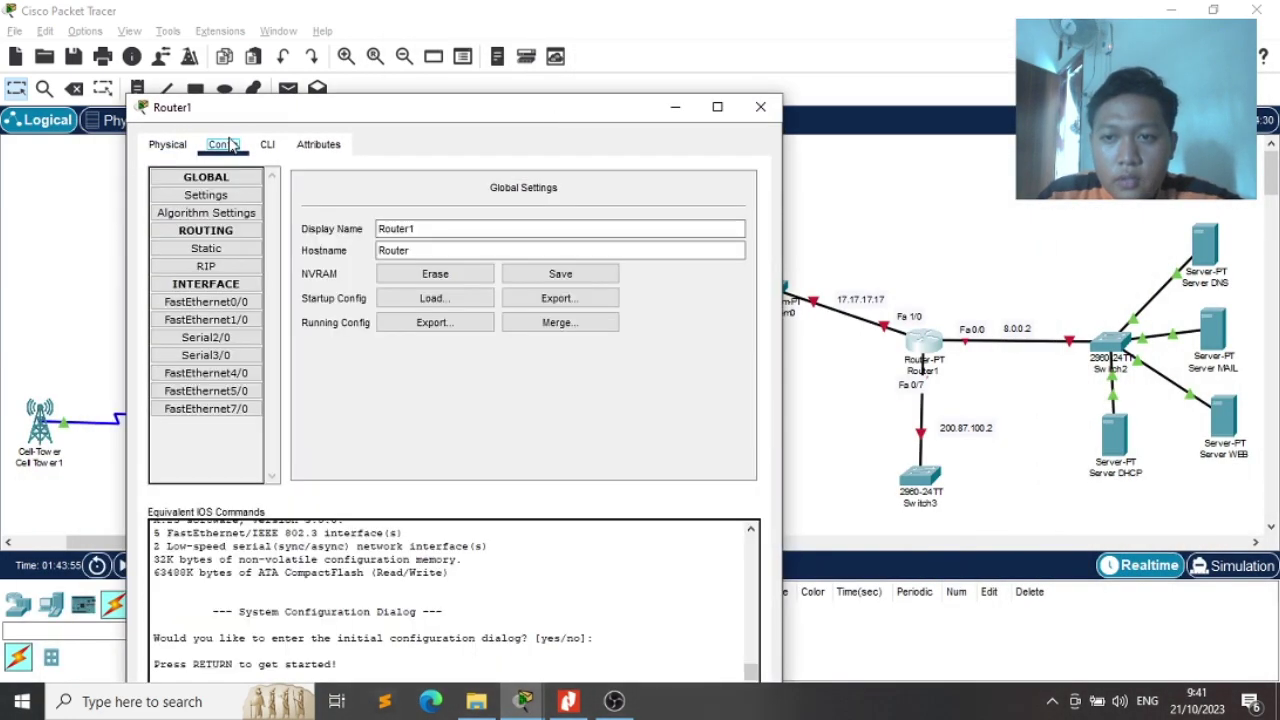
left_click(205, 266)
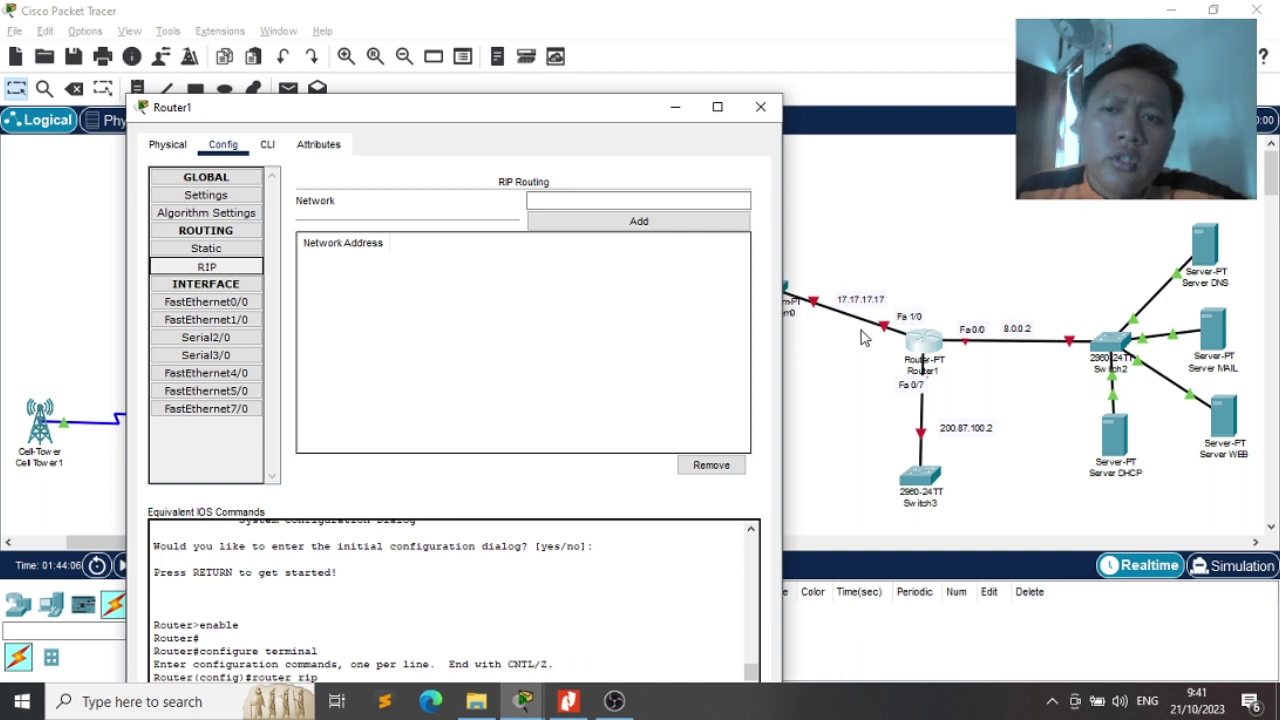
left_click(668, 201)
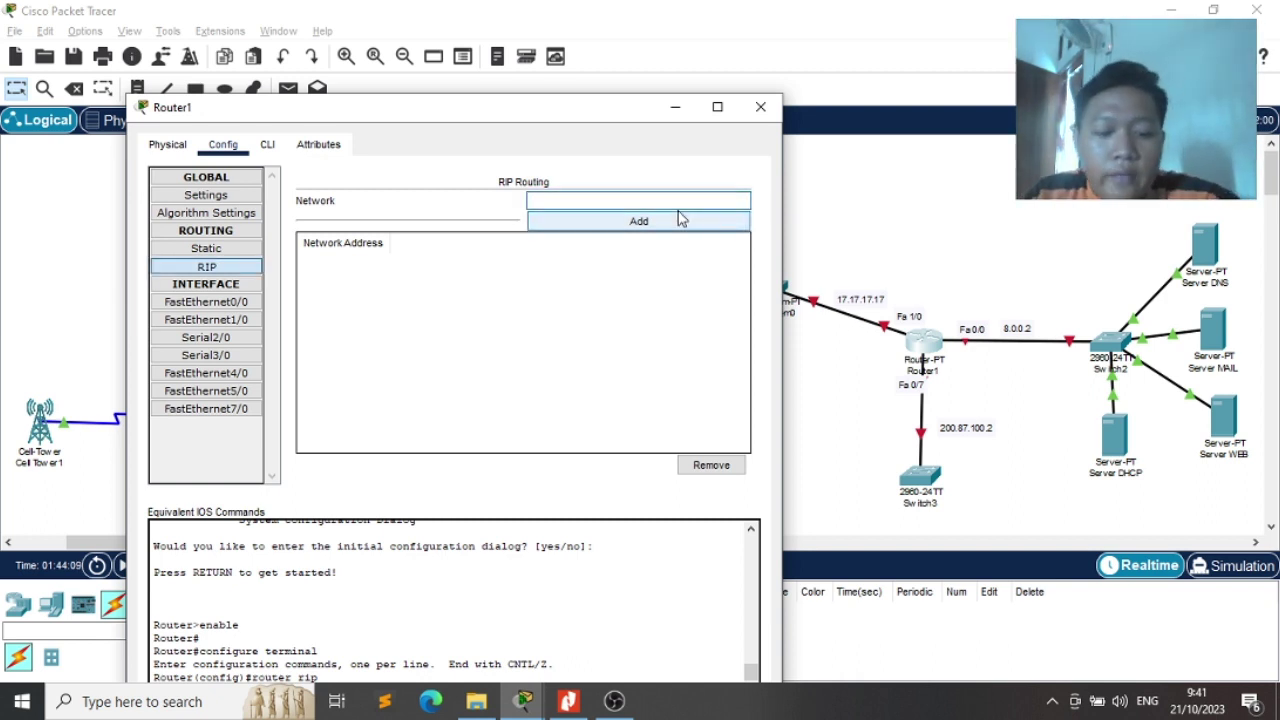
key("BackSpace")
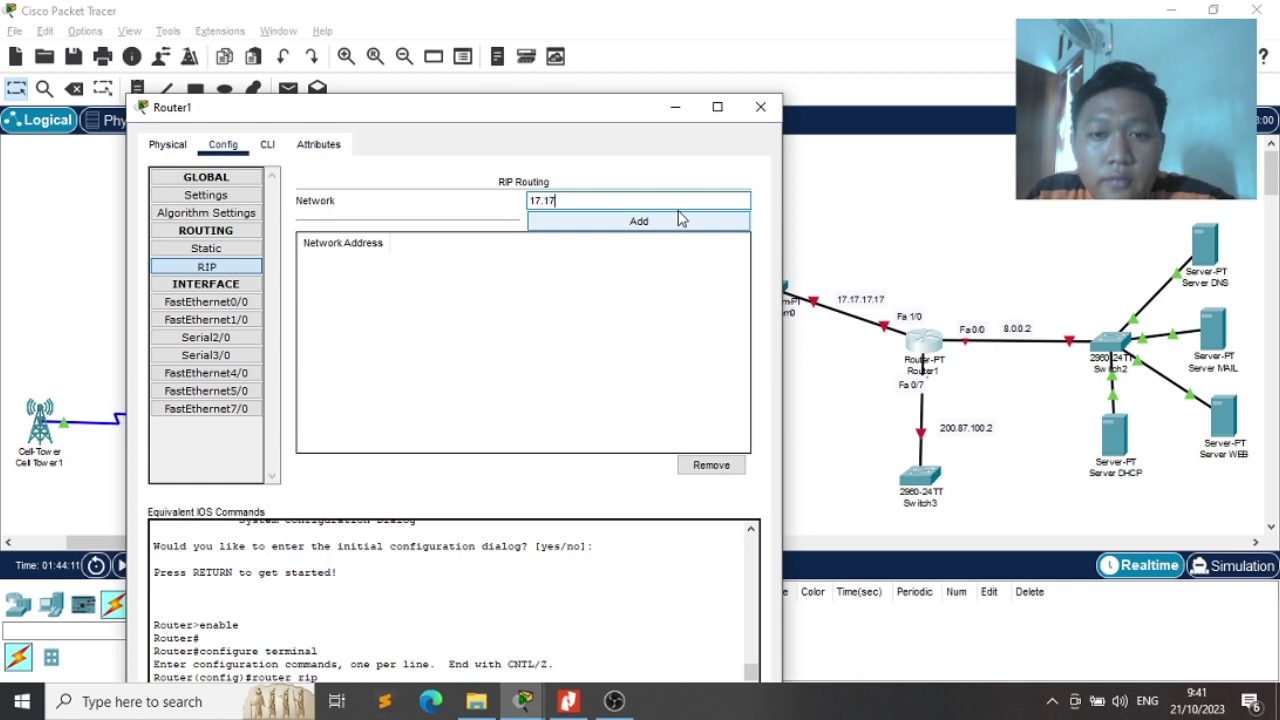
type(".17.17")
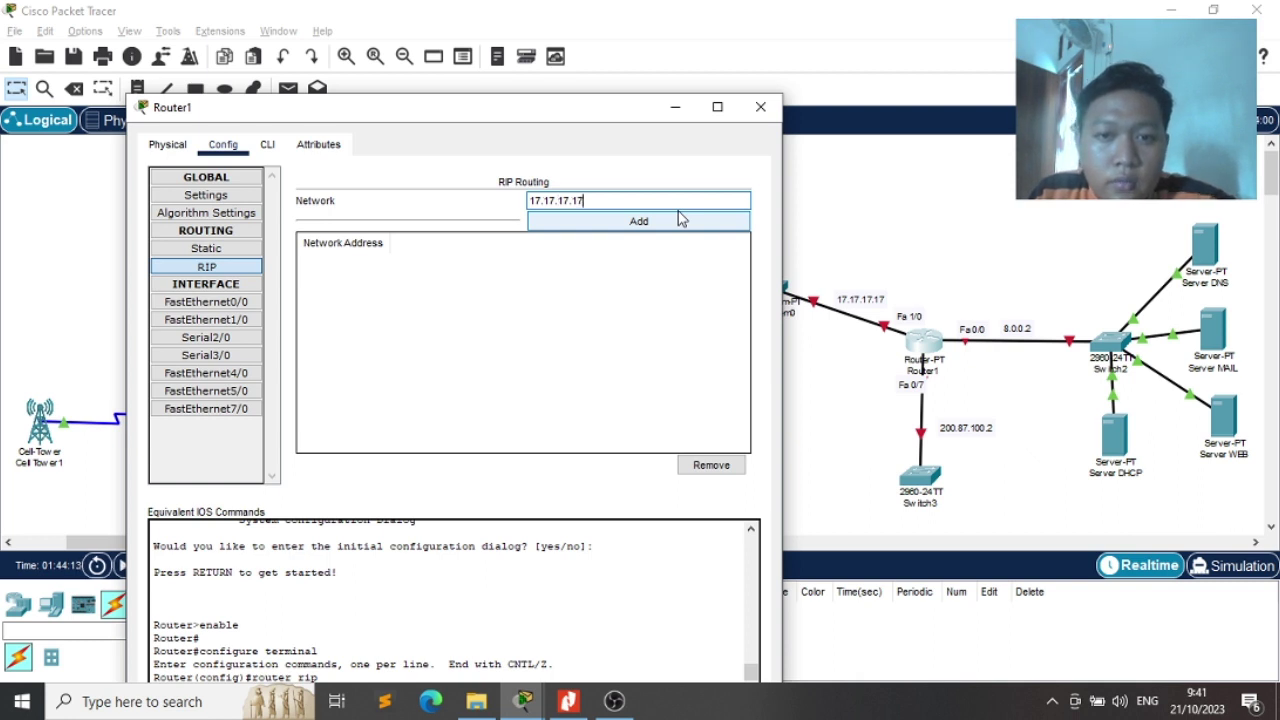
left_click(679, 218)
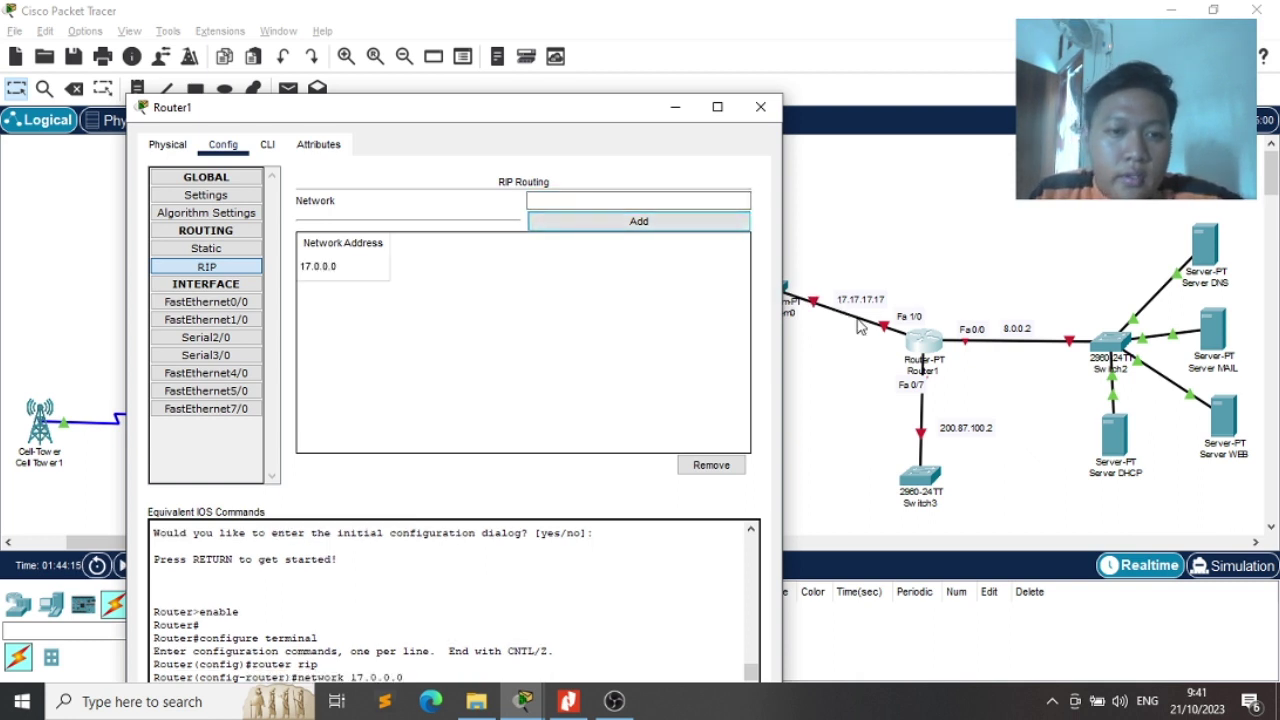
Add RIP networks 8.0.0.2 and 200.87.100.x to Router1
left_click(613, 200)
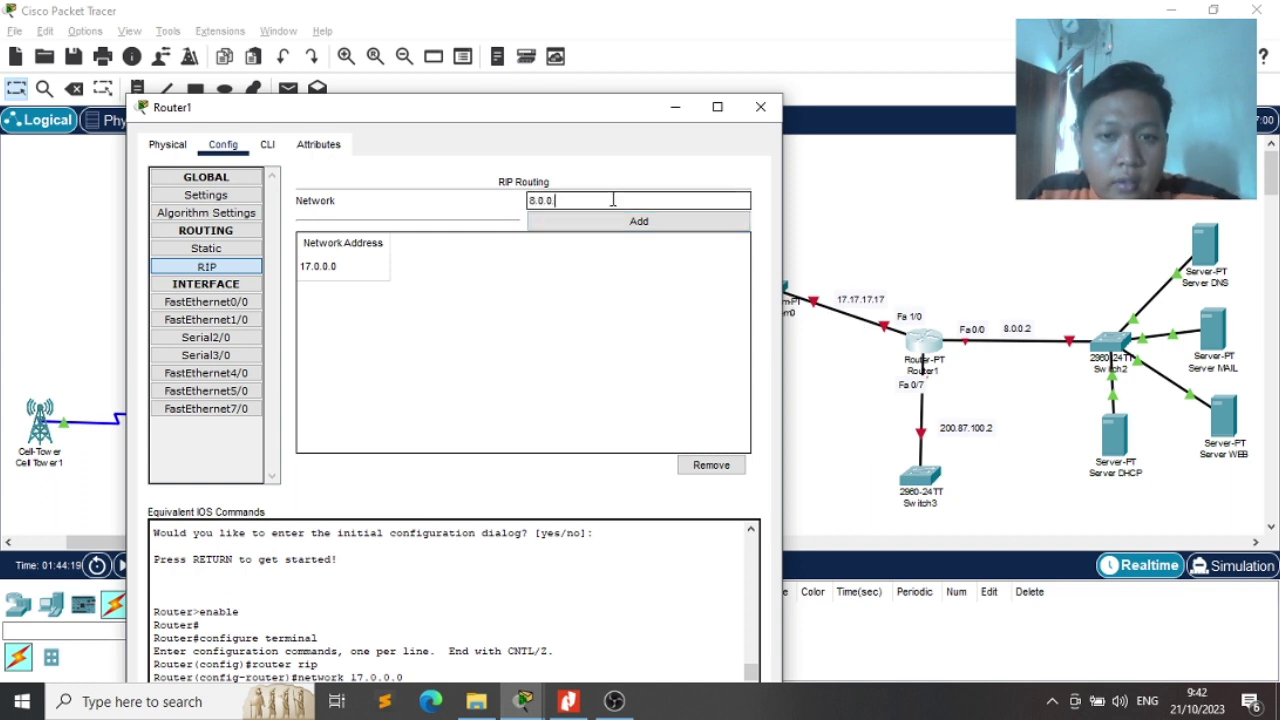
left_click(656, 223)
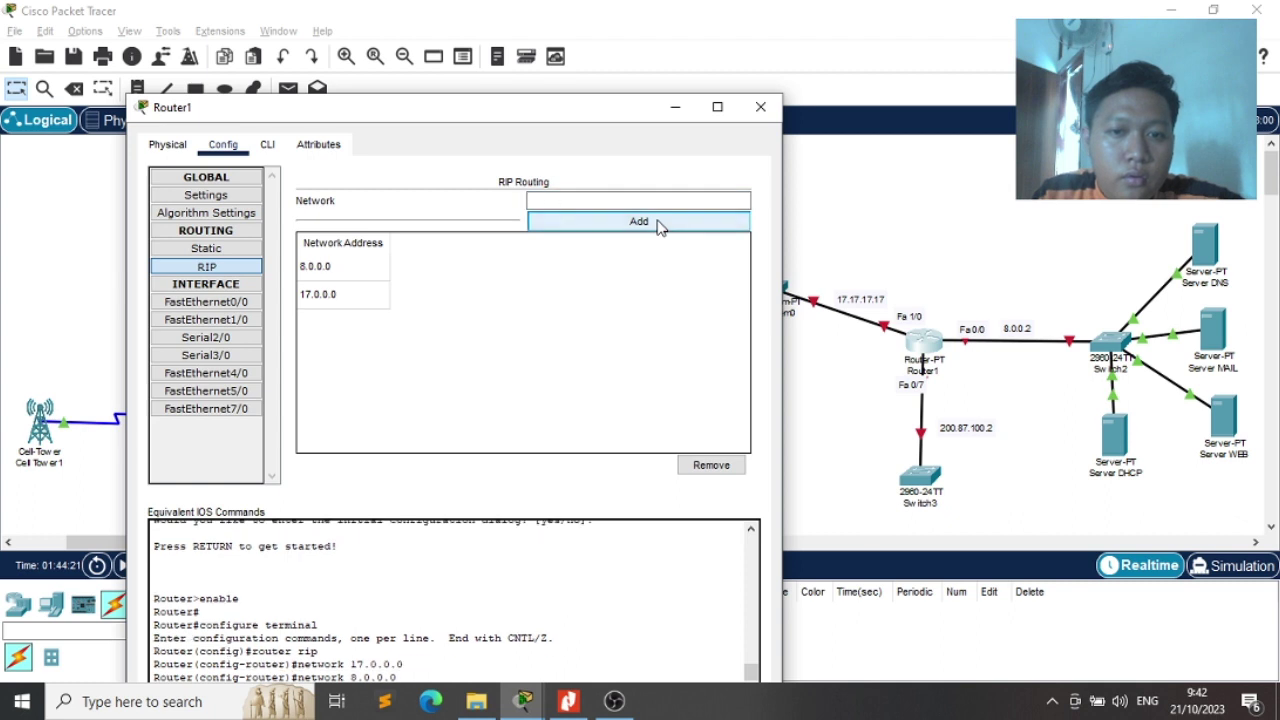
left_click(584, 202)
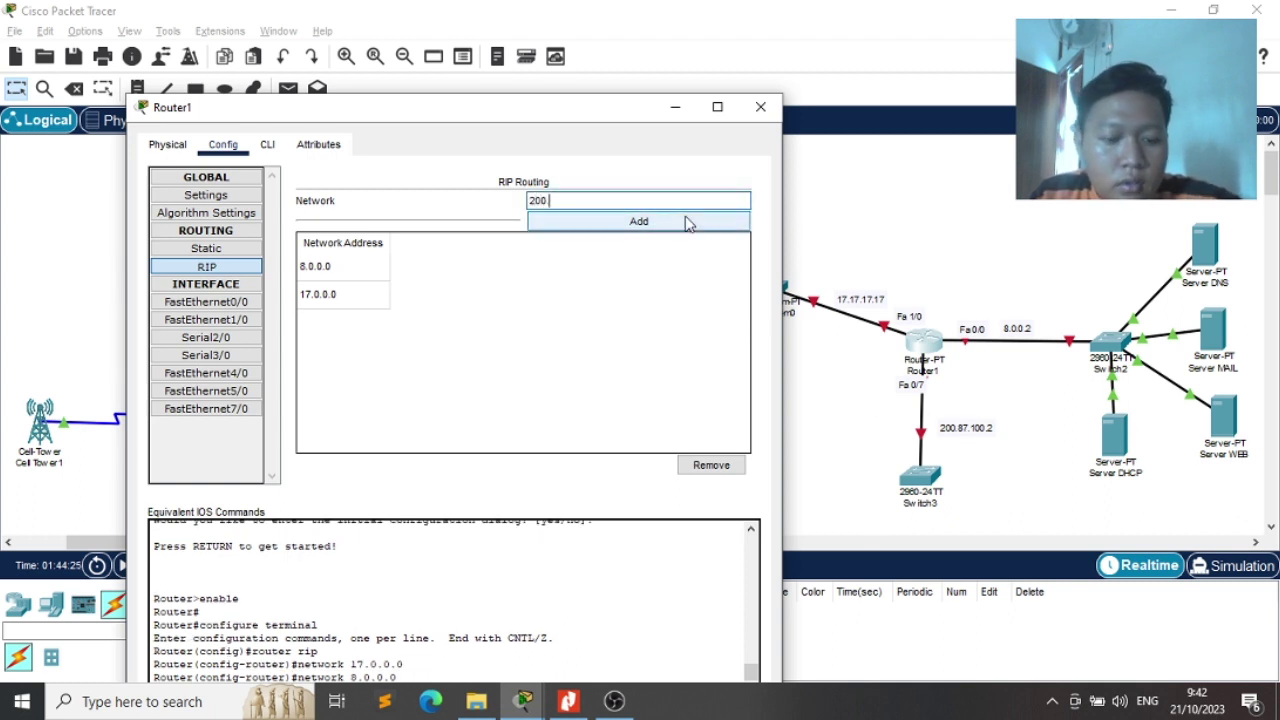
type("200.87.100.2")
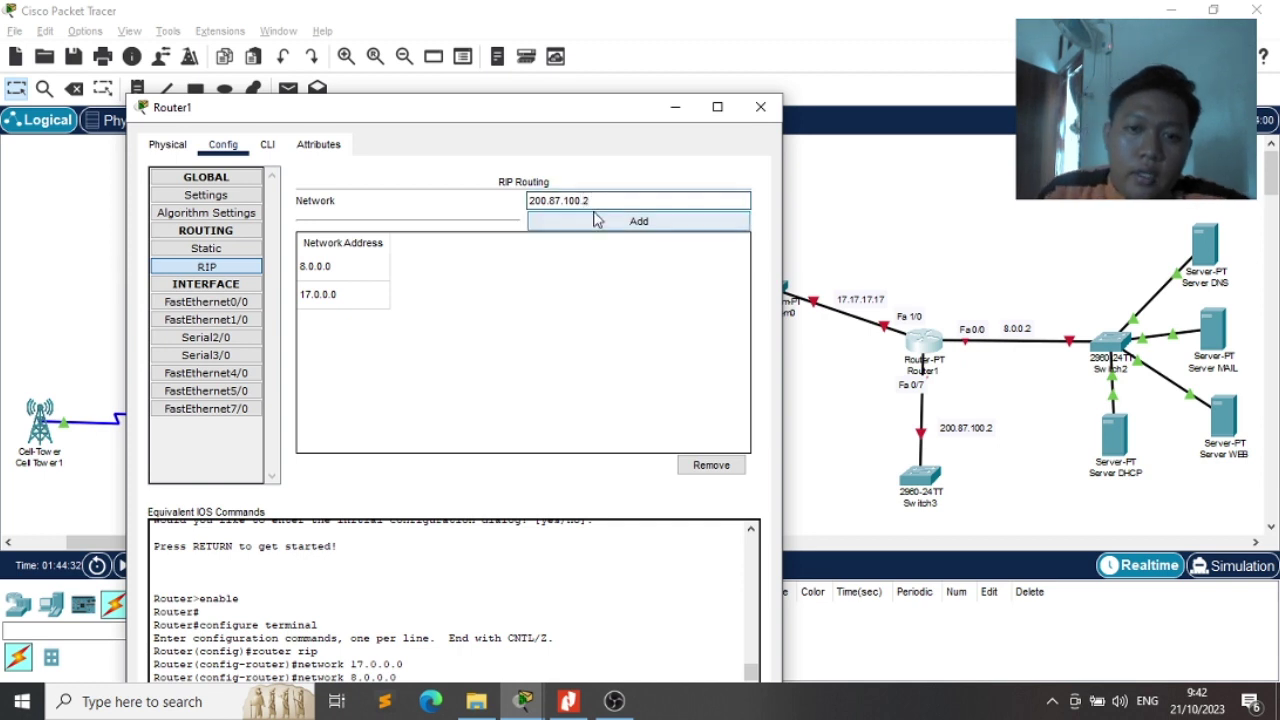
left_click(596, 219)
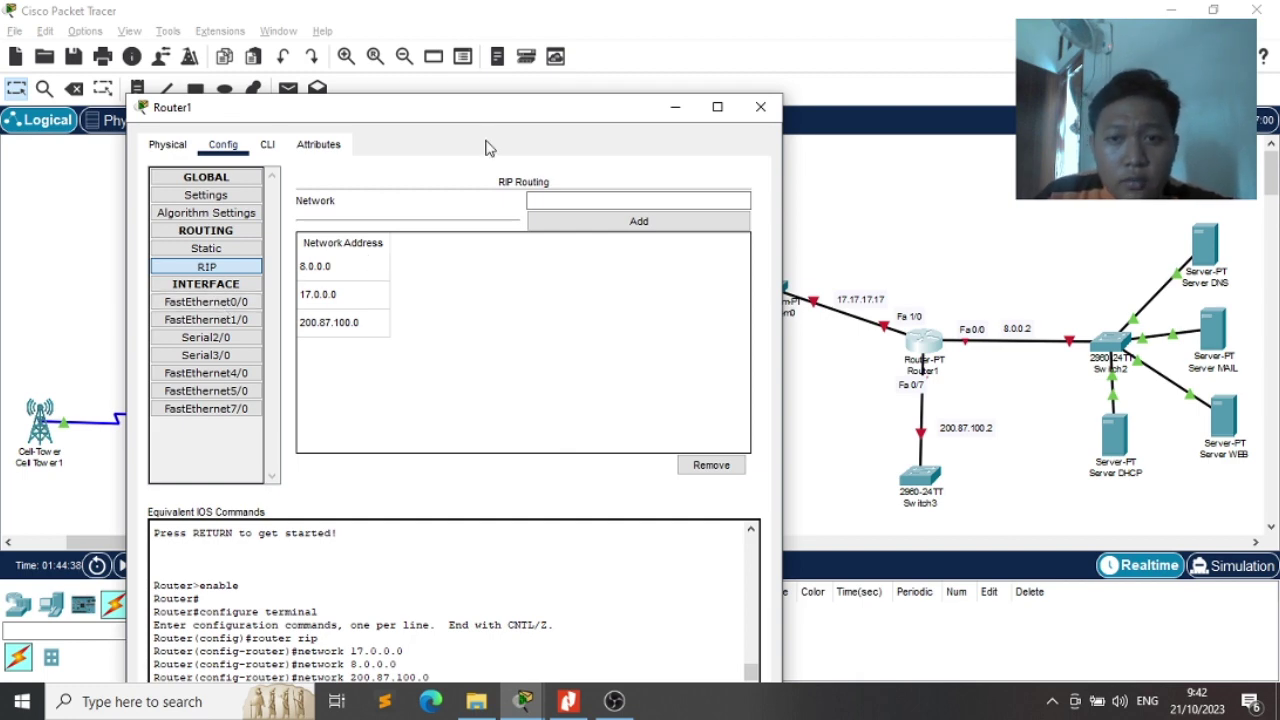
left_click_drag(480, 125, 422, 117)
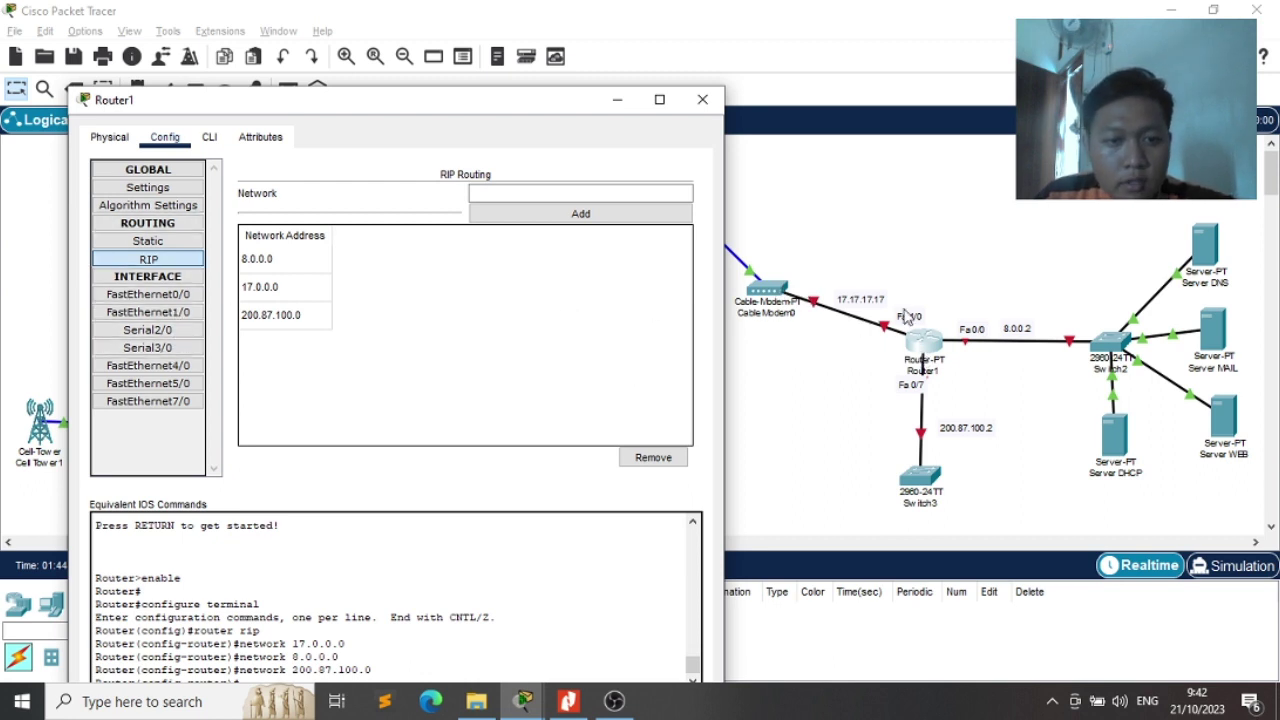
Turn on Router1's FastEthernet1/0 with address 17.17.17.17/8
left_click(140, 312)
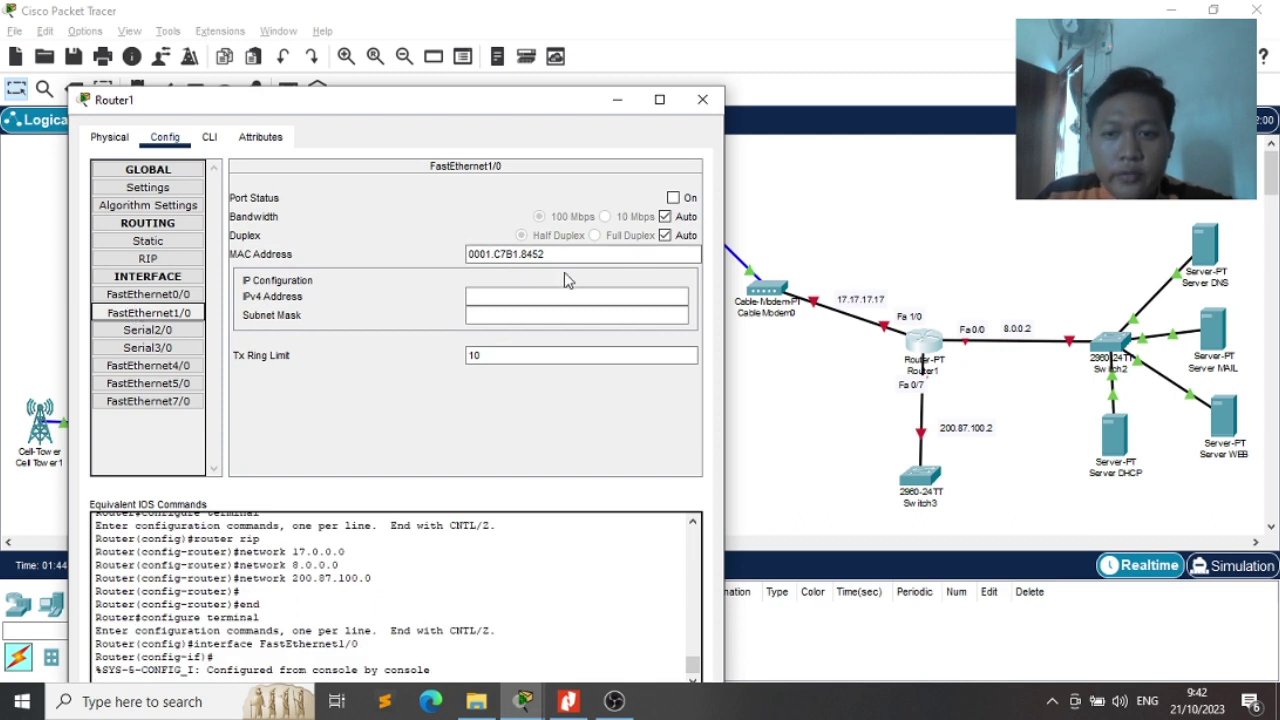
left_click(676, 198)
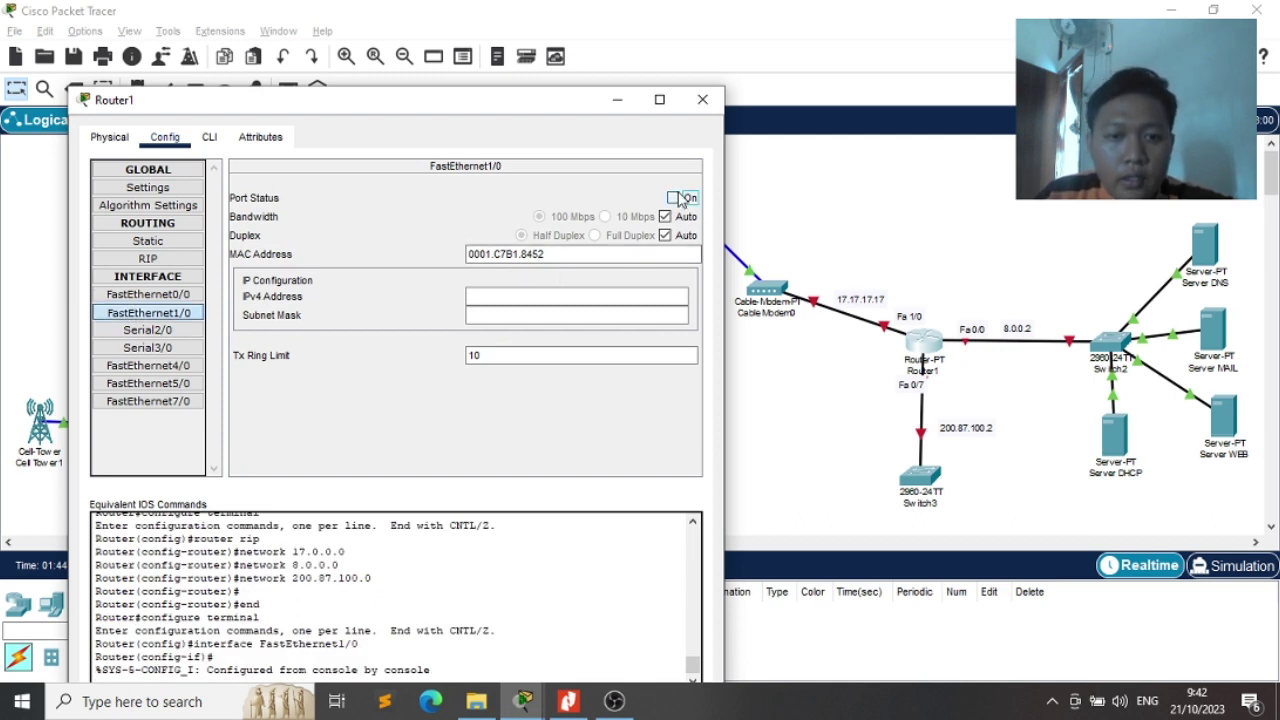
left_click(575, 300)
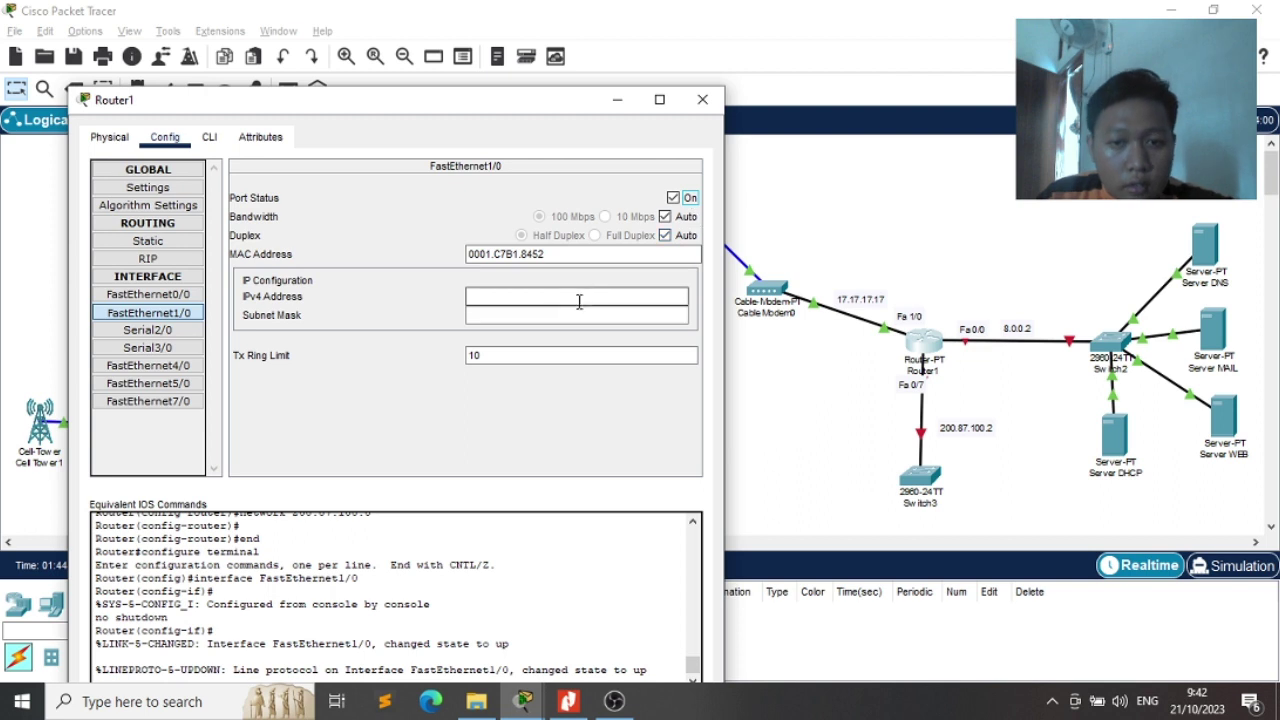
type("17")
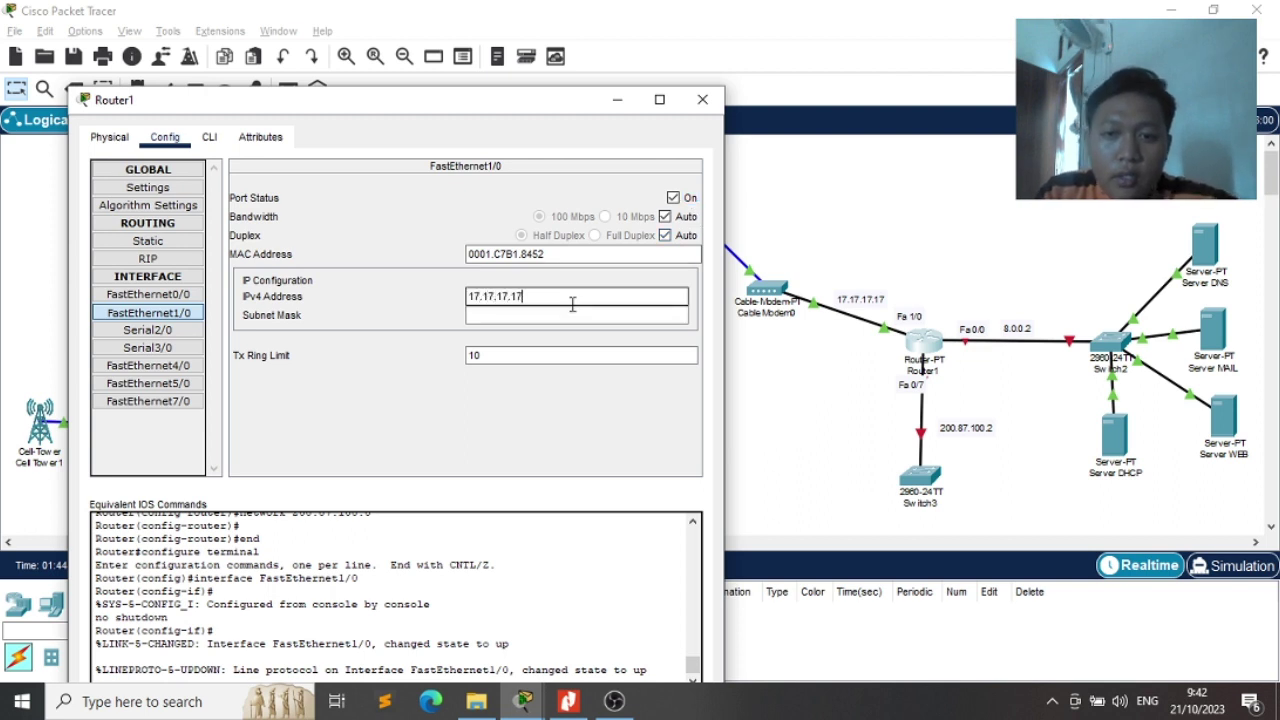
type(".17.17")
key("Tab")
left_click(333, 398)
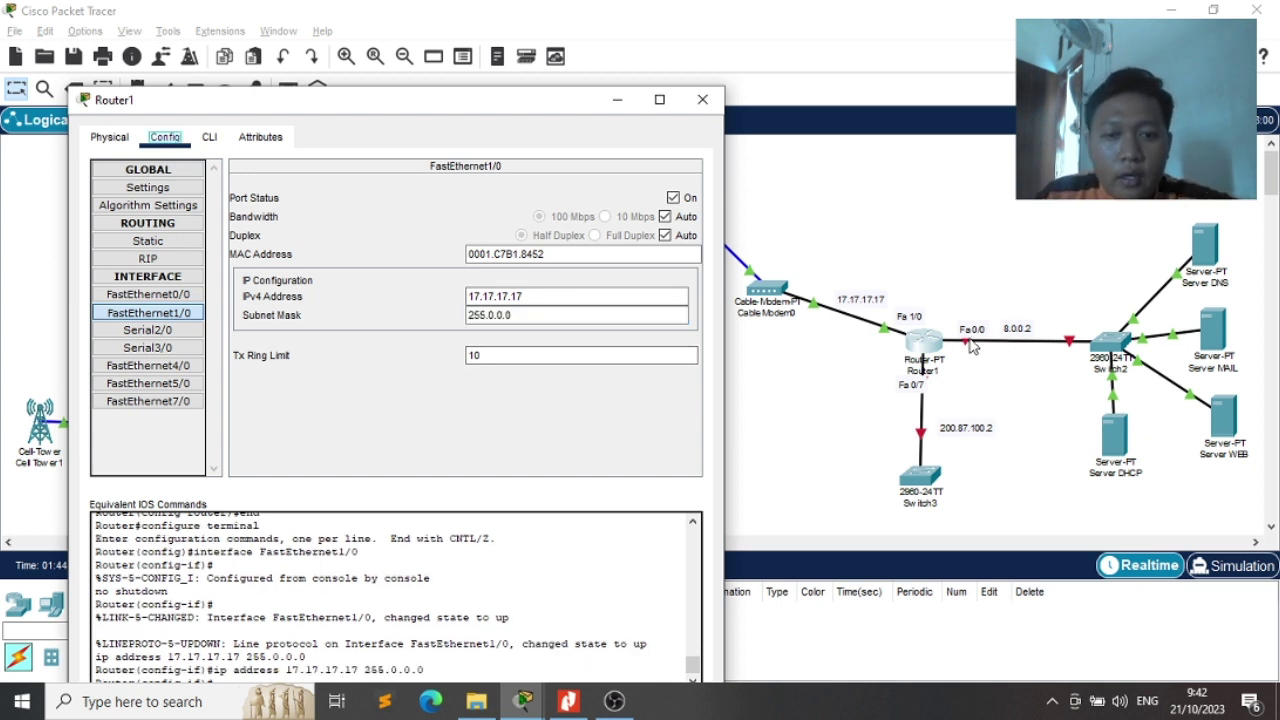
Give FastEthernet0/0 address 8.0.0.2 with mask 255.0.0.0 and turn it on
left_click(163, 294)
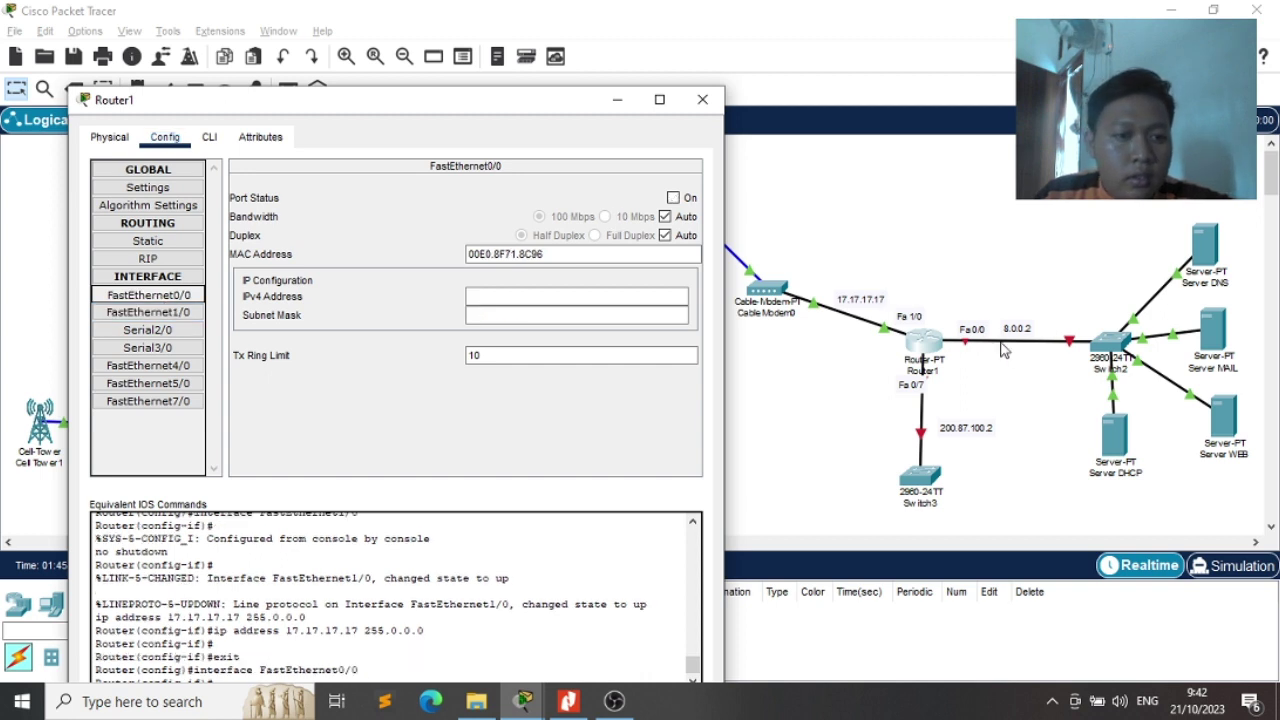
left_click(604, 294)
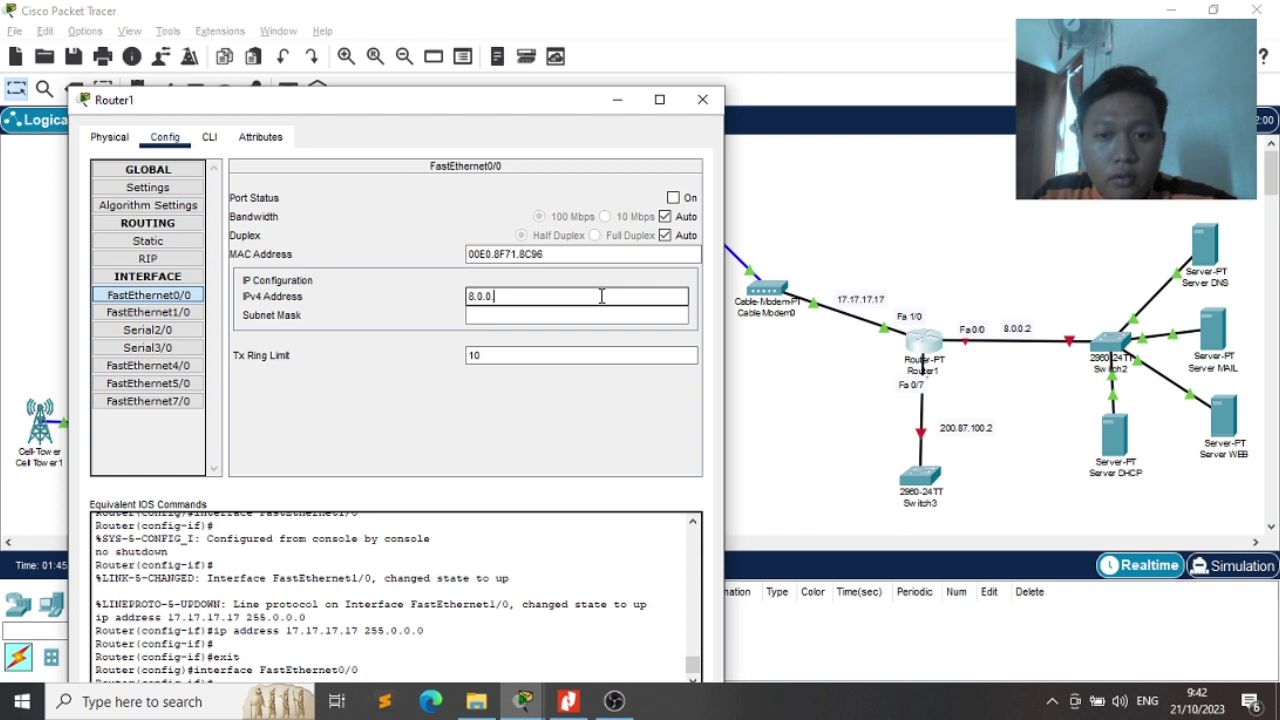
key("Tab")
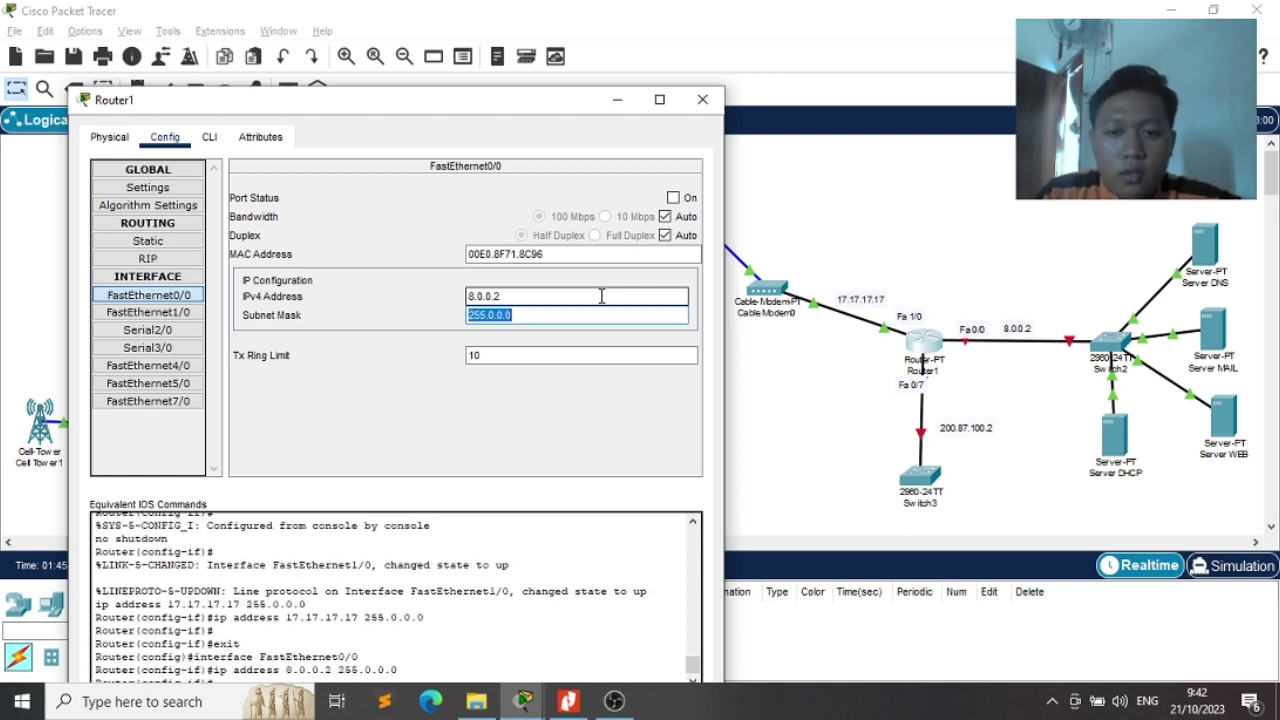
left_click(674, 198)
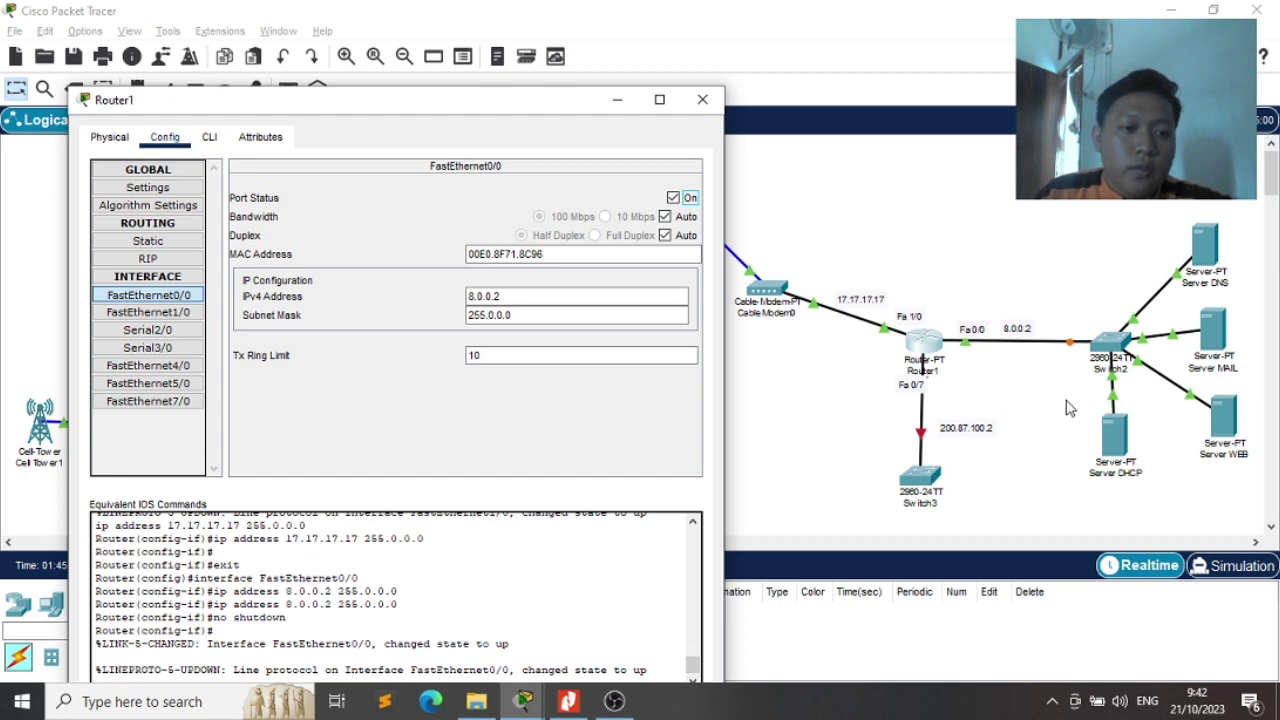
Give FastEthernet7/0 address 200.87.100.2/24, turn it on, and close Router1's window
left_click(175, 401)
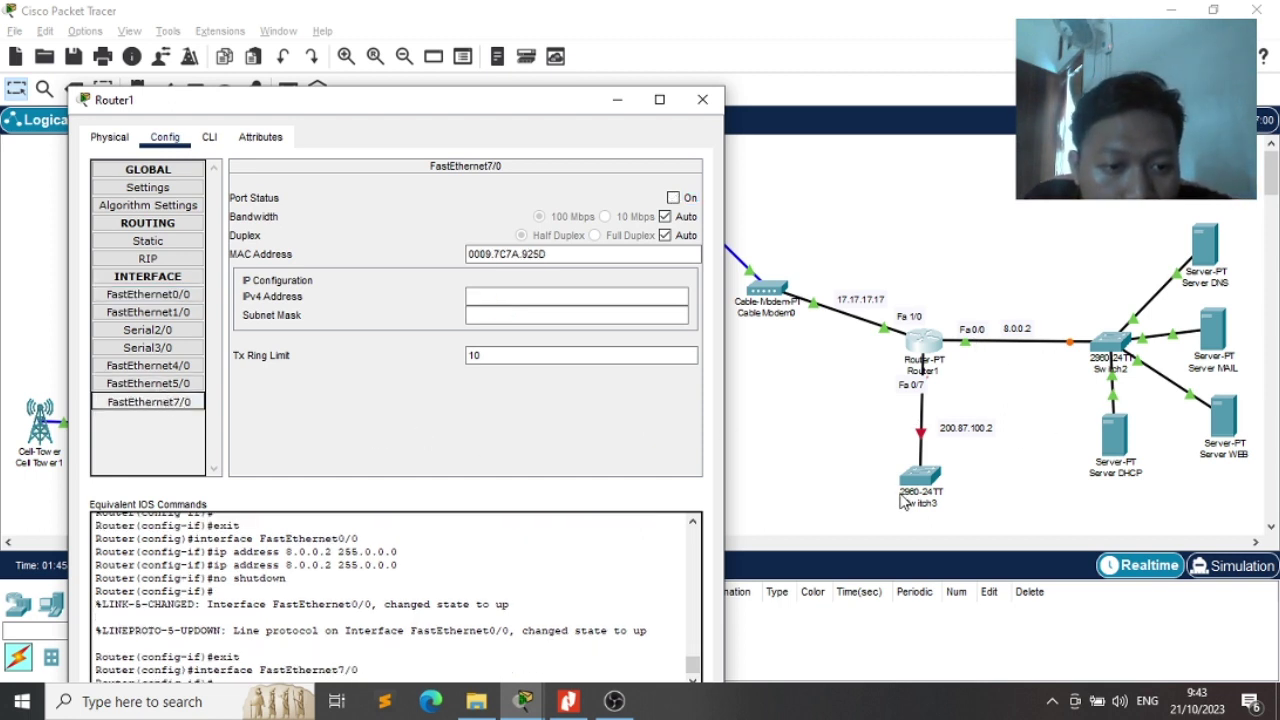
left_click(582, 295)
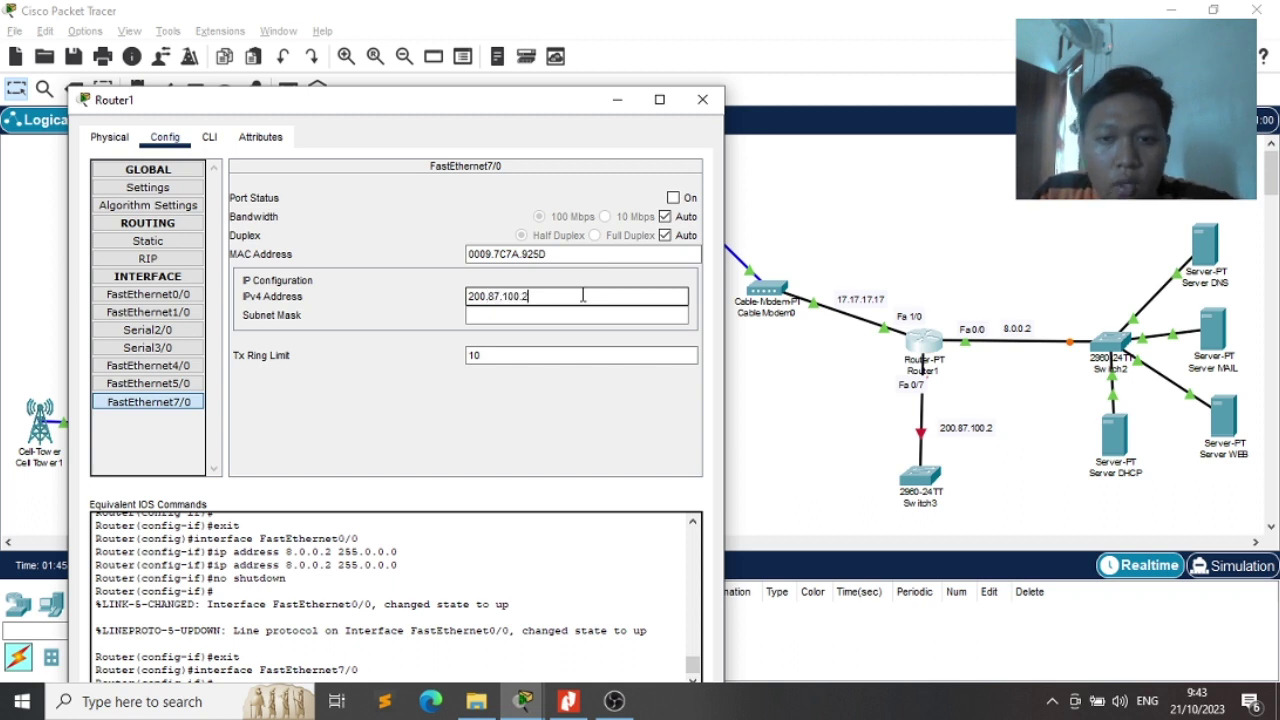
key("Tab")
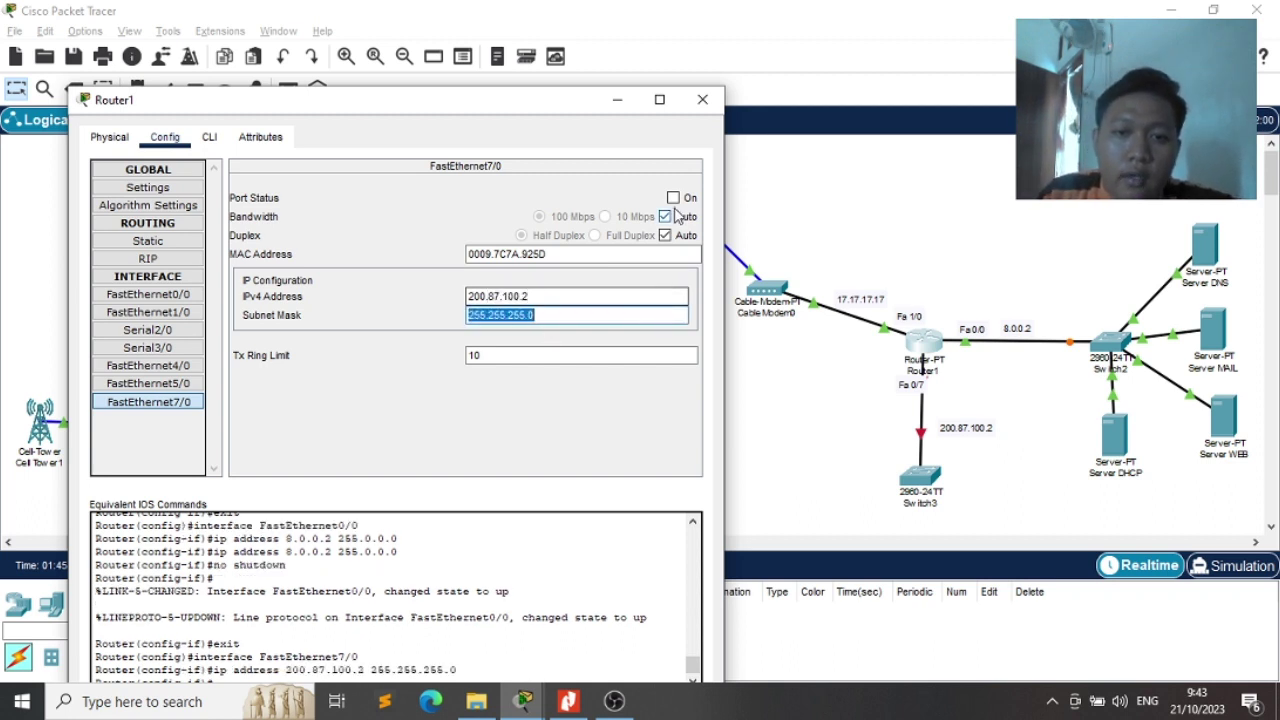
left_click(674, 199)
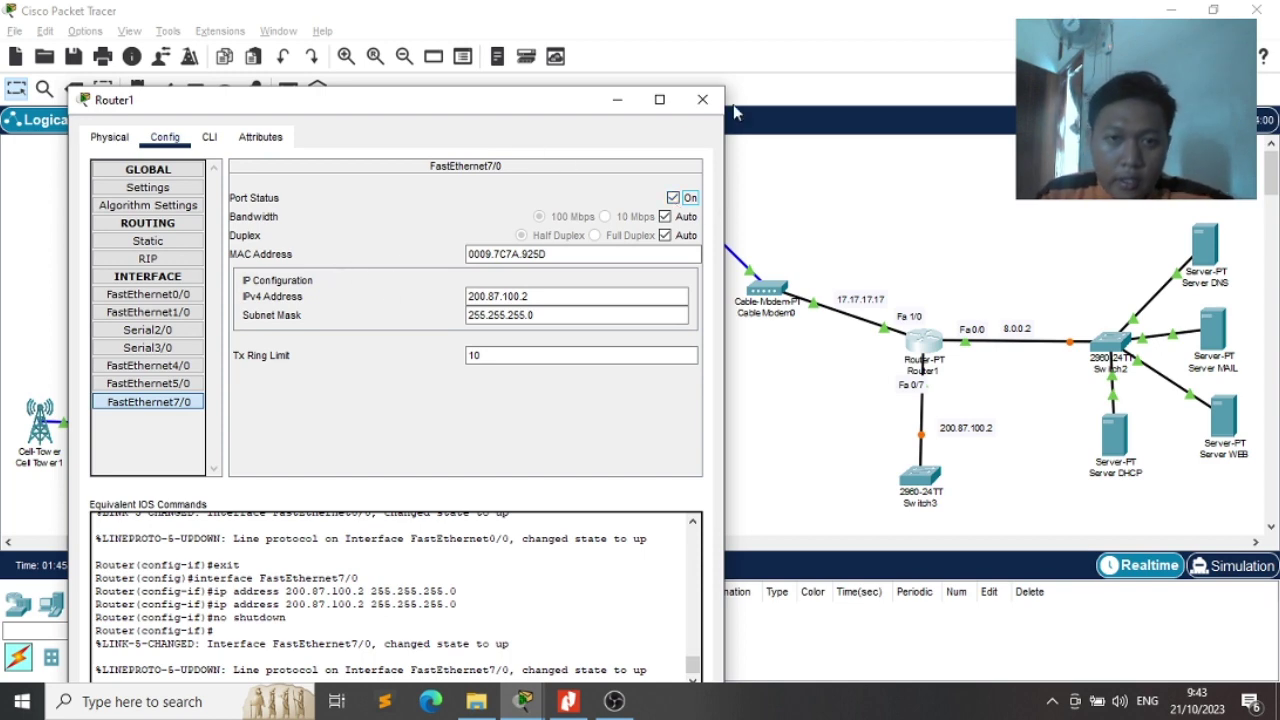
left_click(703, 99)
scroll(750, 360, "down", 2)
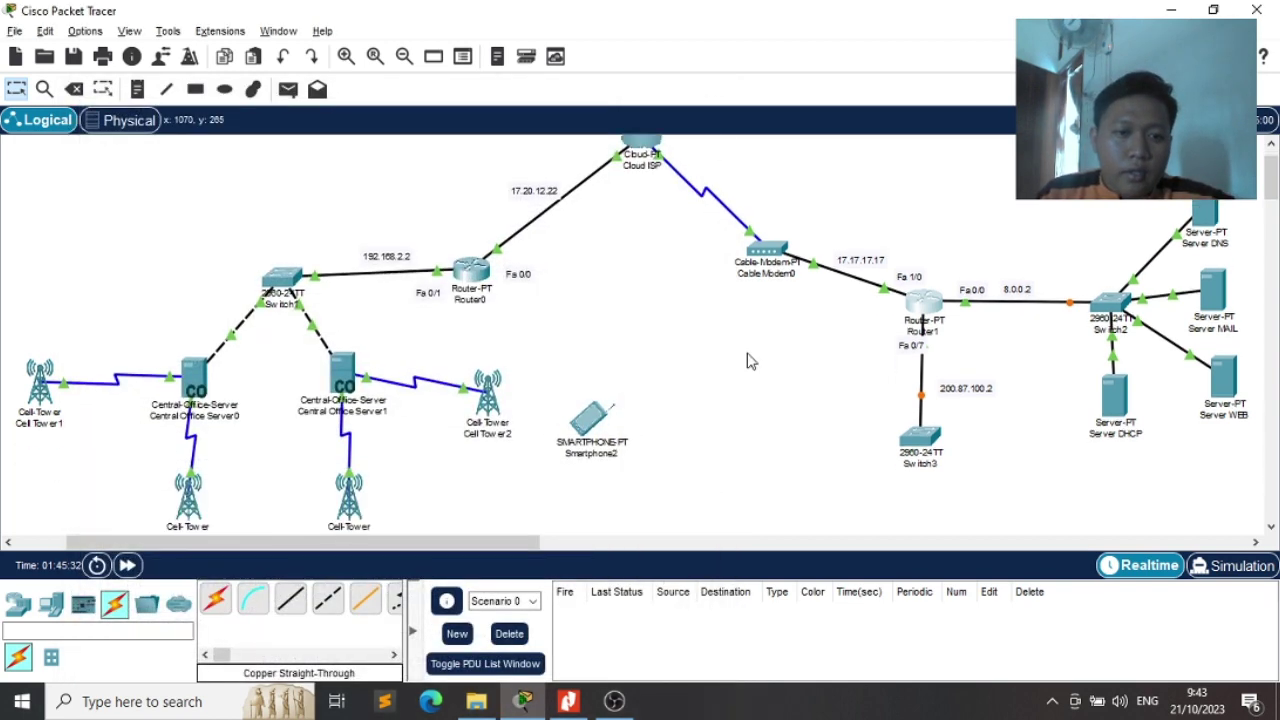
scroll(750, 361, "down", 5)
key("alt+Tab")
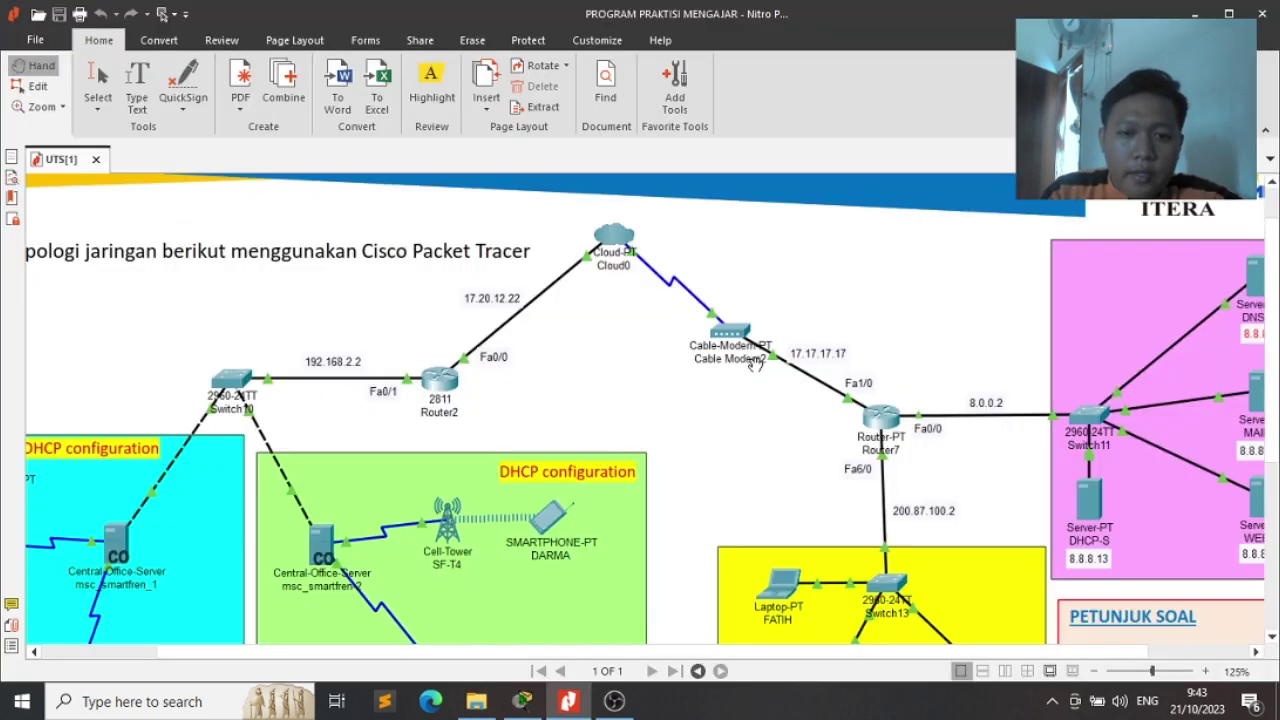
scroll(778, 455, "down", 5)
scroll(778, 455, "up", 1)
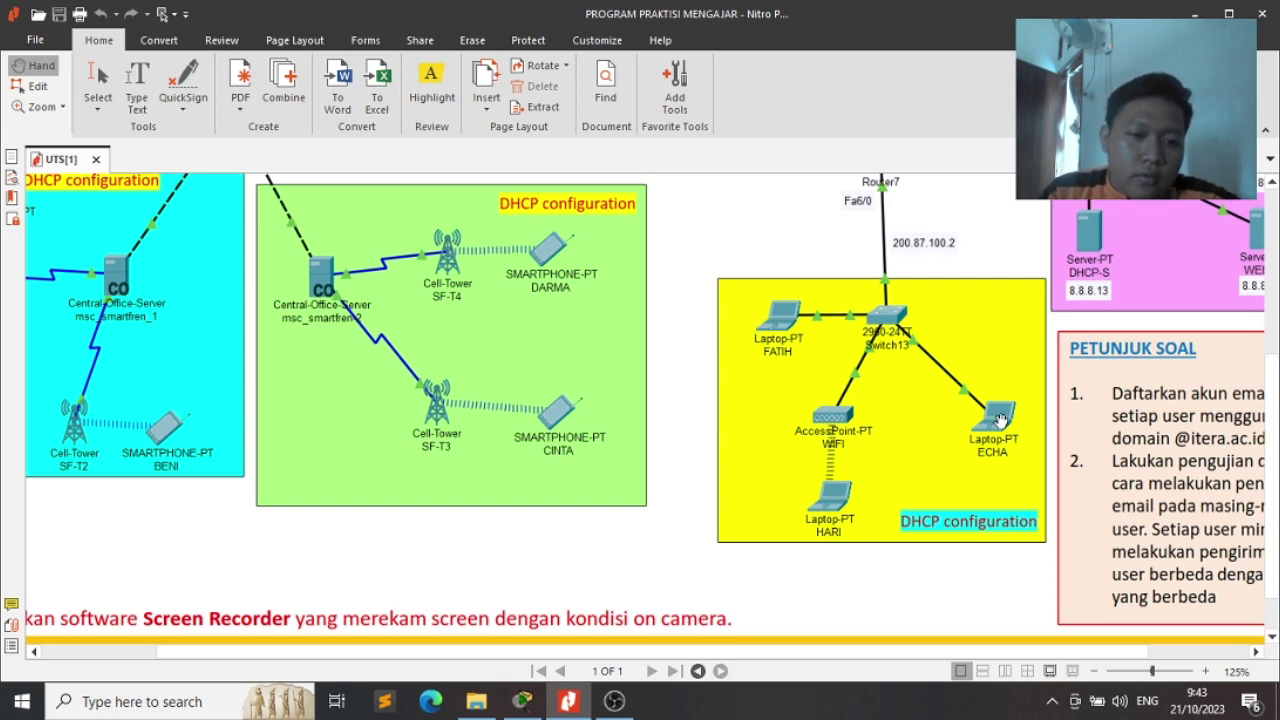
key("alt+Tab")
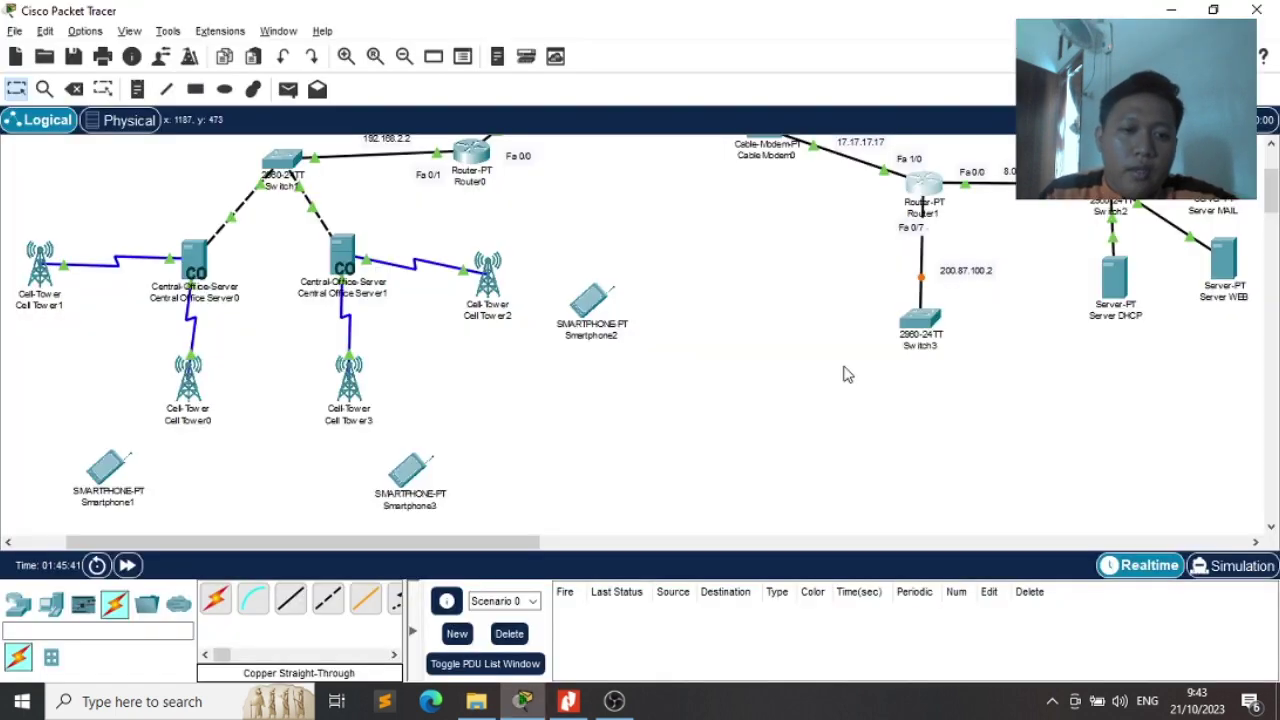
Place three Laptop-PT devices, Laptop0, Laptop1 and Laptop2, on the canvas
key("alt+Tab")
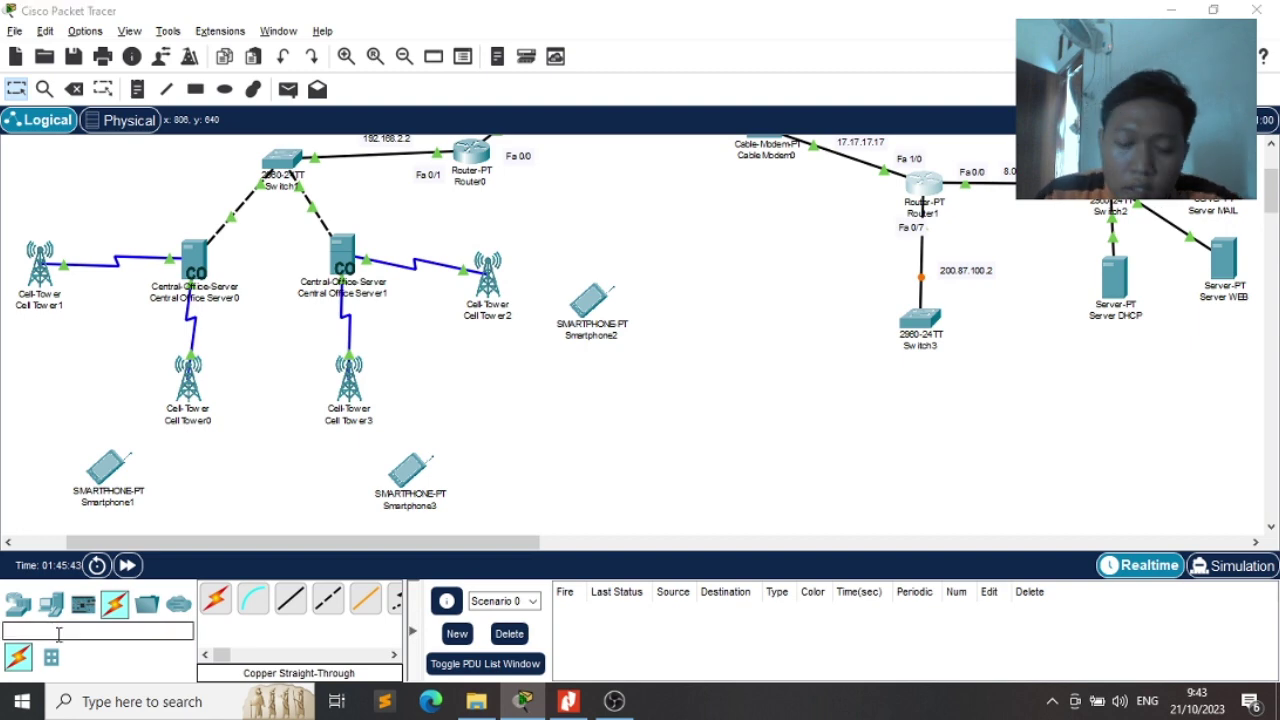
key("alt+Tab")
left_click(58, 631)
type("laptio")
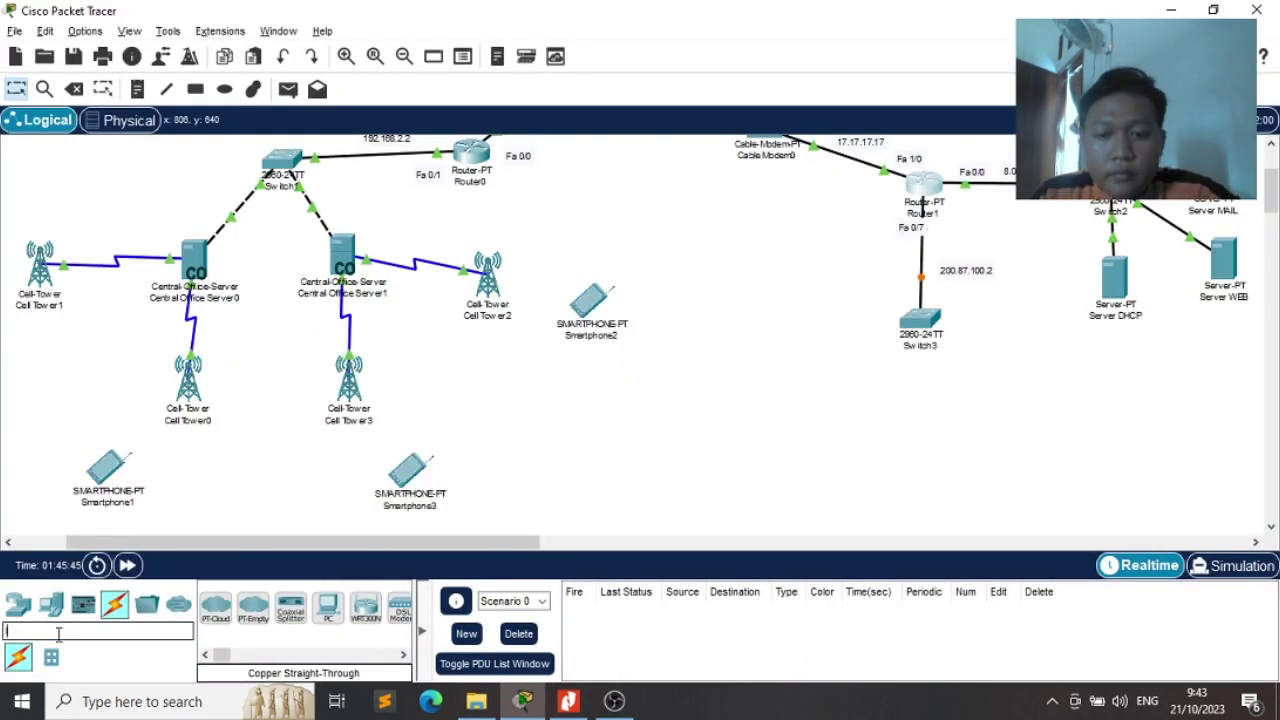
key("BackSpace")
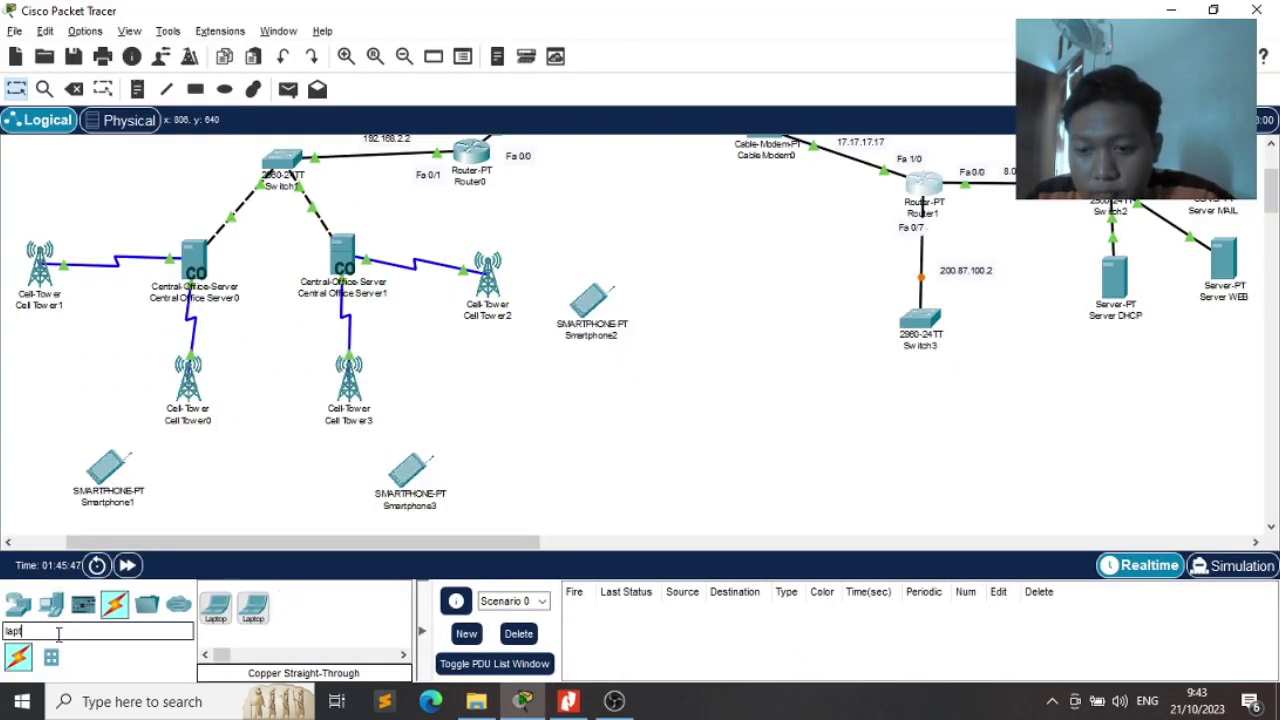
left_click_drag(215, 606, 775, 348)
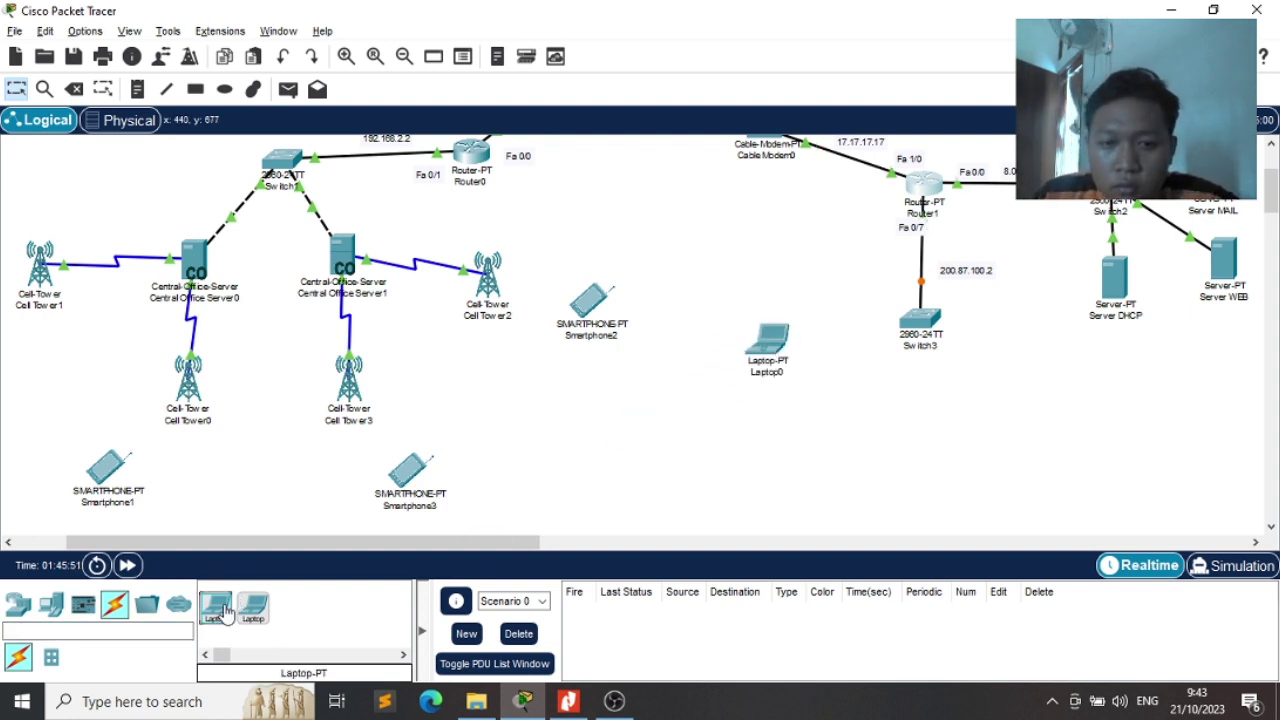
left_click_drag(240, 605, 807, 516)
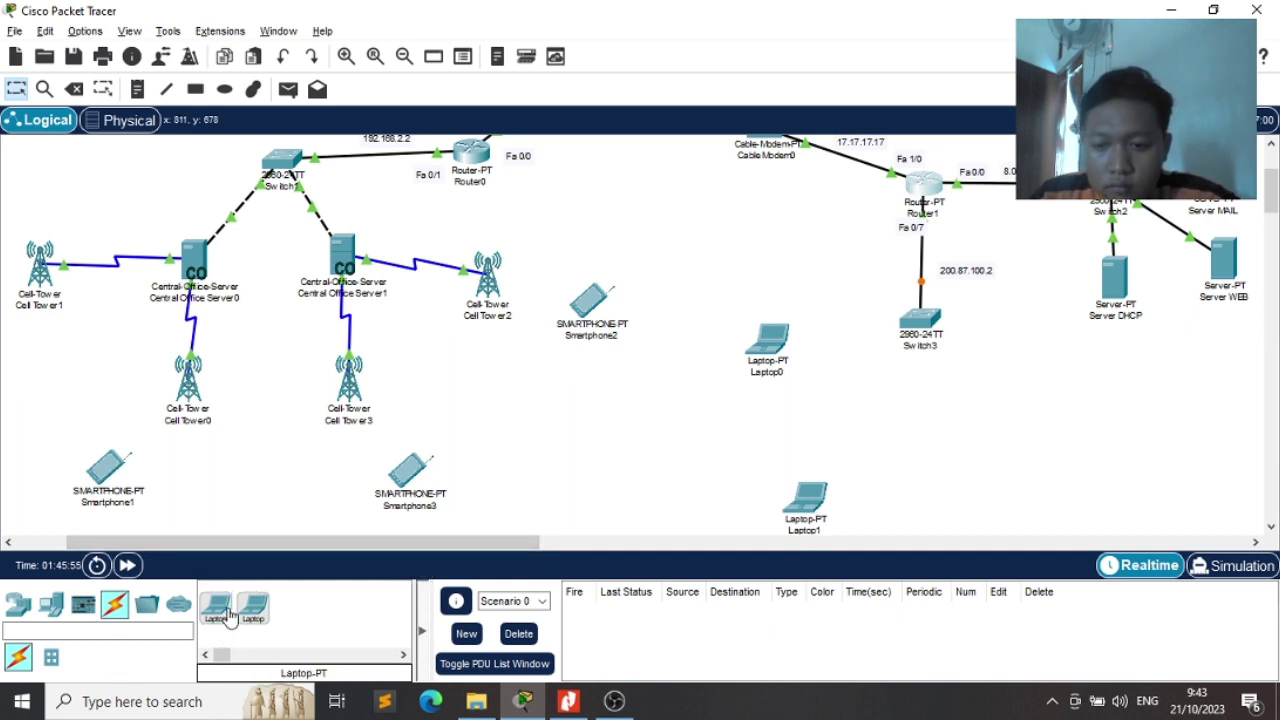
left_click_drag(216, 606, 998, 488)
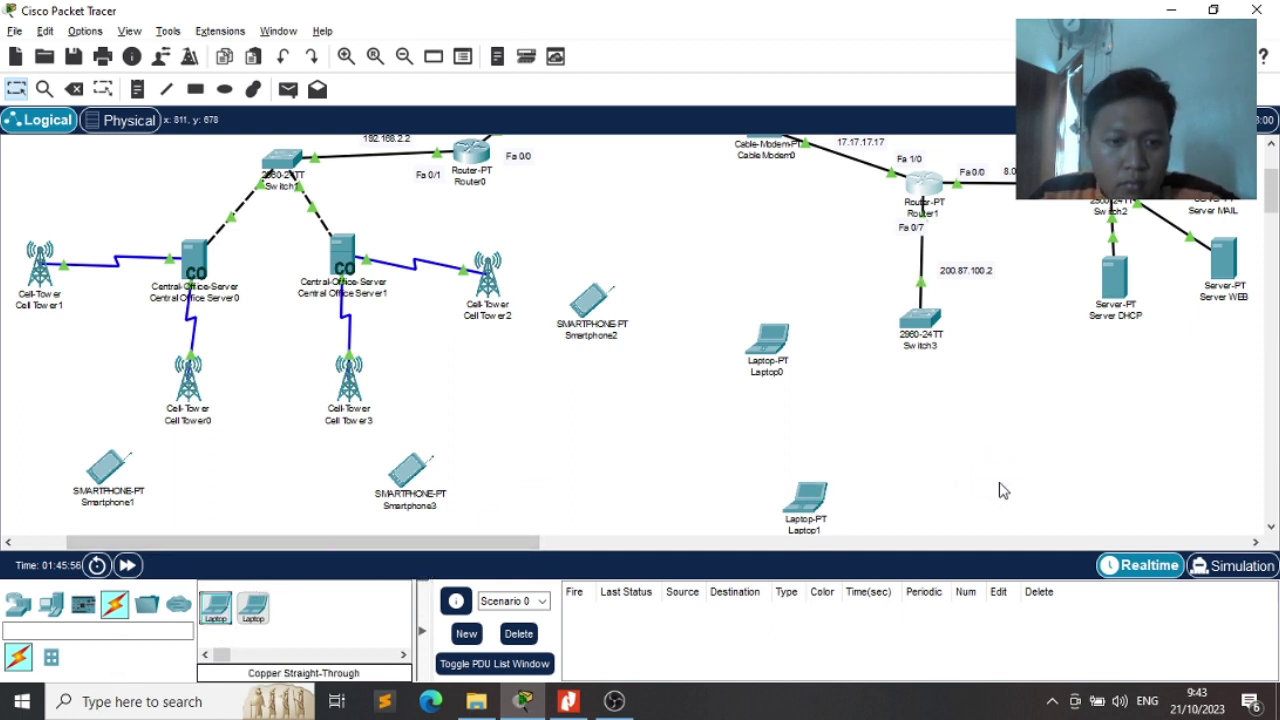
scroll(991, 386, "down", 1)
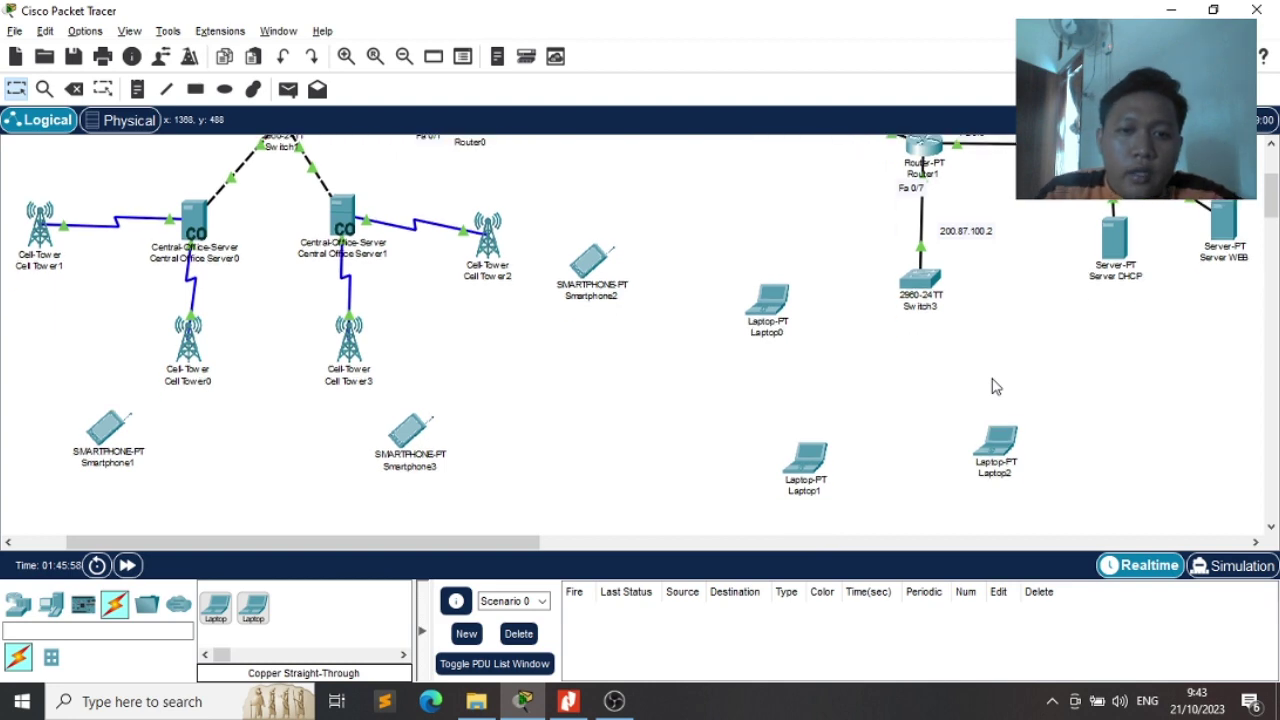
Place an AccessPoint-PT above Laptop1 and nudge Laptop1 slightly left
key("alt+Tab")
key("alt+Tab")
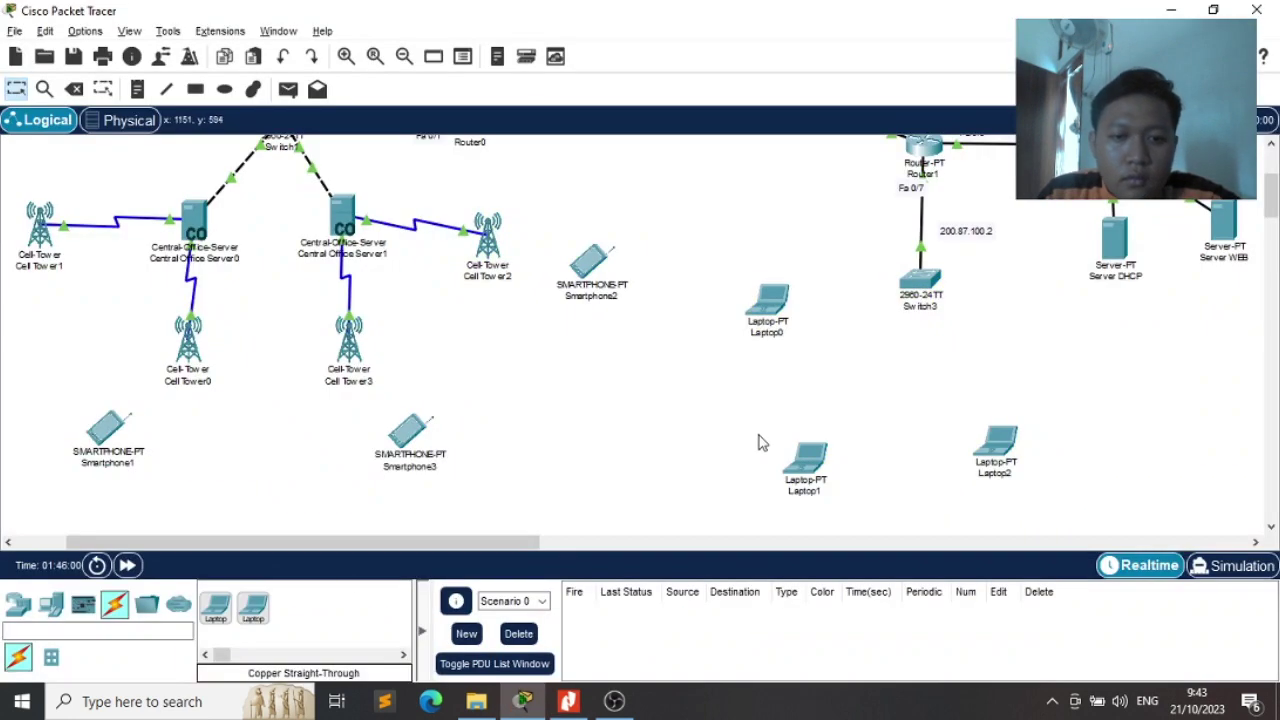
left_click(81, 633)
type("acc")
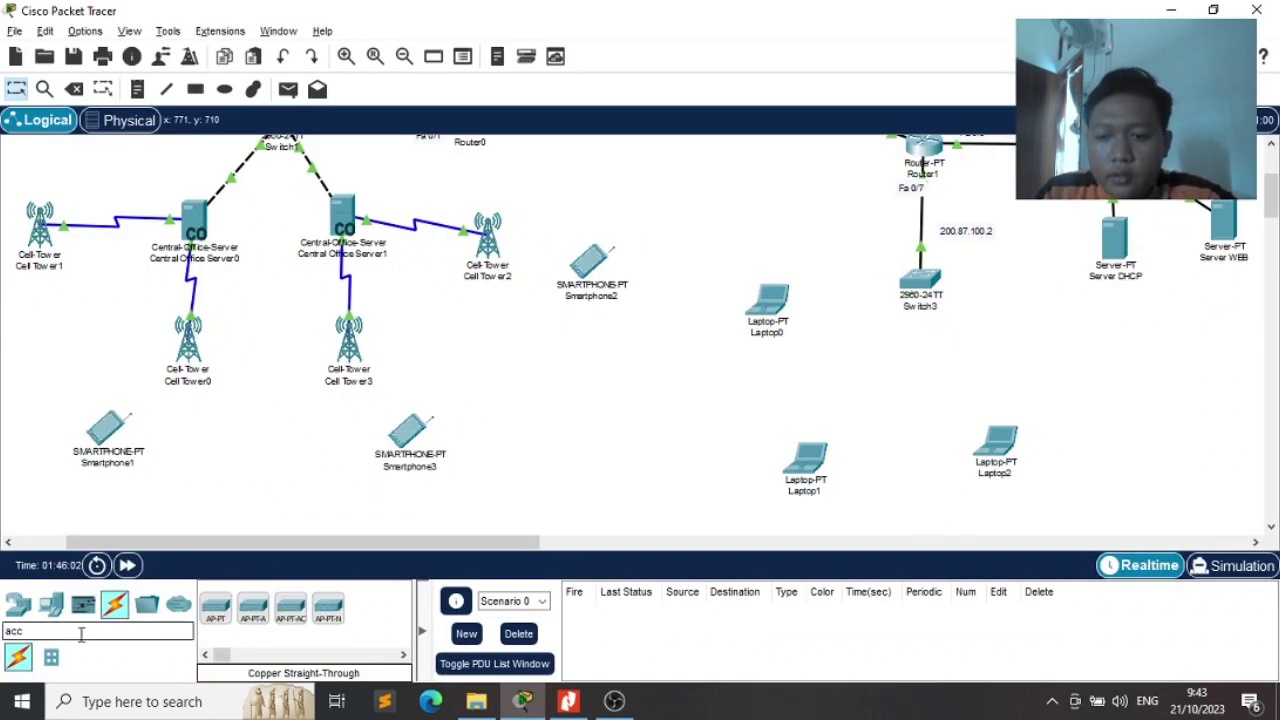
left_click_drag(215, 607, 838, 412)
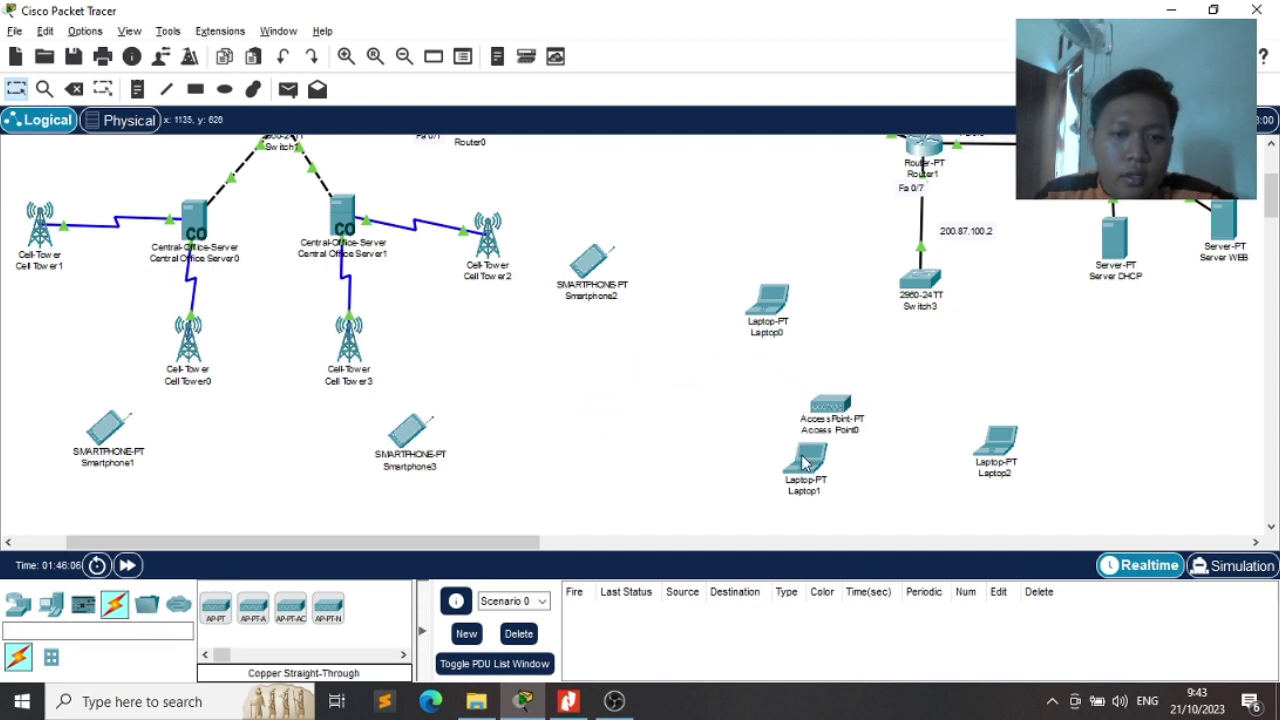
left_click_drag(805, 468, 768, 472)
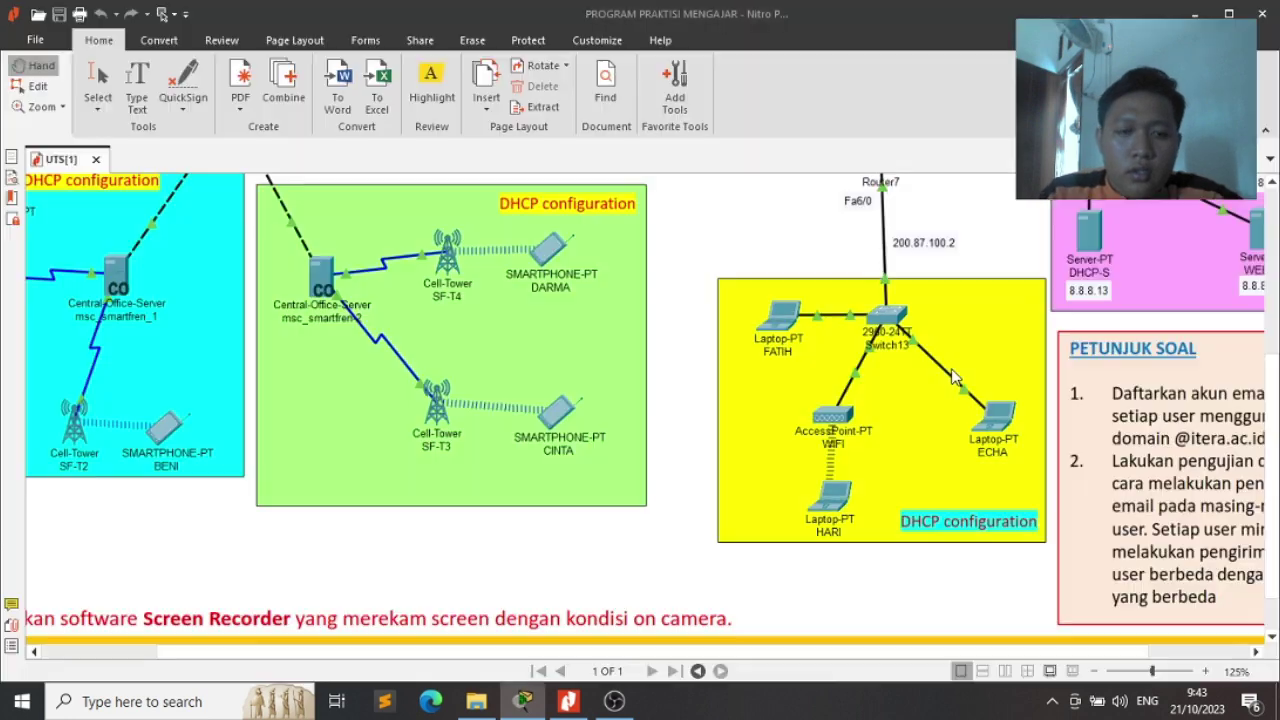
Compare the exam PDF's laptop and WIFI section, then return to Packet Tracer
key("alt+Tab")
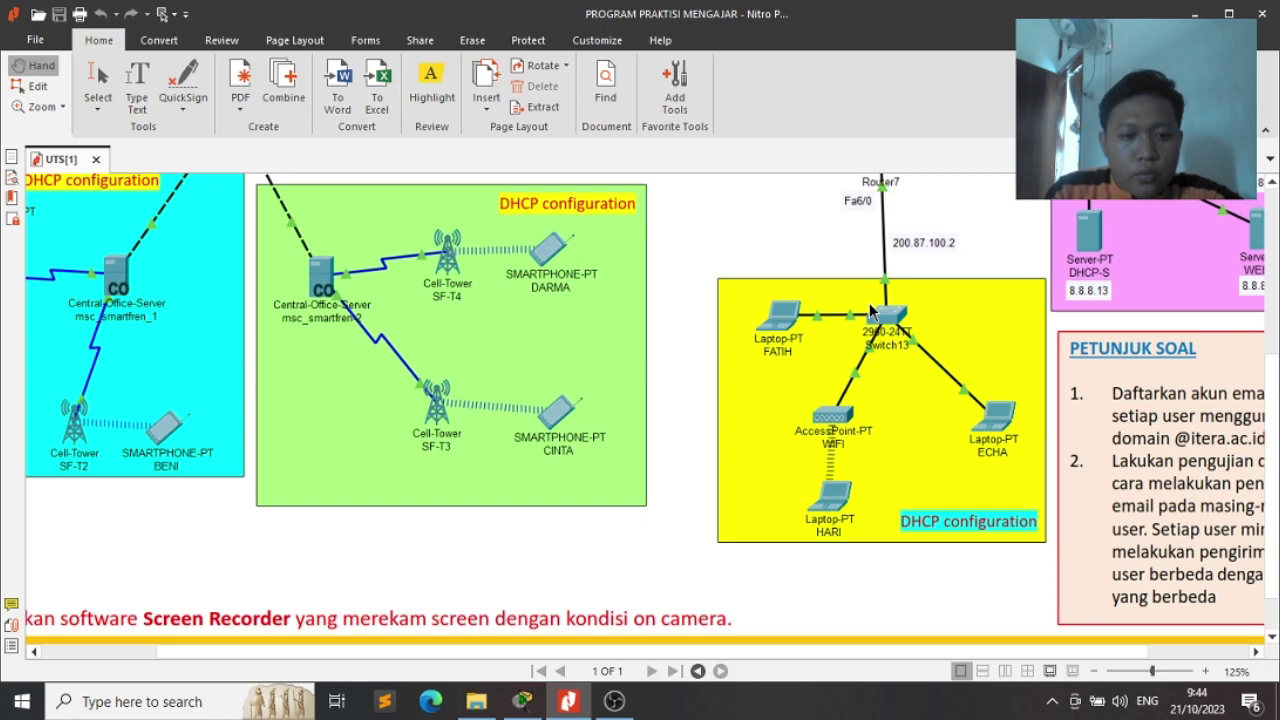
key("alt+Tab")
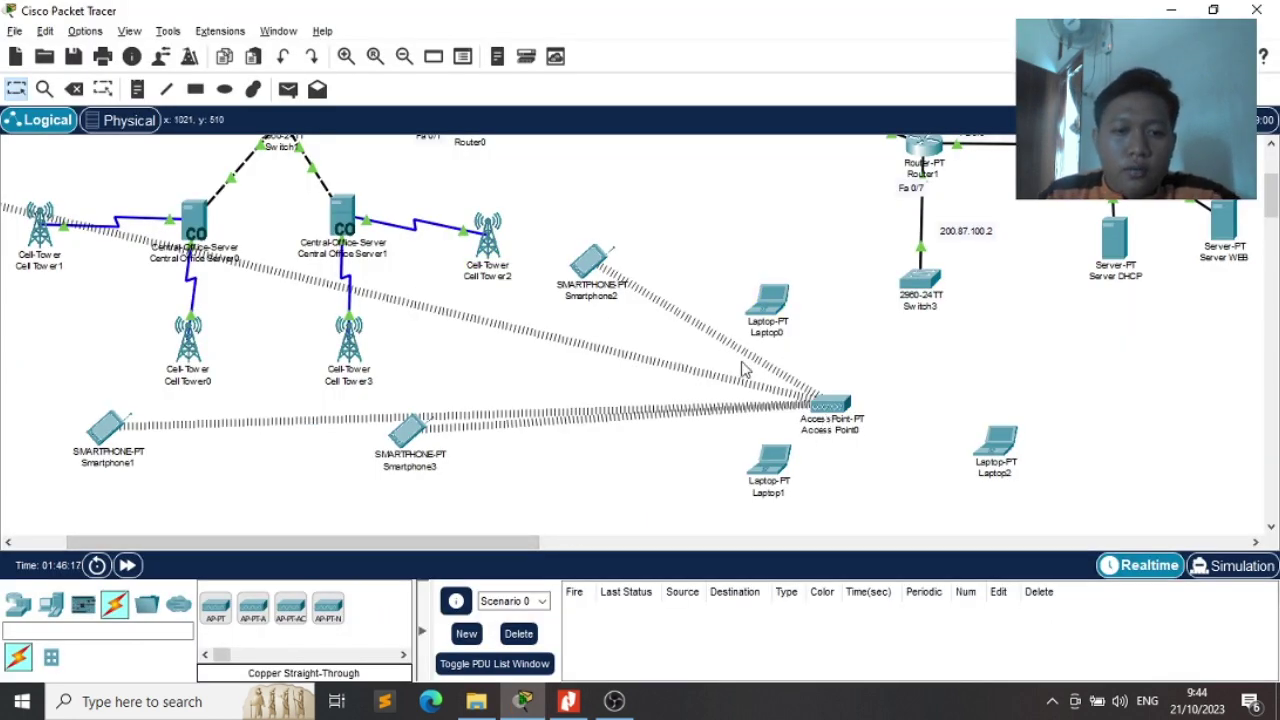
Power off Access Point0
left_click(828, 405)
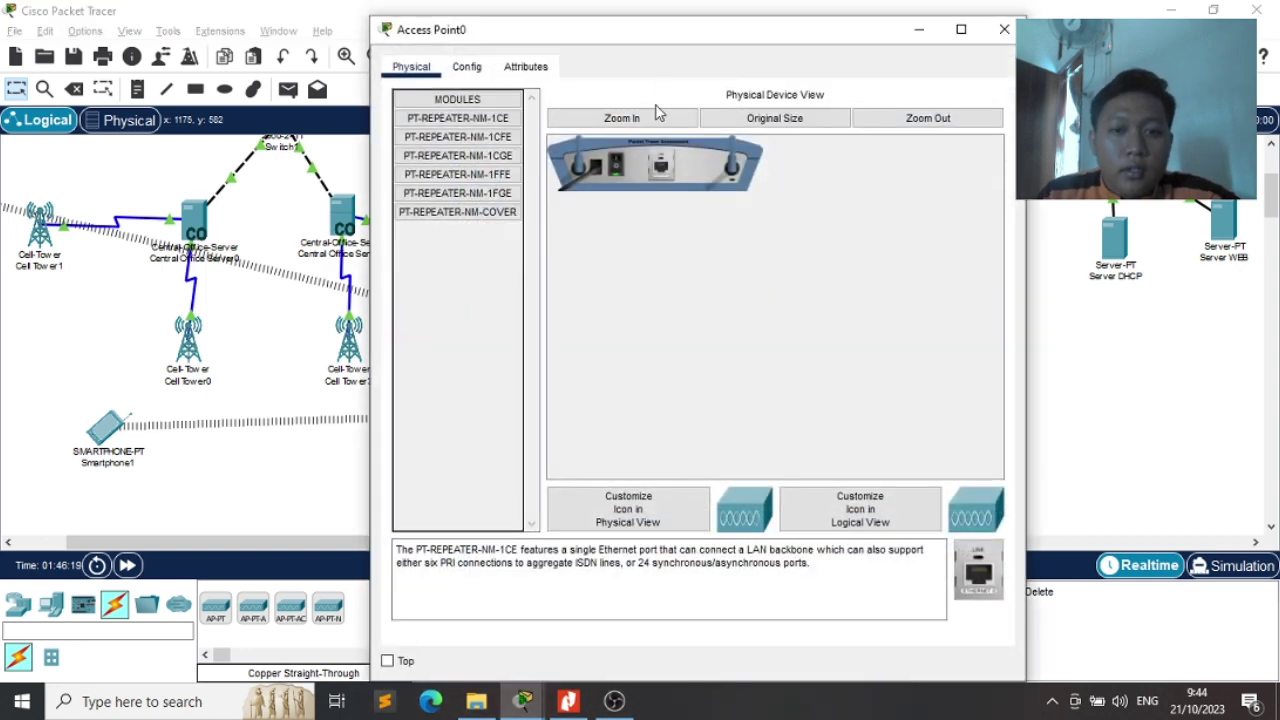
left_click(618, 164)
left_click(1004, 29)
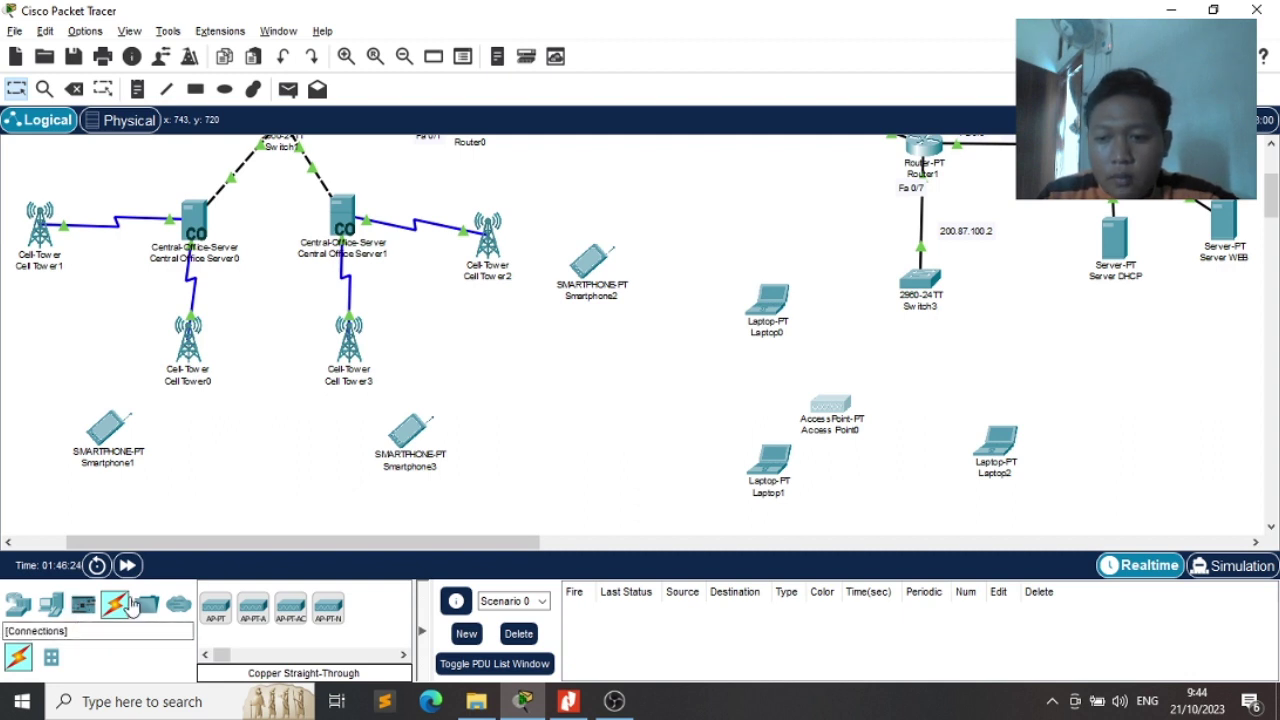
Connect Laptop0's FastEthernet0 to Switch3 with a copper straight-through cable
left_click(114, 604)
left_click(288, 600)
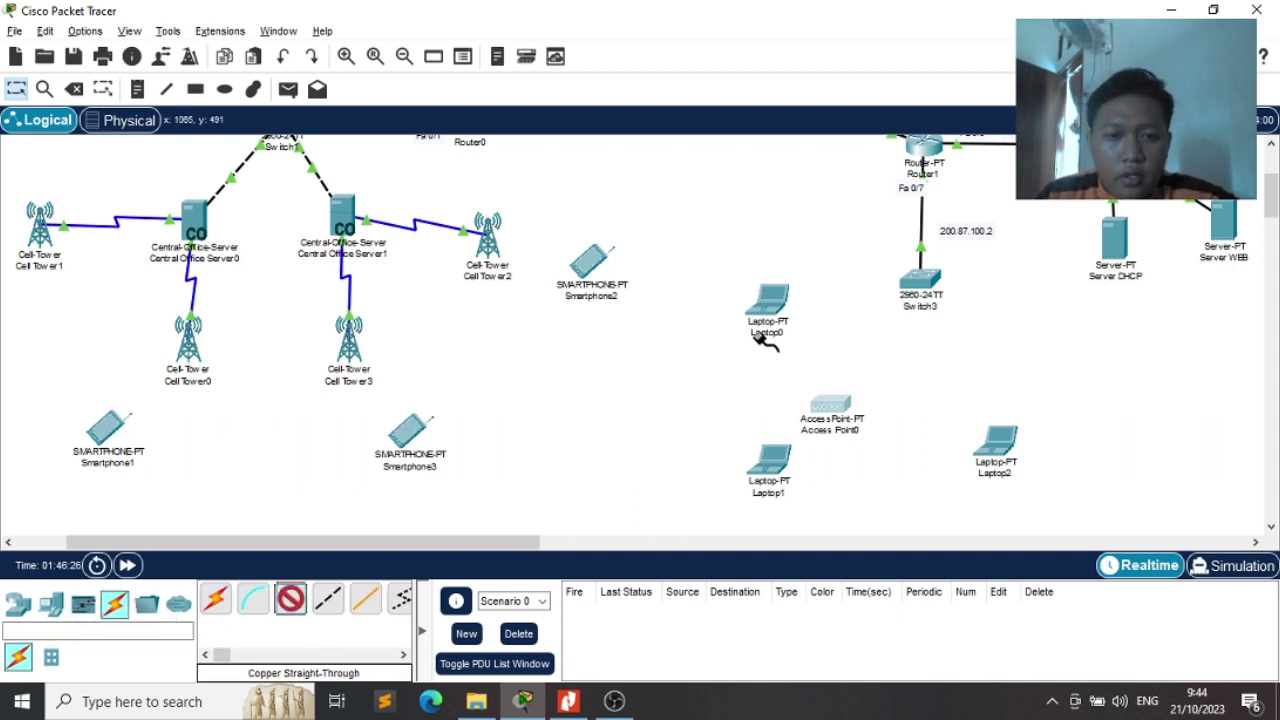
left_click(780, 308)
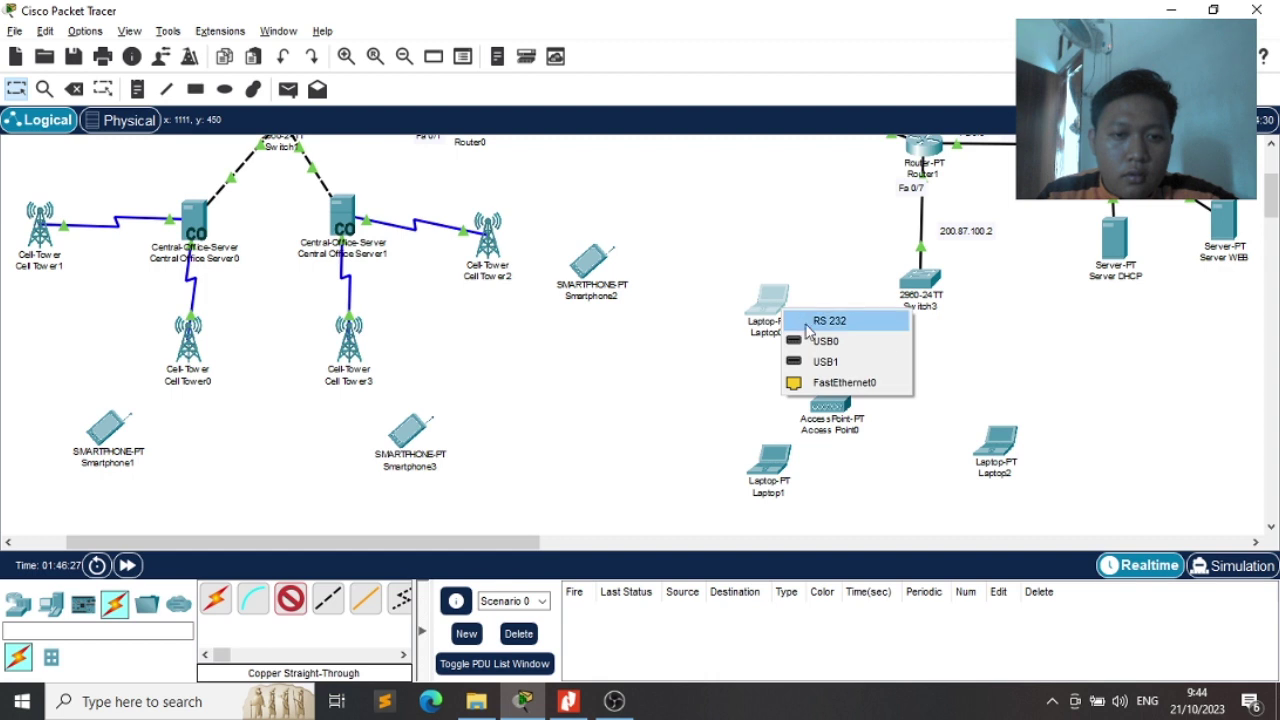
left_click(840, 382)
left_click(912, 290)
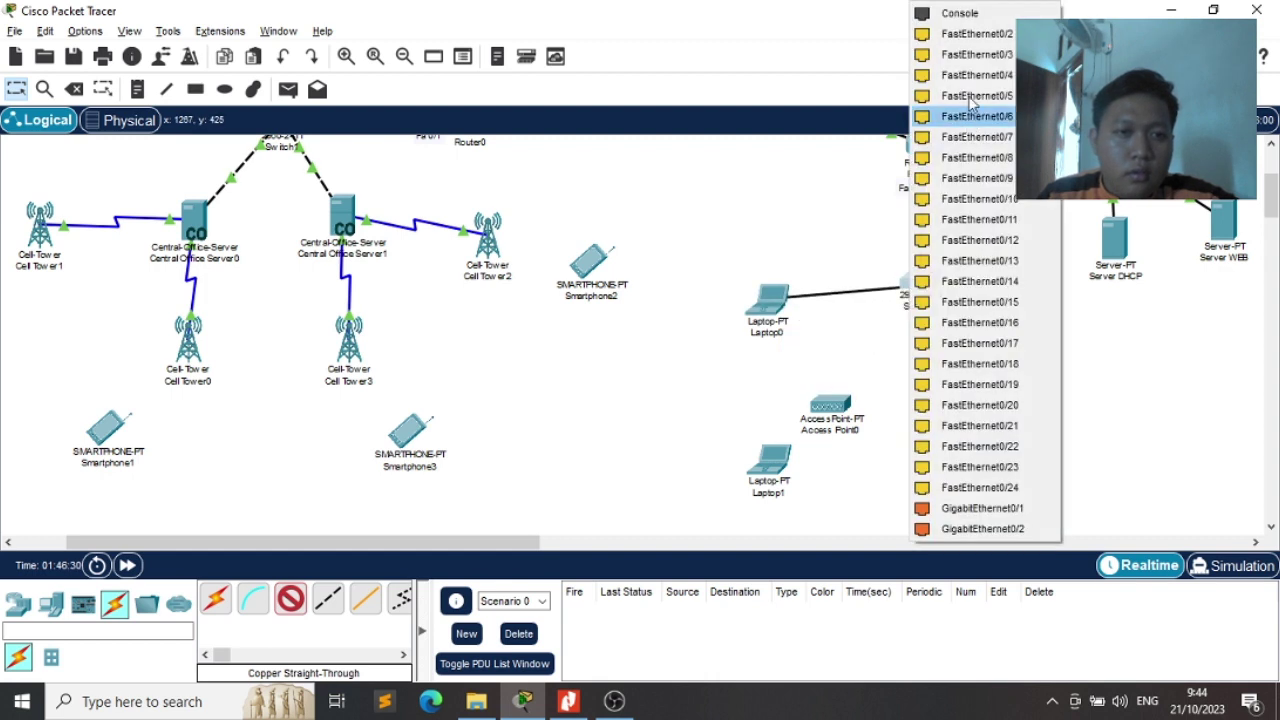
left_click(975, 34)
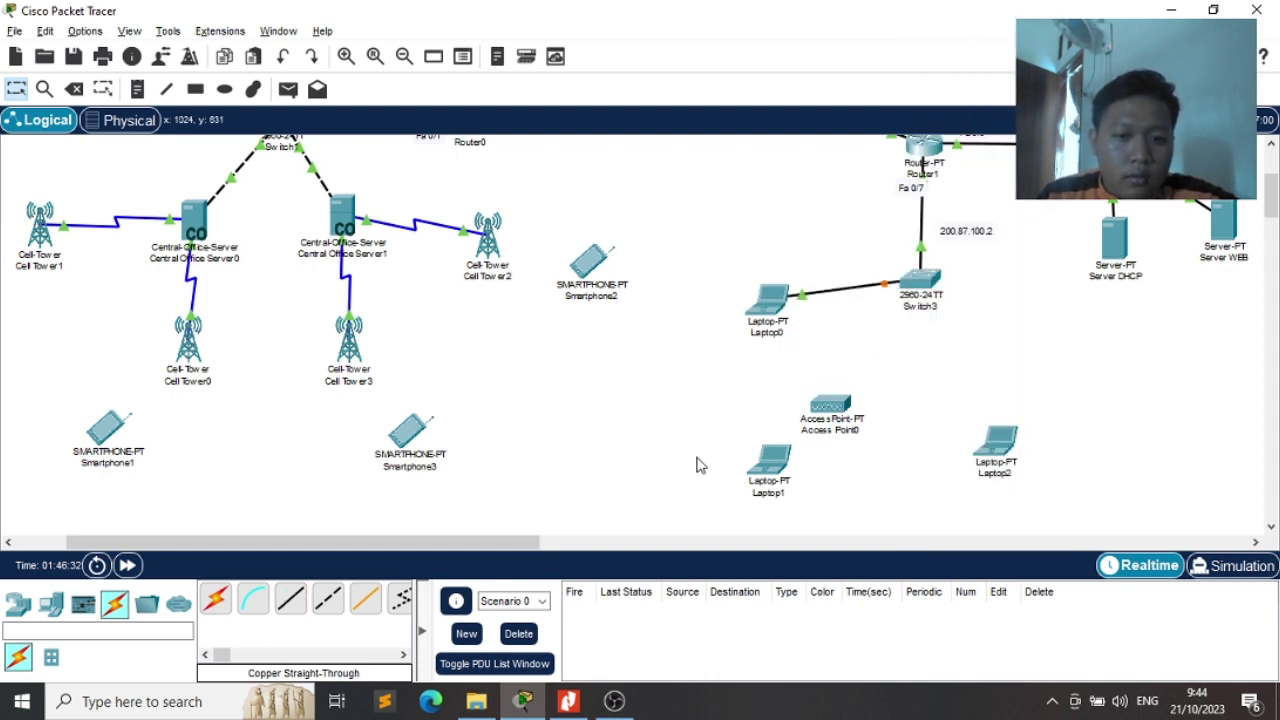
Connect Switch3 to Laptop2's FastEthernet0 with a copper straight-through cable
left_click(288, 598)
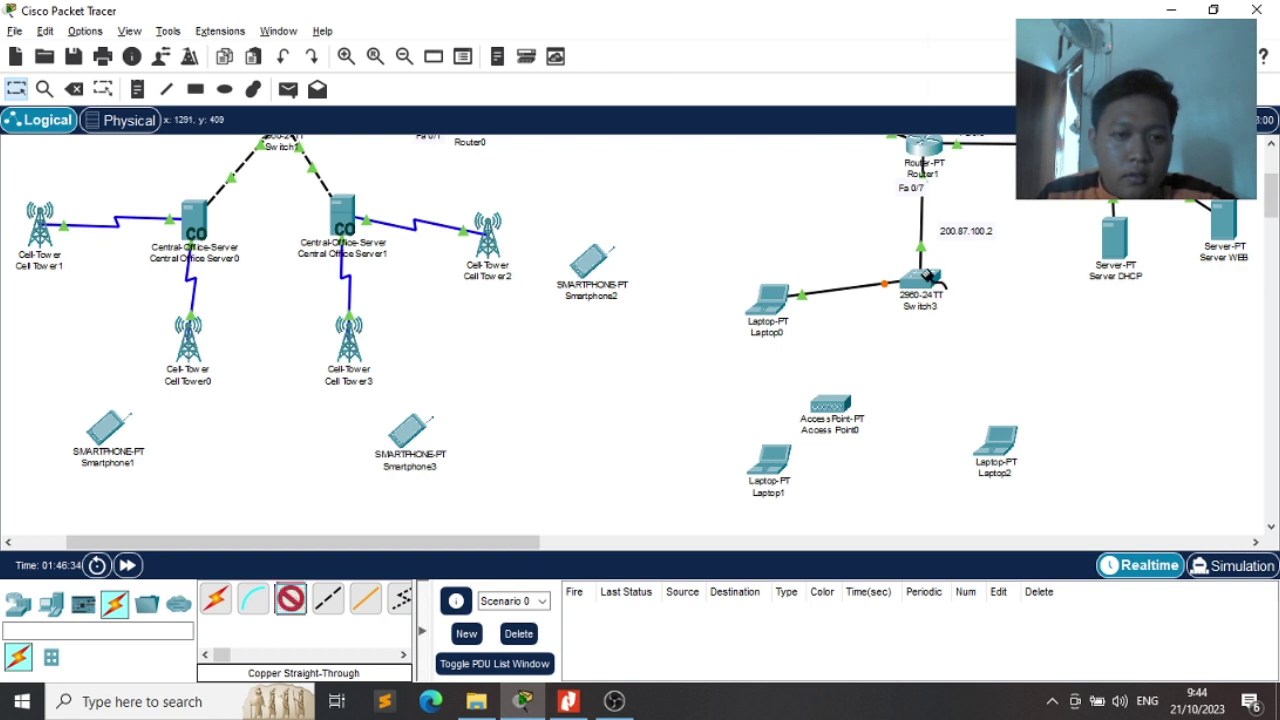
left_click(922, 280)
left_click(975, 52)
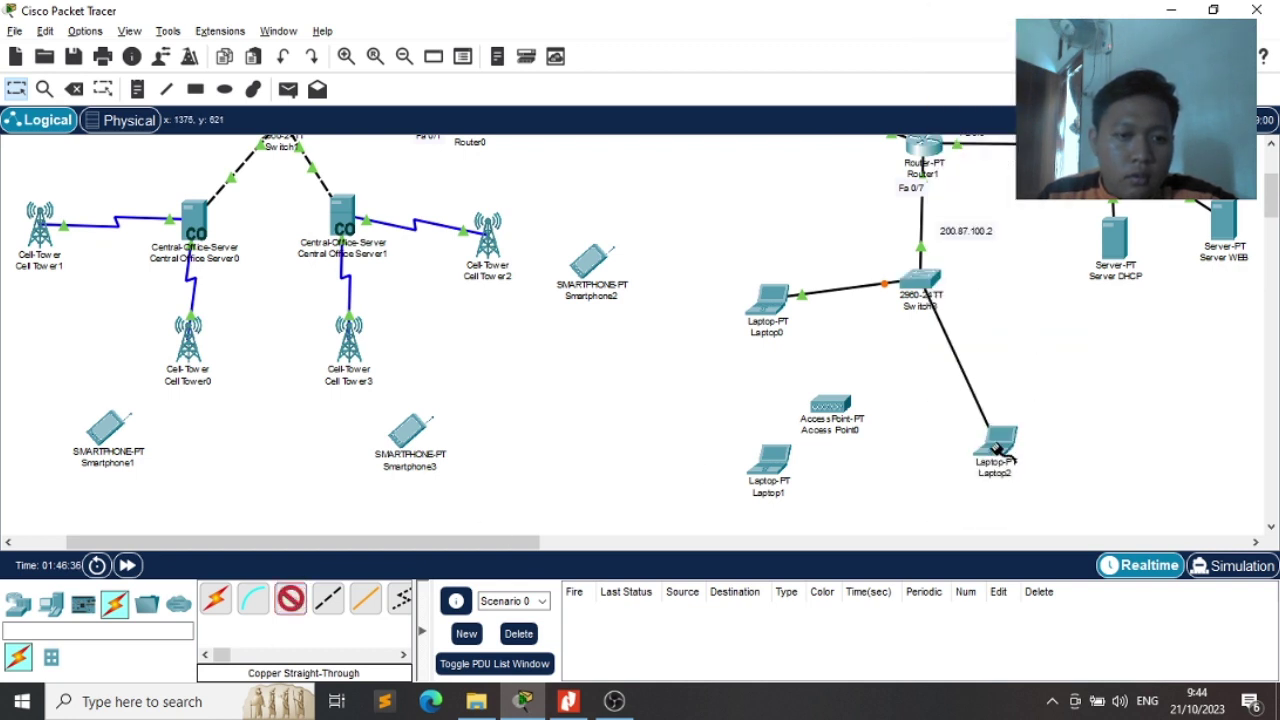
left_click(996, 440)
left_click(1060, 522)
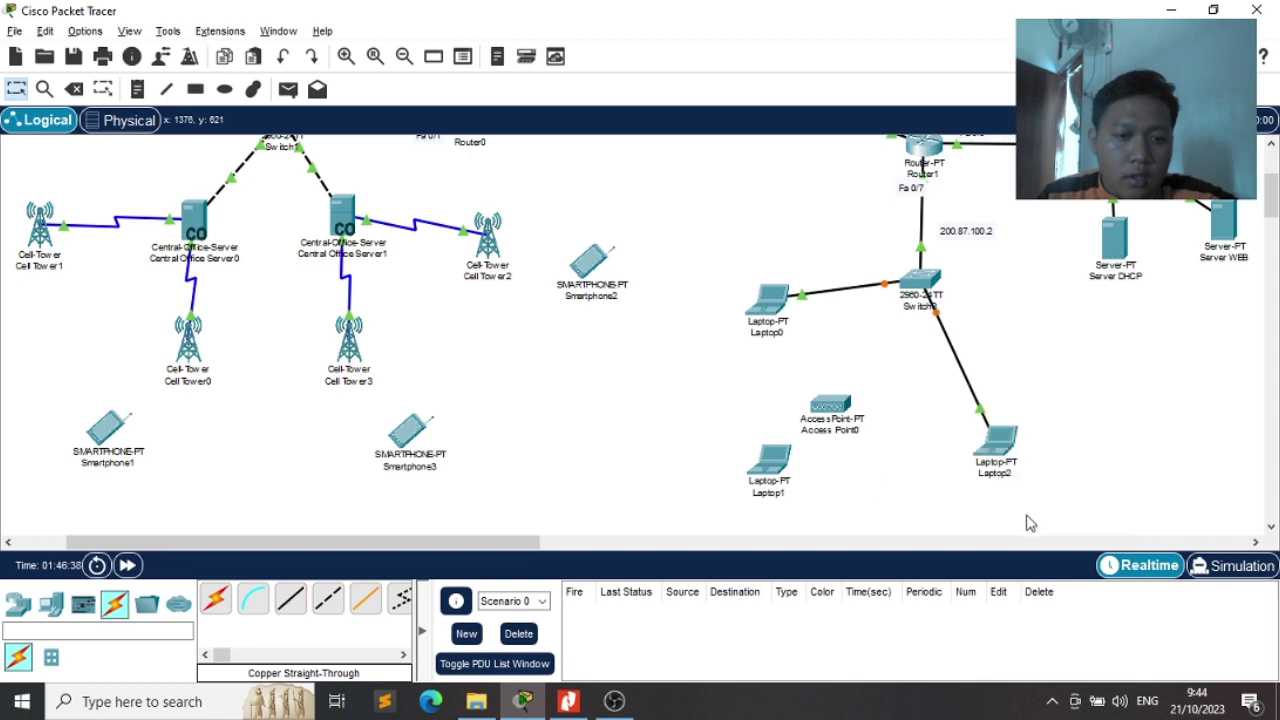
key("alt+Tab")
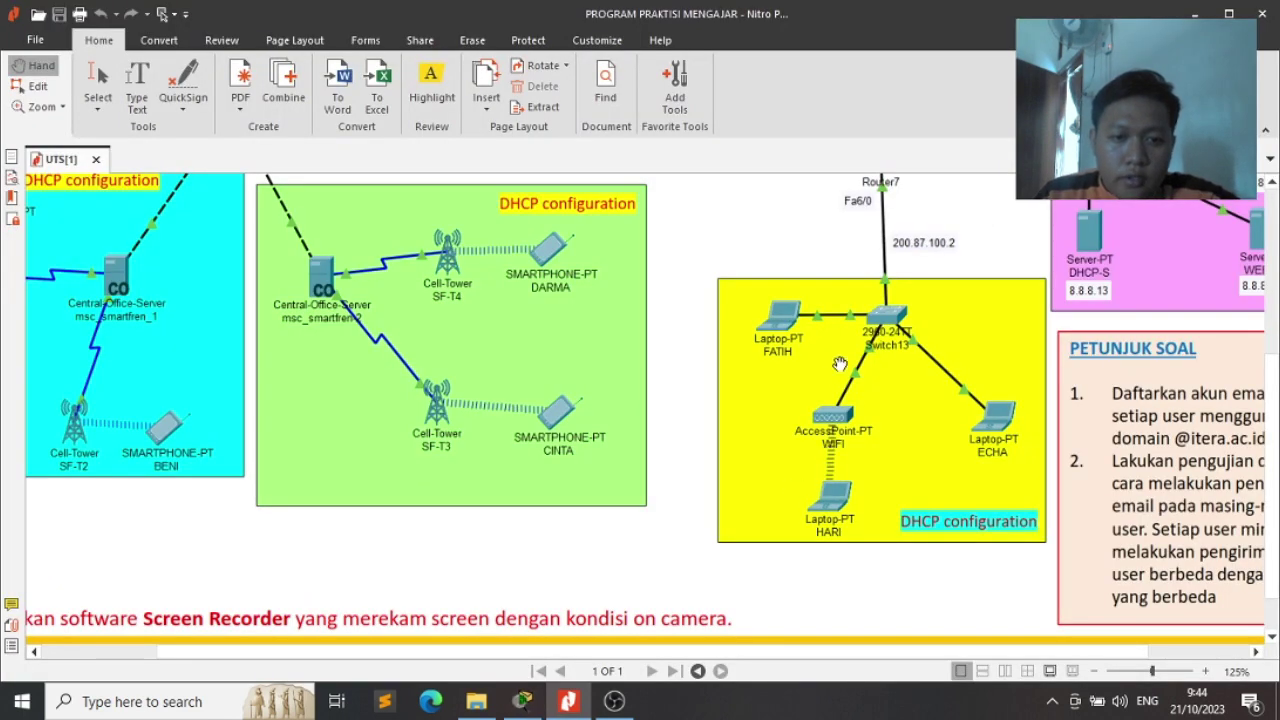
key("alt+Tab")
Cable Switch3 to Access Point0's Port 0, then open Switch3's Config tab
left_click(289, 600)
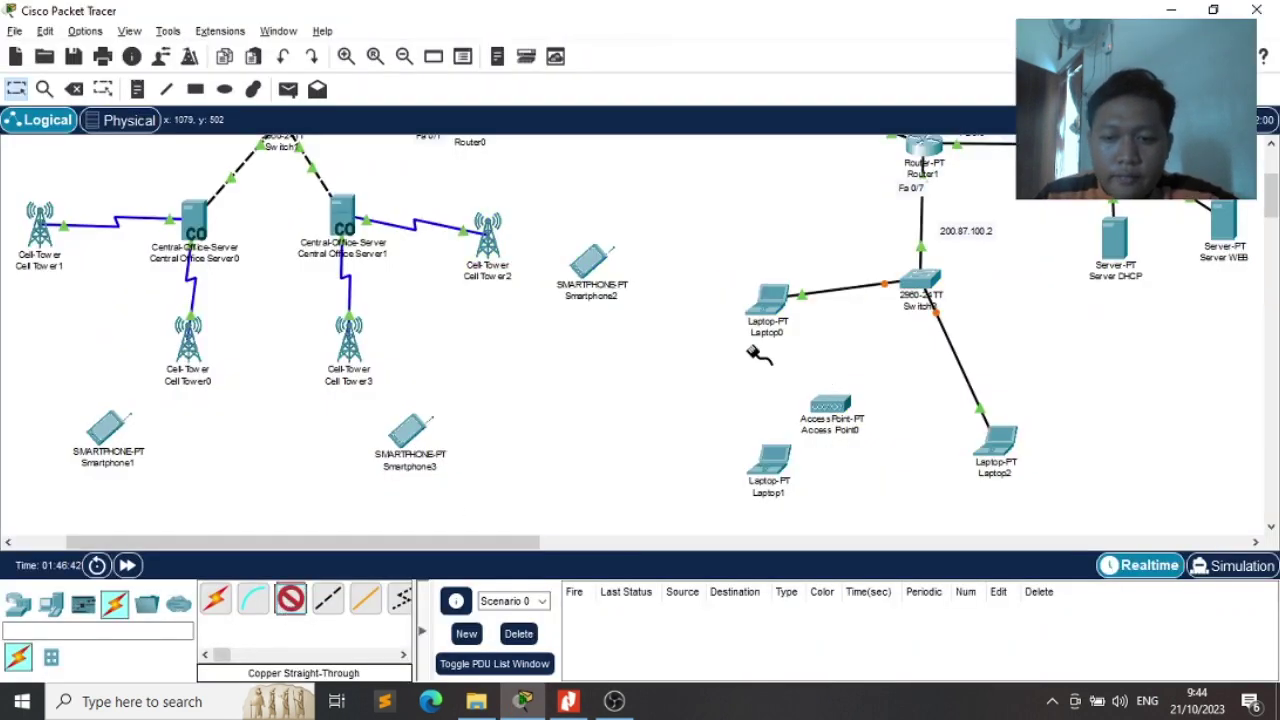
left_click(920, 285)
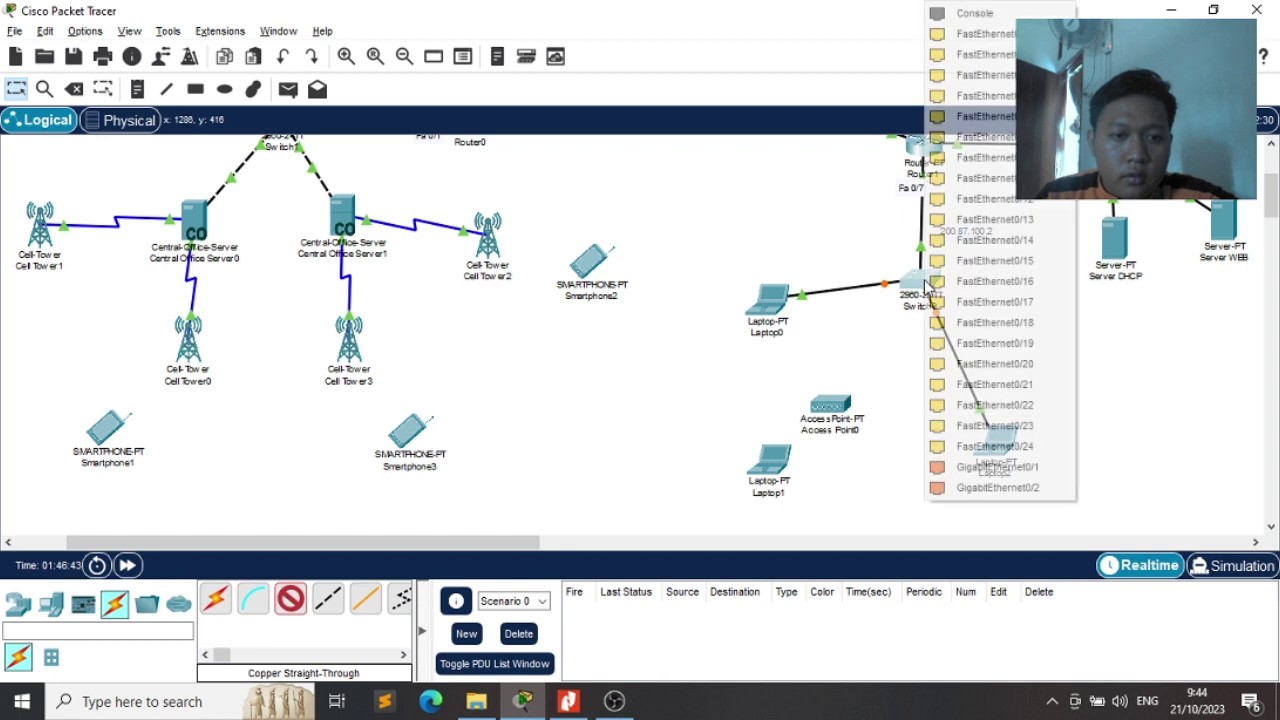
left_click(985, 55)
left_click(833, 410)
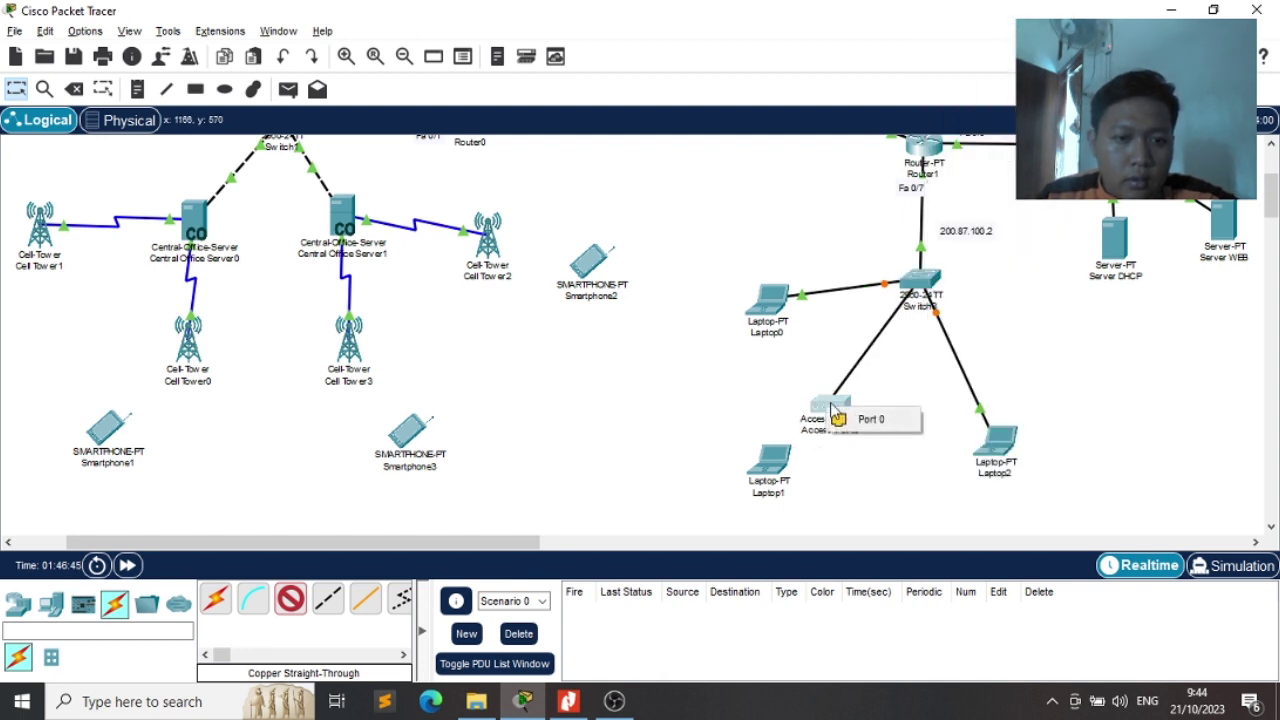
left_click(868, 419)
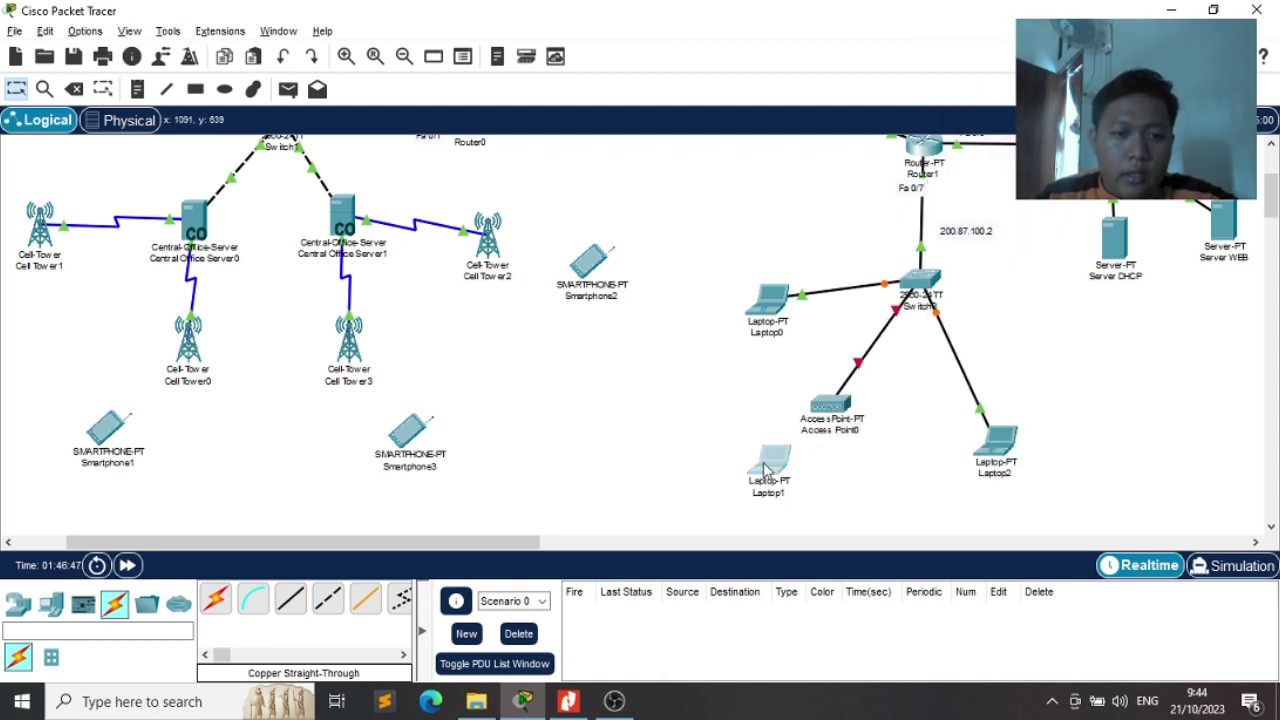
key("alt+Tab")
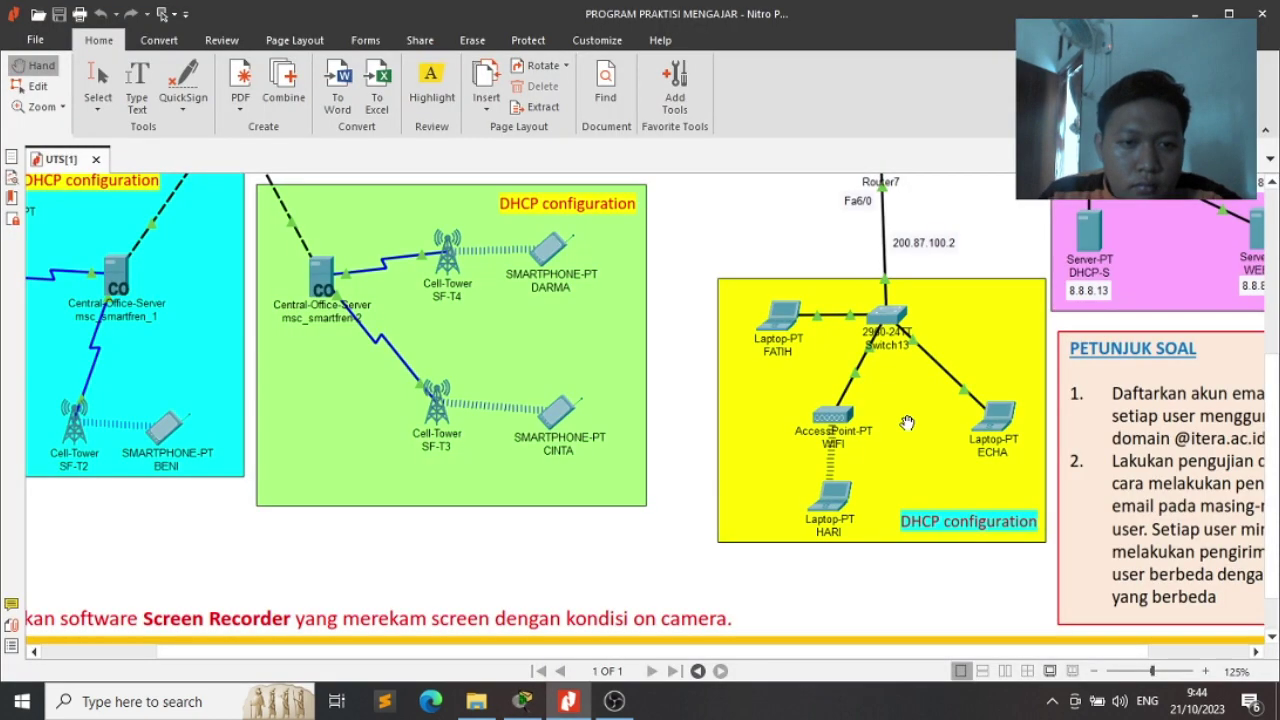
key("alt+Tab")
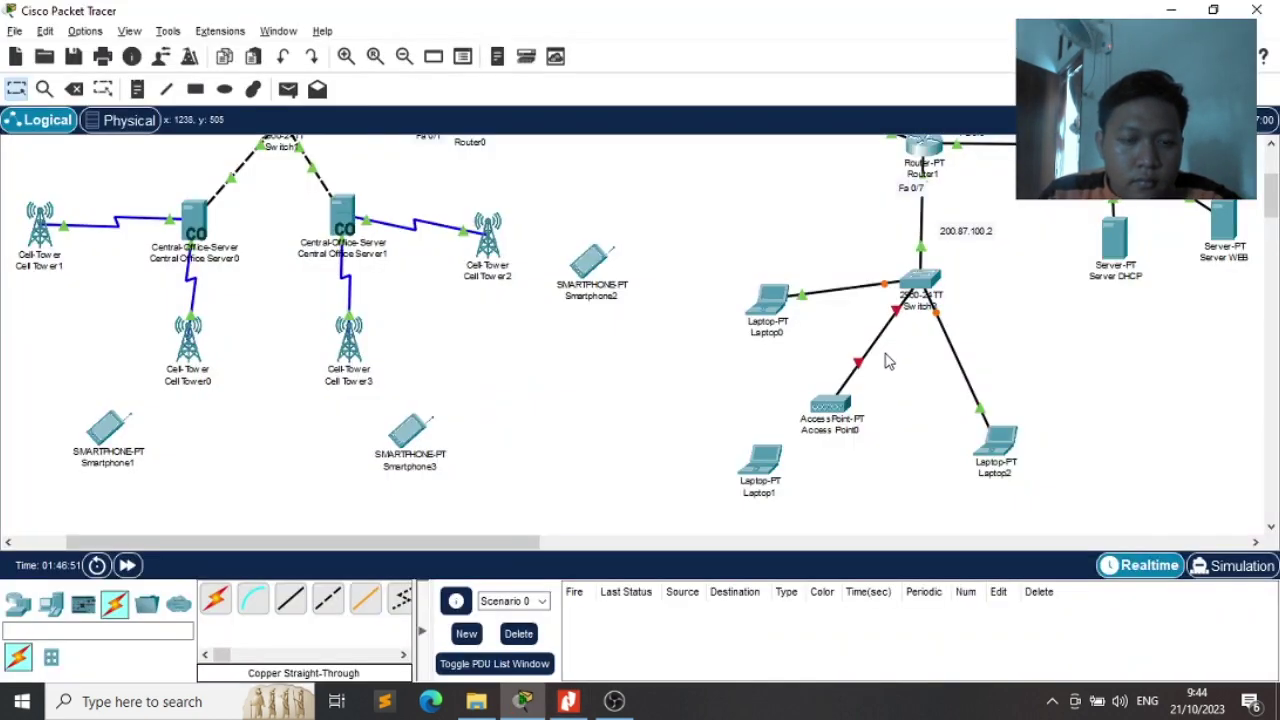
left_click(915, 282)
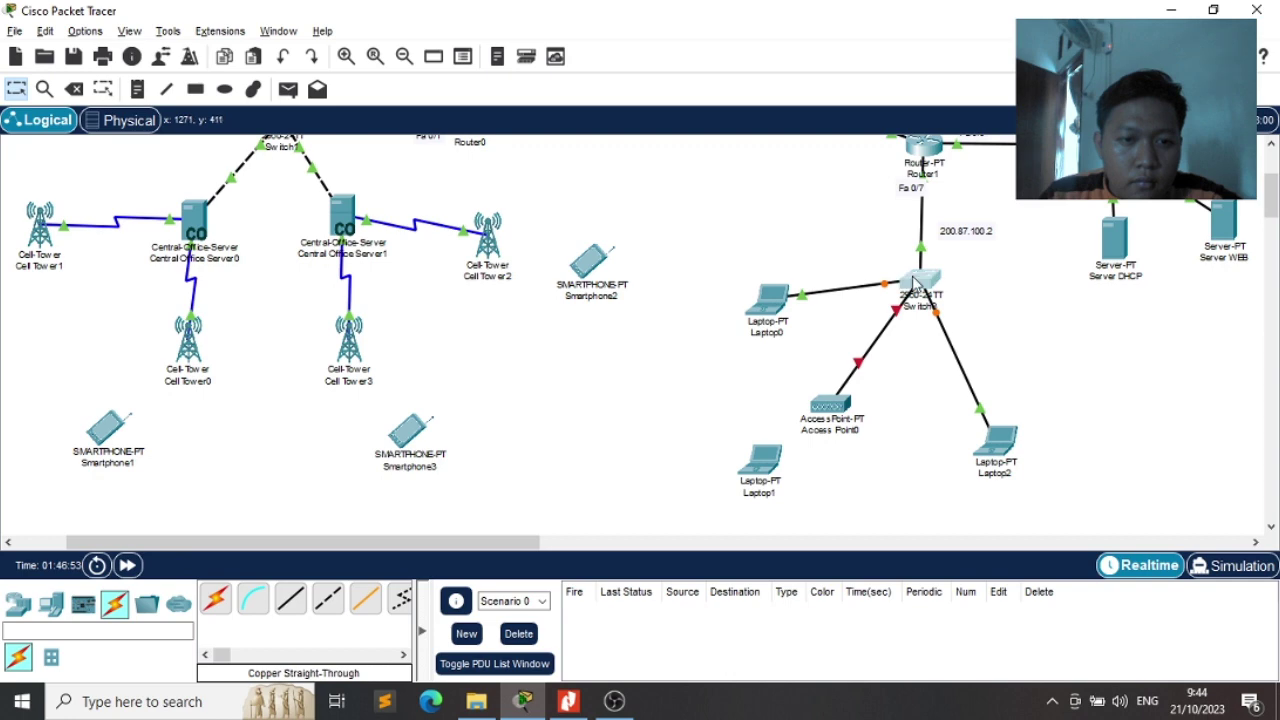
left_click(467, 66)
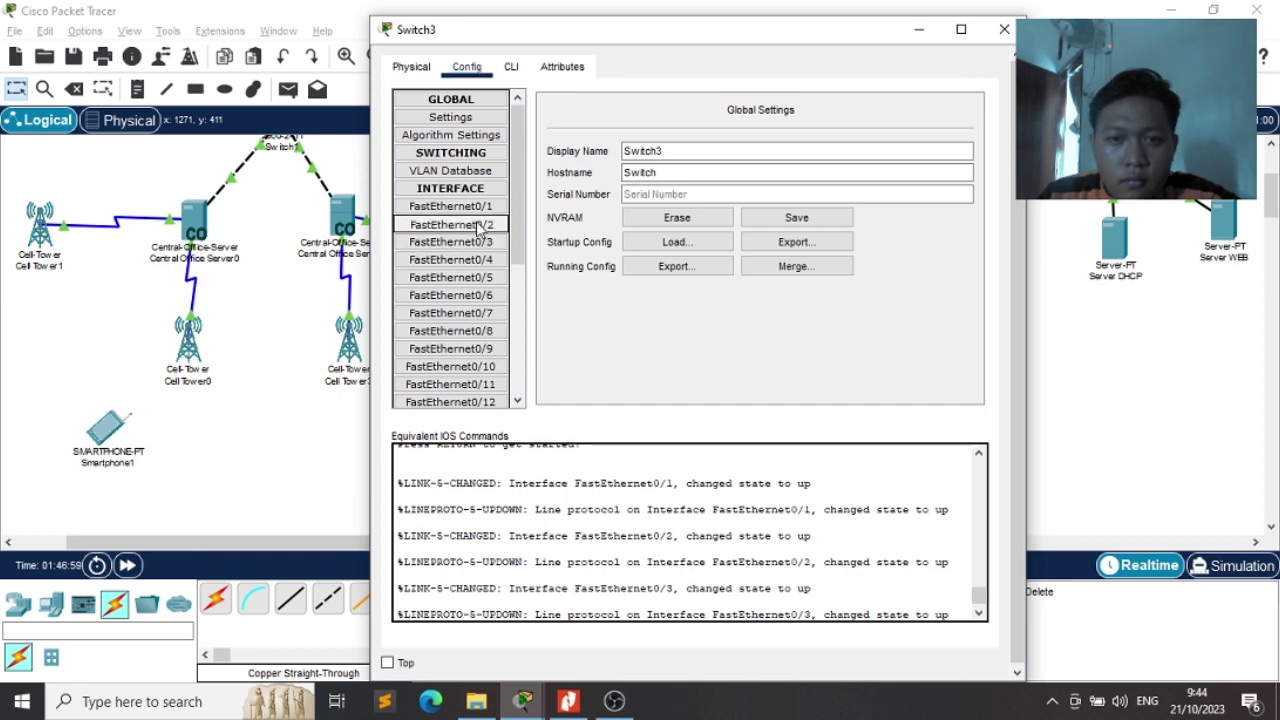
Review Switch3's FastEthernet0/2–0/5, VLAN Database, Settings and Algorithm Settings, then close it
left_click(470, 225)
left_click(478, 243)
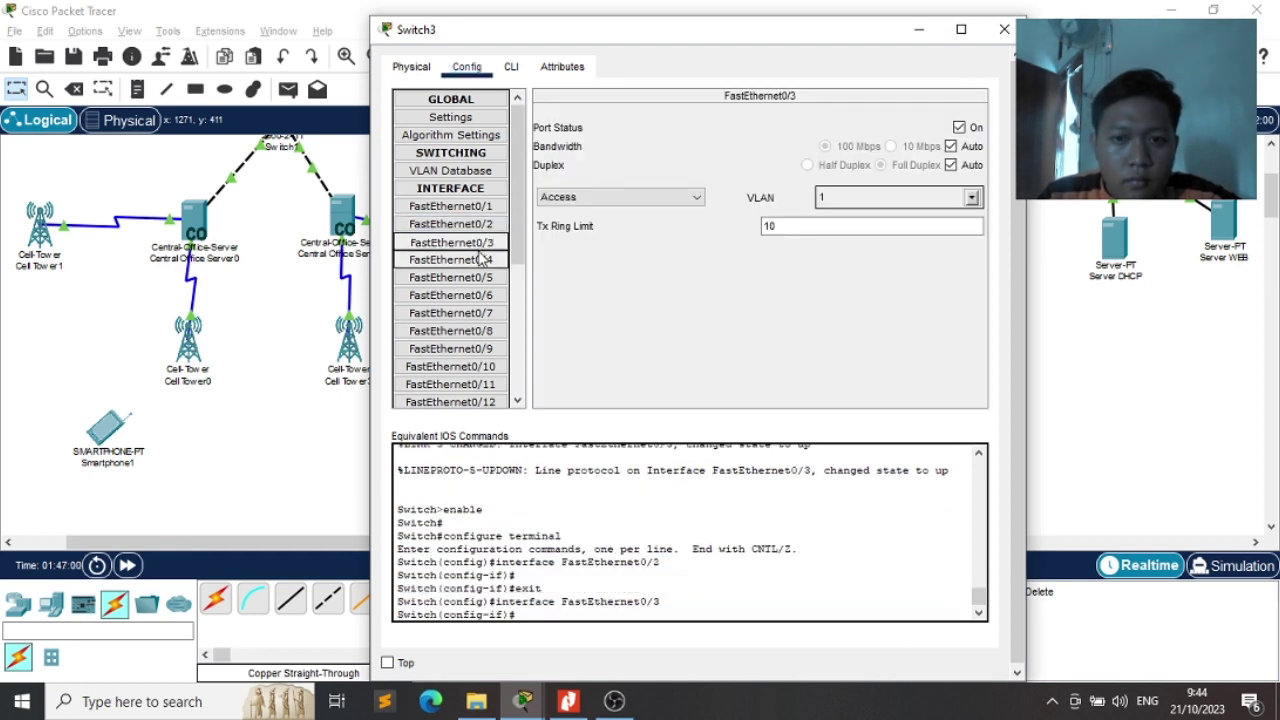
left_click(482, 260)
left_click(485, 278)
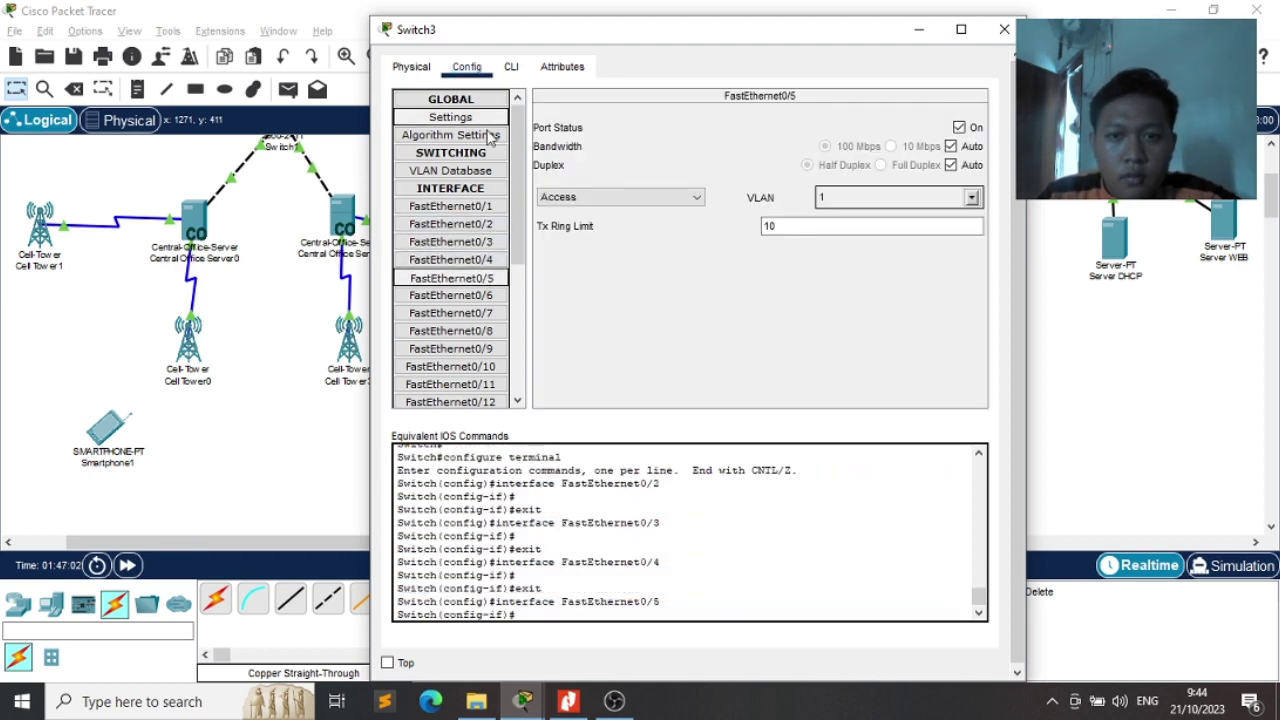
left_click(497, 172)
left_click(478, 118)
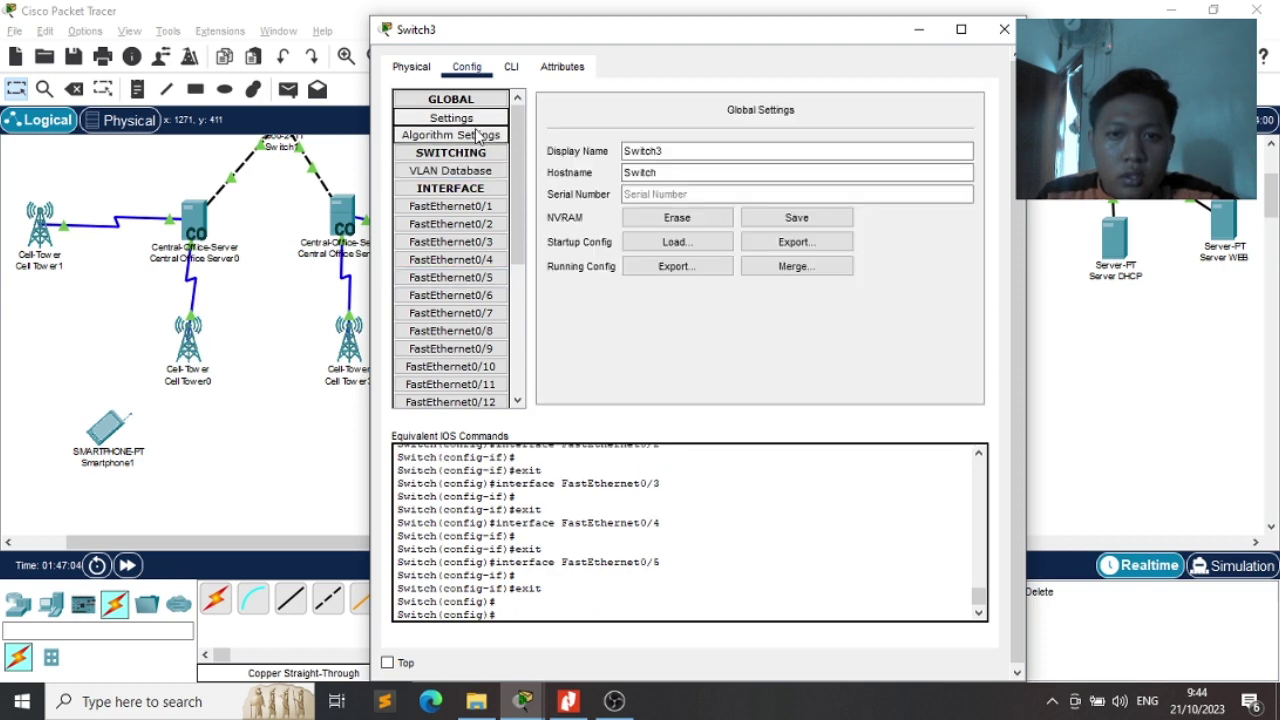
left_click(477, 136)
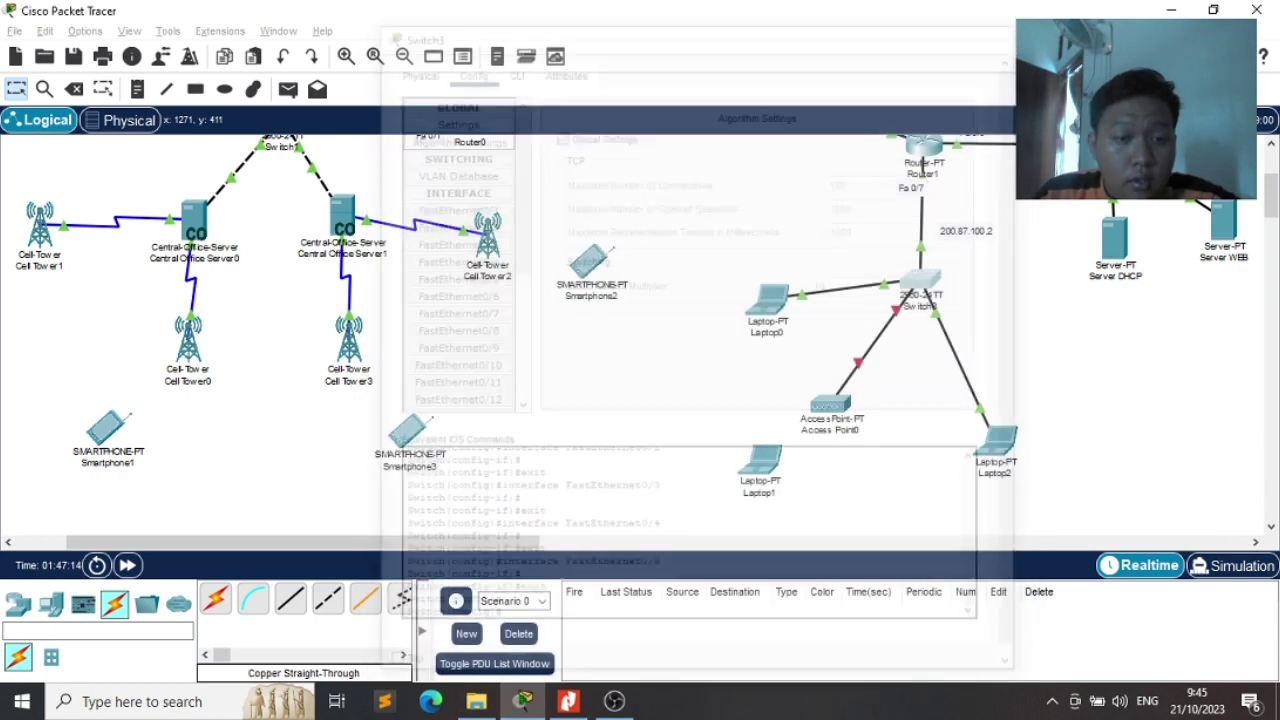
left_click(1004, 29)
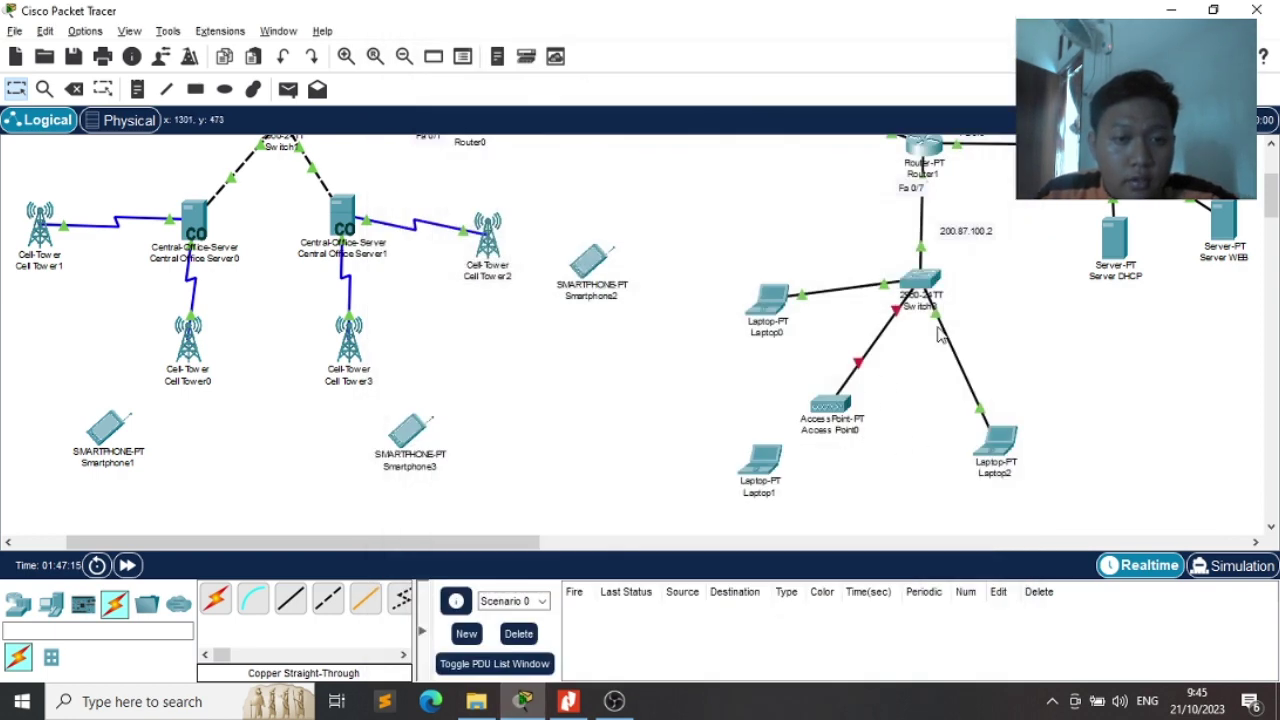
Switch off Access Point0's power on its Physical tab and close its window
left_click(832, 406)
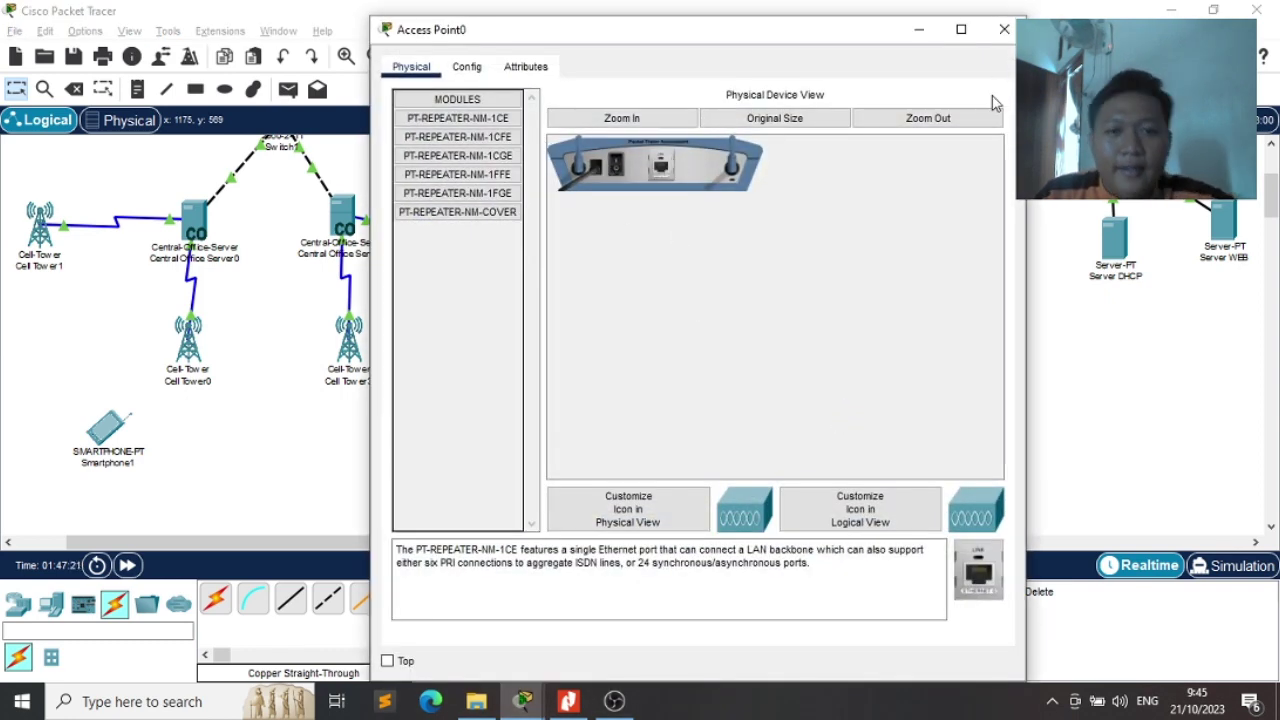
left_click(1004, 29)
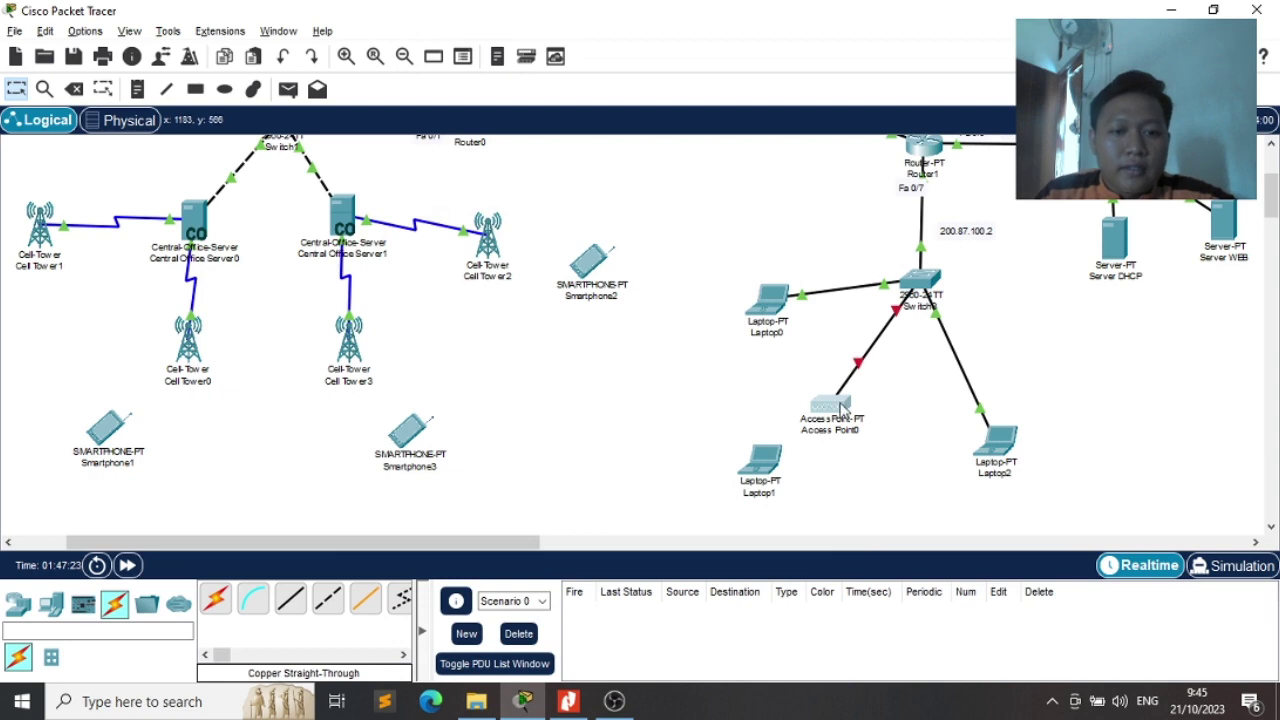
left_click(817, 398)
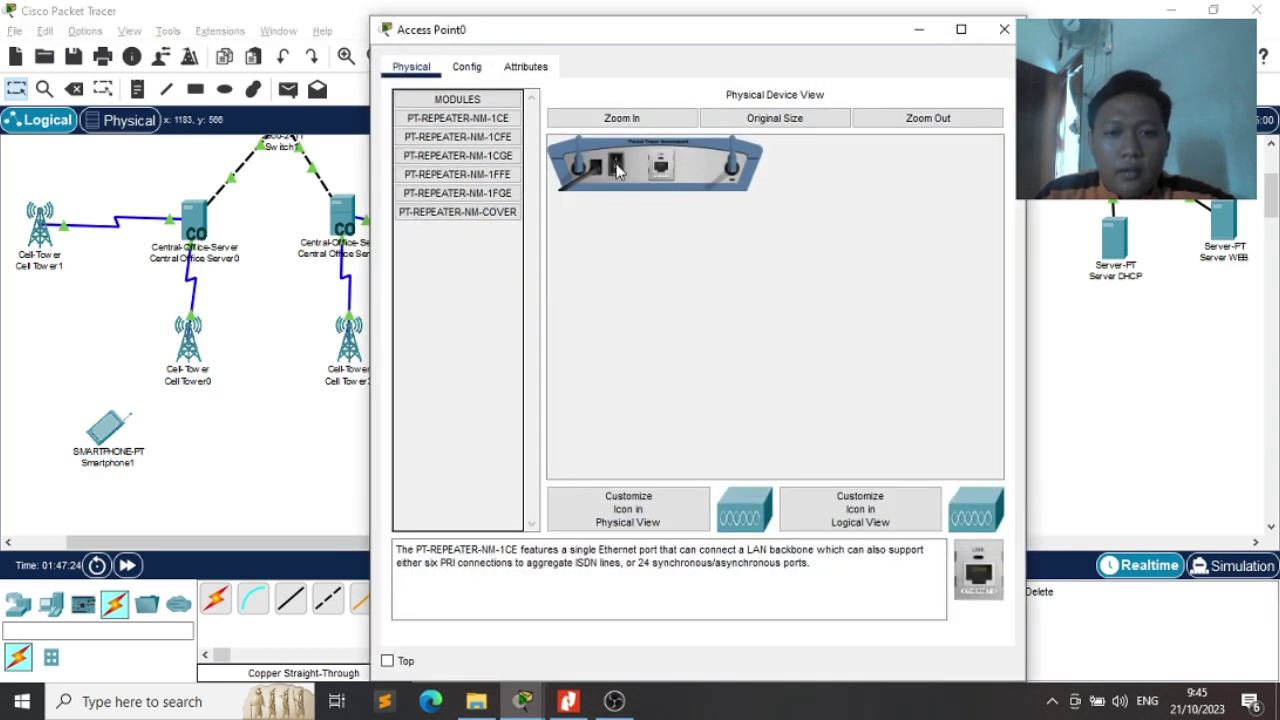
left_click(1004, 29)
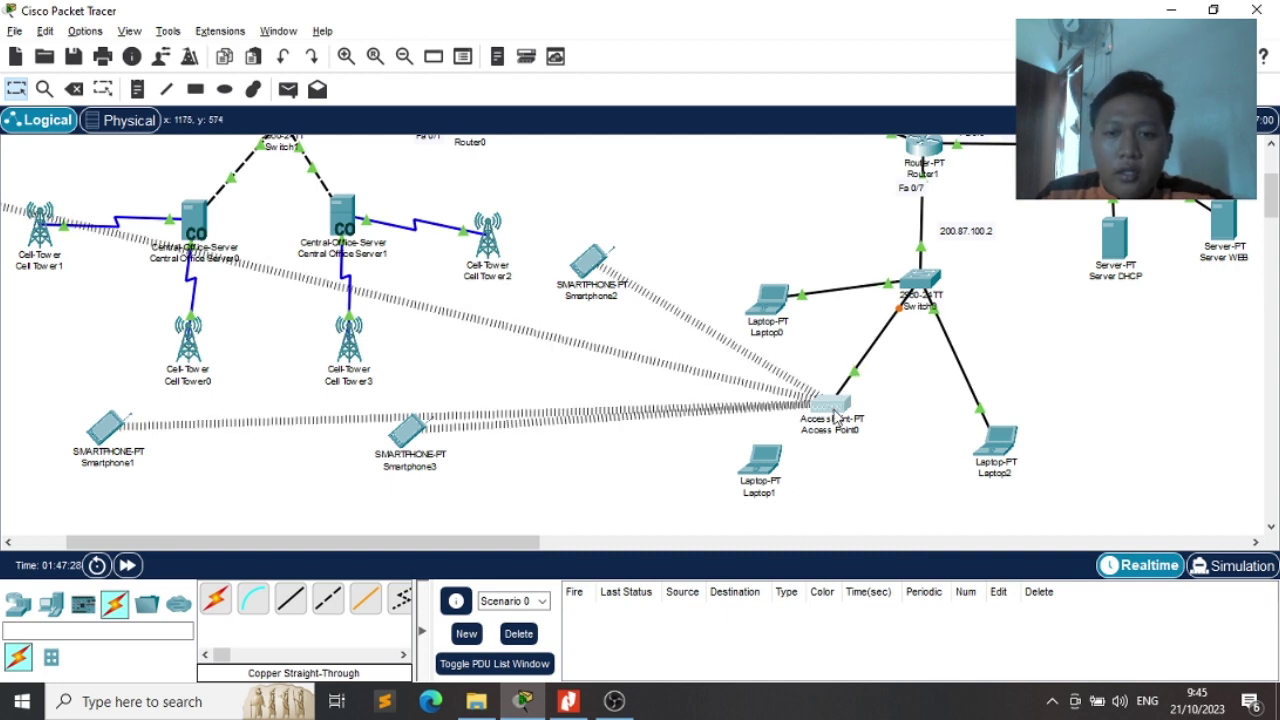
left_click(832, 410)
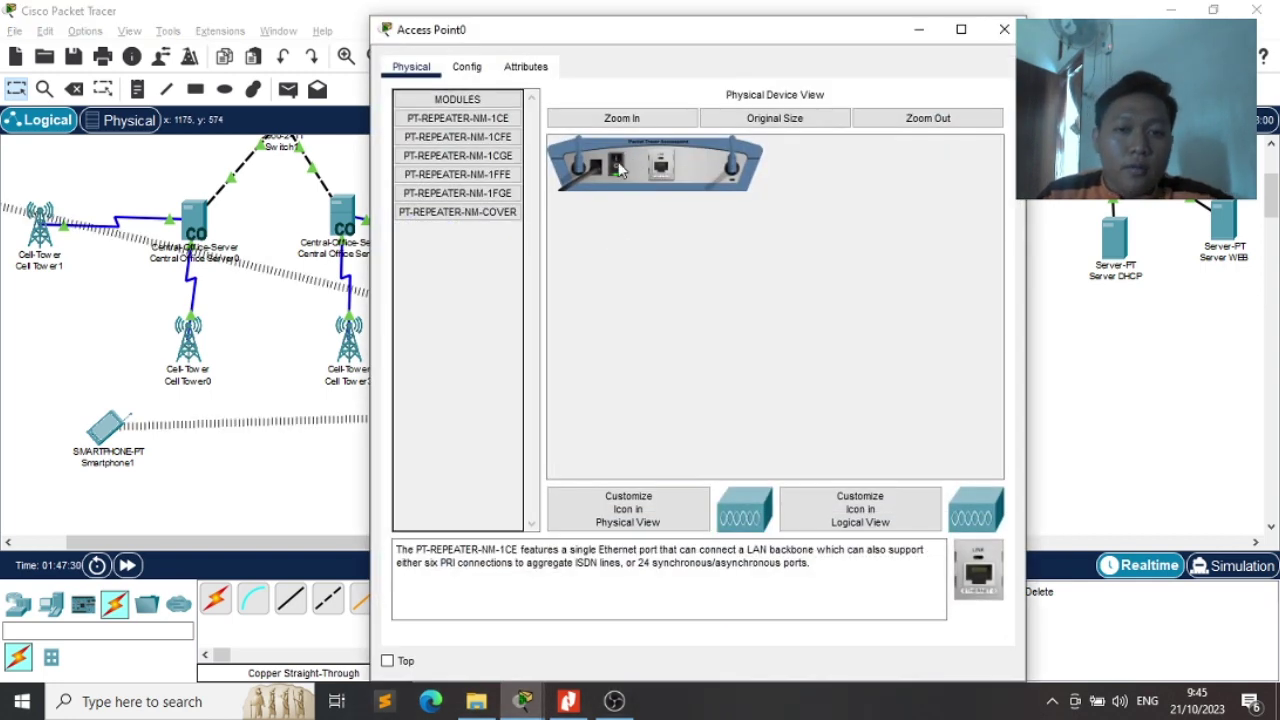
left_click(617, 167)
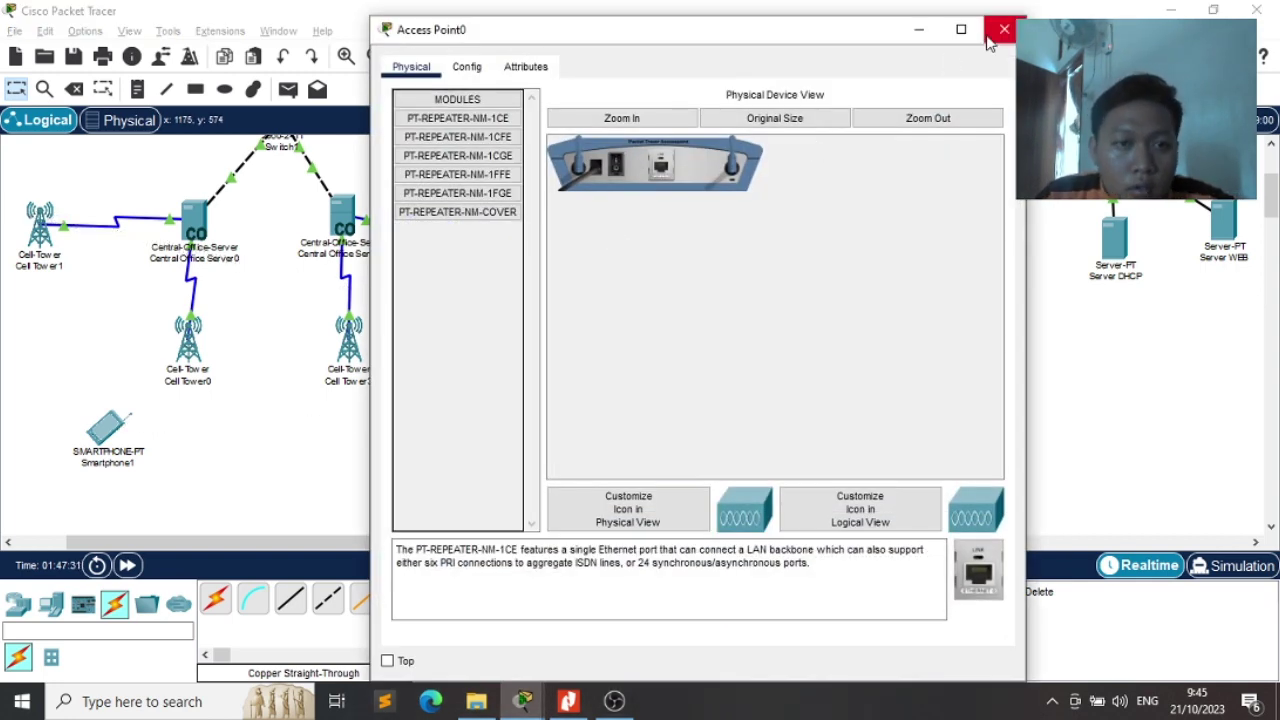
left_click(1004, 29)
scroll(818, 328, "up", 1)
scroll(811, 338, "up", 4)
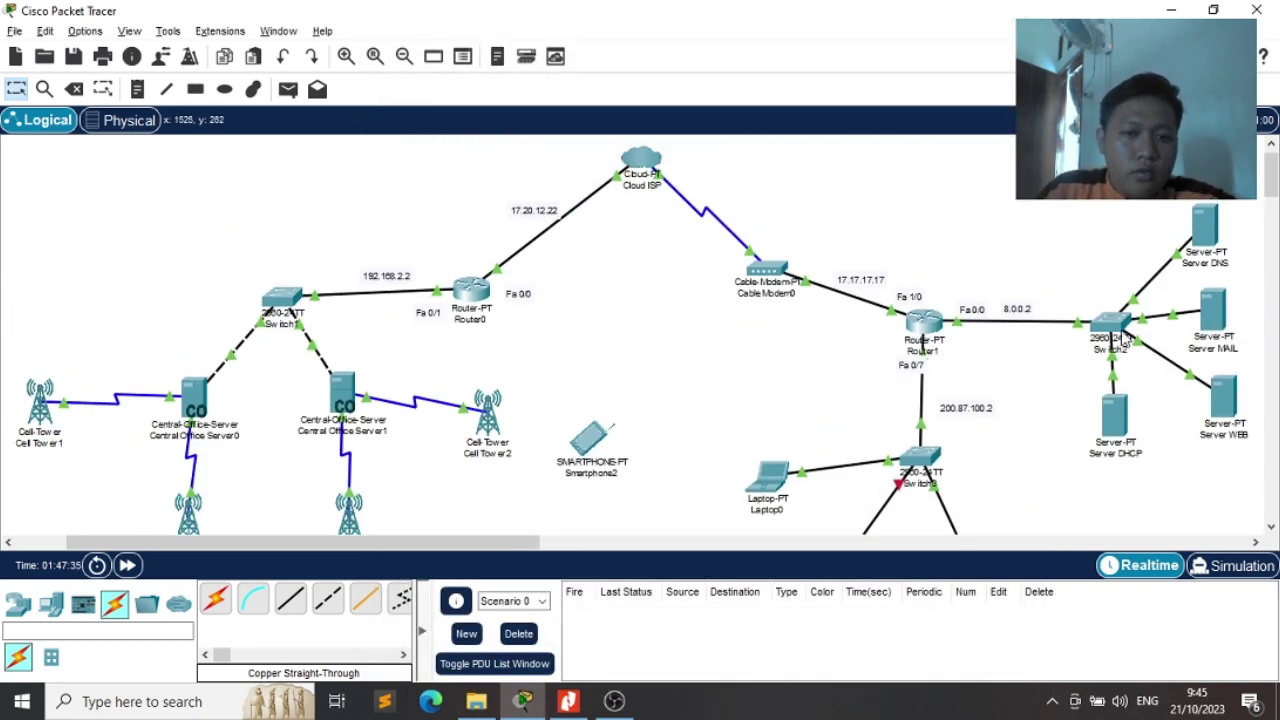
Add networks 17.20.12.22 and 192.168.2.2 to Router0's RIP routing, then close its window
scroll(515, 343, "left", 3)
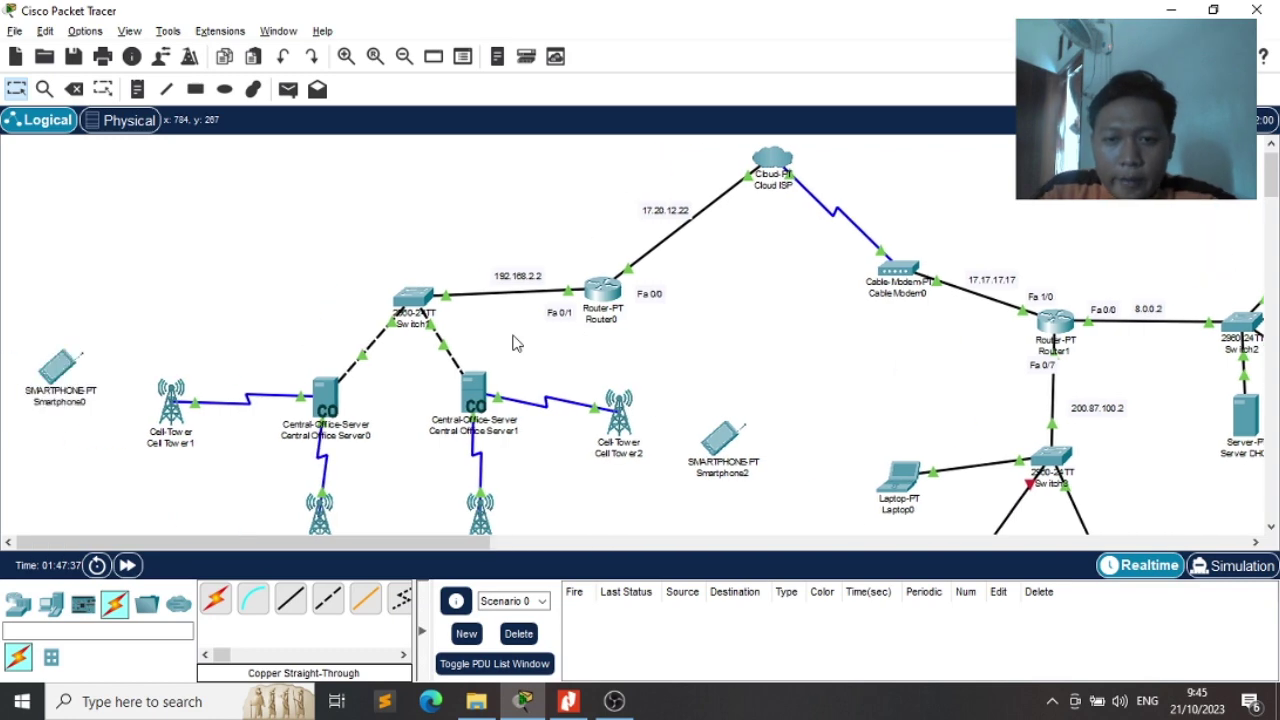
left_click(600, 297)
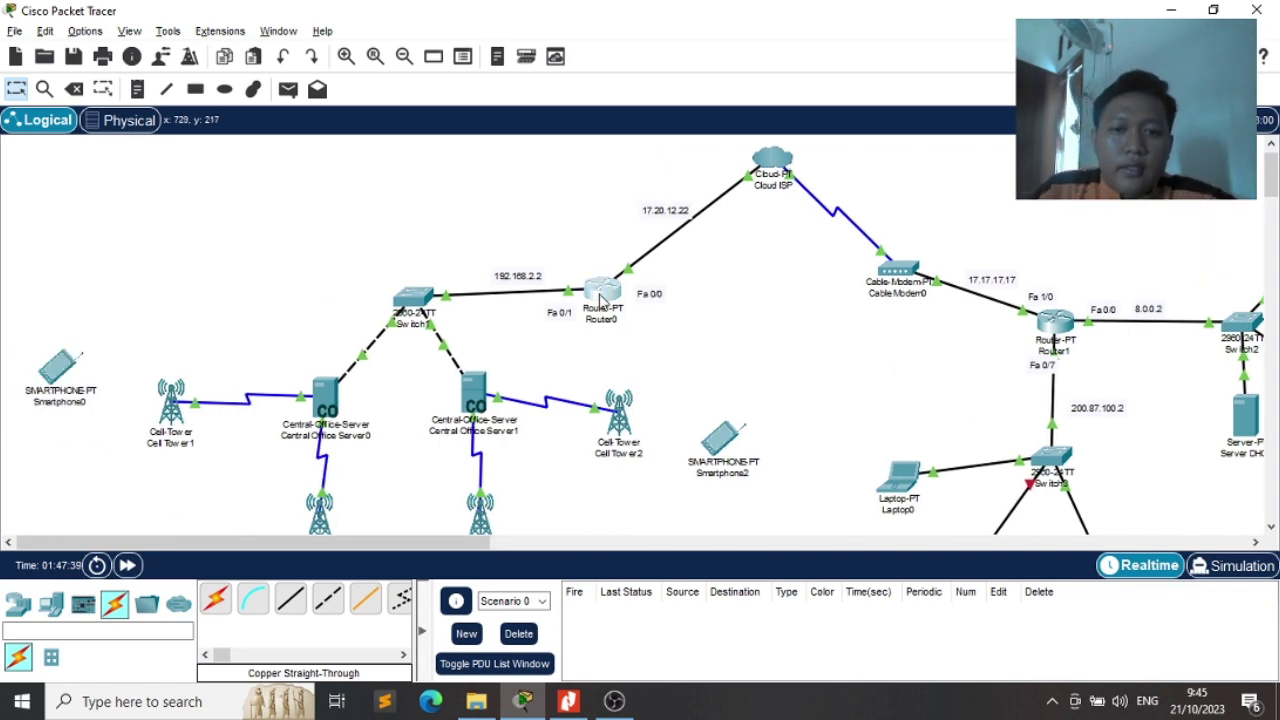
left_click_drag(574, 38, 854, 61)
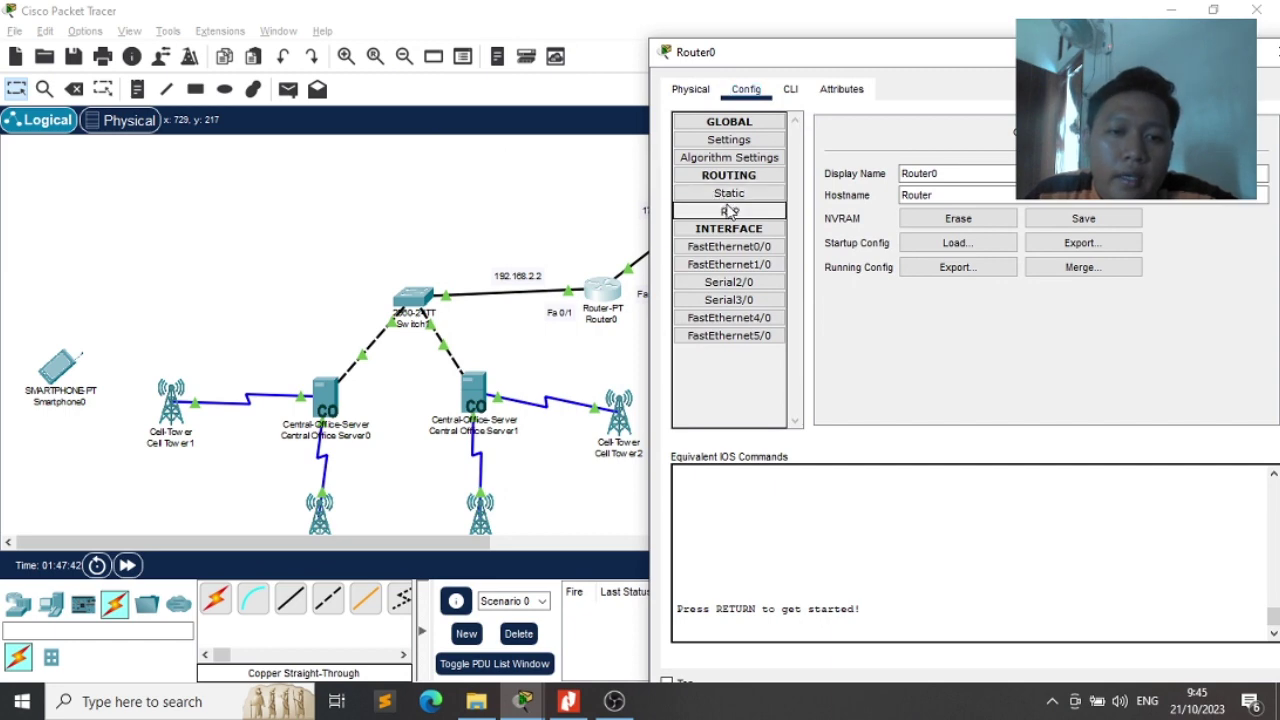
left_click(729, 211)
left_click_drag(948, 58, 722, 353)
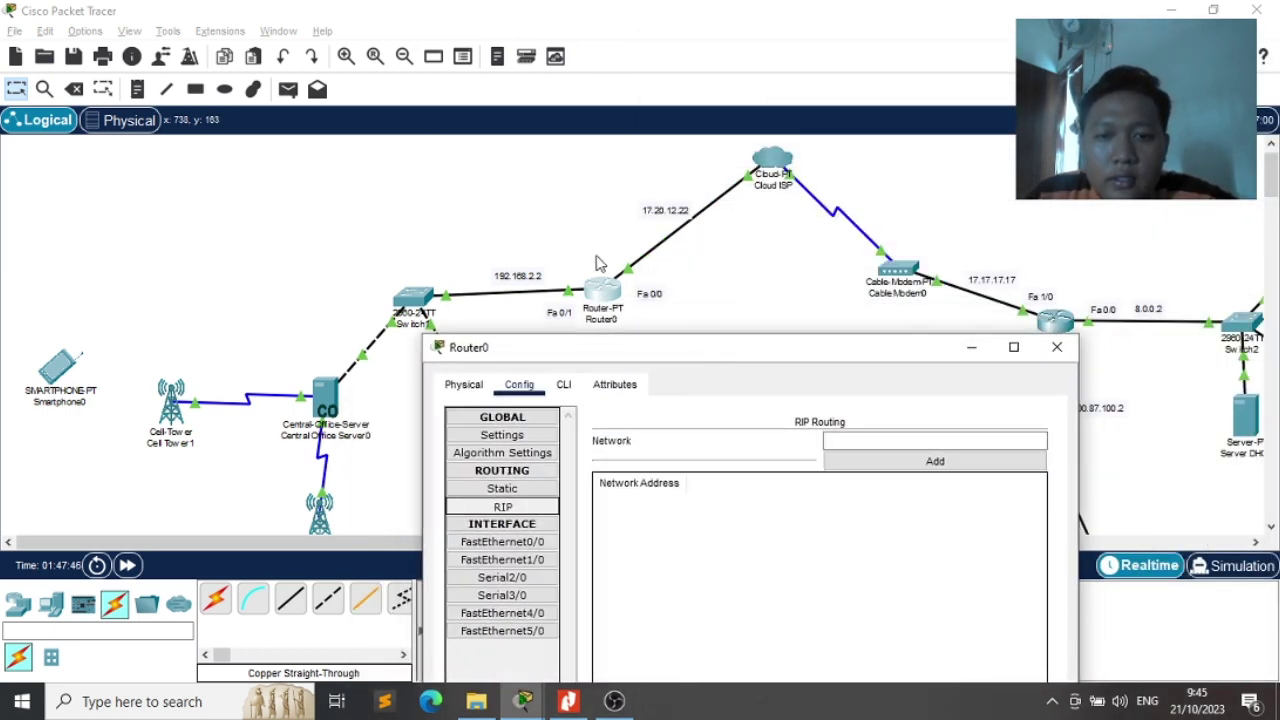
left_click(836, 440)
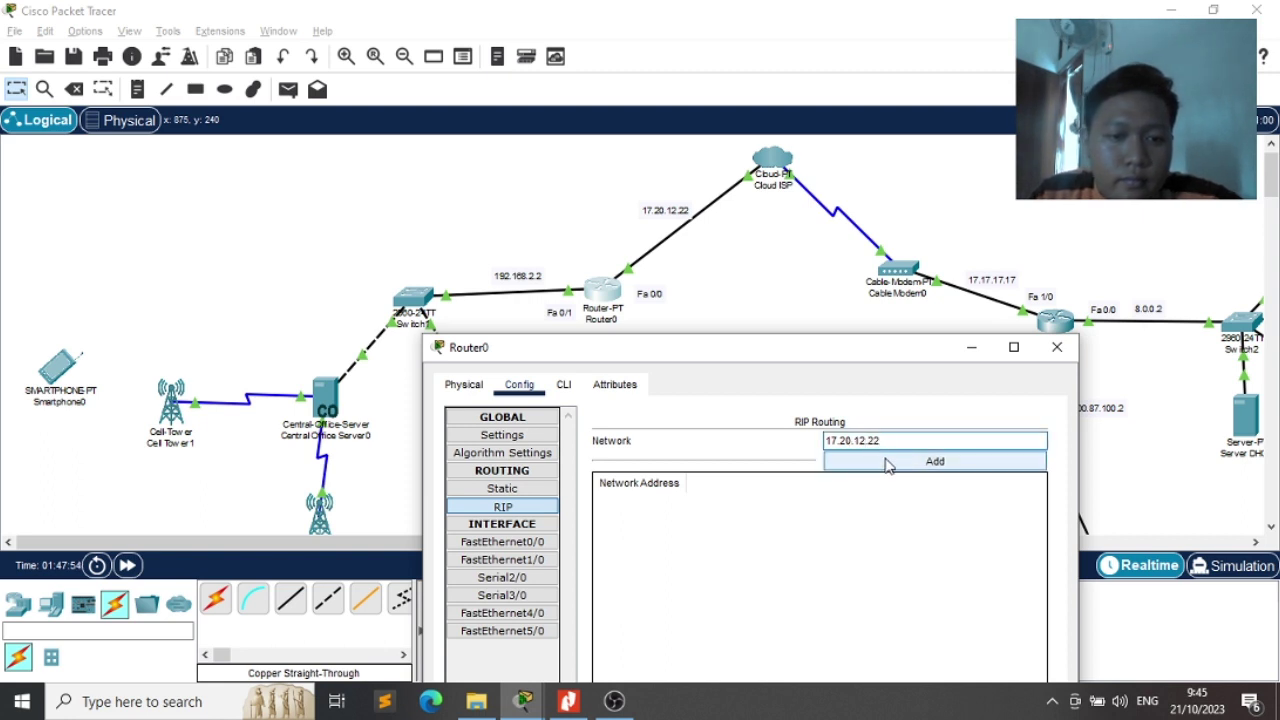
left_click(887, 462)
left_click(868, 441)
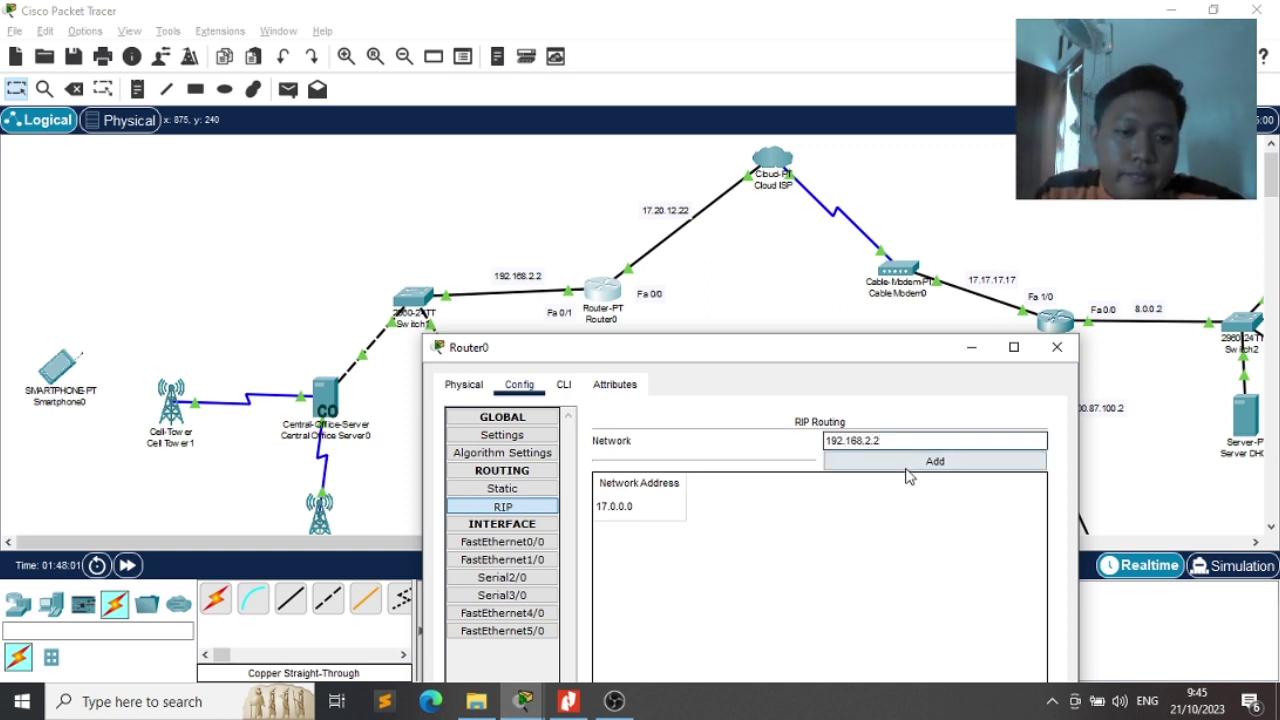
left_click(905, 466)
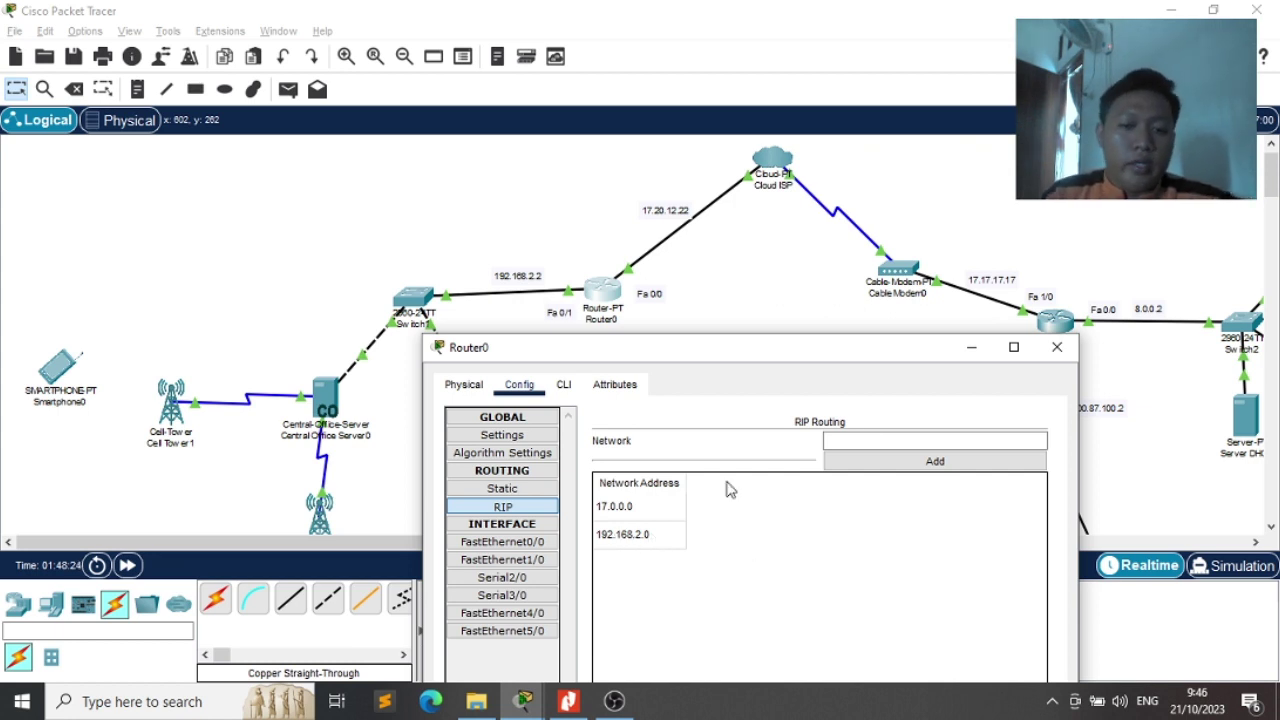
left_click(1057, 347)
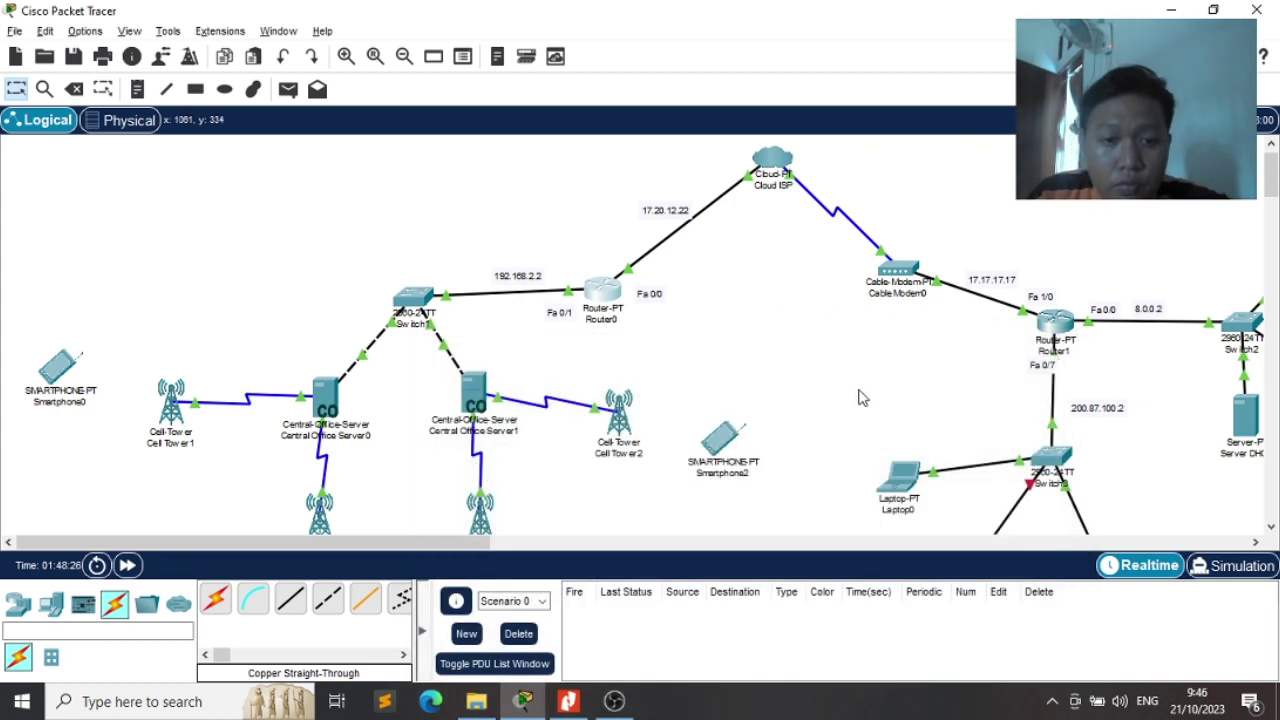
Nudge Smartphone0 slightly lower on the canvas and open its settings
scroll(858, 398, "right", 2)
scroll(858, 398, "down", 2)
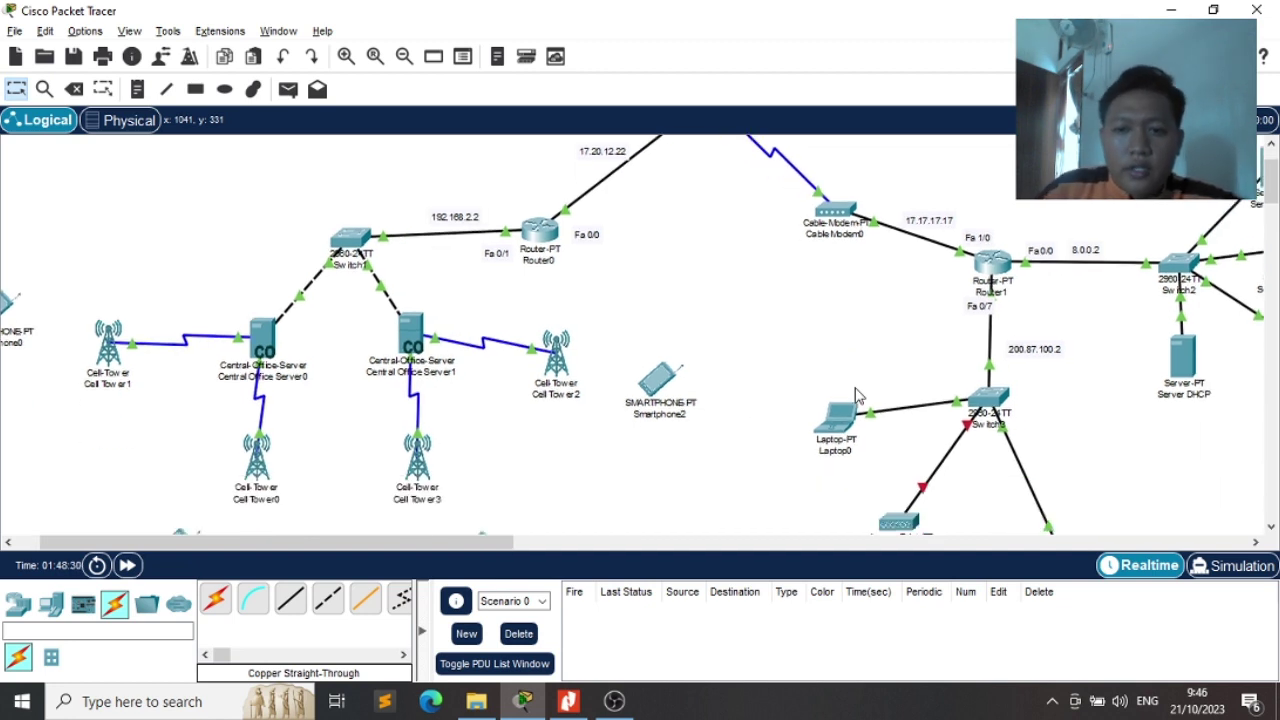
scroll(855, 396, "left", 2)
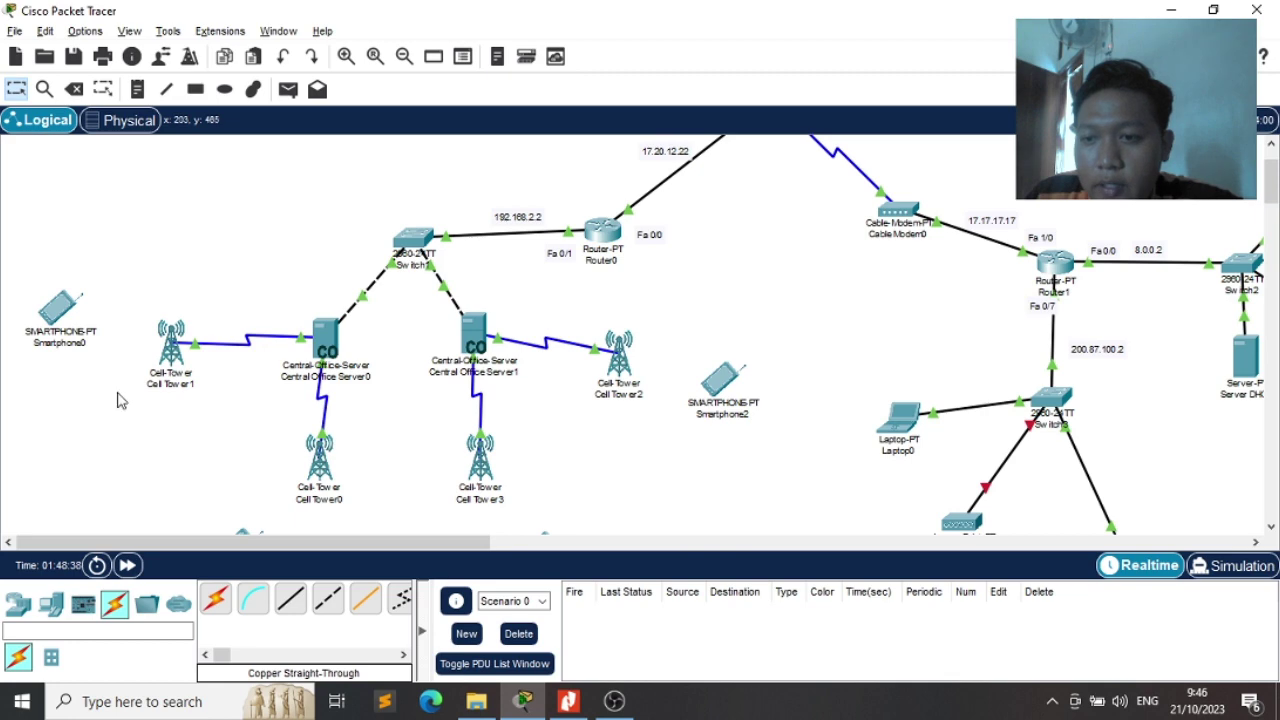
left_click_drag(52, 306, 55, 342)
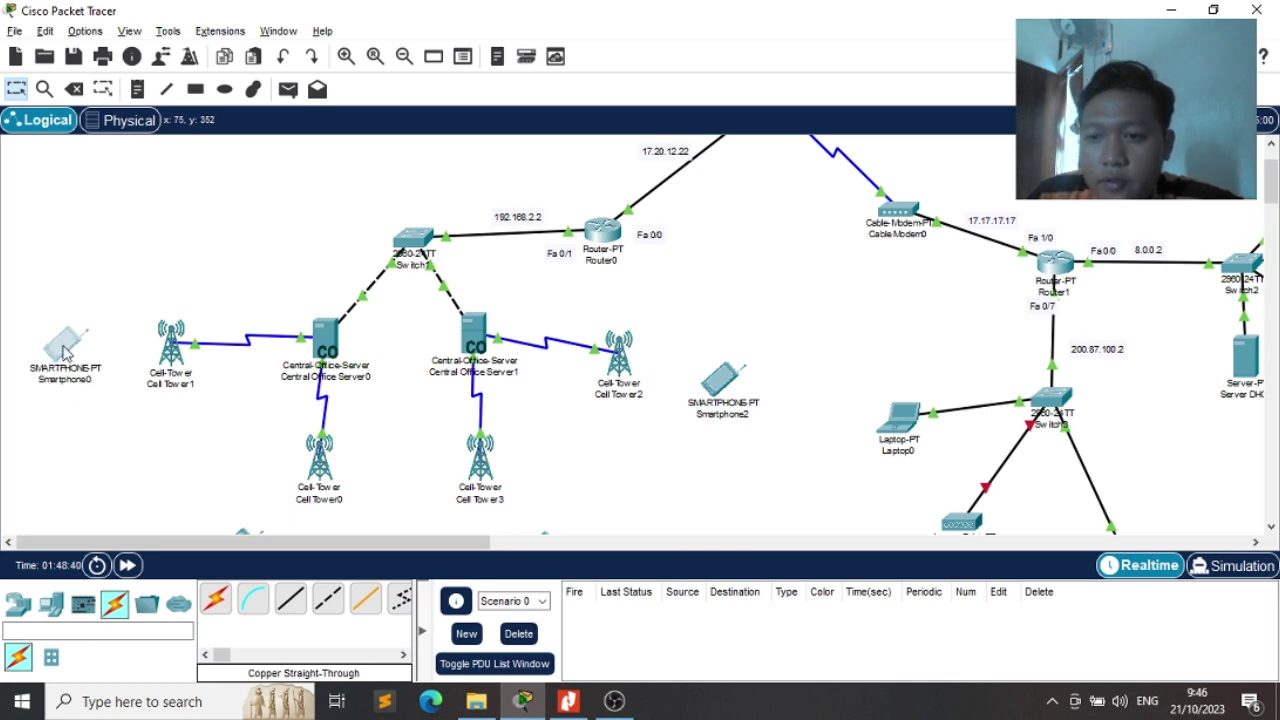
left_click(62, 345)
Bring up the exam PDF at the smartphone section of the diagram
key("alt+Tab")
key("alt+Tab")
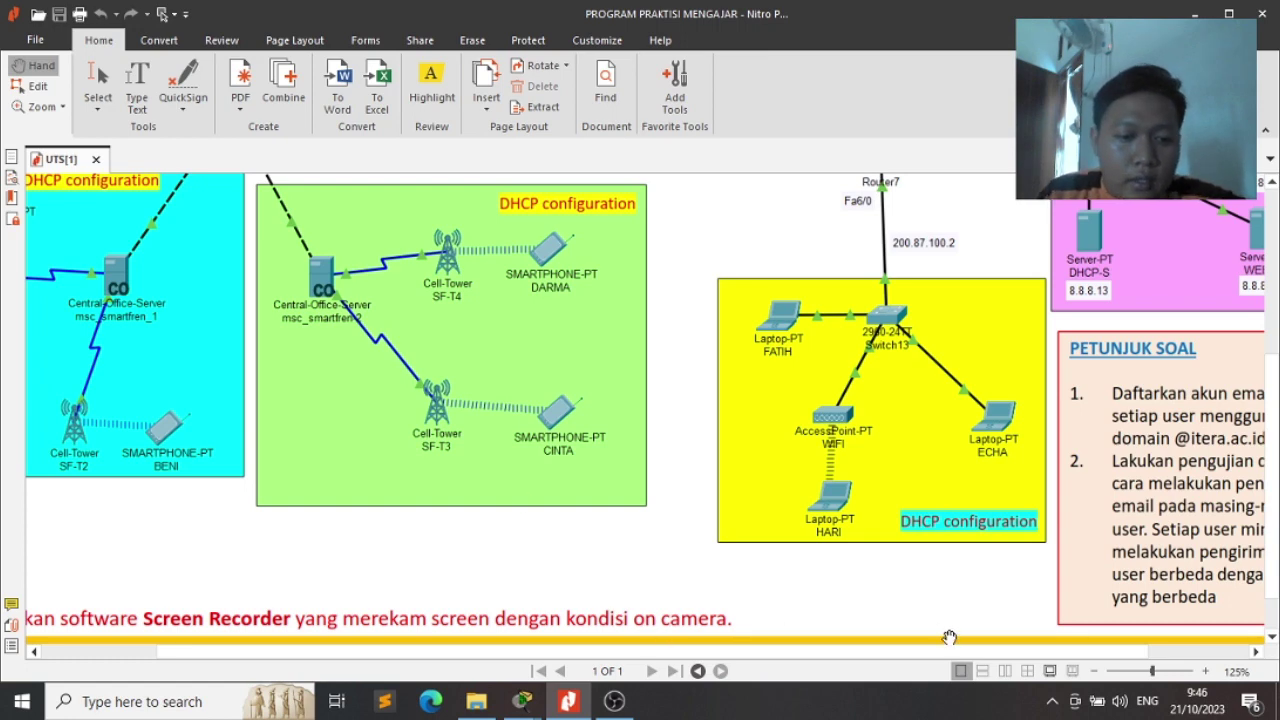
left_click_drag(950, 652, 622, 665)
scroll(650, 400, "up", 2)
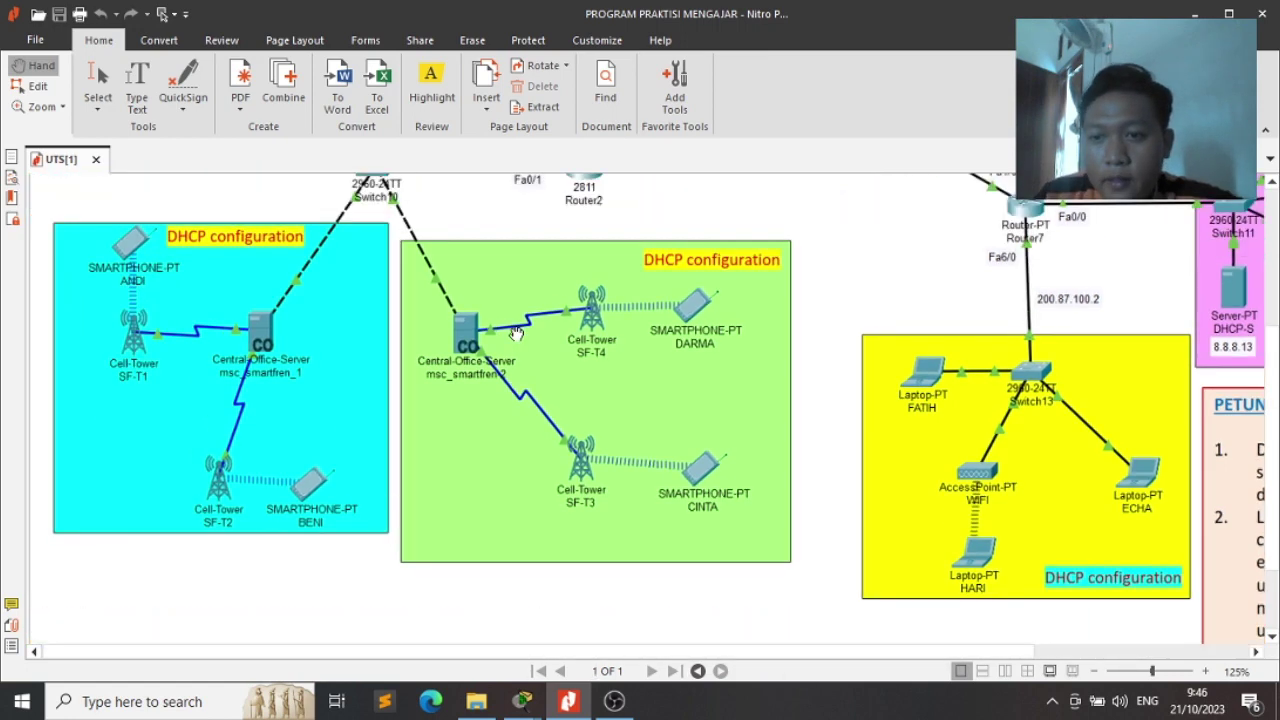
Change Smartphone0's display name to its exam user's name
key("alt+Tab")
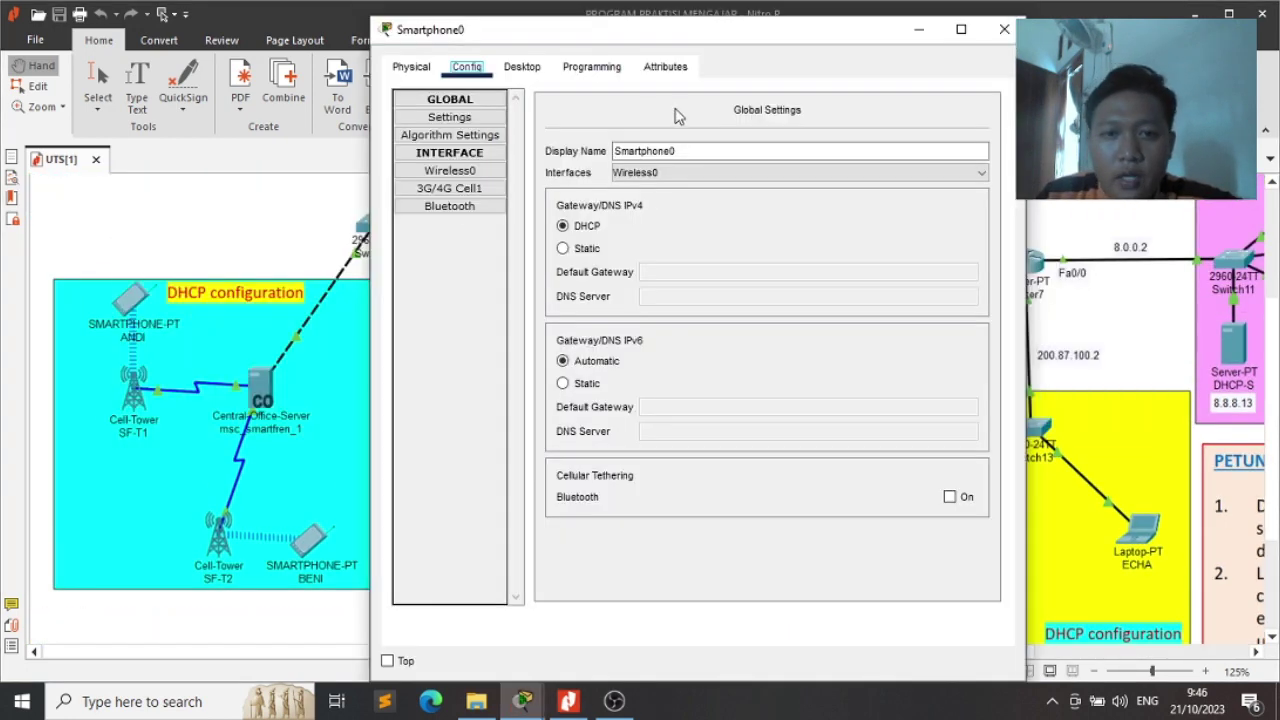
double_click(700, 150)
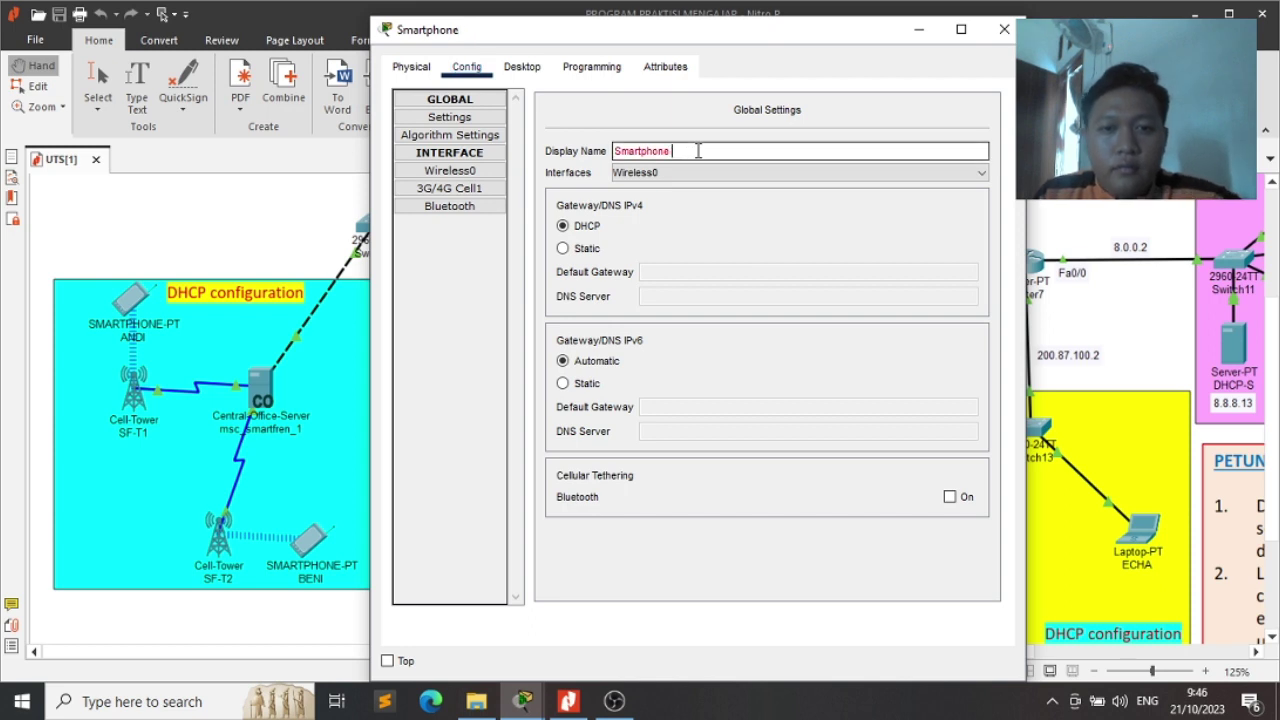
type("ANDI")
key("Return")
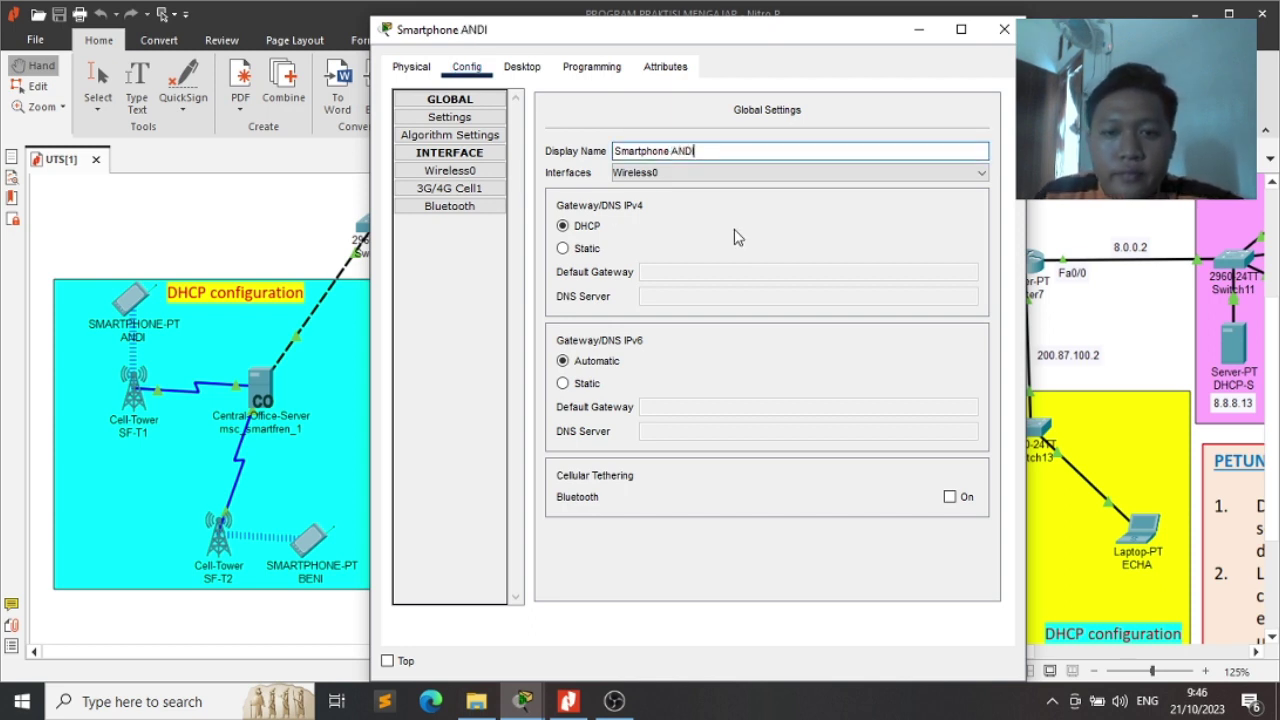
Set the 3G/4G Cell1 provider name to Telkomsel1 and turn the port on
left_click(449, 188)
left_click(784, 146)
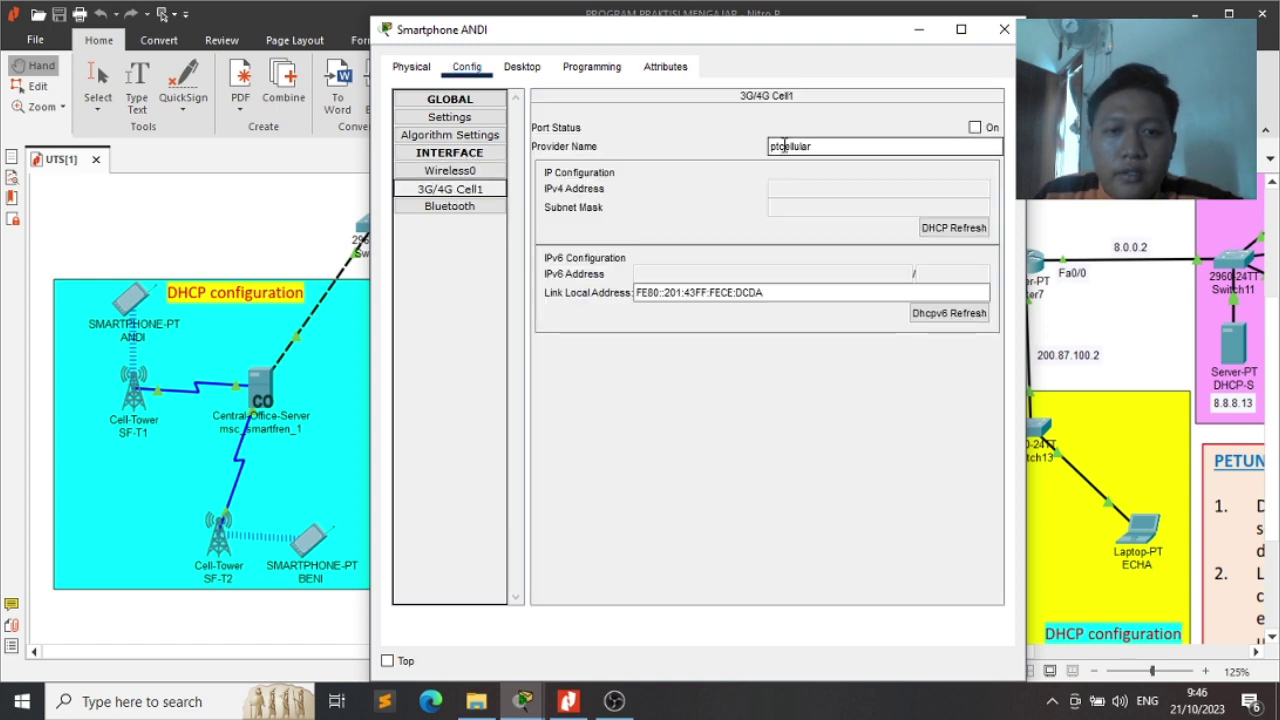
left_click_drag(837, 147, 734, 145)
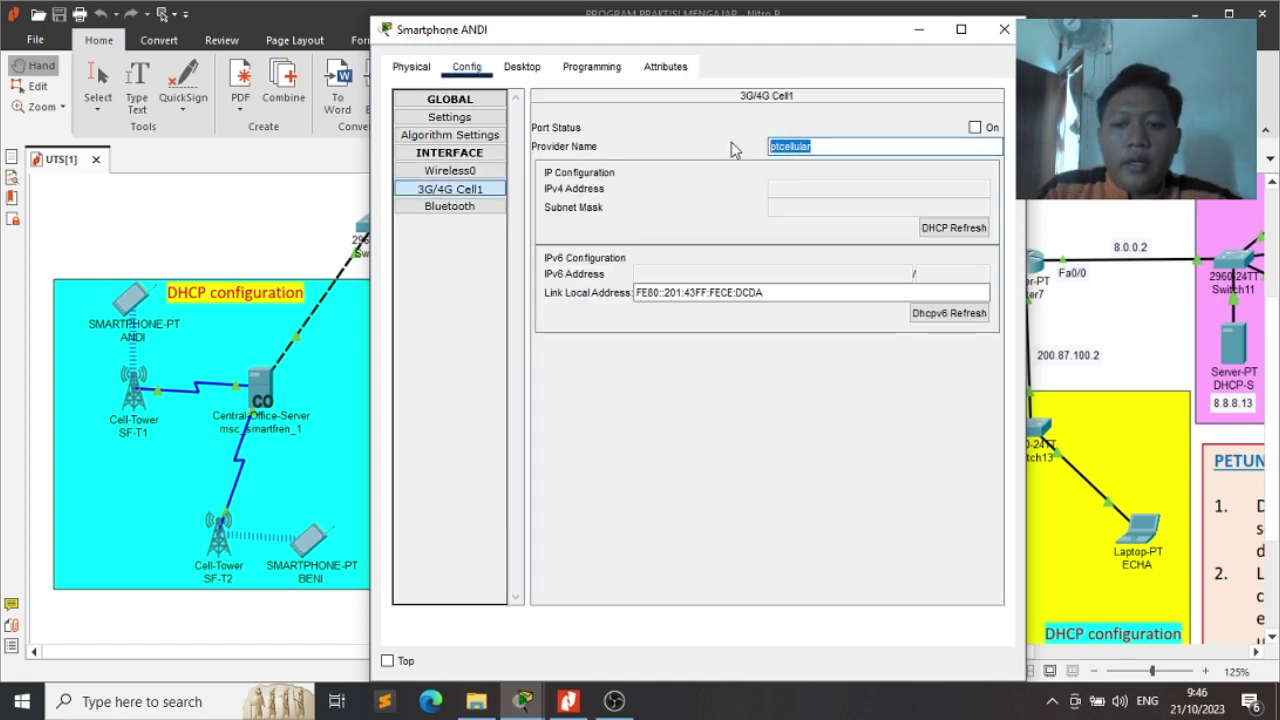
type("P")
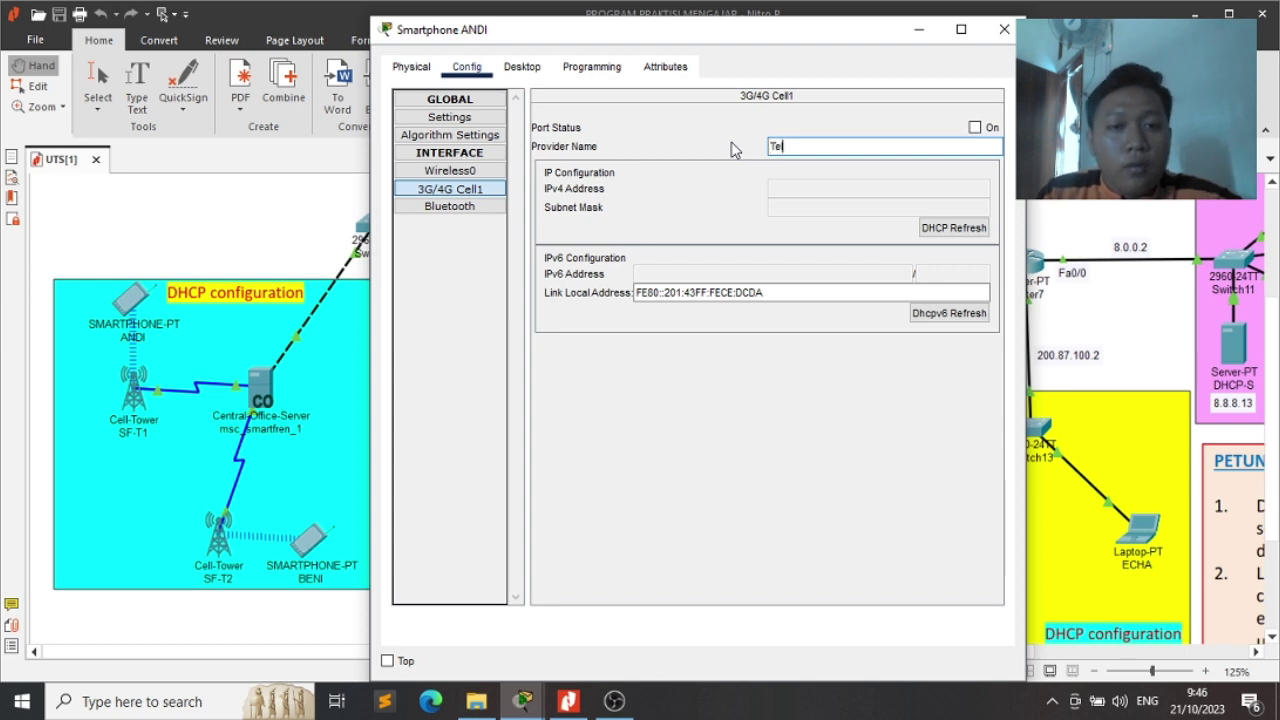
key("BackSpace")
key("BackSpace")
key("BackSpace")
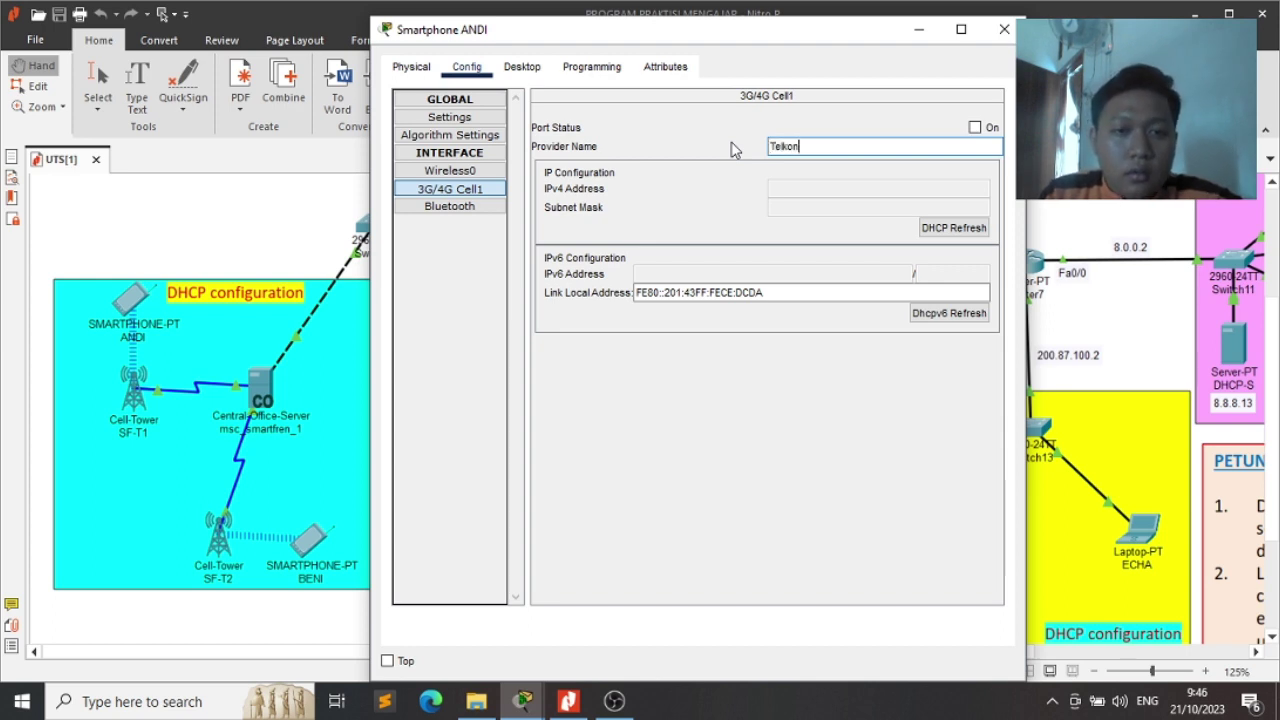
type("msel1")
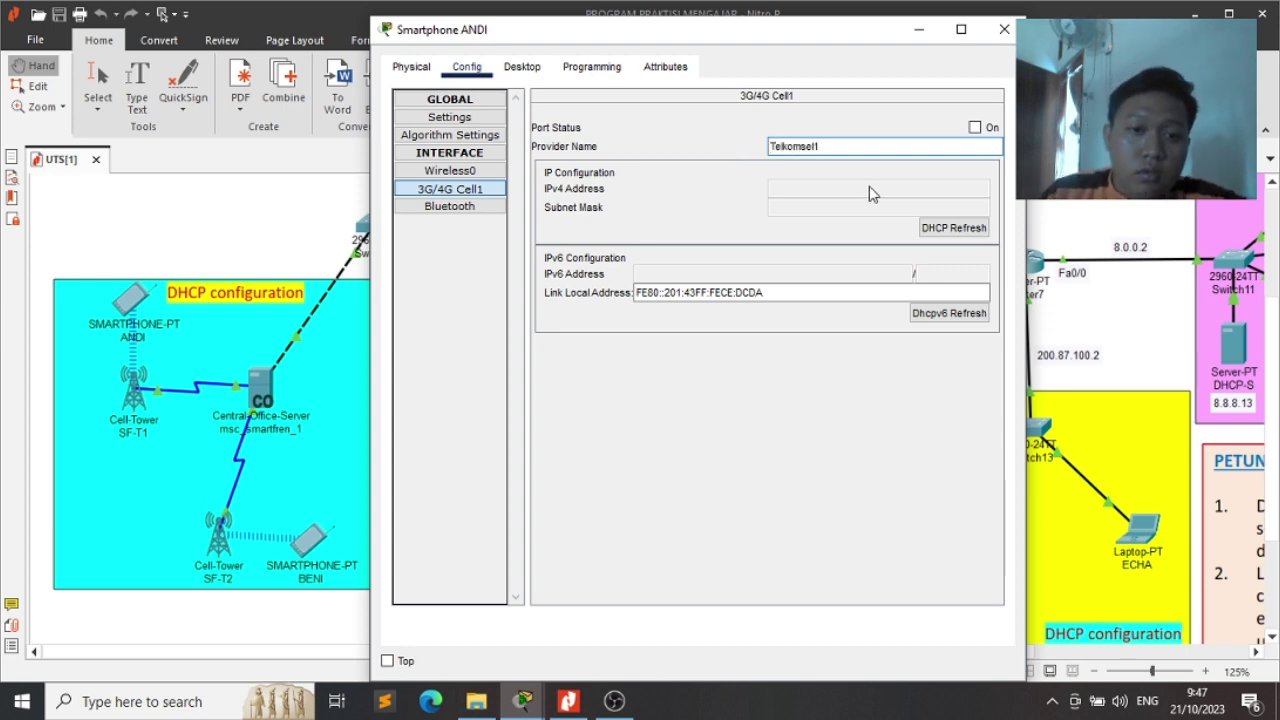
left_click(975, 128)
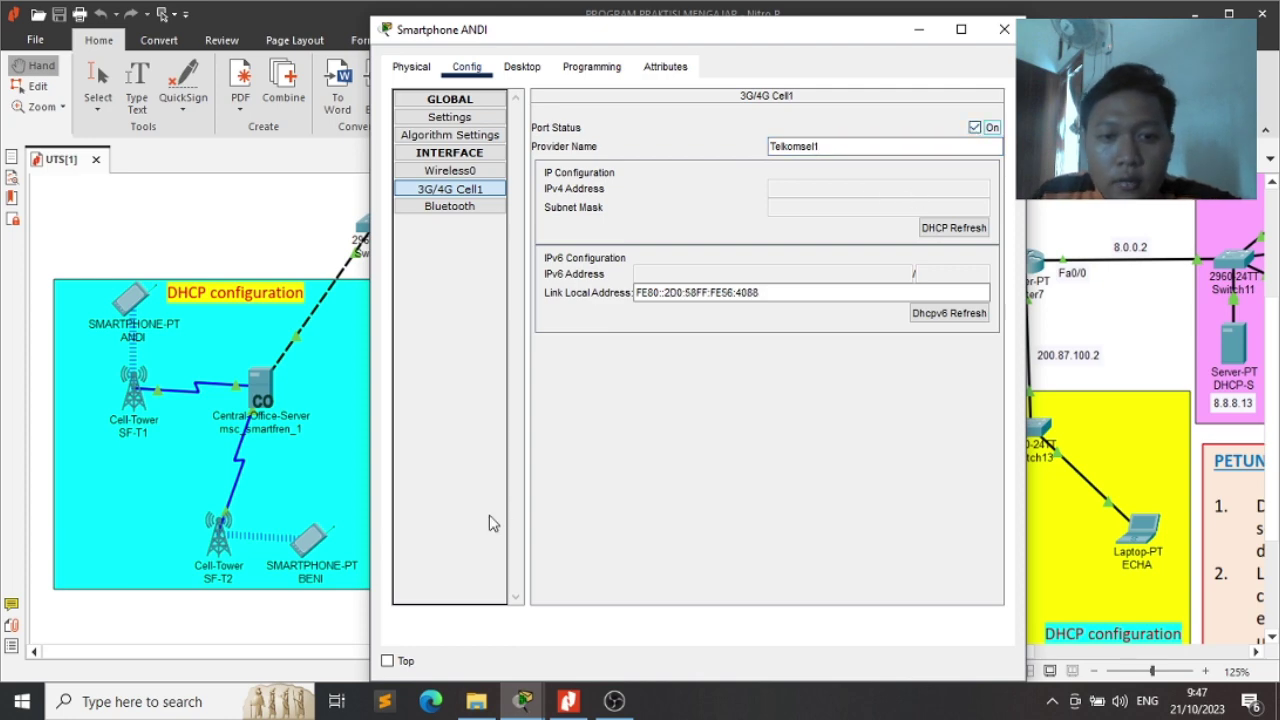
Toggle the cellular port off and on to obtain 172.16.1.100/255.255.255.0
key("alt+Tab")
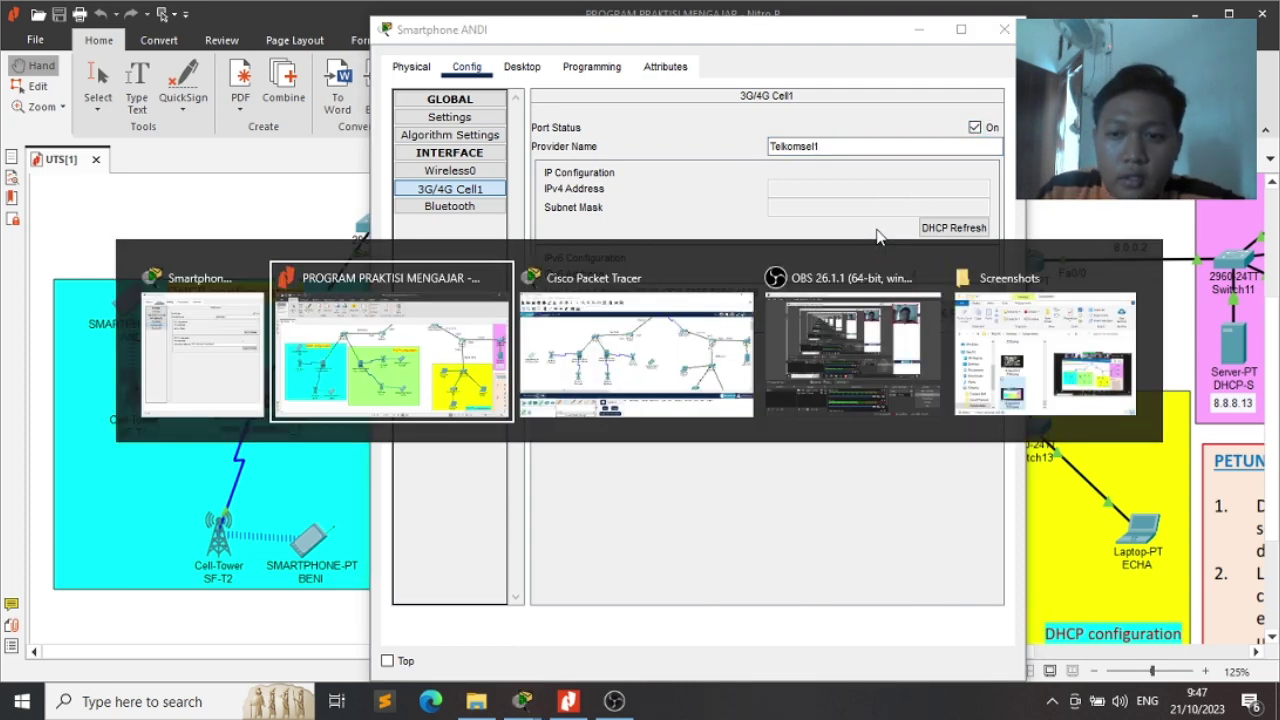
key("alt+Tab")
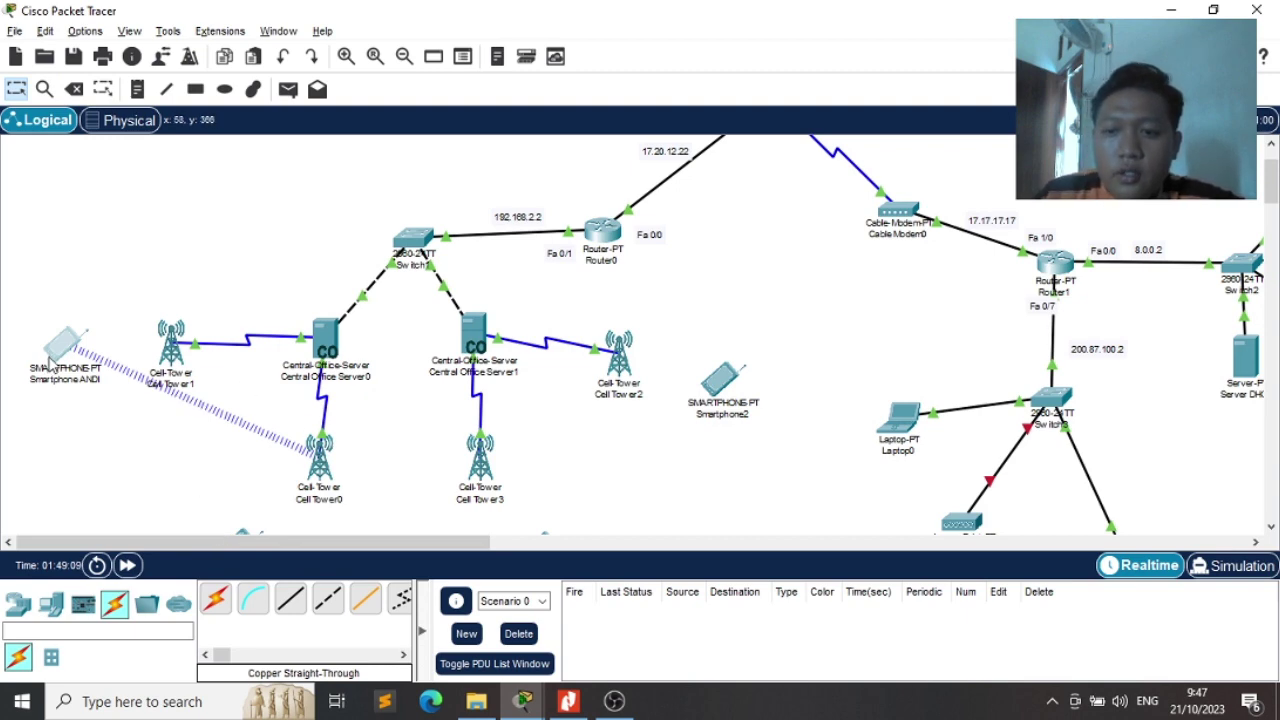
mouse_move(53, 361)
left_mouse_down()
mouse_move(48, 387)
mouse_move(42, 371)
left_mouse_up()
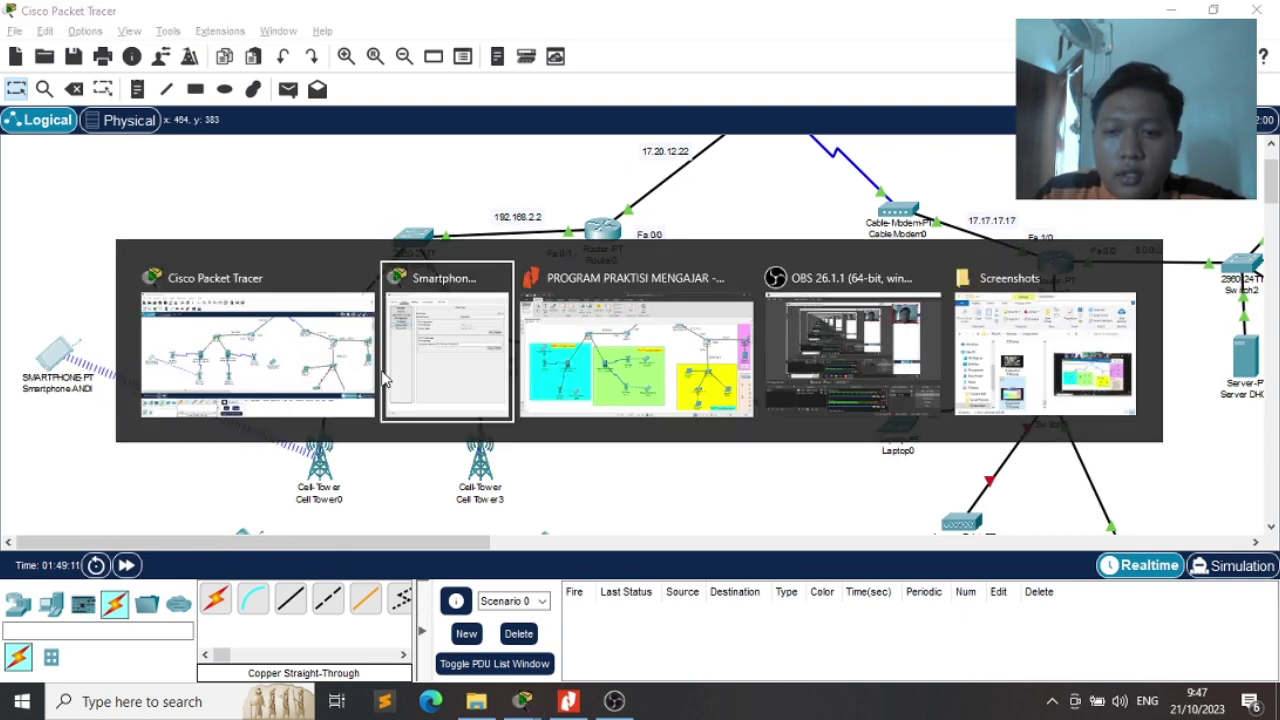
key("alt+Tab")
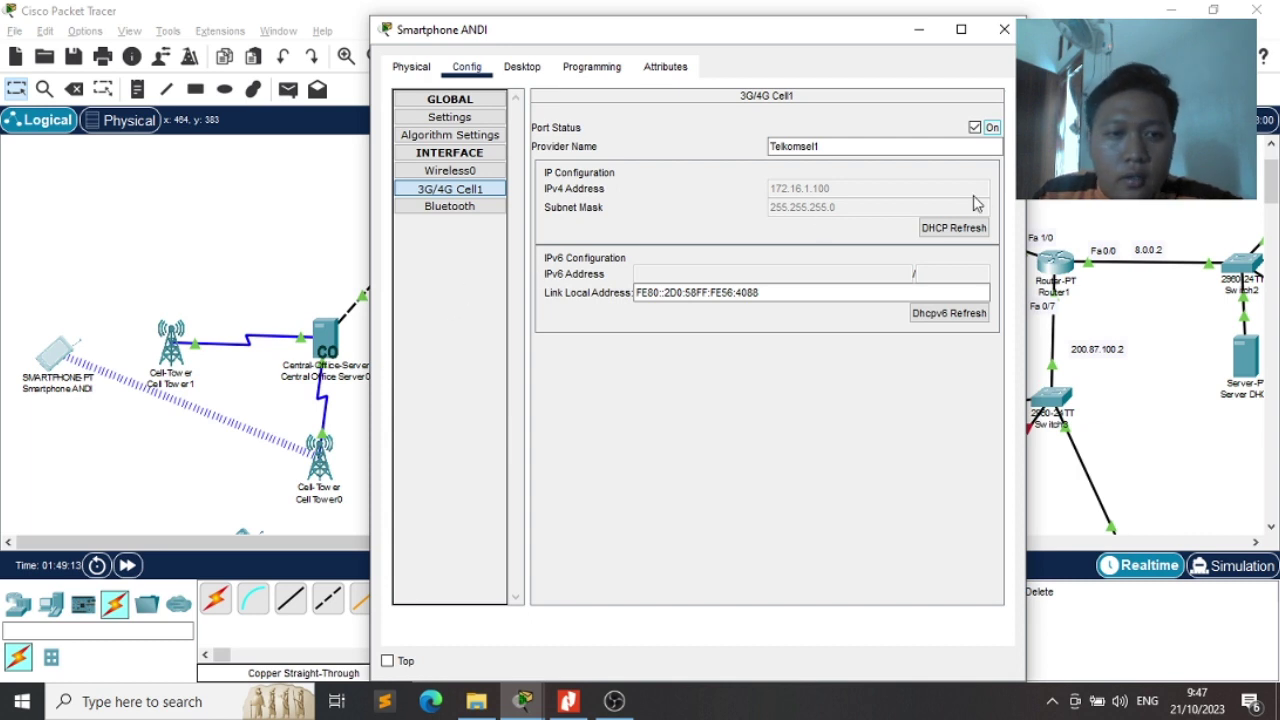
left_click(956, 227)
left_click(975, 127)
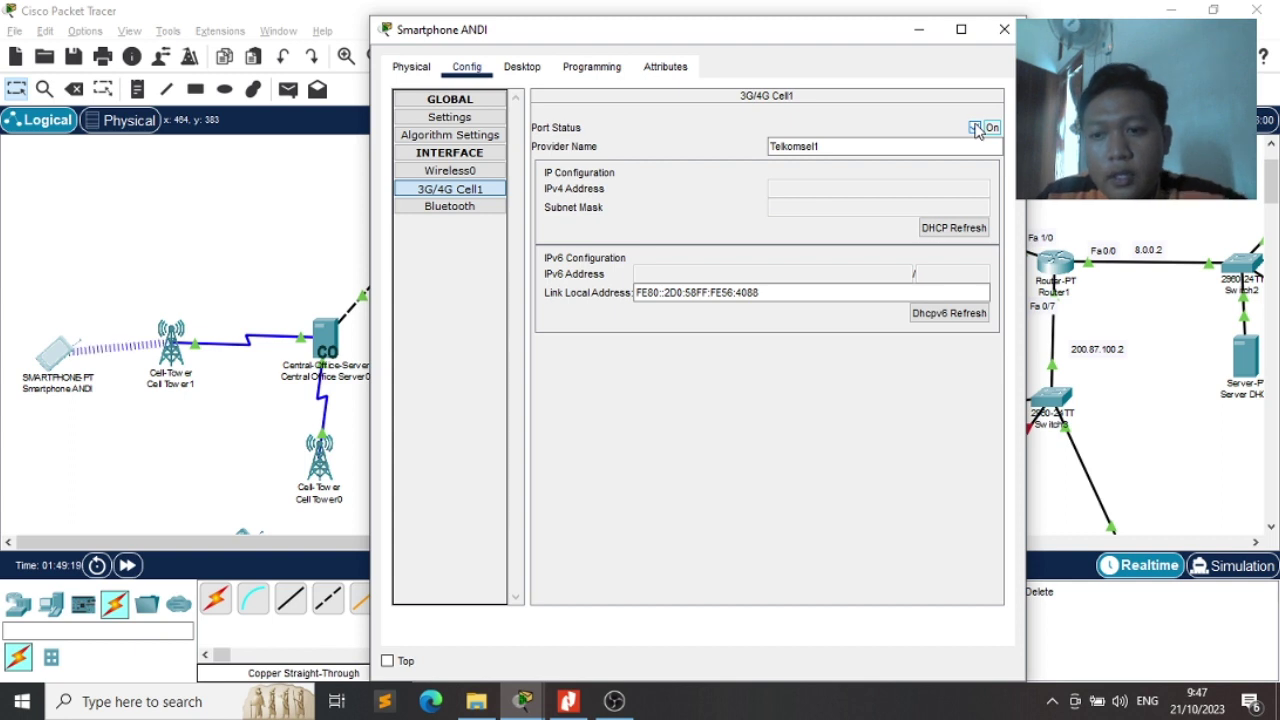
left_click(975, 127)
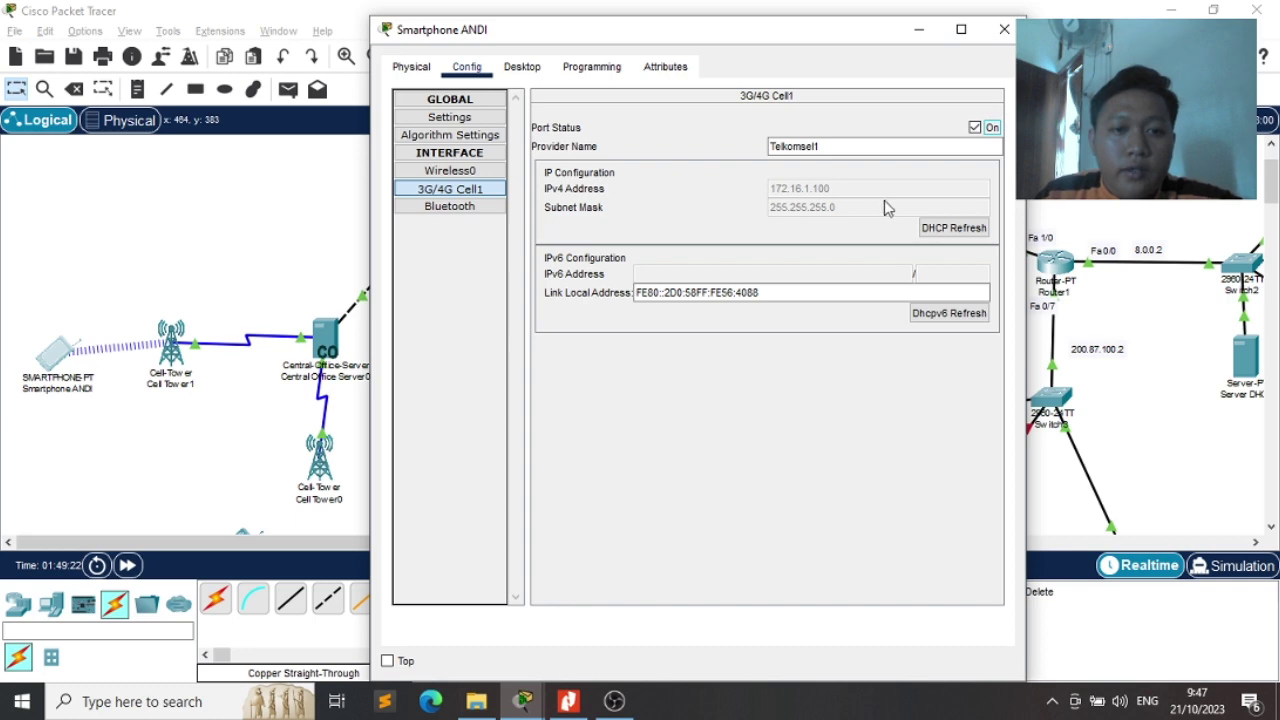
In the smartphone's Email setup, enter the user's name and itera.ac.id e-mail address
left_click(522, 66)
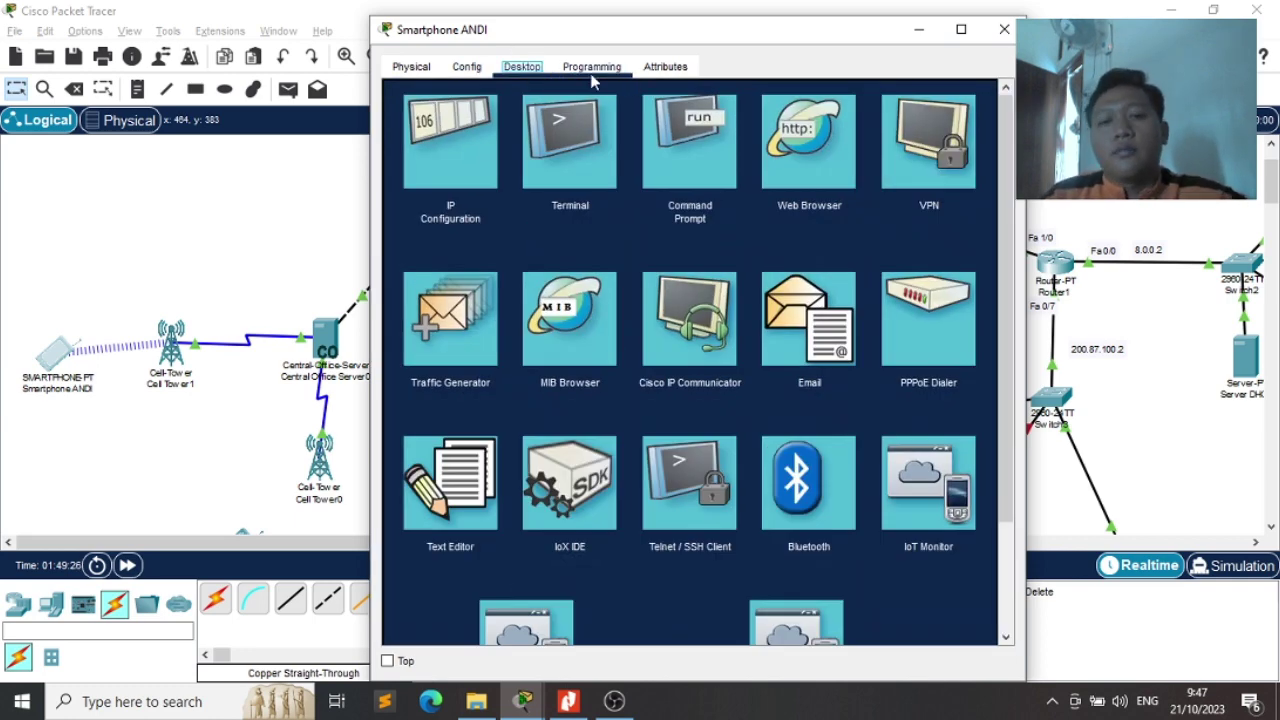
left_click(815, 300)
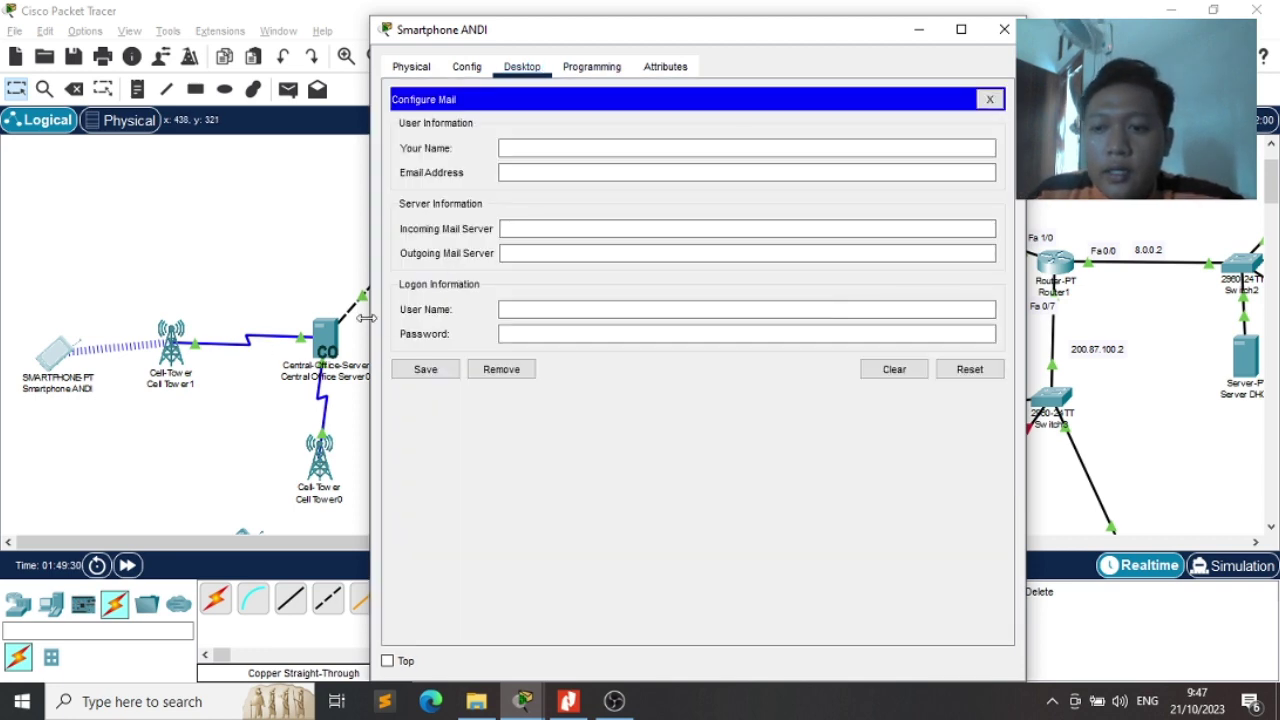
left_click(616, 147)
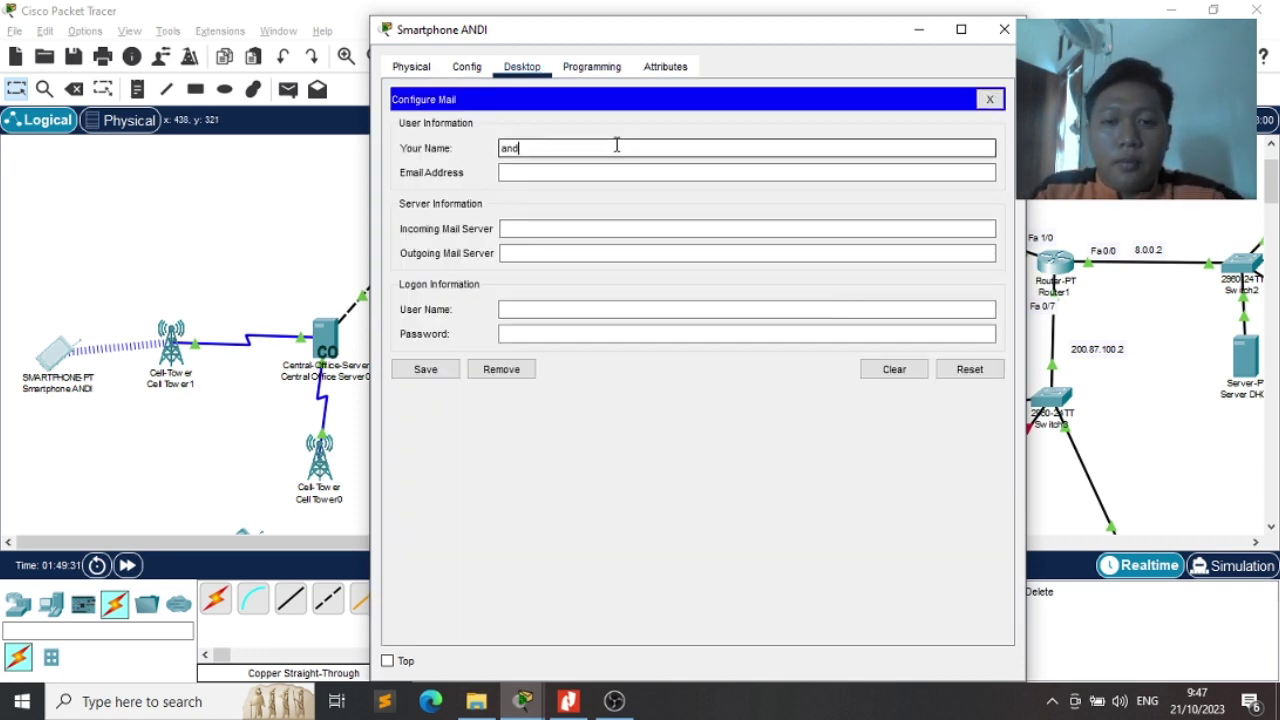
key("Tab")
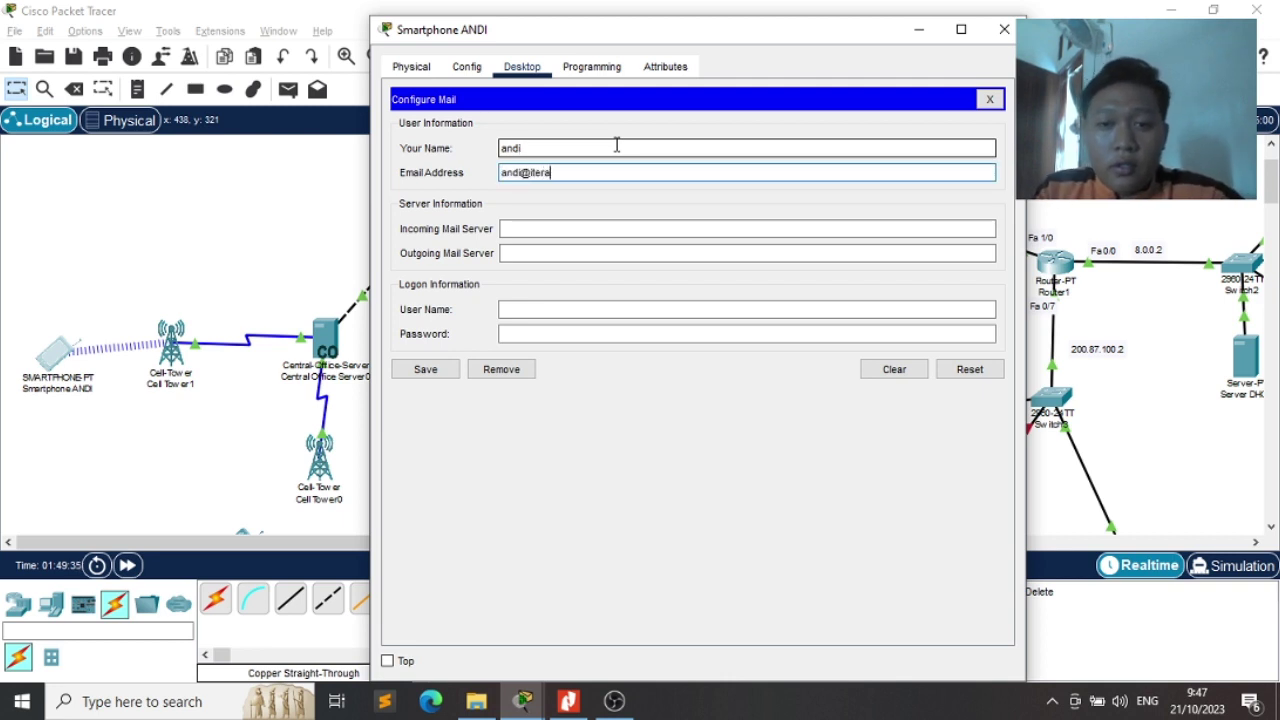
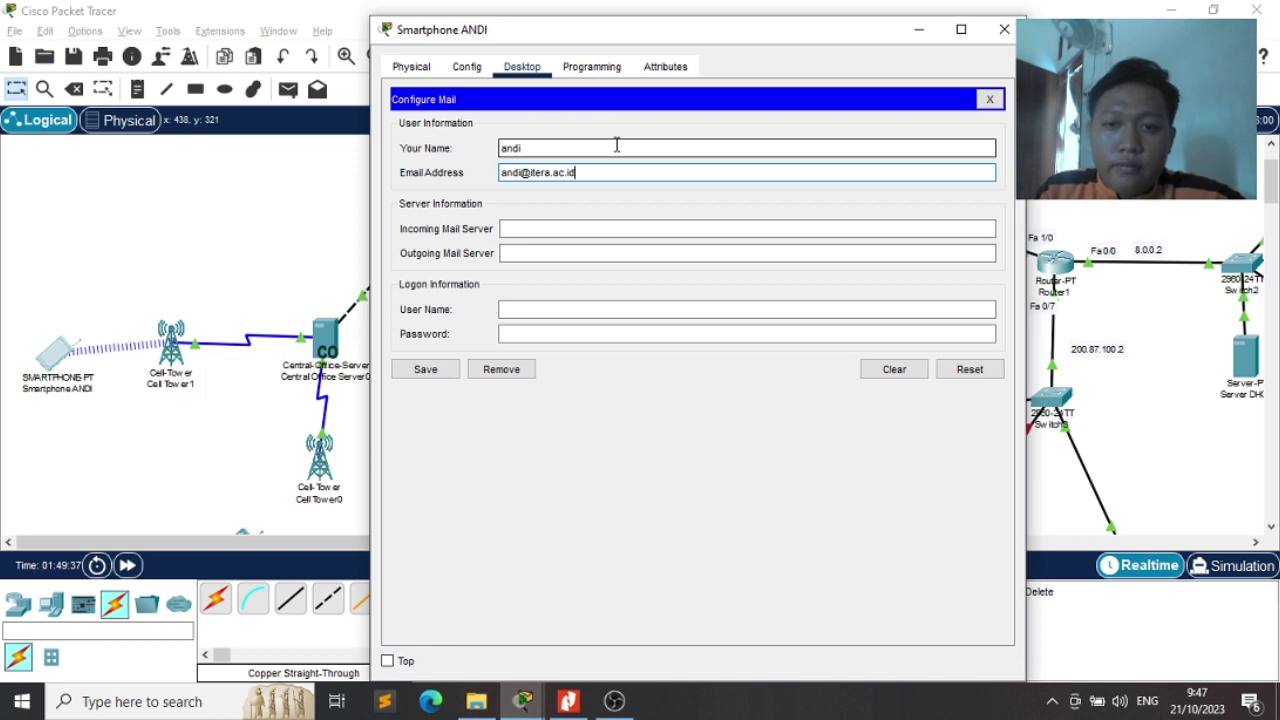
key("Tab")
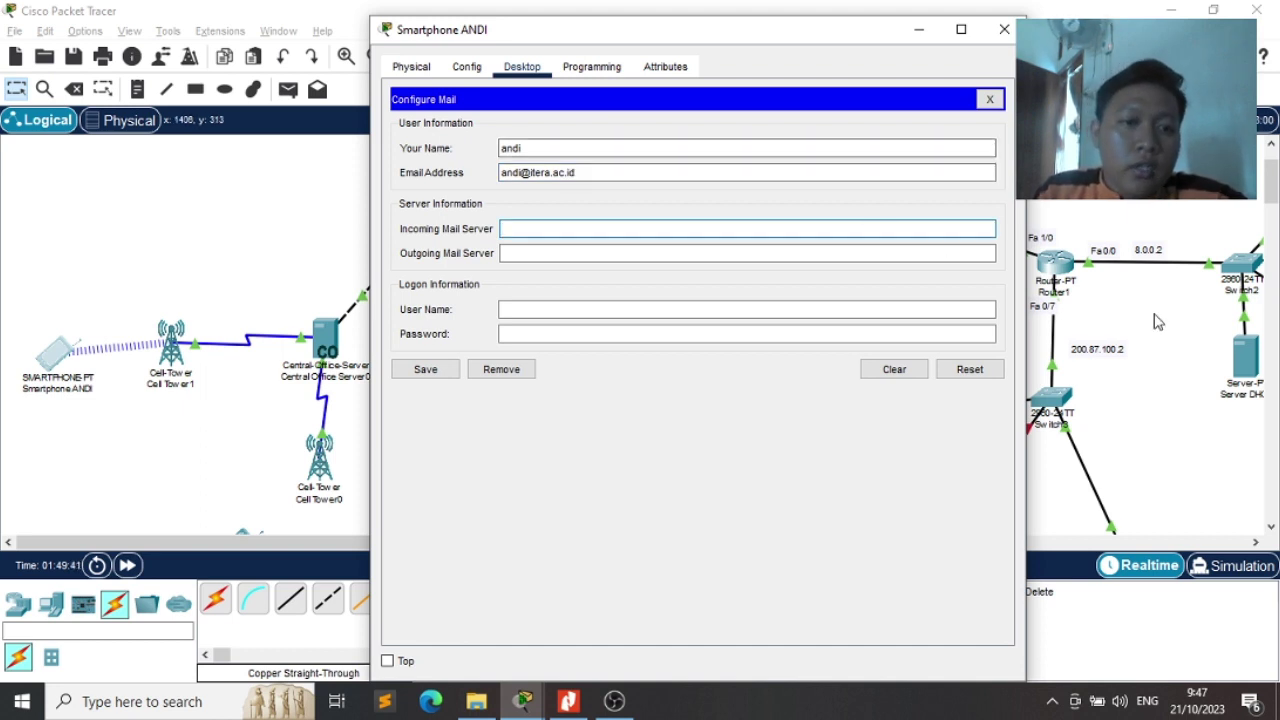
Set 8.8.8.11 as incoming and outgoing mail server, save the account and close the window
scroll(1150, 320, "right", 5)
scroll(1158, 320, "left", 1)
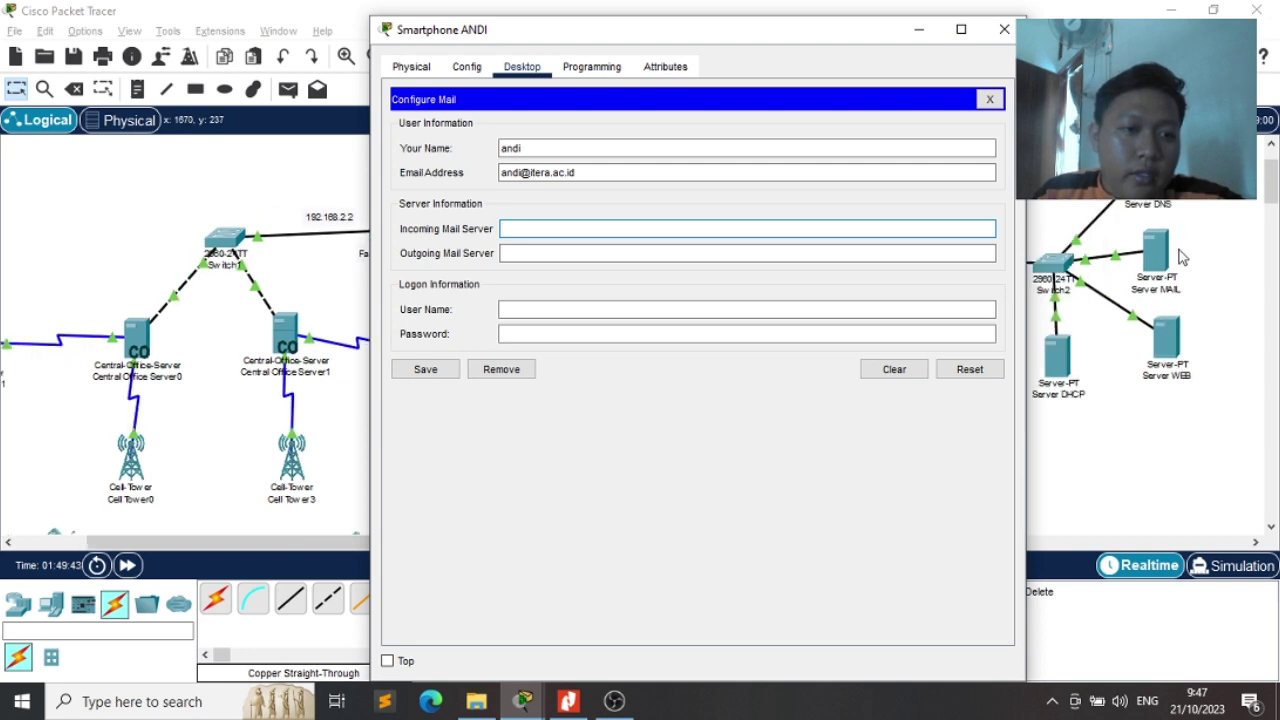
key("alt+Tab")
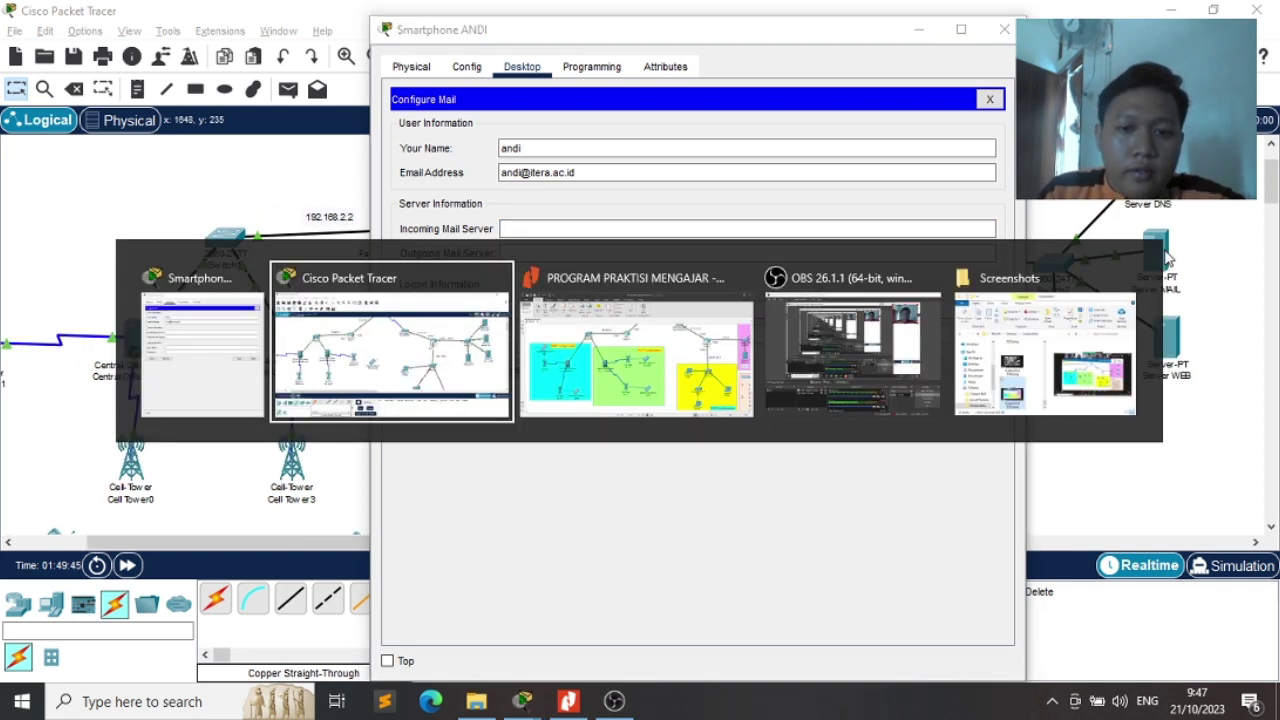
key("alt+Tab")
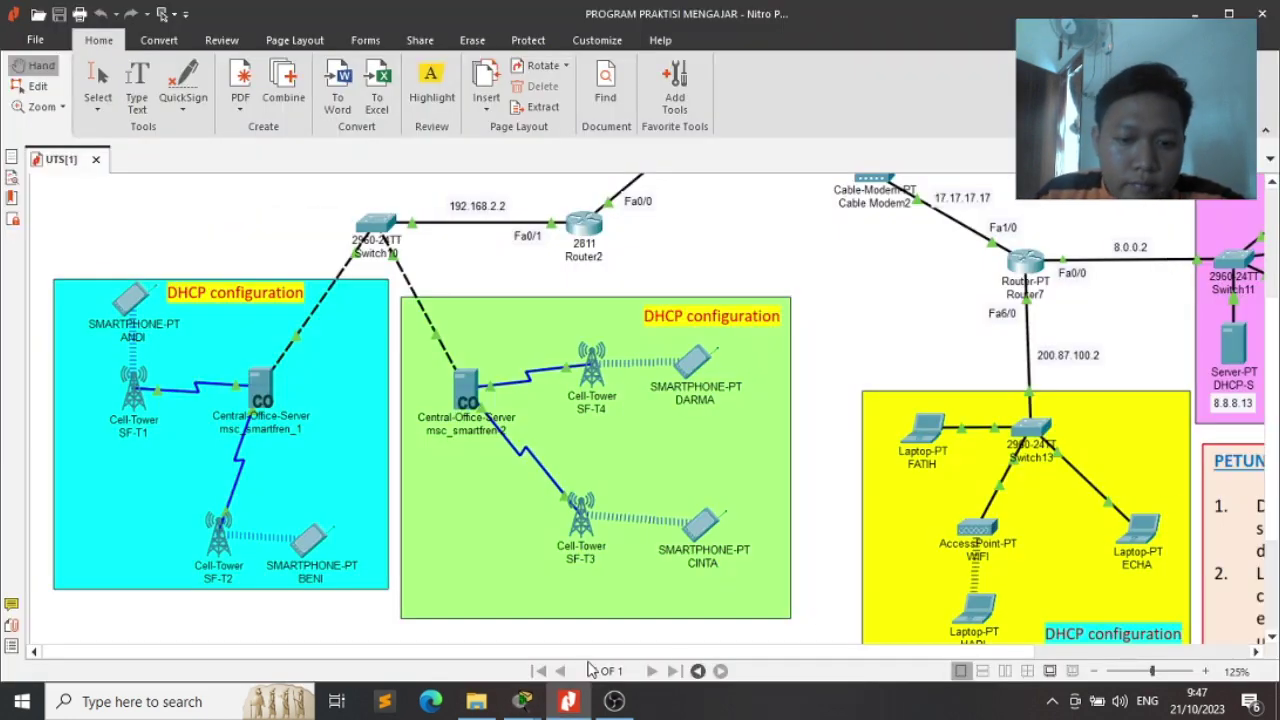
left_click_drag(570, 652, 846, 606)
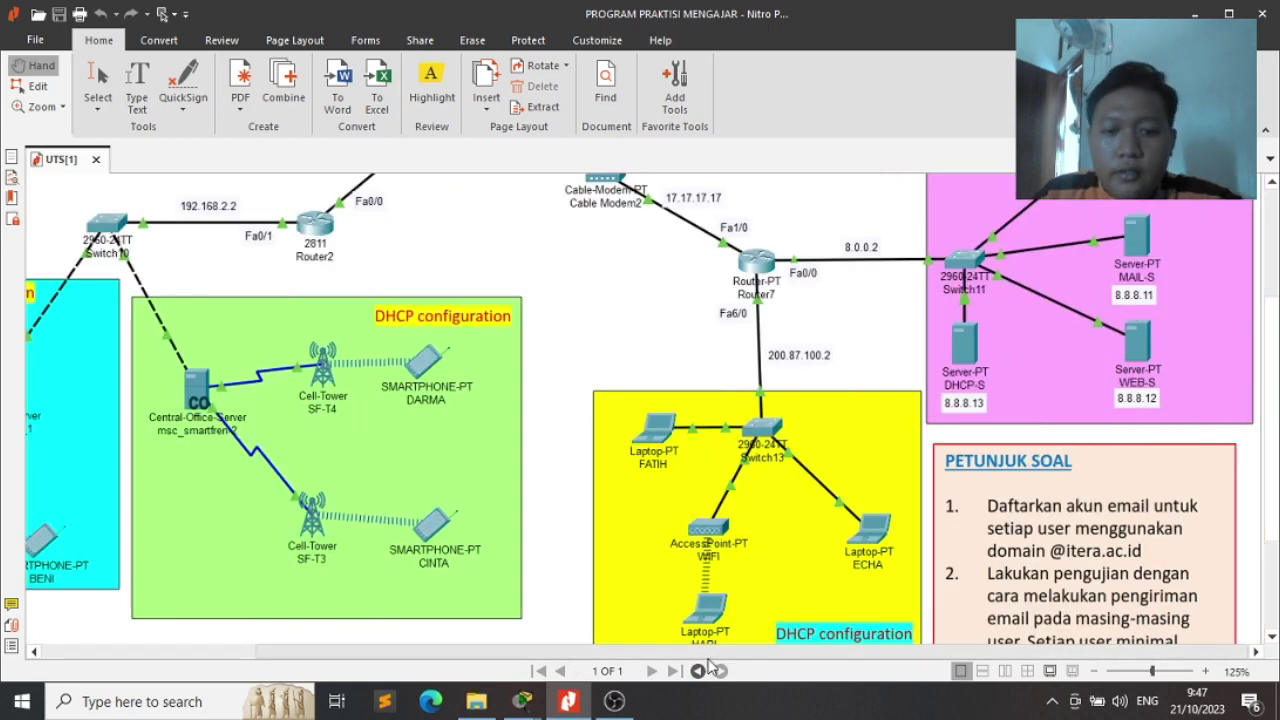
left_click_drag(706, 653, 450, 687)
key("alt+Tab")
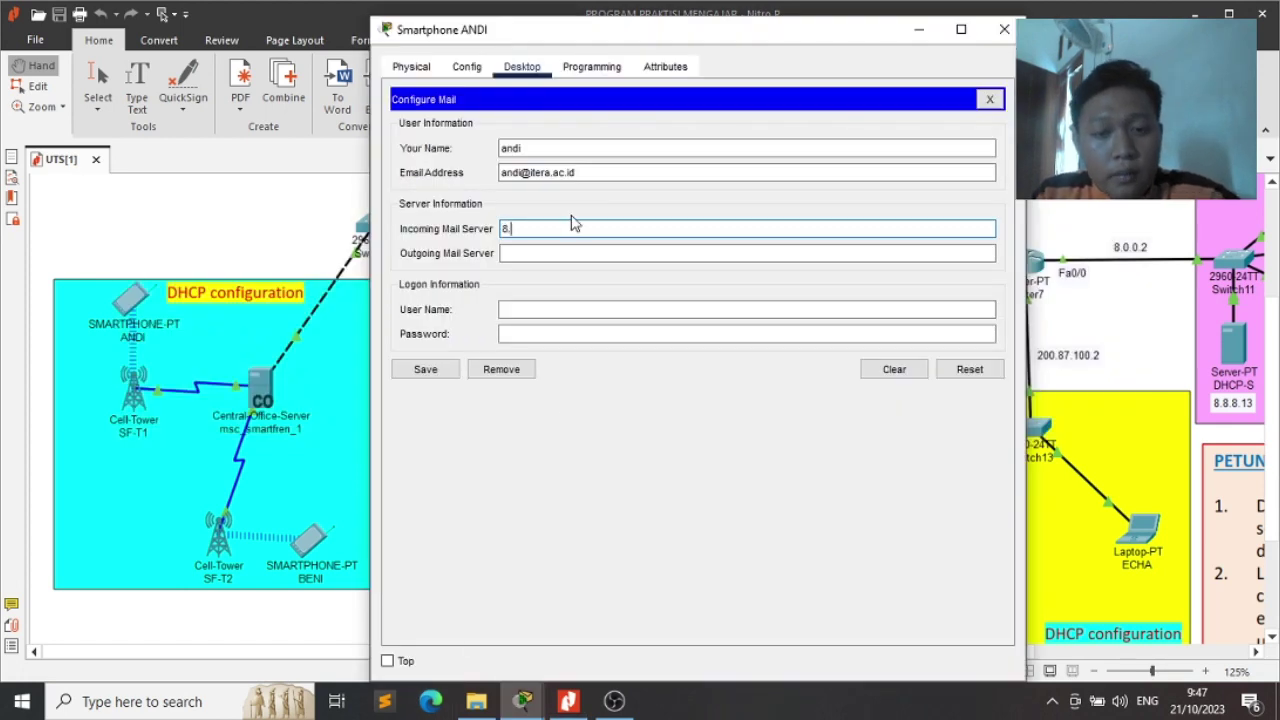
type("1")
key("Tab")
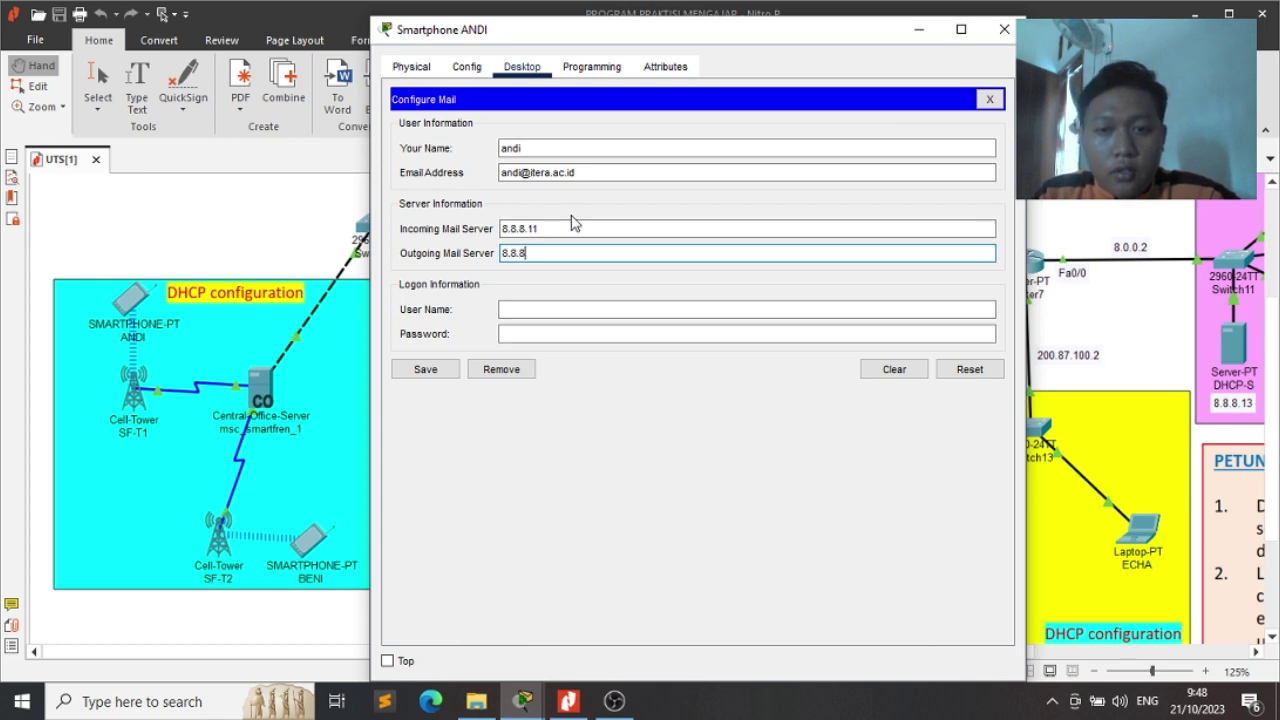
left_click(572, 310)
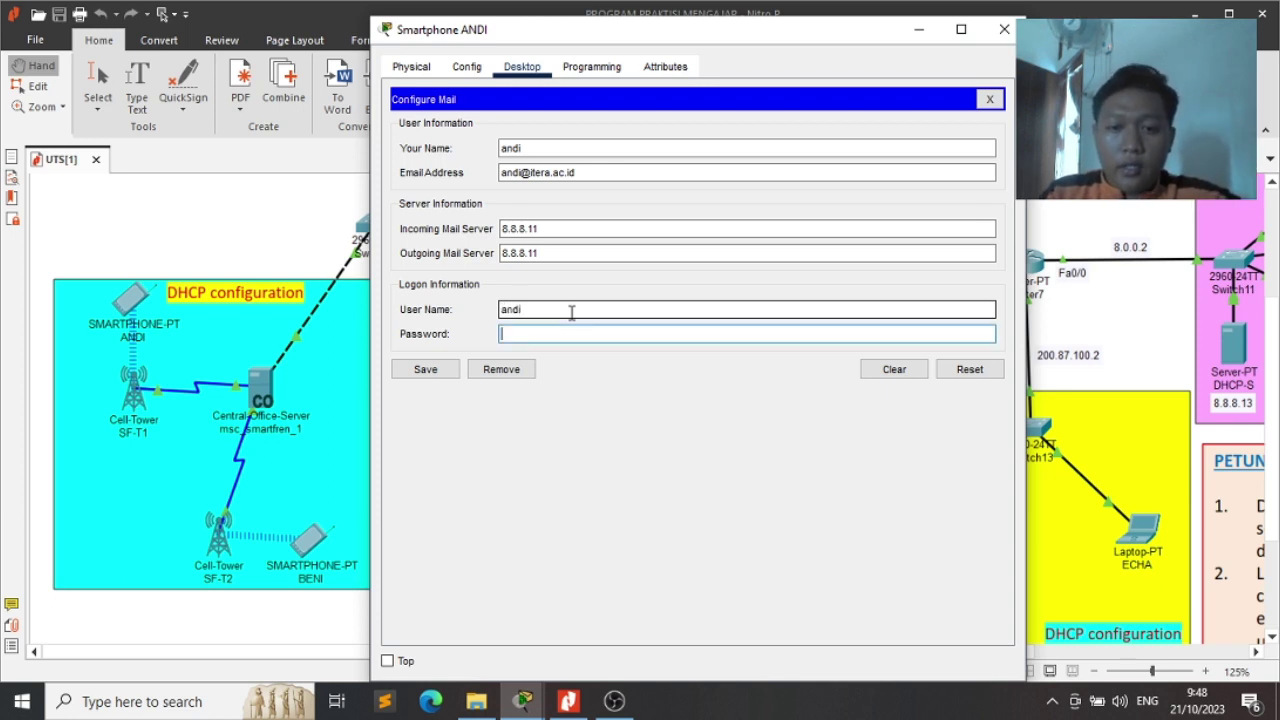
left_click(432, 380)
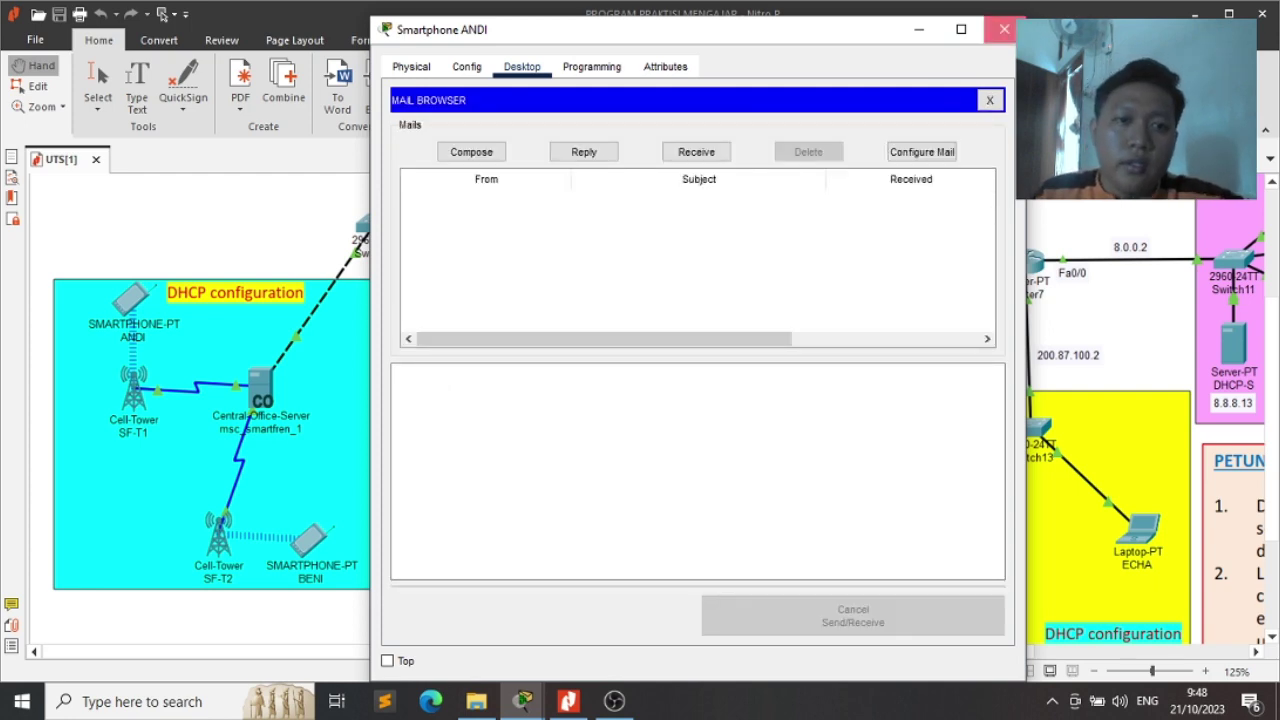
left_click(1004, 29)
key("alt+Tab")
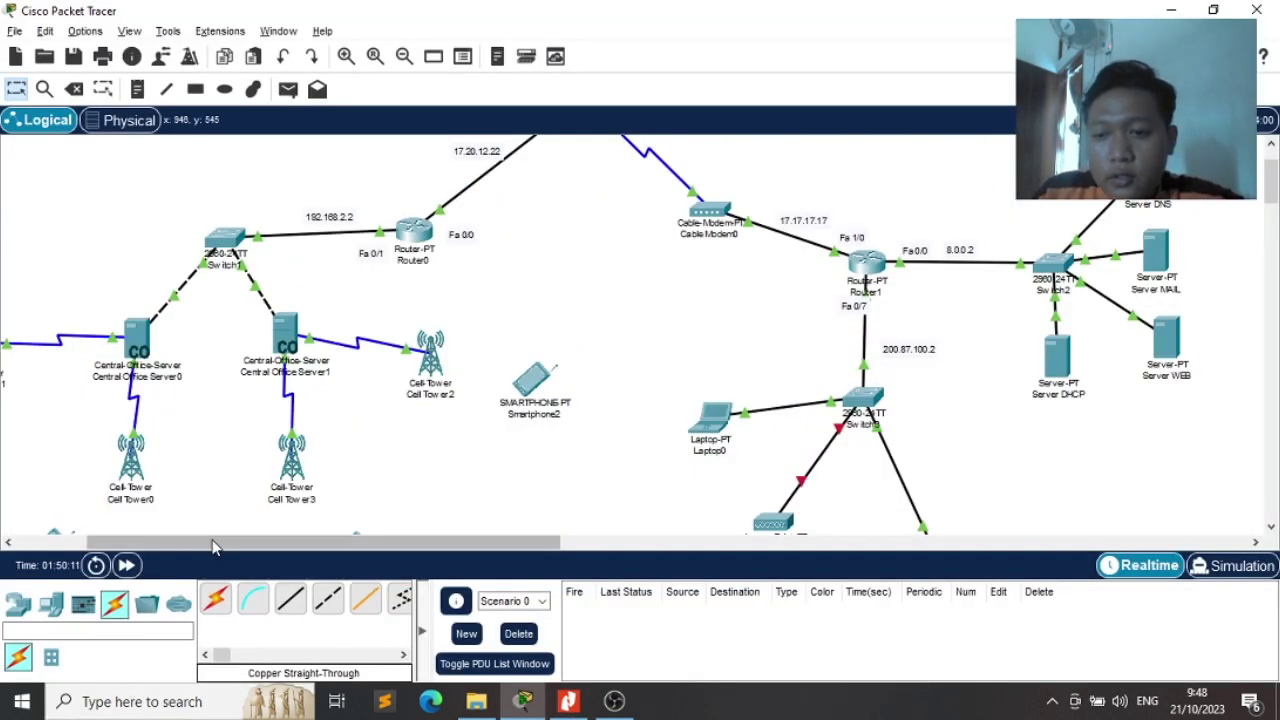
Open Smartphone1 and change its display name to its exam user's name
left_click_drag(140, 543, 212, 543)
scroll(235, 487, "left", 6)
scroll(235, 487, "down", 3)
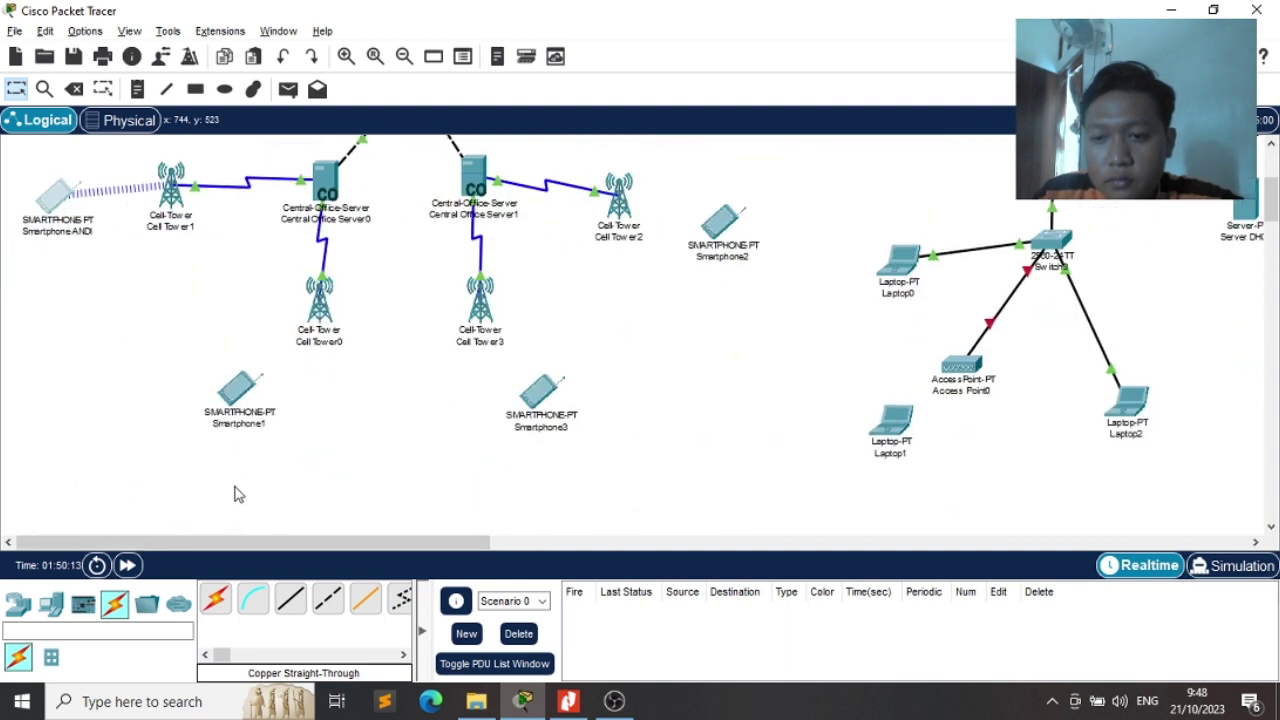
left_click_drag(221, 383, 306, 413)
left_click(306, 413)
key("alt+Tab")
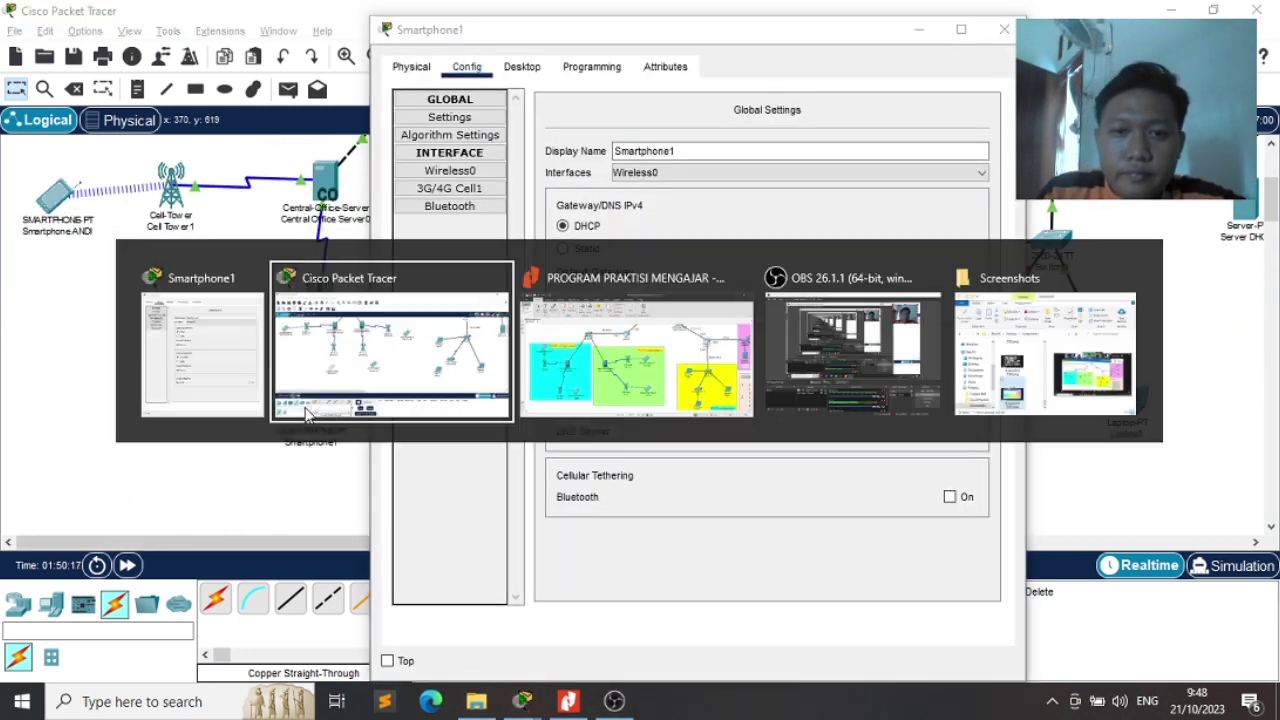
key("alt+Tab")
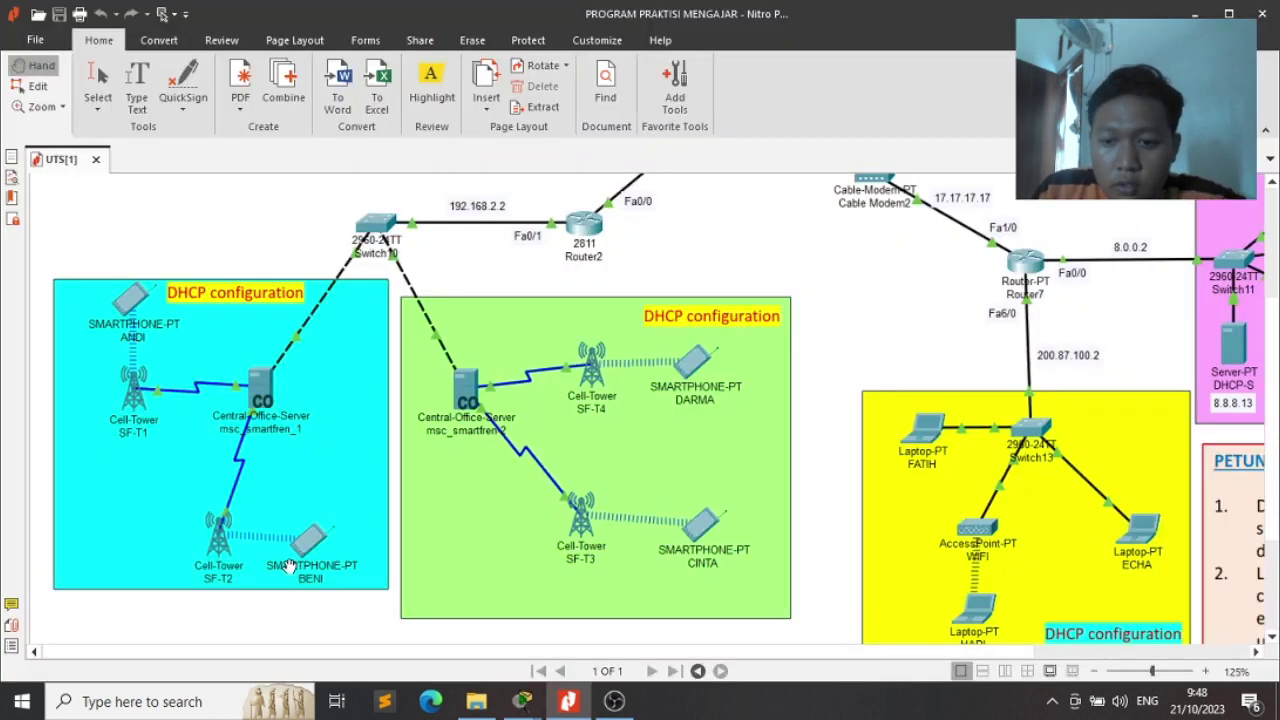
key("alt+Tab")
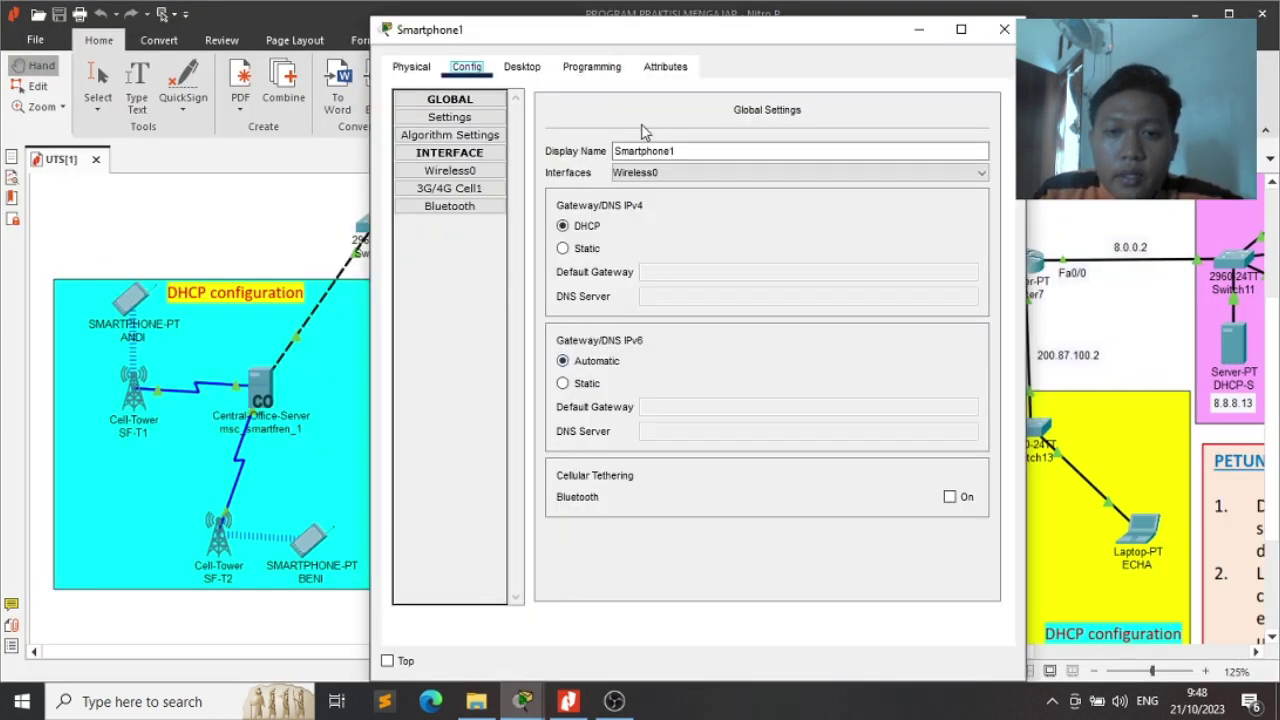
left_click(683, 147)
key("BackSpace")
type("Beni")
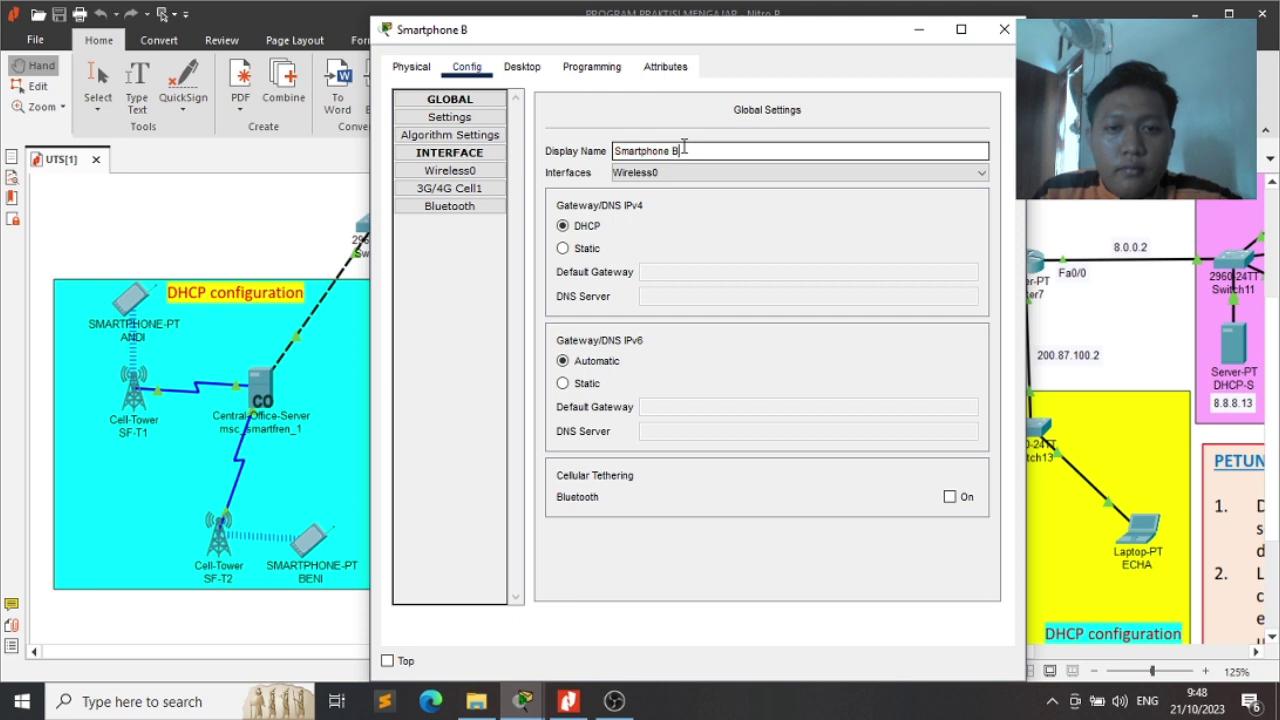
Set the 3G/4G Cell1 provider to Telkomsel1 and turn the port on, getting 172.16.1.101
left_click(458, 191)
left_click_drag(857, 147, 703, 163)
type("Telkomse")
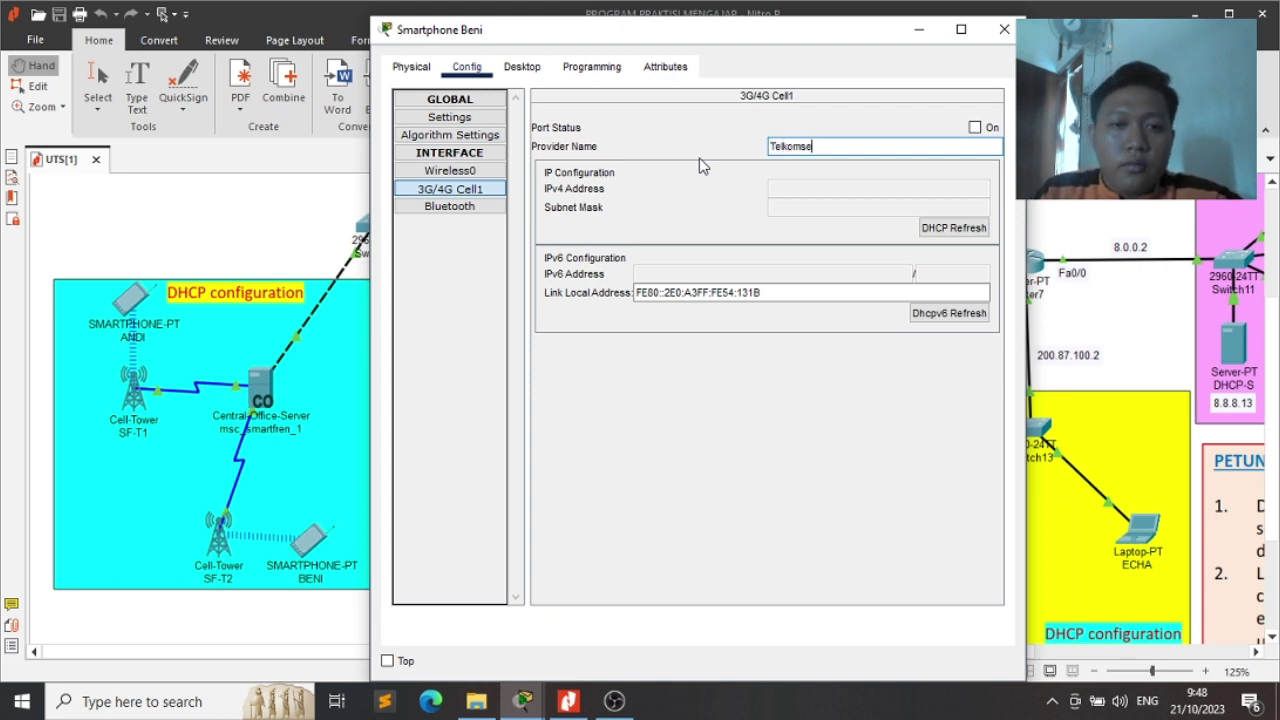
type("l1")
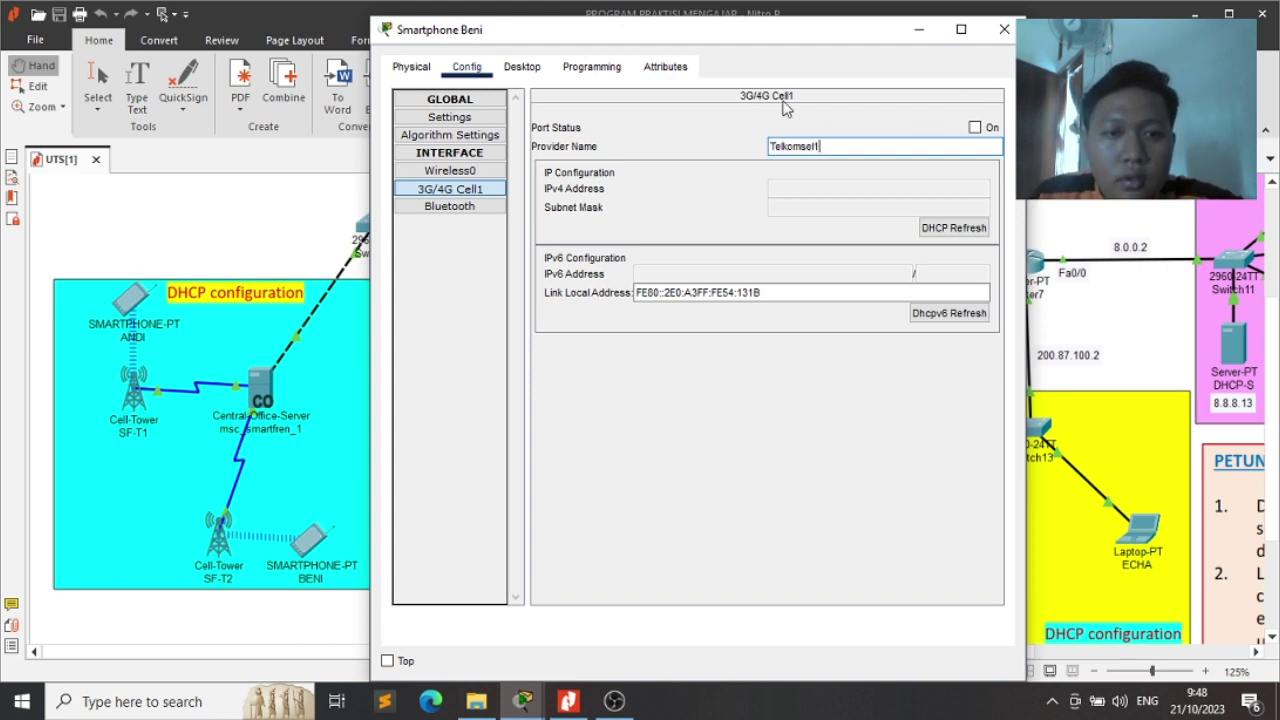
left_click(785, 104)
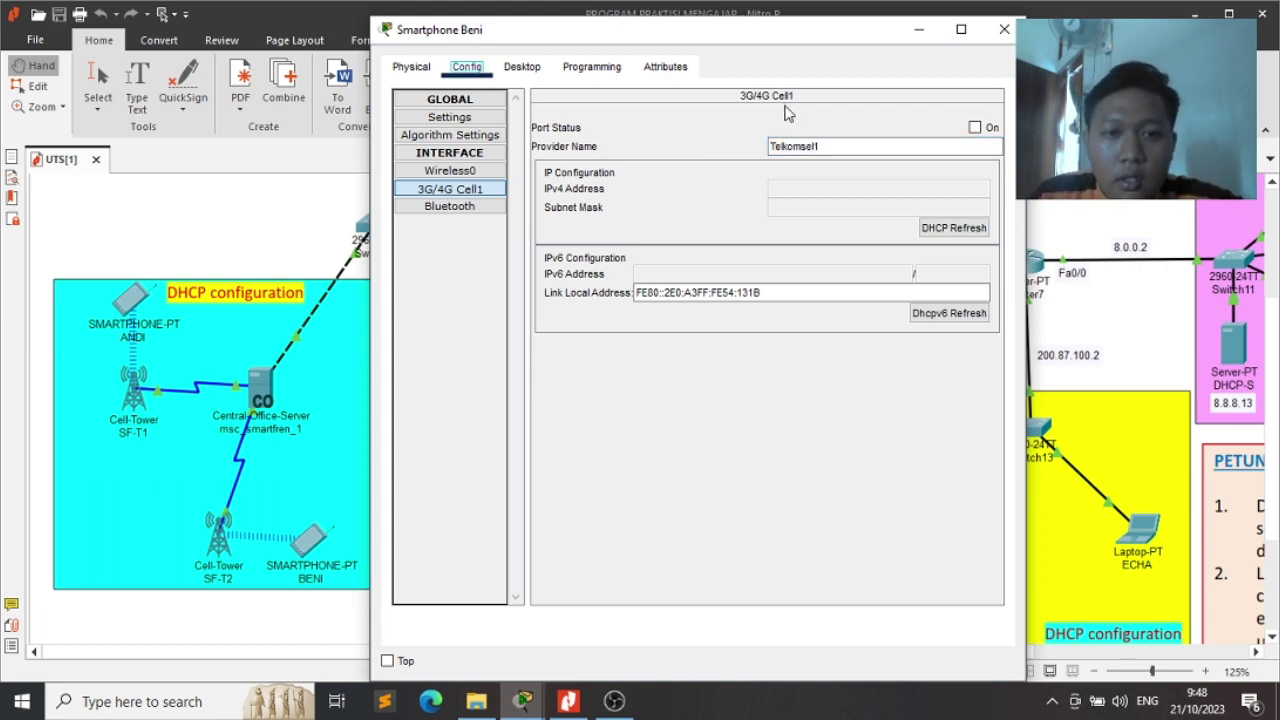
left_click(975, 128)
key("alt+Tab")
key("alt+Tab")
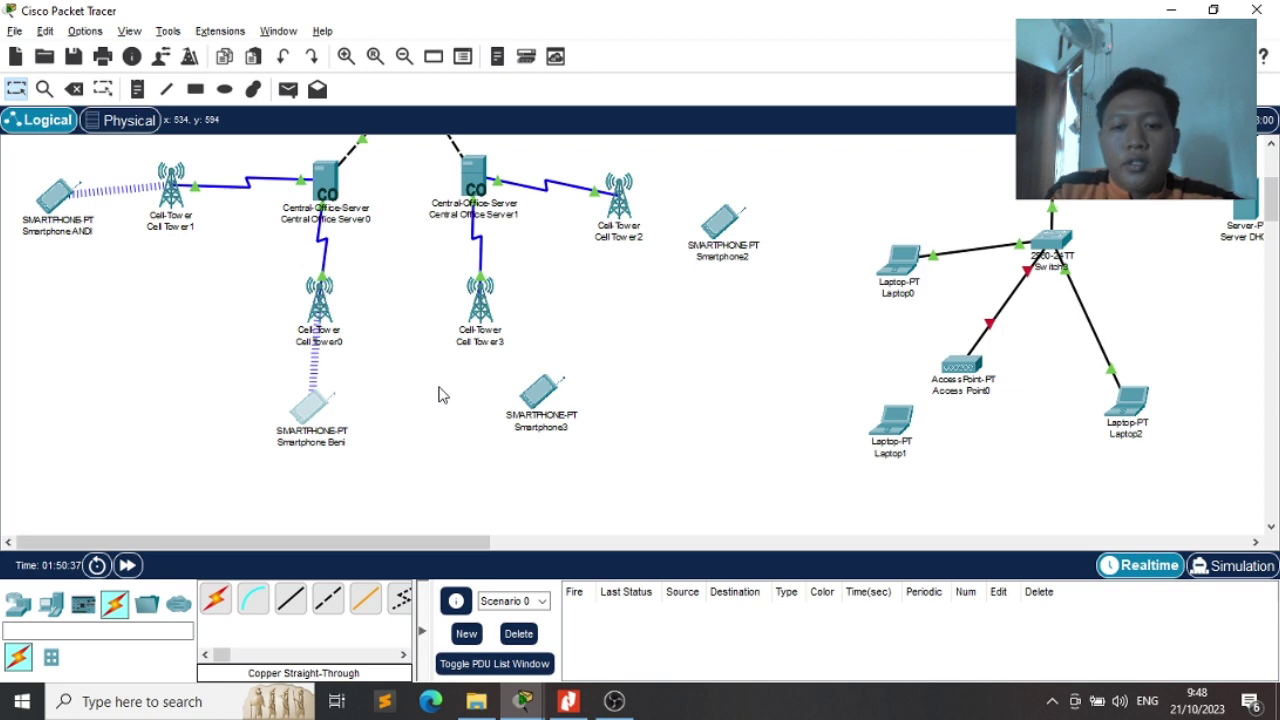
key("alt+Tab")
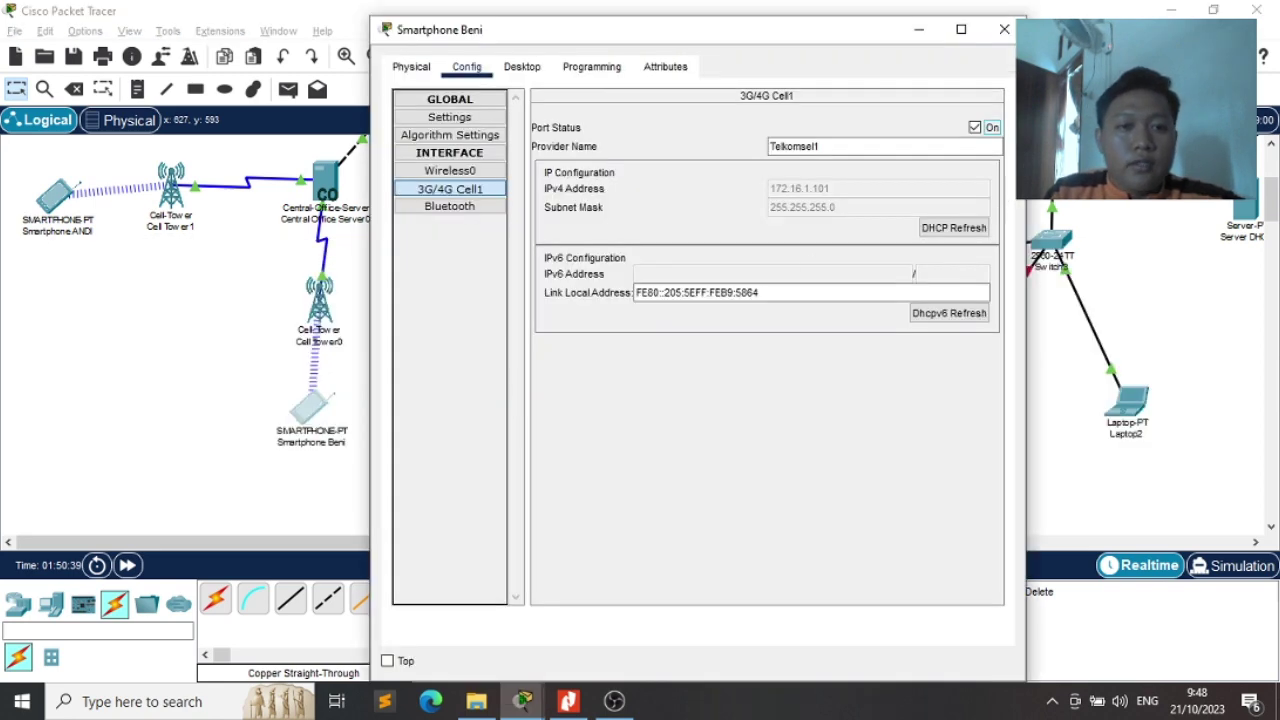
In the second smartphone's Email setup, enter the user's name and itera.ac.id address
left_click(522, 66)
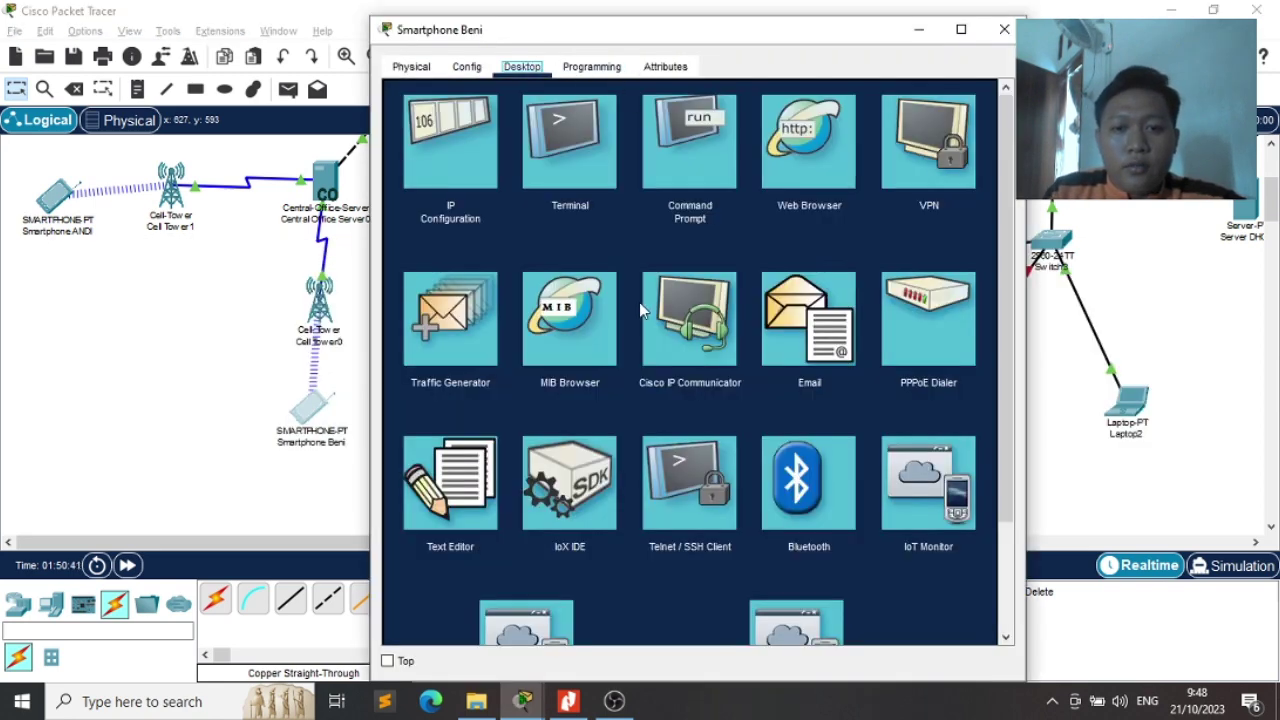
left_click(838, 316)
left_click(503, 148)
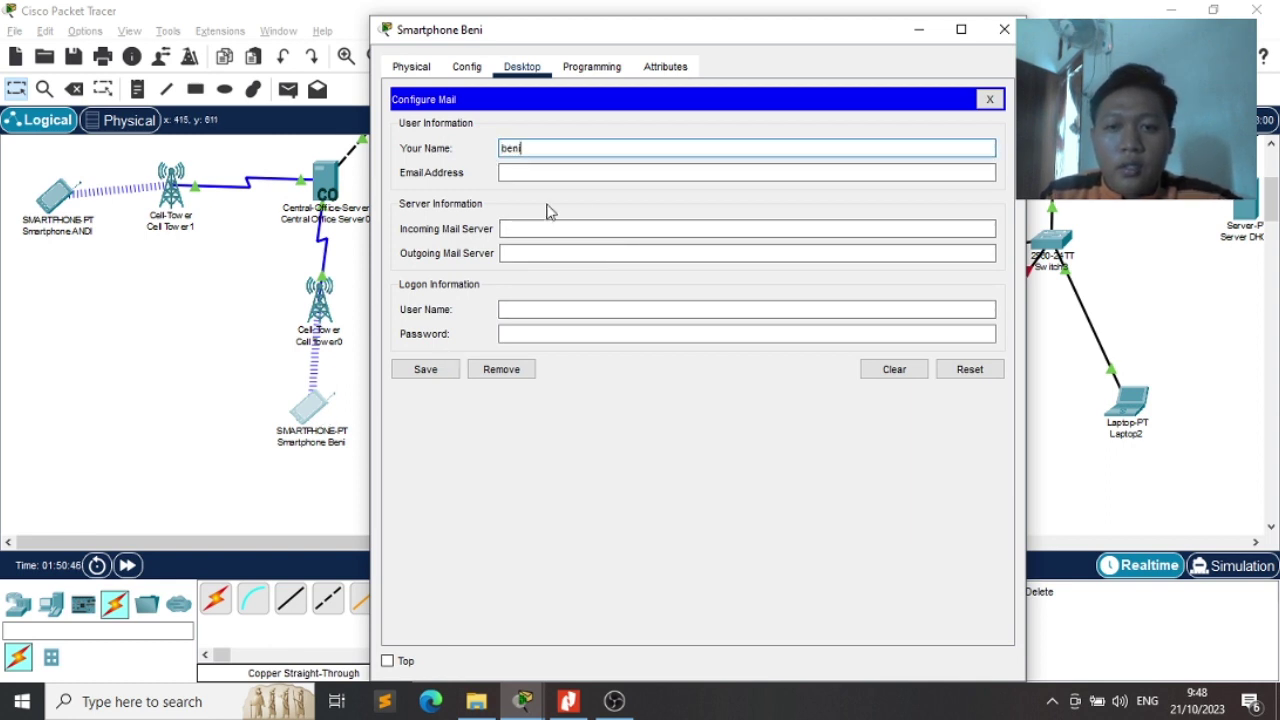
key("Tab")
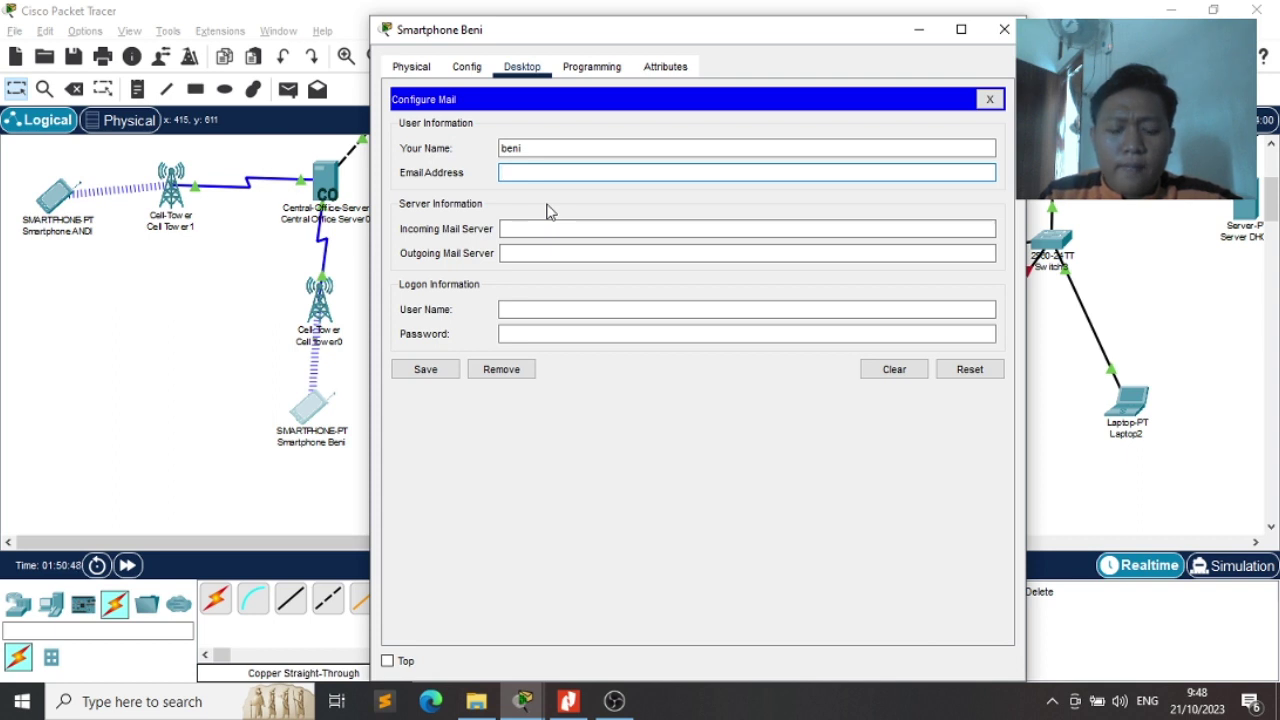
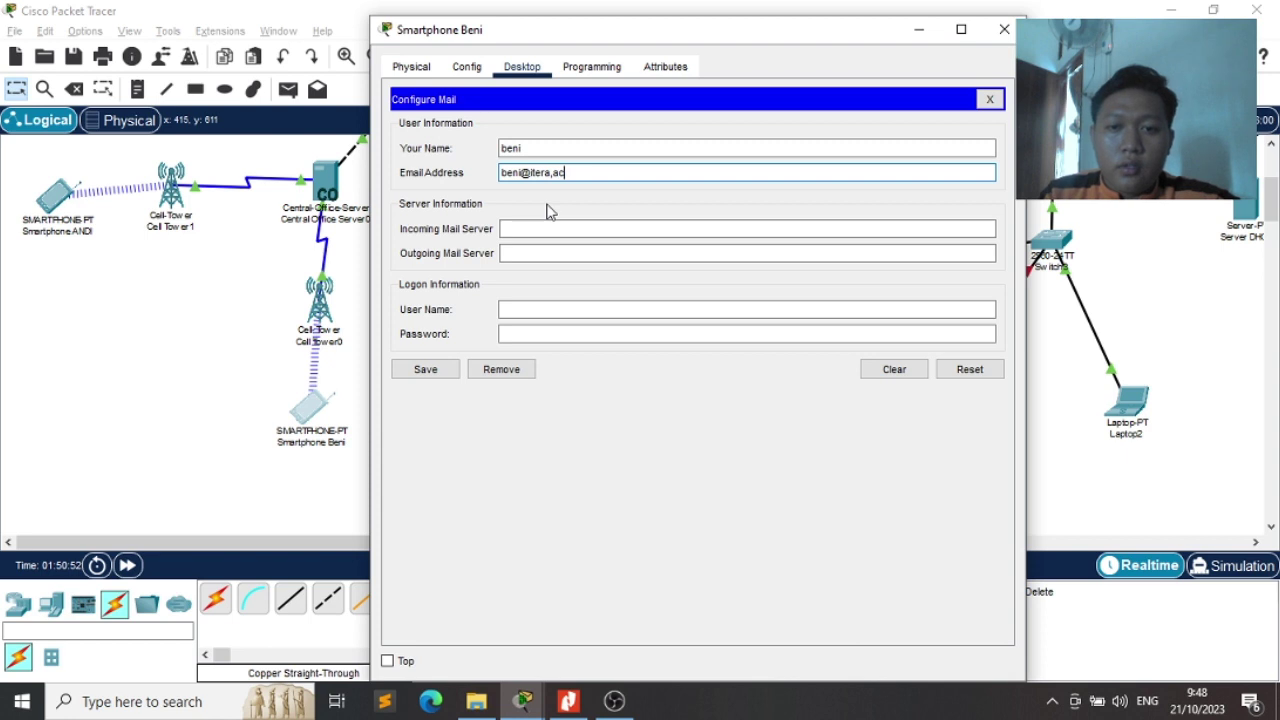
Set both mail servers to 8.8.8.11, enter the logon password, save and close the window
key("Tab")
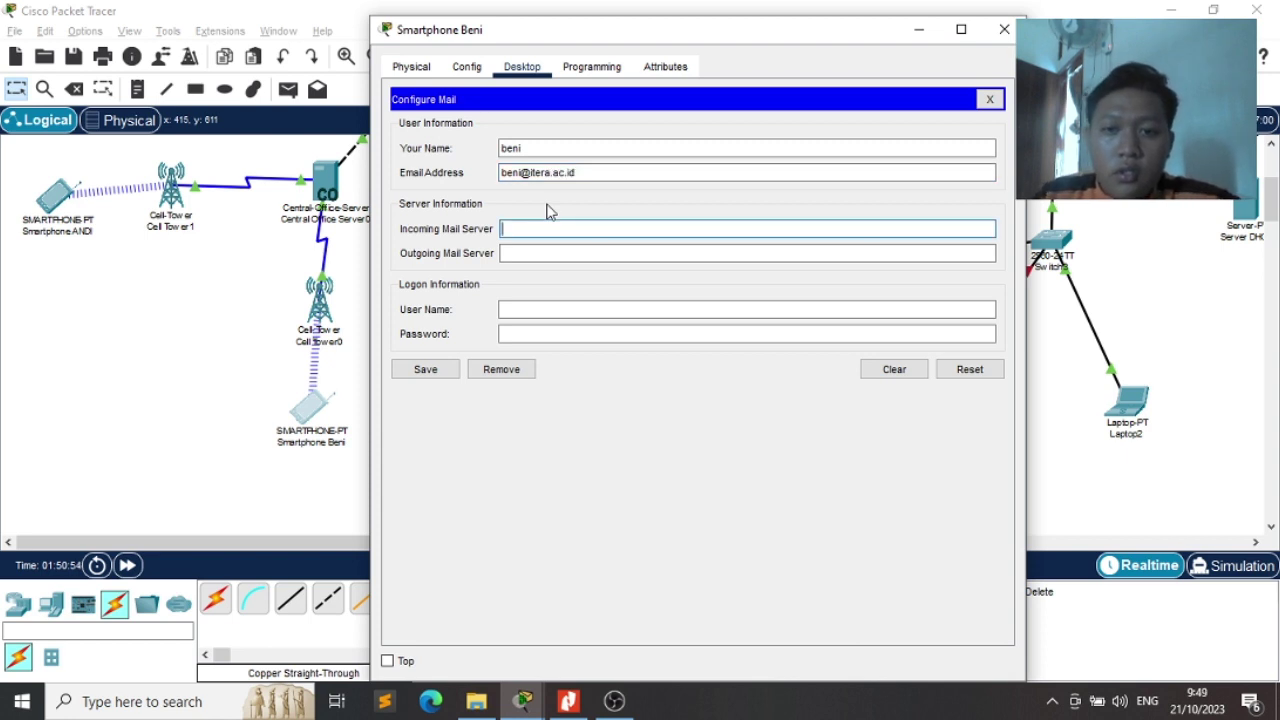
type("8.8.8.11")
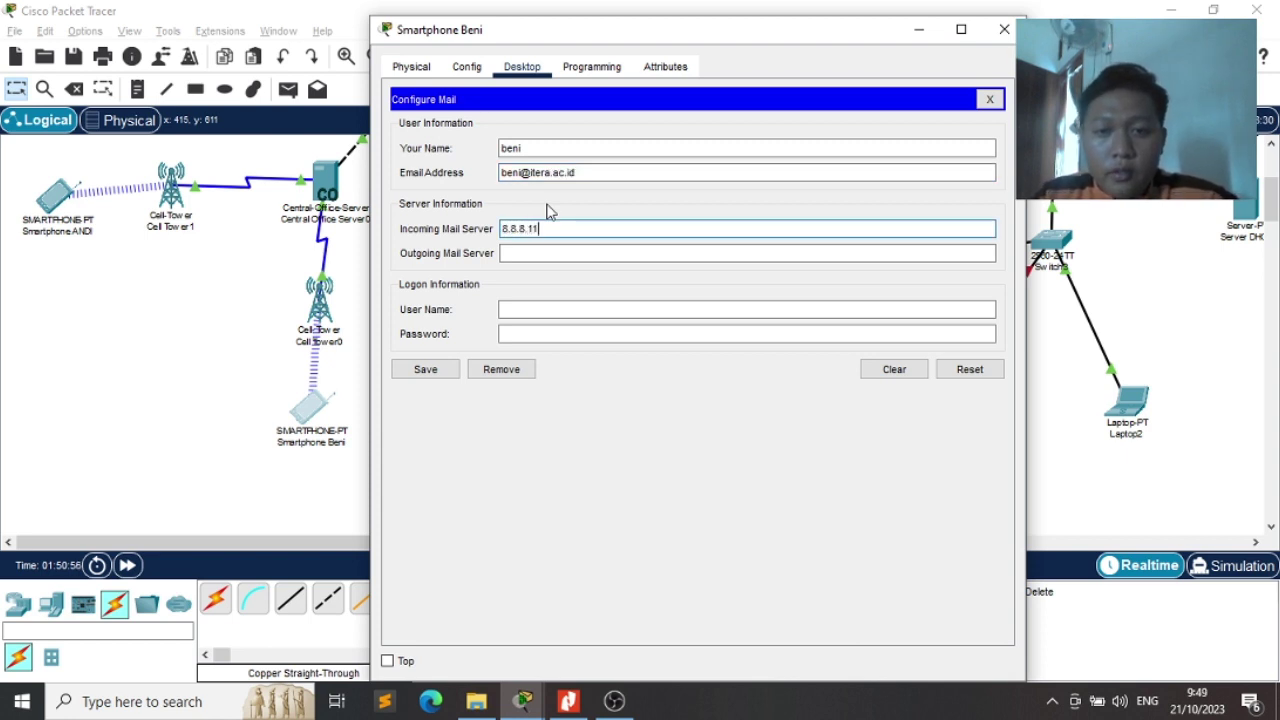
key("Tab")
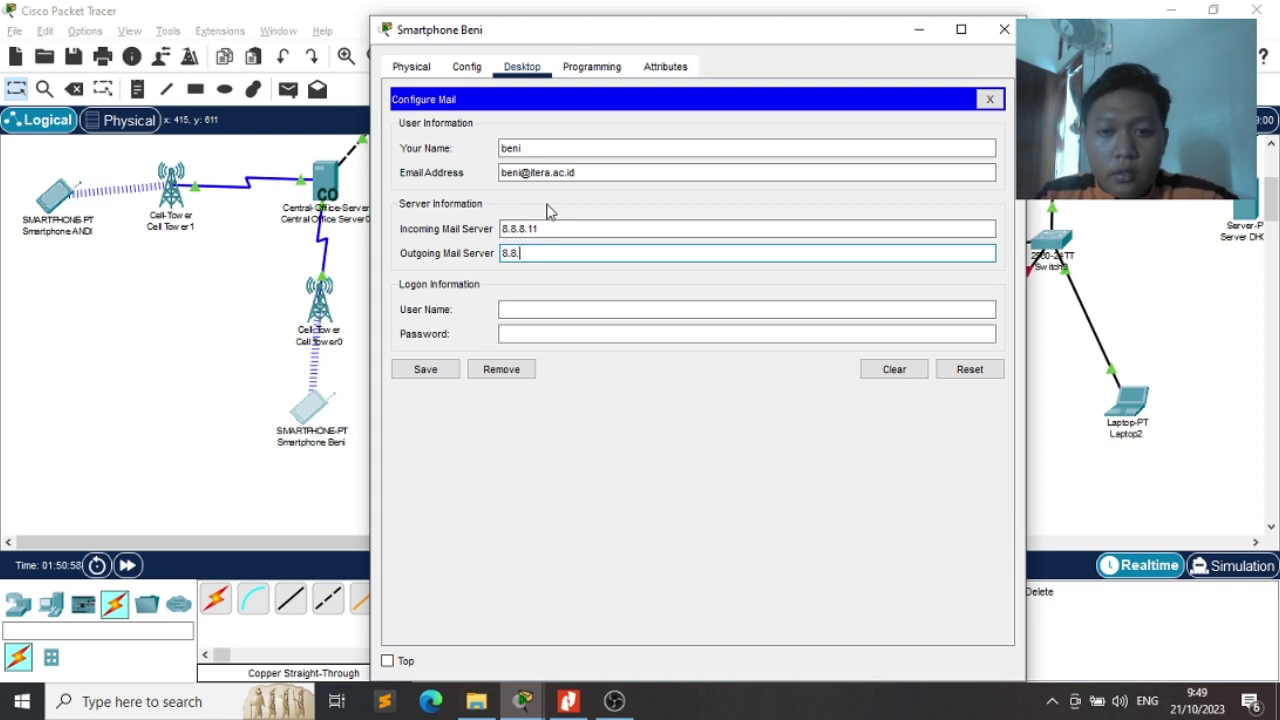
key("Tab")
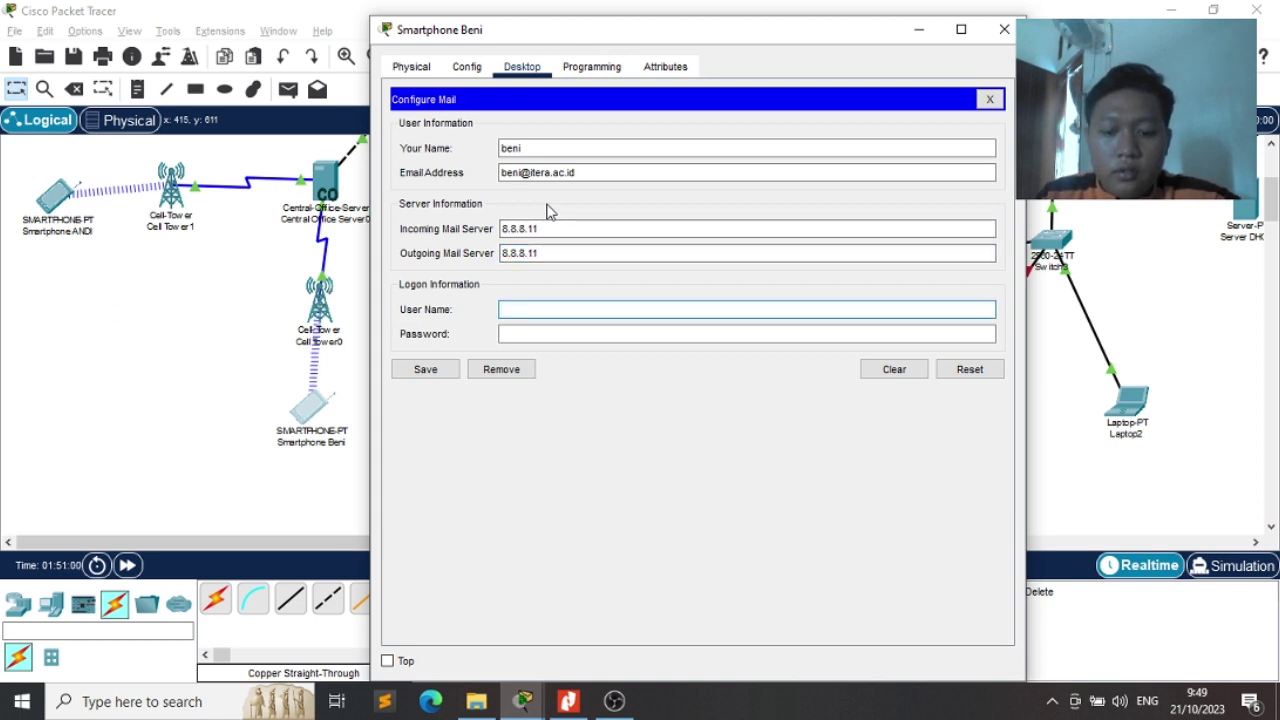
key("Tab")
type("12")
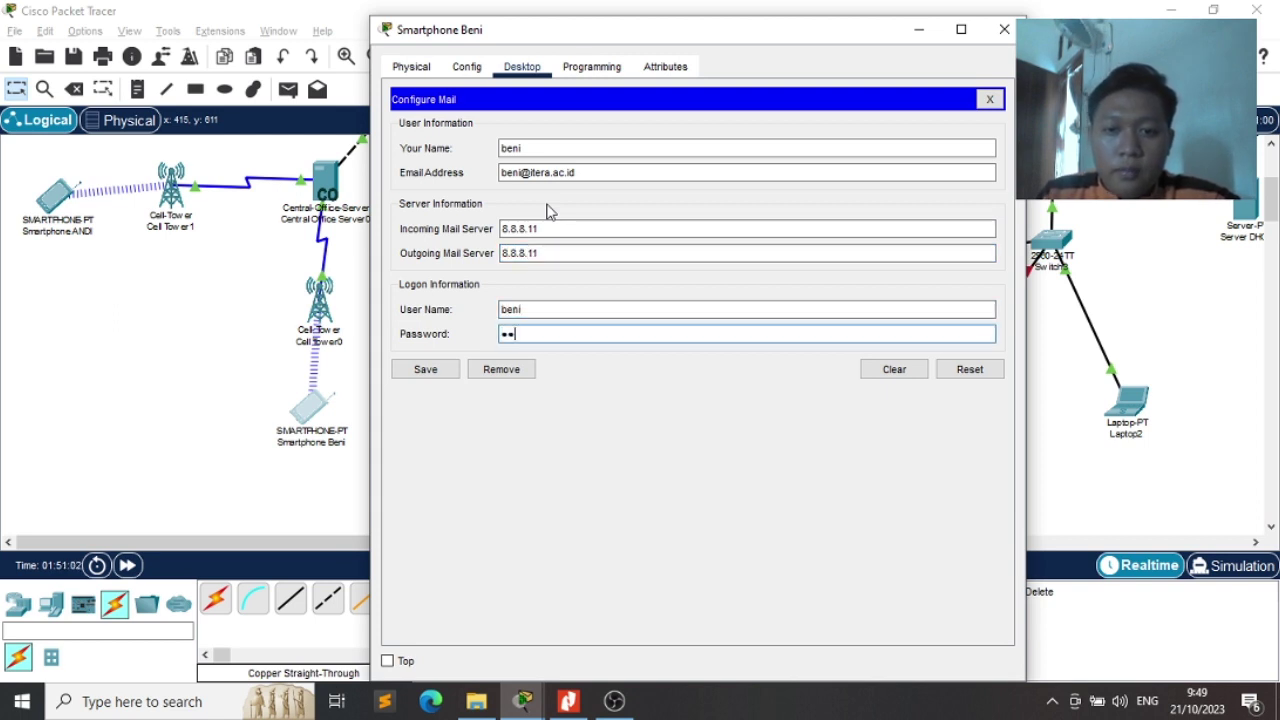
type("3")
left_click(437, 364)
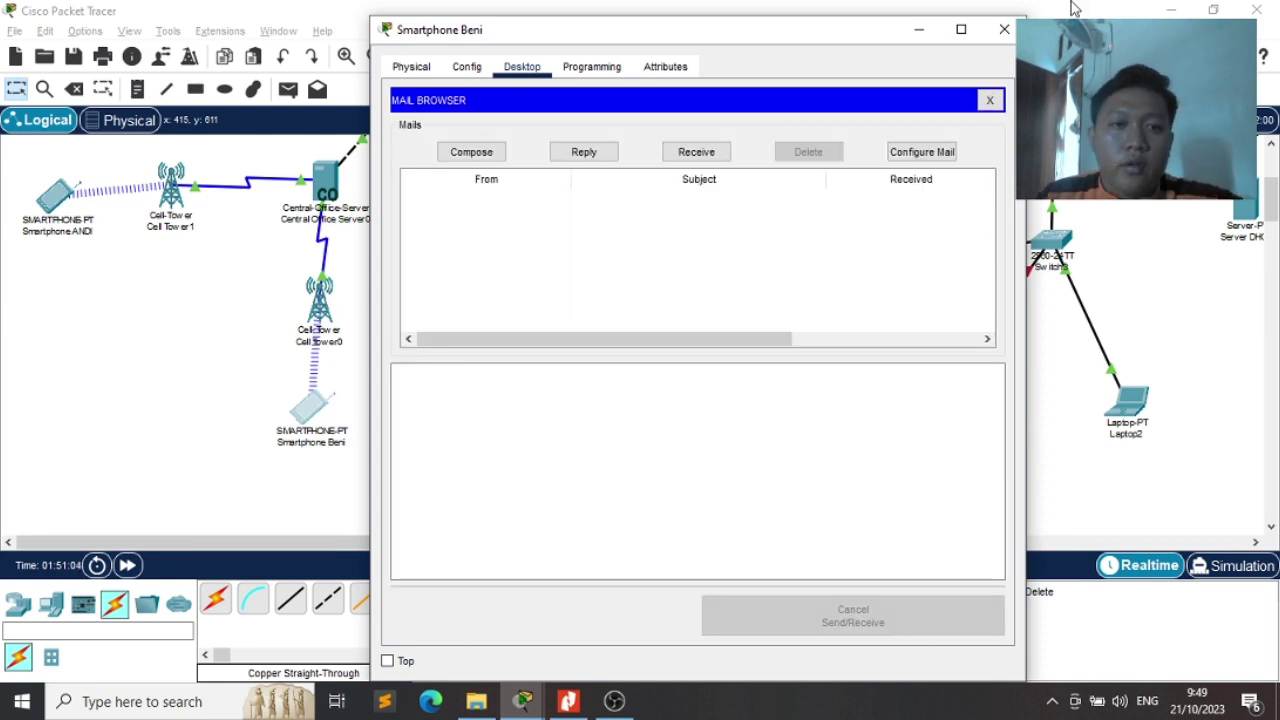
left_click(1004, 29)
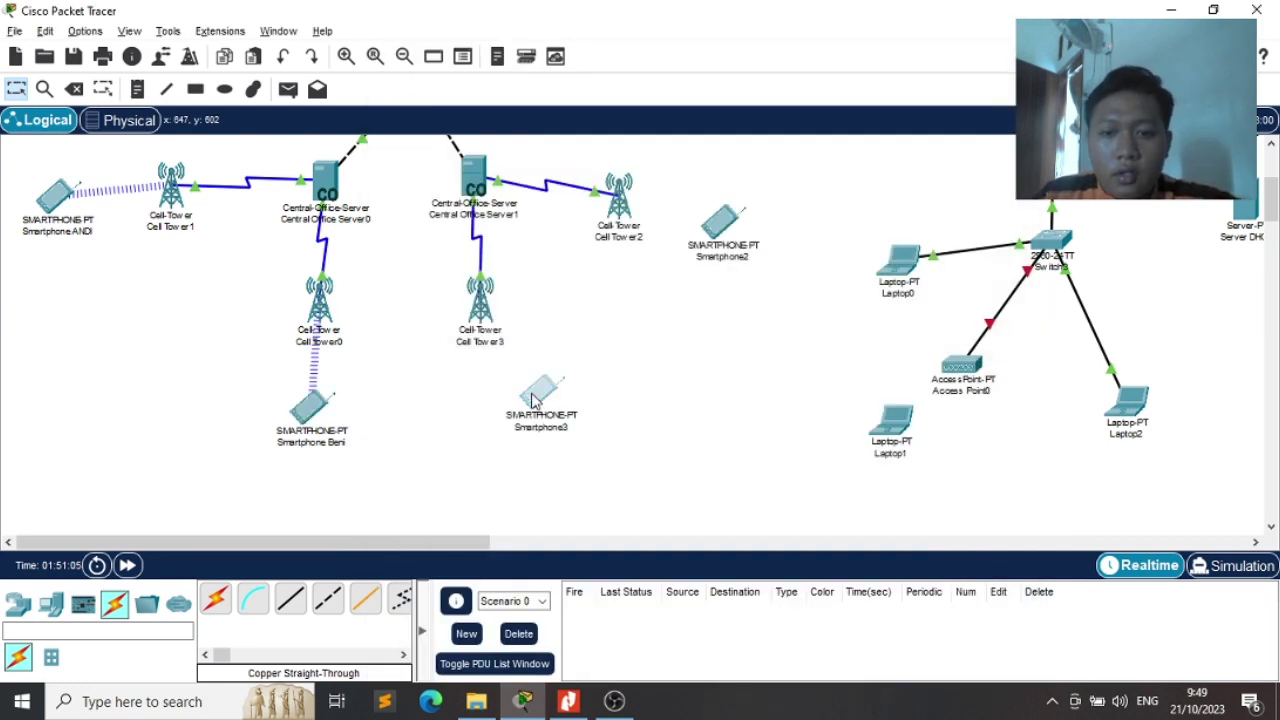
Check the exam PDF, then rename Smartphone3 to its exam user's name
key("alt+Tab")
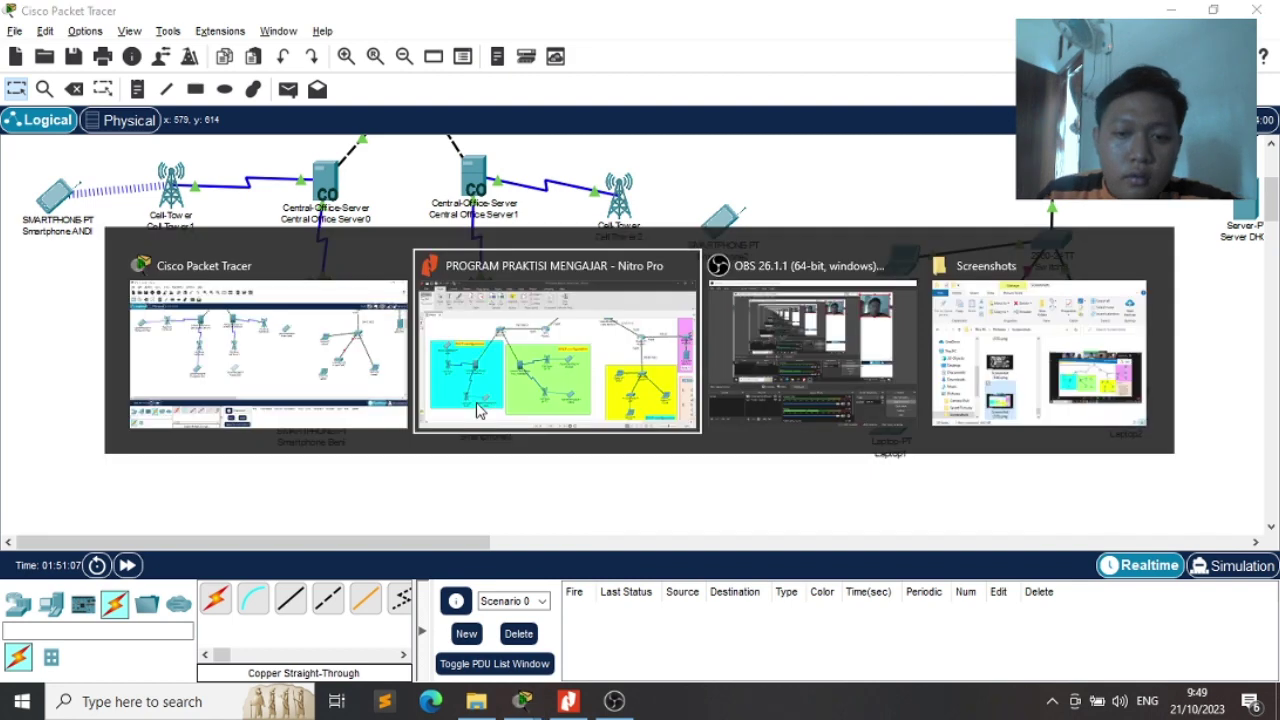
left_click(478, 410)
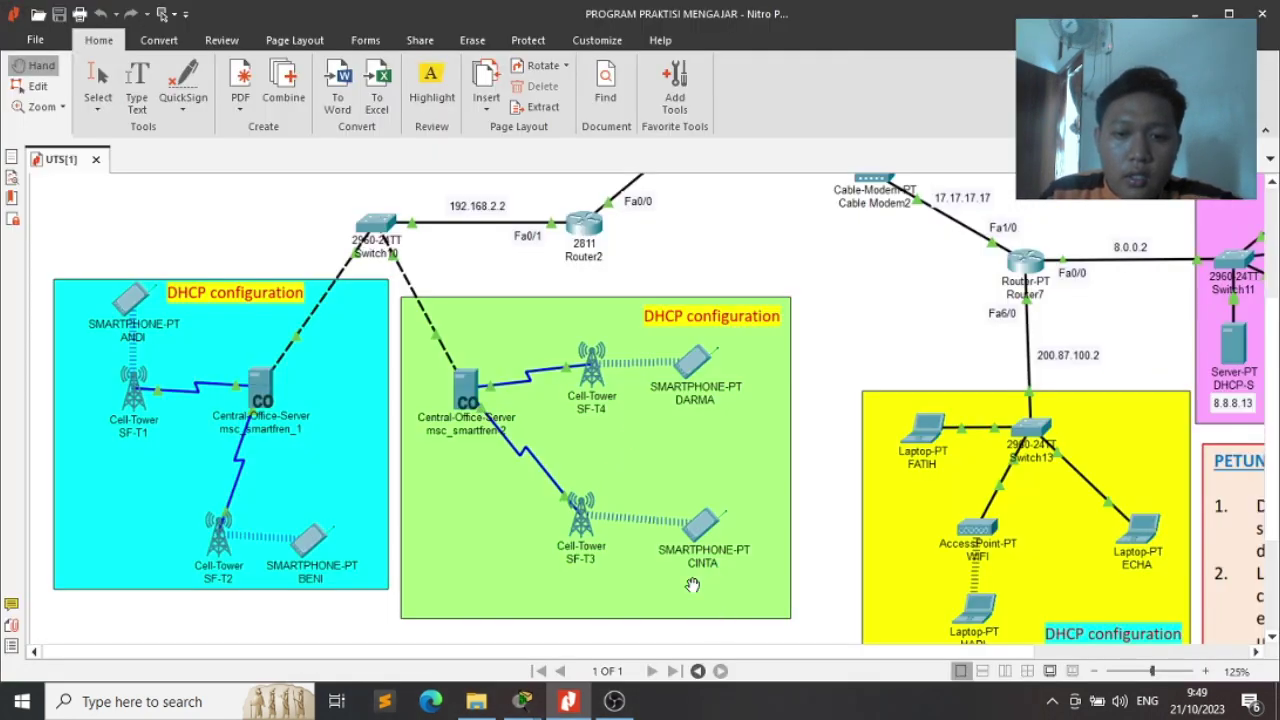
key("alt+Tab")
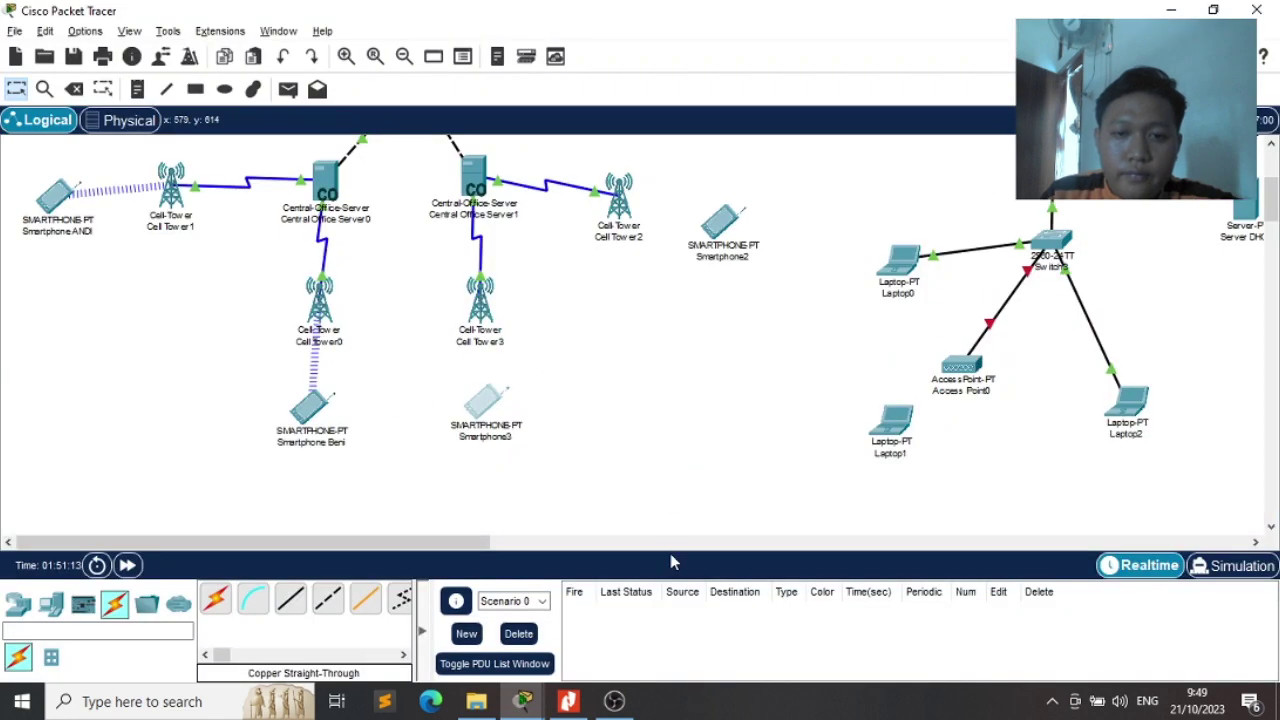
left_click(487, 410)
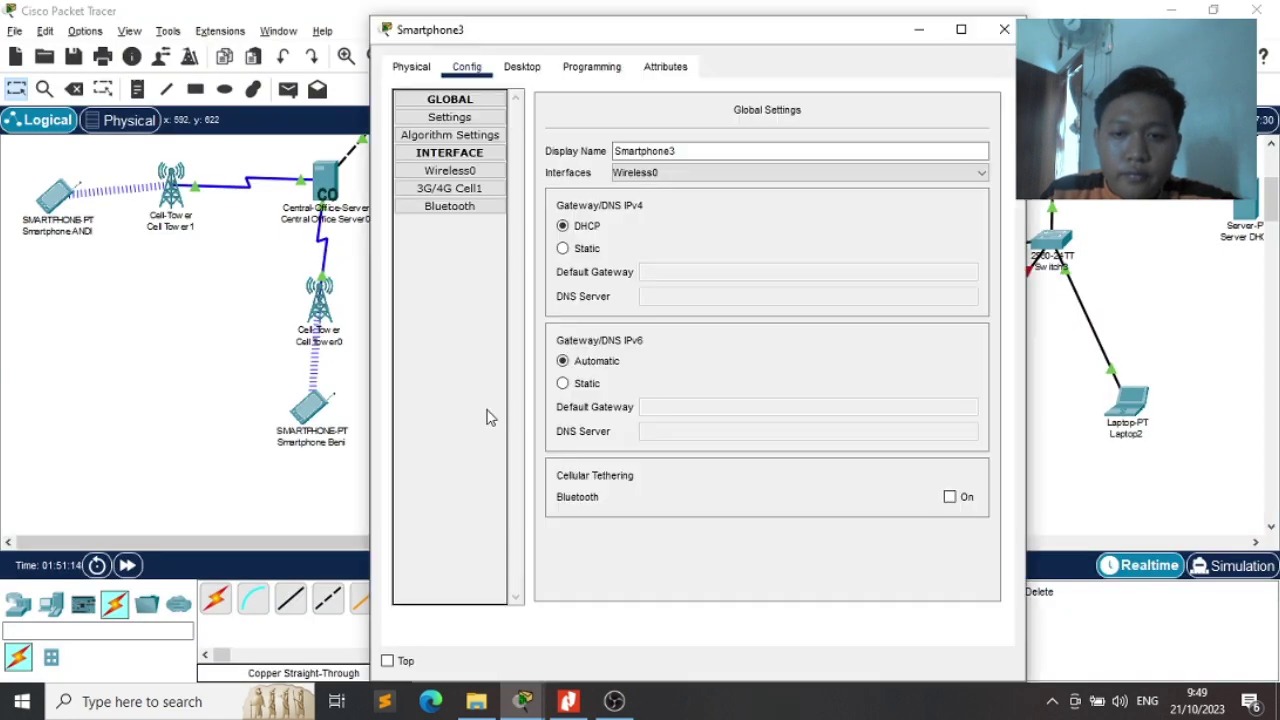
left_click(742, 149)
type("Cinta")
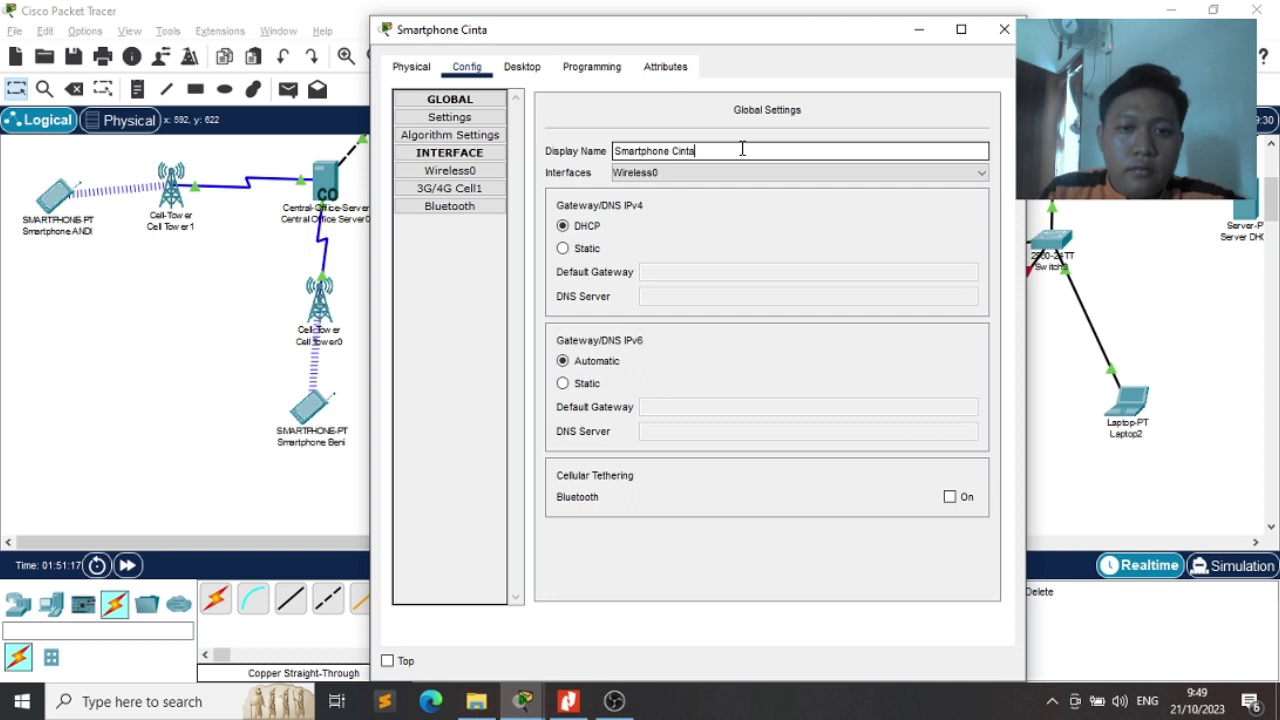
Set the 3G/4G Cell1 provider to Telkomsel2 and close the window, linking it to Cell Tower3
left_click(463, 188)
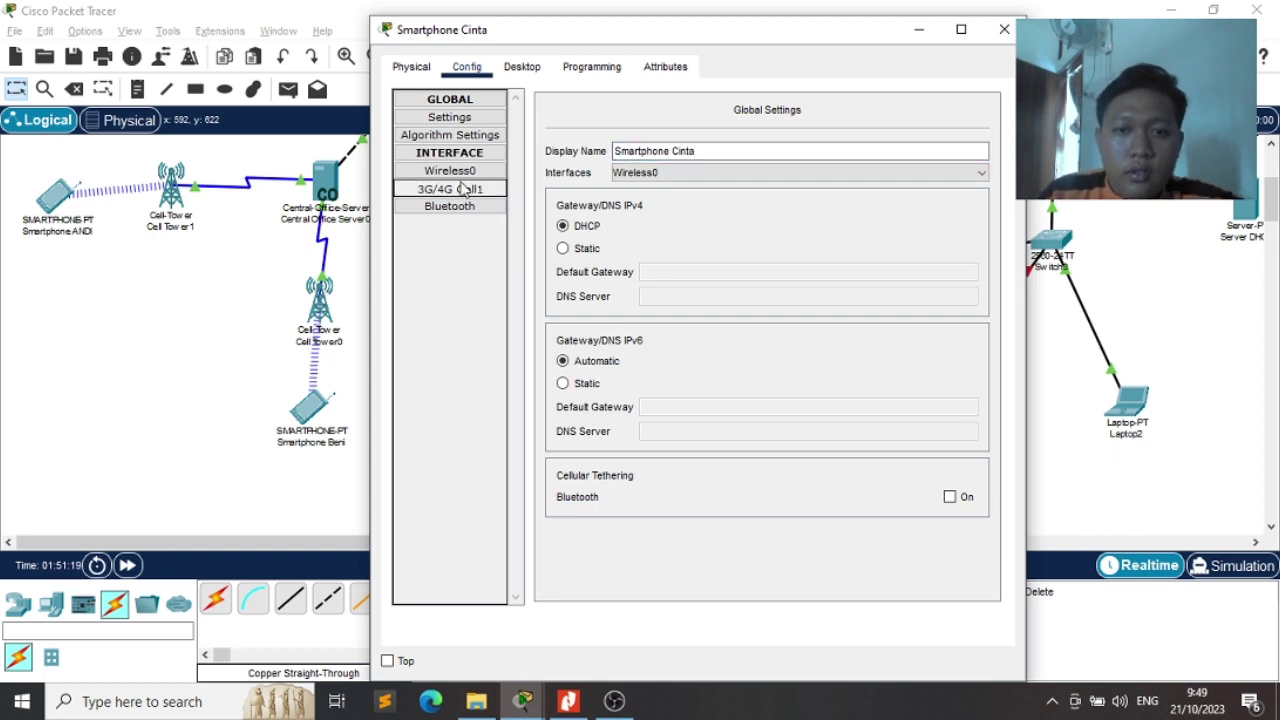
left_click_drag(920, 145, 762, 145)
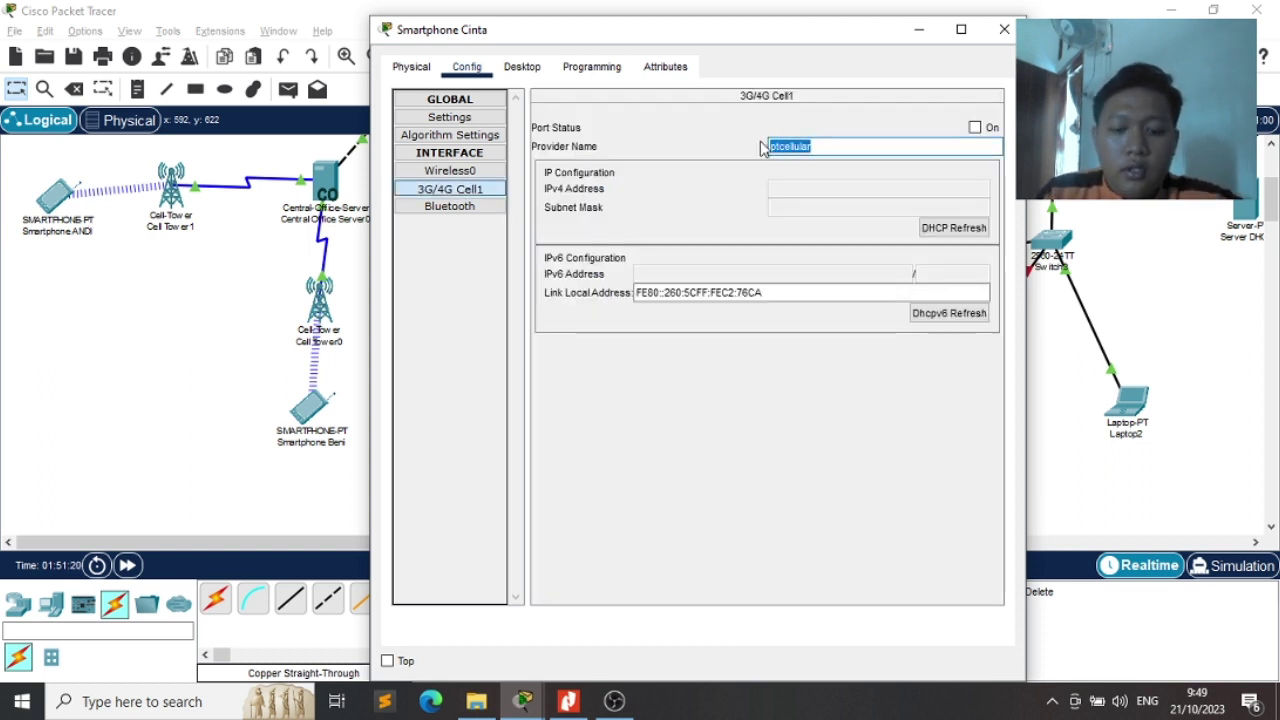
type("Telkomsel2")
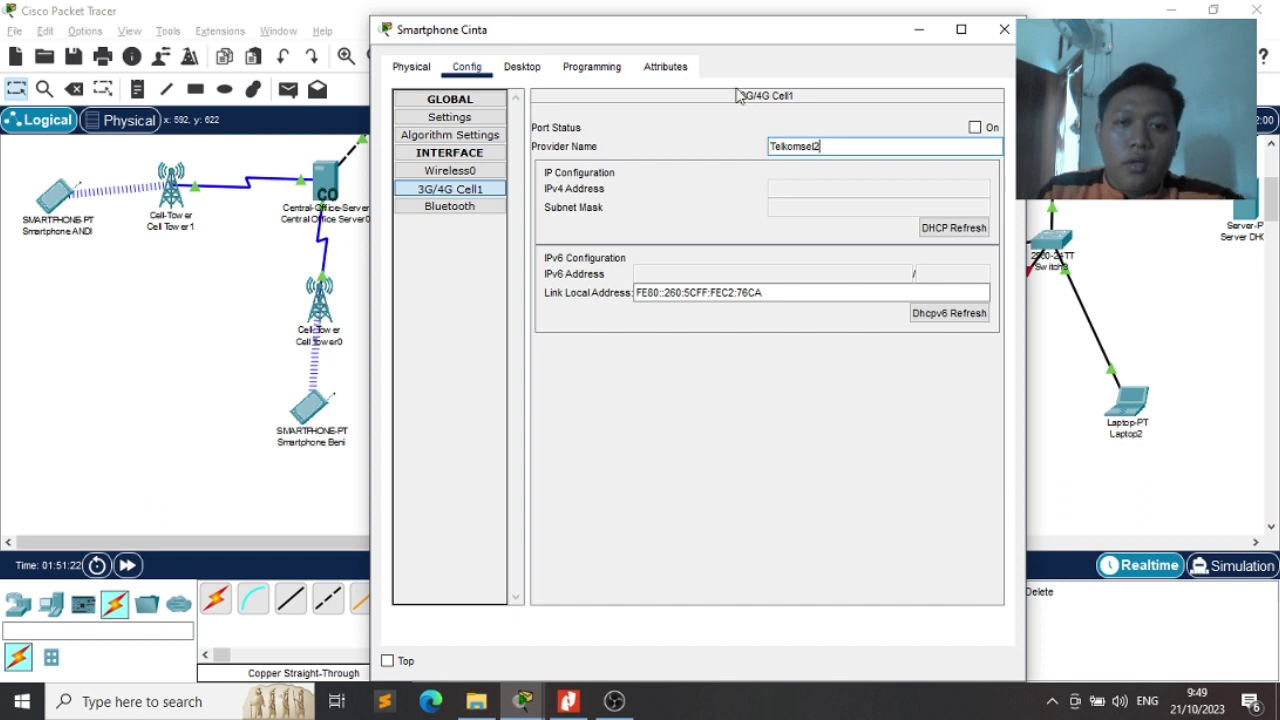
key("Return")
left_click_drag(713, 44, 978, 31)
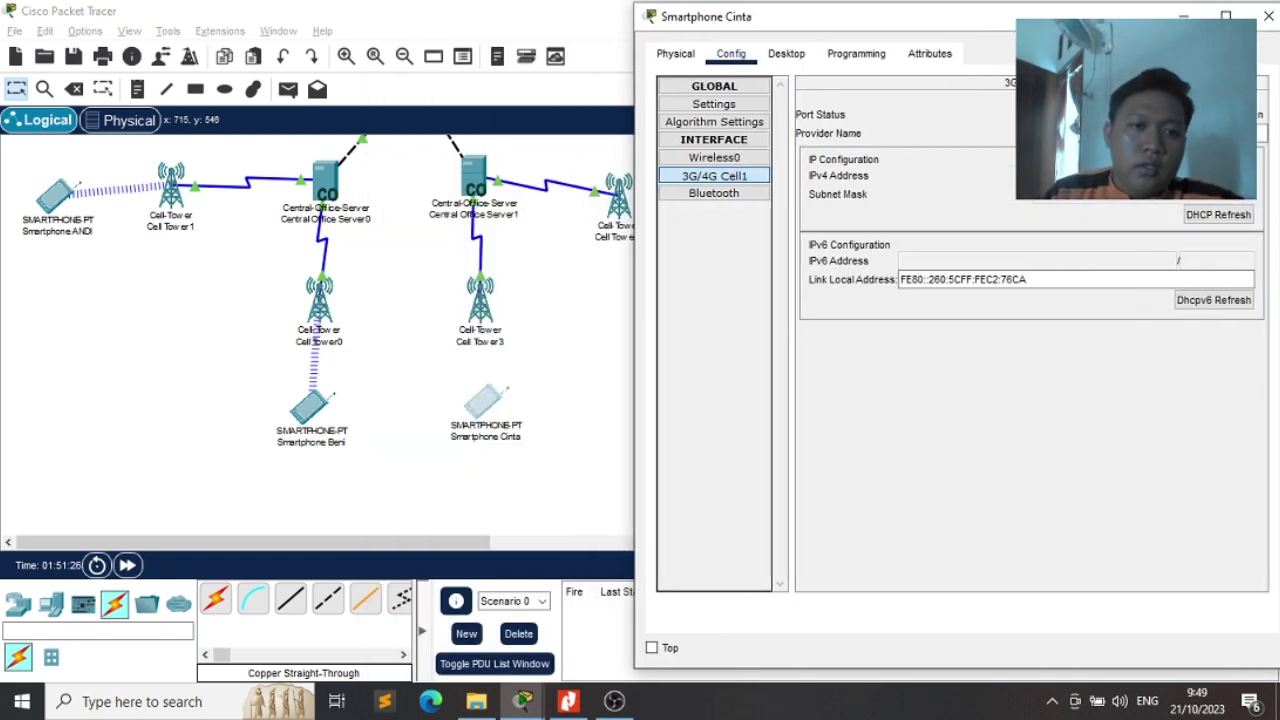
left_click_drag(1085, 17, 1011, 35)
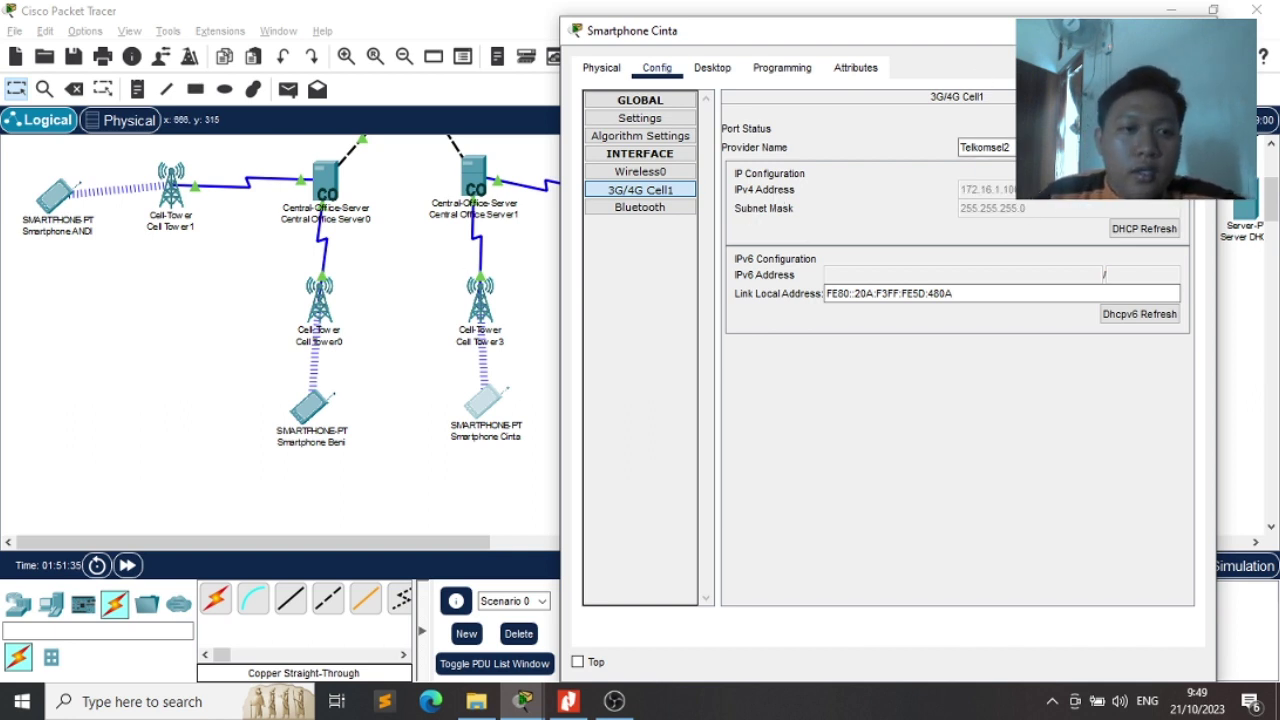
left_click(1196, 28)
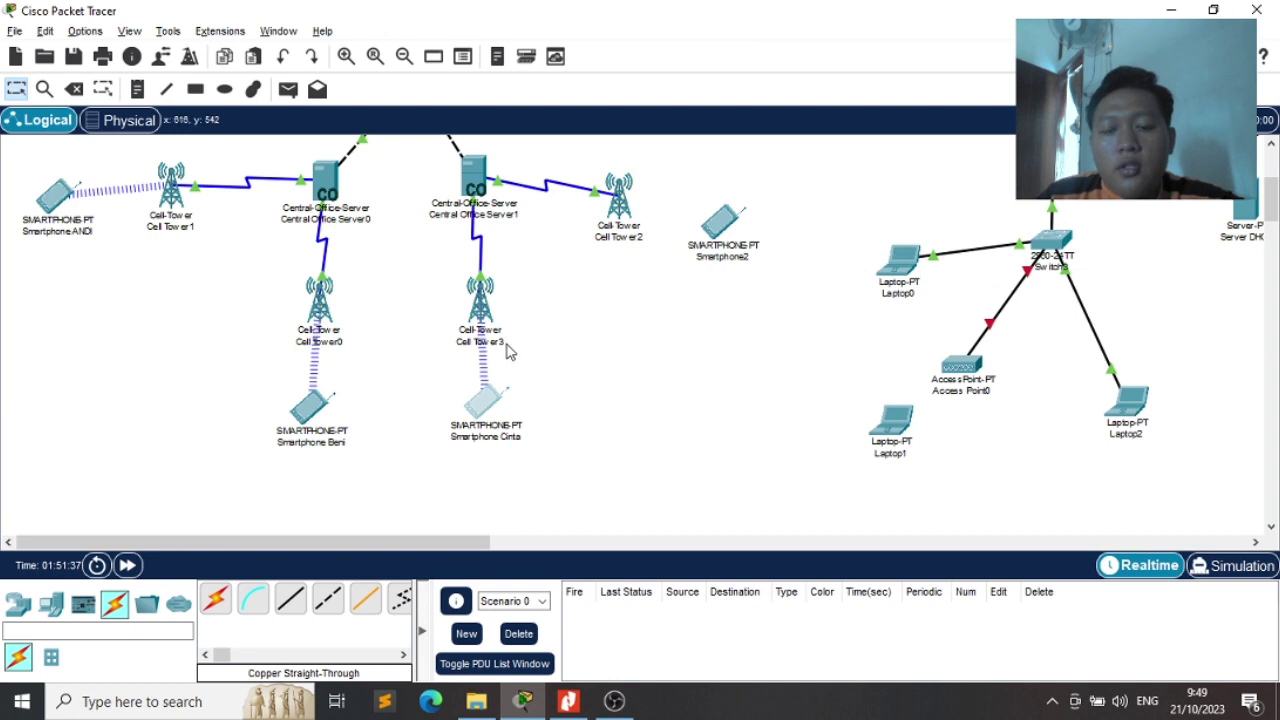
Open Smartphone2's settings and compare the phone against the exam PDF diagram
mouse_move(505, 346)
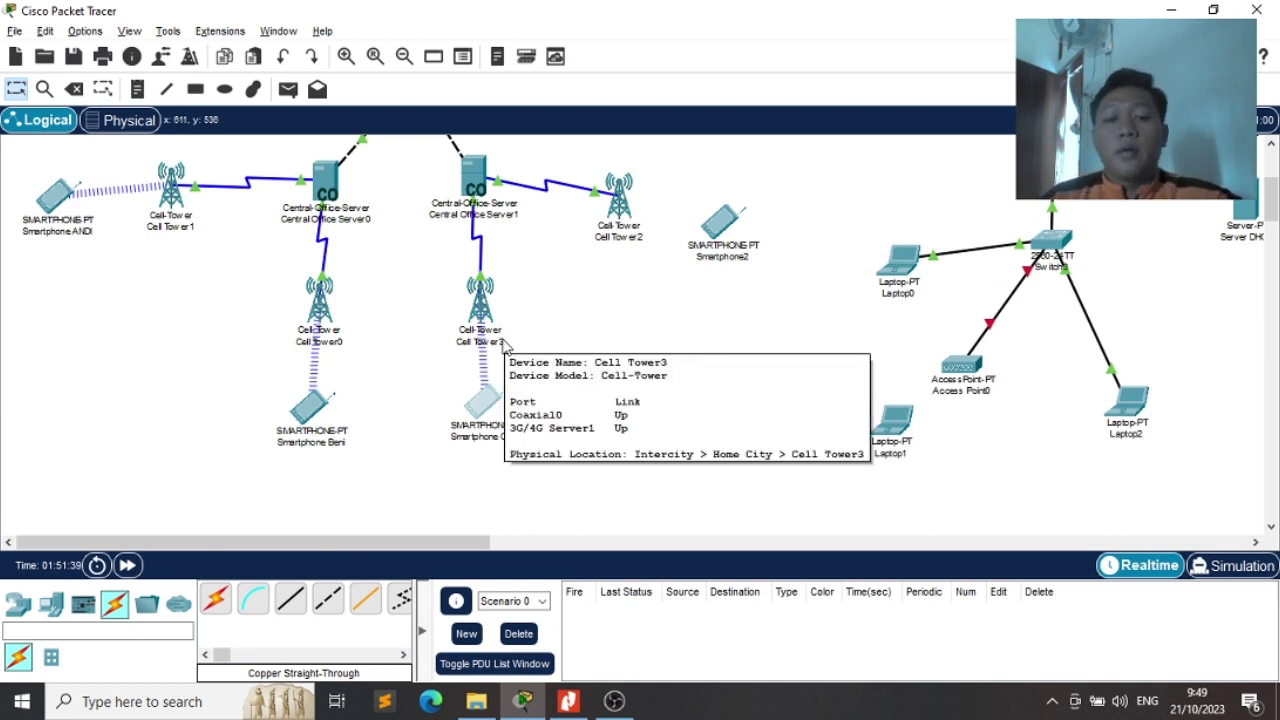
left_click(720, 240)
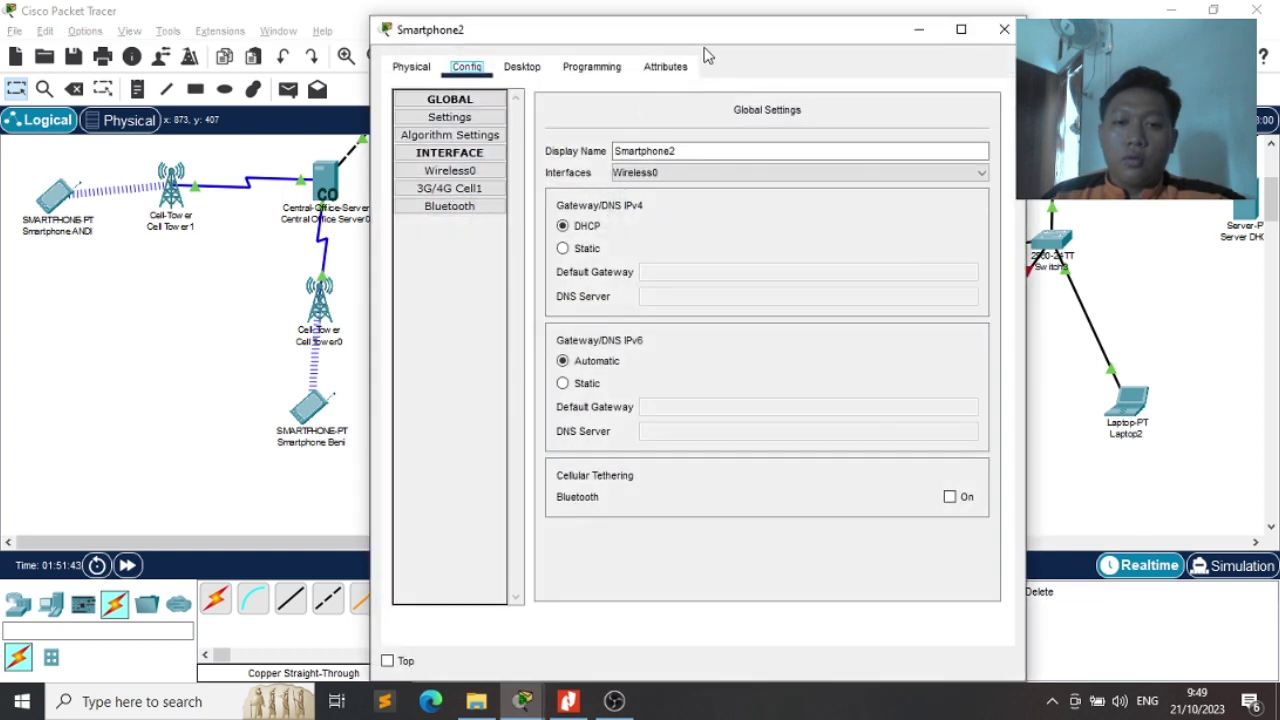
left_click_drag(703, 38, 578, 316)
key("alt+Tab")
key("Tab")
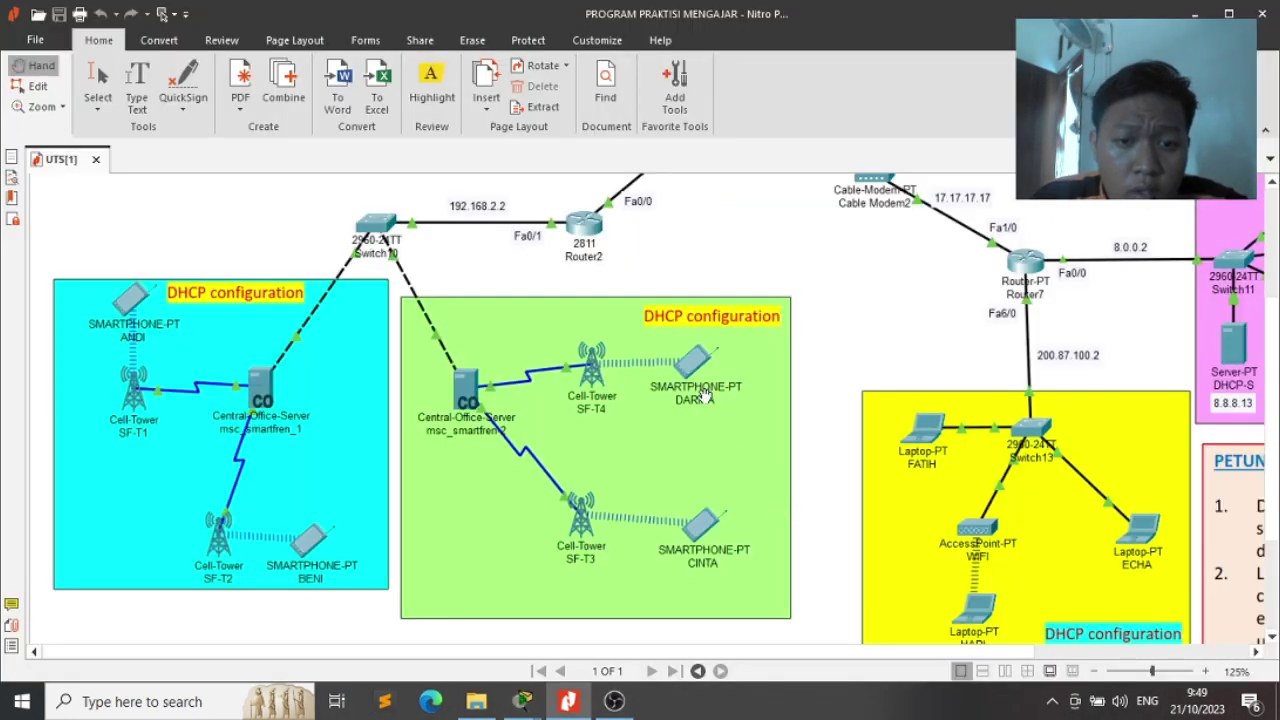
key("alt+Tab")
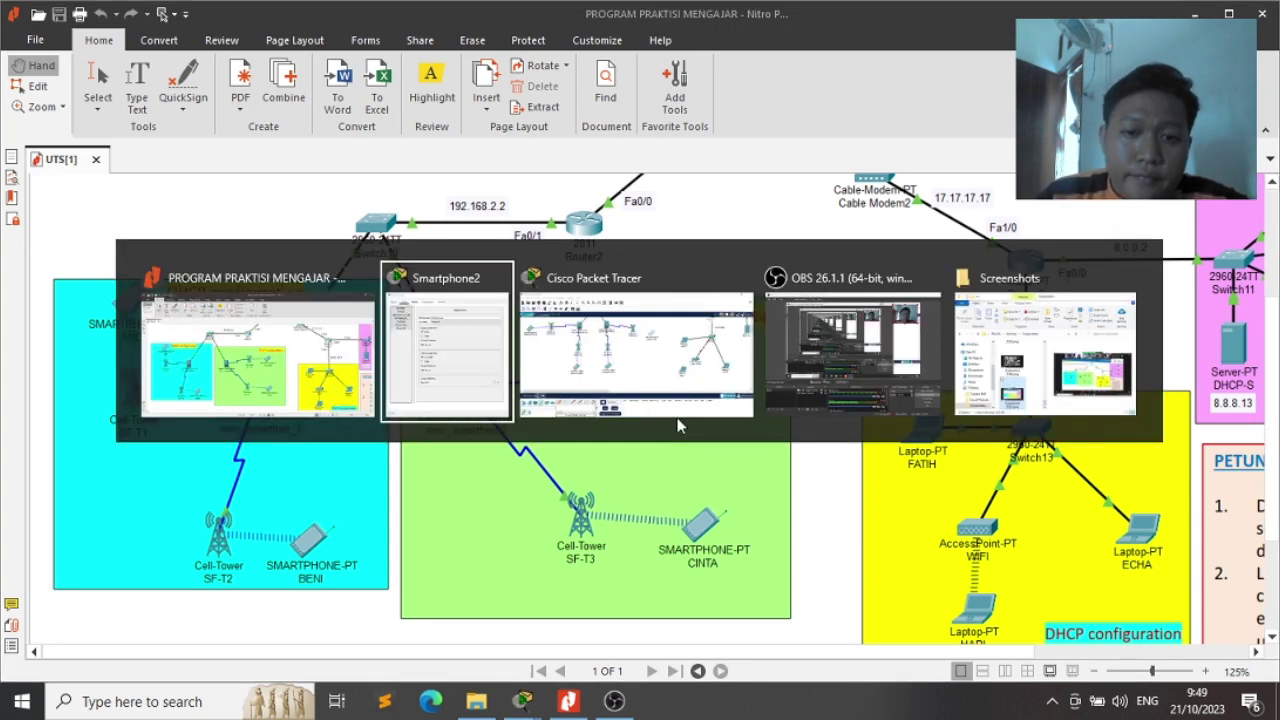
key("Tab")
key("Tab")
key("Tab")
key("Tab")
key("Tab")
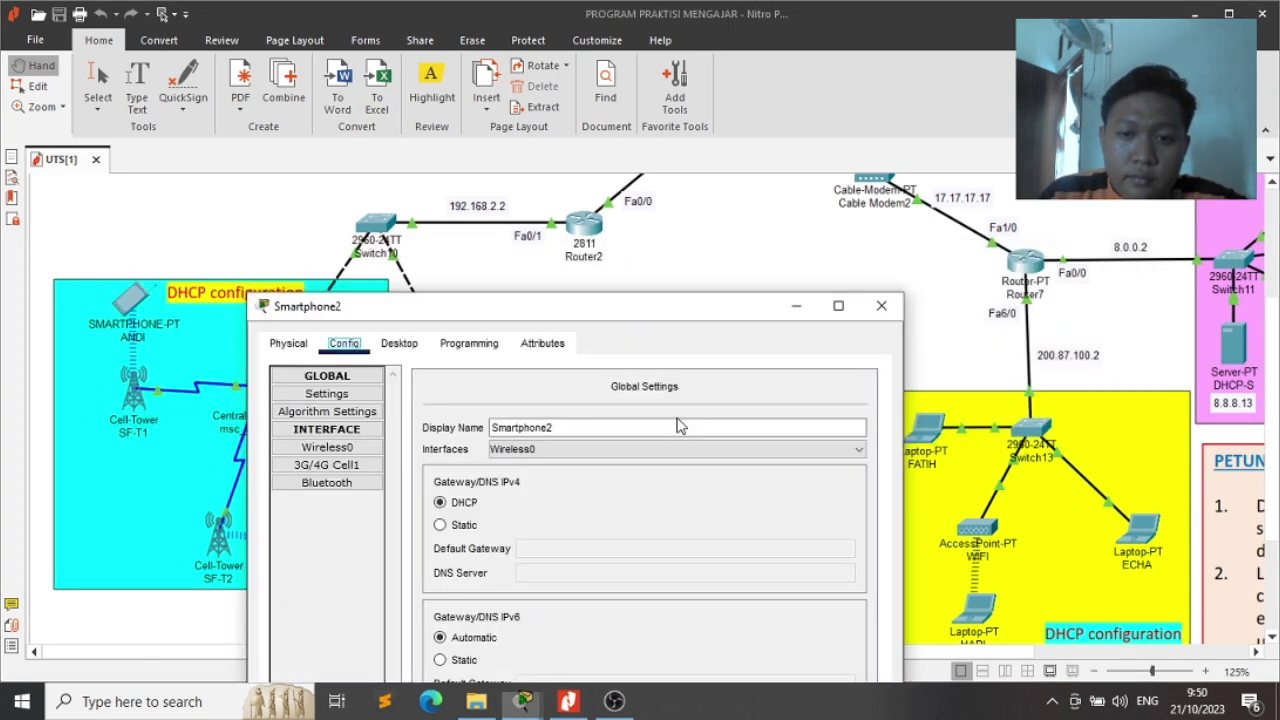
left_click_drag(688, 316, 712, 465)
Change Smartphone2's display name to its exam user's name
double_click(584, 576)
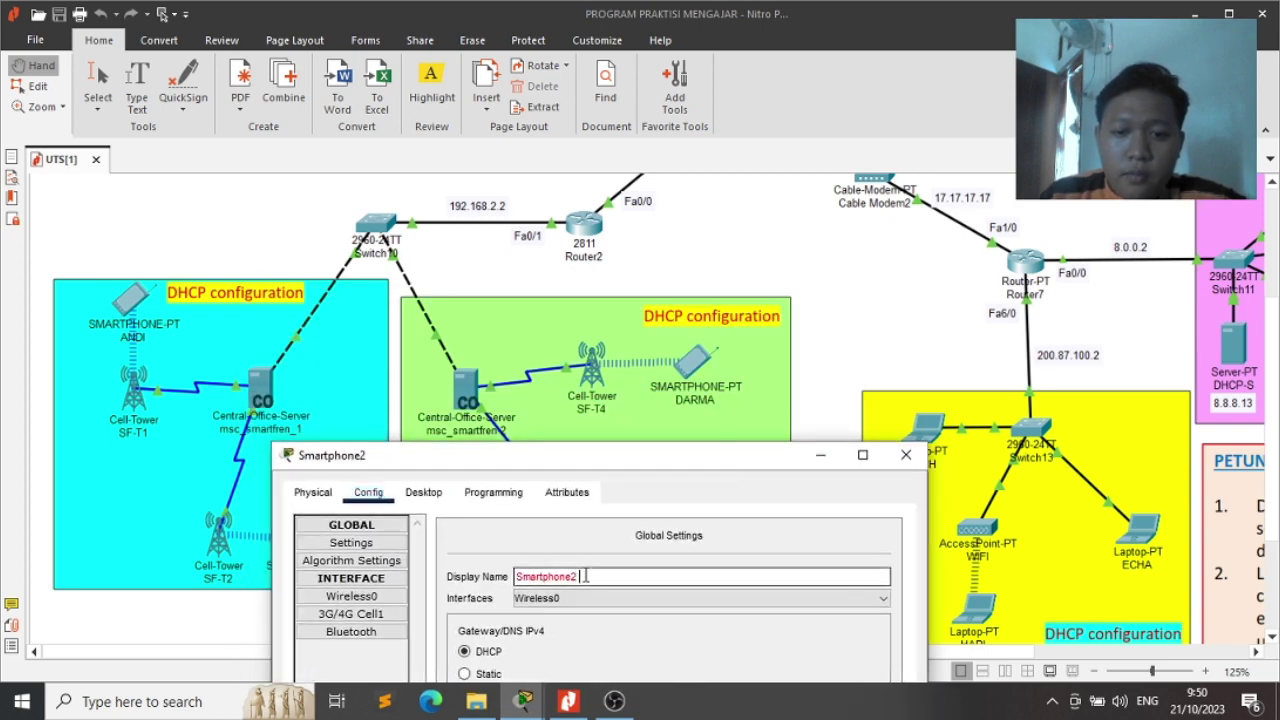
type("Darma")
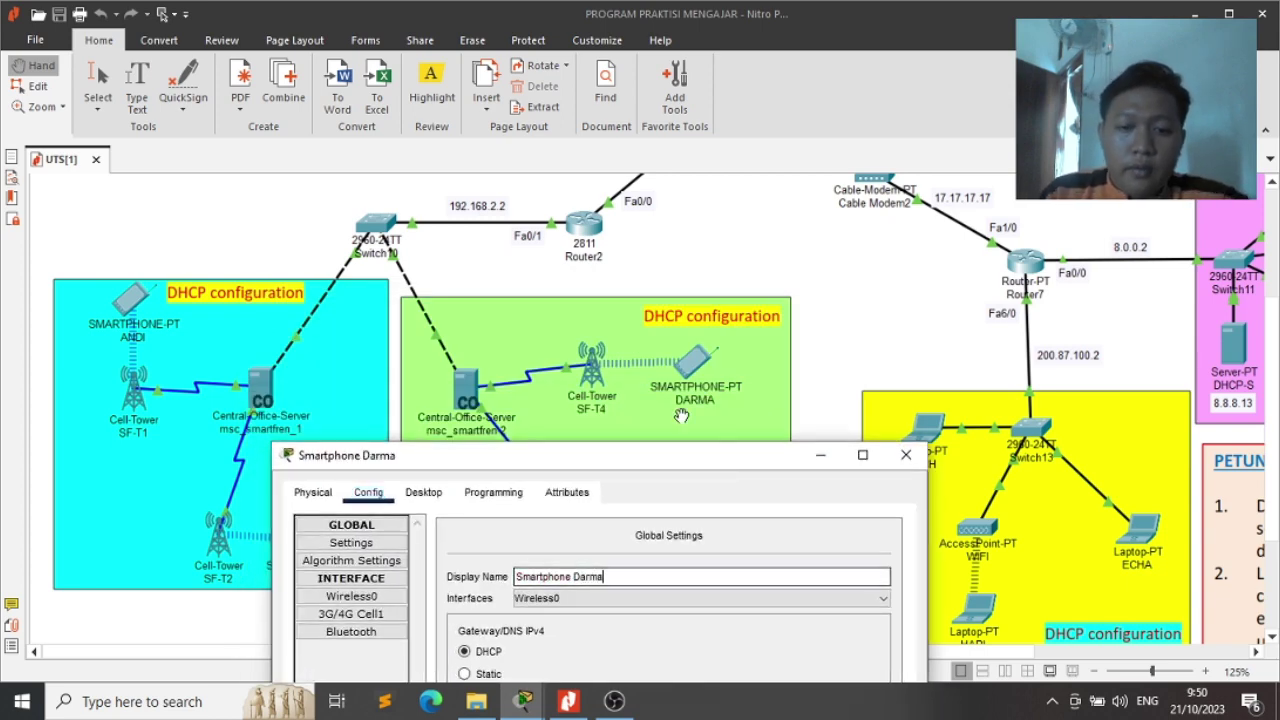
left_click_drag(661, 460, 811, 107)
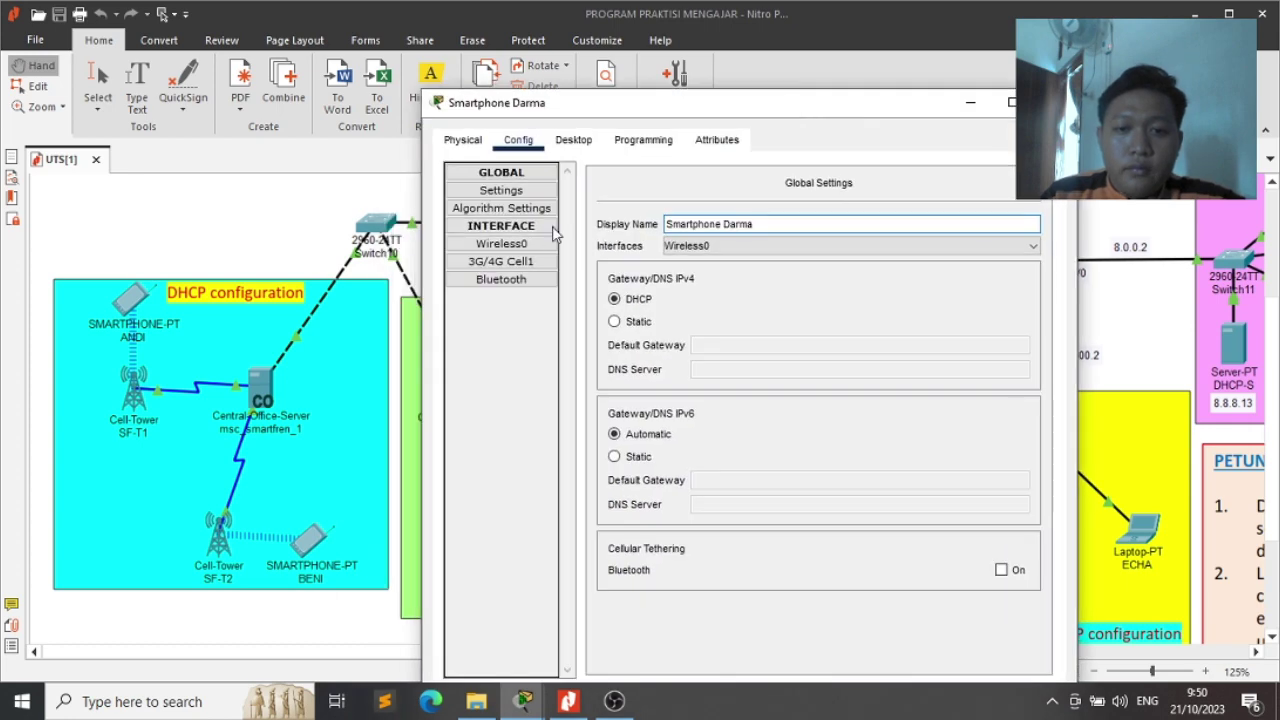
left_click(515, 262)
key("alt+Tab")
left_click(742, 302)
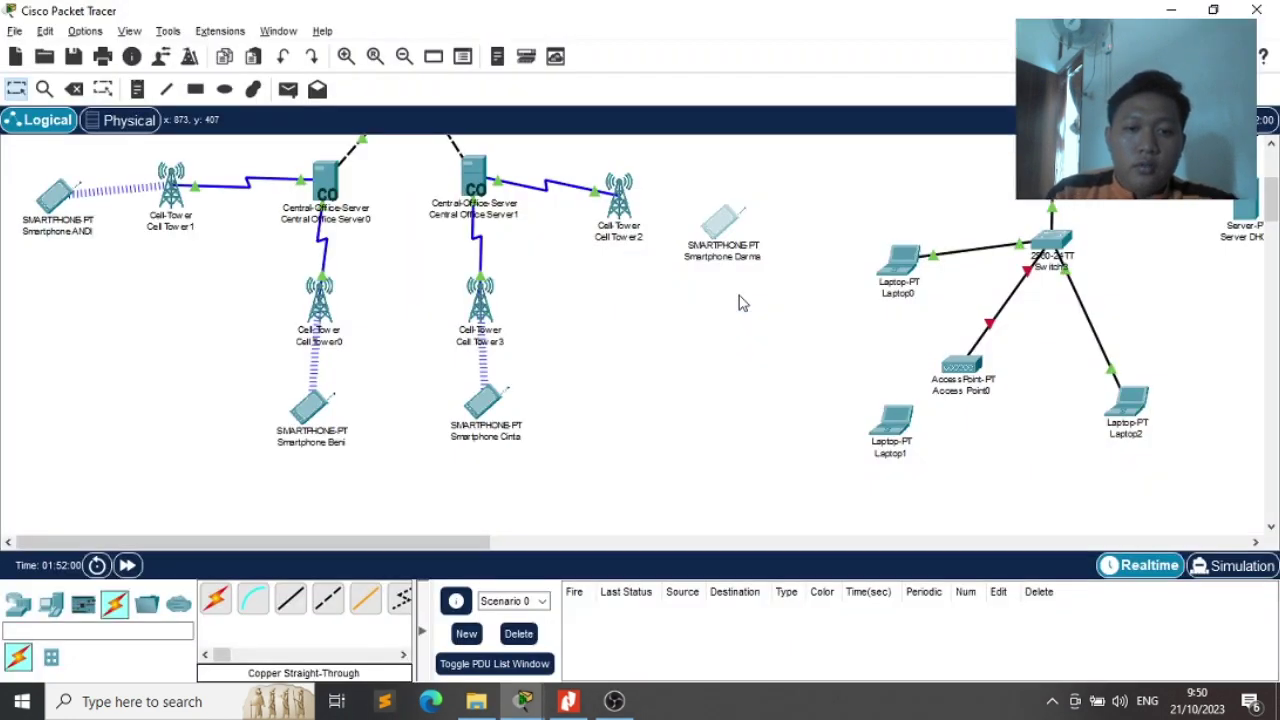
Set this phone's provider to Telkomsel2 and turn its cellular port on at 172.16.1.101
key("alt+Tab")
left_click_drag(895, 224, 794, 223)
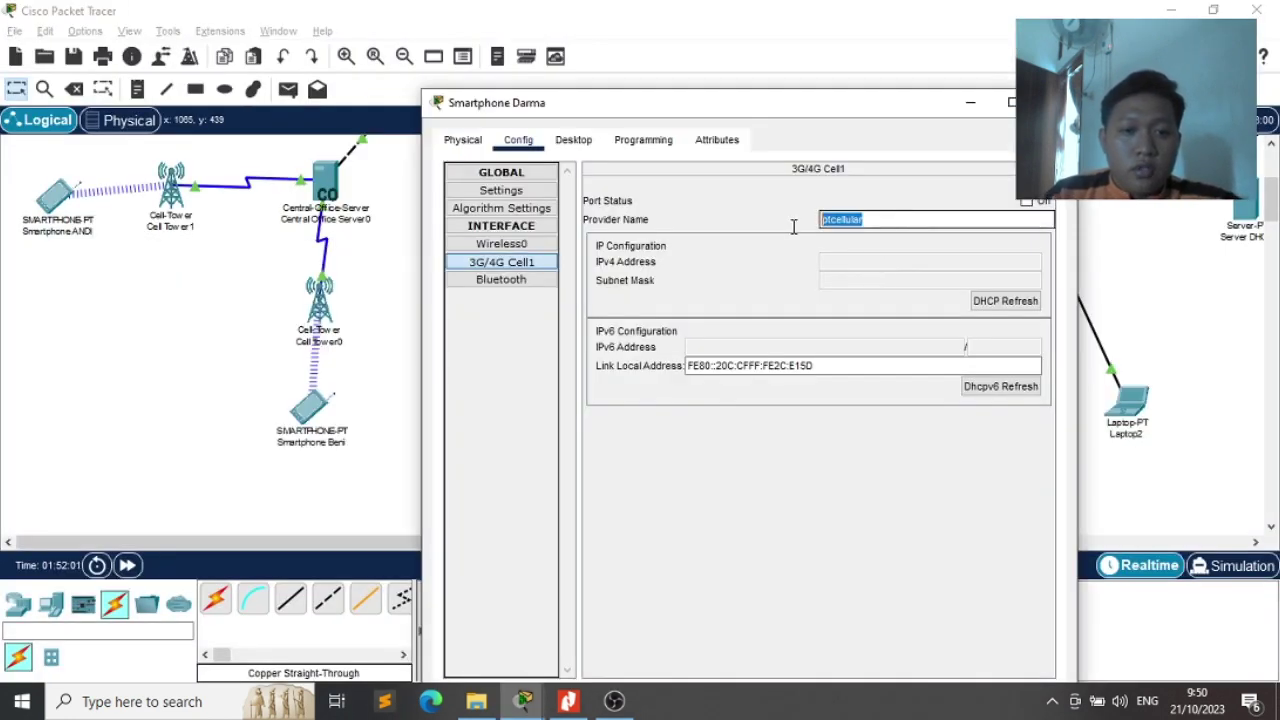
type("Telkomsel2")
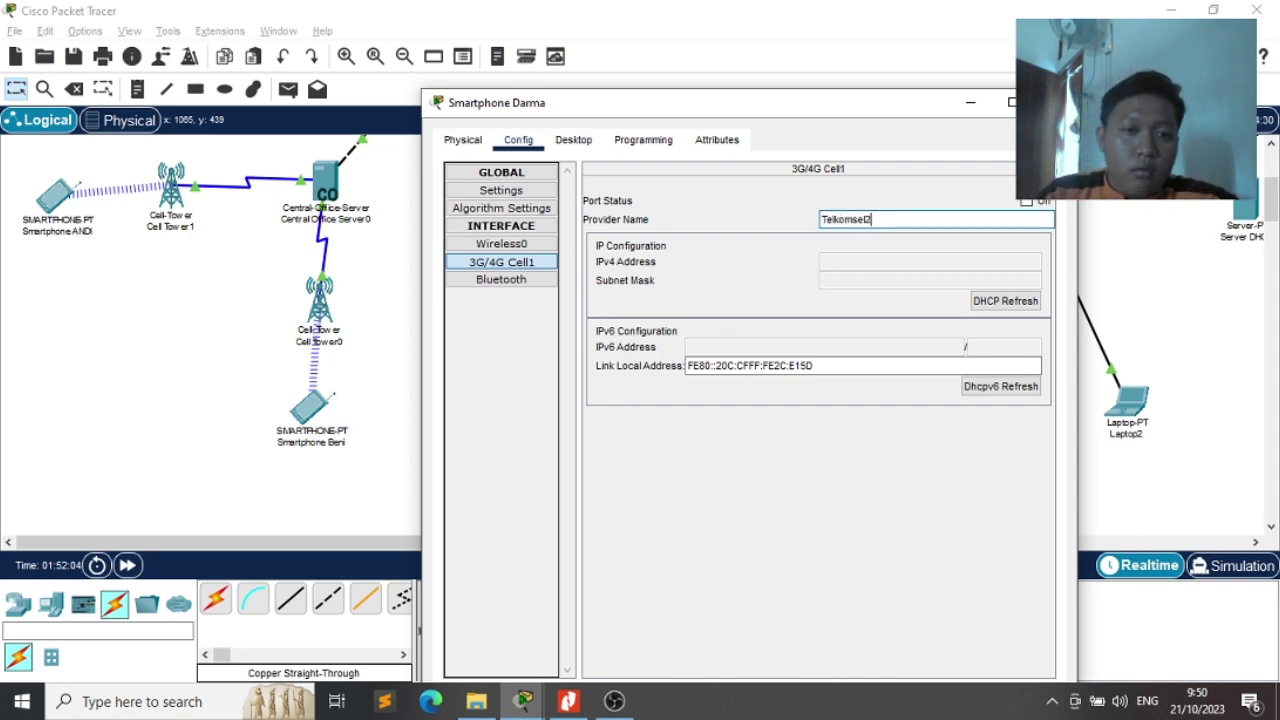
left_click(1027, 202)
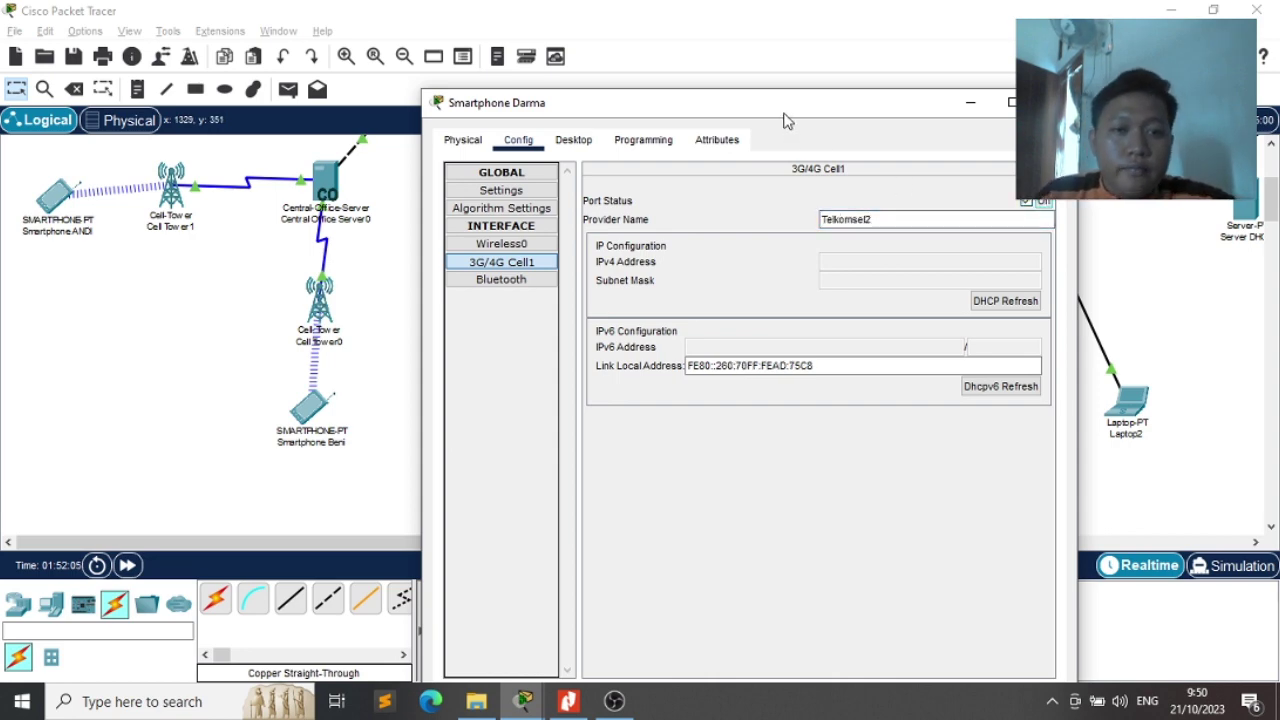
left_click_drag(781, 108, 716, 328)
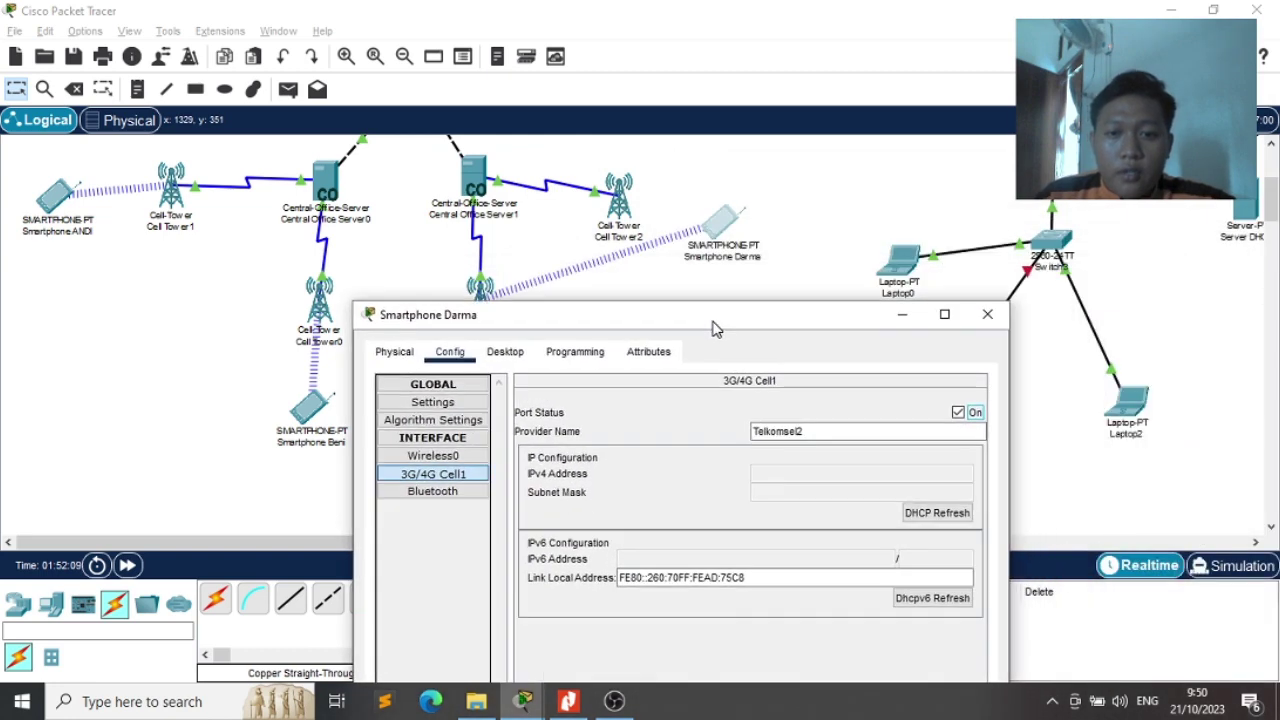
left_click(958, 413)
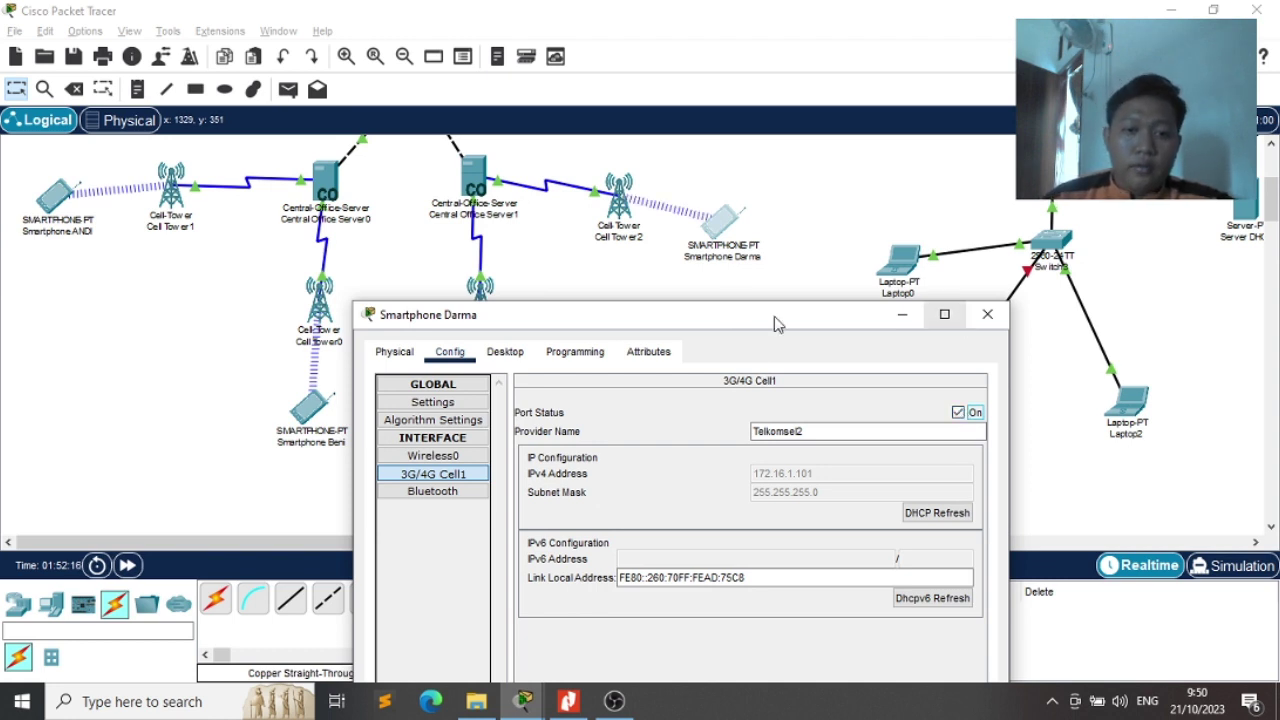
left_click_drag(742, 330, 880, 82)
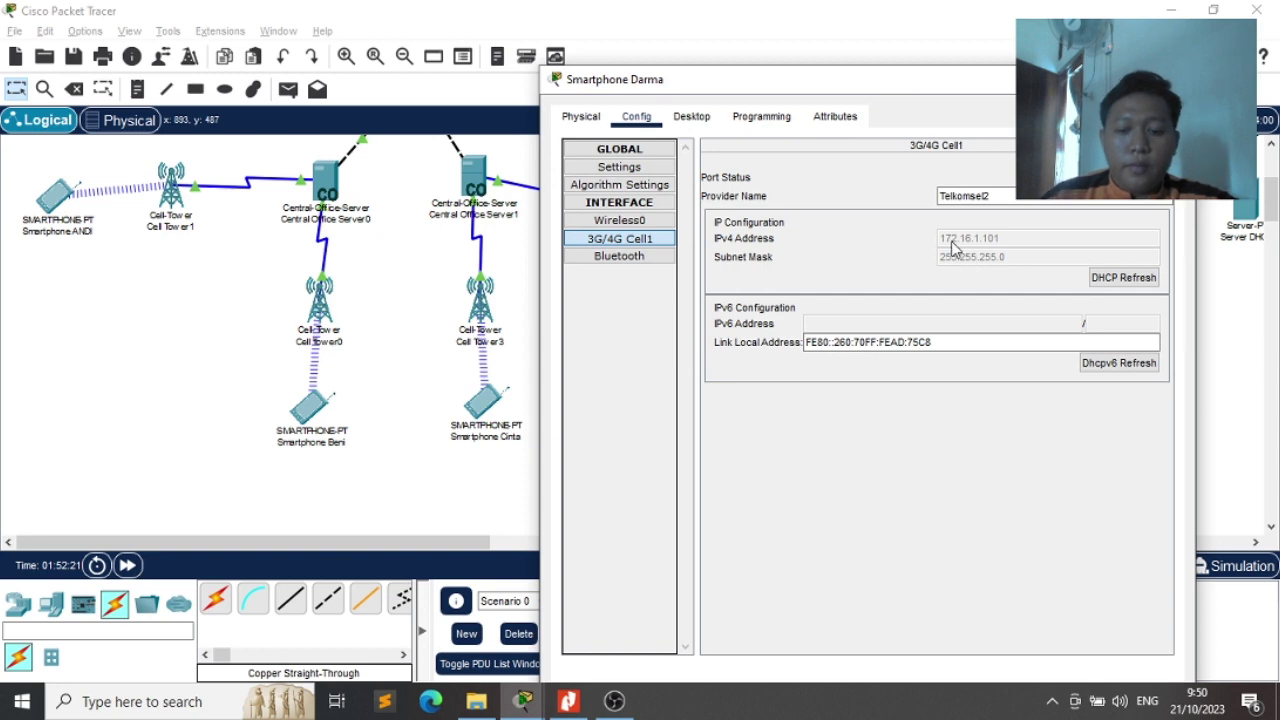
Compare the Packet Tracer topology against the exam PDF diagram
key("alt+Tab")
key("alt+Tab")
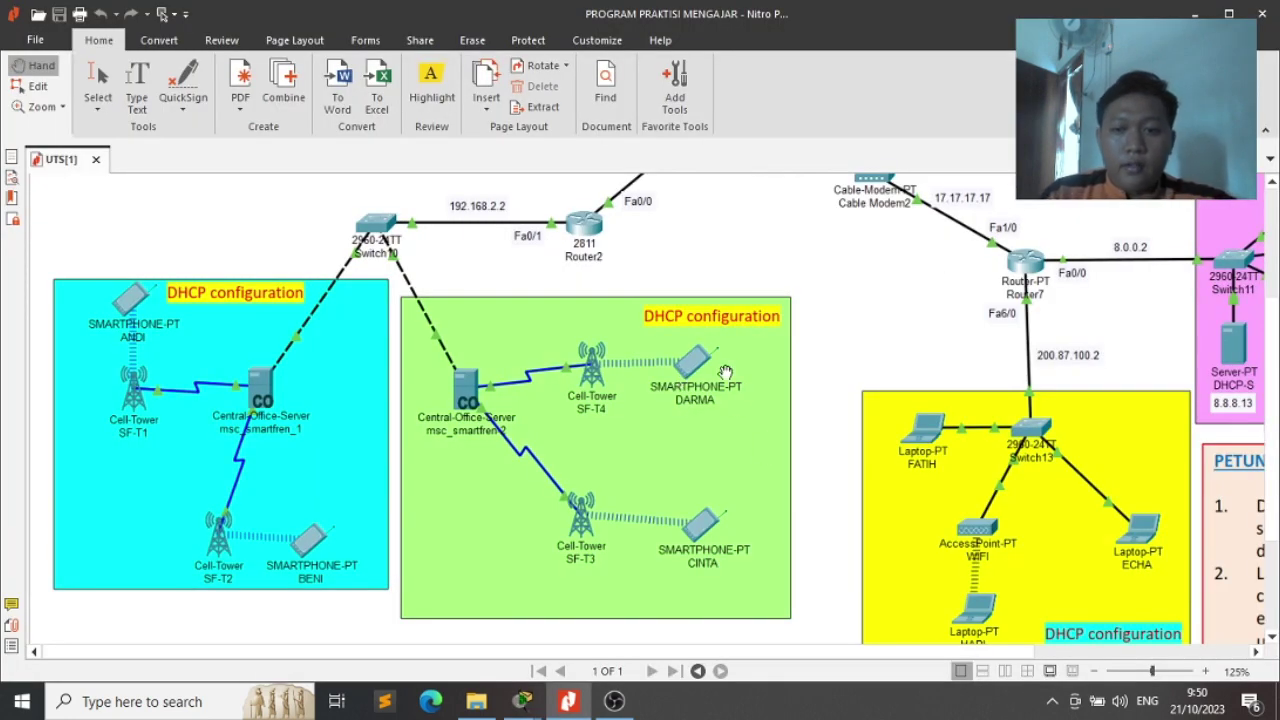
key("alt+Tab")
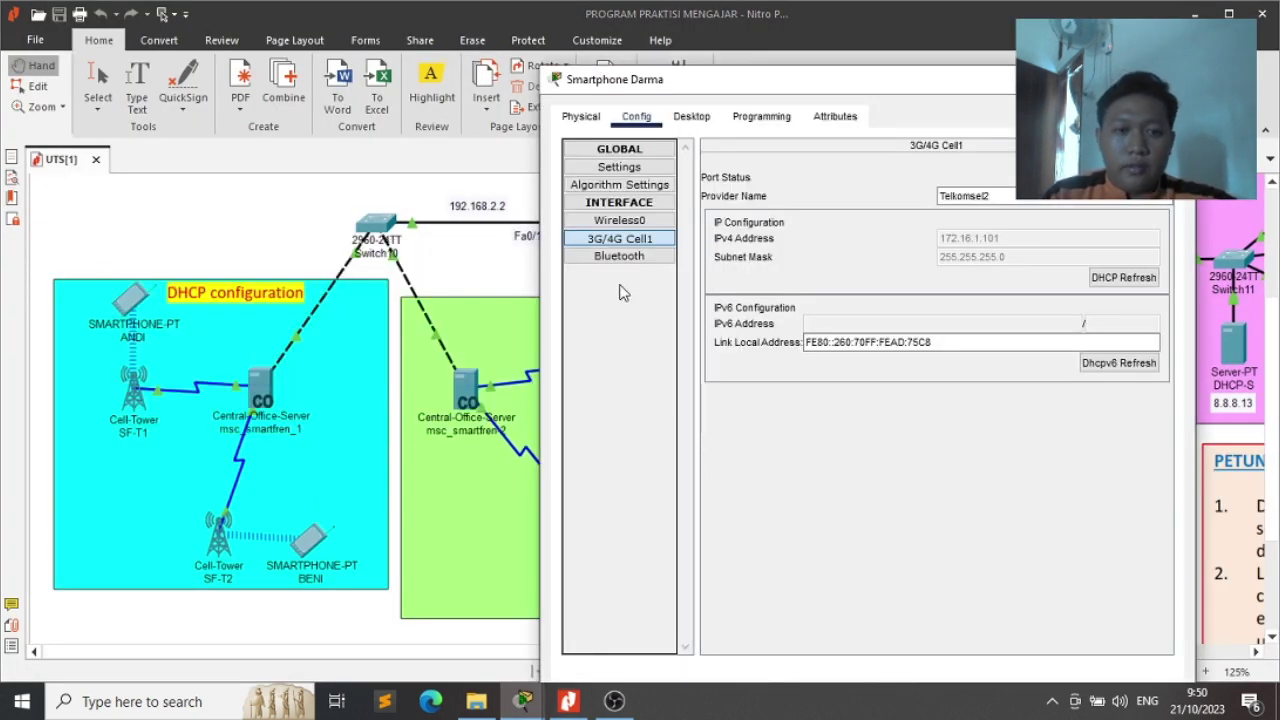
key("alt+Tab")
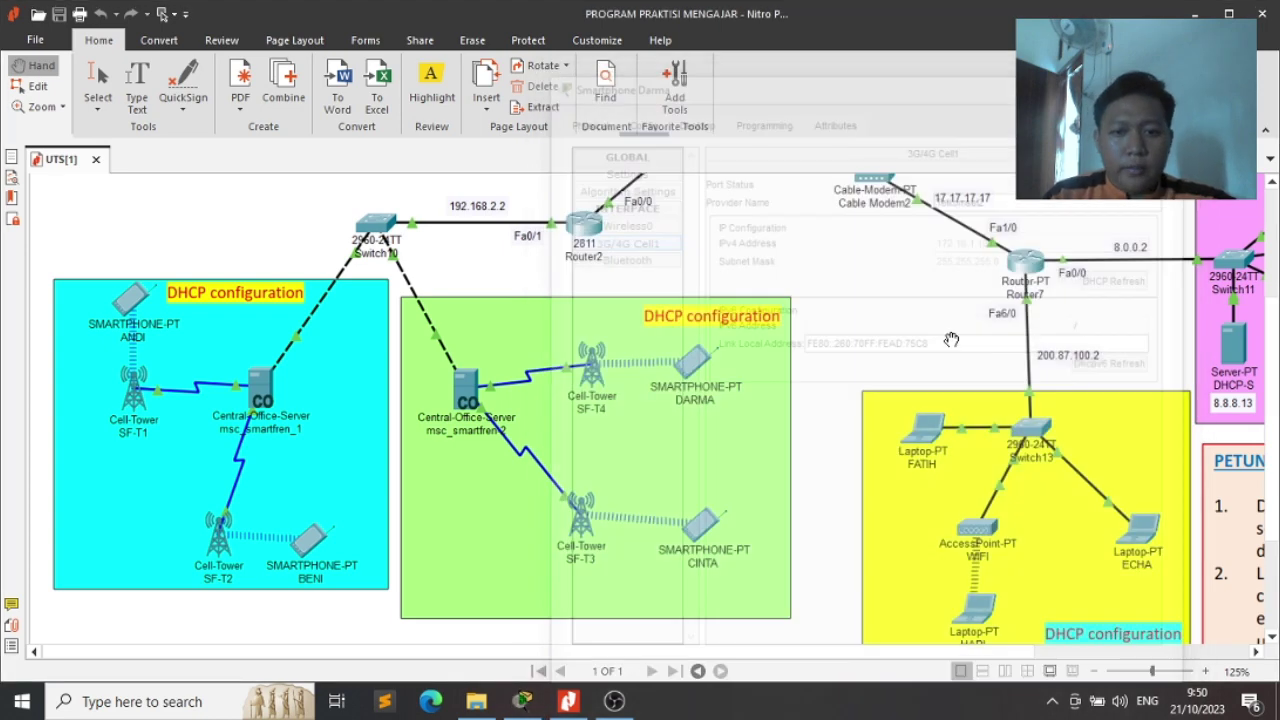
key("alt+Tab")
Check the cellular interface settings of Smartphone Cinta and Smartphone ANDI
left_click(500, 402)
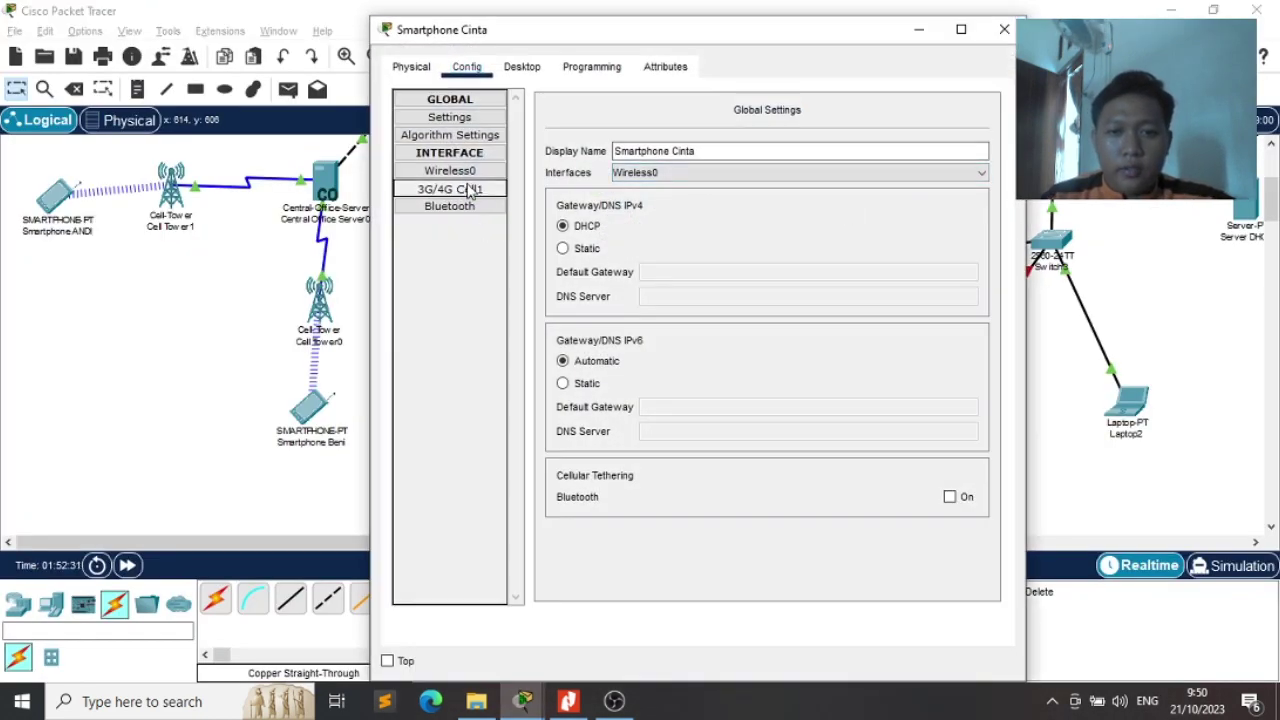
left_click(470, 190)
left_click(1004, 29)
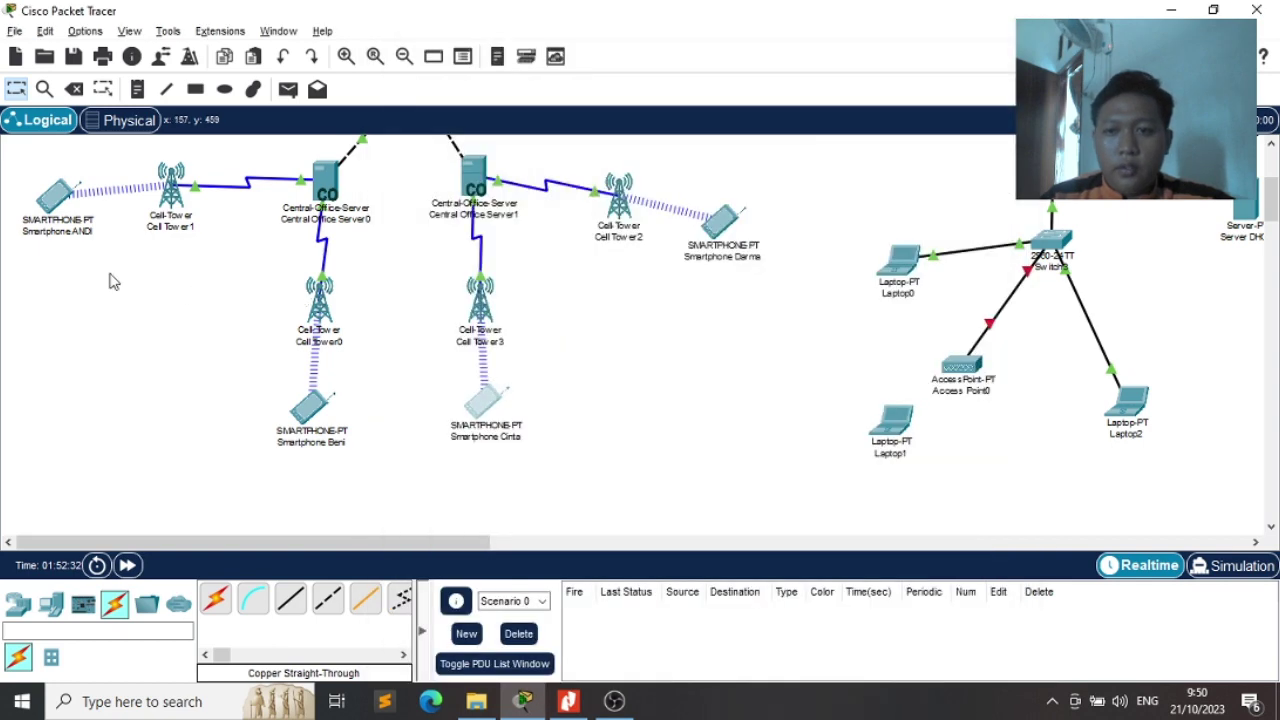
left_click(50, 205)
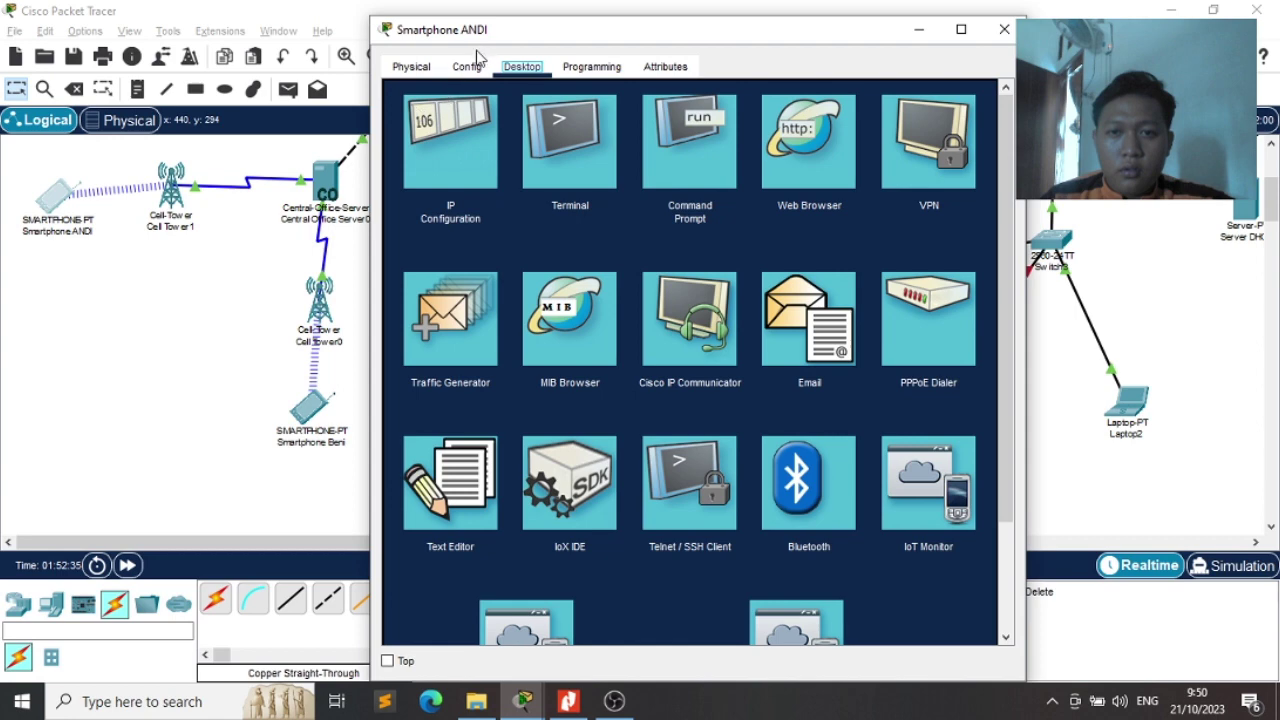
left_click(460, 70)
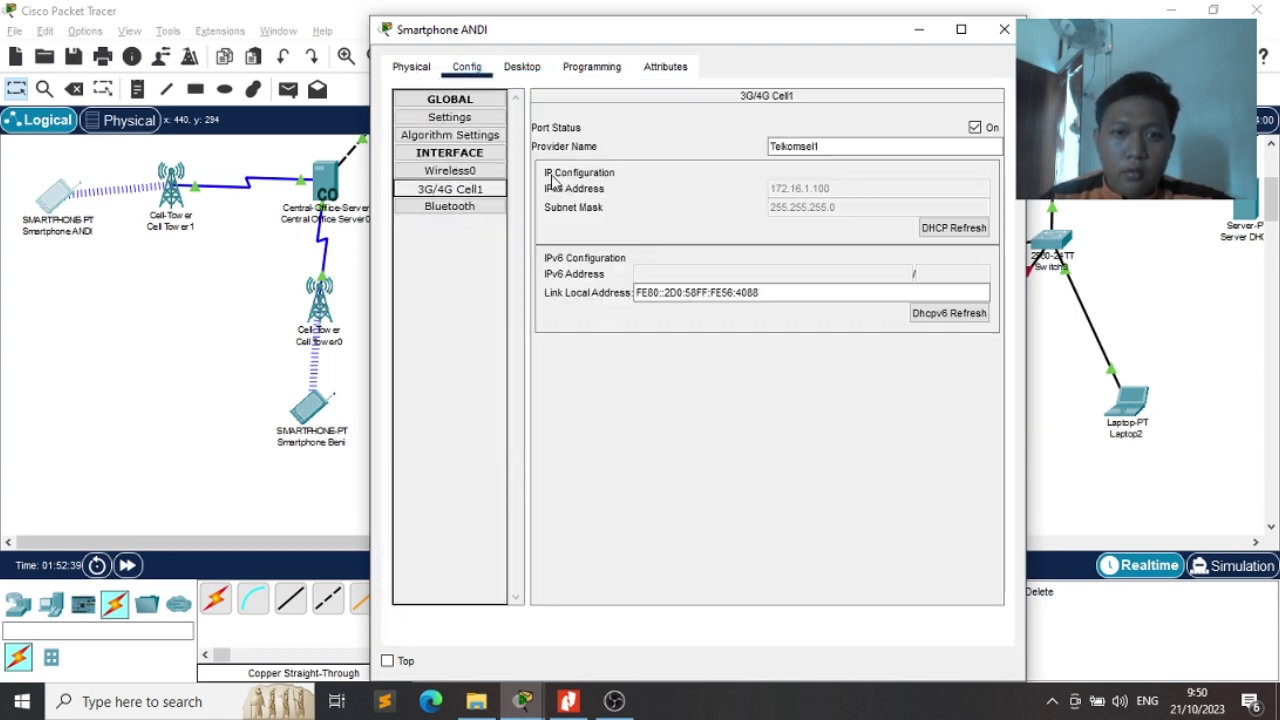
left_click(1004, 29)
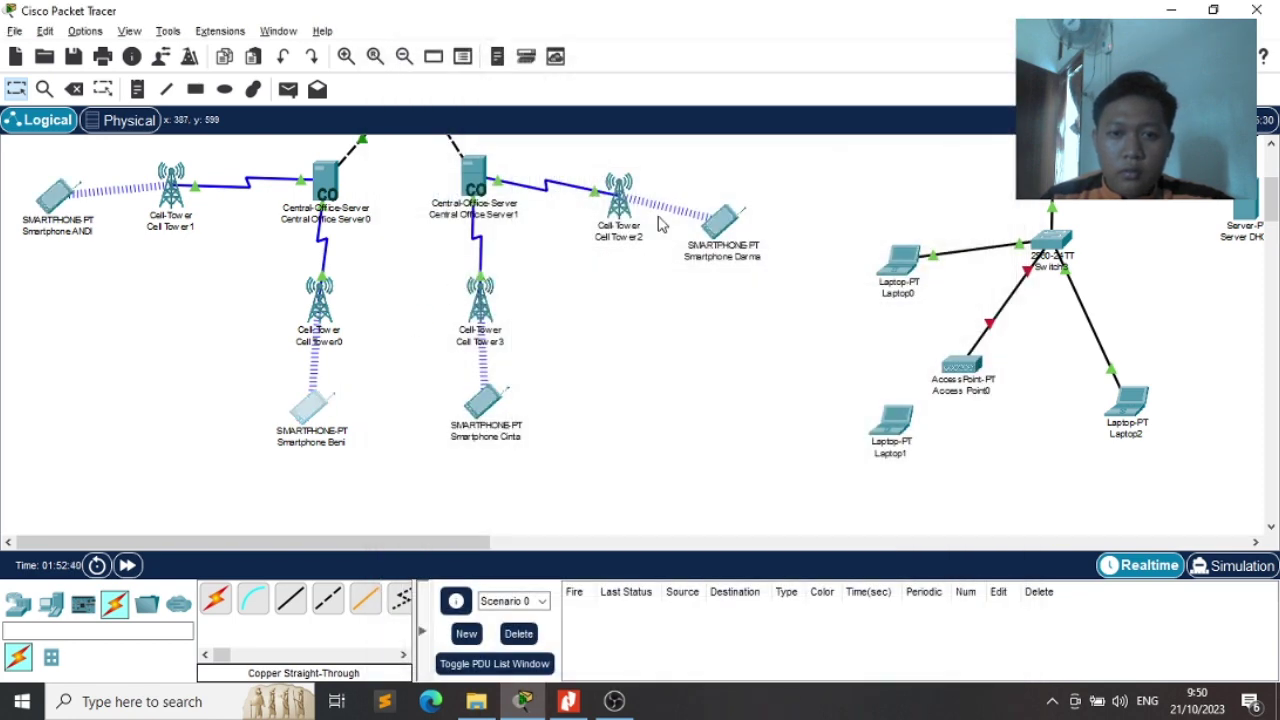
Check Smartphone Beni's 3G/4G cellular settings and its Email app
left_click(311, 408)
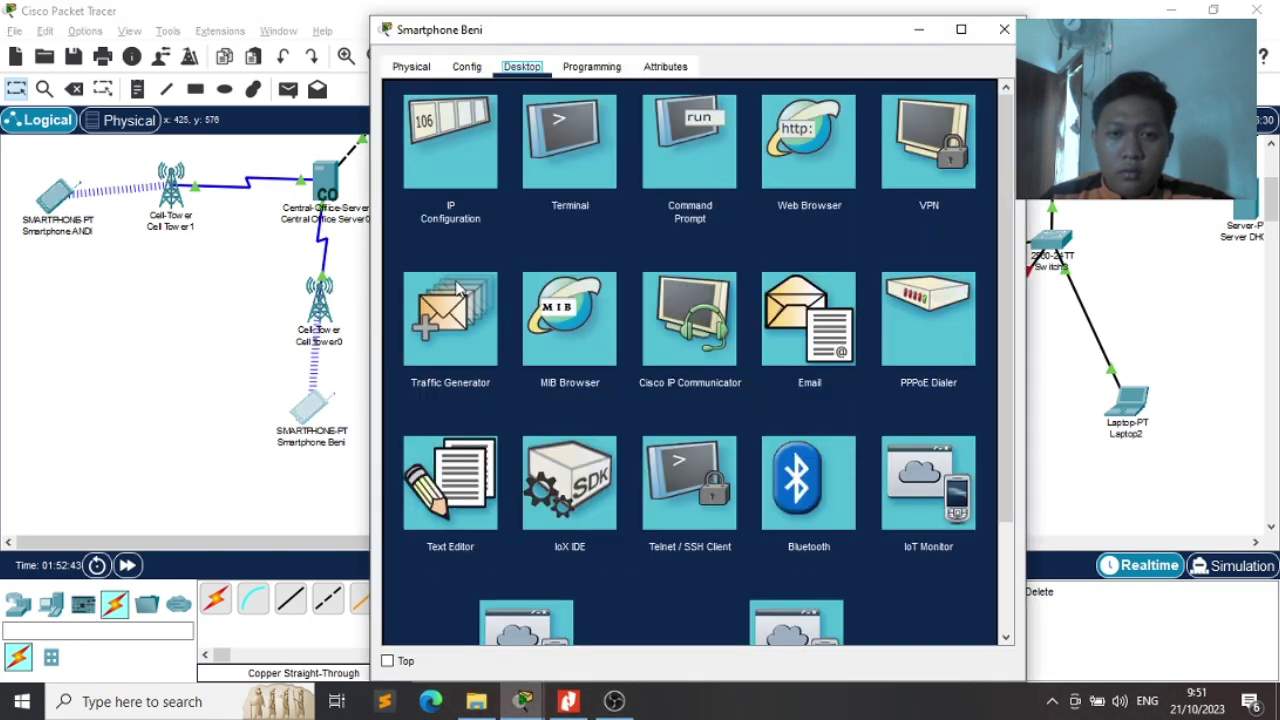
left_click(467, 66)
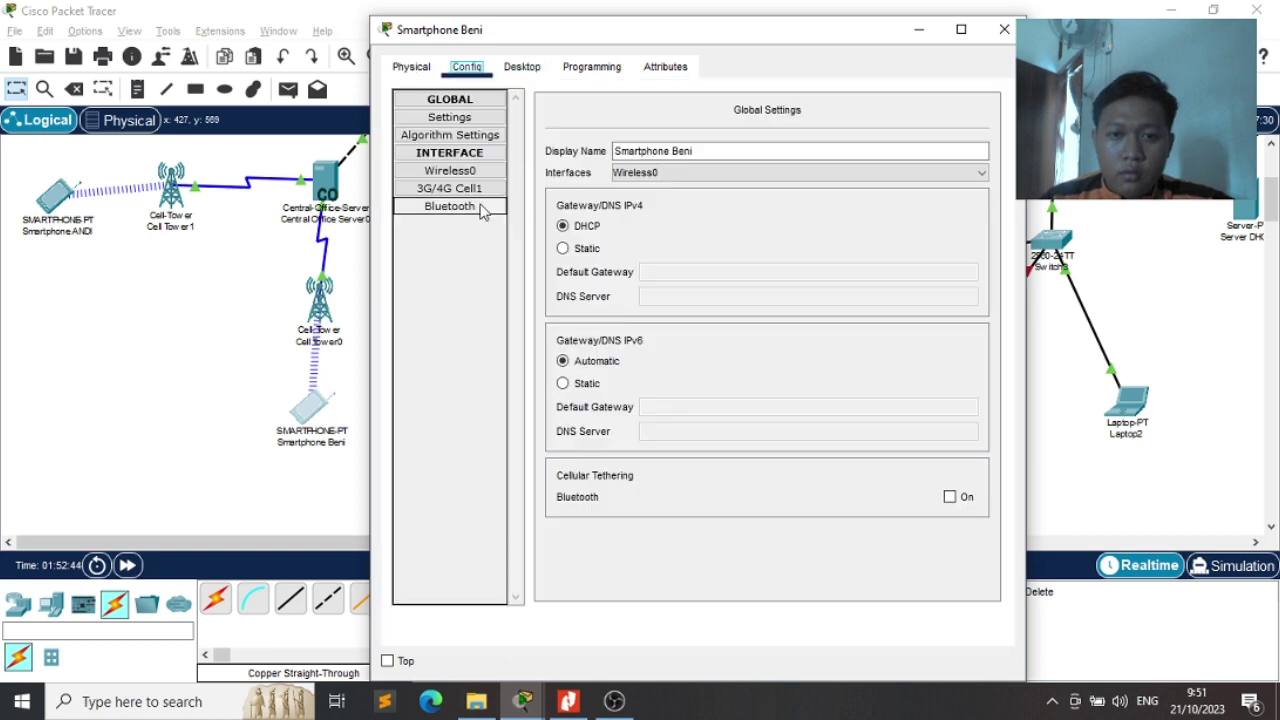
left_click(480, 191)
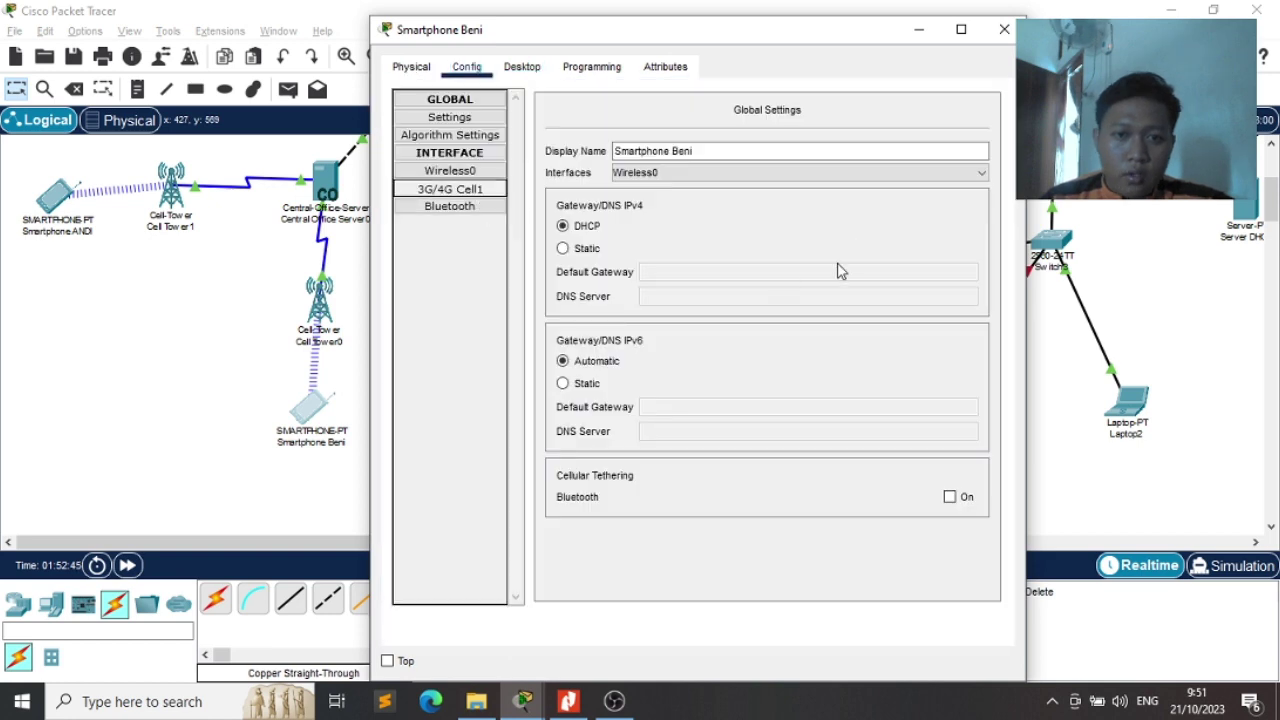
left_click(518, 68)
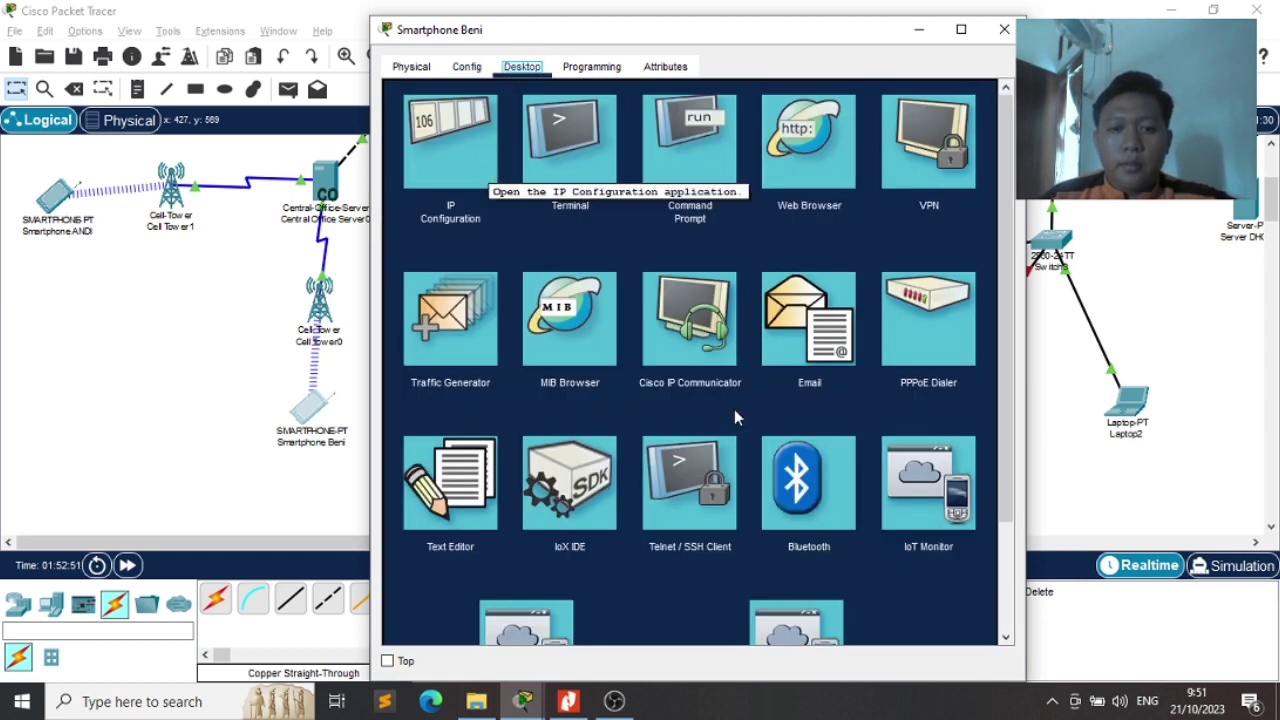
left_click(800, 315)
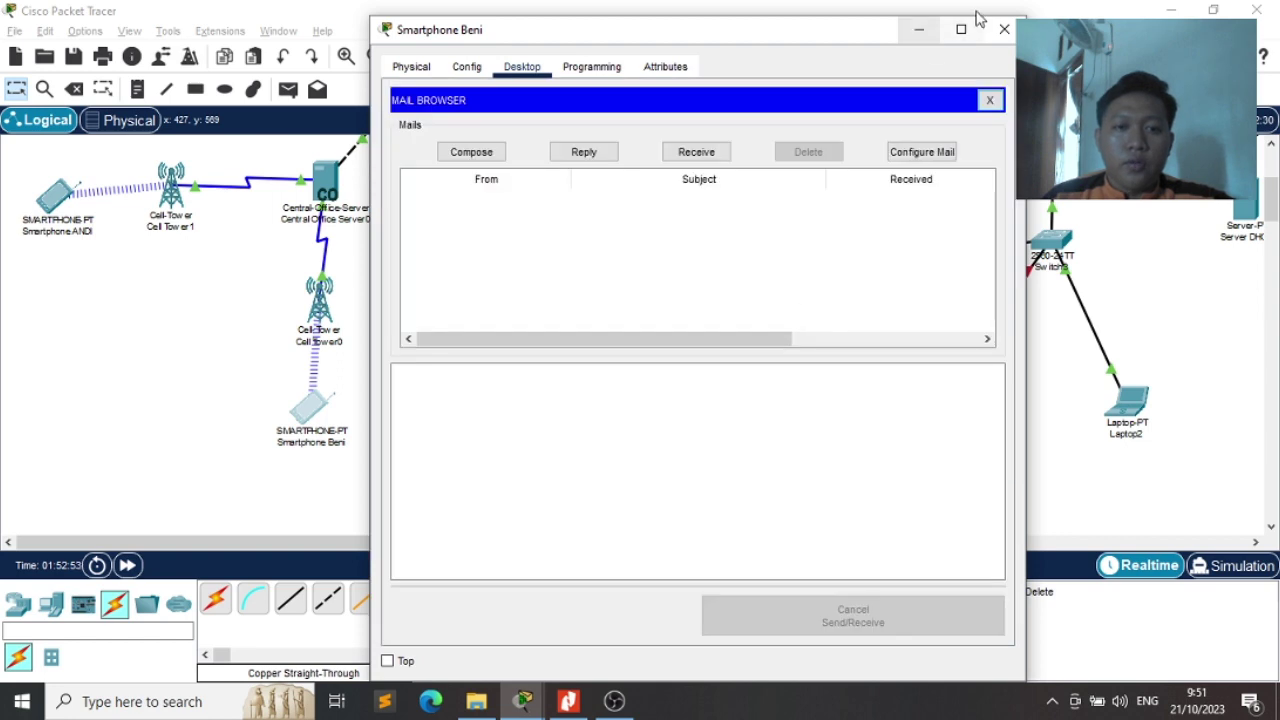
left_click(1004, 29)
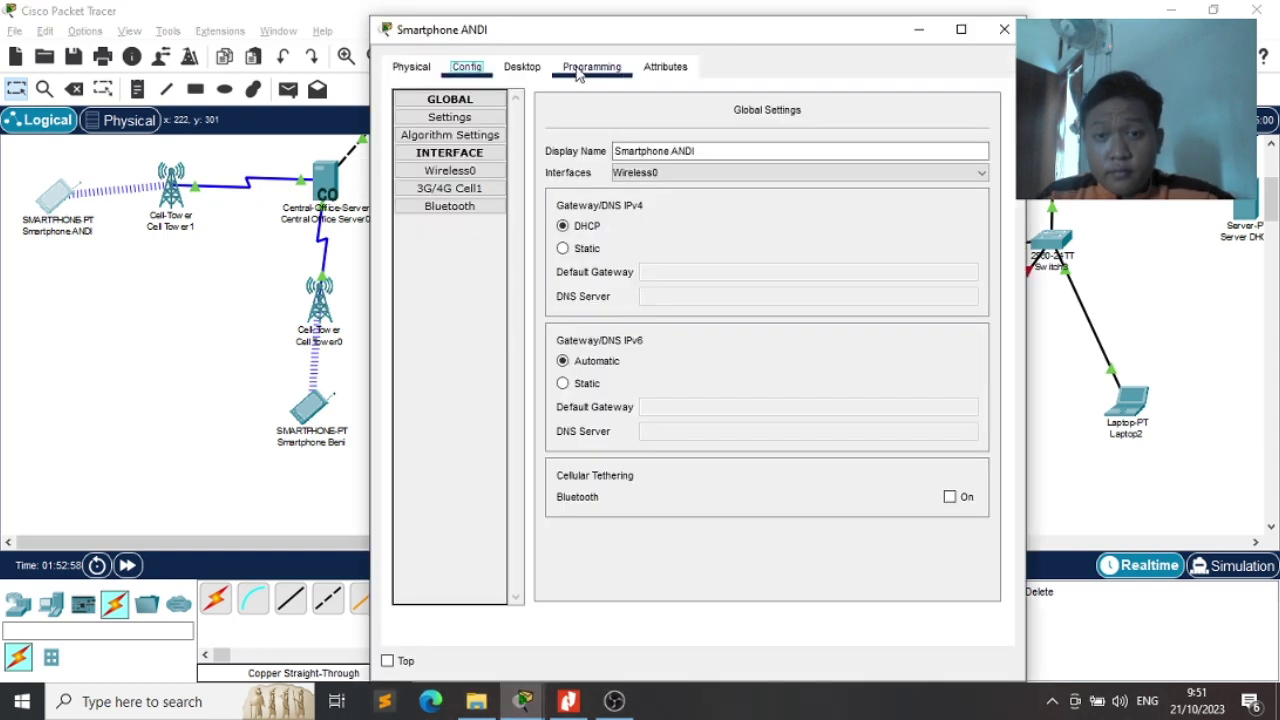
Check Smartphone ANDI's Email app, which shows an empty inbox
left_click(516, 76)
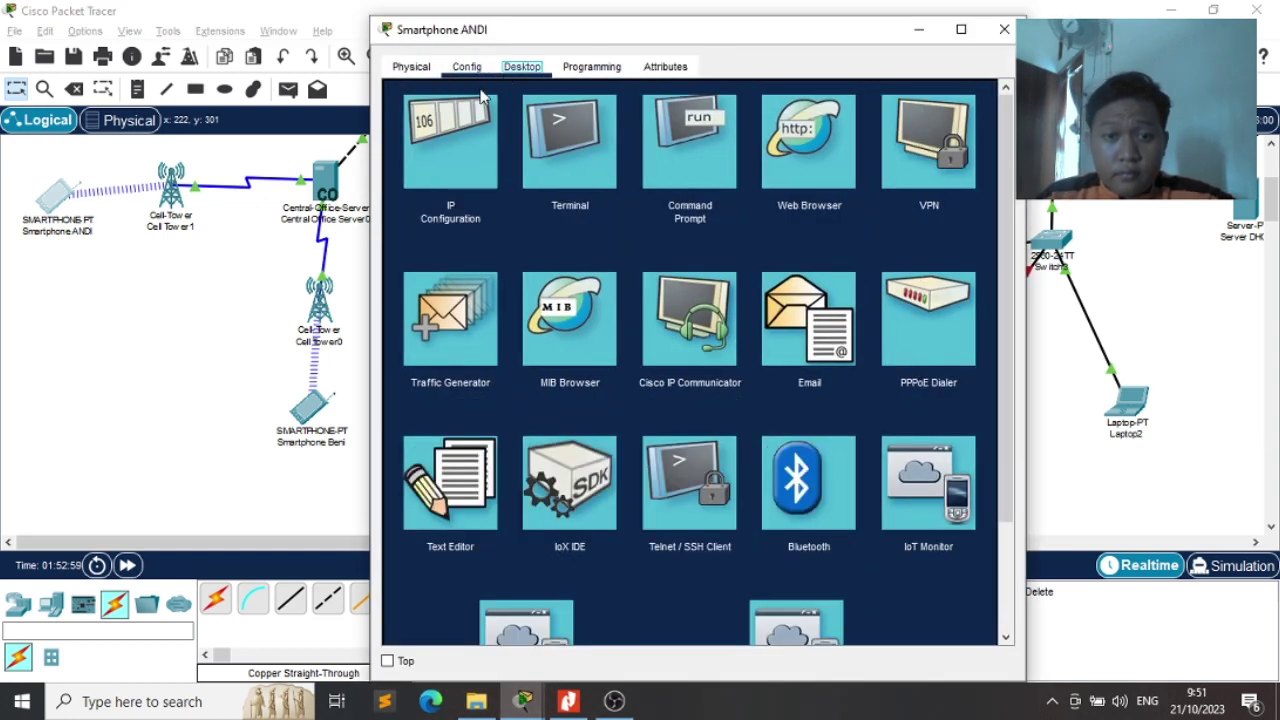
left_click(773, 288)
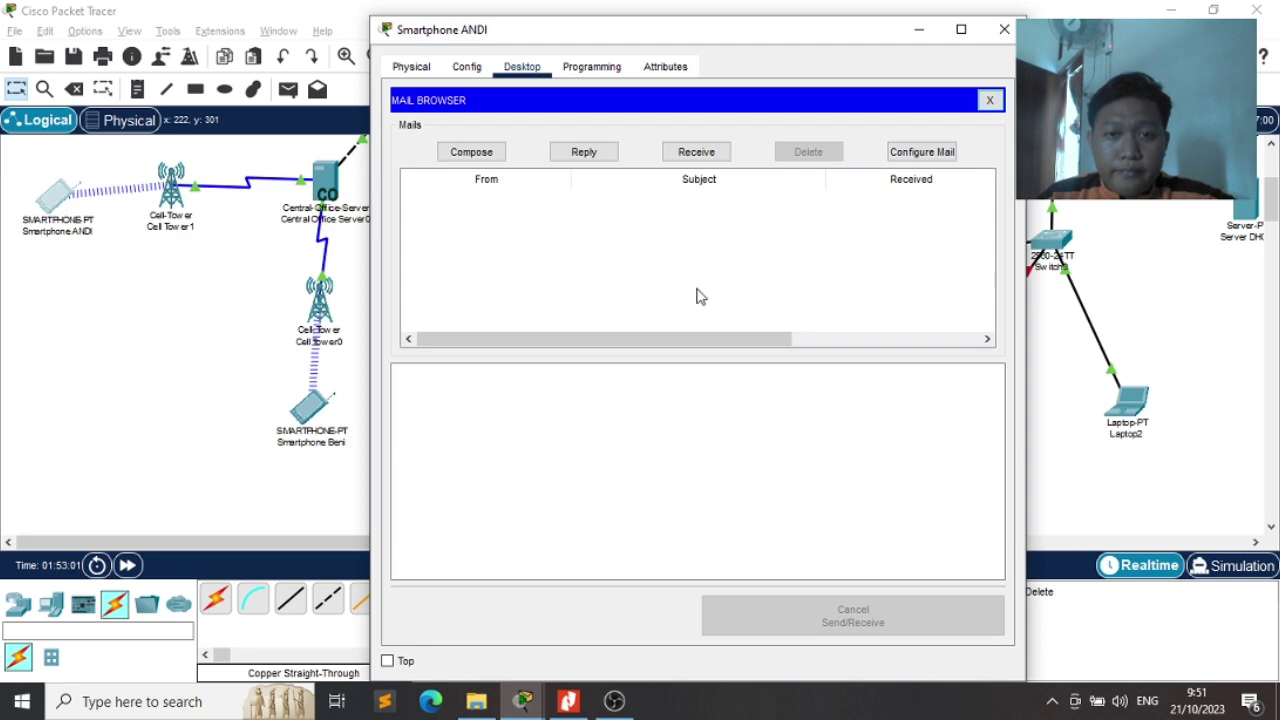
left_click(1004, 29)
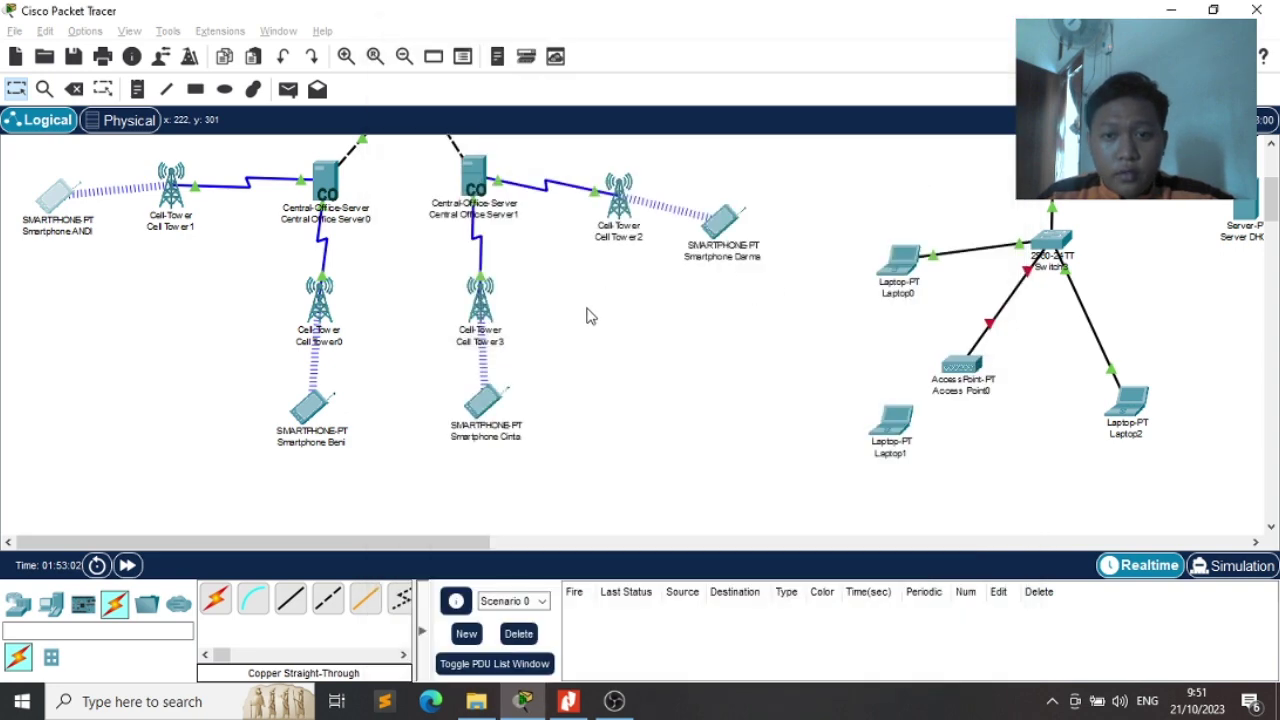
In Smartphone Cinta's mail setup, enter the display name and the itera.ac.id email address
left_click(490, 404)
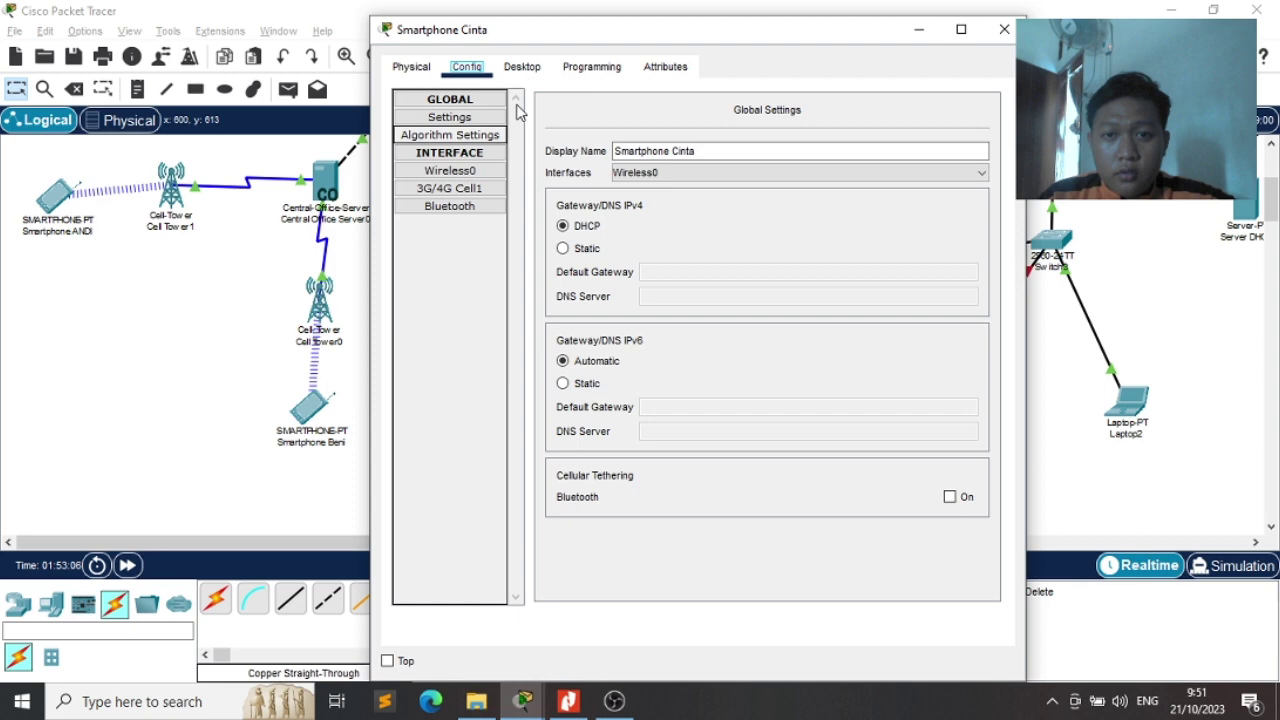
left_click(521, 66)
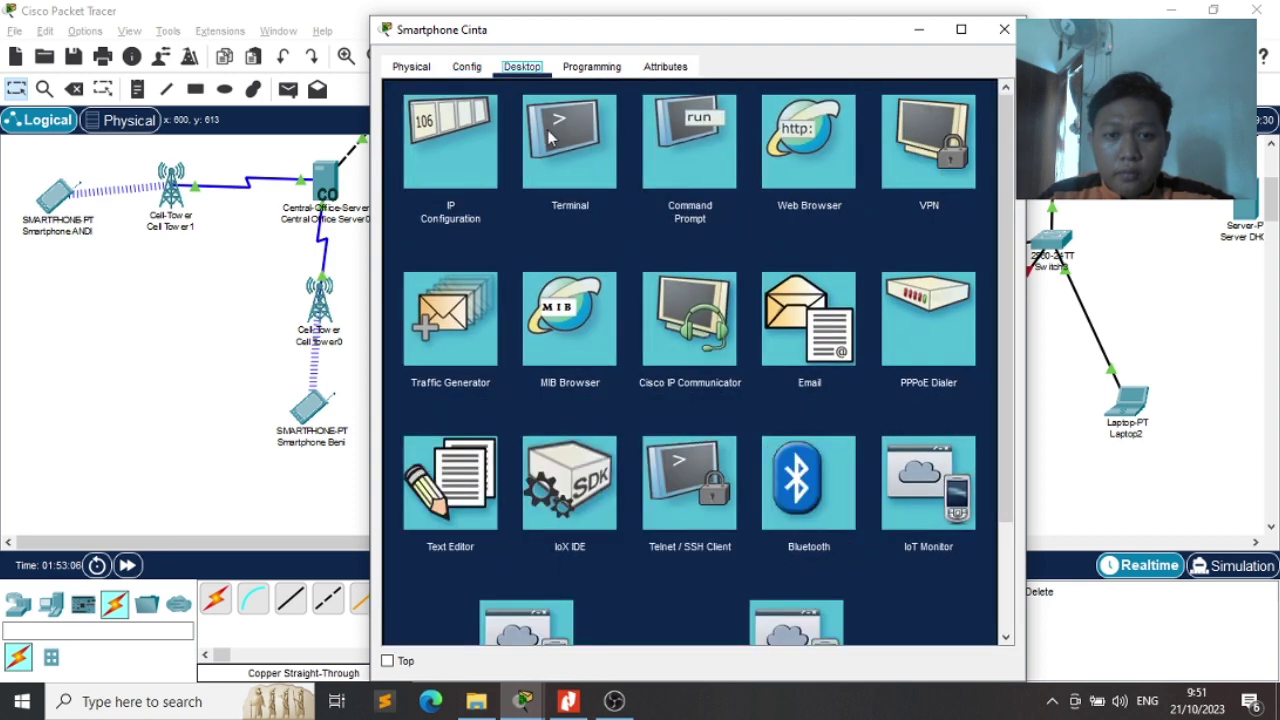
left_click(828, 312)
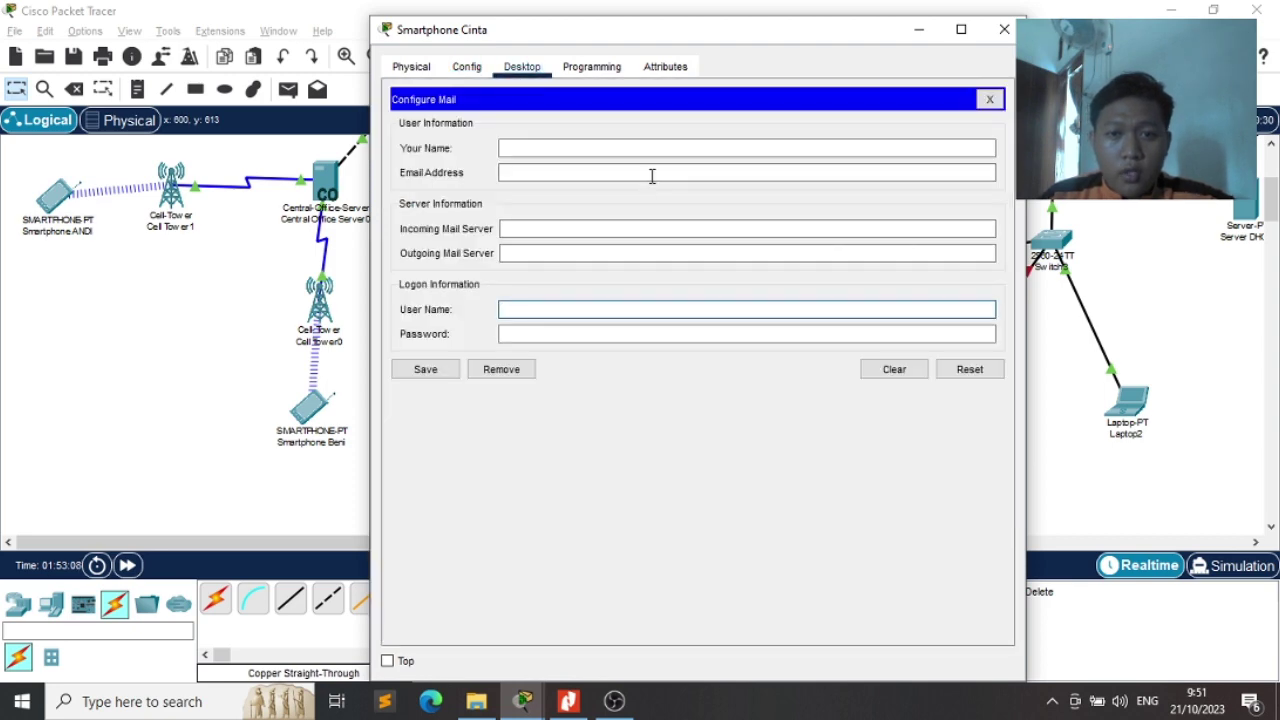
left_click(634, 147)
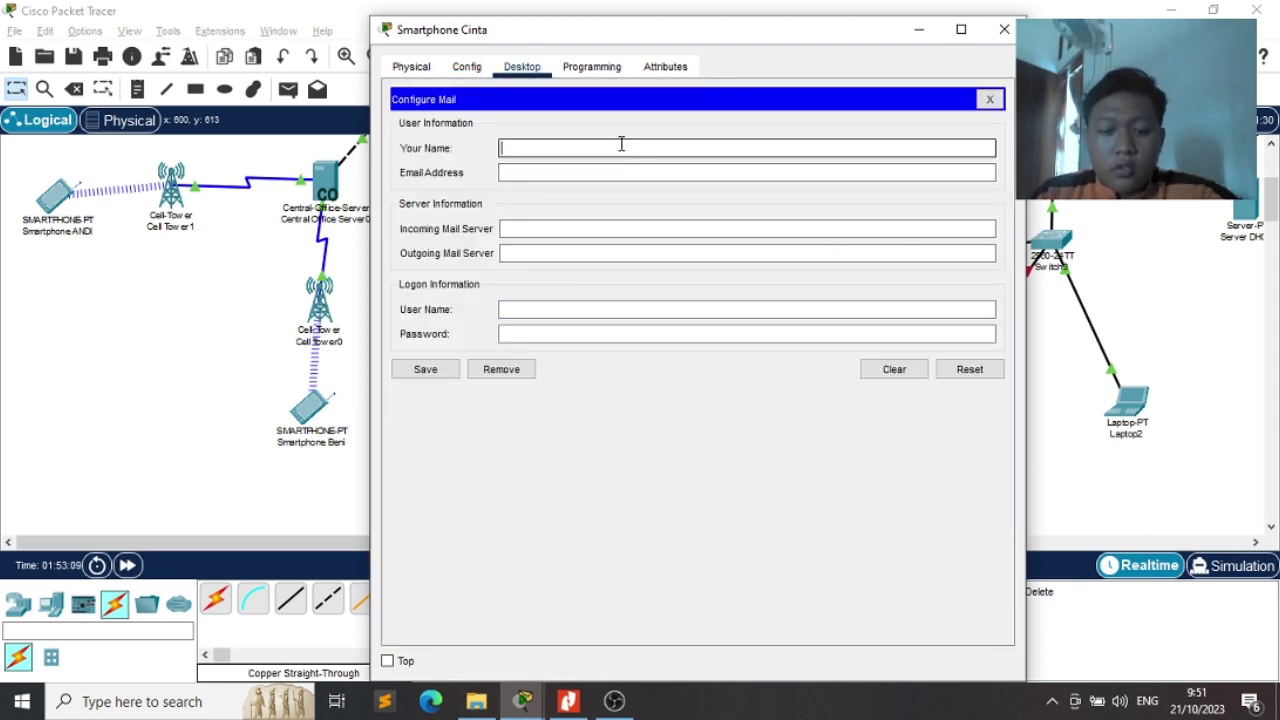
type("cinta")
key("Tab")
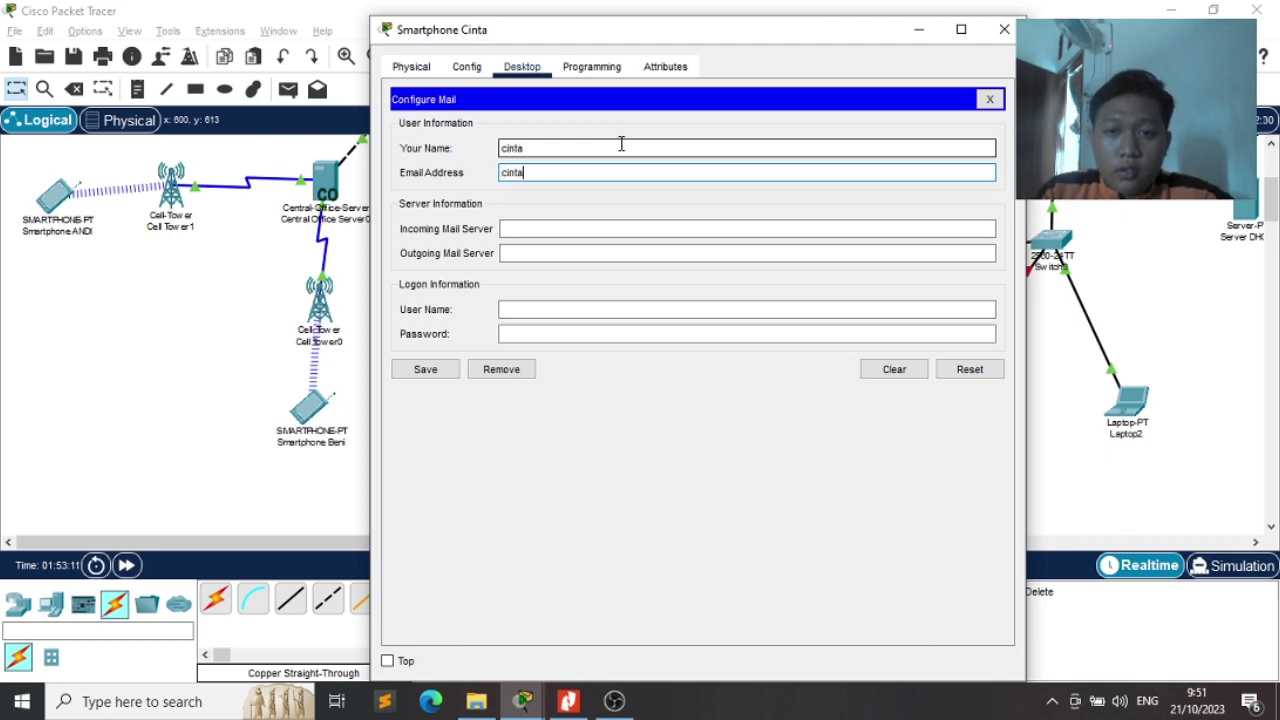
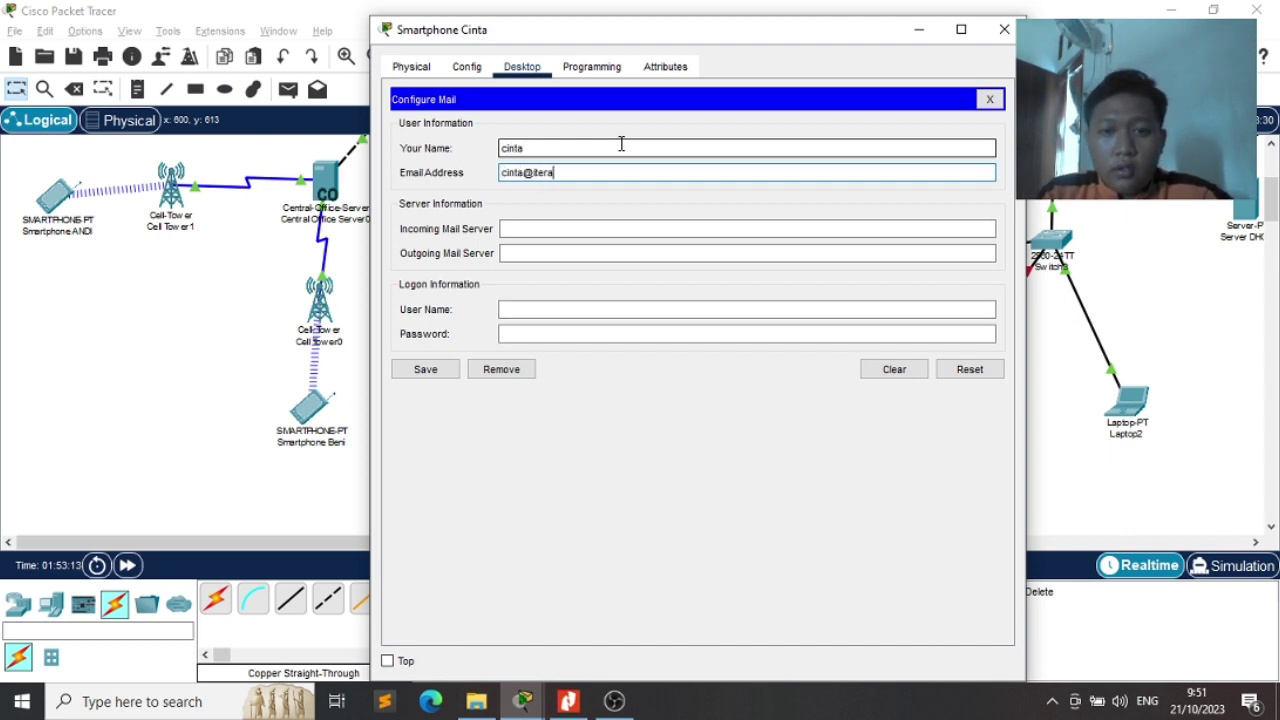
Set mail server 8.8.8.11 and the logon user name, then save the account
key("Tab")
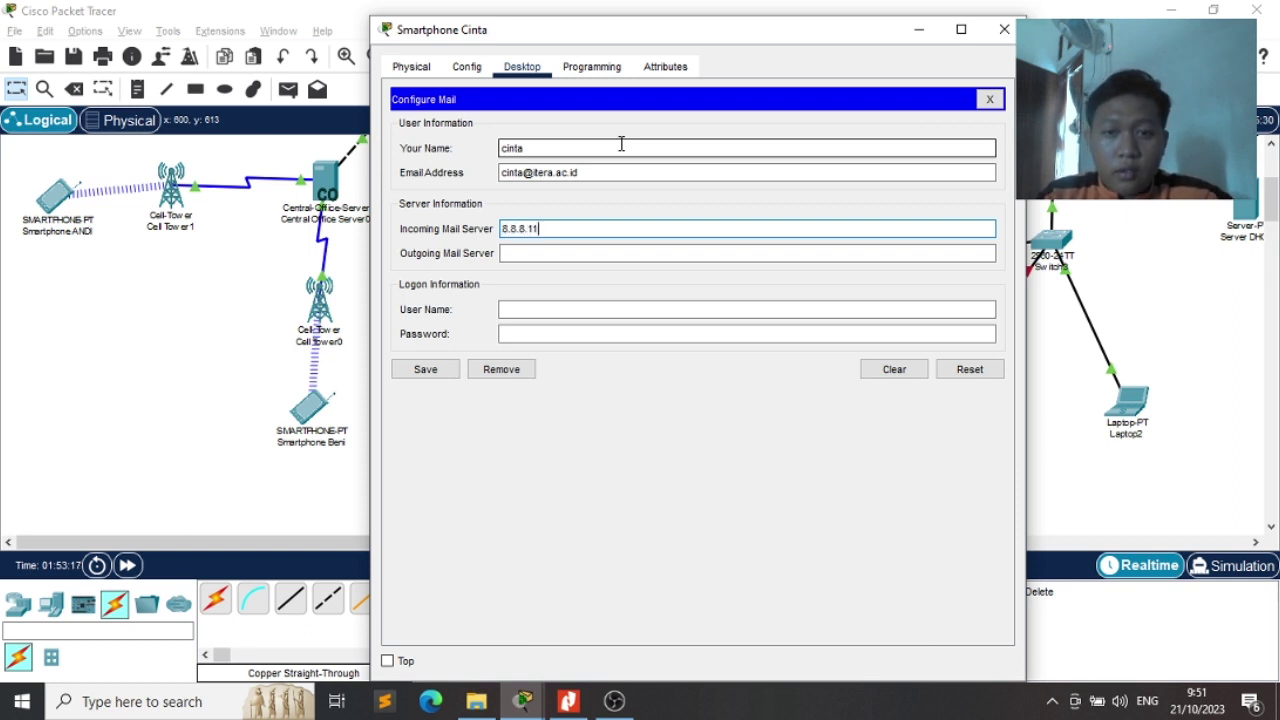
key("Tab")
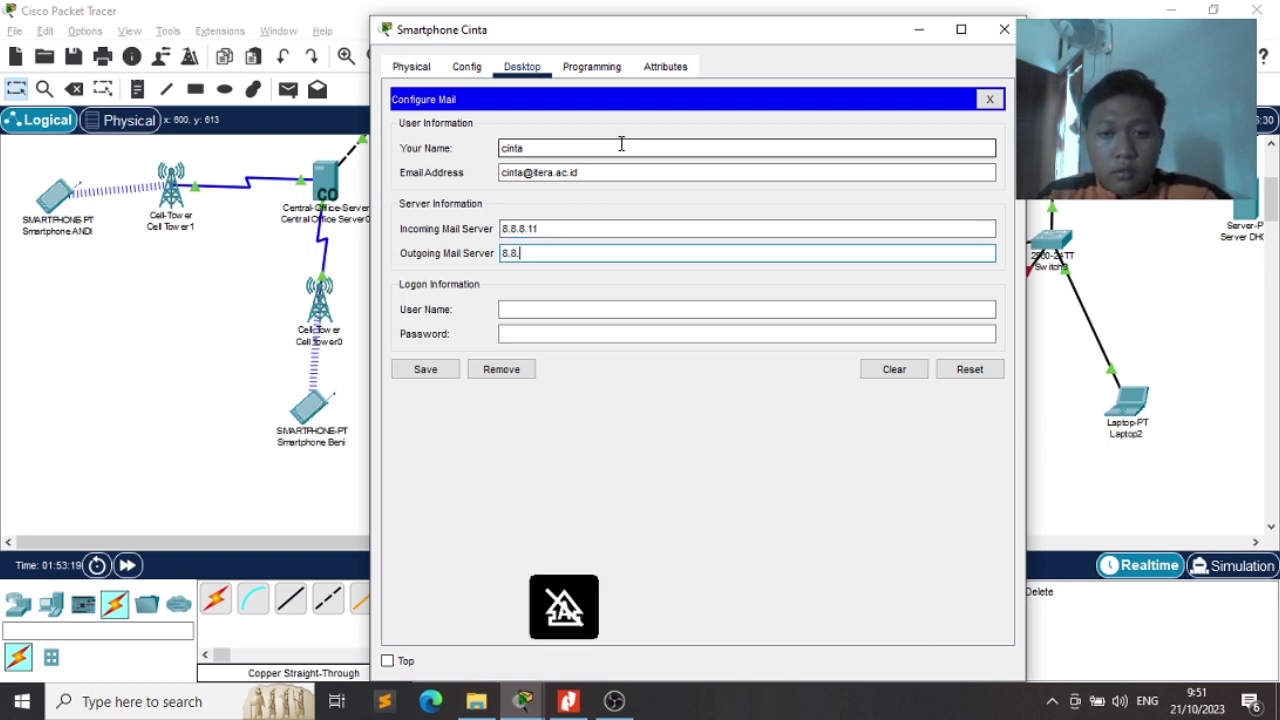
type("8.8.8.11")
key("Tab")
type("c")
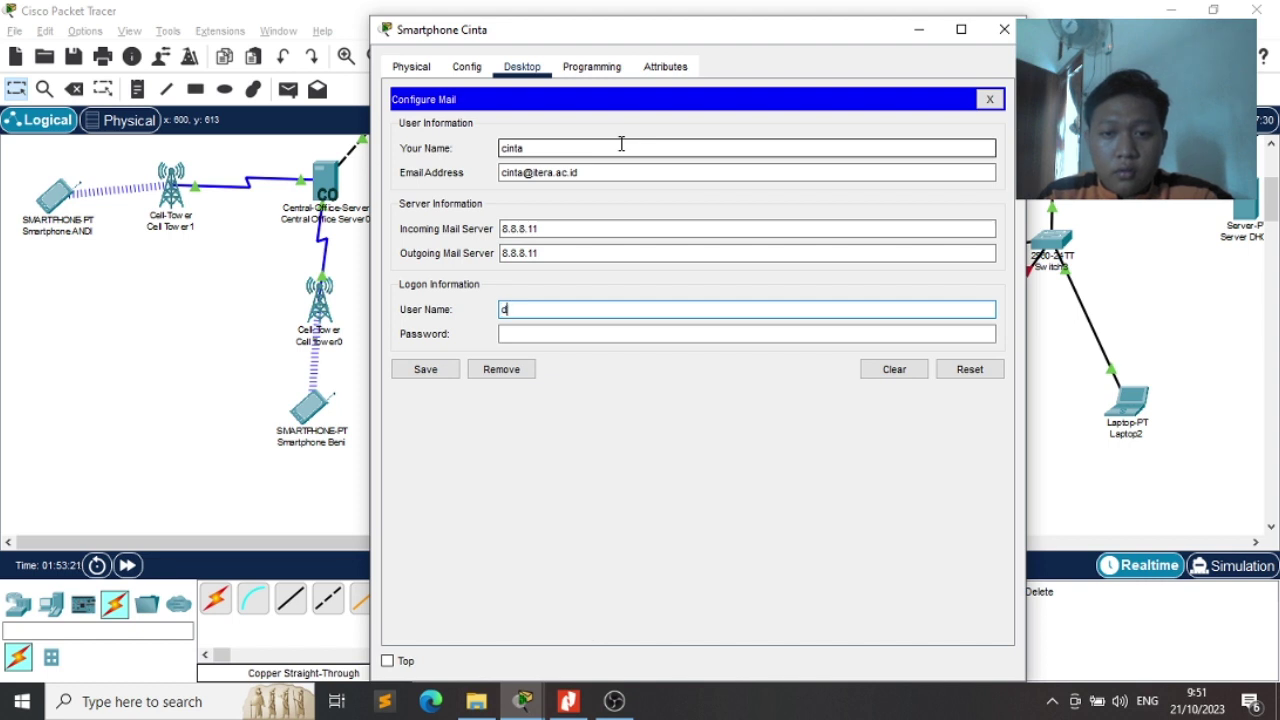
type("inta")
key("Tab")
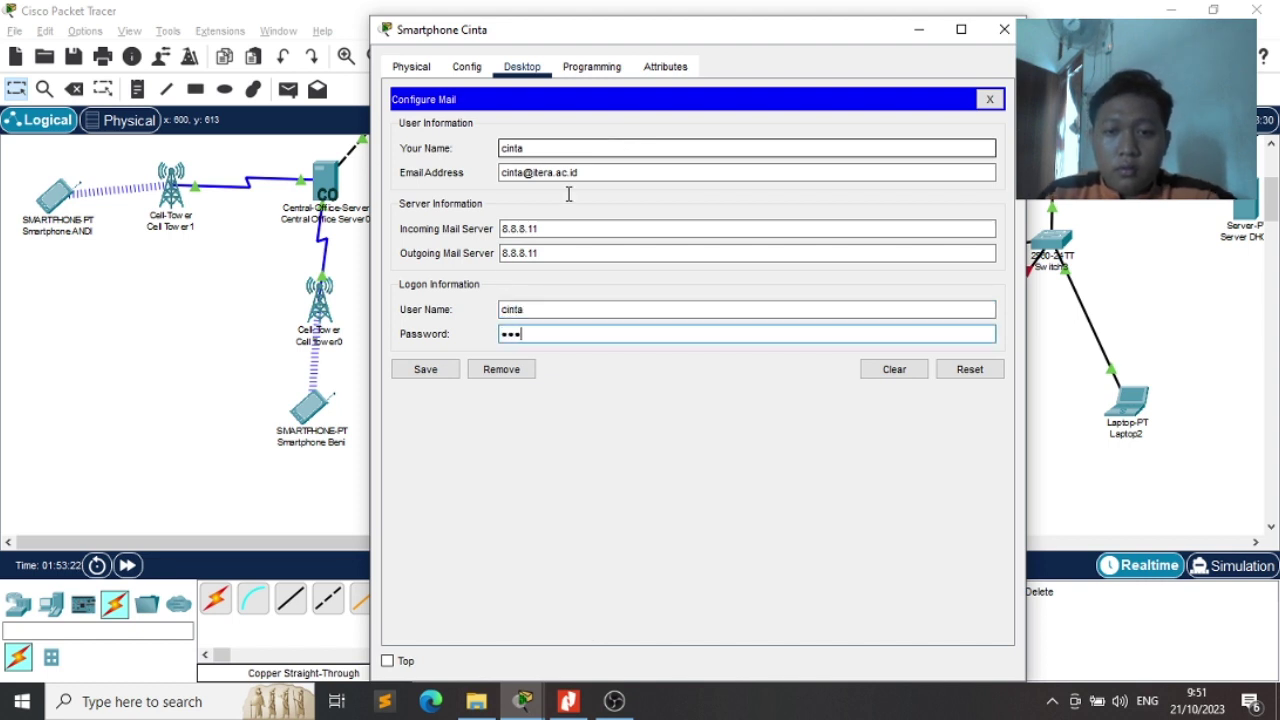
left_click(425, 369)
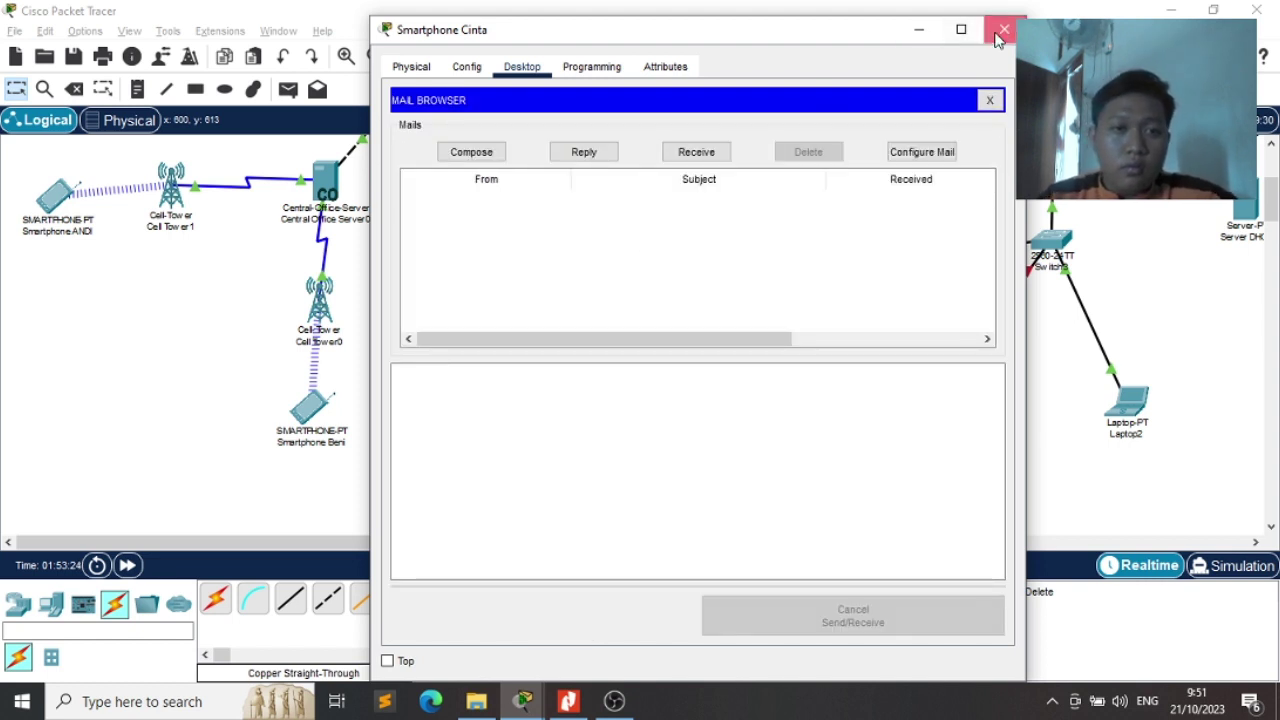
left_click(1004, 28)
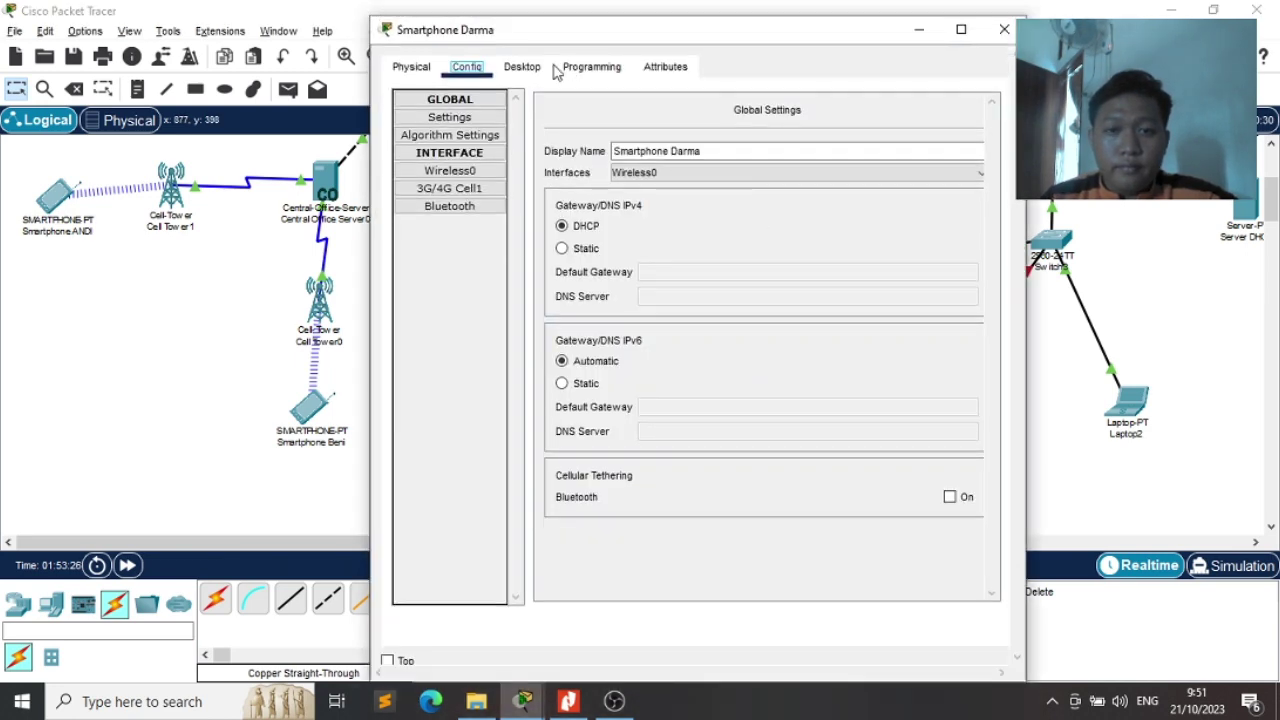
Start Smartphone Darma's mail account setup and enter the display name
left_click(522, 66)
left_click(800, 326)
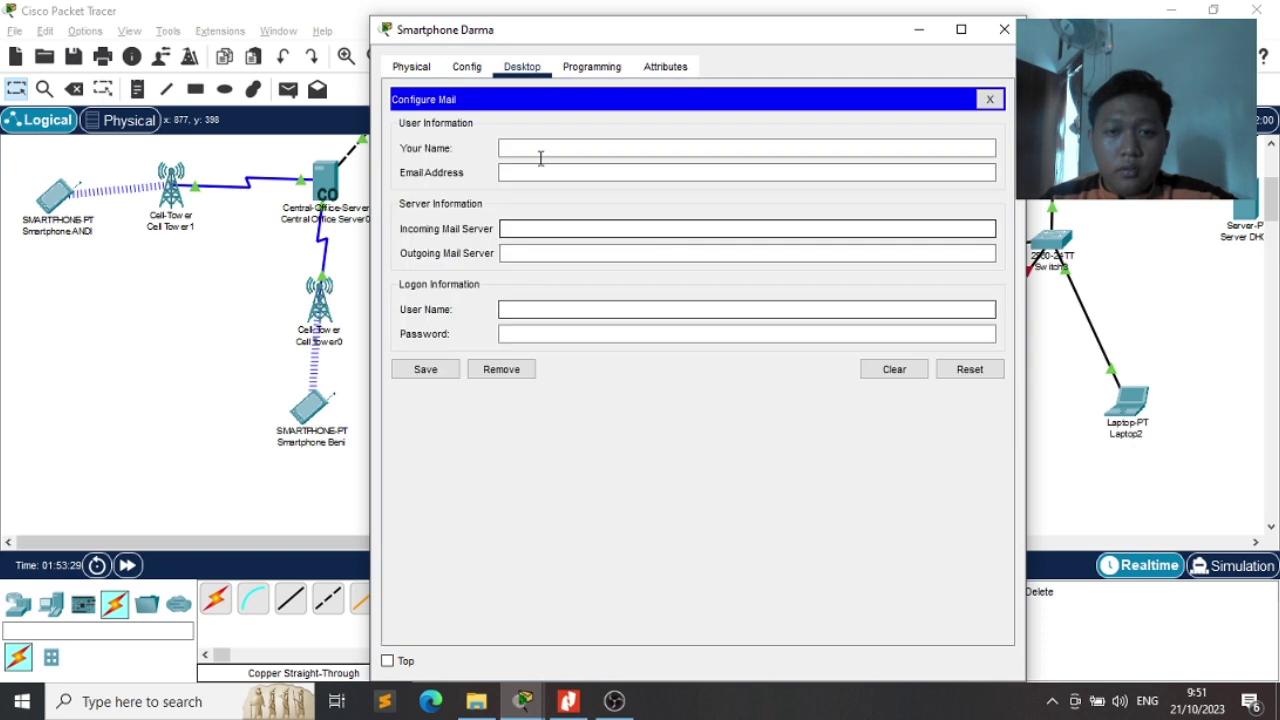
left_click(533, 148)
type("darma")
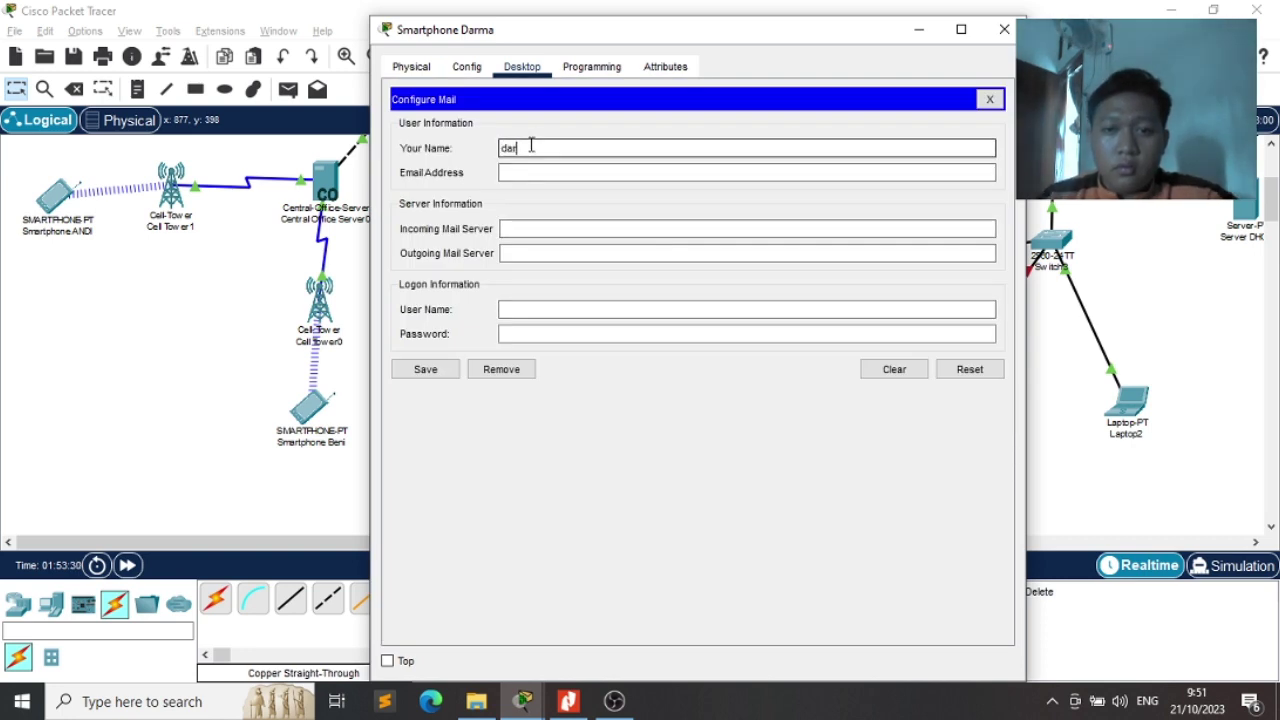
key("Tab")
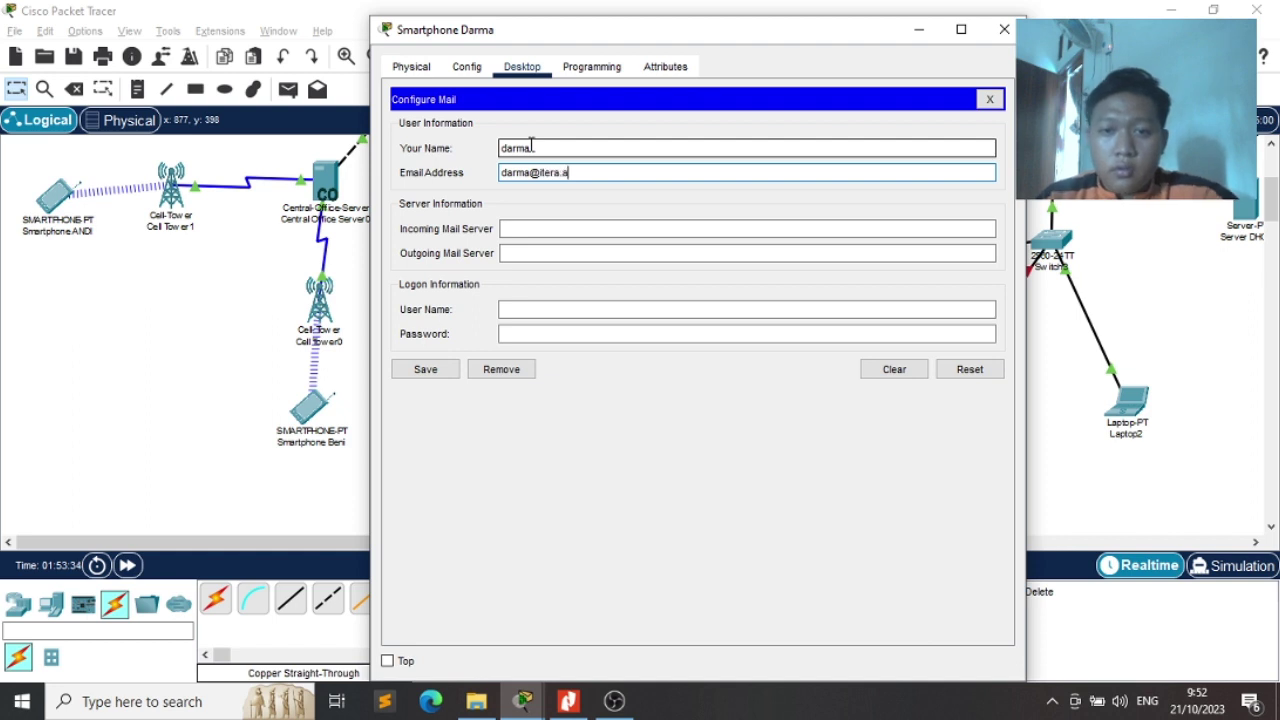
Set mail server 8.8.8.11 and the logon user name, then save the account
key("Tab")
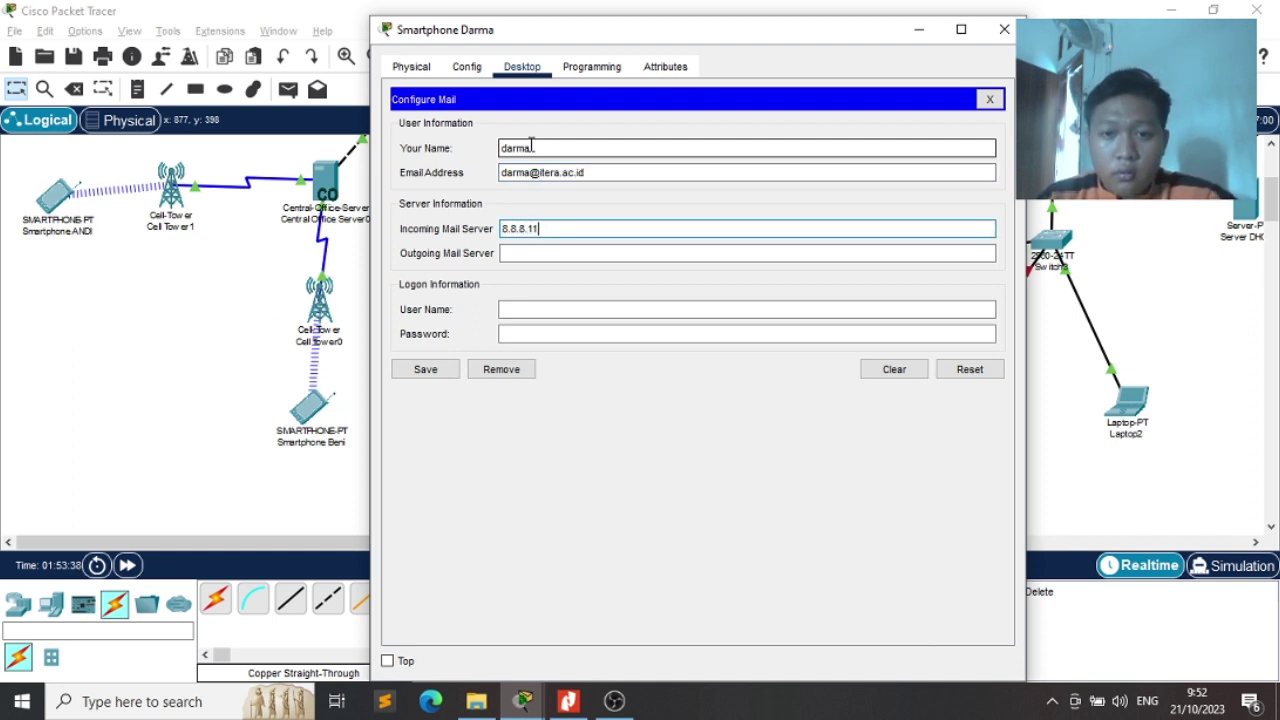
key("Tab")
type("8.8.8.11")
key("Tab")
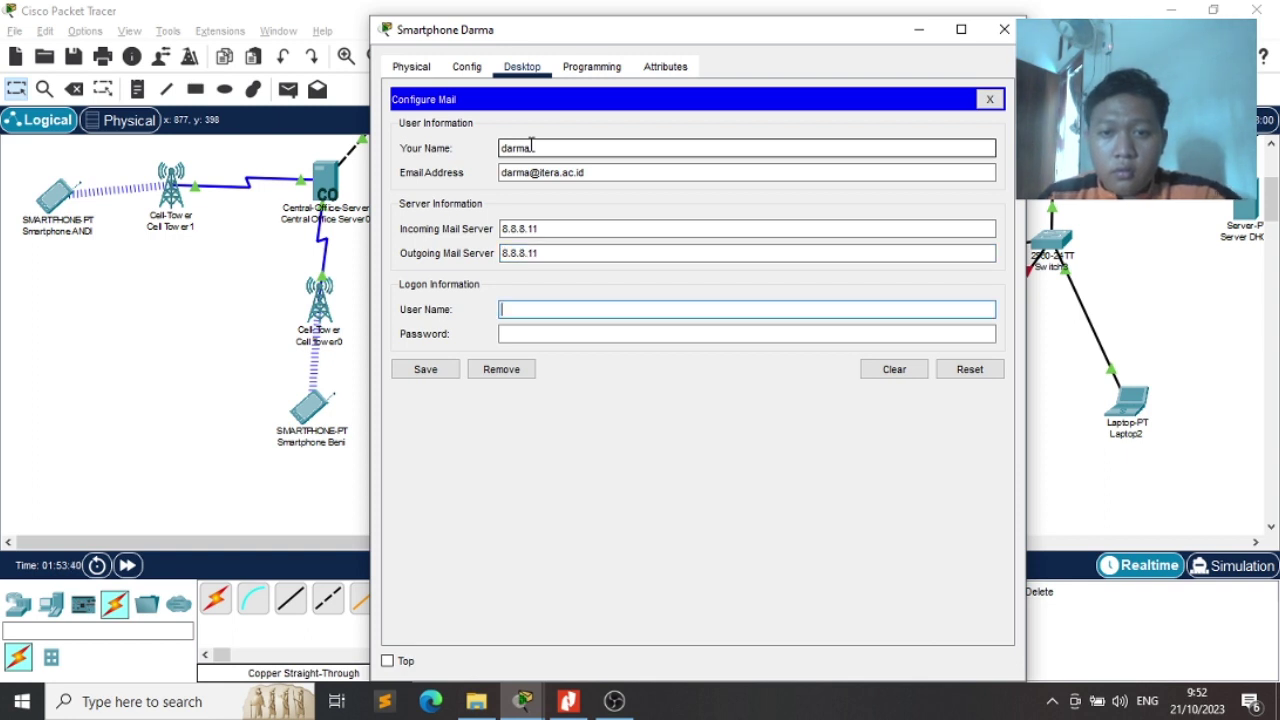
type("darma")
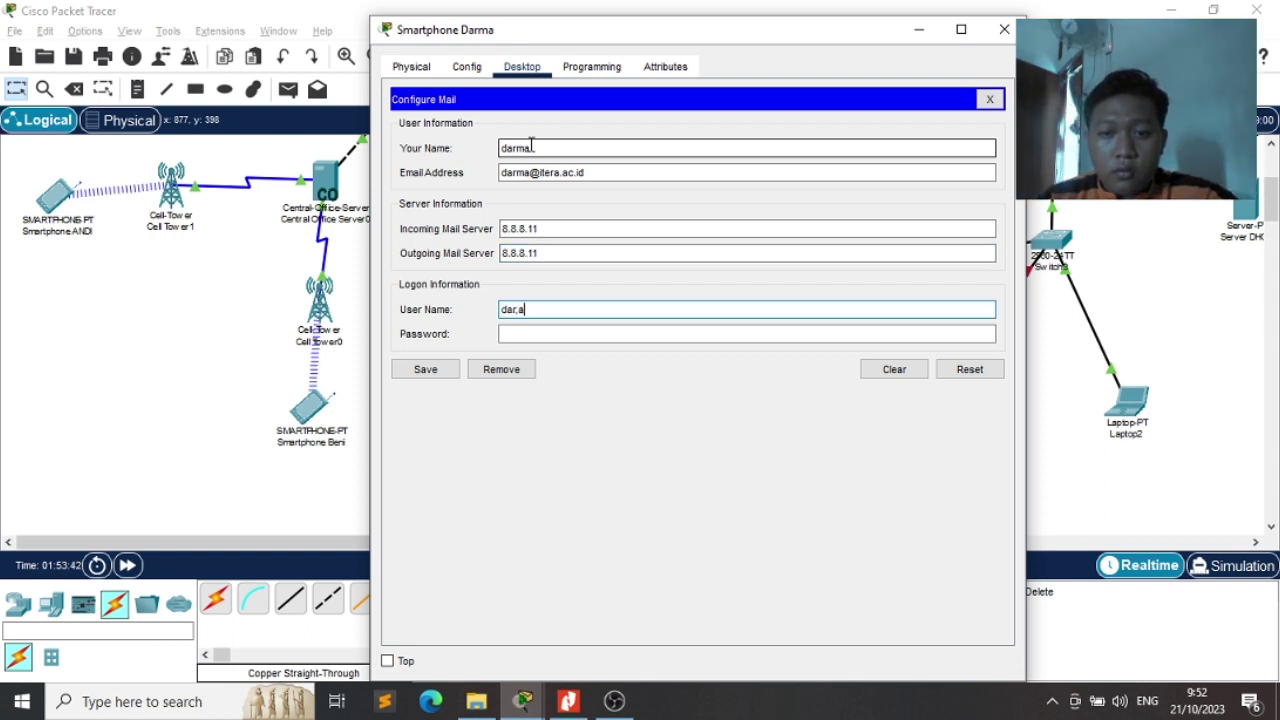
key("Tab")
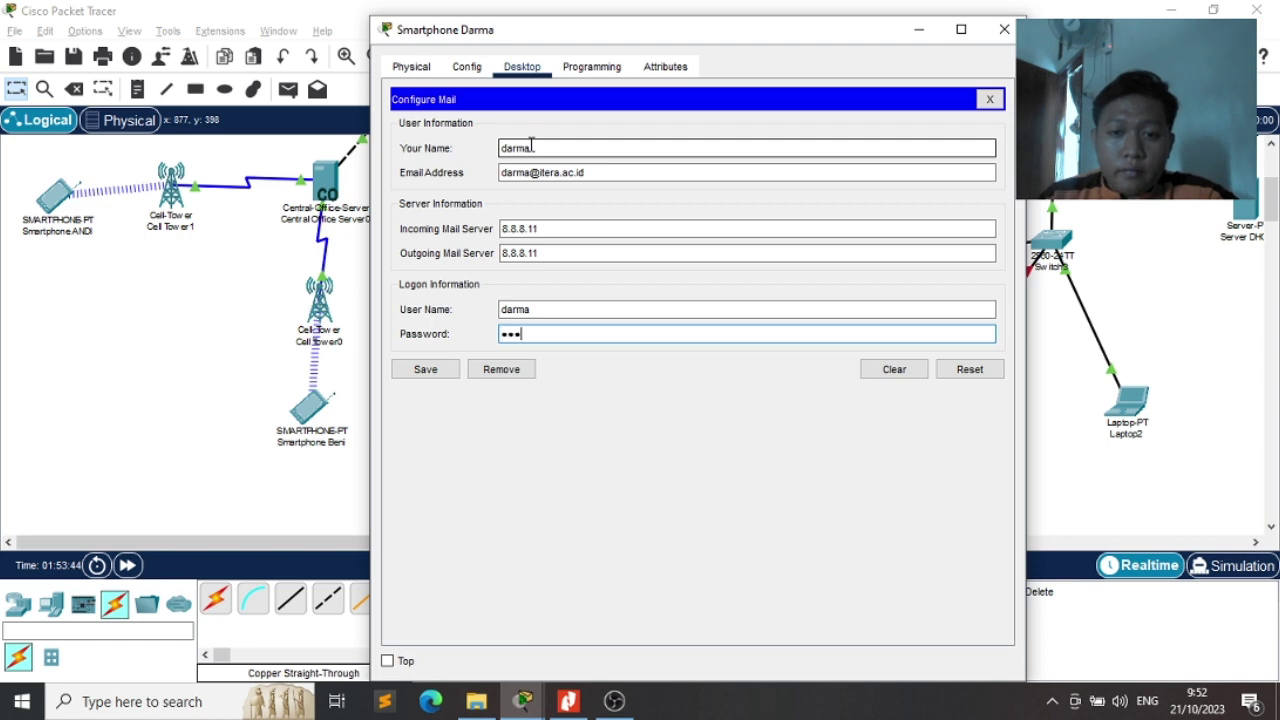
left_click(427, 370)
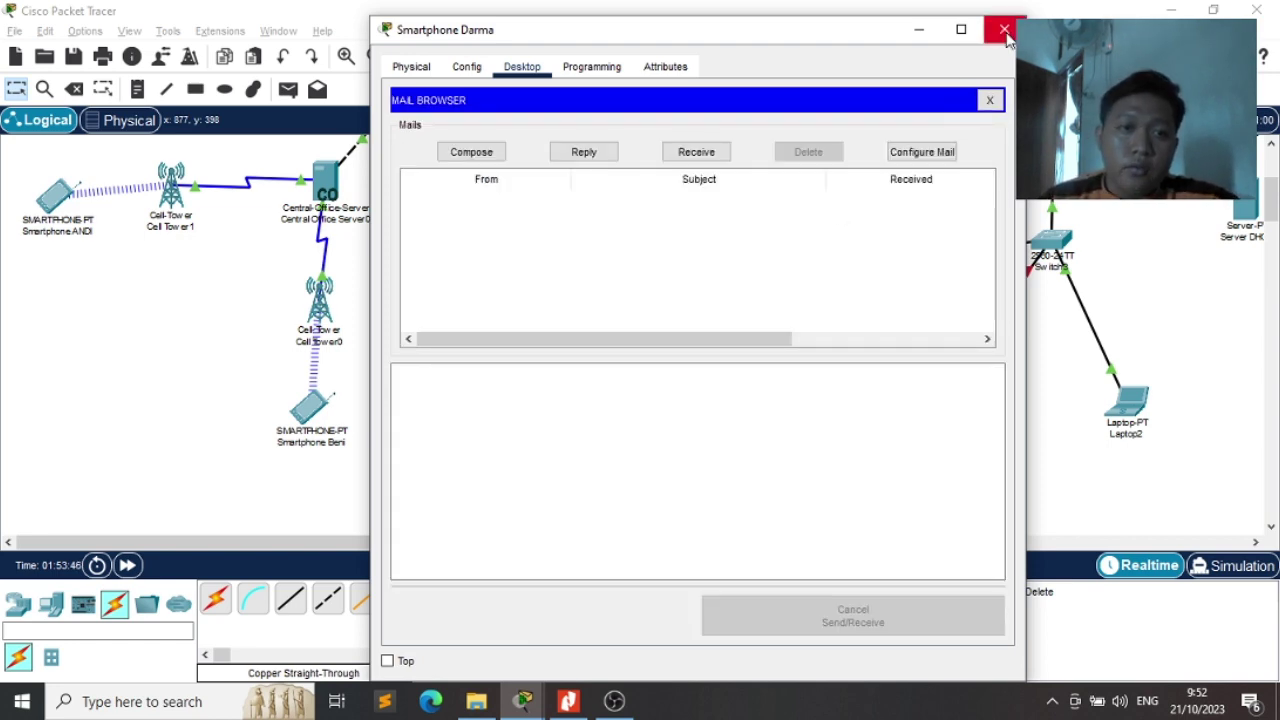
left_click(1005, 30)
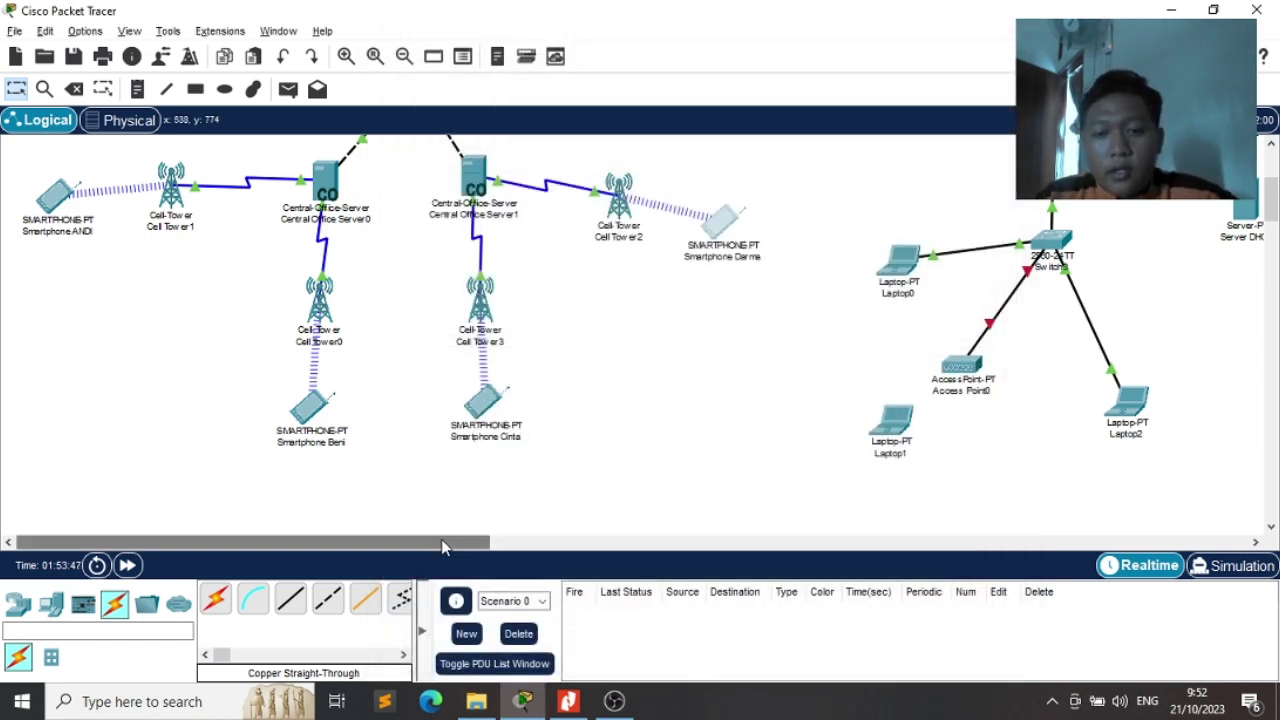
Scroll to the laptops and open Laptop0's Config, checking FastEthernet0, then global Settings
left_click_drag(444, 547, 623, 517)
scroll(783, 323, "up", 2)
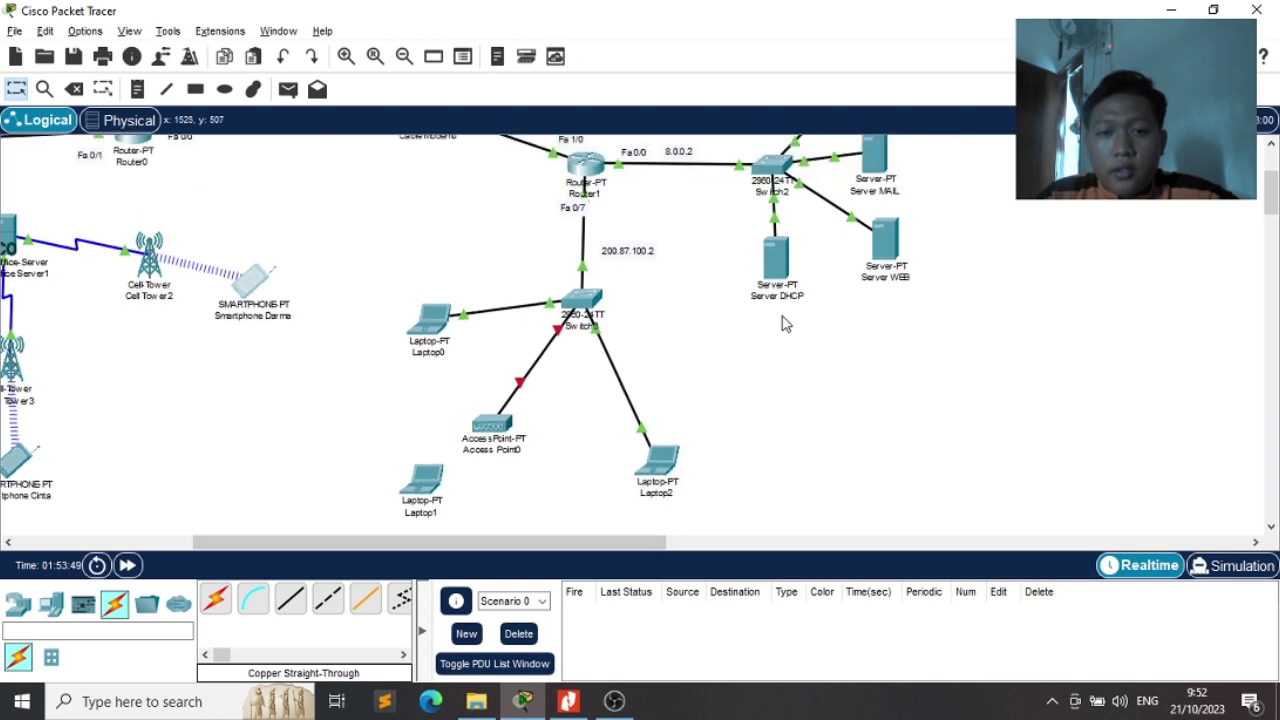
scroll(783, 323, "up", 2)
scroll(783, 323, "down", 3)
scroll(783, 323, "up", 1)
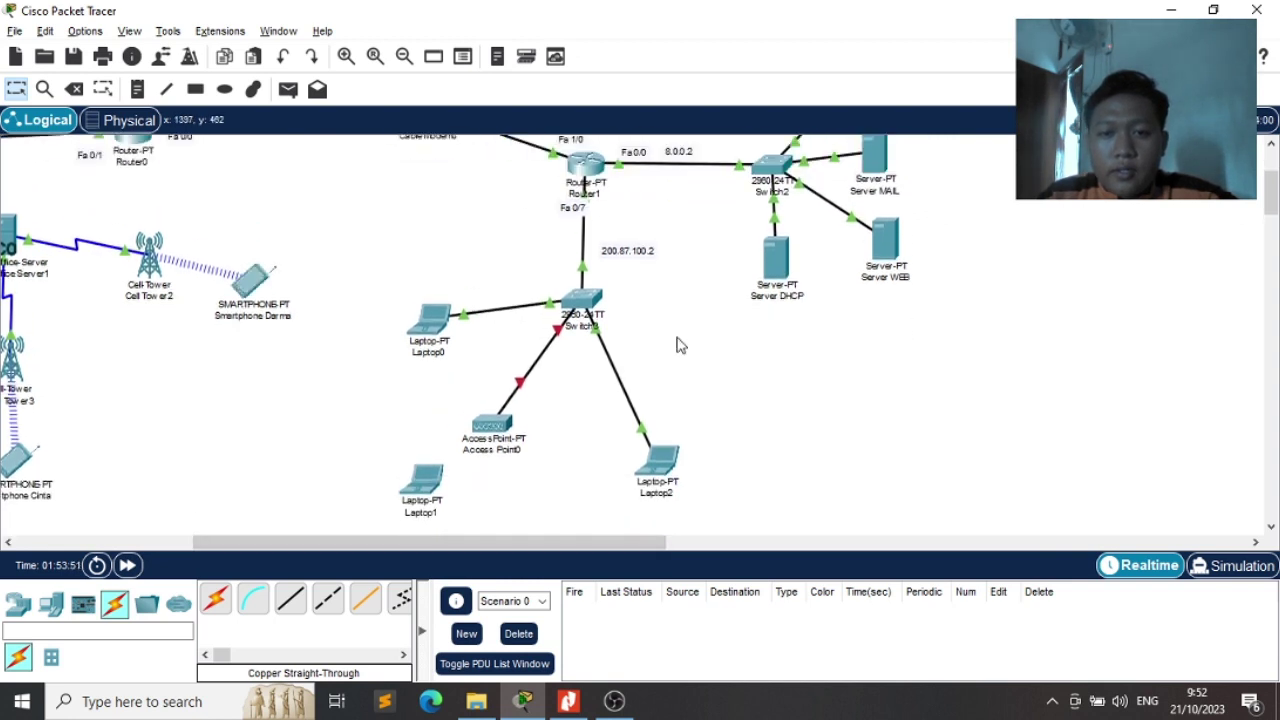
scroll(677, 345, "down", 2)
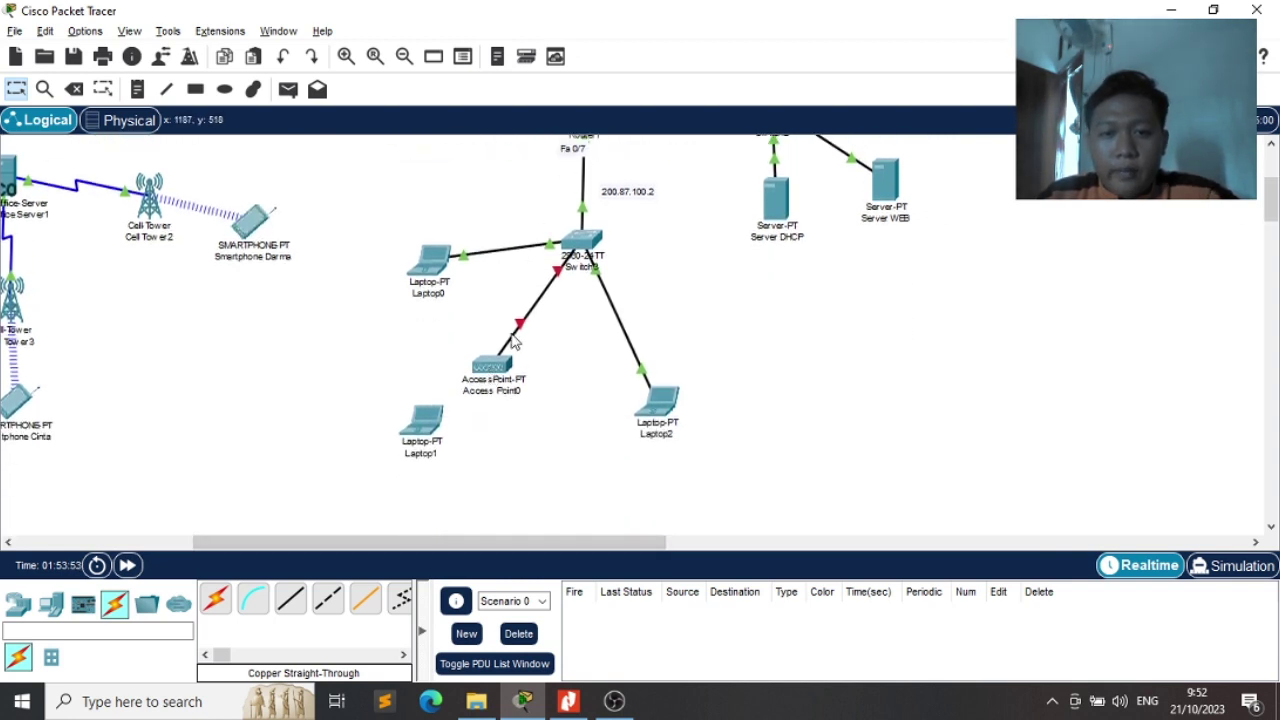
left_click(433, 268)
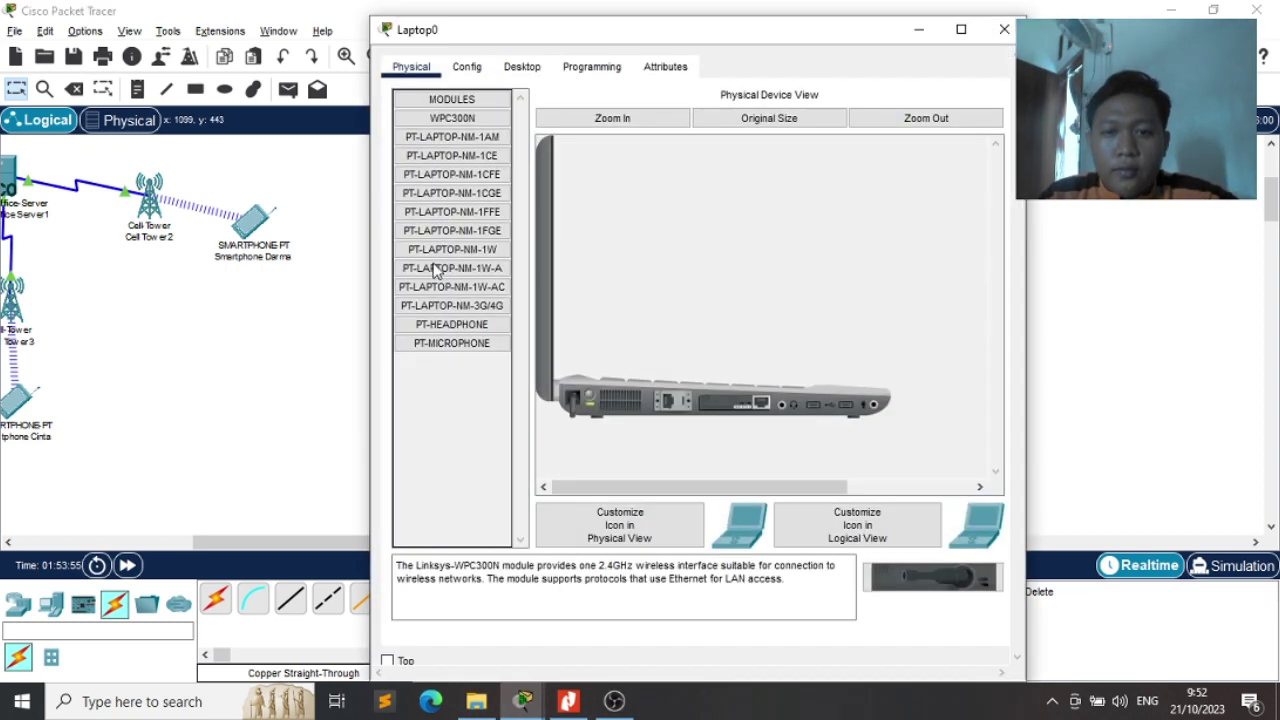
left_click(451, 230)
left_click(463, 66)
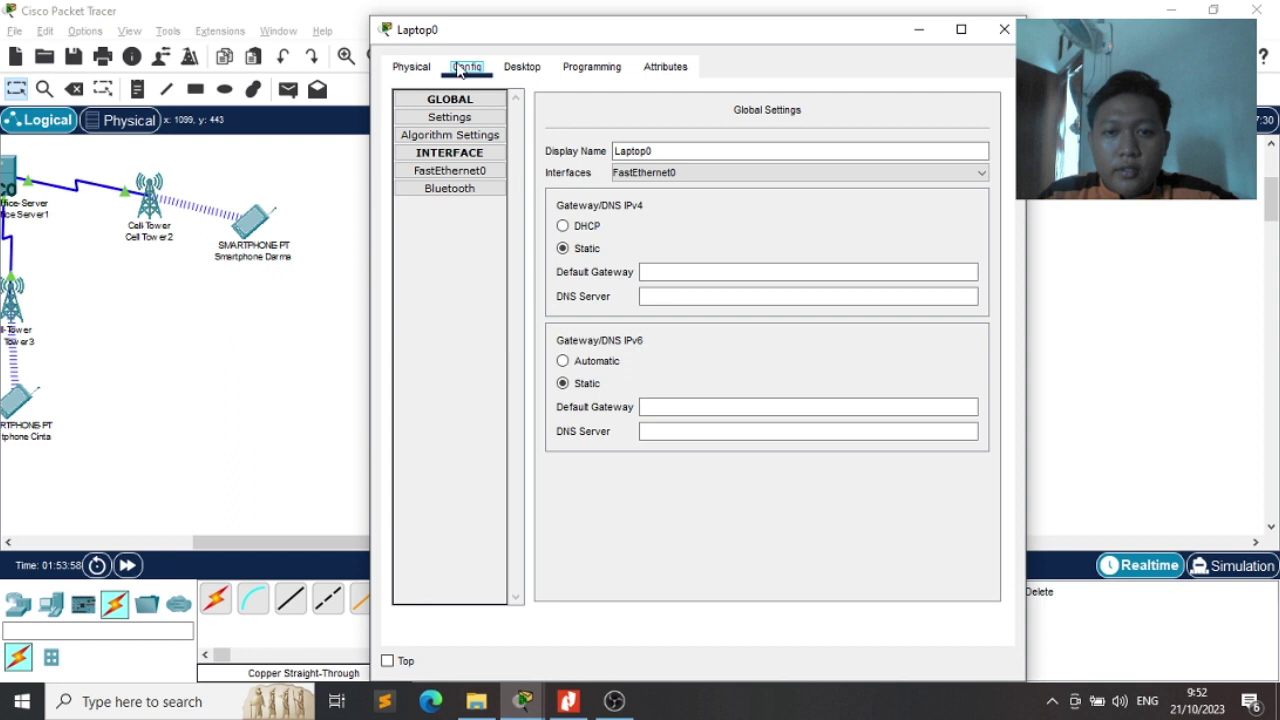
left_click(491, 176)
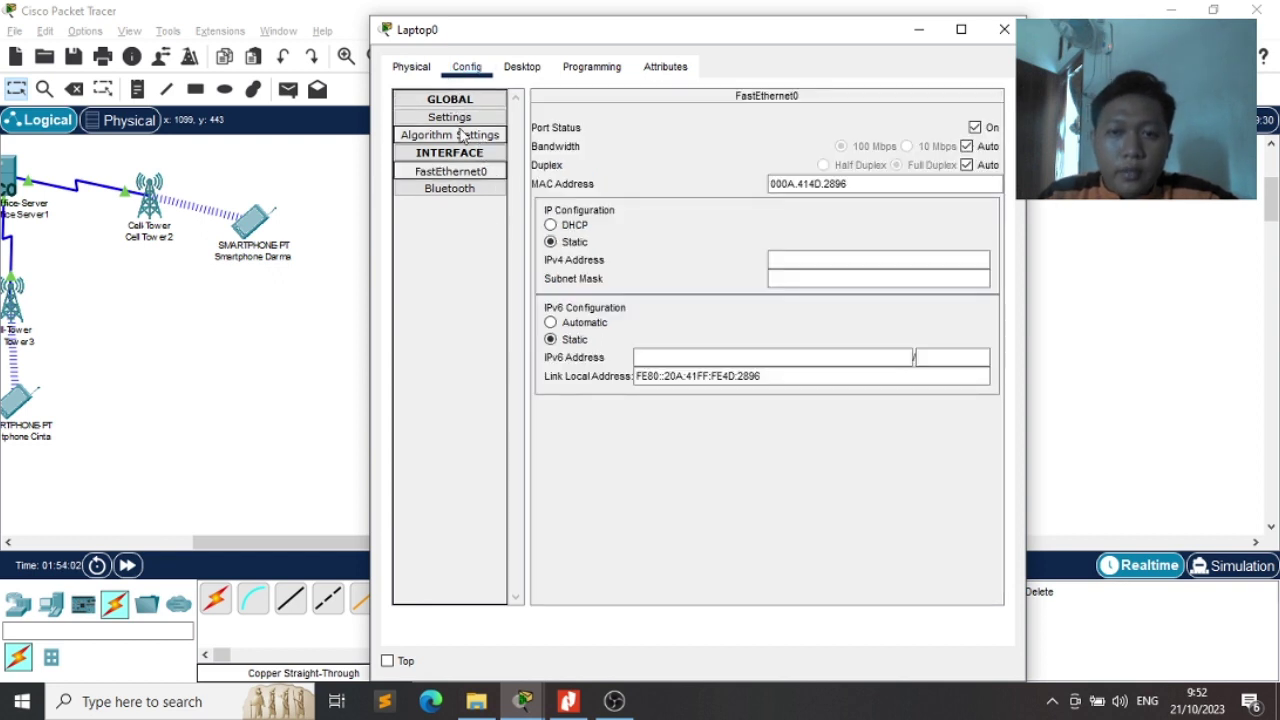
left_click(461, 119)
key("alt+Tab")
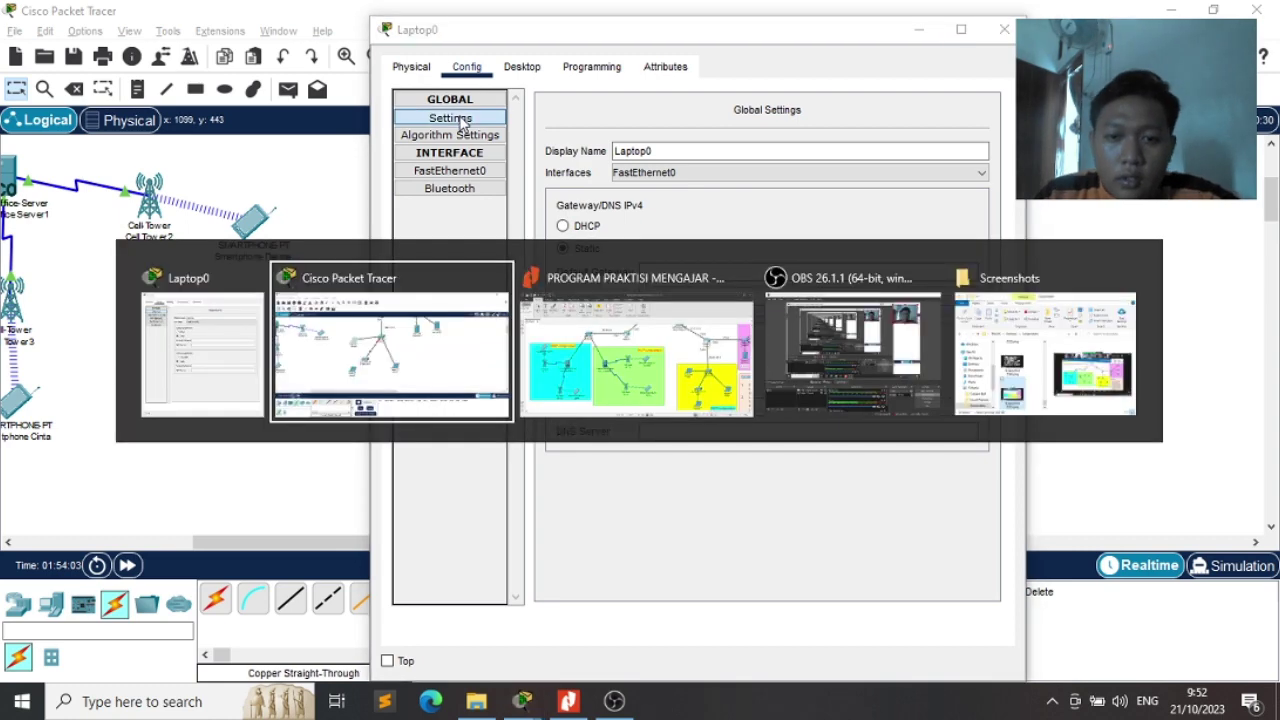
Look up the laptop names in the exam PDF, then delete the 0 from Laptop0's display name
key("alt+Tab")
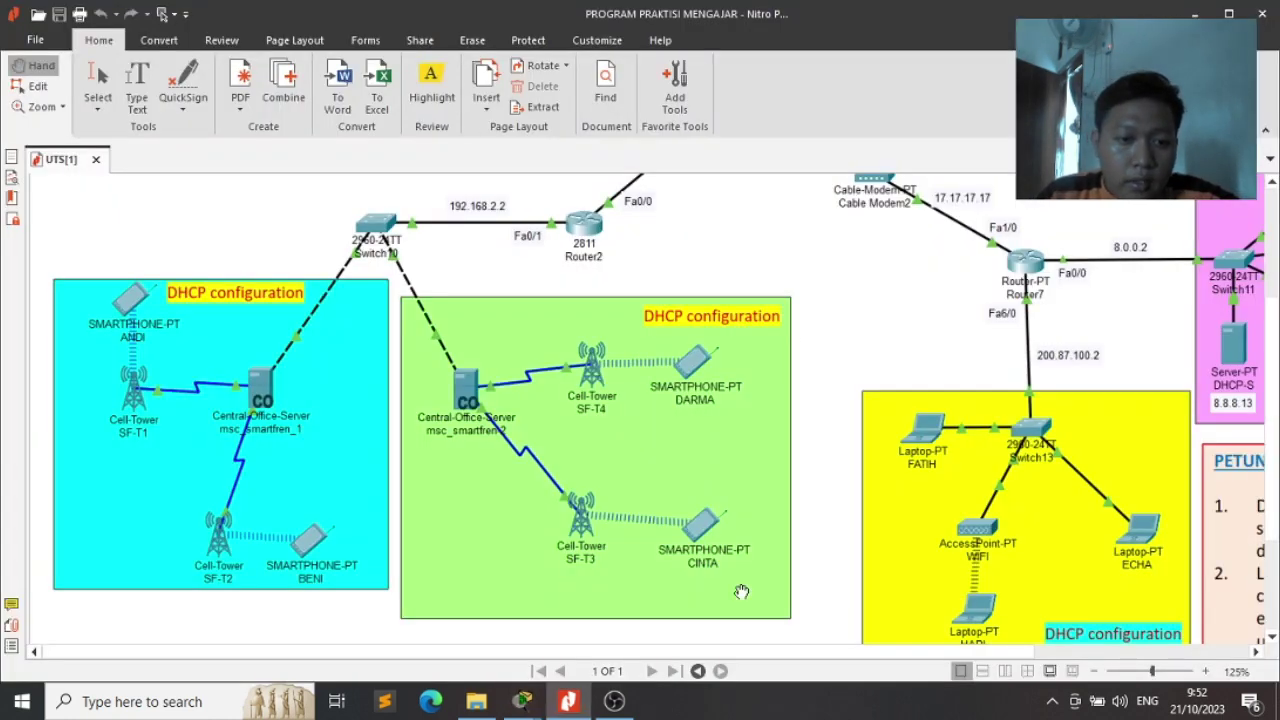
left_click_drag(628, 657, 775, 645)
scroll(840, 524, "down", 1)
key("alt+Tab")
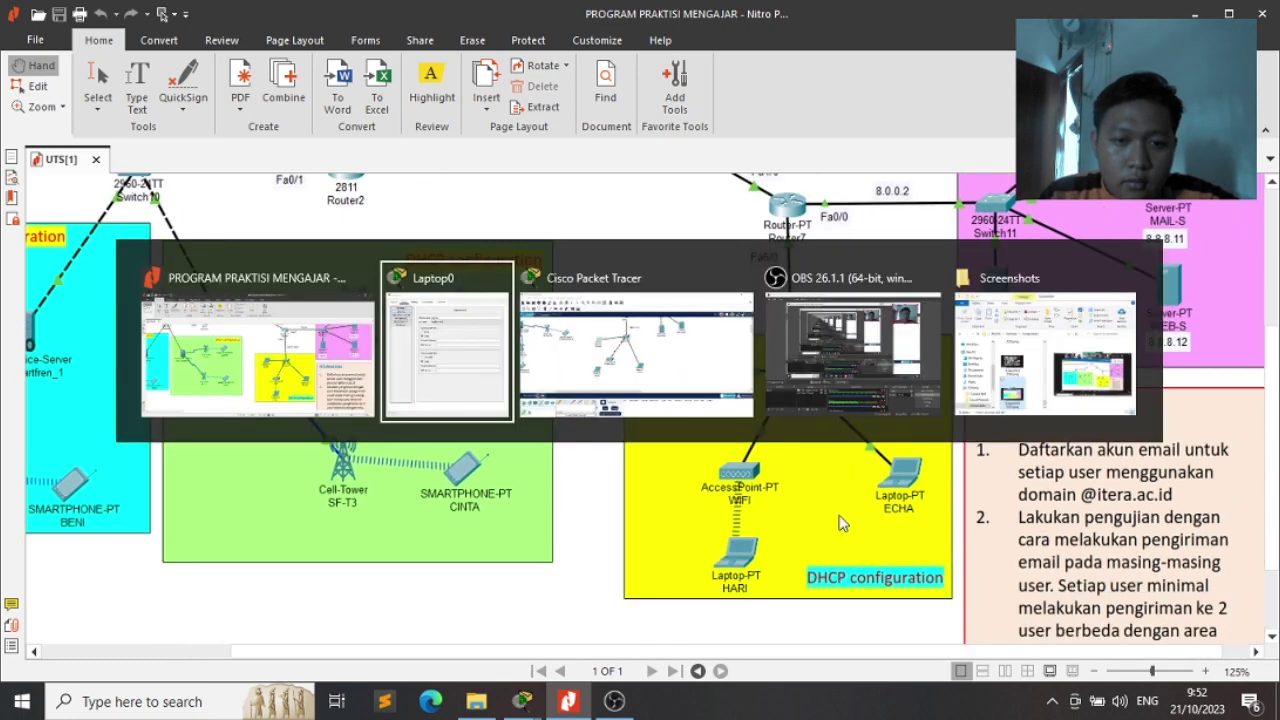
left_click(668, 150)
key("BackSpace")
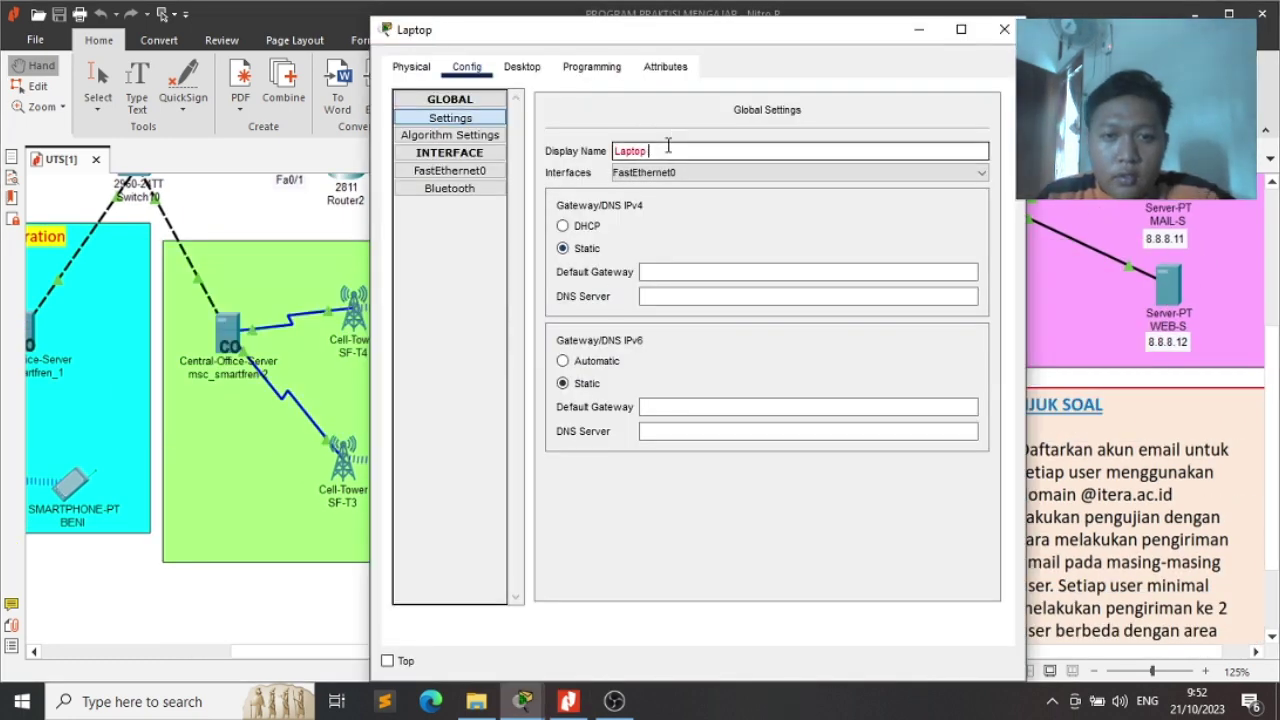
Name the laptop Laptop Fatih and set its FastEthernet0 IPv4 configuration to DHCP
type("D")
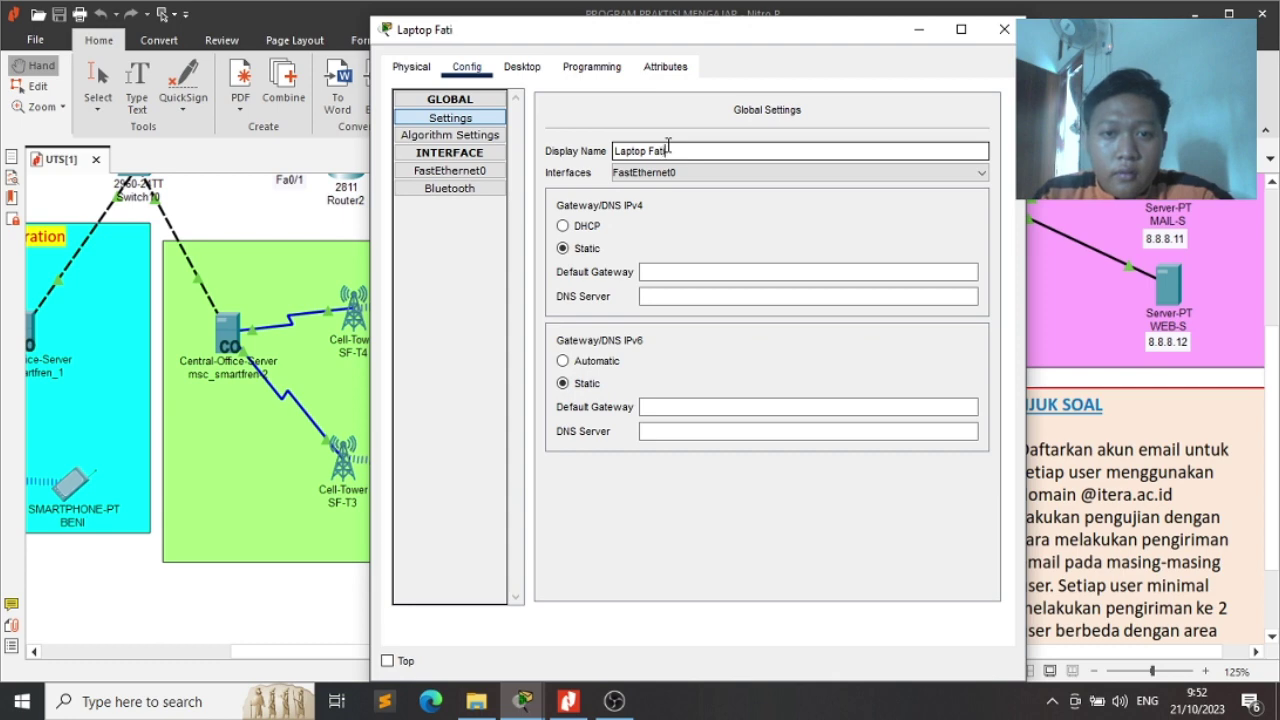
left_click(445, 170)
left_click_drag(646, 49, 441, 98)
left_click(344, 273)
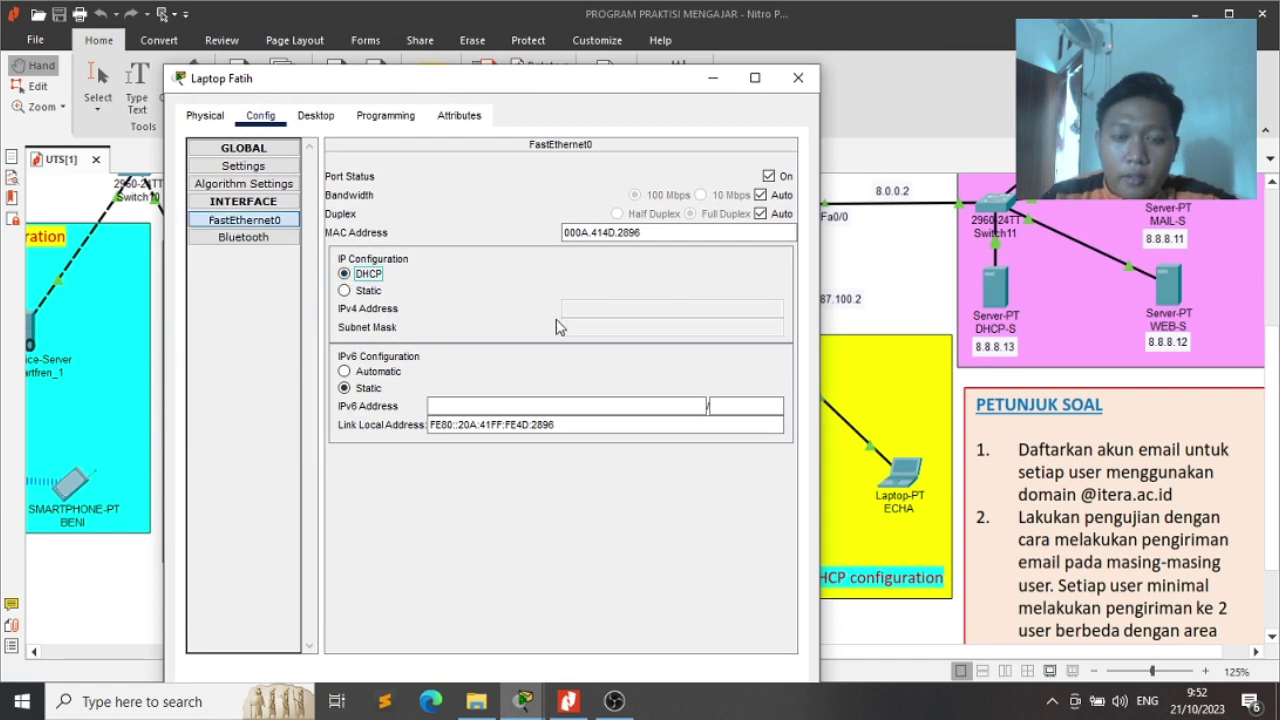
key("Tab")
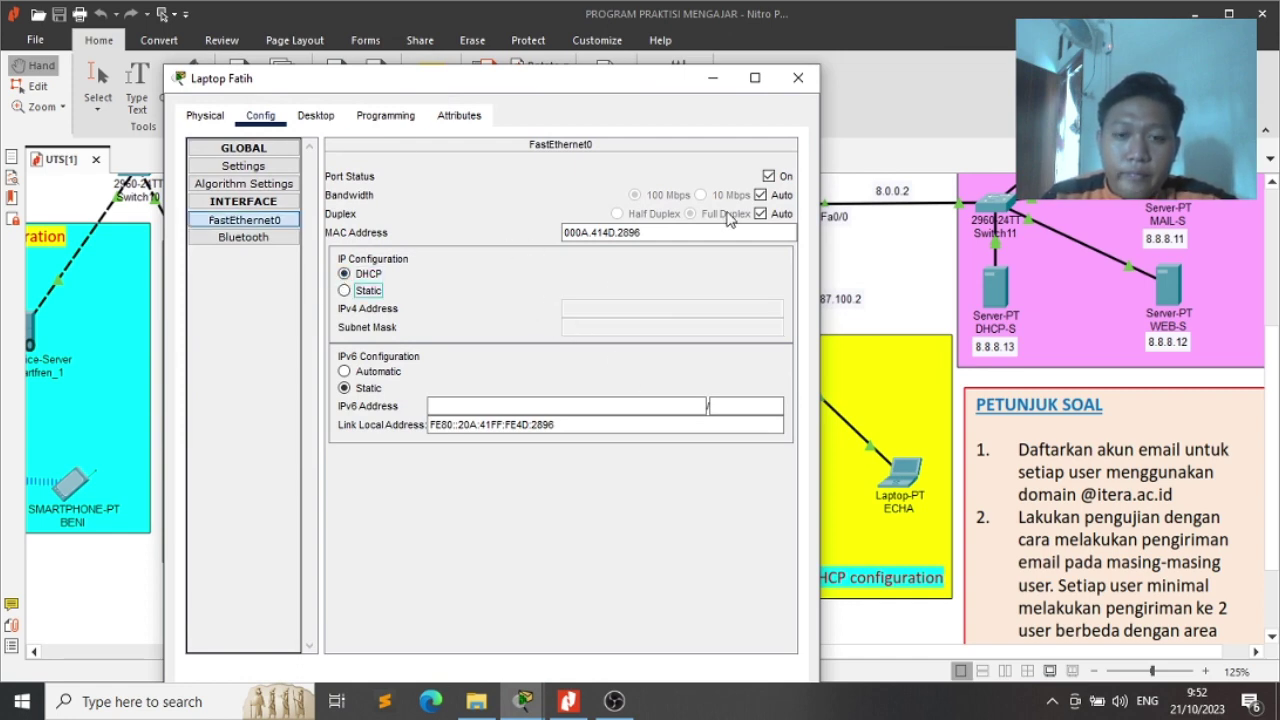
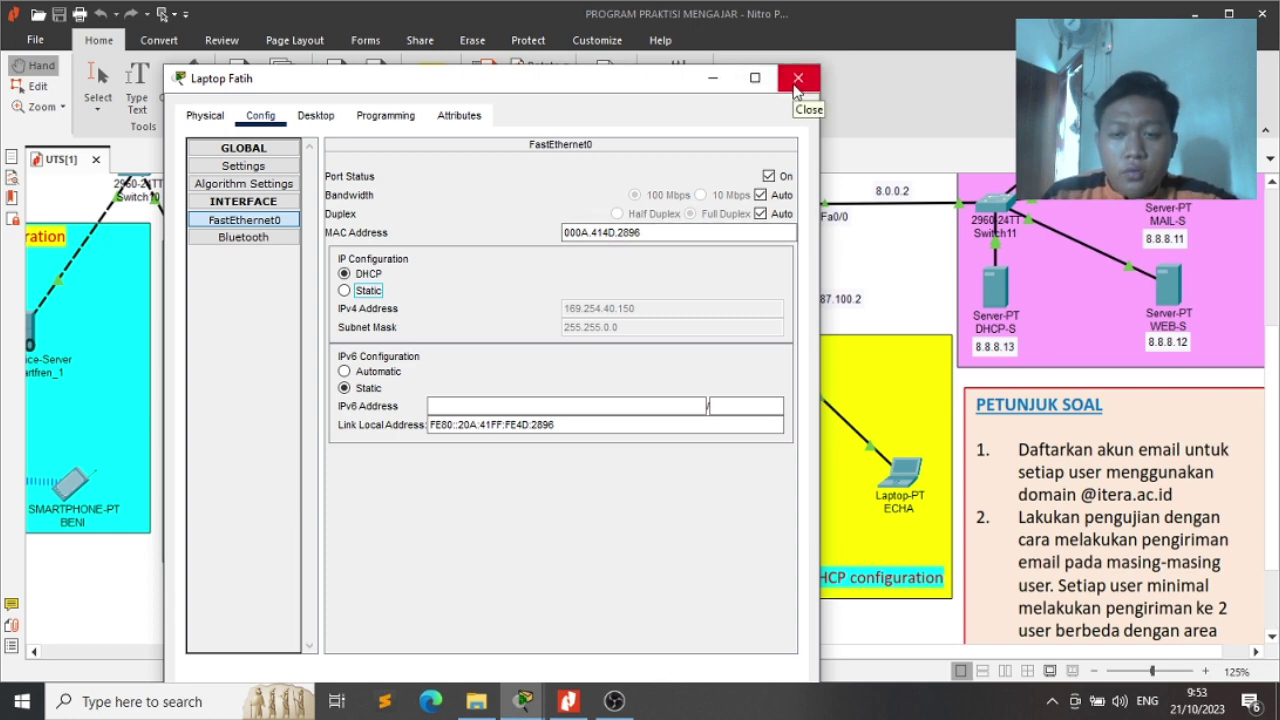
Switch the DHCP-configured laptop's window to its Desktop applications
left_click(316, 115)
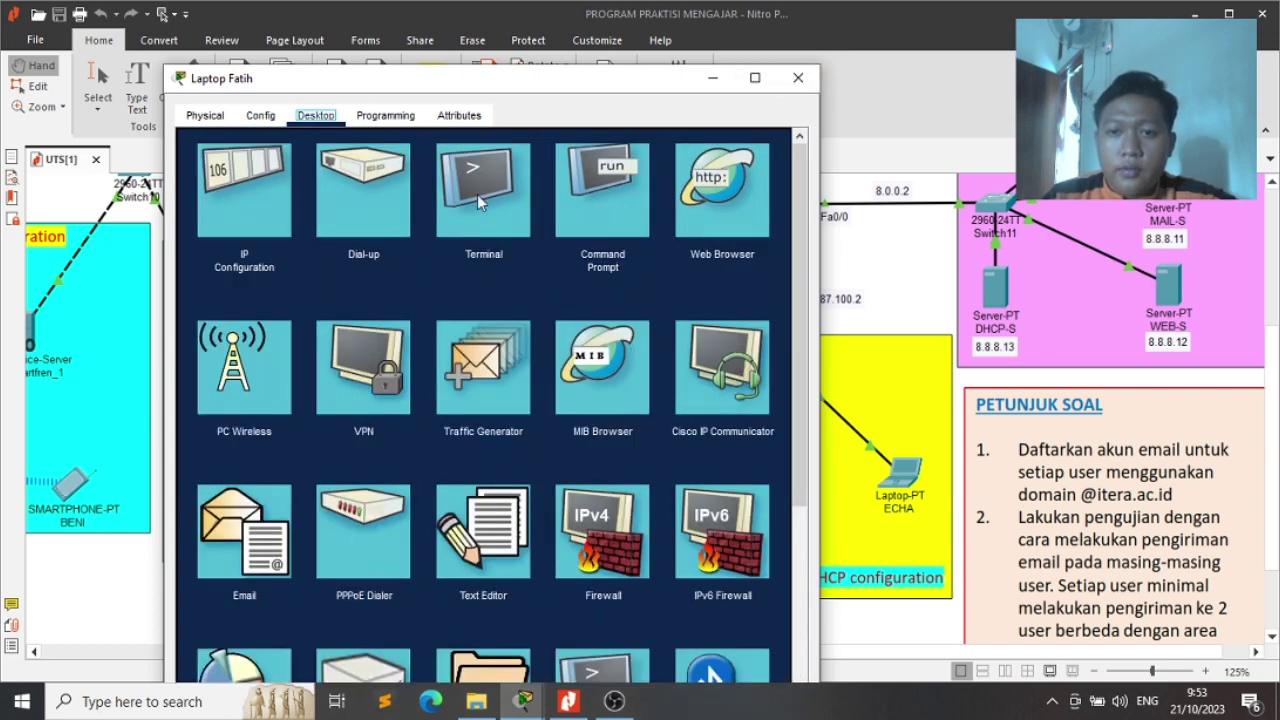
In Email, enter the user's name, an itera.ac.id e-mail address and incoming server 8.8.8.11
left_click(258, 515)
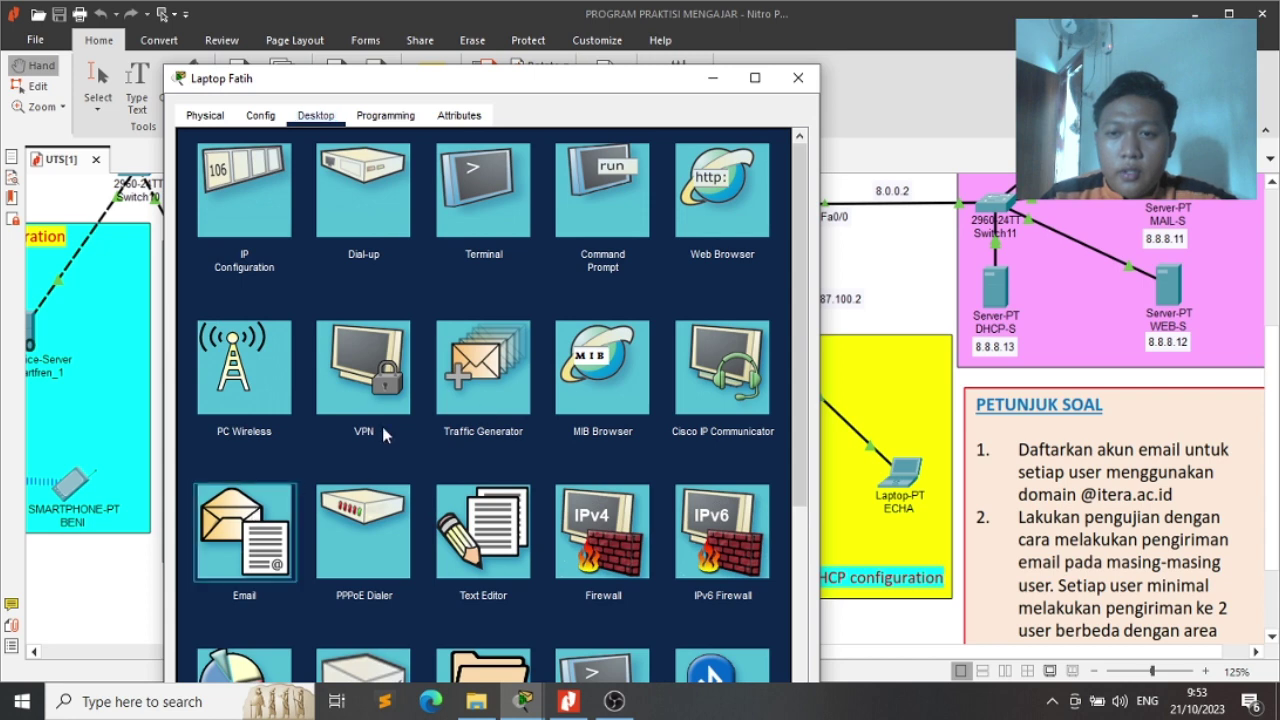
left_click(491, 203)
type("fa")
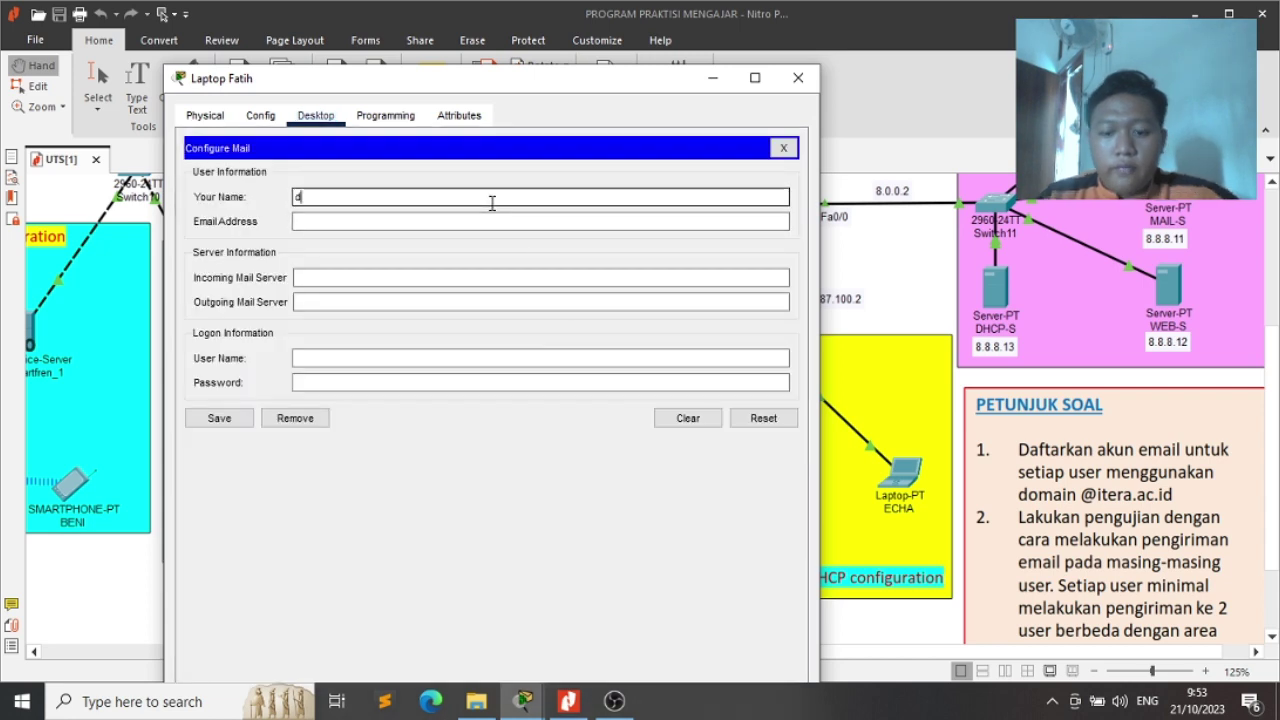
type("tih")
key("Tab")
type("da")
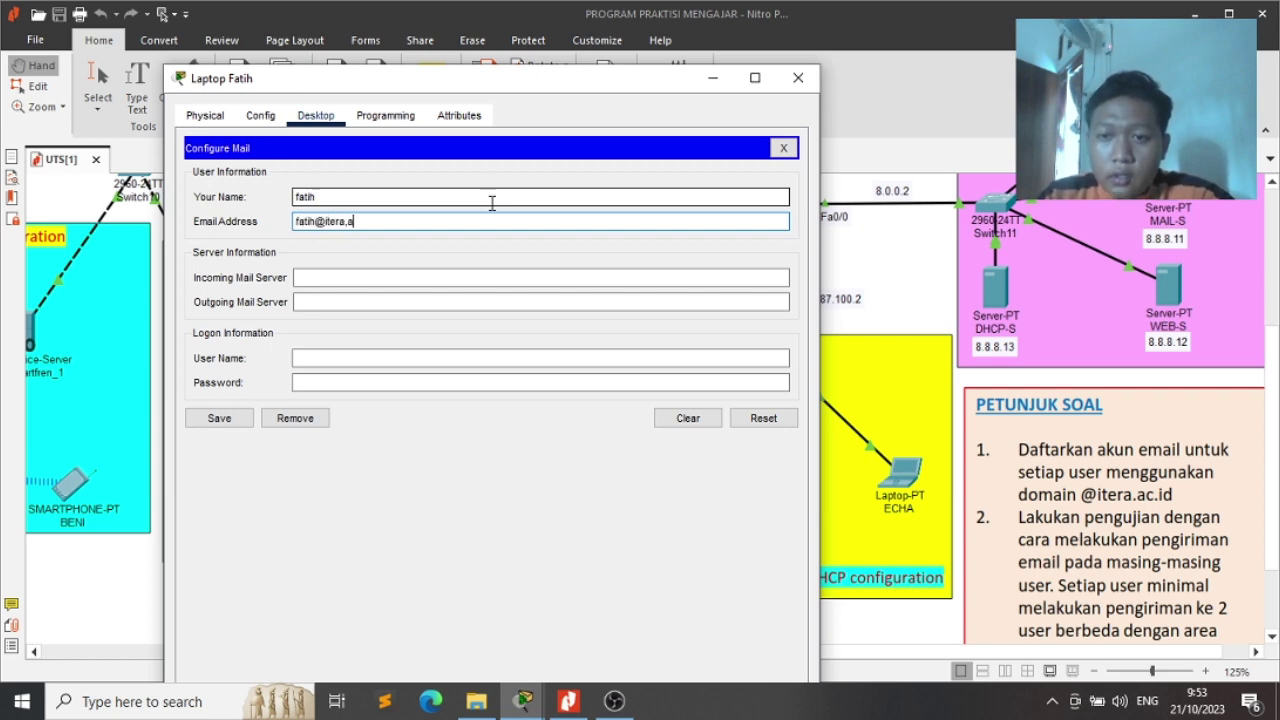
key("BackSpace")
key("BackSpace")
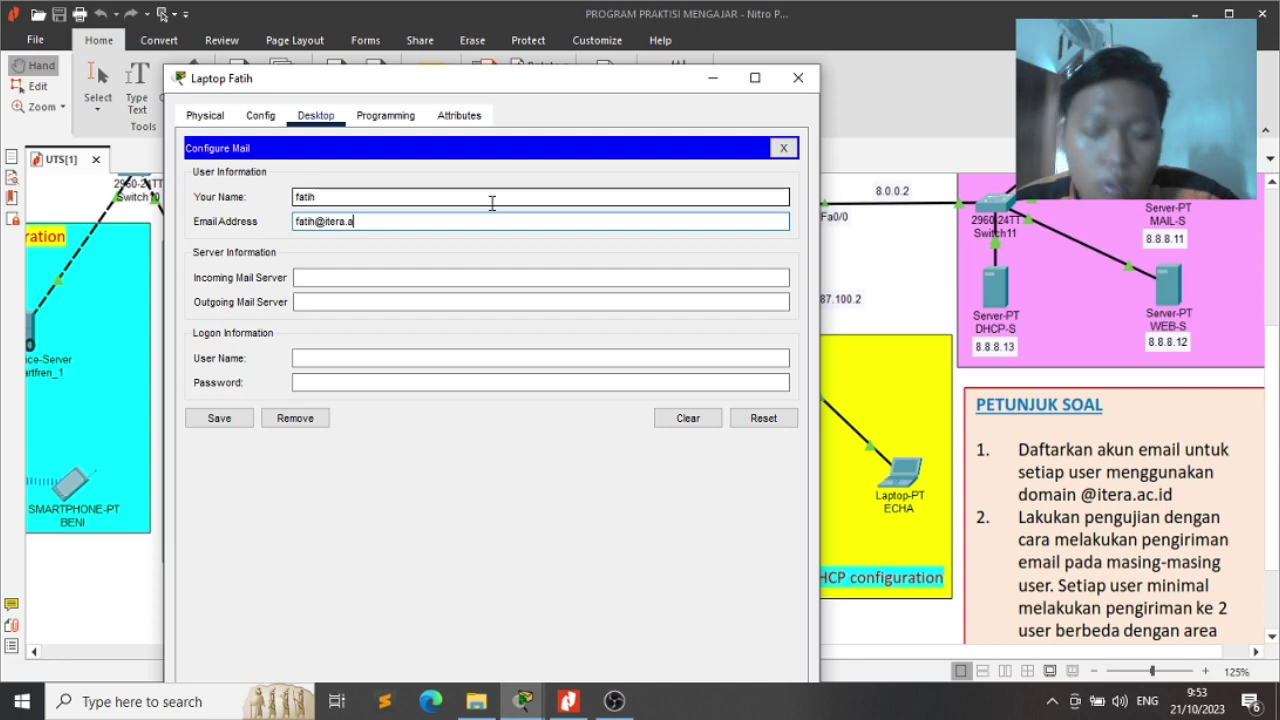
type(".ac.id")
key("Tab")
type("8")
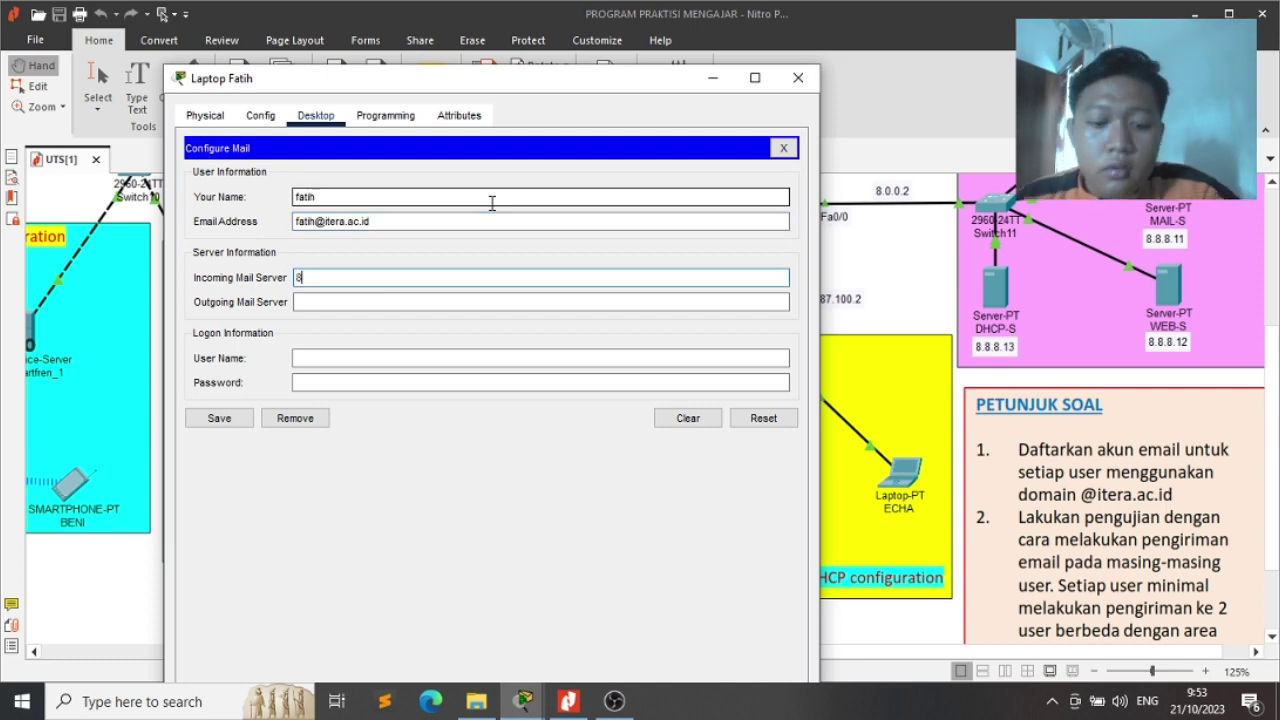
type(".8.8.11")
Set outgoing server 8.8.8.11, enter the login name and account password, save, and close
key("Tab")
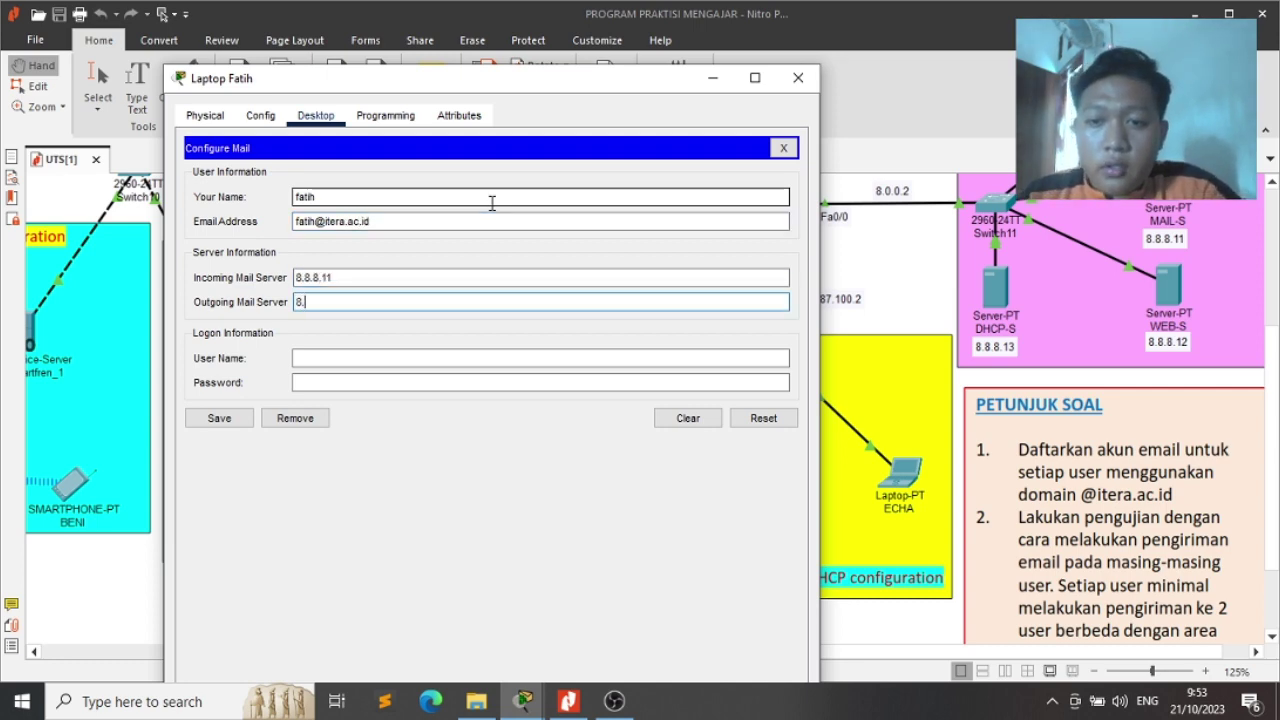
type("8.8.8.11")
key("Tab")
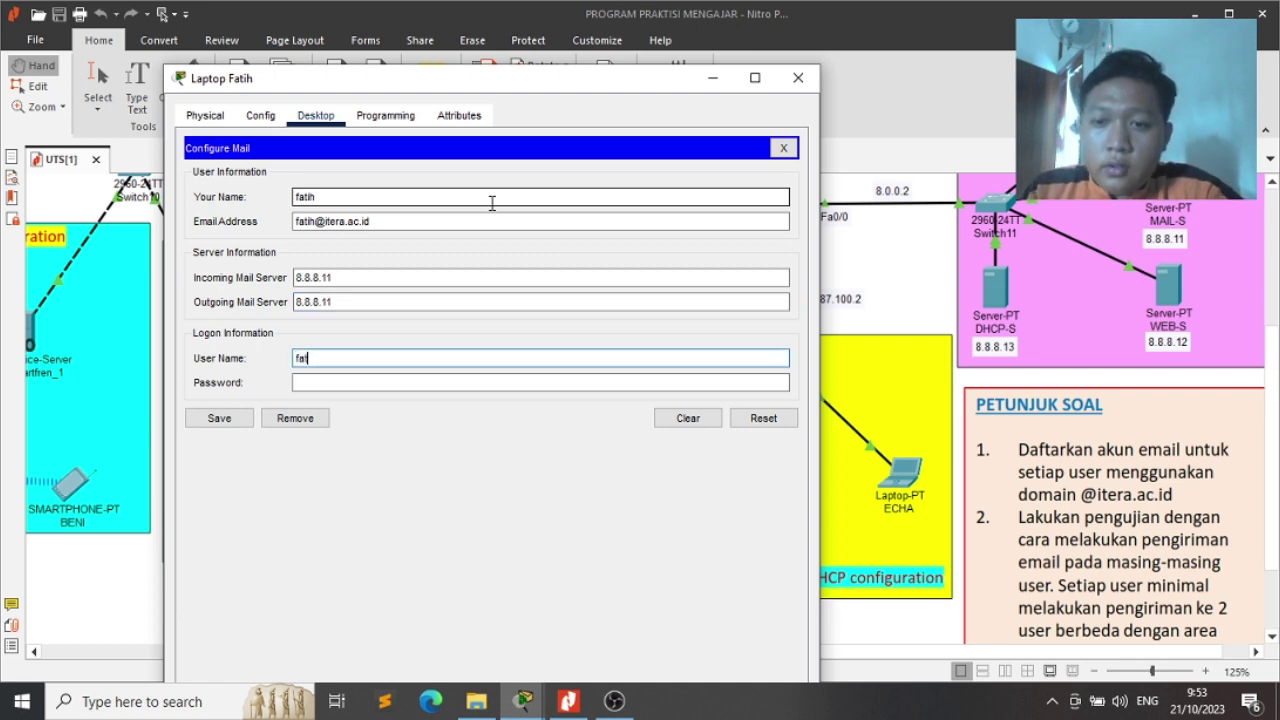
type("fatih")
key("Tab")
type("123")
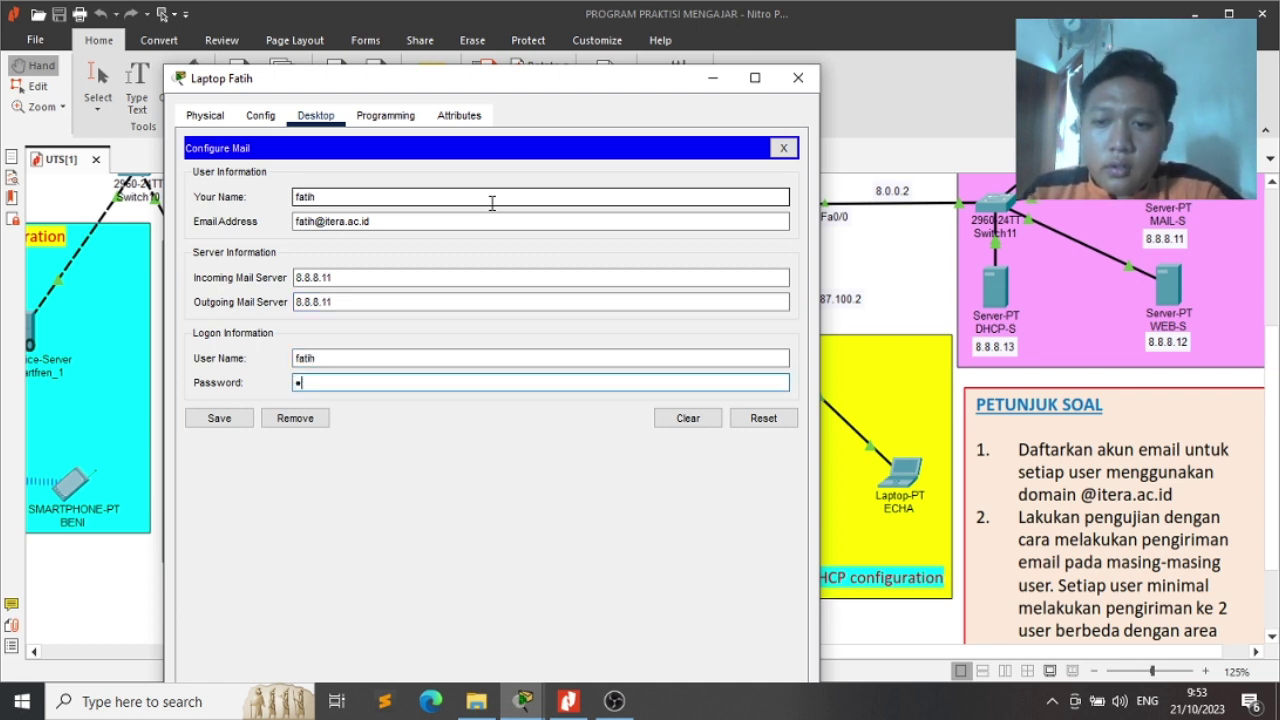
left_click(220, 420)
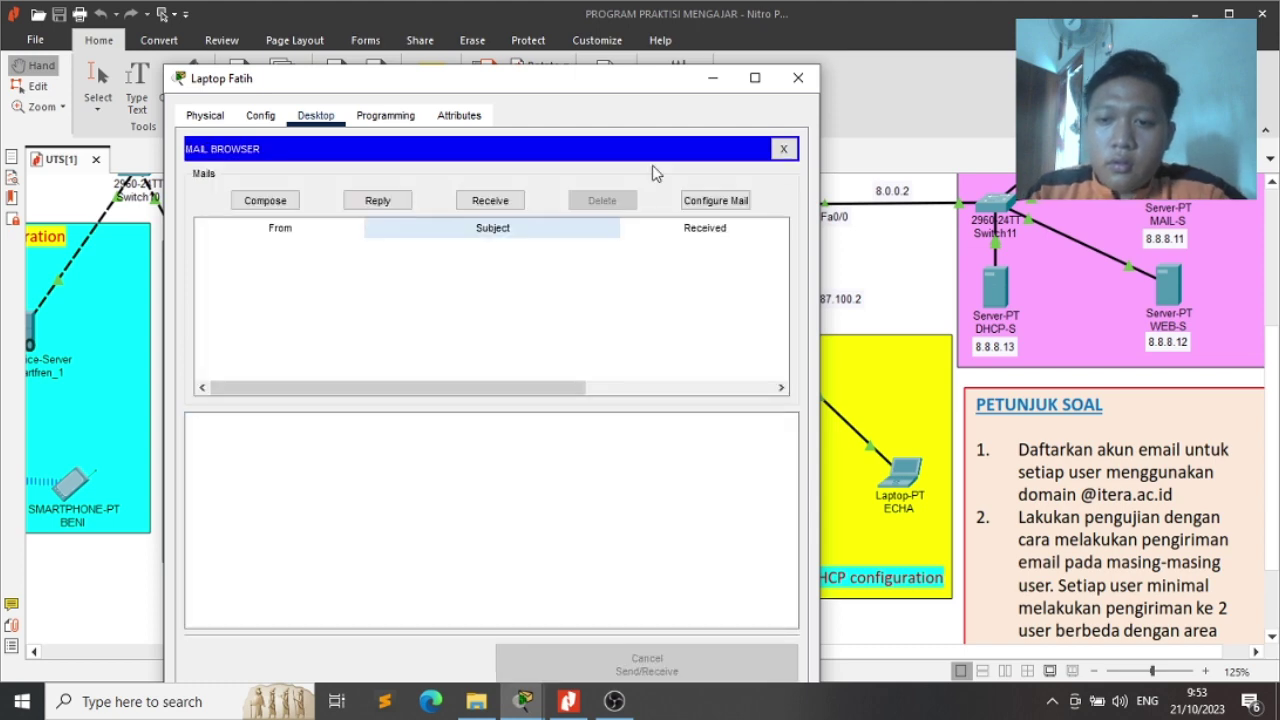
left_click(799, 77)
key("alt+Tab")
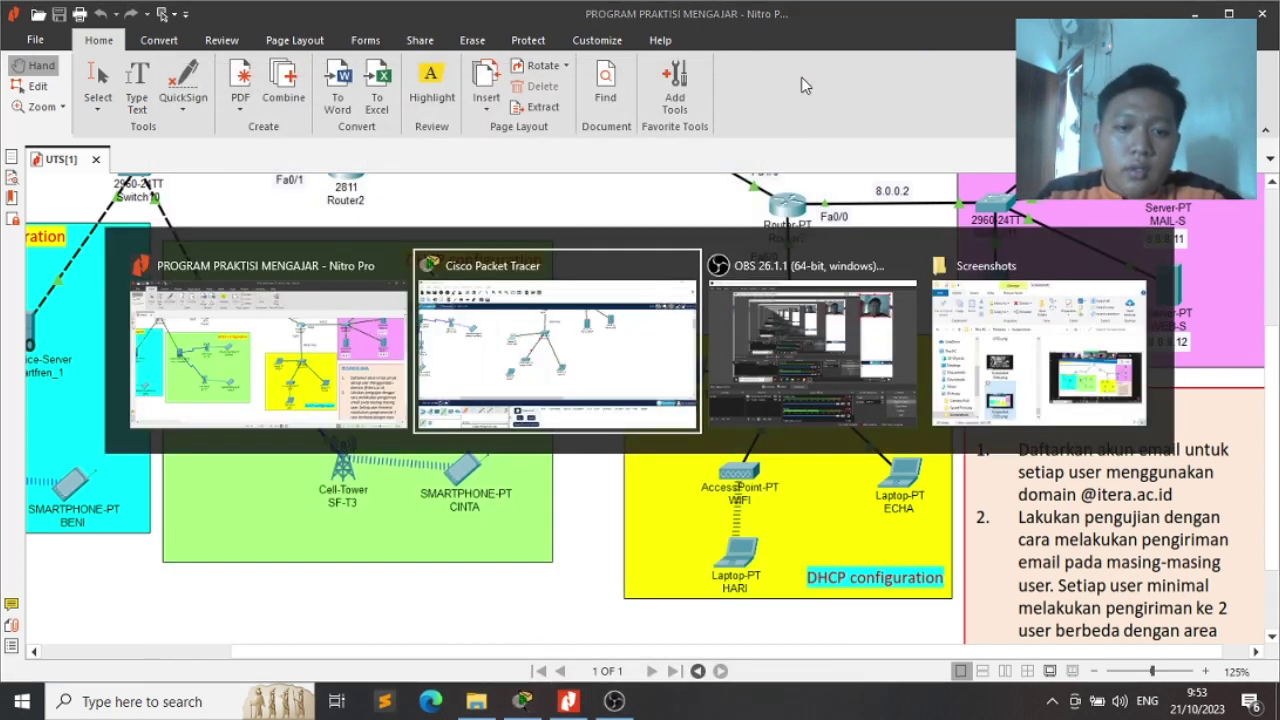
Open Laptop2 and place its window beside the assignment PDF for reference
left_click(652, 408)
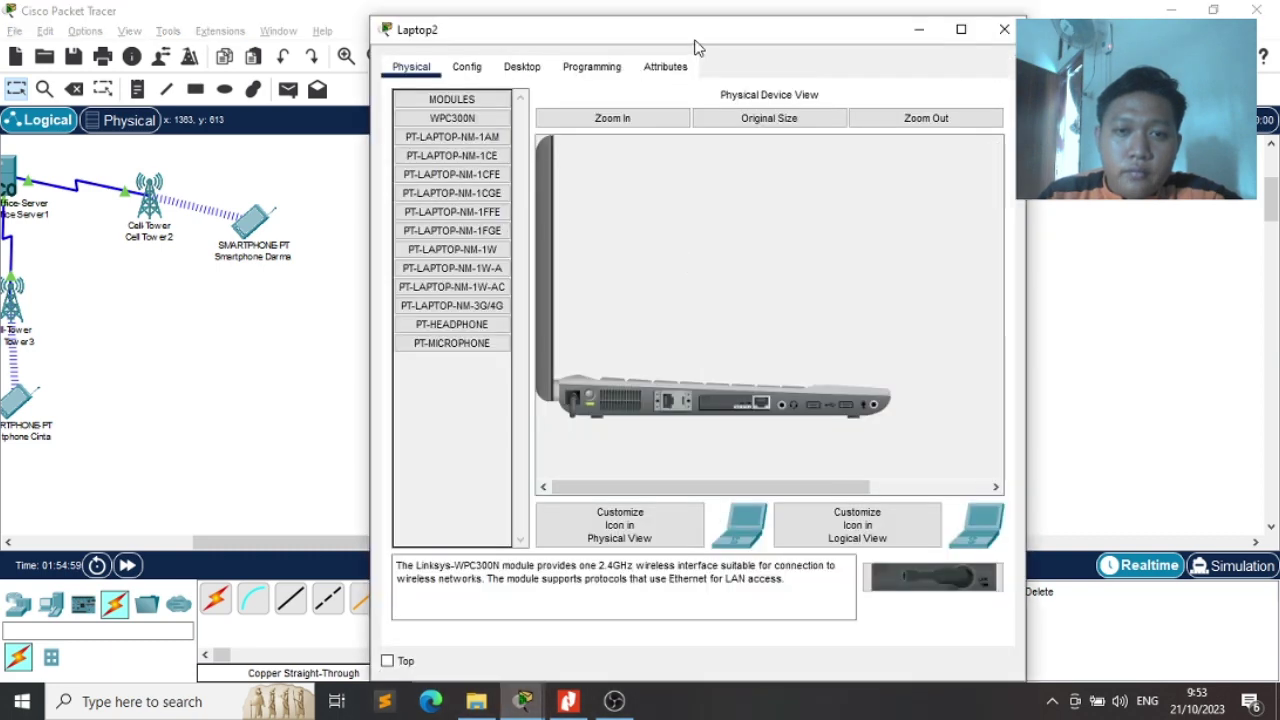
left_click_drag(694, 48, 510, 60)
key("alt+Tab")
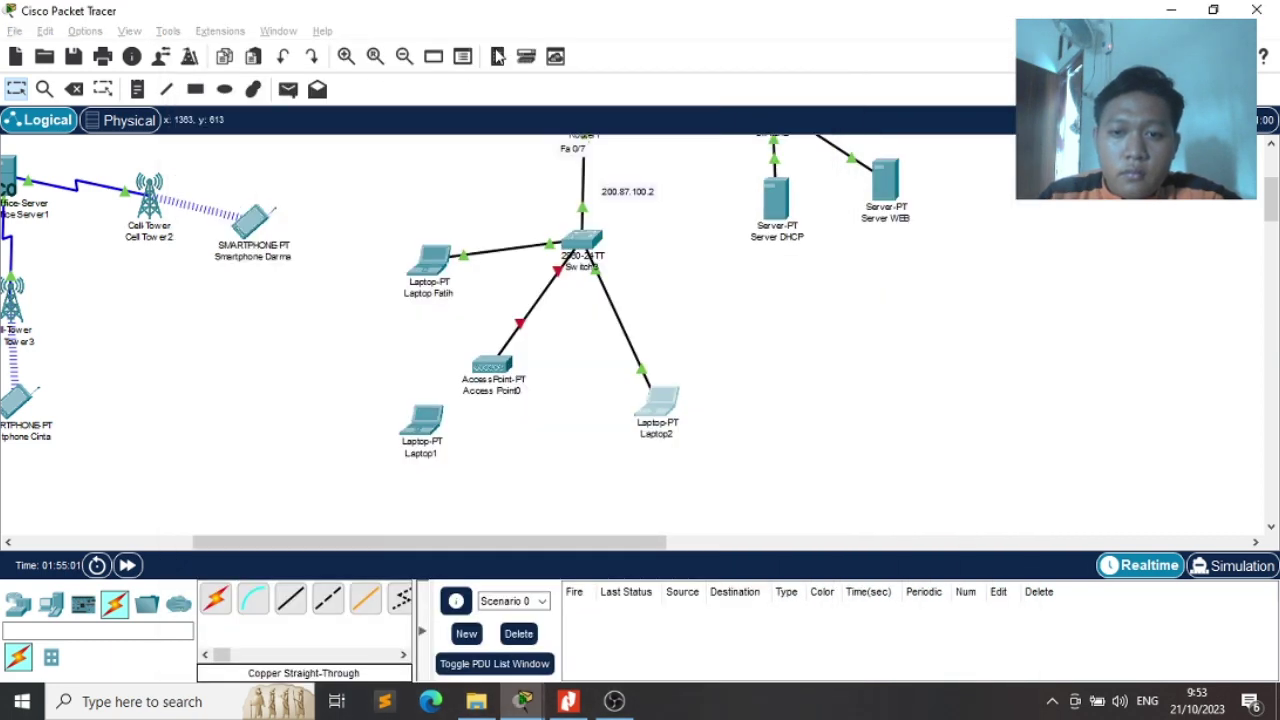
key("alt+Tab")
key("Tab")
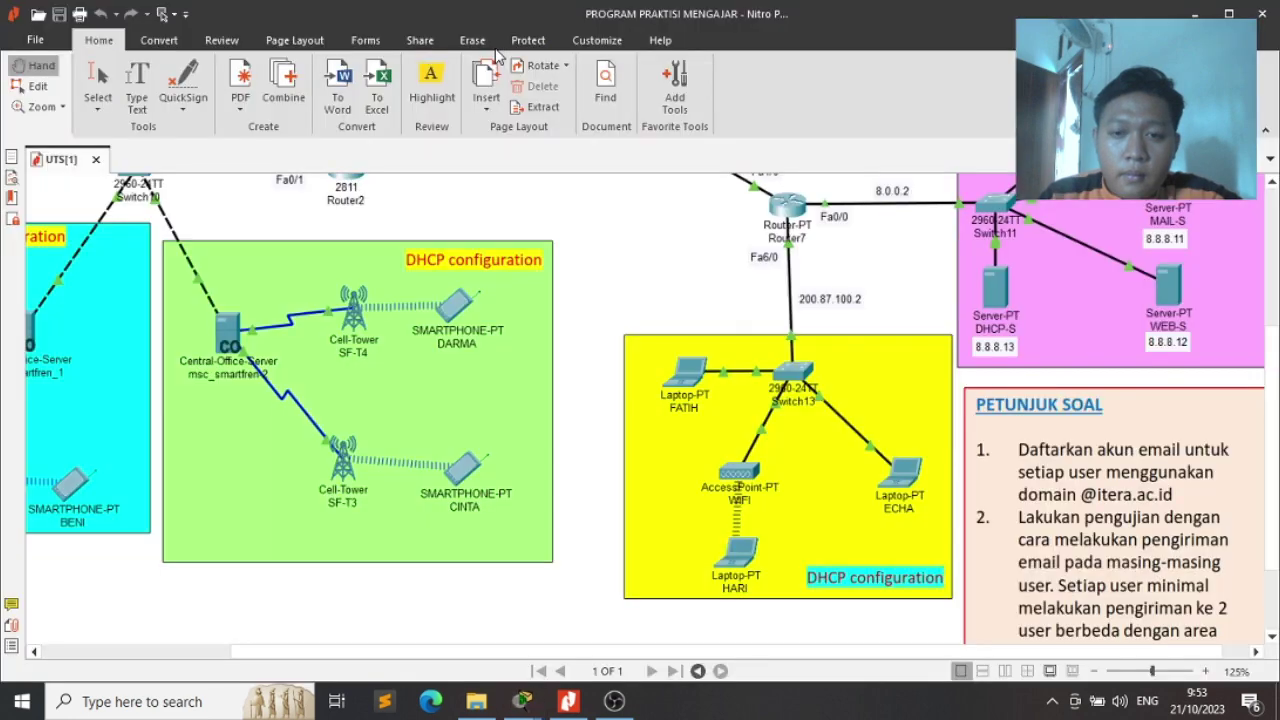
key("alt+Tab")
key("Tab")
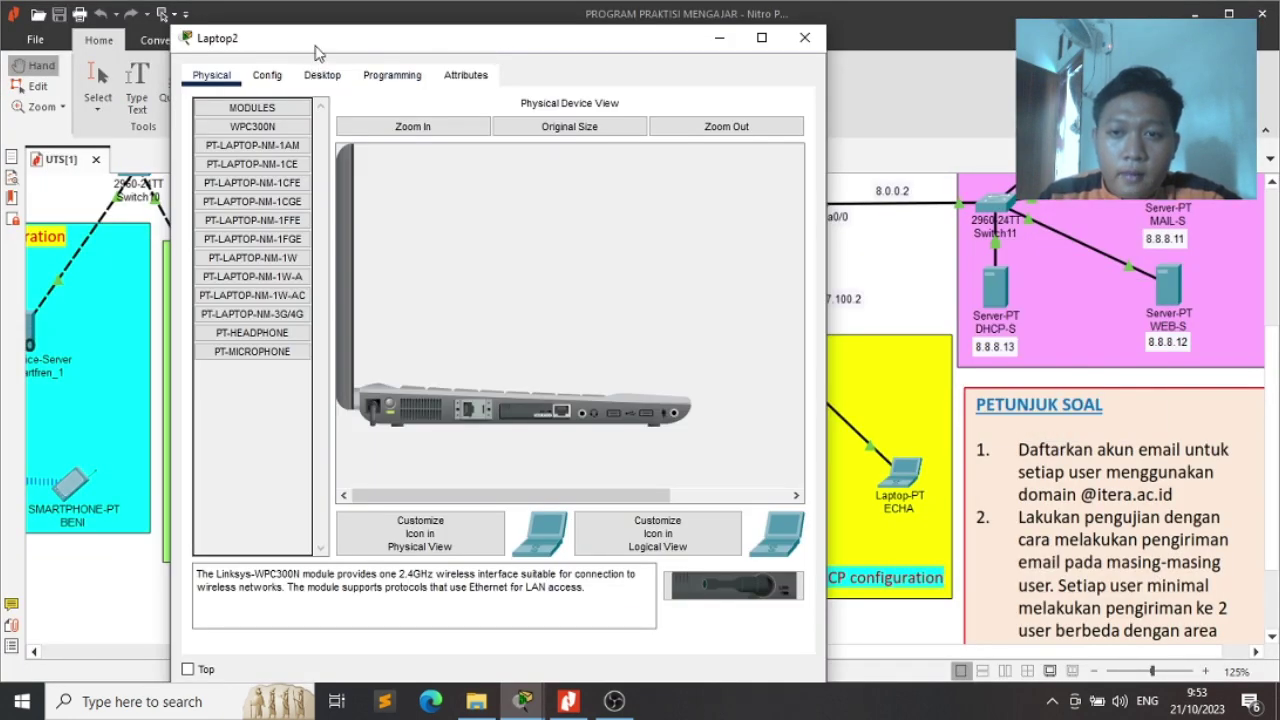
left_click_drag(318, 50, 263, 45)
Rename Laptop2 after its user, switch it to DHCP, and show its Desktop applications
left_click(213, 69)
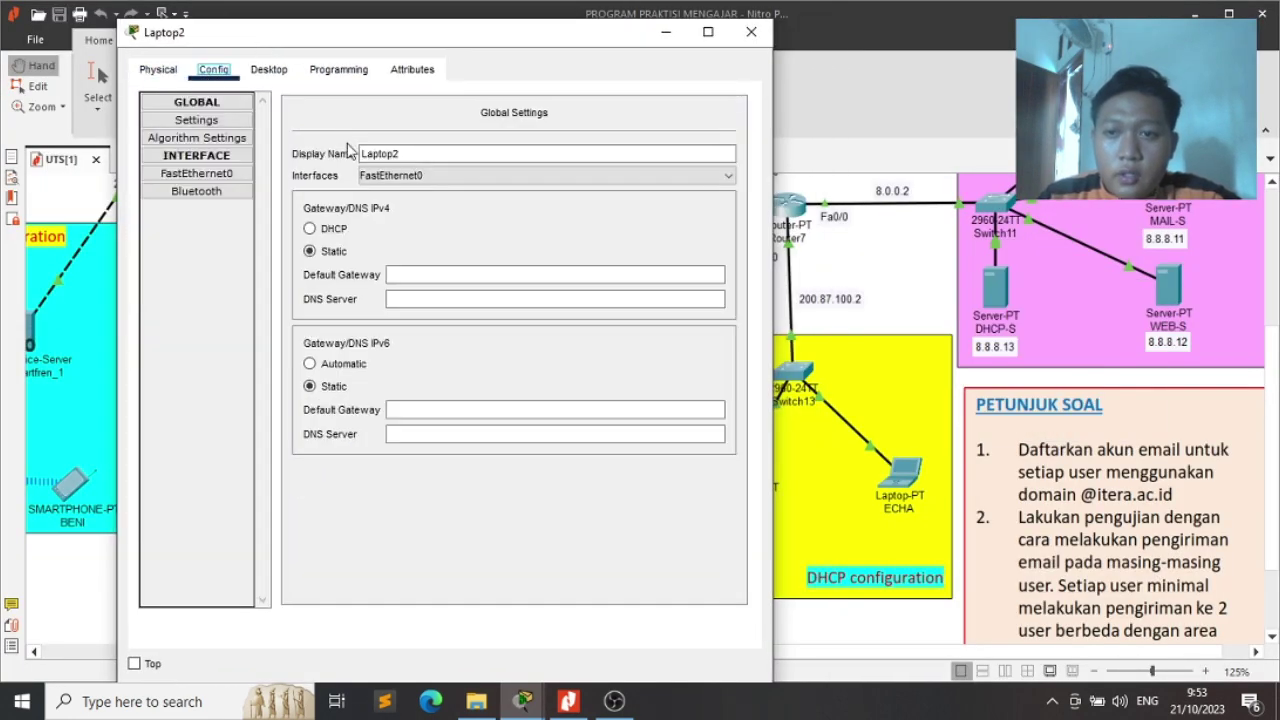
left_click(407, 152)
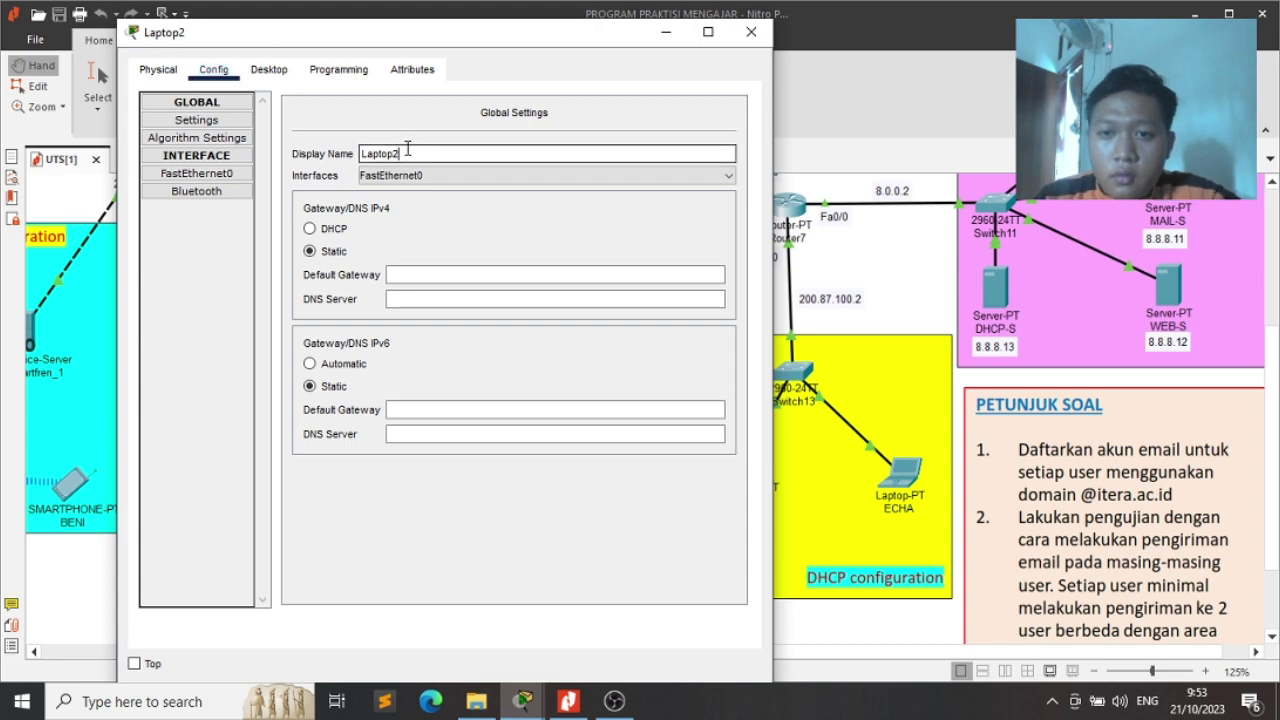
key("BackSpace")
type("EC")
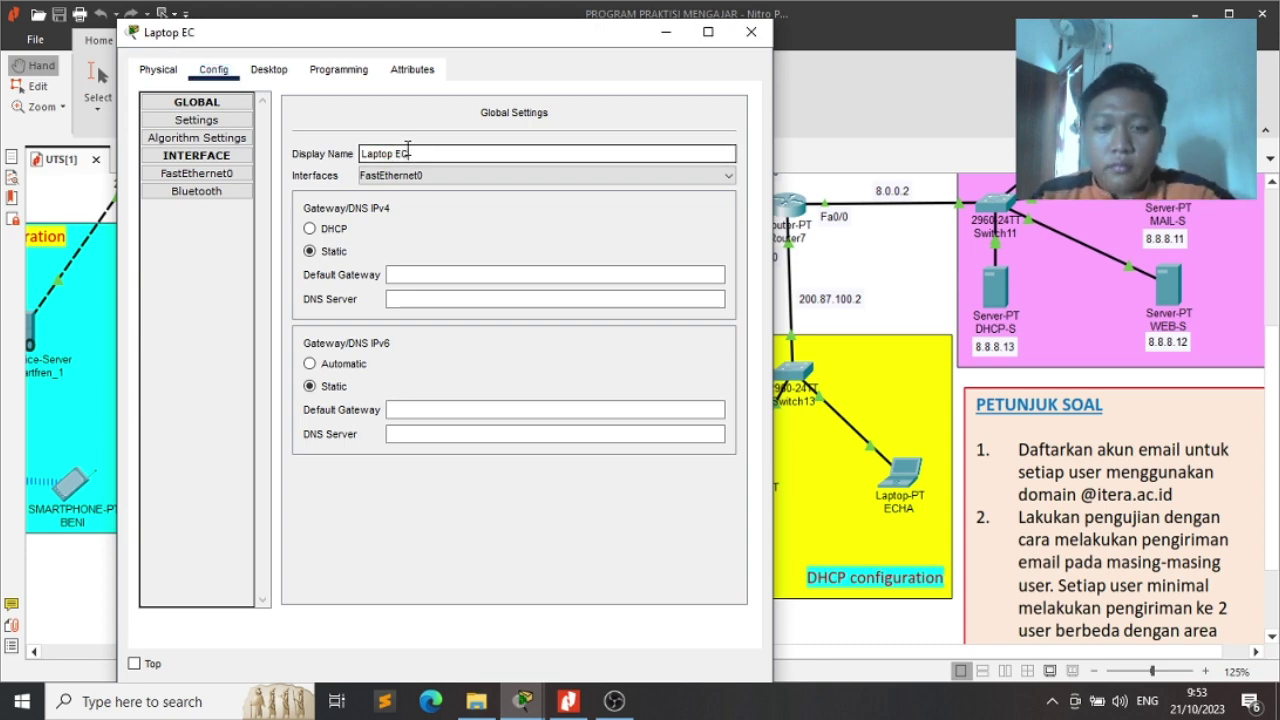
type("cha")
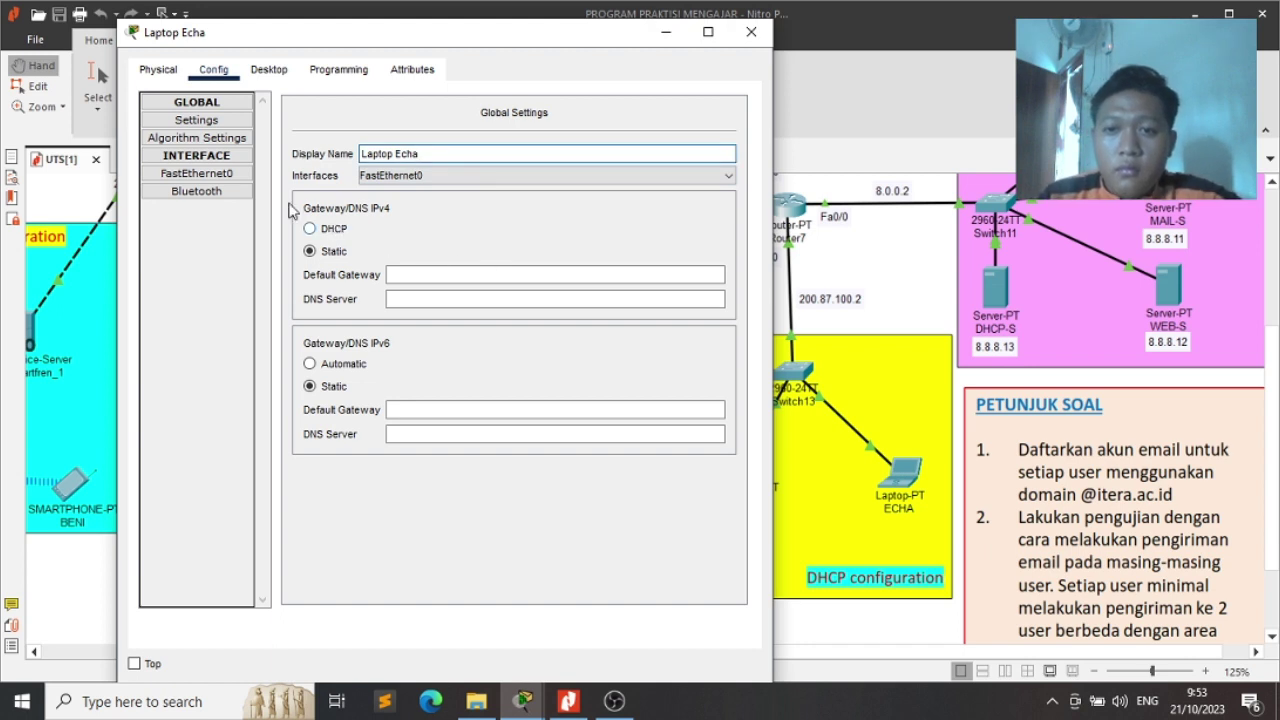
left_click(315, 231)
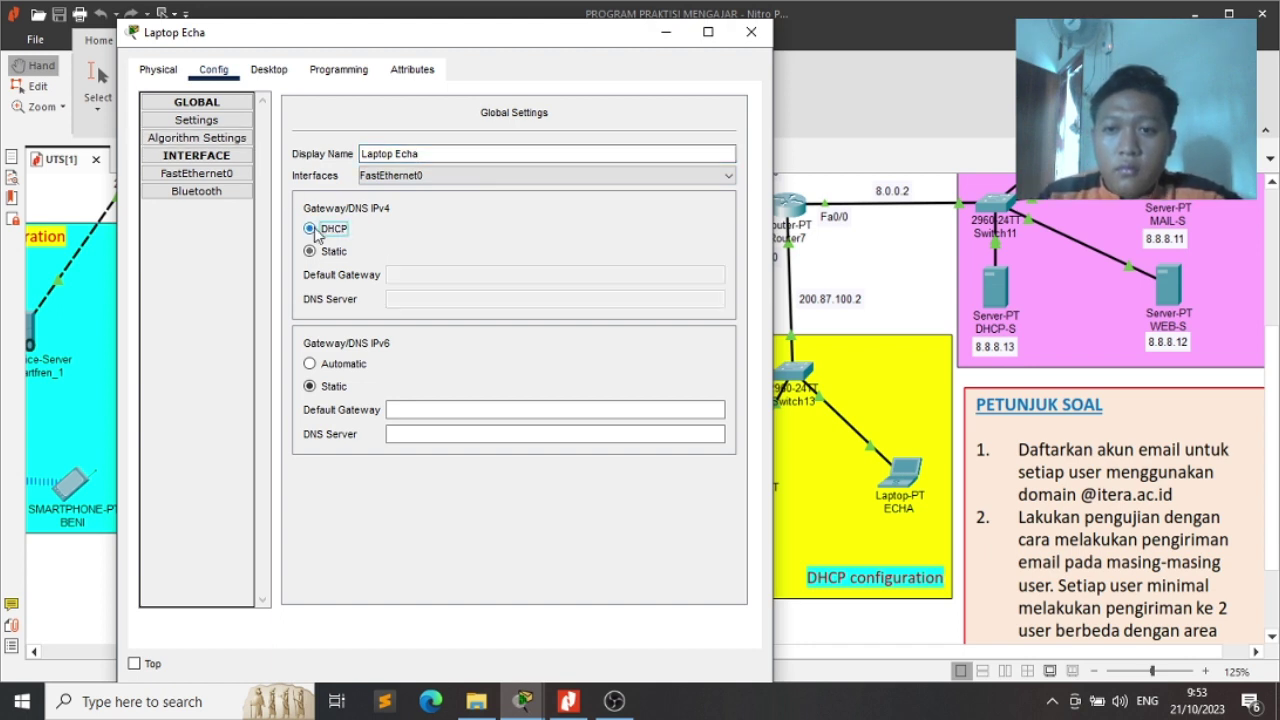
left_click(215, 174)
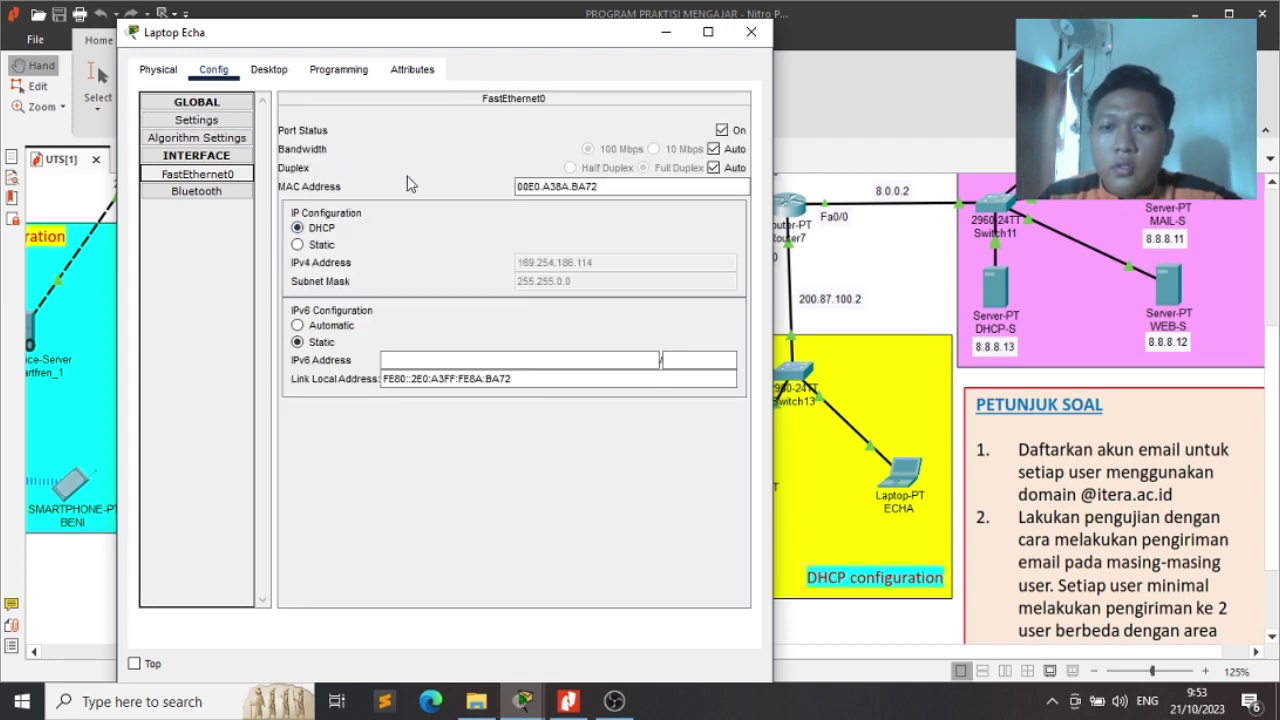
left_click(270, 72)
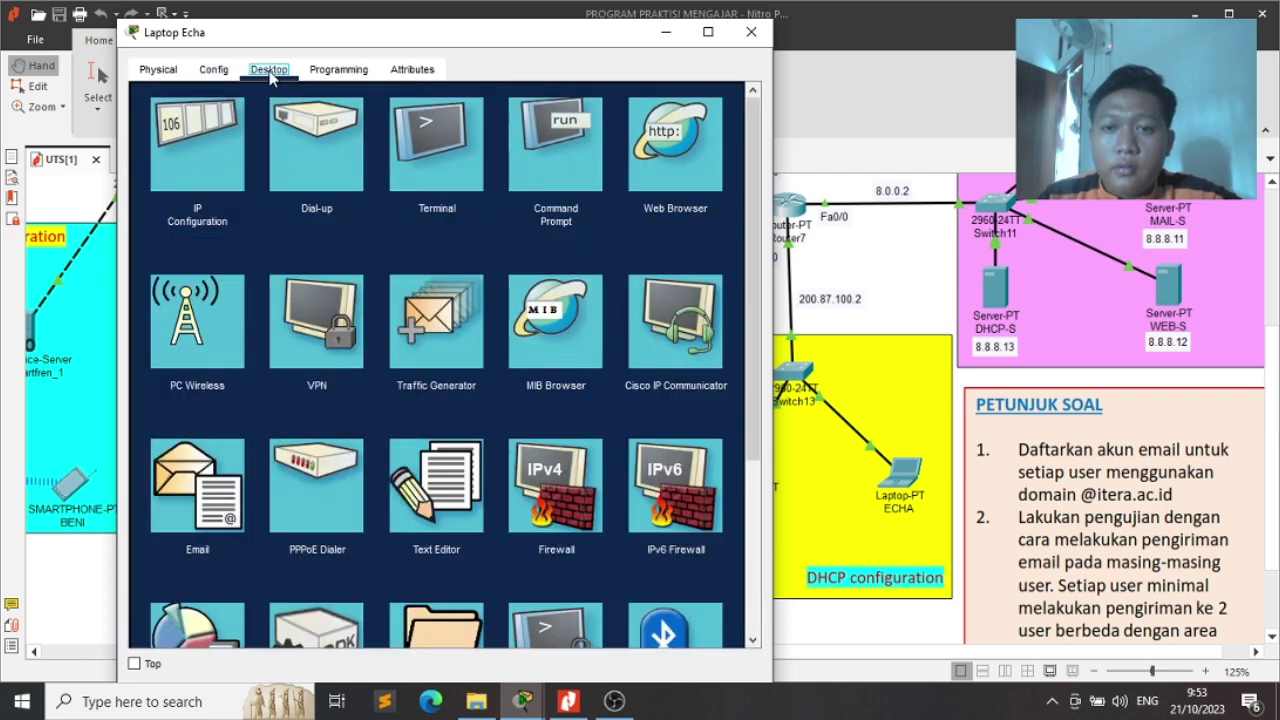
In Email, enter the user's name and their itera.ac.id e-mail address
left_click(222, 478)
left_click(429, 148)
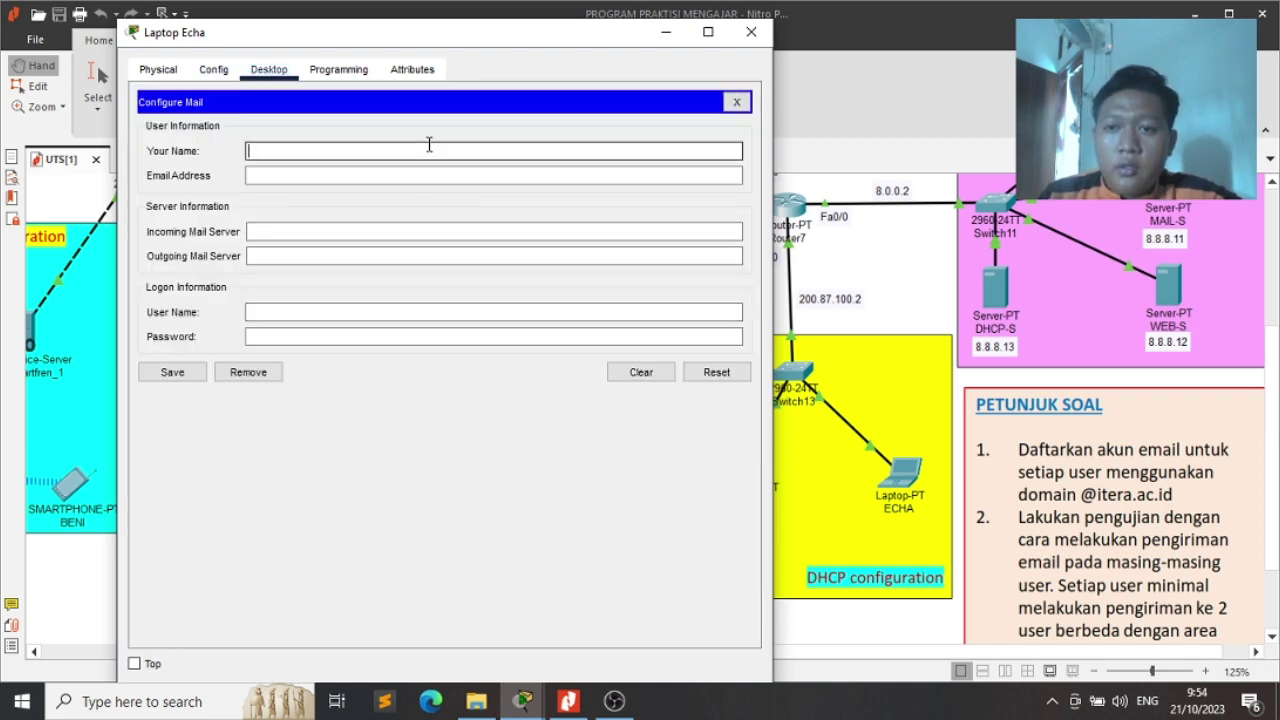
type("ecga")
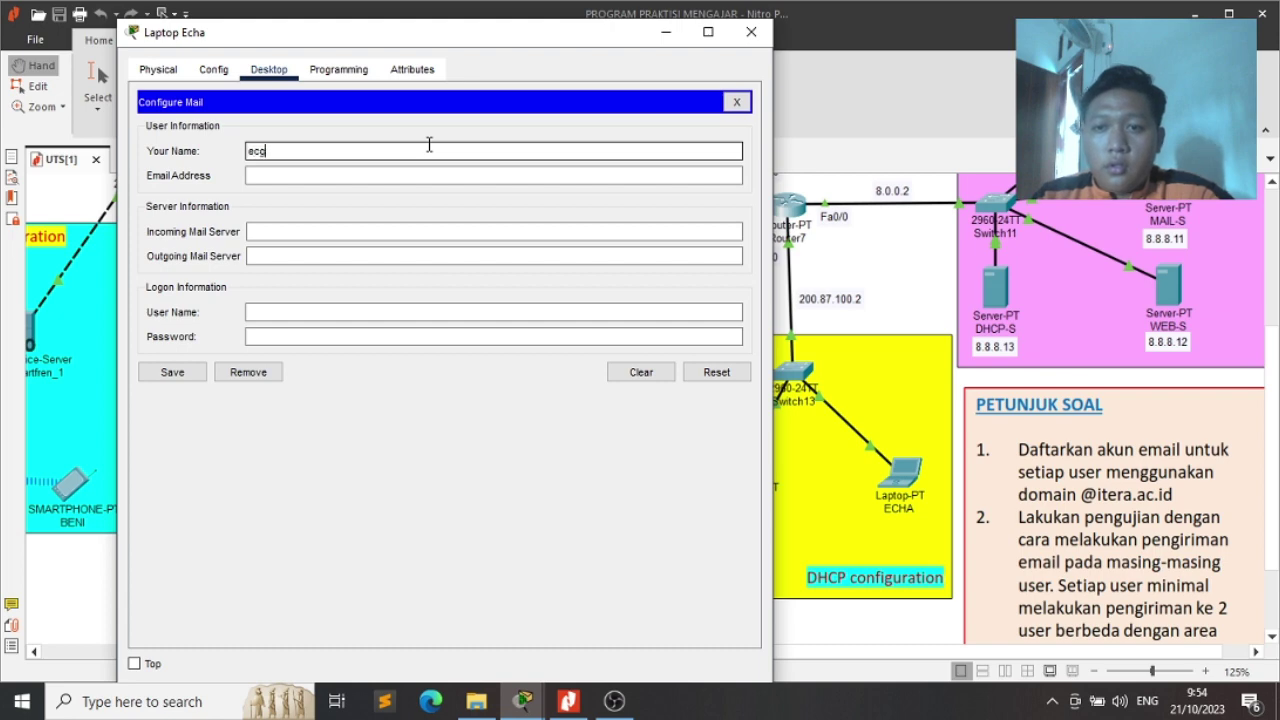
key("Tab")
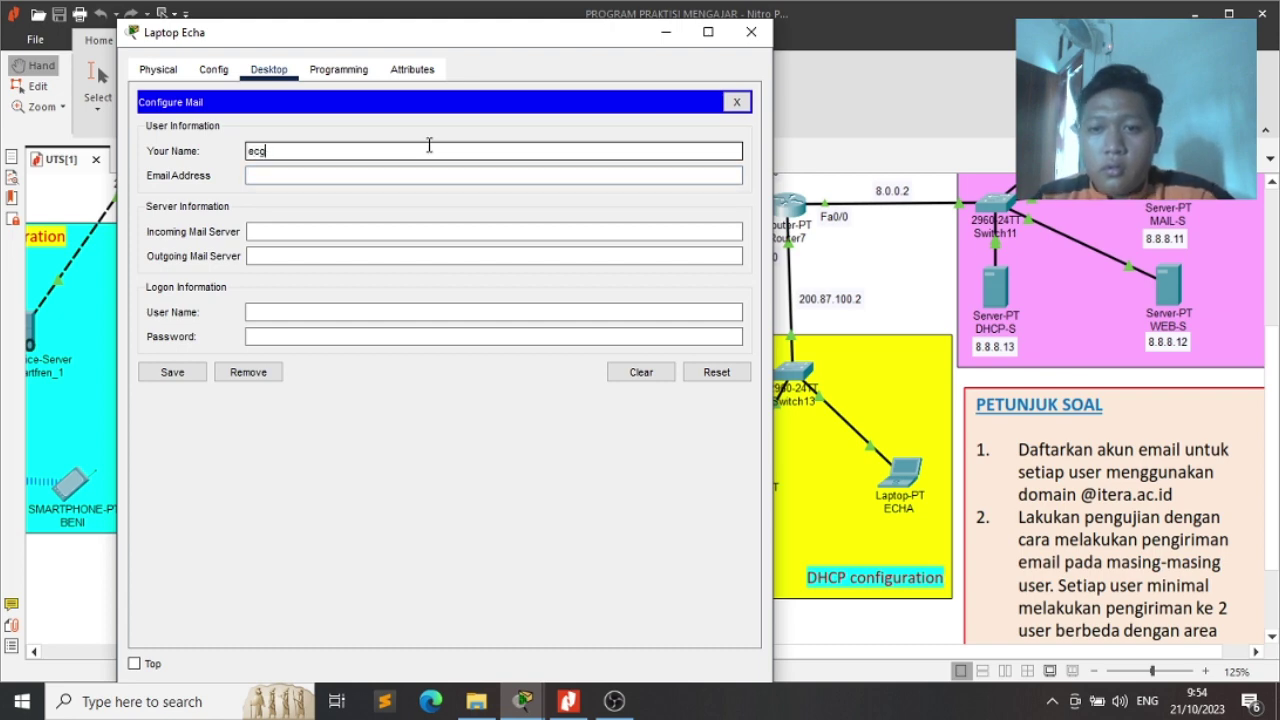
key("BackSpace")
type("hae")
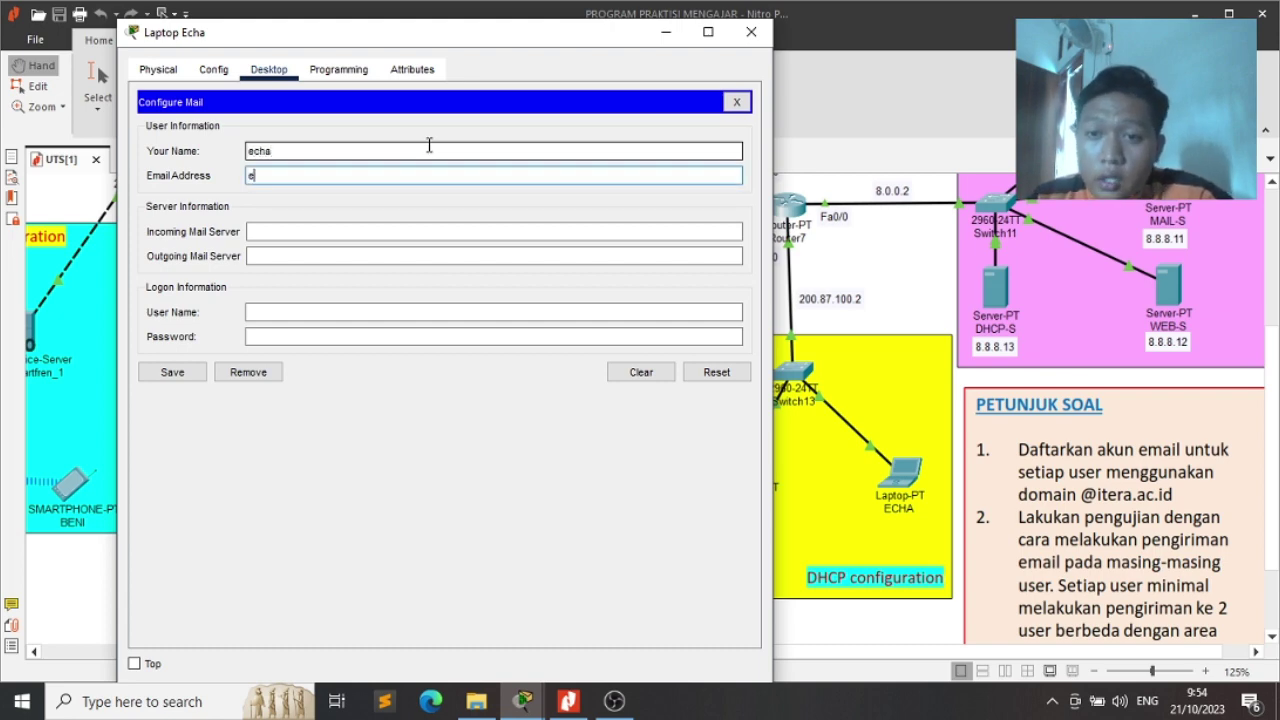
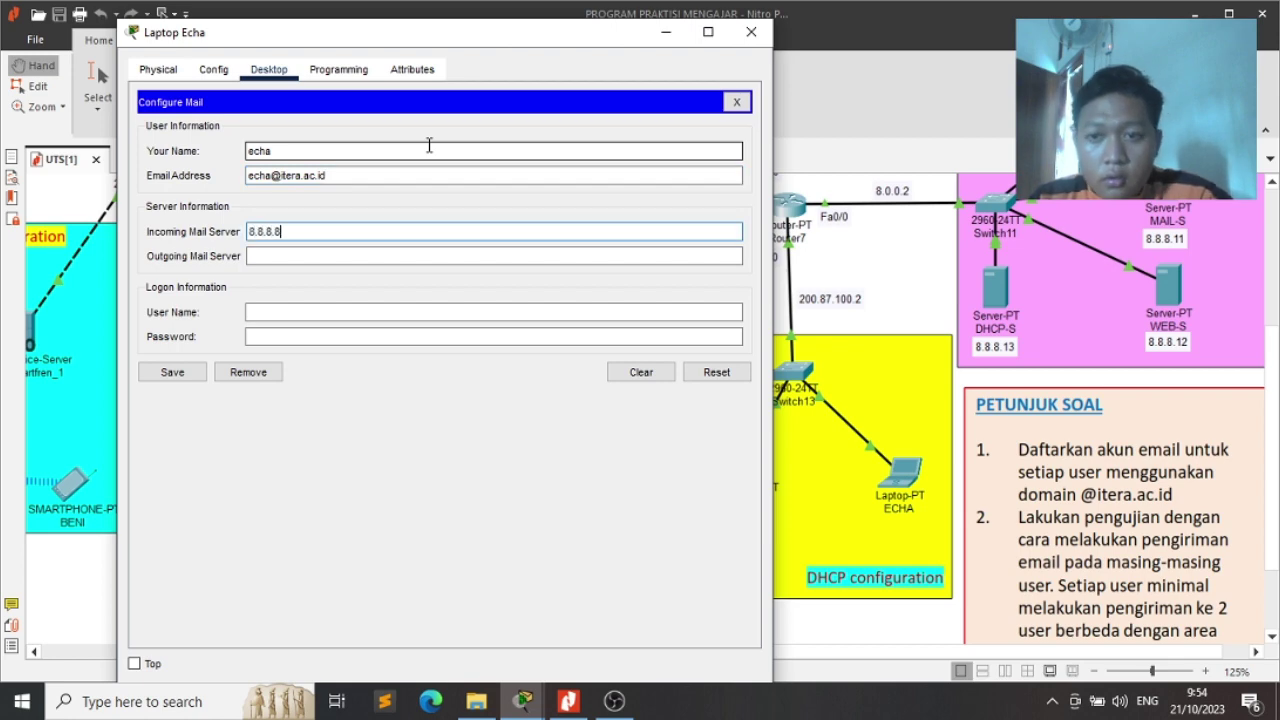
Set mail server 8.8.8.11, enter the login and password, save, and close the window
key("Tab")
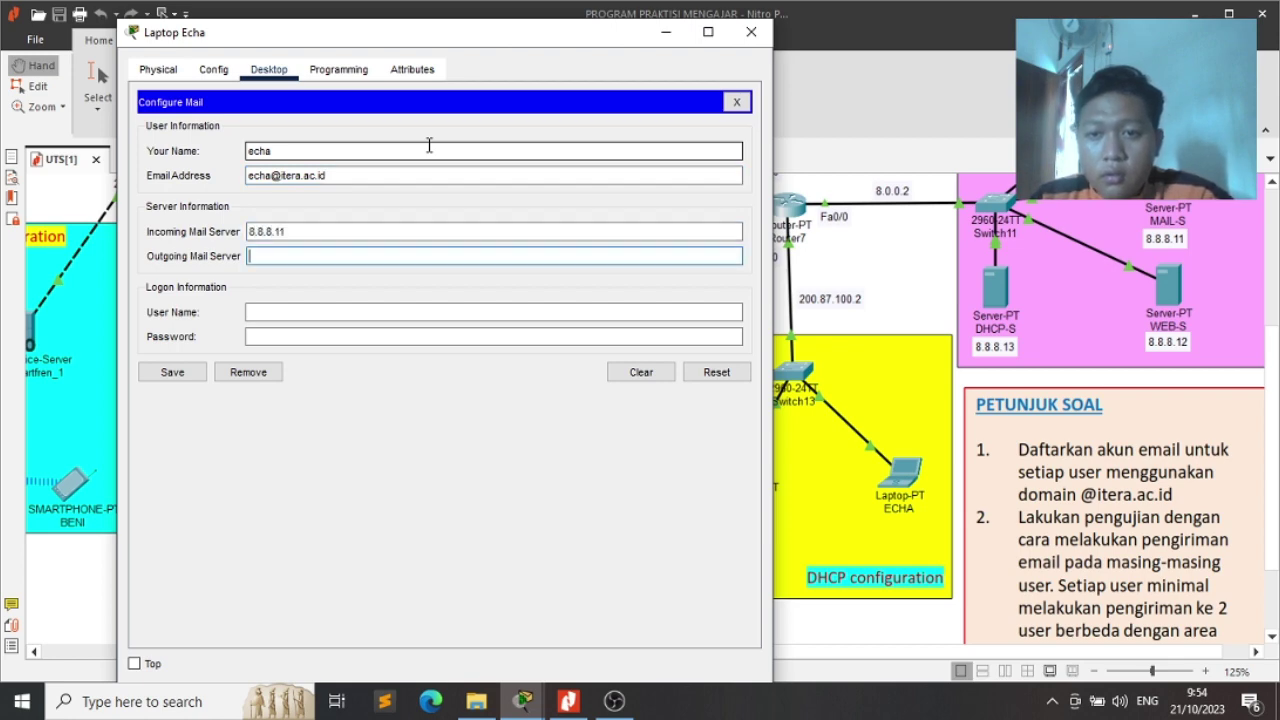
type("8.8.8.11")
key("Tab")
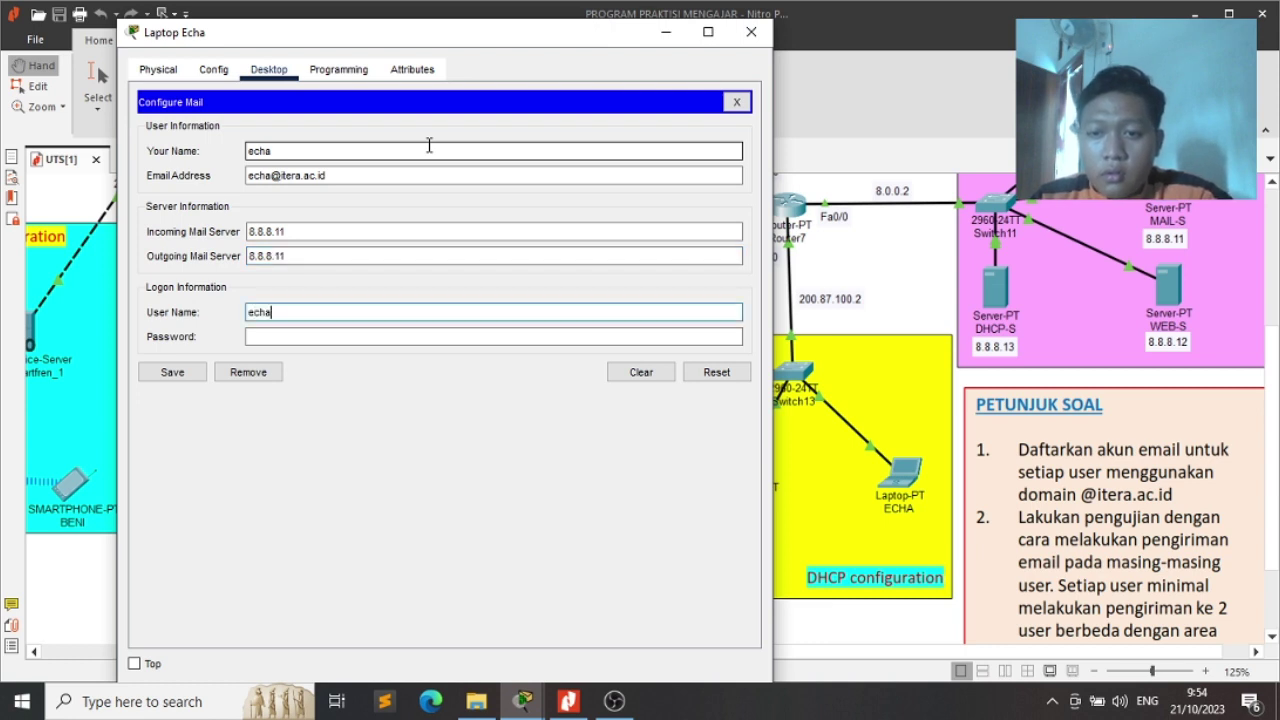
key("Tab")
type("123")
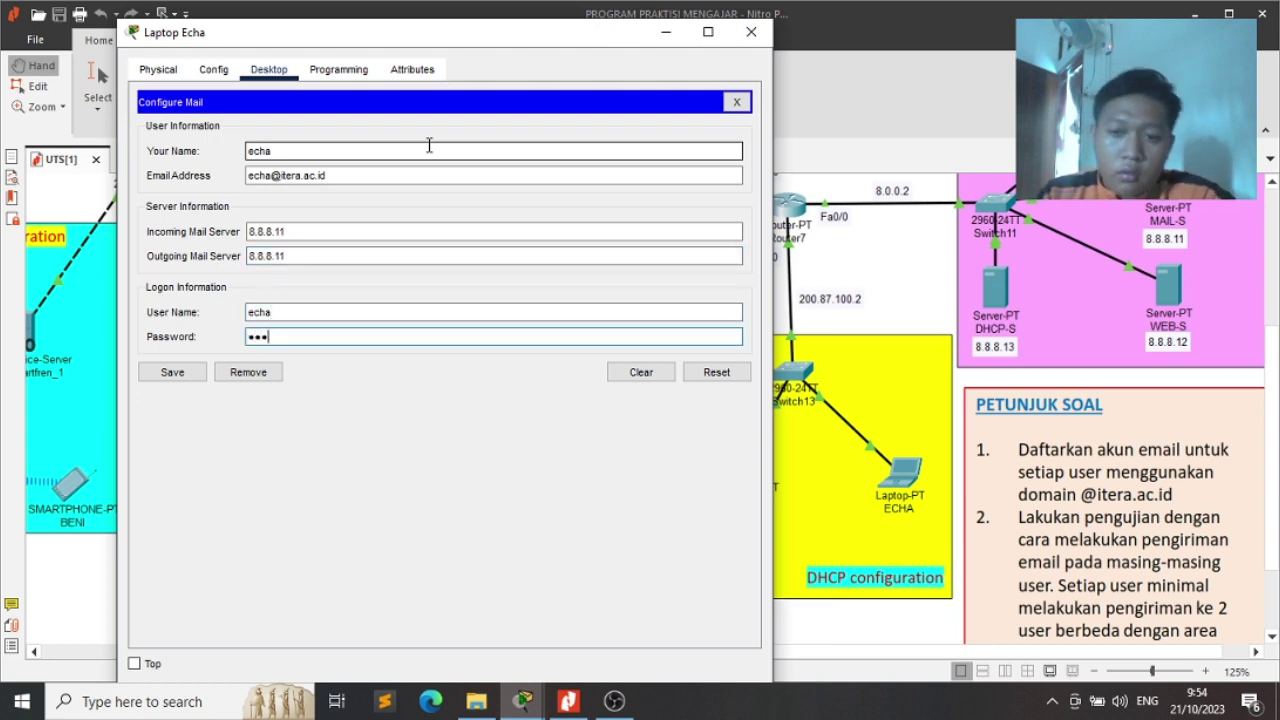
left_click(170, 378)
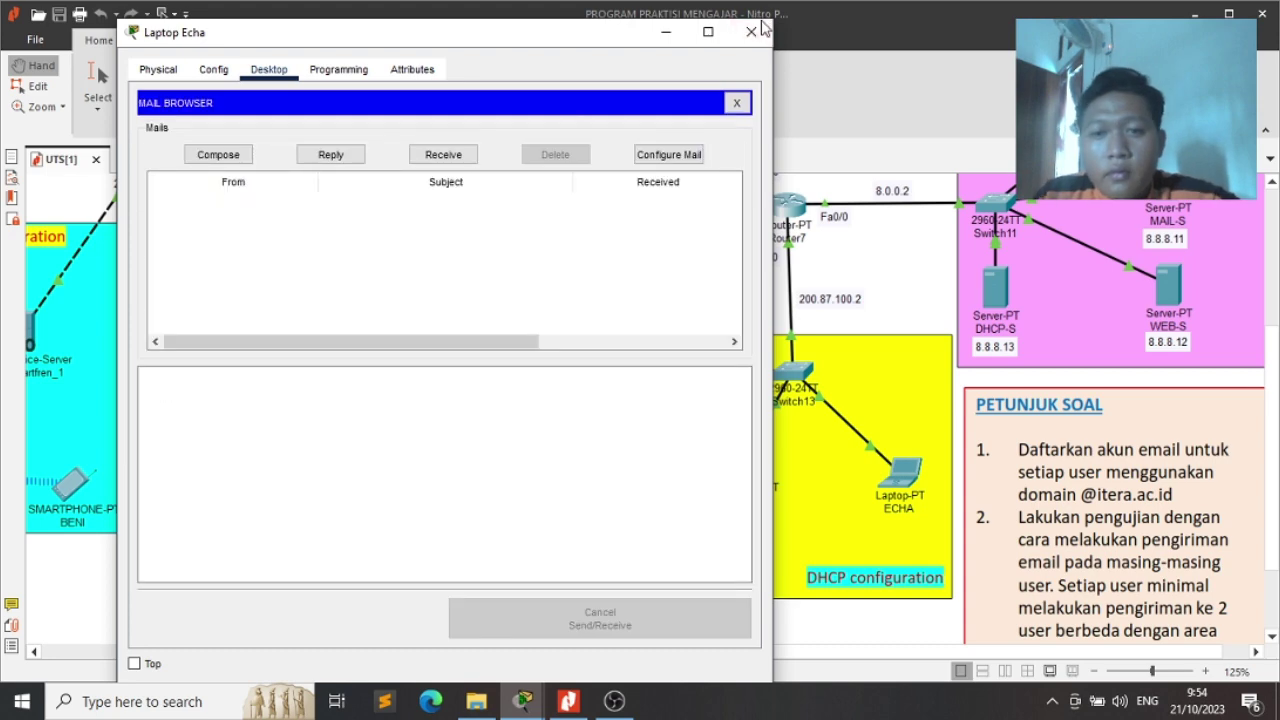
left_click(751, 31)
key("alt+Tab")
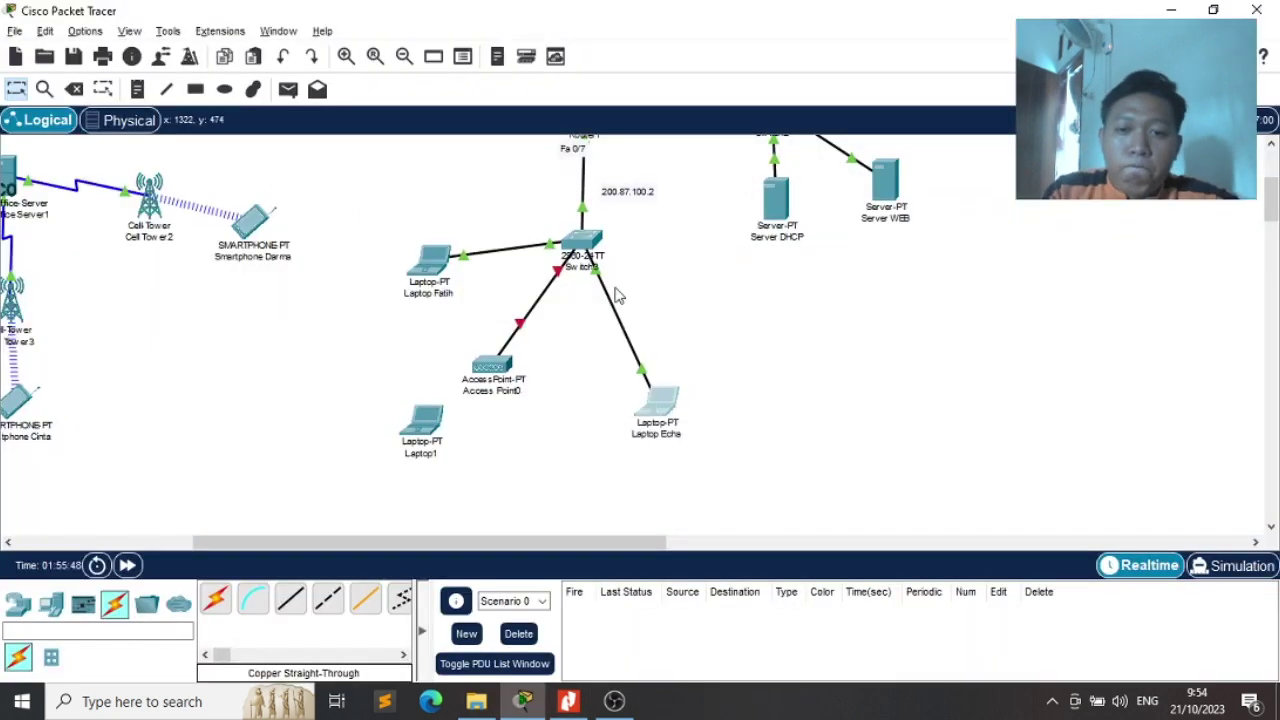
Check the first renamed laptop's FastEthernet0 IP settings, then close its window
left_click(446, 275)
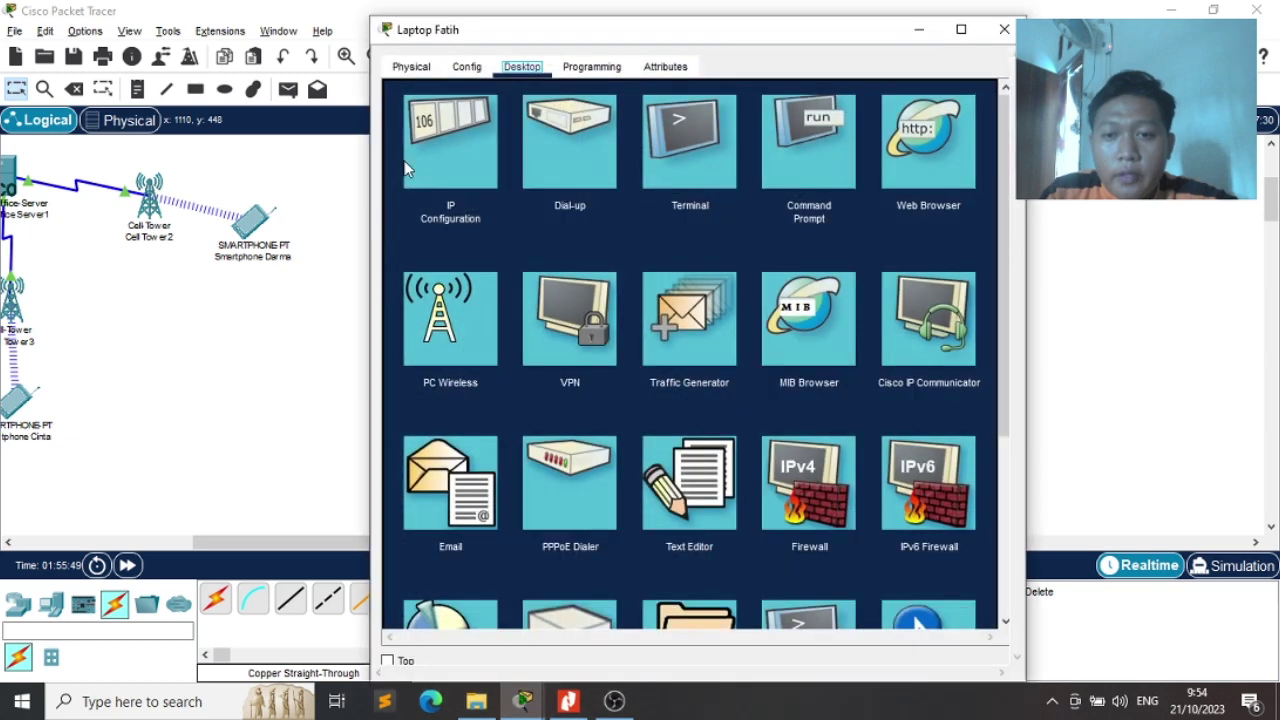
left_click(467, 66)
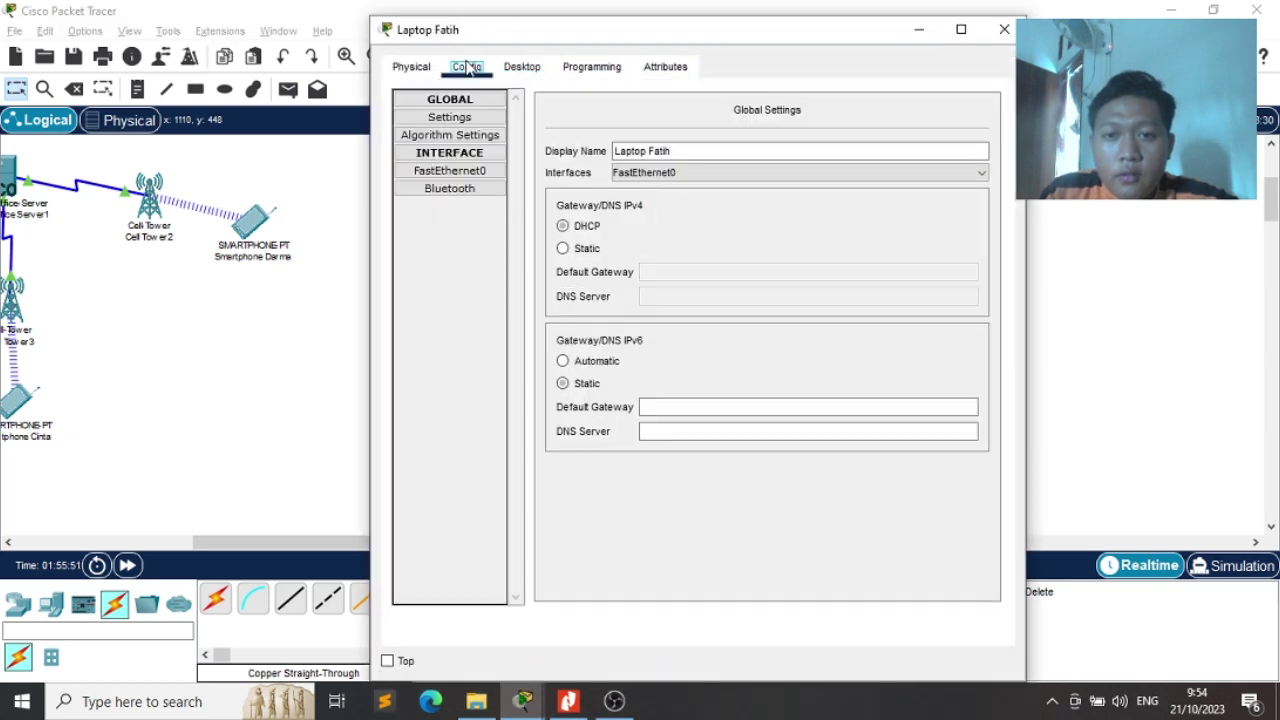
left_click(445, 178)
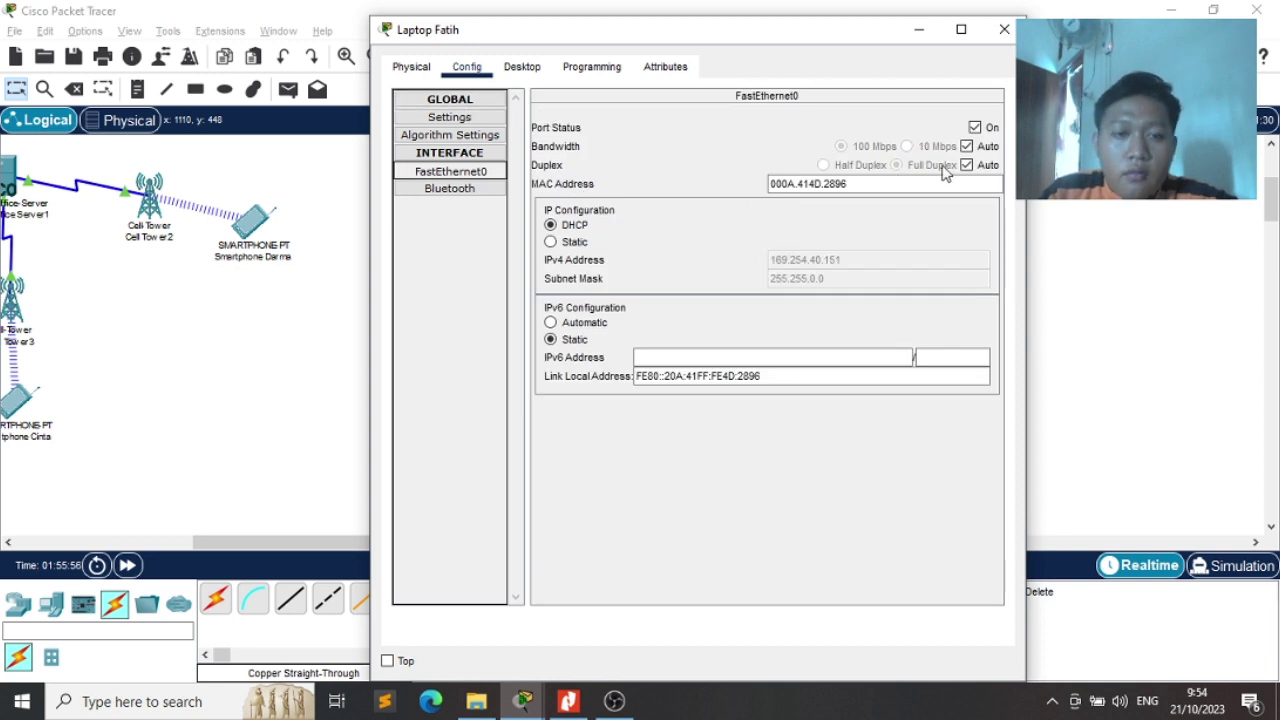
left_click(1003, 28)
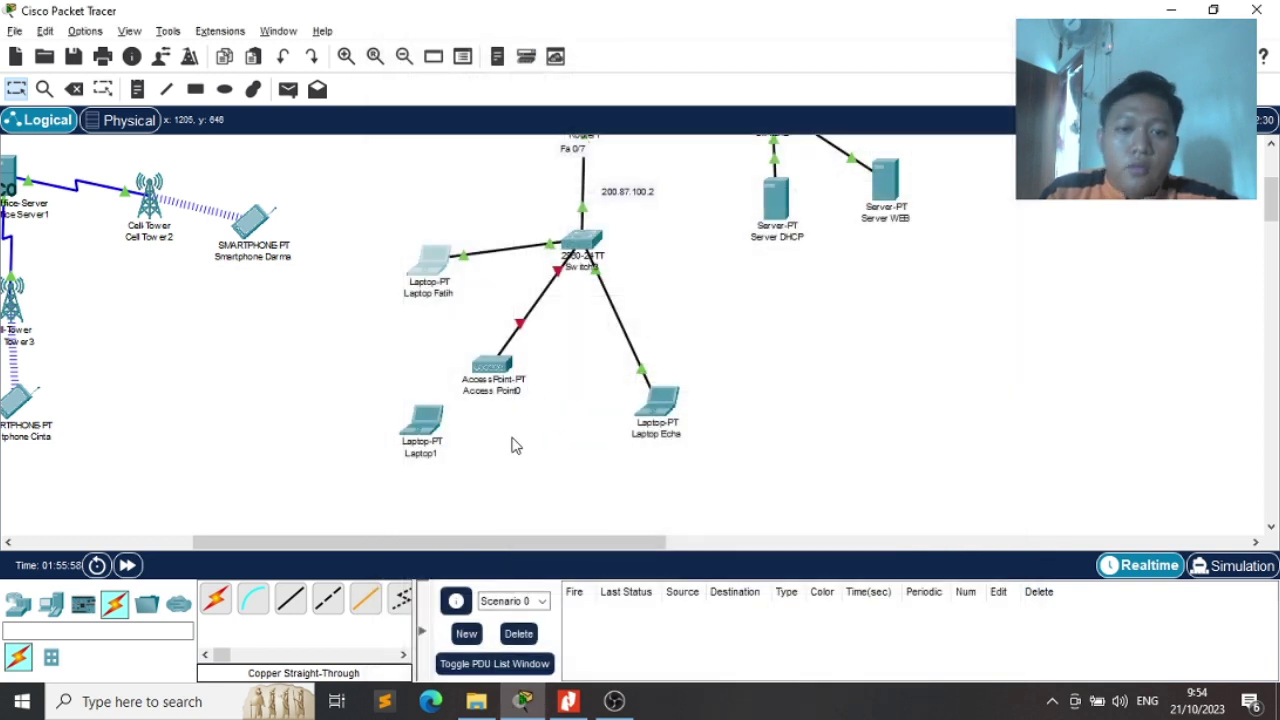
On Access Point0's wireless Port 1, replace the SSID with the new YAN-based name
left_click(488, 378)
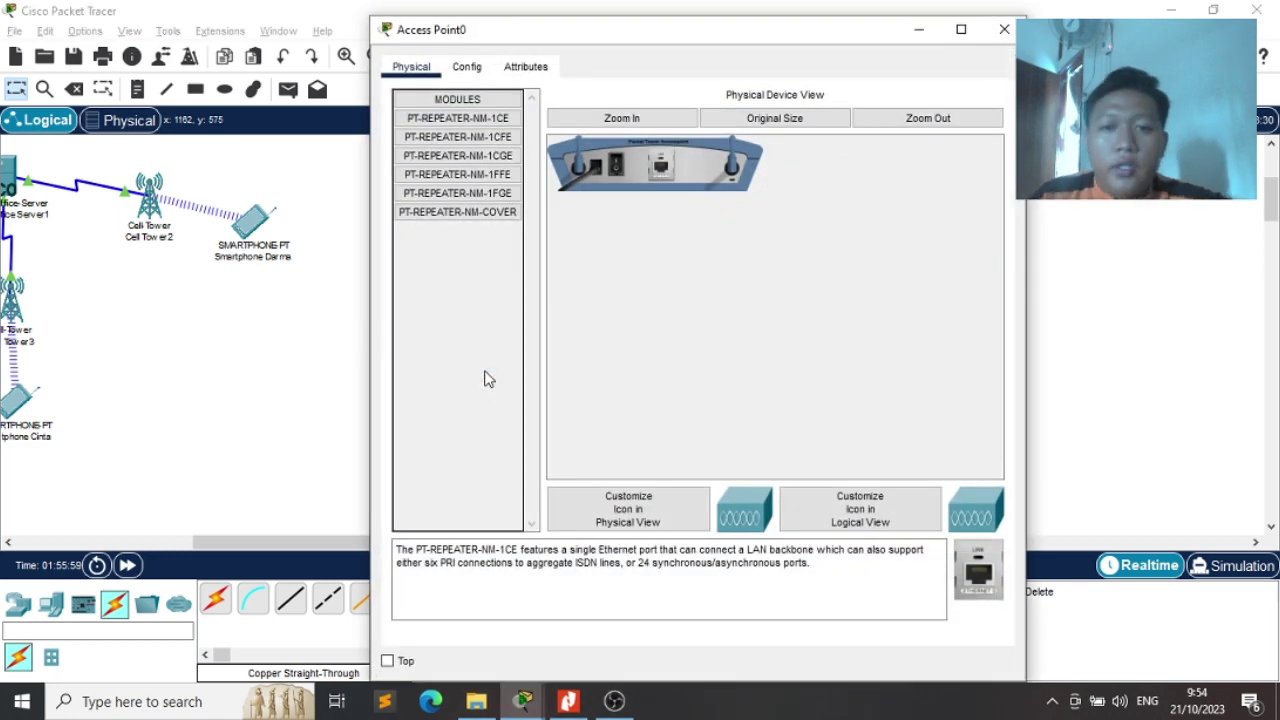
left_click(466, 67)
left_click_drag(543, 38, 787, 40)
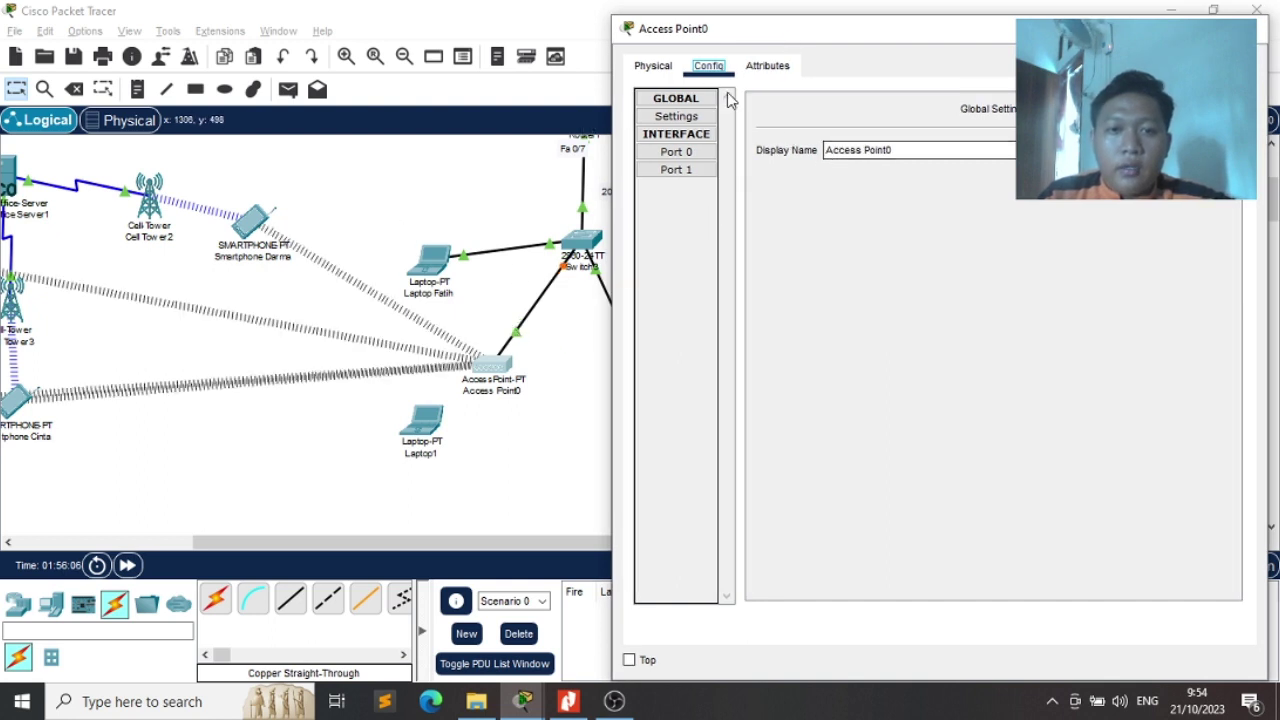
left_click(653, 65)
left_click(708, 65)
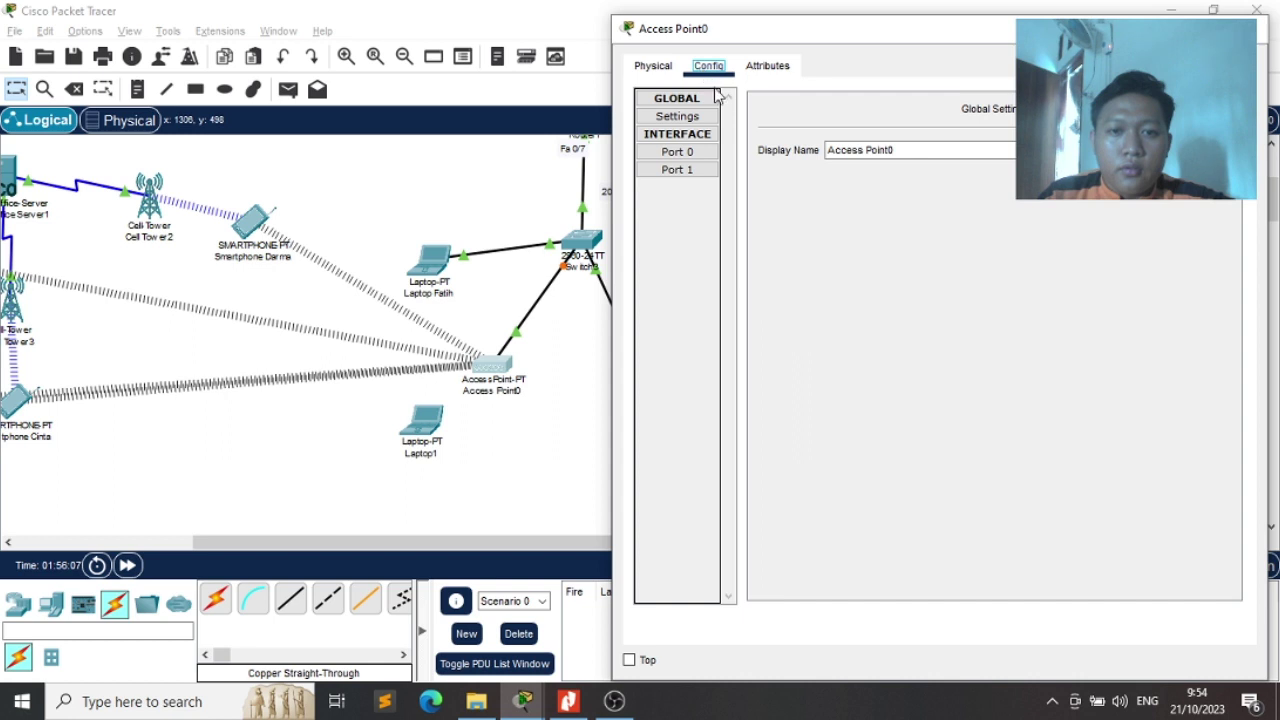
left_click(688, 153)
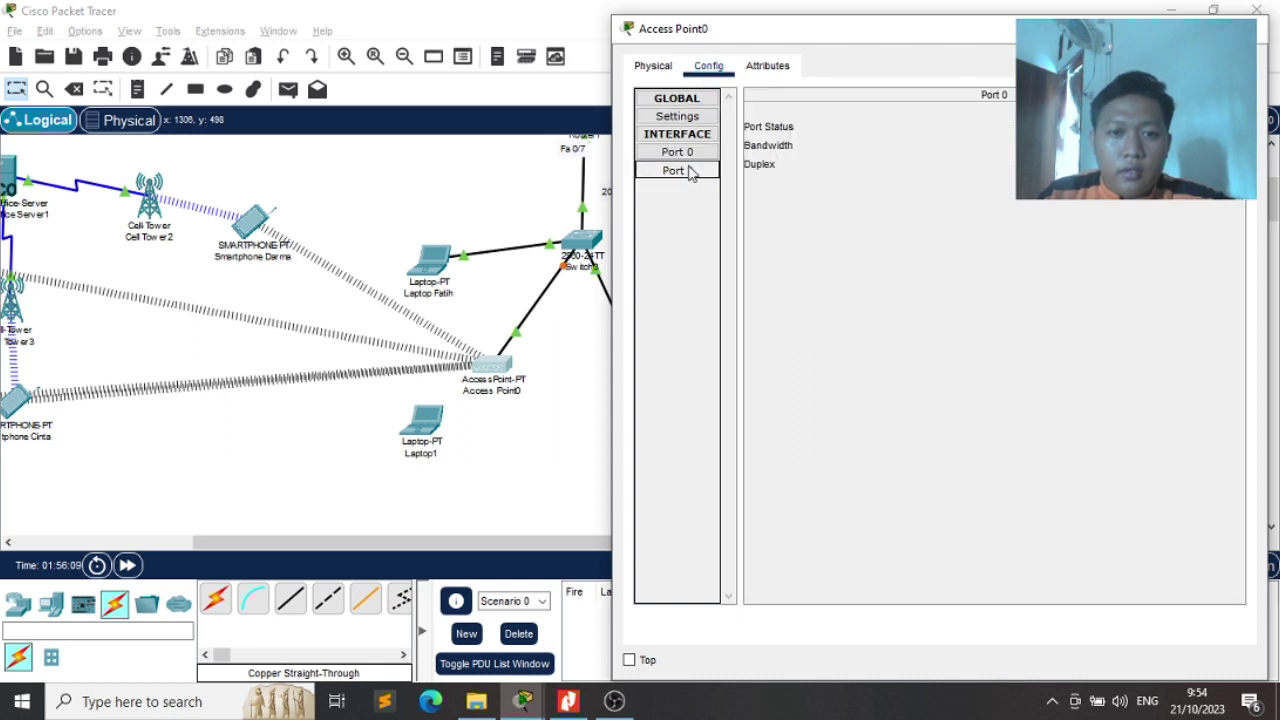
left_click(688, 172)
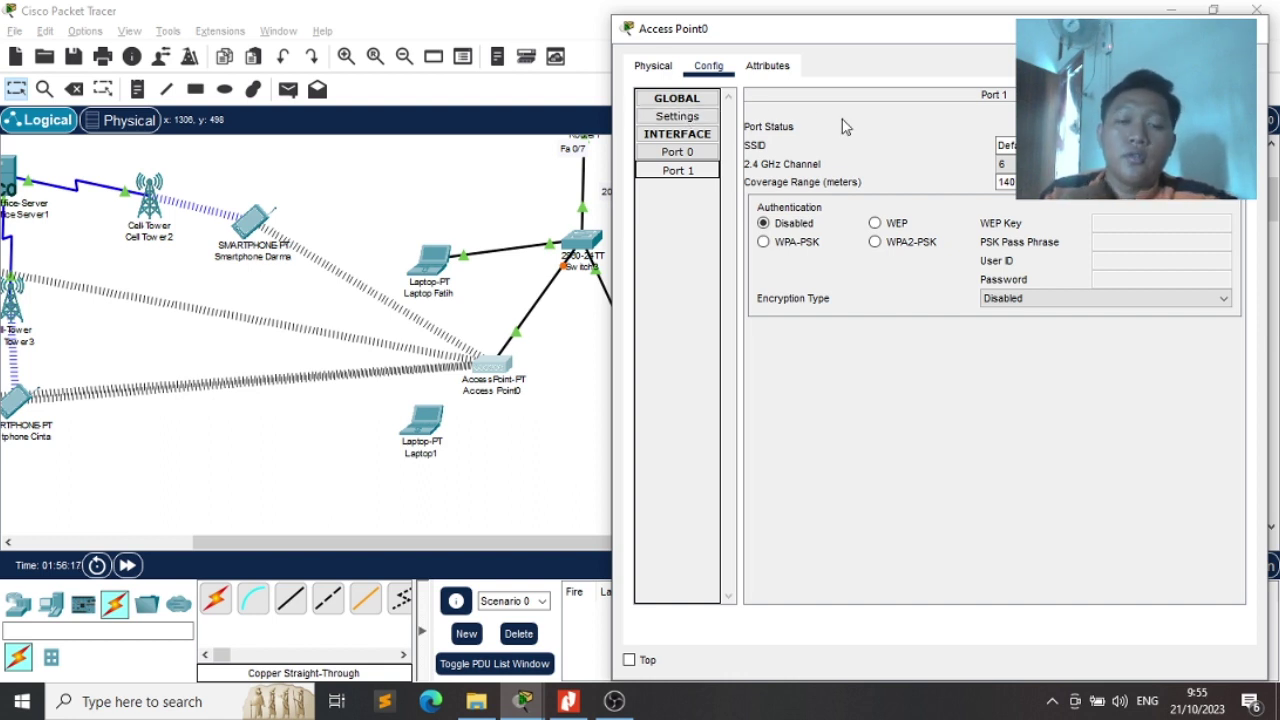
left_click_drag(1038, 146, 920, 149)
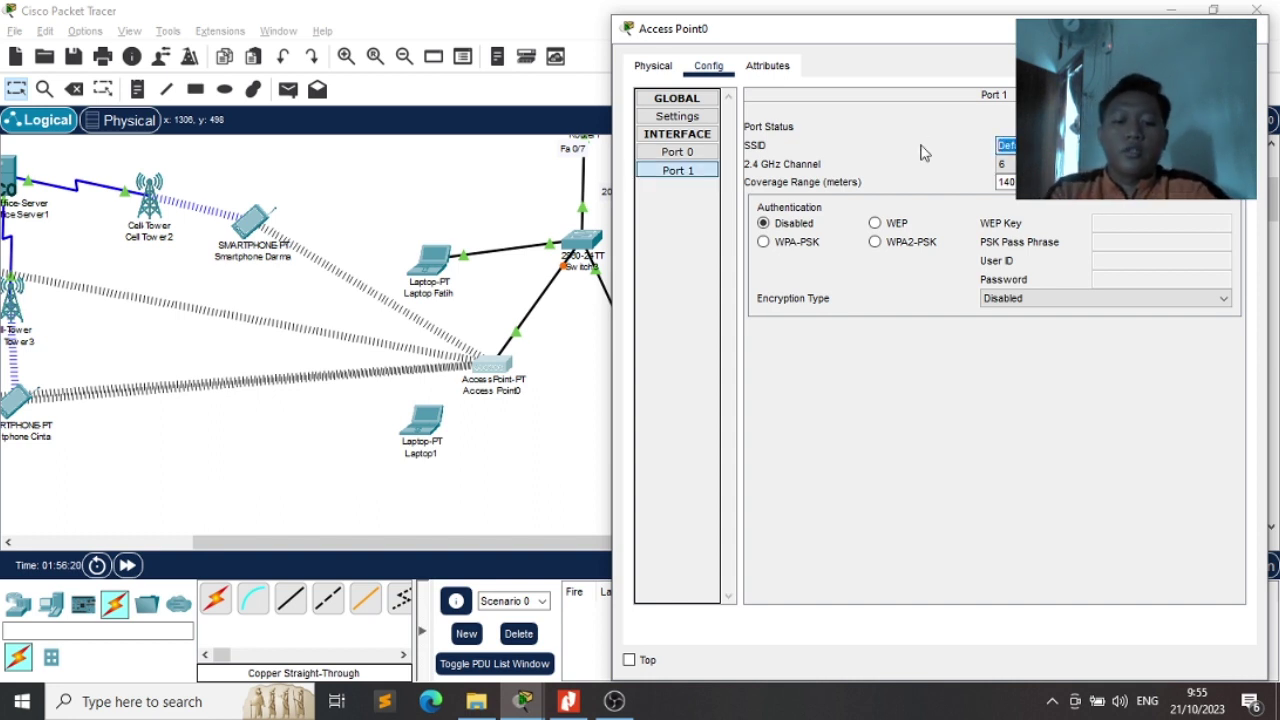
type("YAN")
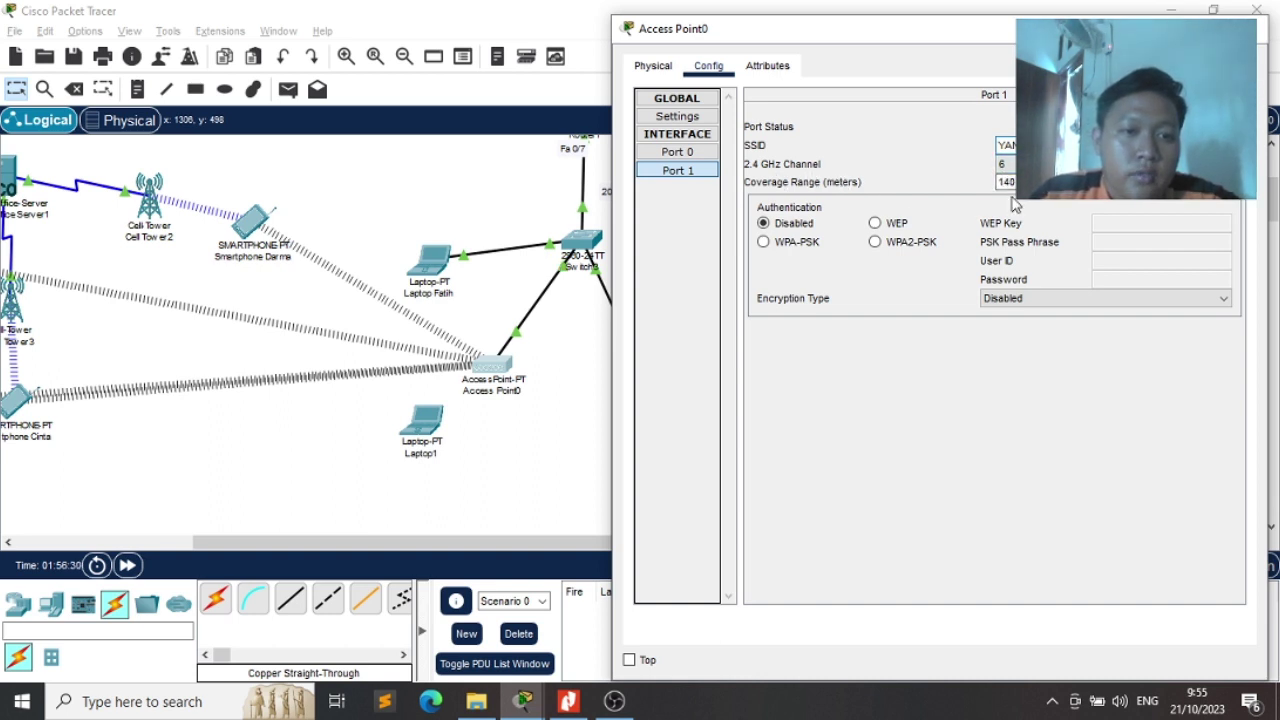
Set Port 1 to WPA2-PSK with a pass phrase and AES encryption, then close
left_click(877, 244)
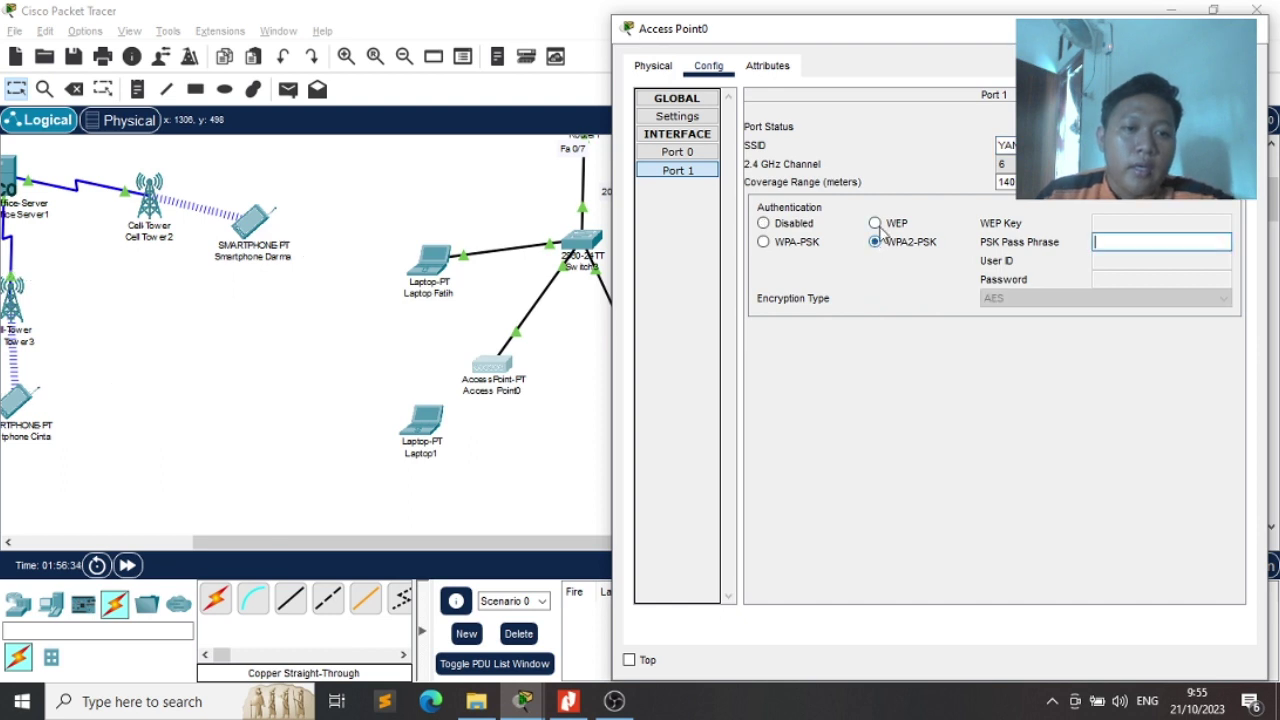
left_click(789, 249)
left_click(877, 246)
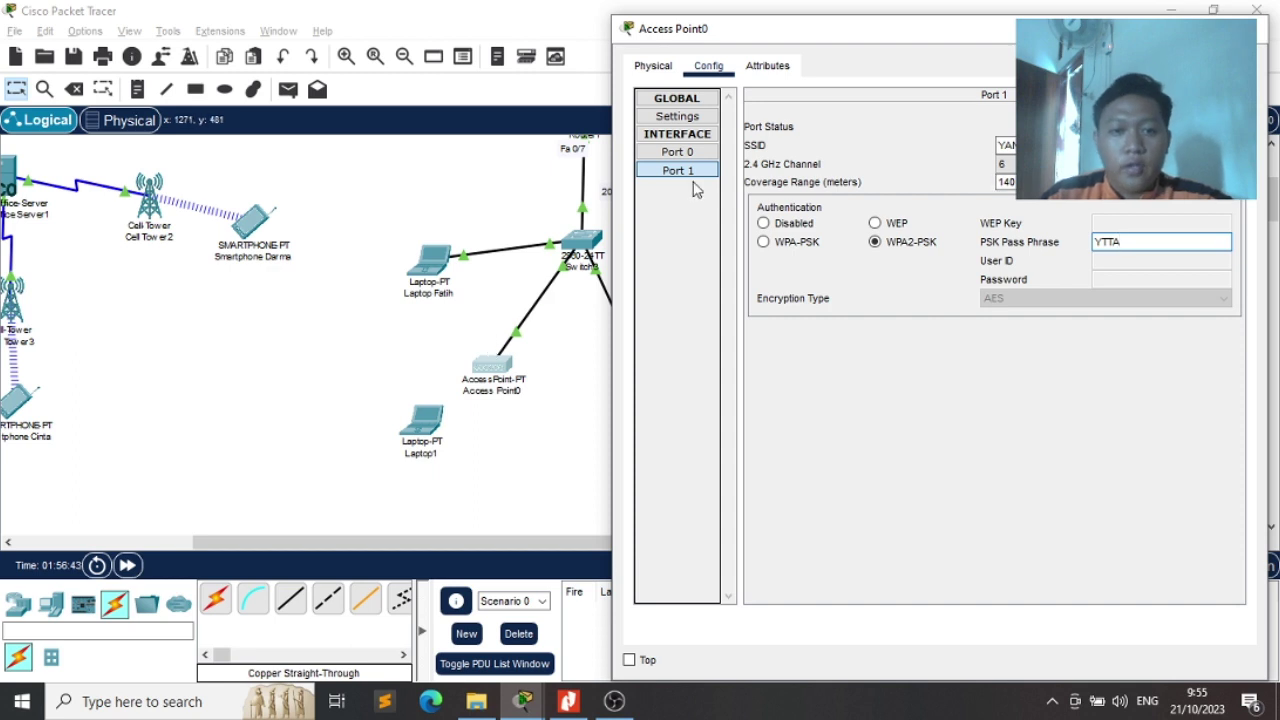
left_click(677, 157)
left_click(678, 155)
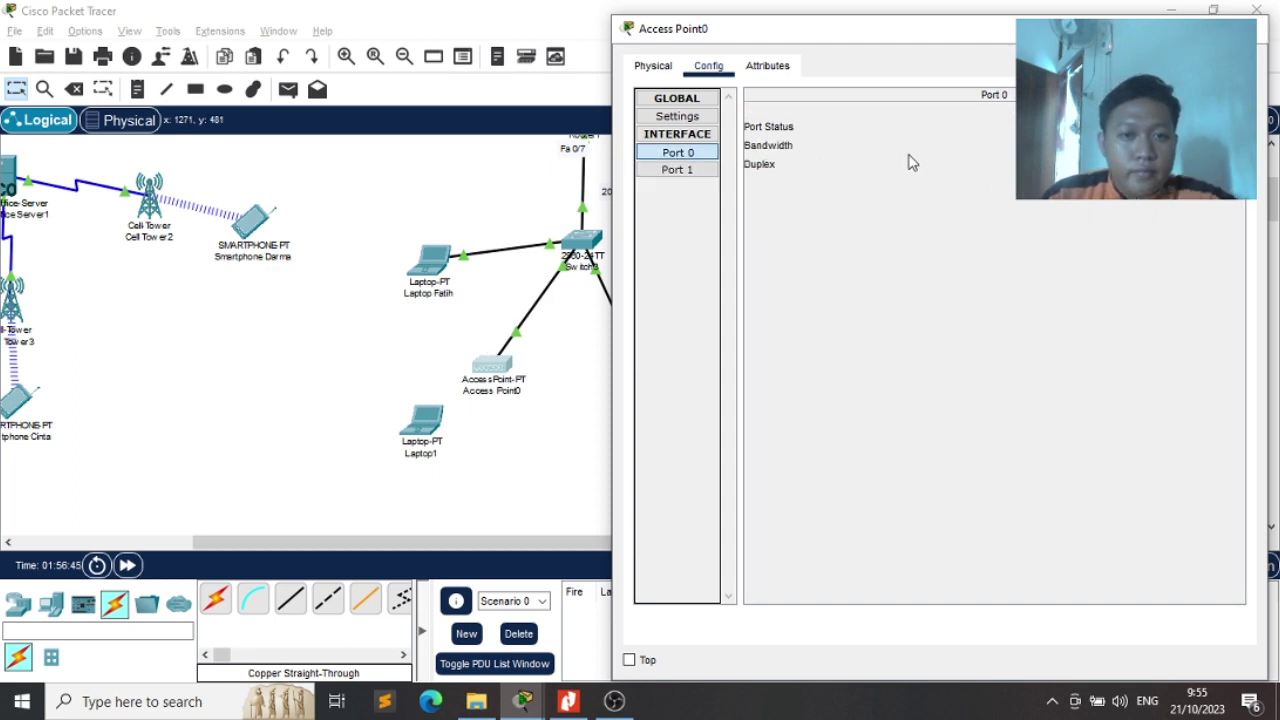
left_click(670, 172)
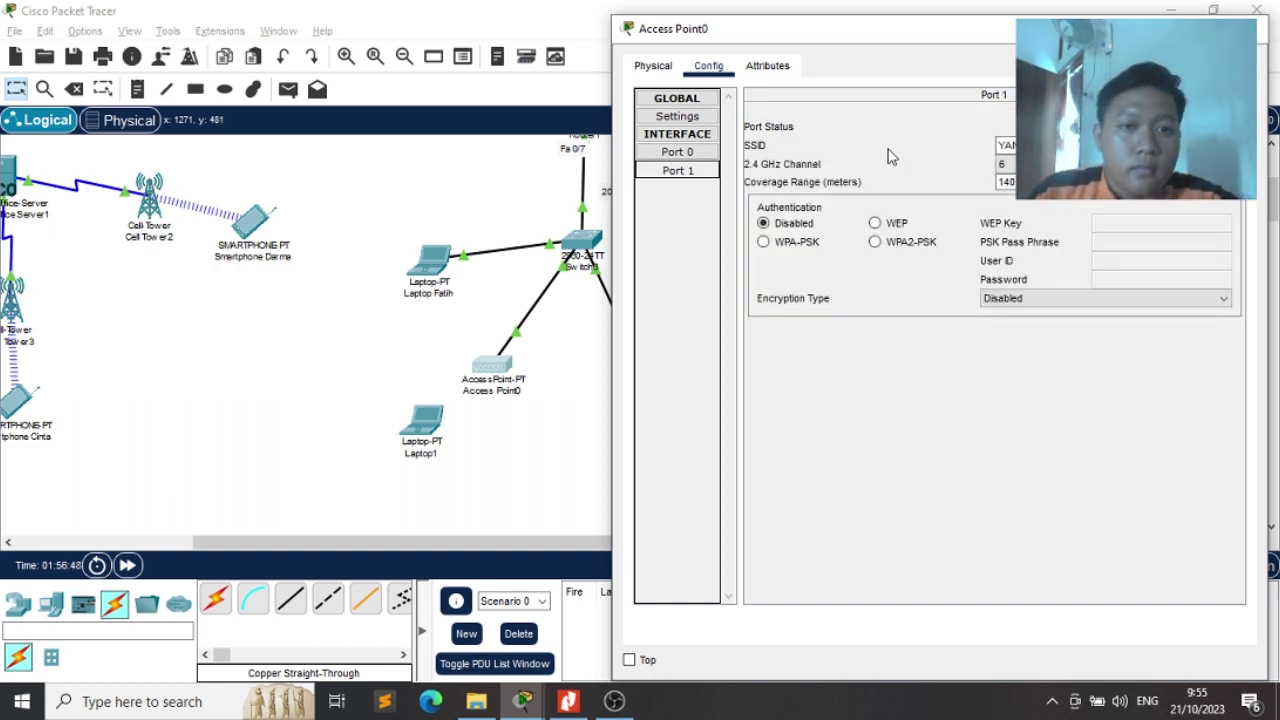
left_click(880, 242)
left_click(1137, 236)
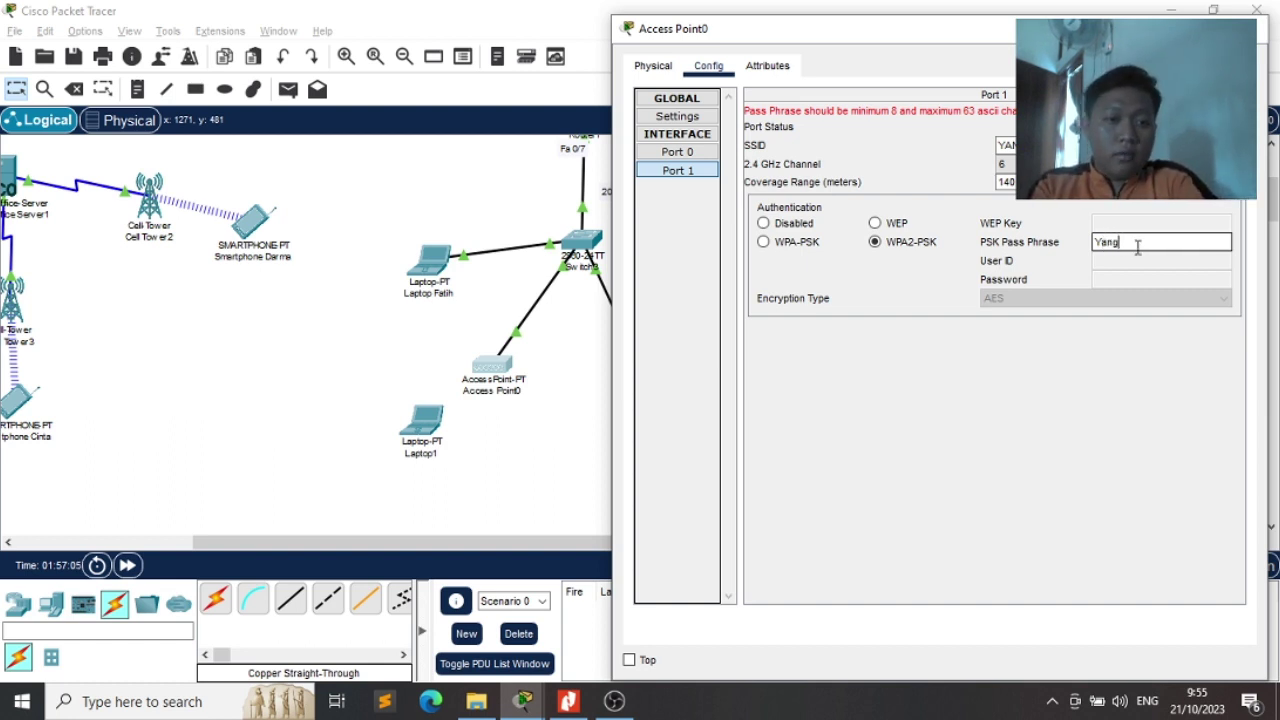
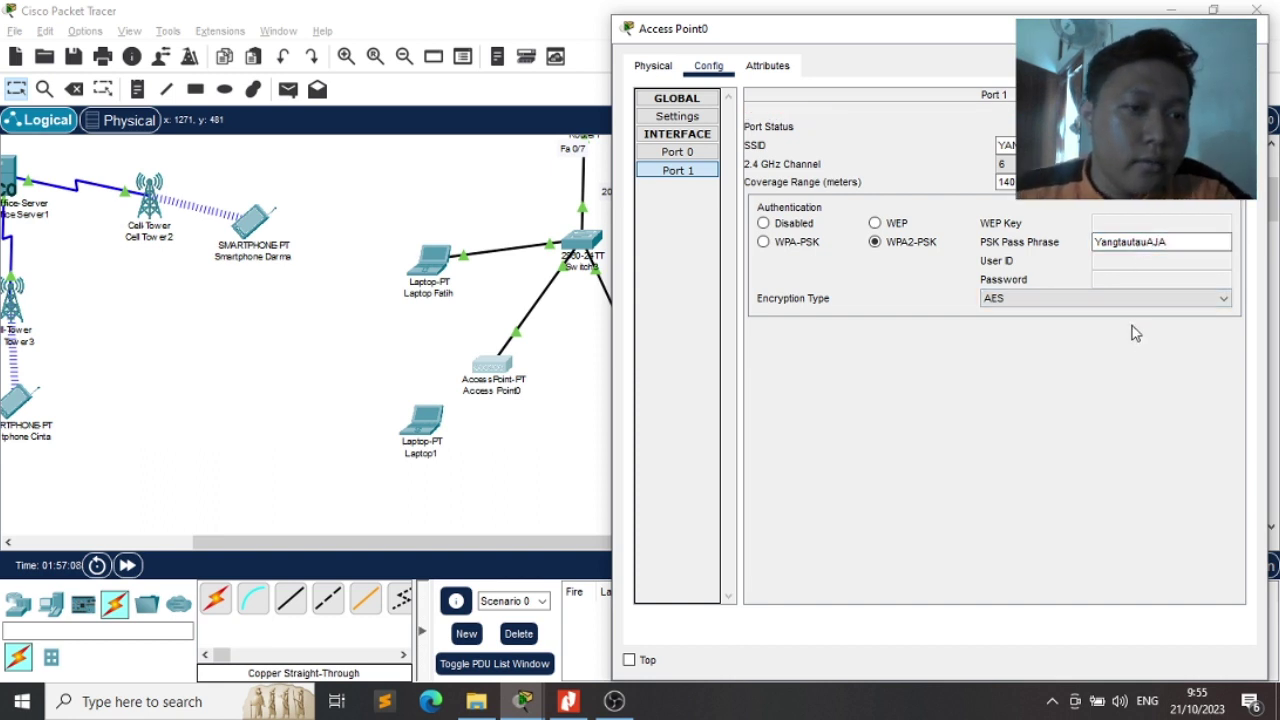
left_click(985, 300)
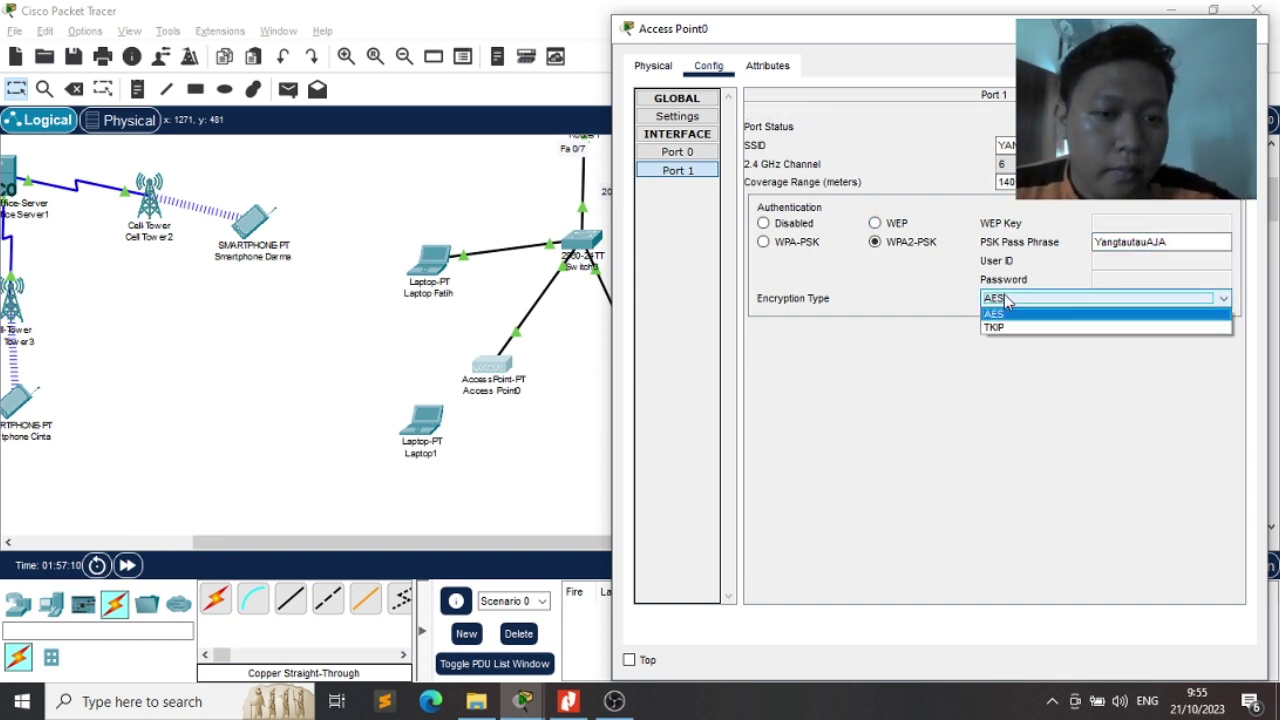
left_click(1005, 300)
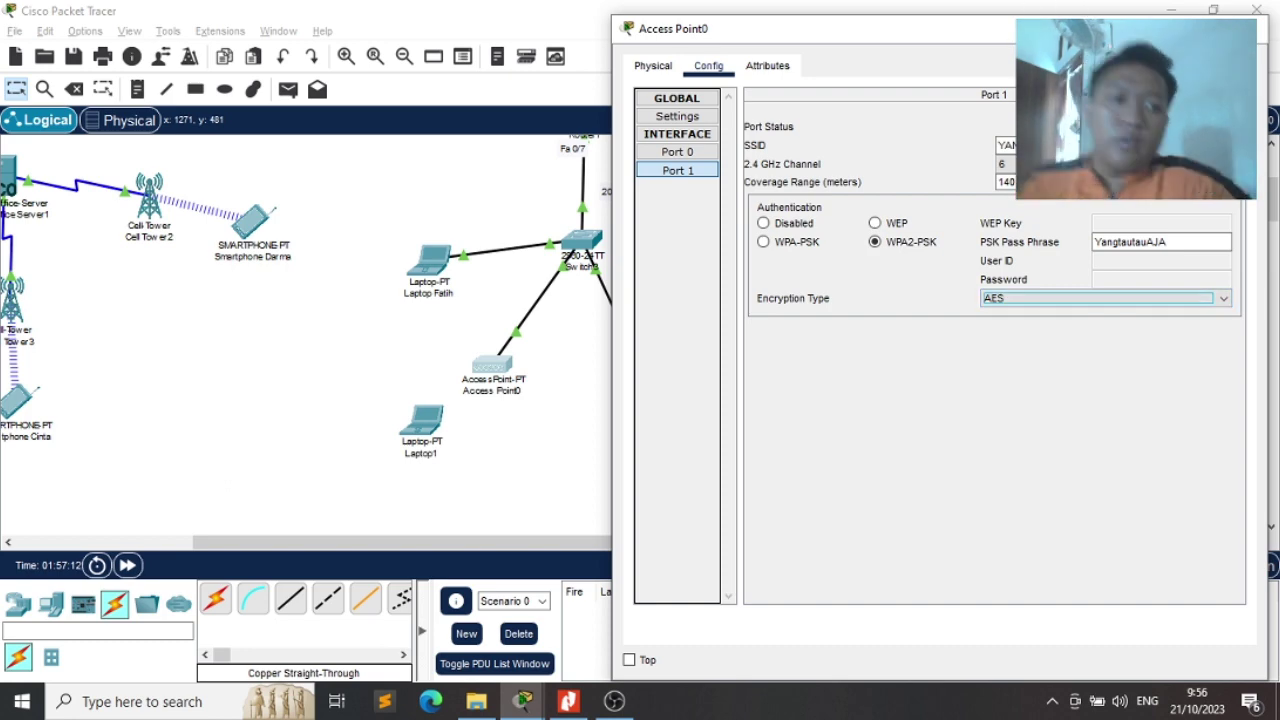
left_click(1252, 28)
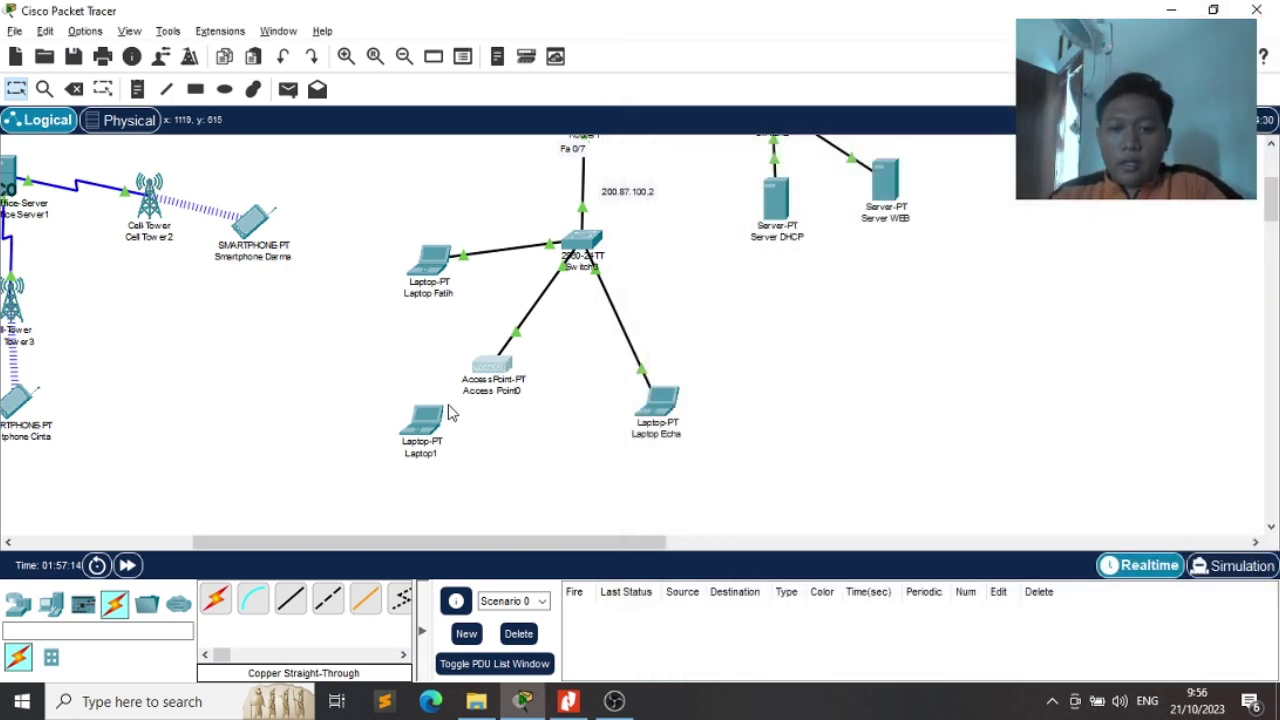
Rename Laptop1's display name after its user, as listed in the assignment PDF
key("alt+Tab")
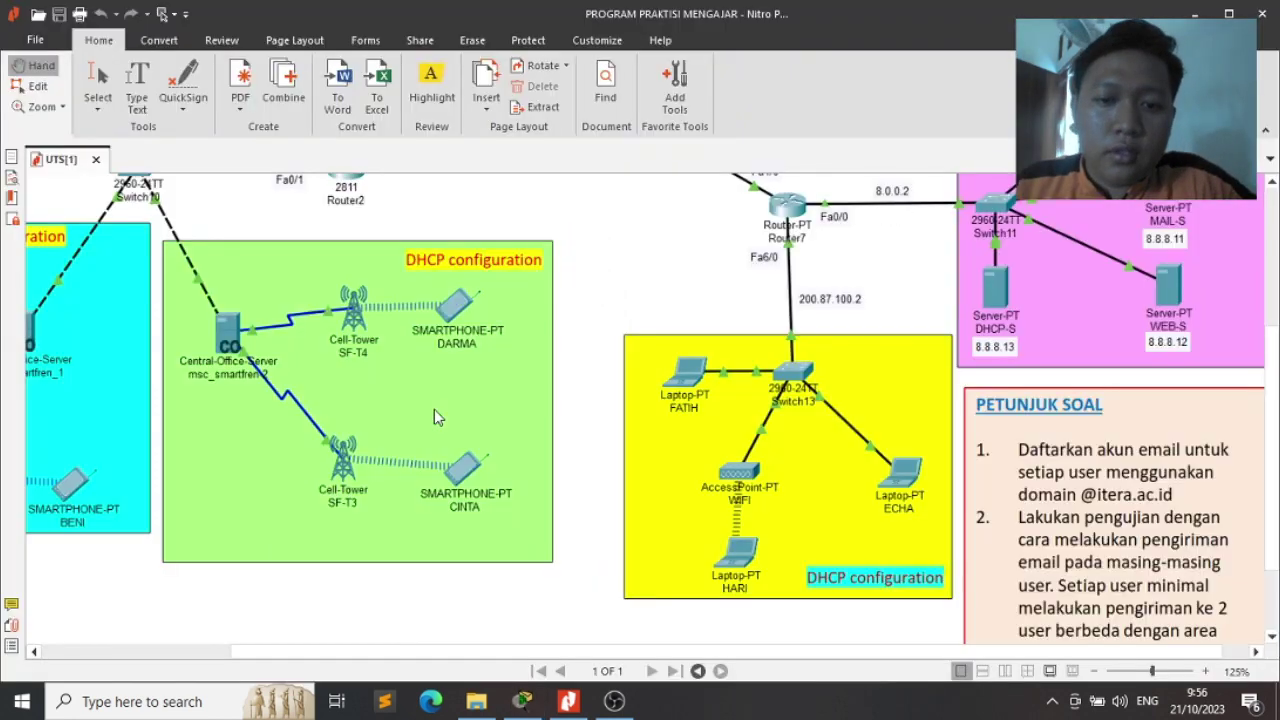
key("alt+Tab")
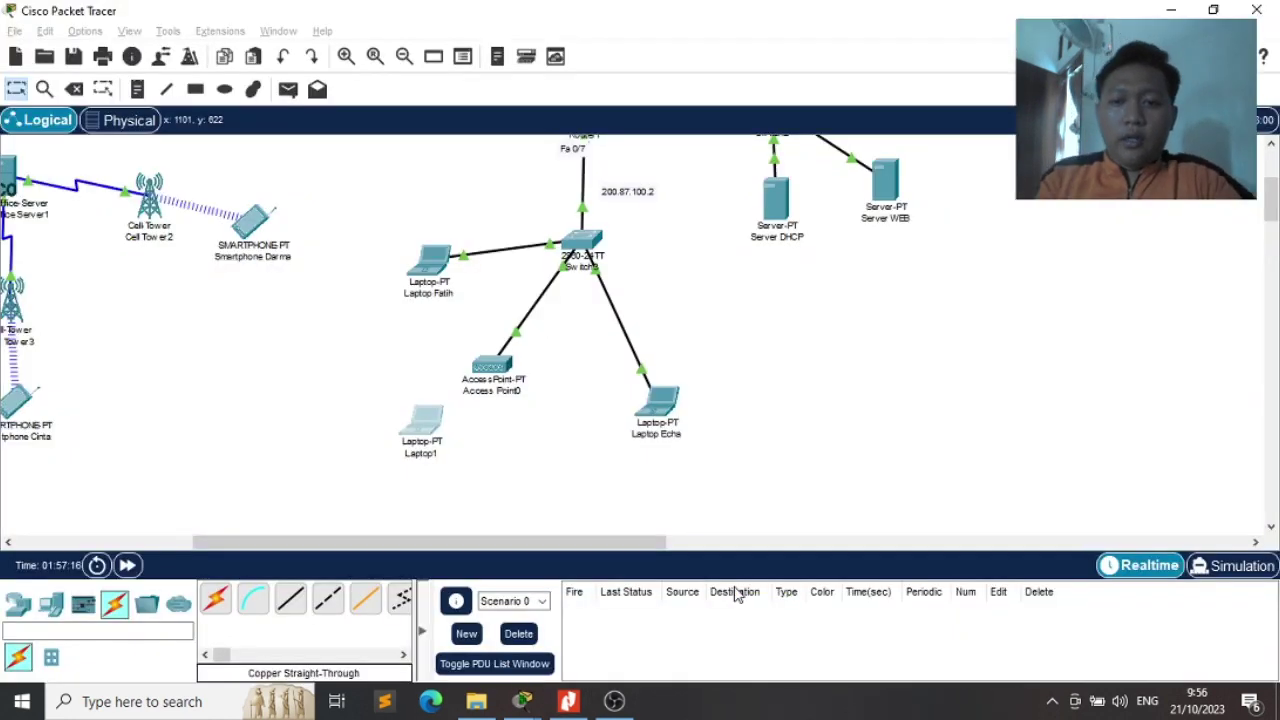
left_click(426, 443)
left_click(474, 70)
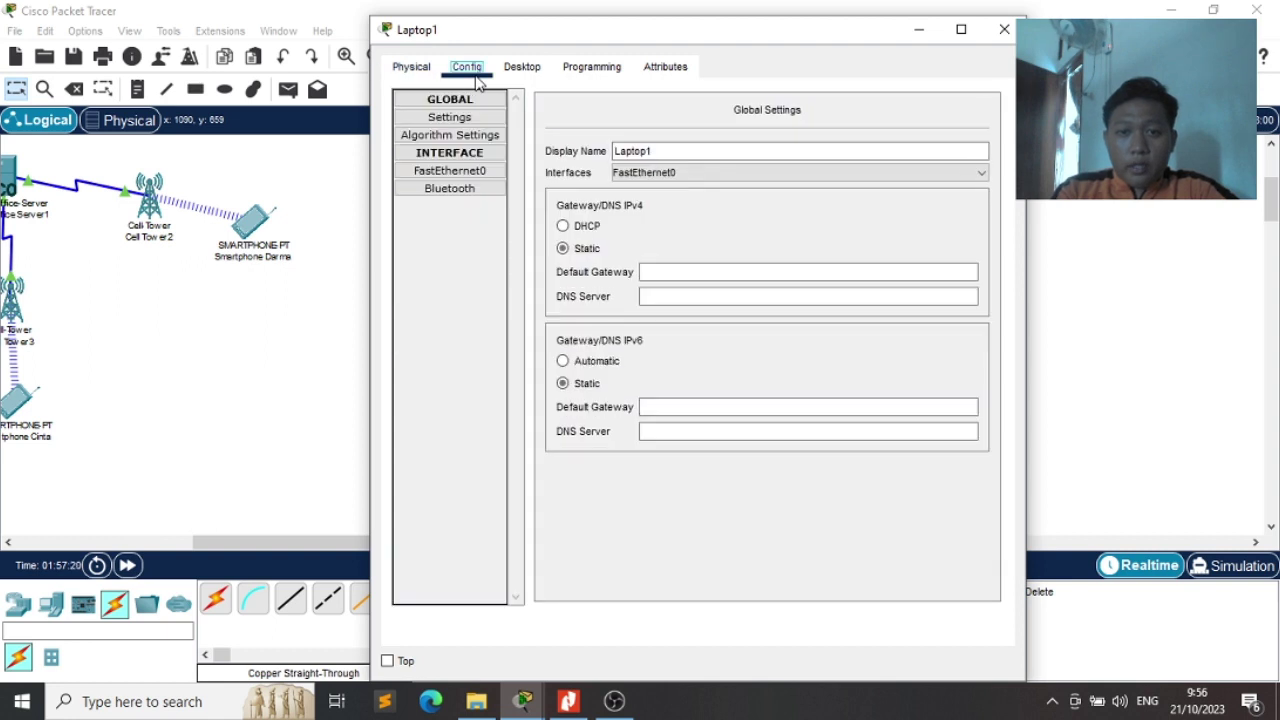
left_click(736, 156)
key("BackSpace")
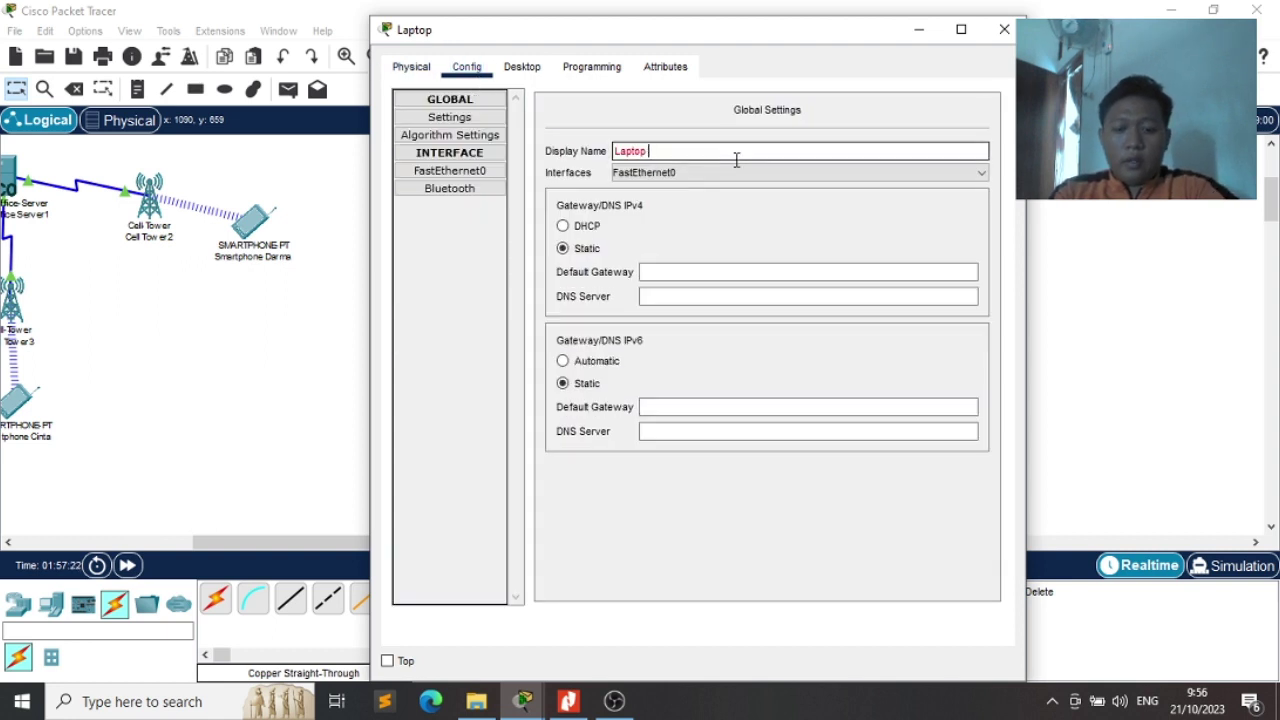
type("Hari")
key("Return")
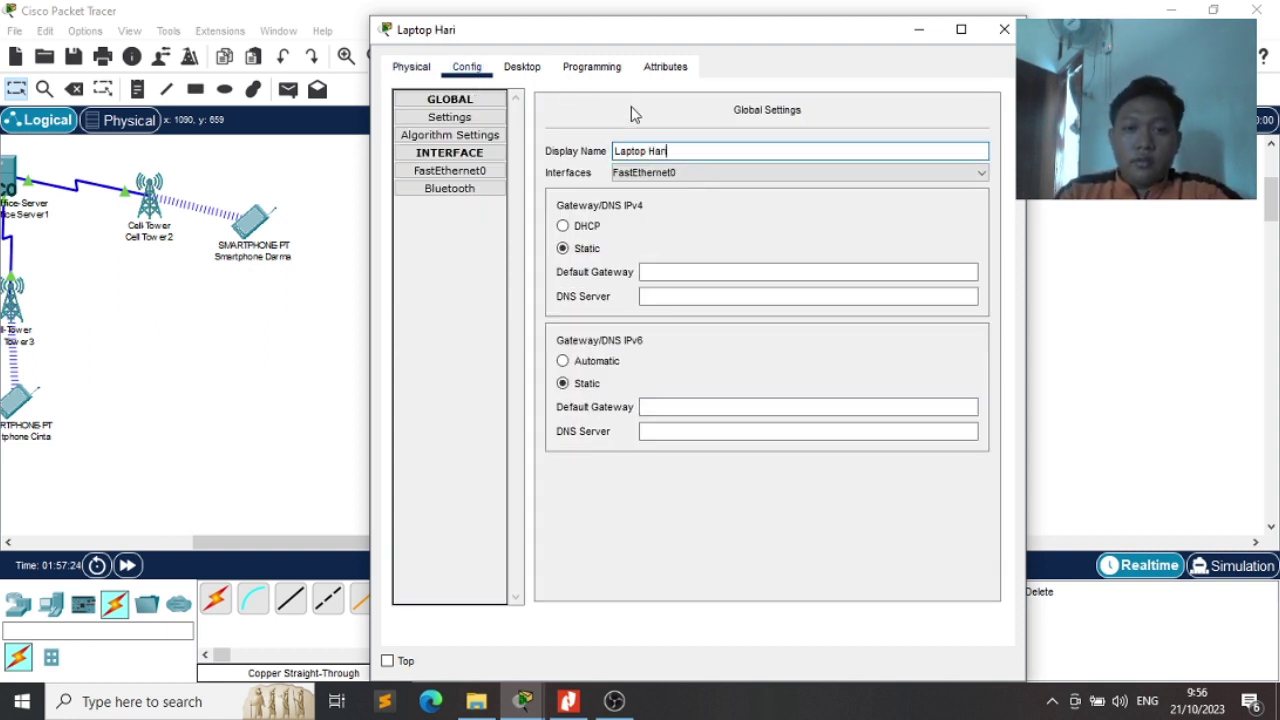
Install the 3G/4G module in the laptop's Physical view and inspect its Cell0 interface
left_click(410, 82)
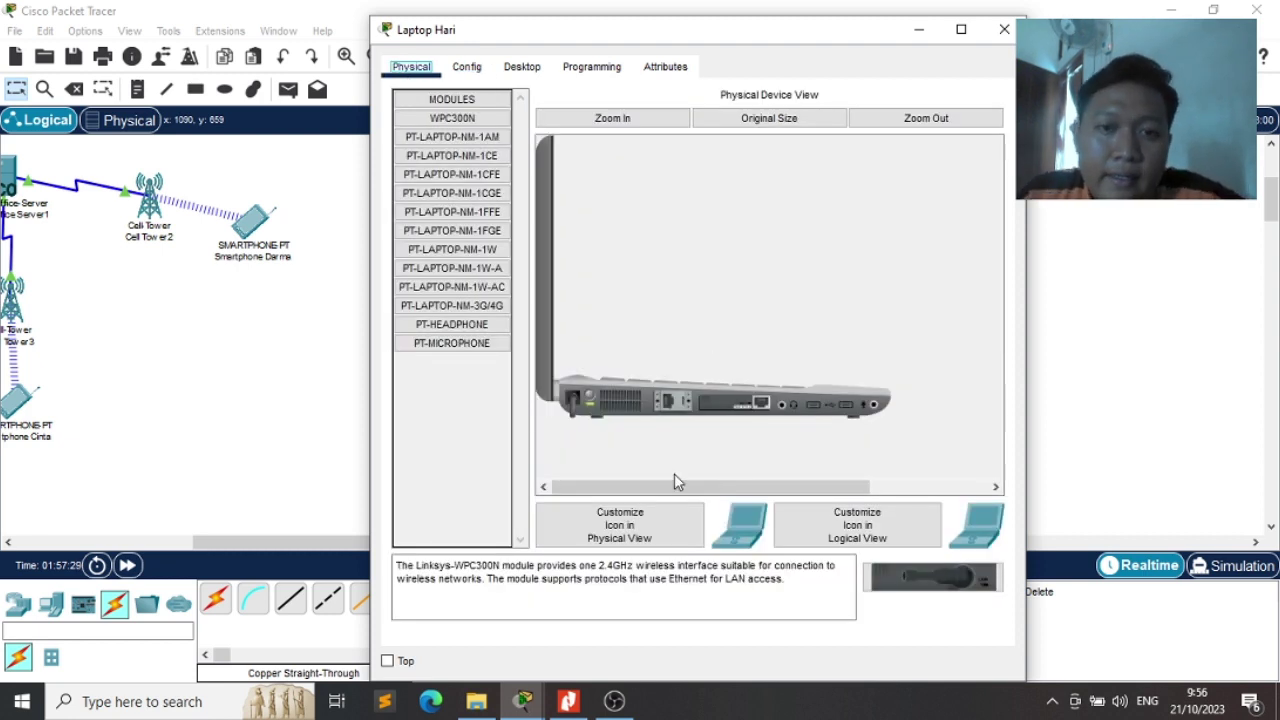
left_click(604, 122)
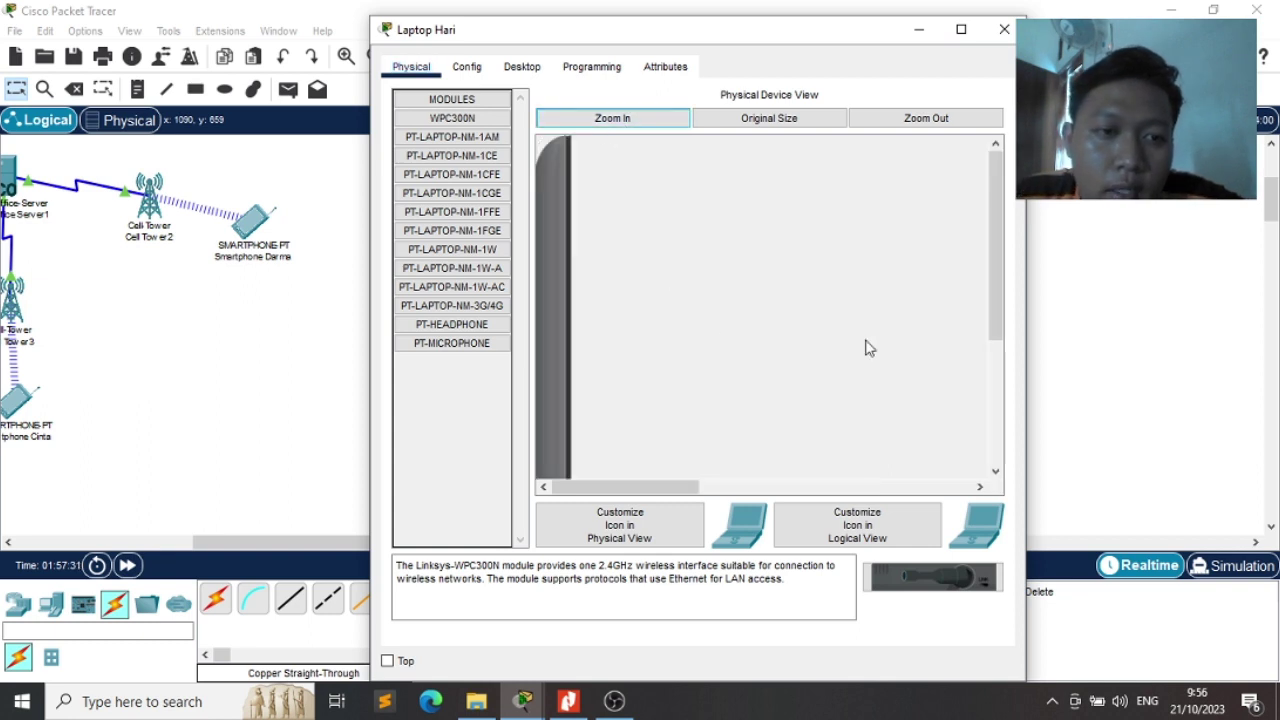
left_click_drag(1005, 263, 1010, 432)
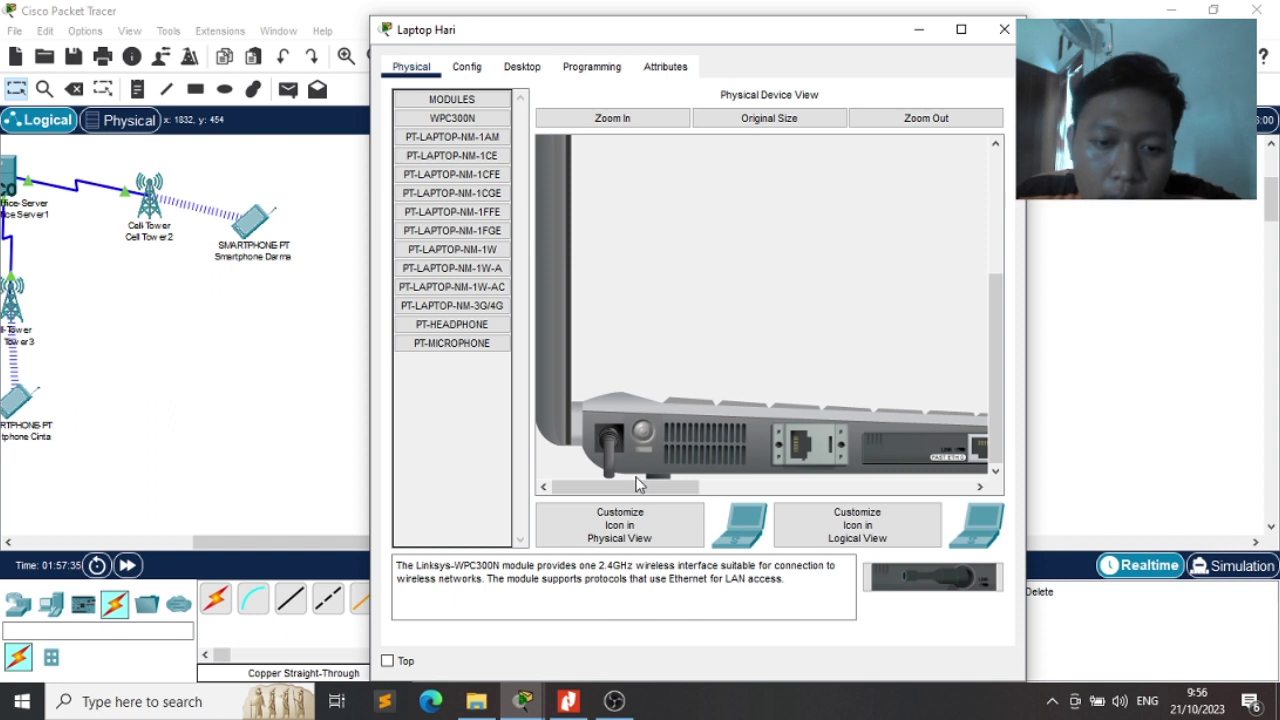
left_click_drag(634, 486, 483, 434)
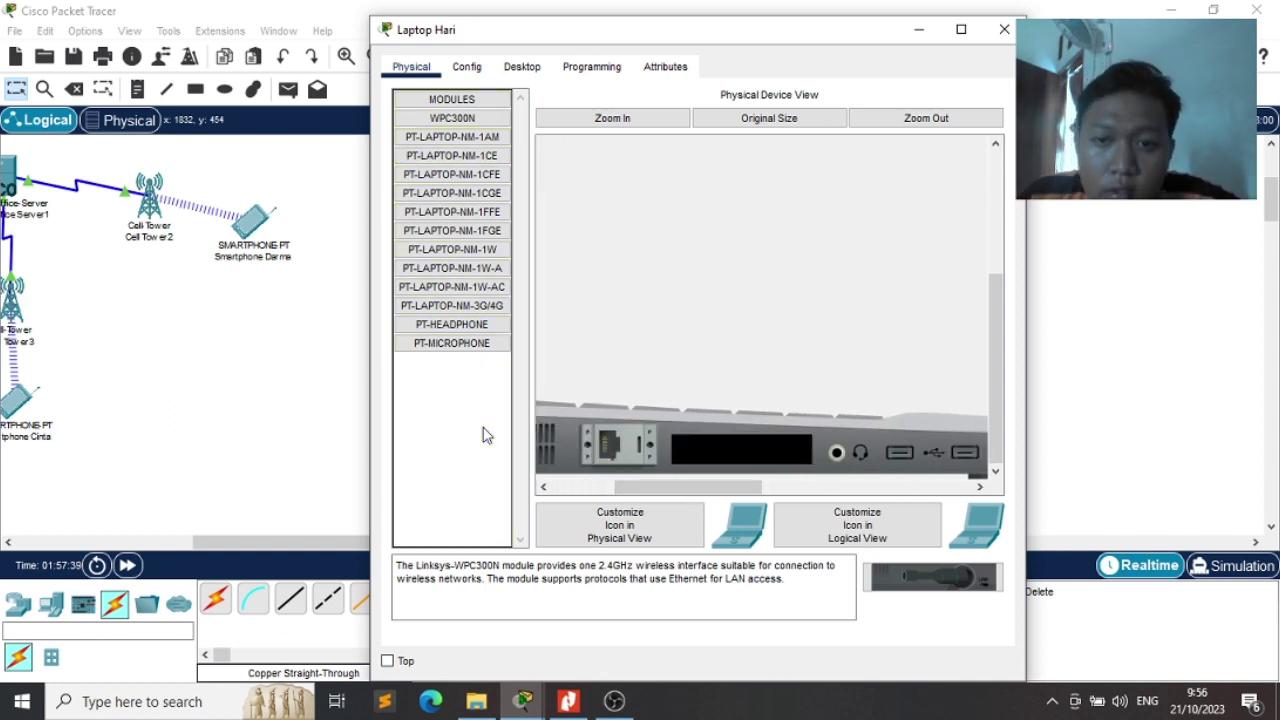
left_click(474, 310)
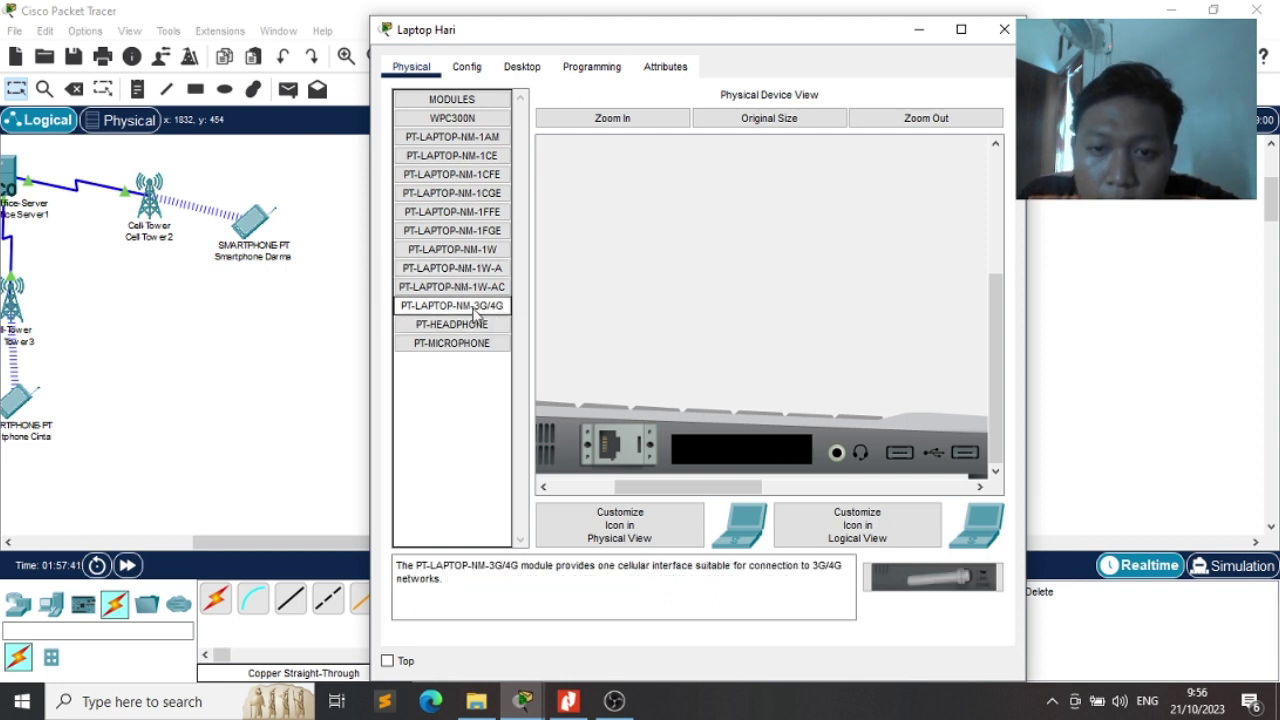
left_click_drag(474, 310, 741, 448)
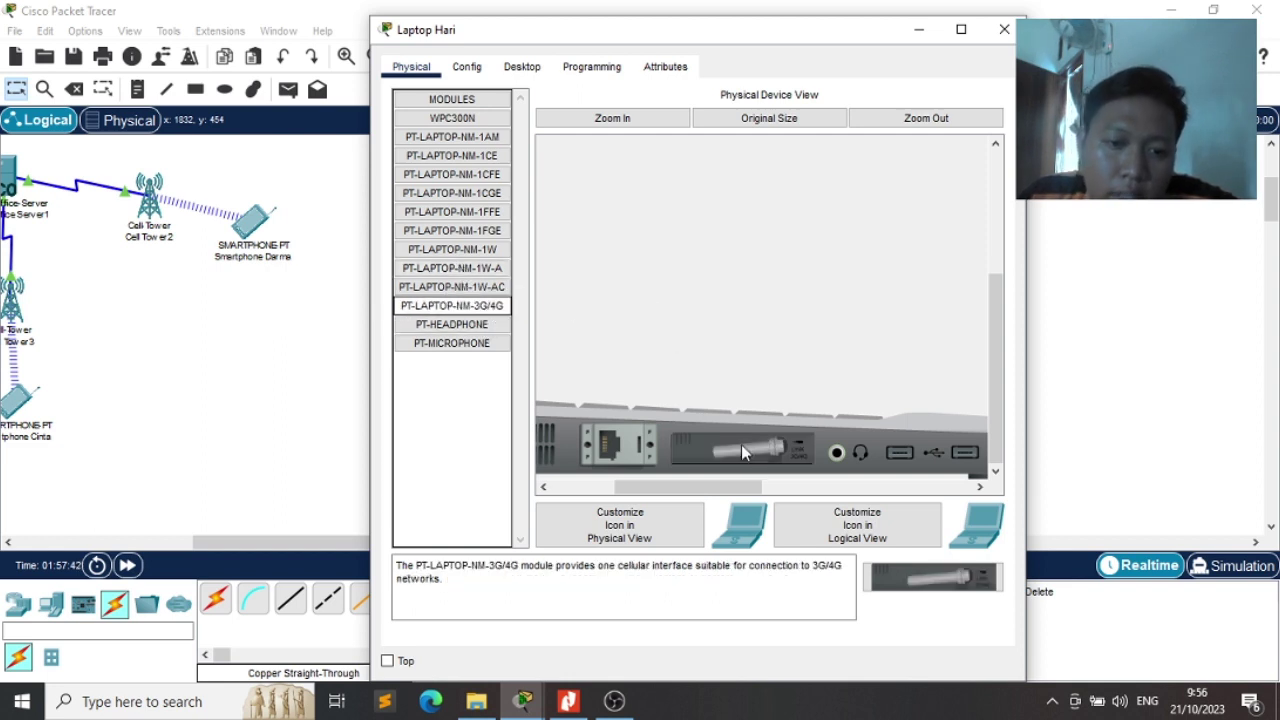
left_click_drag(685, 490, 623, 490)
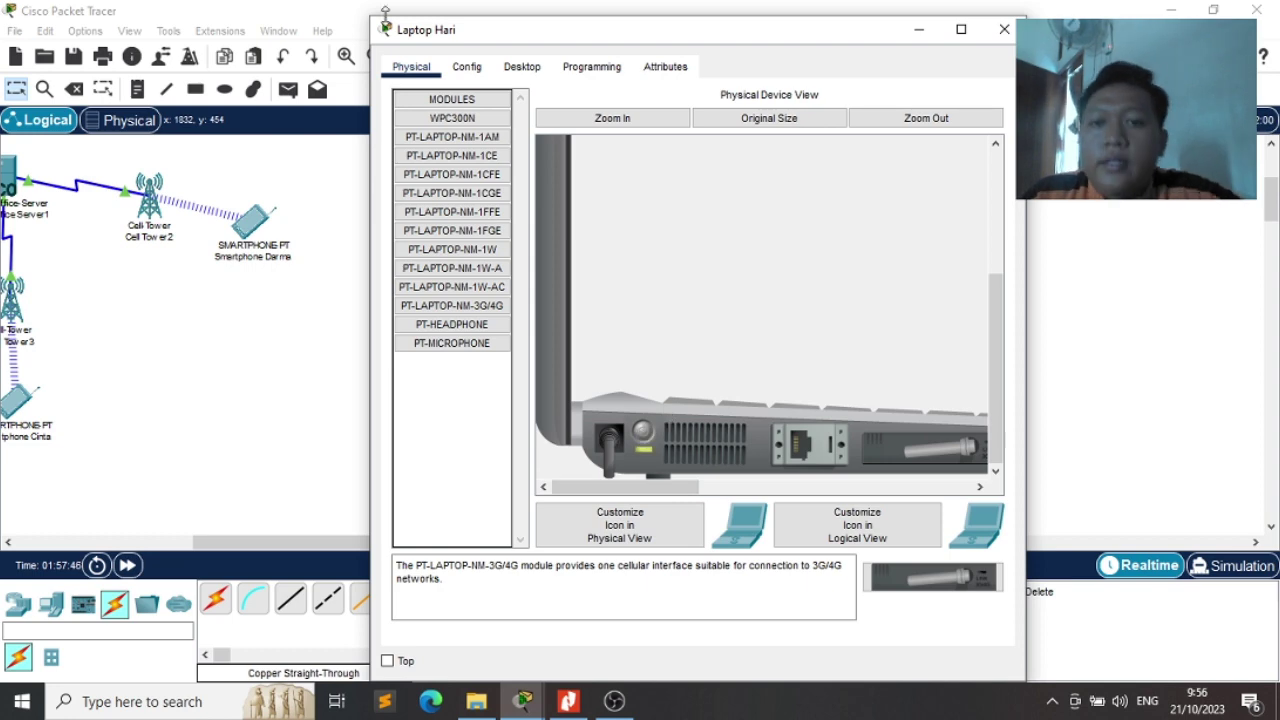
left_click(465, 70)
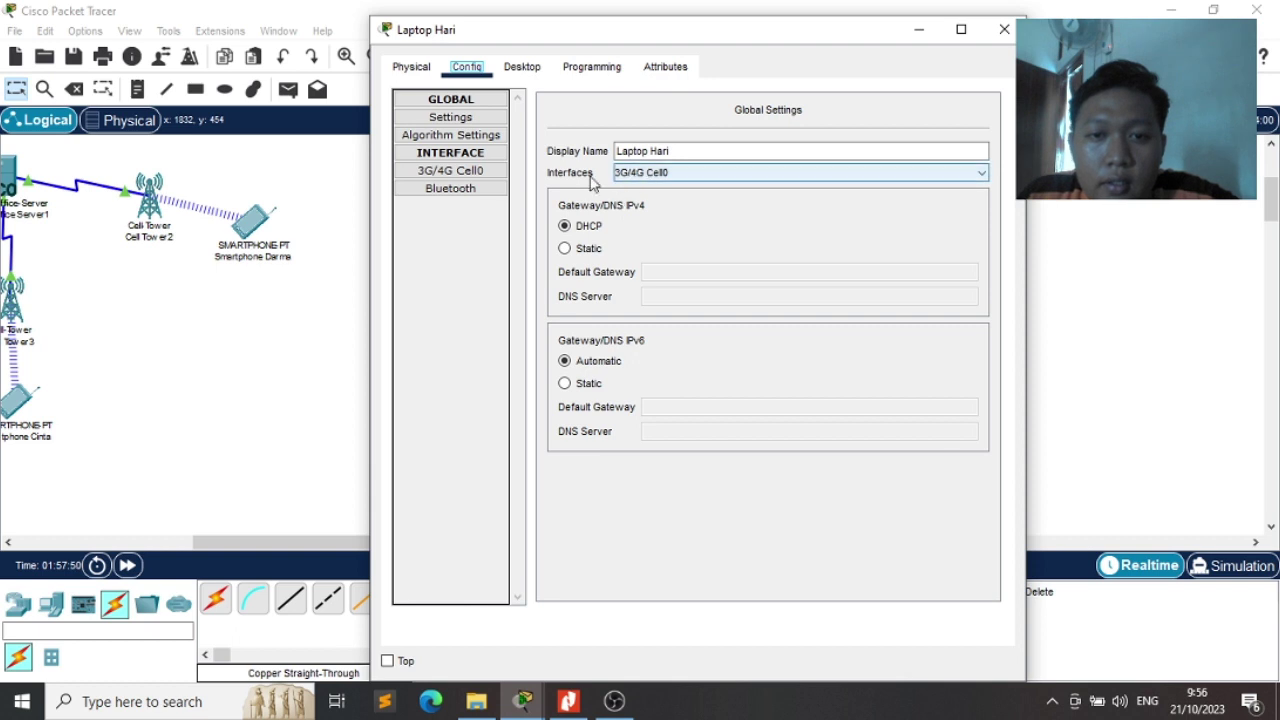
left_click(622, 173)
left_click(624, 182)
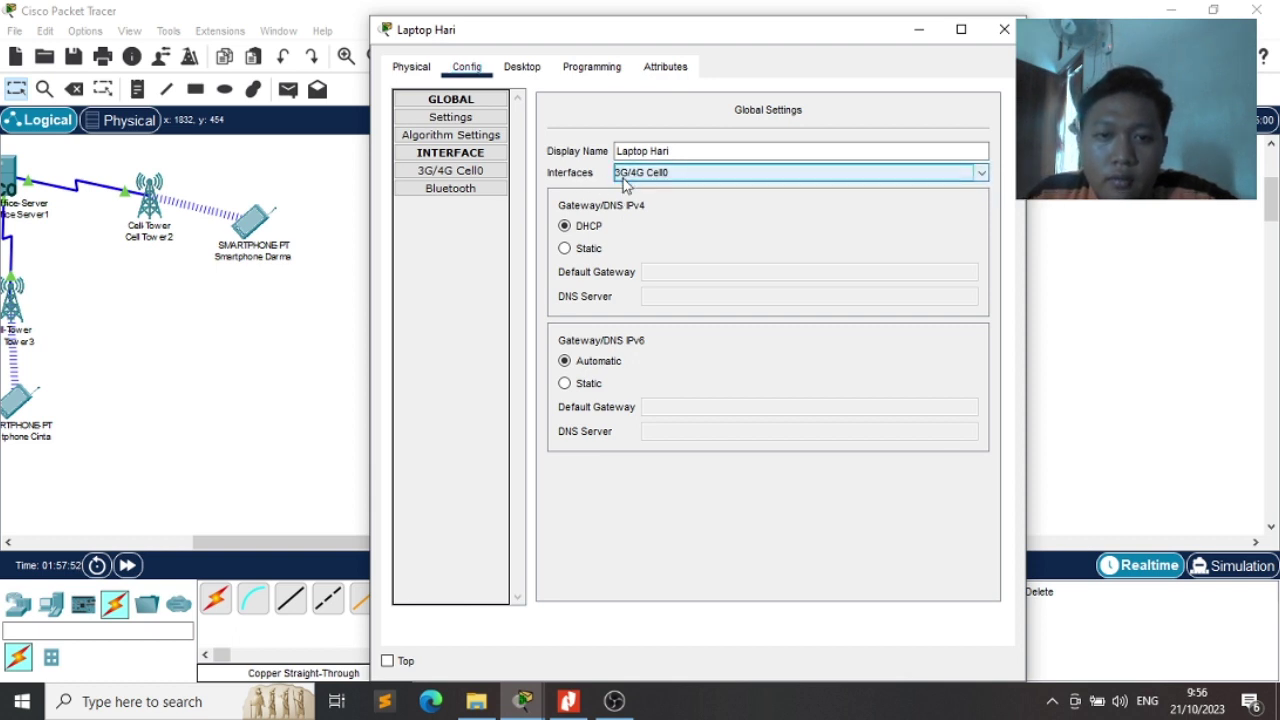
left_click(479, 174)
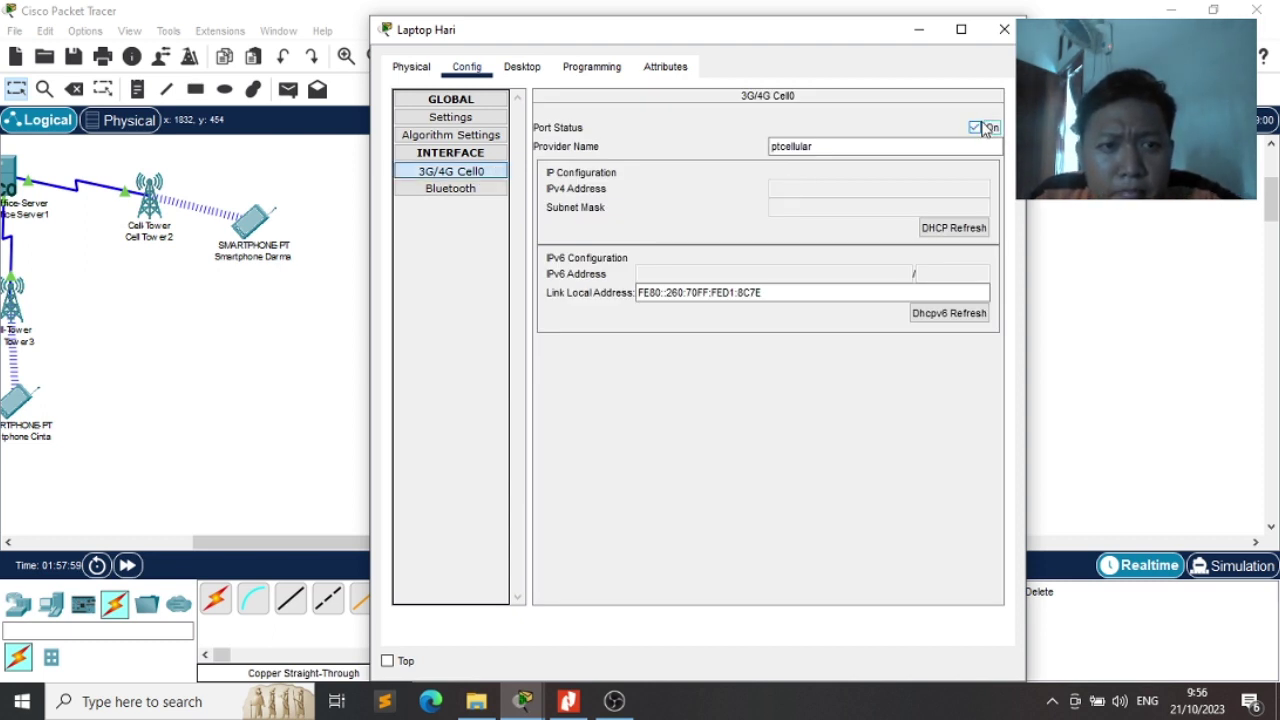
Replace the 3G/4G module with the WPC300N wireless module
left_click(415, 70)
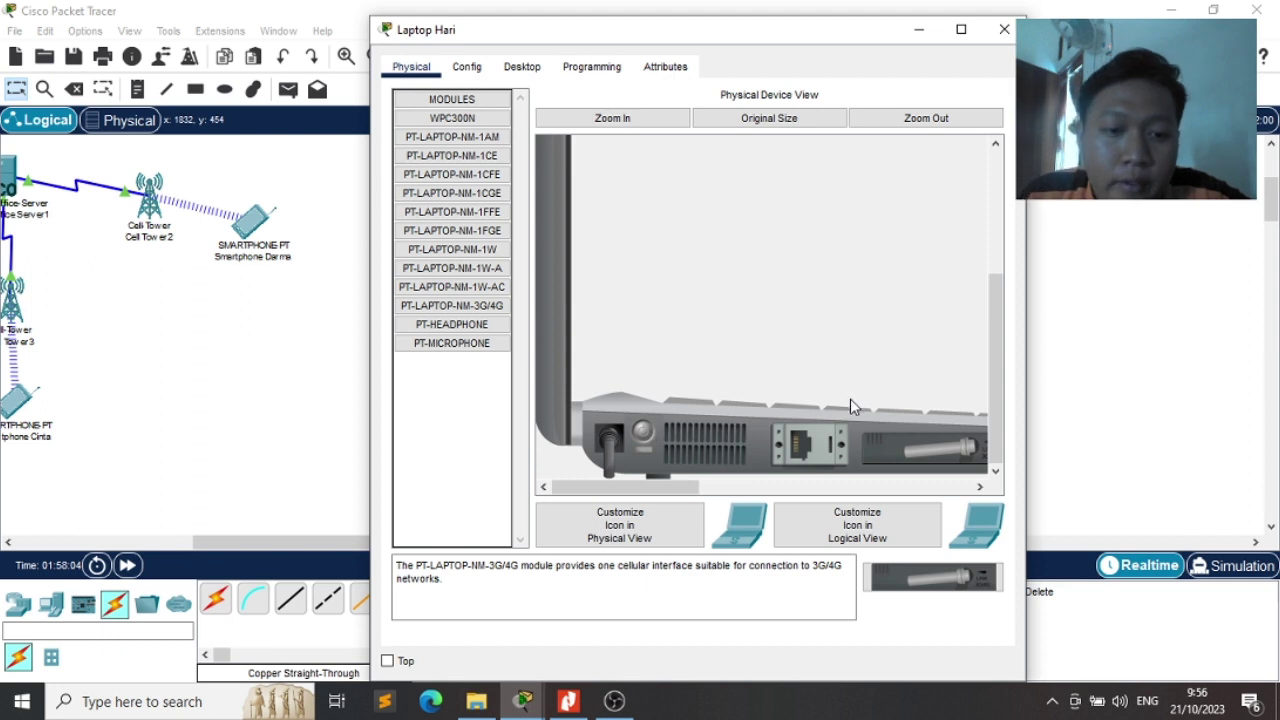
left_click_drag(870, 450, 460, 400)
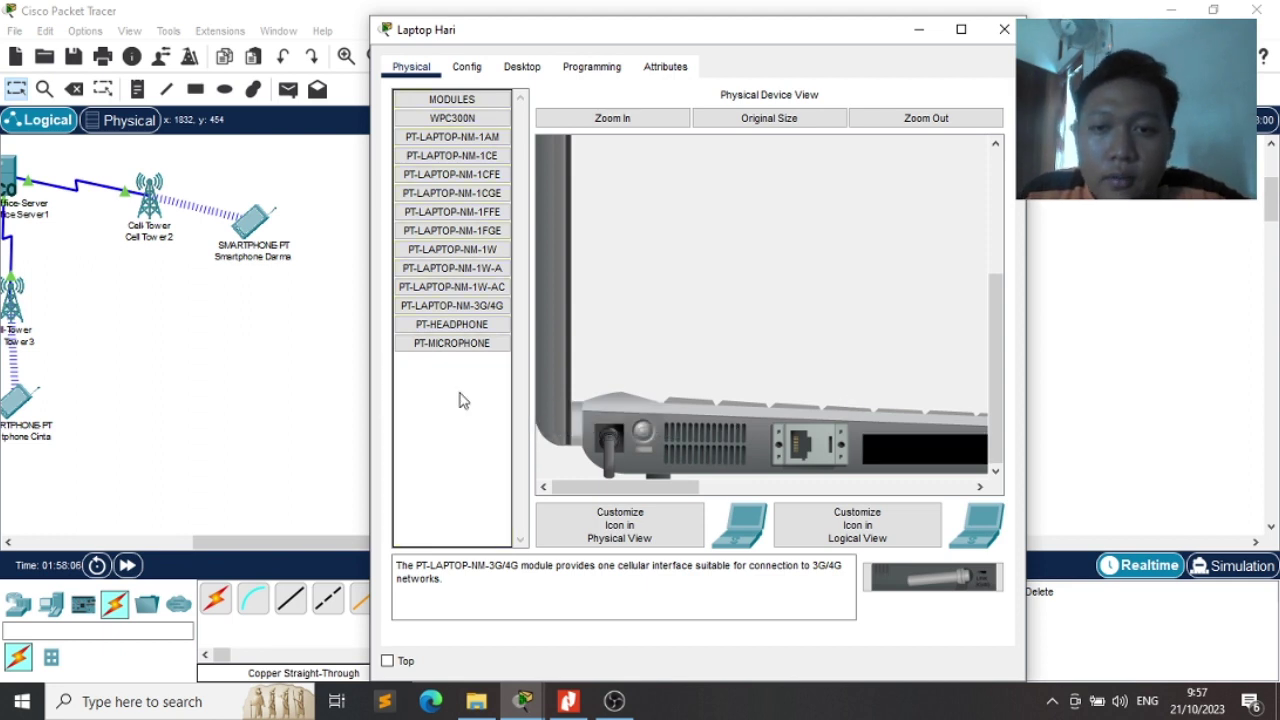
left_click(437, 125)
left_click(437, 135)
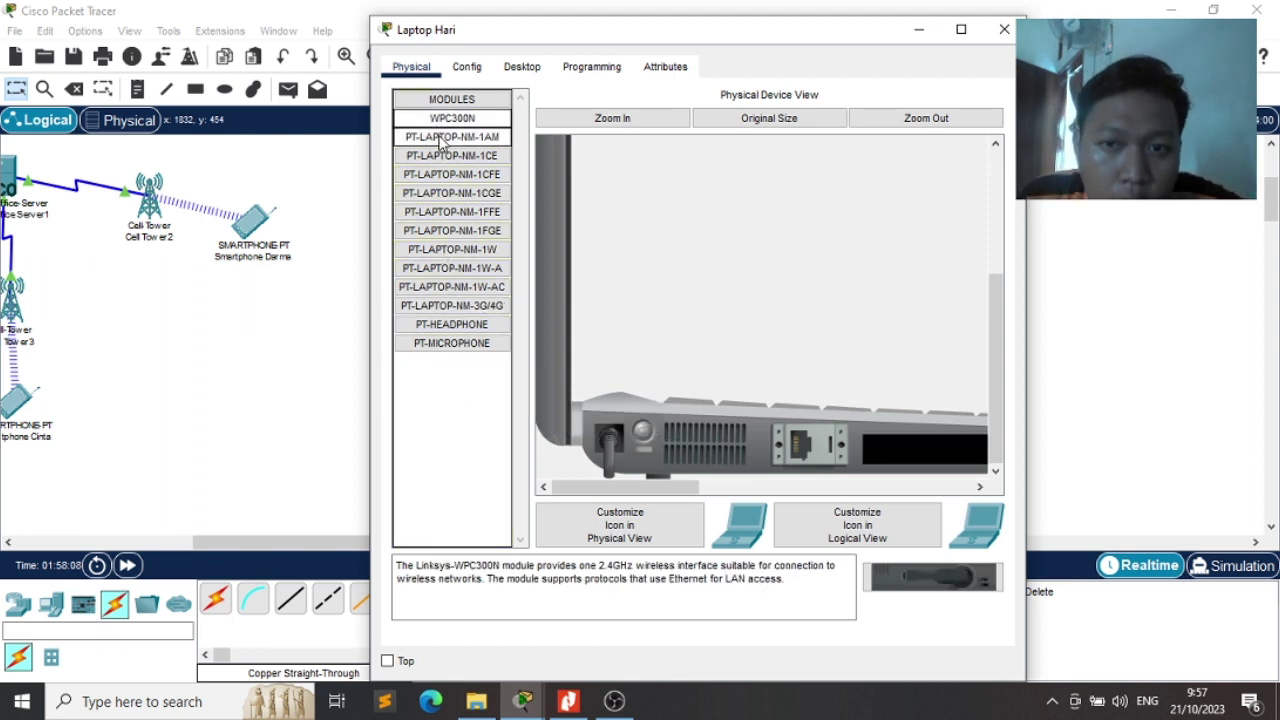
left_click(436, 125)
left_click_drag(437, 128, 911, 448)
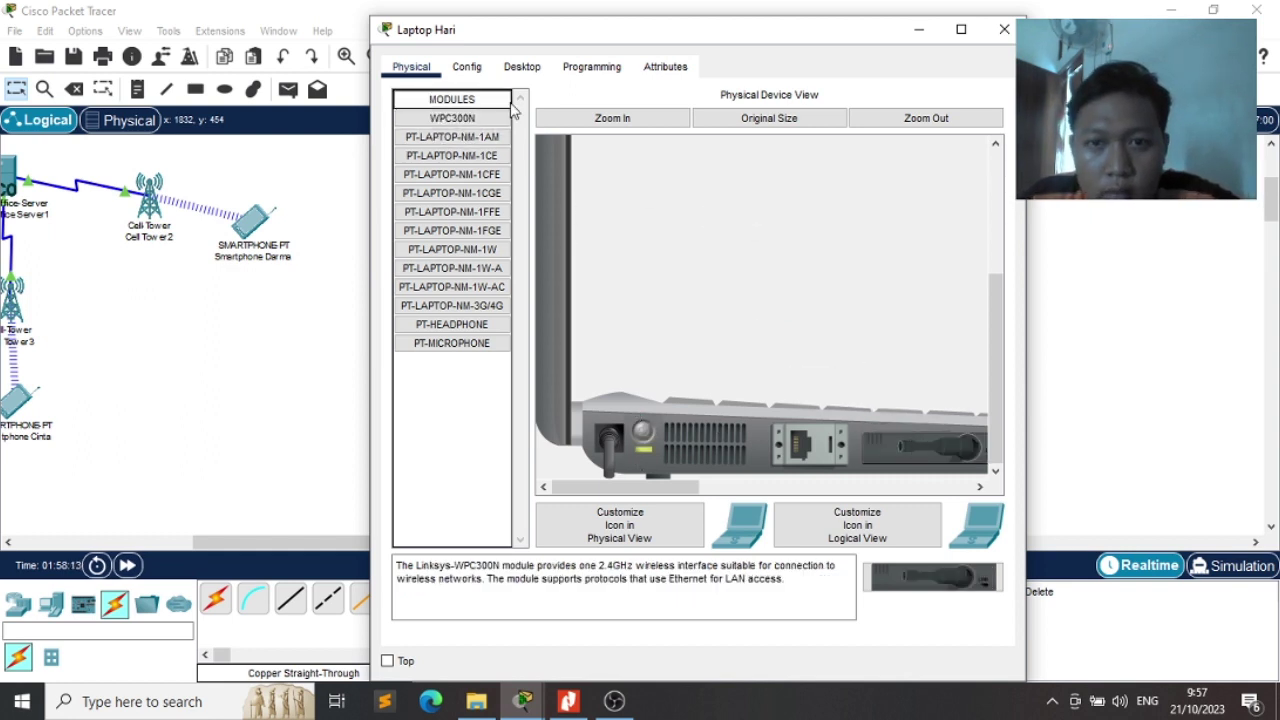
left_click(467, 67)
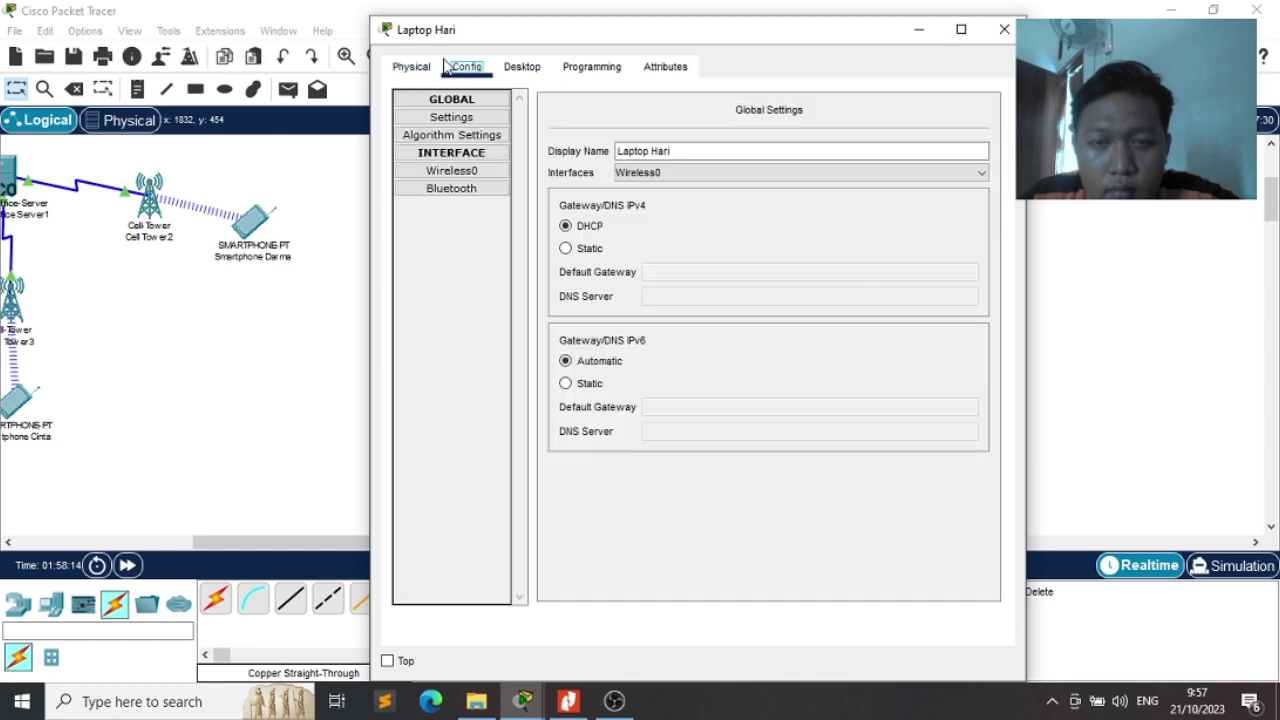
Check the laptop's Wireless0 interface and launch the PC Wireless application
left_click(487, 172)
left_click(476, 180)
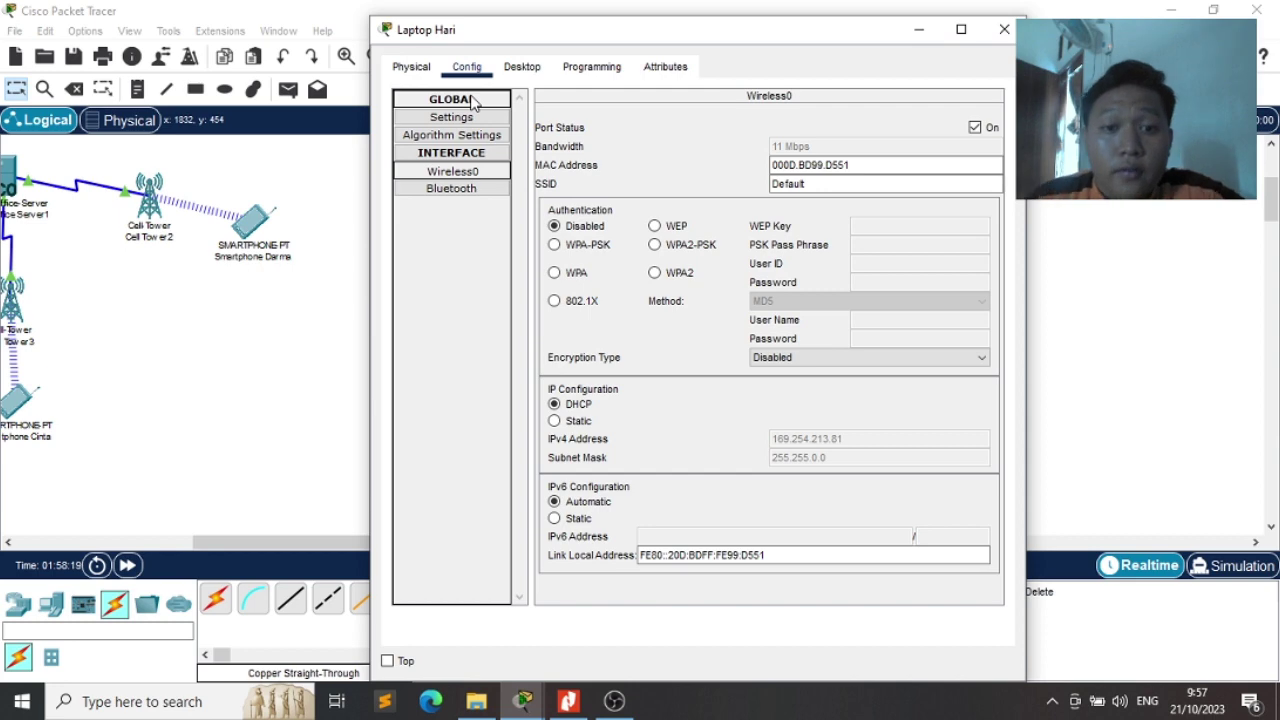
left_click(411, 66)
left_click(466, 66)
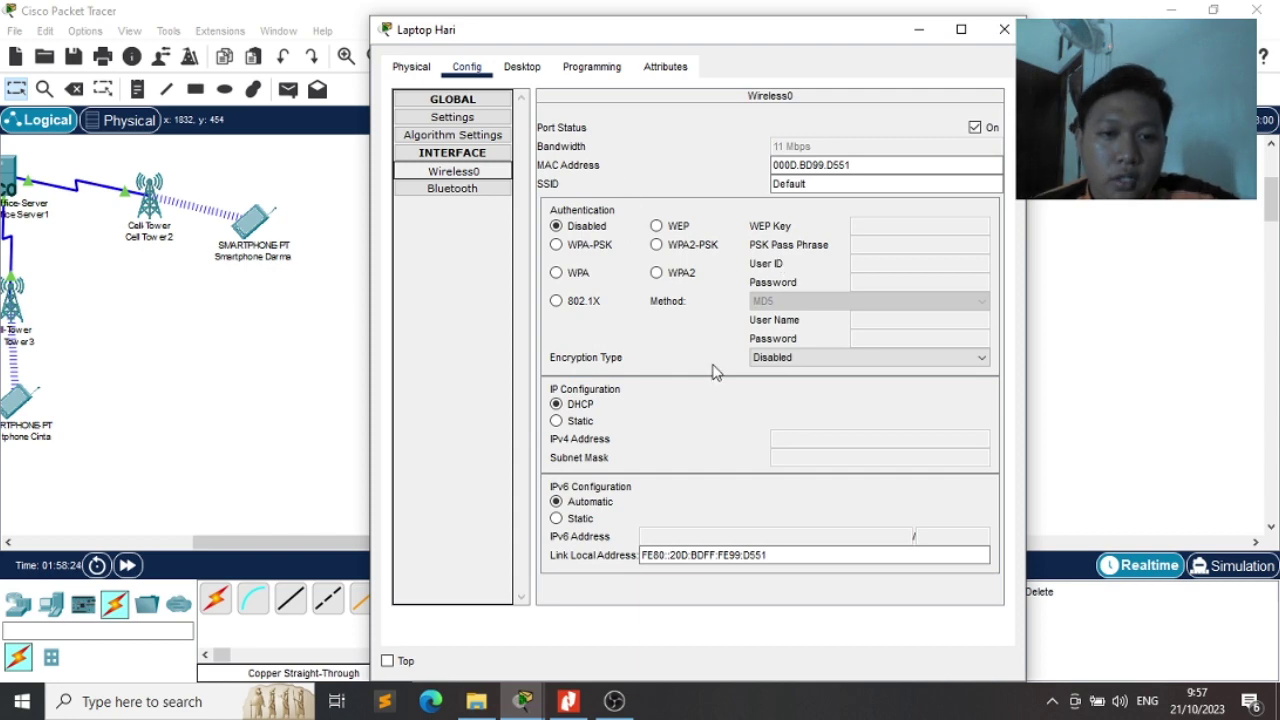
left_click(522, 67)
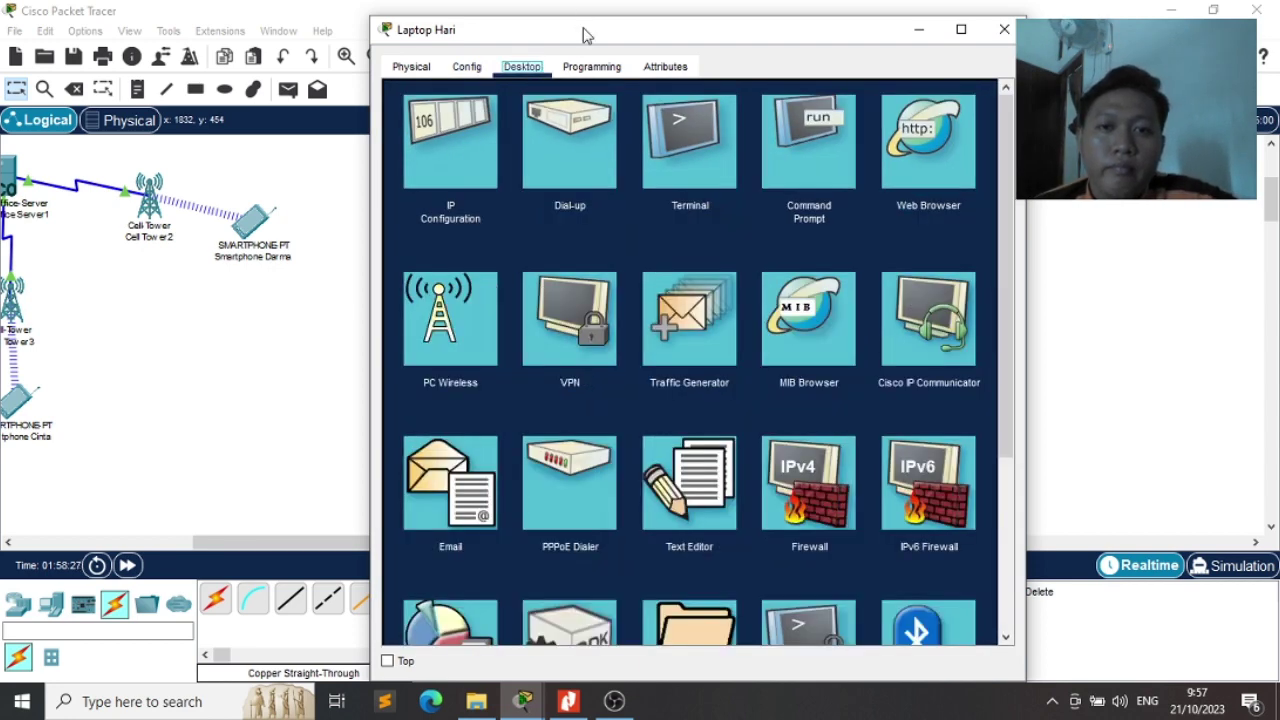
left_click_drag(586, 35, 778, 45)
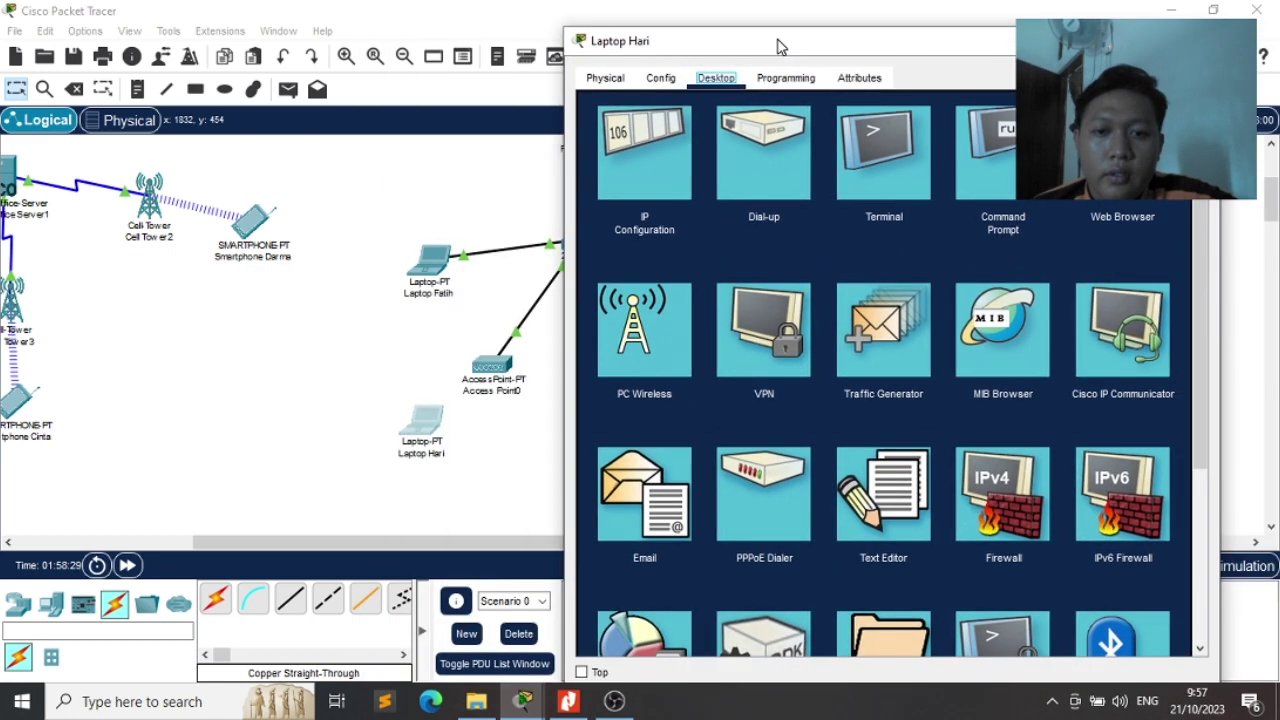
left_click(660, 345)
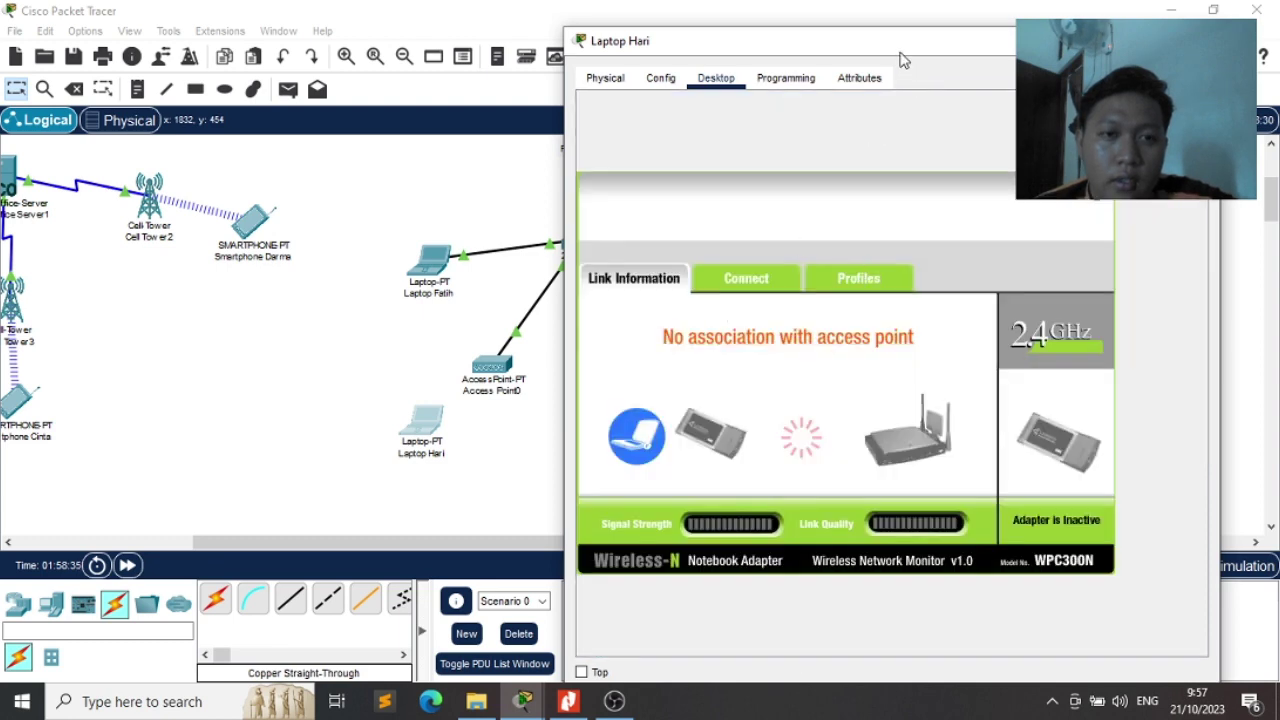
left_click_drag(898, 50, 899, 24)
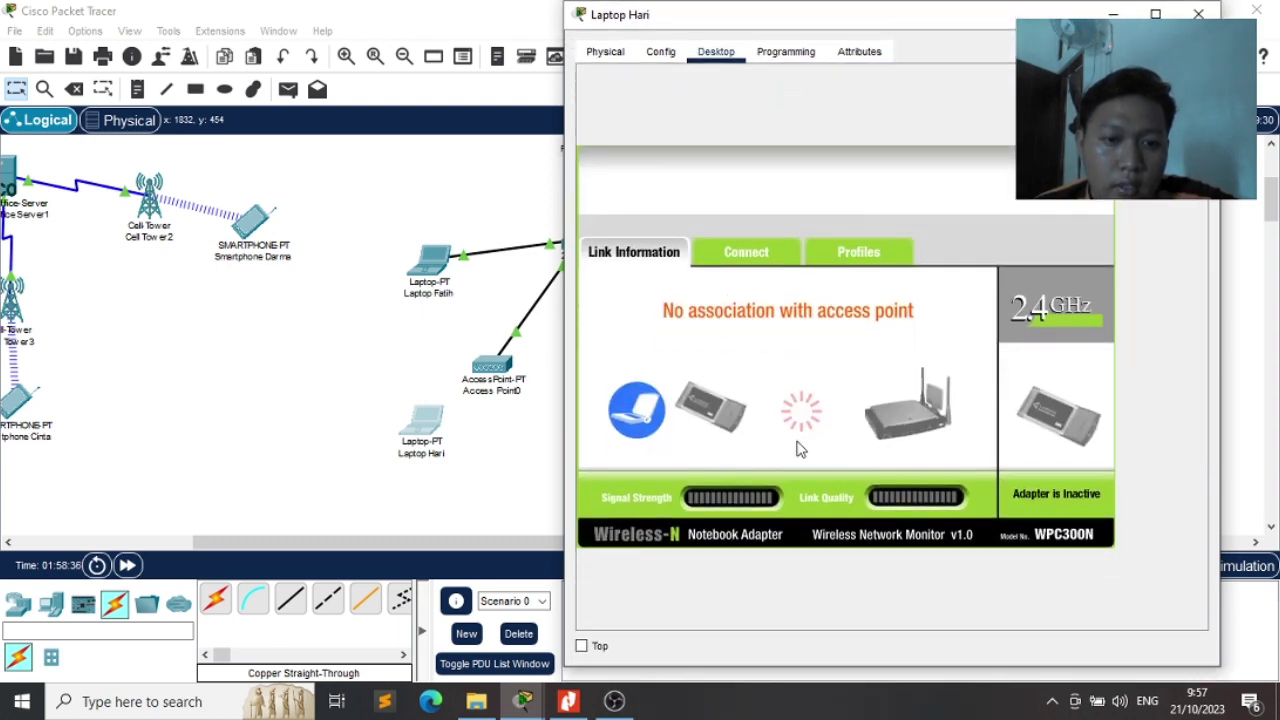
Scan for networks and try joining YANGtautauAJA with a pre-shared key
left_click(746, 254)
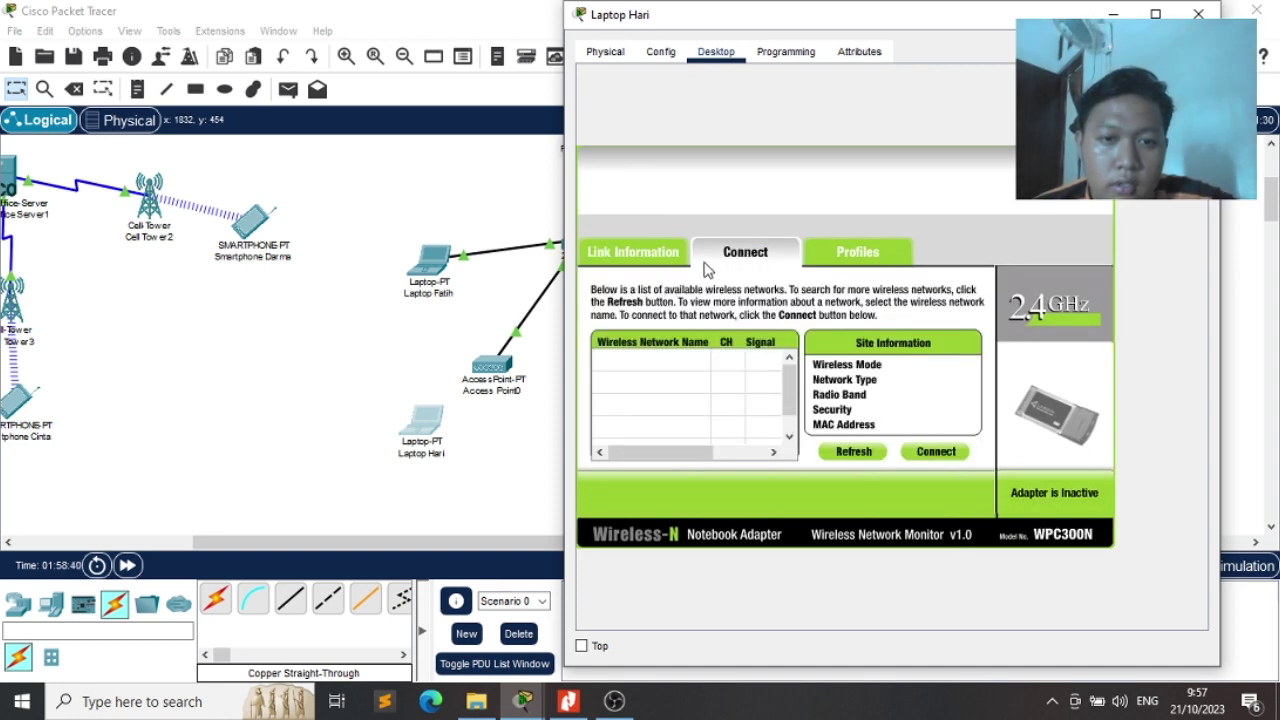
left_click(847, 455)
left_click(847, 455)
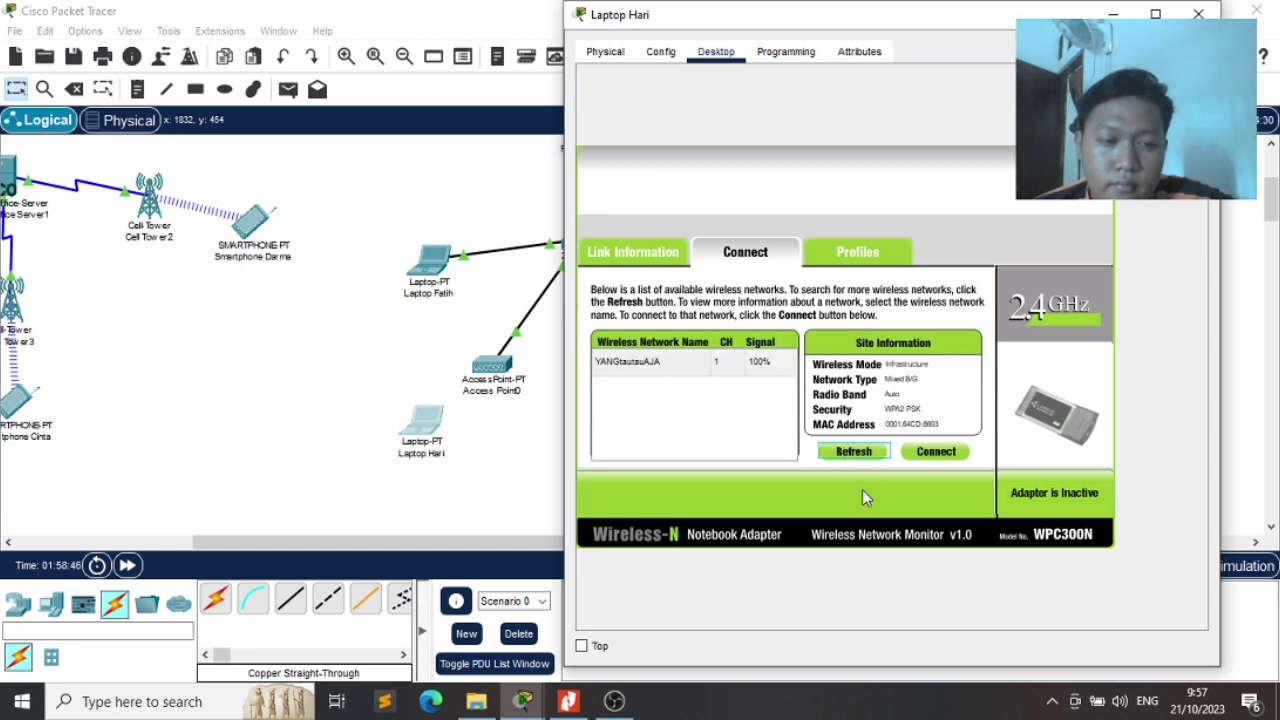
left_click(643, 369)
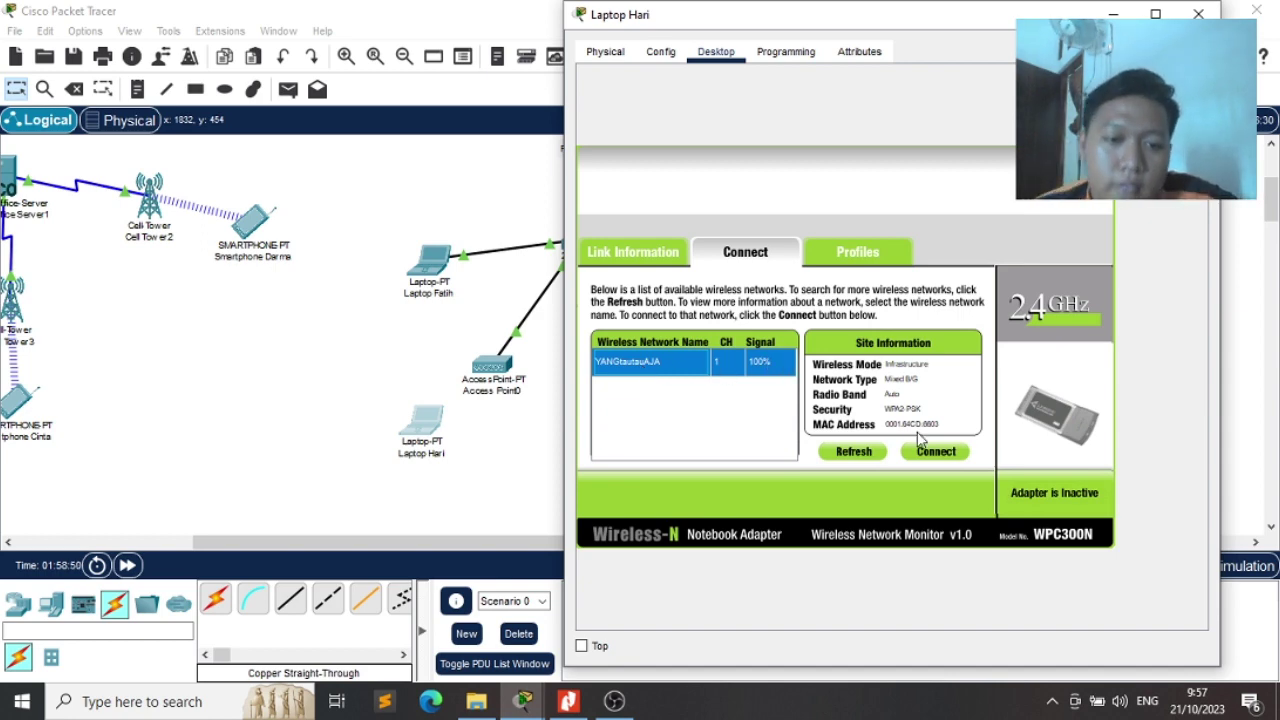
left_click(944, 453)
left_click(714, 370)
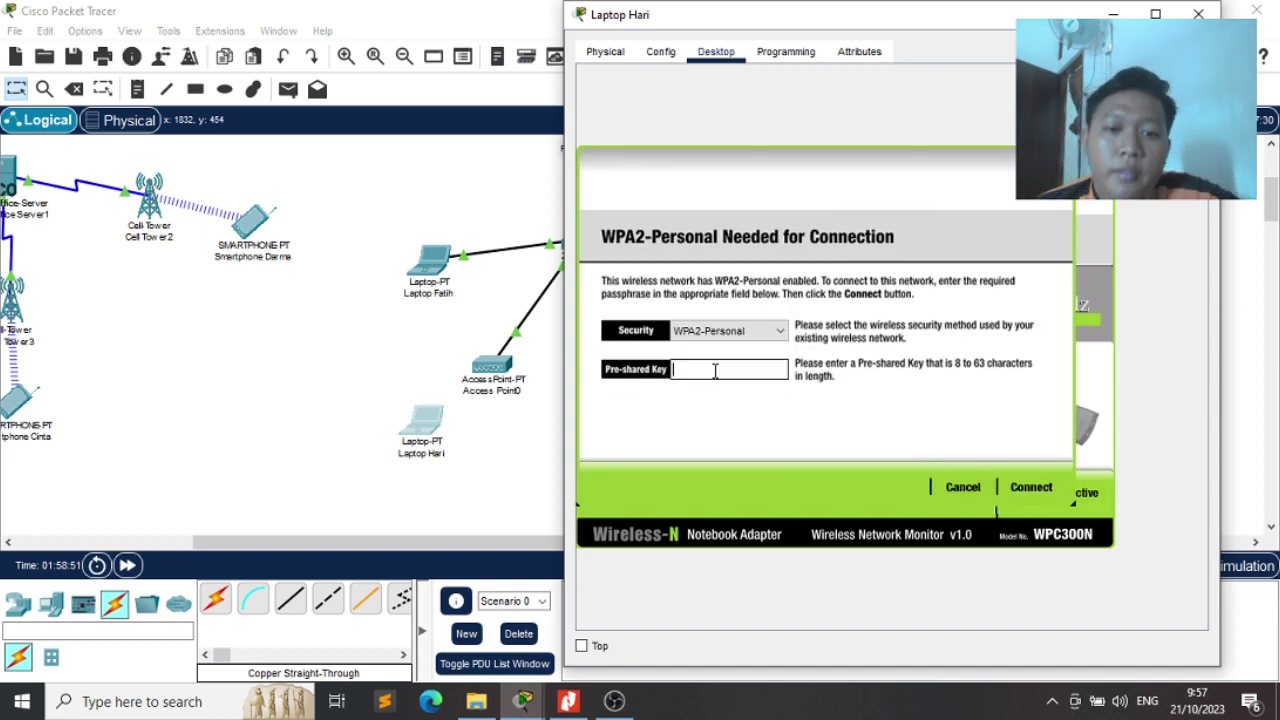
type("yangr")
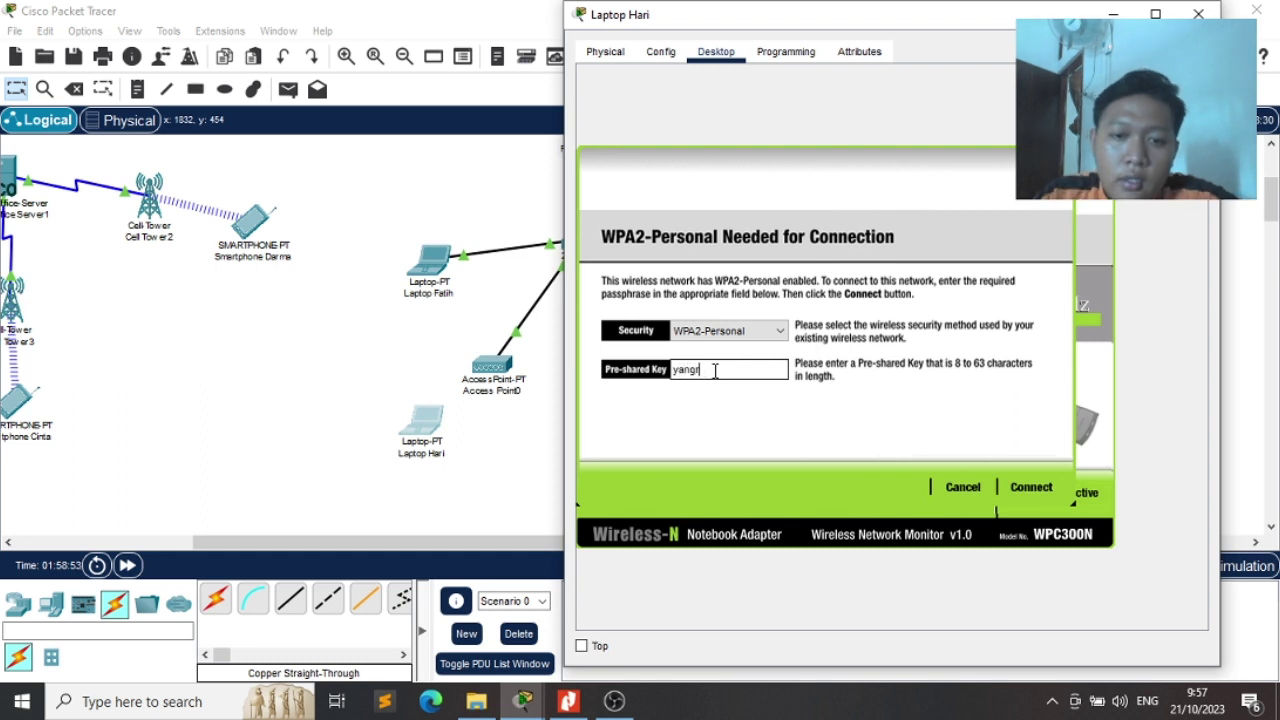
type("autauaja")
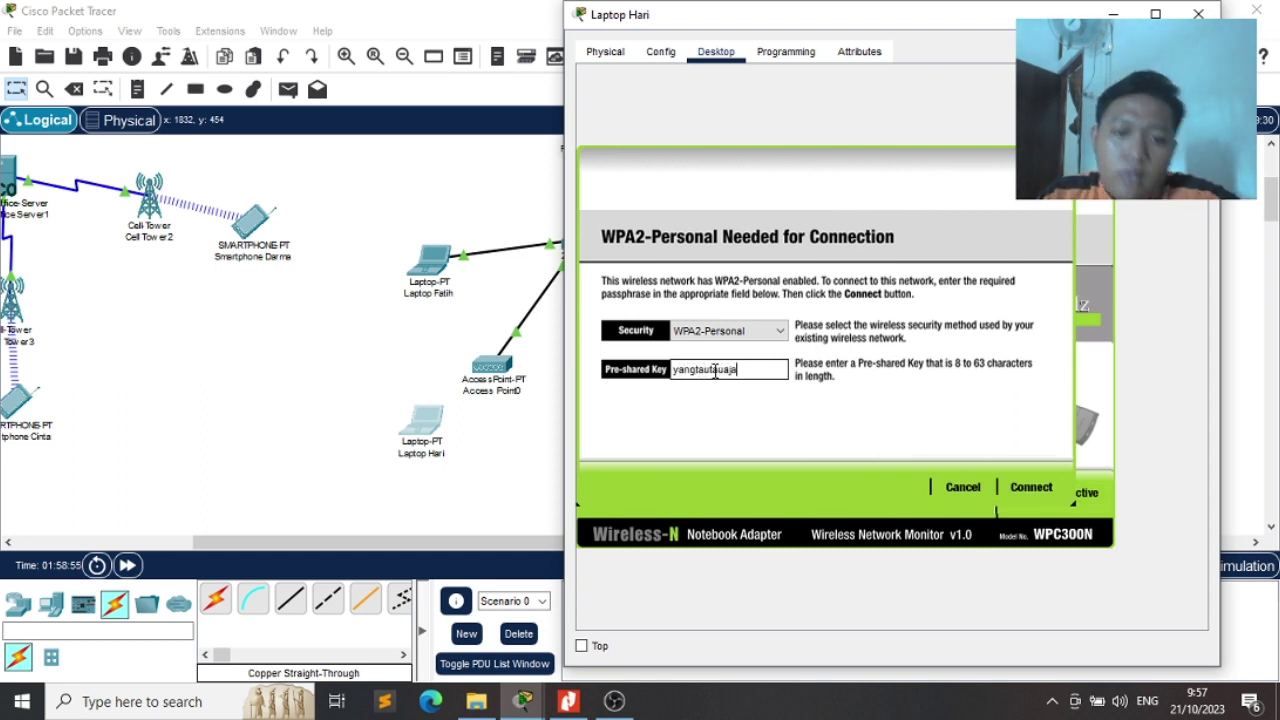
left_click(1031, 488)
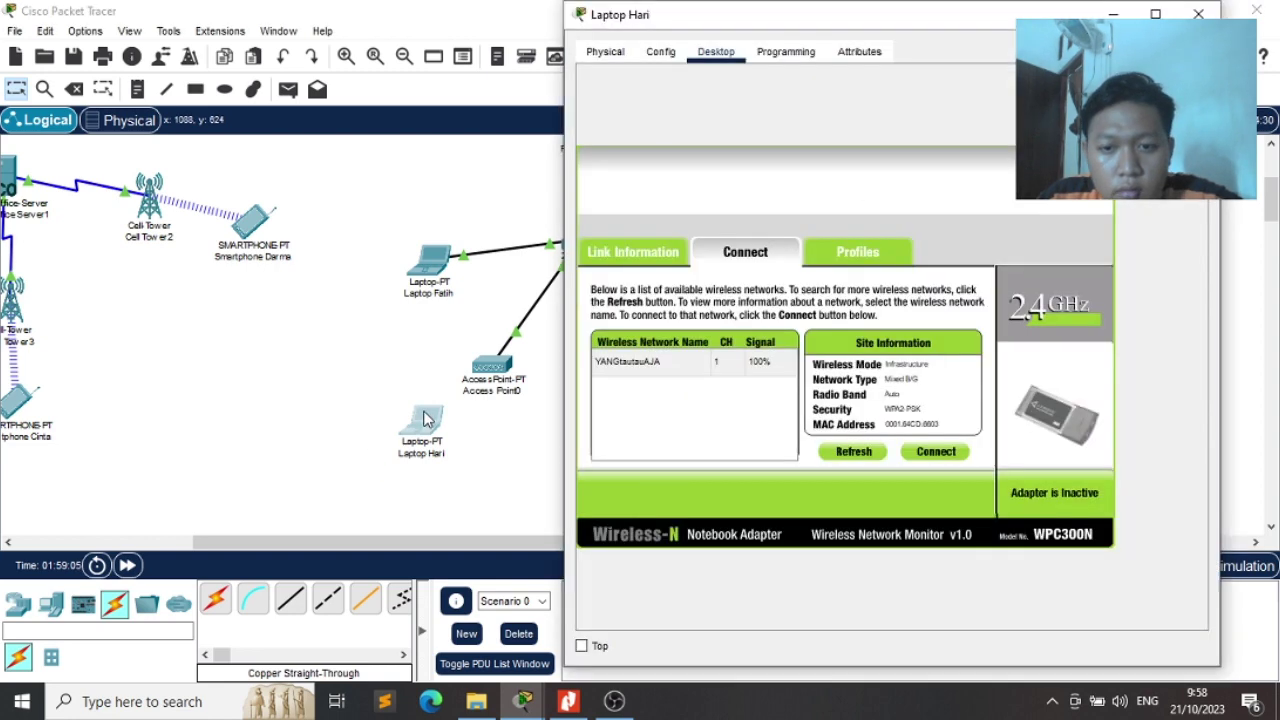
left_click(489, 380)
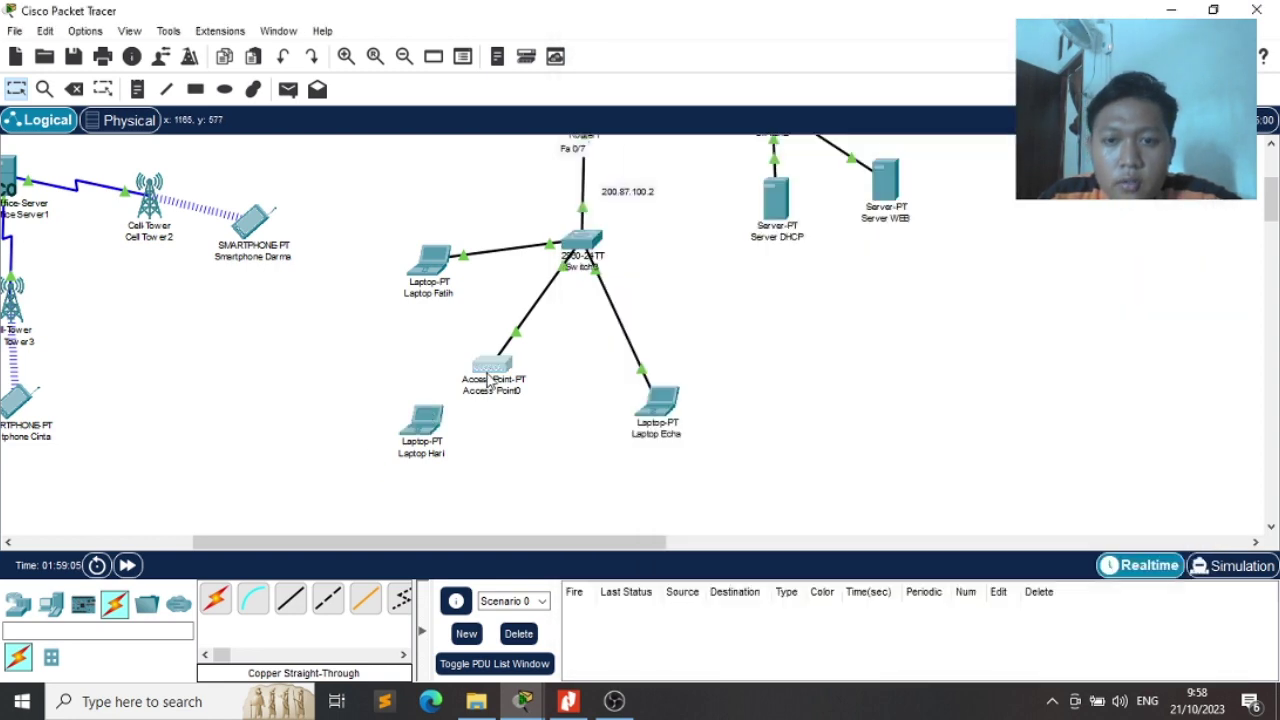
Look up Access Point0's Port 1 pass phrase and reconnect the laptop to YANGtautauAJA
left_click(489, 380)
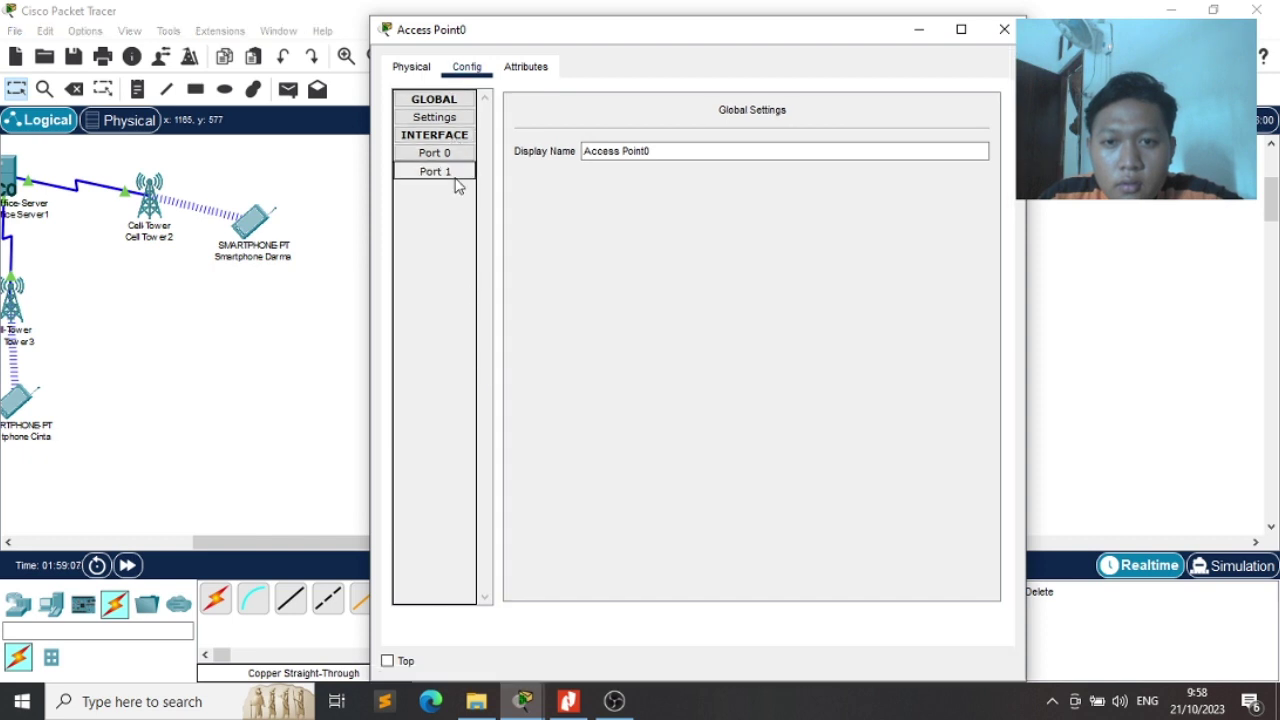
left_click(451, 174)
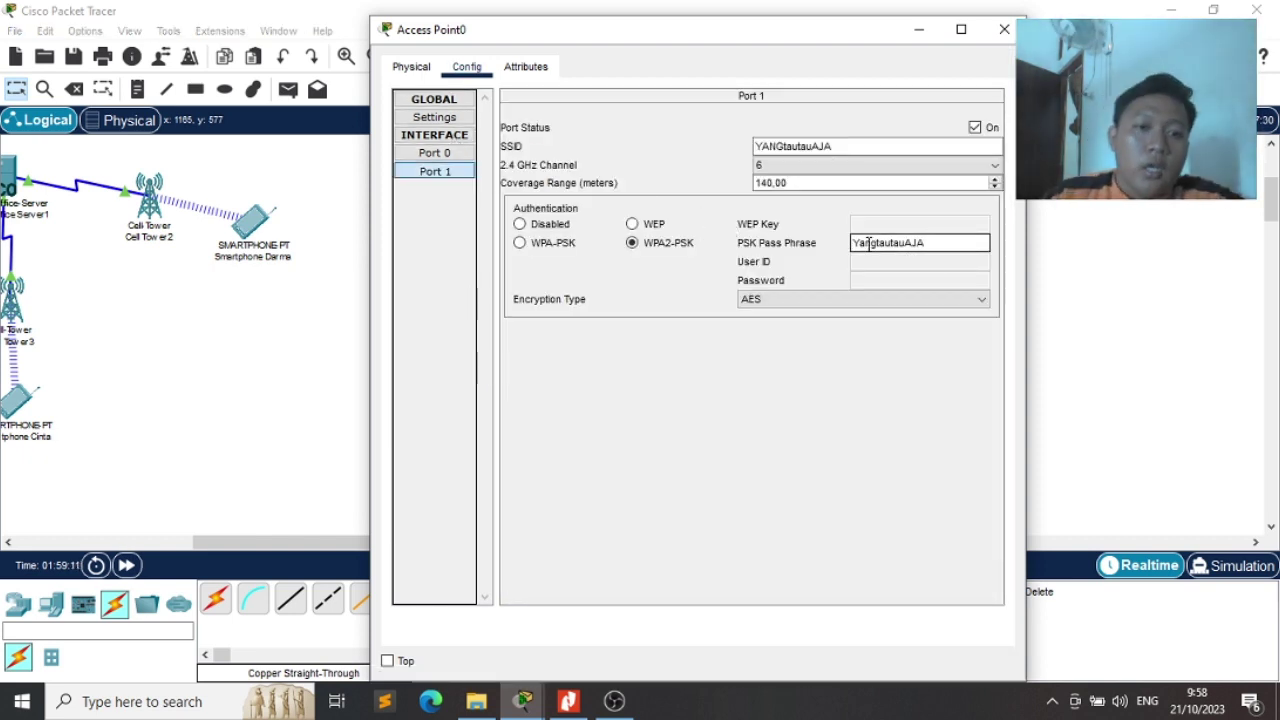
key("alt+Tab")
key("alt+Tab")
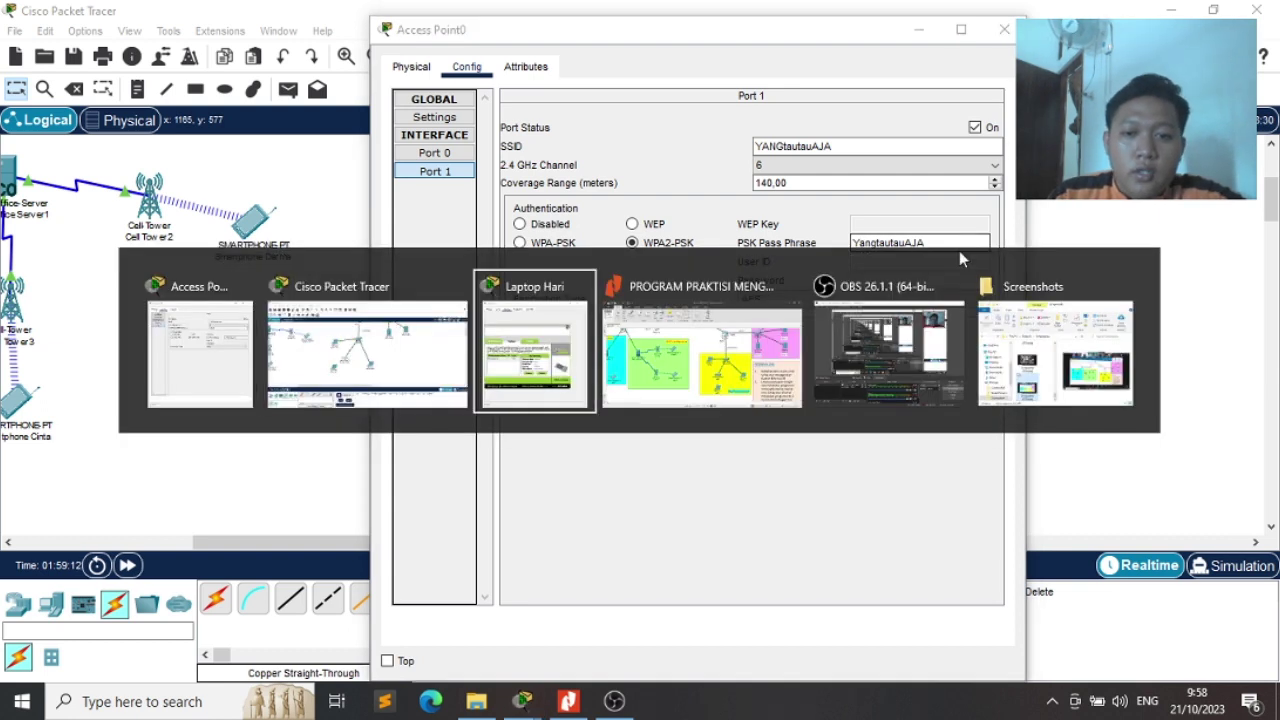
left_click(750, 364)
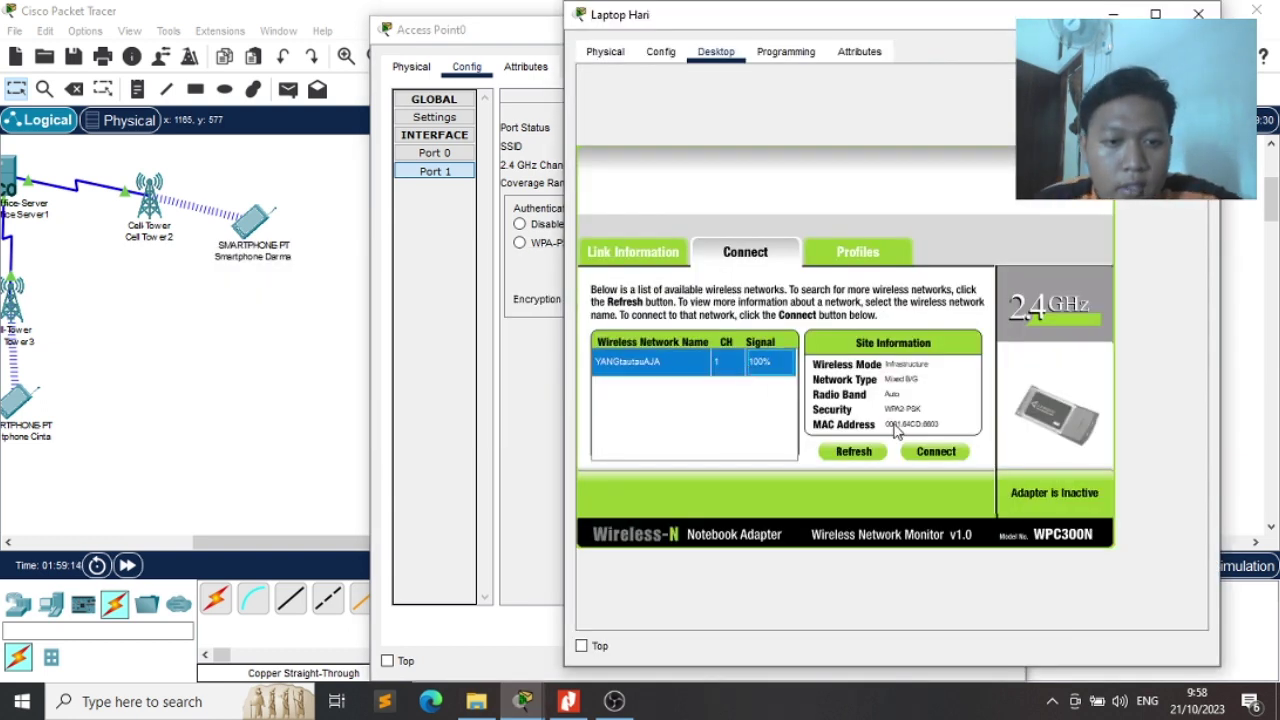
left_click(936, 451)
left_click(737, 369)
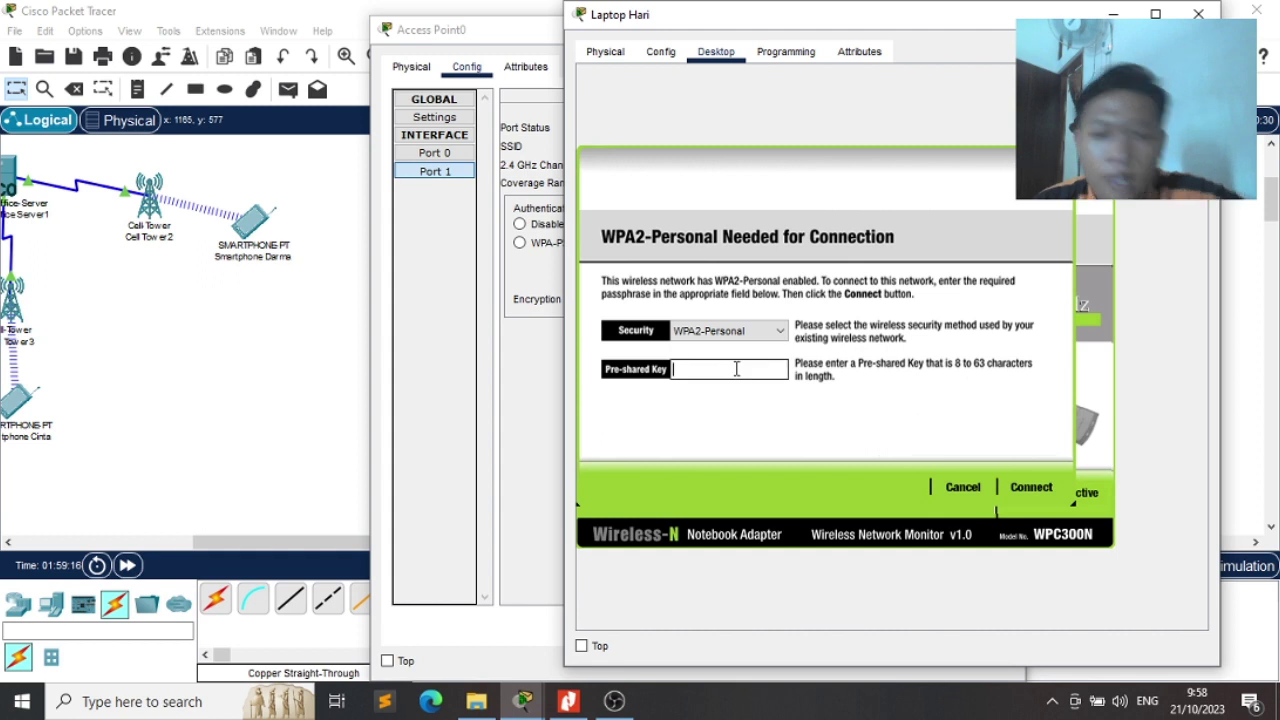
type("Ya")
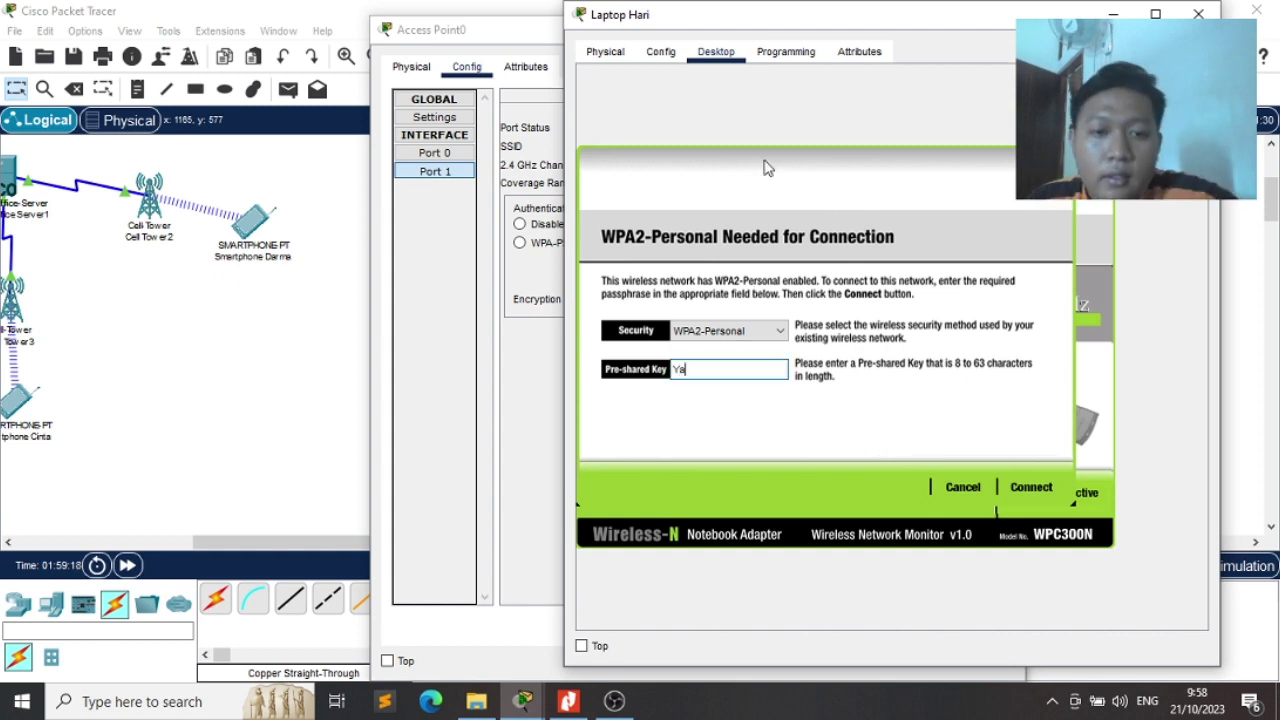
type("ngtautauAJA")
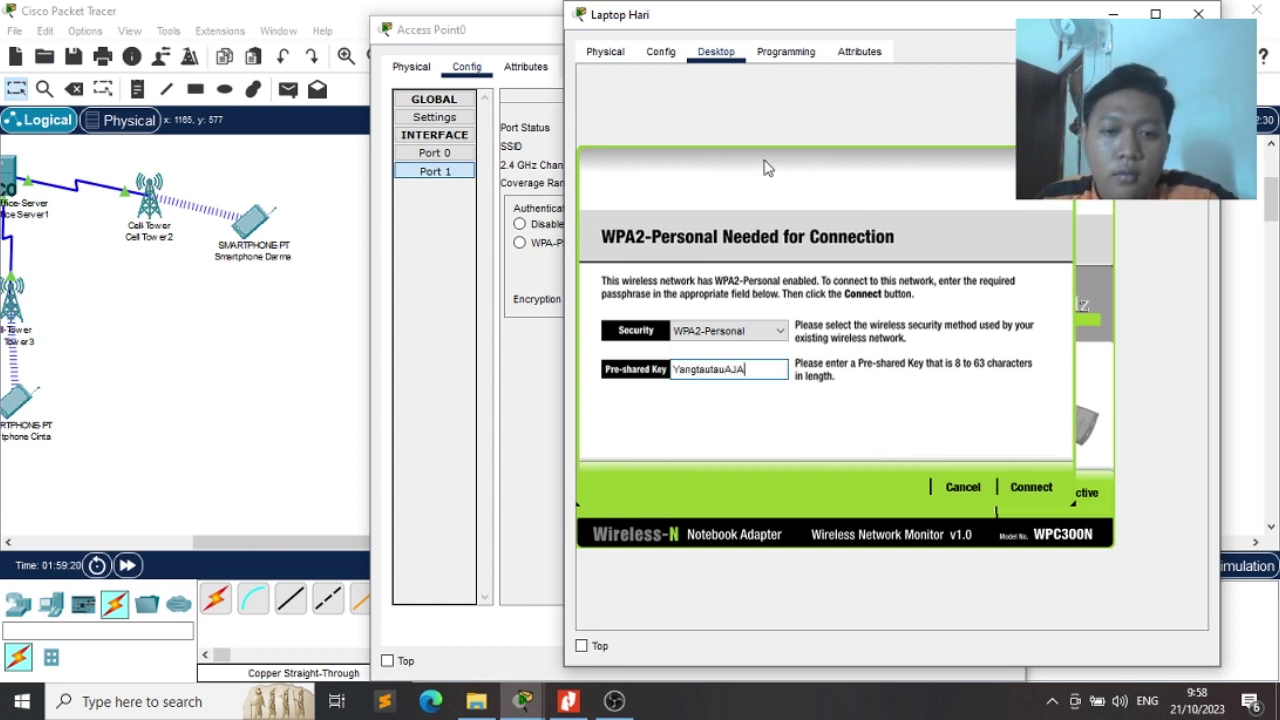
left_click(1018, 489)
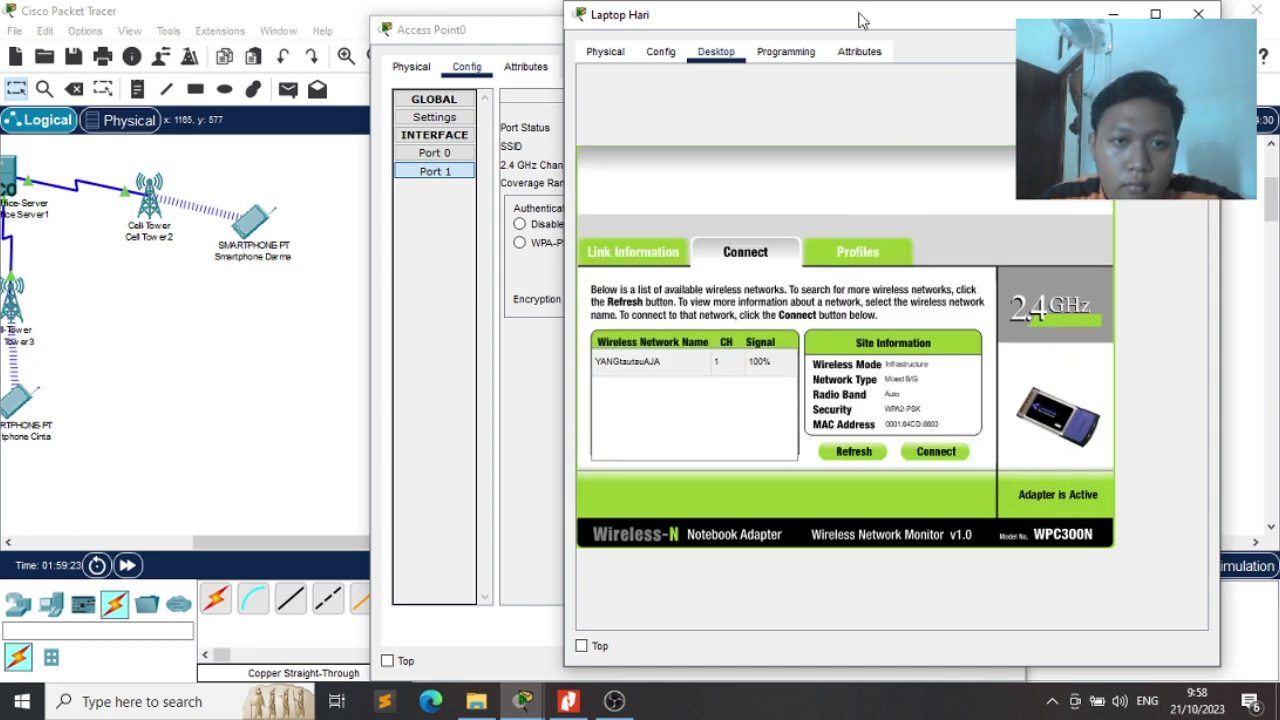
Close the Access Point0 and laptop windows to return to the topology
left_click_drag(860, 20, 814, 31)
left_click(814, 23)
left_click(962, 27)
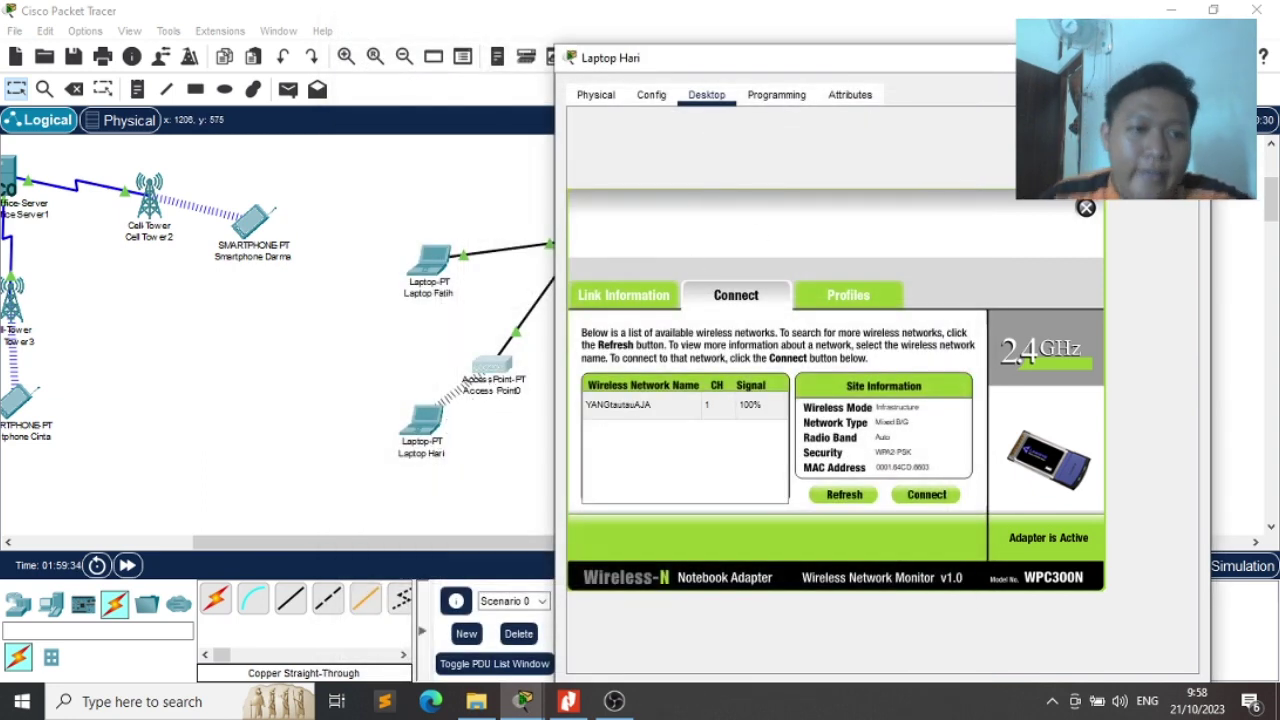
left_click(1086, 207)
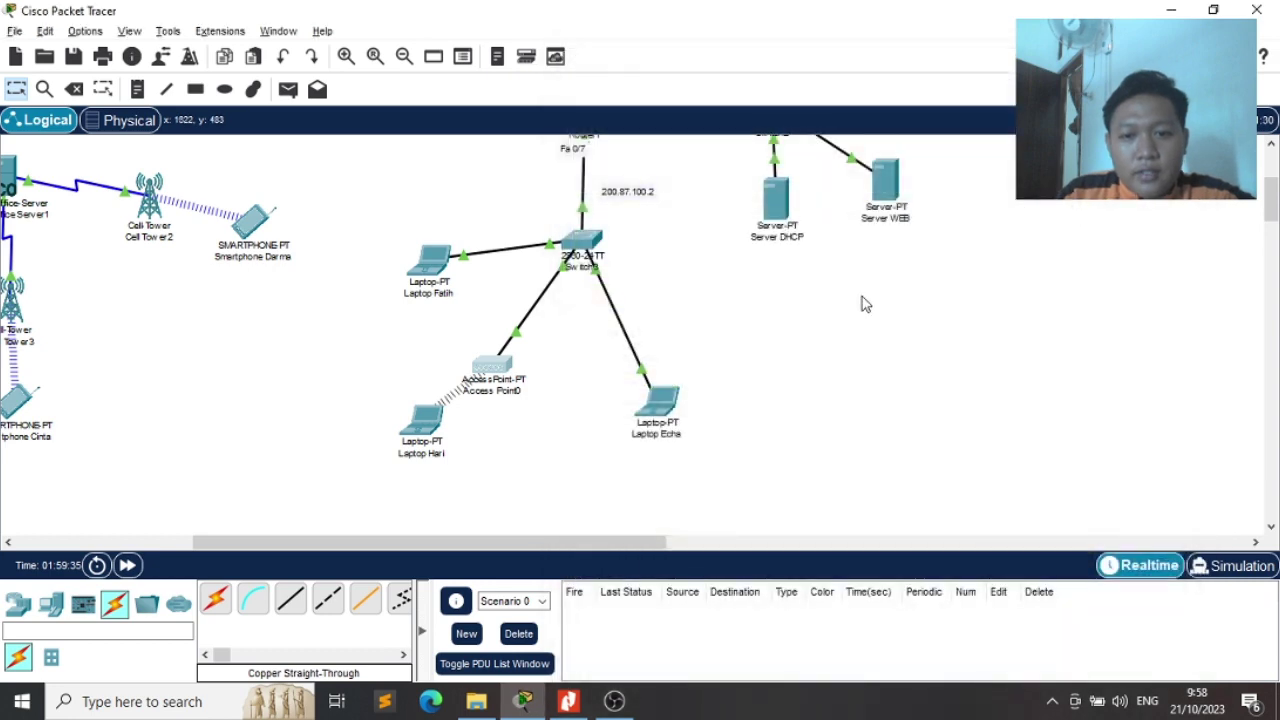
Open the wireless laptop's Email settings and enter its user's name and e-mail address
left_click(420, 438)
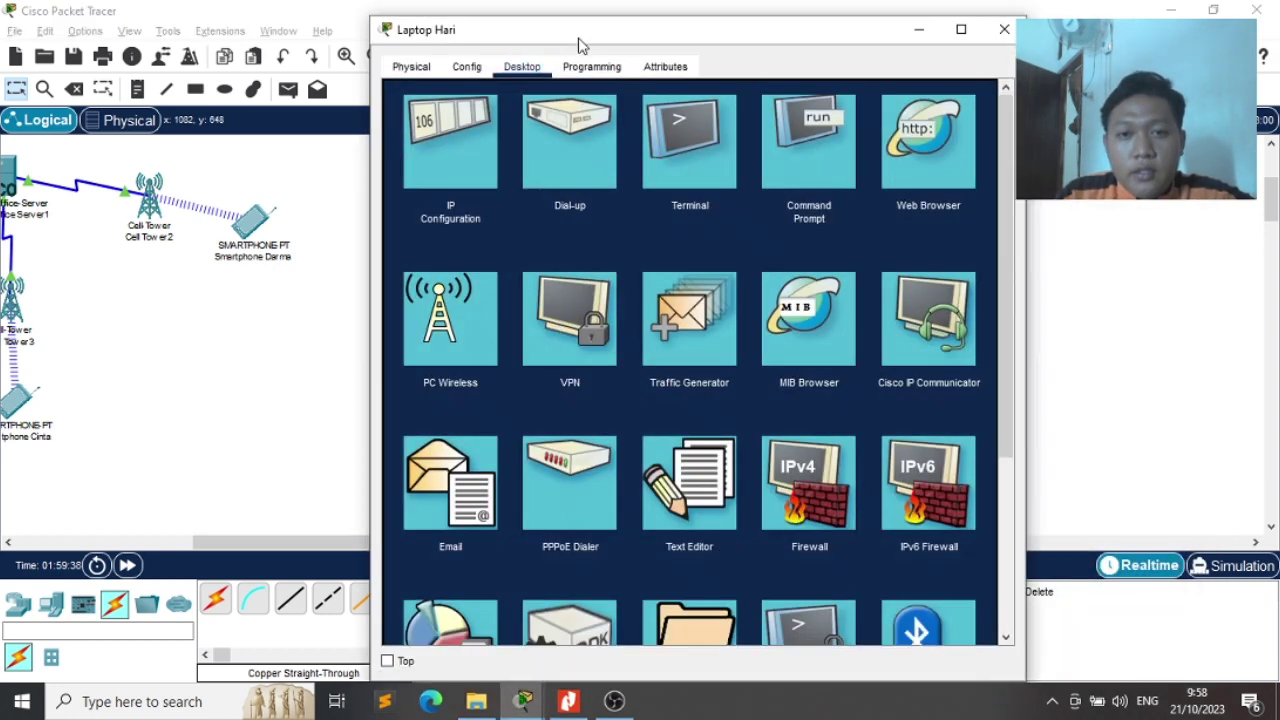
left_click_drag(578, 45, 680, 46)
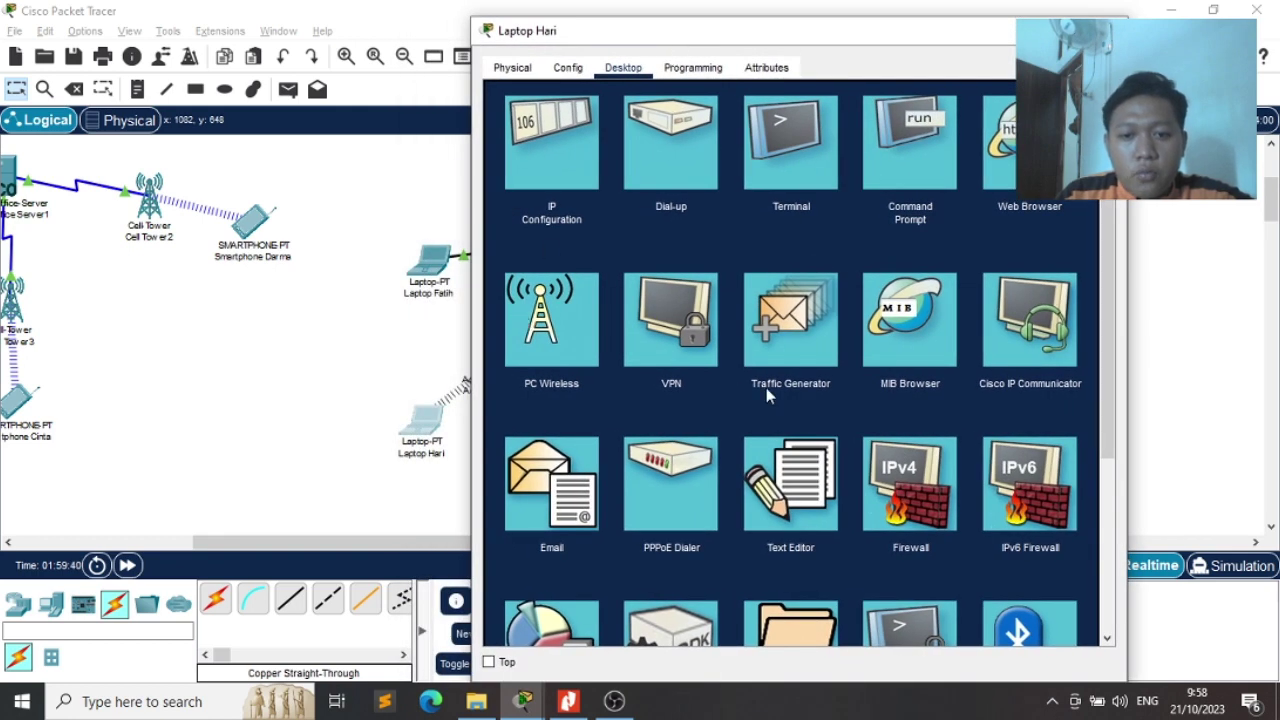
left_click(565, 520)
left_click(646, 152)
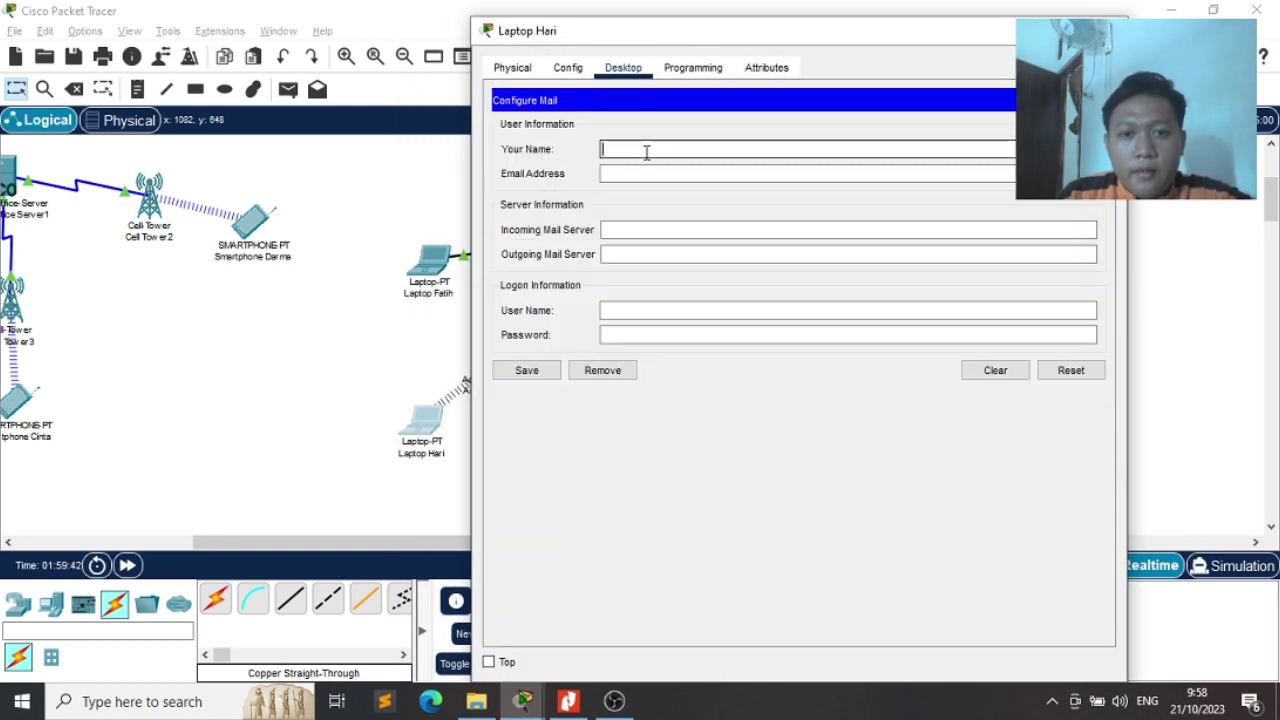
type("hari")
key("Tab")
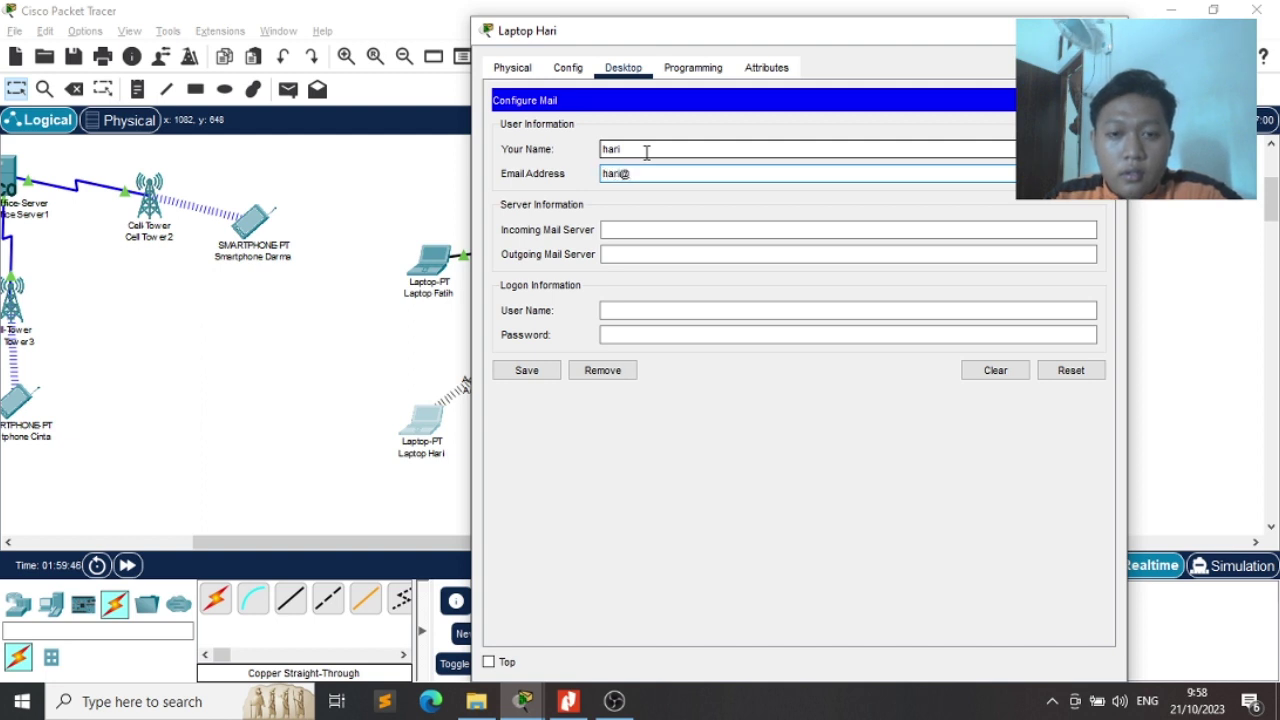
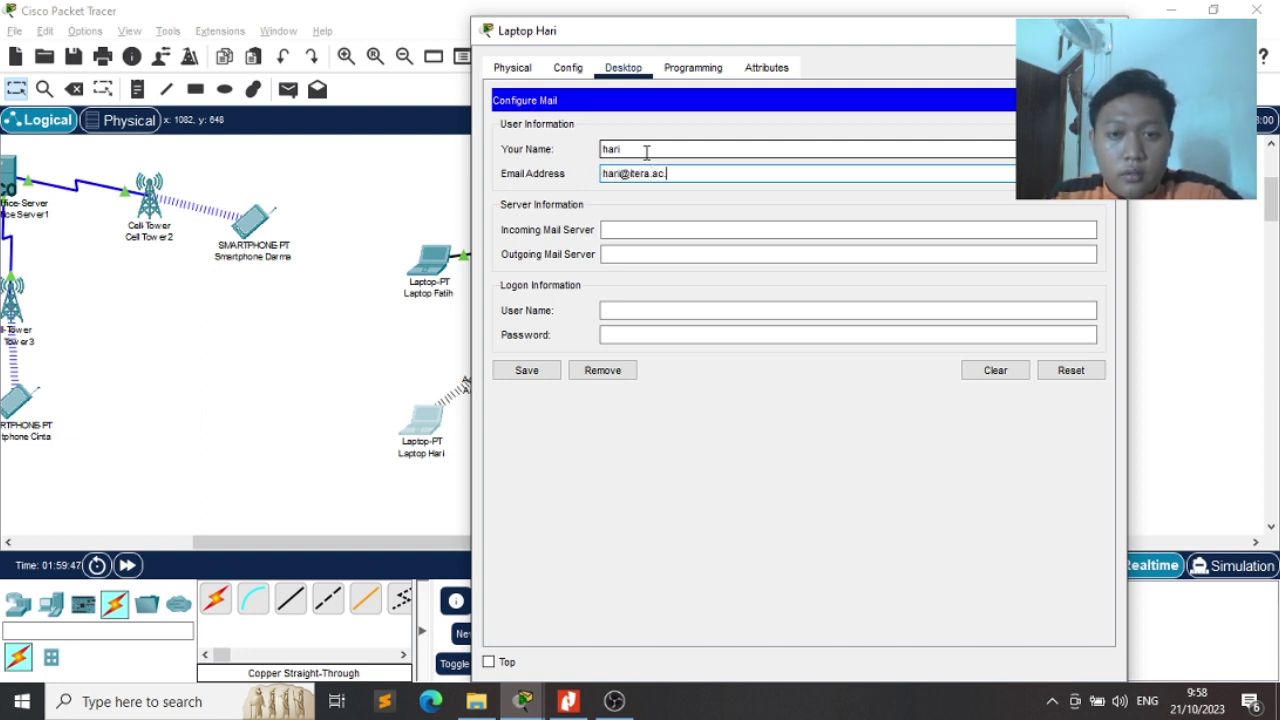
Set 8.8.8.11 as both mail servers, enter the login name, and save the account
key("Tab")
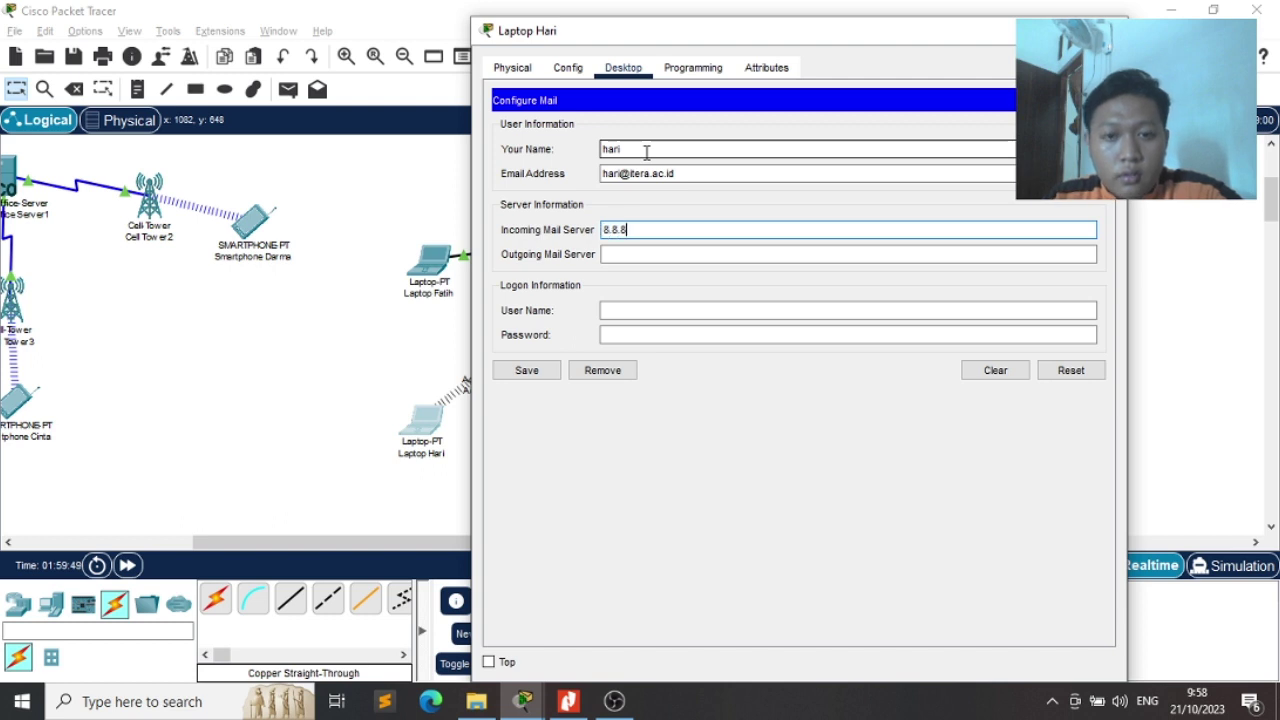
type("8.8.8.11")
key("Tab")
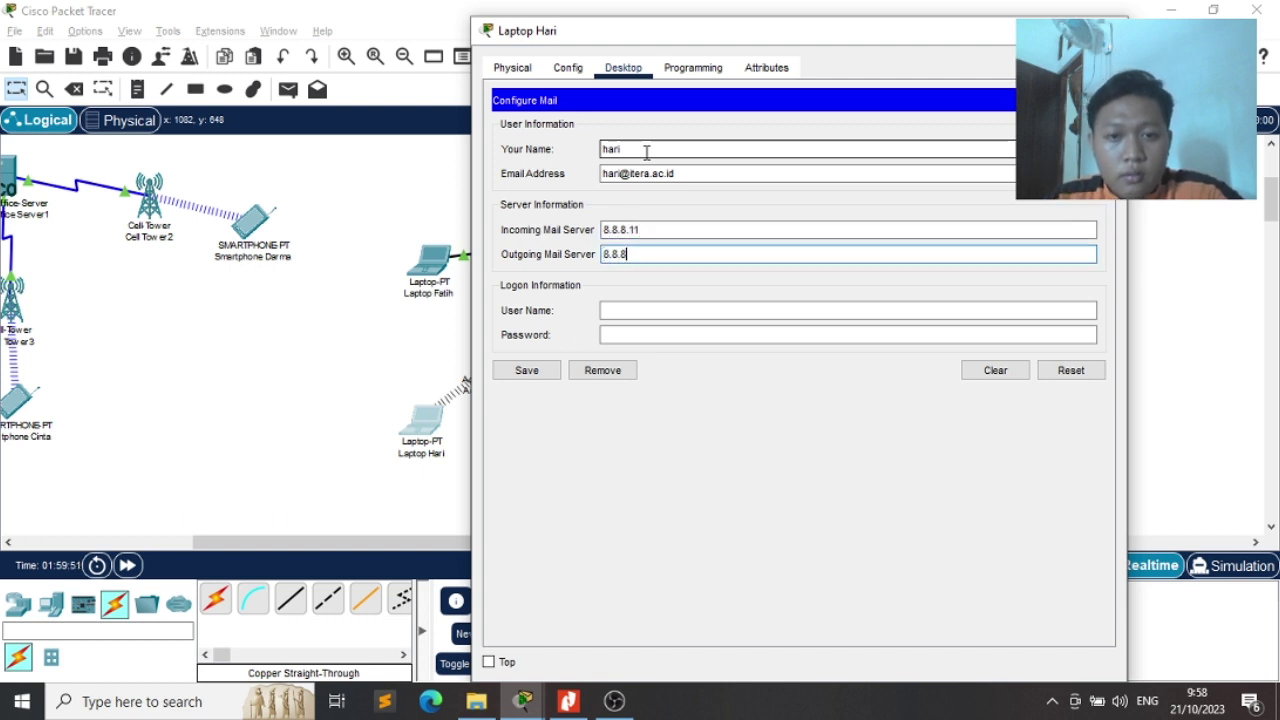
type("8.8.8.11")
key("Tab")
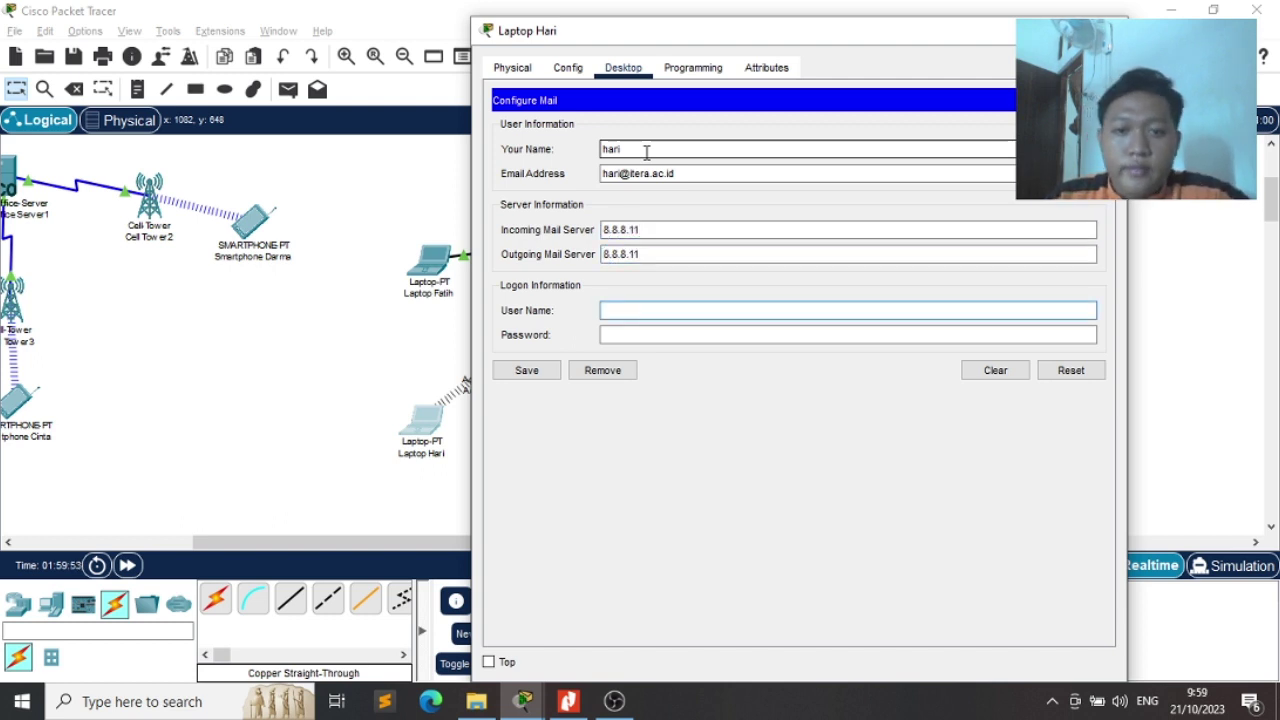
type("har")
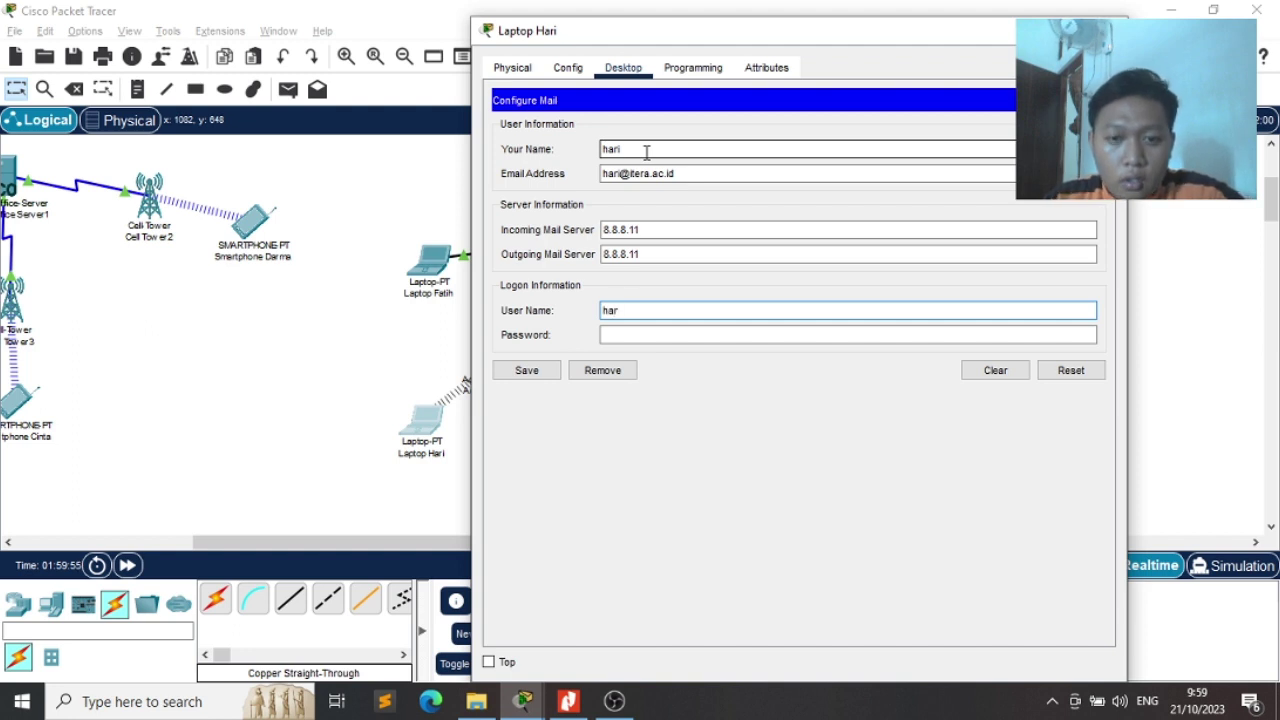
type("ii")
key("Tab")
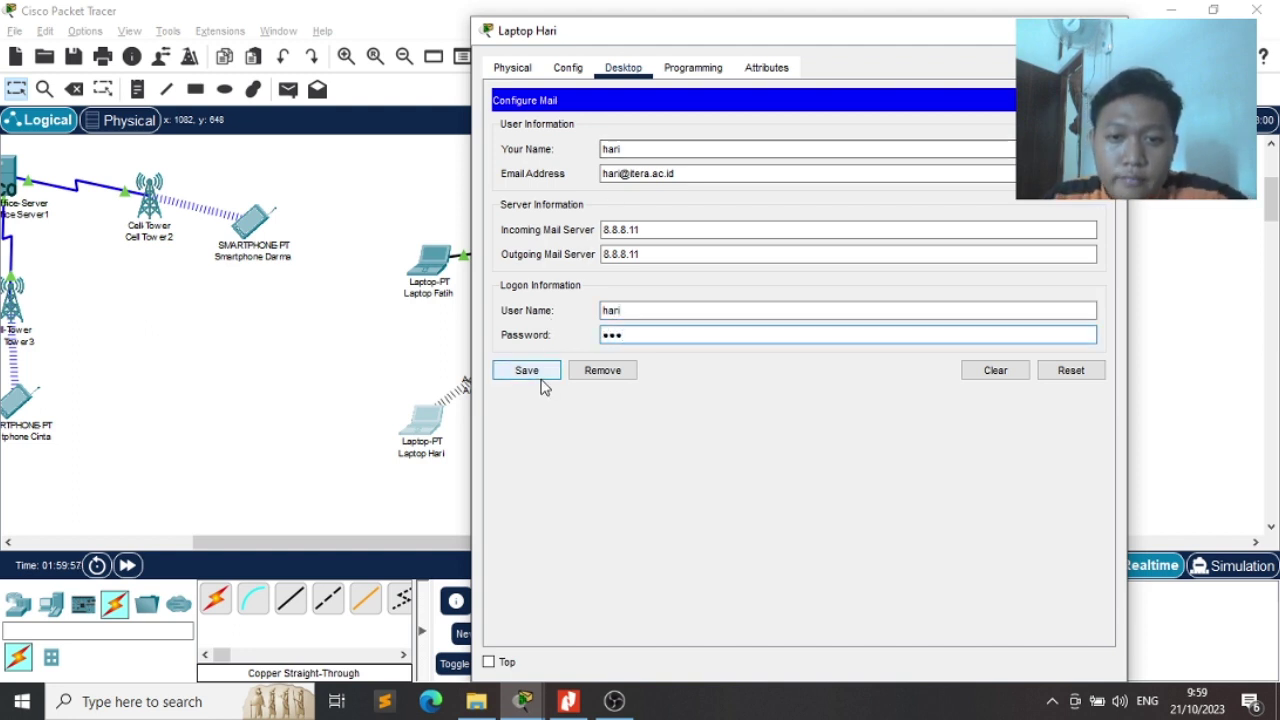
left_click(543, 380)
left_click(1106, 28)
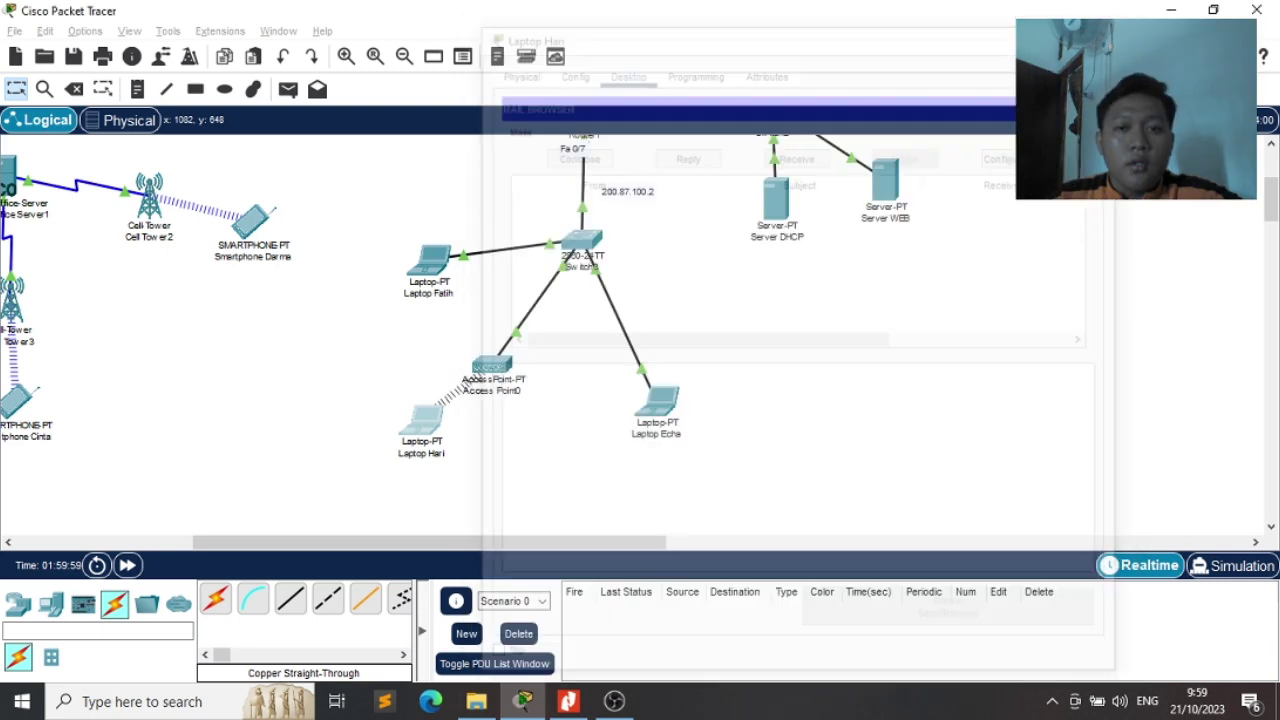
scroll(759, 397, "up", 3)
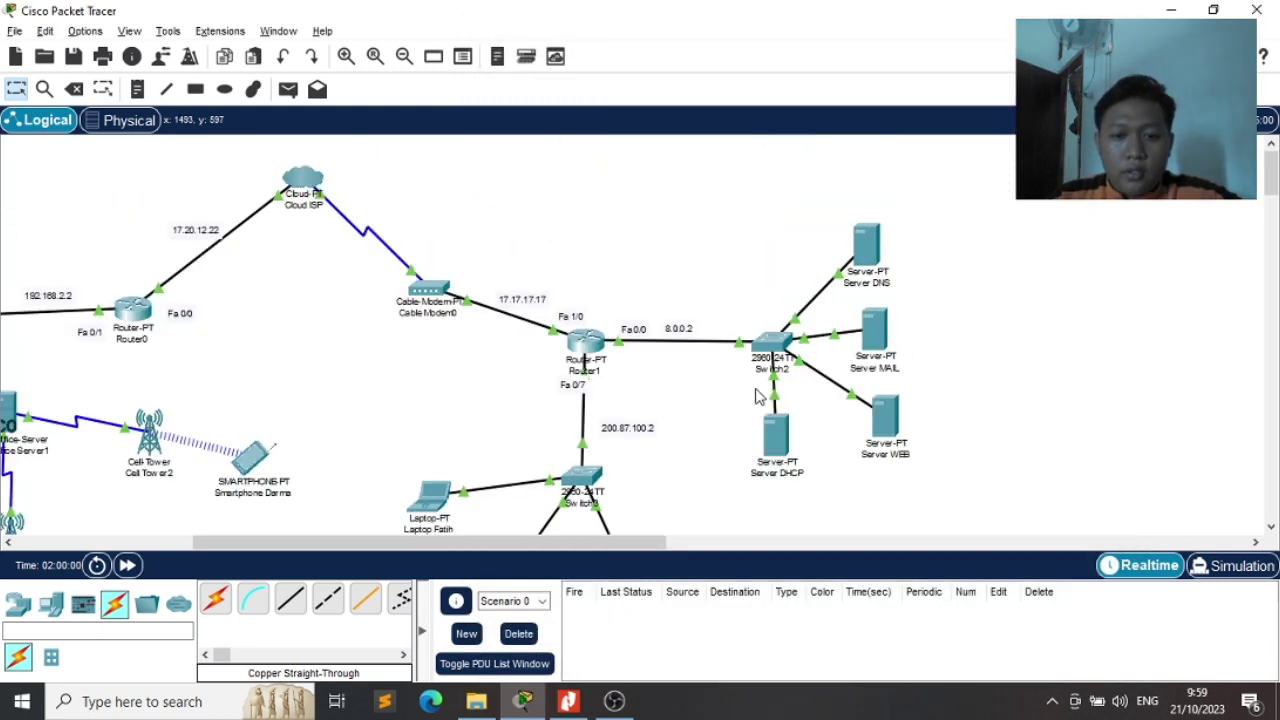
scroll(757, 397, "left", 3)
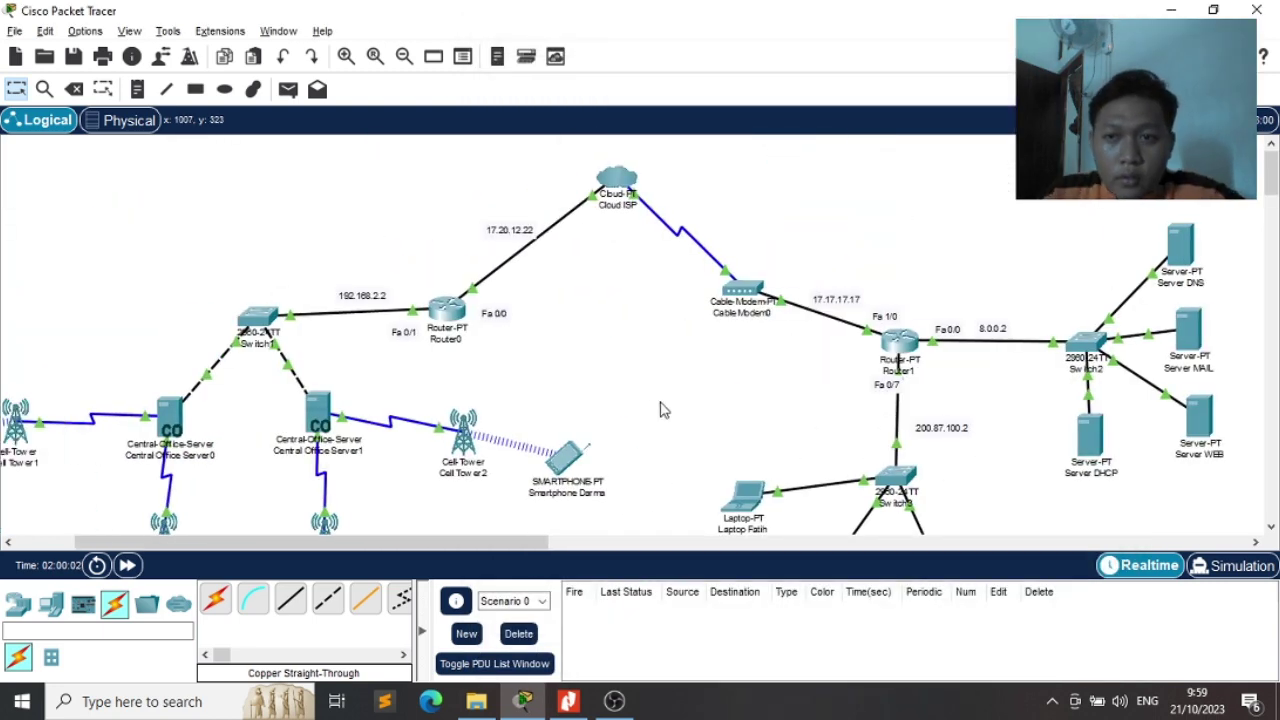
scroll(651, 409, "down", 1)
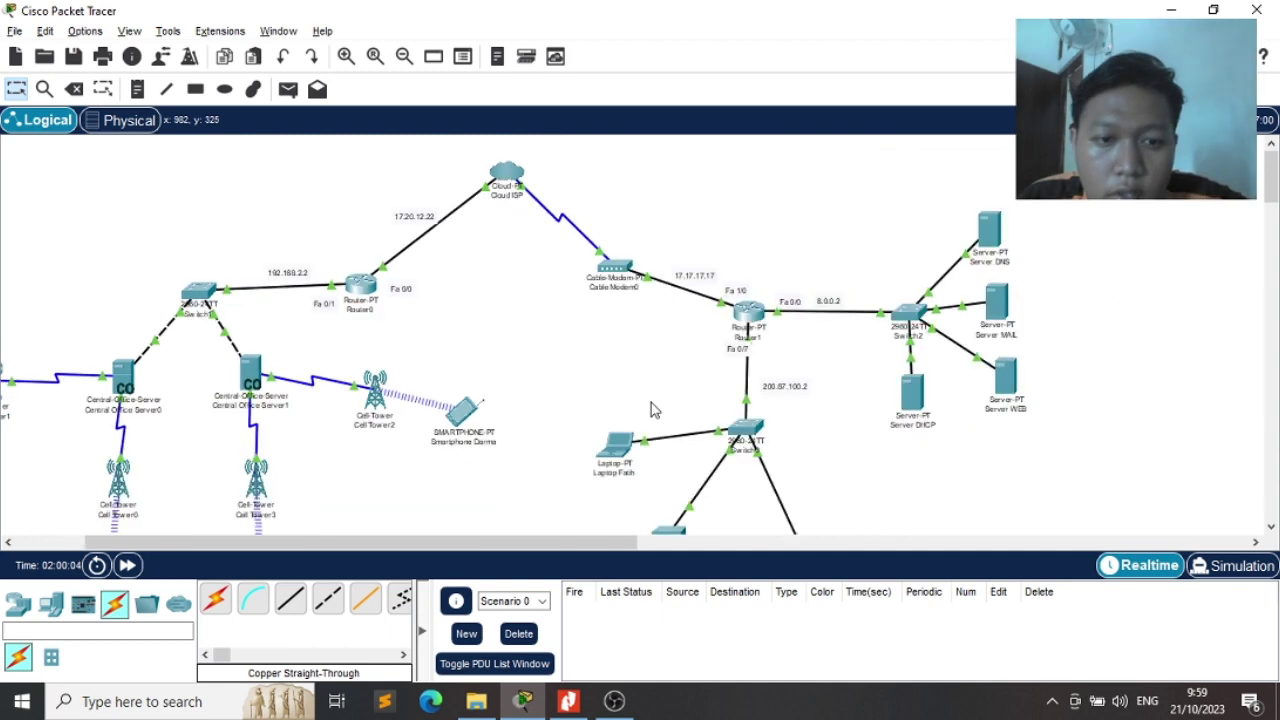
scroll(651, 409, "down", 1)
scroll(580, 411, "left", 2)
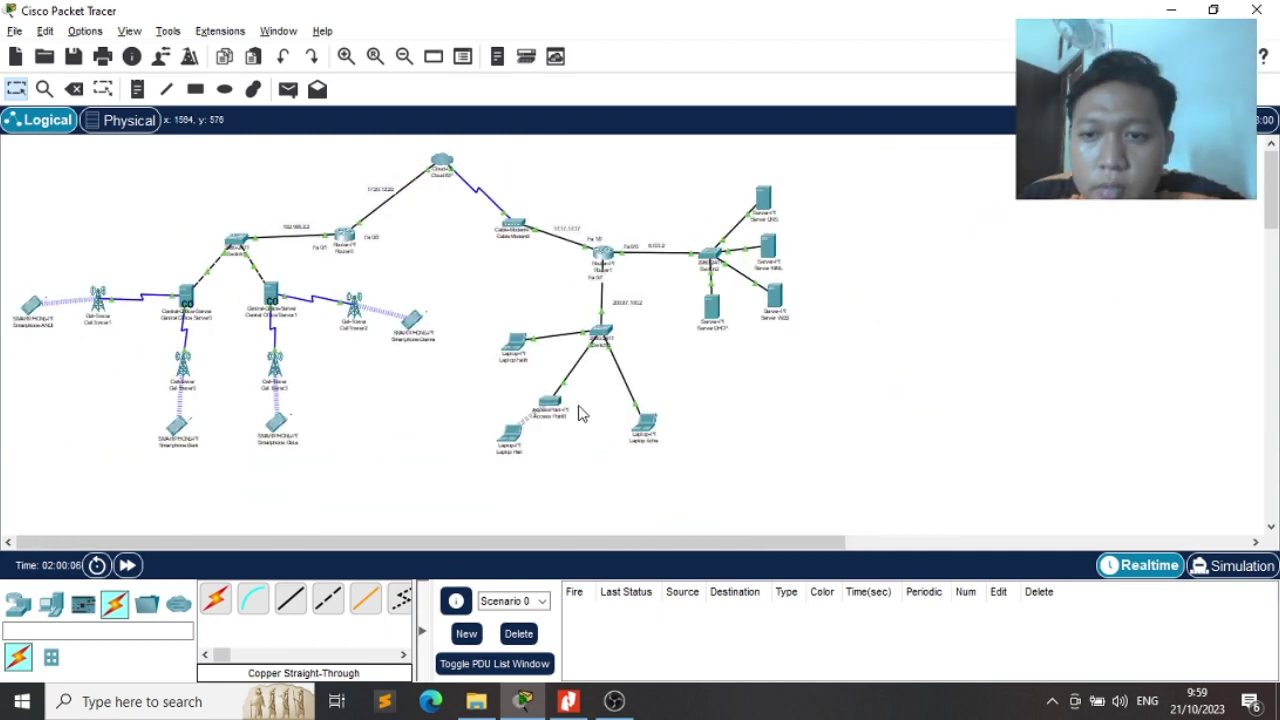
scroll(580, 411, "up", 2)
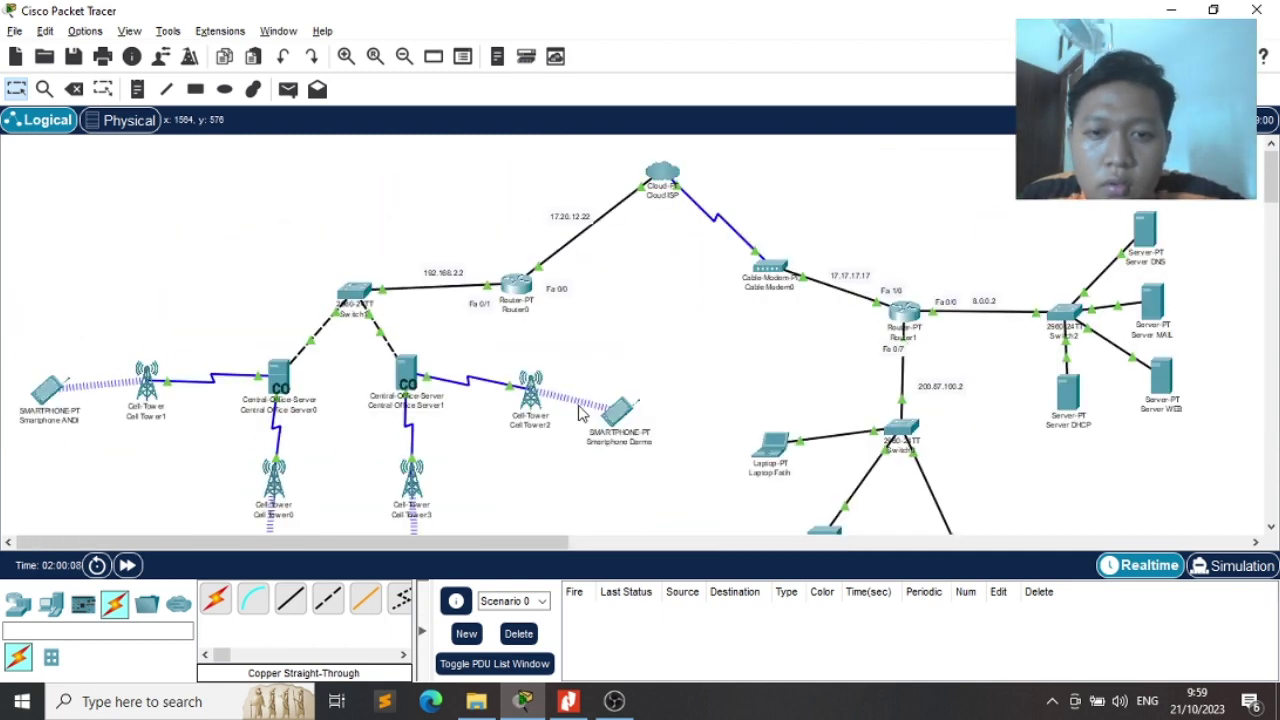
scroll(703, 382, "down", 1)
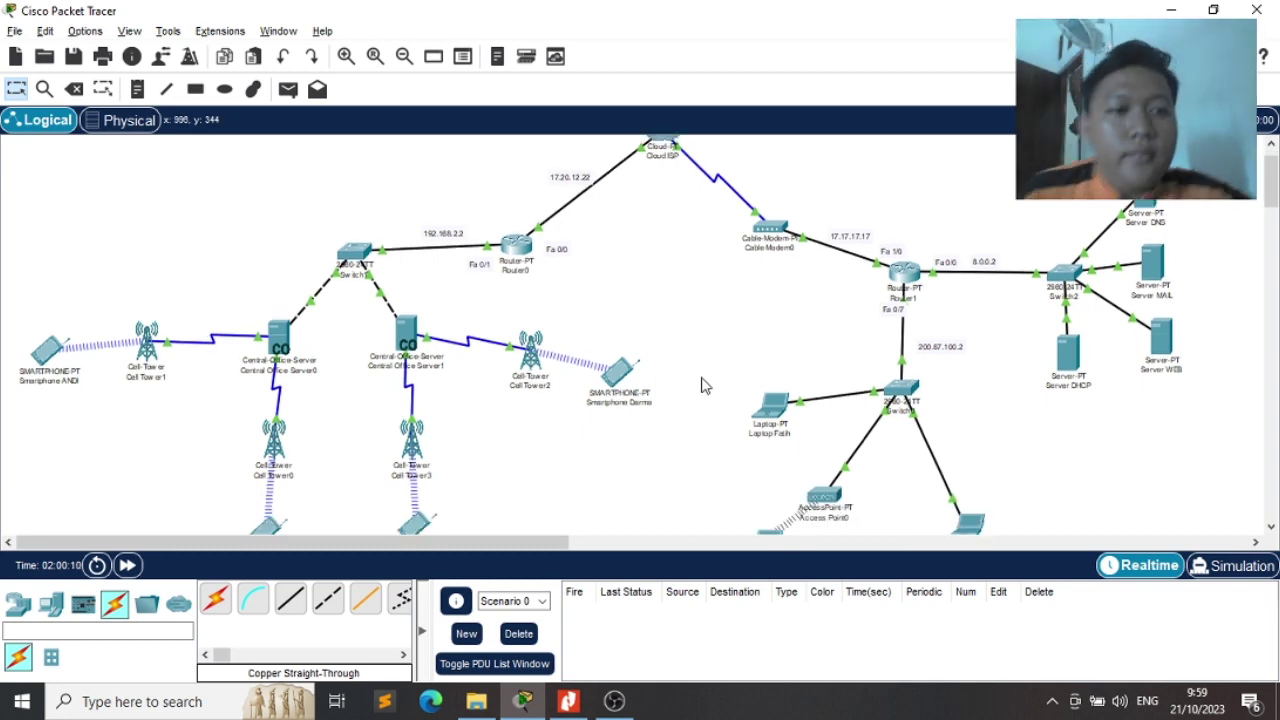
scroll(703, 384, "up", 1)
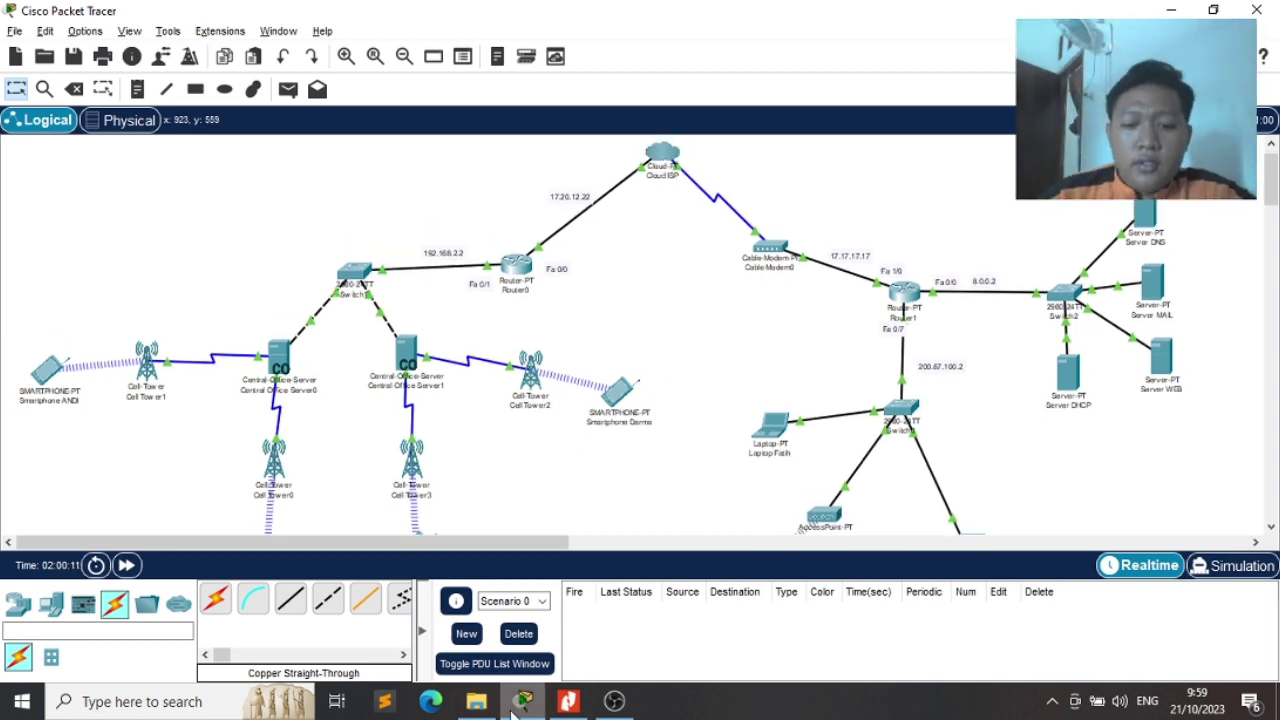
left_click(562, 704)
scroll(855, 522, "down", 3)
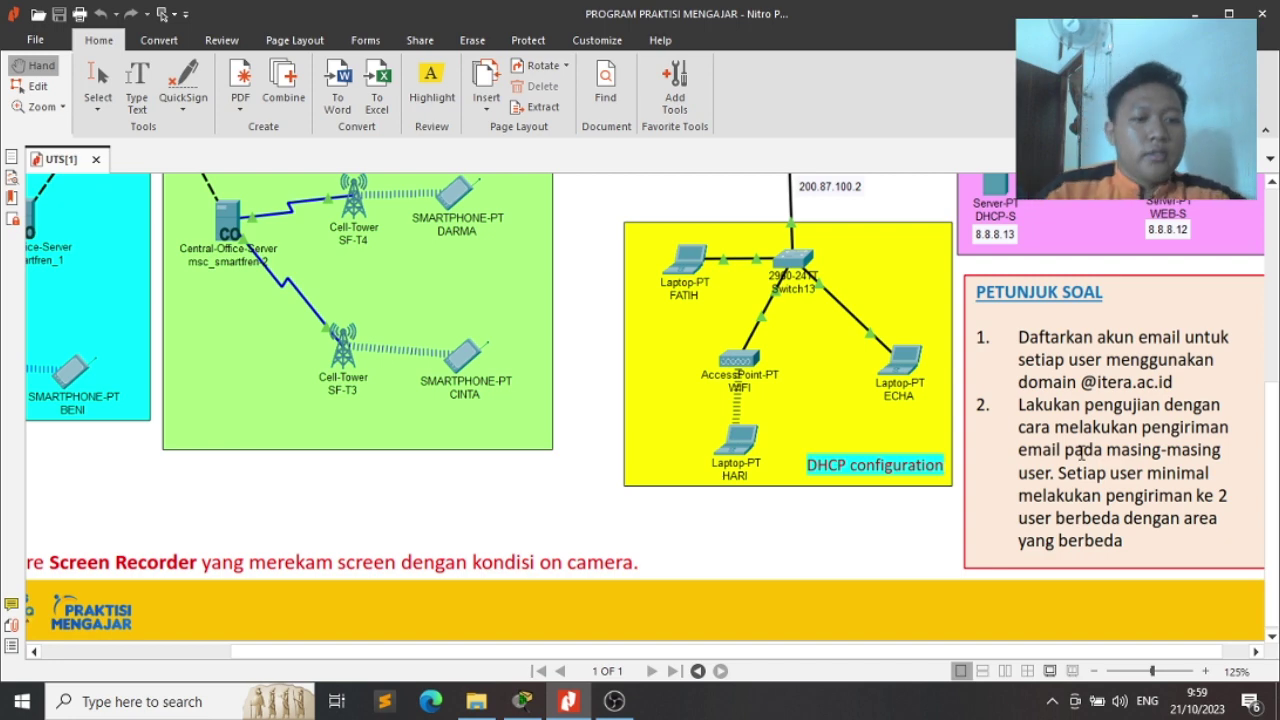
key("alt+Tab")
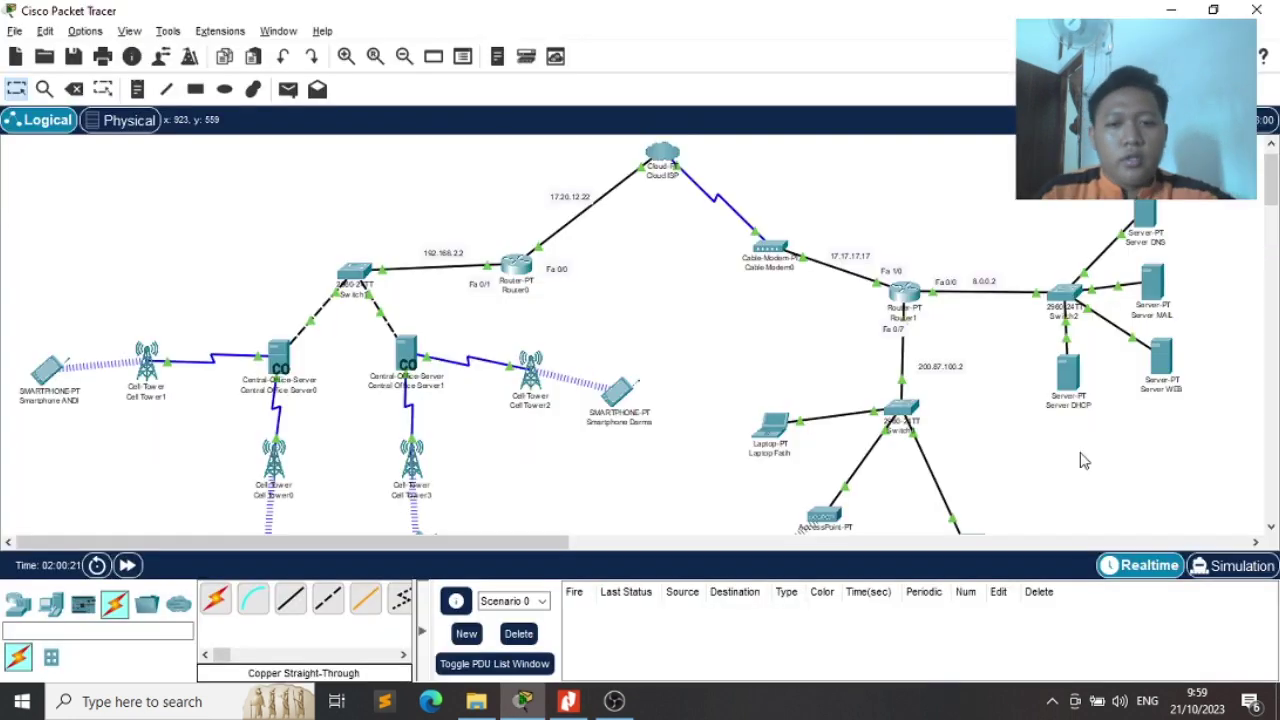
Shrink and move aside the first smartphone's window, then open and shrink the Cell Tower0 phone
scroll(830, 470, "down", 1)
scroll(830, 468, "down", 4)
scroll(831, 466, "up", 1)
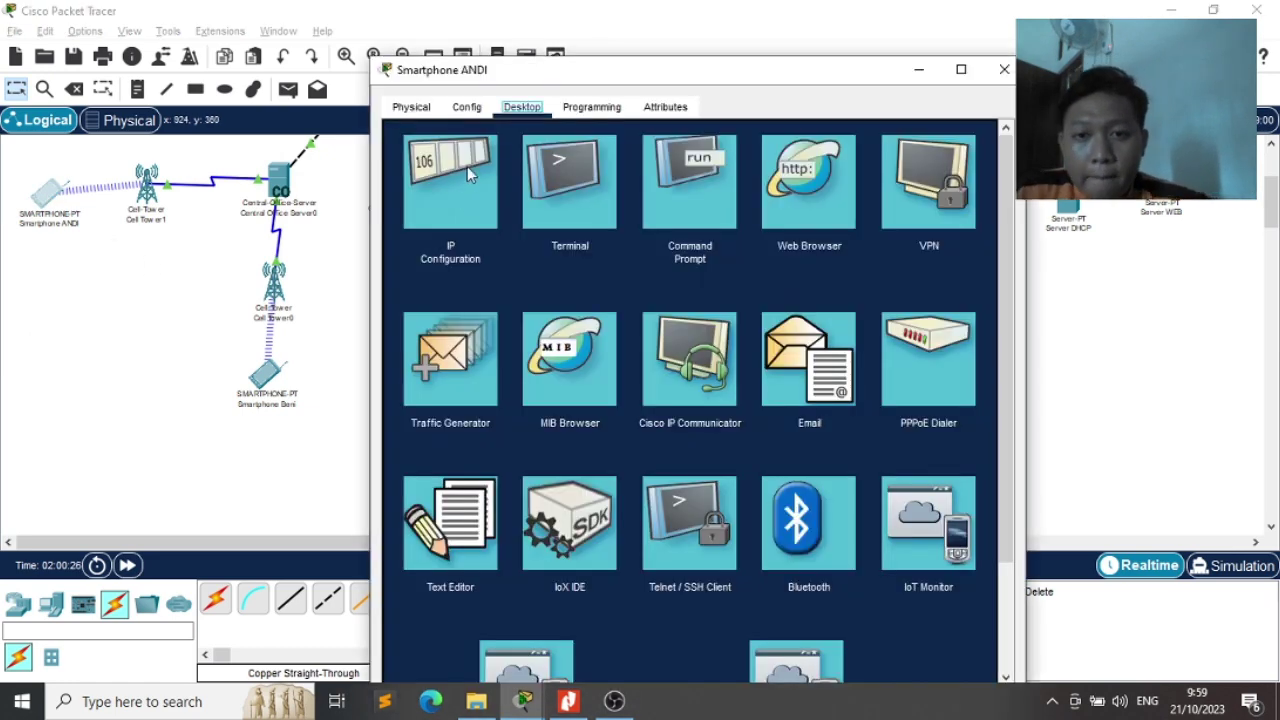
left_click_drag(376, 62, 560, 183)
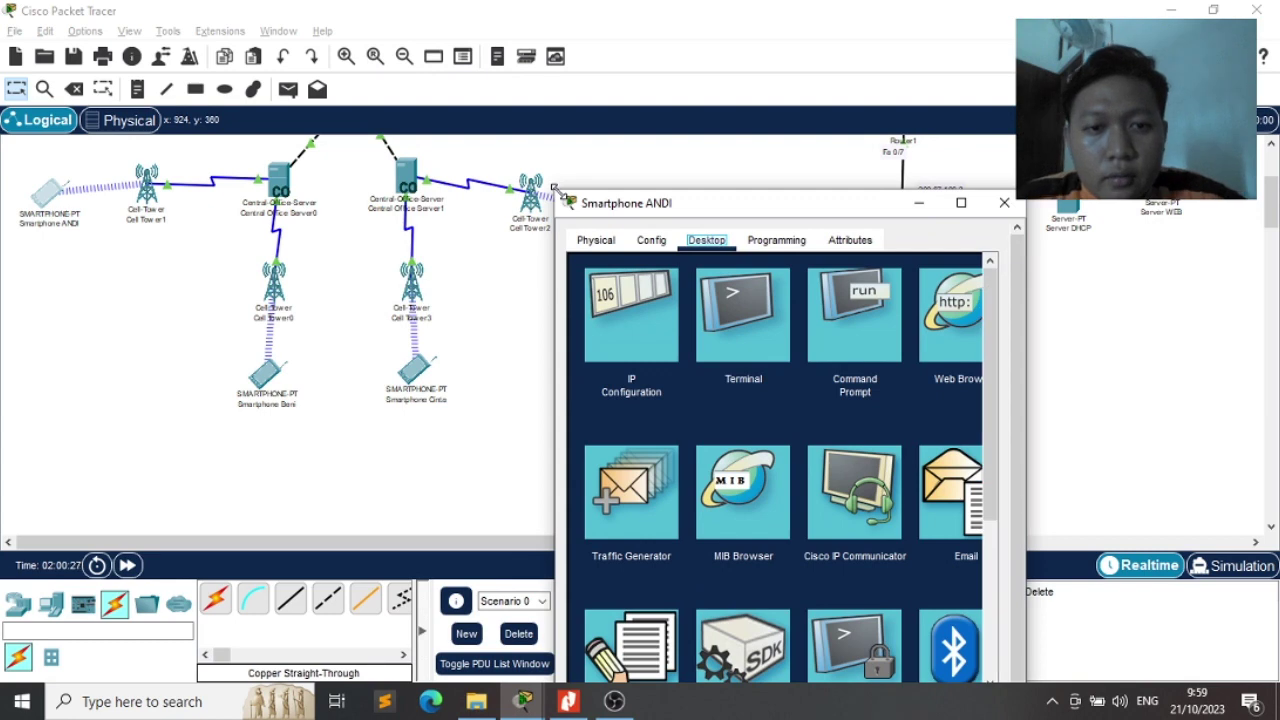
left_click_drag(635, 205, 220, 110)
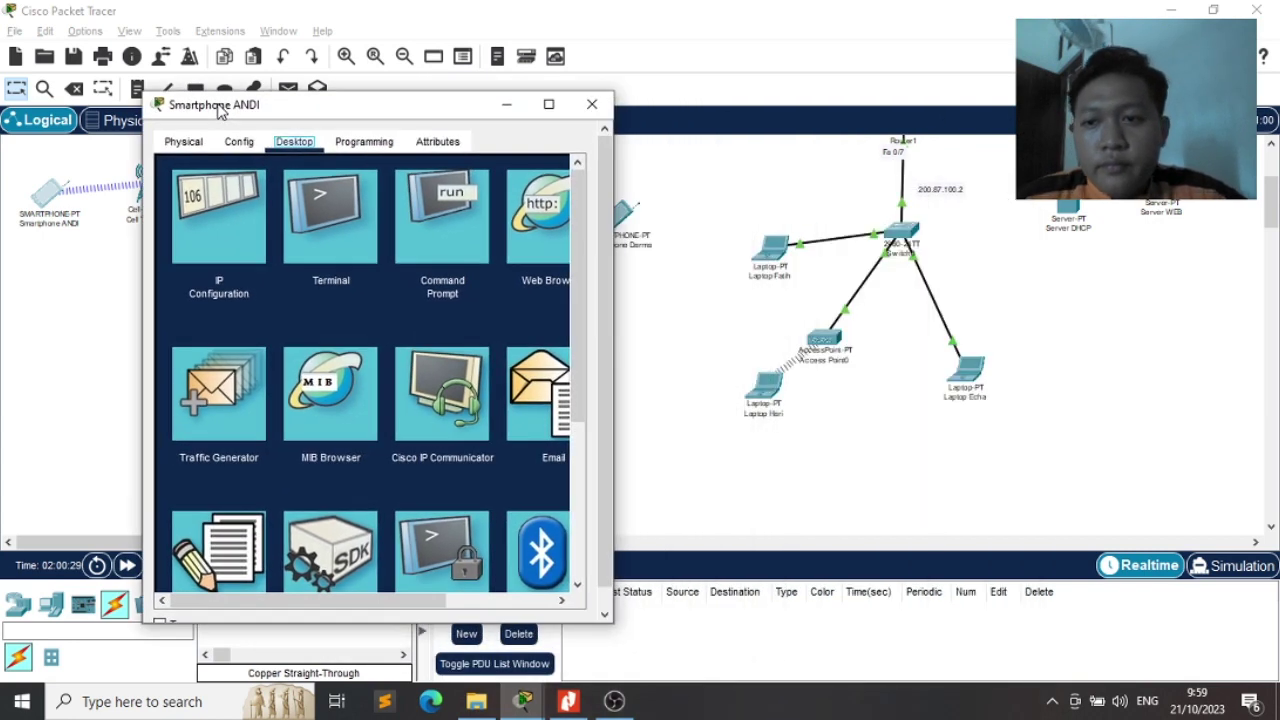
left_click(128, 282)
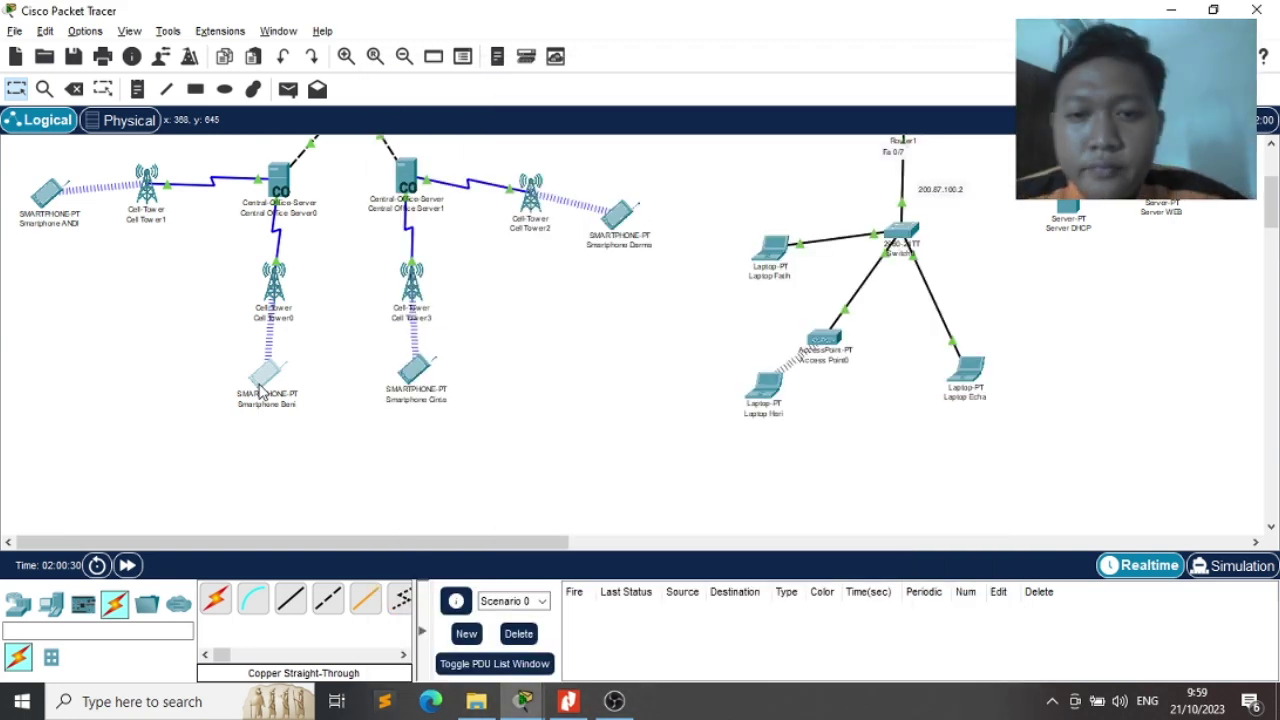
left_click(262, 385)
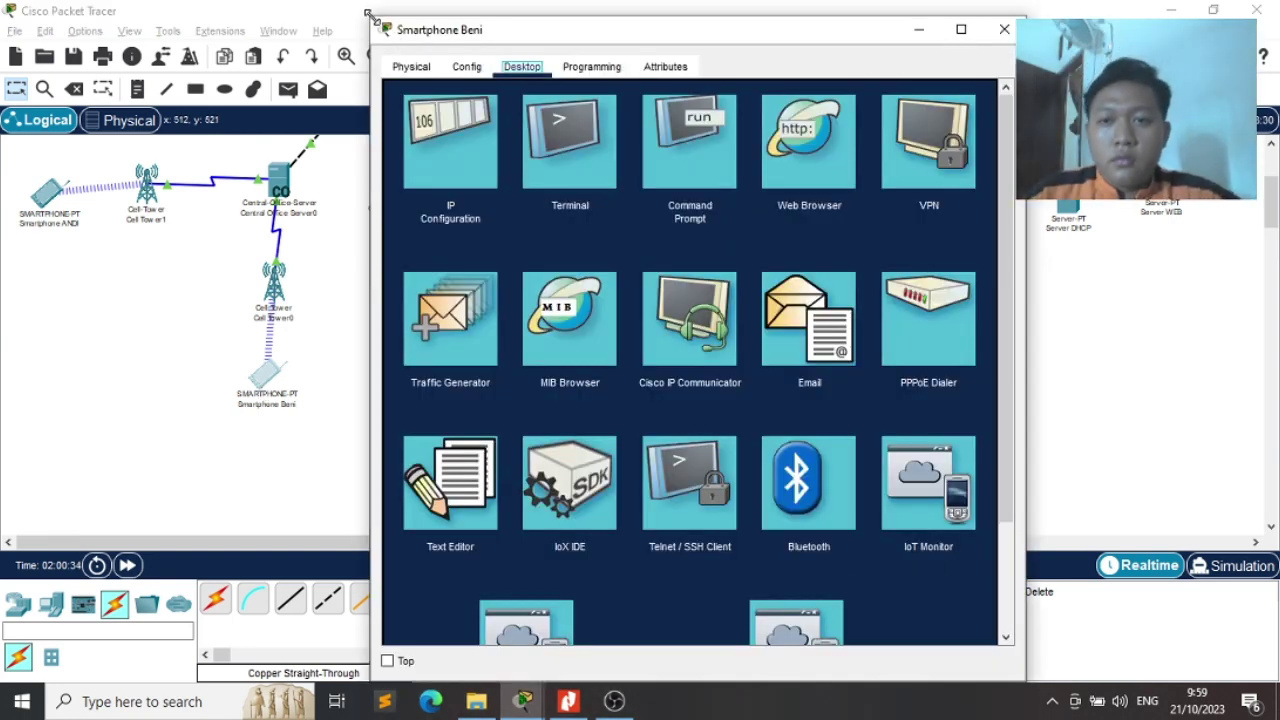
left_click_drag(370, 18, 530, 118)
left_click(443, 382)
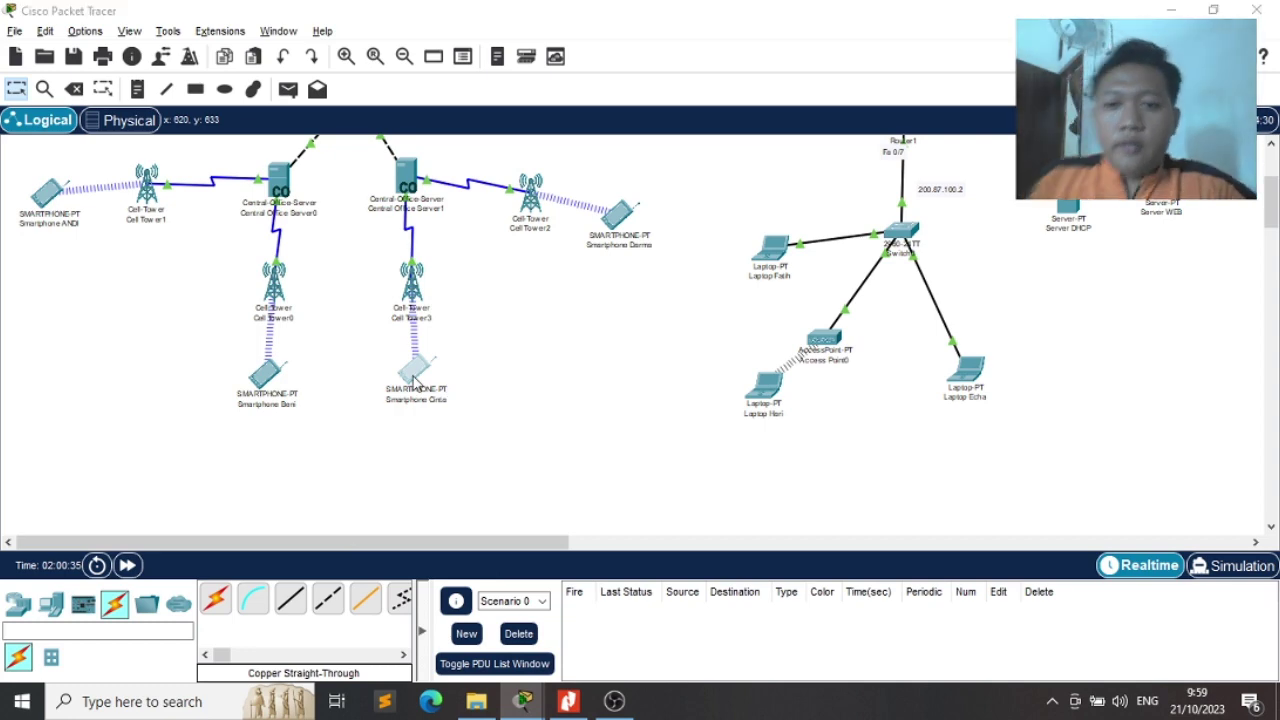
Open the Cell Tower3 smartphone, close its Traffic Generator, resize it, and open its mail browser
left_click(415, 380)
left_click(413, 378)
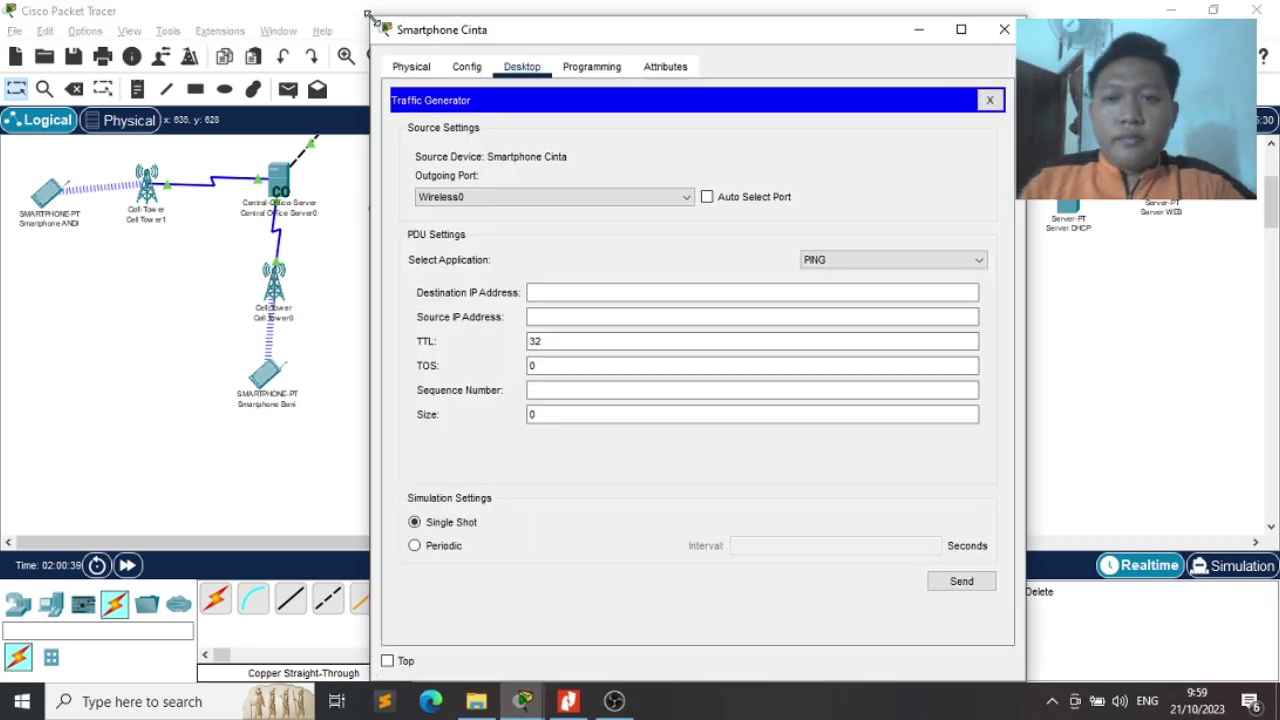
left_click_drag(370, 15, 437, 63)
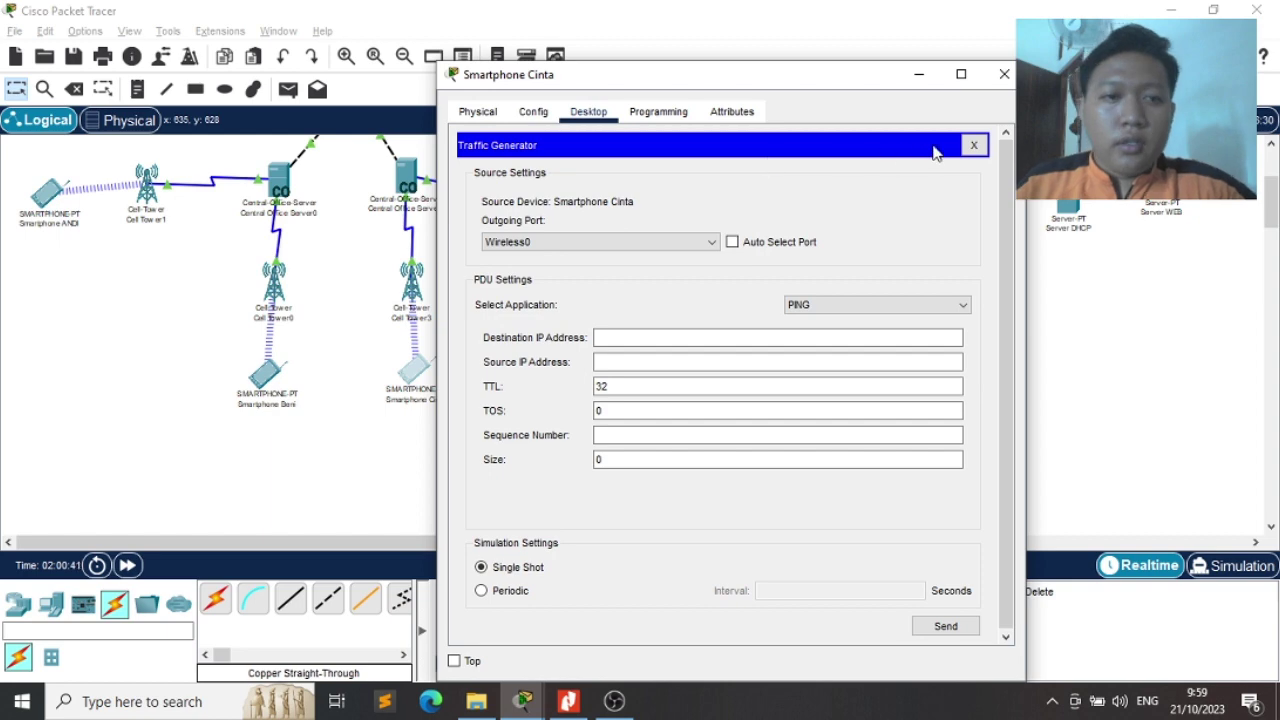
left_click(973, 145)
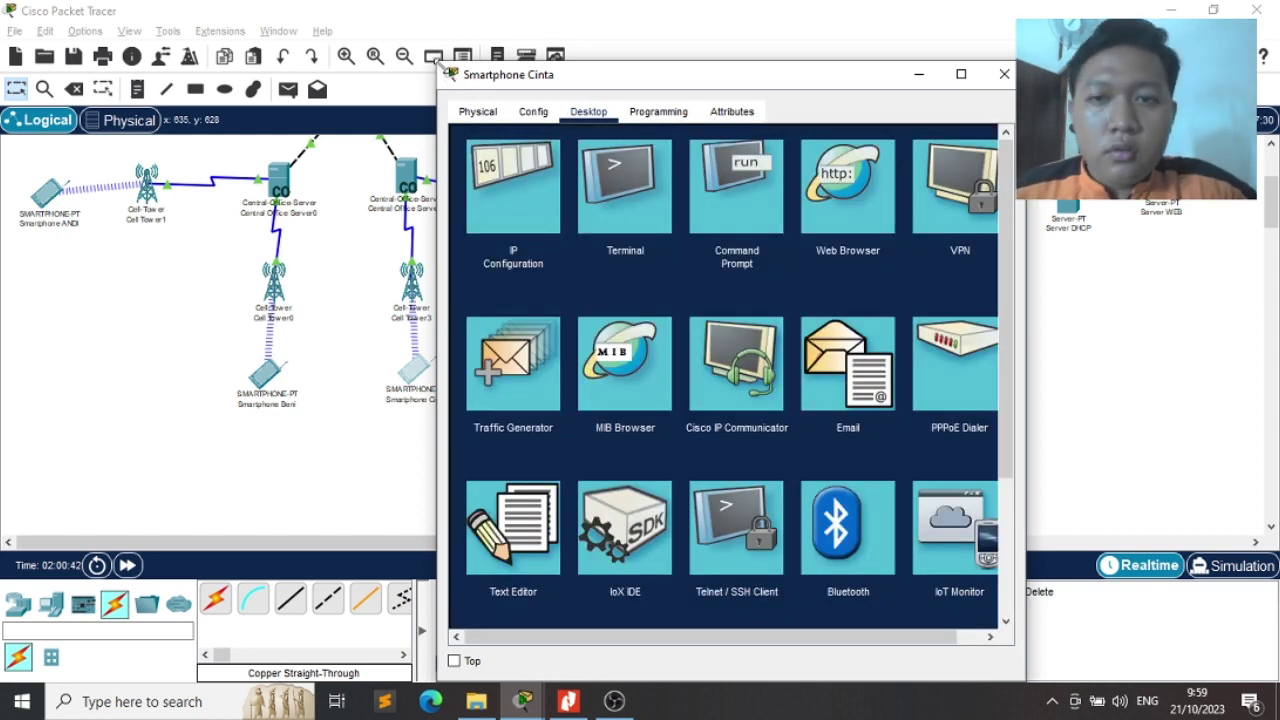
left_click_drag(455, 78, 492, 88)
left_click_drag(607, 108, 839, 79)
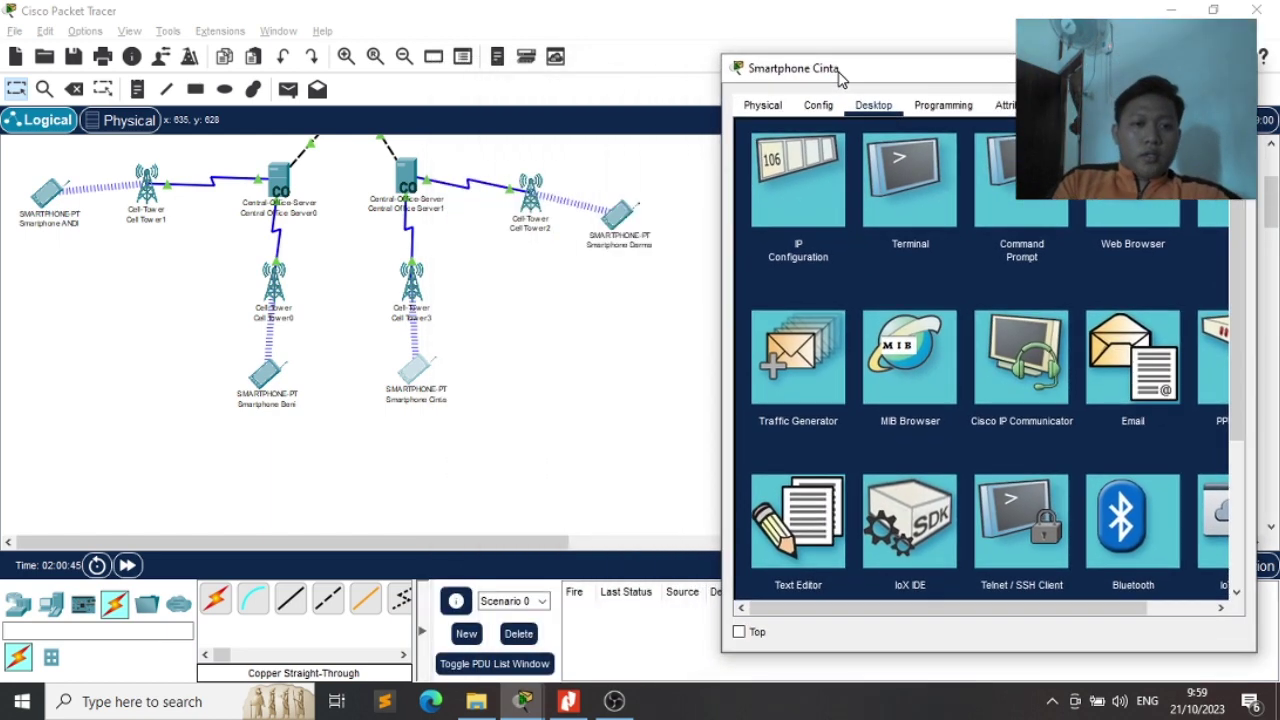
left_click(1141, 392)
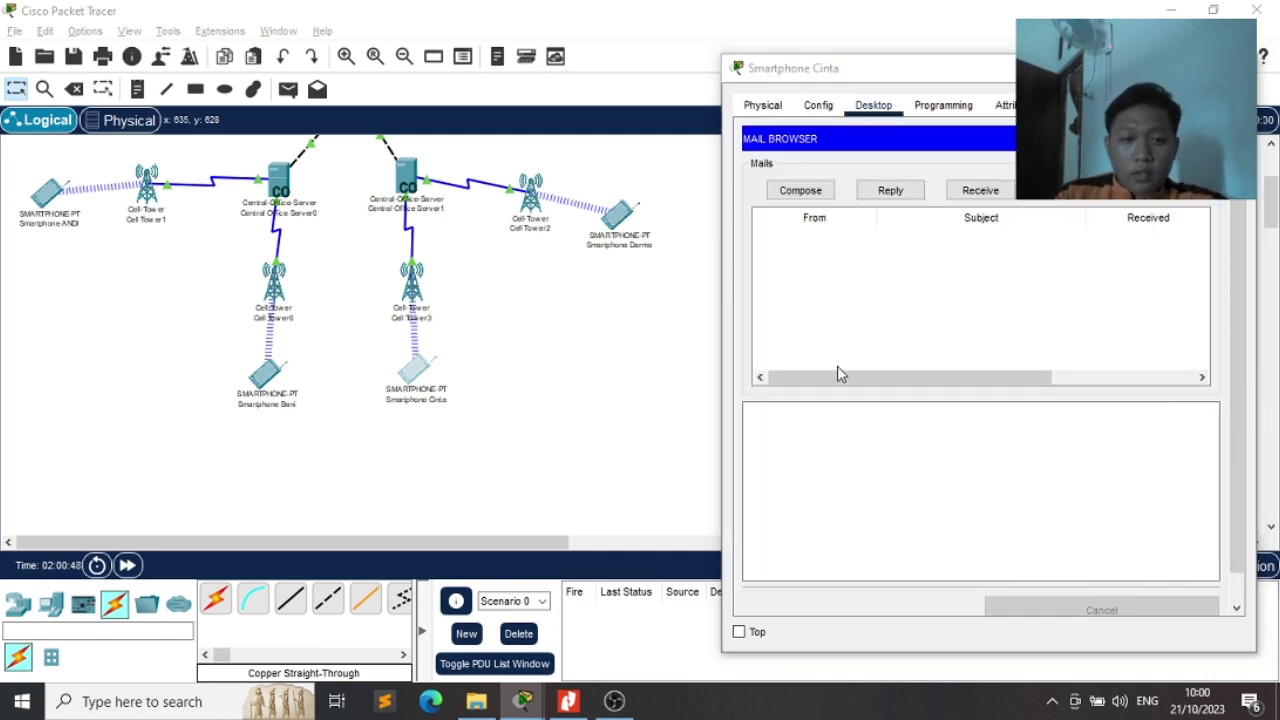
Open the mail app on the other two phones and arrange their windows side by side
key("alt+Tab")
key("alt+Tab")
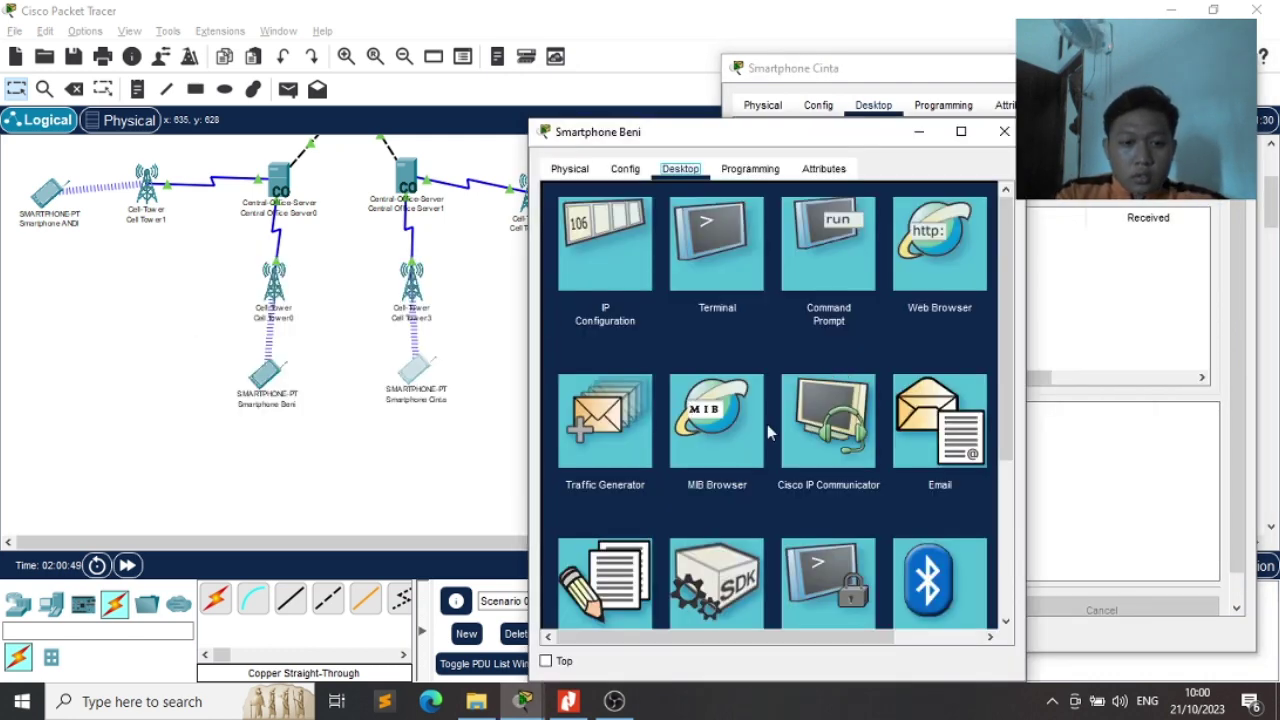
left_click(916, 416)
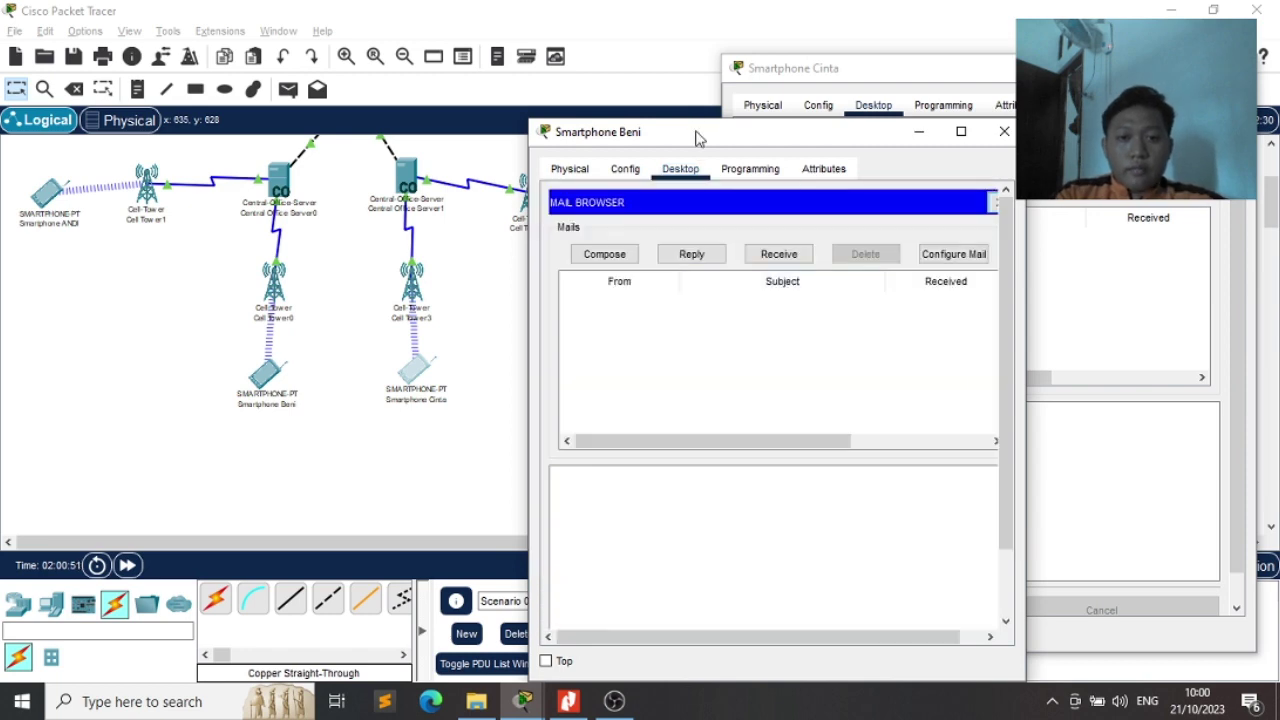
left_click_drag(697, 138, 634, 80)
key("alt+Tab")
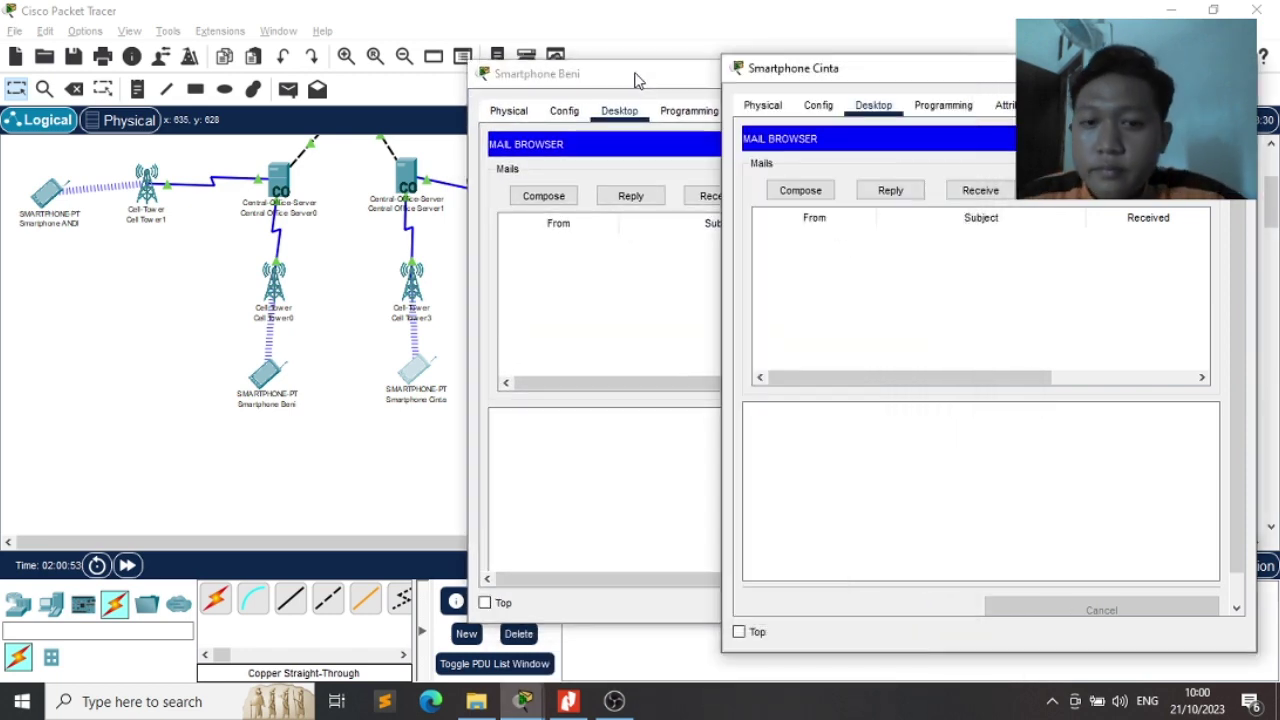
key("alt+Tab")
key("alt+Tab")
key("alt+Tab")
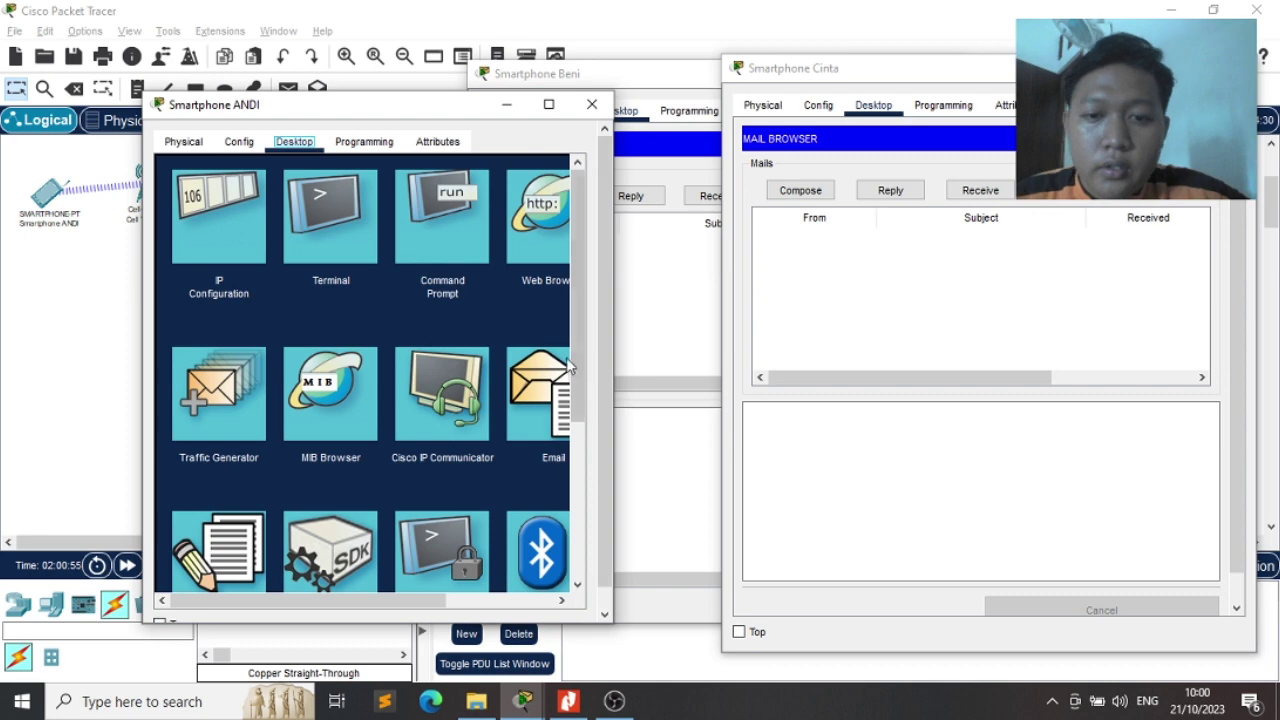
left_click(548, 370)
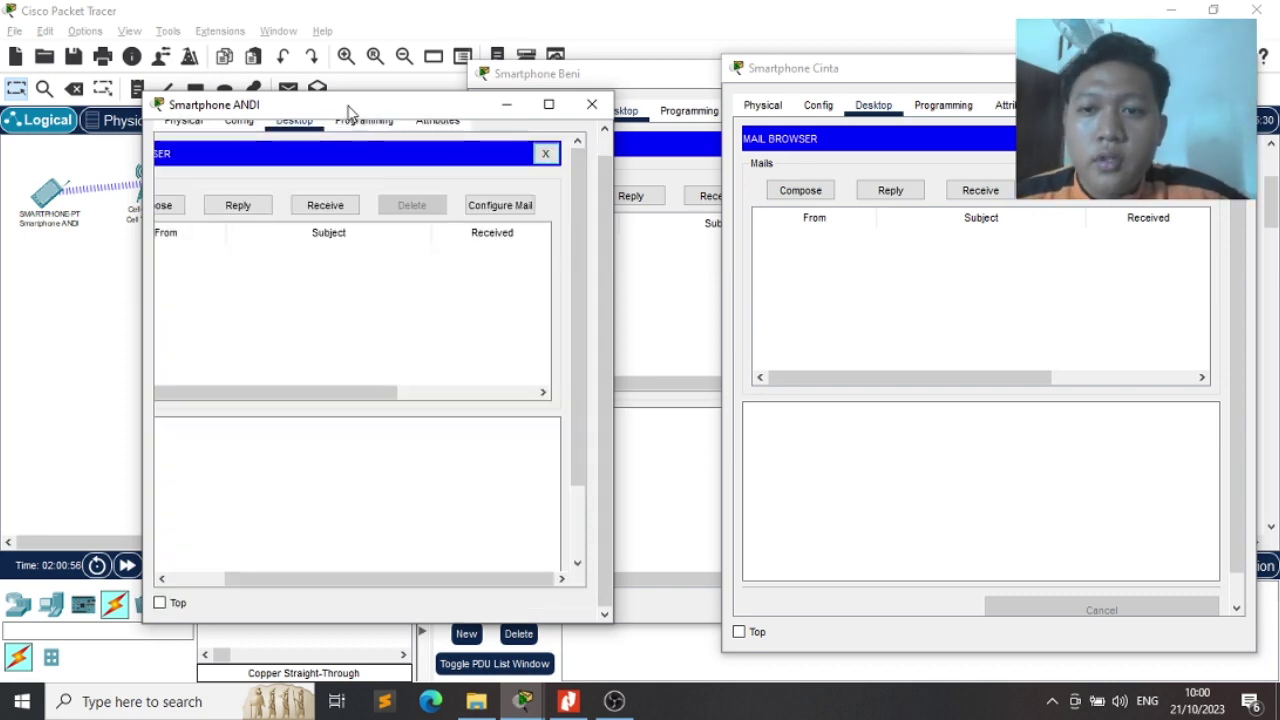
left_click_drag(349, 112, 317, 123)
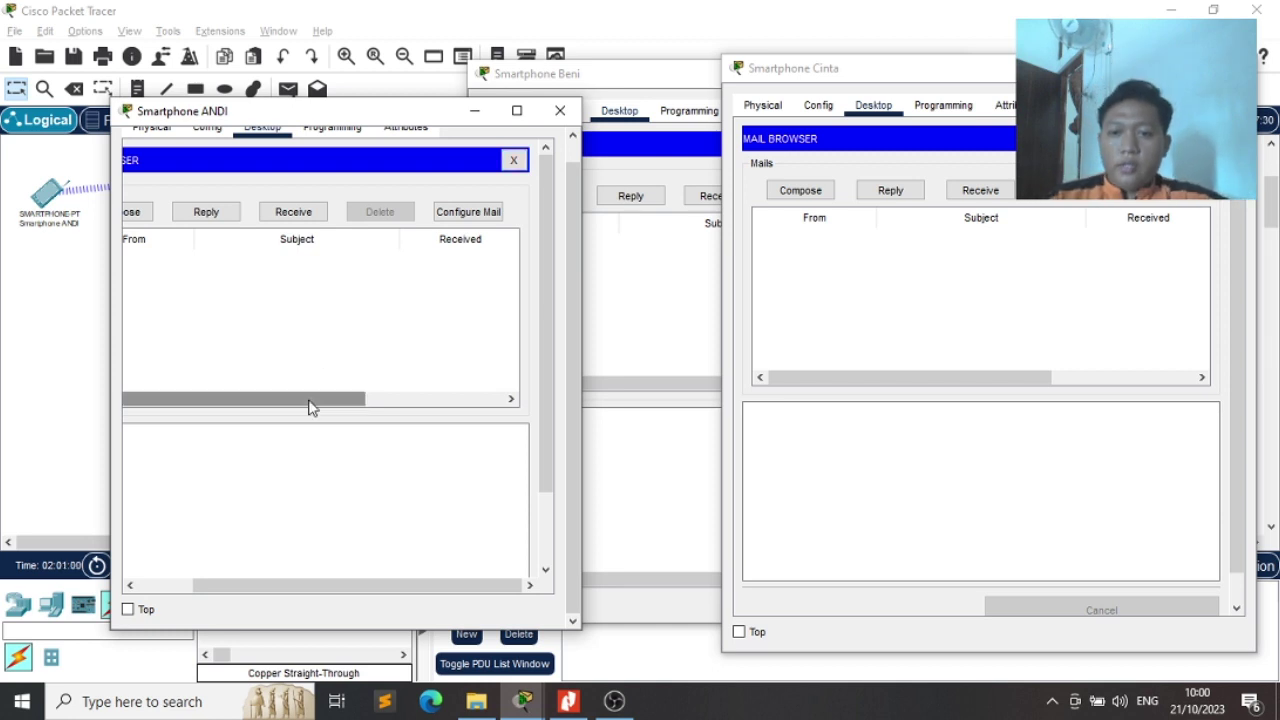
left_click(135, 213)
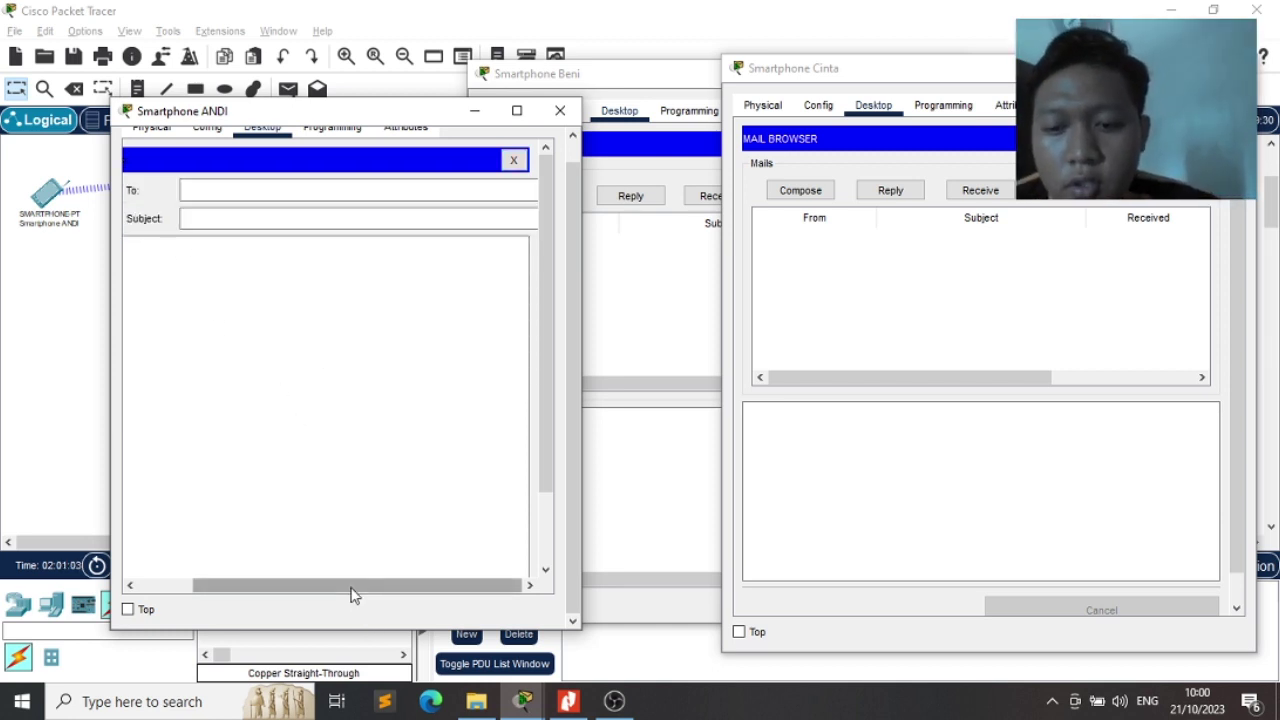
Send a mail with subject 'Hallo' and body 'HAO' to the other phone's user
left_click(275, 194)
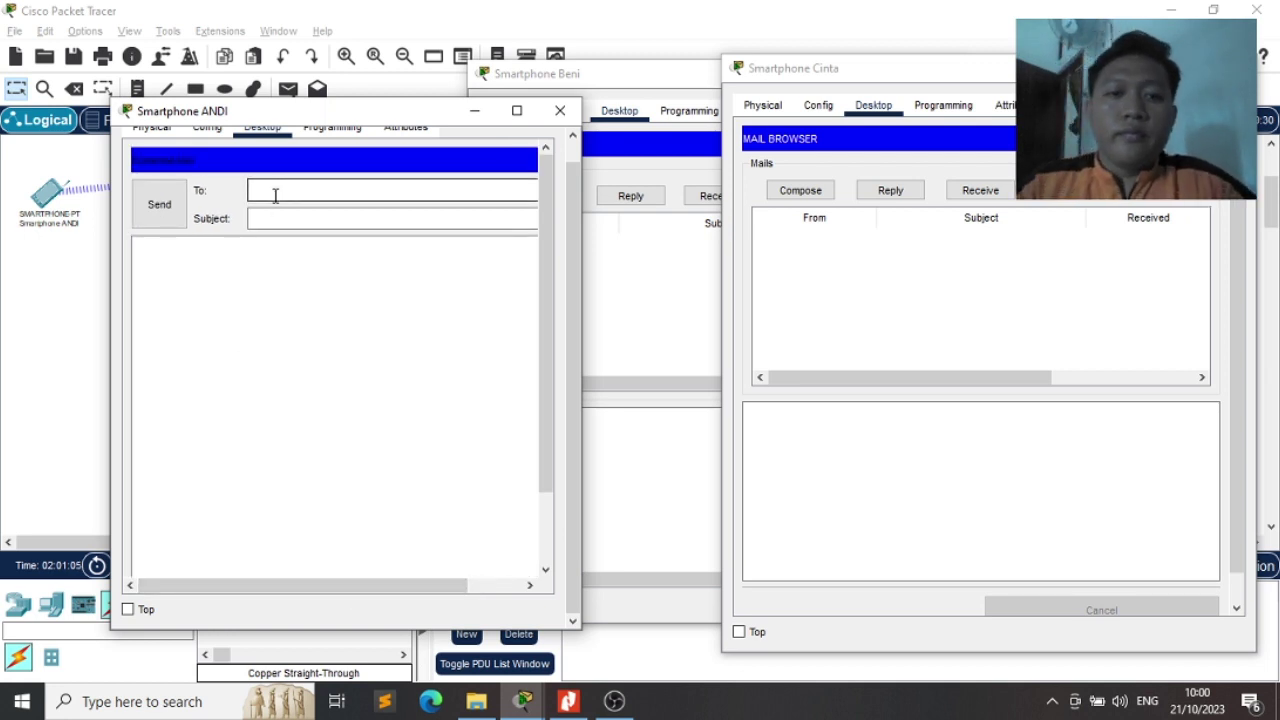
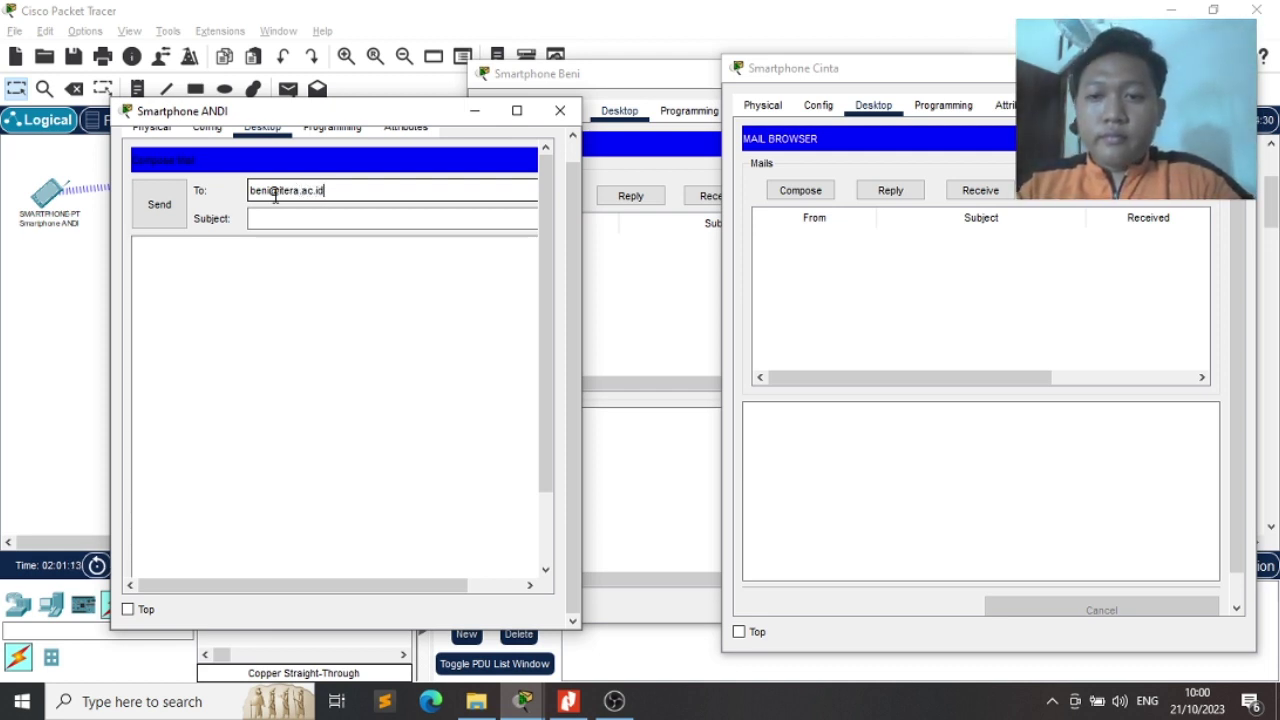
key("Tab")
type("Hall")
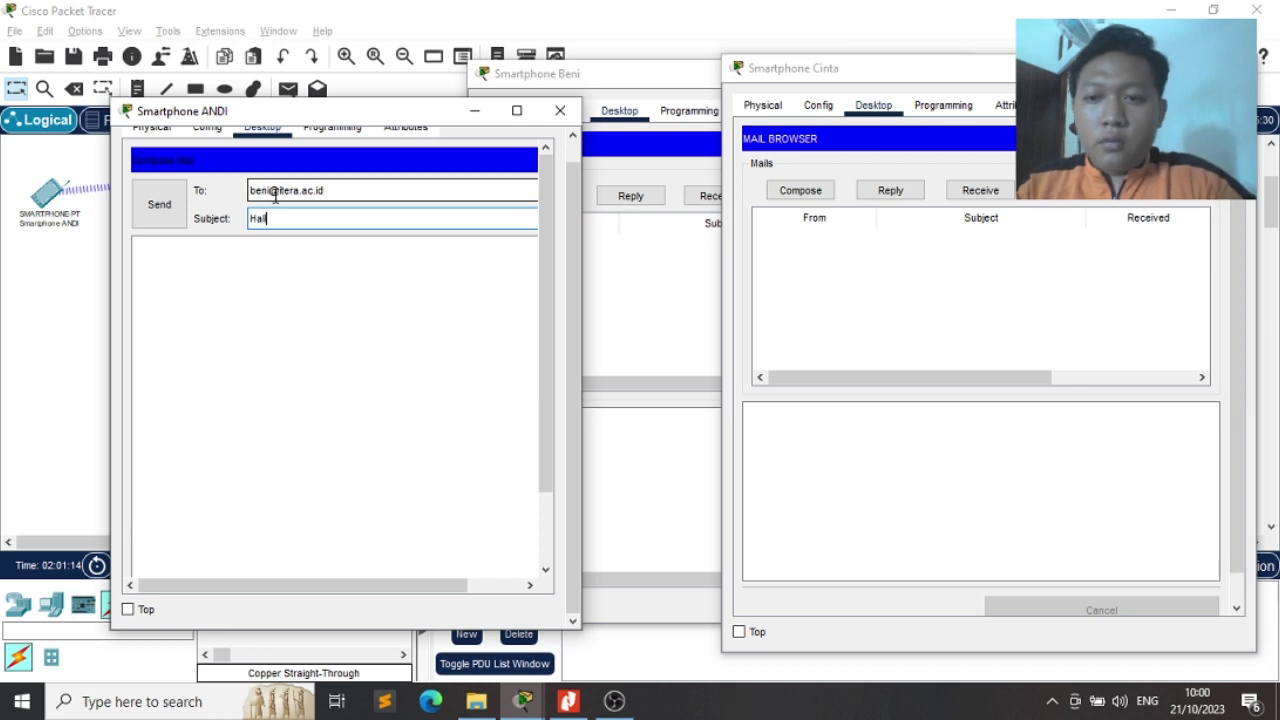
type("o")
key("Tab")
type("HAO")
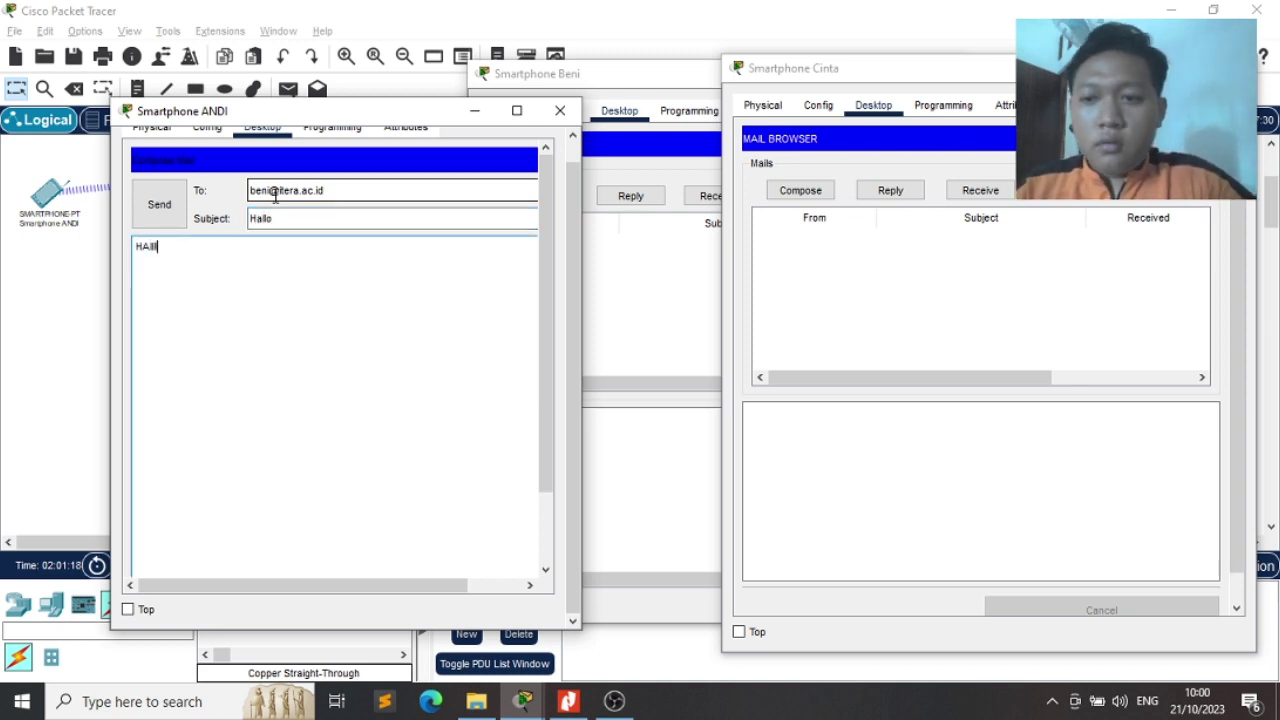
left_click(158, 226)
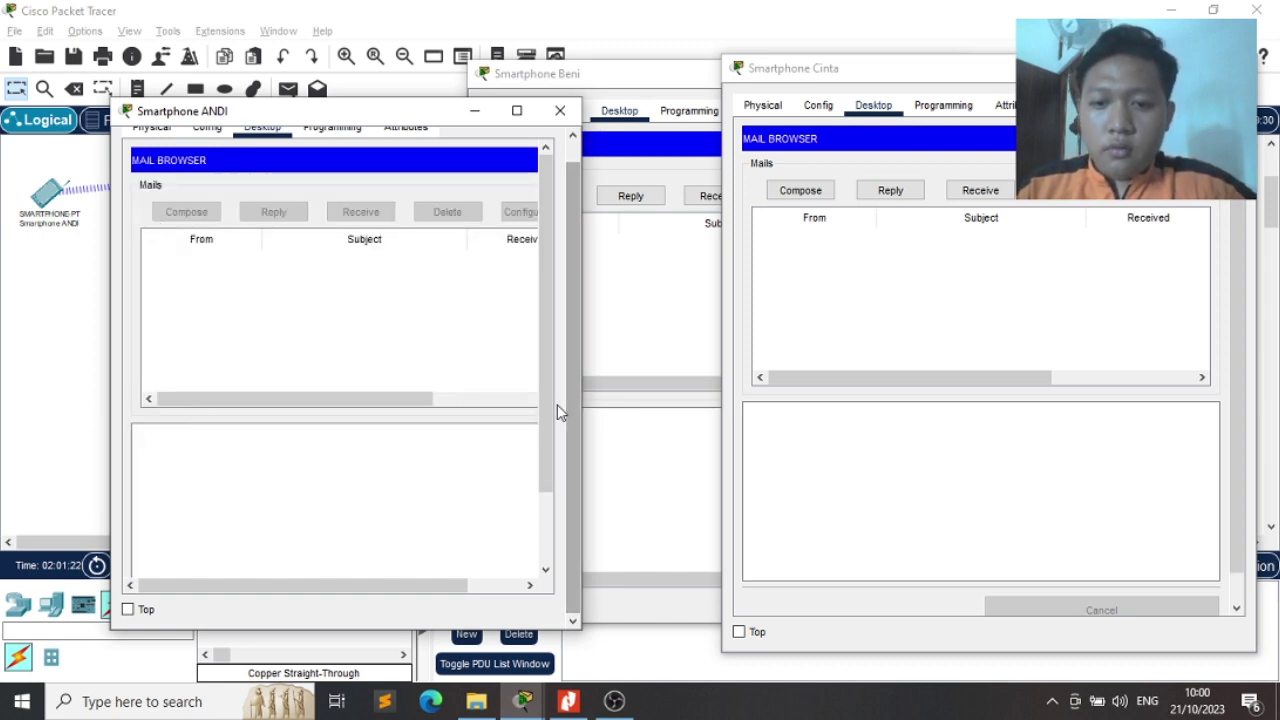
Move the windows aside and check the other phone's inbox for the mail
left_click_drag(550, 404, 560, 550)
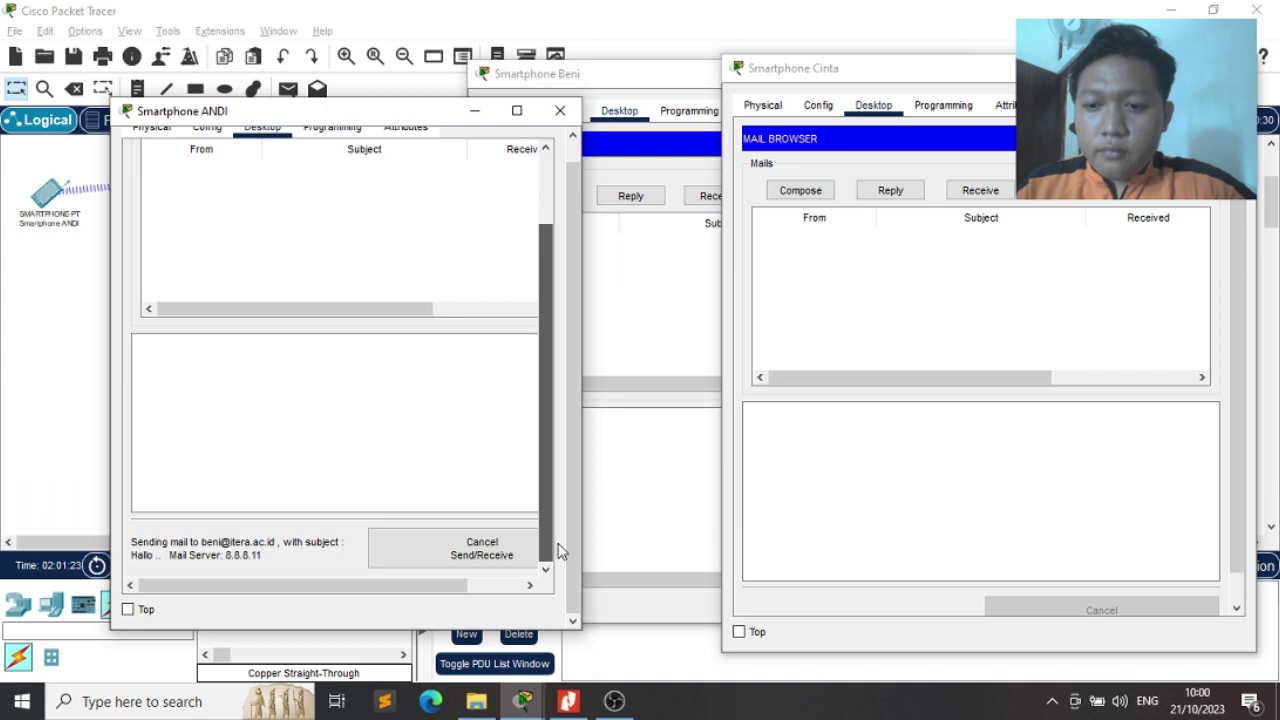
left_click_drag(551, 497, 553, 565)
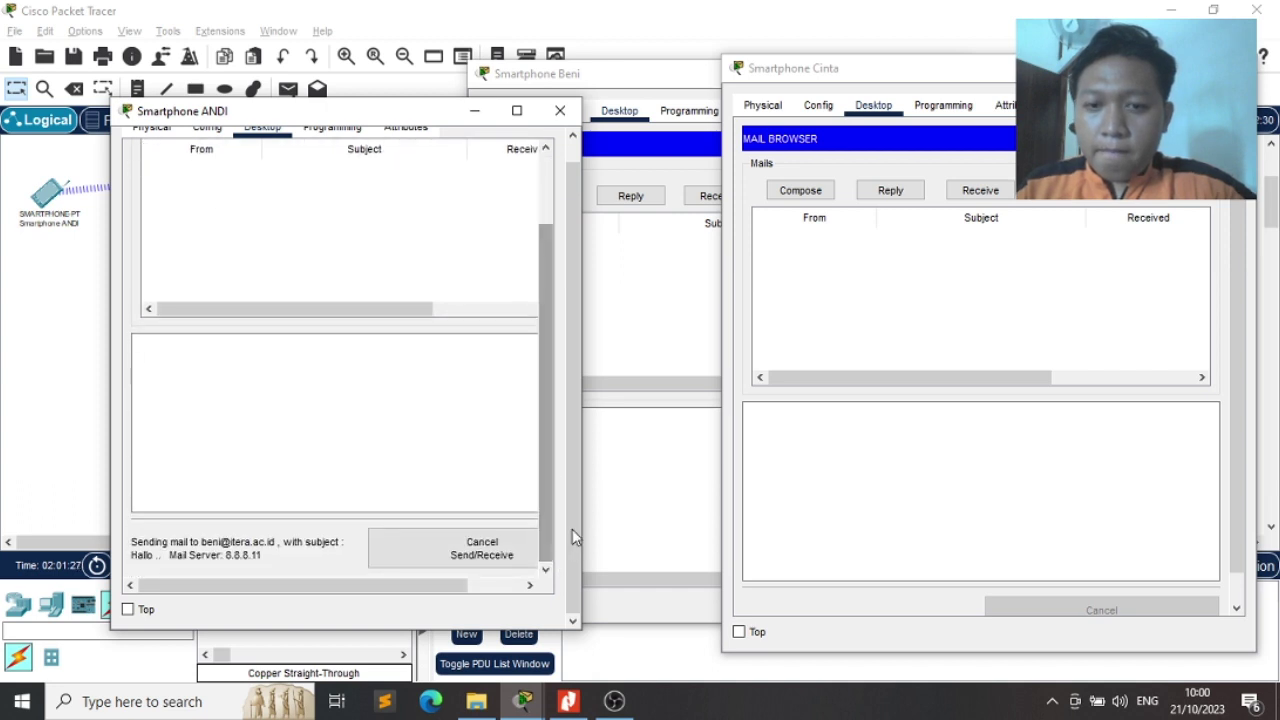
left_click(660, 324)
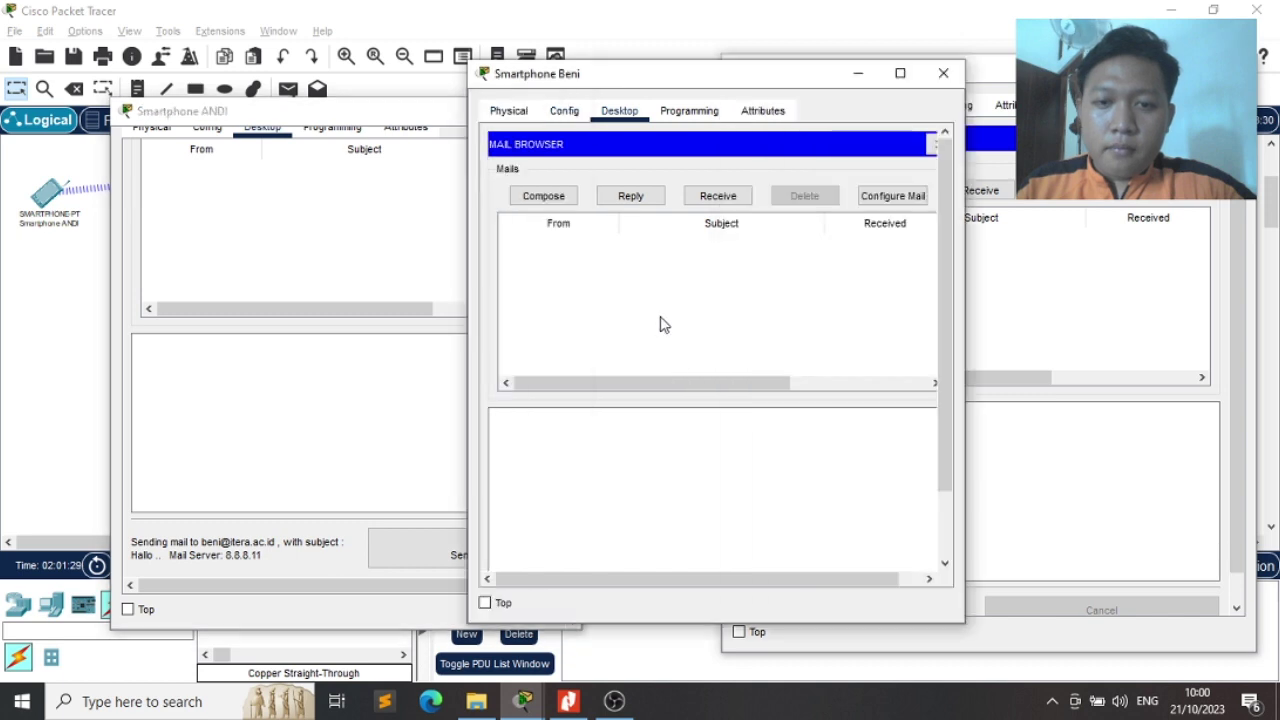
Check the receiving phone's inbox, dismiss the connection timeout error, and bring that phone forward
left_click(543, 198)
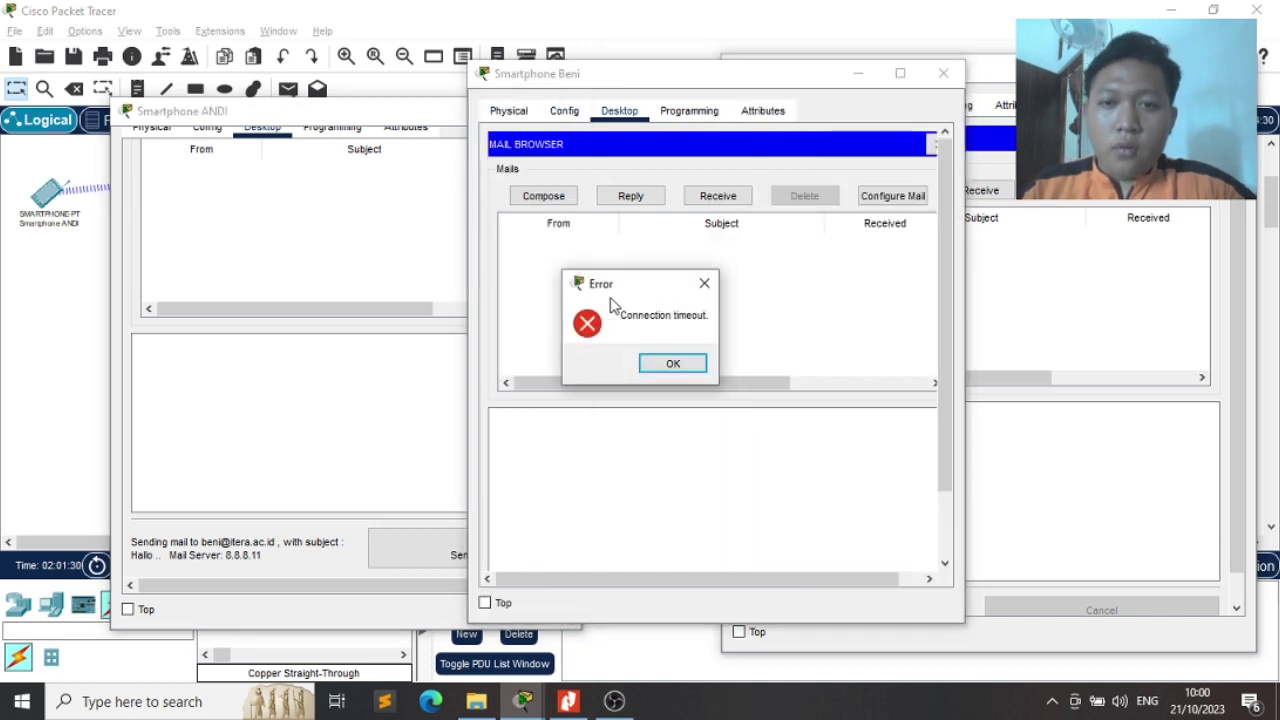
left_click(673, 363)
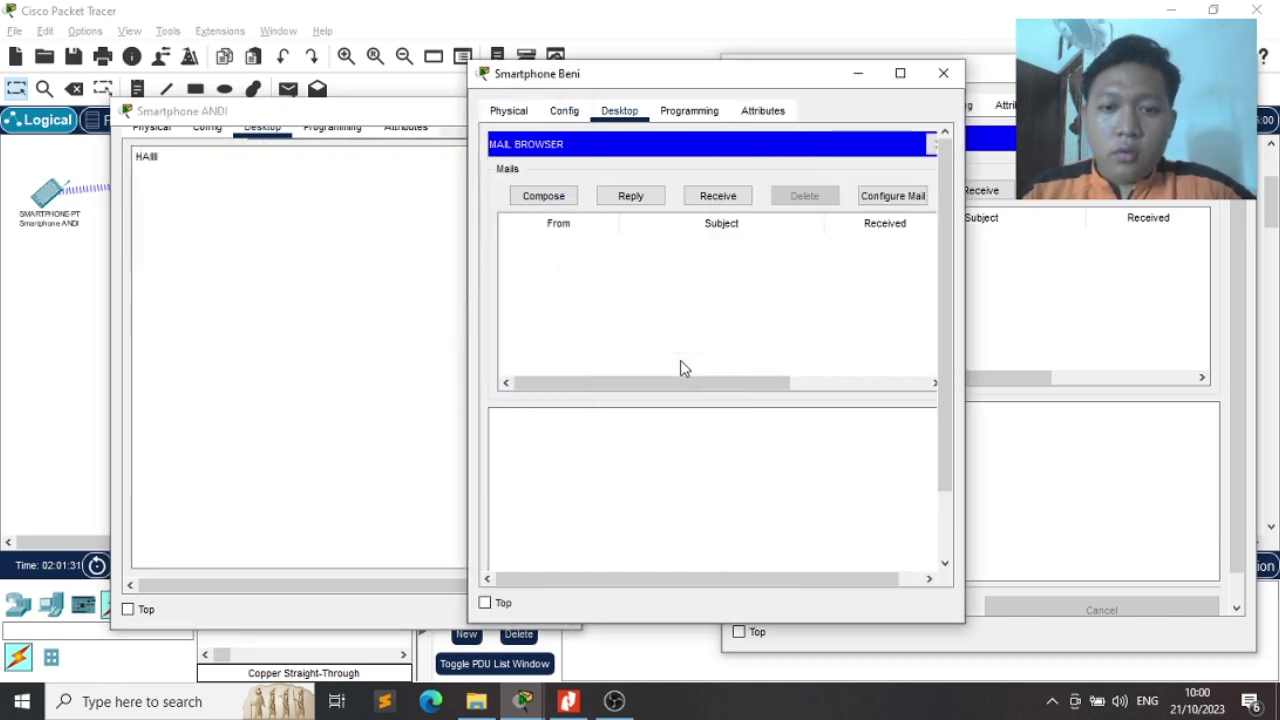
left_click(414, 280)
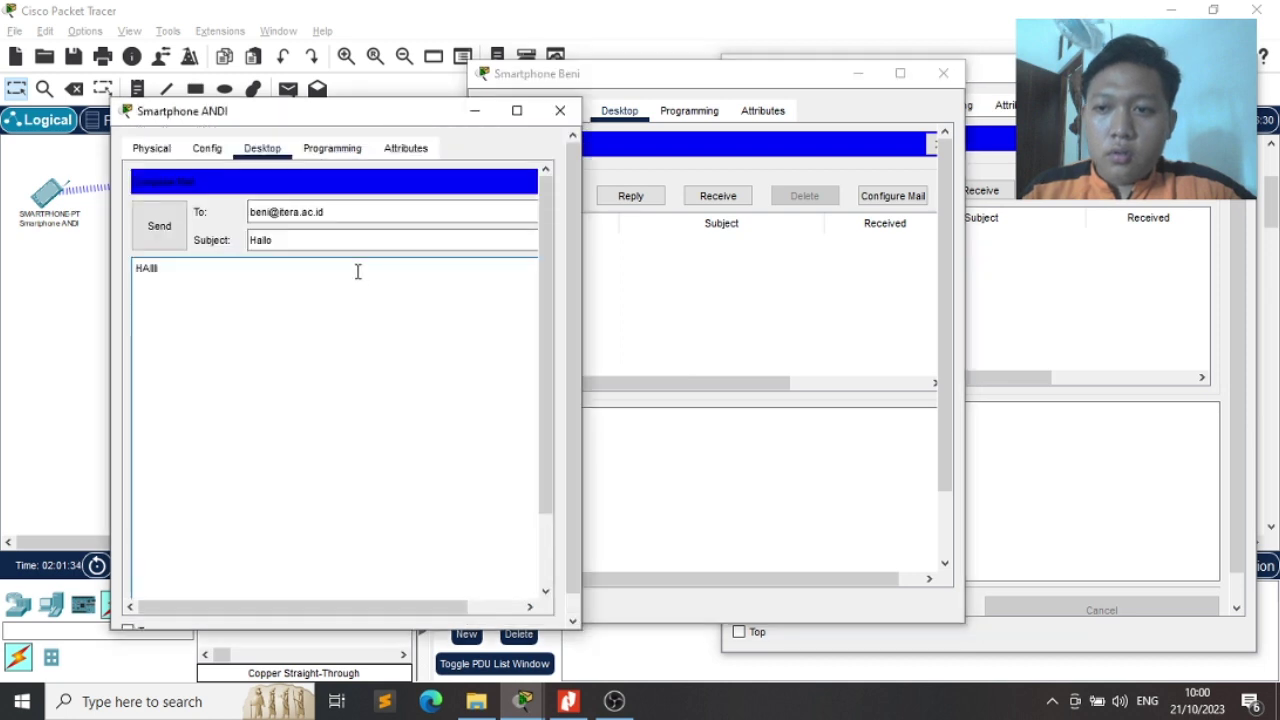
left_click(797, 266)
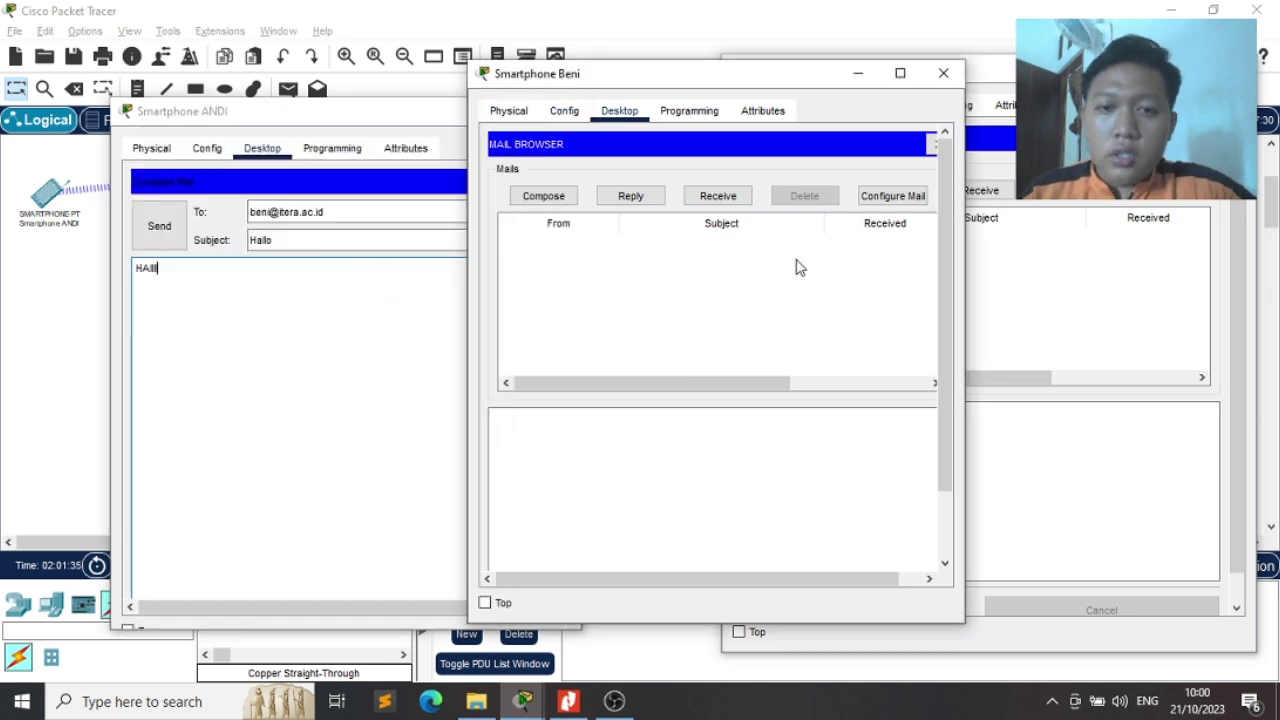
Send a reply with subject 'HALLO' to the first phone's user and dismiss the timeout error
left_click(533, 197)
left_click(676, 180)
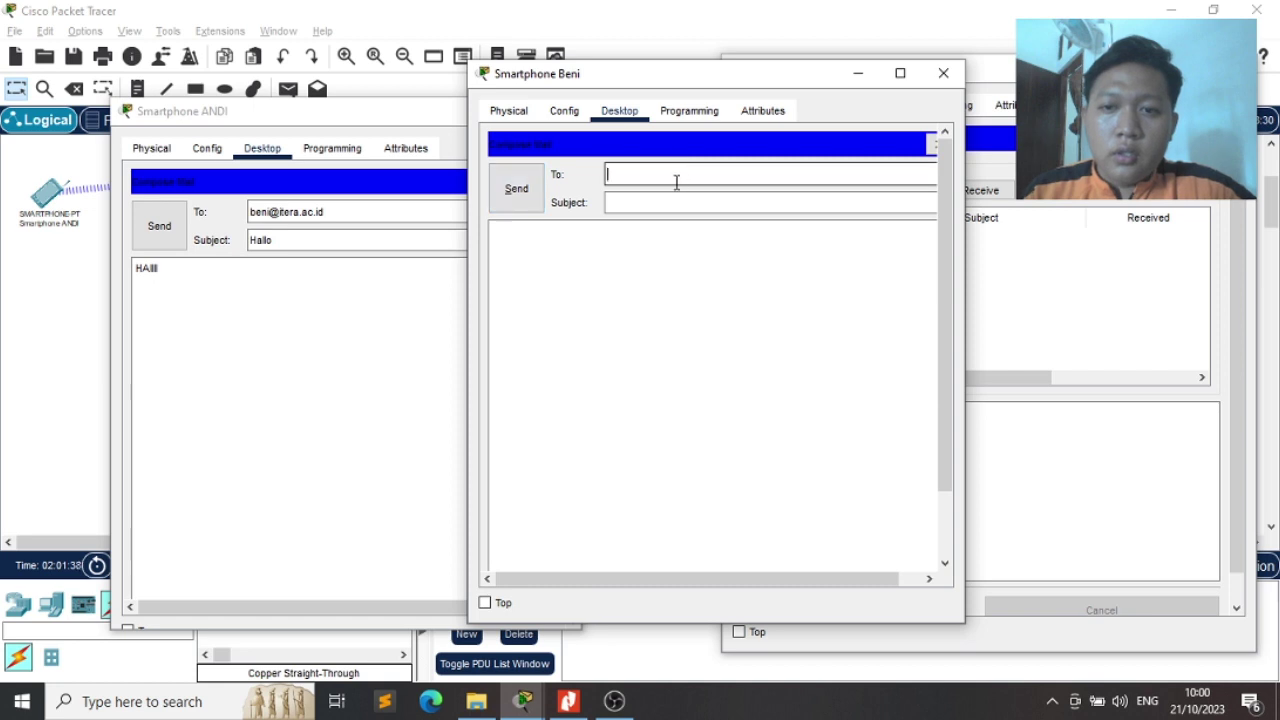
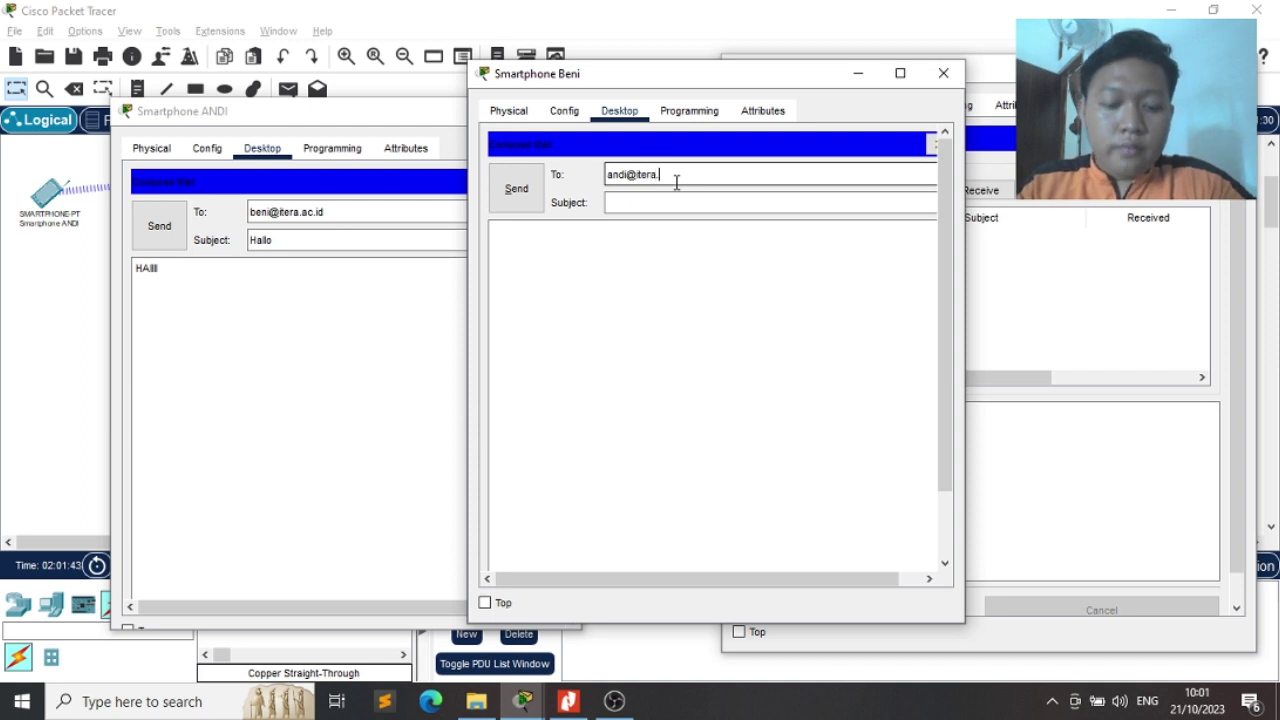
key("Tab")
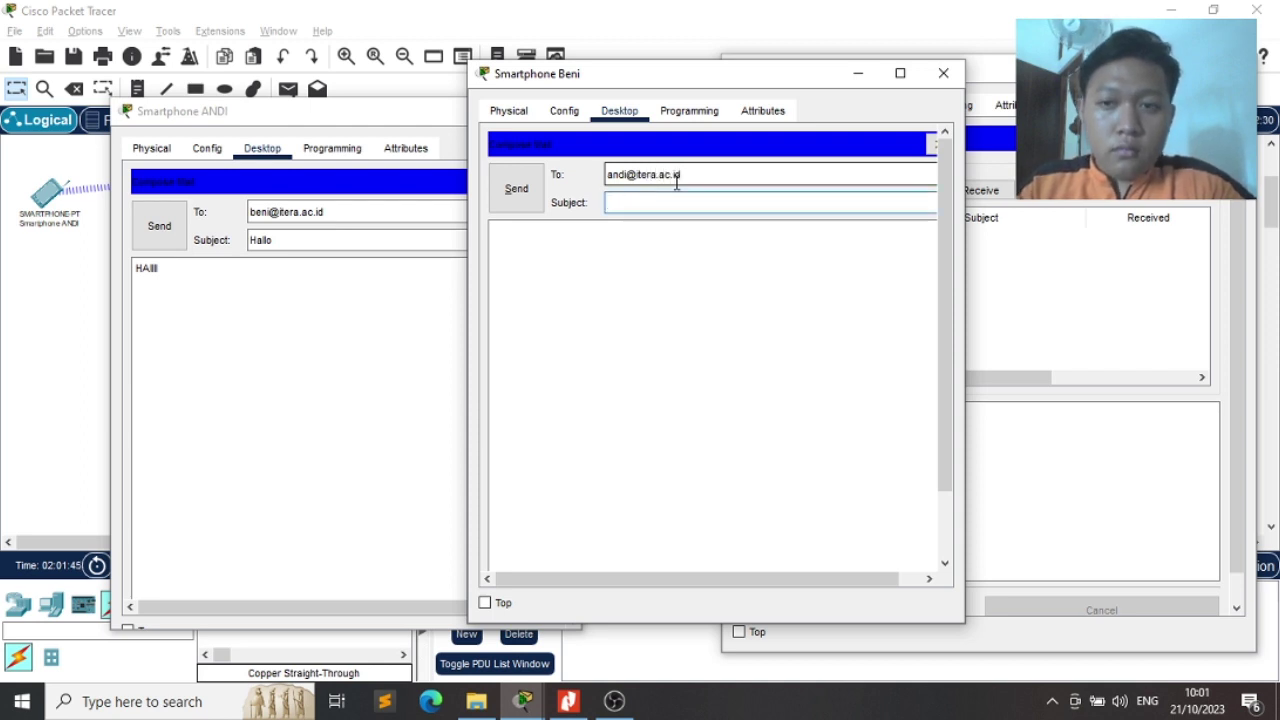
type("HALLO")
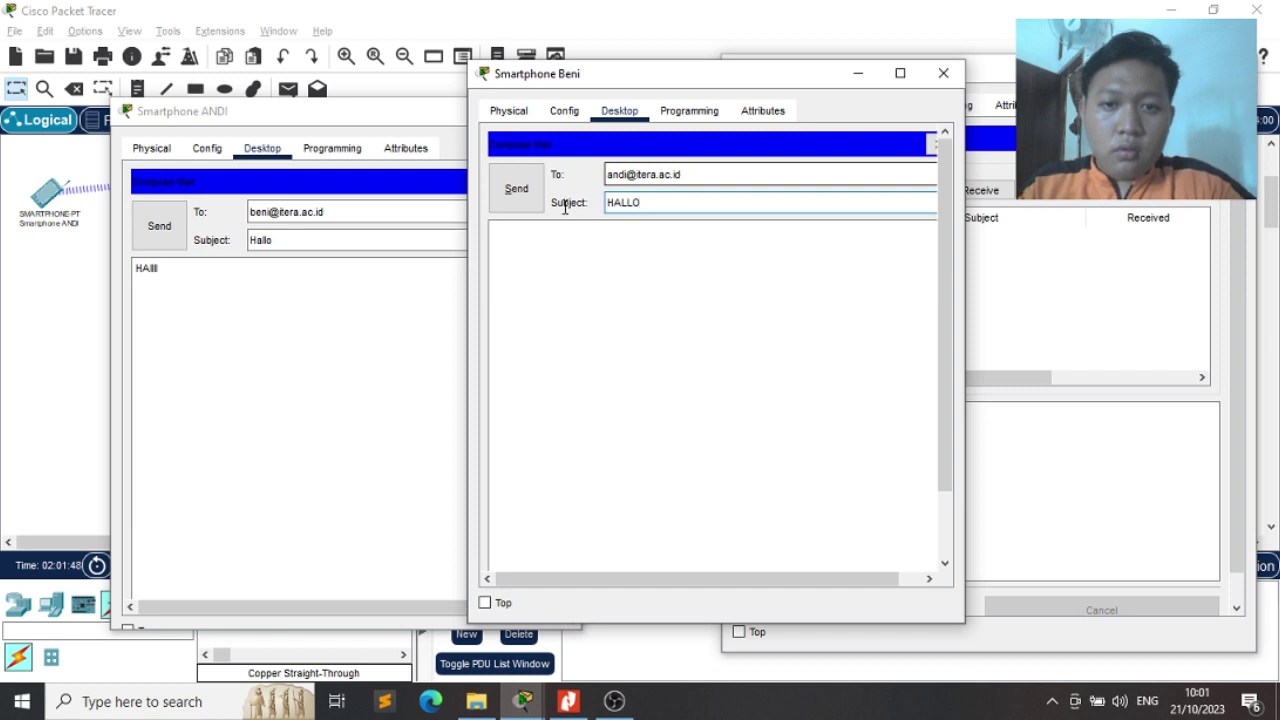
left_click(505, 196)
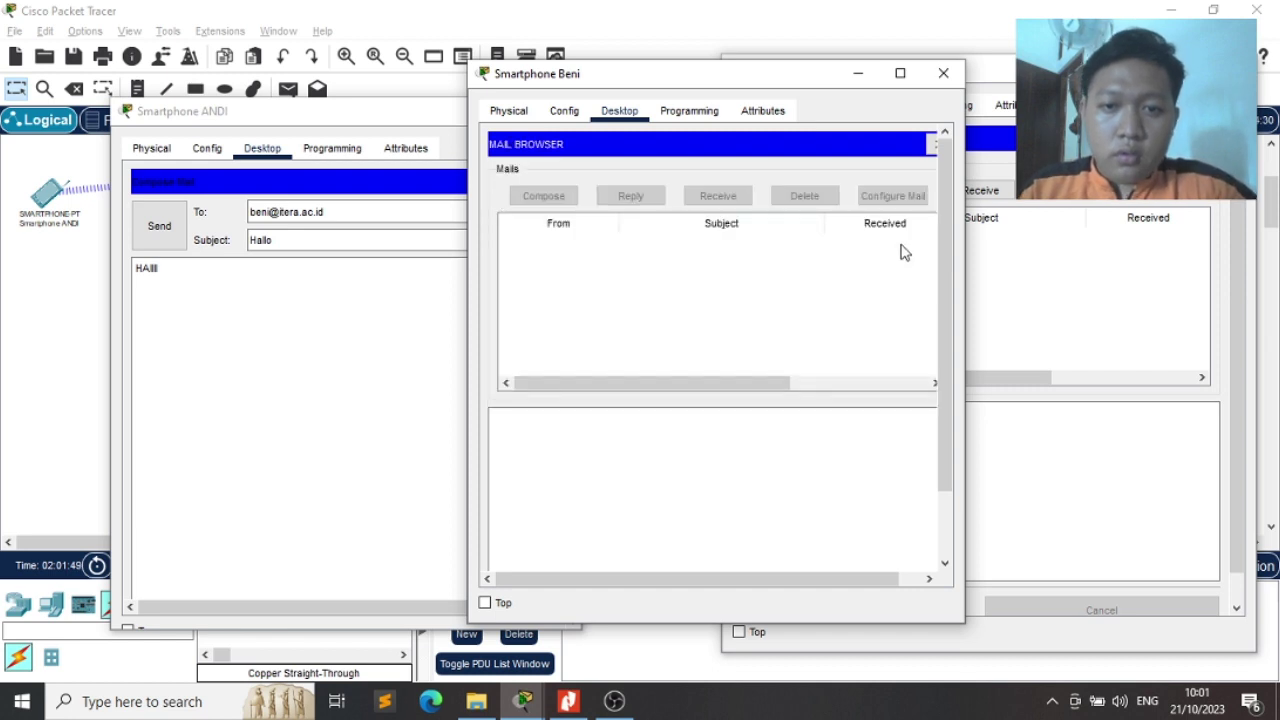
left_click_drag(940, 232, 973, 476)
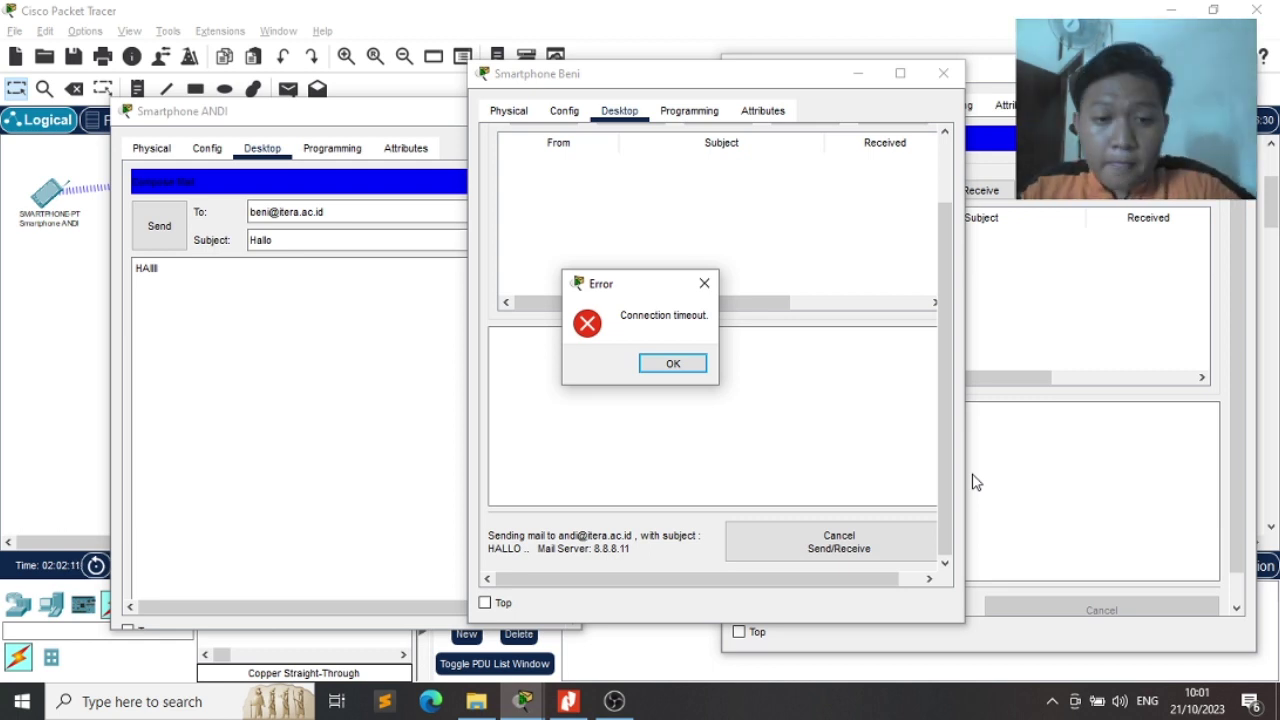
left_click(673, 364)
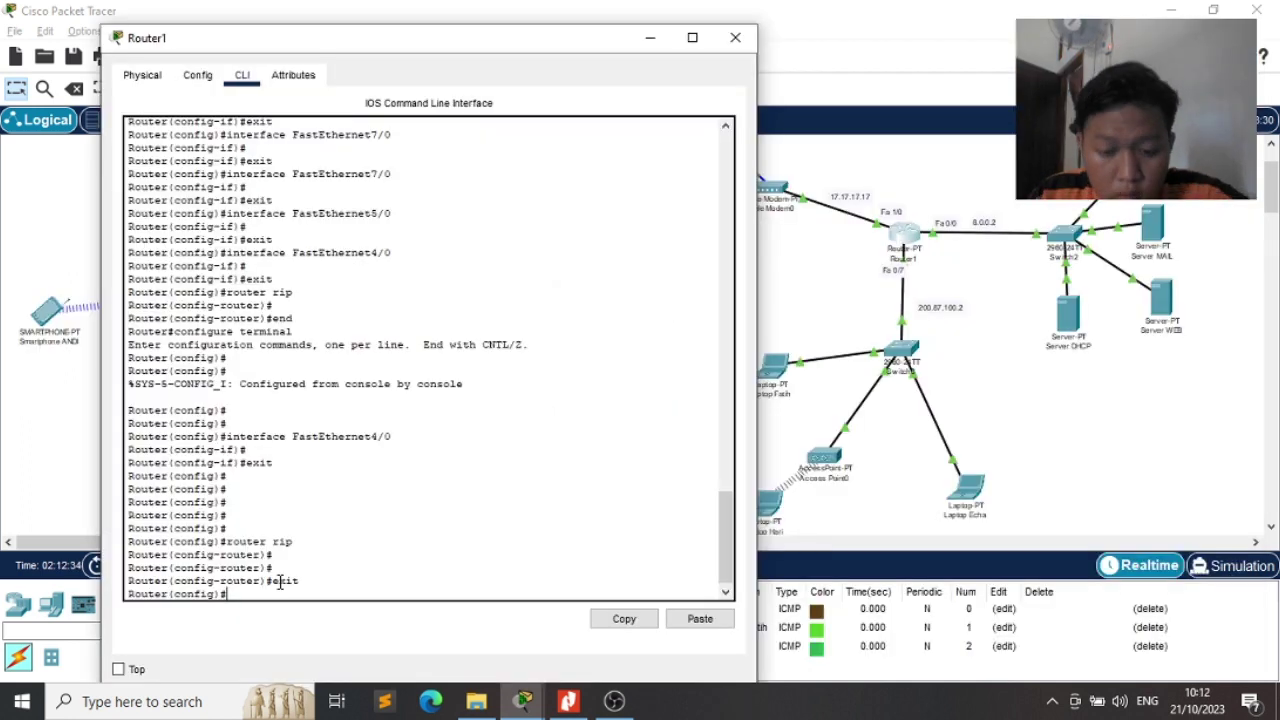
Return to Router1's privileged prompt and enter global configuration mode with configure terminal
key("Return")
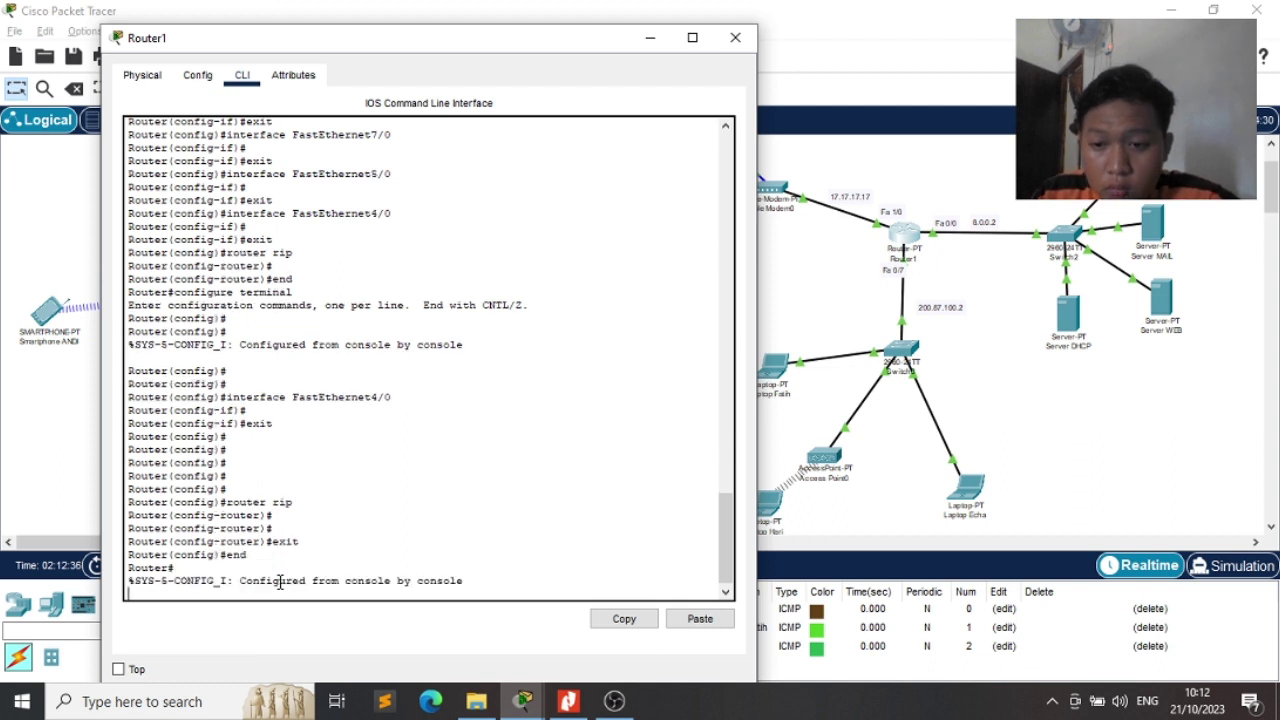
key("Return")
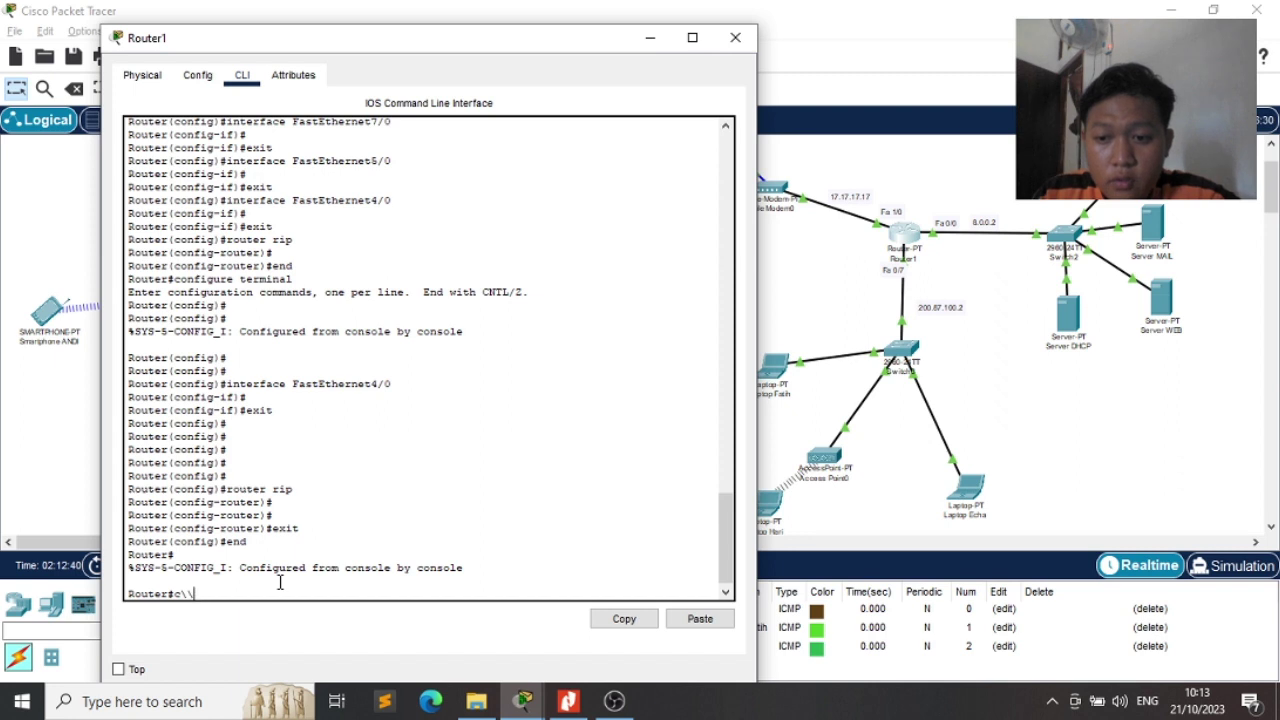
key("BackSpace")
key("BackSpace")
key("BackSpace")
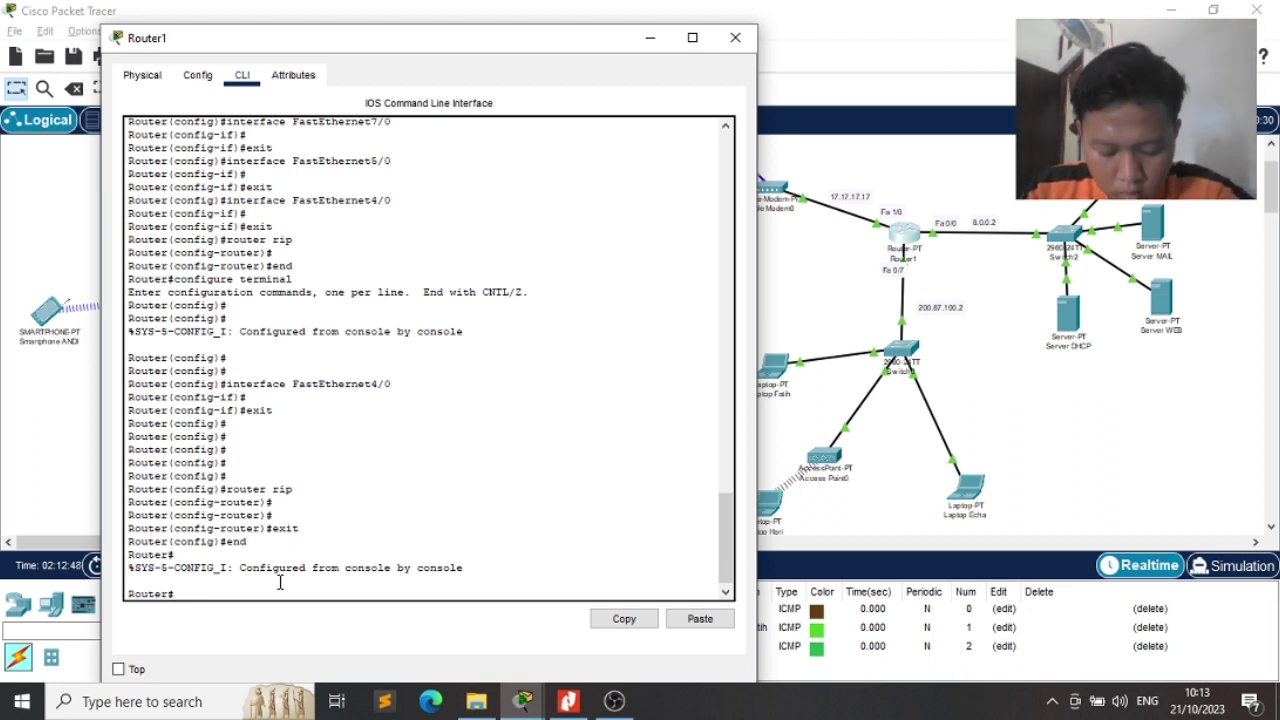
type("igur")
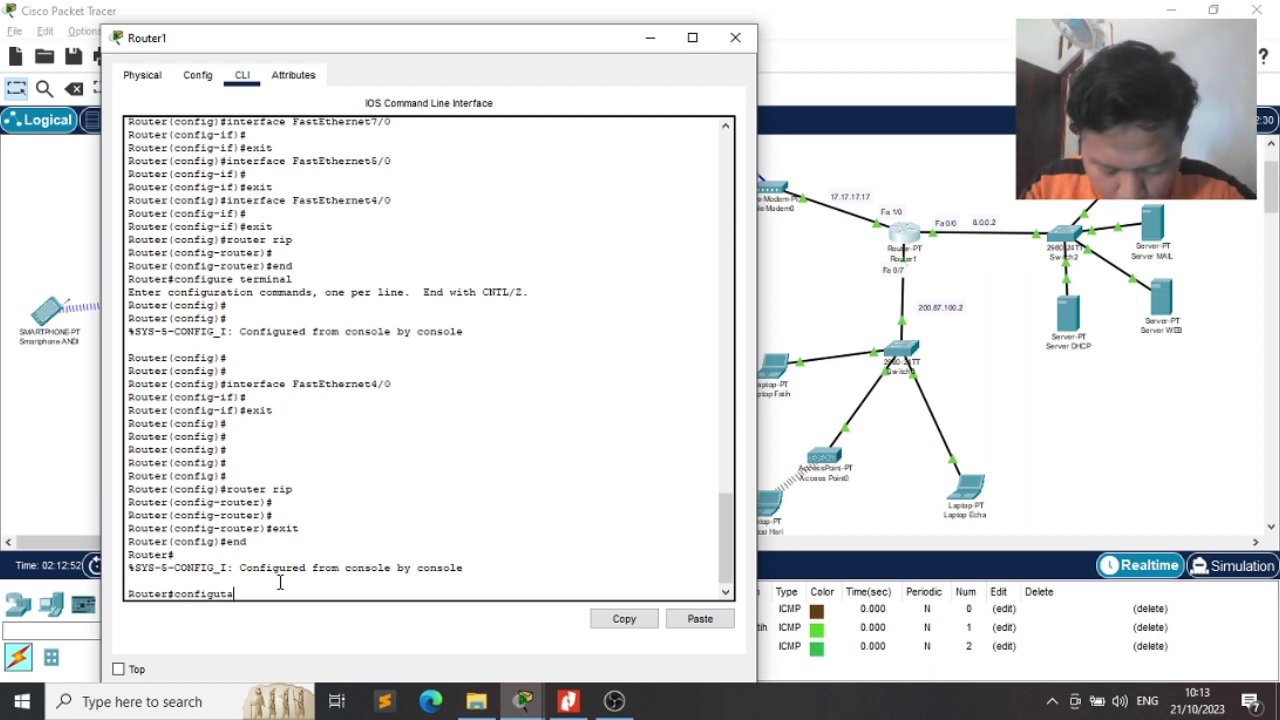
key("BackSpace")
type("e ")
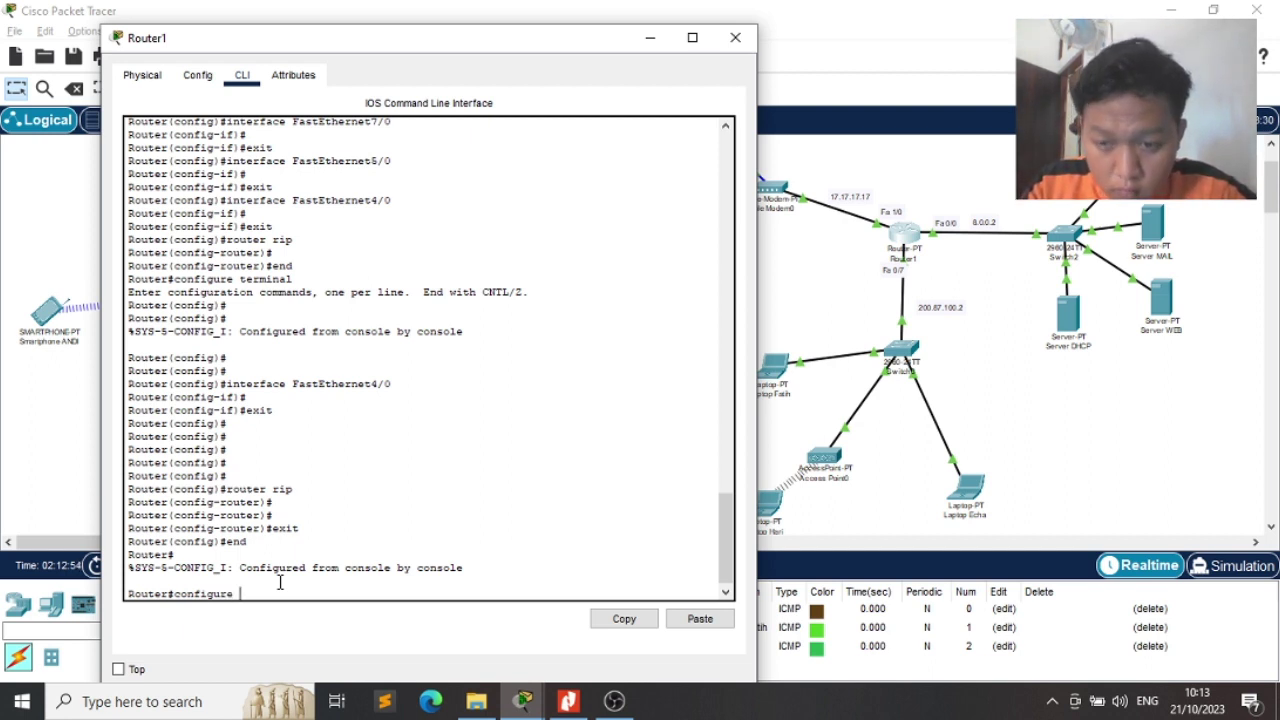
type("terminal")
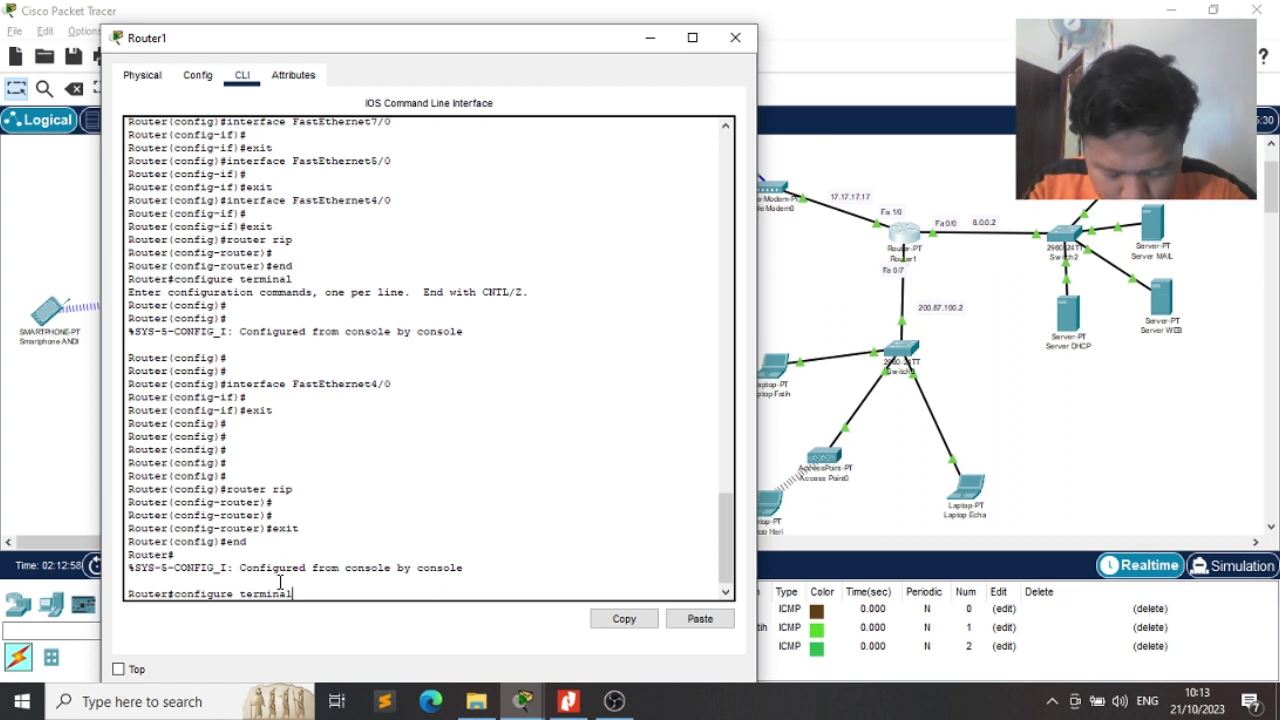
key("Return")
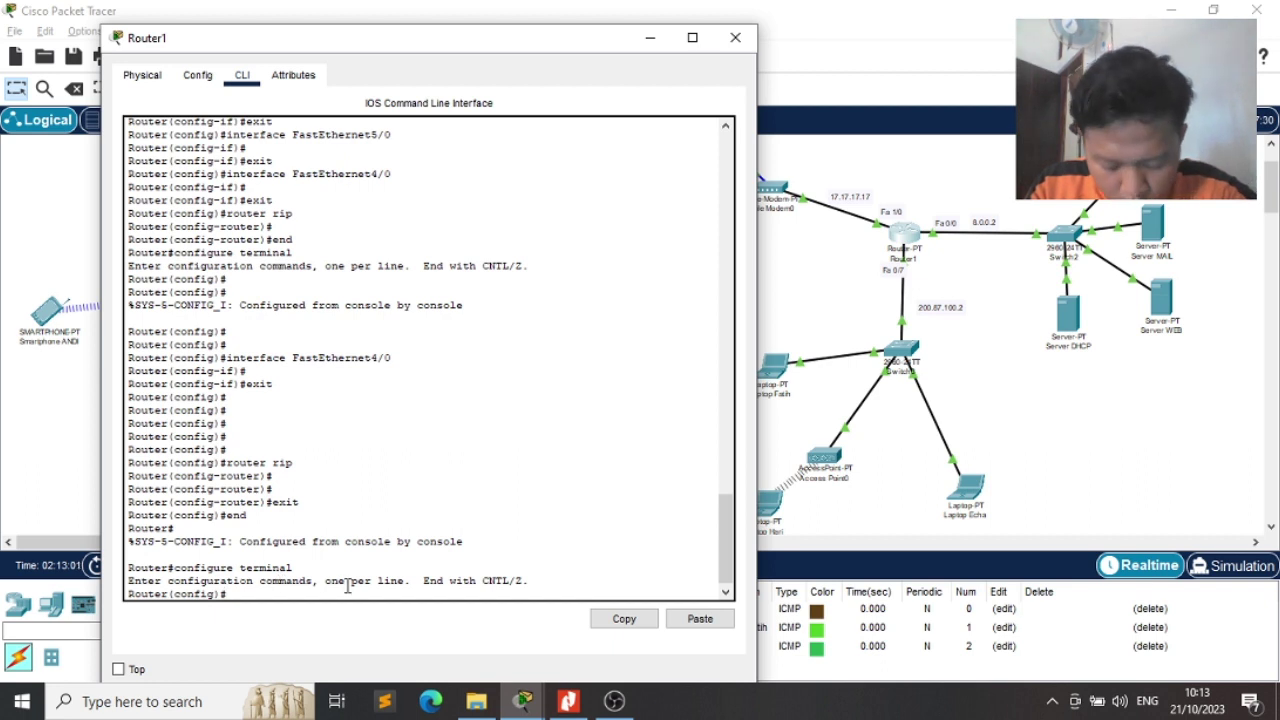
Try fastEthernet 0/7, check the interface names in Config, then enter interface FastEthernet7/0
type("interface")
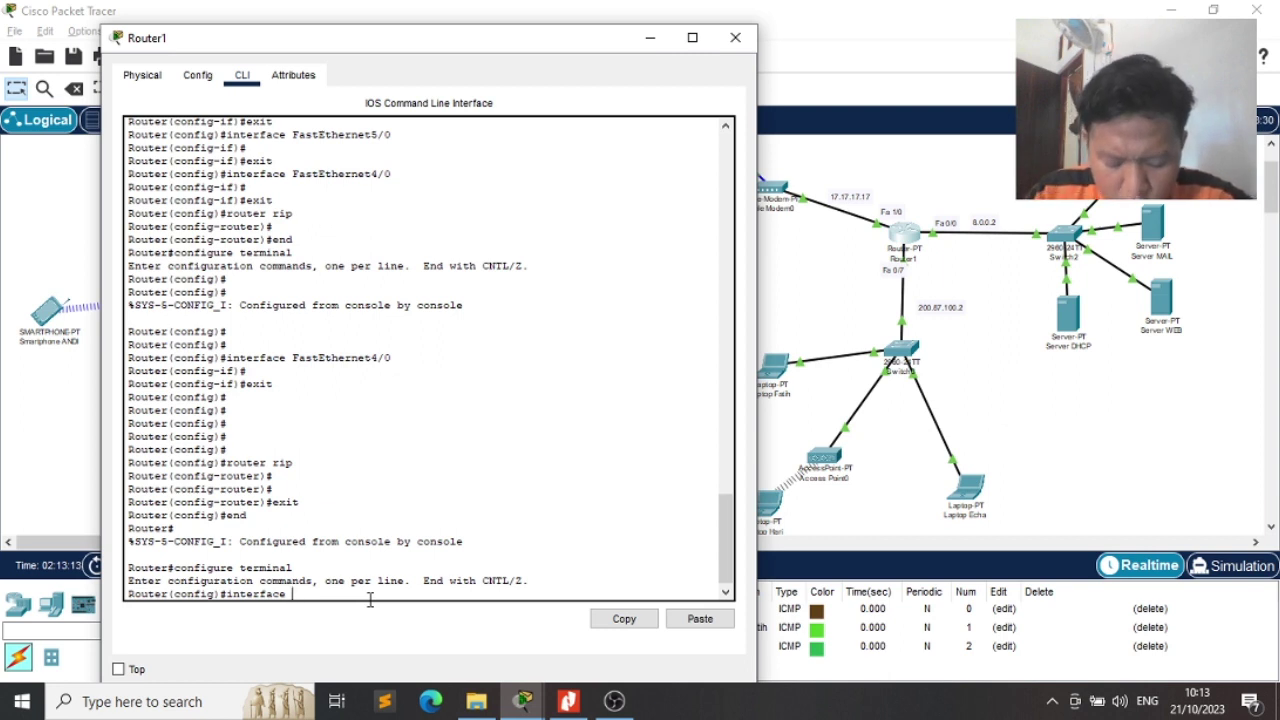
type("fastE")
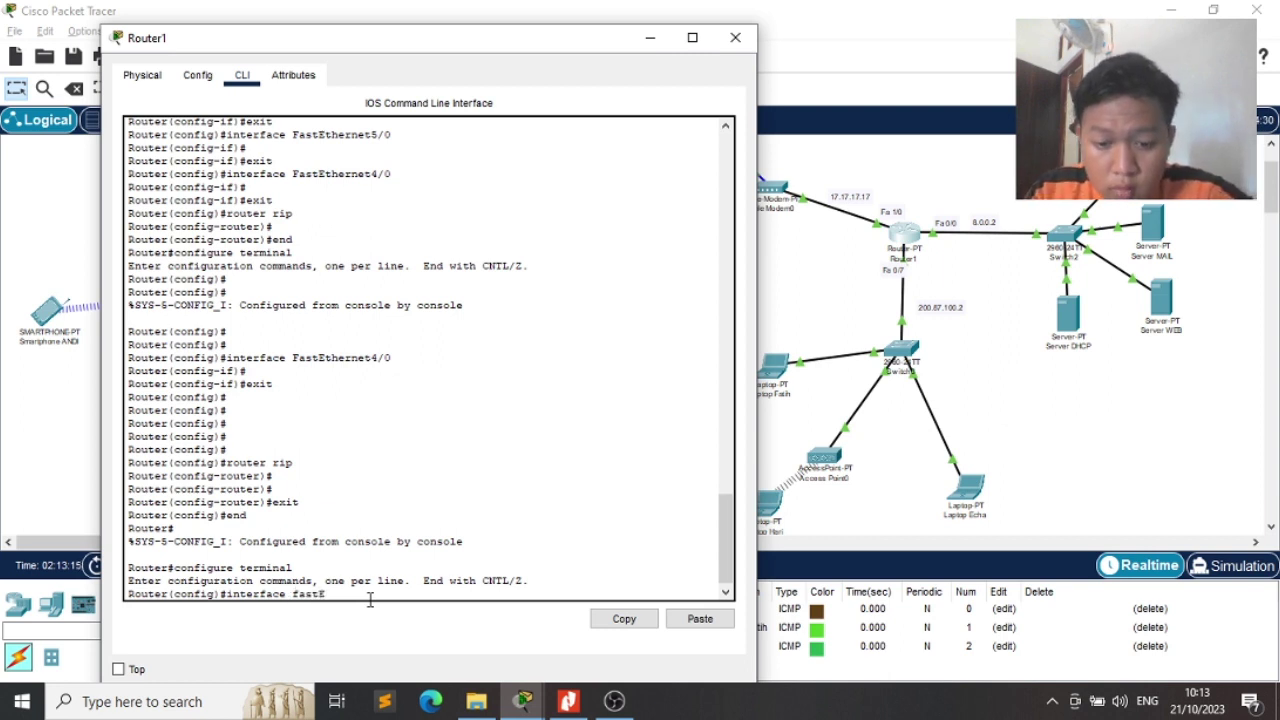
type("thern")
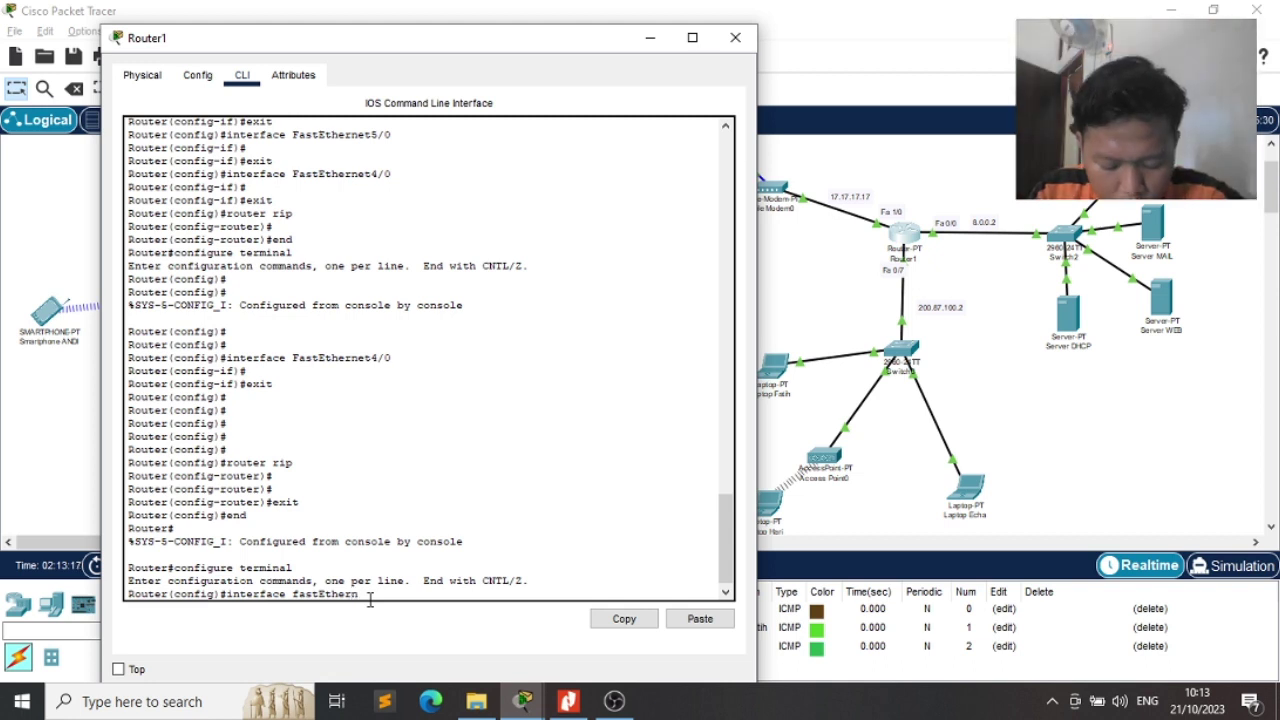
type("et")
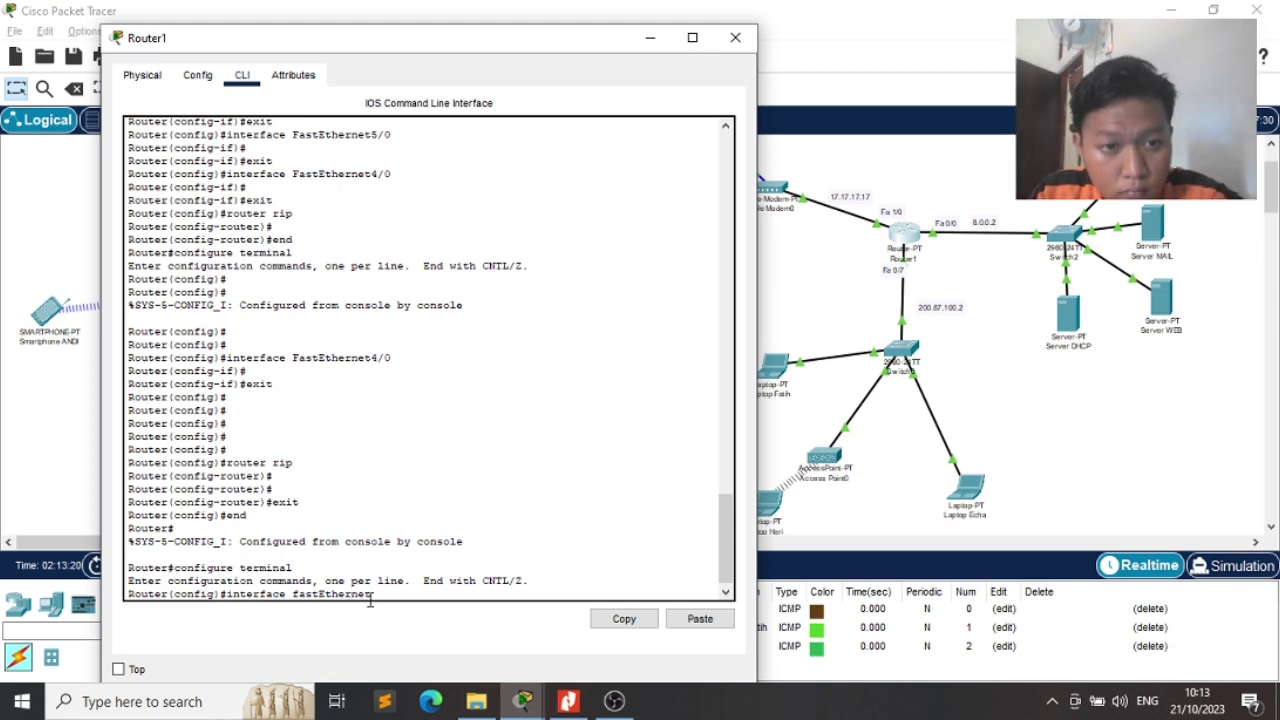
type(" 0/7")
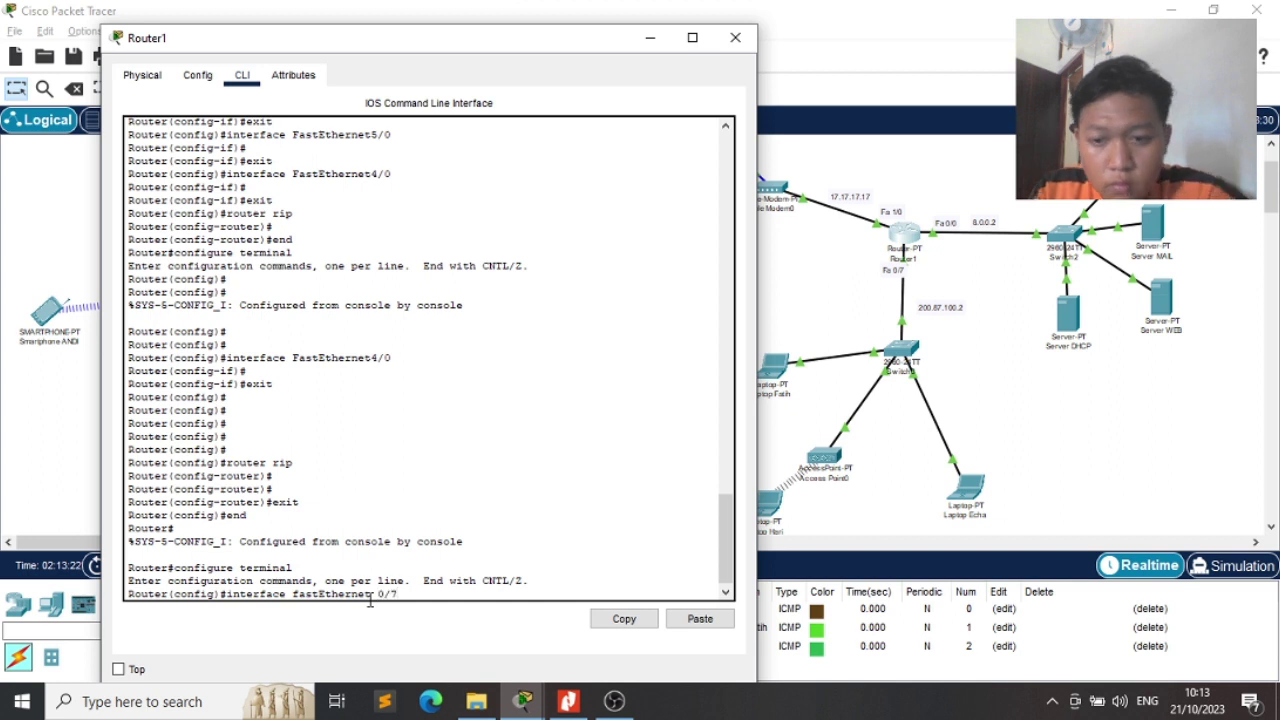
key("Return")
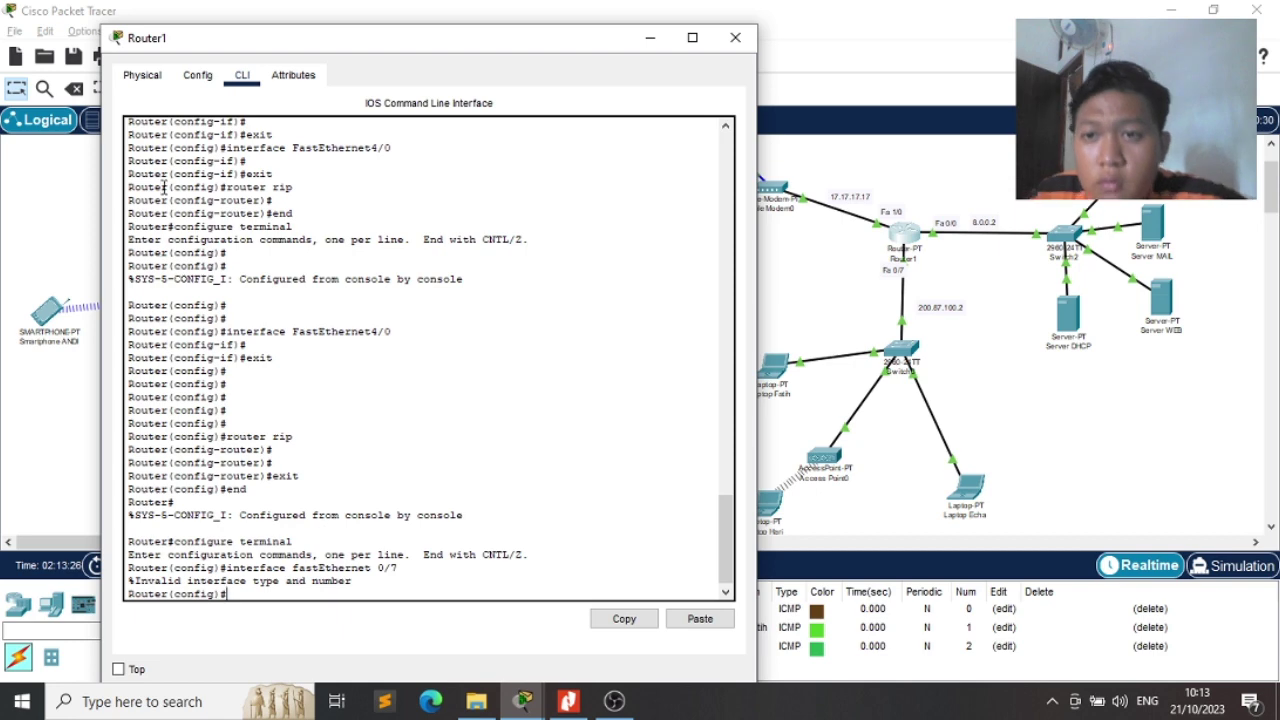
left_click(195, 79)
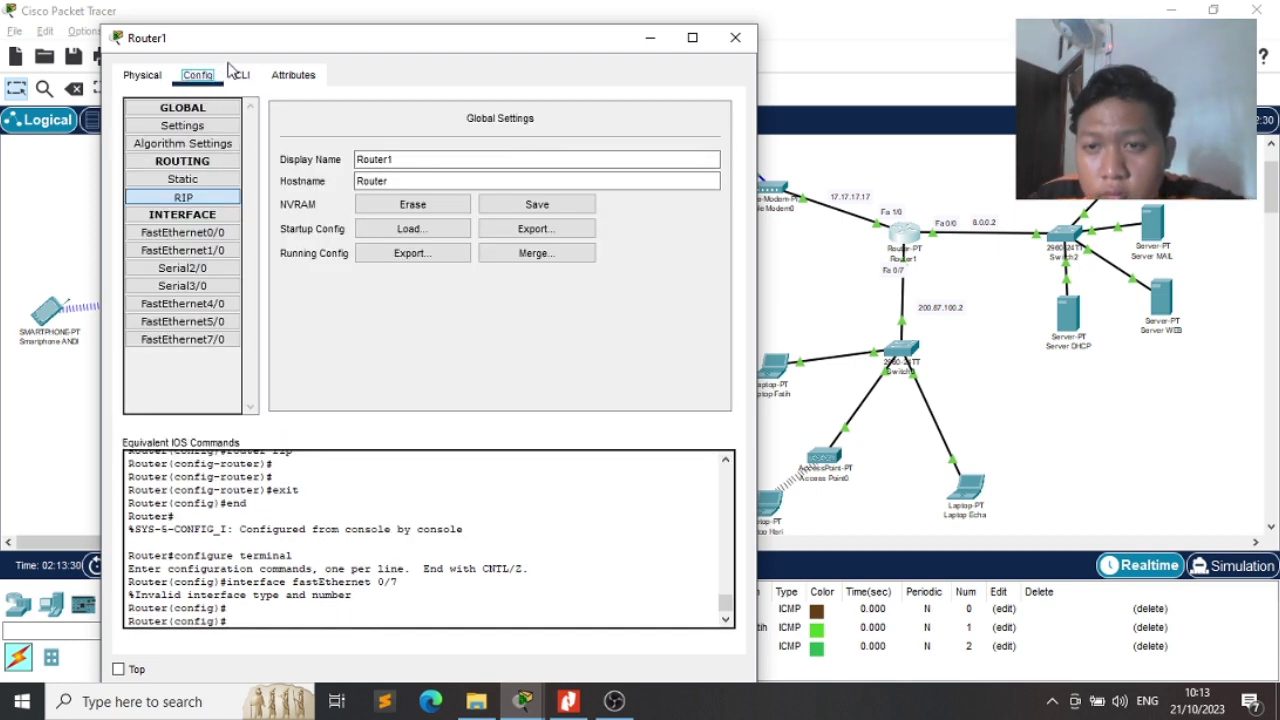
left_click(241, 75)
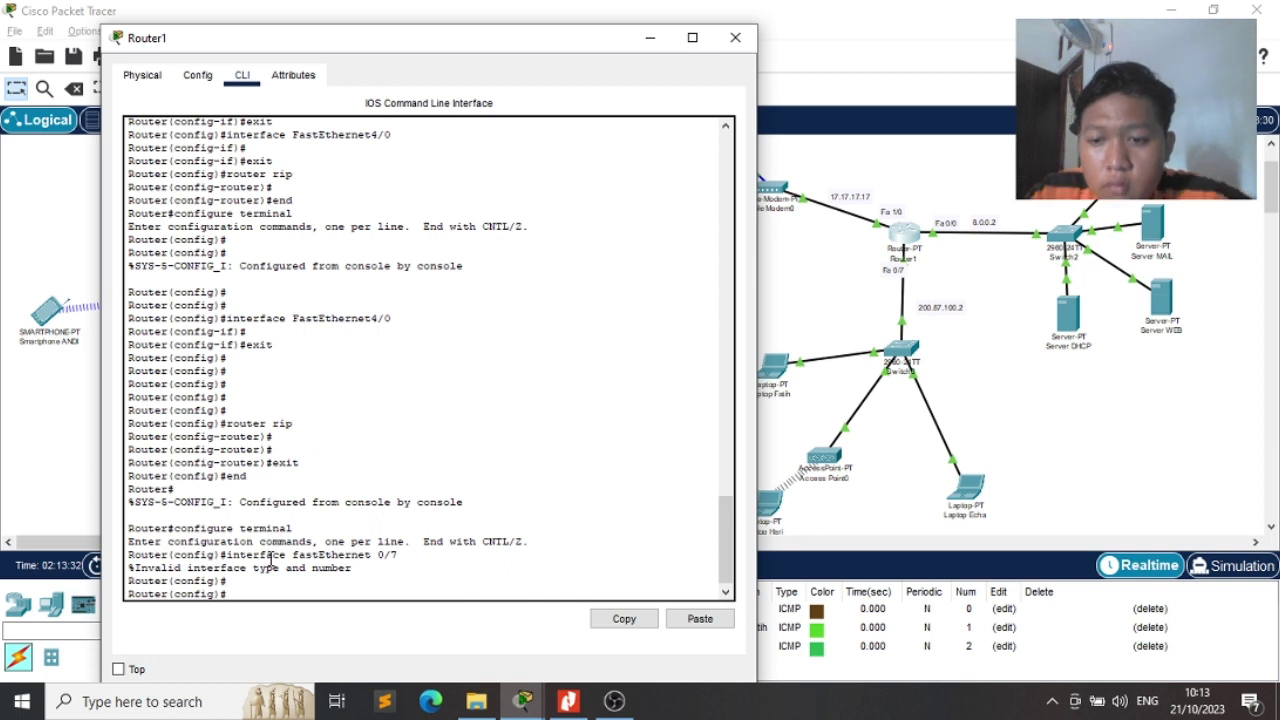
type("inter")
type("f")
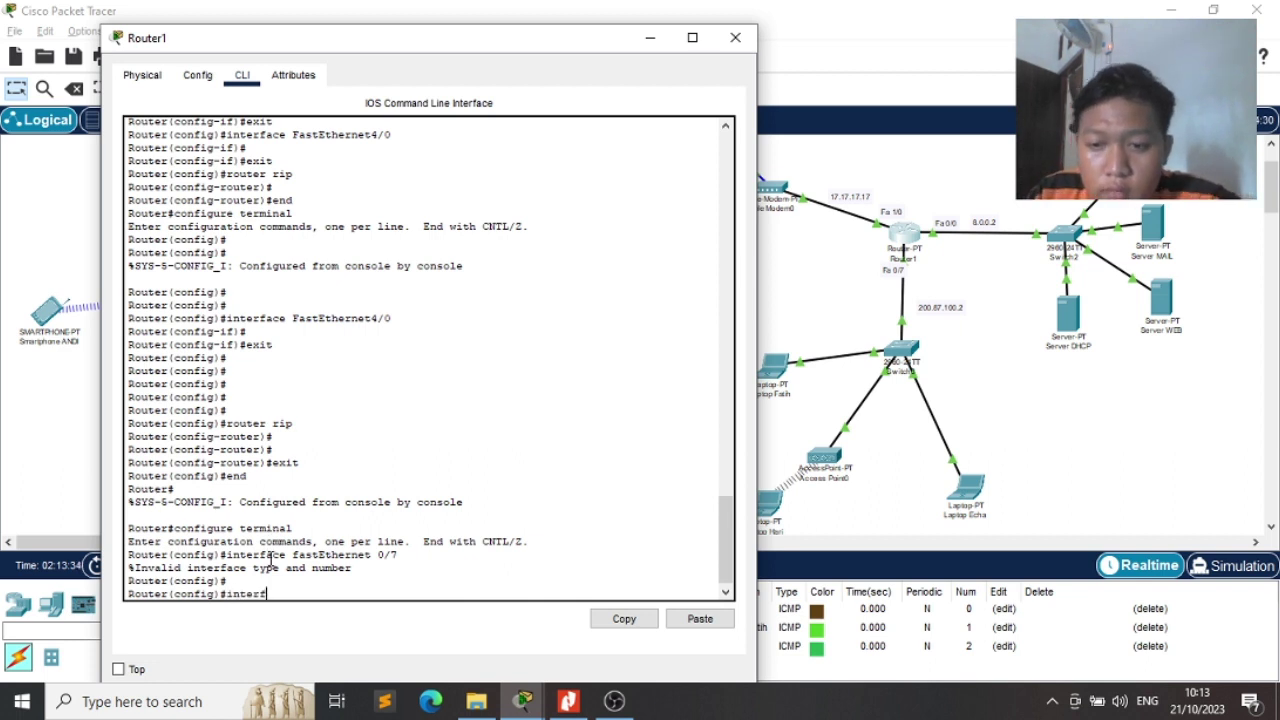
type("ace Fast")
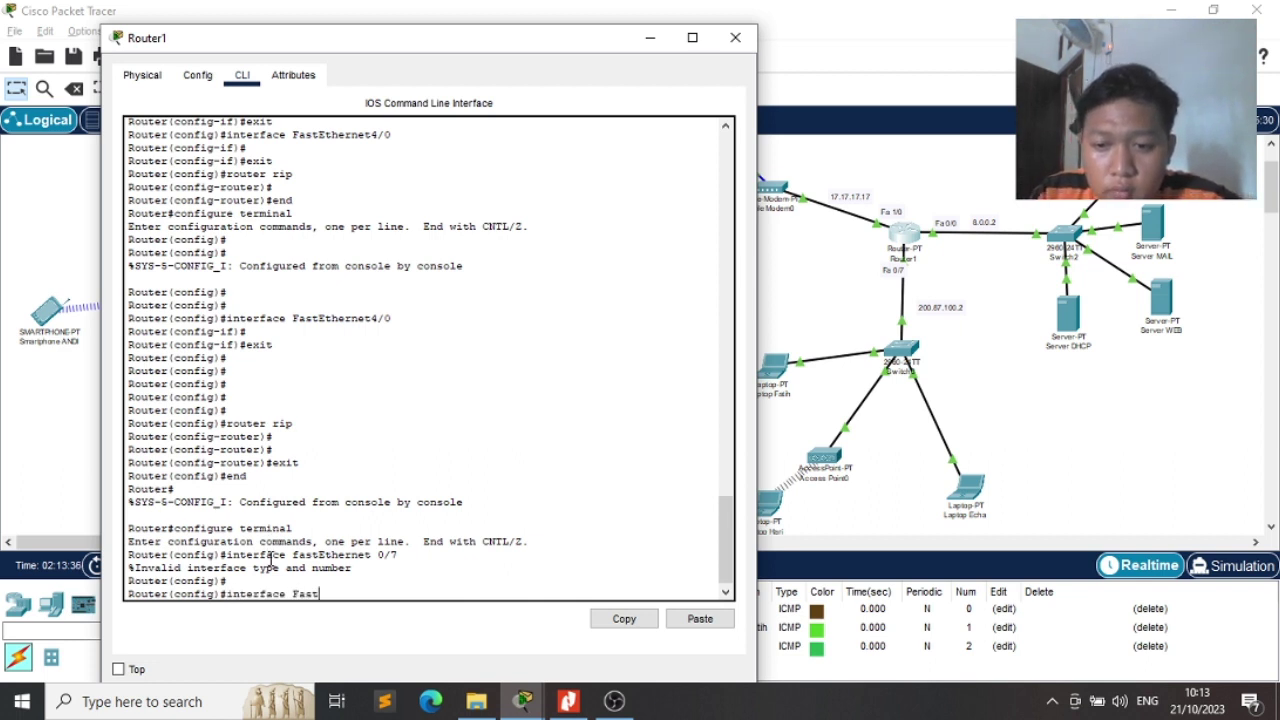
type("Ether")
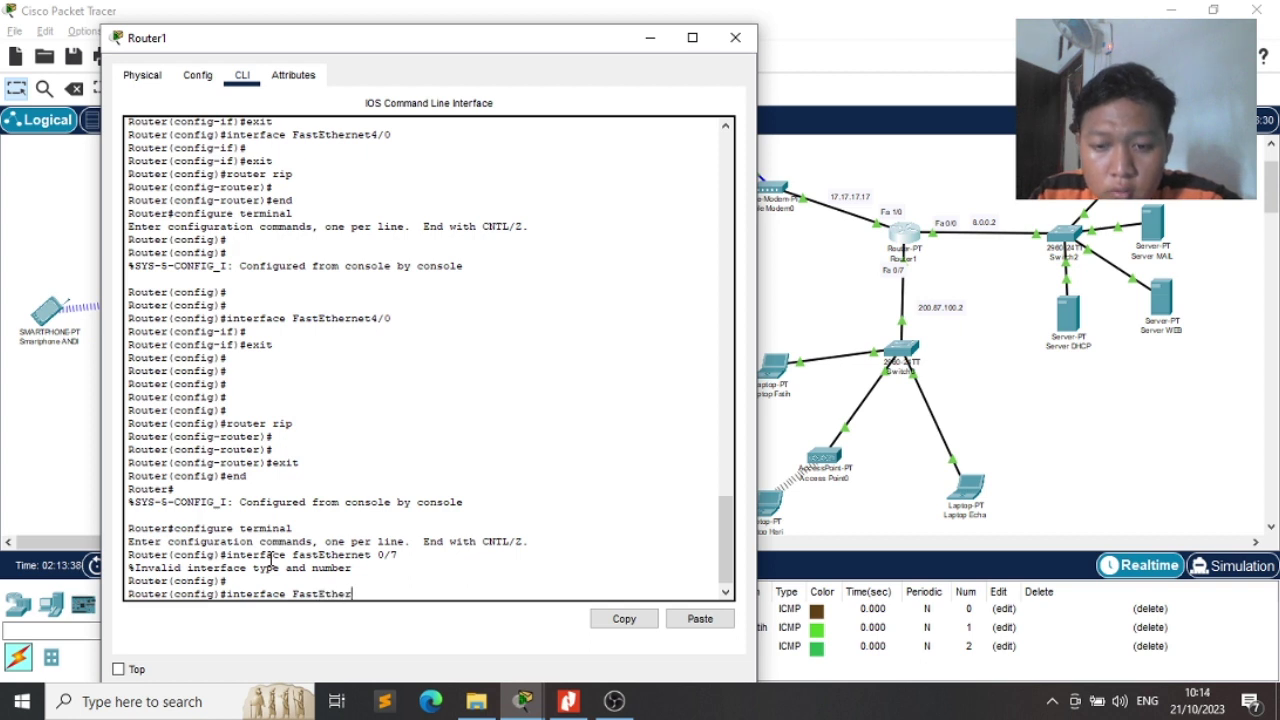
type("net7/0")
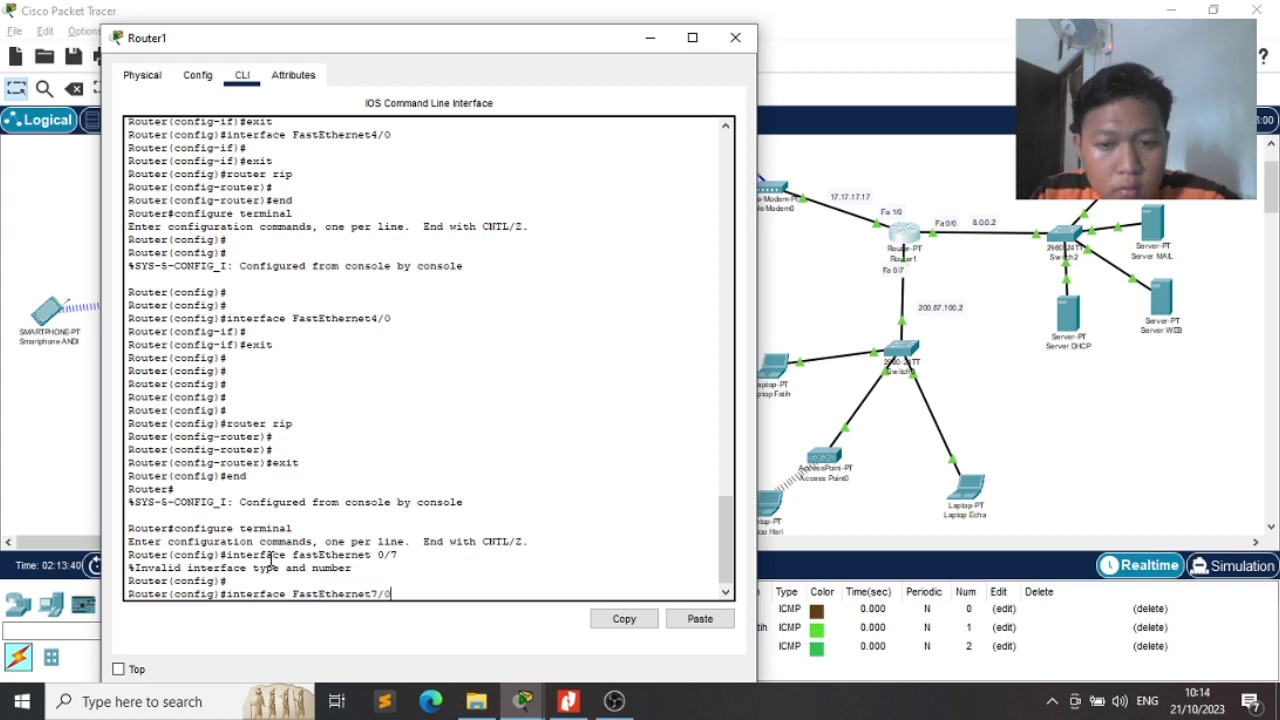
key("Return")
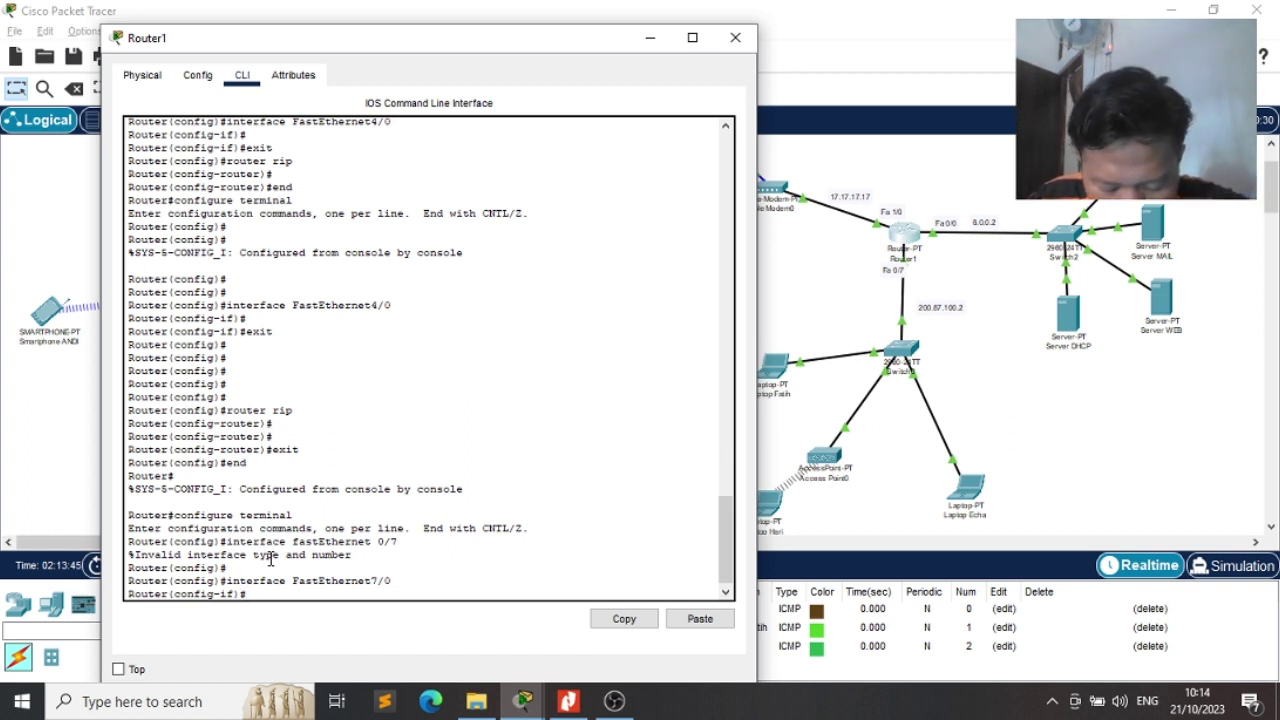
Enter ip dhcp excluded-address 200.87.100.2 200.87.100.20, fixing typos along the way
type("ip dhcp")
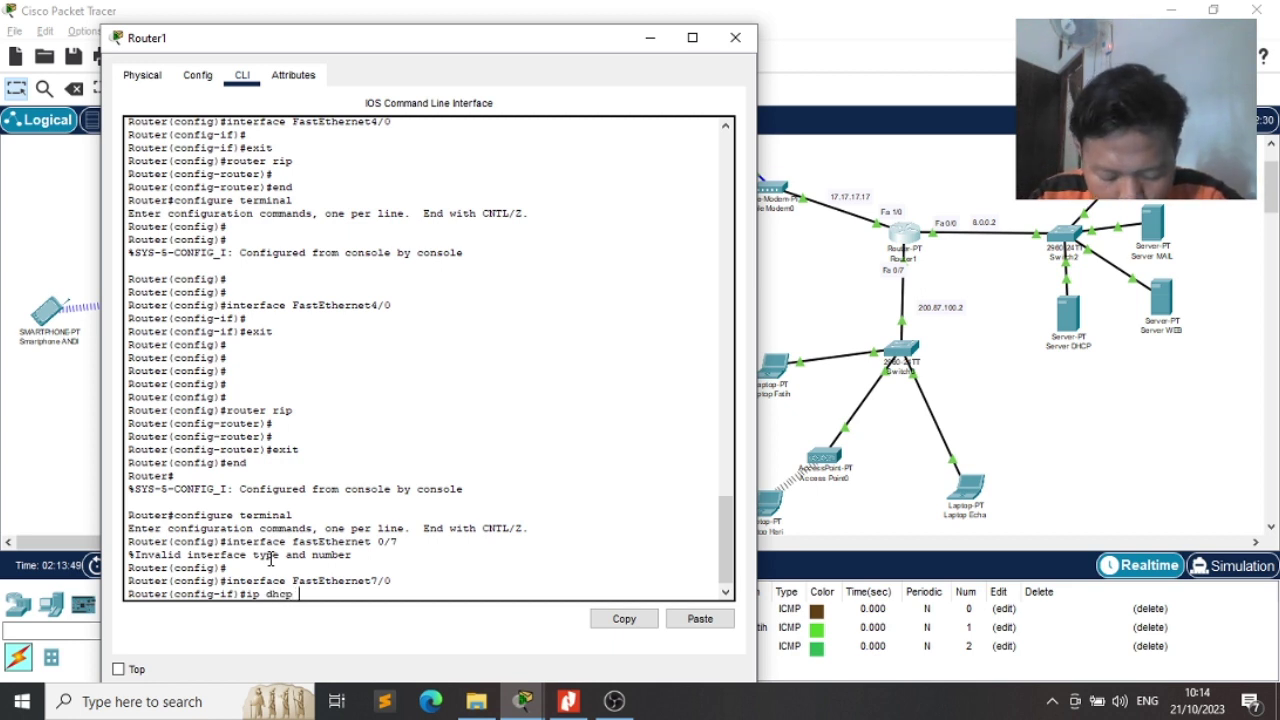
type(" e")
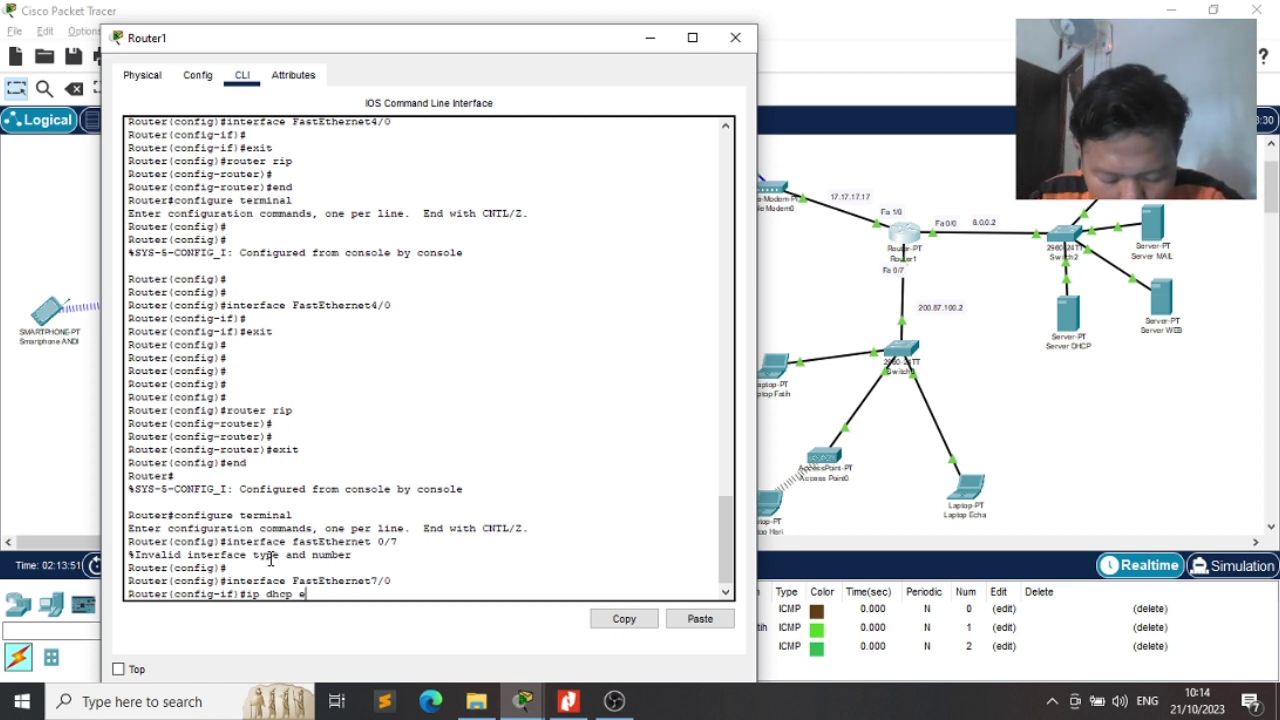
type("xl")
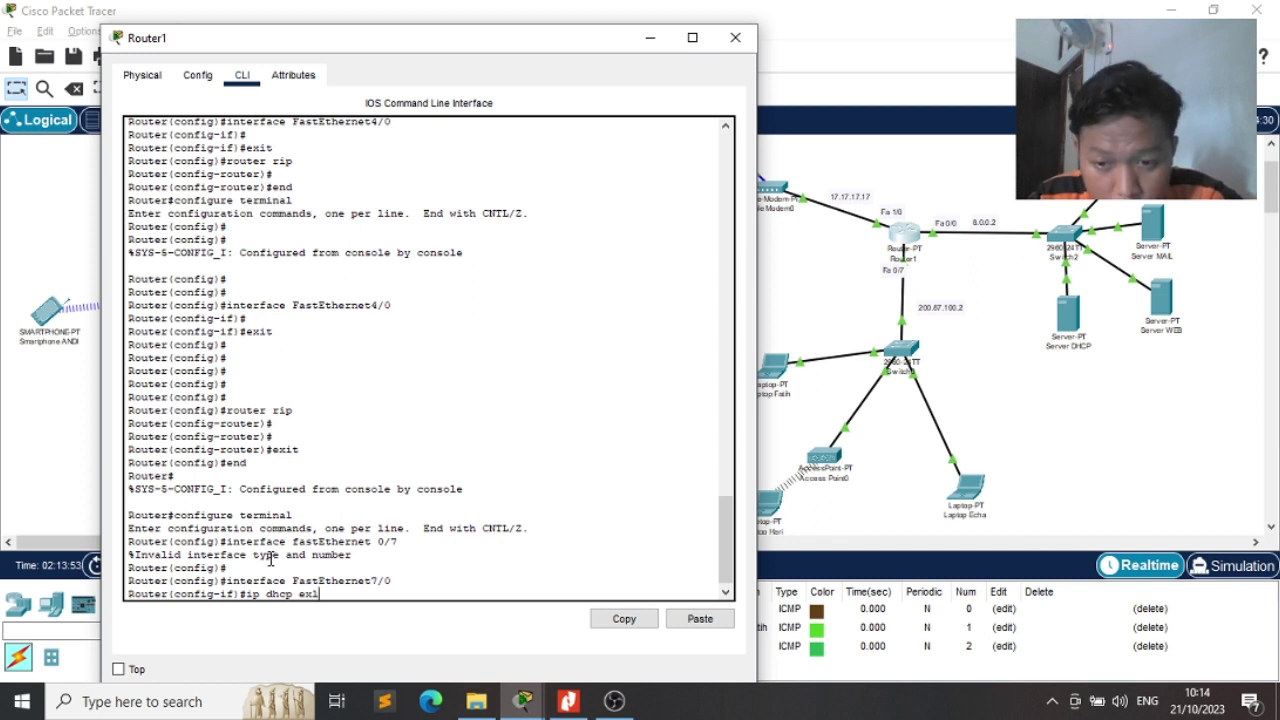
key("BackSpace")
type("cluded")
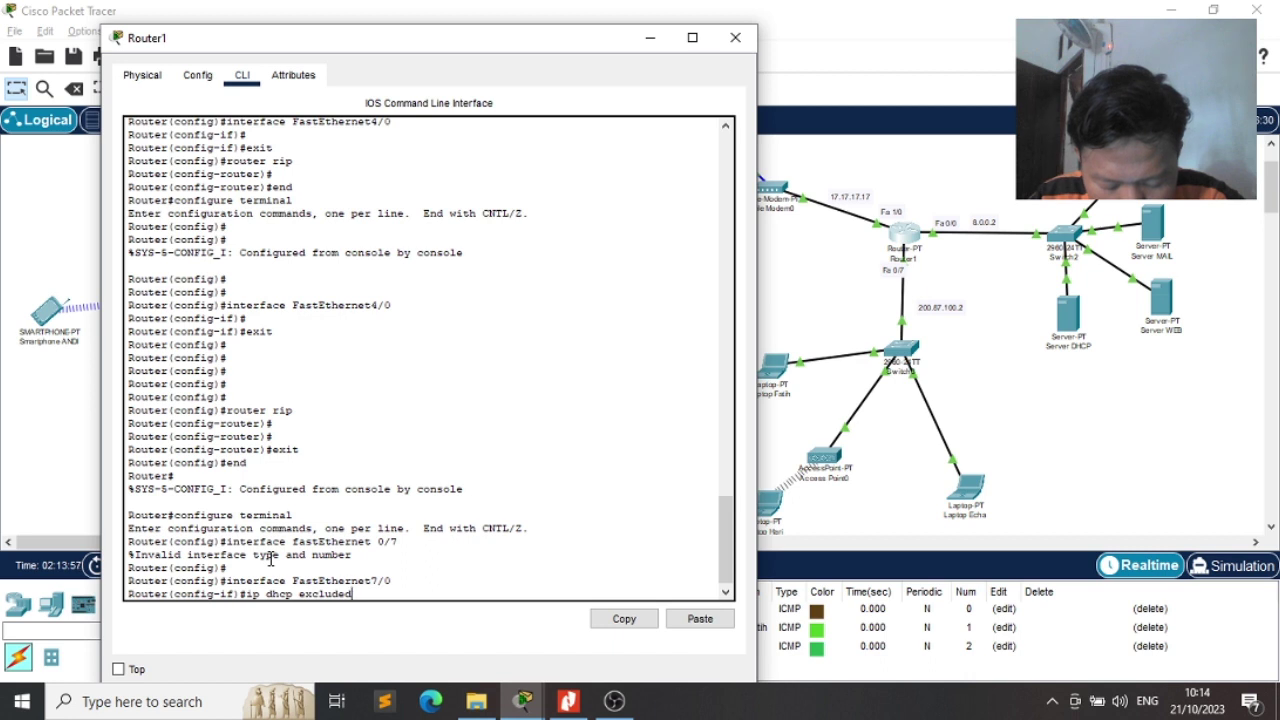
type("-addre")
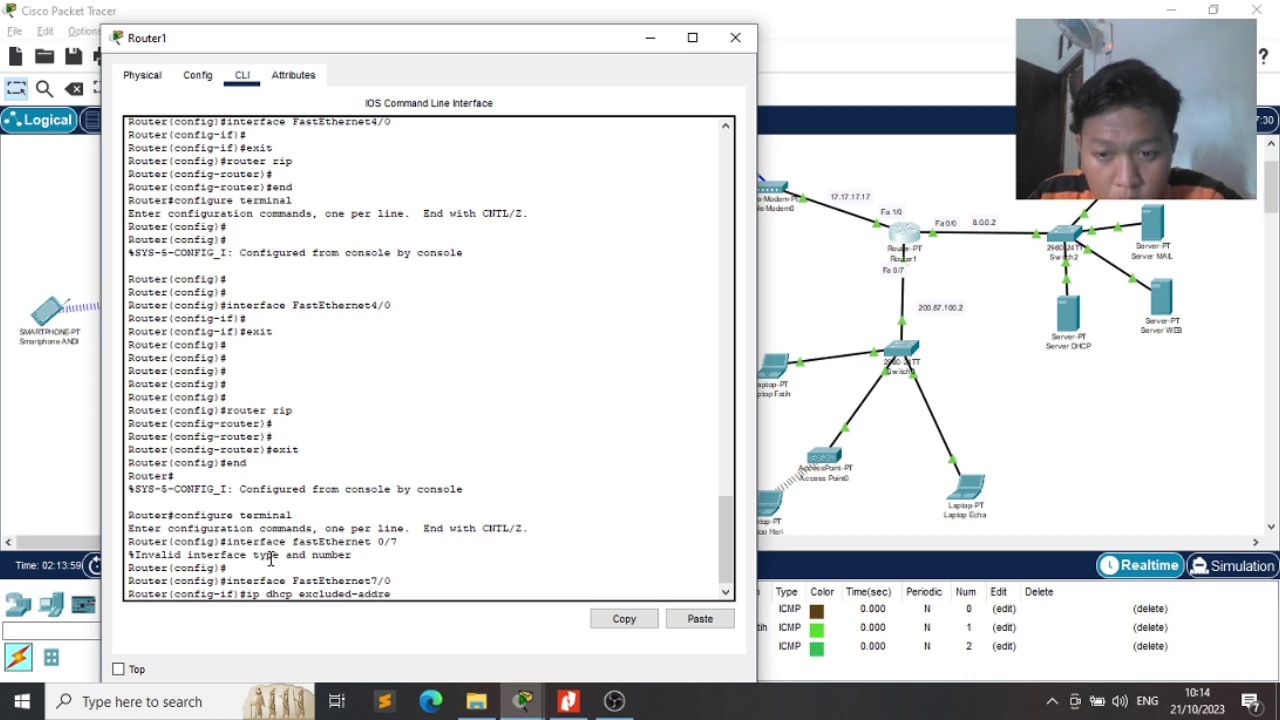
type("ss")
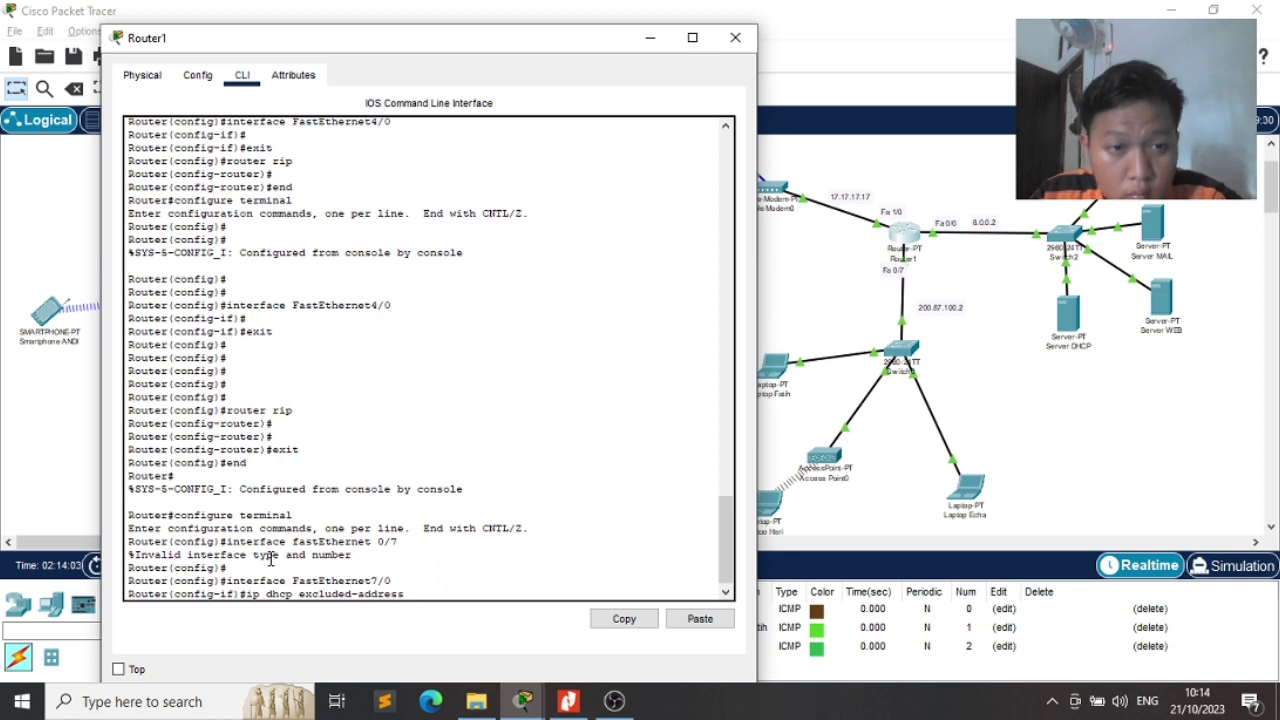
type(" 200.")
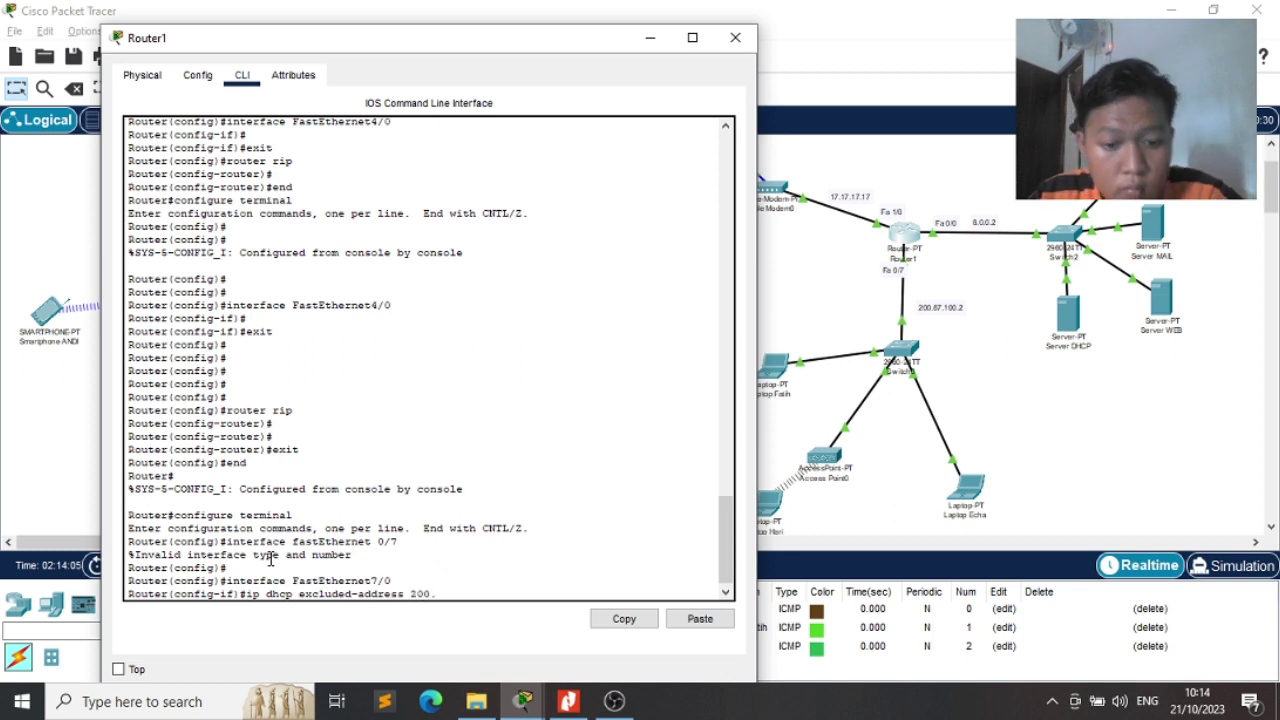
type("87")
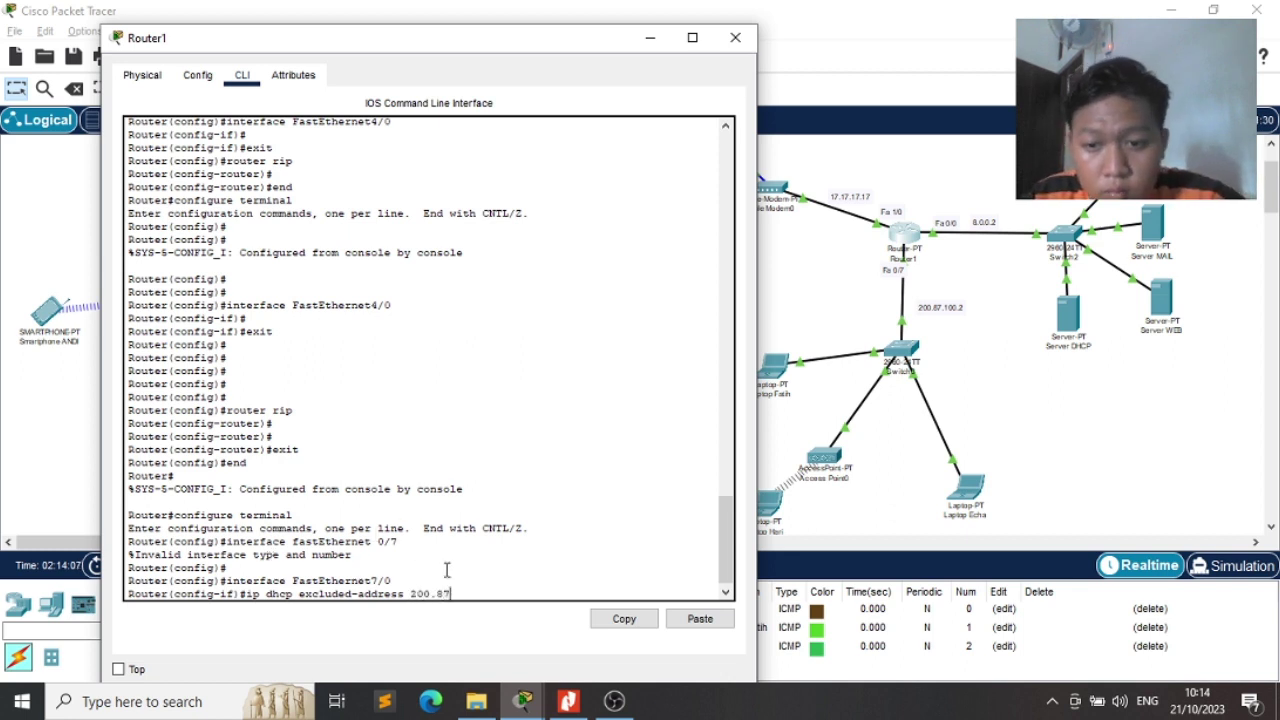
type(".100")
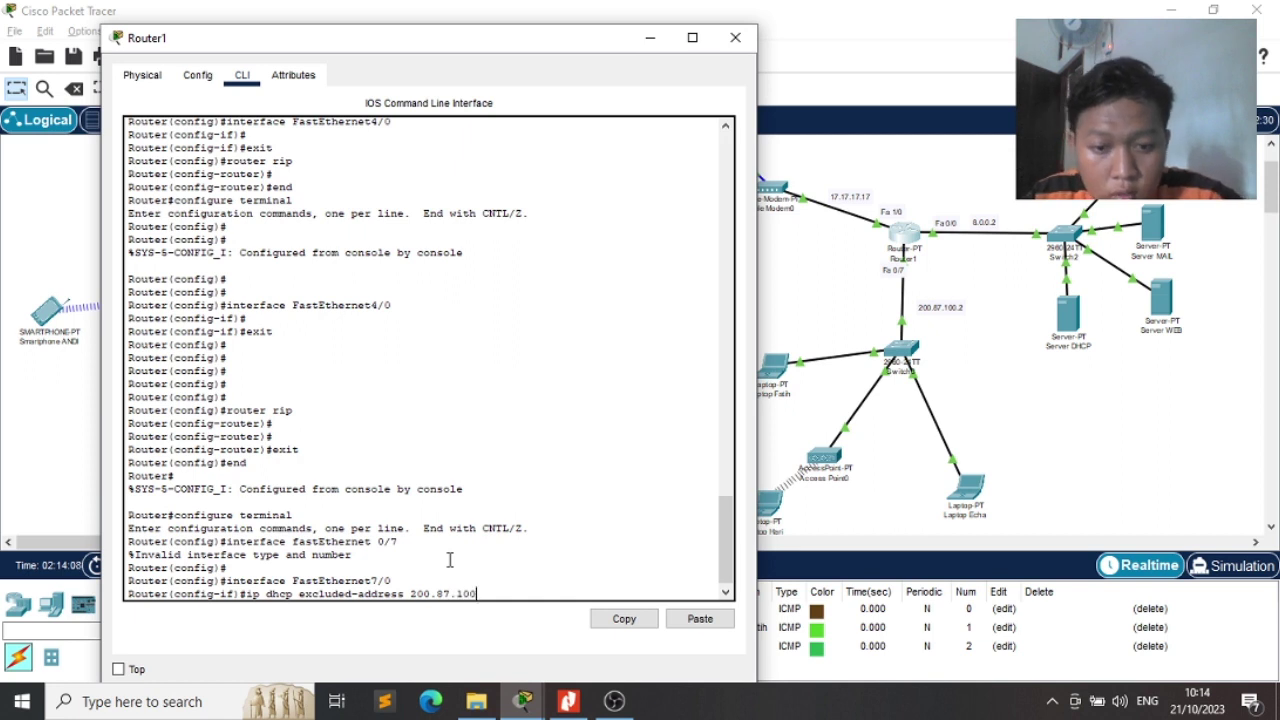
type(".2")
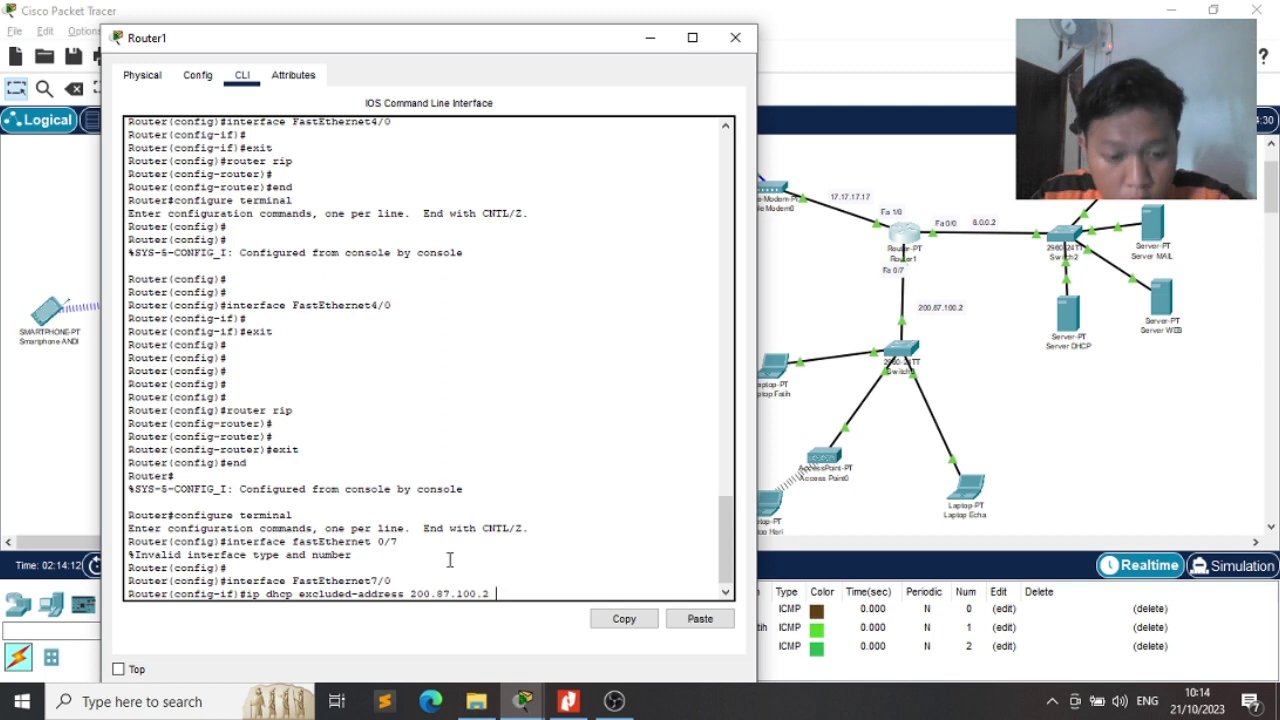
type(" 200/")
key("BackSpace")
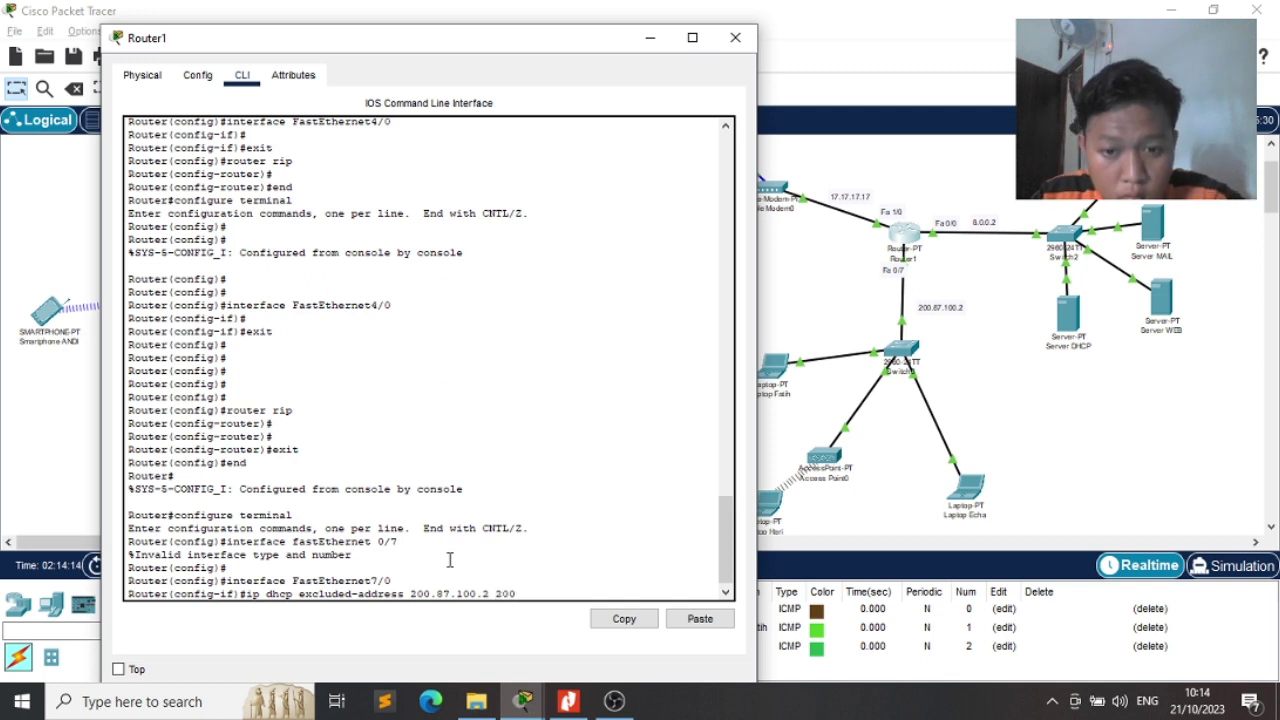
type(".87.100")
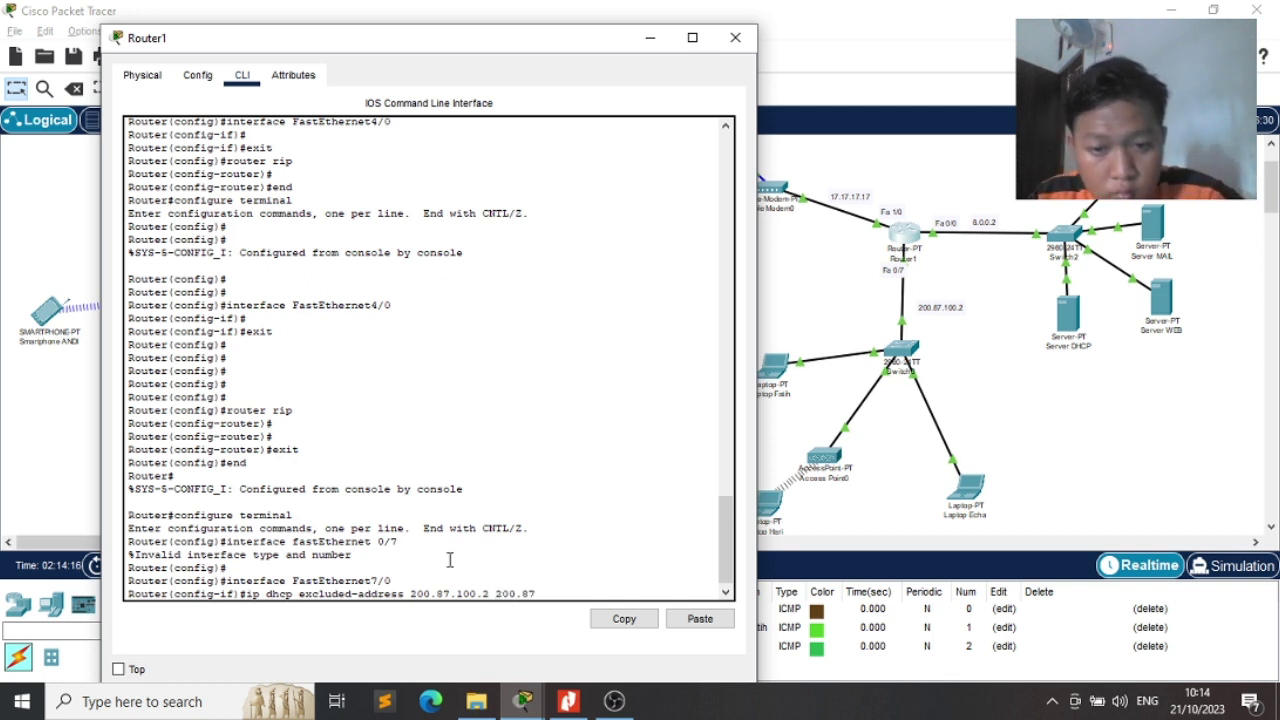
type(".20")
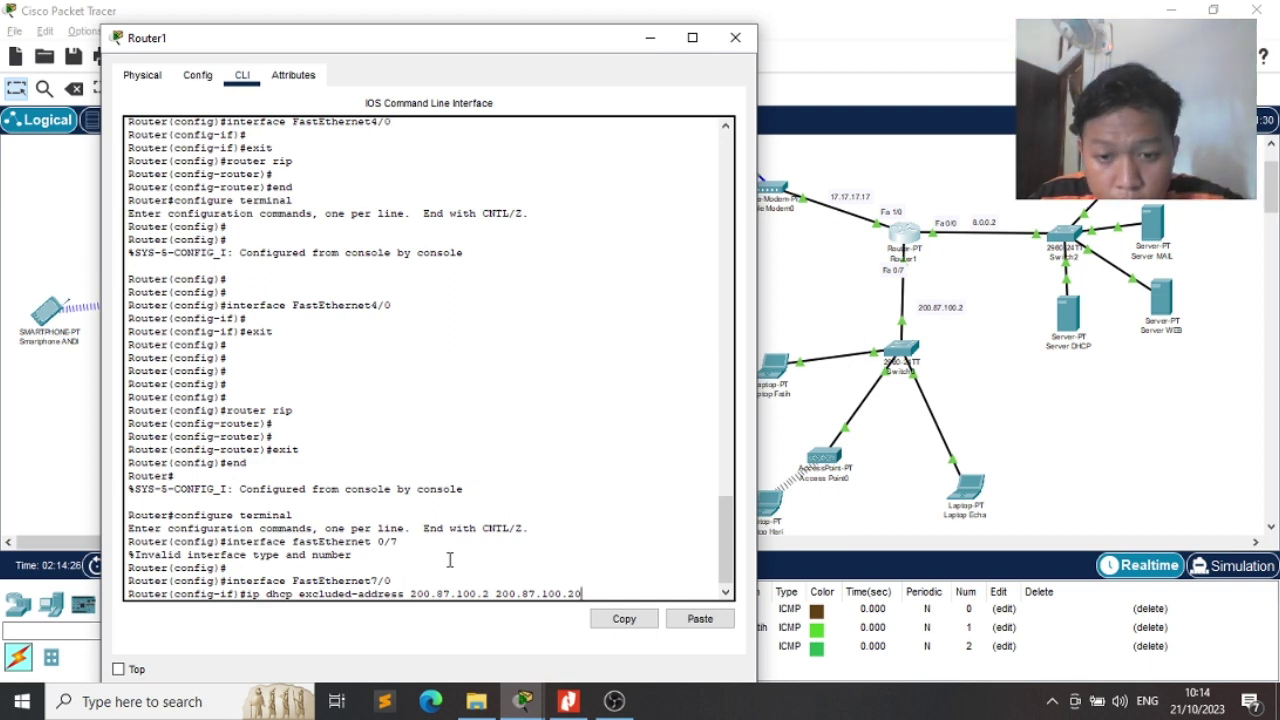
key("Return")
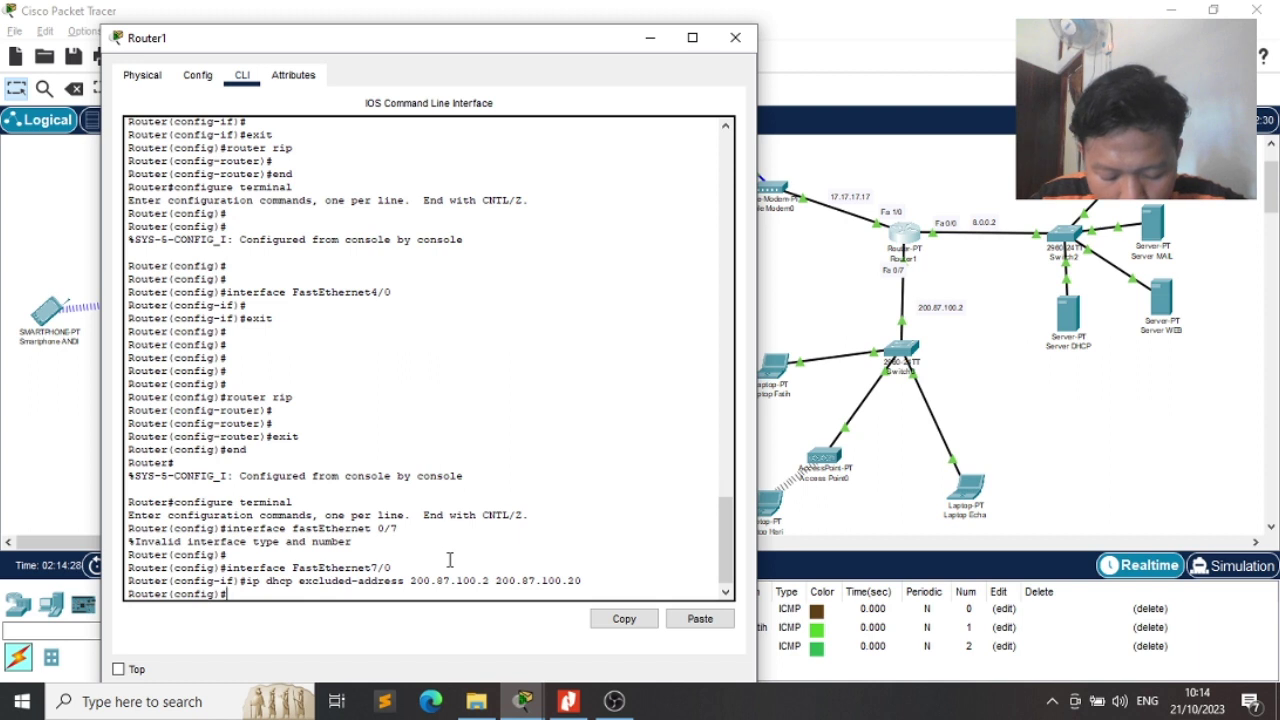
Create DHCP pool 'cell' and begin typing 'network 200.87.100.0 255.' at its prompt
type("ip dhcp")
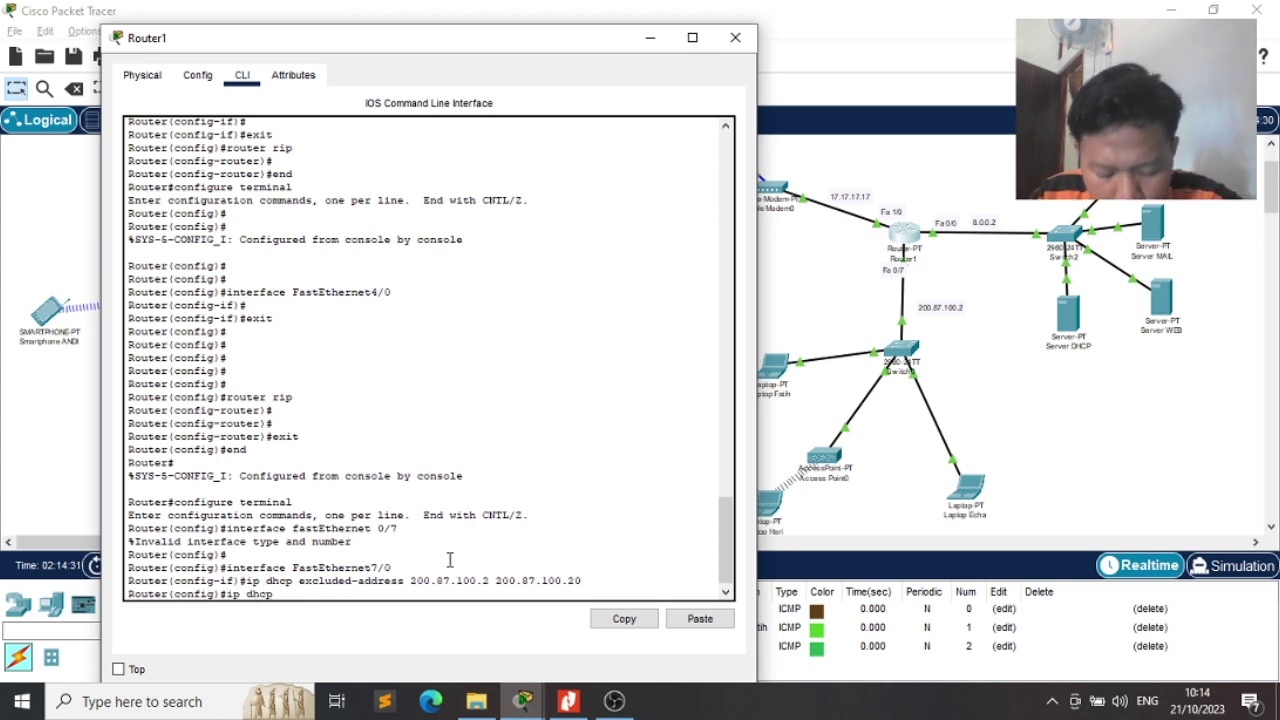
type(" poo")
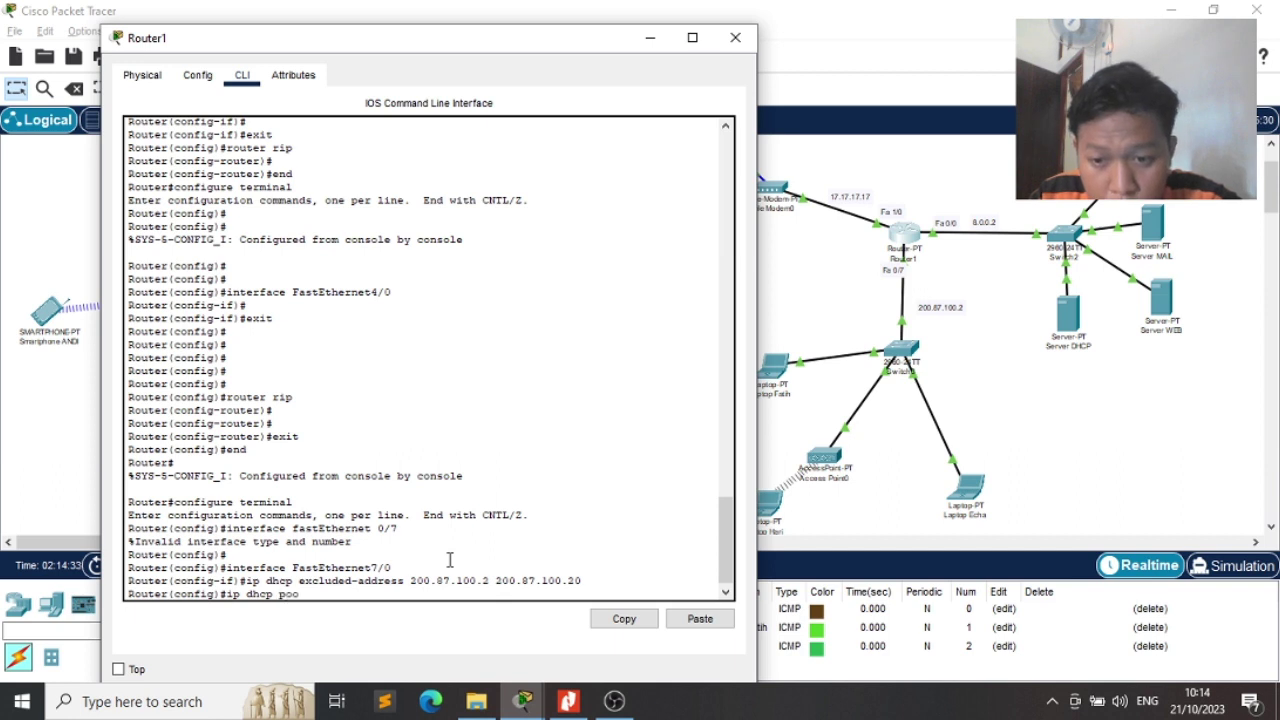
type("l cell")
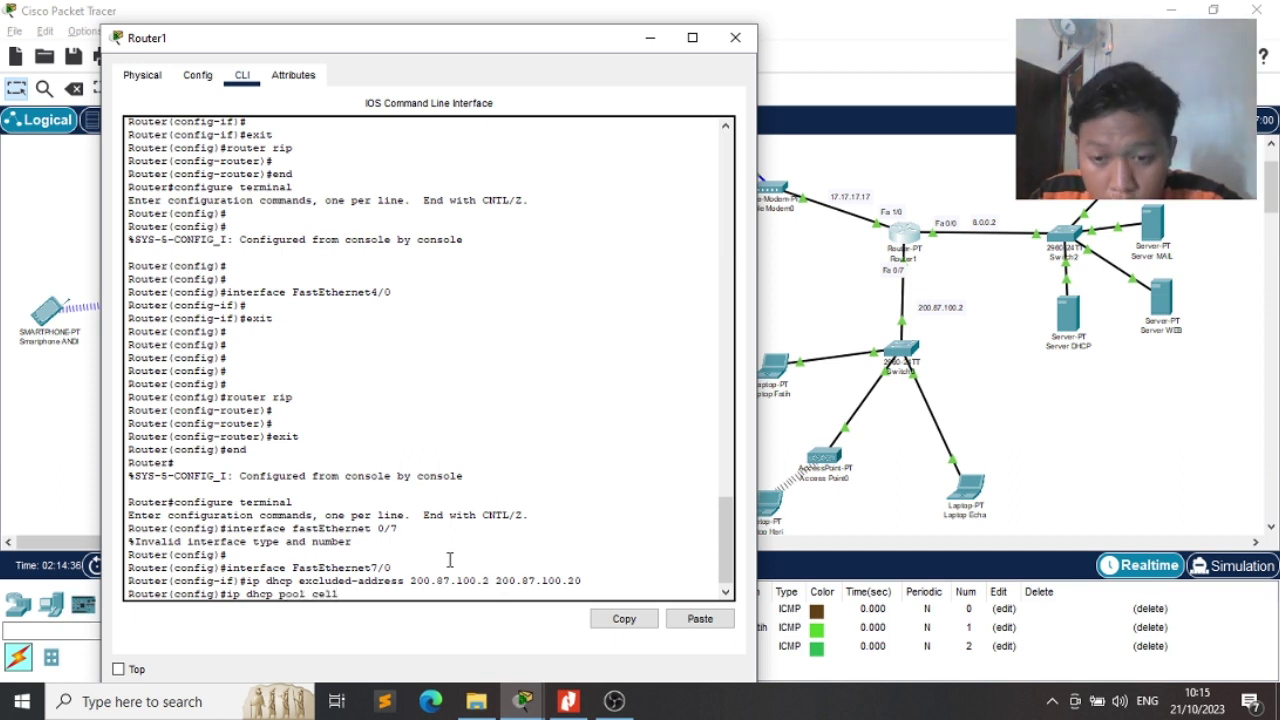
key("Return")
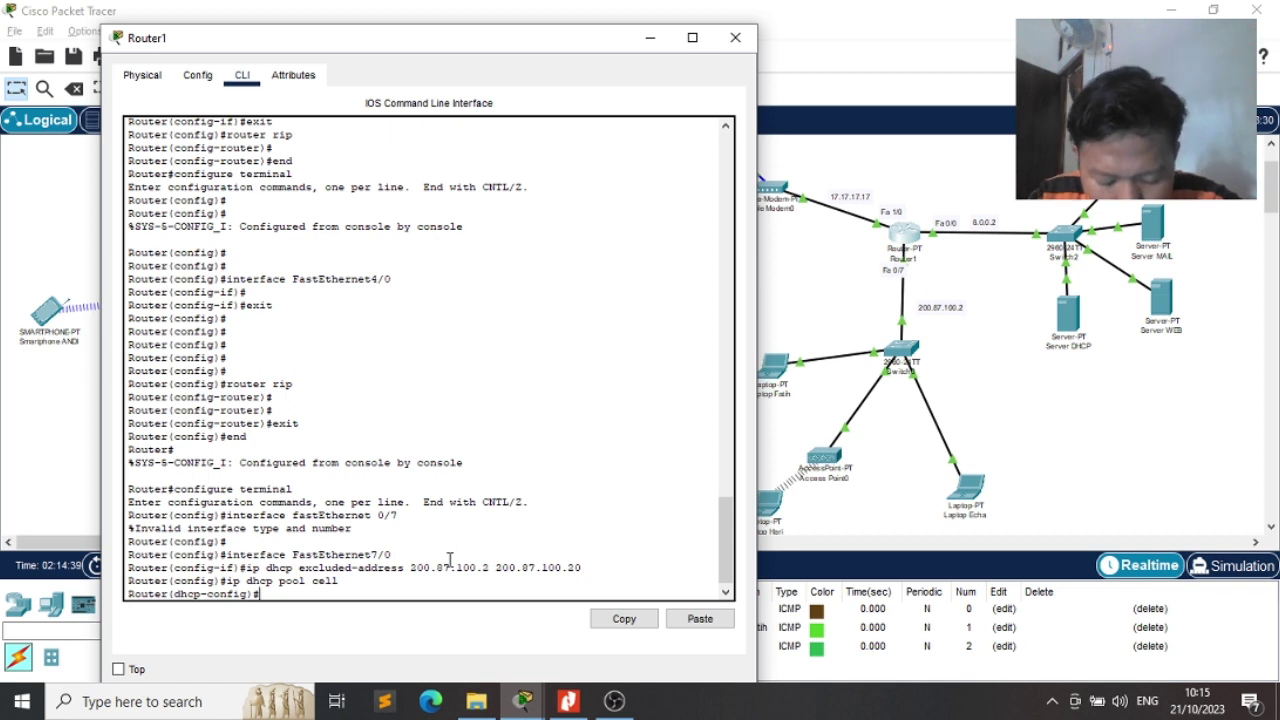
type("networ")
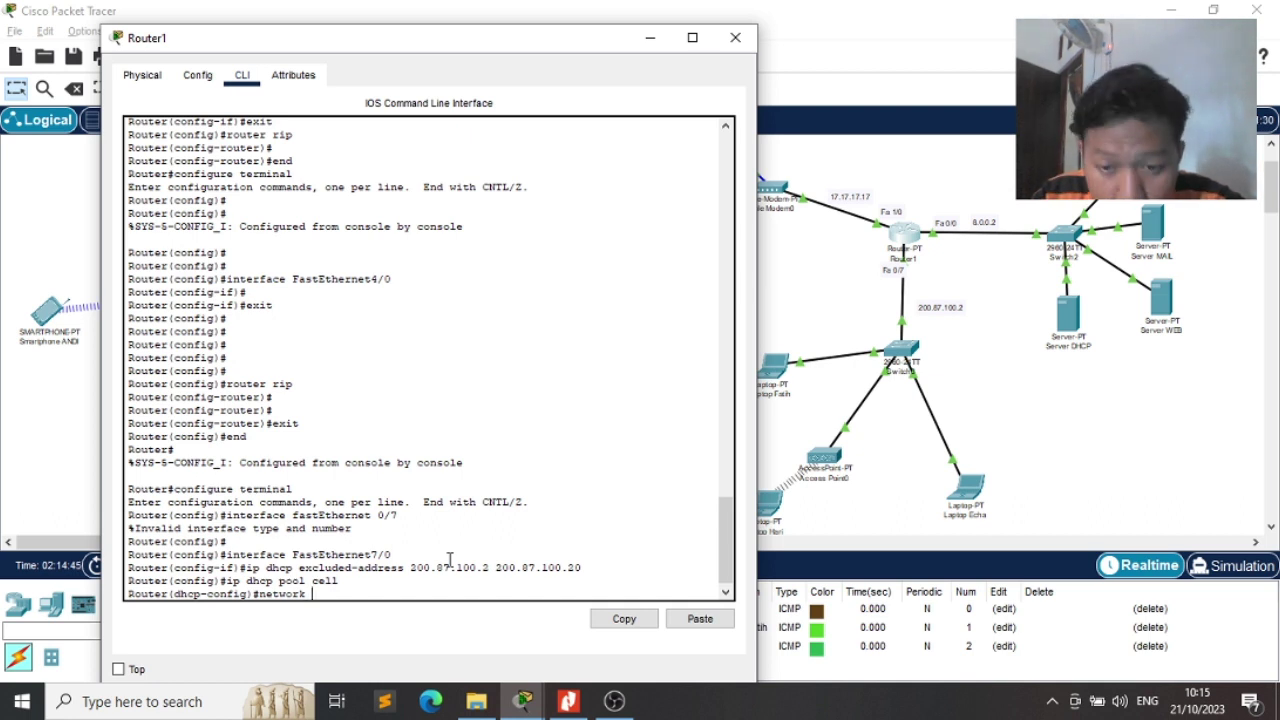
type("k ")
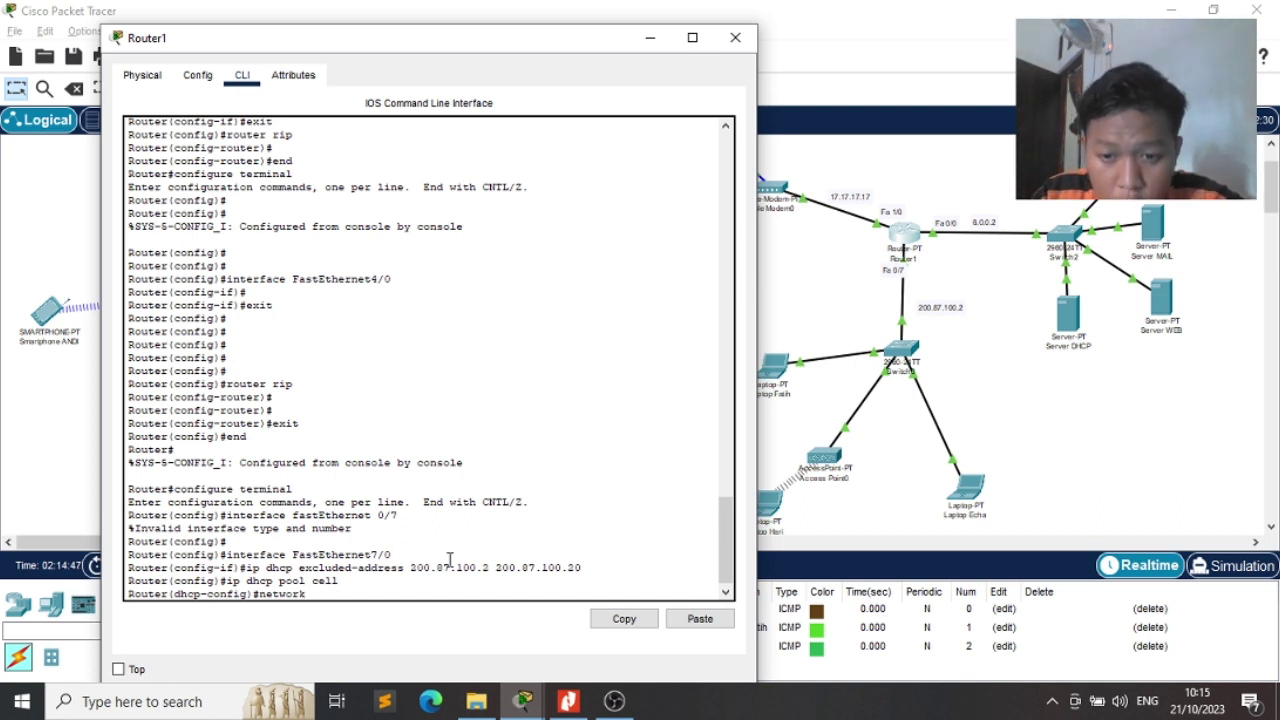
type("200.")
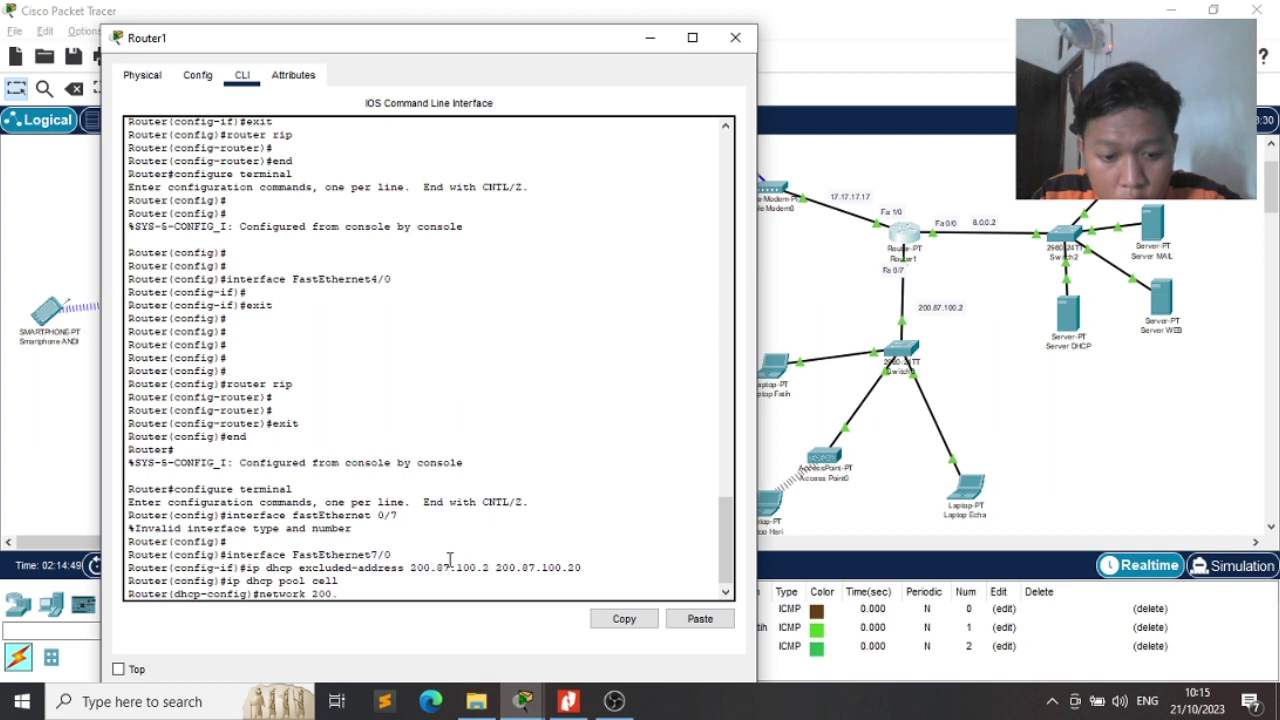
type("87.100.")
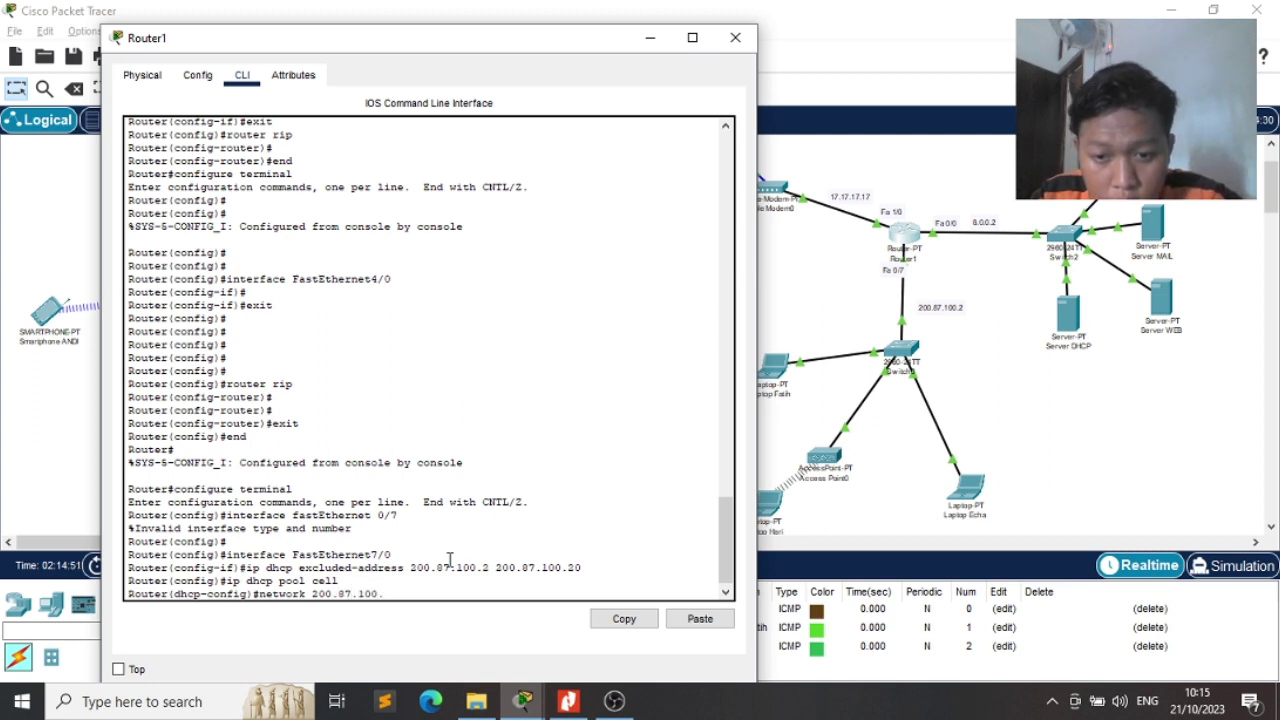
type("0 255.")
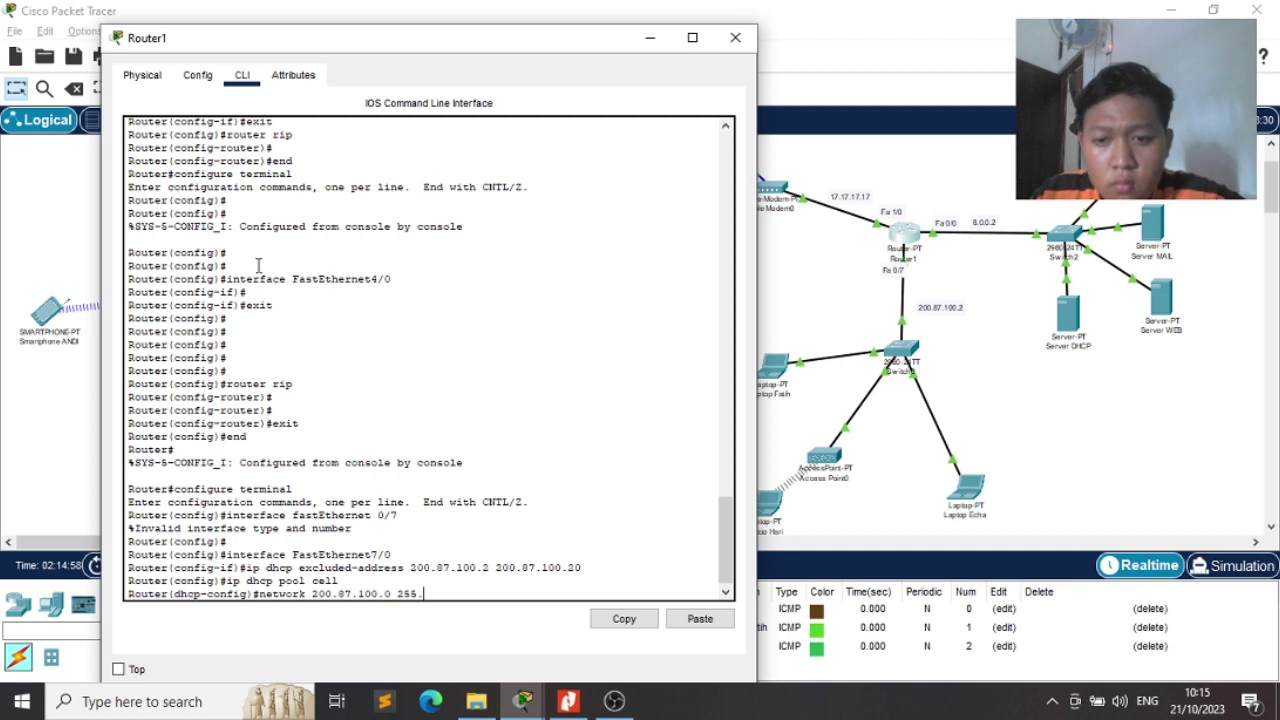
Check FastEthernet7/0's IP address and mask in the Config tab
left_click(197, 75)
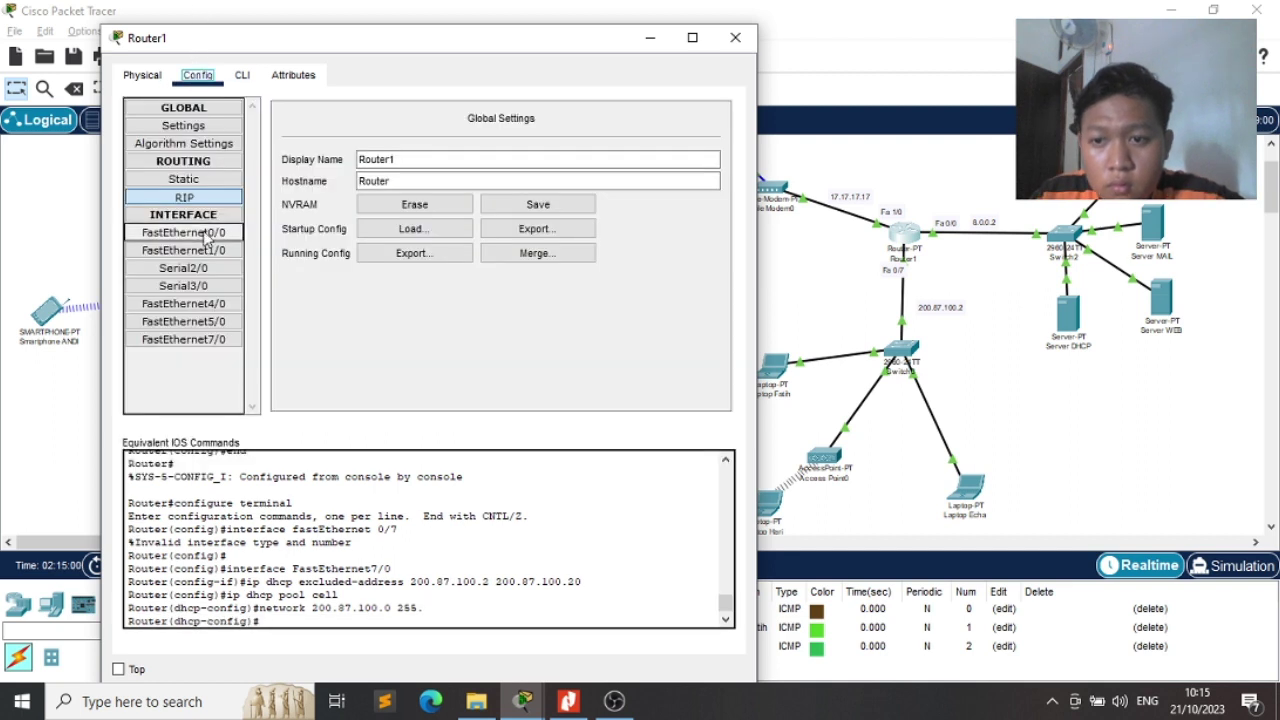
left_click(226, 343)
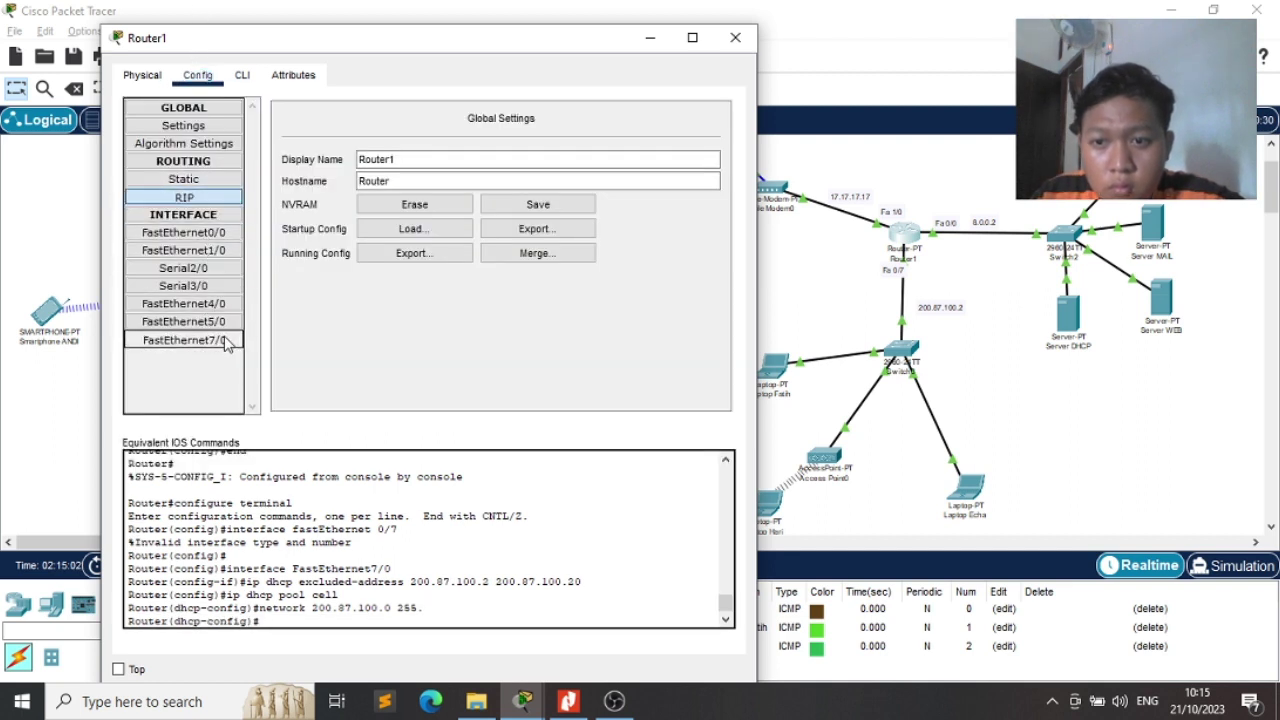
left_click(243, 75)
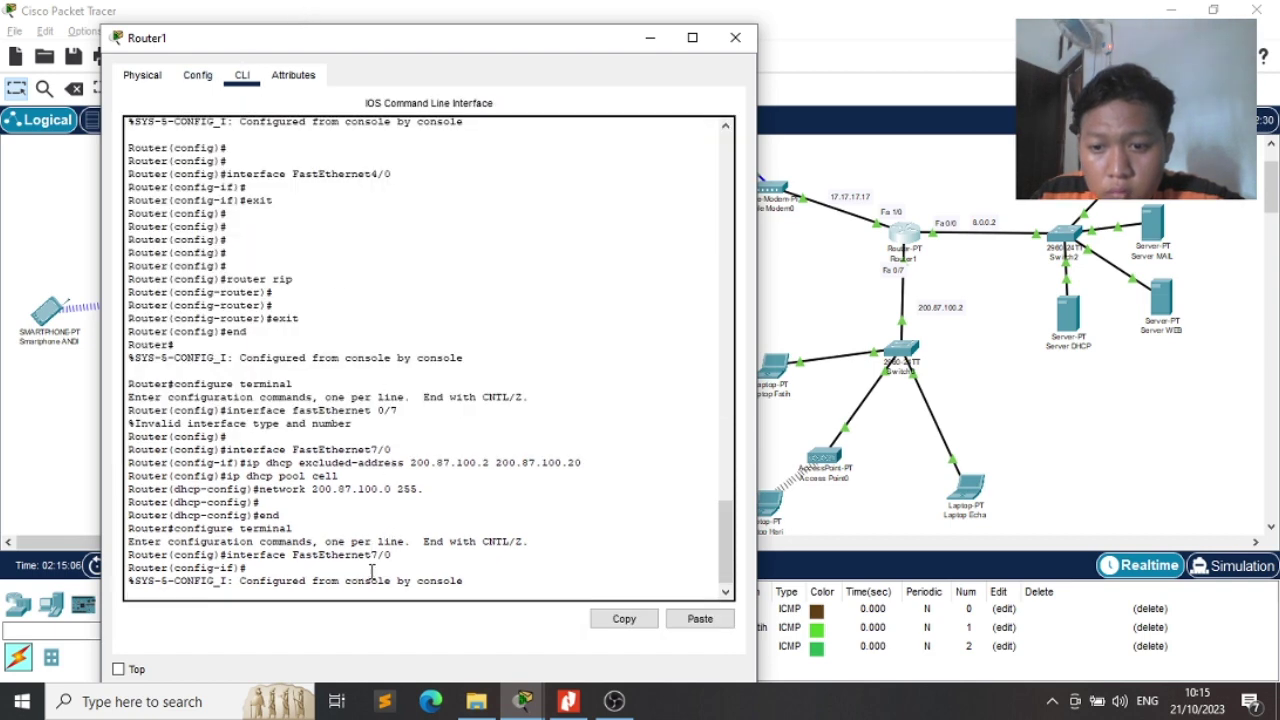
Abandon the partial network command and leave configuration mode with exit and end
key("Return")
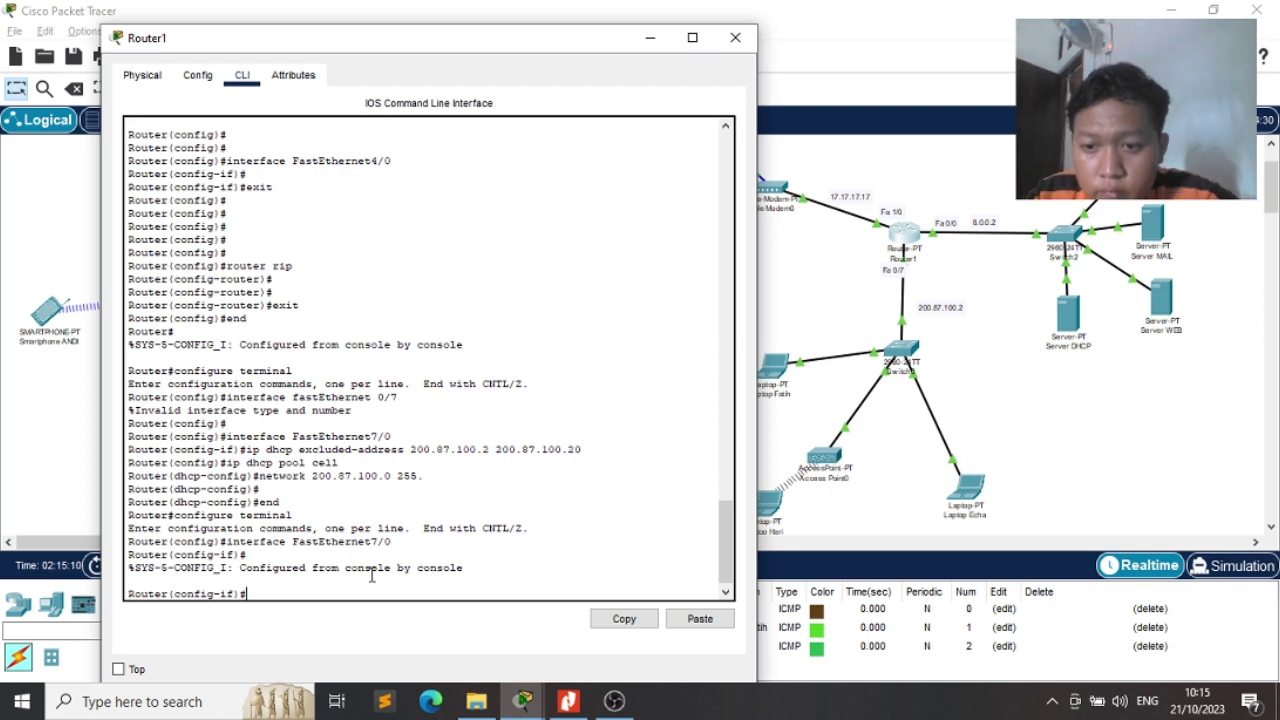
type("newt")
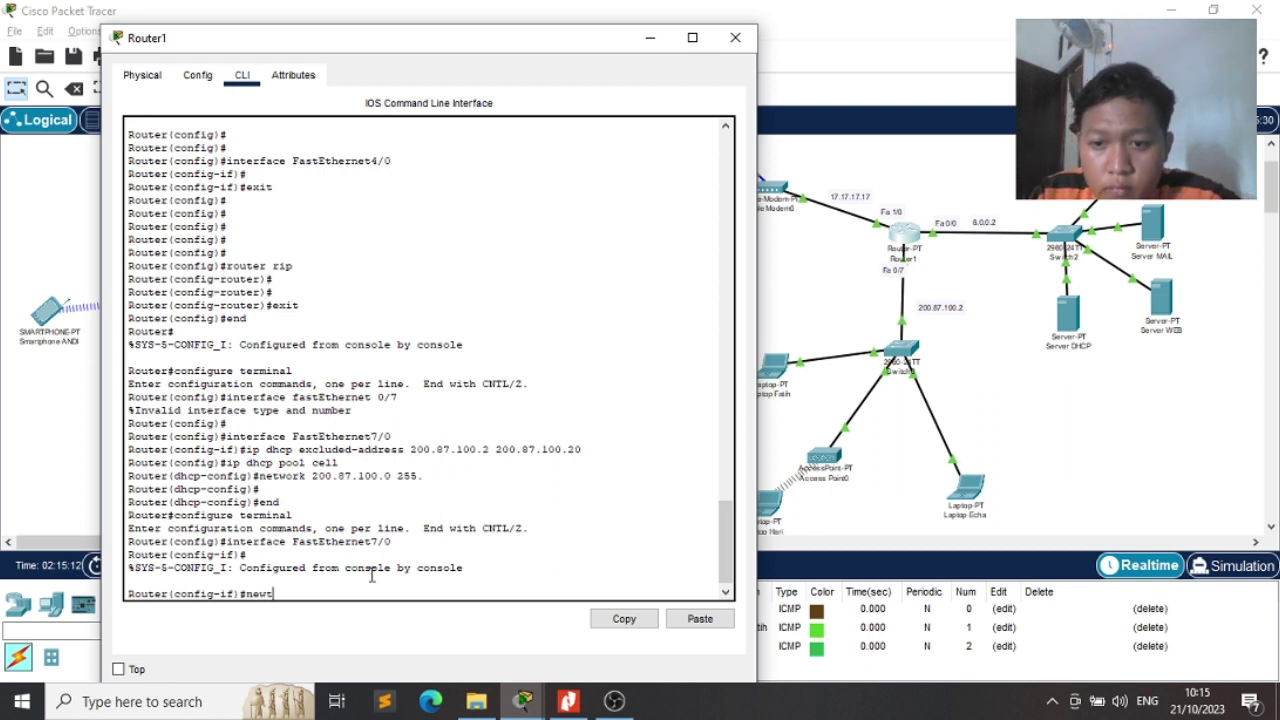
key("BackSpace")
key("BackSpace")
type("t")
type("work")
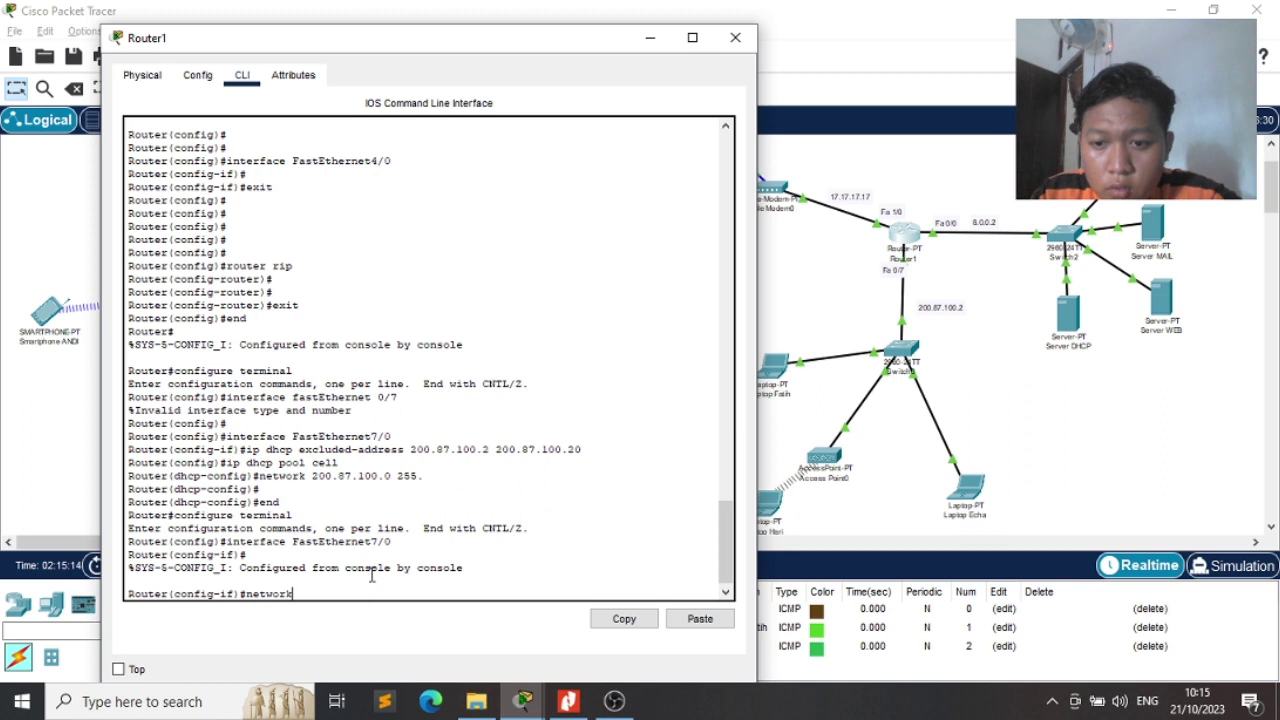
type(" 200")
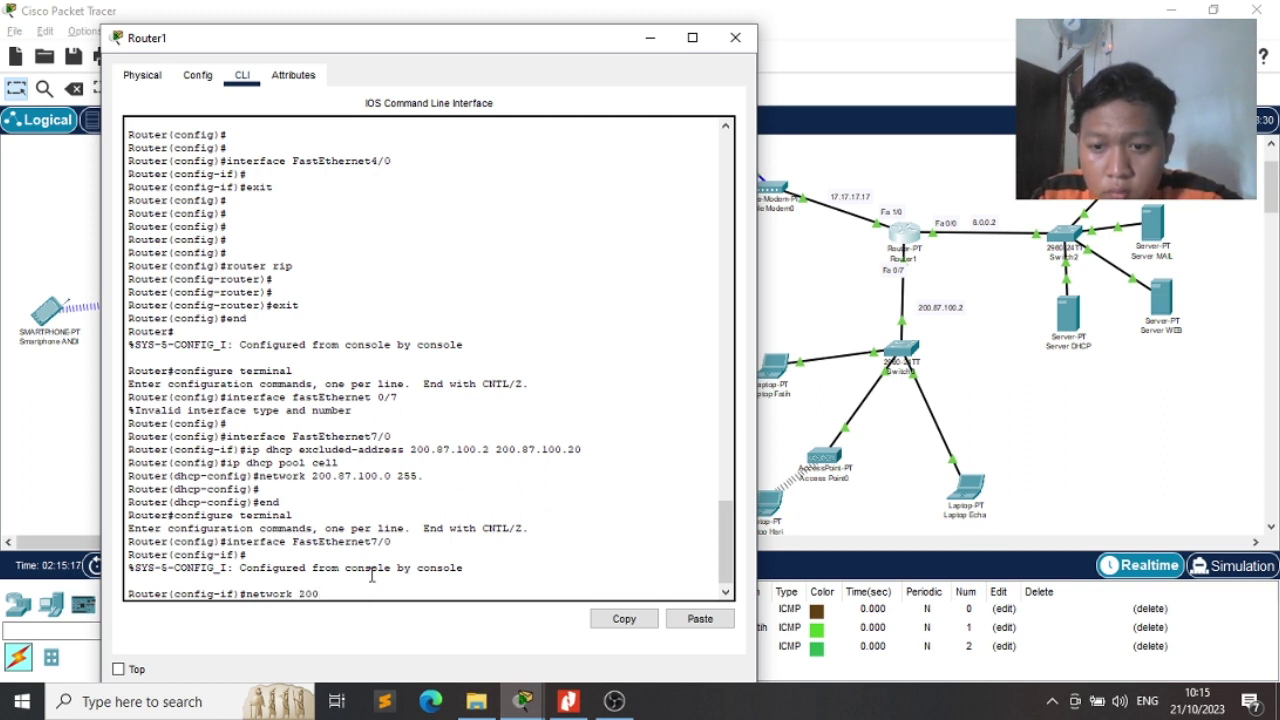
type(".87.100")
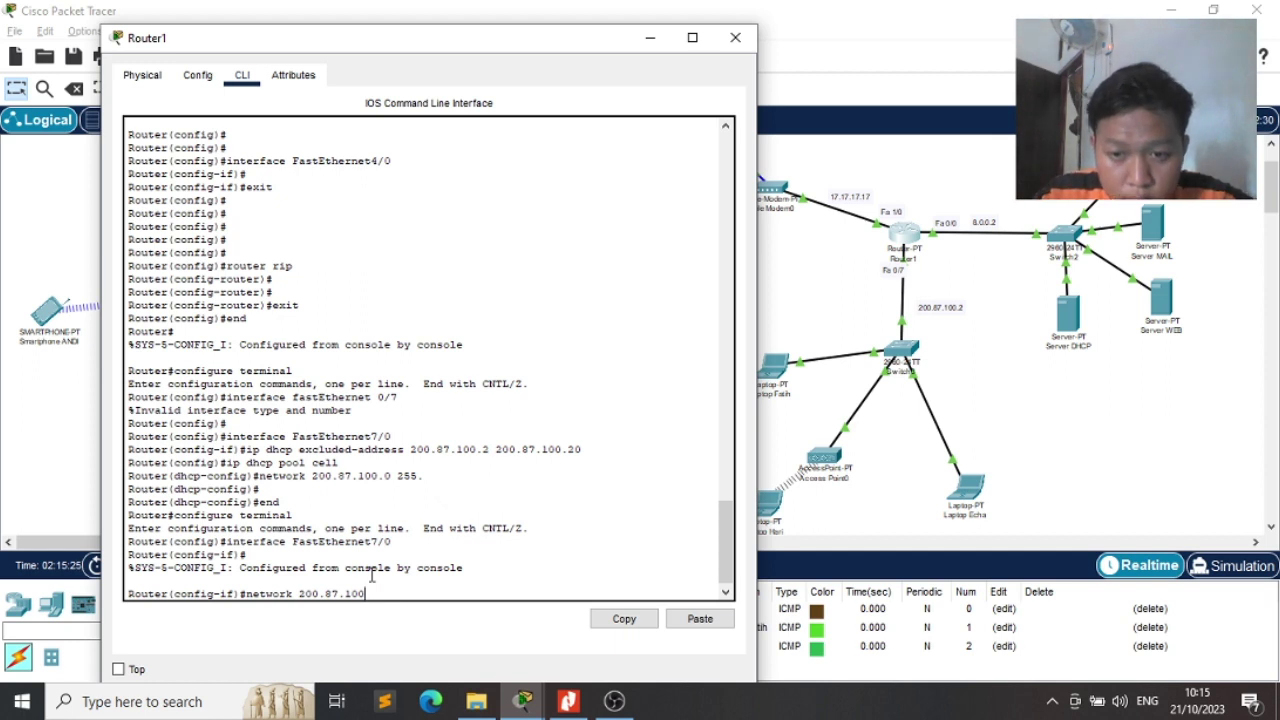
key("BackSpace")
key("BackSpace")
key("BackSpace")
key("BackSpace")
key("BackSpace")
key("BackSpace")
key("BackSpace")
key("BackSpace")
key("BackSpace")
key("BackSpace")
key("BackSpace")
key("BackSpace")
key("BackSpace")
key("BackSpace")
key("BackSpace")
key("BackSpace")
key("BackSpace")
key("BackSpace")
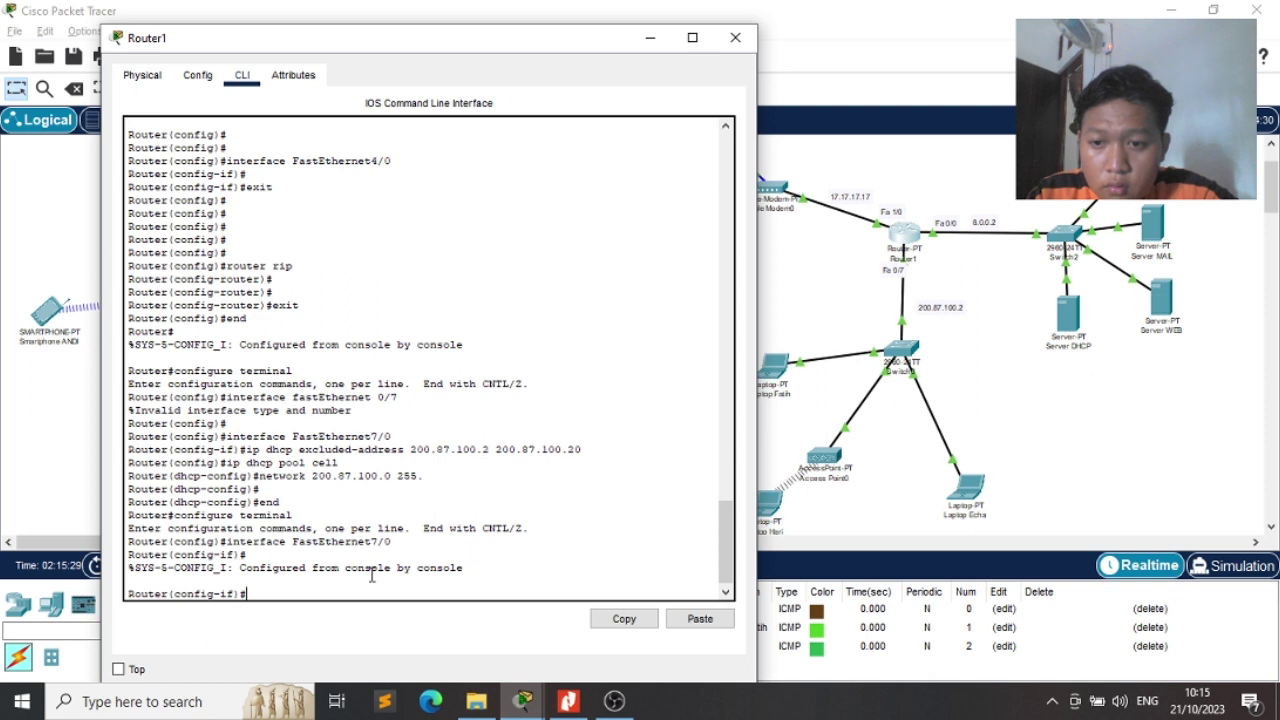
type("exit")
key("Return")
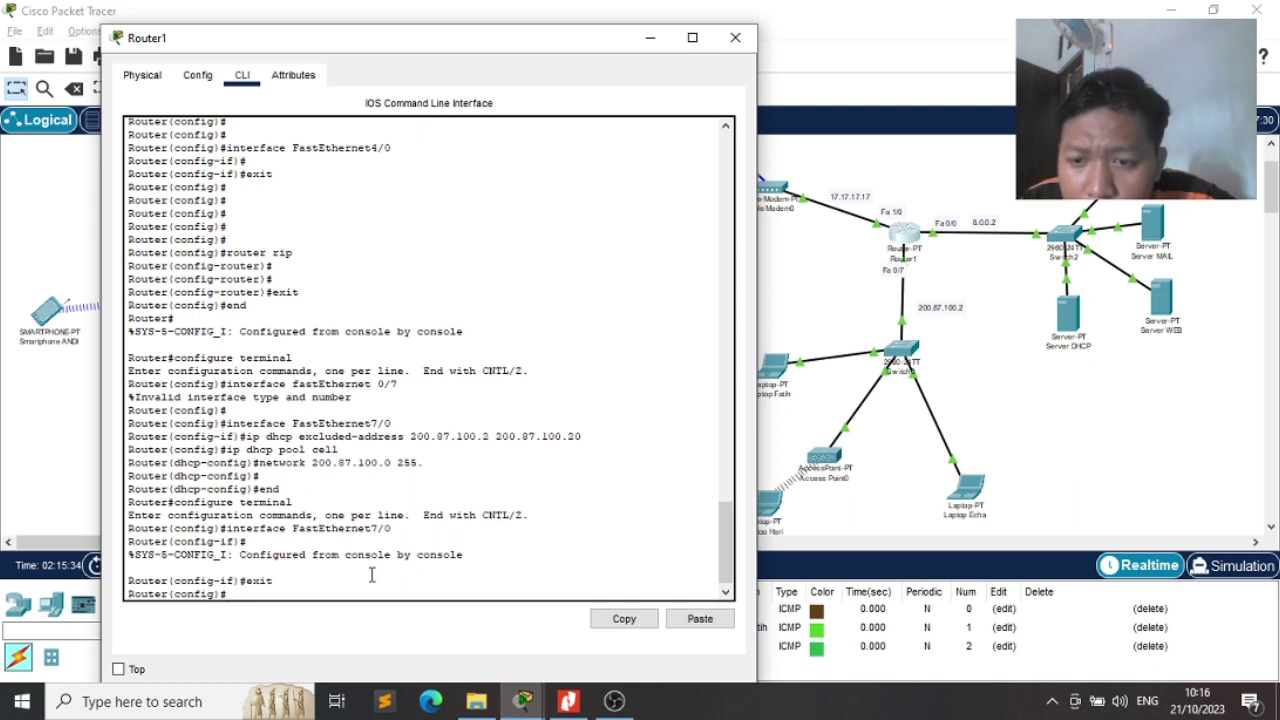
type("end")
key("Return")
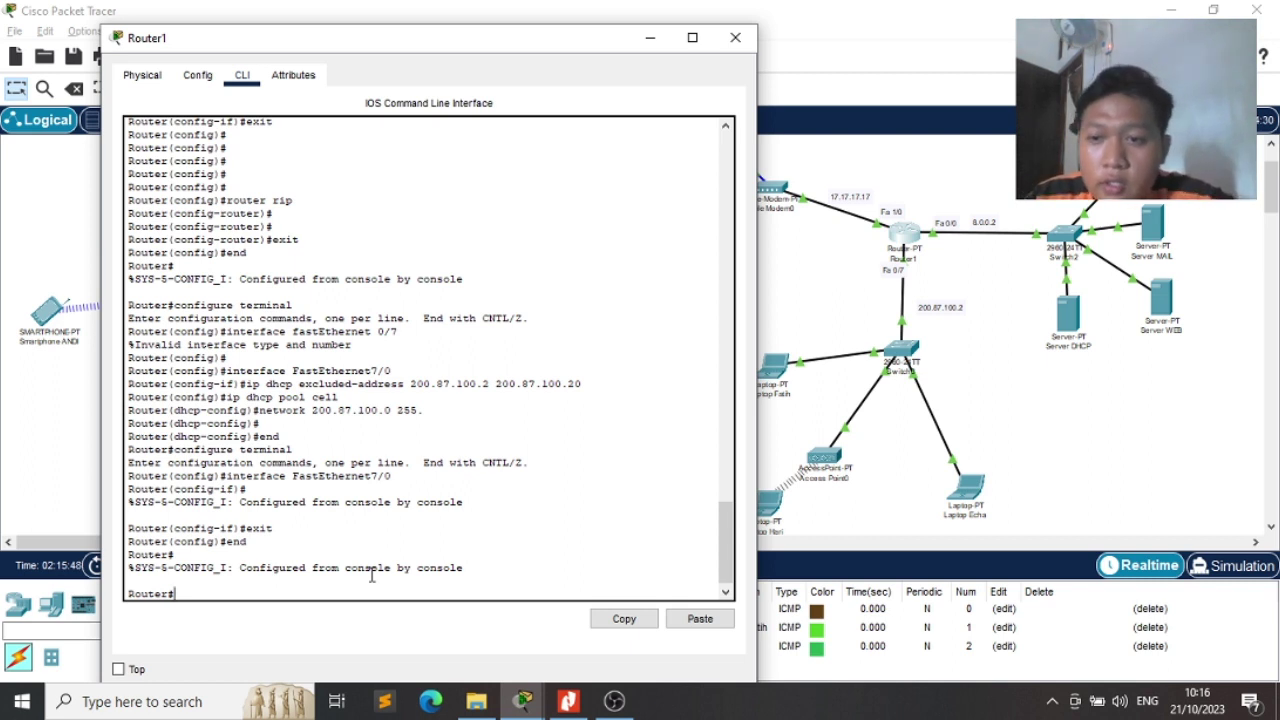
Re-enter configure terminal and interface FastEthernet7/0 from the command history
key("Up")
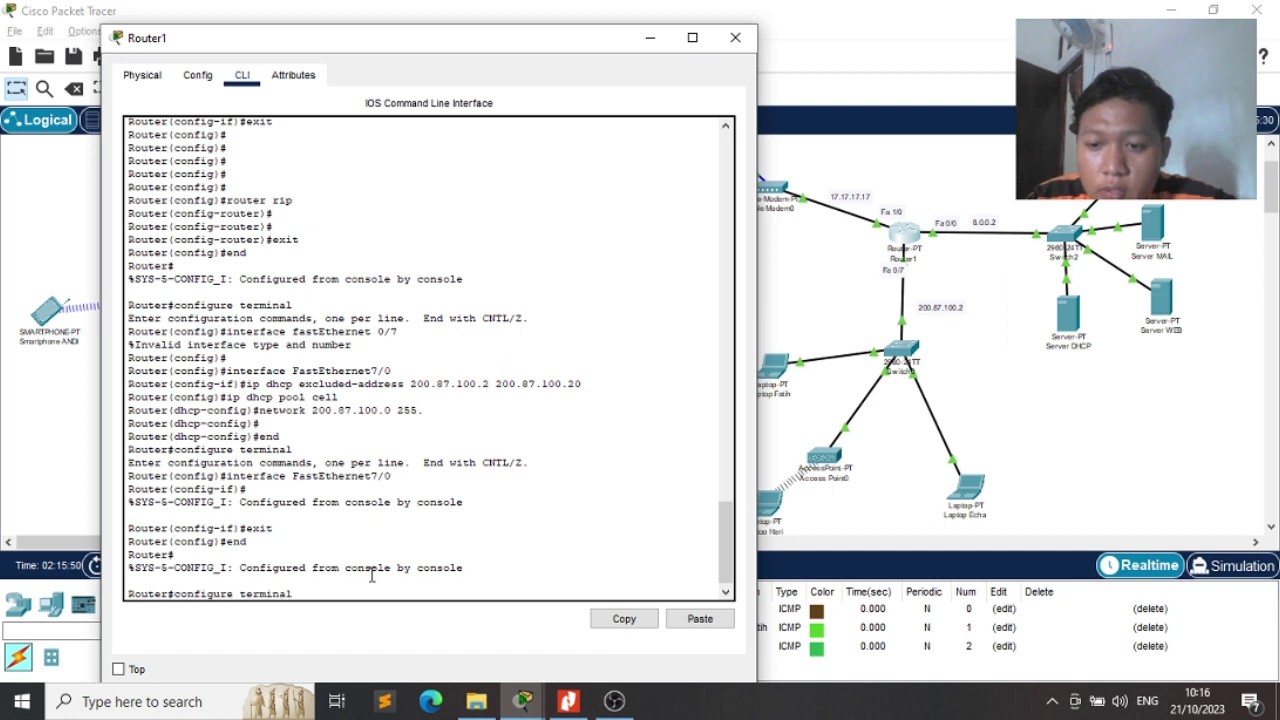
key("Up")
key("Down")
key("Return")
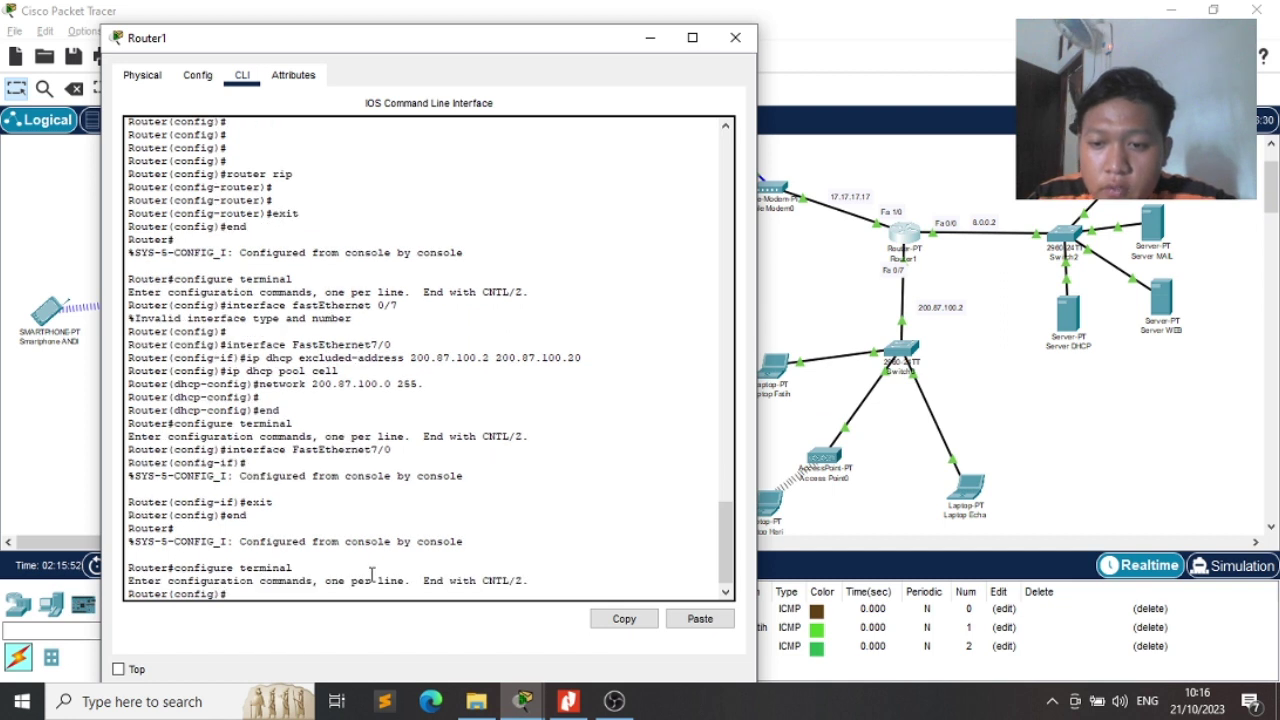
key("Up")
key("Up")
key("Up")
key("Up")
key("Down")
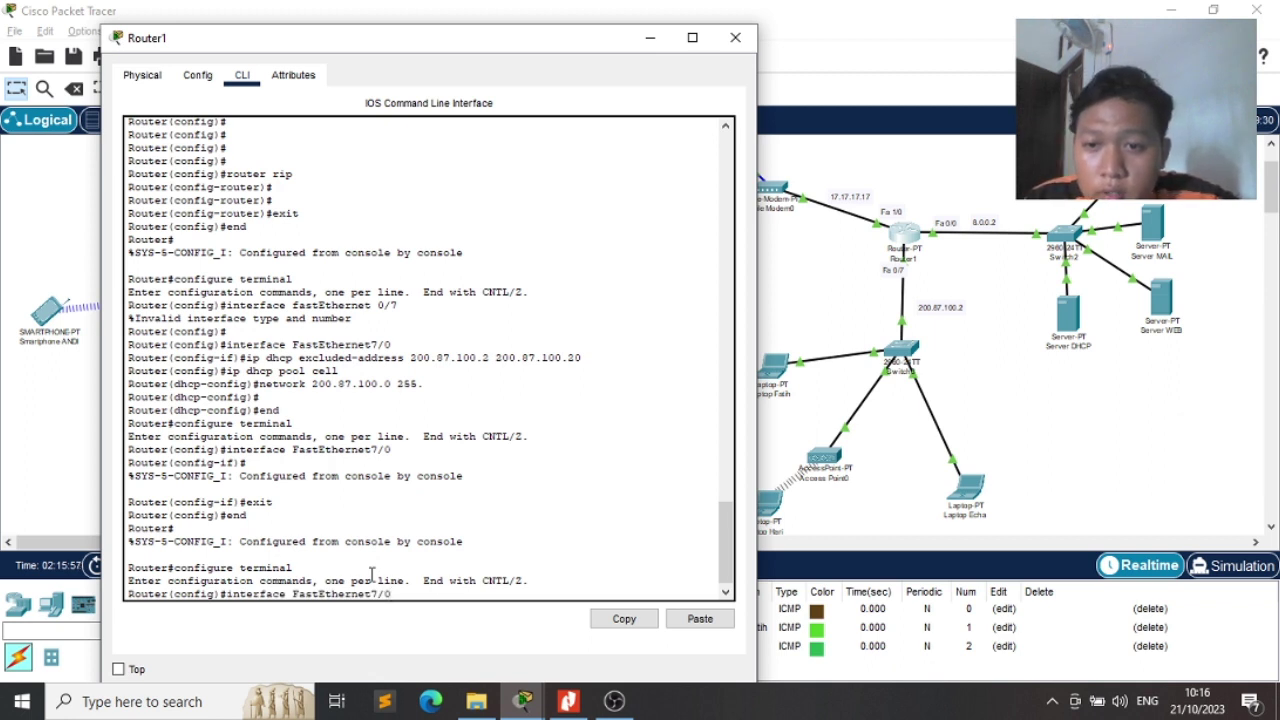
key("Return")
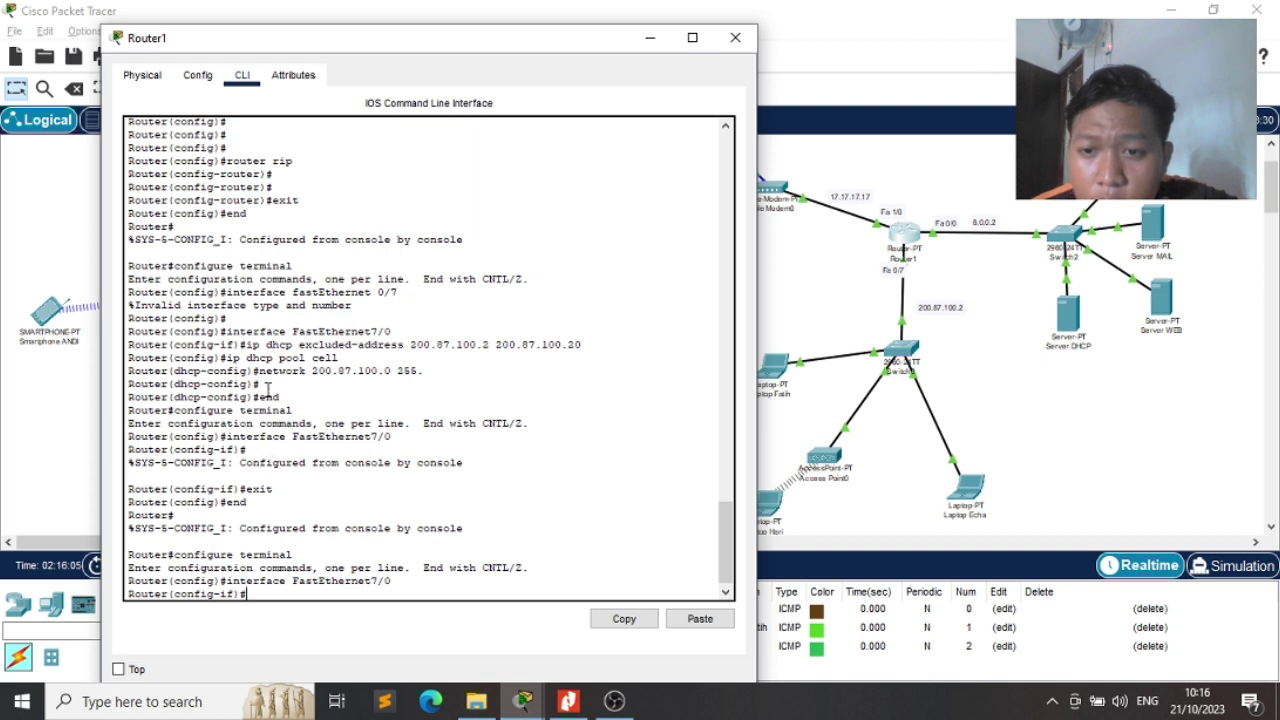
Apply ip dhcp excluded-address 200.87.100.2 200.87.100.20
key("Up")
key("Up")
key("Up")
key("Up")
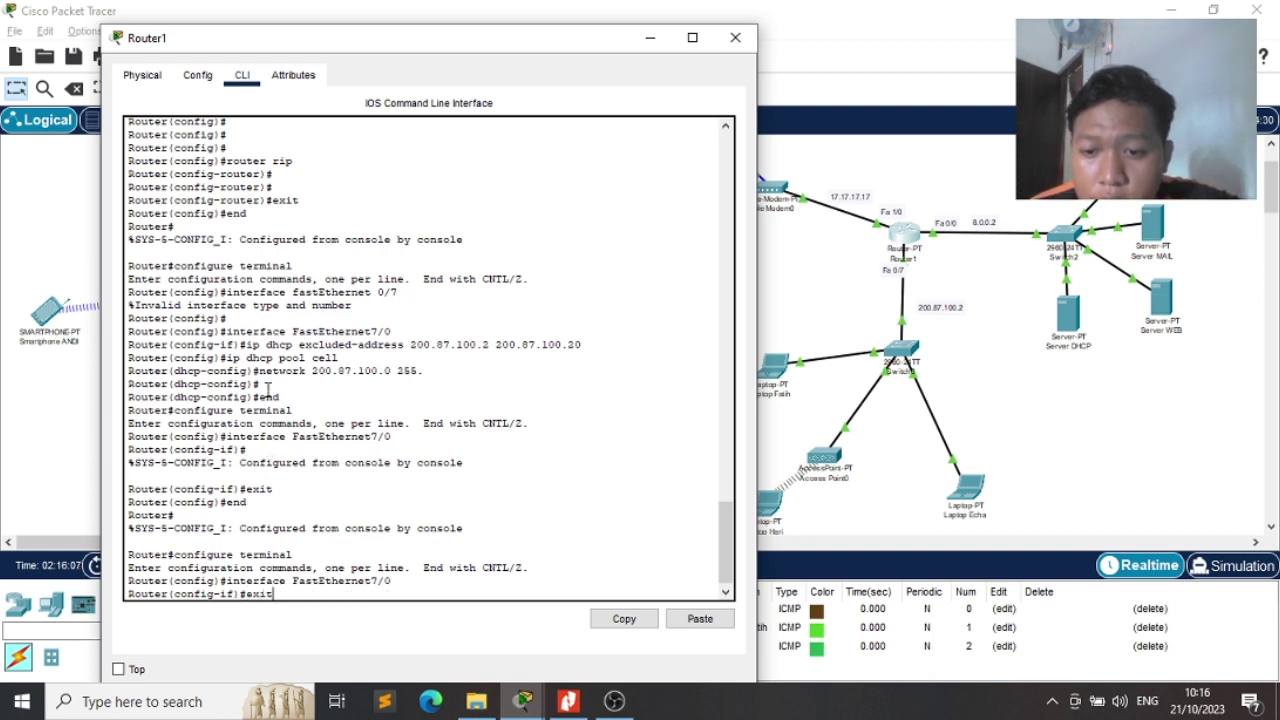
key("Up")
key("Down")
key("Up")
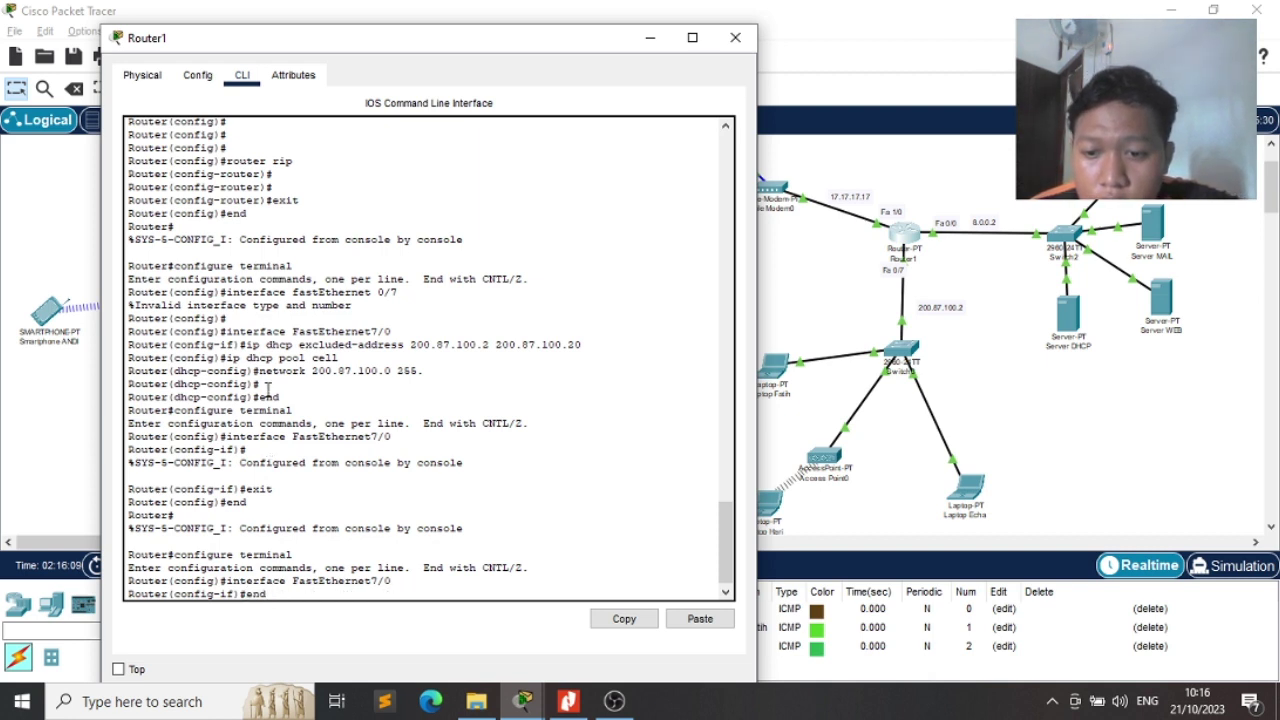
key("Down")
key("Down")
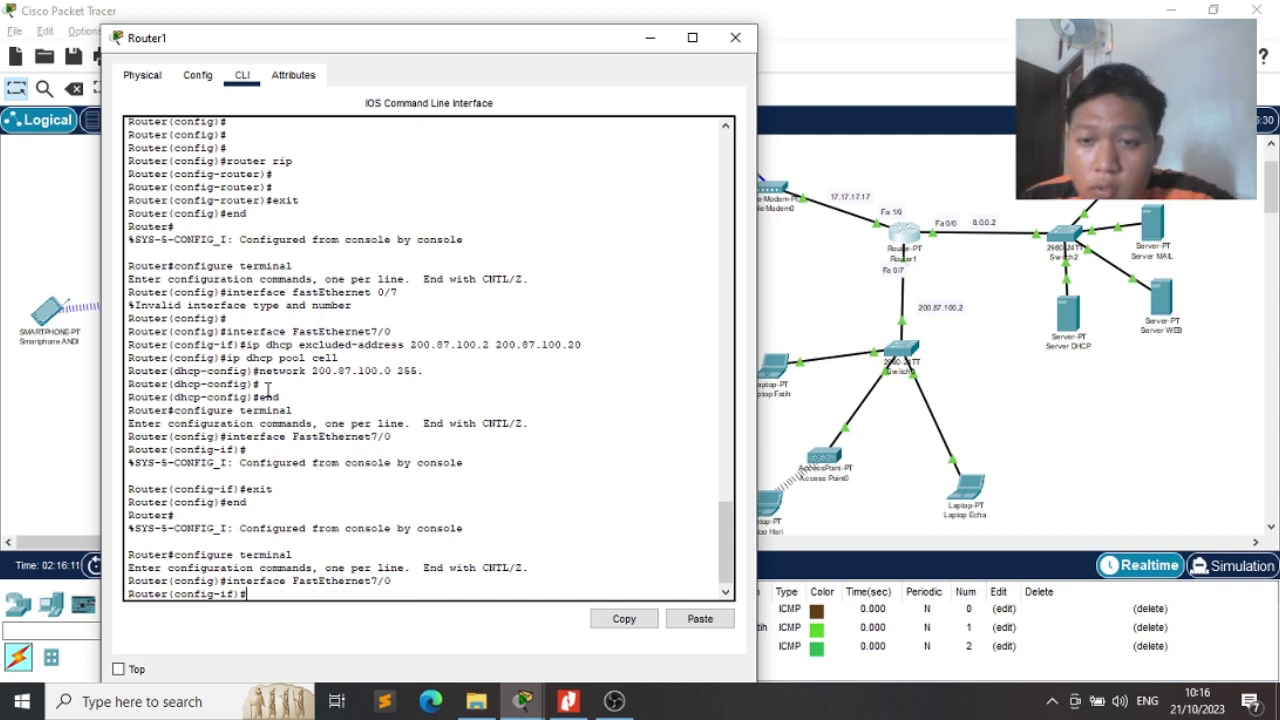
type("ip dhcp e")
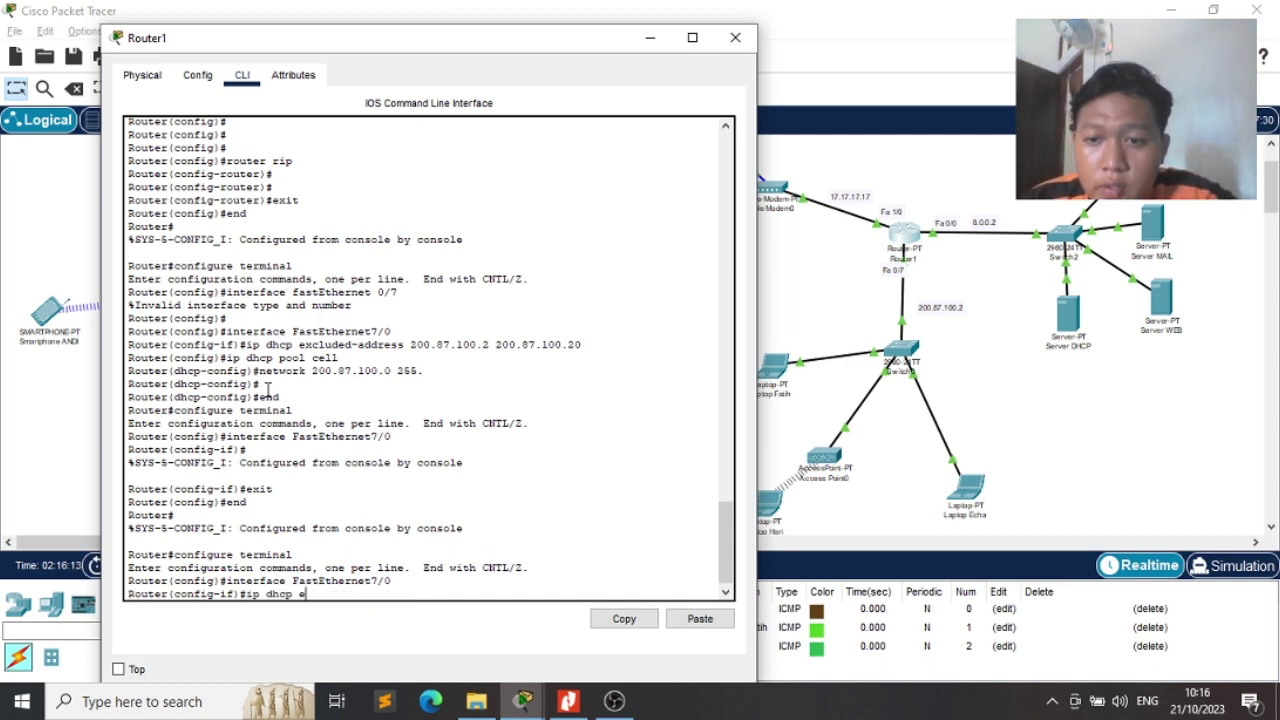
type("xclu")
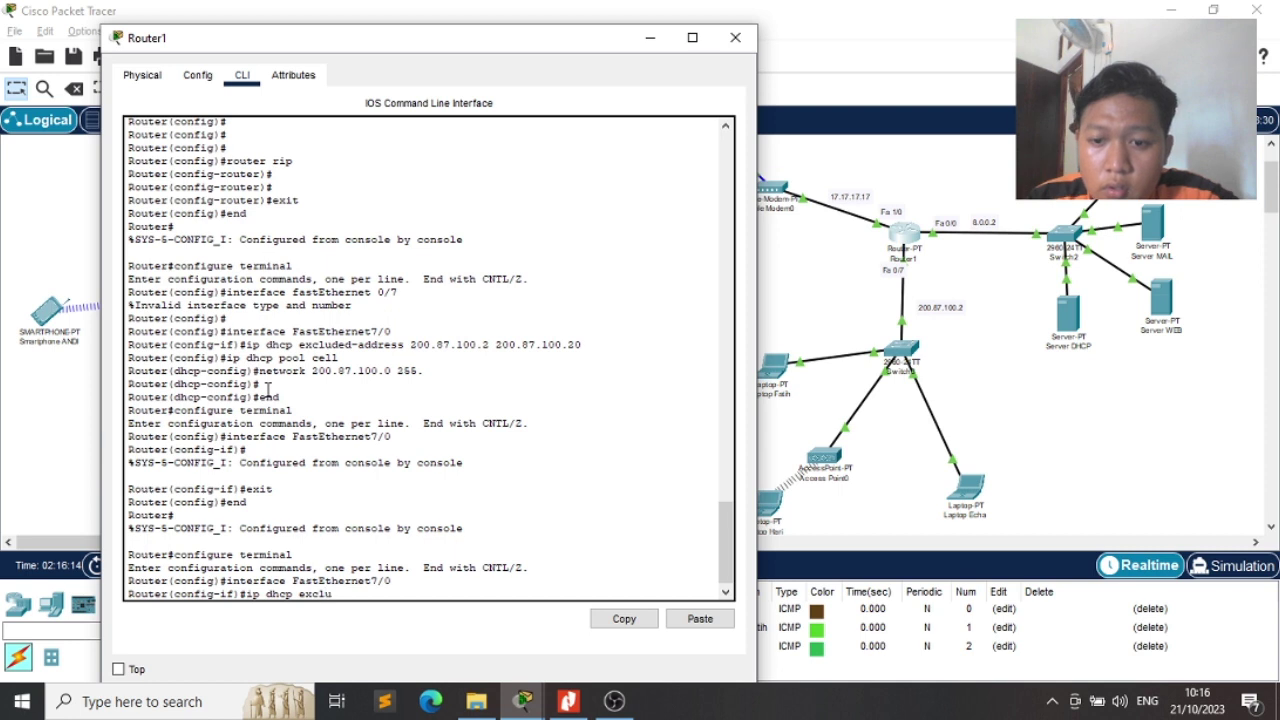
type("ded-addr")
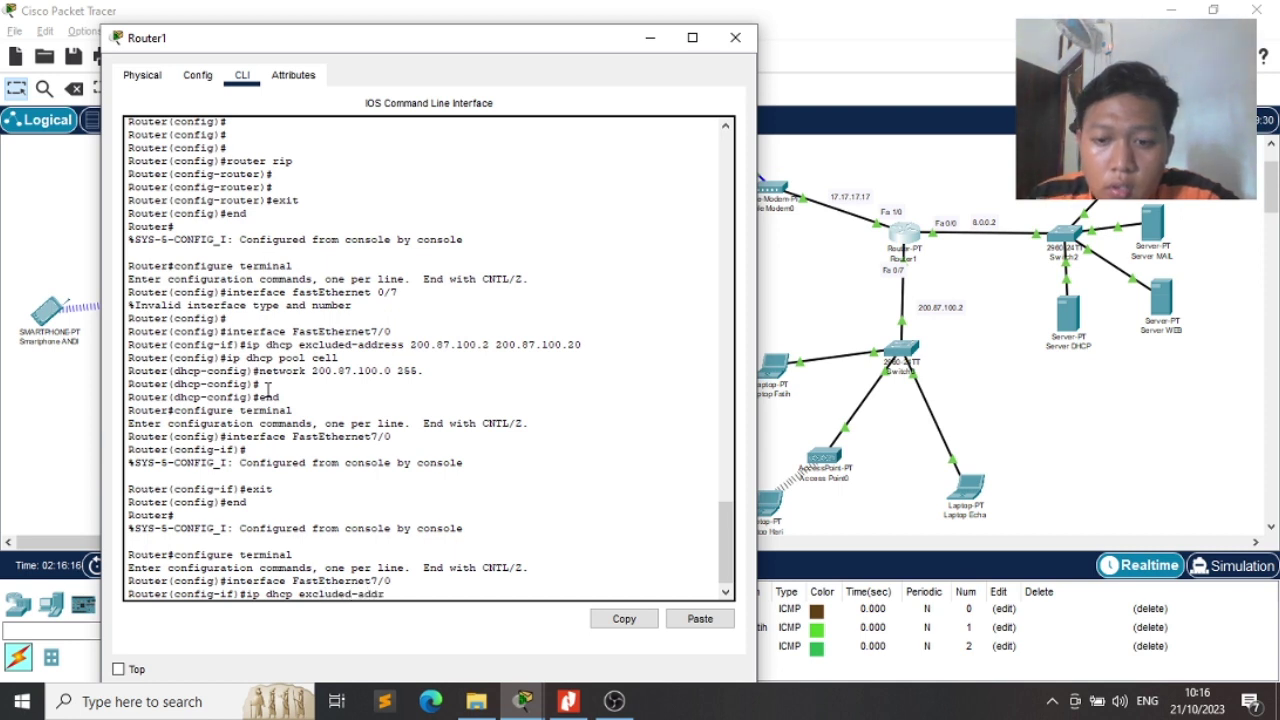
type("ess 200")
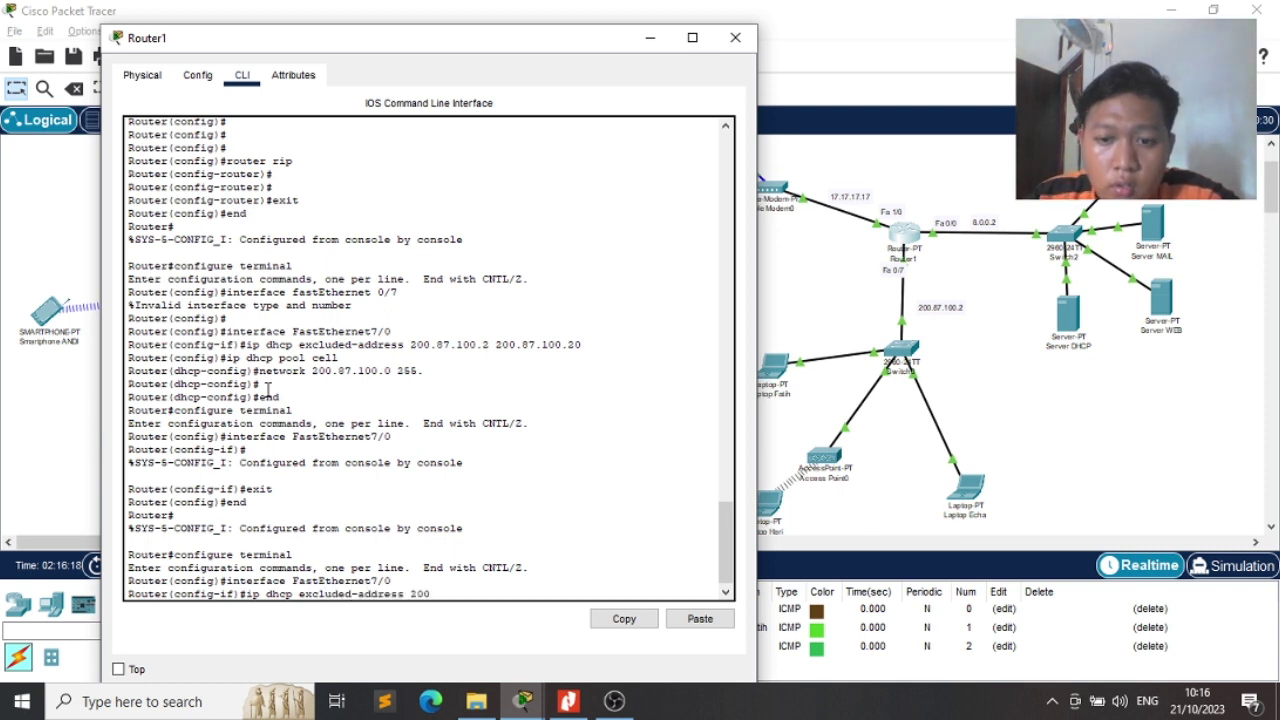
type(".87.1")
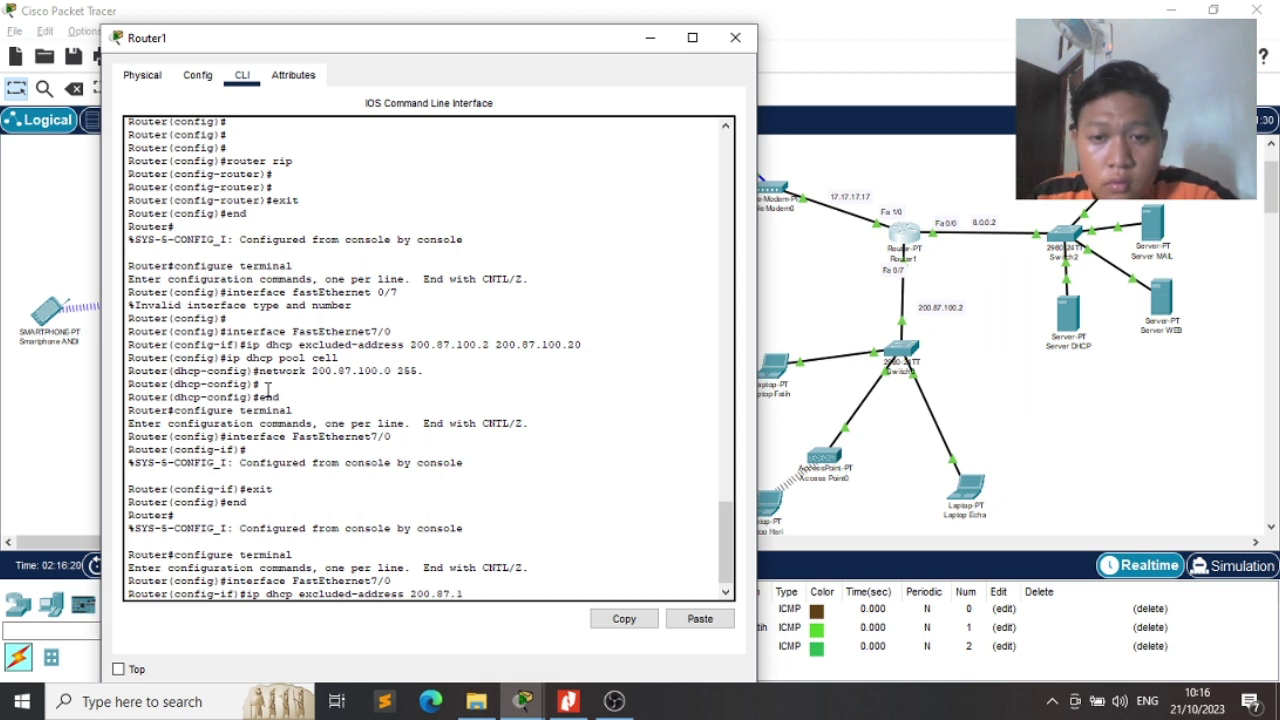
type("00.2")
type(" 200")
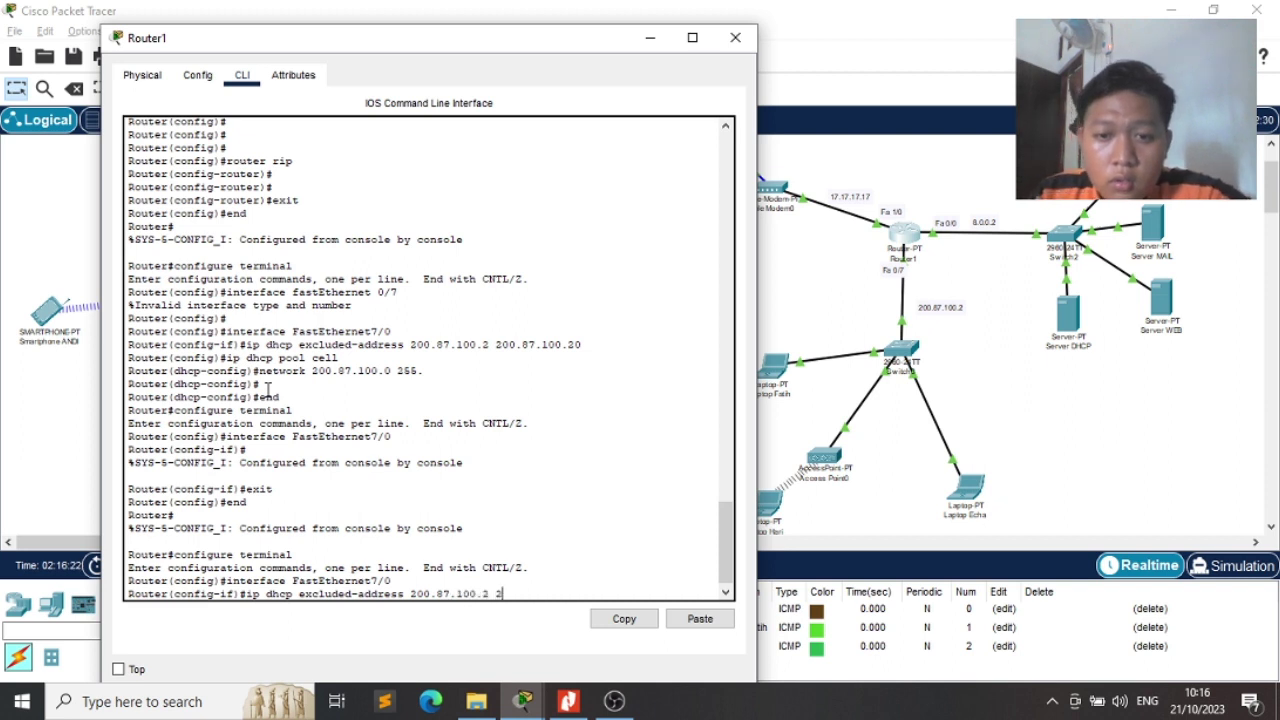
type(".87.1")
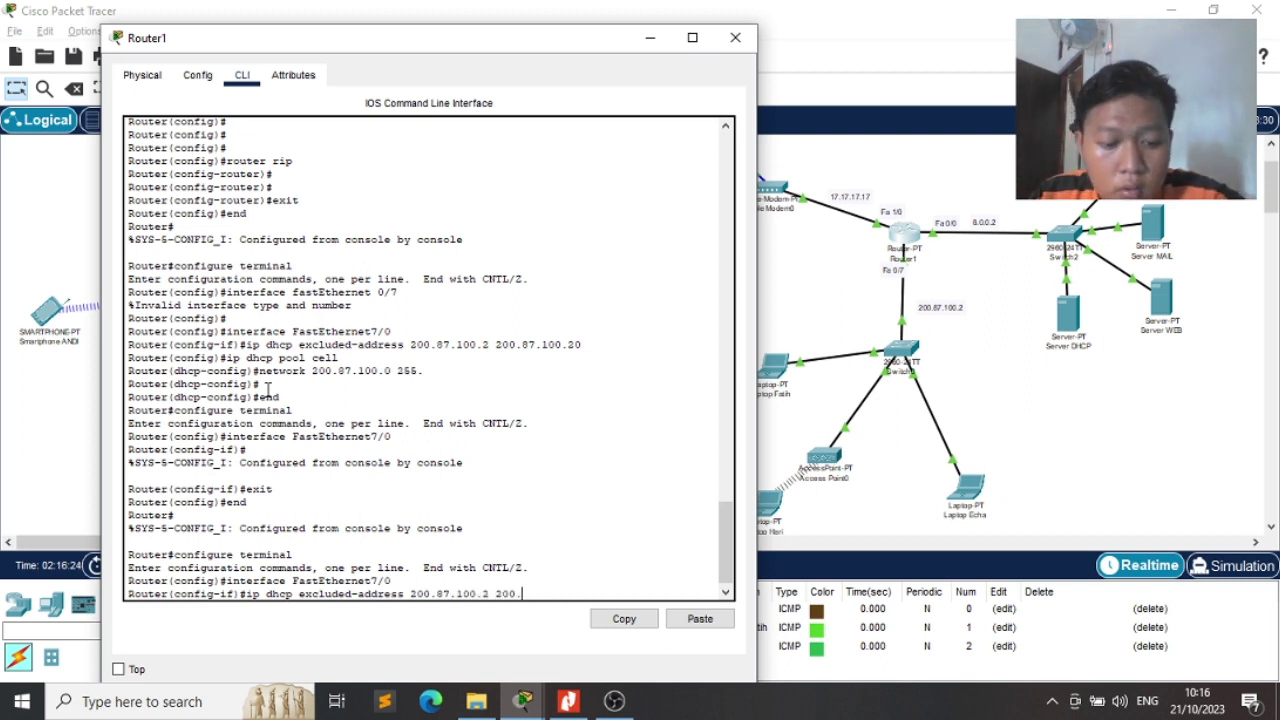
type("00.20")
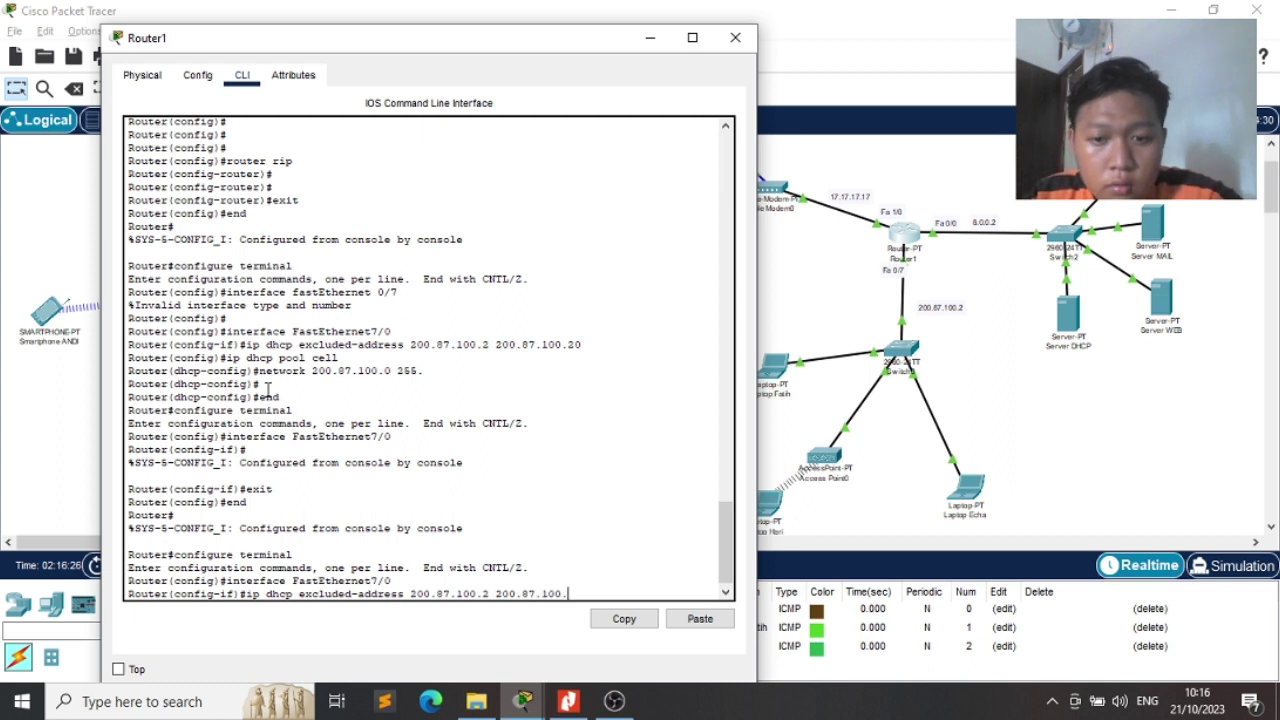
key("Return")
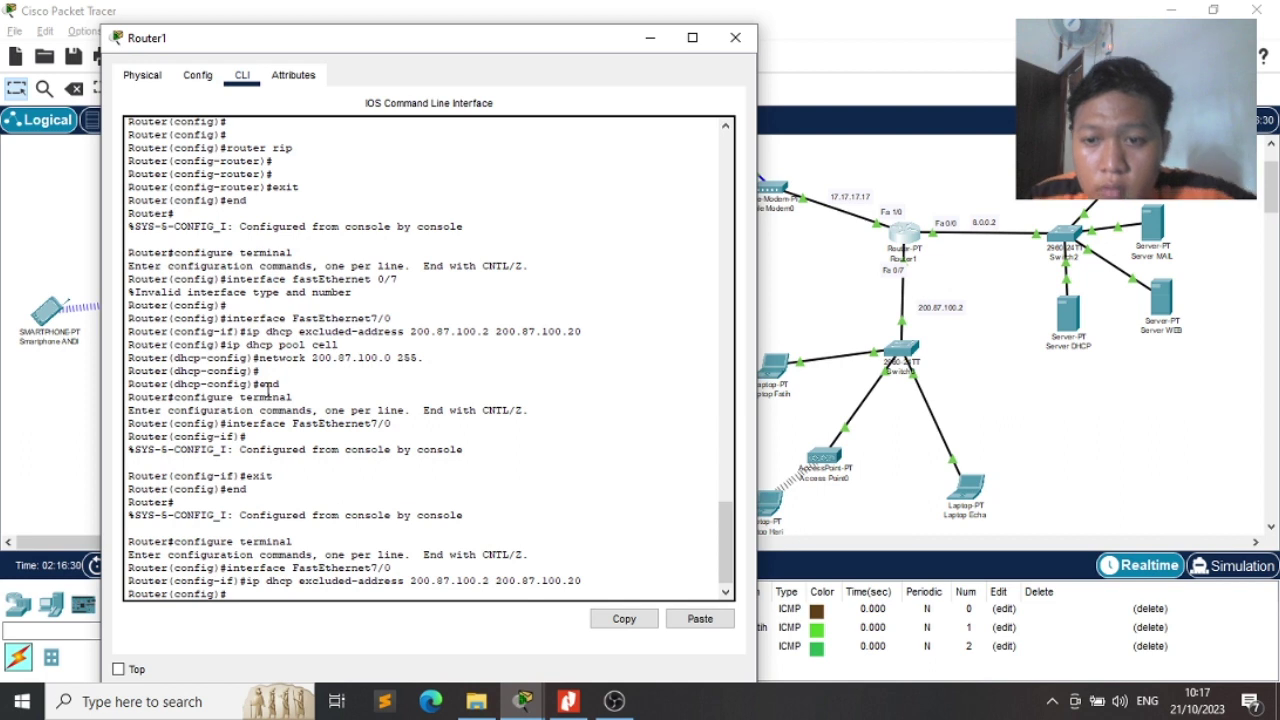
Create the DHCP pool 'cell' with ip dhcp pool cell
type("ipdhc")
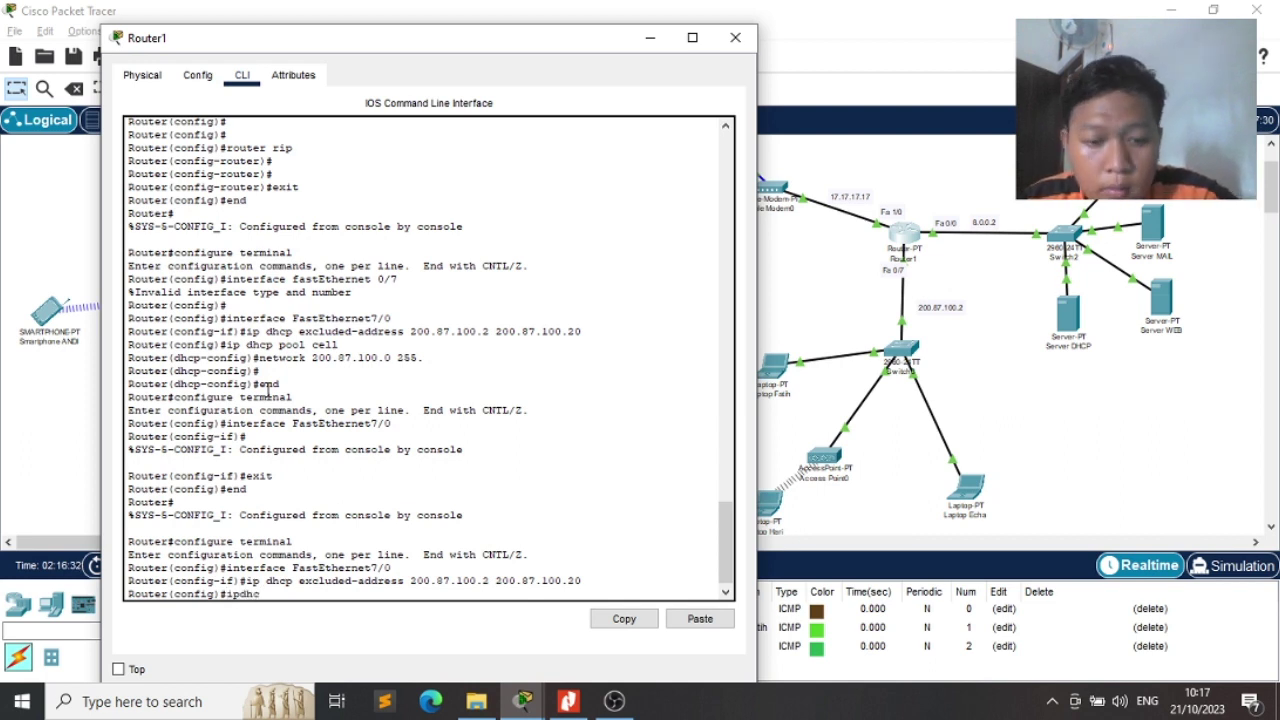
key("BackSpace")
key("BackSpace")
key("BackSpace")
type("dhcp pool")
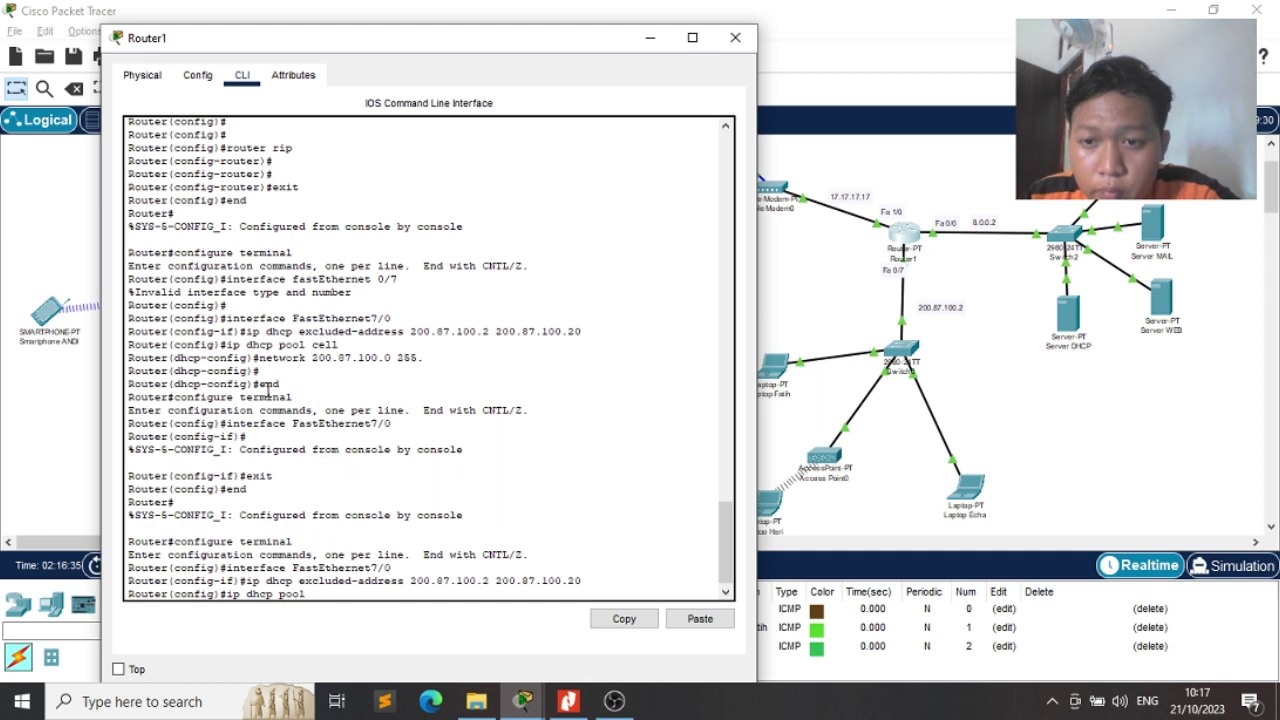
type(" cell")
key("Return")
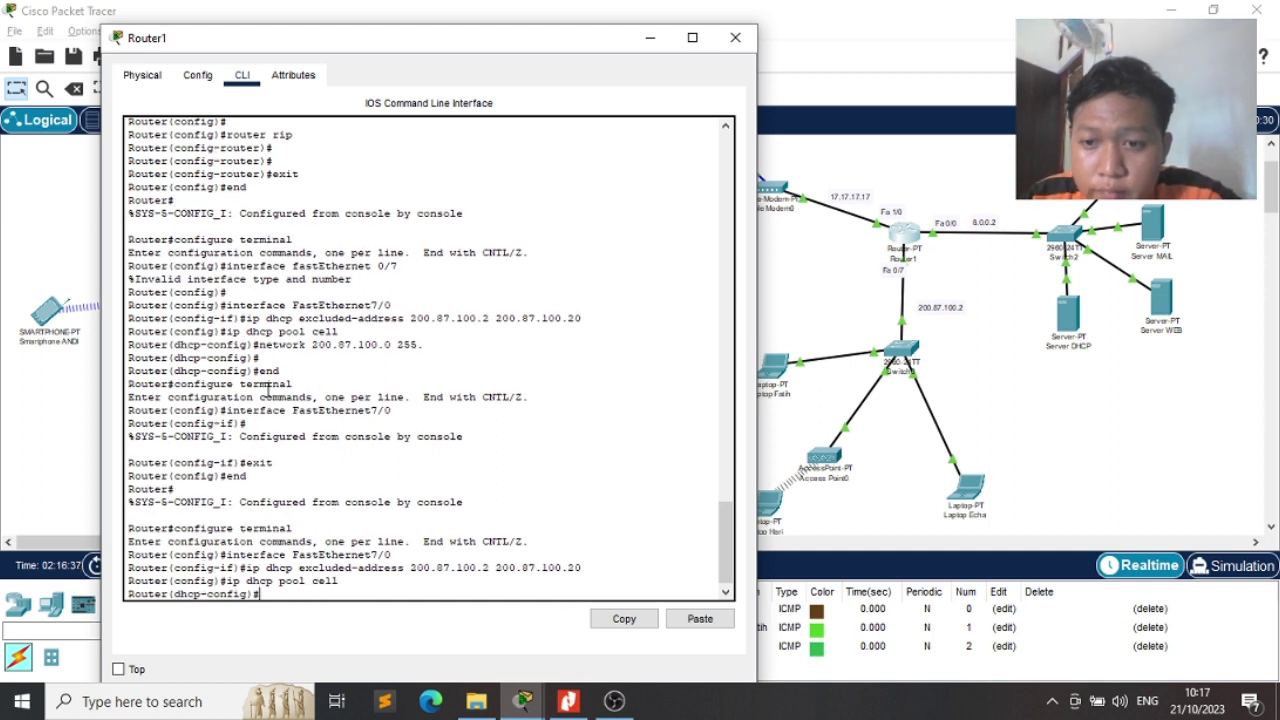
Give the pool network 200.87.100.0 with mask 255.255.255.0
type("new")
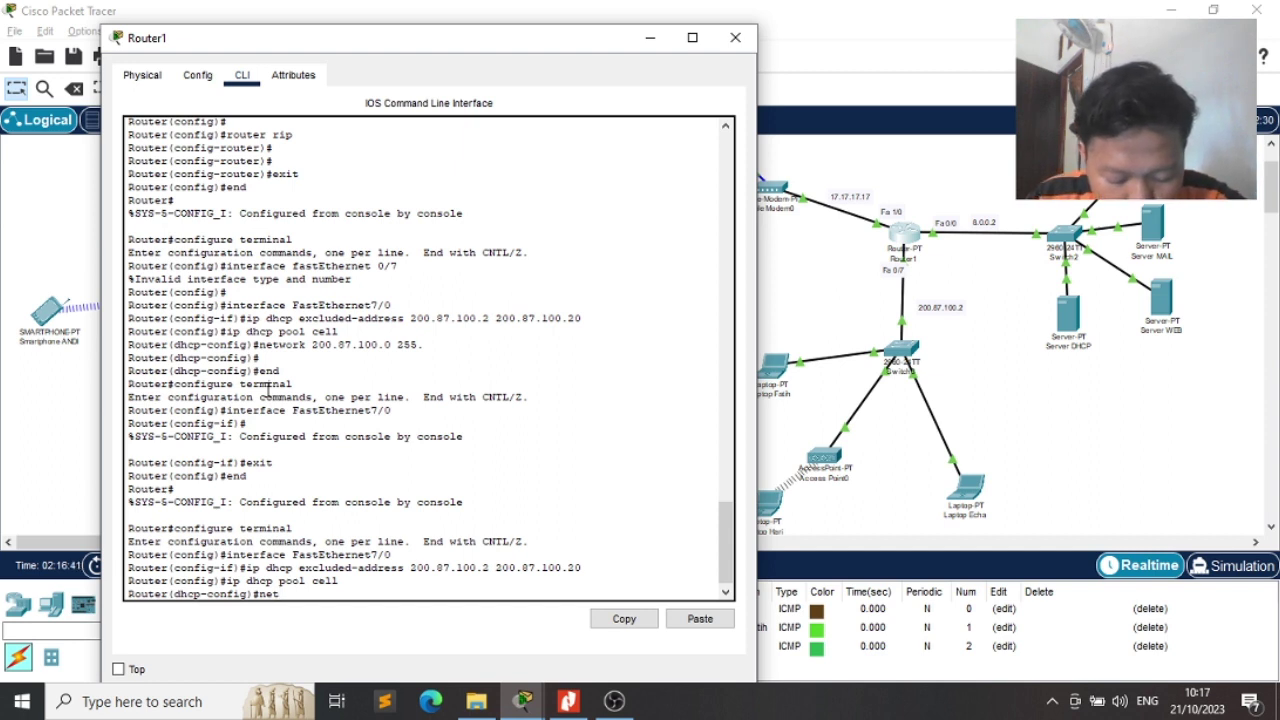
type("work")
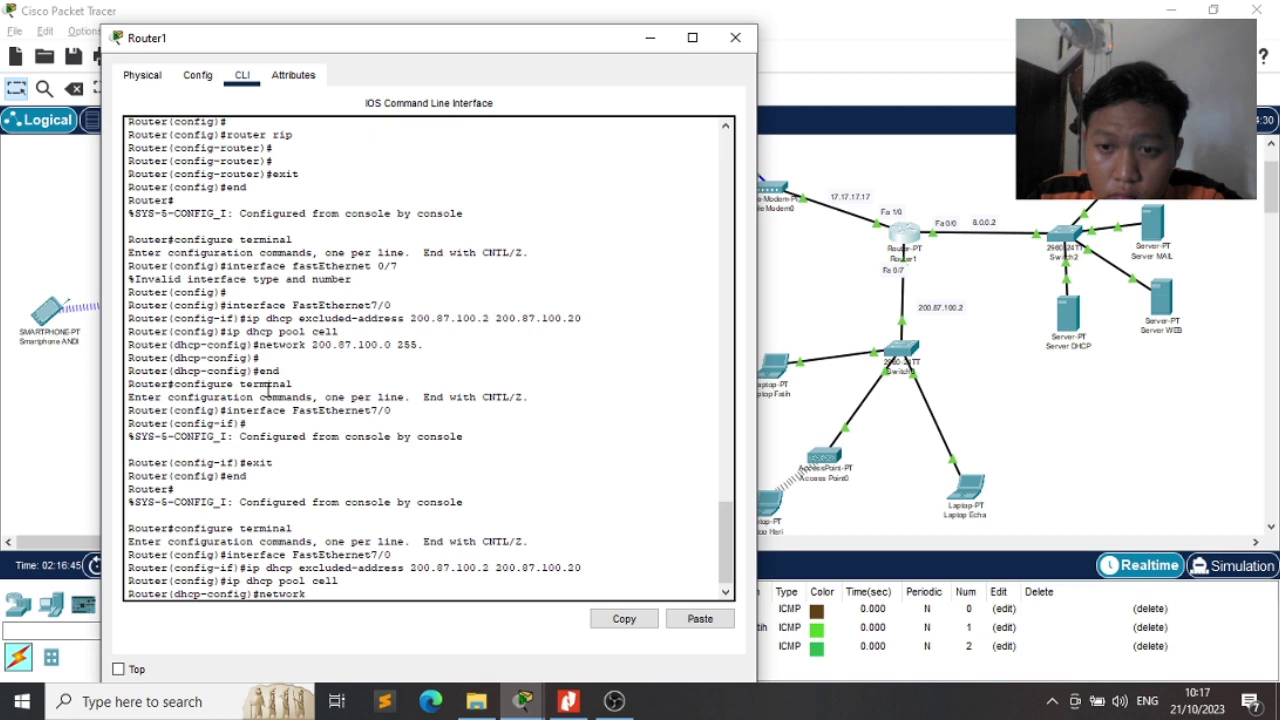
type("200")
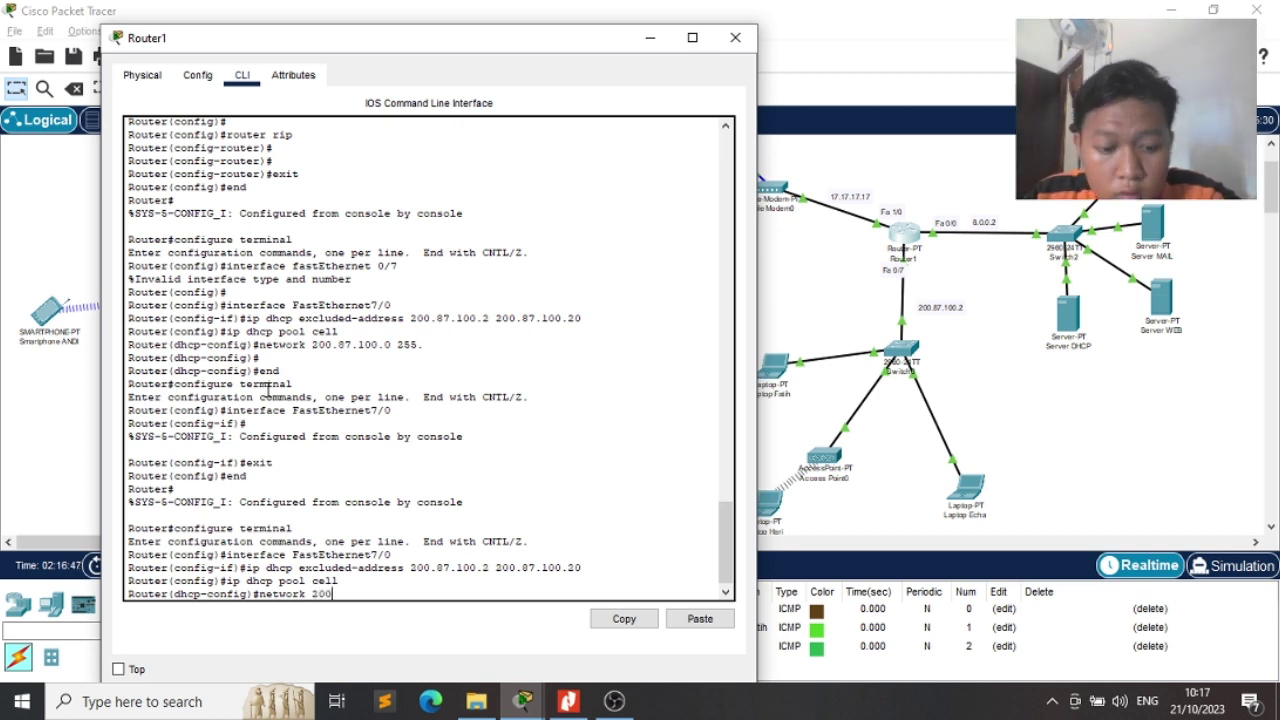
type(".87.100")
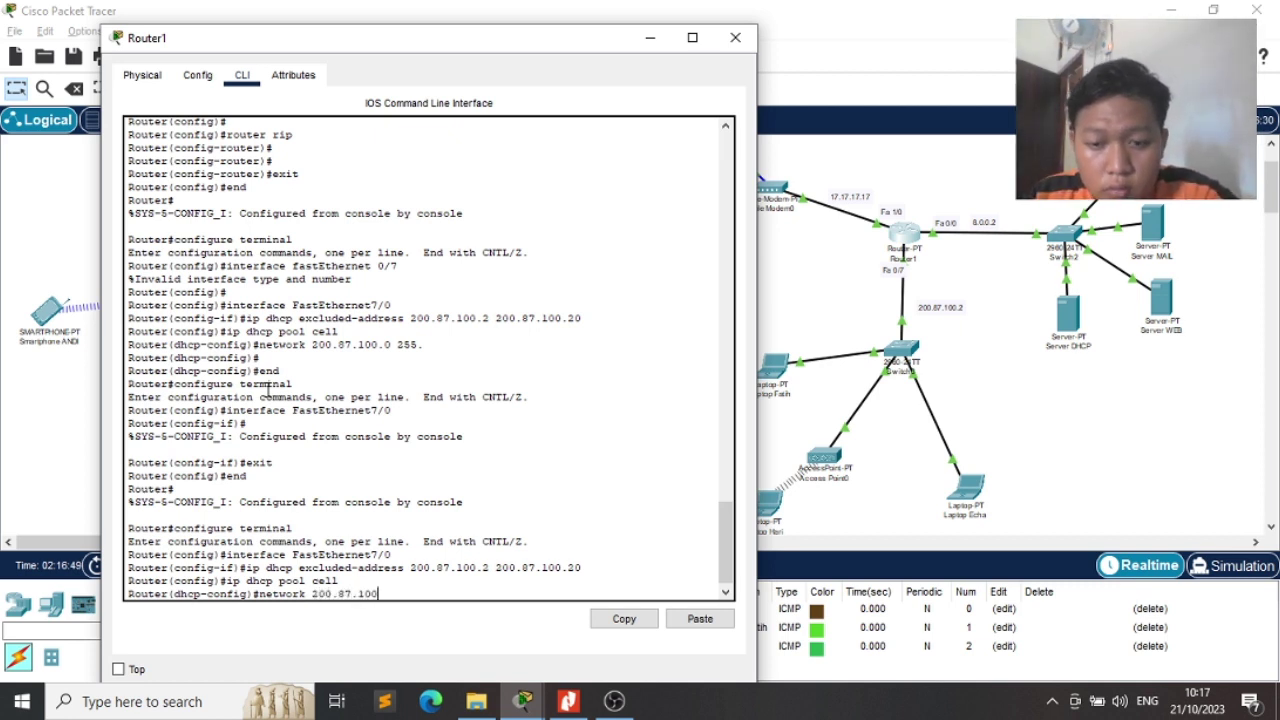
type(".0 ")
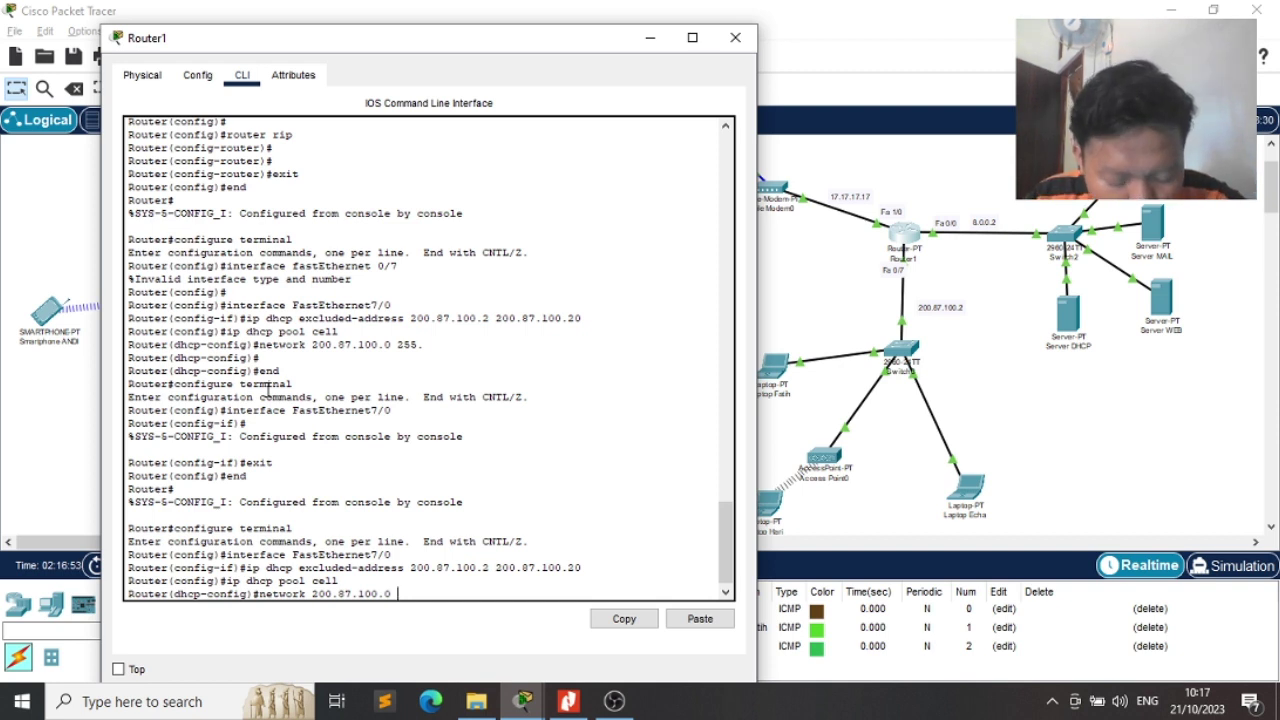
type("255")
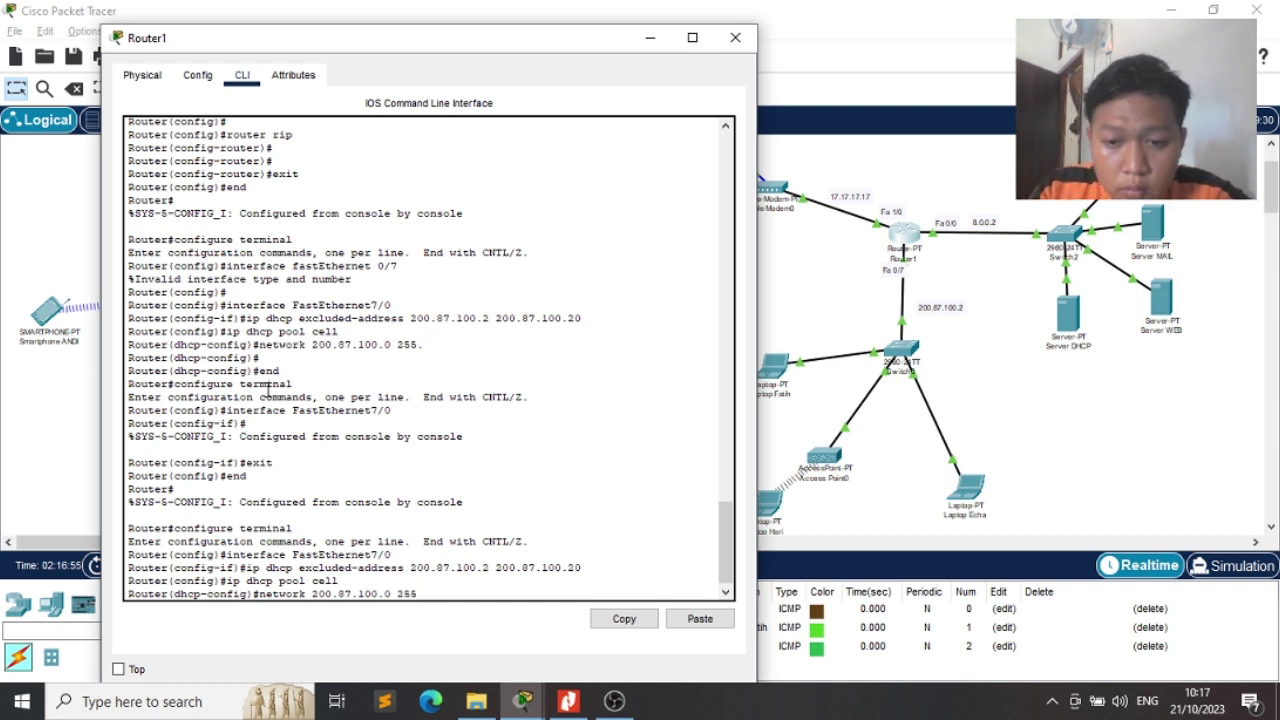
type(".2555.")
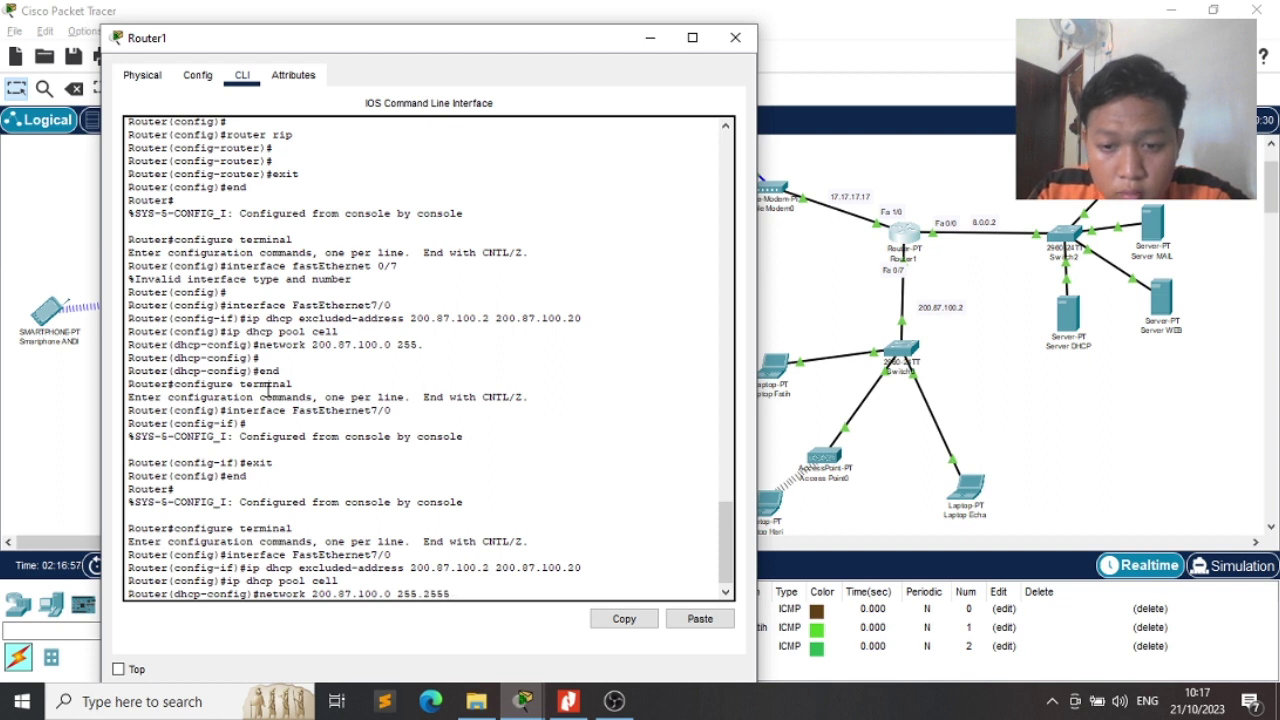
key("BackSpace")
type(".255.")
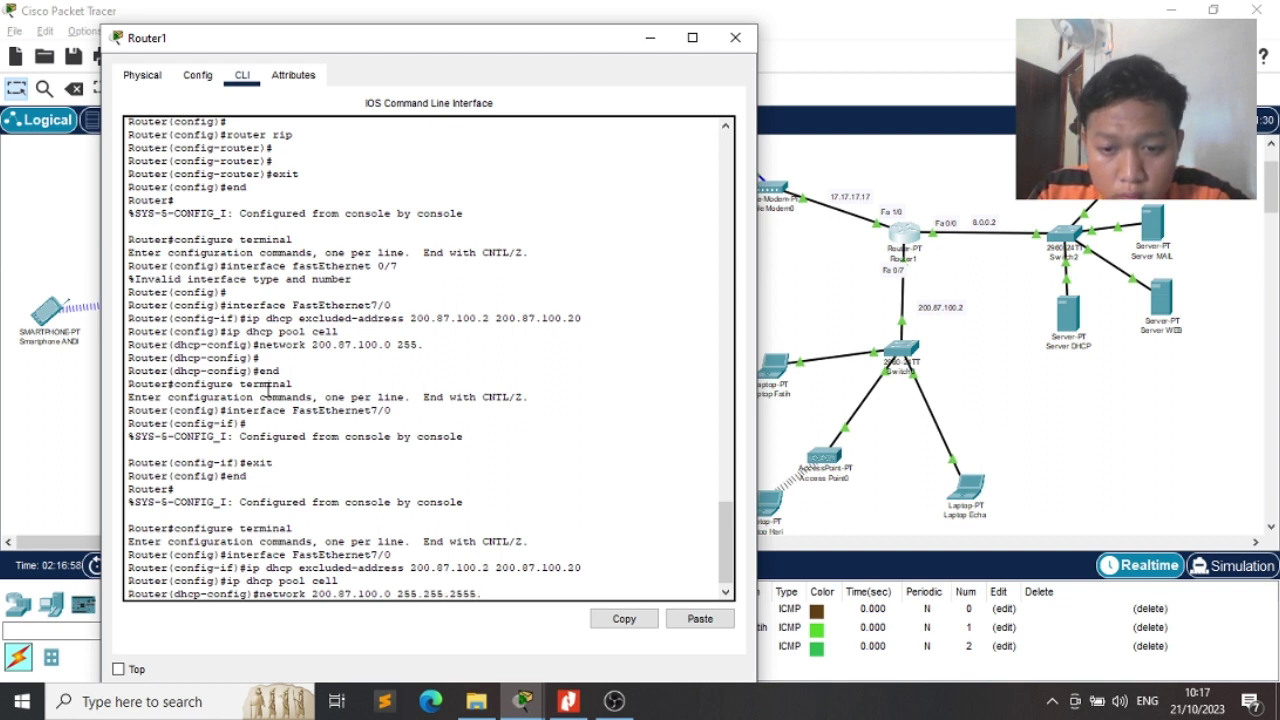
type("0")
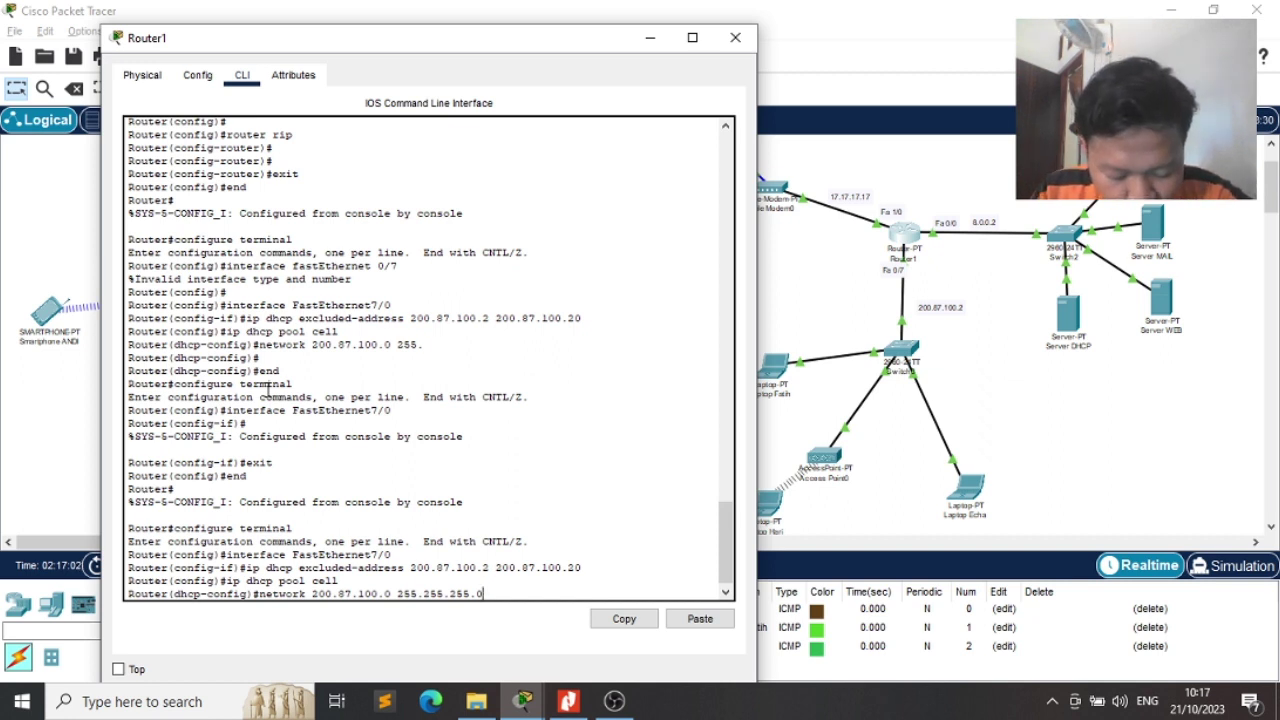
key("Return")
Make 200.87.100.2 the cell pool's default router, then begin entering the DNS server address
type("defa")
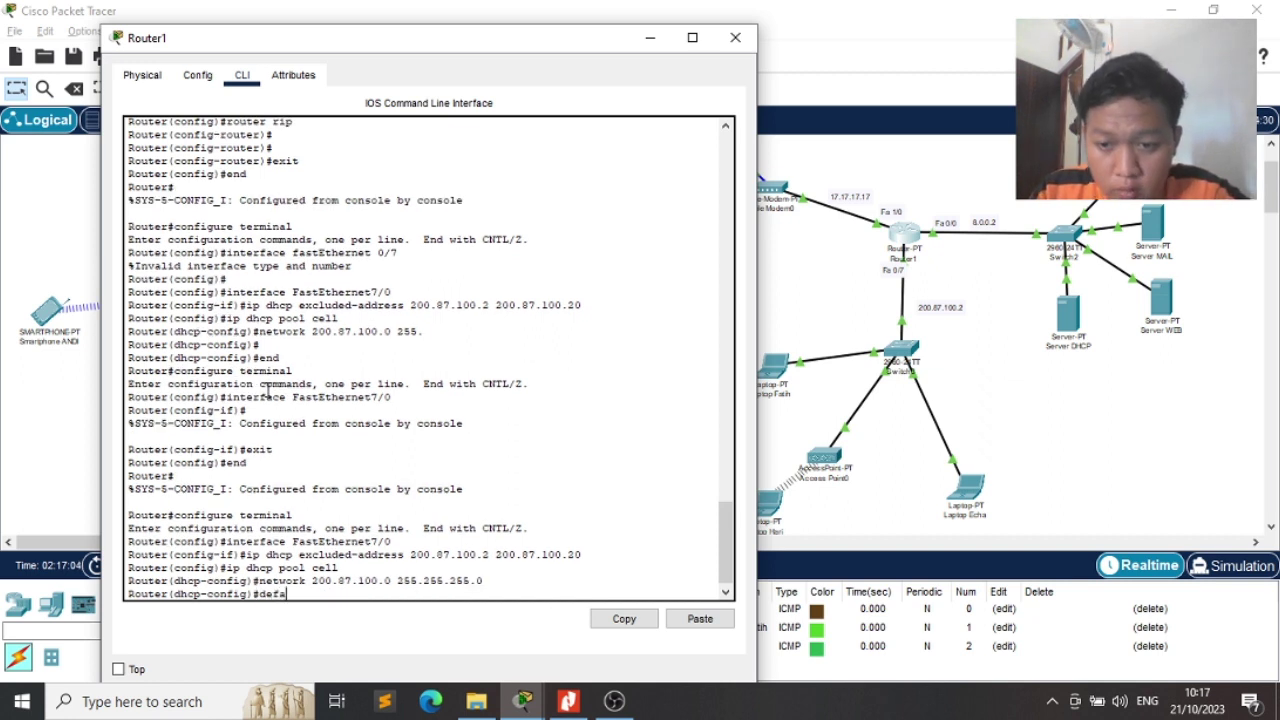
type("ult")
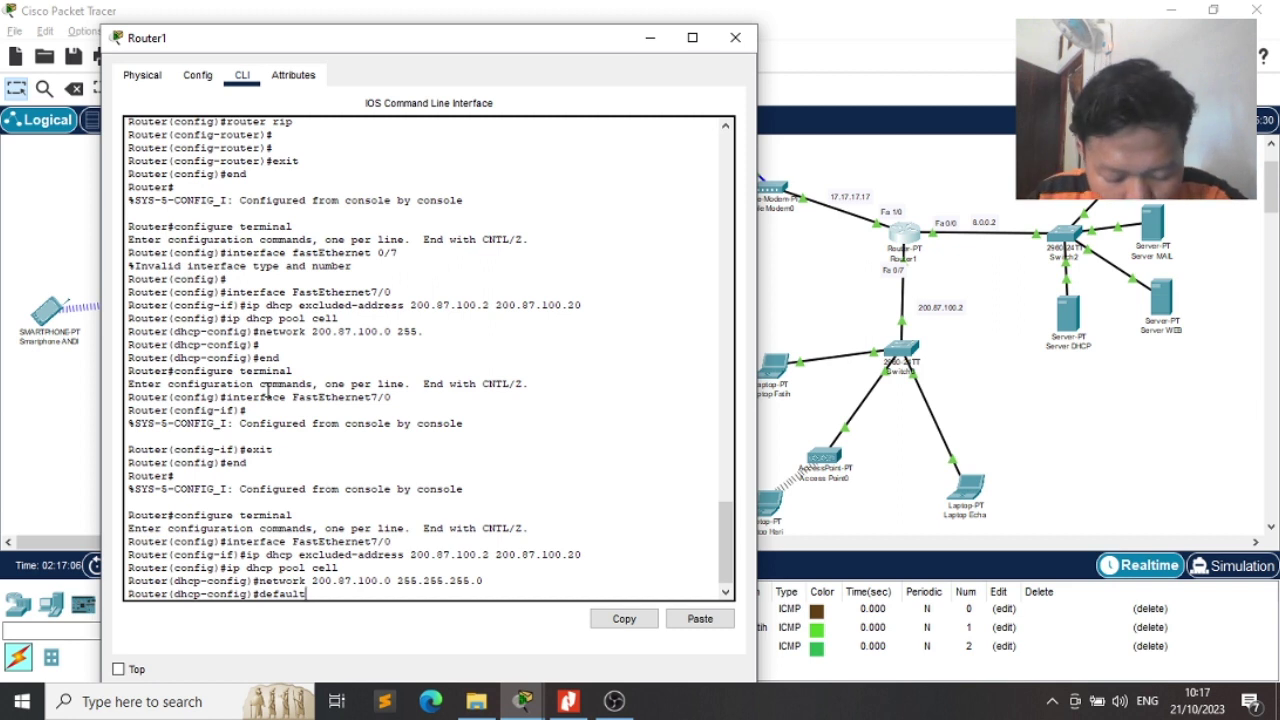
type("-rou")
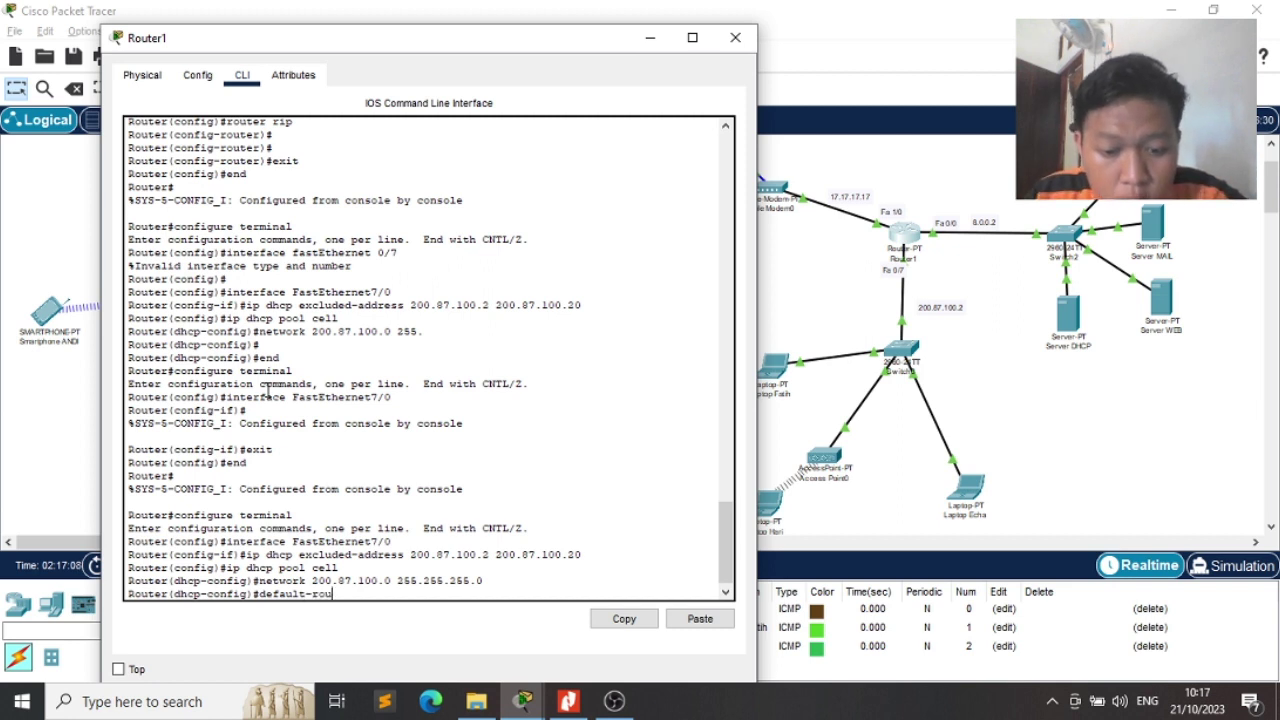
type("ter 200")
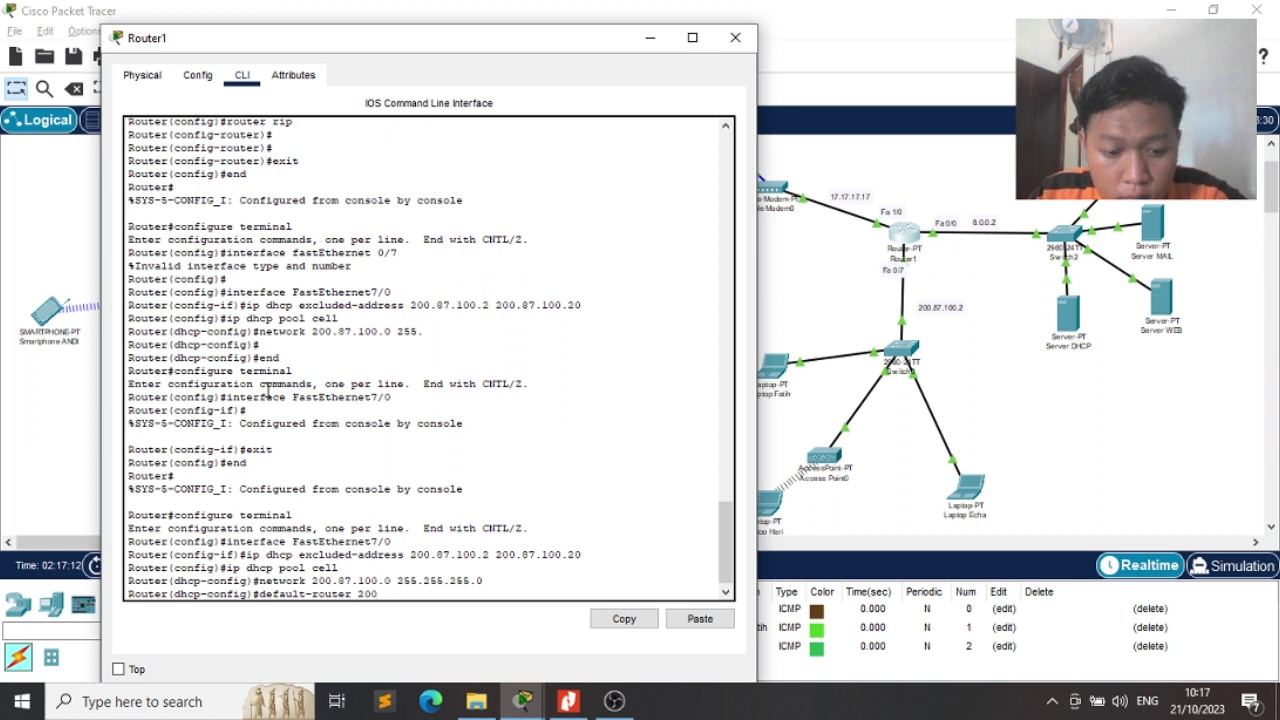
type(".87.100.2")
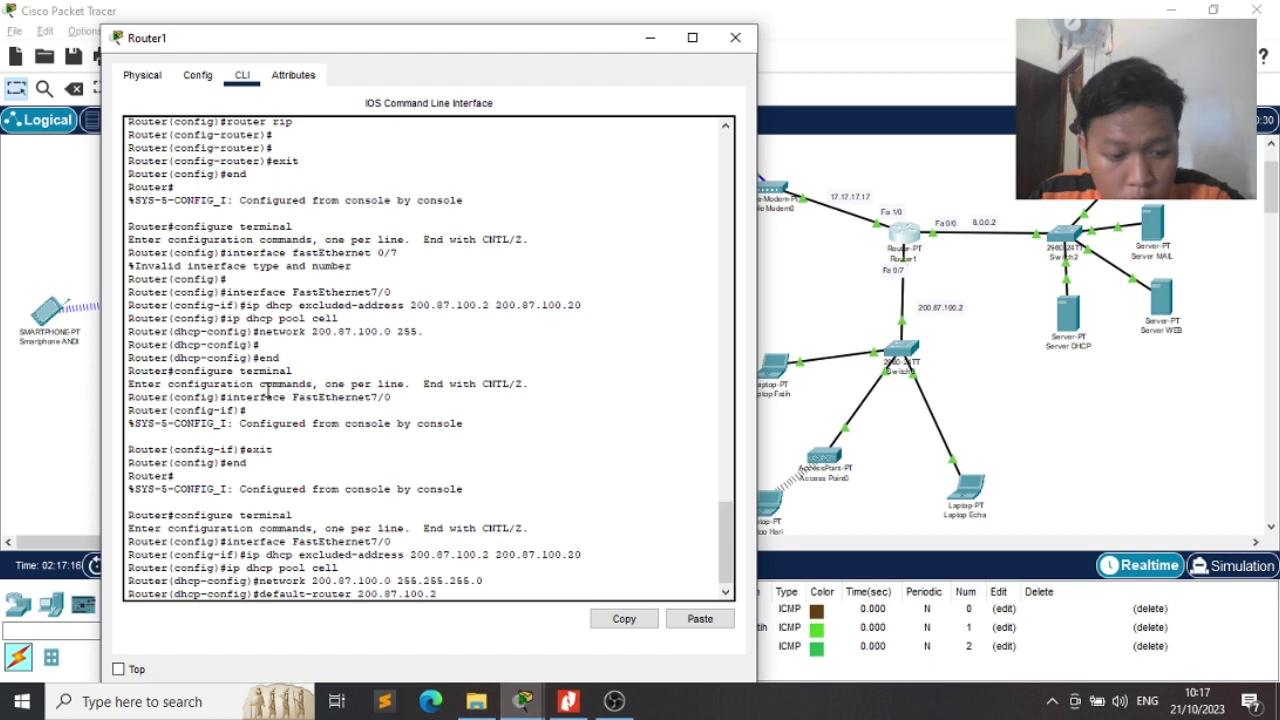
key("Return")
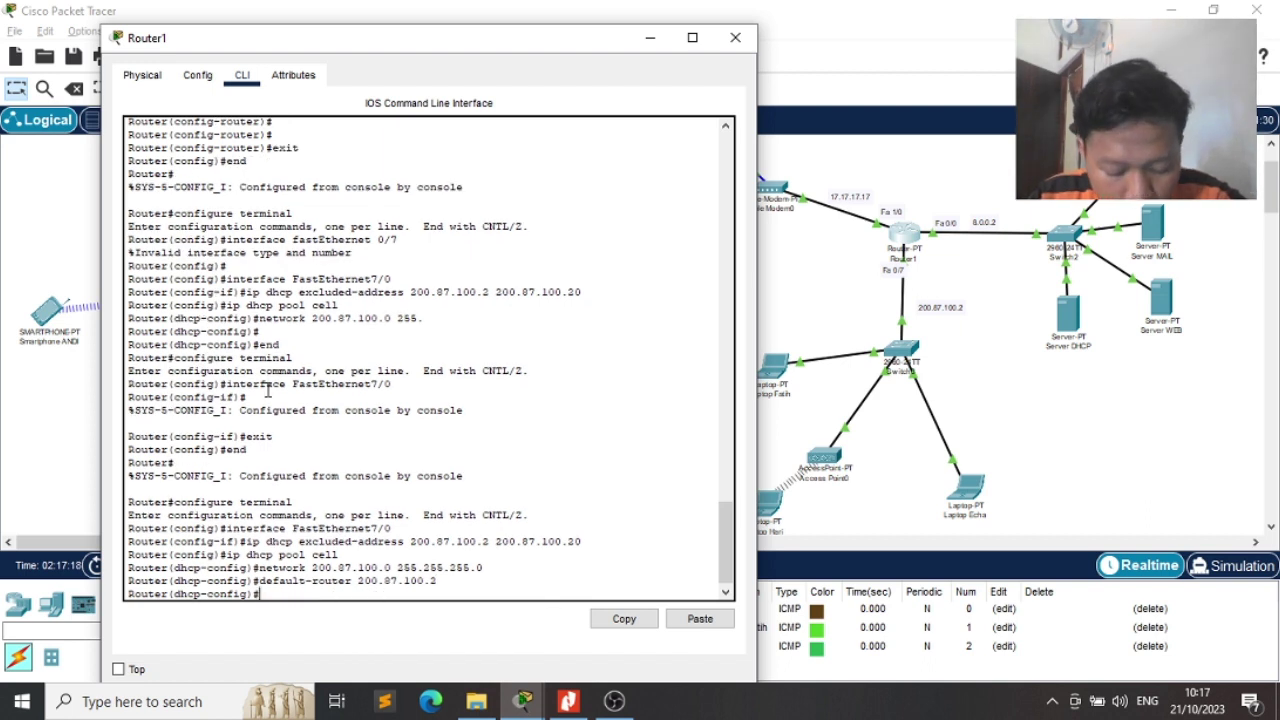
type("dns")
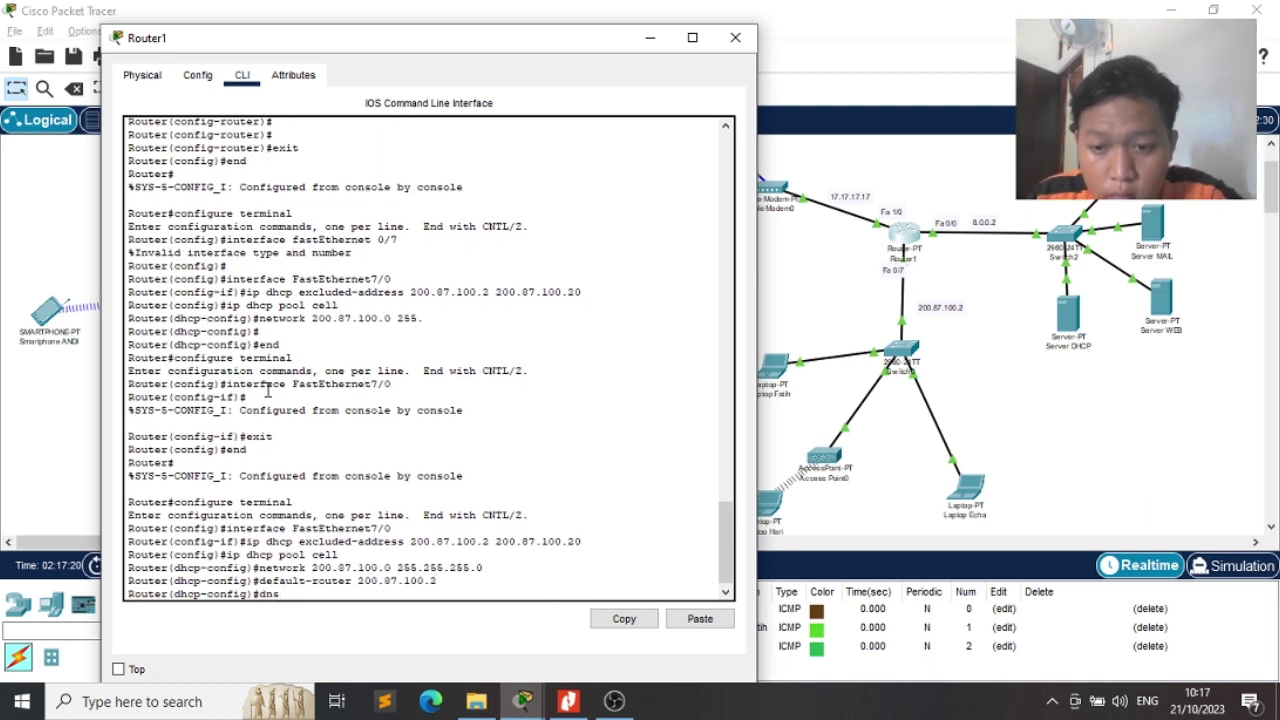
type("-server")
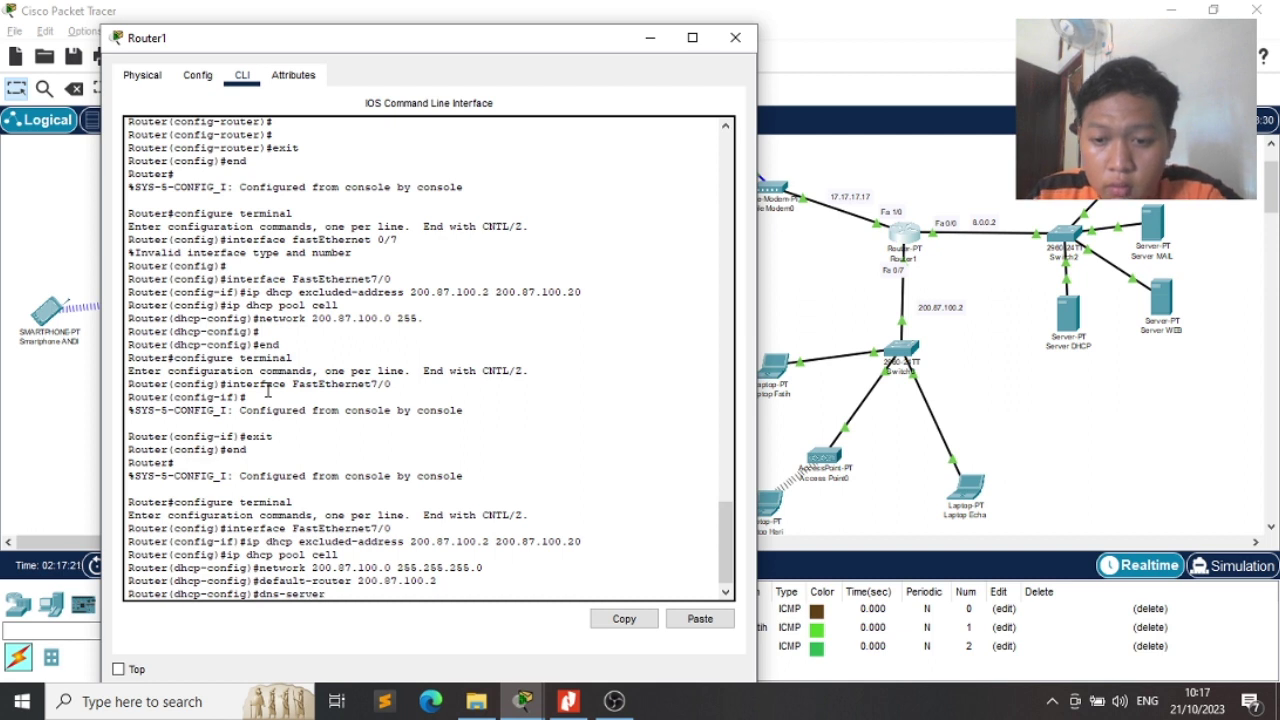
type(" 200")
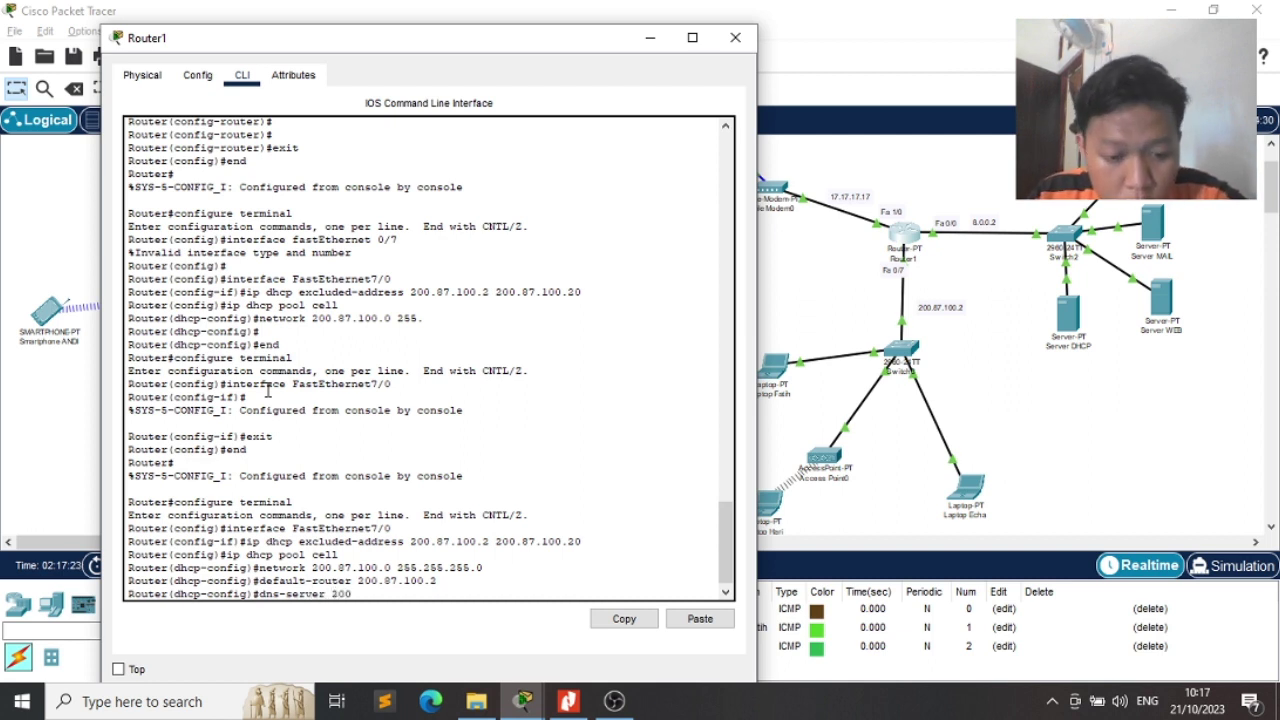
type(".")
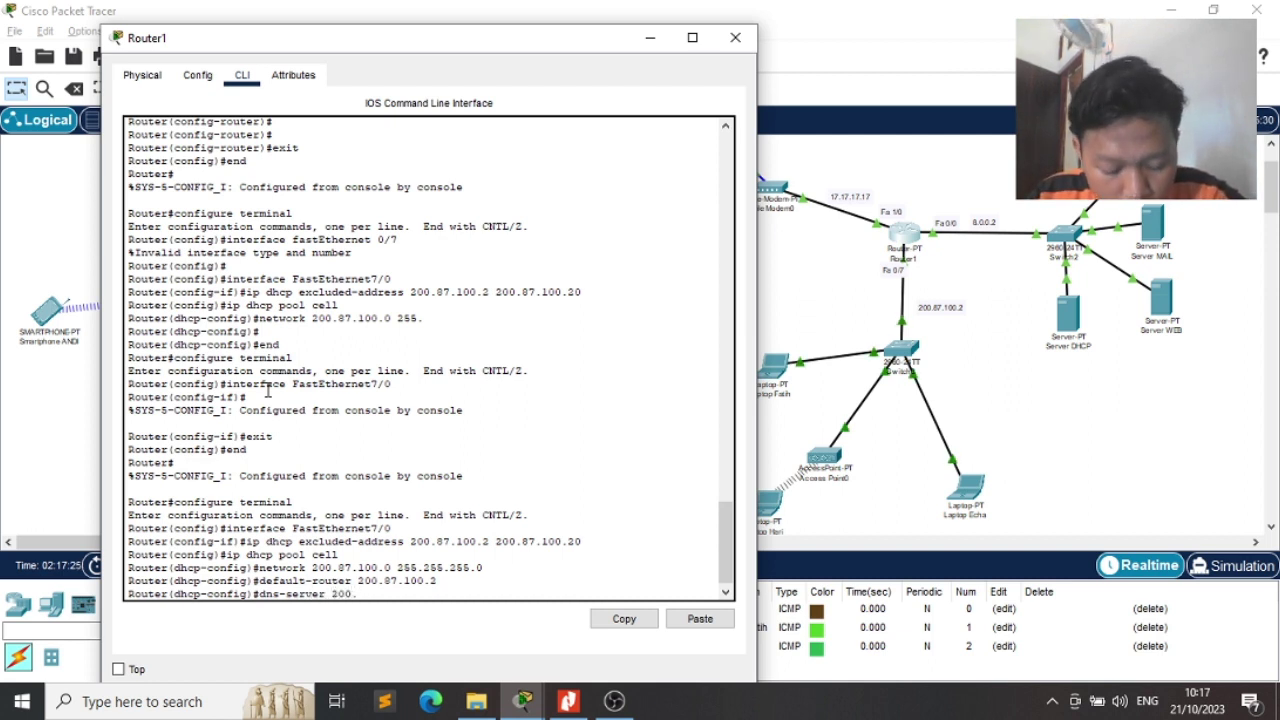
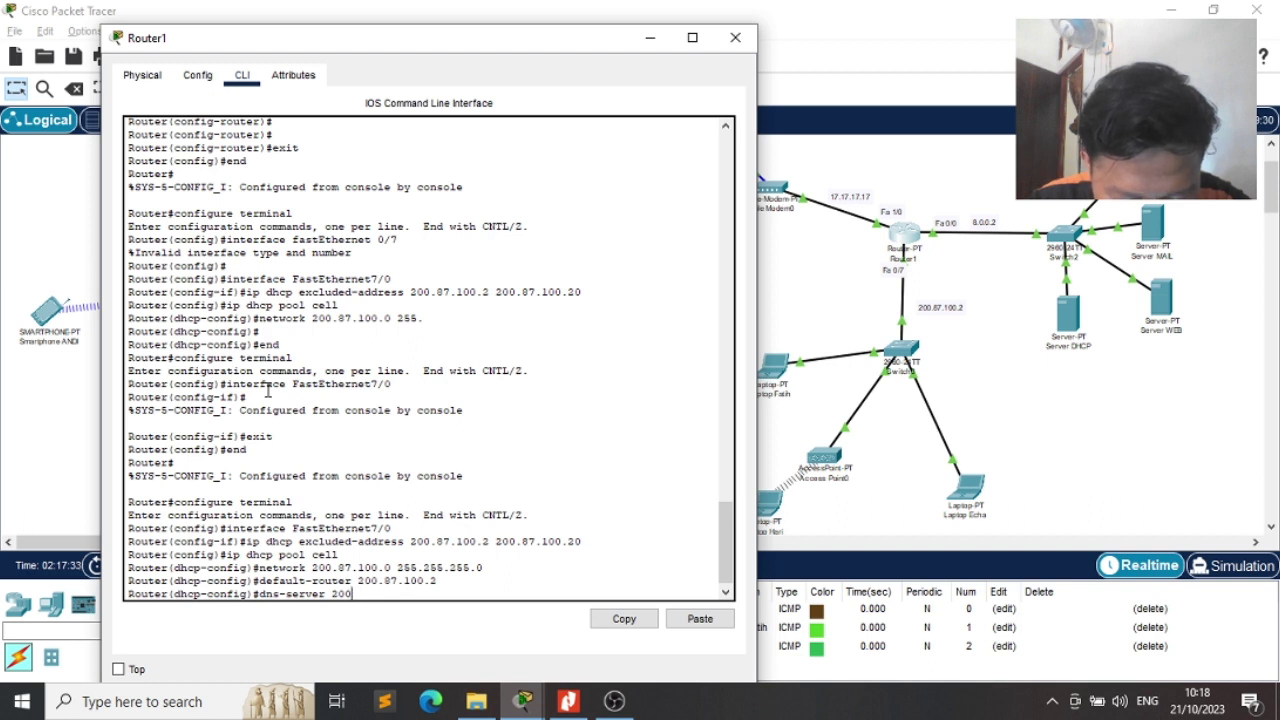
Correct the cell pool's DNS server to 8.8.8.8, then exit and end configuration mode
key("BackSpace")
key("BackSpace")
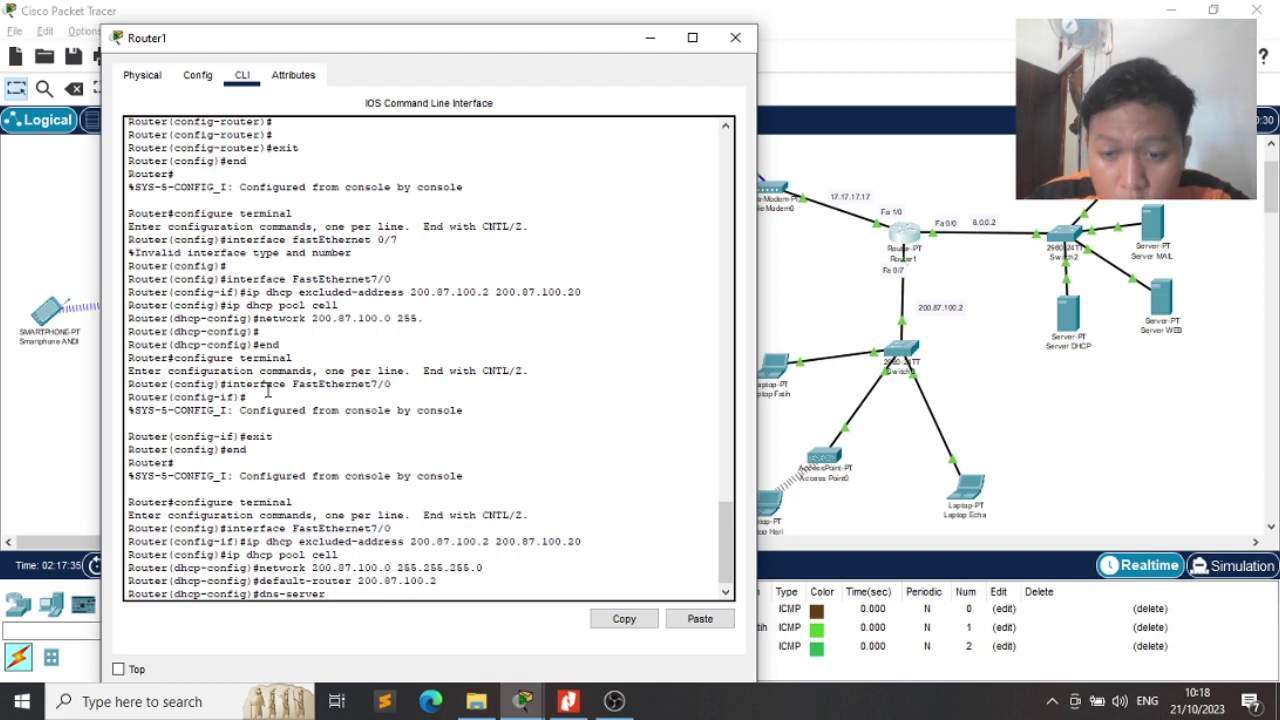
type("8.8")
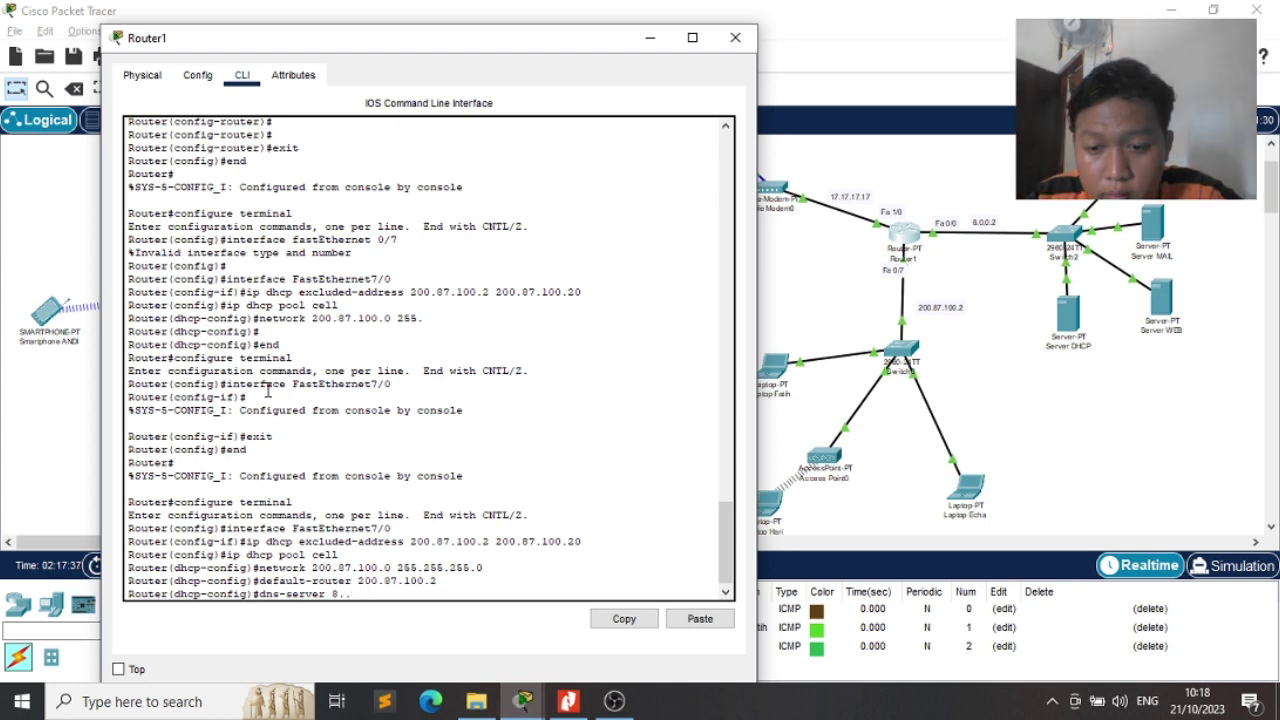
type(".8.")
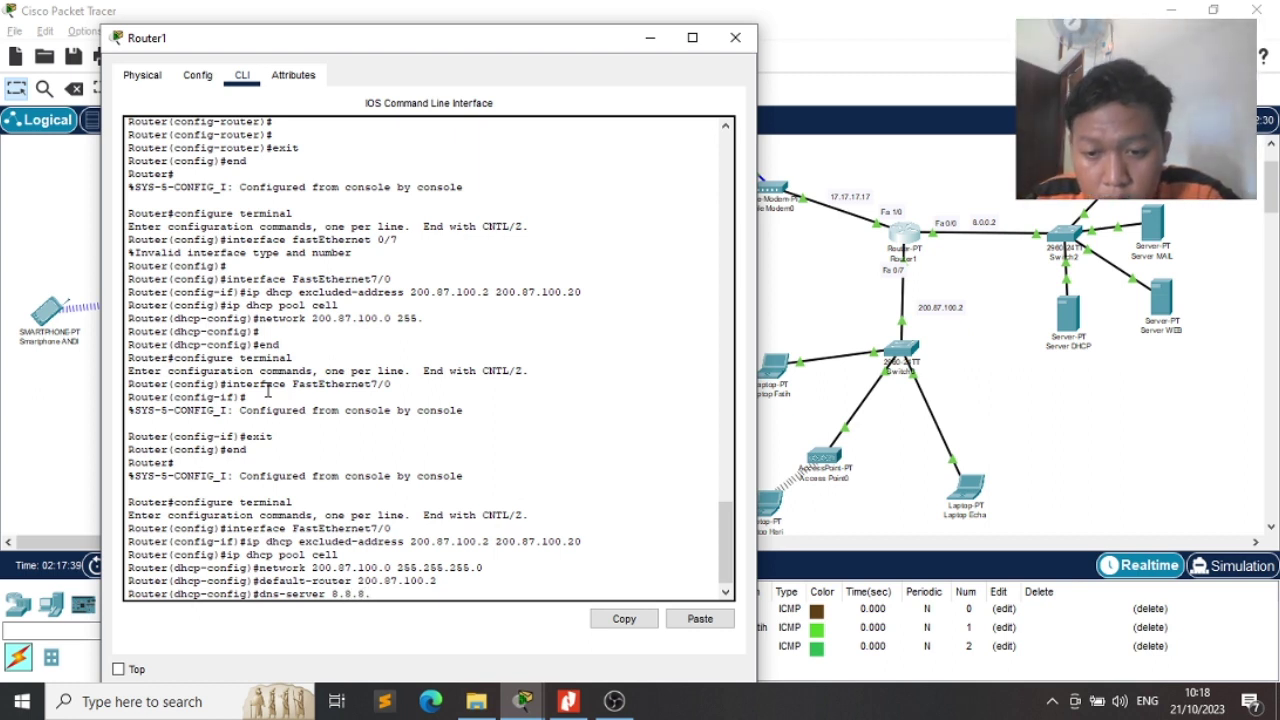
type("8")
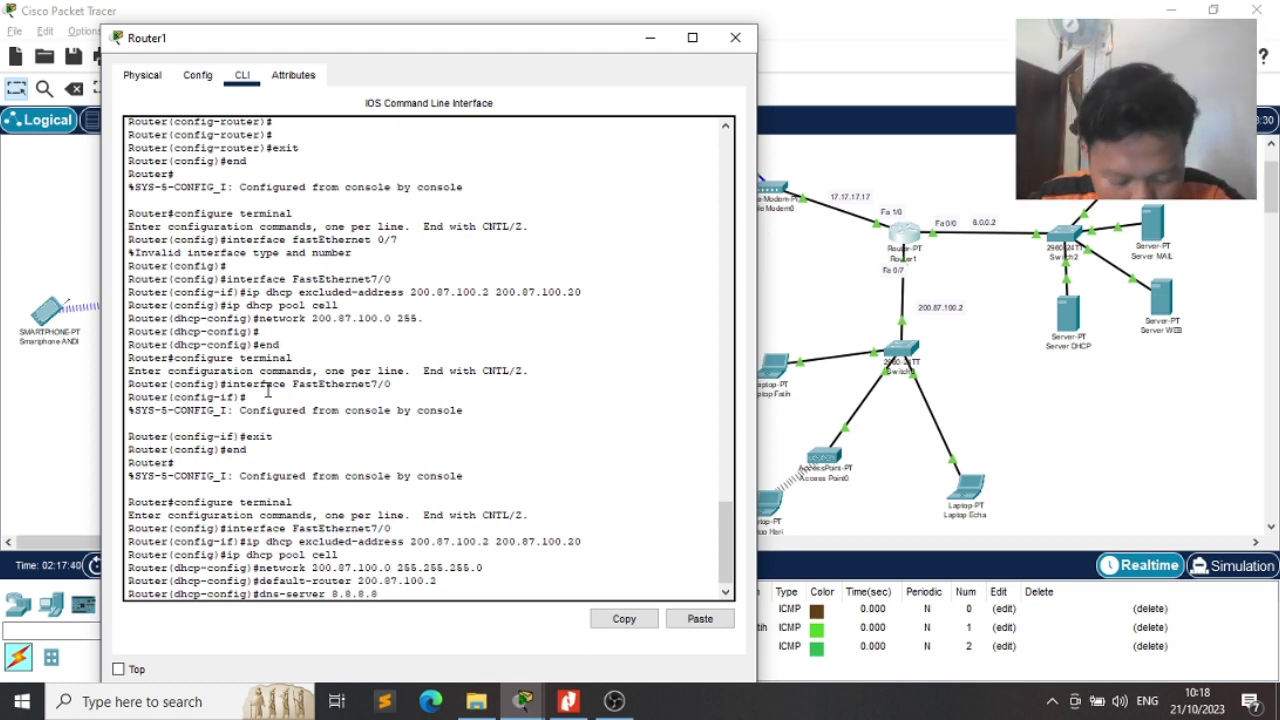
key("Return")
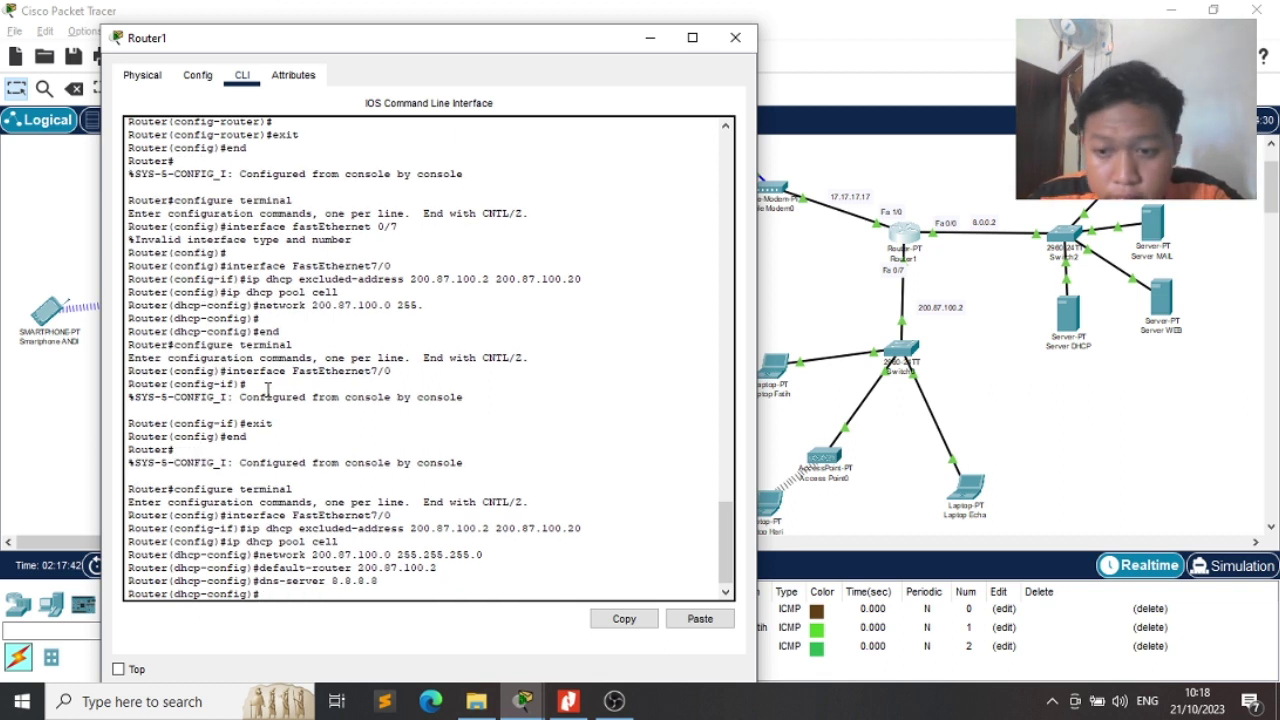
type("exit")
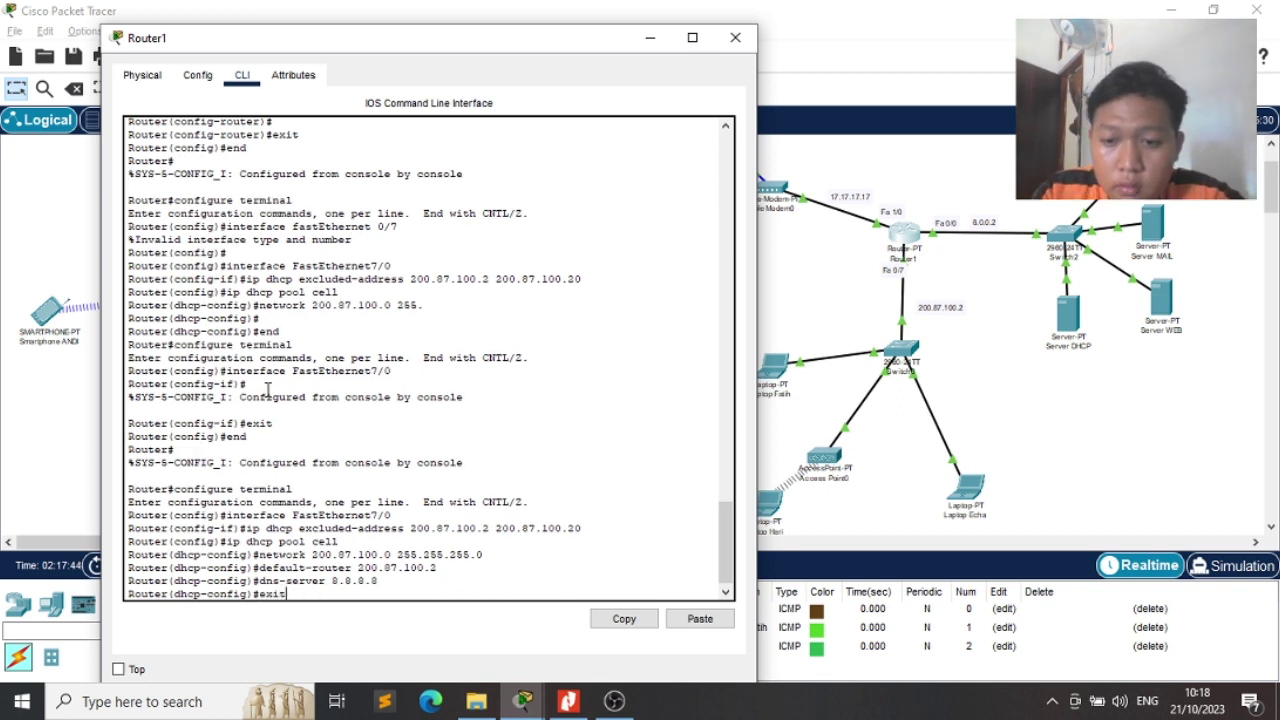
key("Return")
type("er(config)#e")
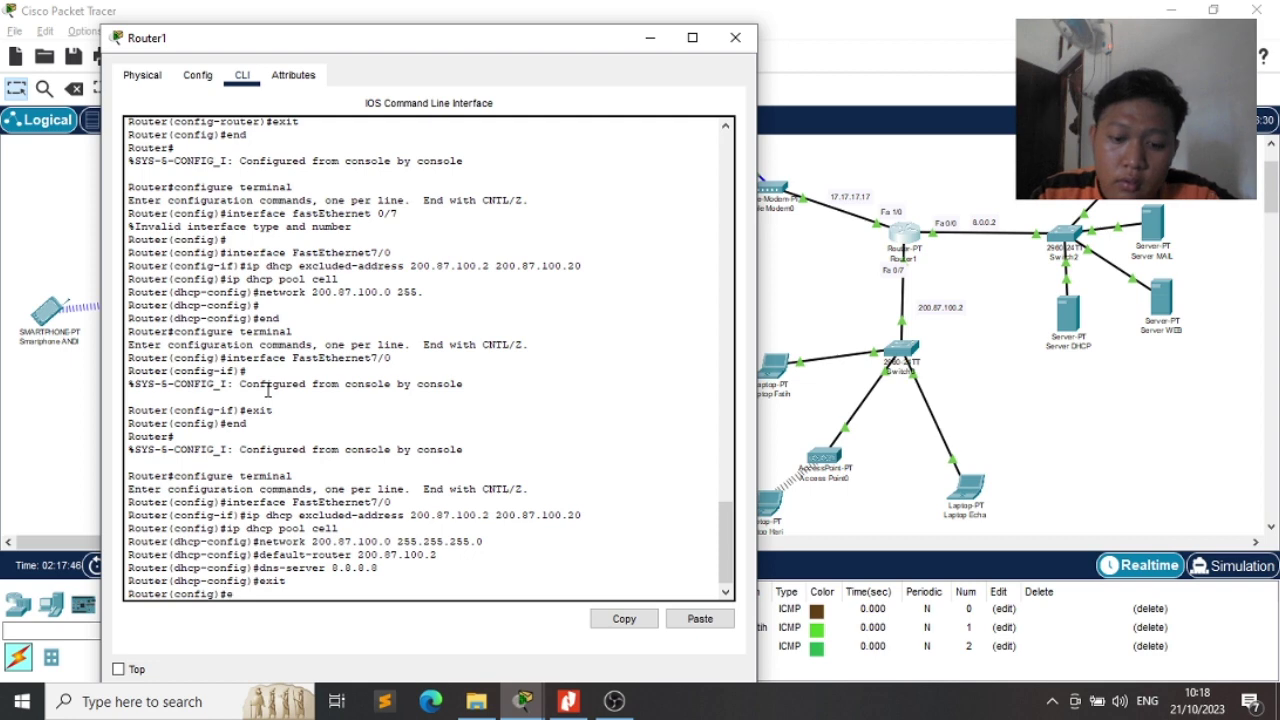
type("nd")
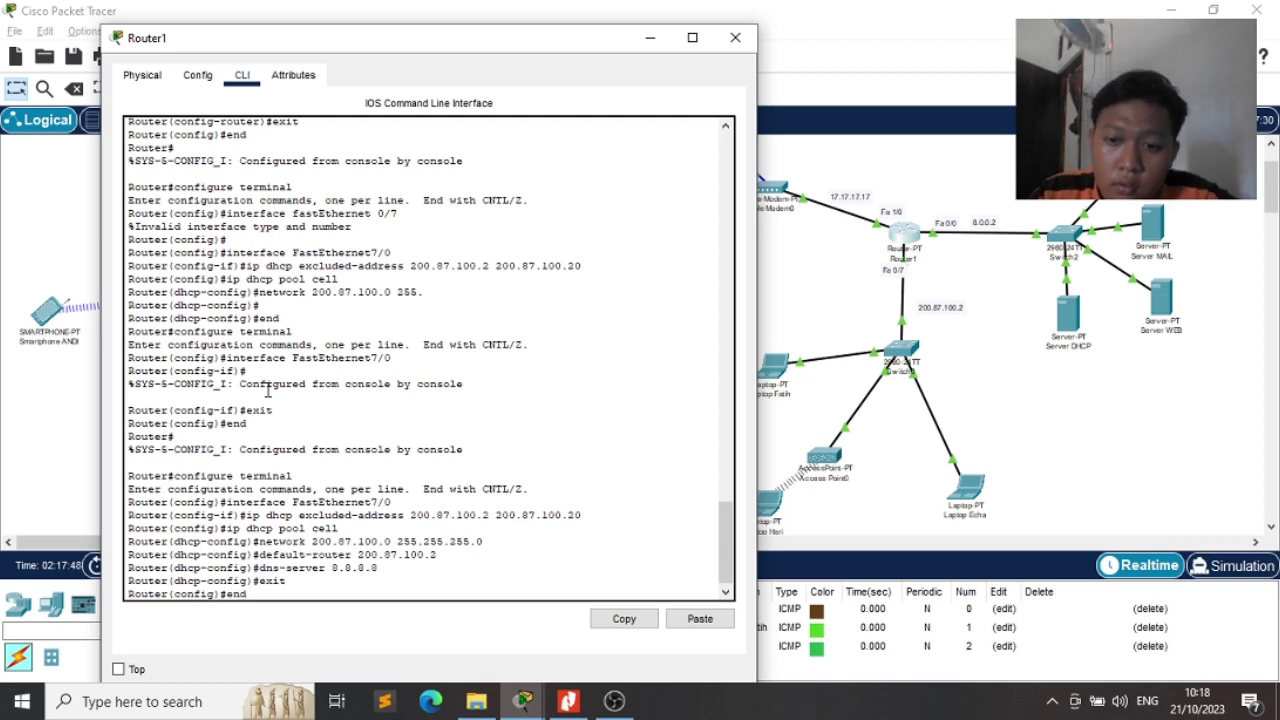
key("Return")
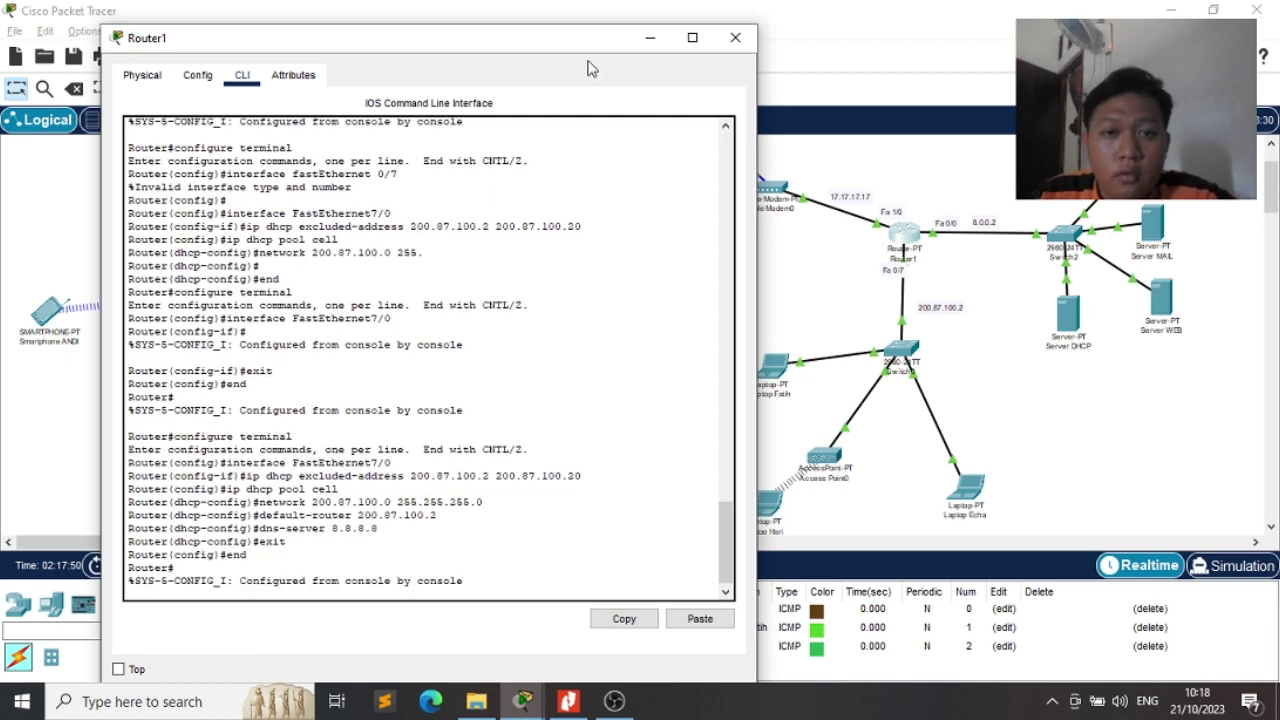
Clear the old PDUs, ping Server MAIL from a laptop, and bring up Router0's window
left_click(737, 38)
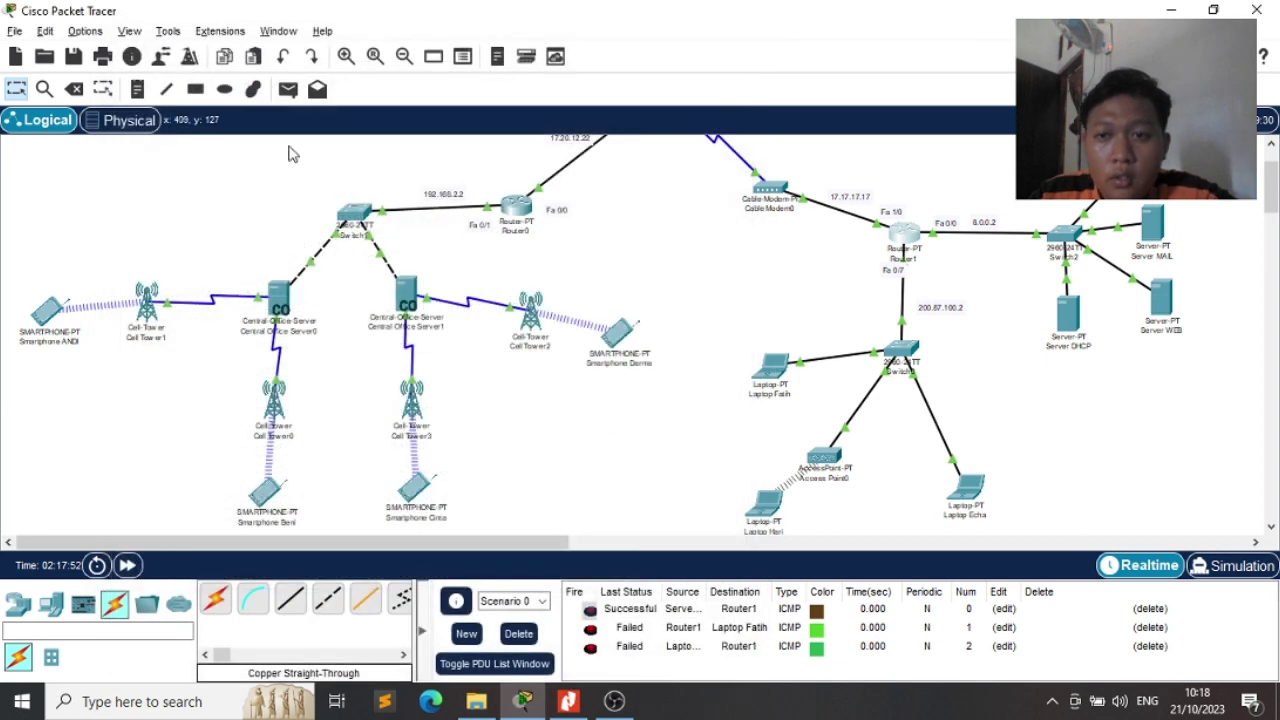
left_click(518, 633)
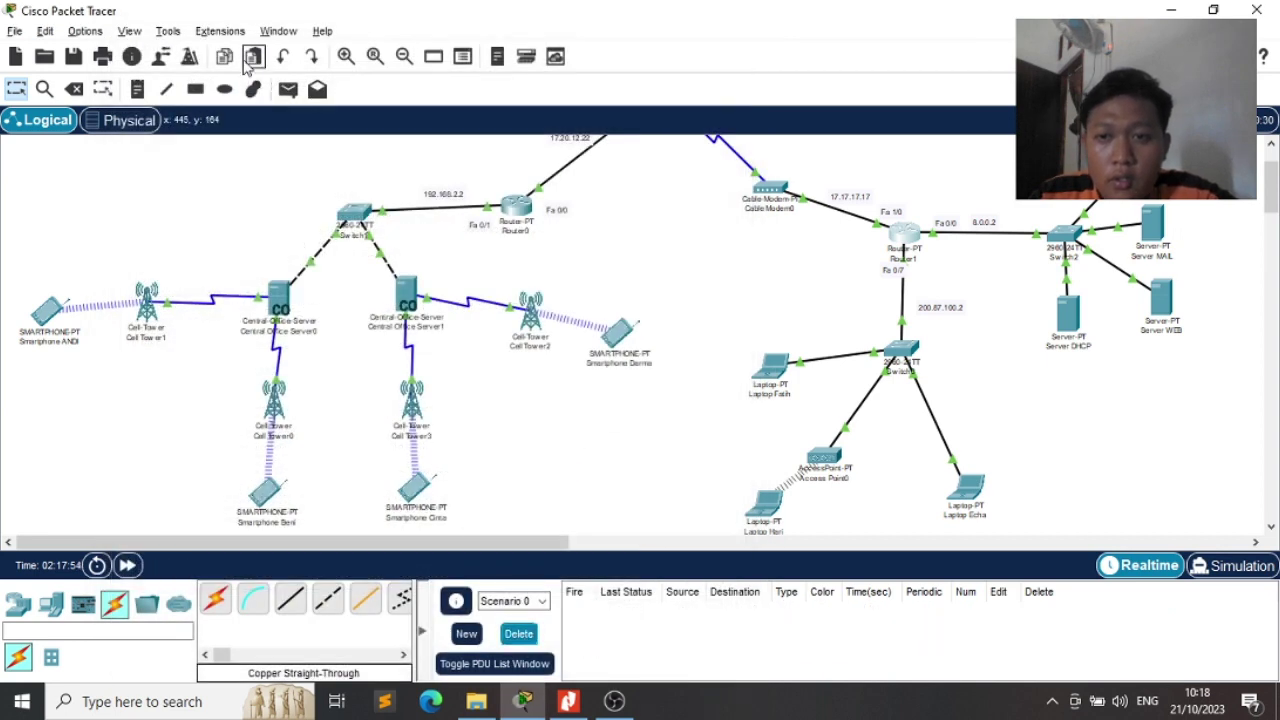
left_click(288, 88)
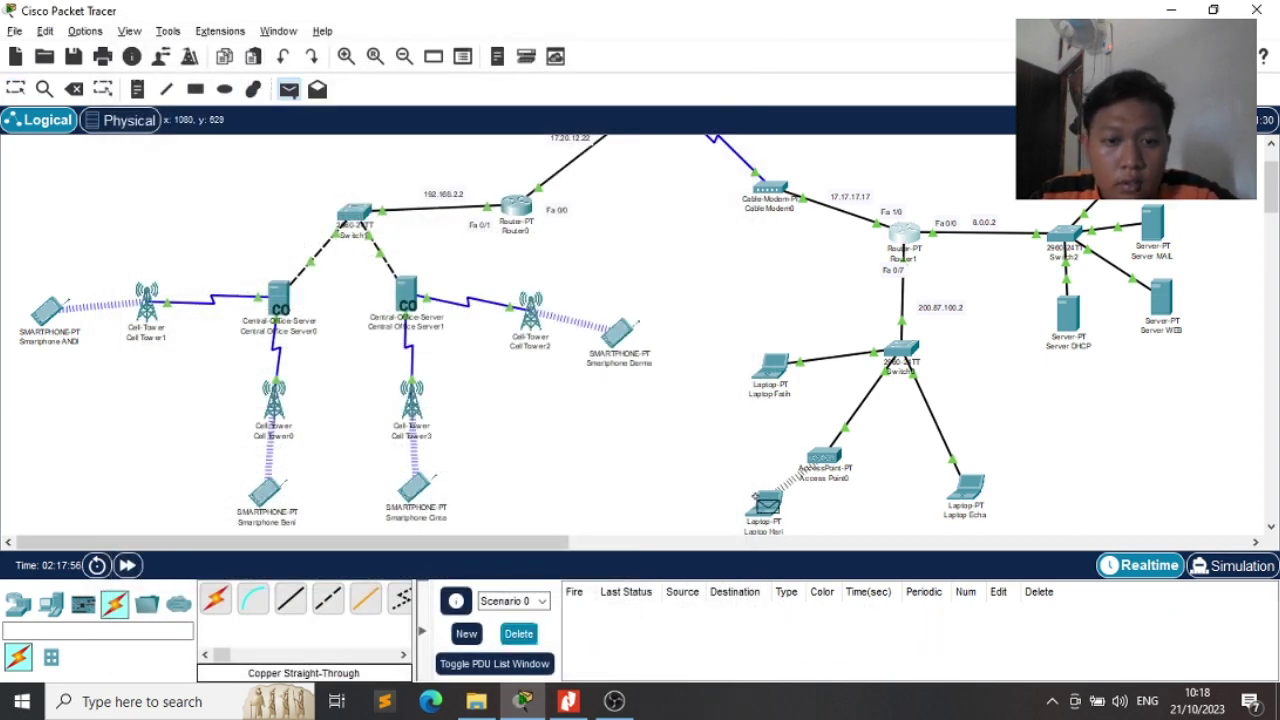
left_click(770, 508)
left_click(1153, 228)
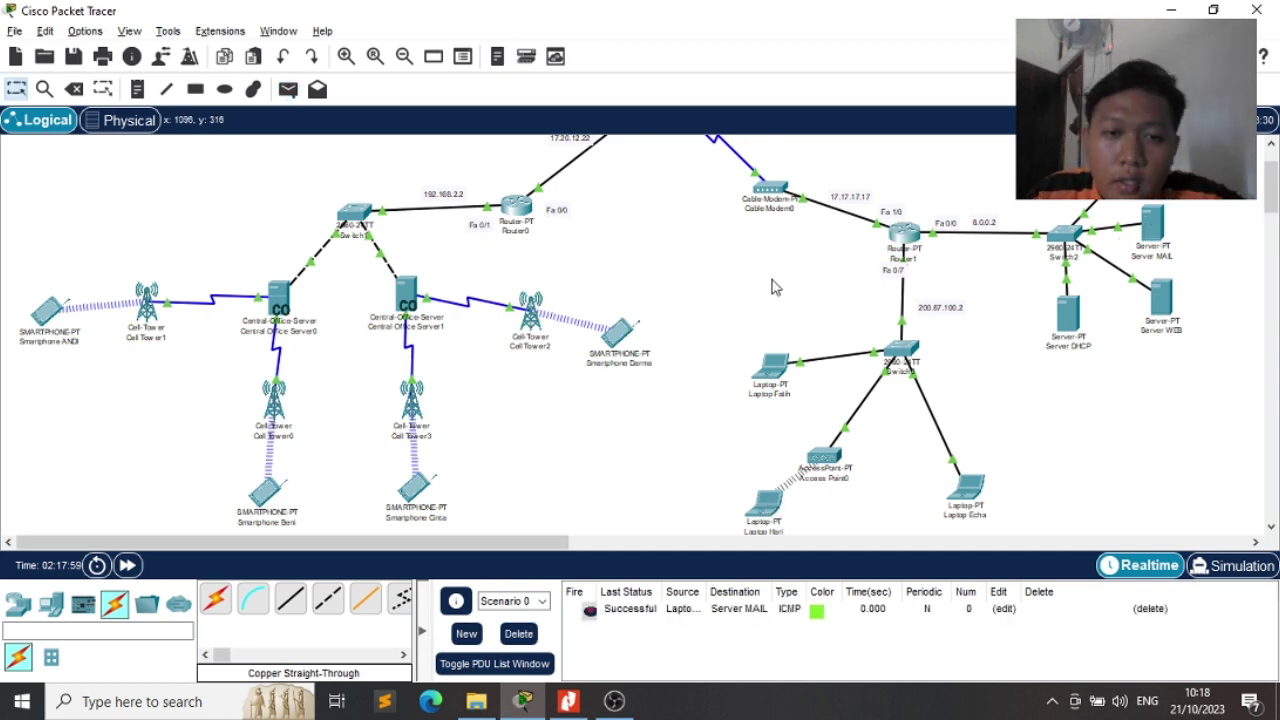
left_click(517, 215)
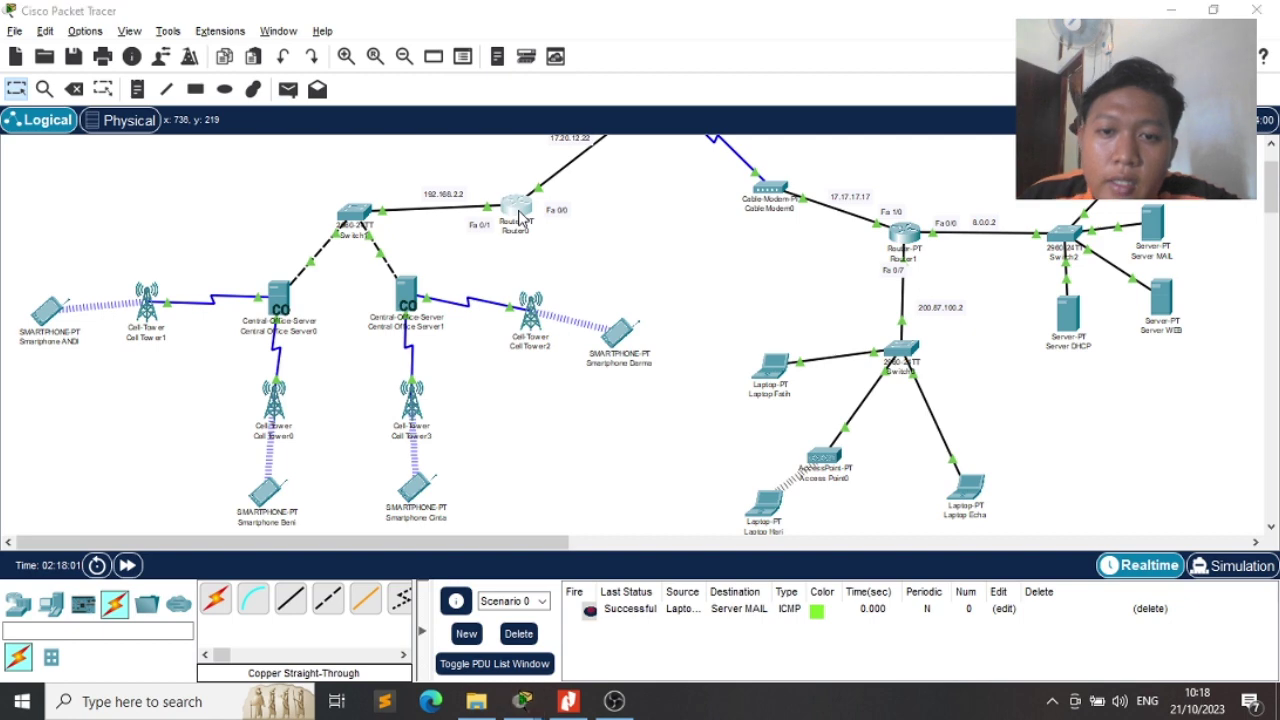
left_click_drag(631, 38, 822, 92)
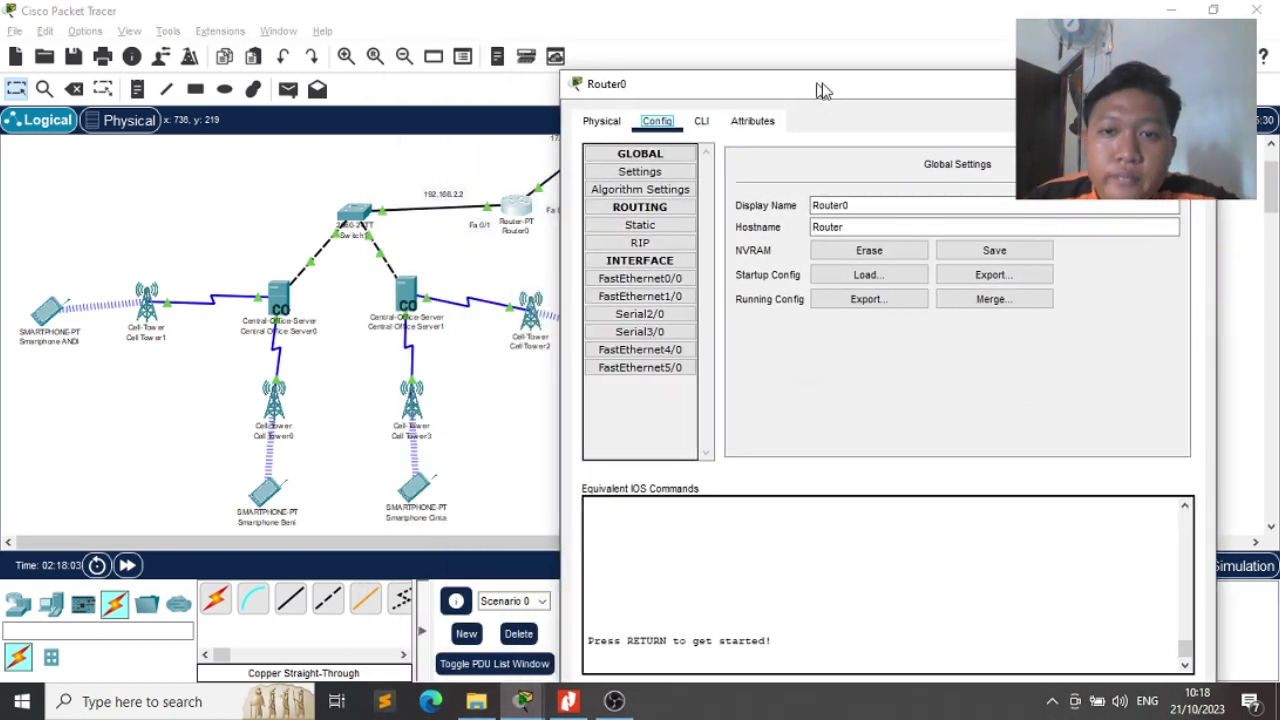
Try configure terminal and end in Router0's CLI, which are rejected, then close the window
left_click(714, 120)
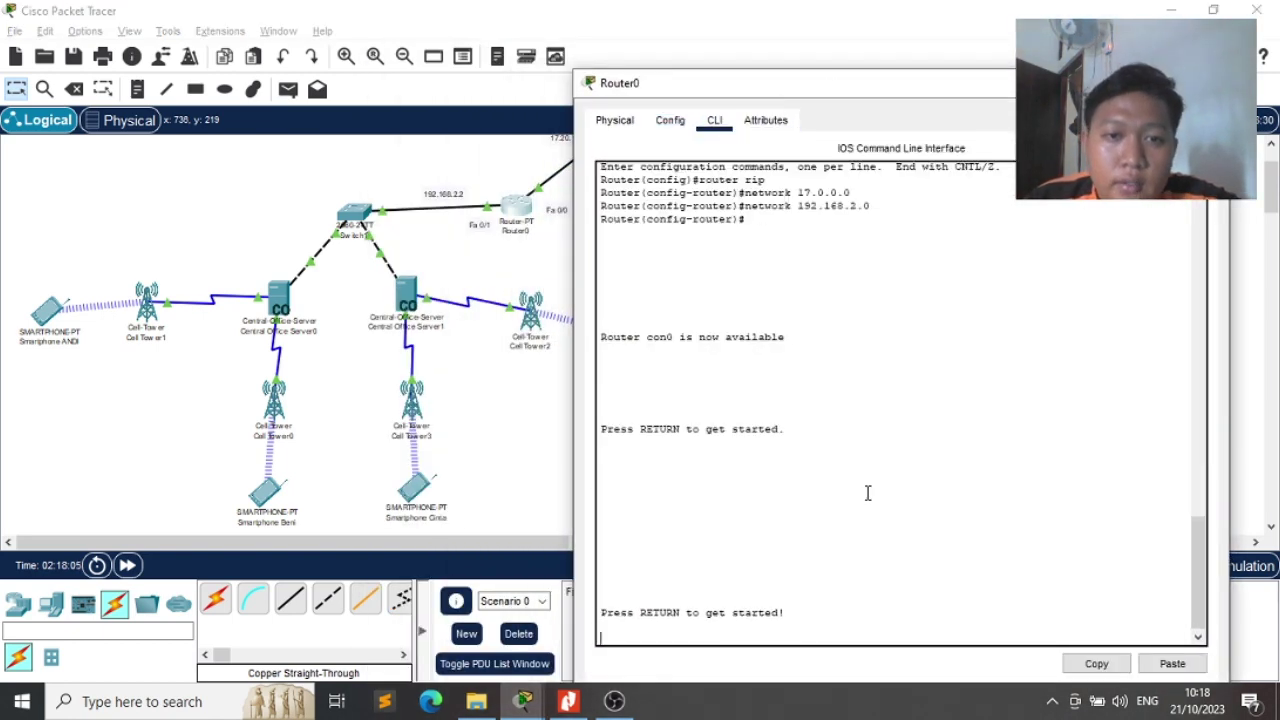
key("Return")
key("Return")
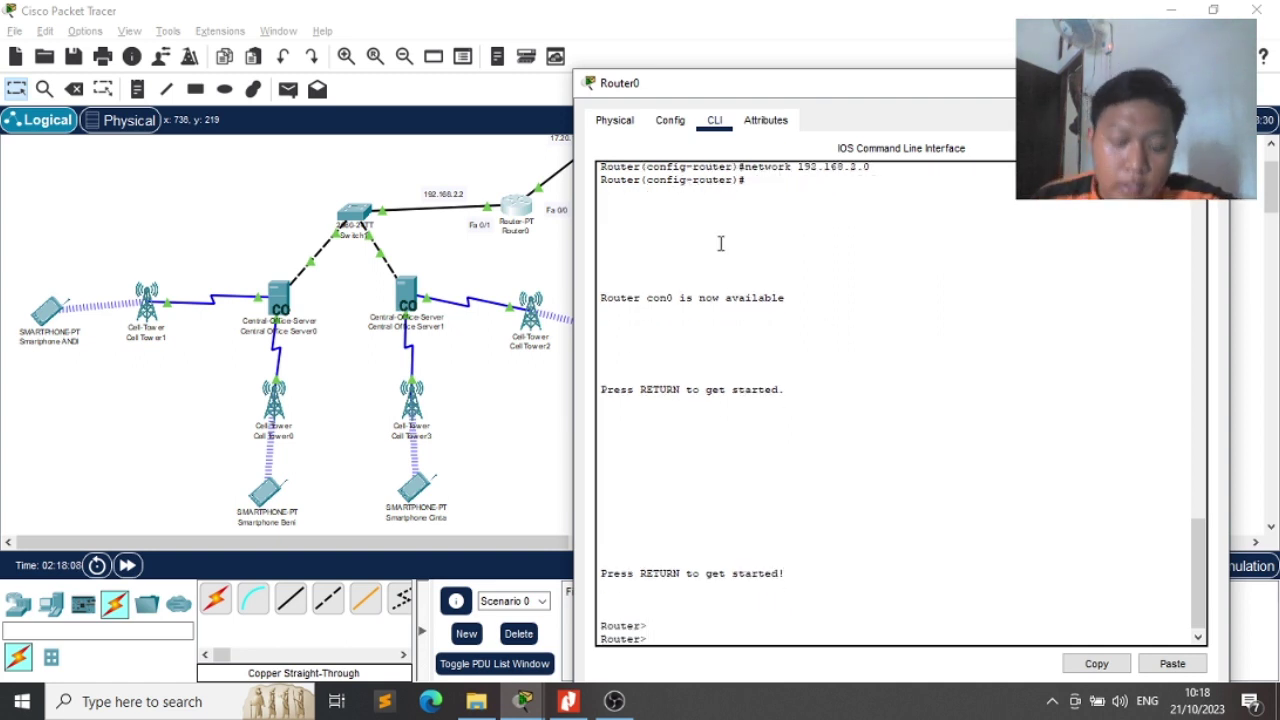
type("c")
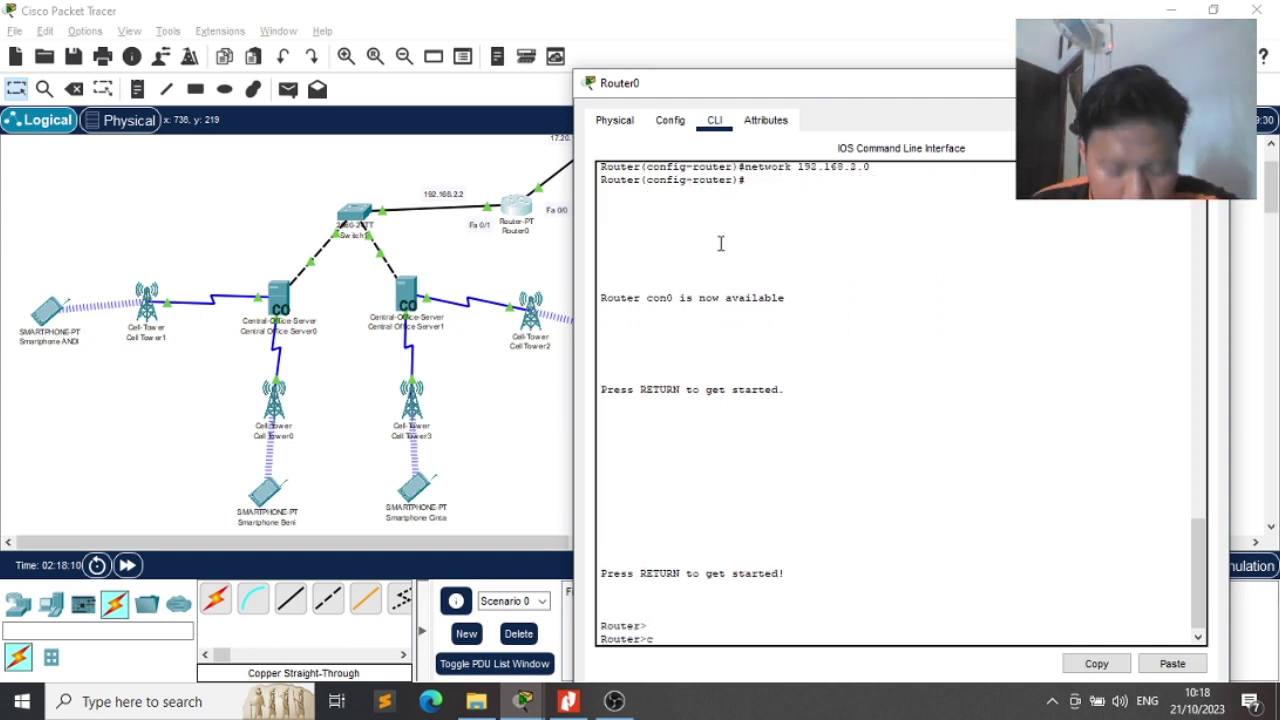
type("onfigure t")
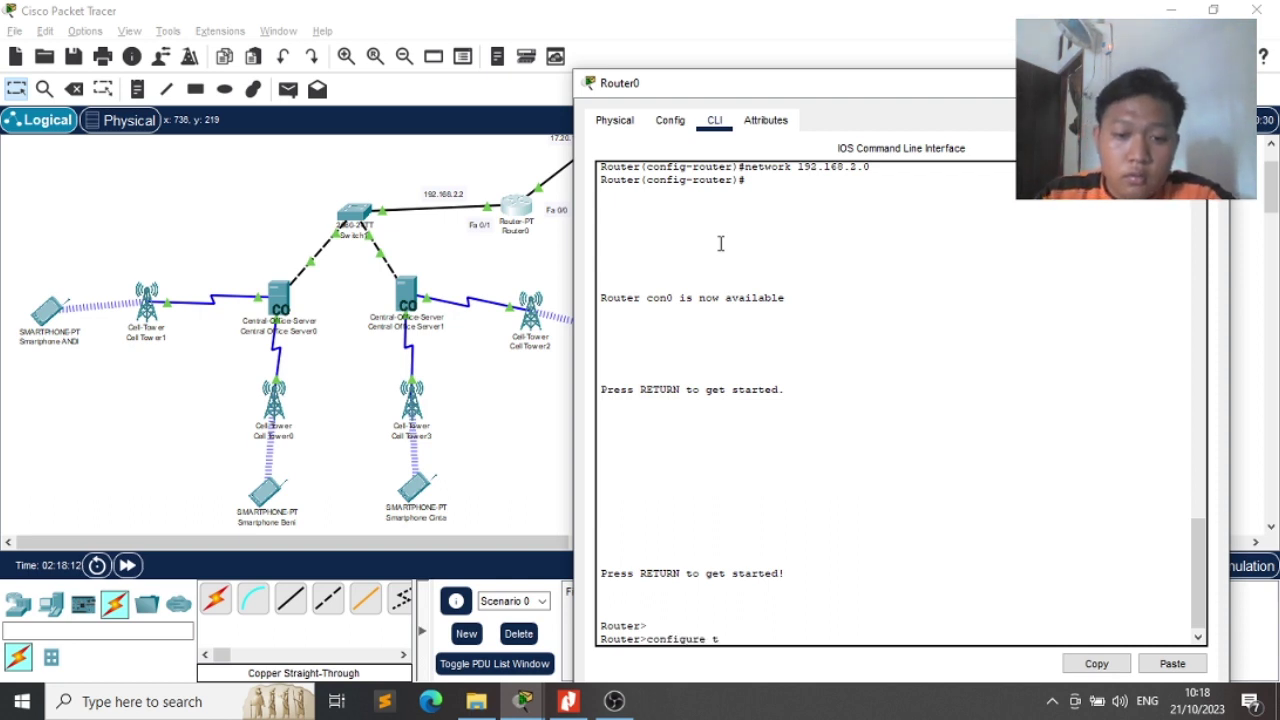
type("erminal")
key("Return")
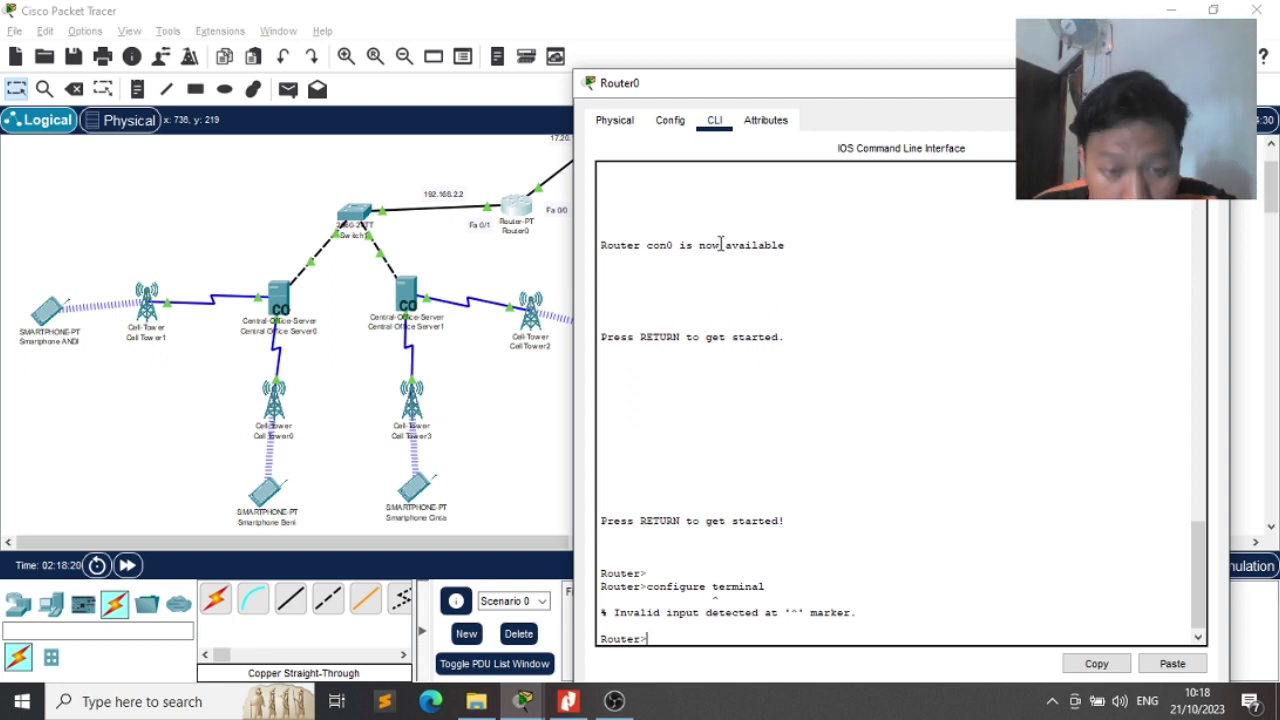
key("Return")
key("Return")
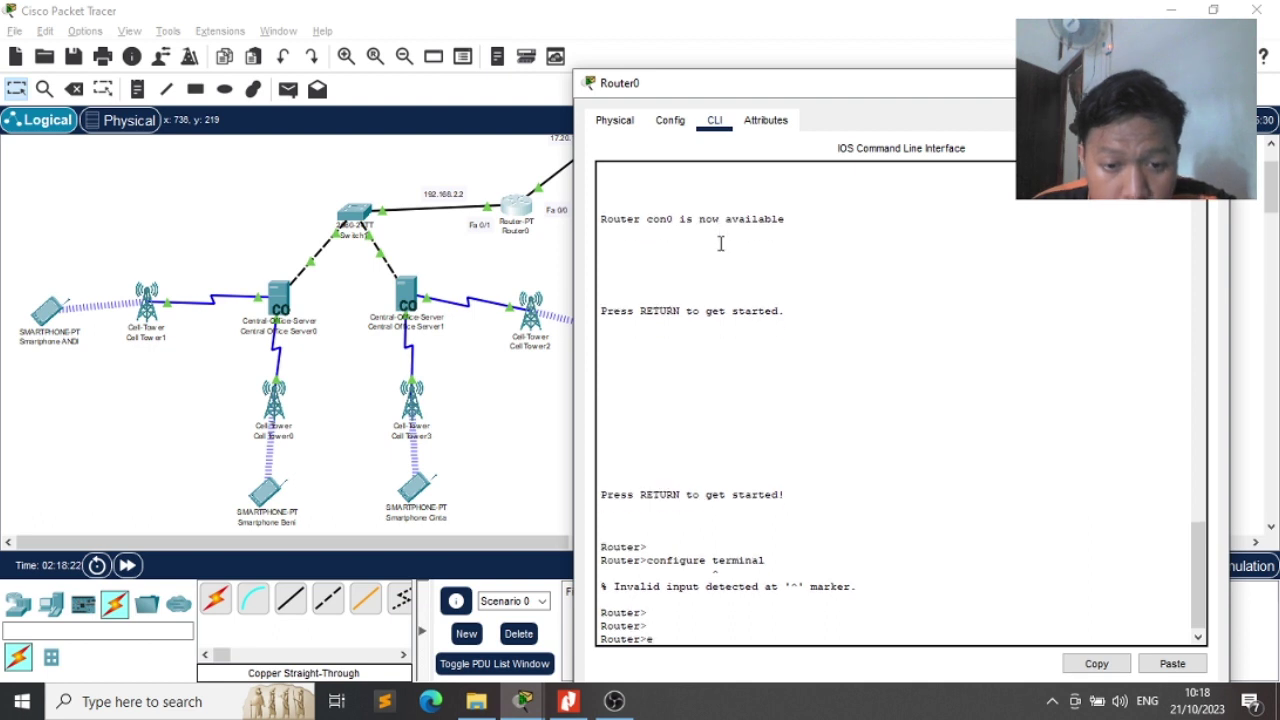
type("end")
key("Return")
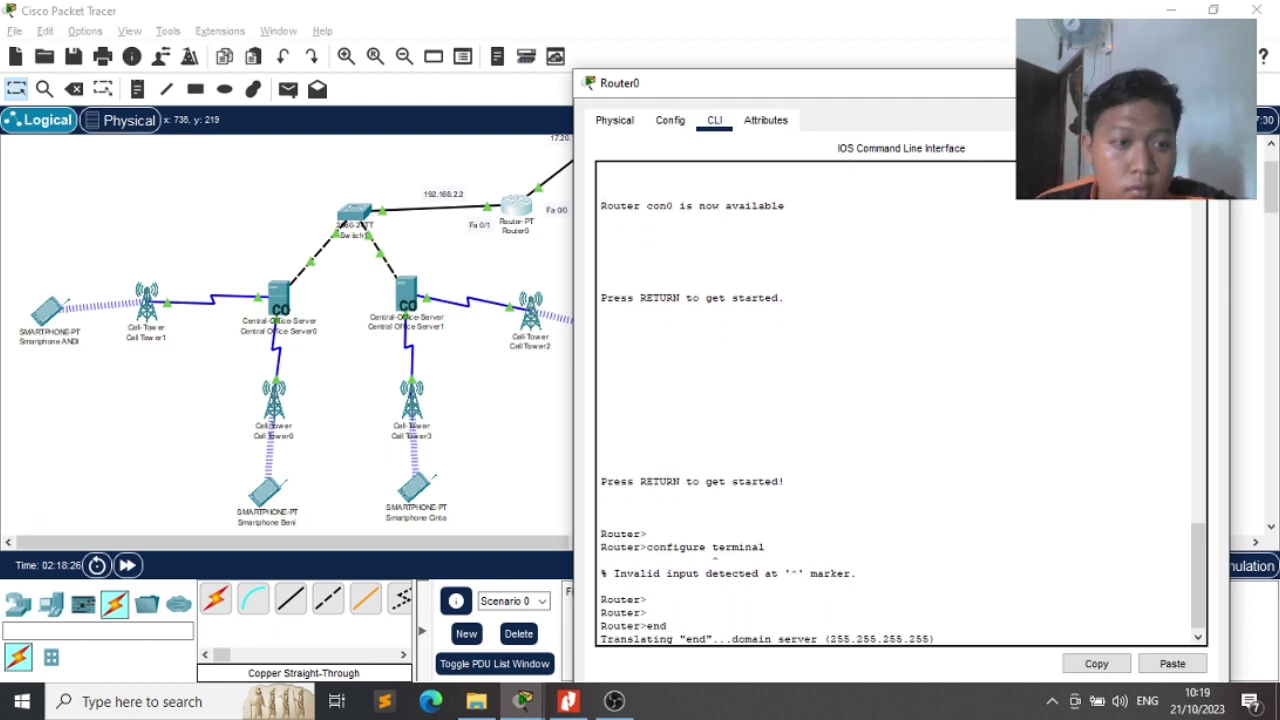
left_click(1206, 83)
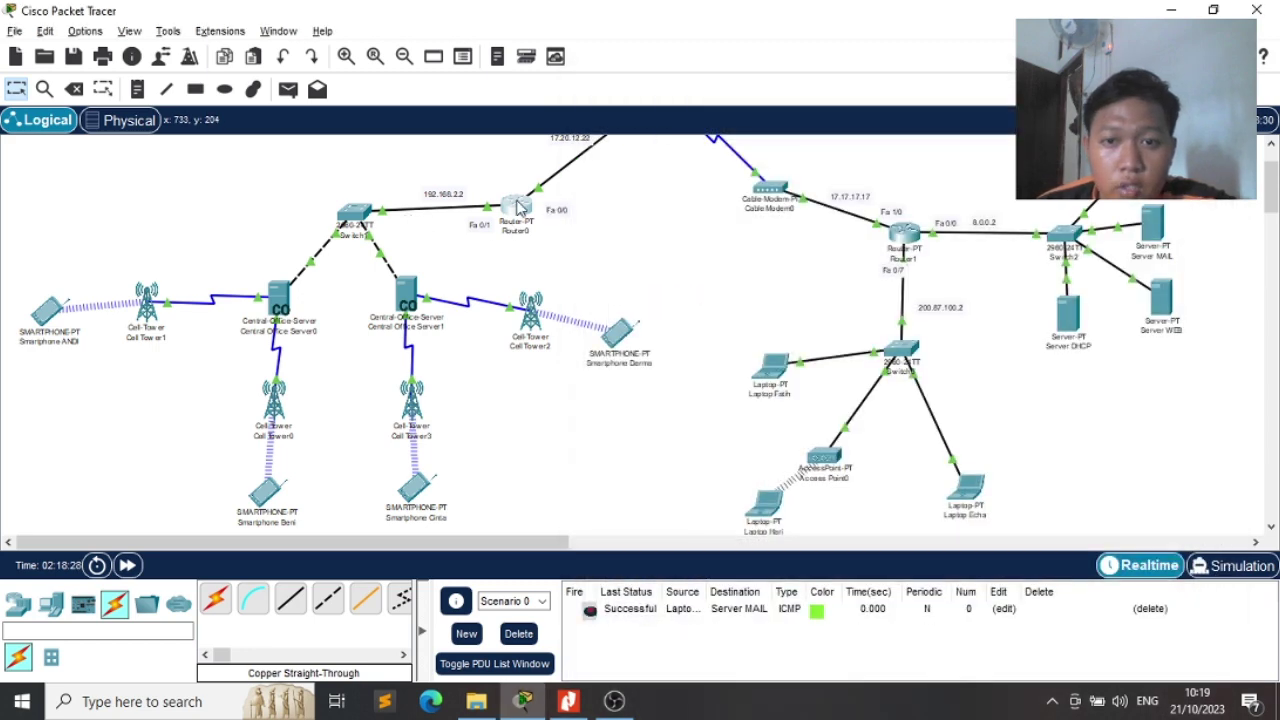
Review Router0's global and RIP settings, then exit twice back to privileged mode
left_click(516, 207)
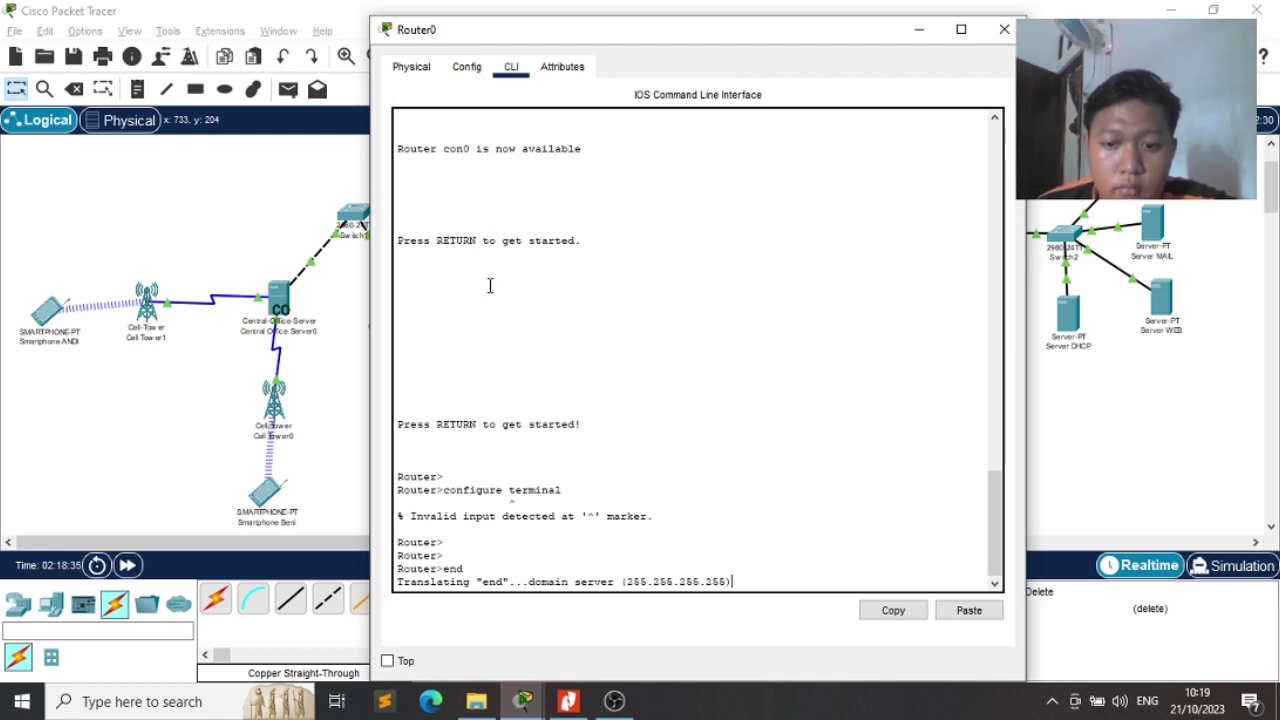
left_click(468, 68)
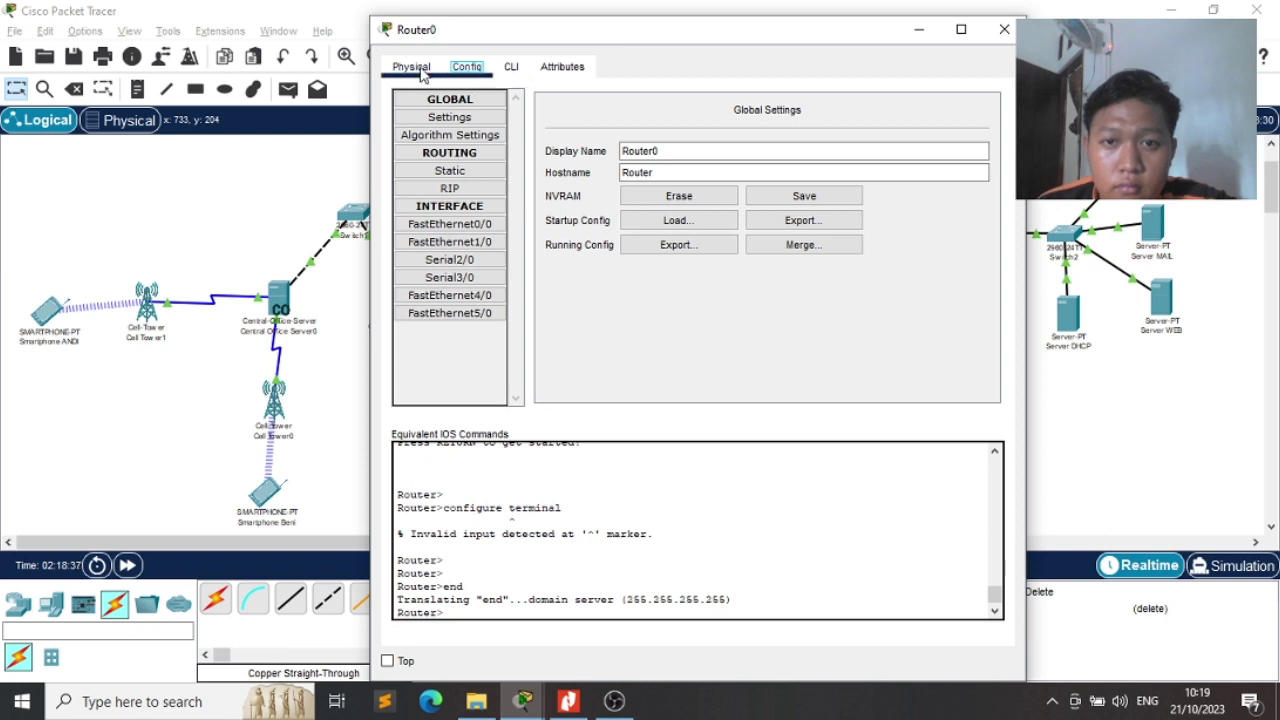
left_click(450, 190)
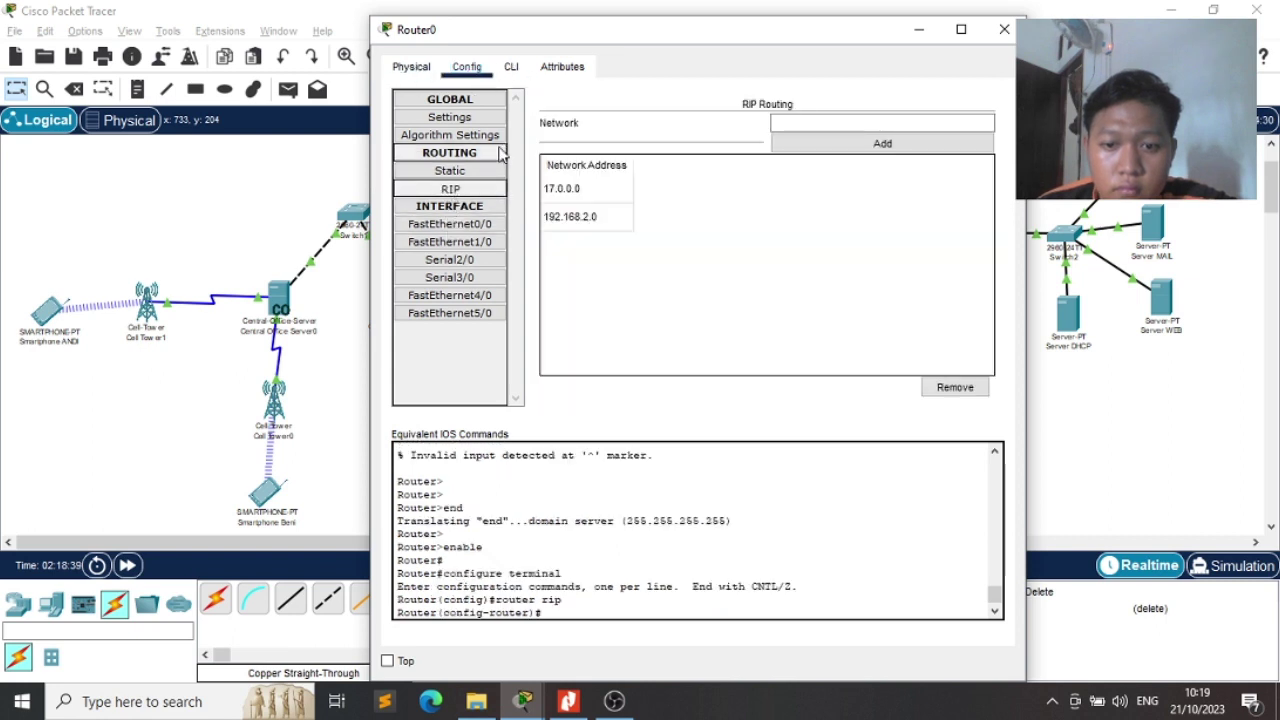
left_click(510, 70)
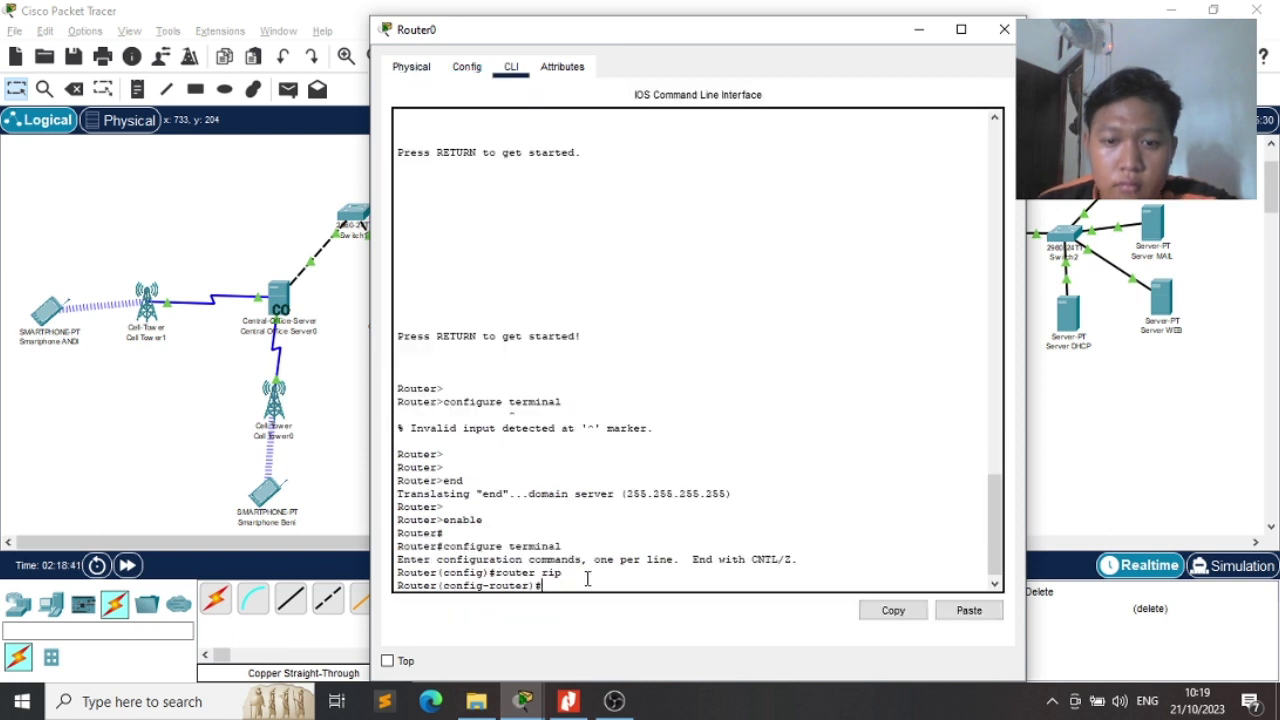
type("exit")
key("Return")
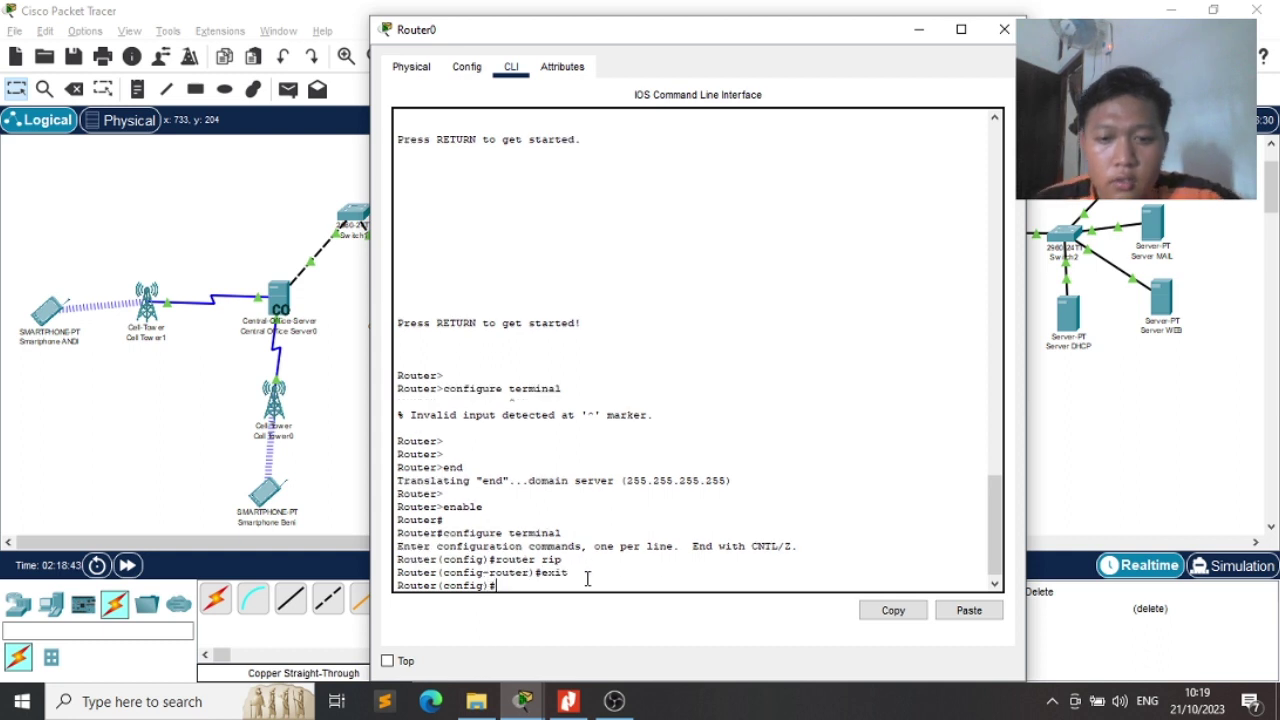
type("exit")
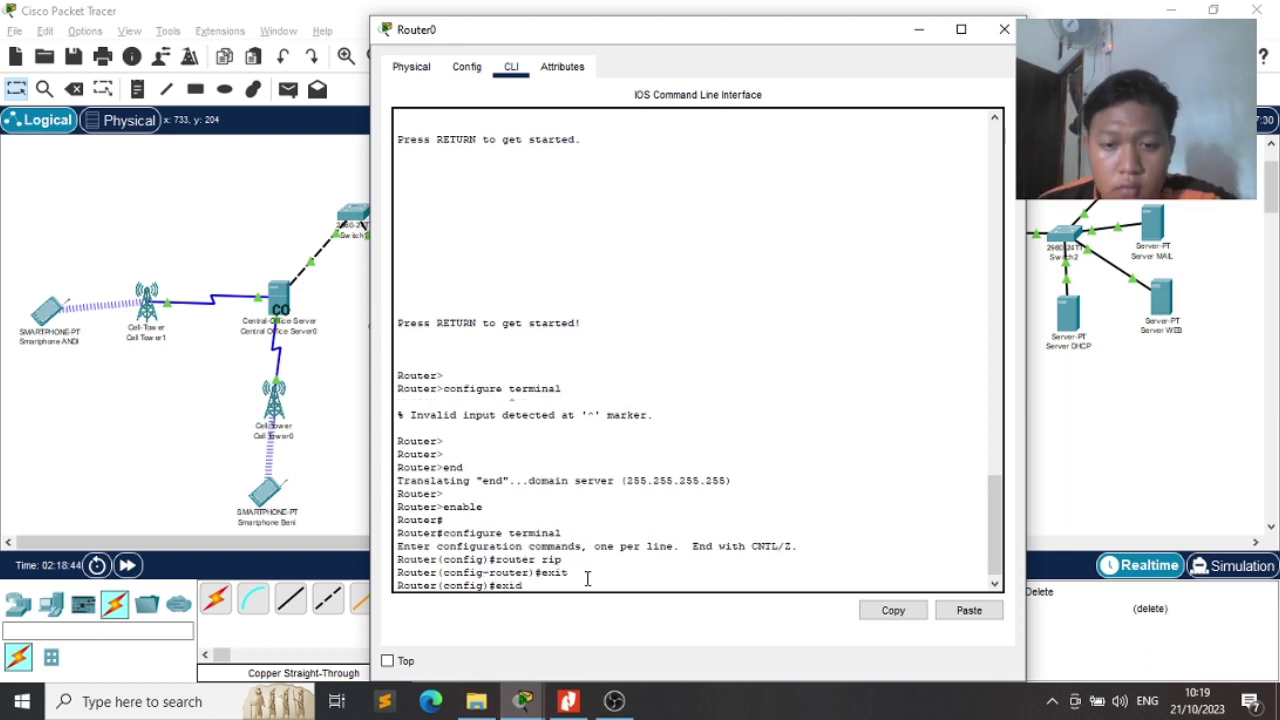
key("Return")
key("Return")
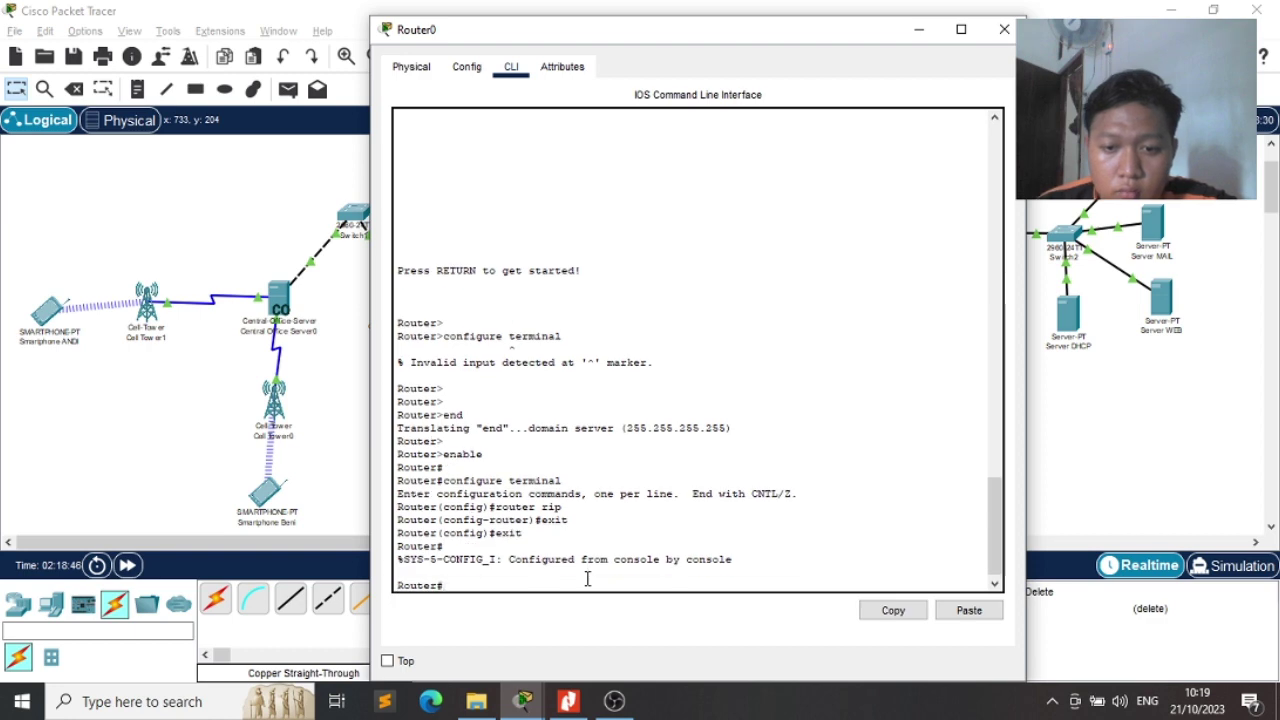
key("alt+F4")
key("alt+Tab")
Enter configure terminal and interface FastEthernet1/0, then try ip dhcp, which is rejected
type("co")
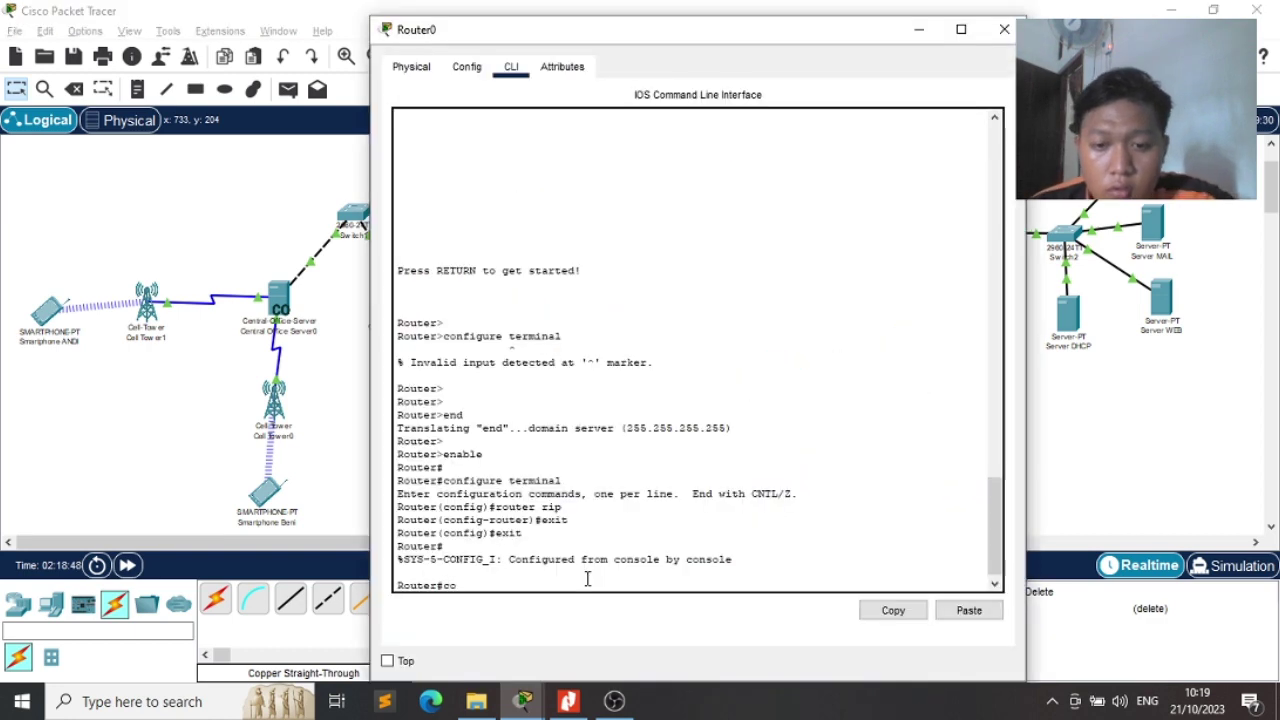
type("nfigure terminal")
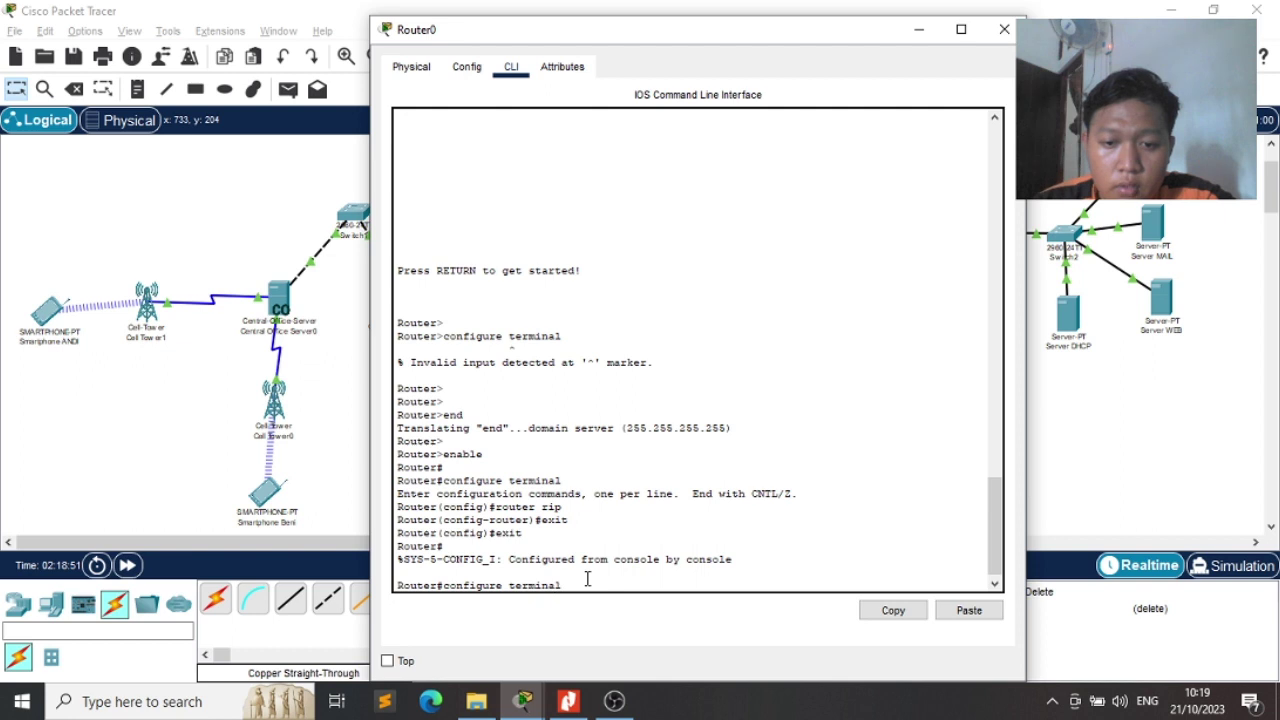
key("Return")
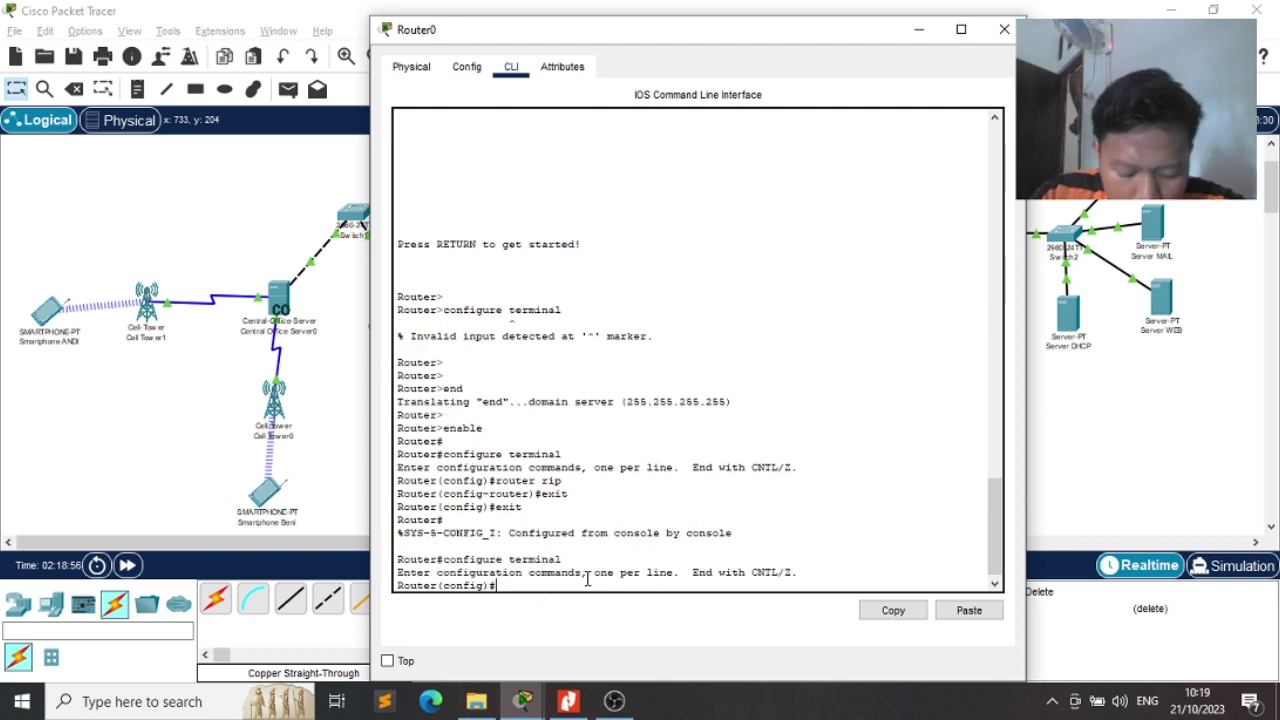
type("interfa")
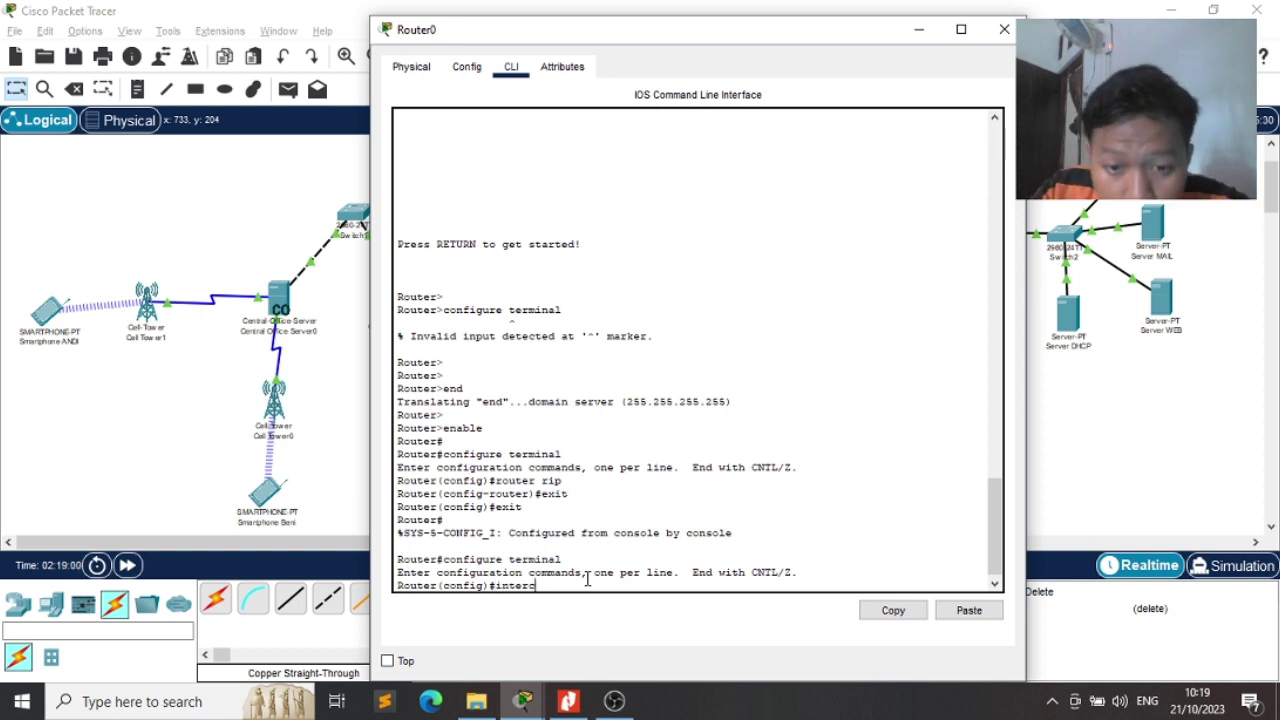
type("ce")
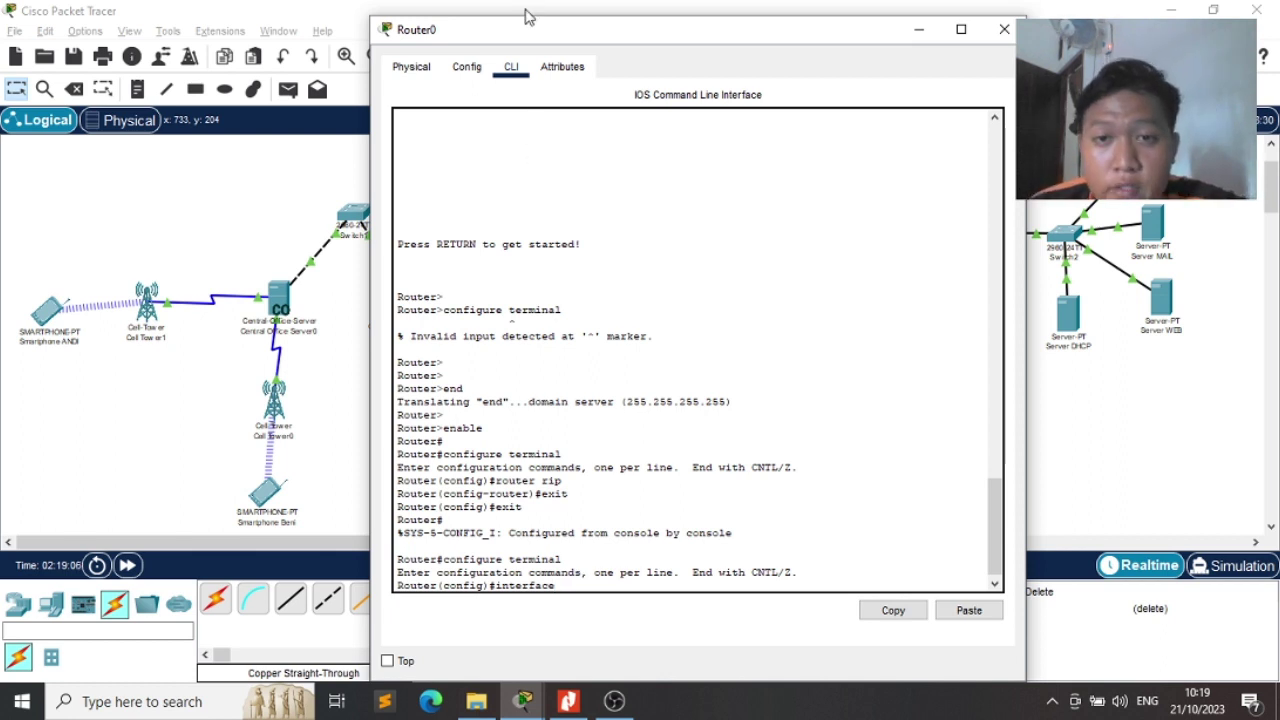
left_click_drag(526, 32, 713, 38)
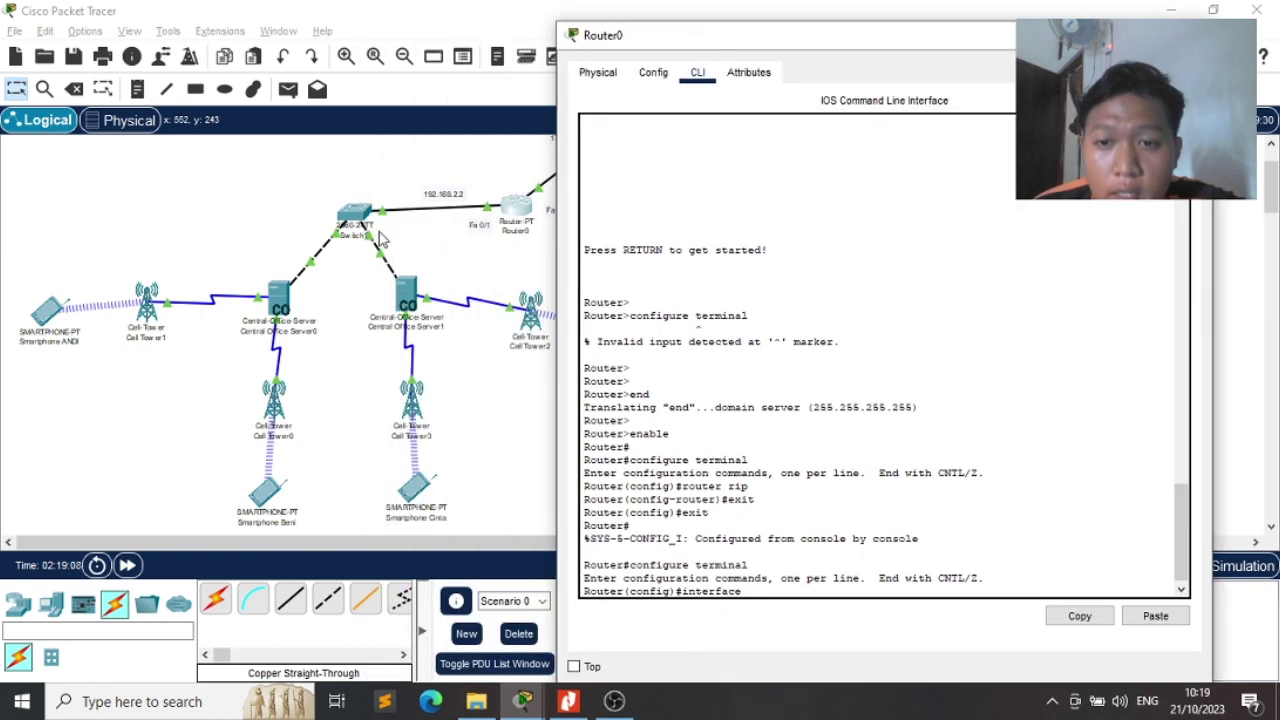
type("FastE")
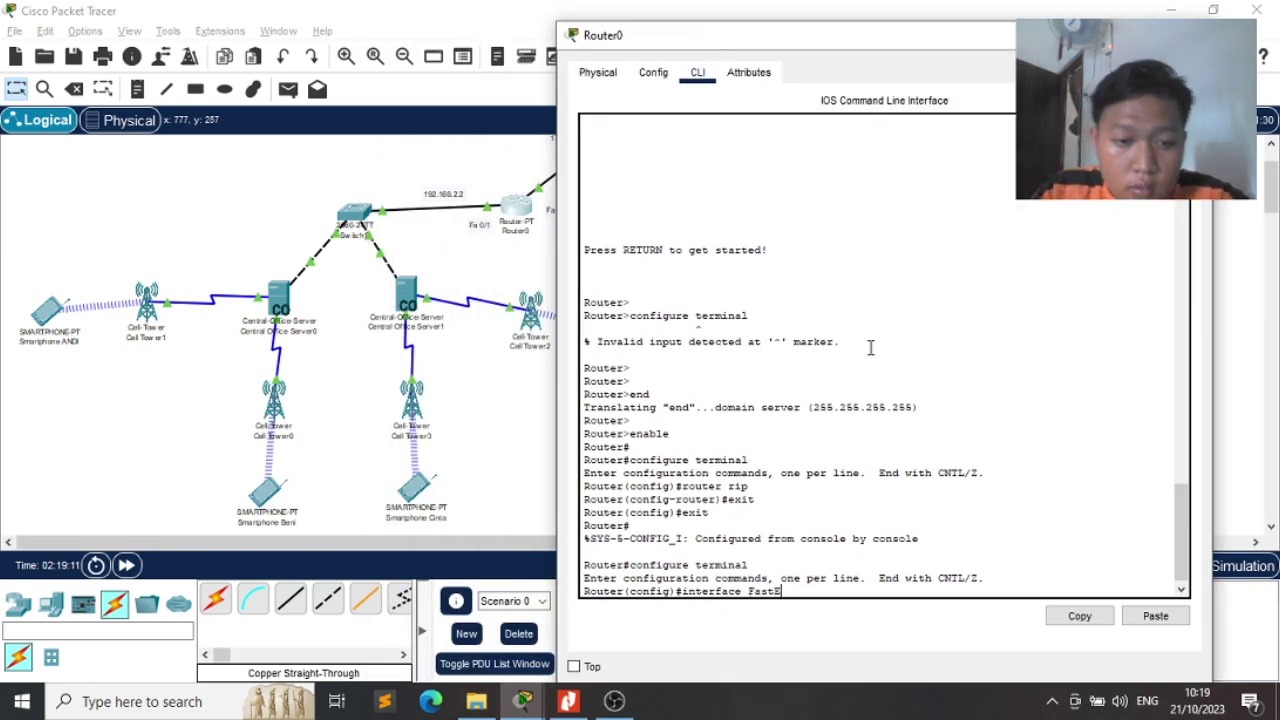
type("thernet")
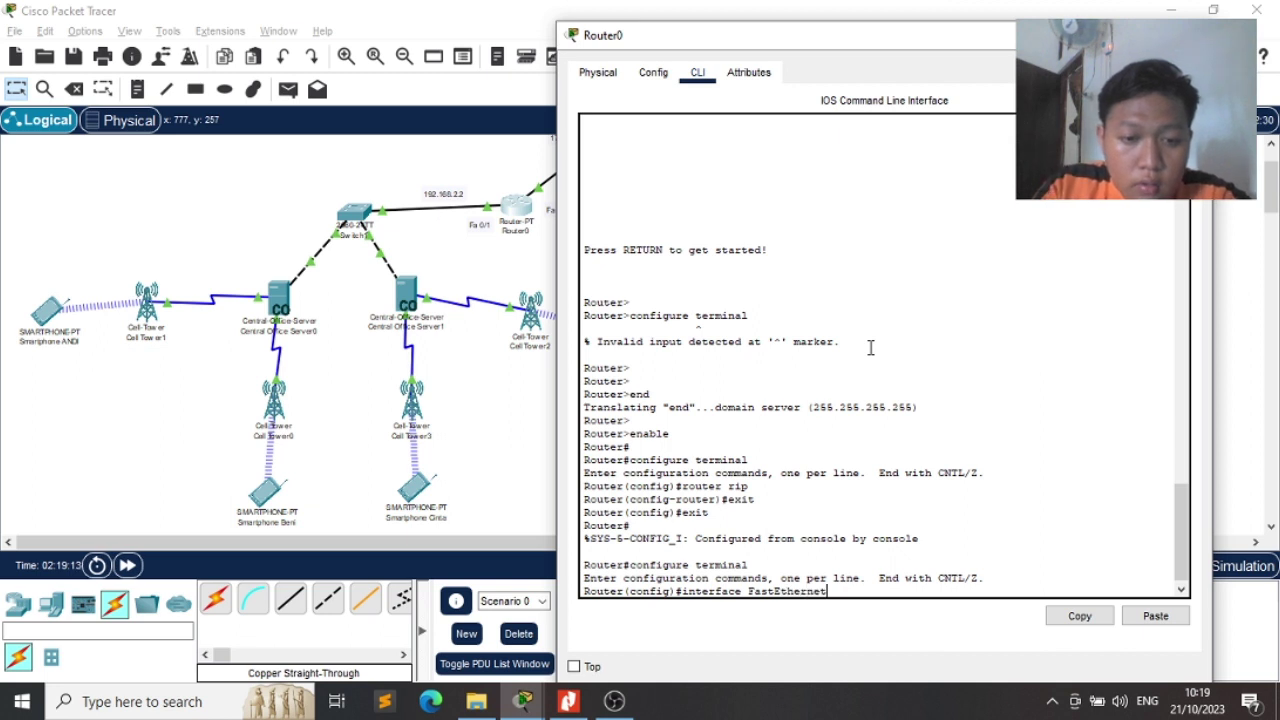
type("1/0")
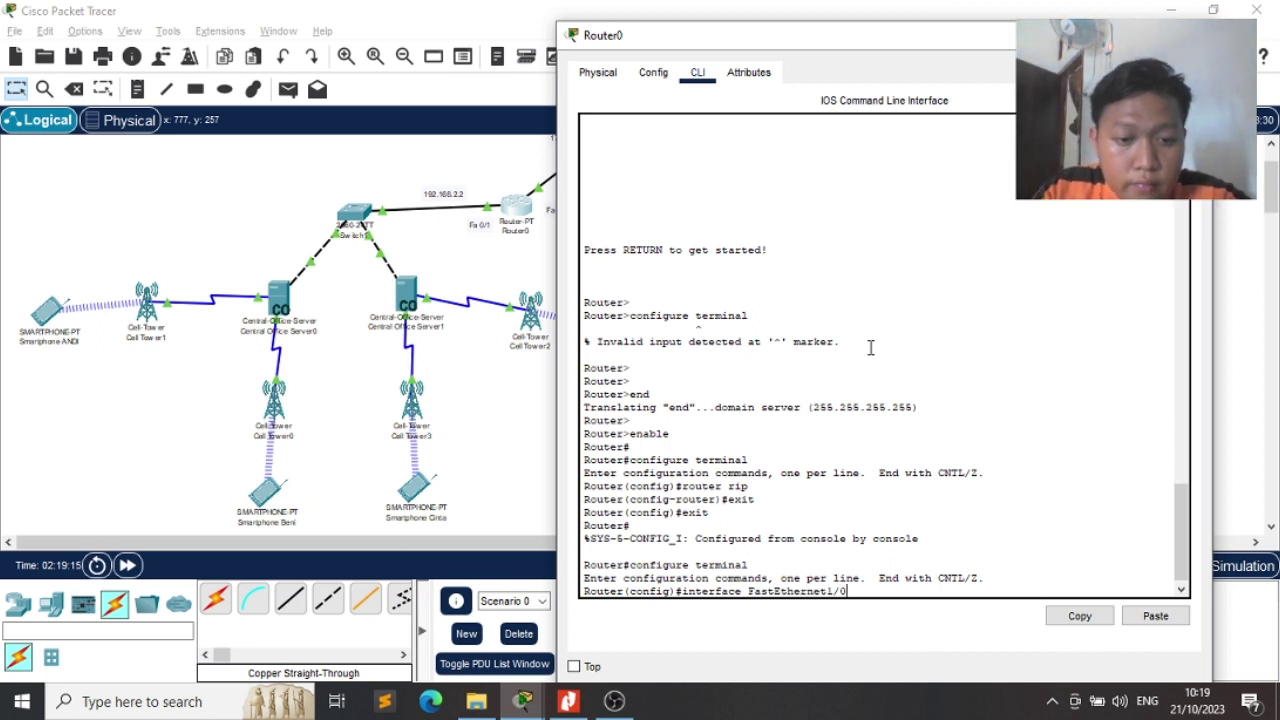
key("Return")
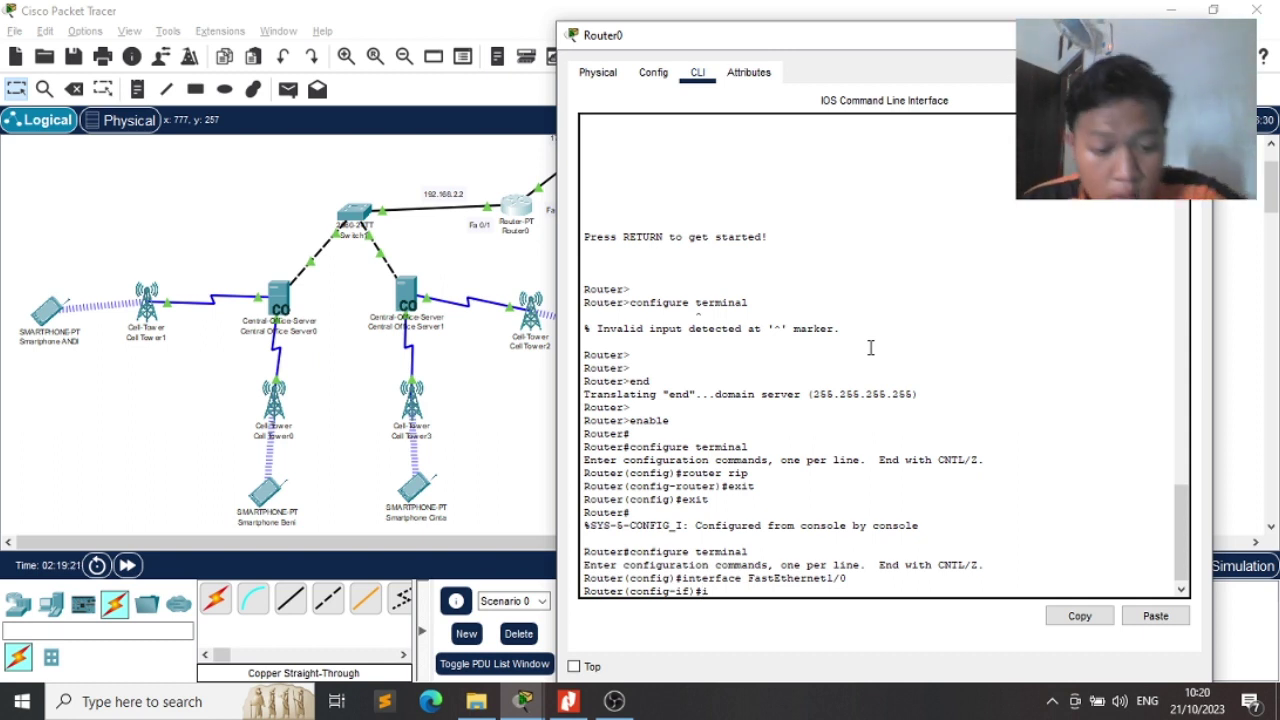
type("ip dhcp")
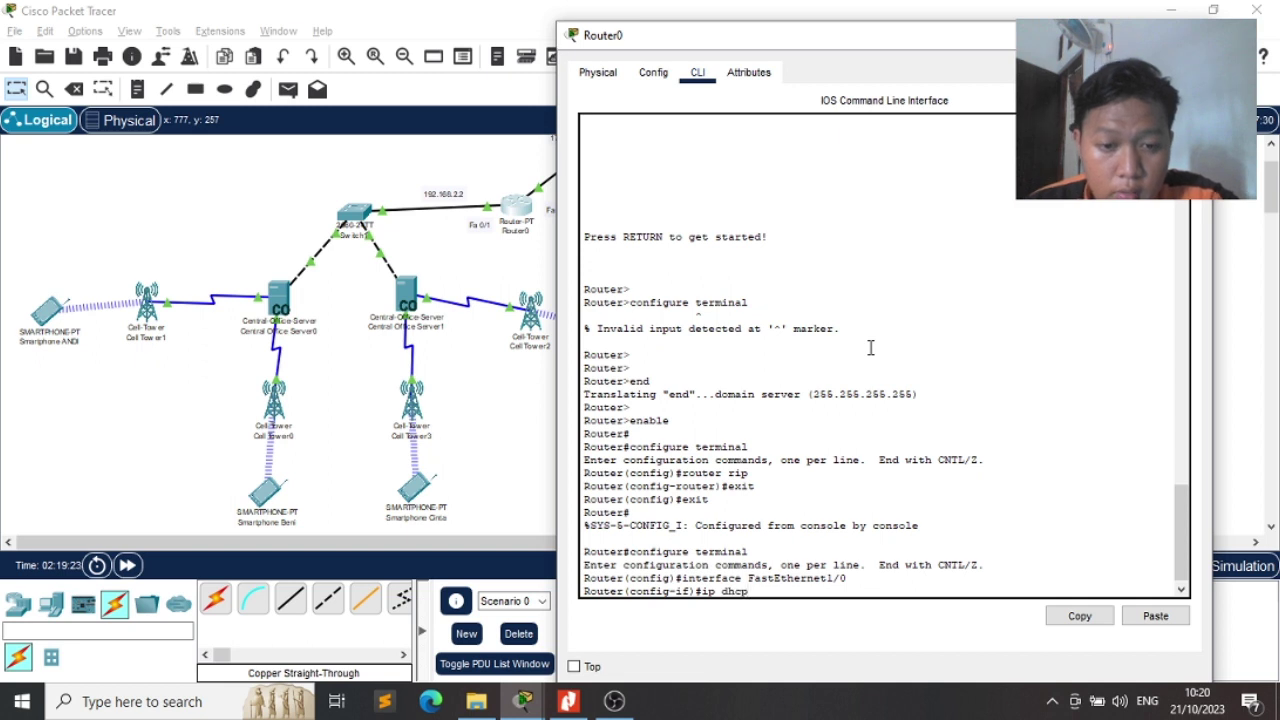
key("Return")
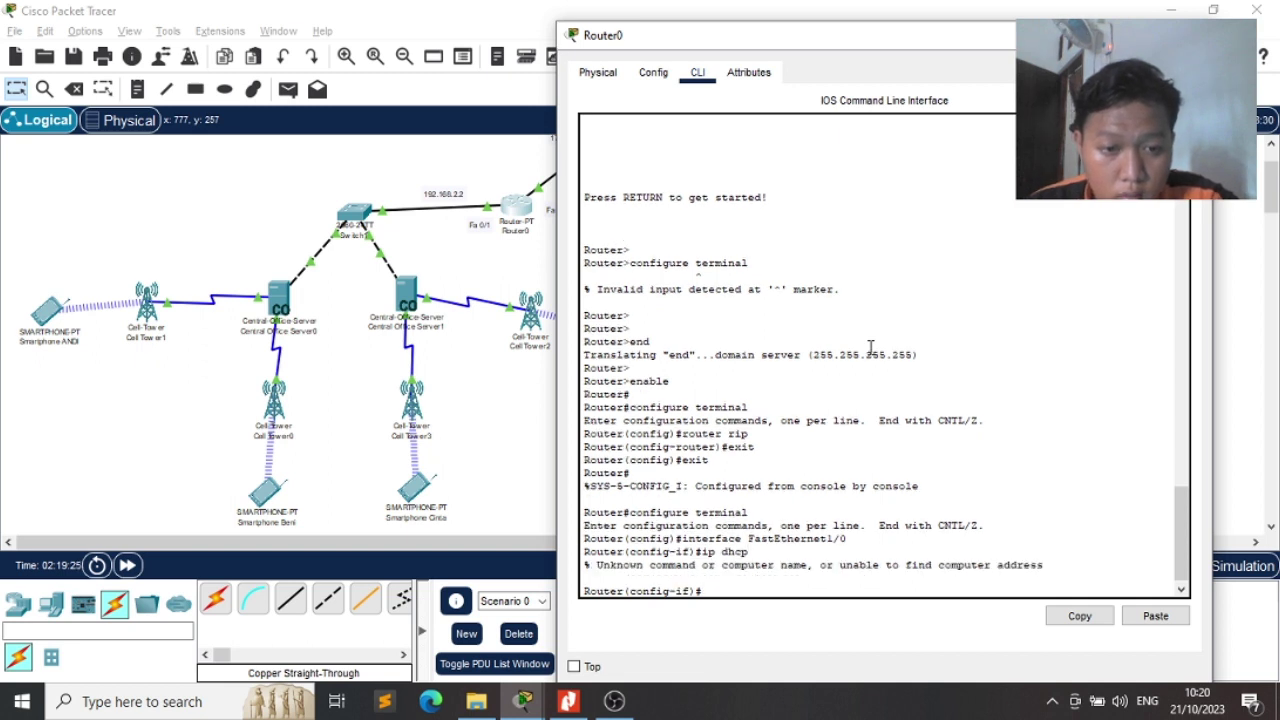
Enter ip dhcp excluded-address 192.168.2.2 192.168.2.20 on Router0
type("e")
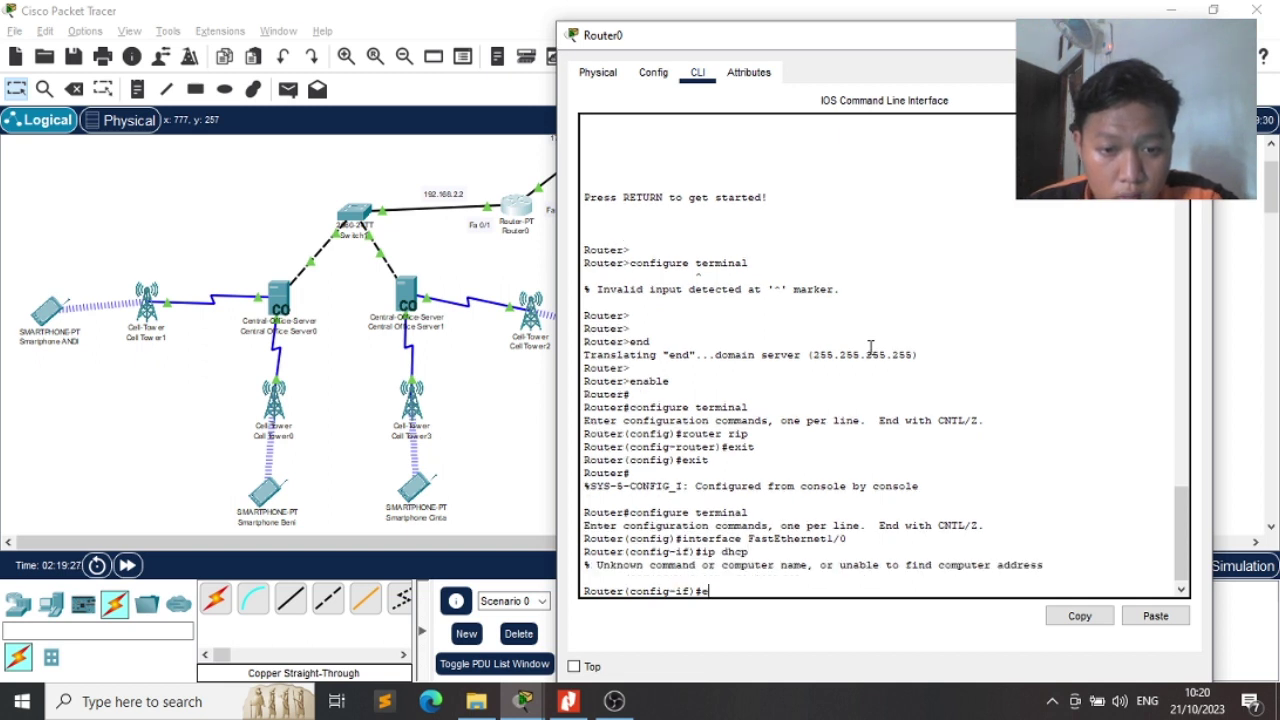
key("BackSpace")
type("ip ")
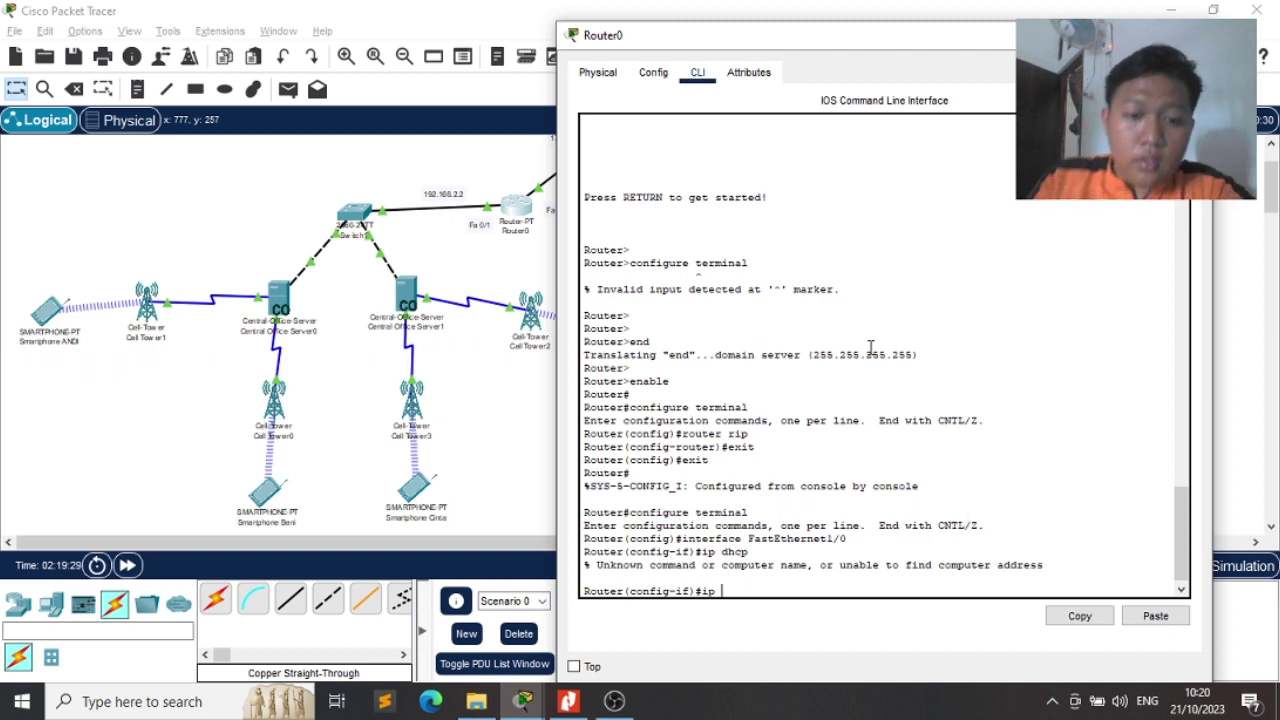
type("ad")
key("BackSpace")
key("BackSpace")
key("BackSpace")
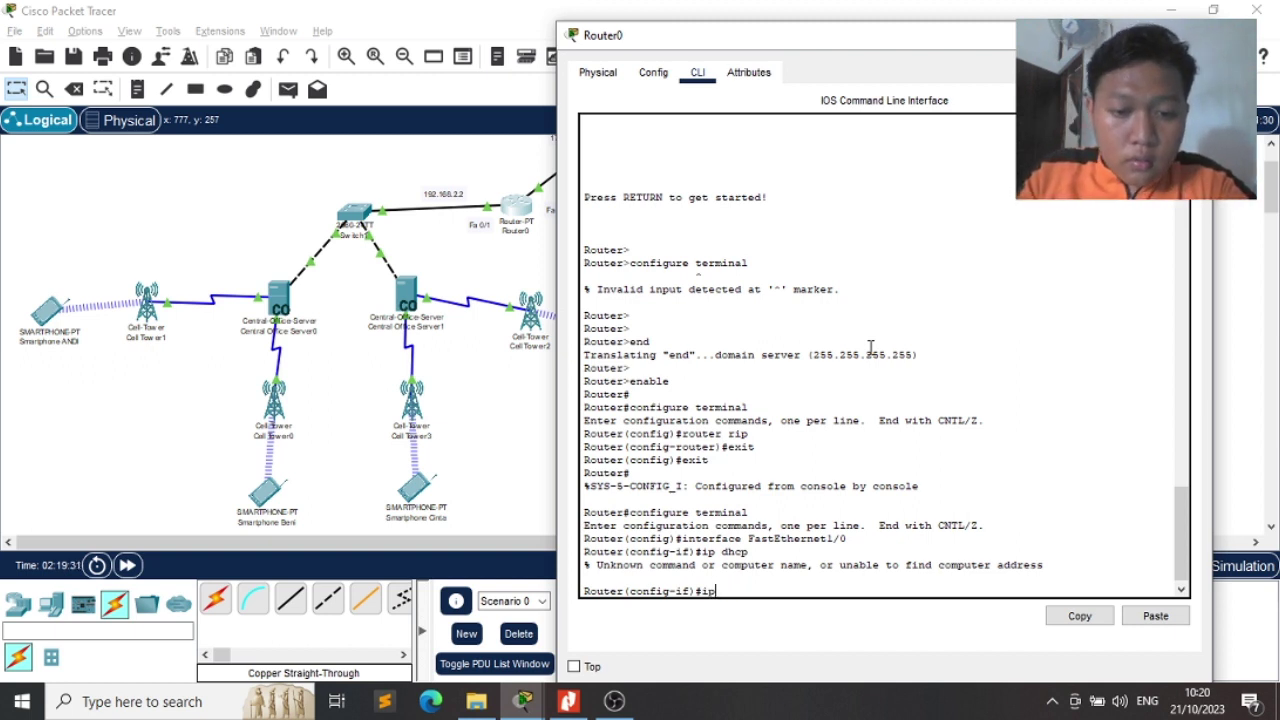
type("dhcp ")
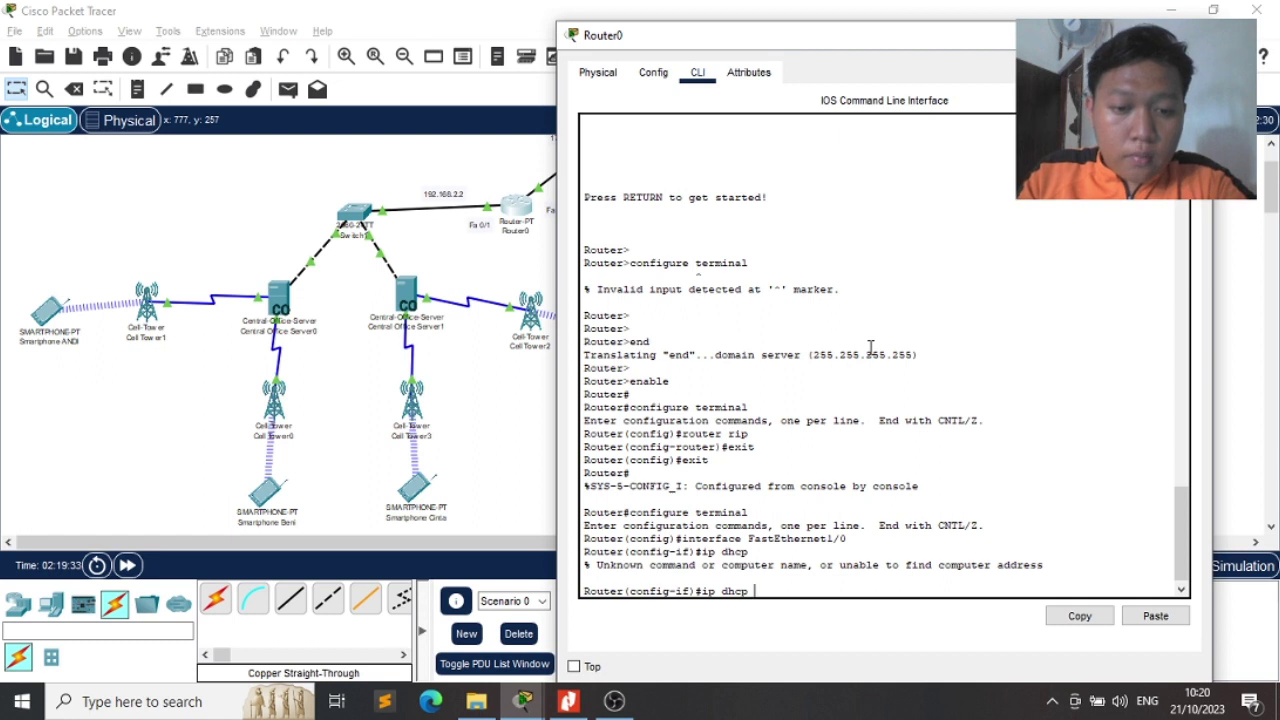
type("ex")
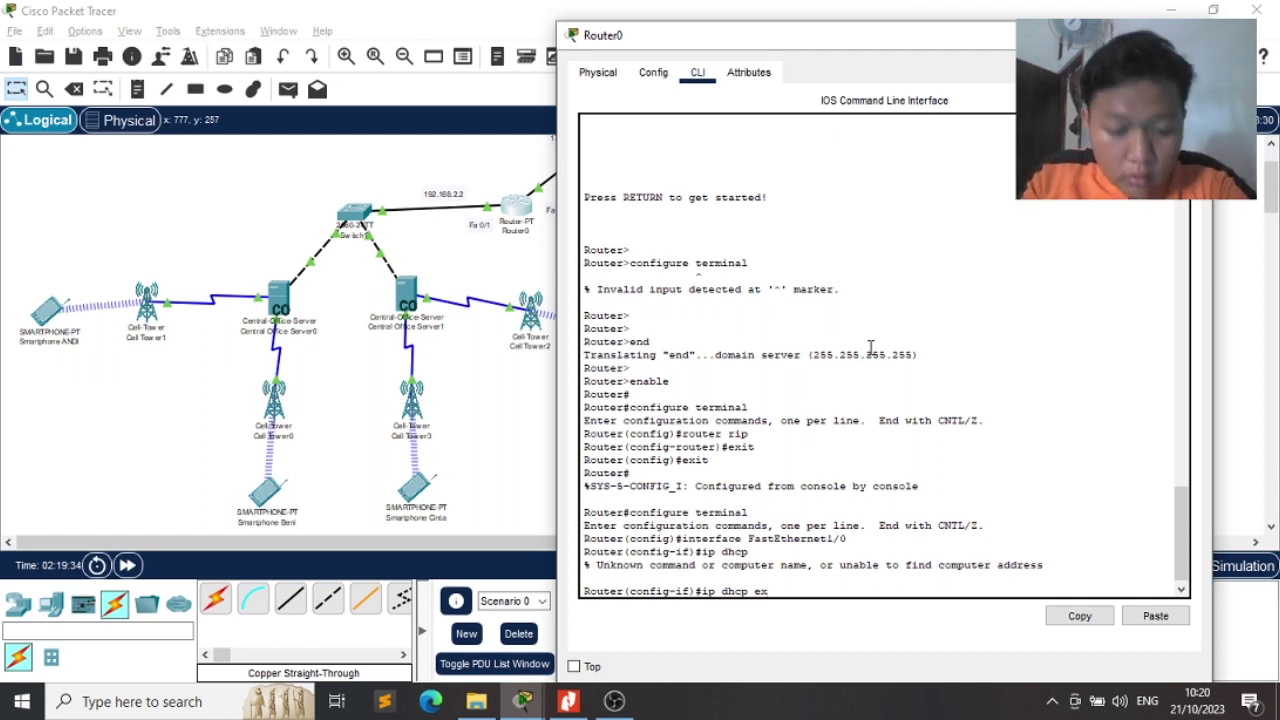
type("cluded-")
key("BackSpace")
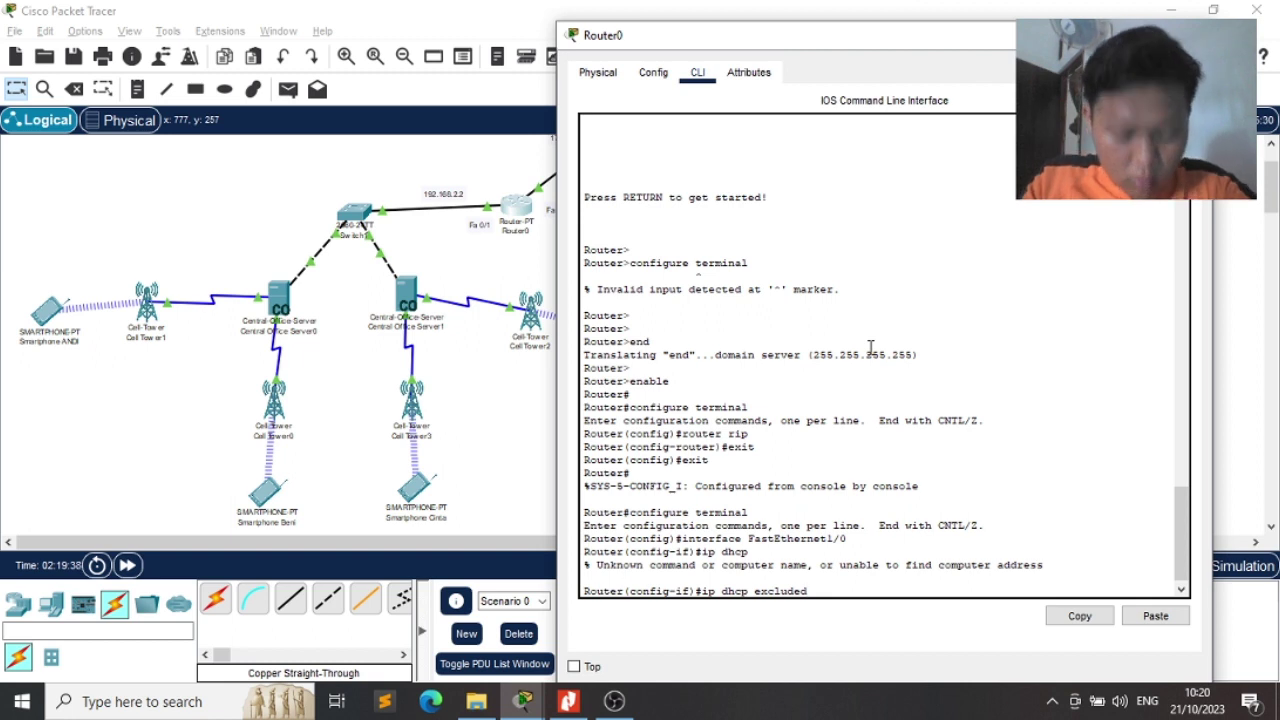
type("-address")
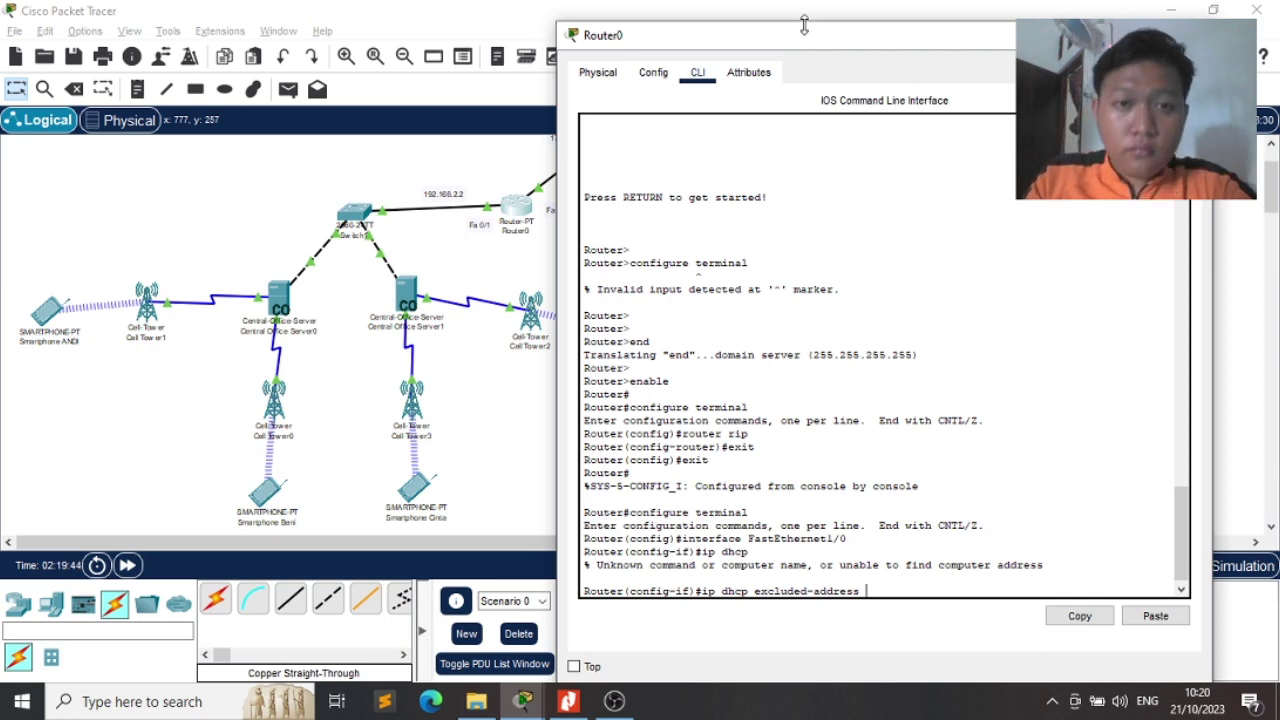
left_click_drag(808, 38, 778, 18)
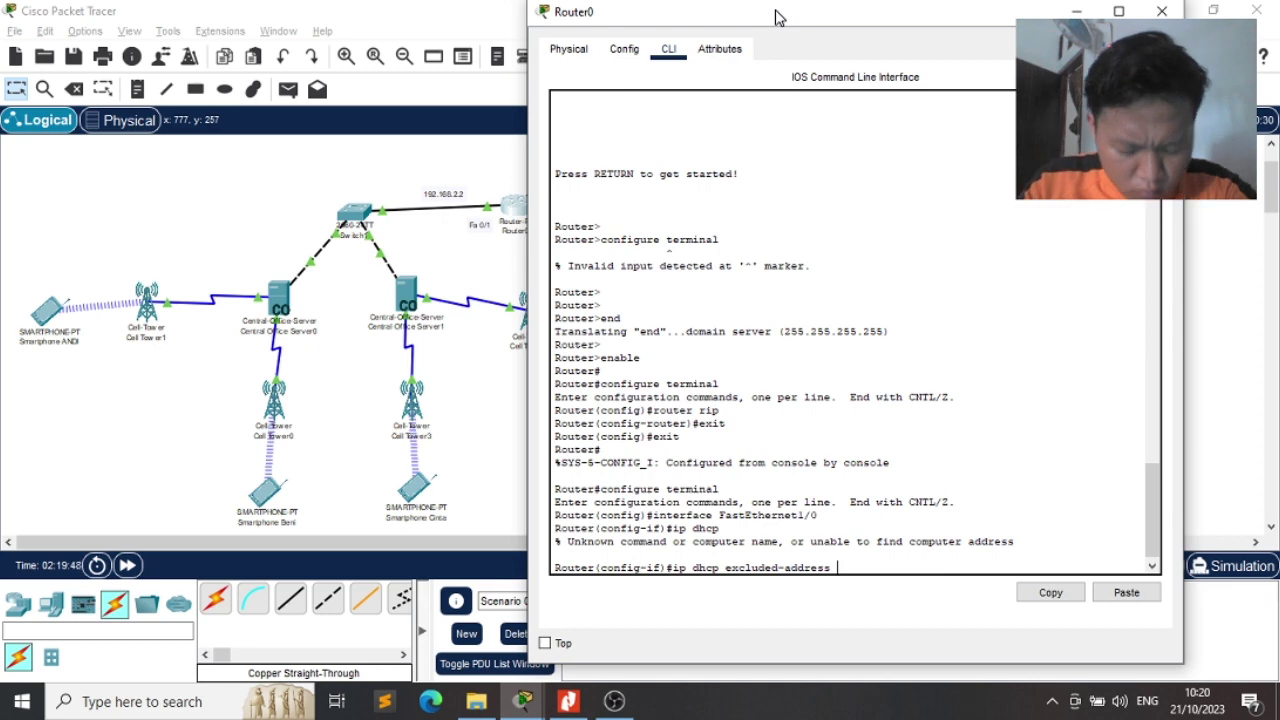
left_click_drag(778, 18, 778, 21)
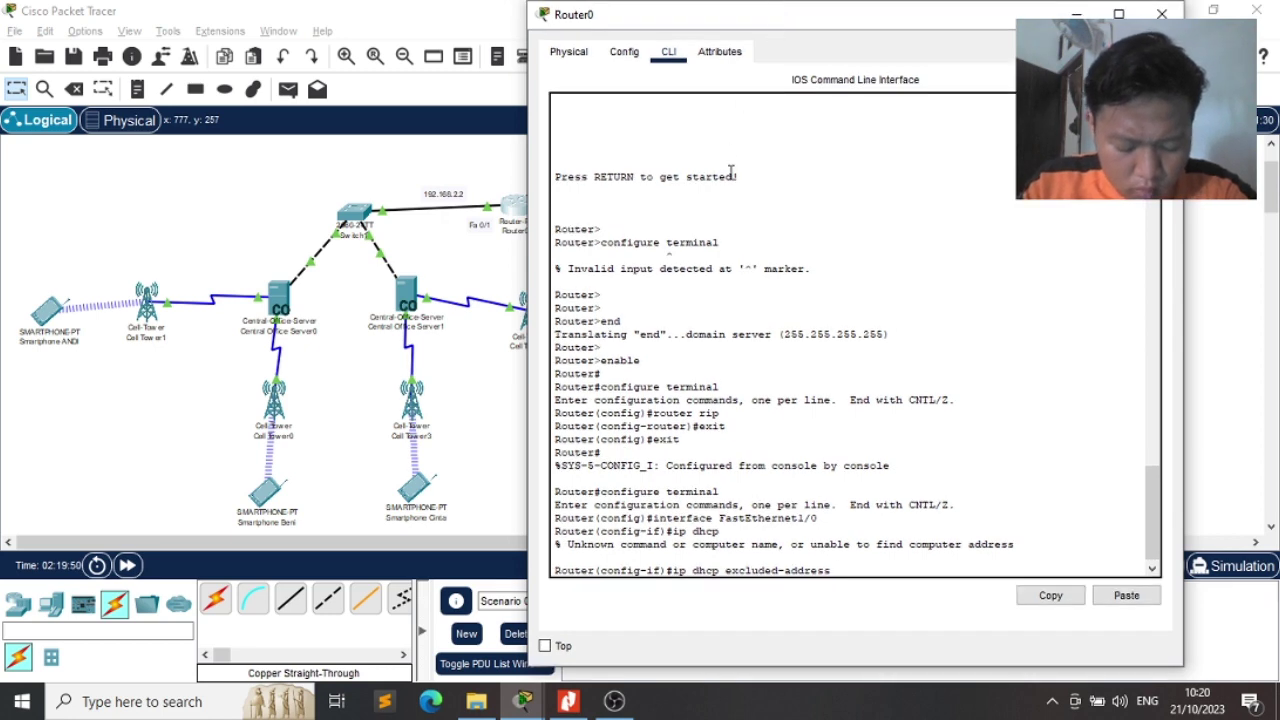
type("i")
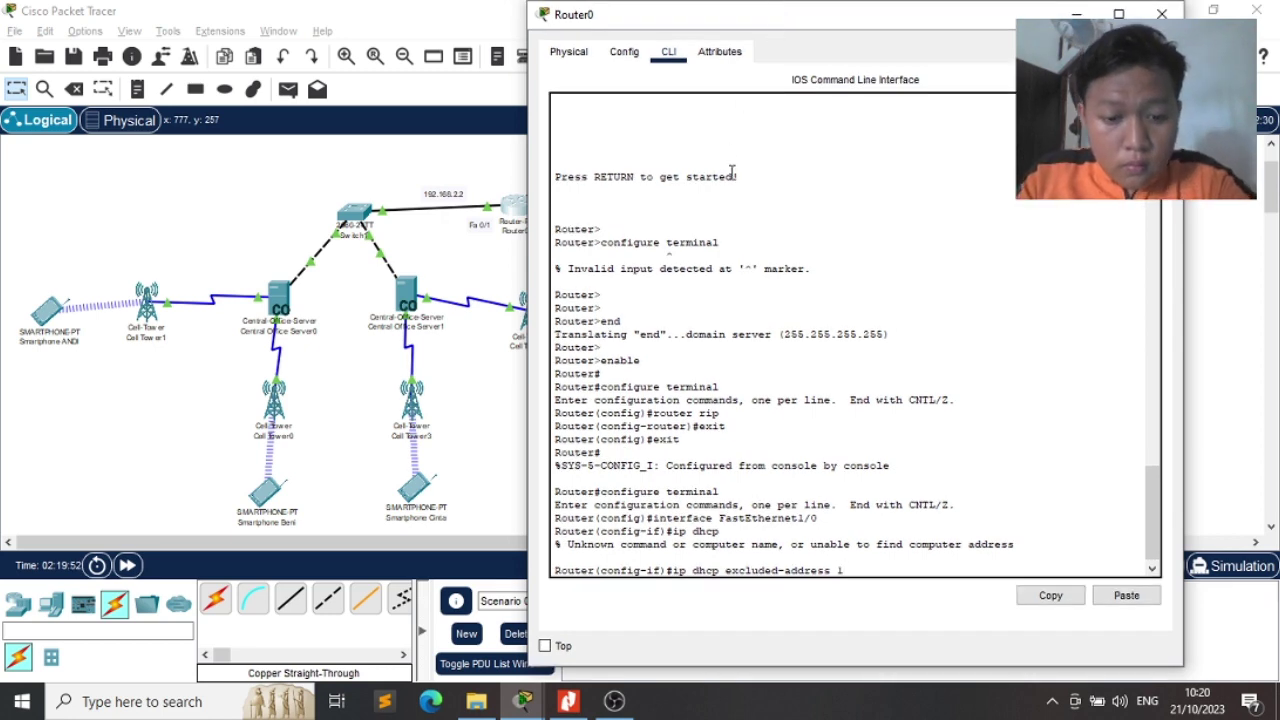
type("92.1")
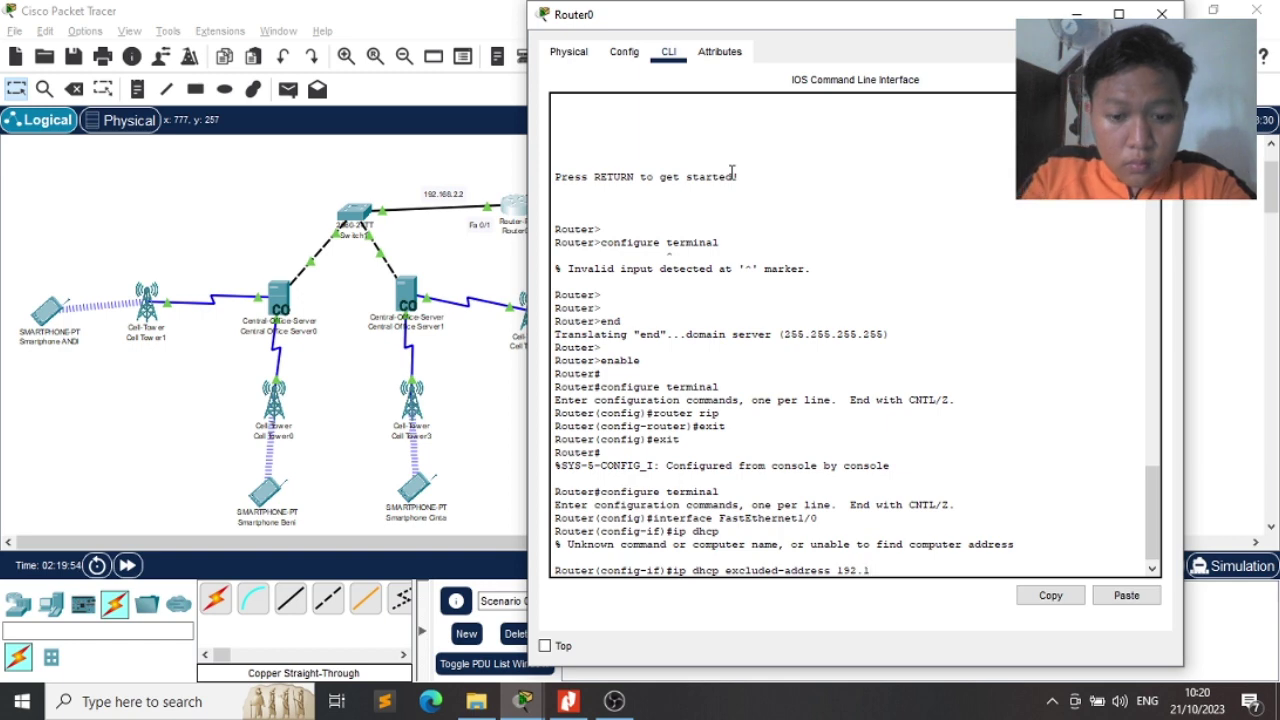
type("68.")
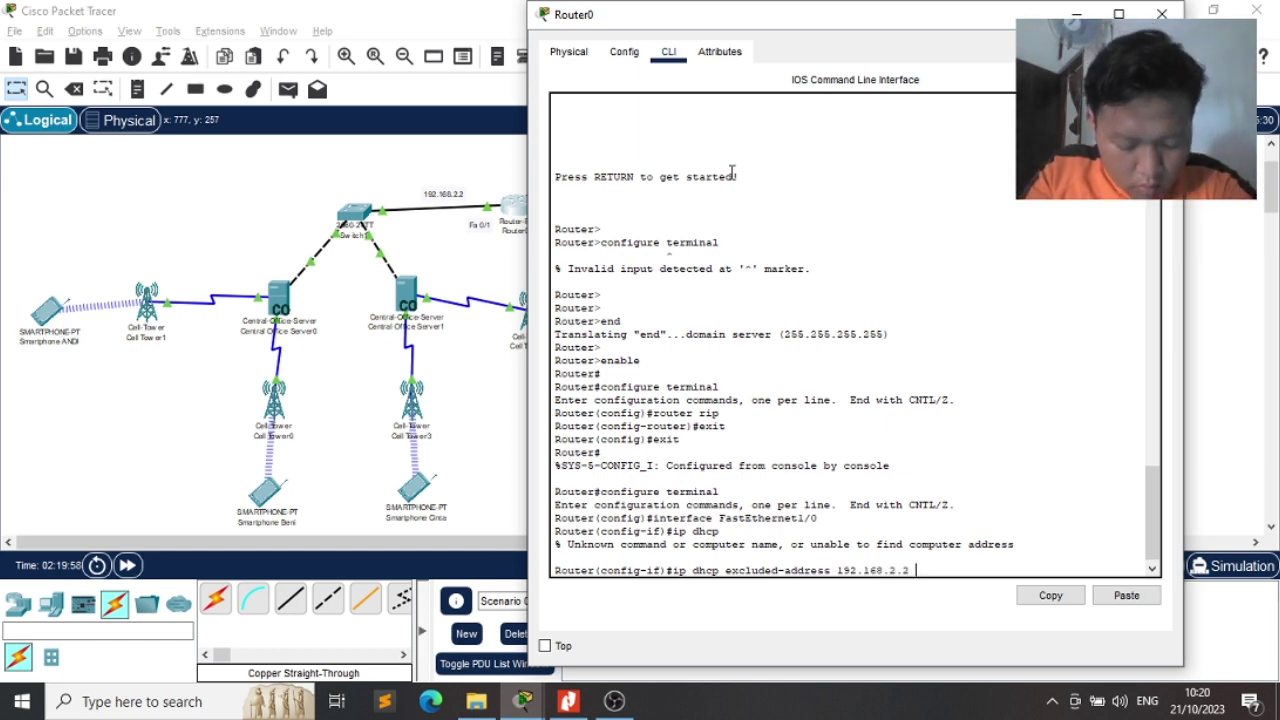
type("2.168.2.")
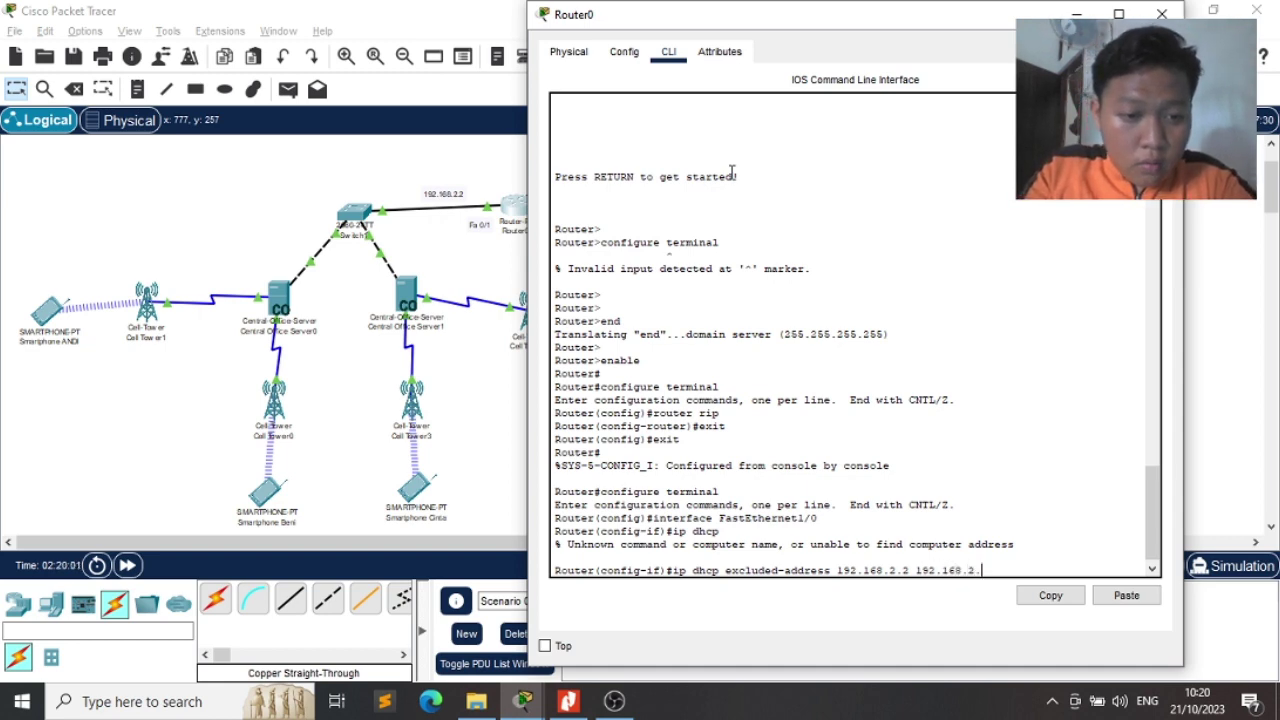
type("20")
key("Return")
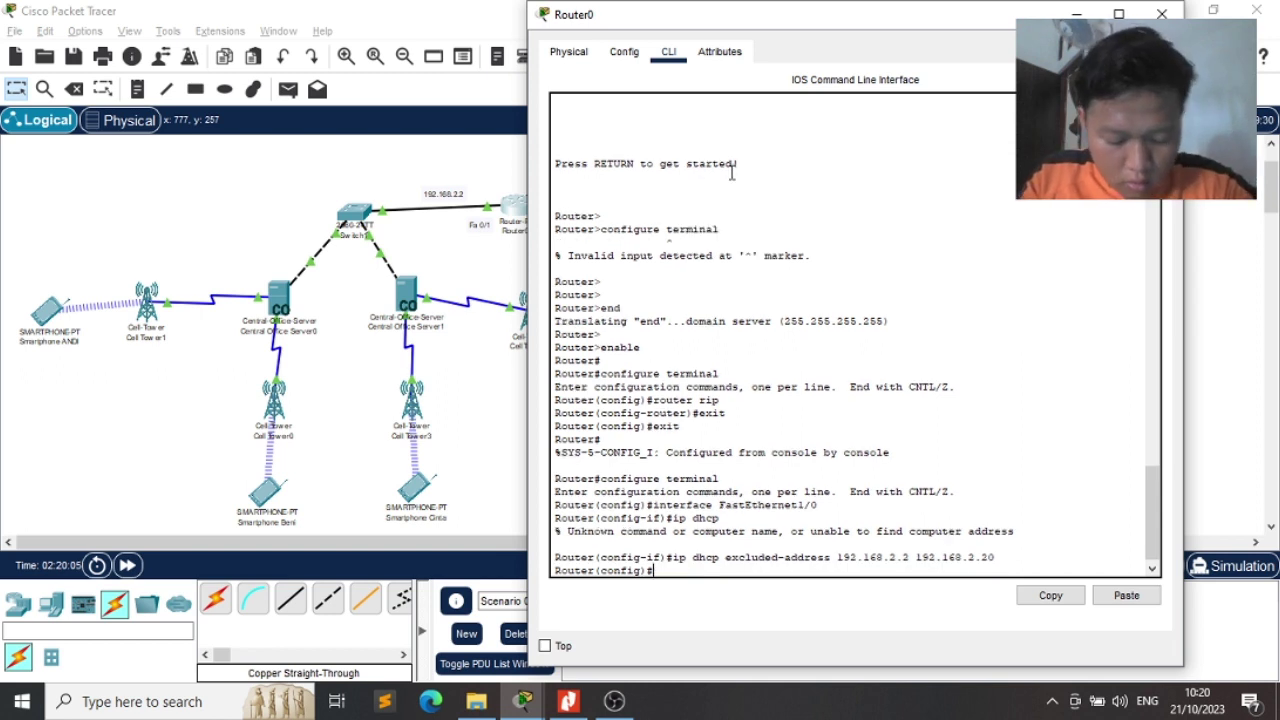
Create DHCP pool cell with network 192.168.2.0 255.255.255.0
type("ip")
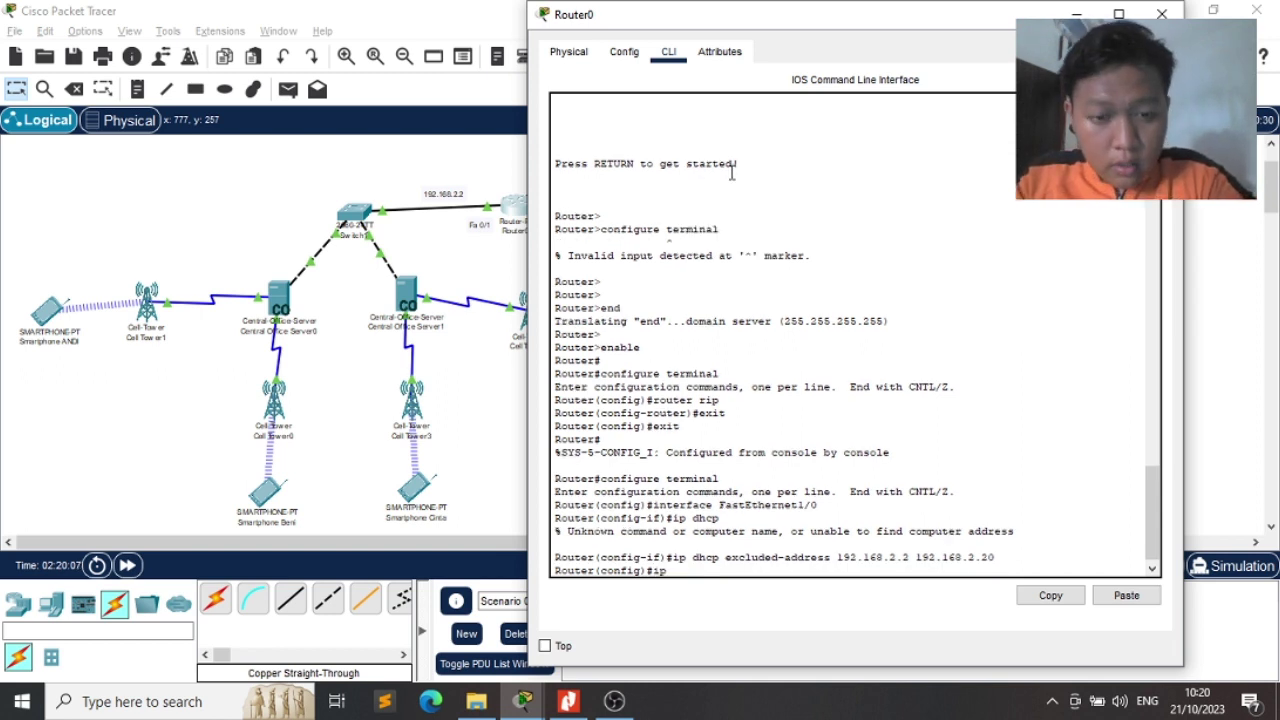
type(" dhcp pool")
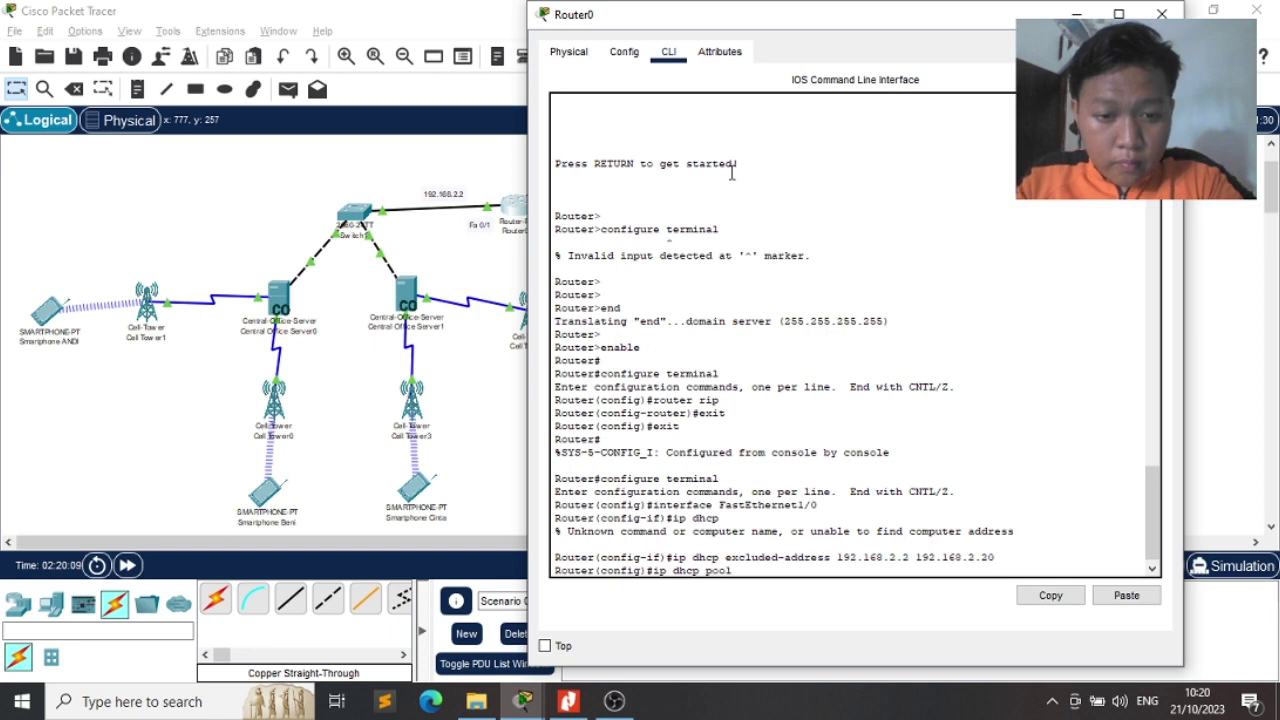
type(" cell")
key("Return")
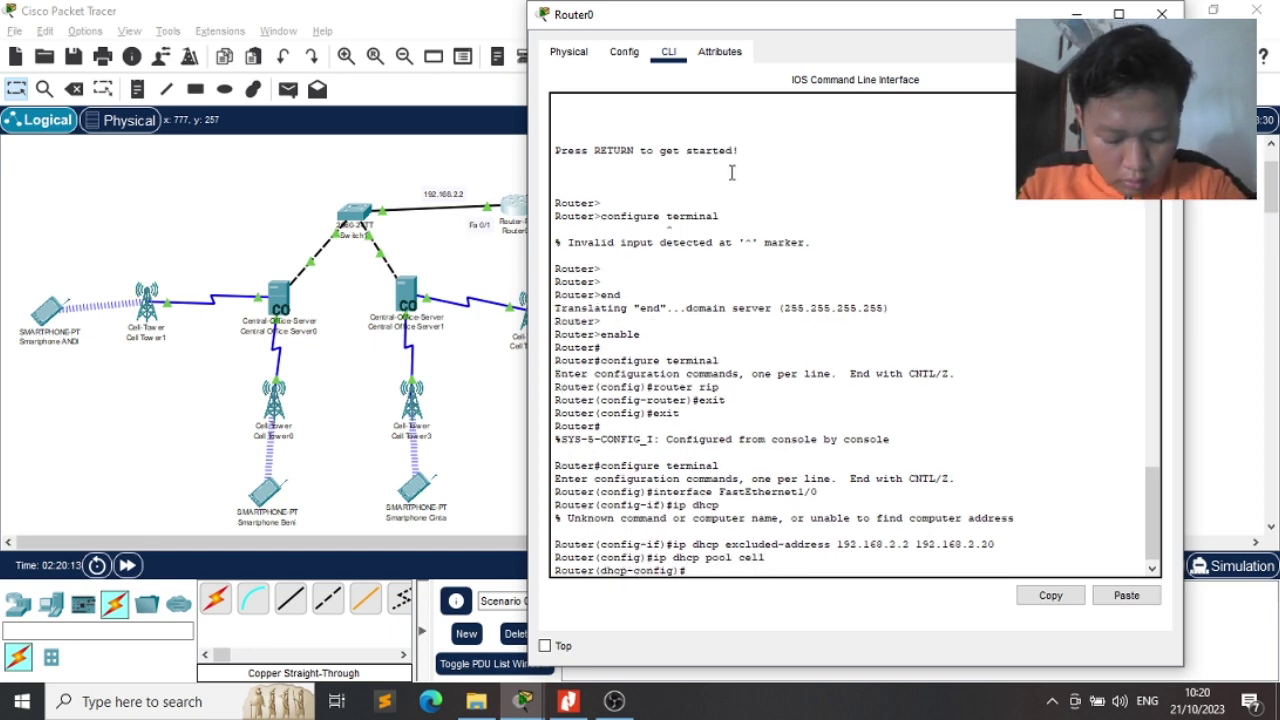
type("netwo")
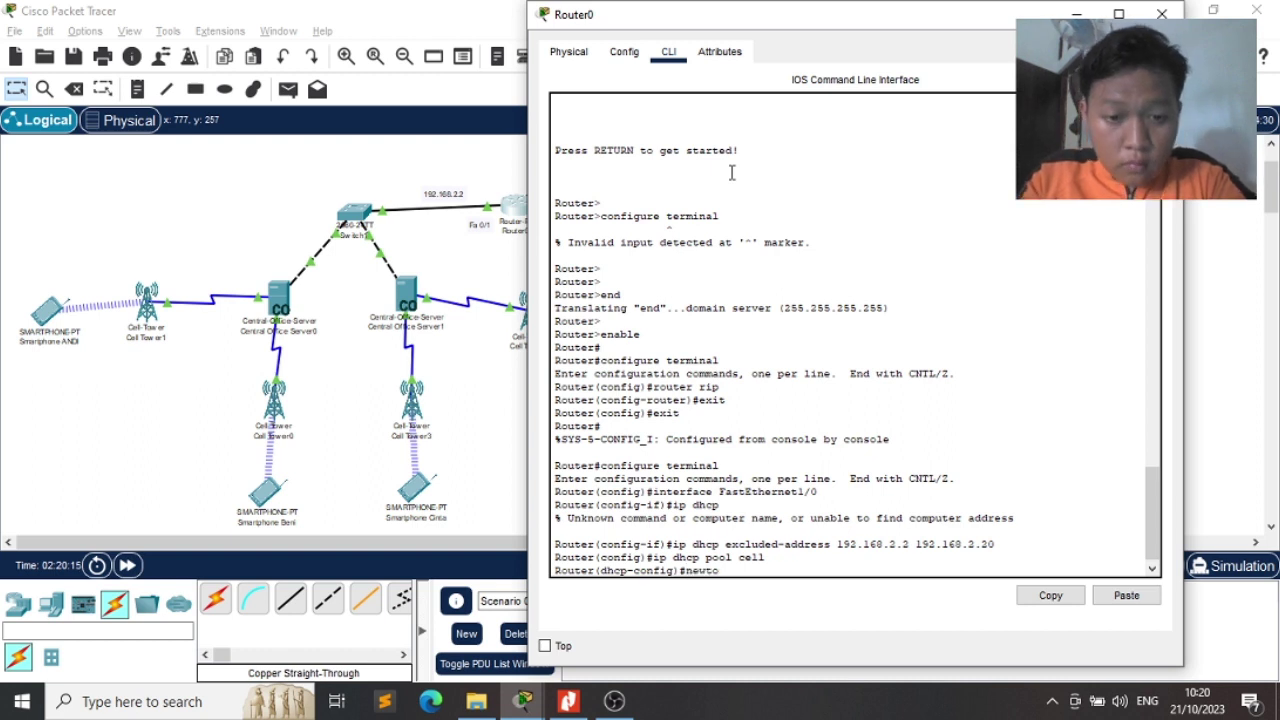
key("BackSpace")
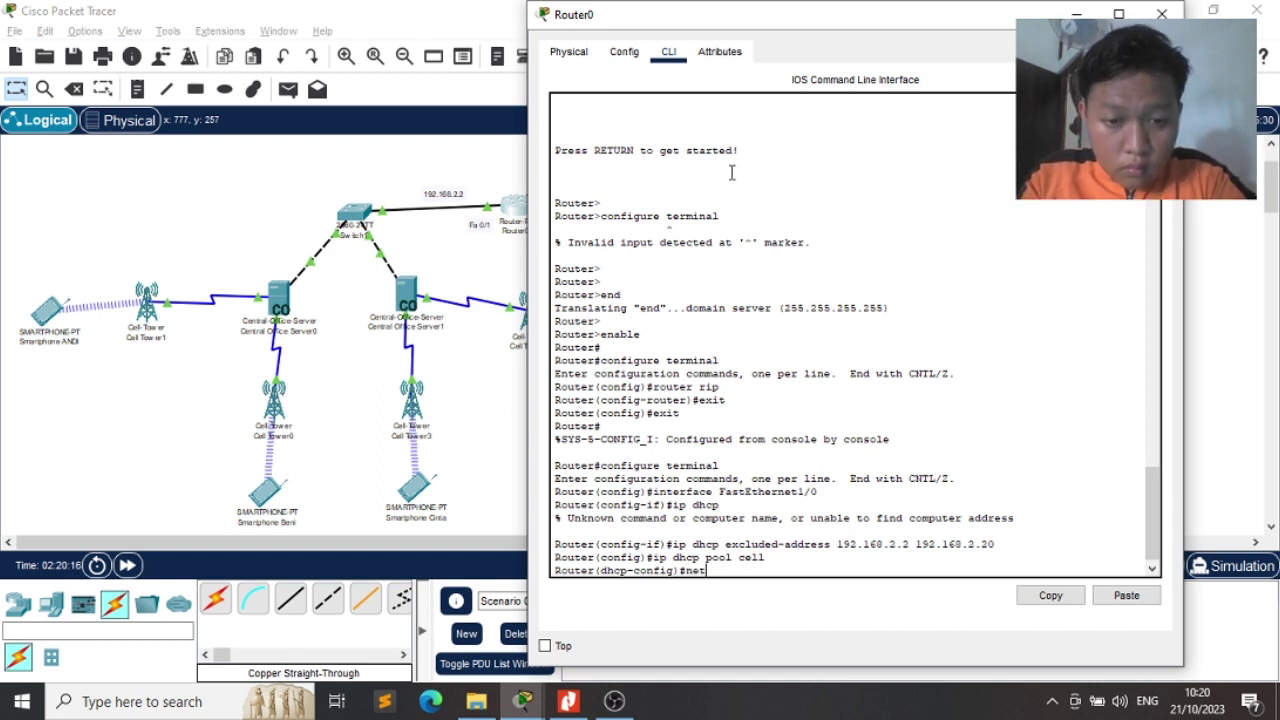
type("ork")
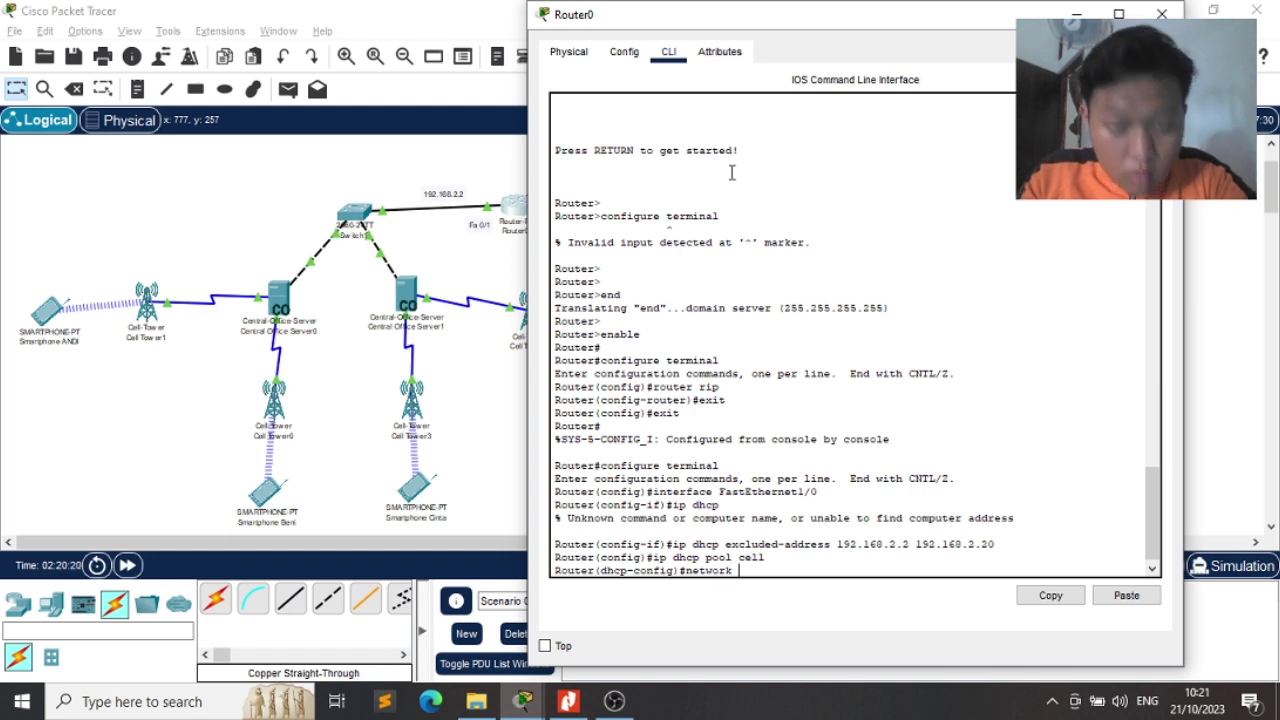
type(" 192.1")
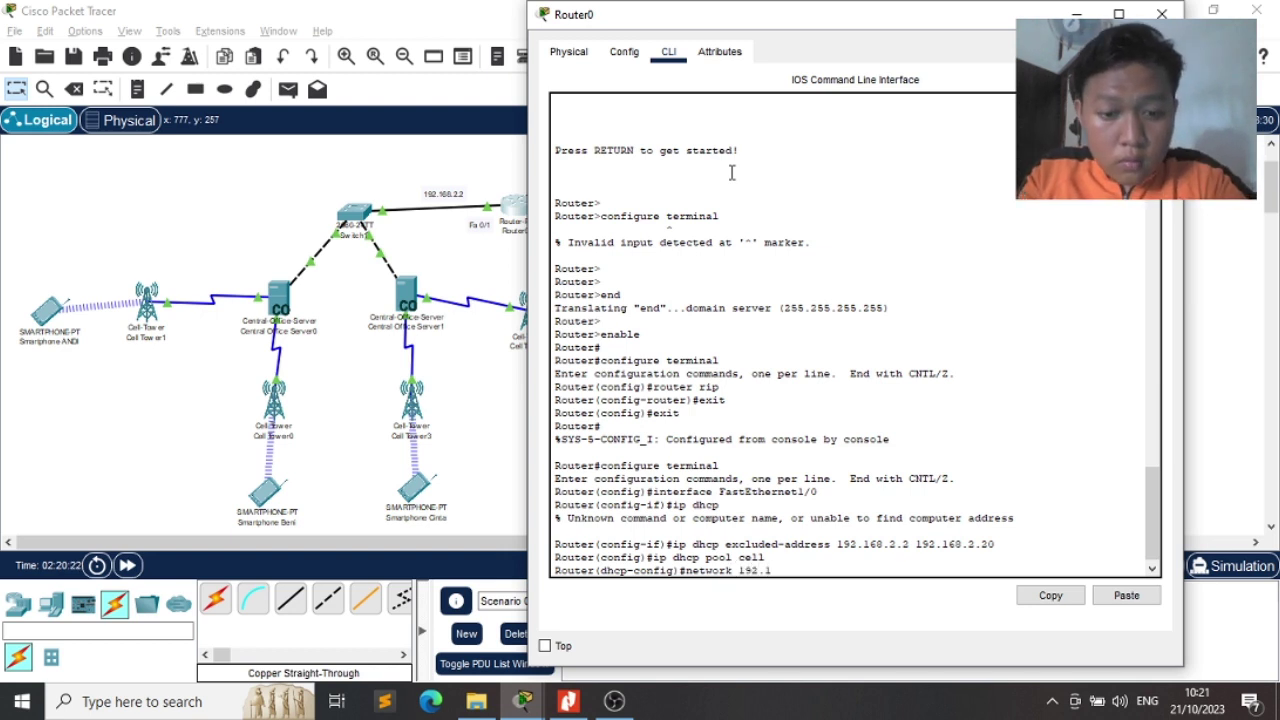
type("68.2.0")
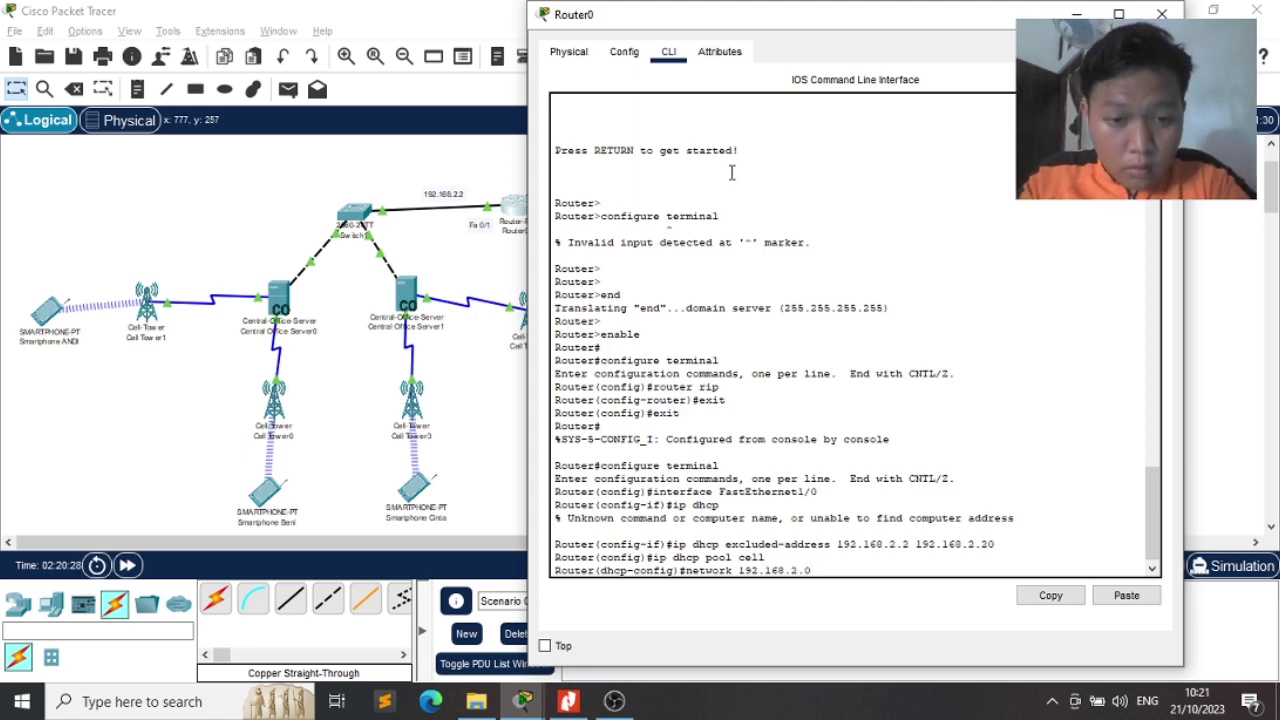
type("255.255.")
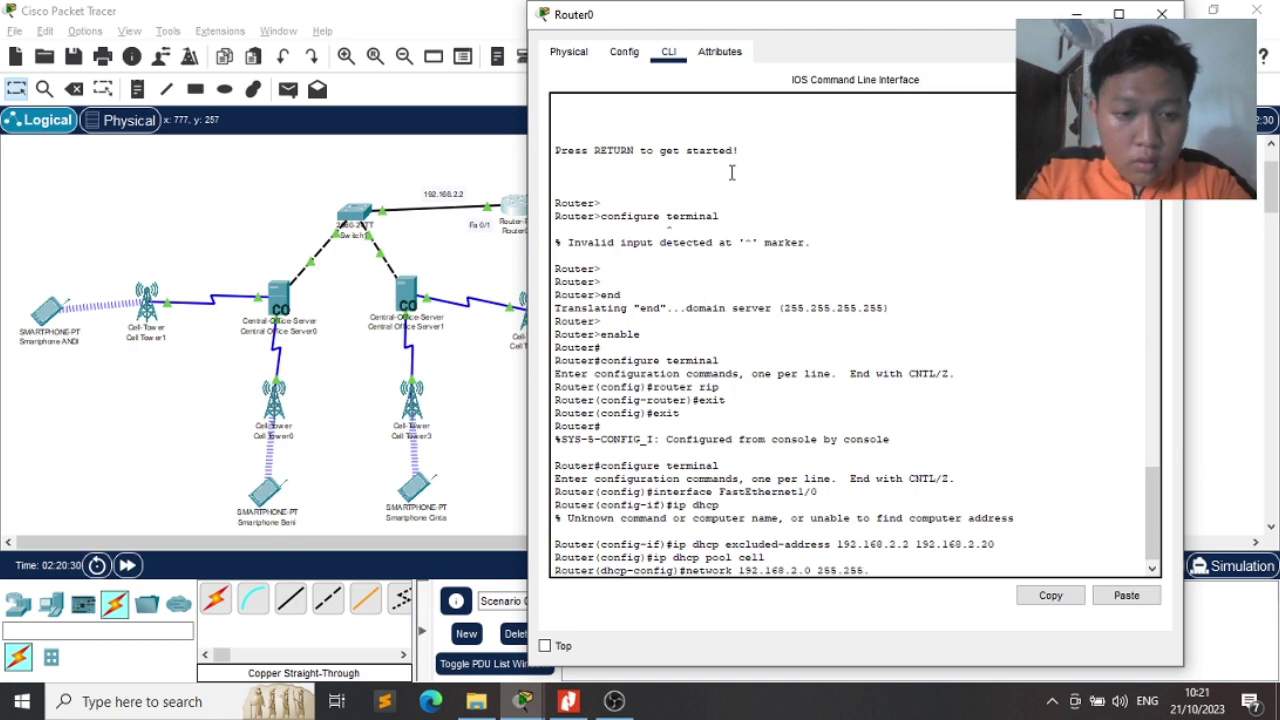
type("255.0")
key("Return")
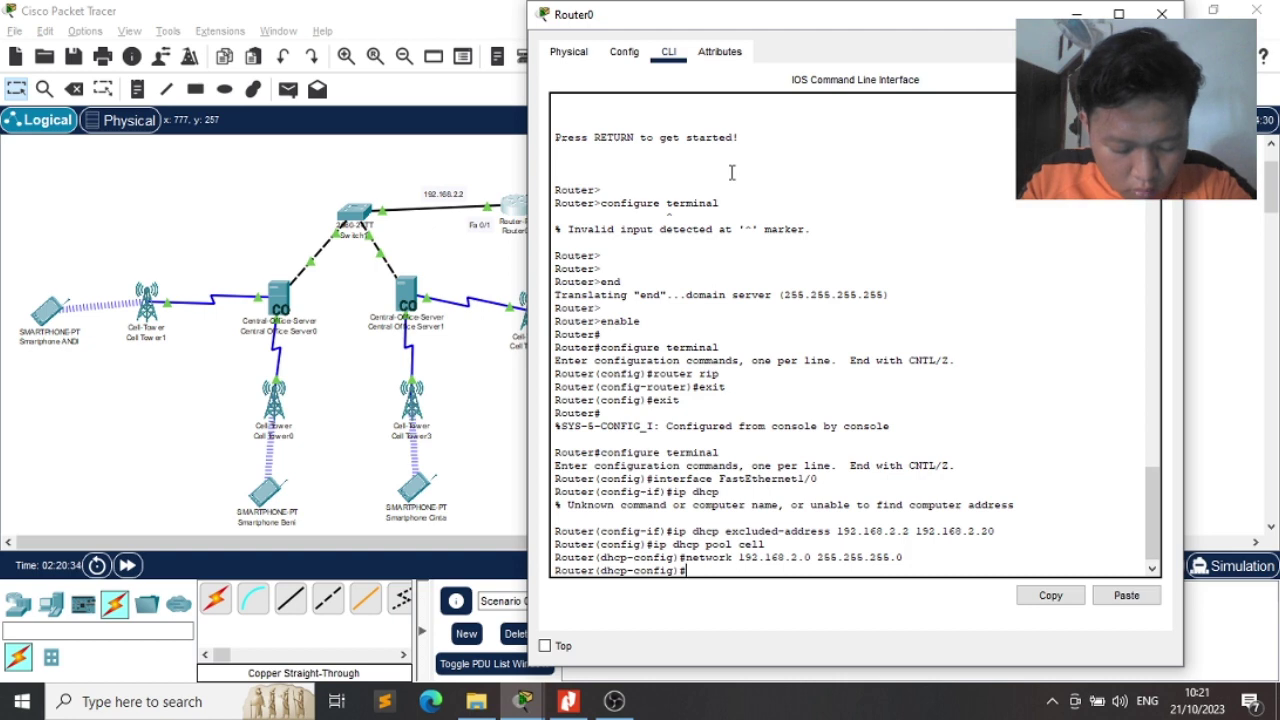
Set the pool's default router to 192.168.2.2
type("def")
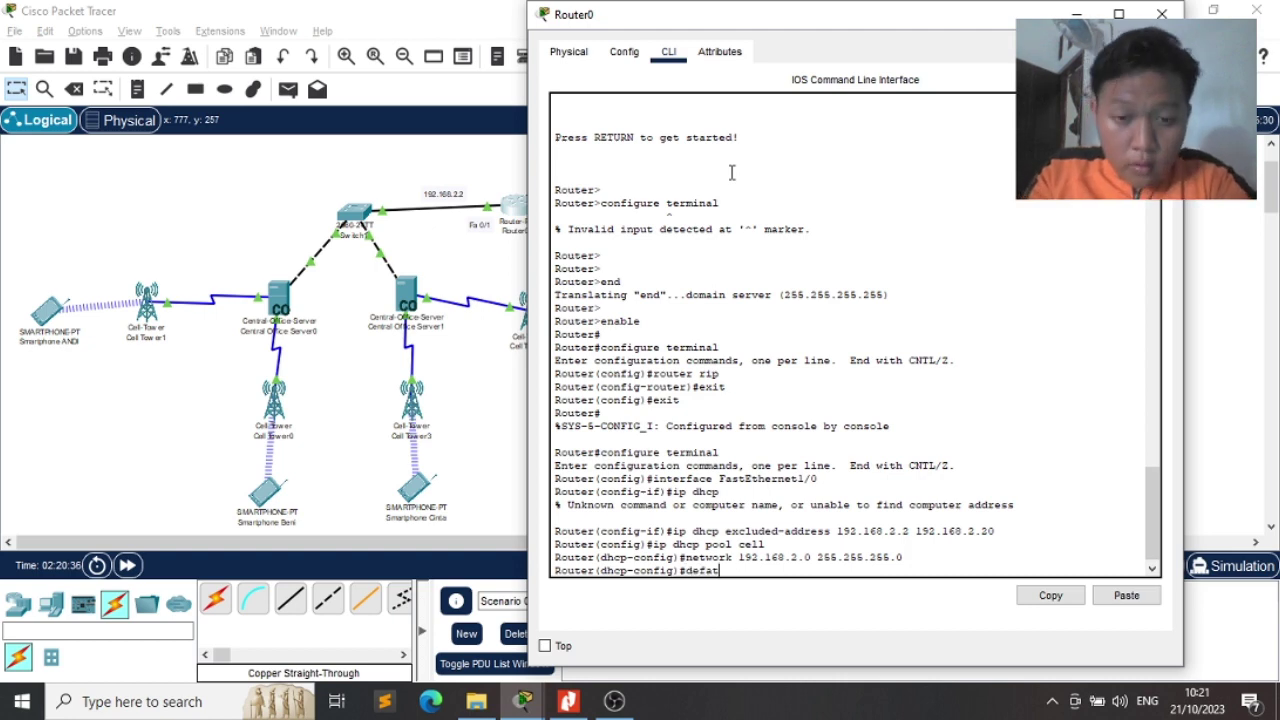
type("ault")
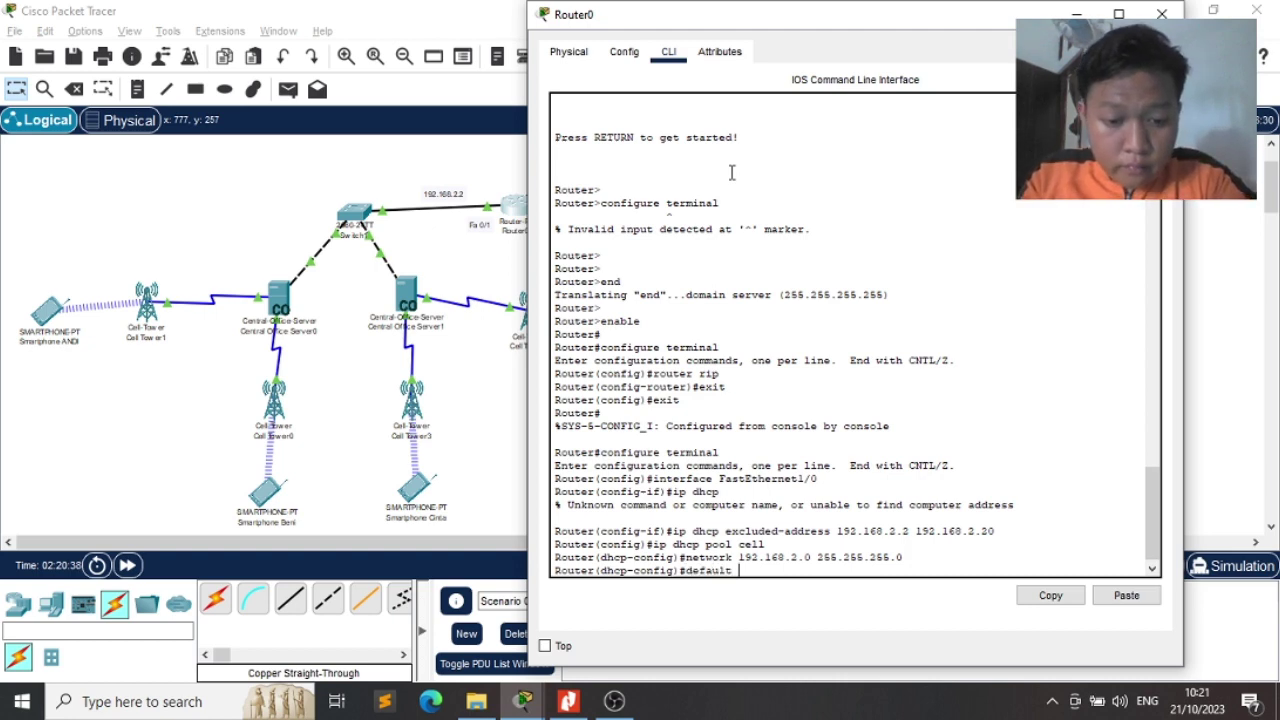
type("-router")
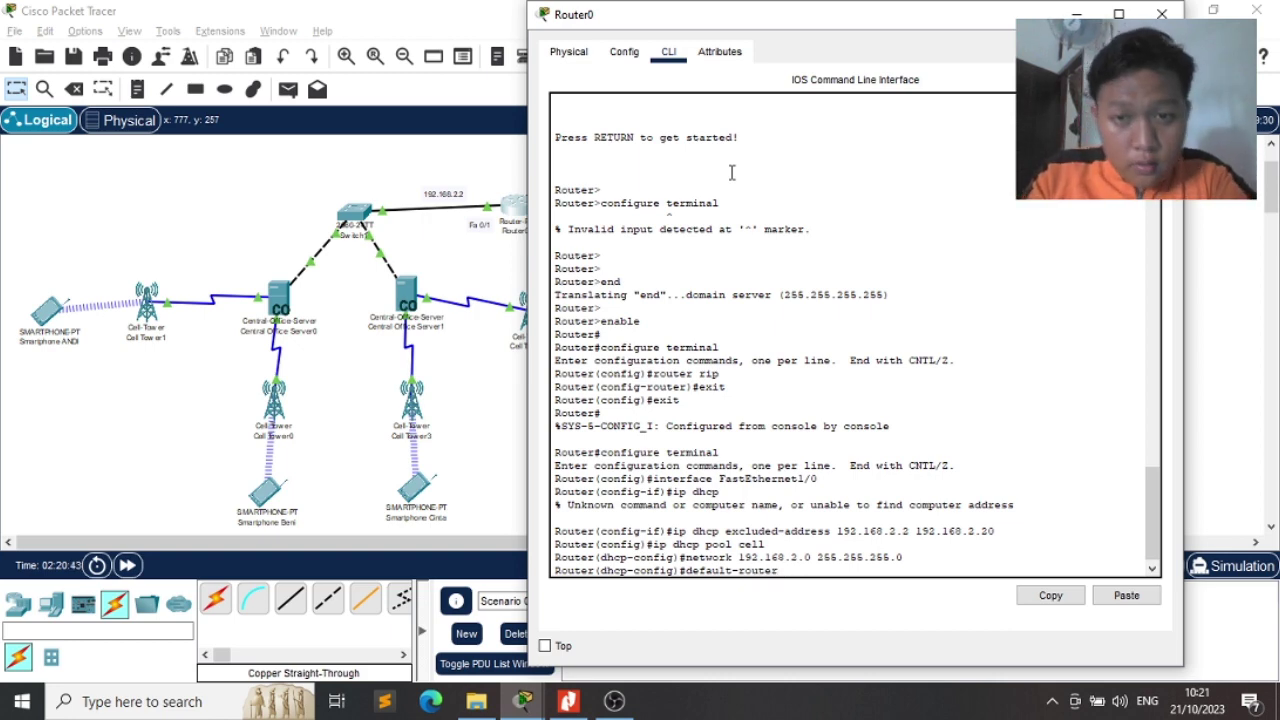
type("192.1")
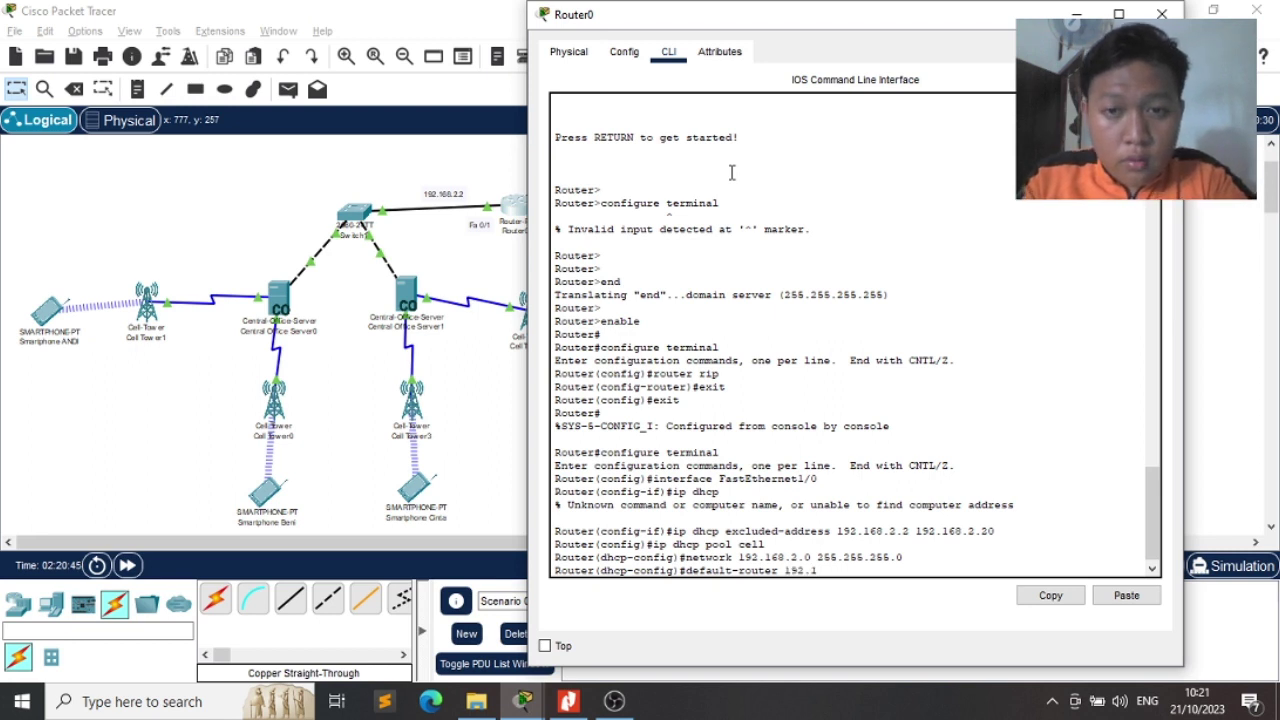
key("BackSpace")
key("BackSpace")
type("68.")
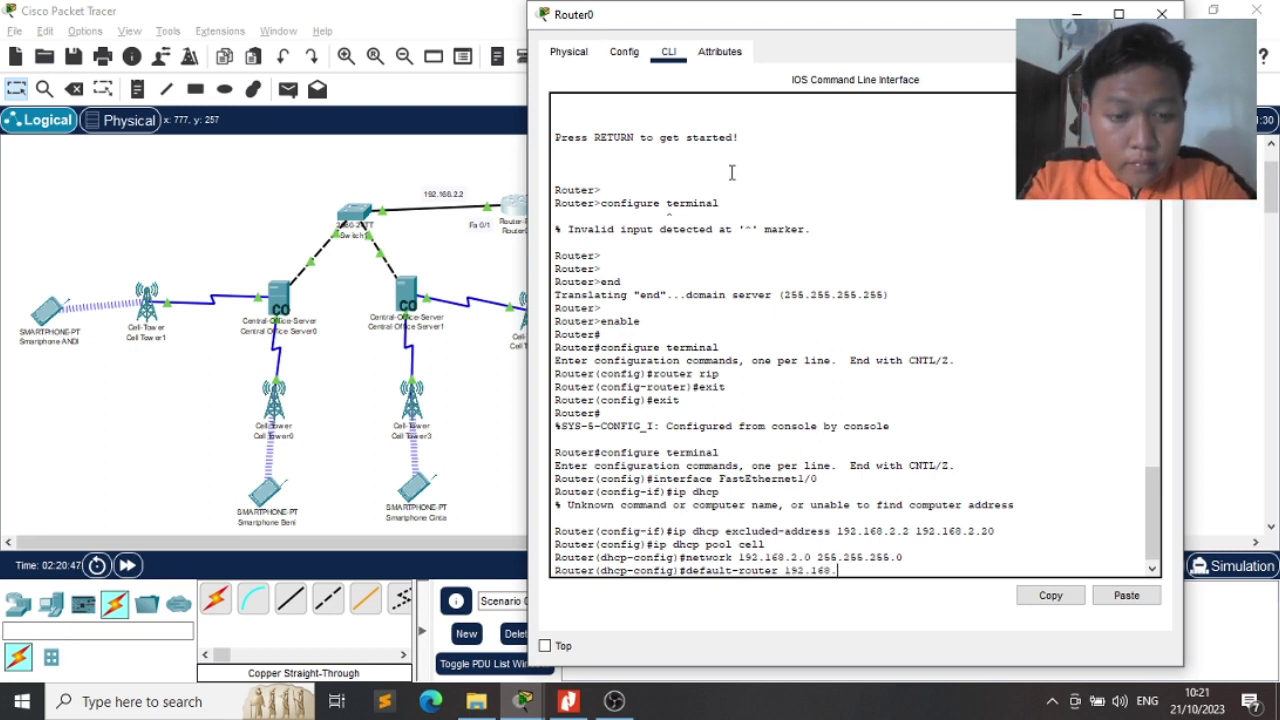
type("2.2")
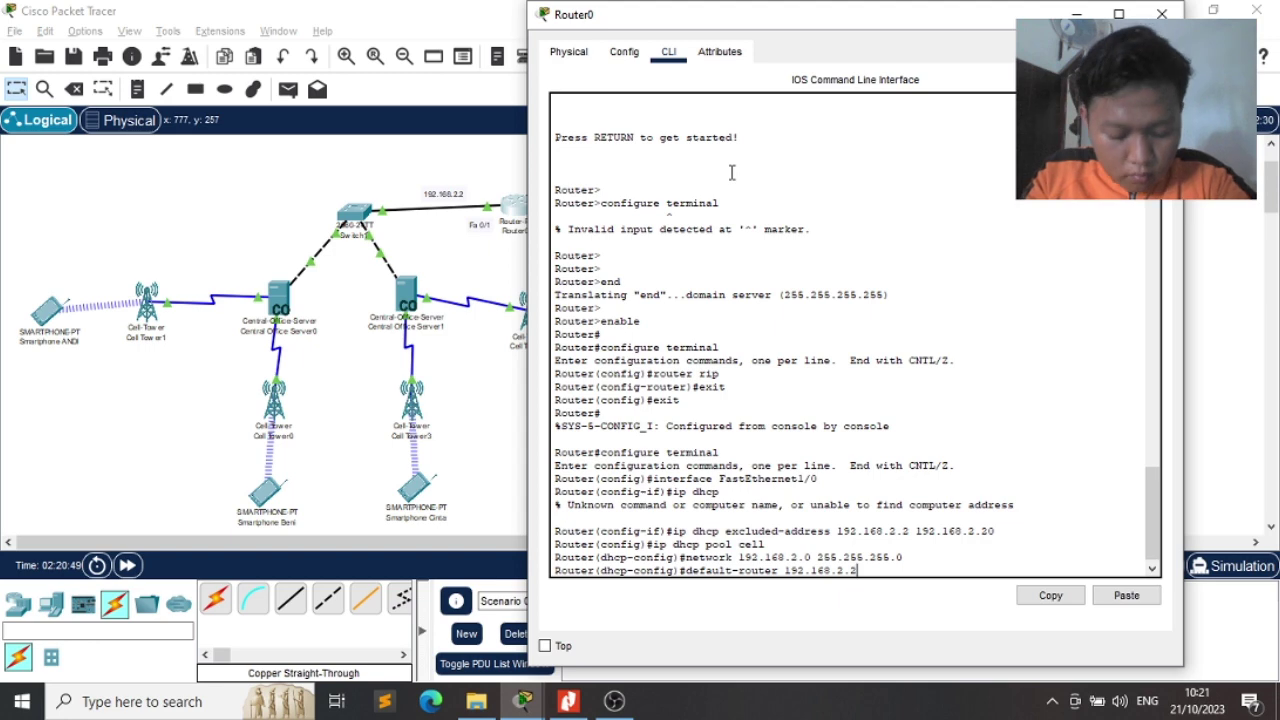
key("Return")
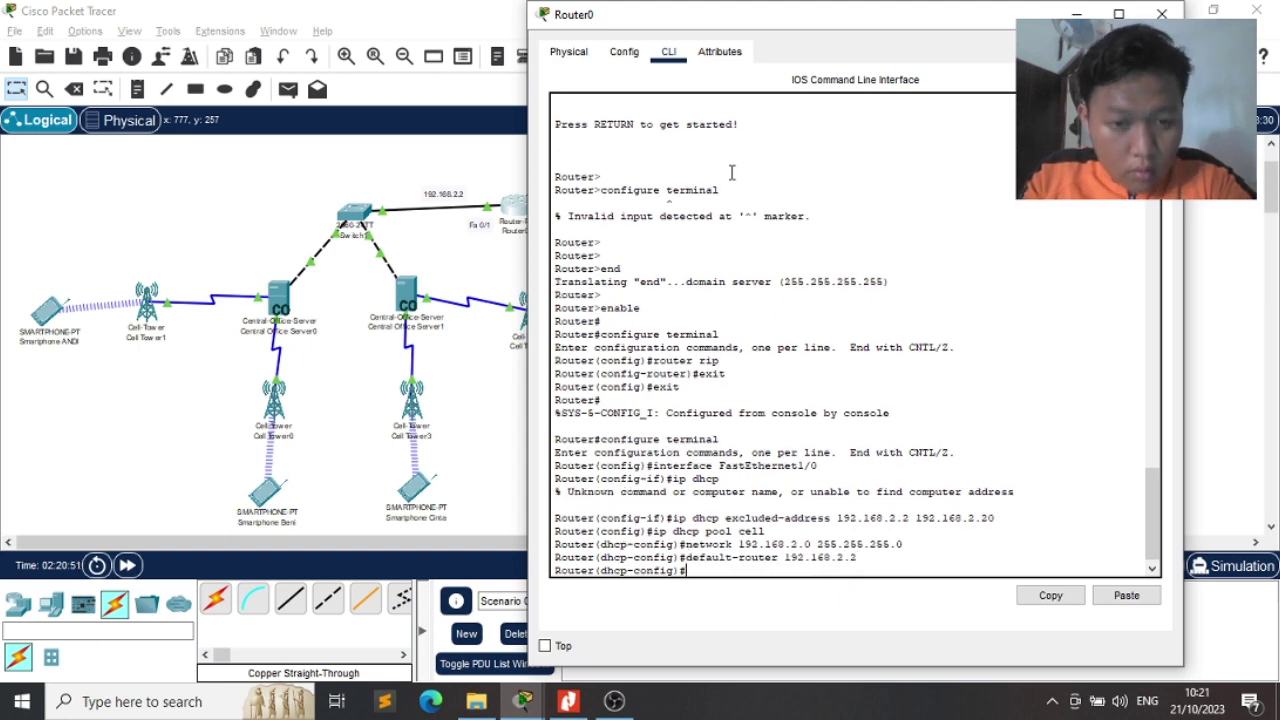
Set the pool's DNS server to 8.8.8.8, then exit and end configuration
type("dns-s")
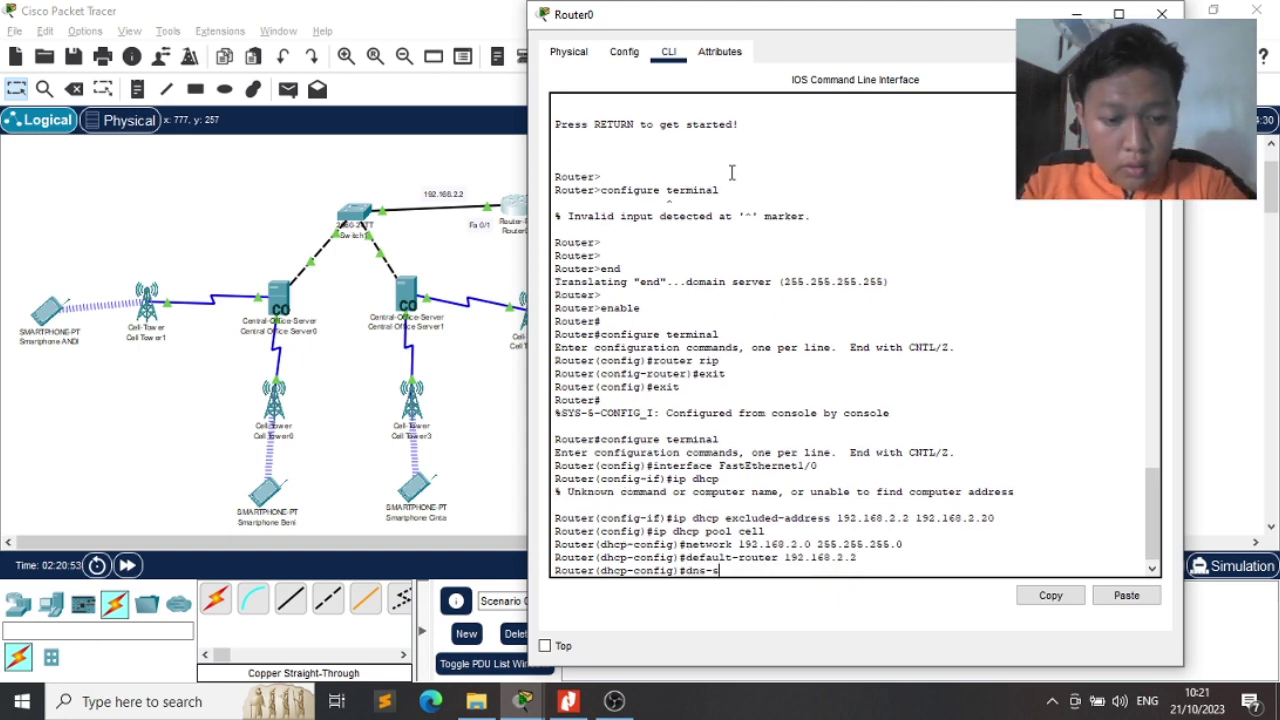
type("erver ")
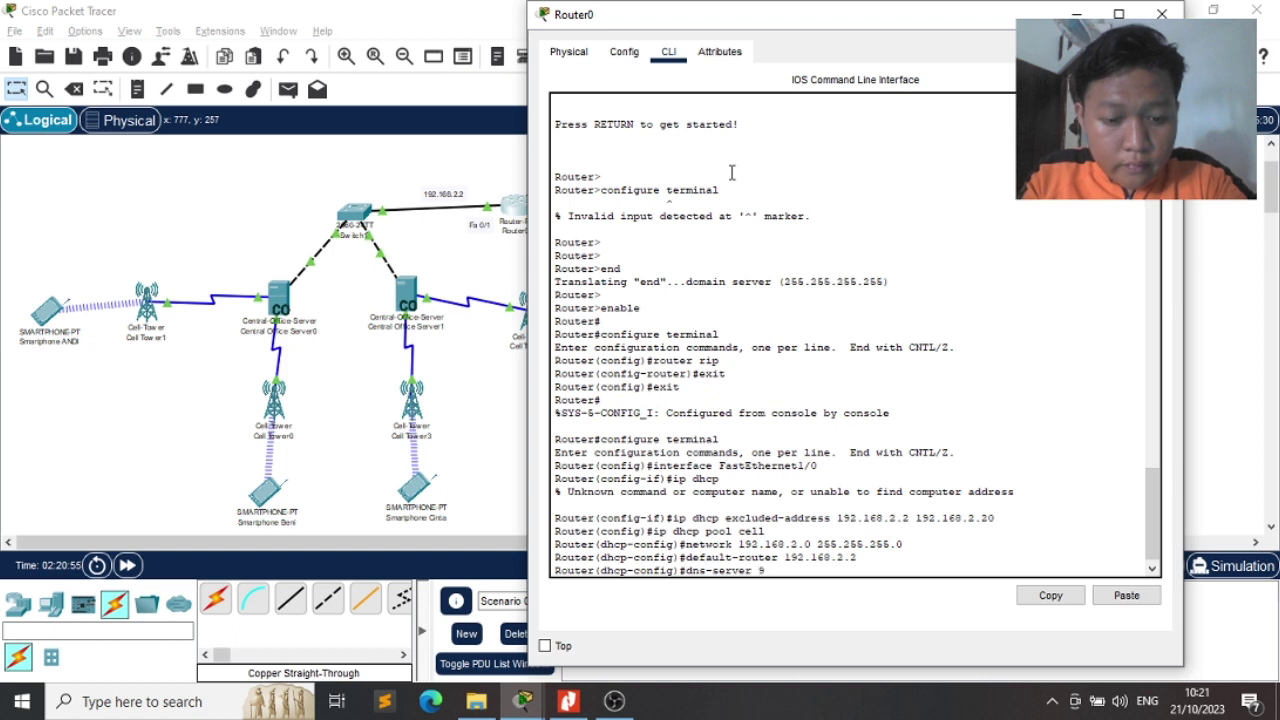
type("8")
key("BackSpace")
key("BackSpace")
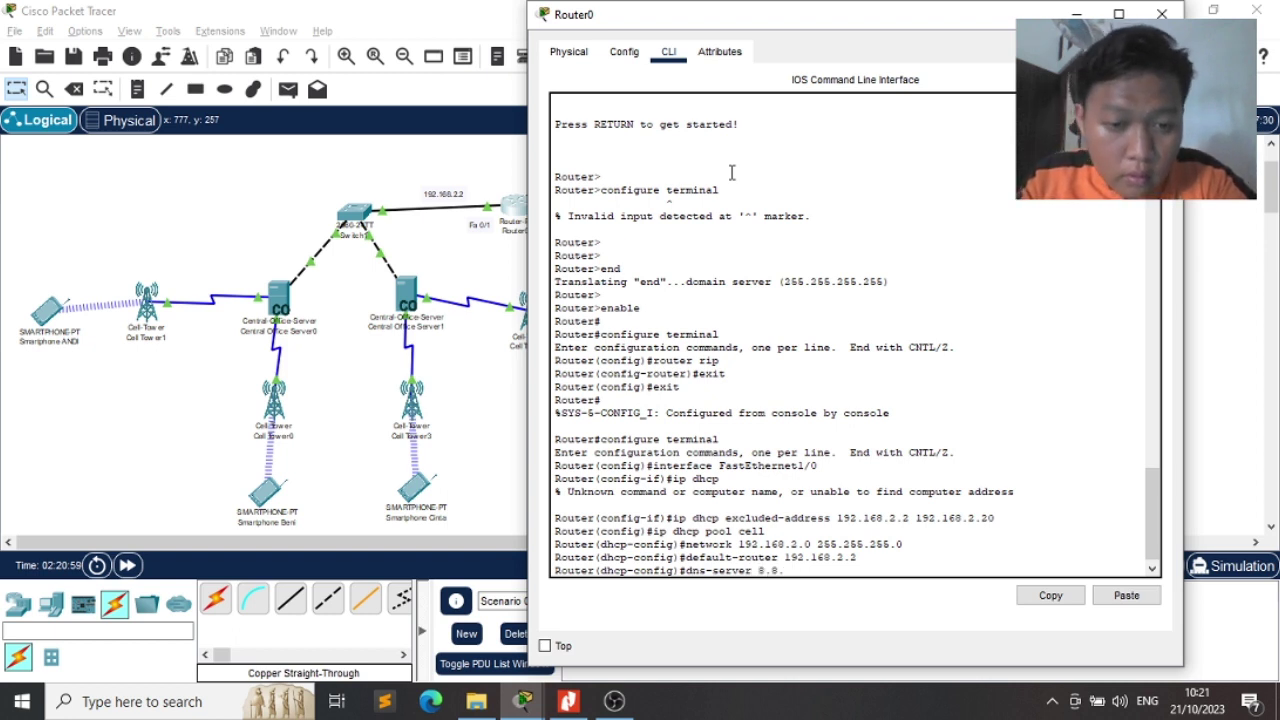
type("8.8")
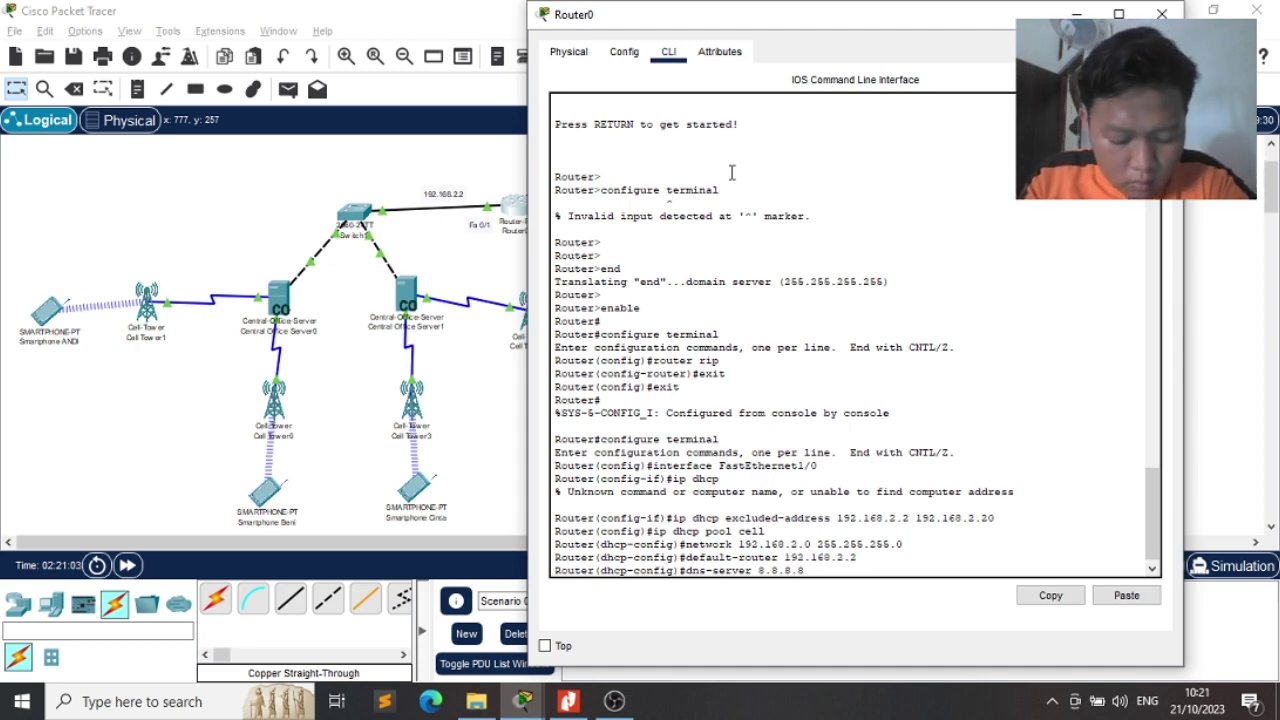
key("Return")
type("exit")
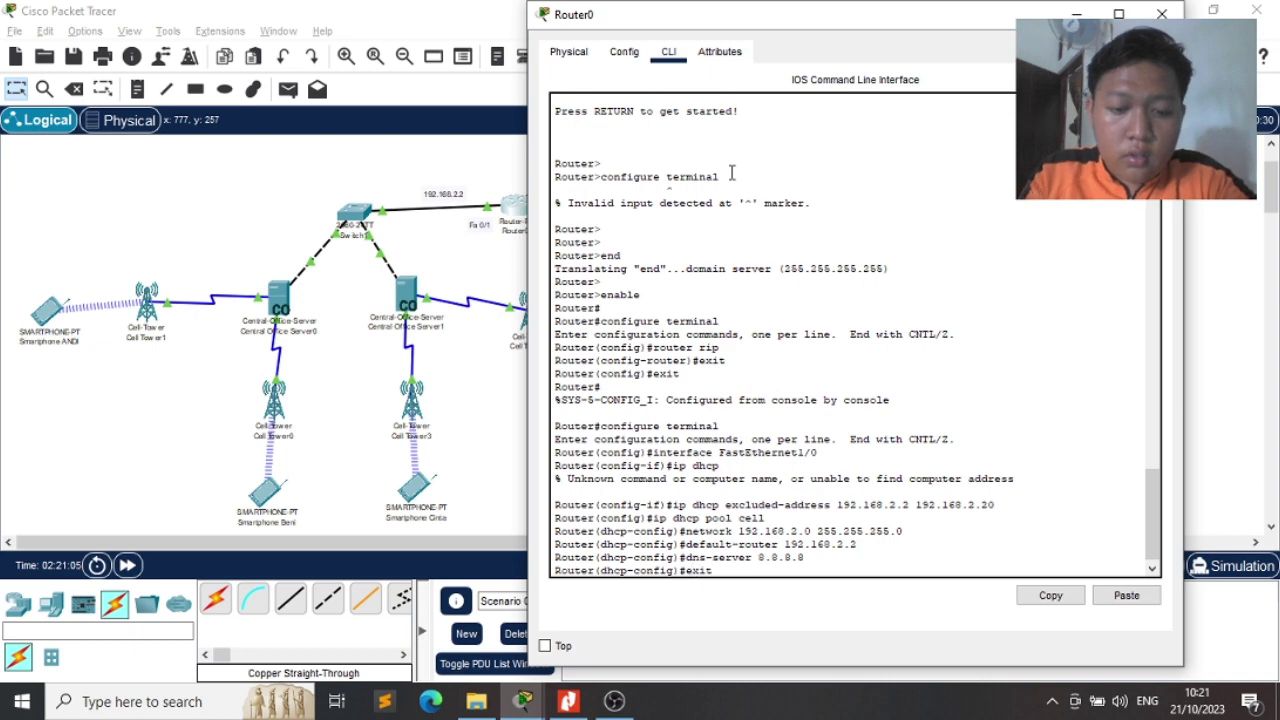
key("Return")
type("end")
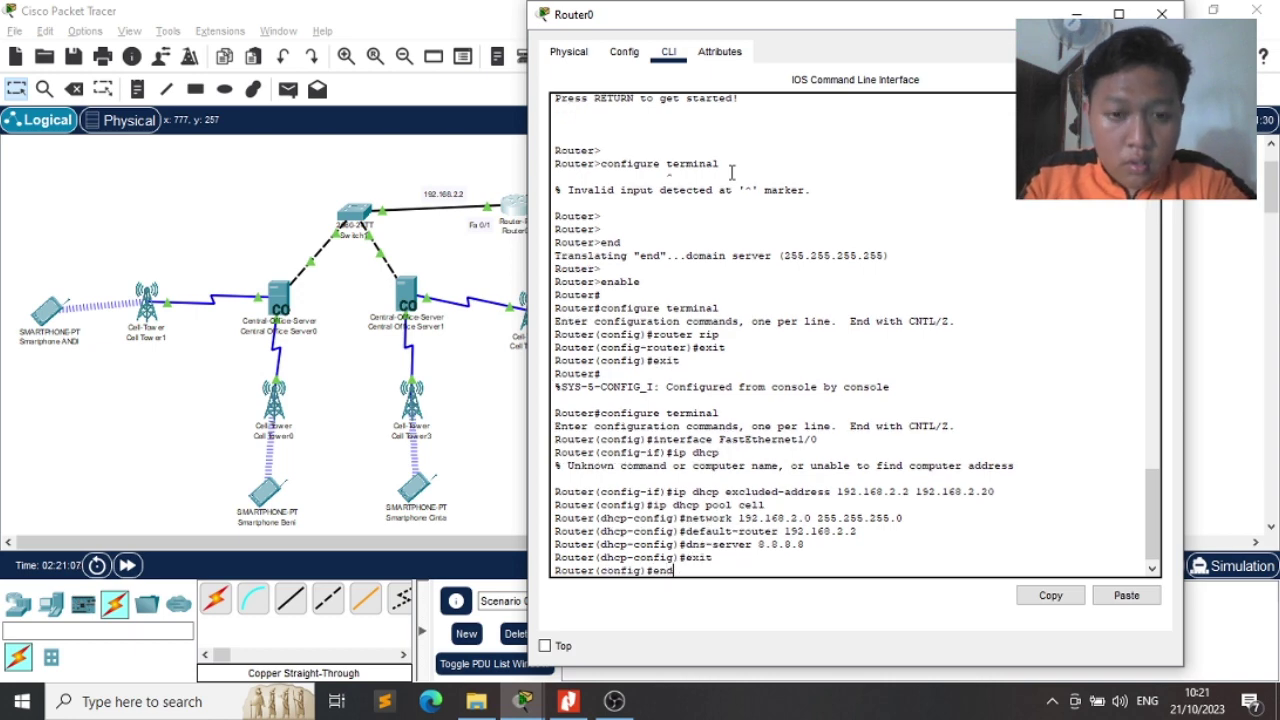
key("Return")
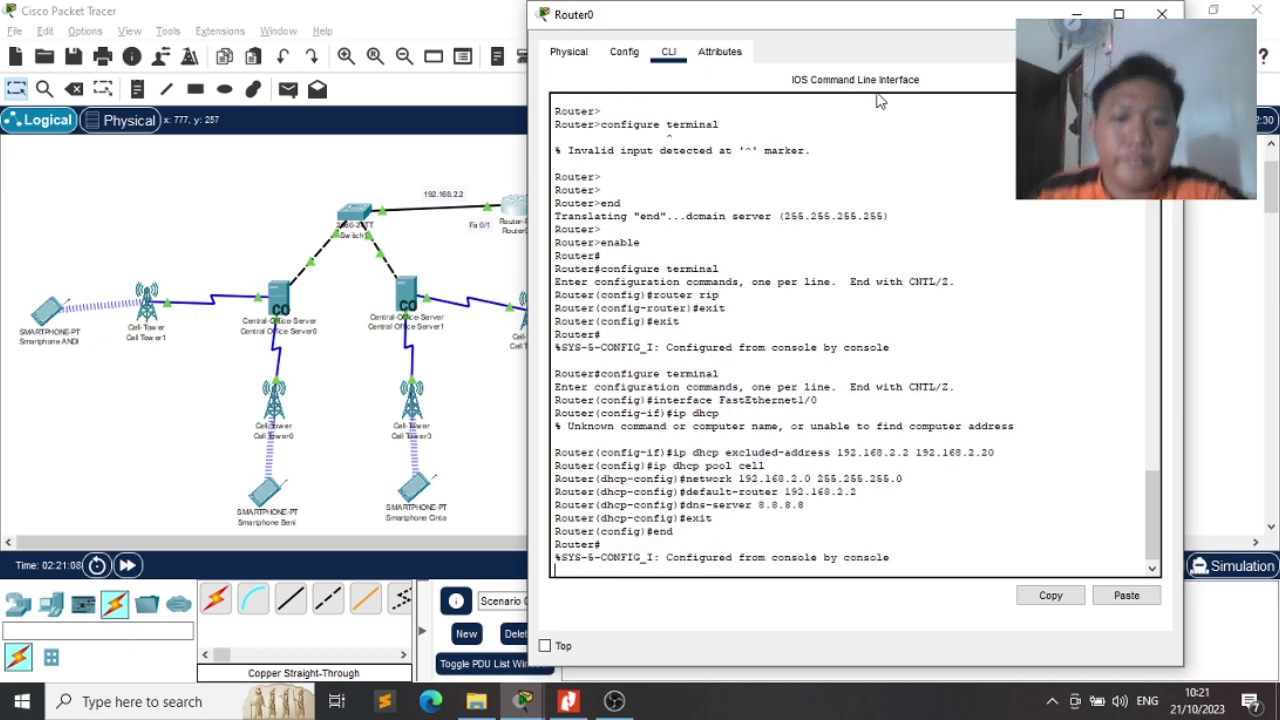
Run test pings between a smartphone and Server MAIL, and from a smartphone to a laptop
left_click(1161, 14)
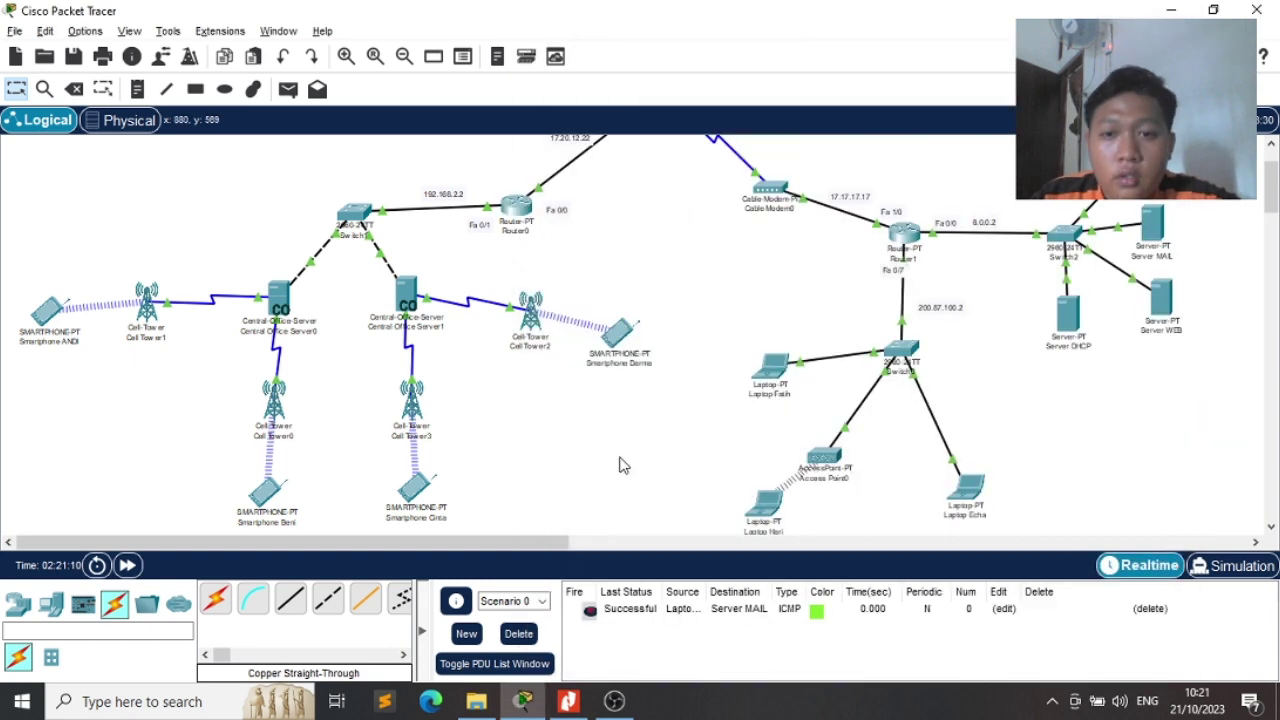
key("p")
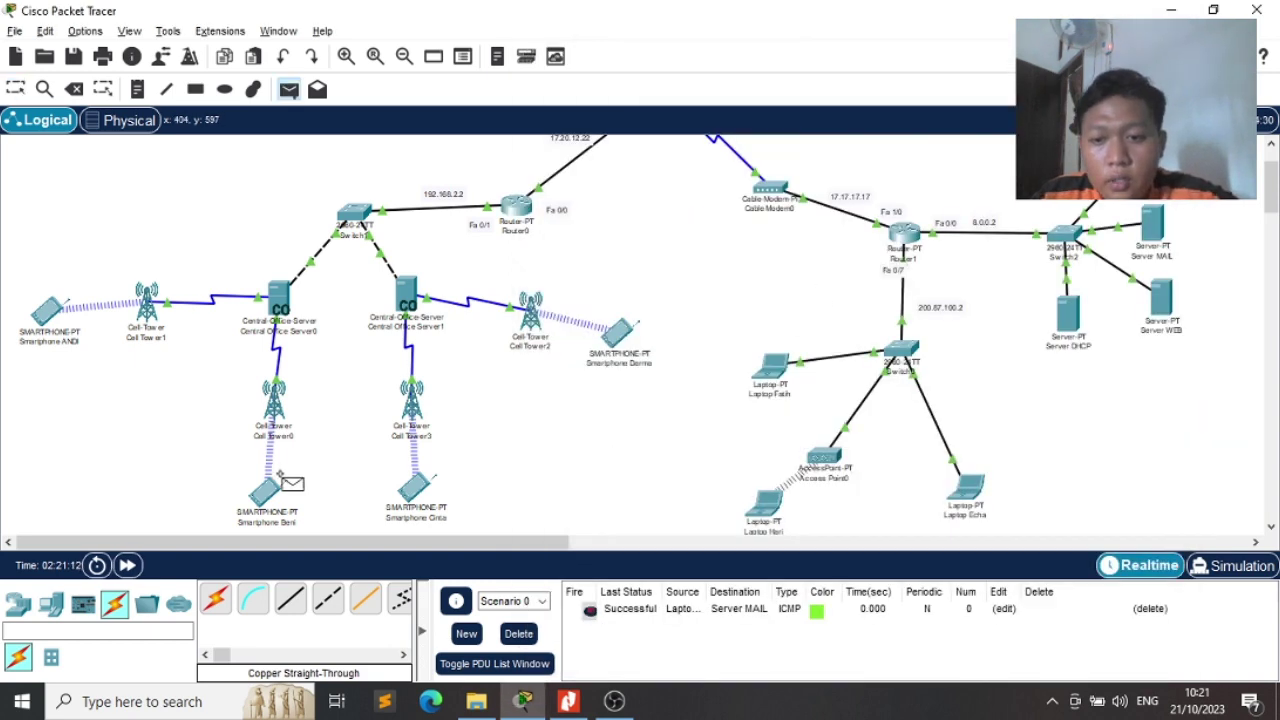
left_click(266, 492)
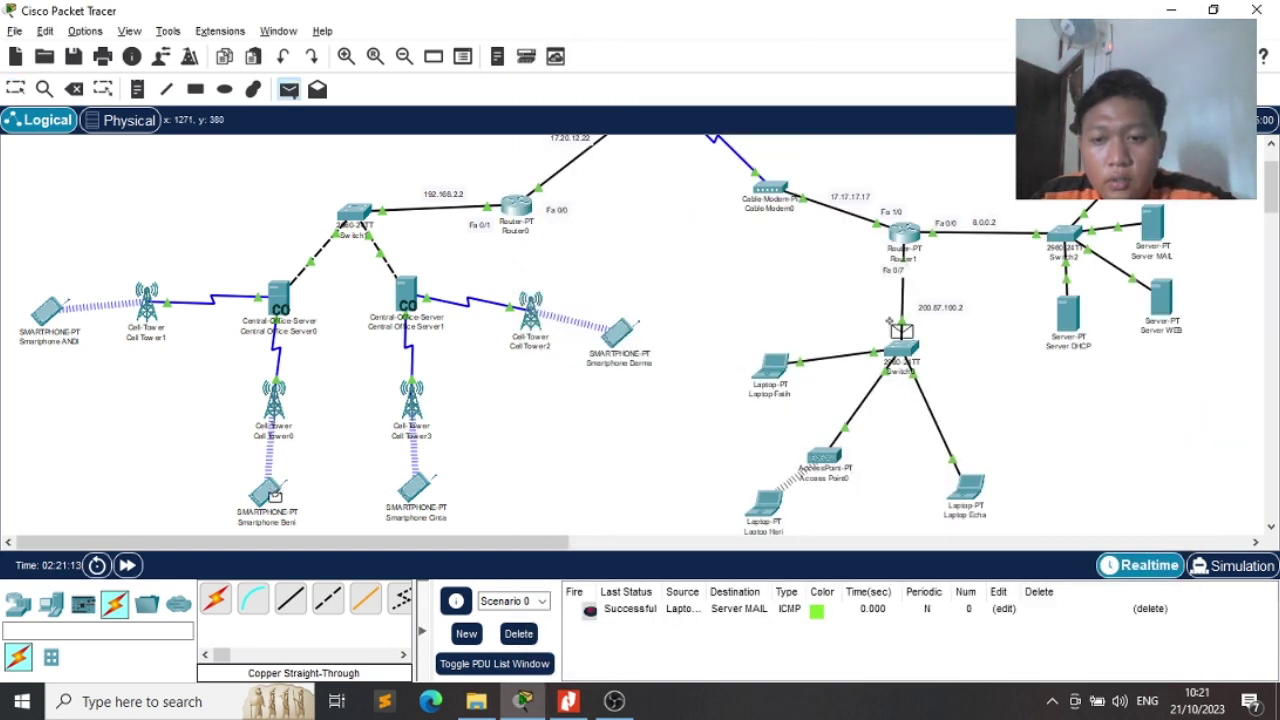
left_click(1155, 236)
key("p")
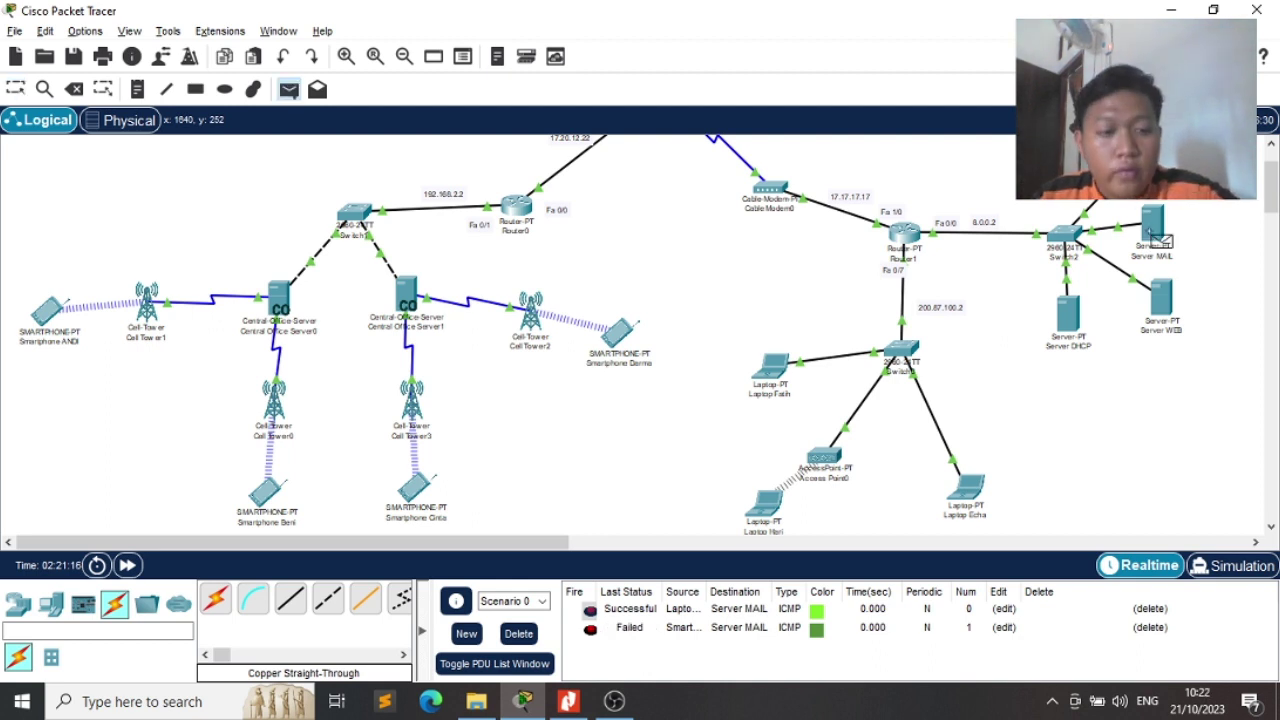
left_click(1166, 236)
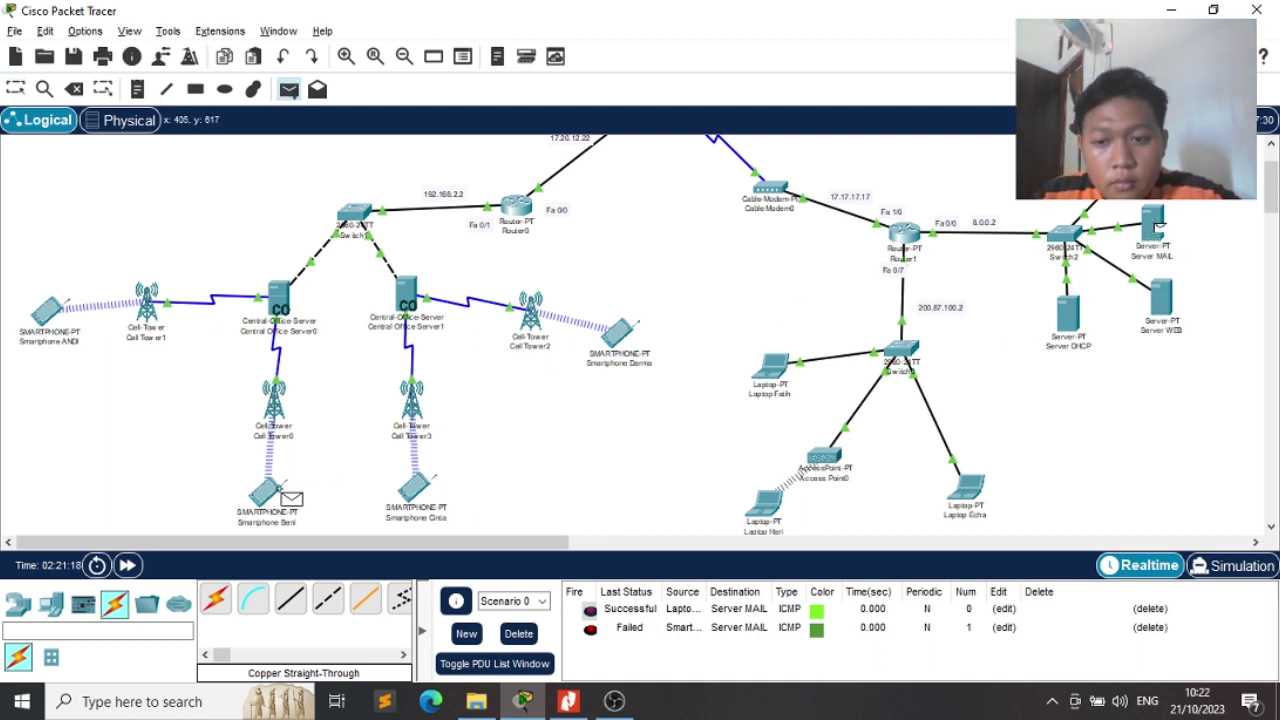
left_click(272, 494)
key("p")
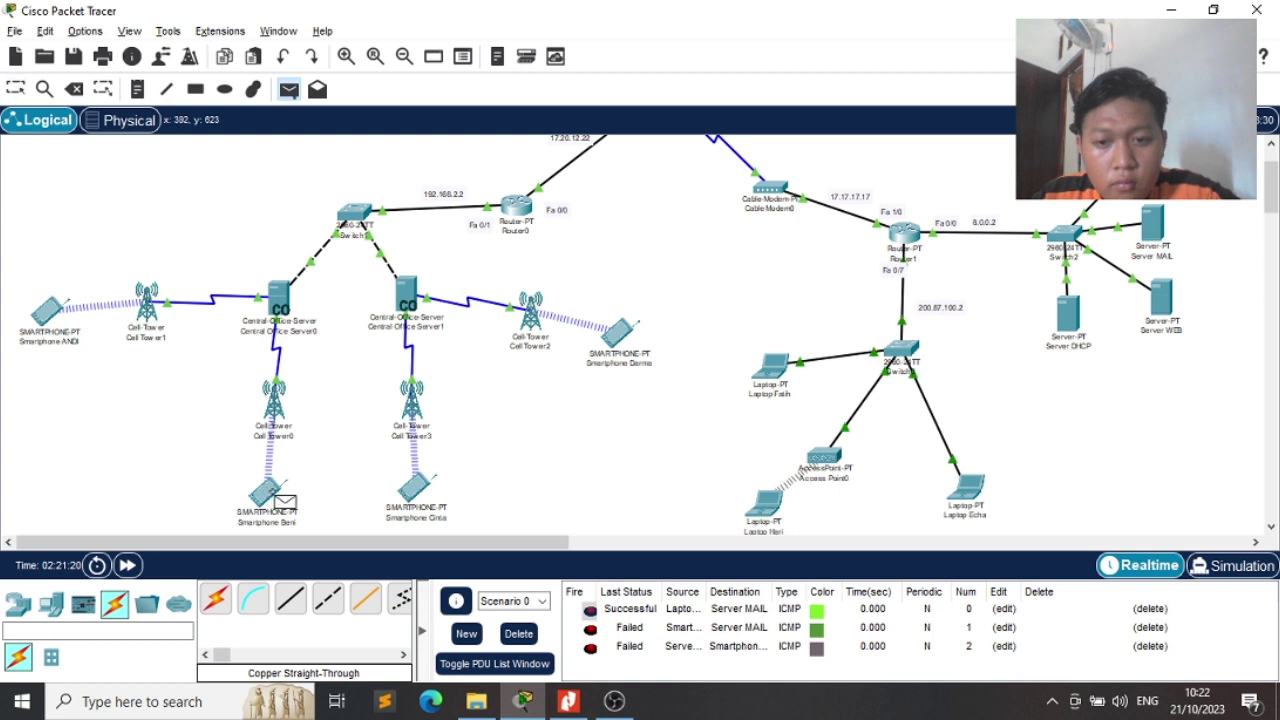
left_click(620, 330)
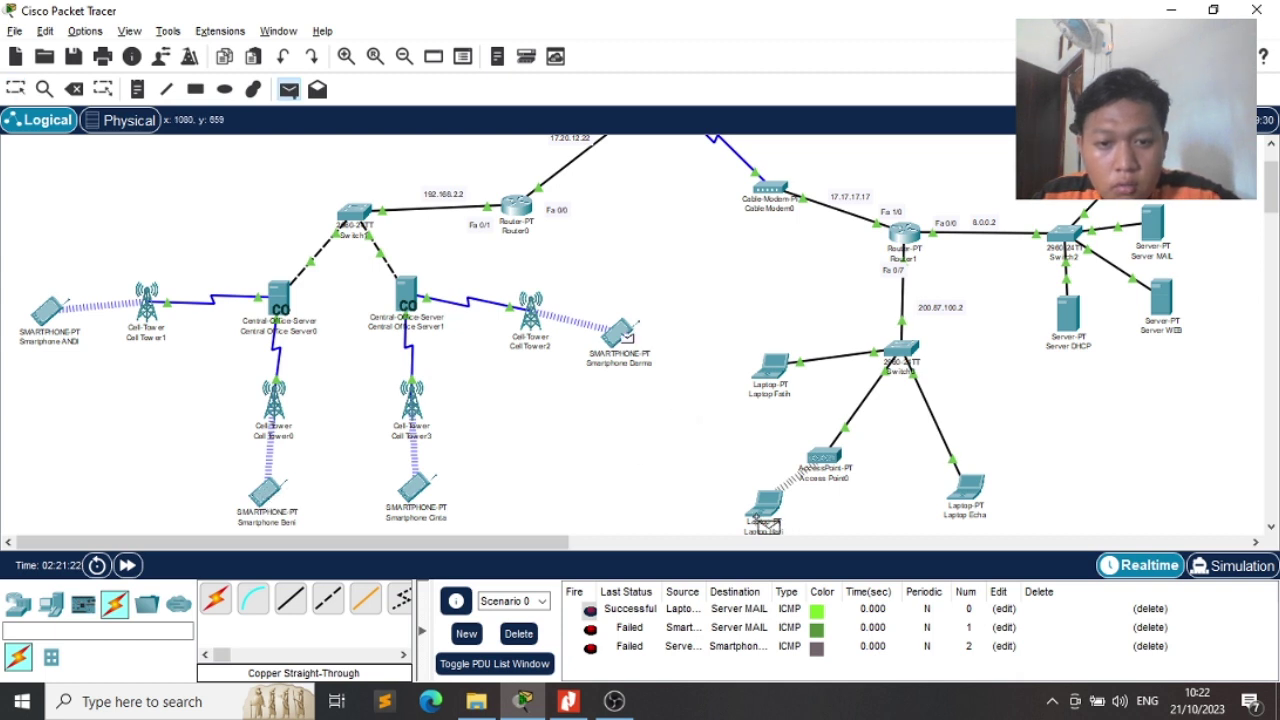
left_click(765, 508)
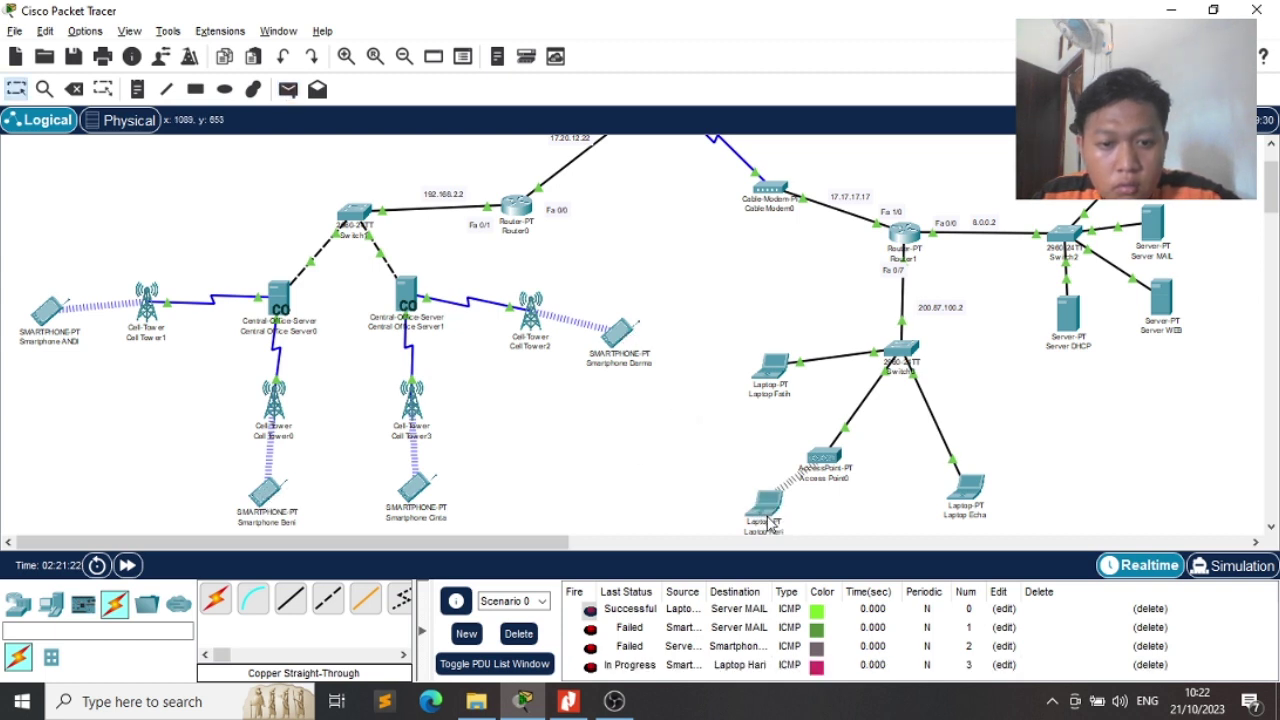
Clear the PDU list and ping smartphone→laptop, laptop→laptop, and smartphone→smartphone
left_click(519, 633)
key("p")
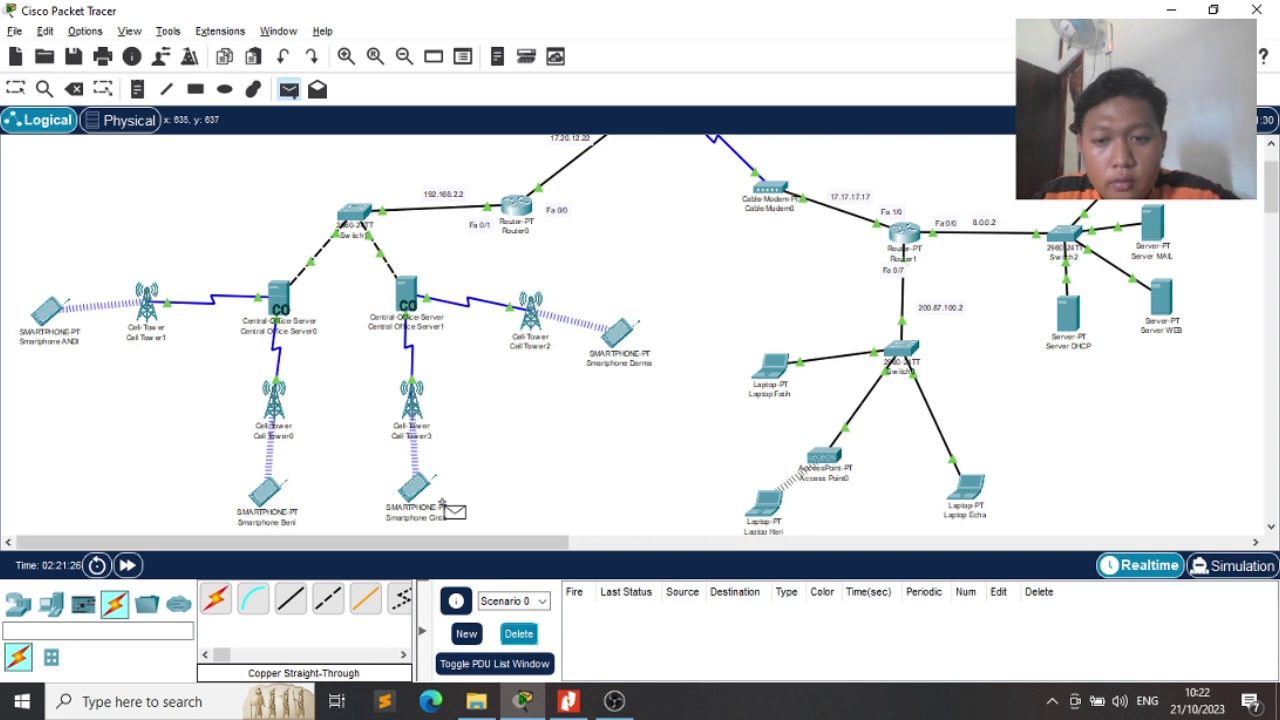
left_click(420, 489)
left_click(780, 380)
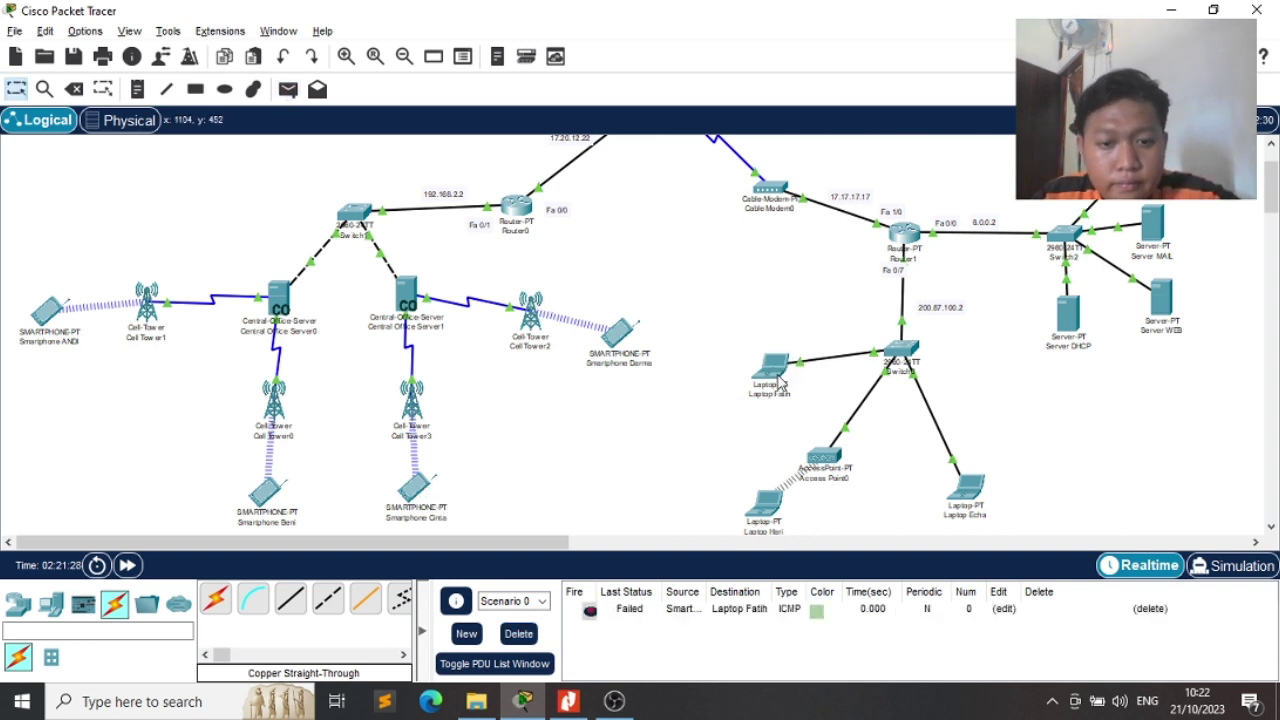
key("p")
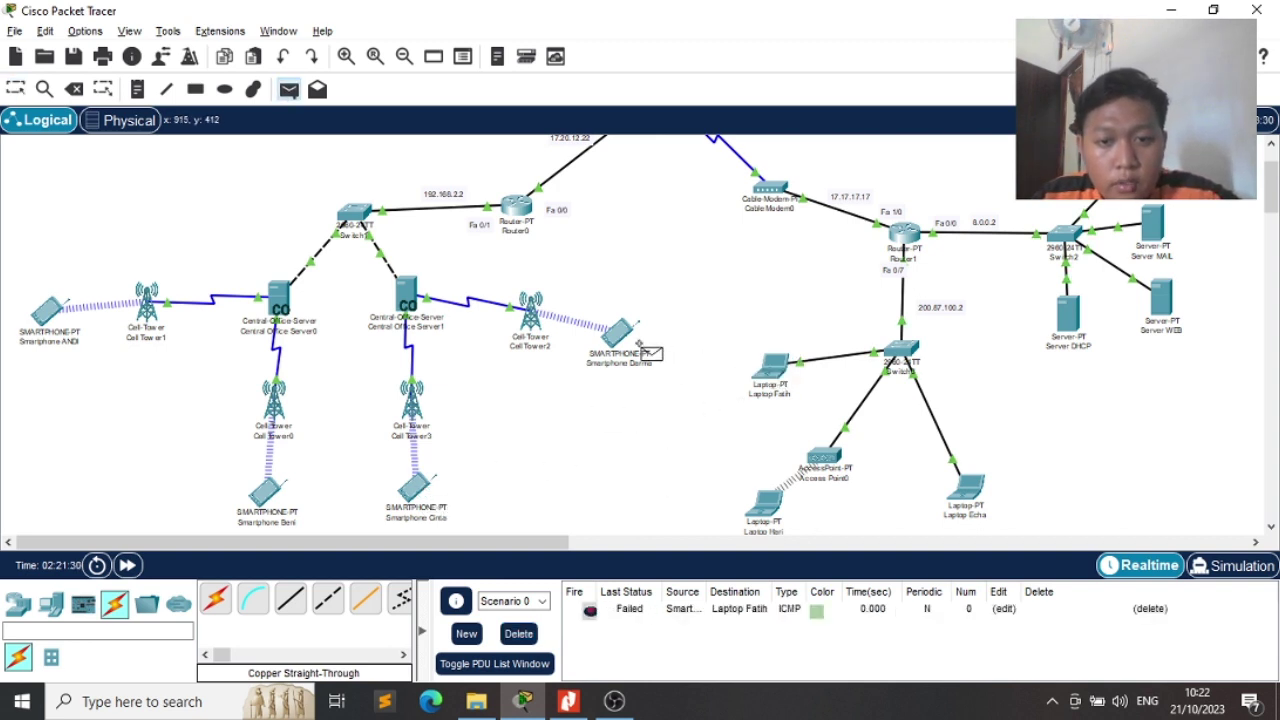
left_click(784, 370)
left_click(975, 497)
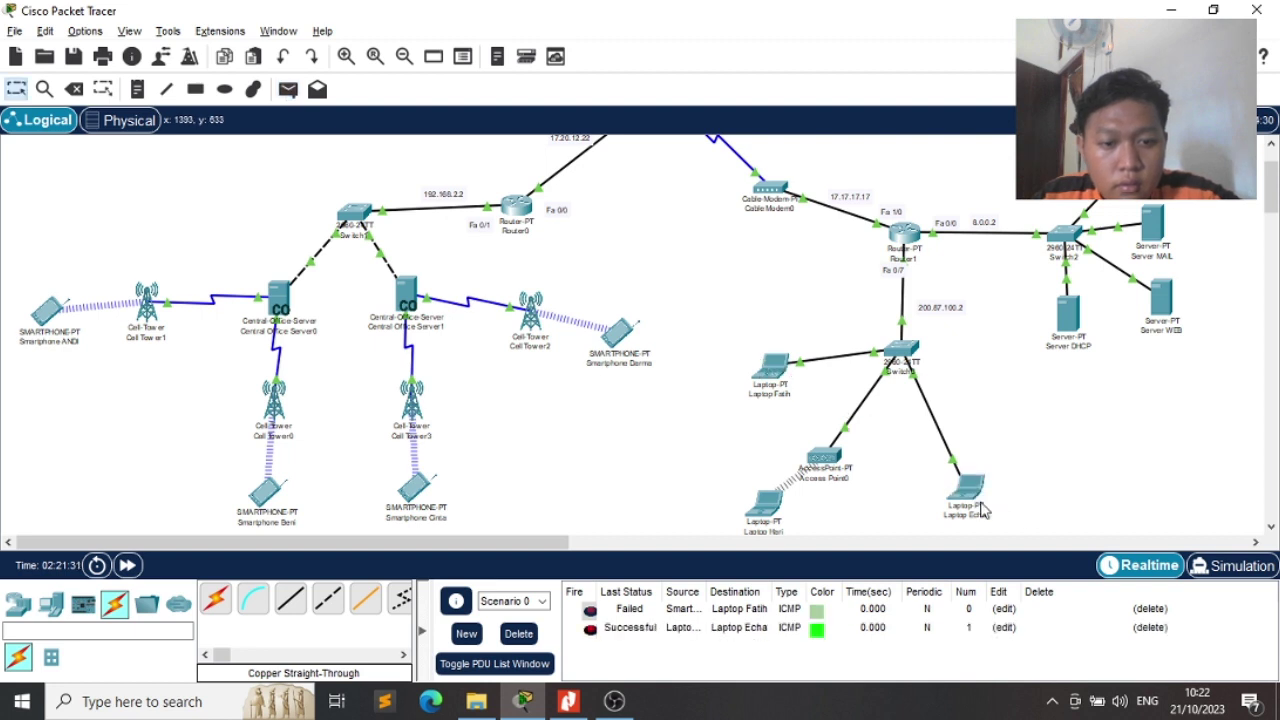
key("p")
left_click(618, 333)
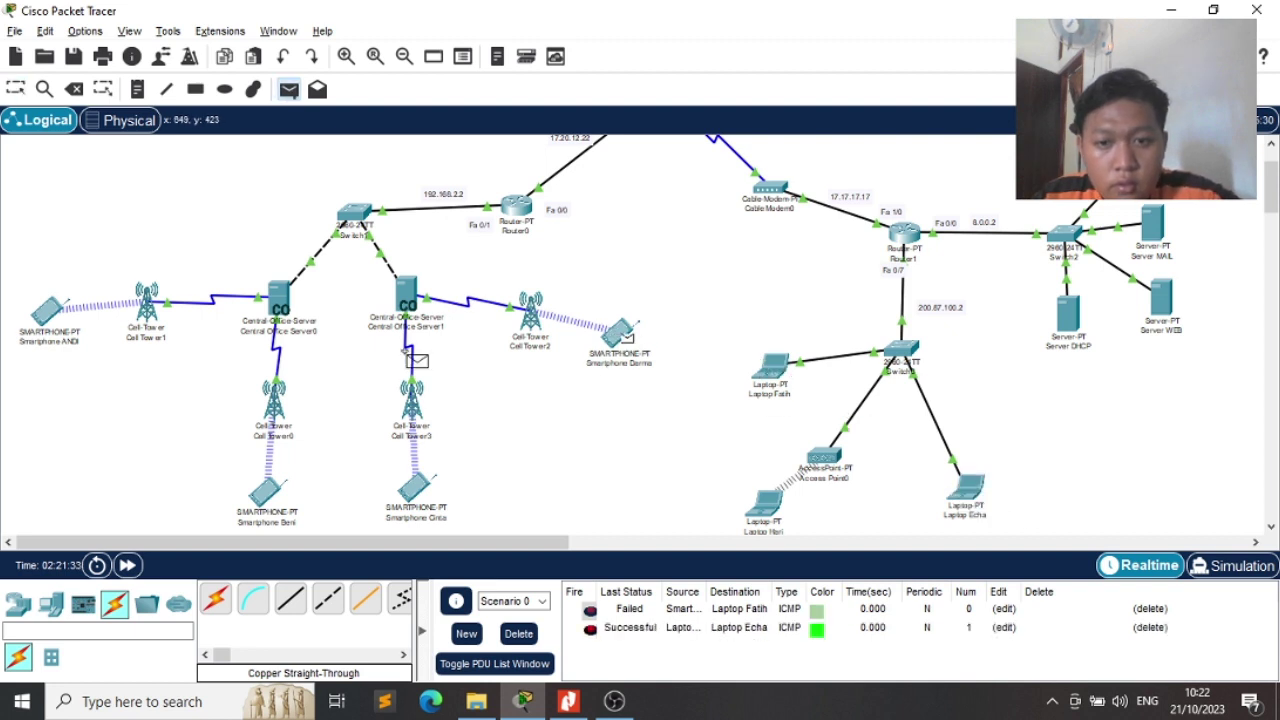
left_click(52, 326)
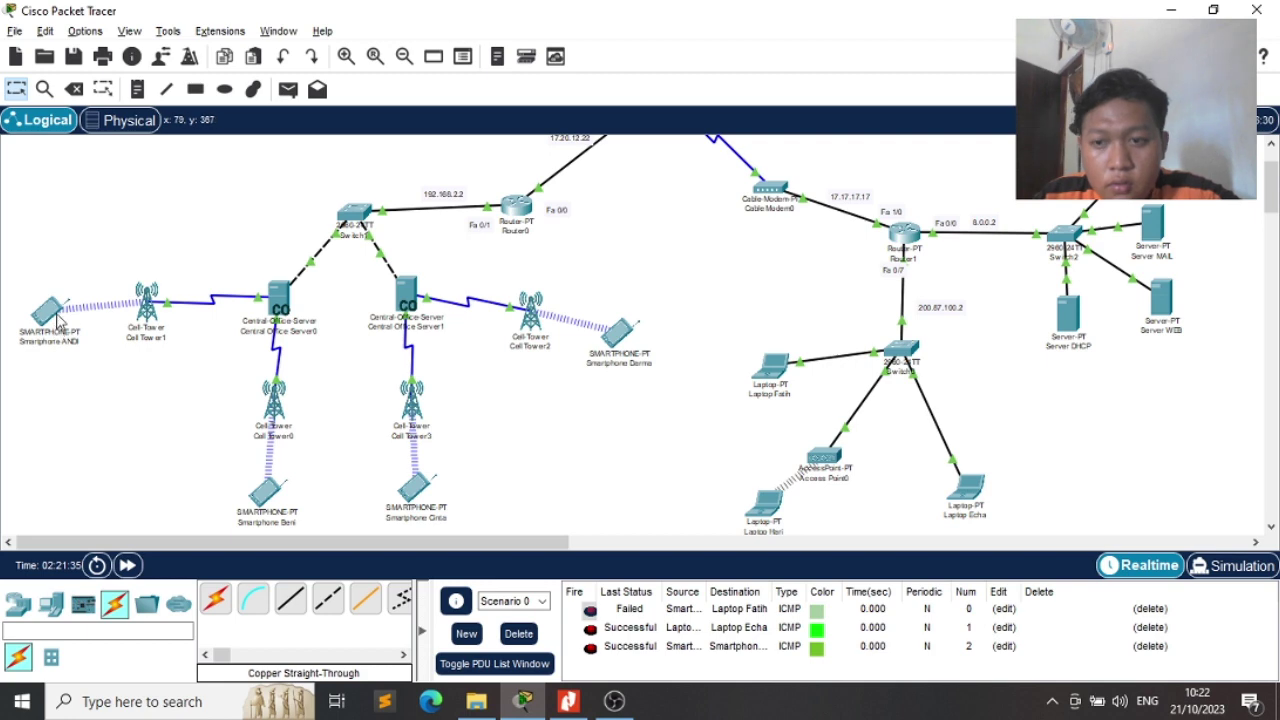
left_click(50, 314)
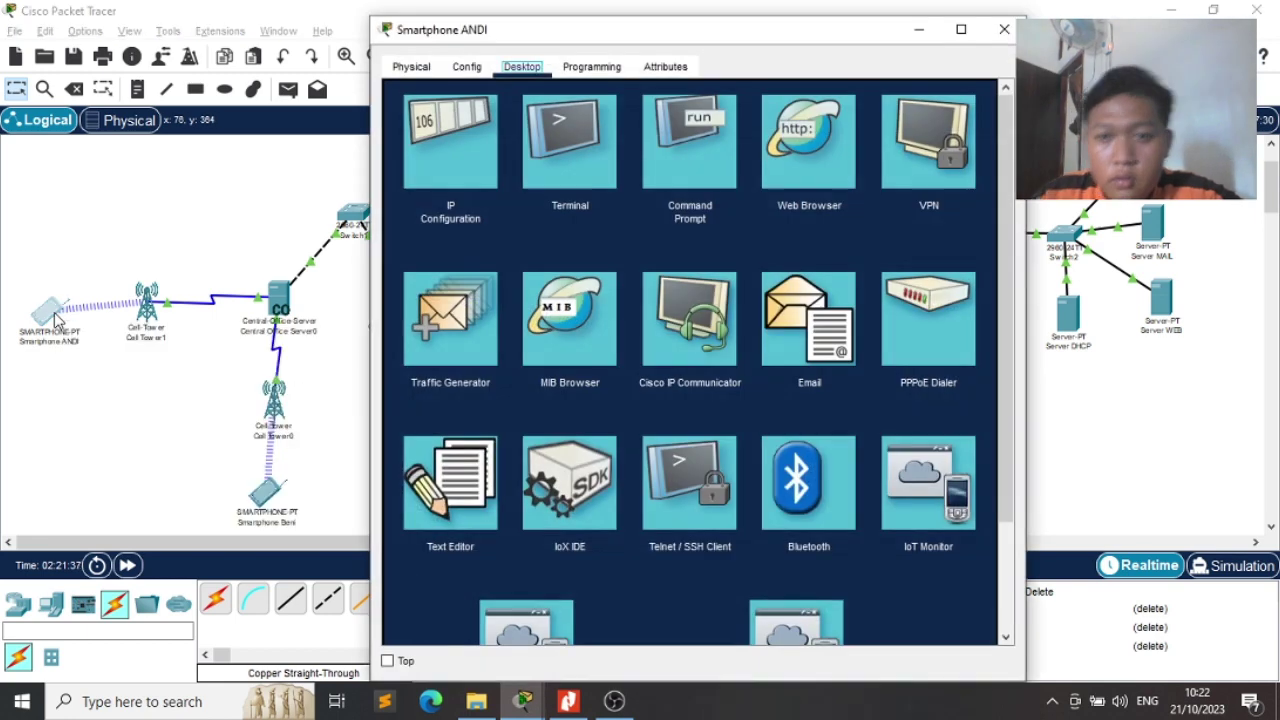
left_click(466, 66)
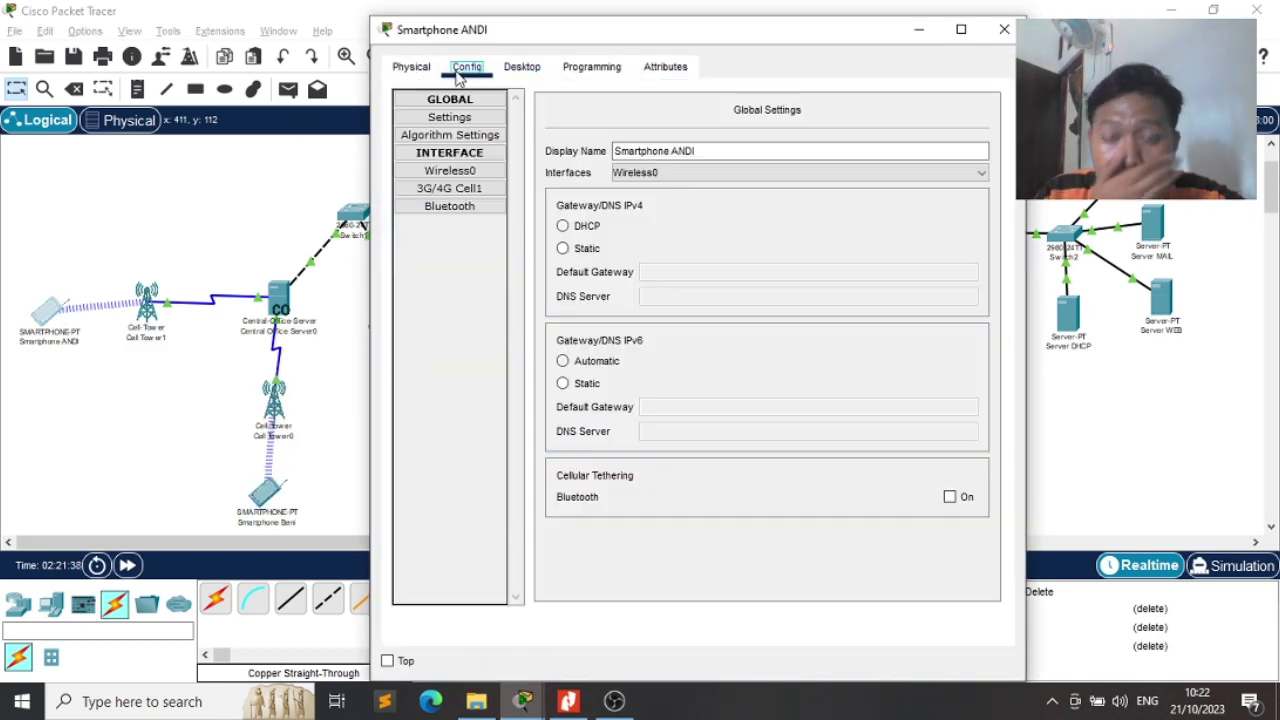
left_click(463, 190)
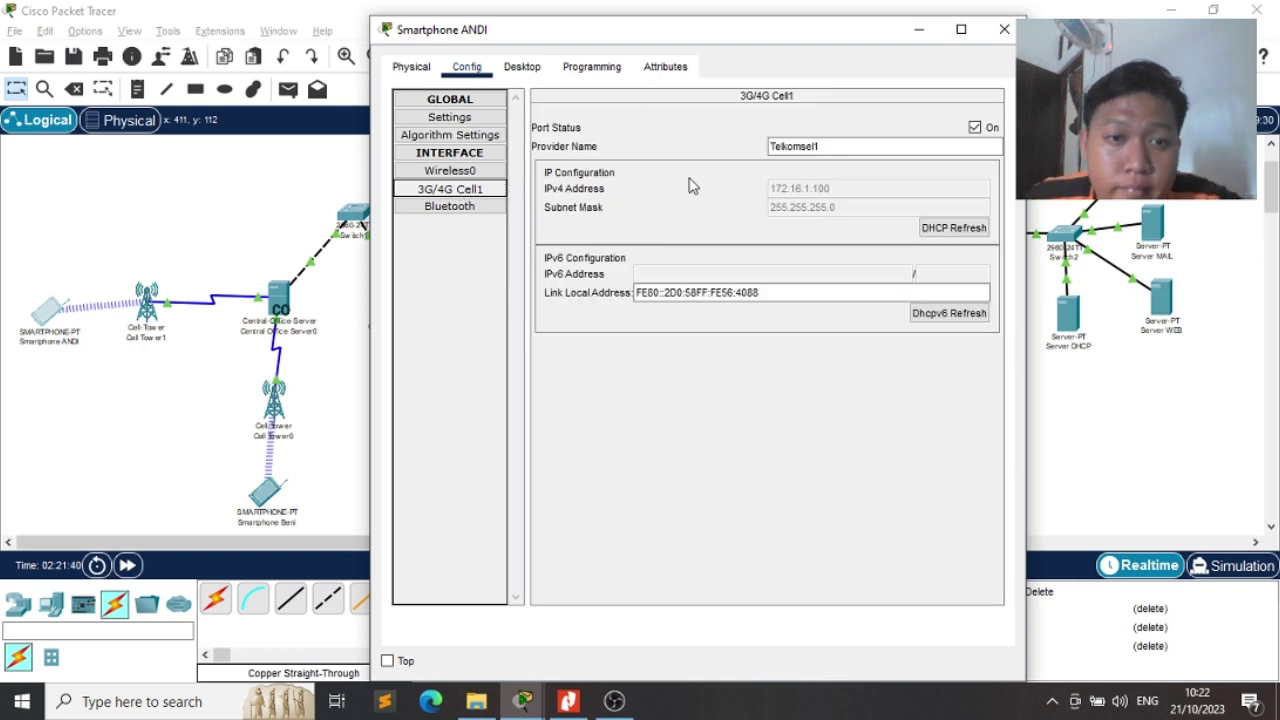
left_click(1003, 33)
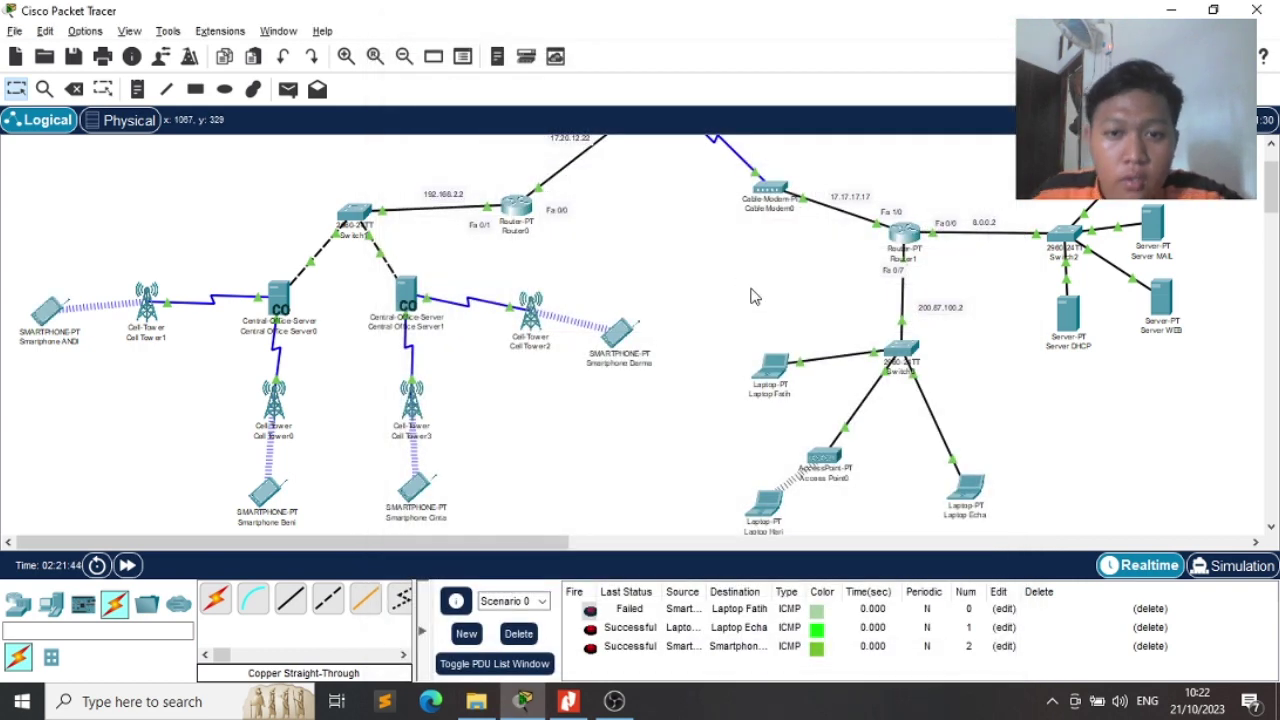
scroll(751, 294, "up", 3)
scroll(751, 294, "down", 3)
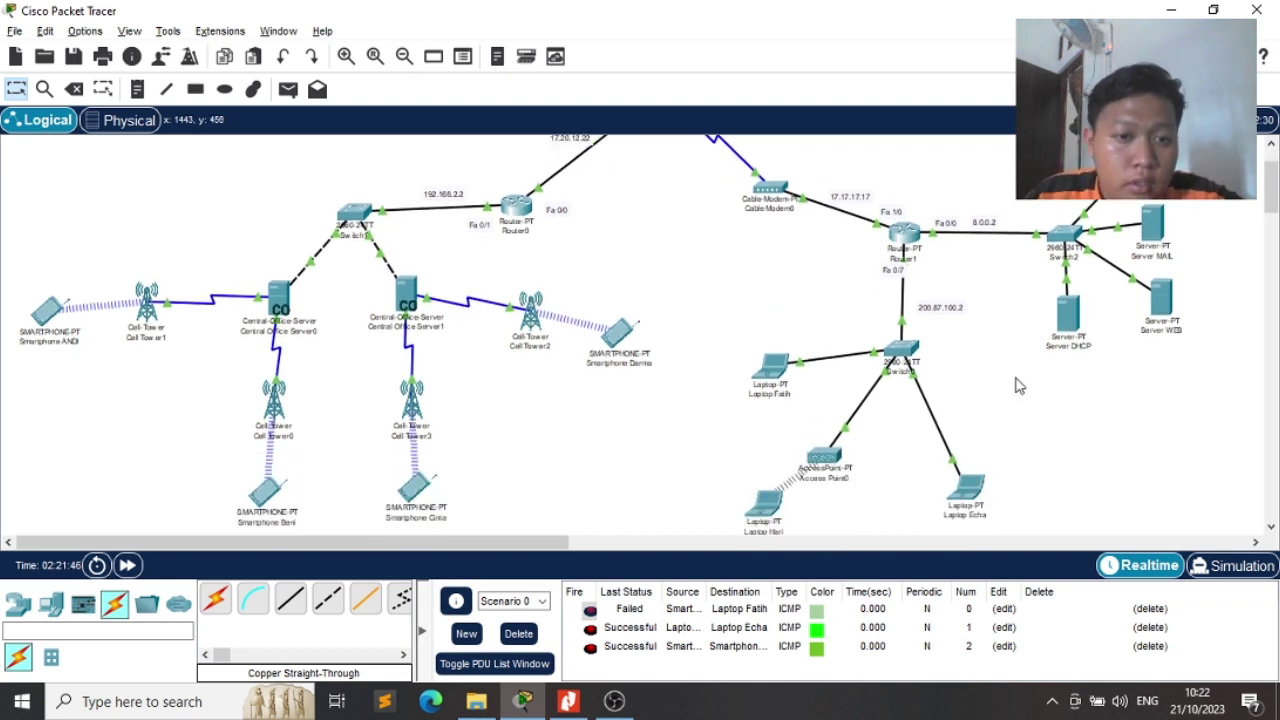
From the laptop's Email app, send a 'hallo' mail to another laptop's address
left_click(777, 375)
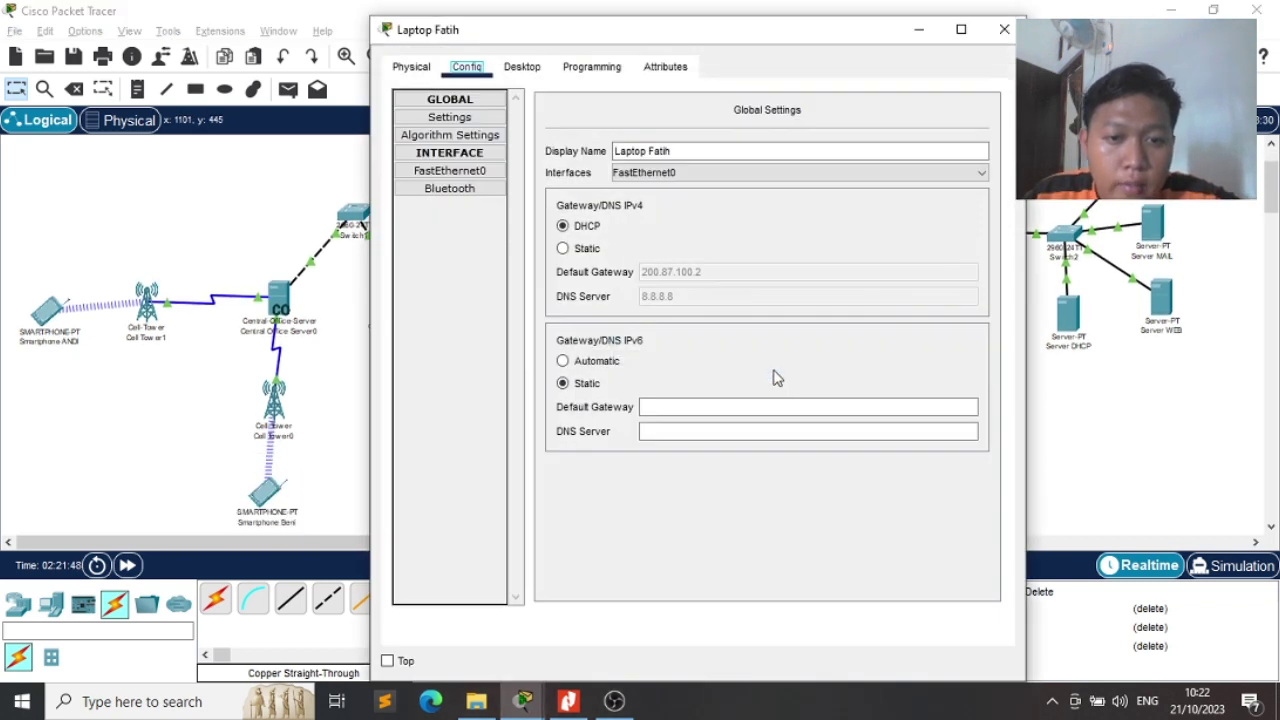
left_click(510, 68)
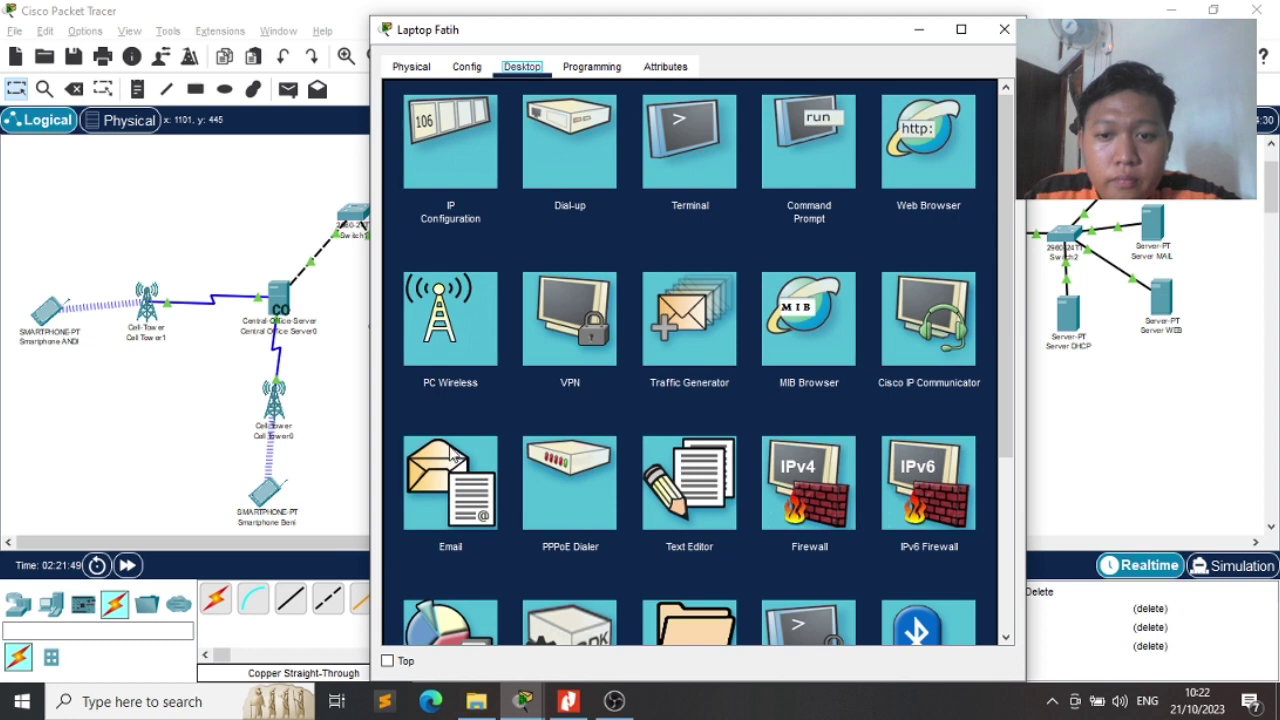
left_click(452, 456)
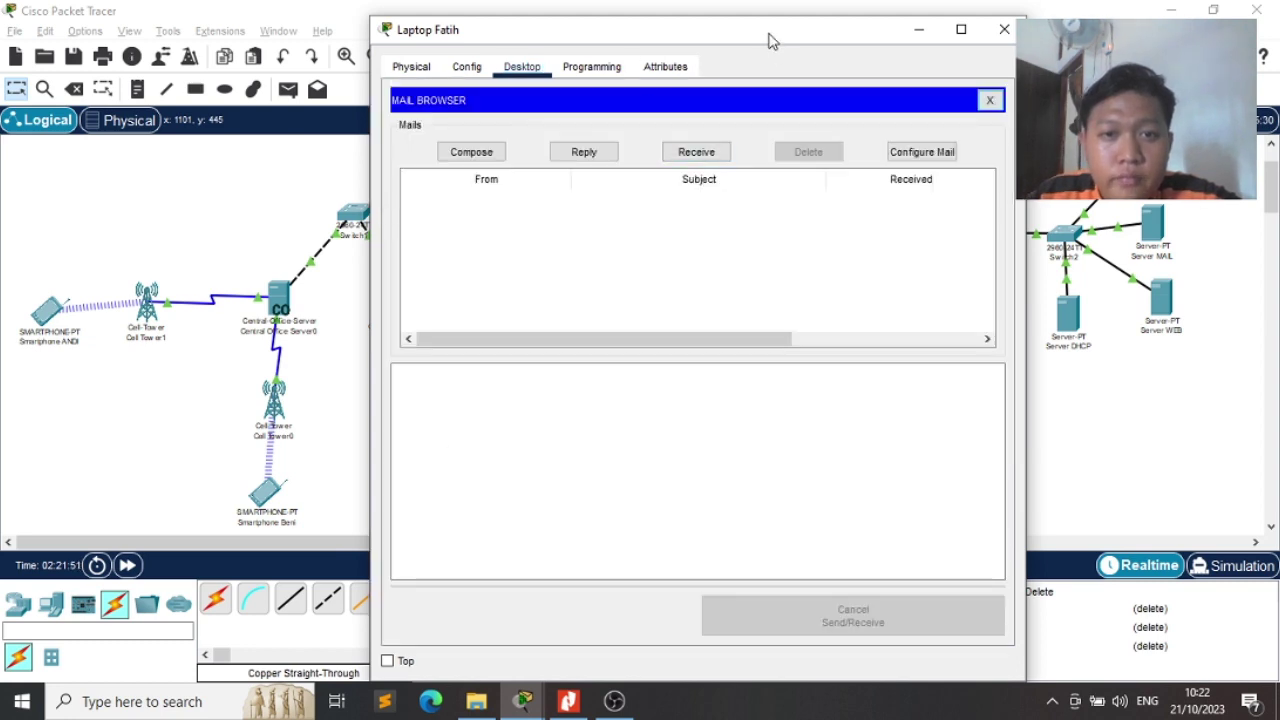
left_click_drag(770, 36, 471, 72)
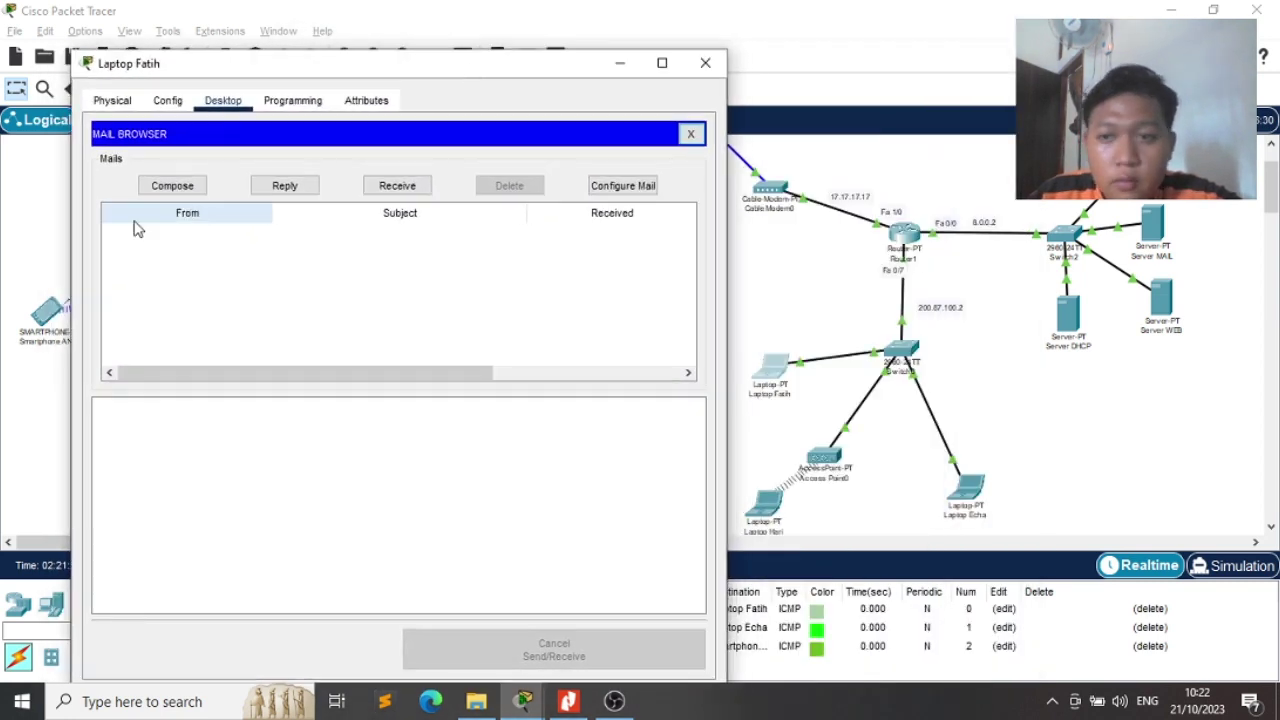
left_click(168, 186)
left_click(241, 166)
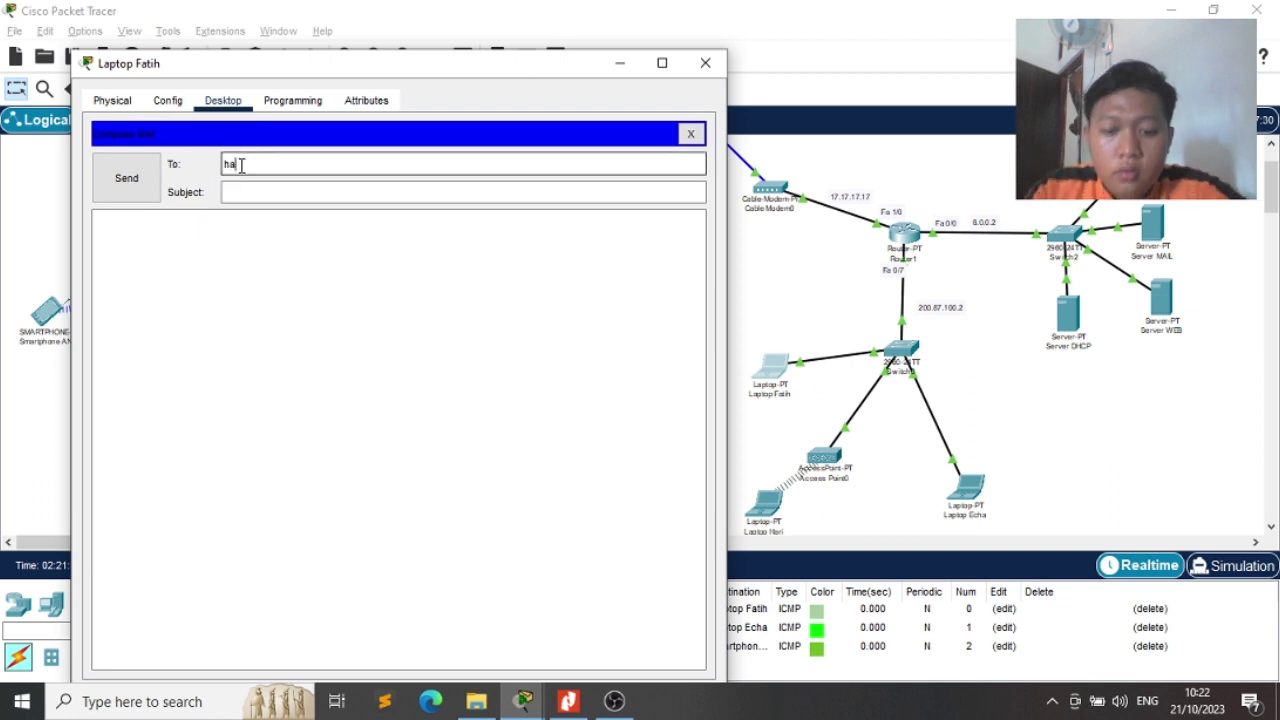
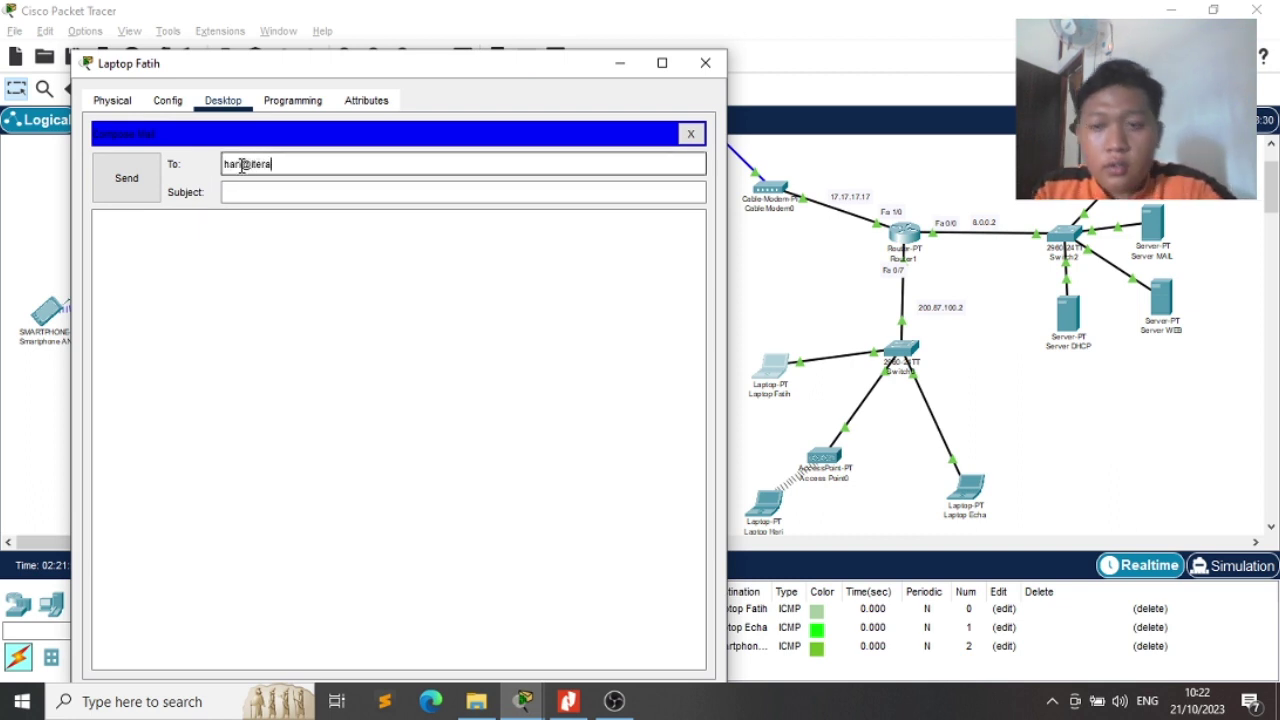
key("Tab")
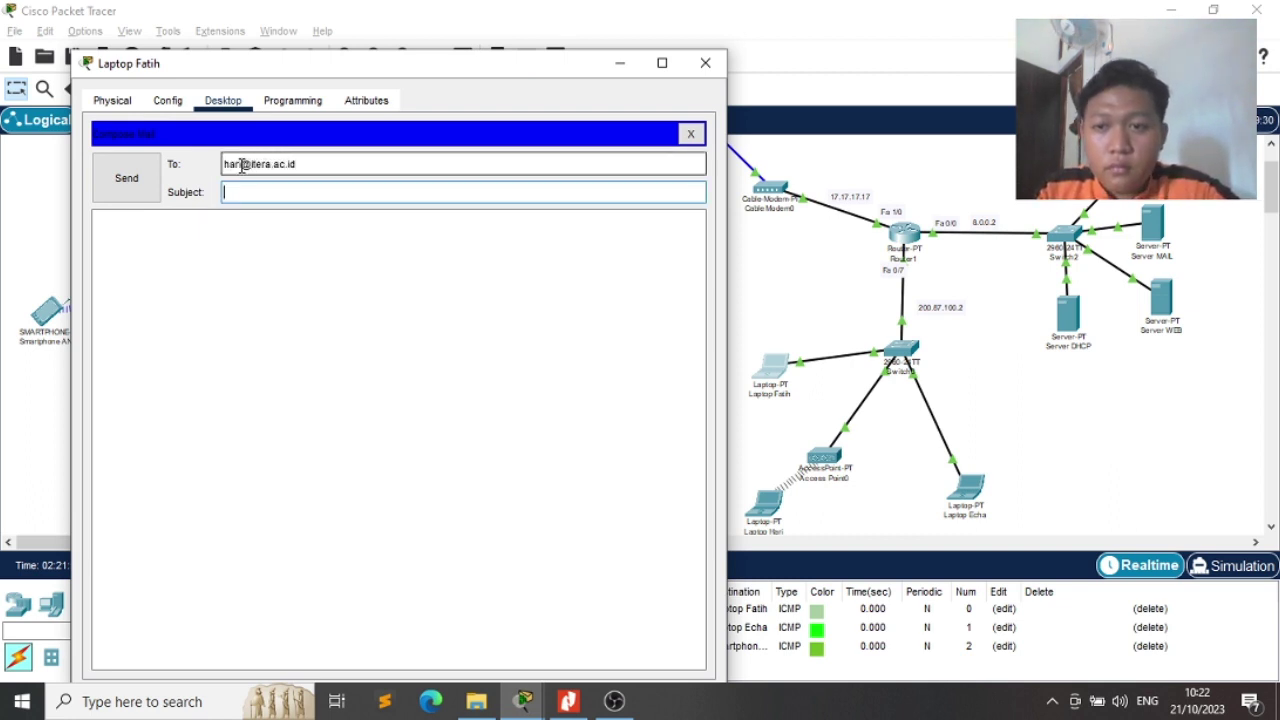
type("hallo")
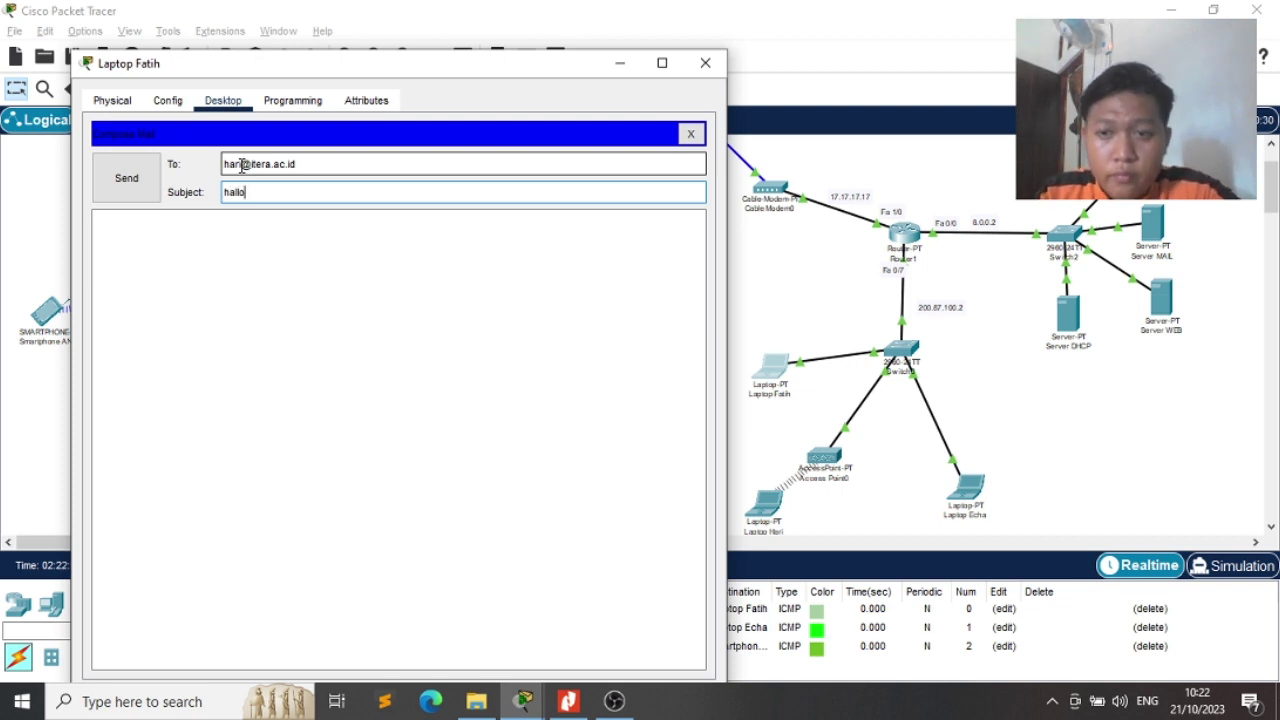
left_click(153, 182)
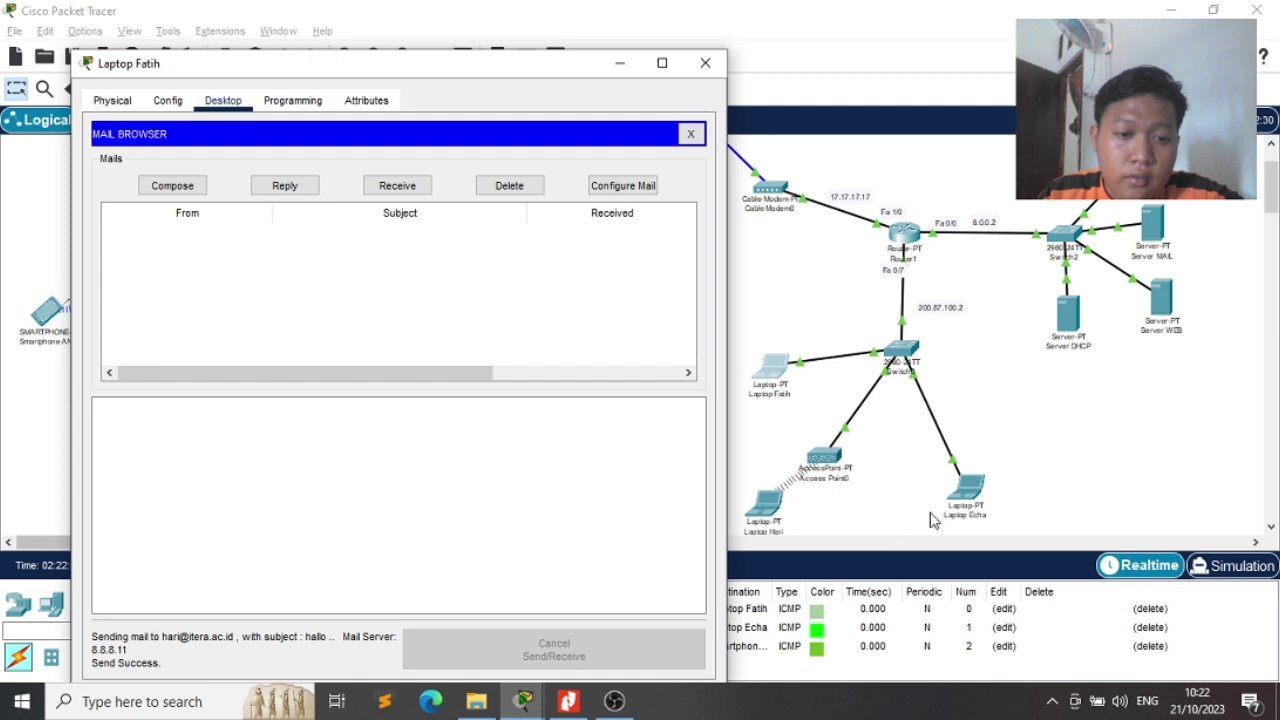
Send a second 'hallo' mail to a third laptop's address
left_click(182, 190)
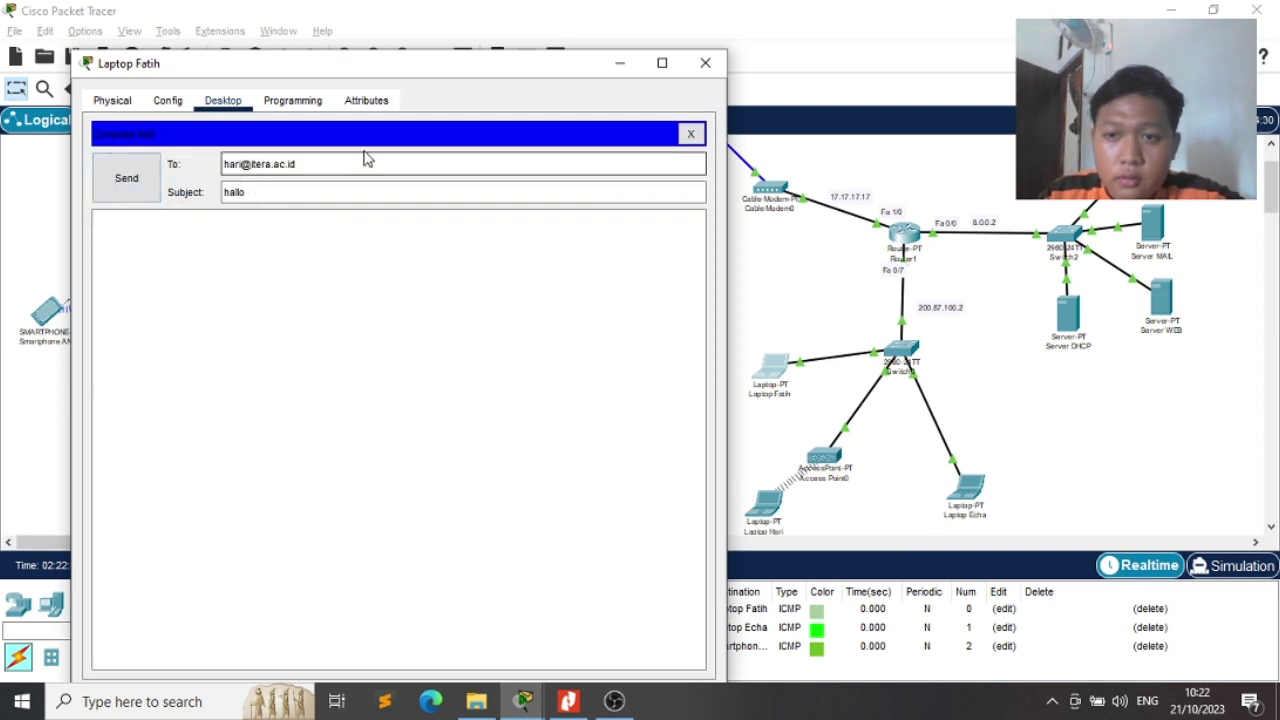
left_click_drag(317, 166, 209, 166)
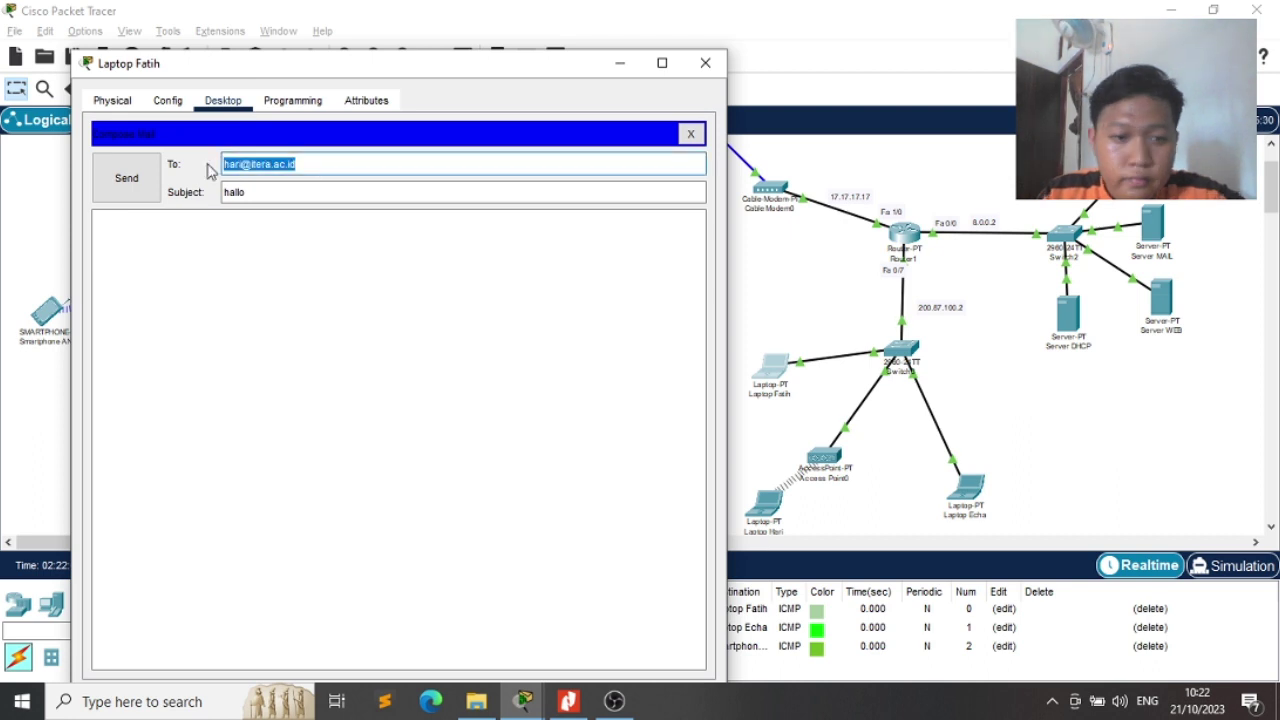
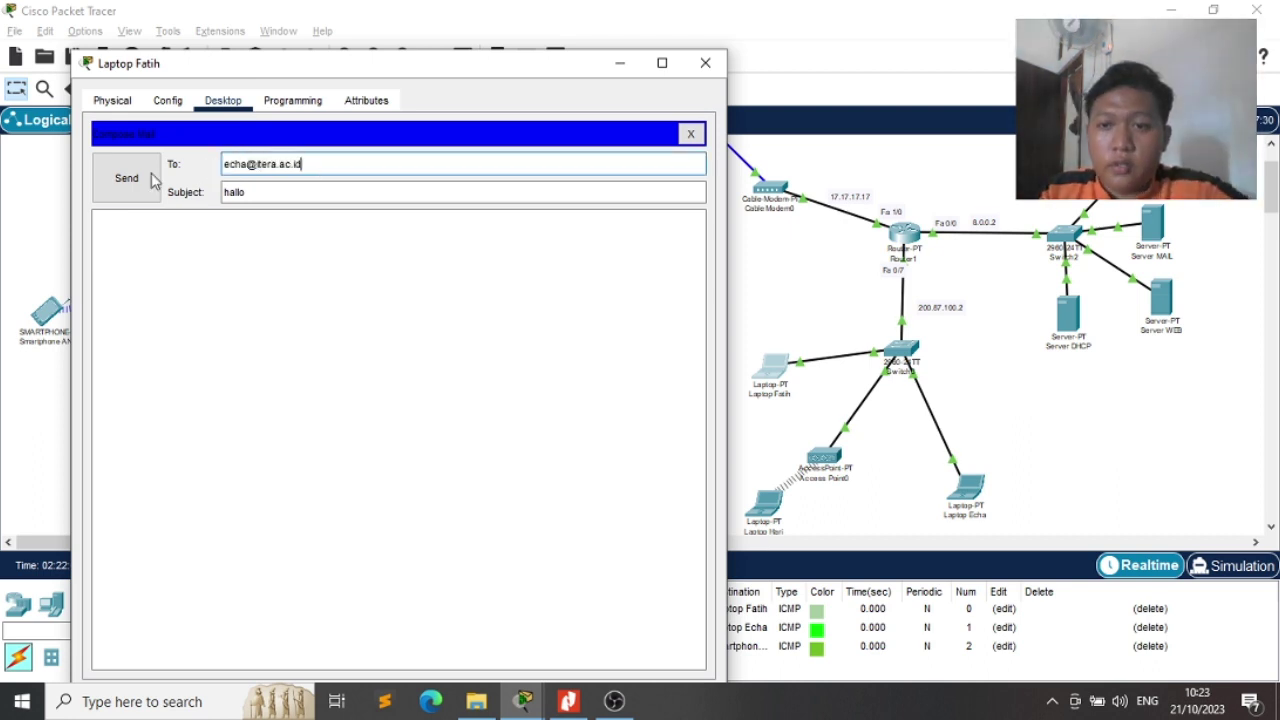
left_click(133, 180)
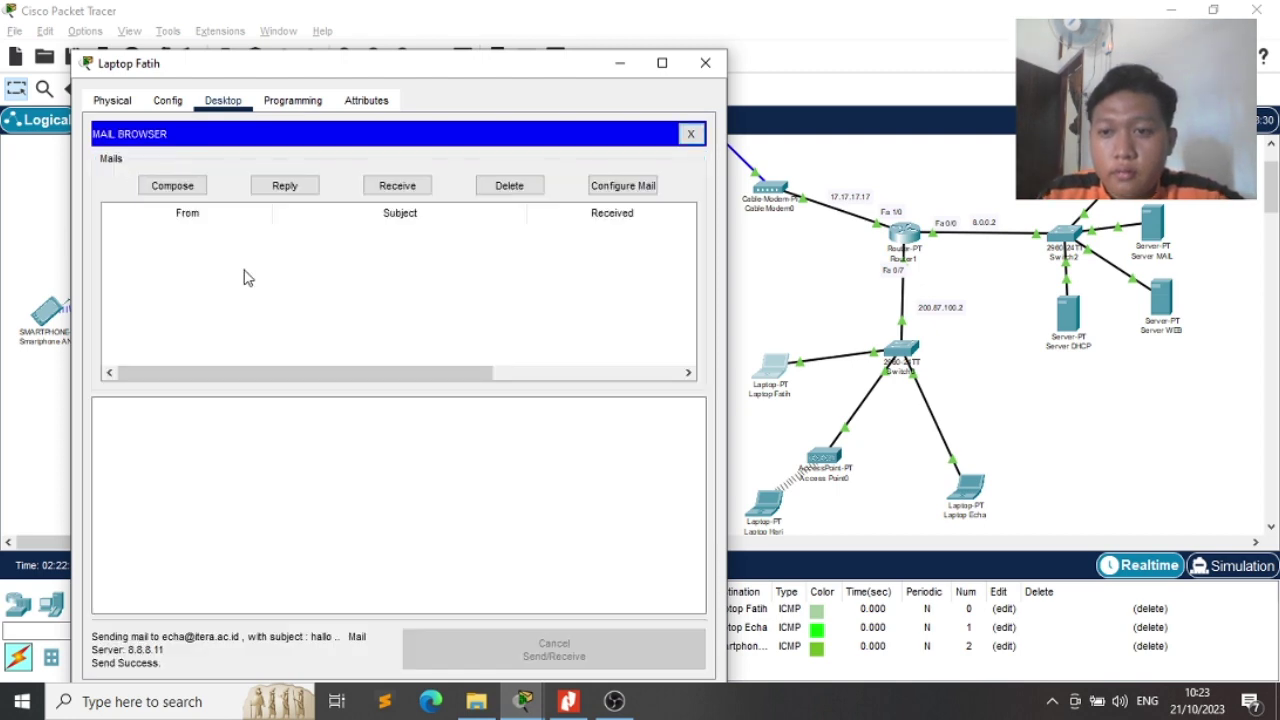
left_click(765, 505)
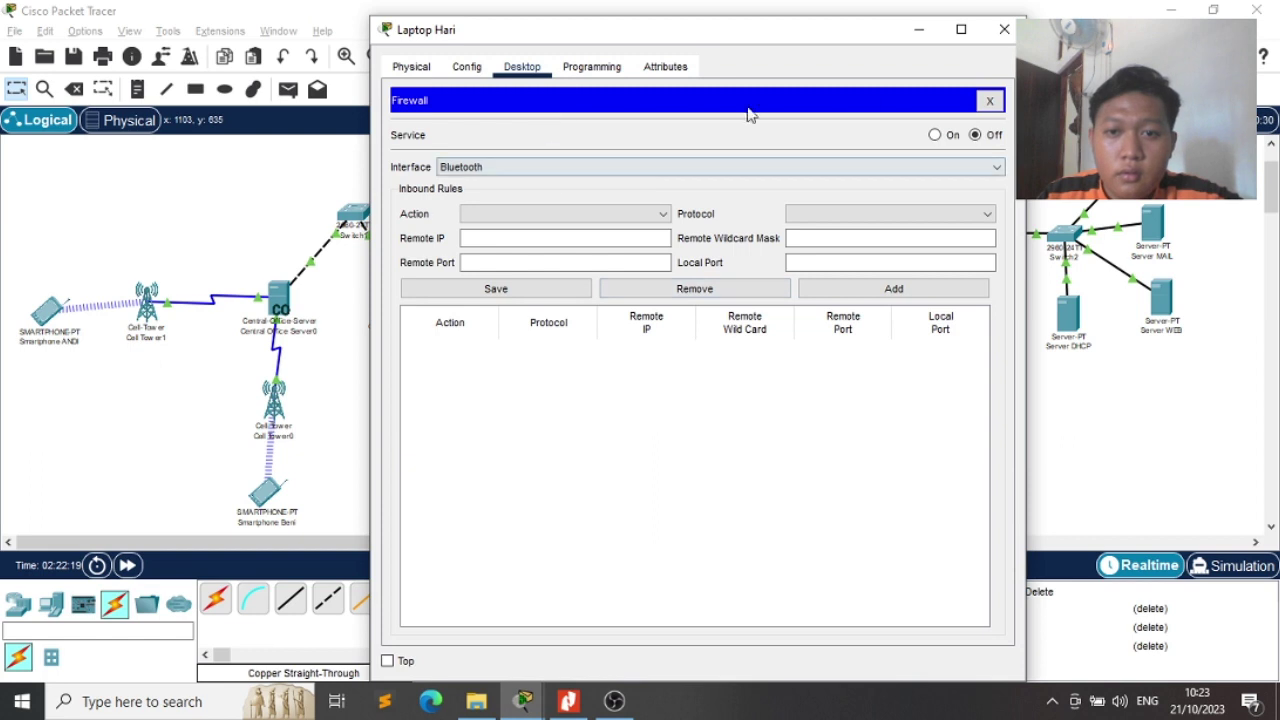
Fetch new mail on the second laptop and read the received 'hallo' message
left_click(1002, 100)
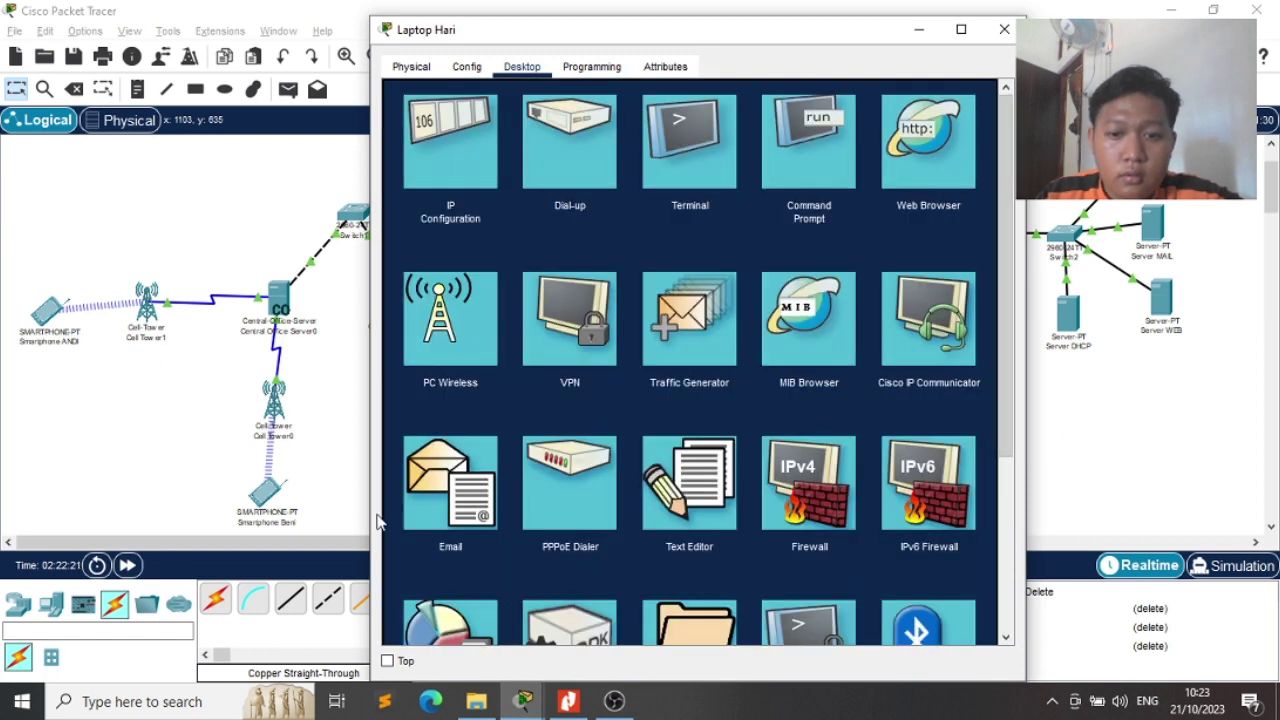
left_click(421, 510)
left_click(690, 153)
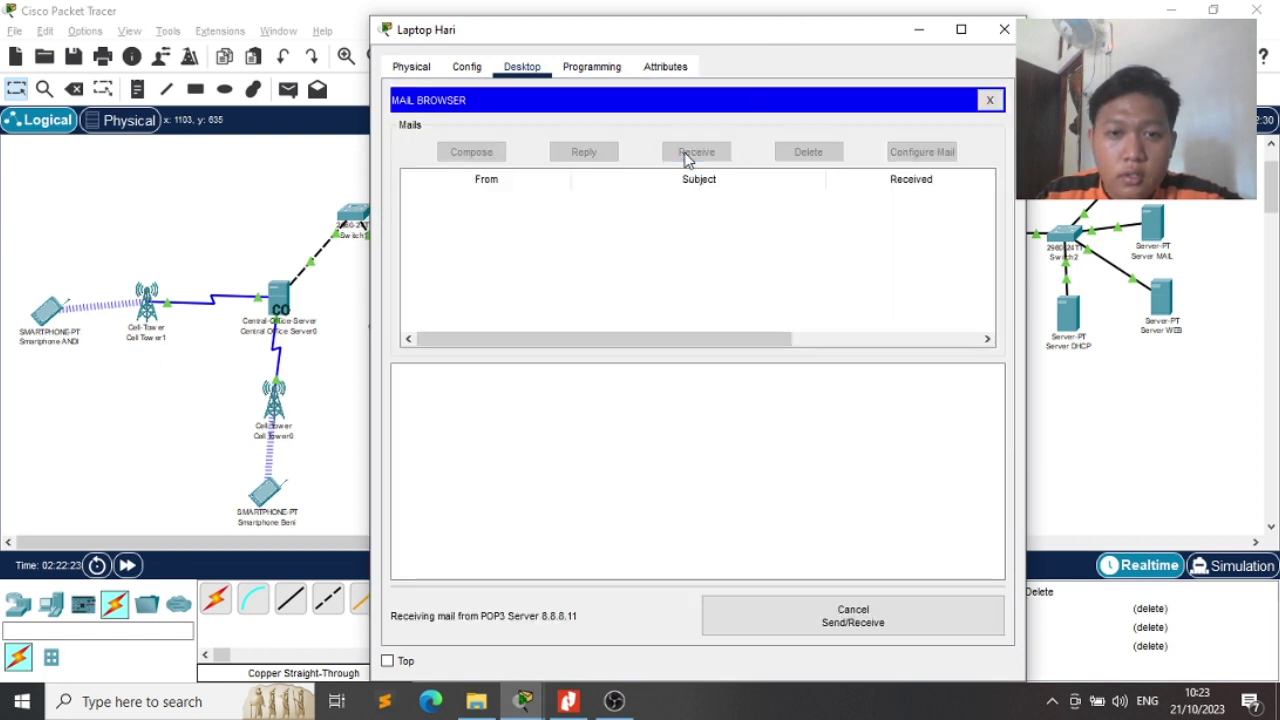
left_click(535, 203)
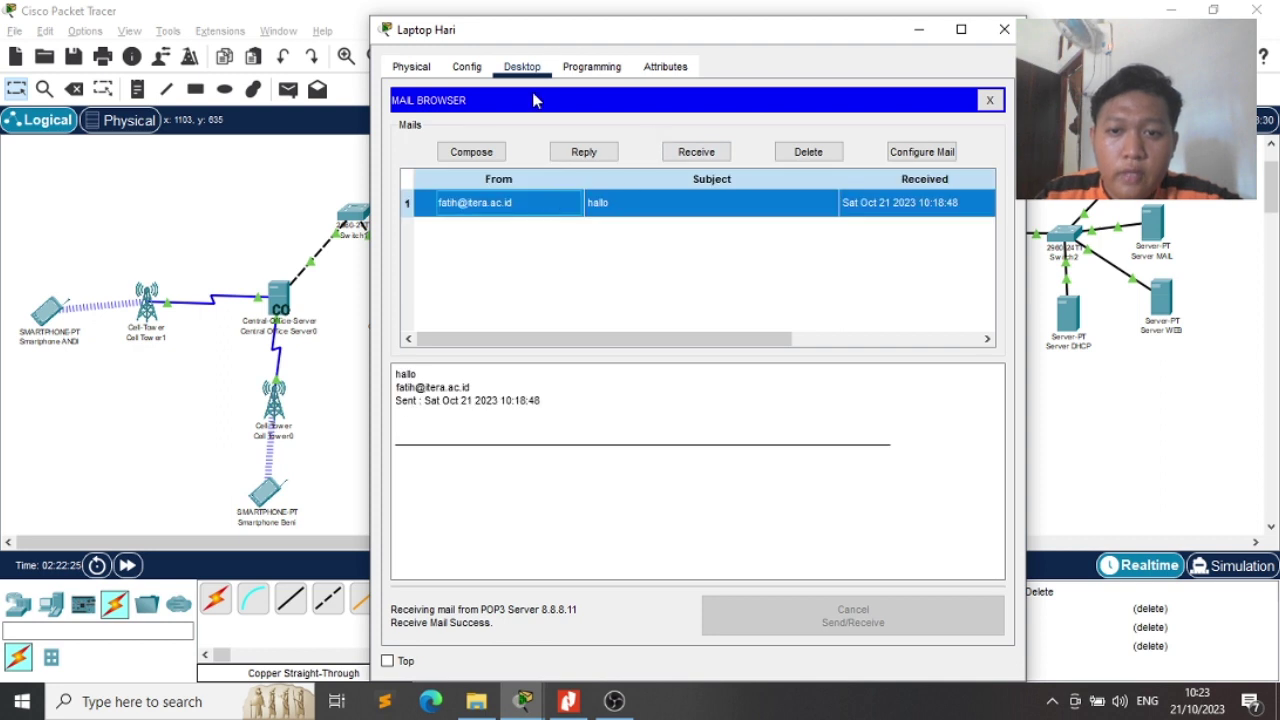
Send a reply with subject 'too' to the sender's address, then close the laptop window
left_click(480, 150)
left_click(538, 135)
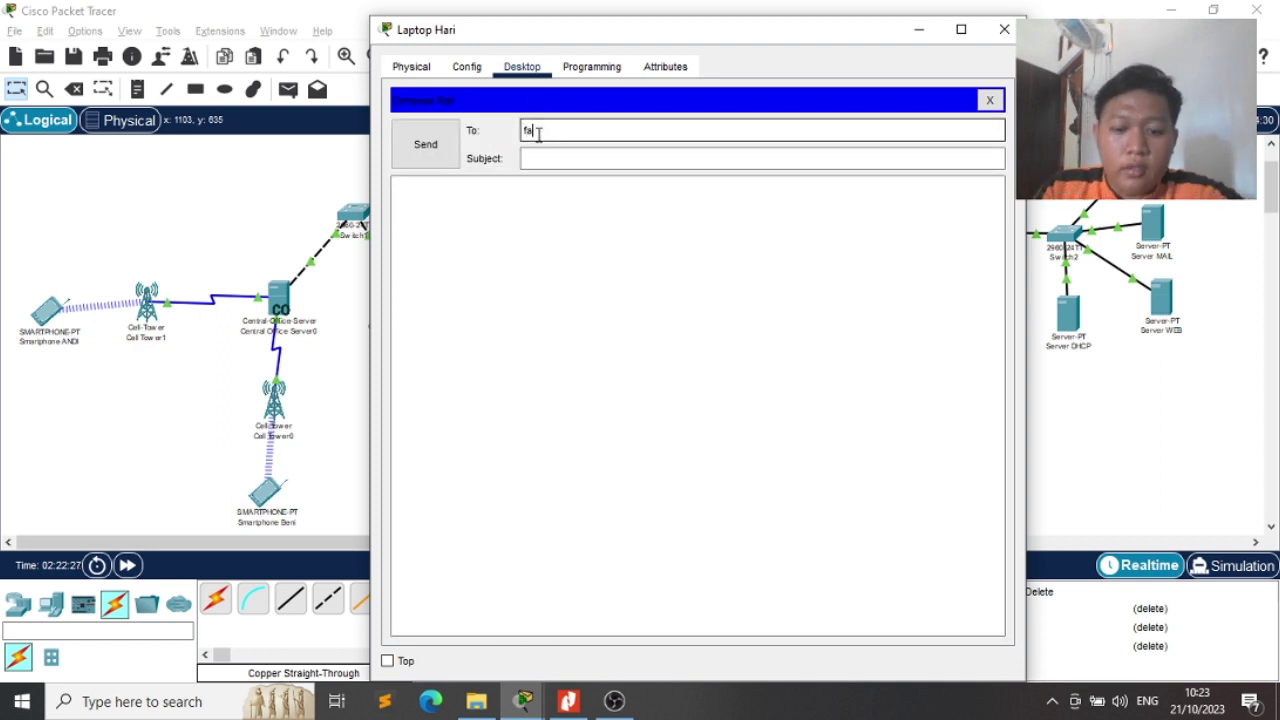
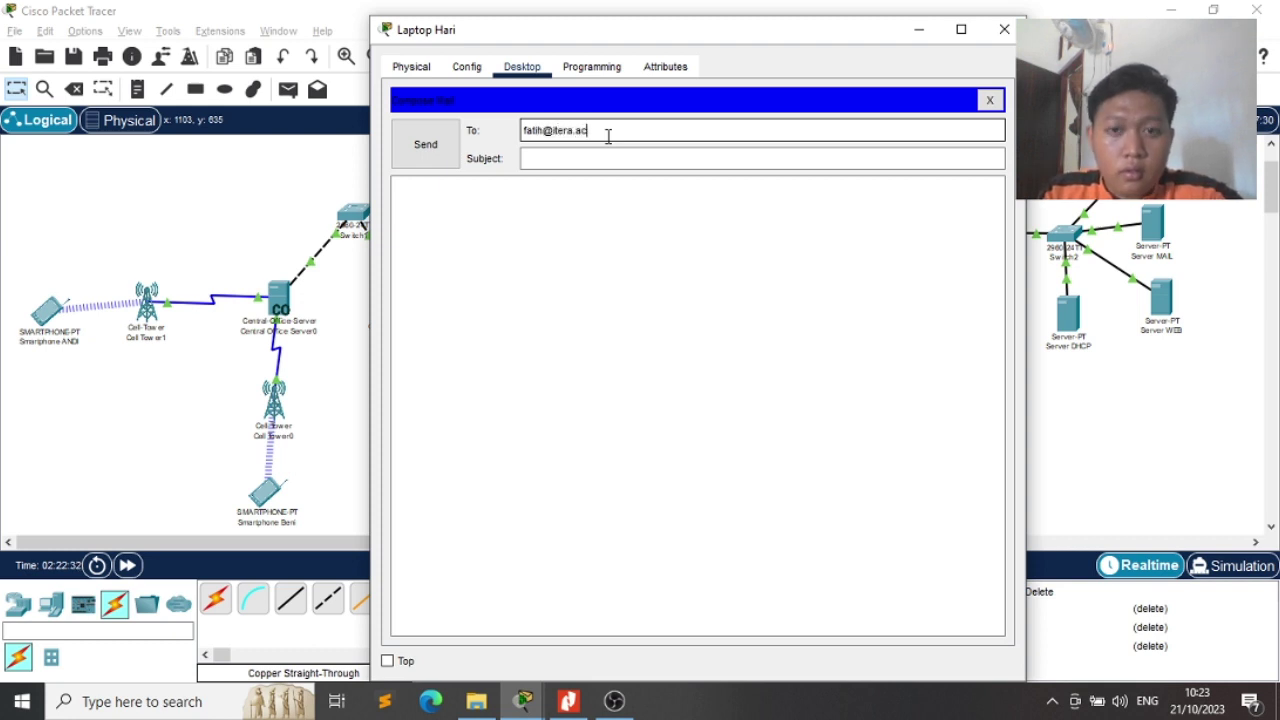
key("Tab")
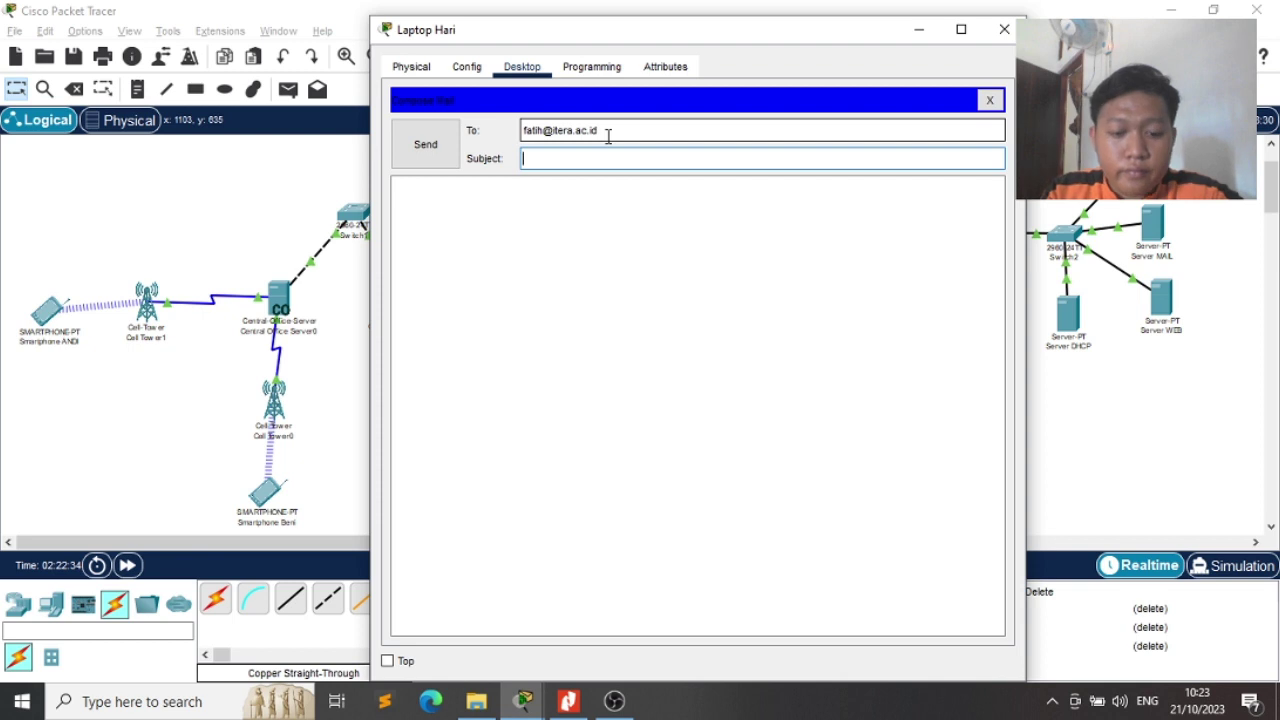
type("too")
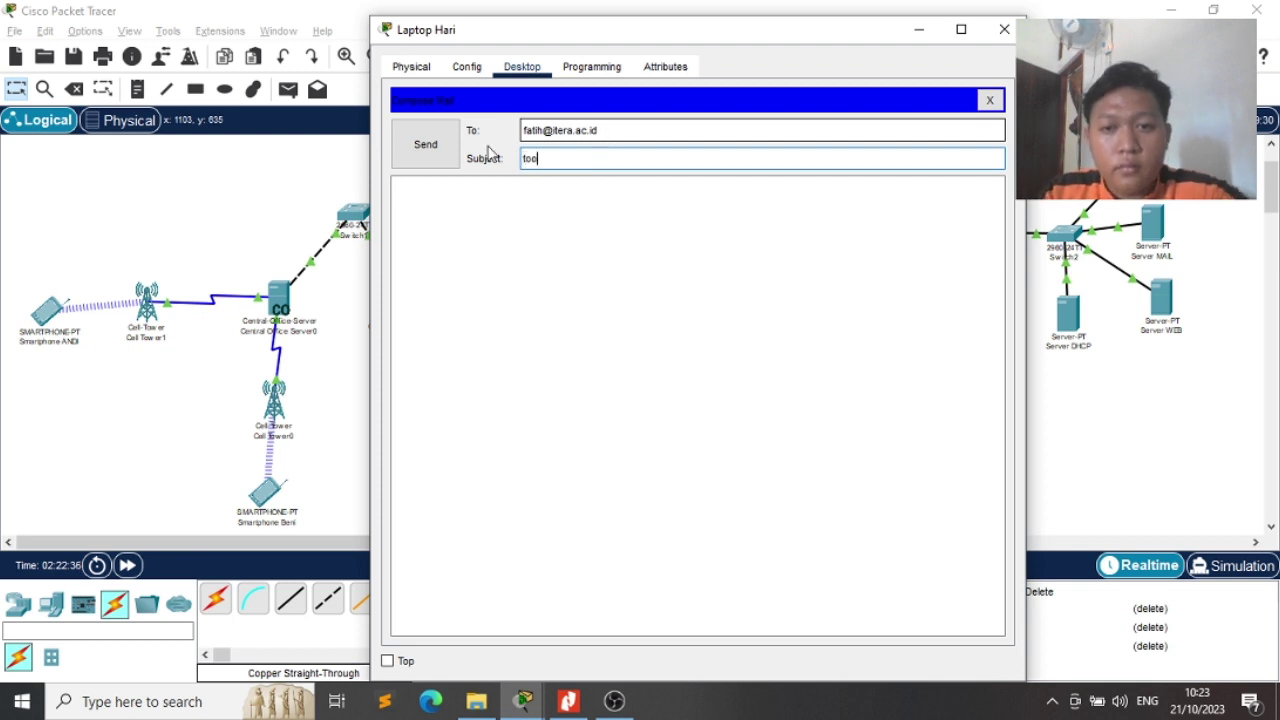
left_click(447, 150)
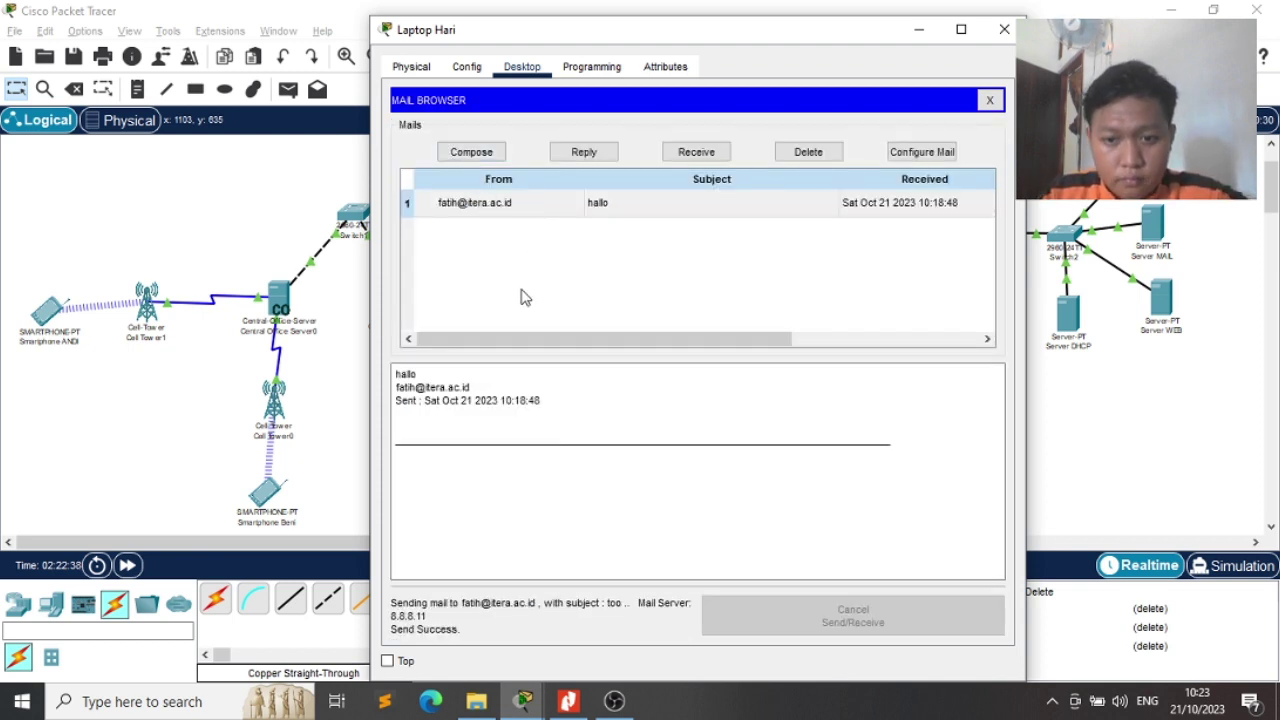
left_click(1006, 29)
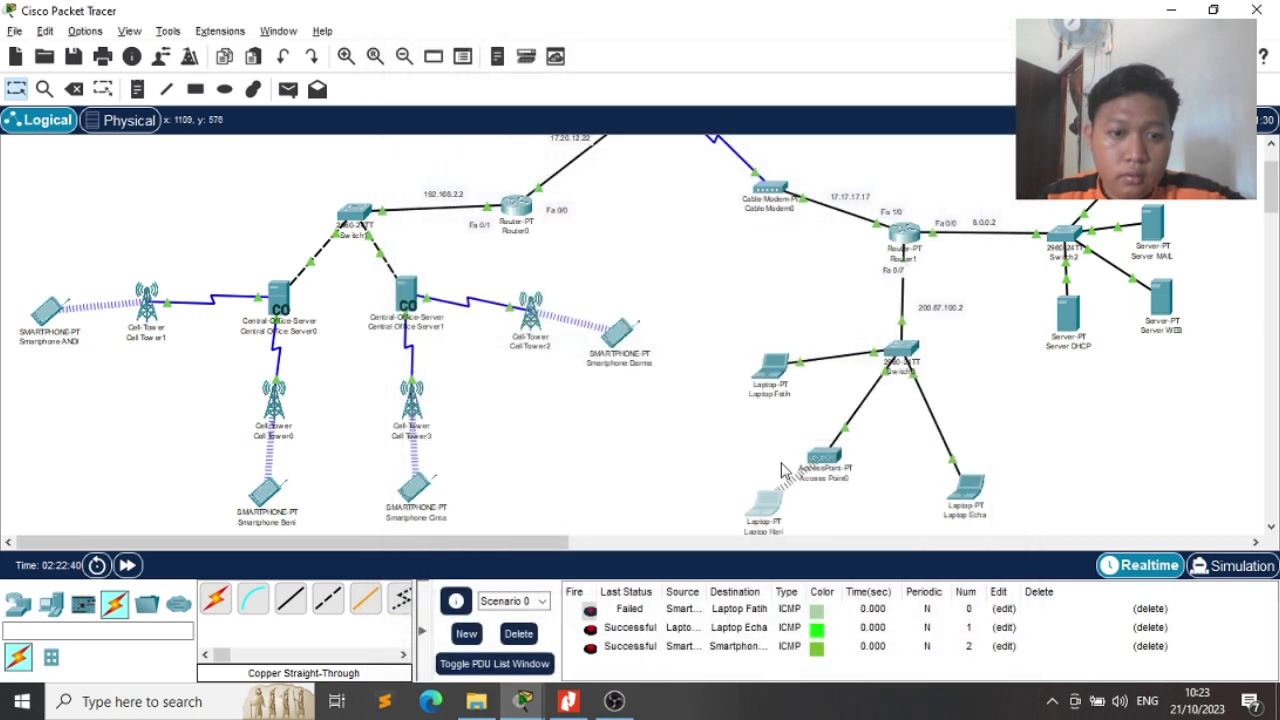
Send a 'haii' mail to the third laptop's address and close the window
left_click(763, 500)
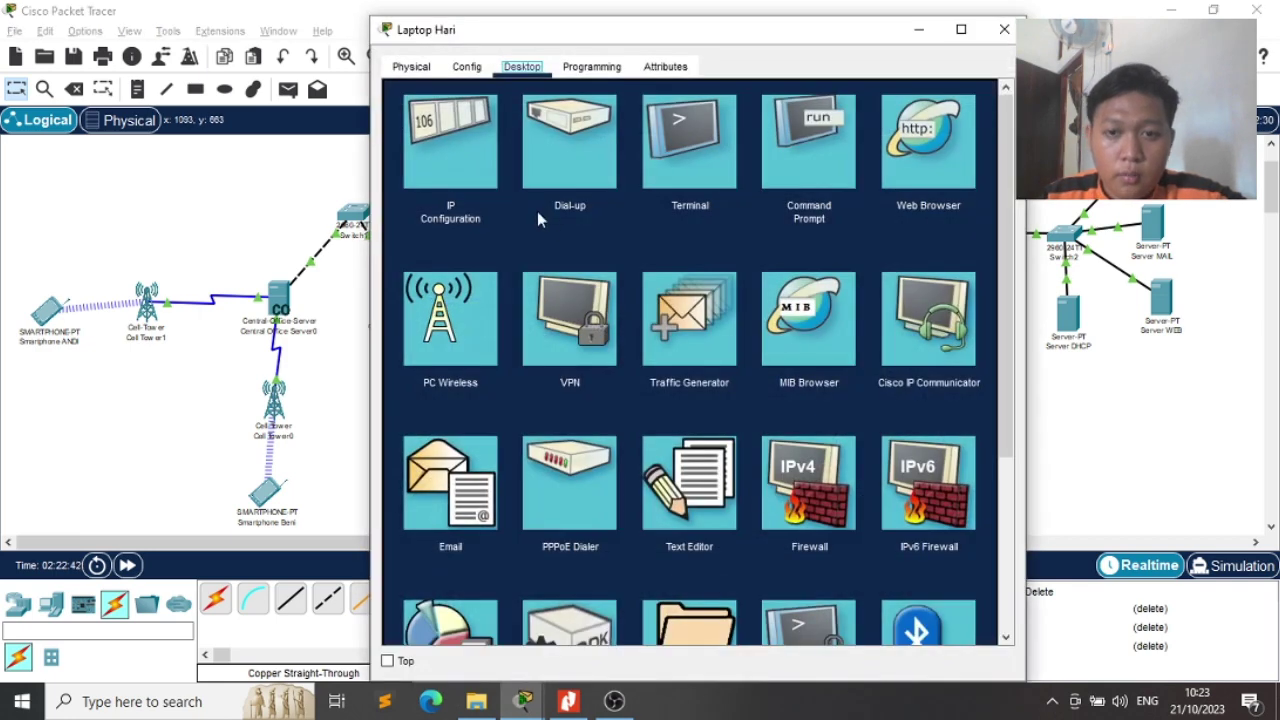
left_click(447, 462)
left_click(455, 155)
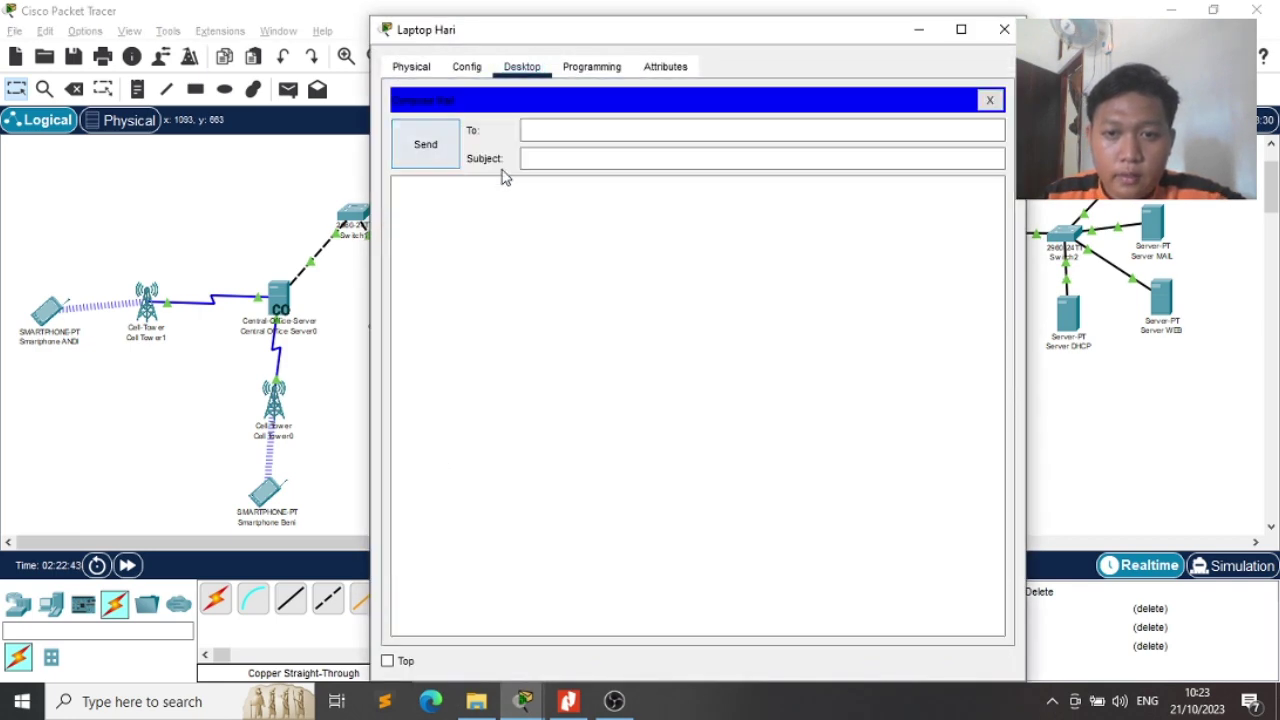
left_click(557, 120)
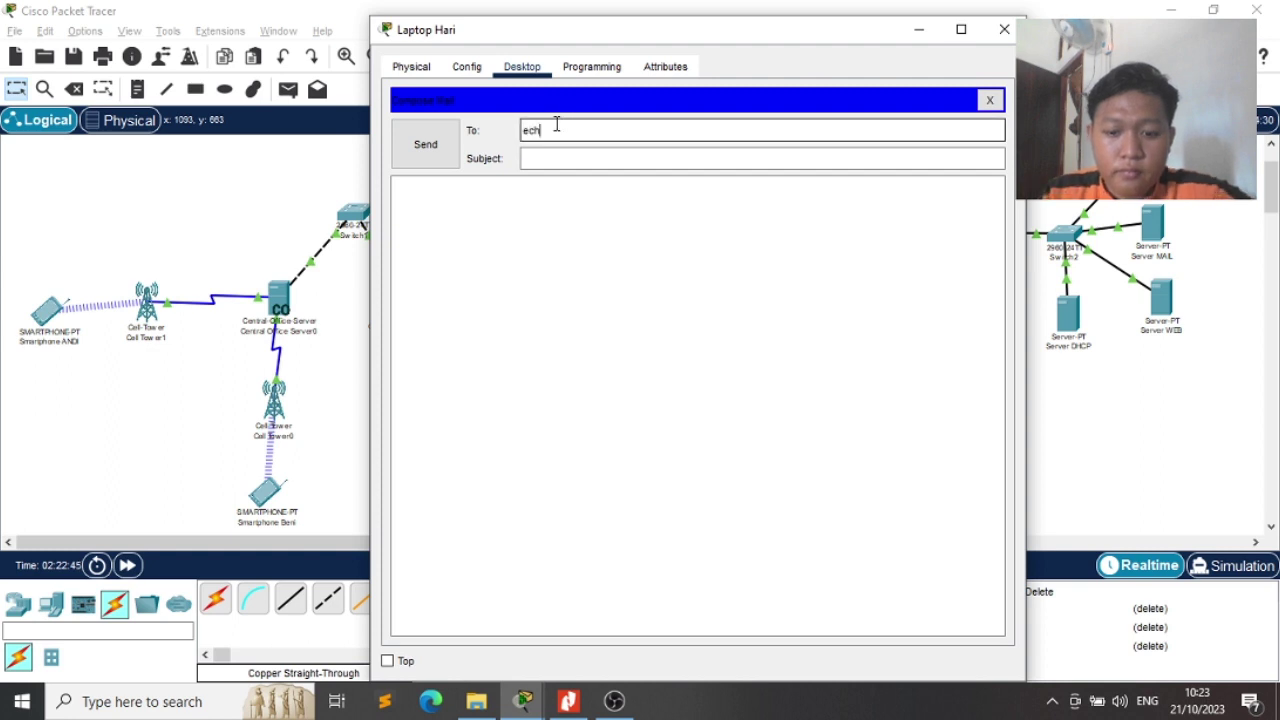
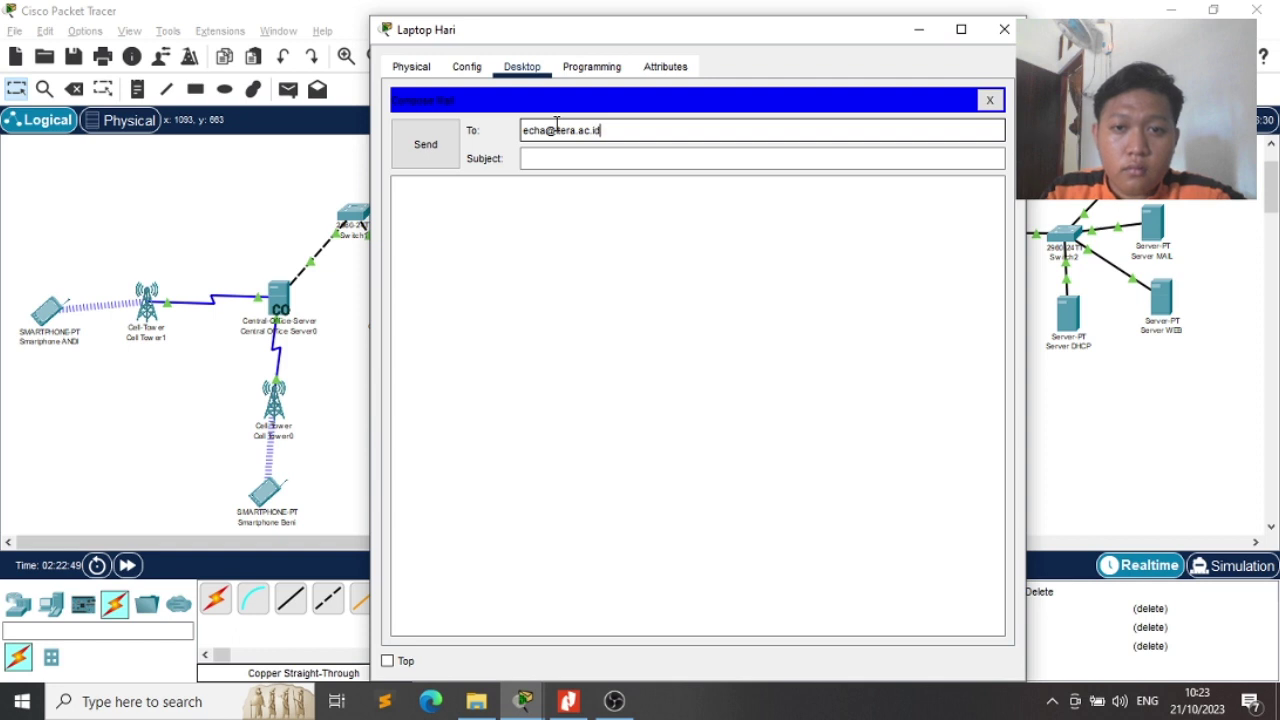
key("Tab")
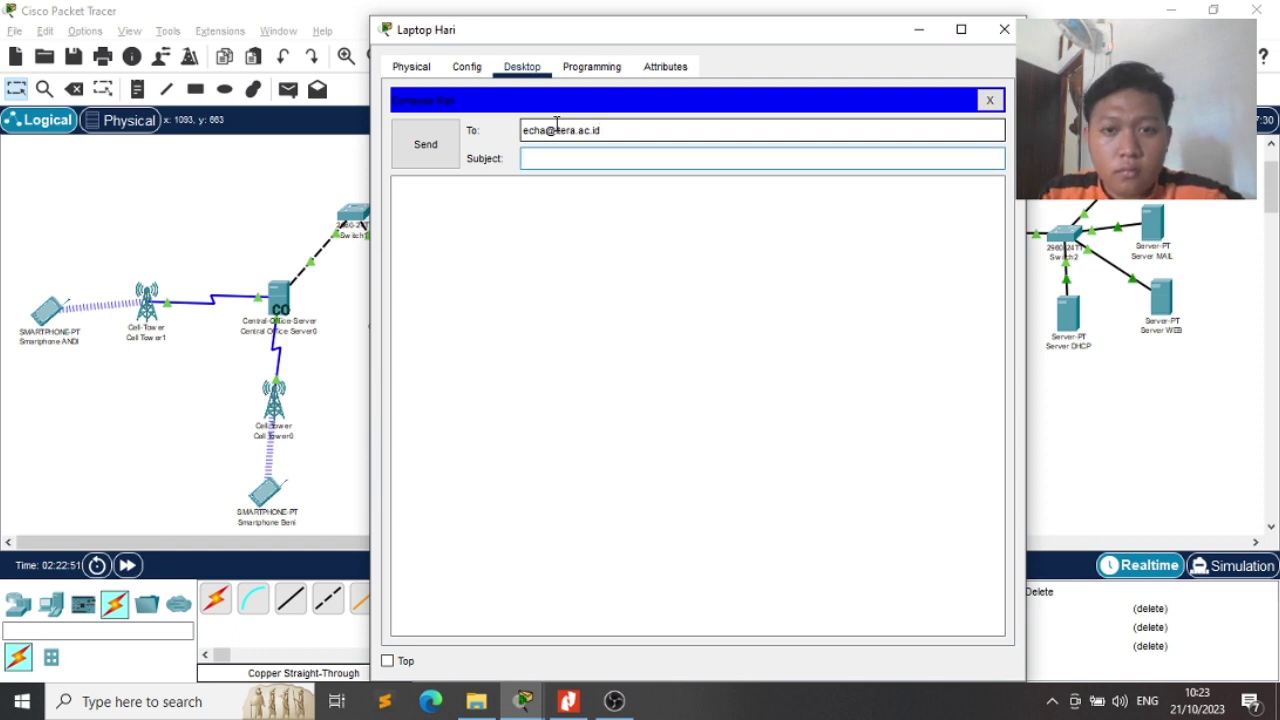
type("haii")
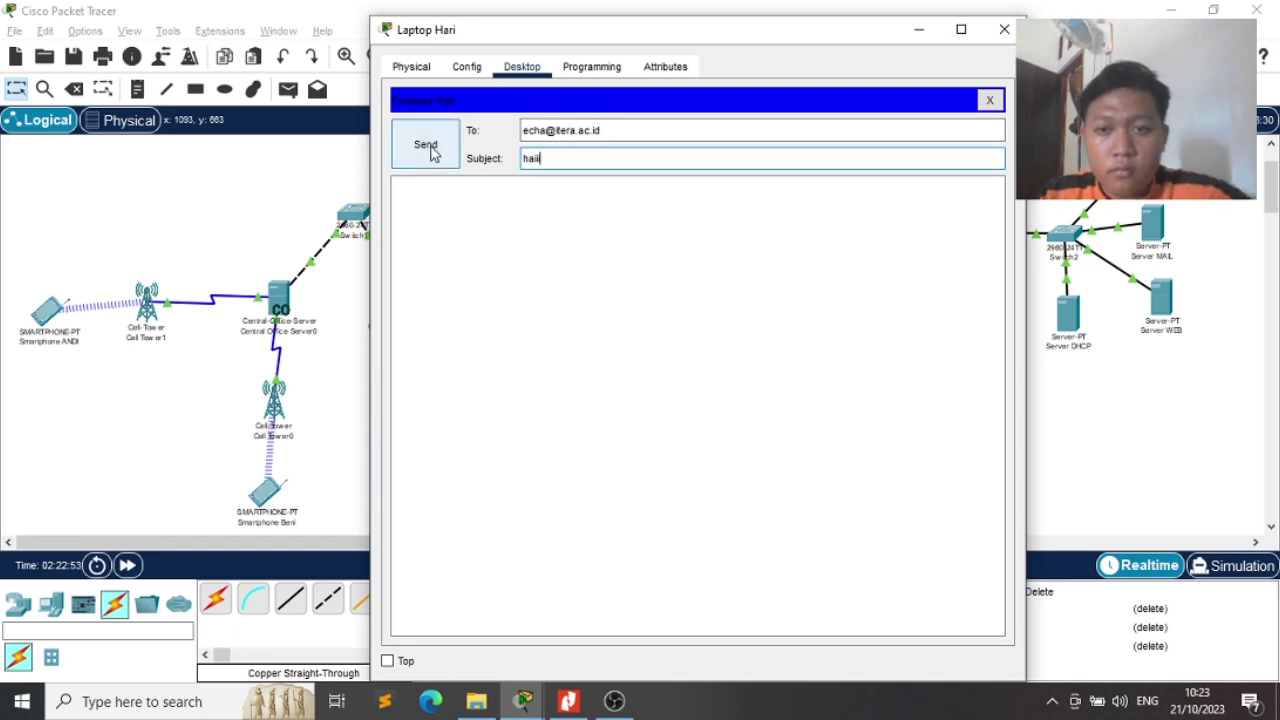
left_click(432, 150)
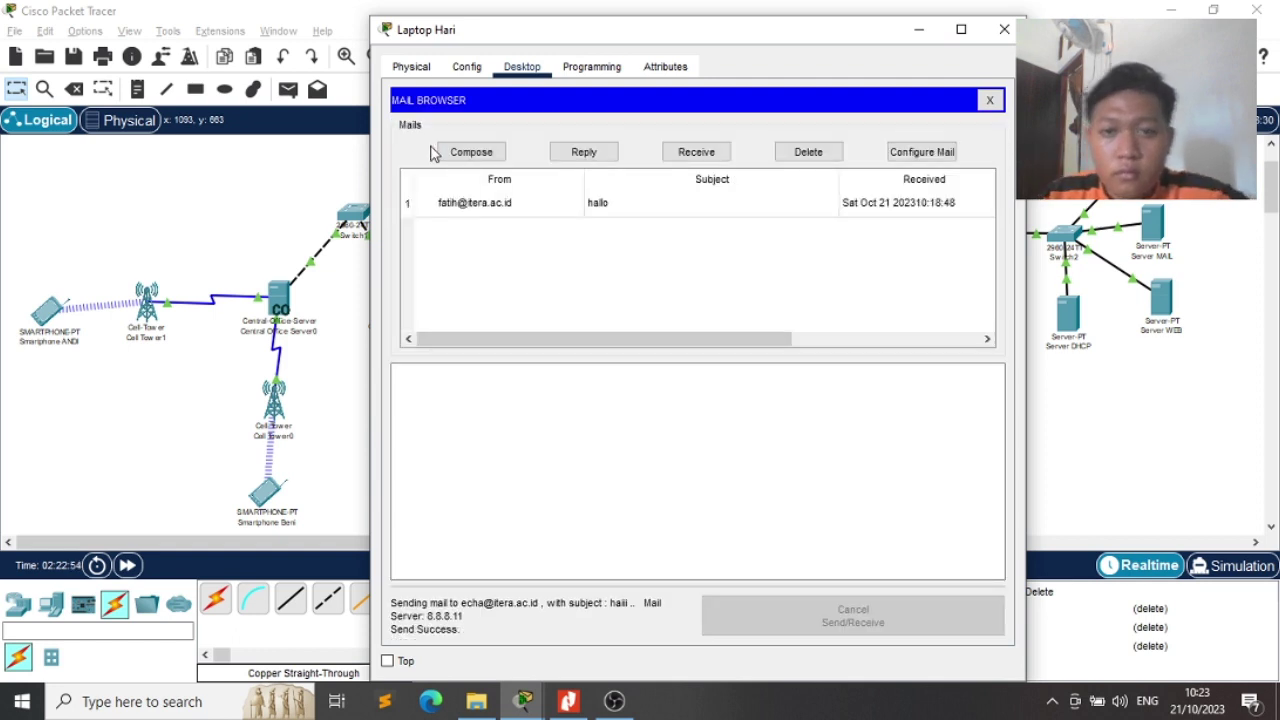
left_click(1004, 29)
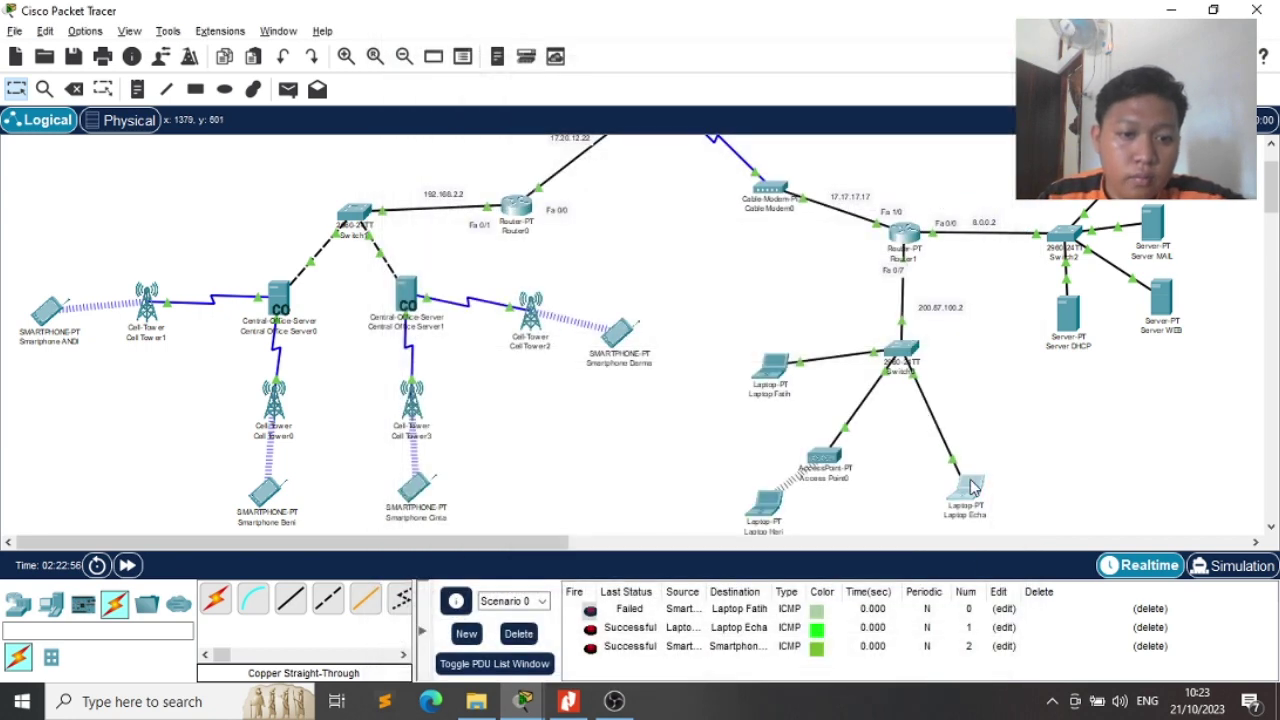
Open the third laptop's email client, closing the IPv6 firewall app and the wireless interface error
left_click(970, 479)
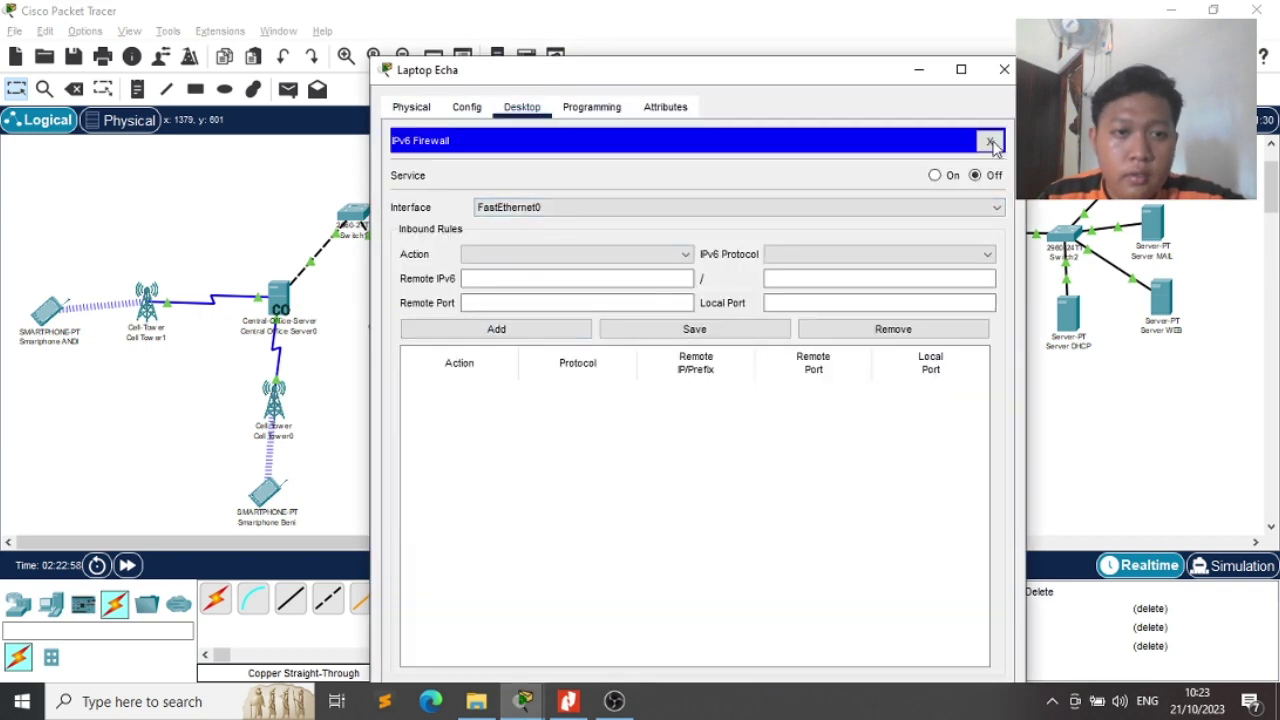
left_click(989, 141)
left_click(455, 405)
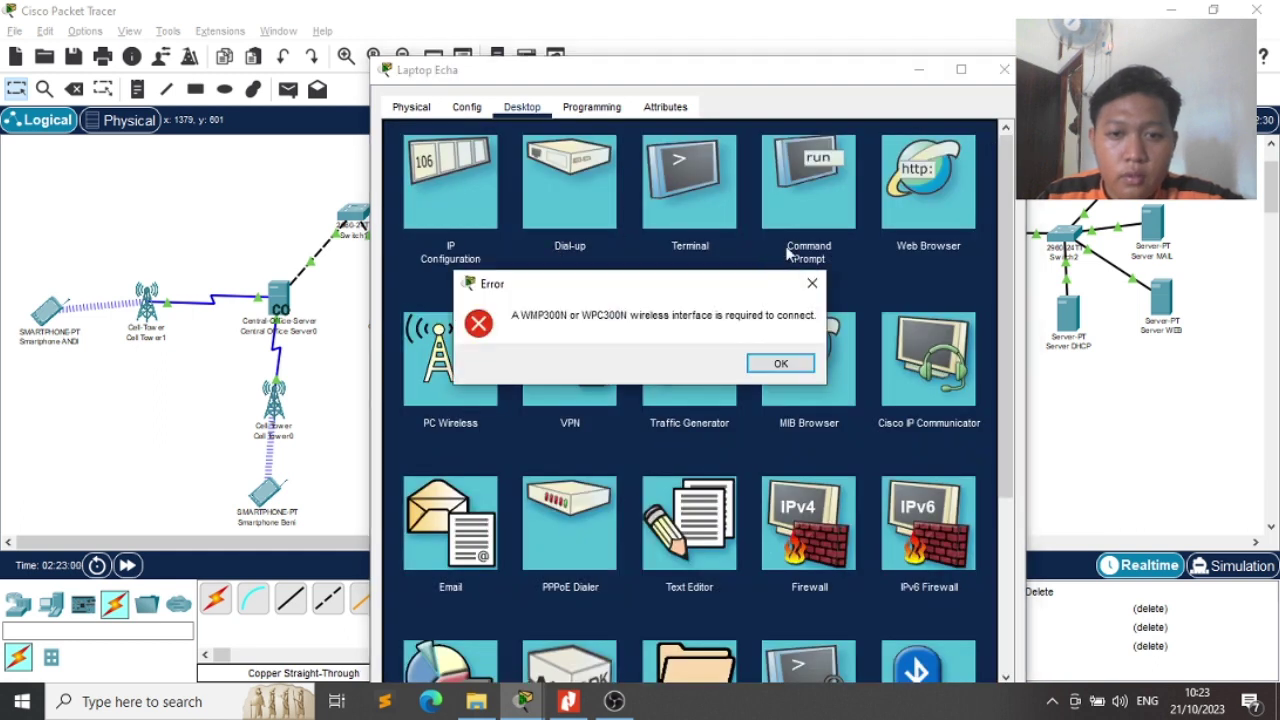
left_click(812, 282)
left_click(465, 510)
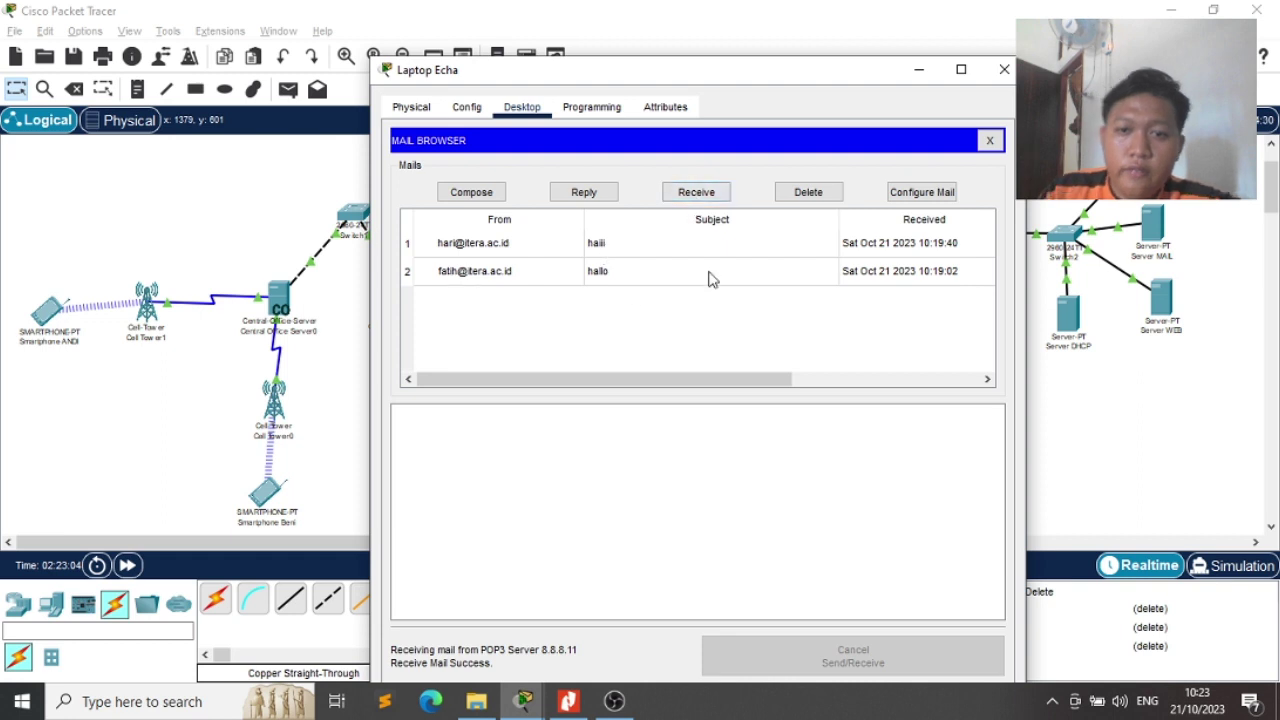
Compose the YOO mail to another itera.ac.id user and send it
left_click(471, 192)
left_click(581, 169)
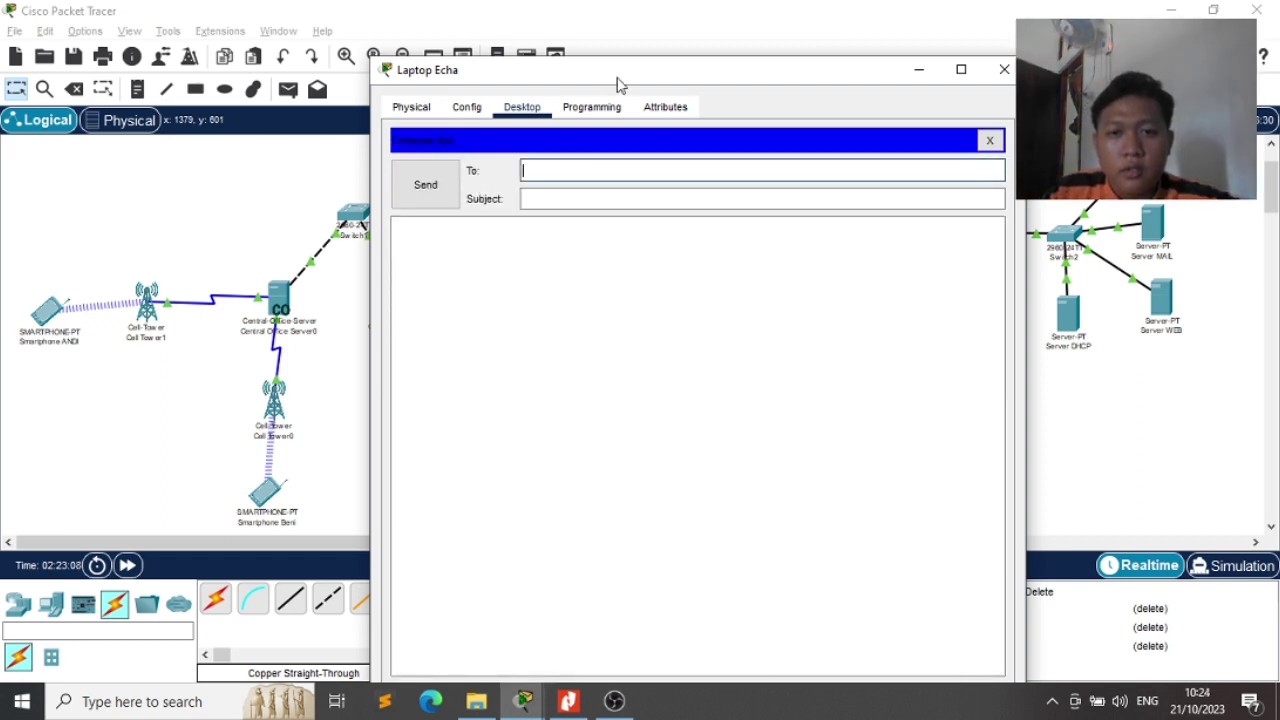
left_click_drag(617, 83, 659, 109)
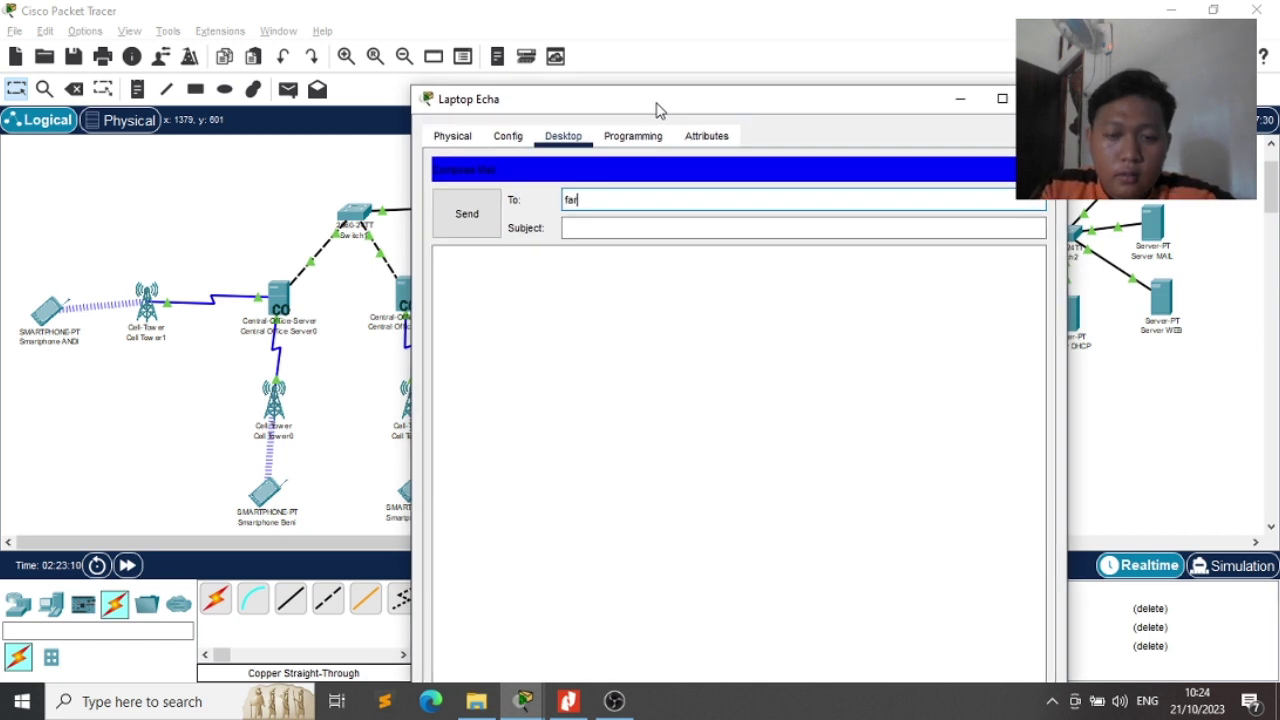
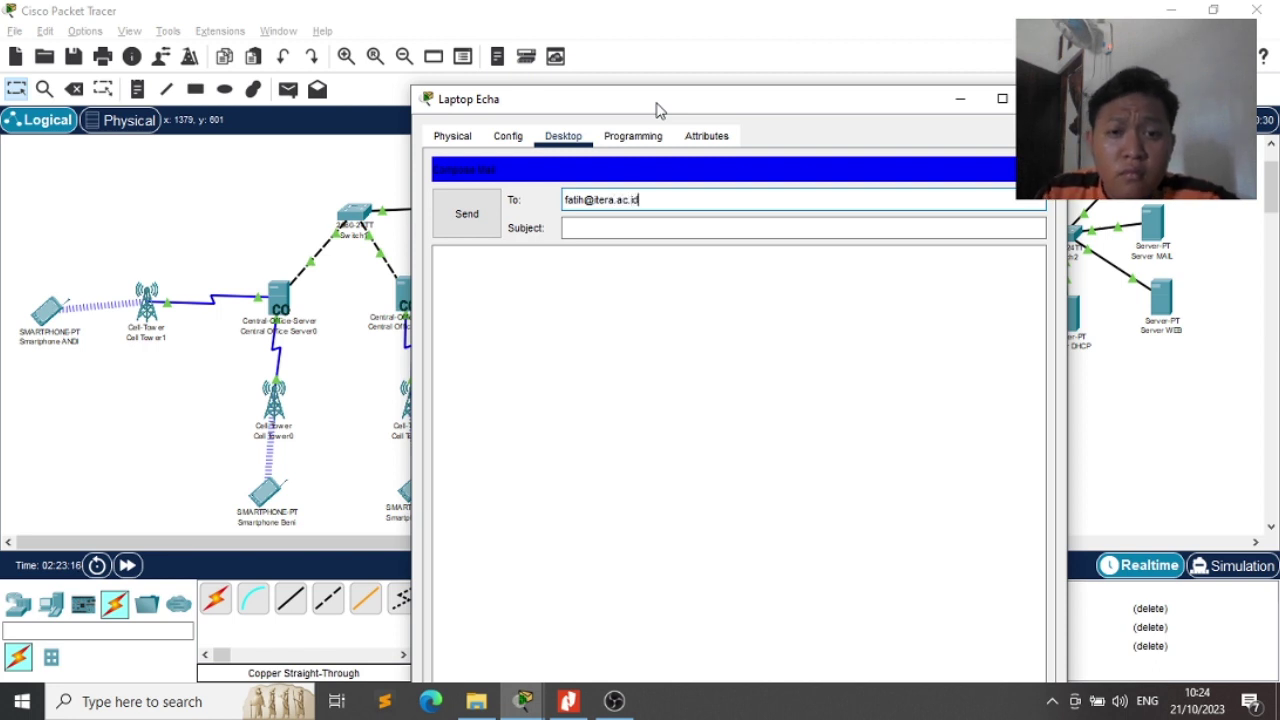
key("Tab")
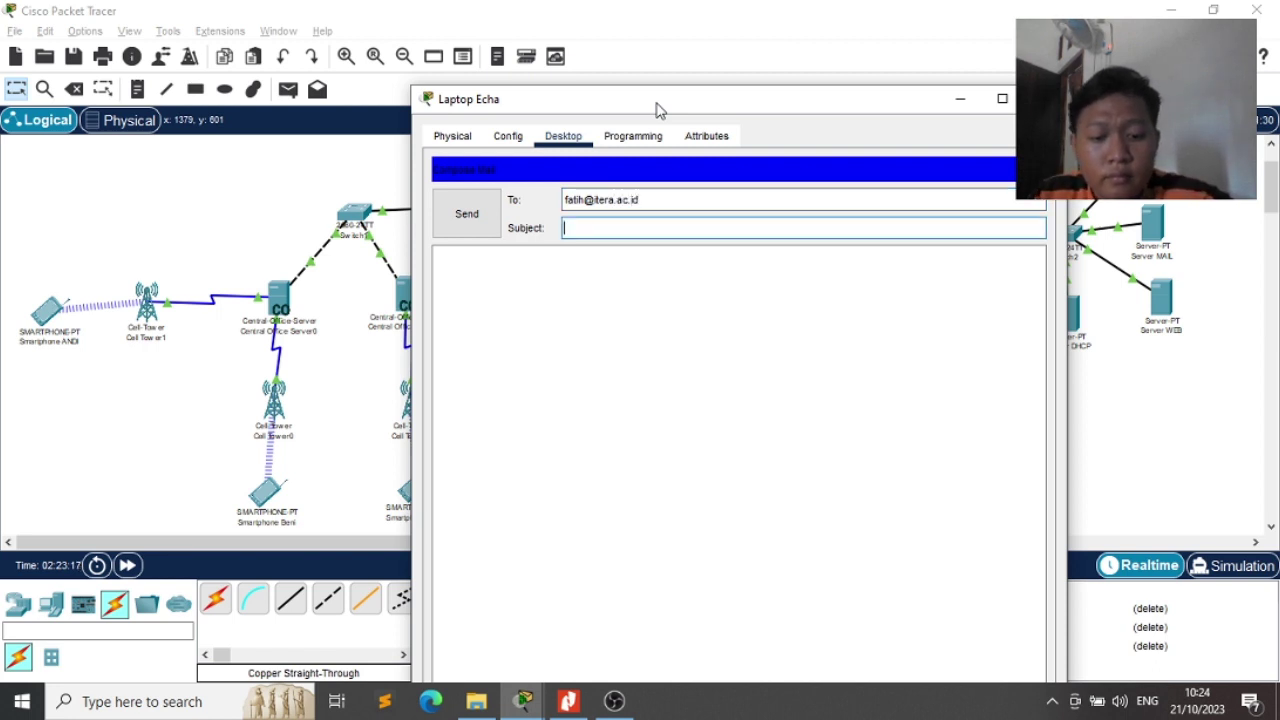
left_click(447, 217)
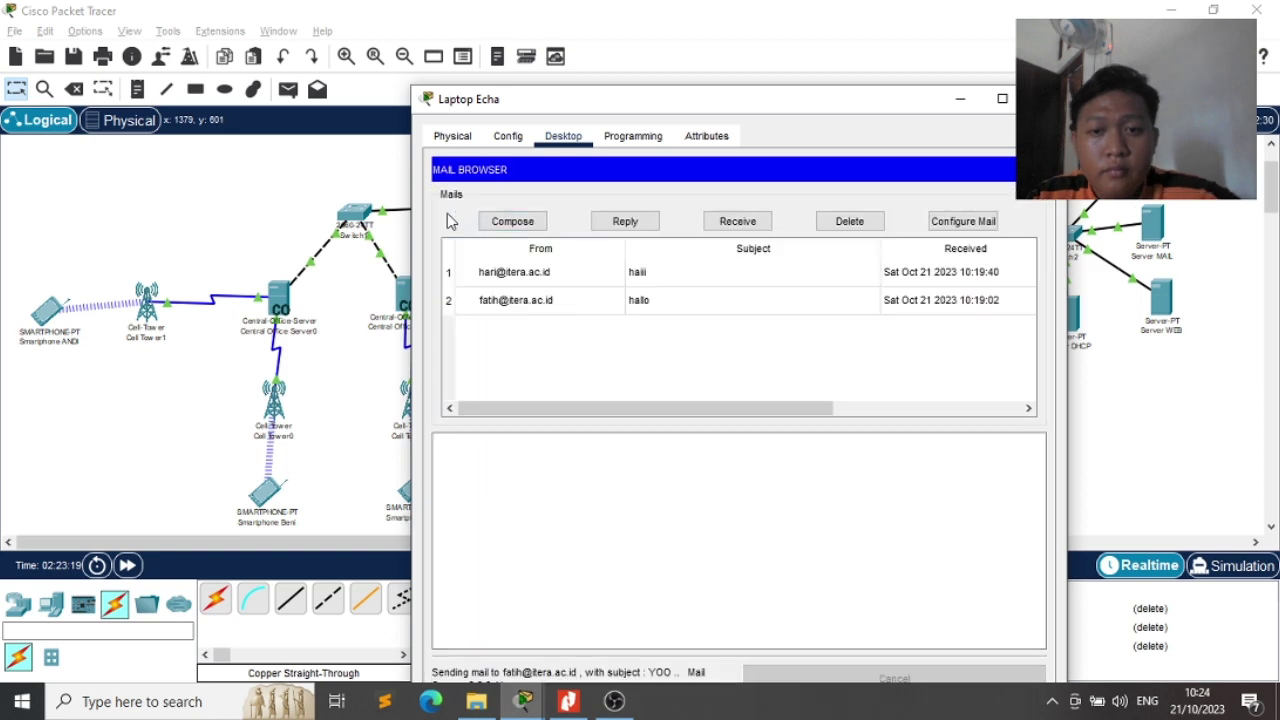
left_click_drag(751, 101, 755, 44)
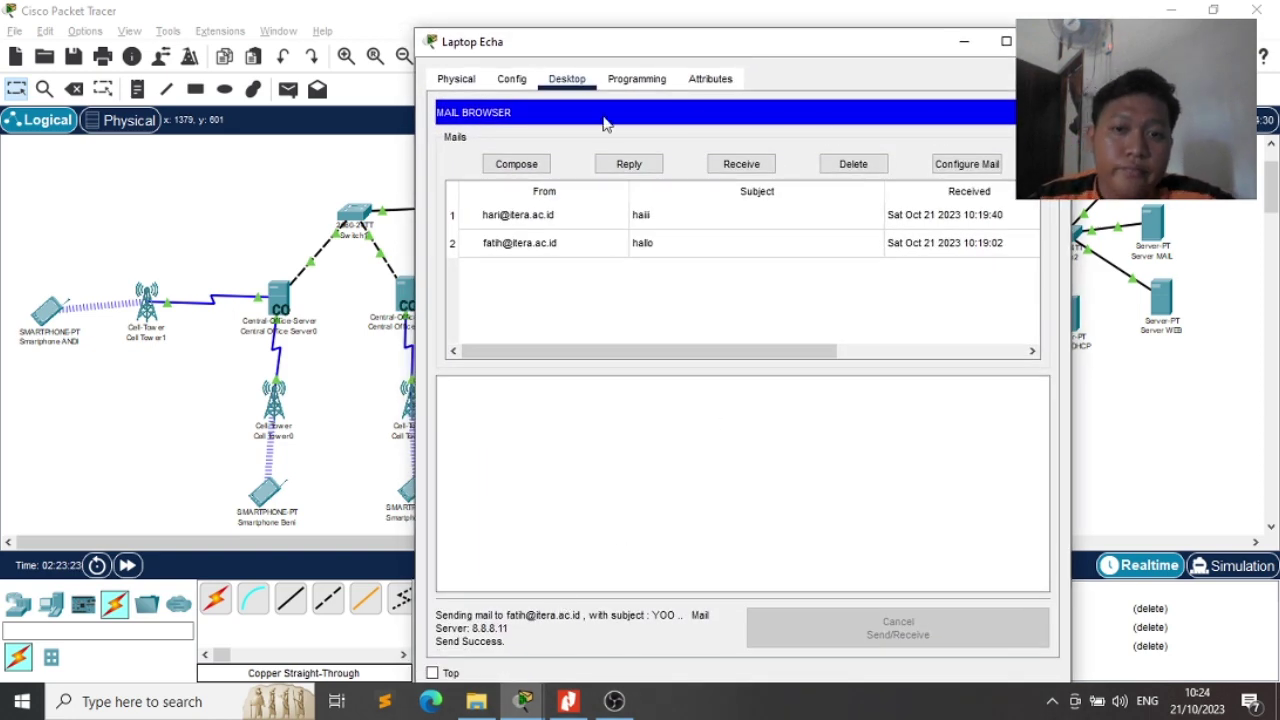
Send the YOO mail to two more itera.ac.id recipients, replacing the To address each time
left_click(514, 164)
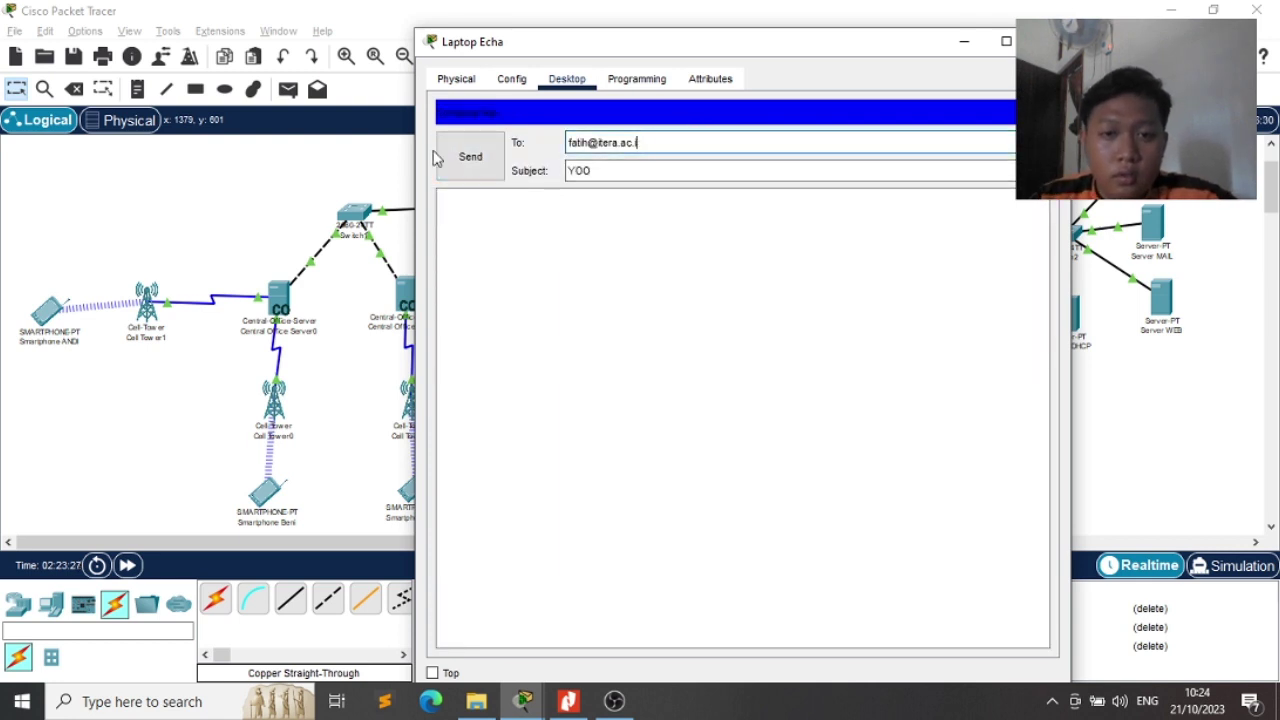
key("BackSpace")
key("BackSpace")
key("BackSpace")
key("BackSpace")
key("BackSpace")
key("BackSpace")
key("BackSpace")
key("BackSpace")
key("BackSpace")
key("BackSpace")
key("BackSpace")
key("BackSpace")
key("BackSpace")
key("BackSpace")
key("BackSpace")
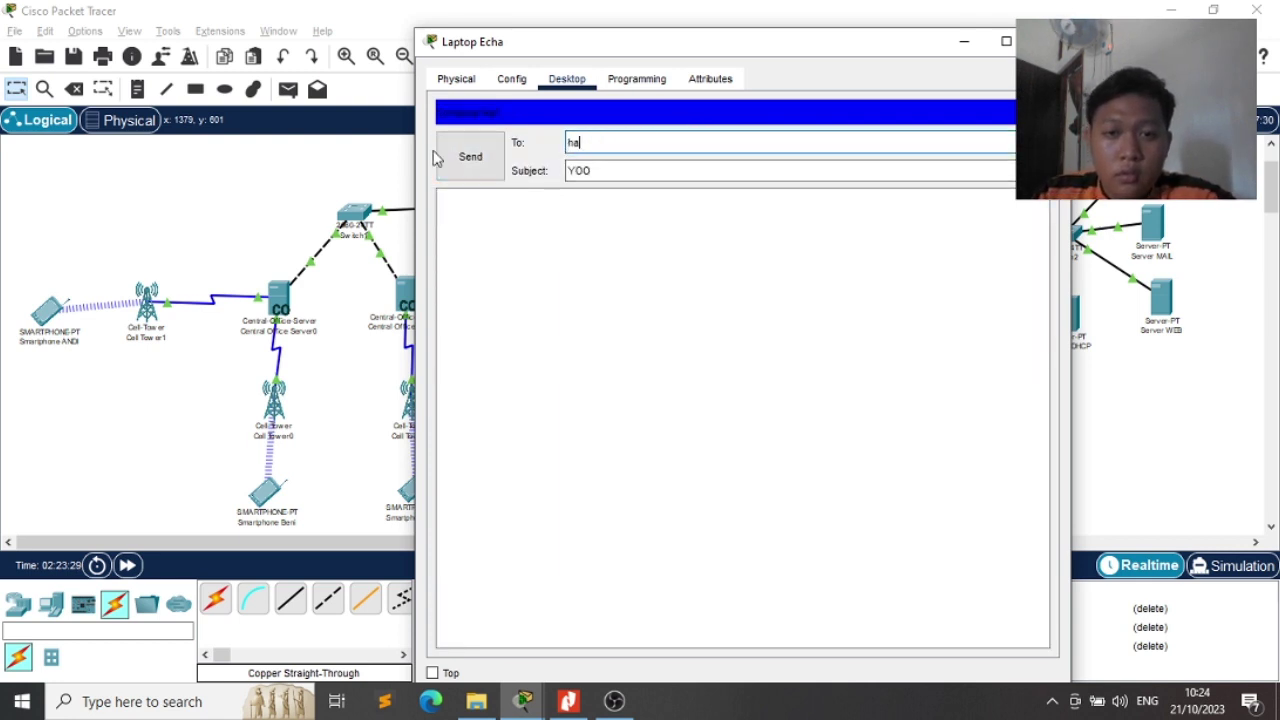
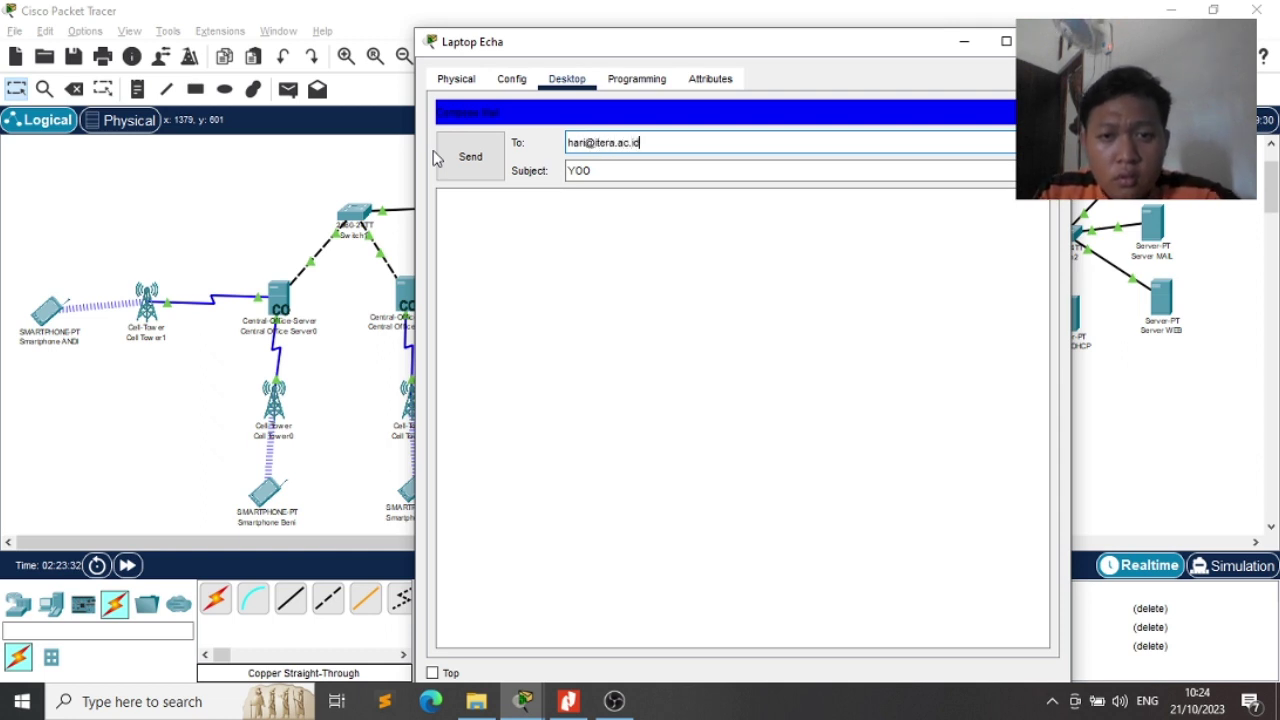
left_click(464, 166)
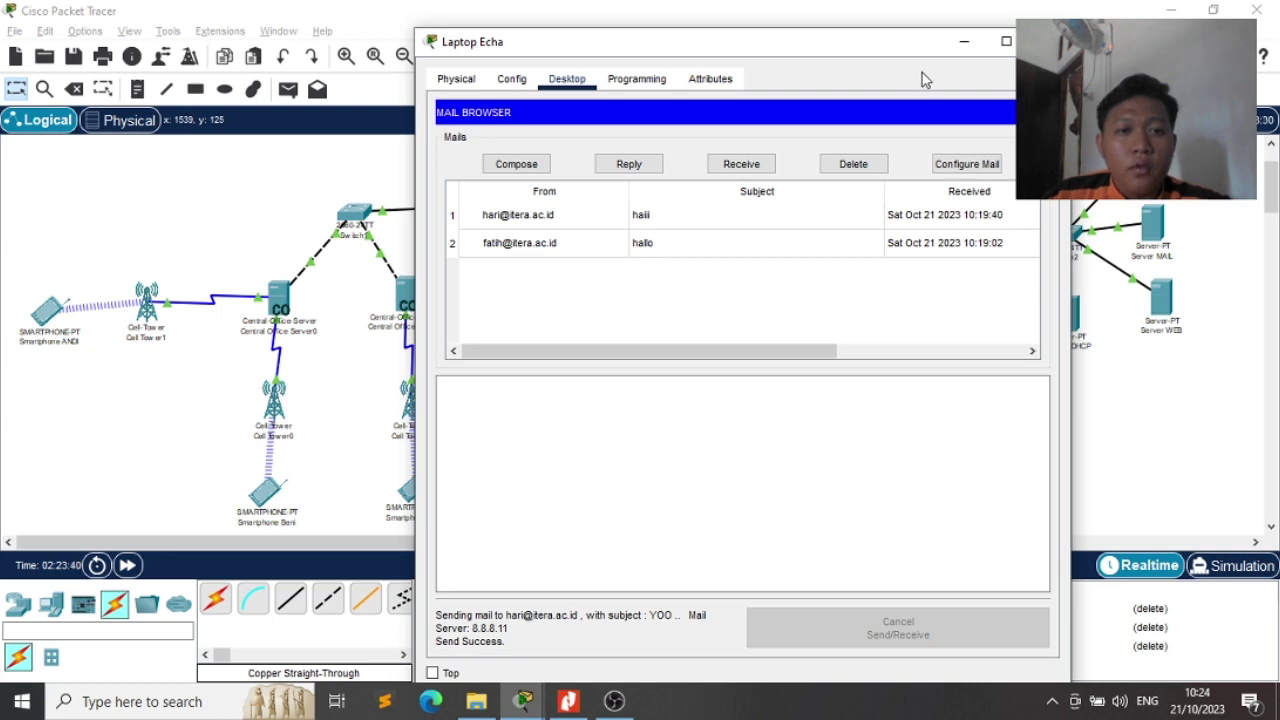
left_click_drag(829, 40, 1010, 20)
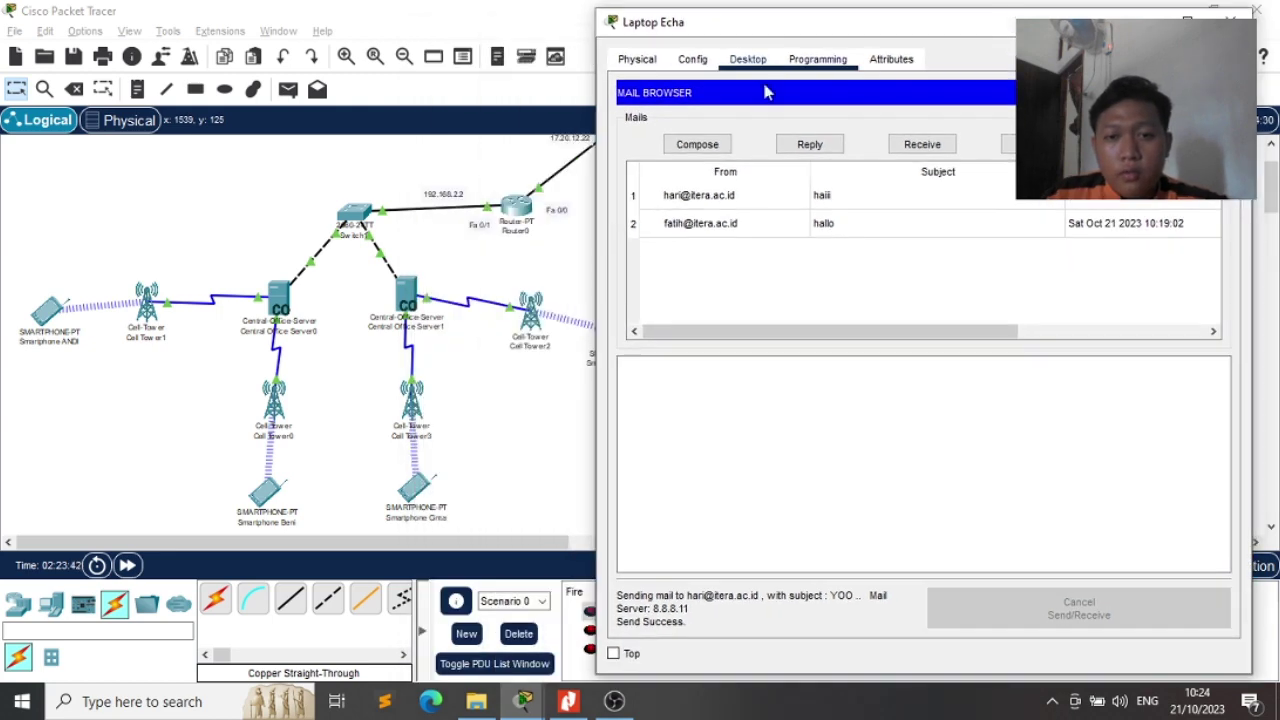
left_click(697, 145)
left_click(832, 125)
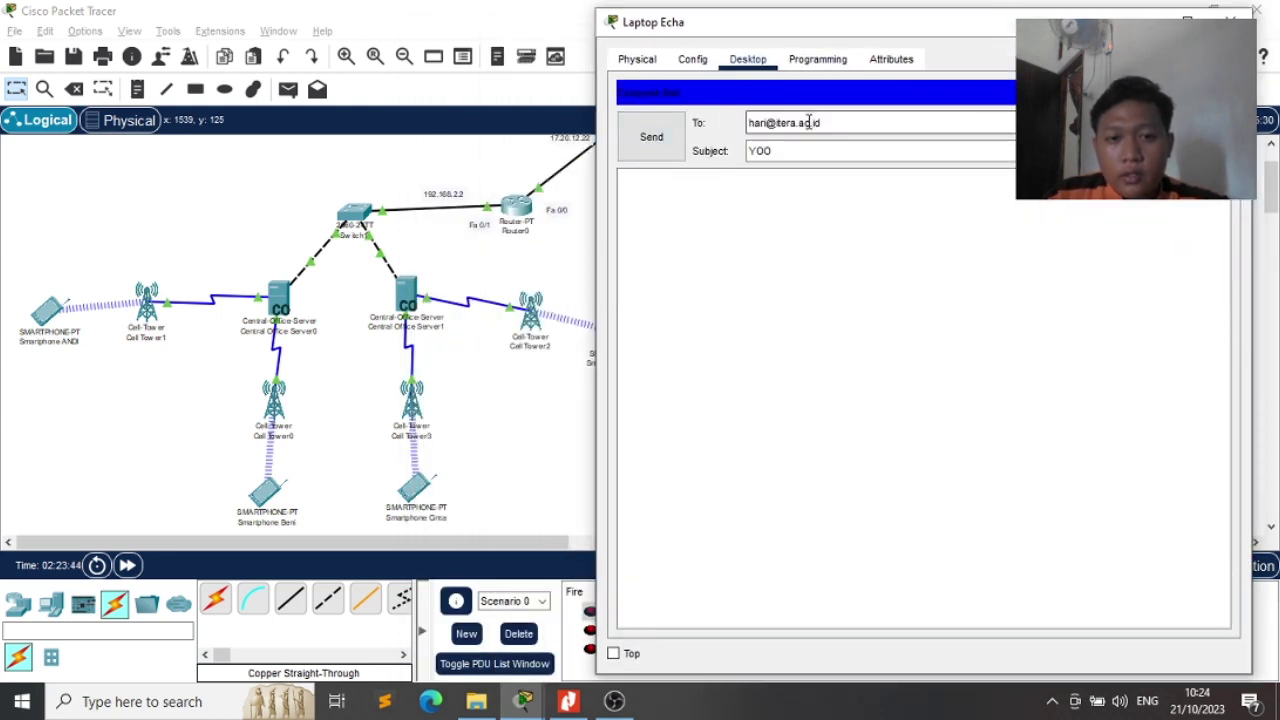
left_click_drag(832, 125, 736, 122)
key("BackSpace")
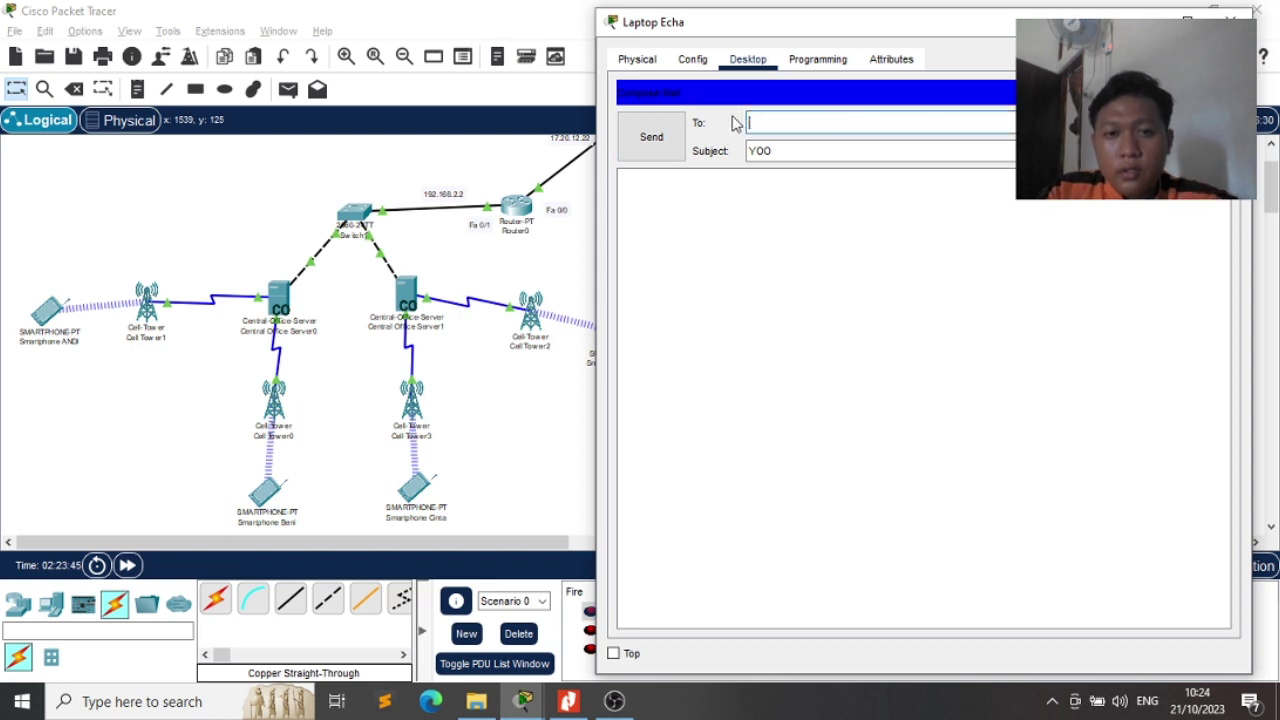
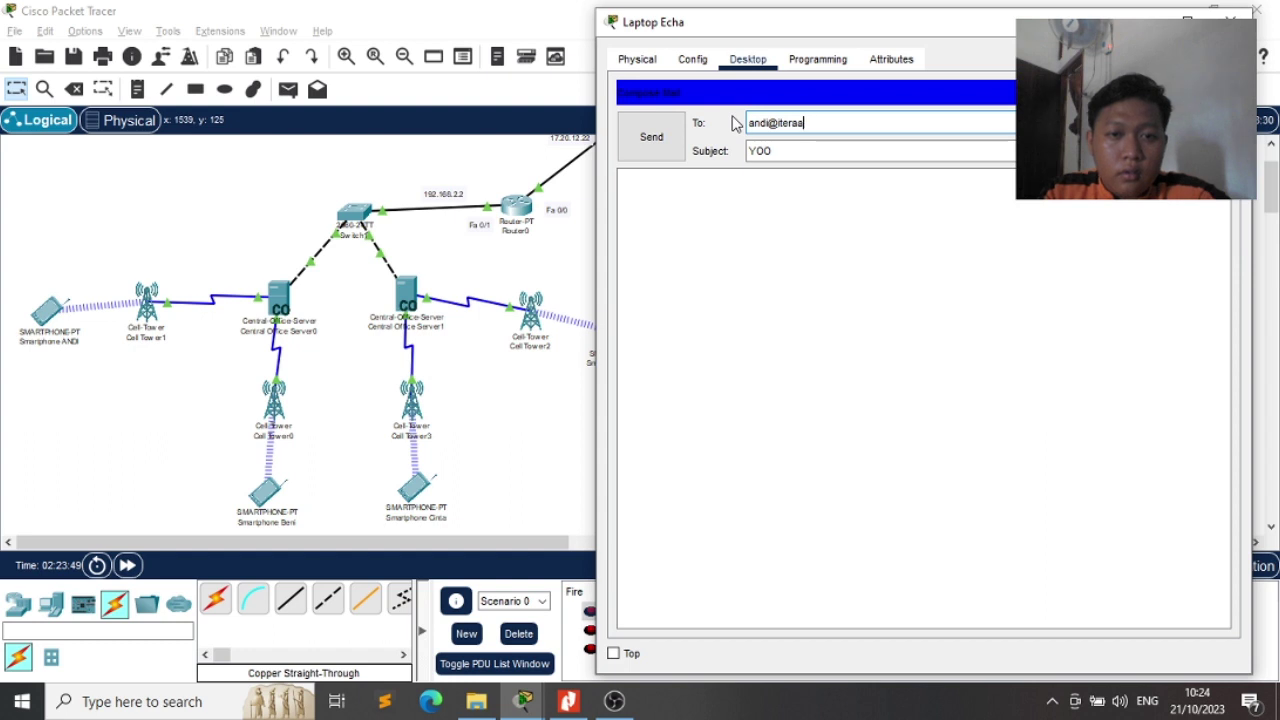
left_click(655, 150)
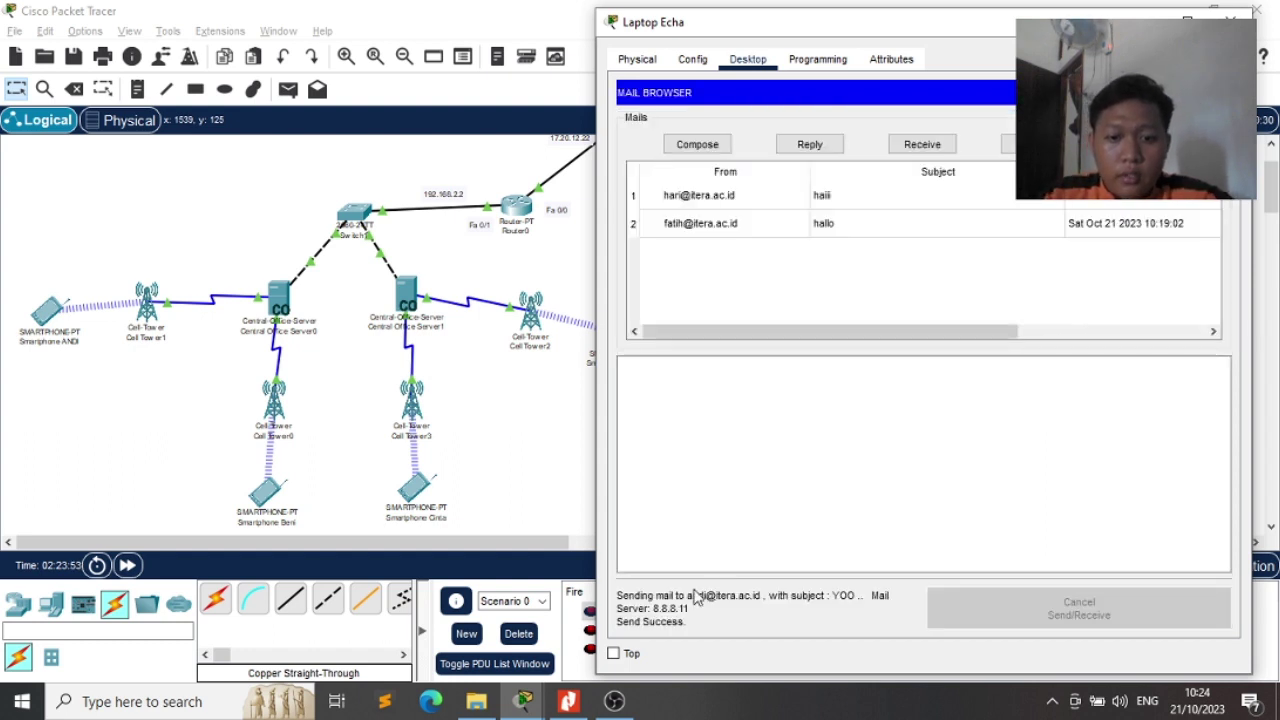
Send the YOO mail to the last two recipients, correcting the final address before sending
left_click(675, 145)
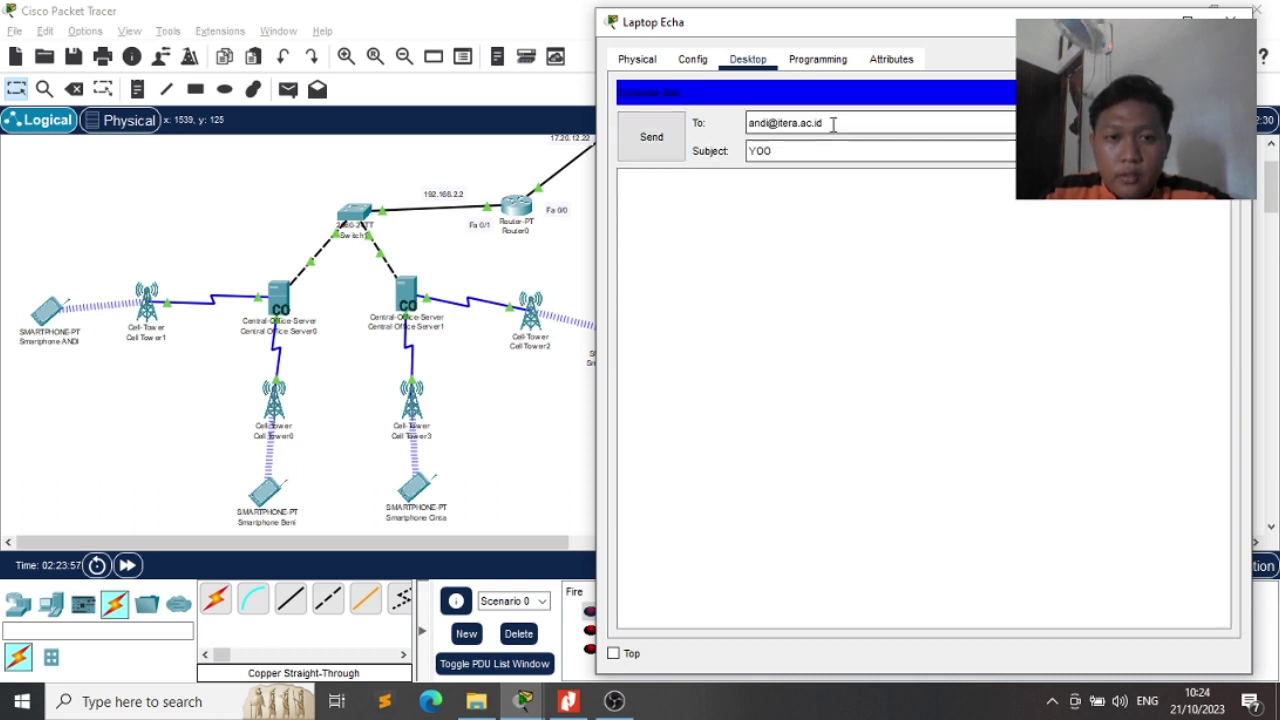
left_click_drag(829, 123, 742, 111)
key("BackSpace")
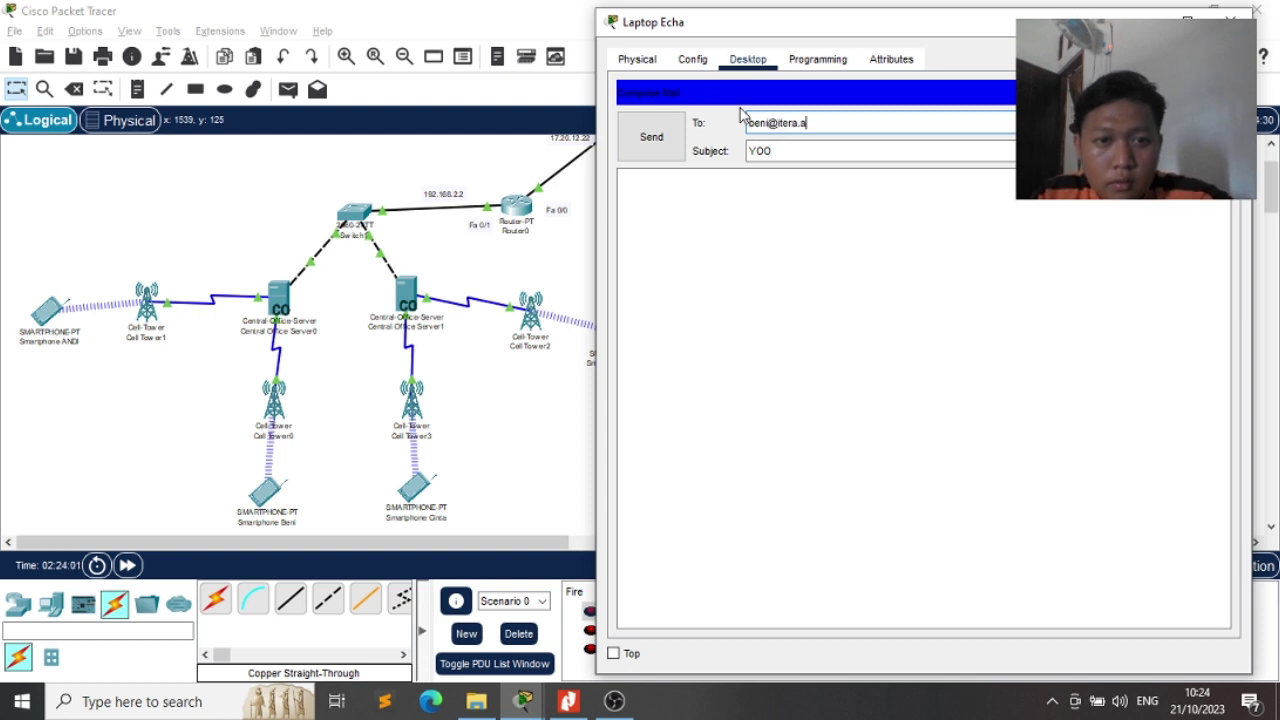
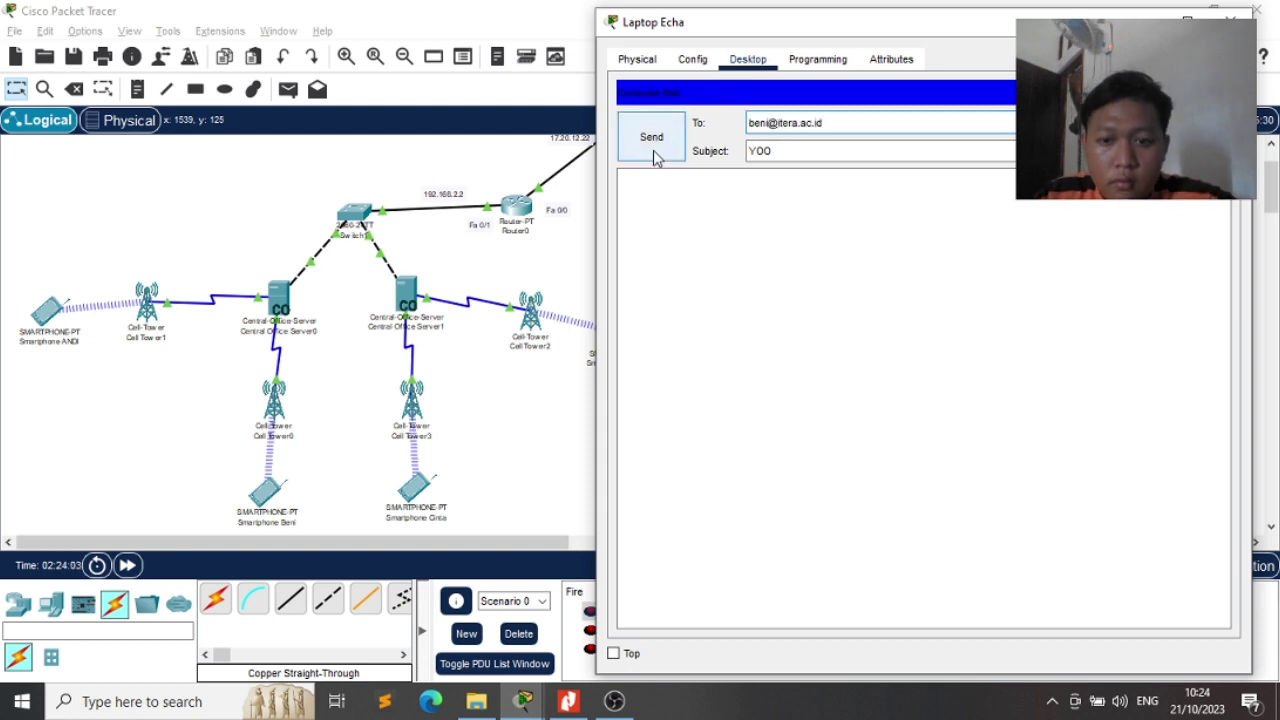
left_click(652, 140)
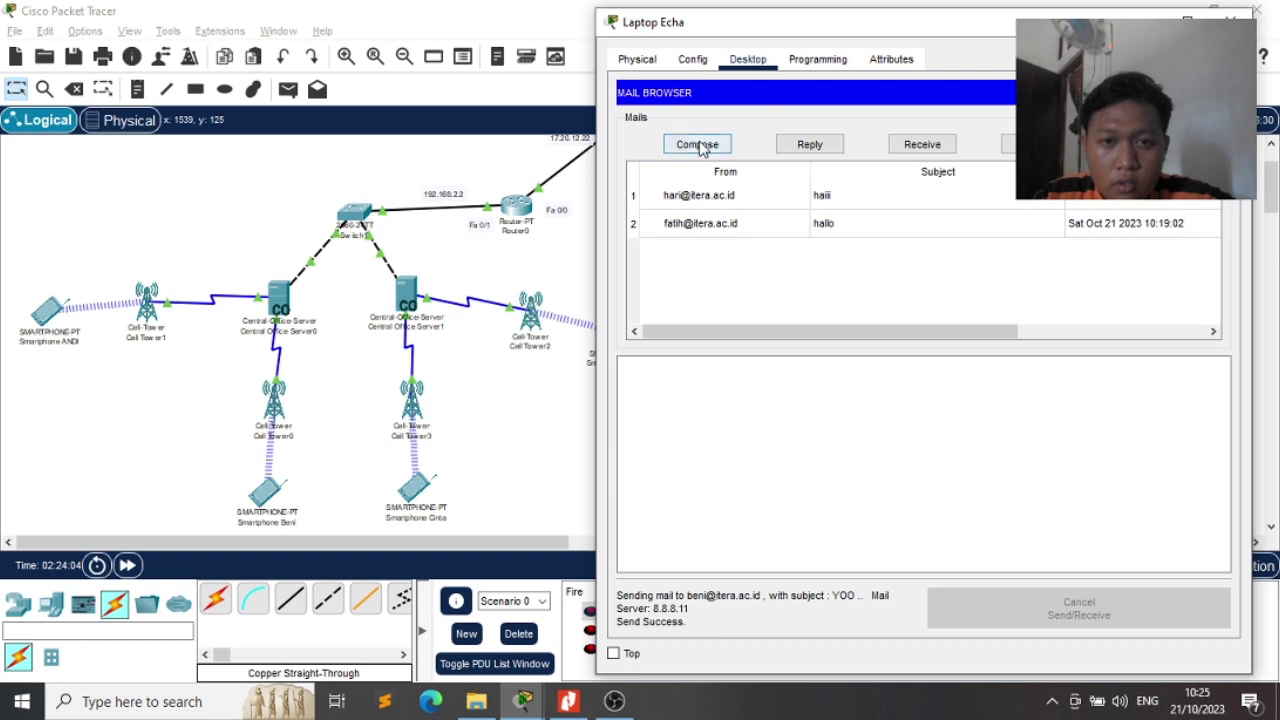
left_click(697, 144)
left_click_drag(837, 127, 748, 122)
left_click(767, 125)
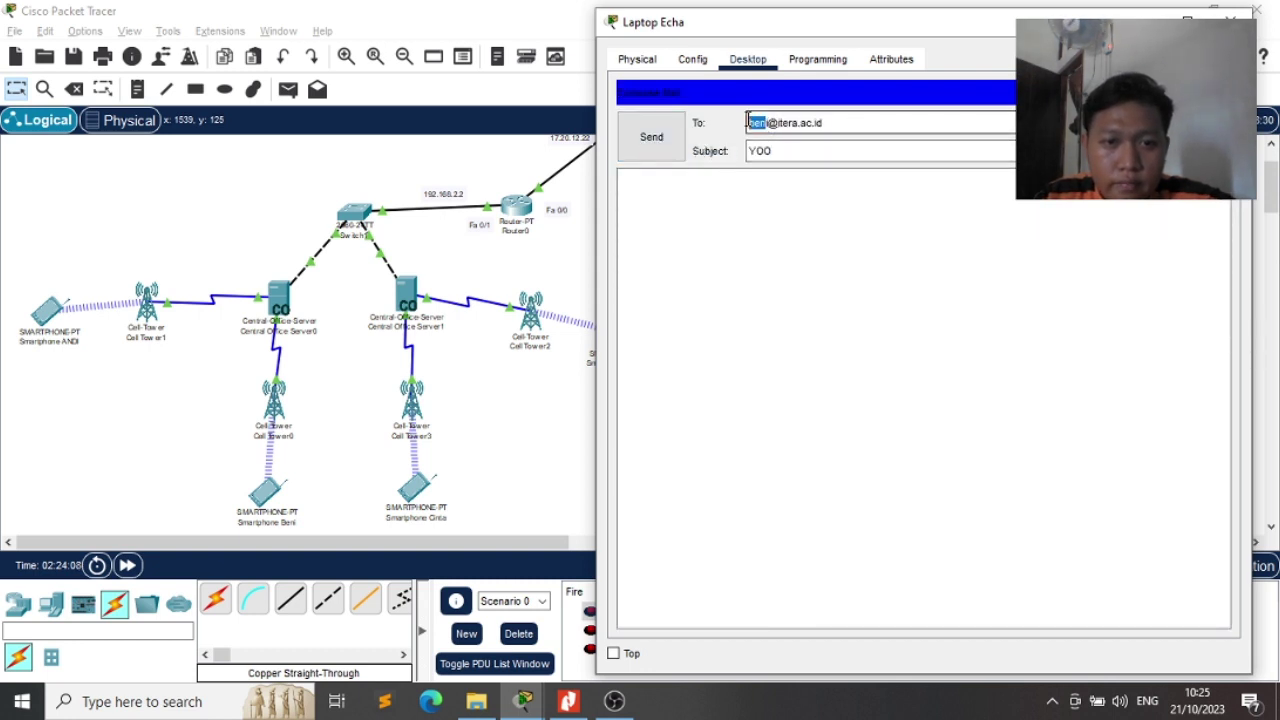
key("BackSpace")
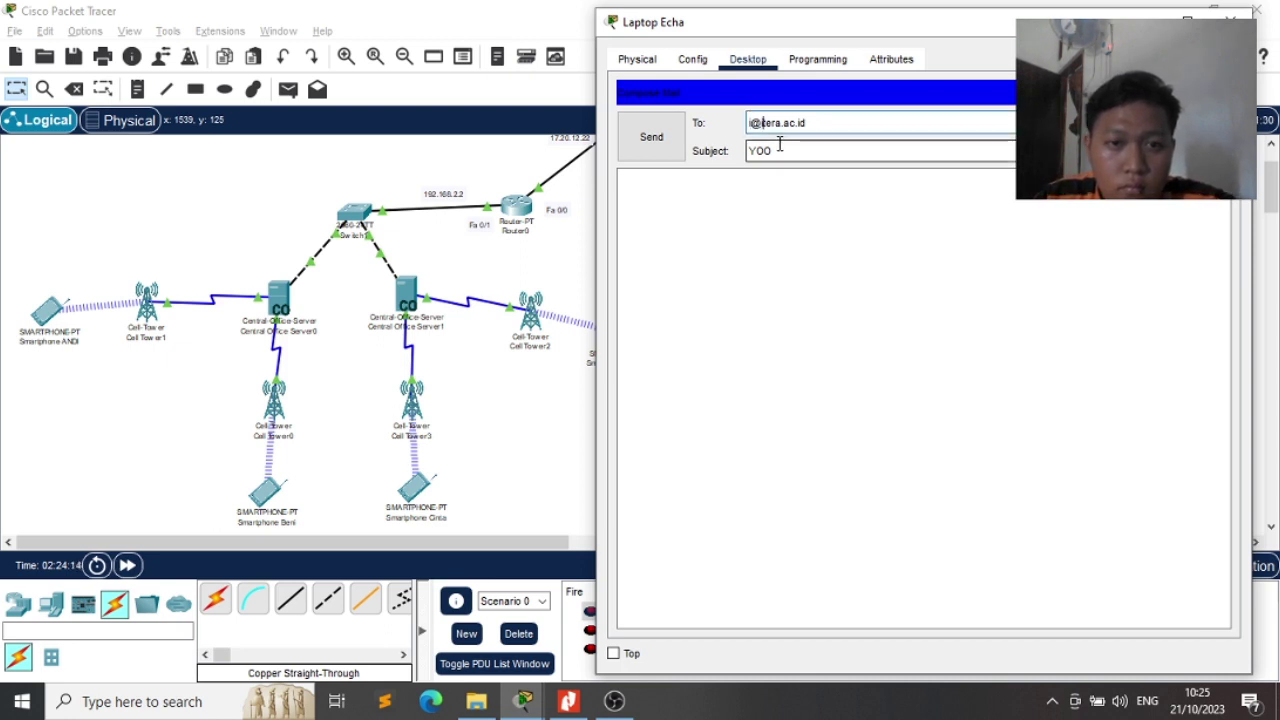
key("Delete")
key("Delete")
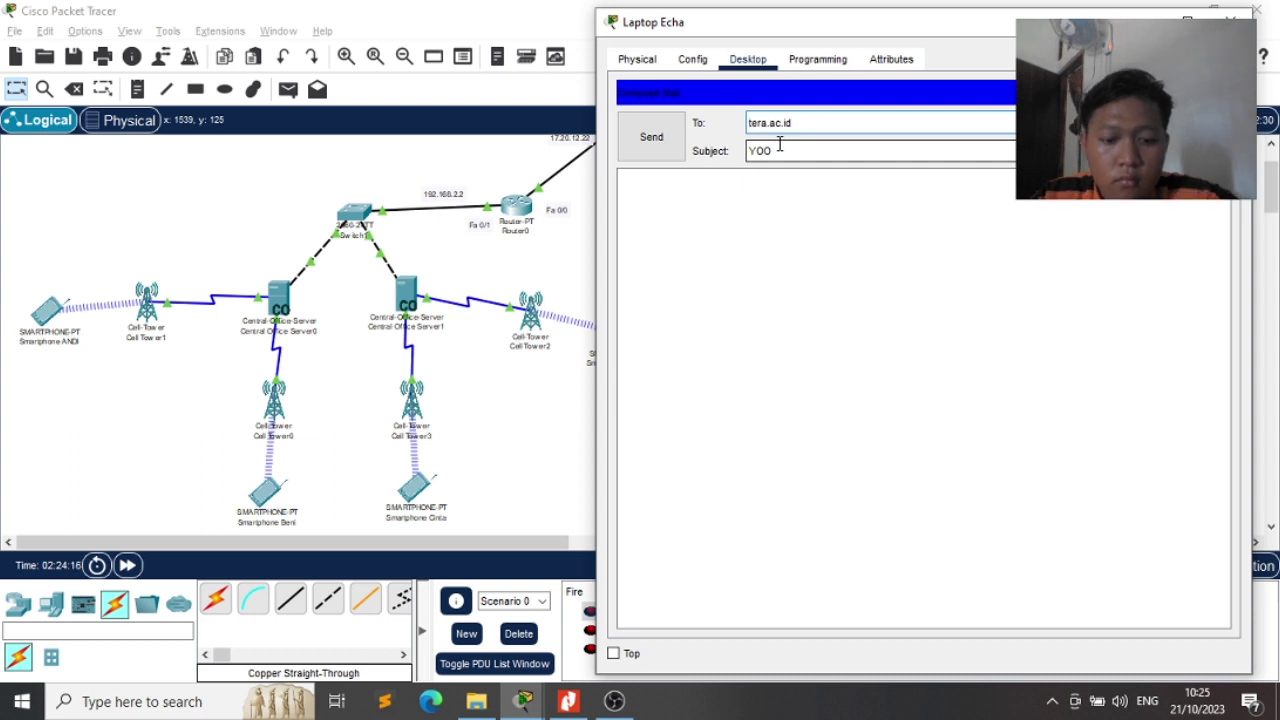
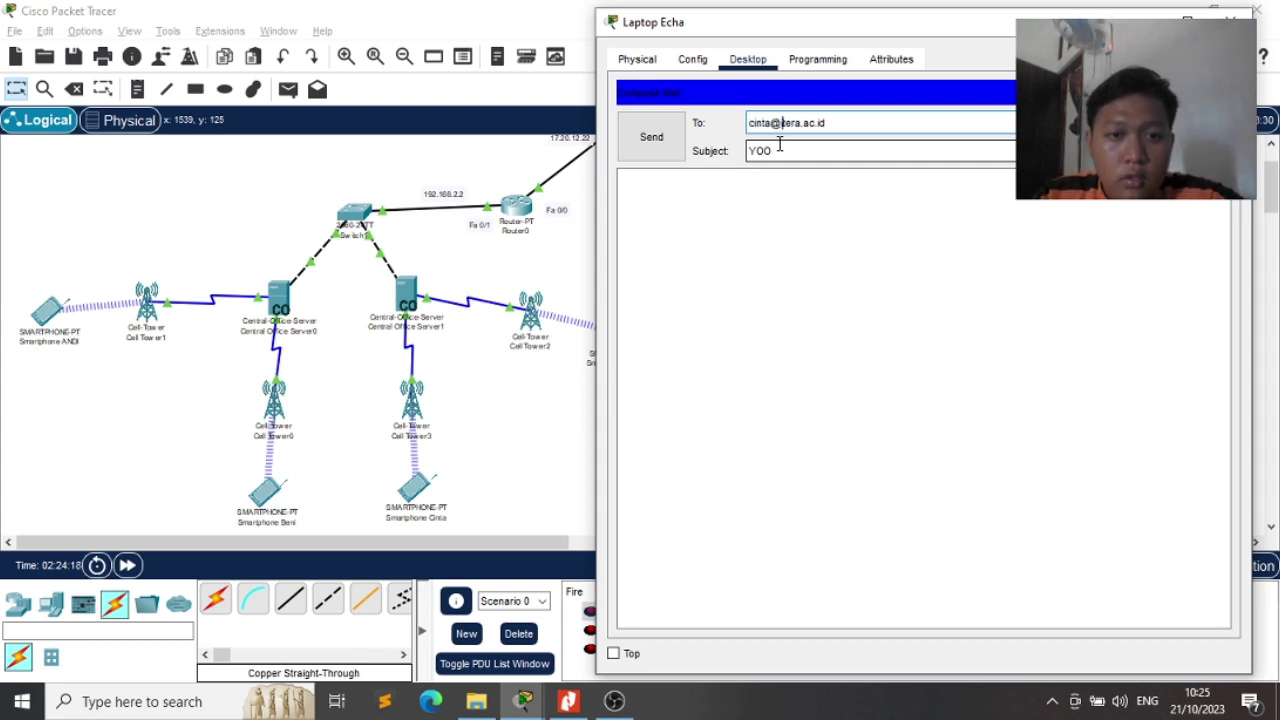
left_click(651, 137)
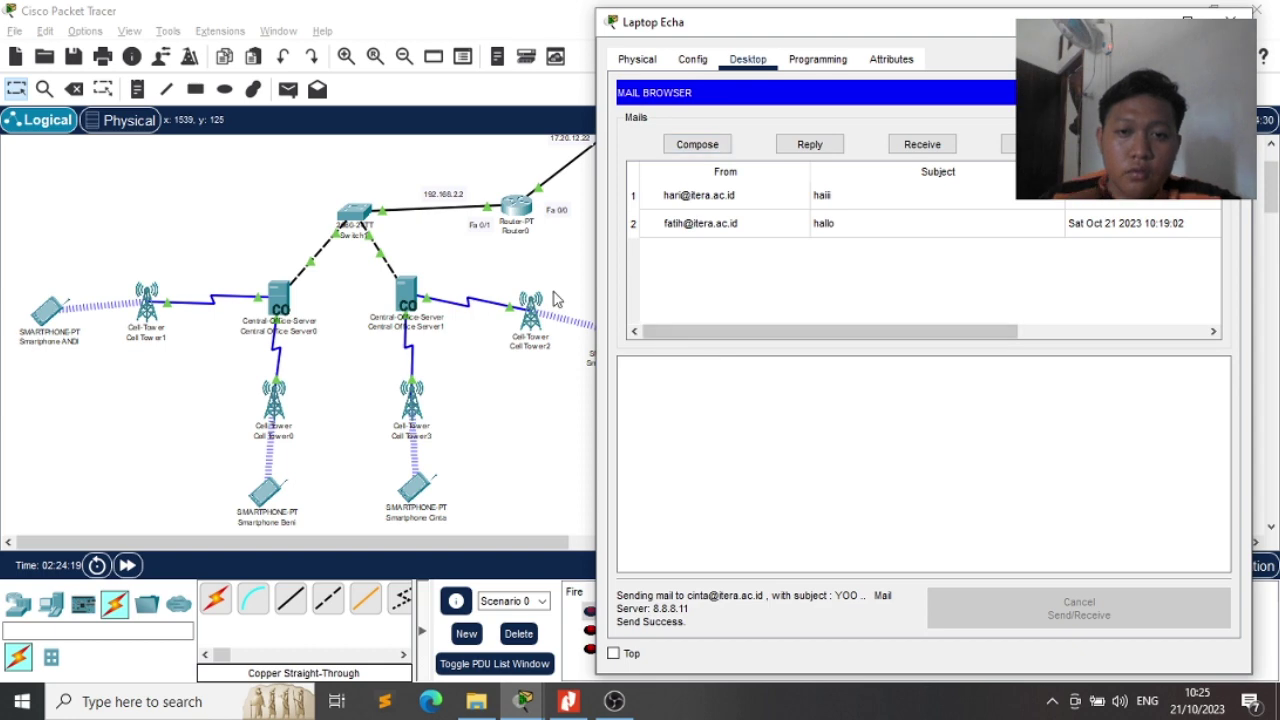
Open the smartphone's email app and fetch new mail from the server
left_click(47, 311)
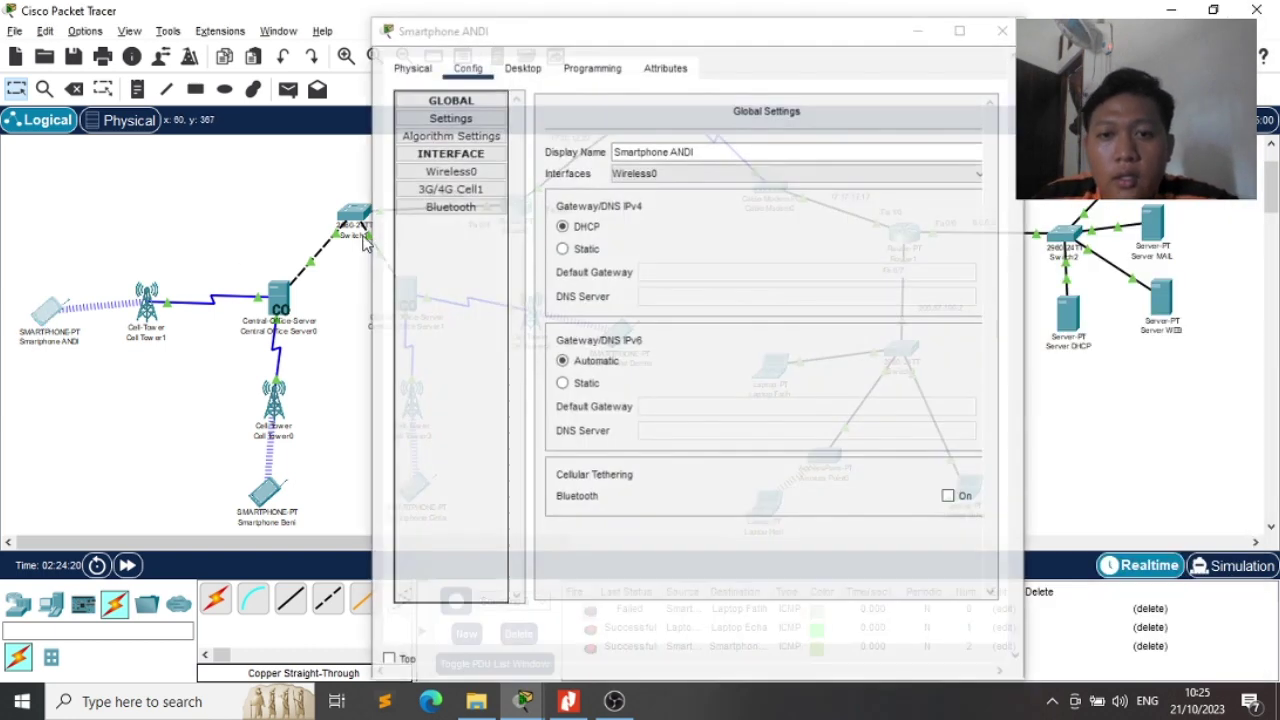
left_click(510, 68)
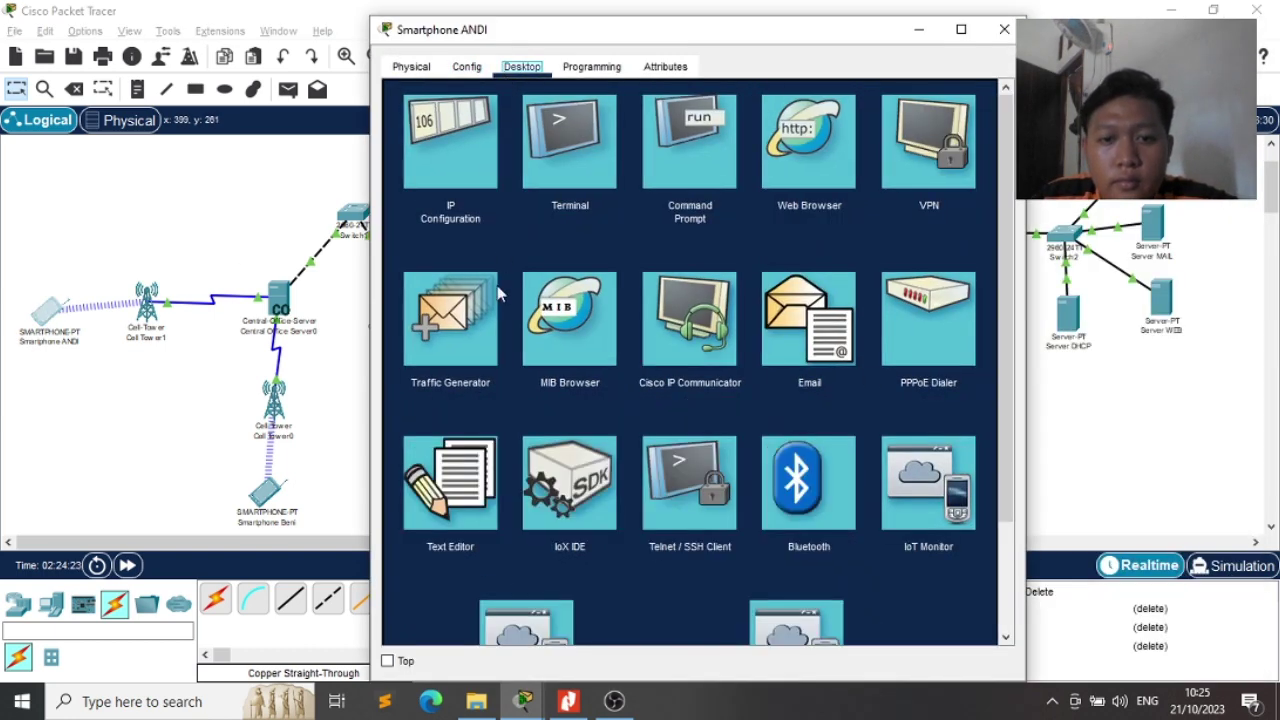
left_click(810, 345)
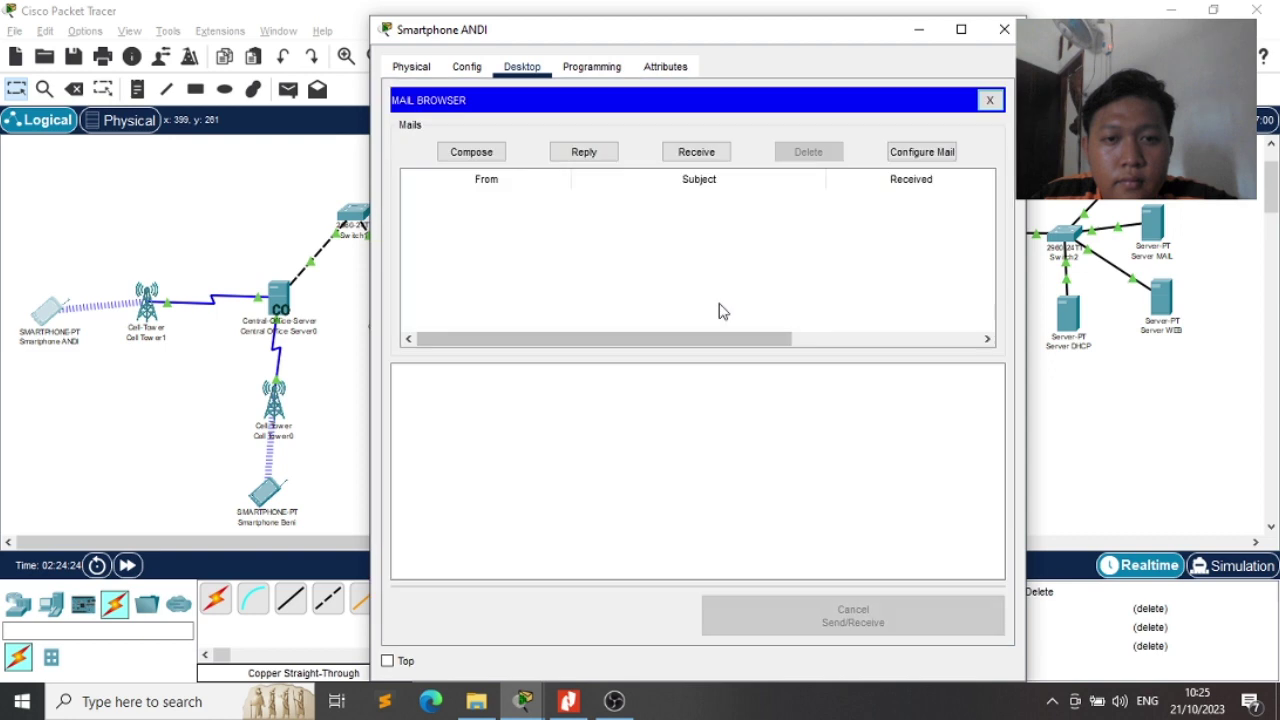
left_click(667, 158)
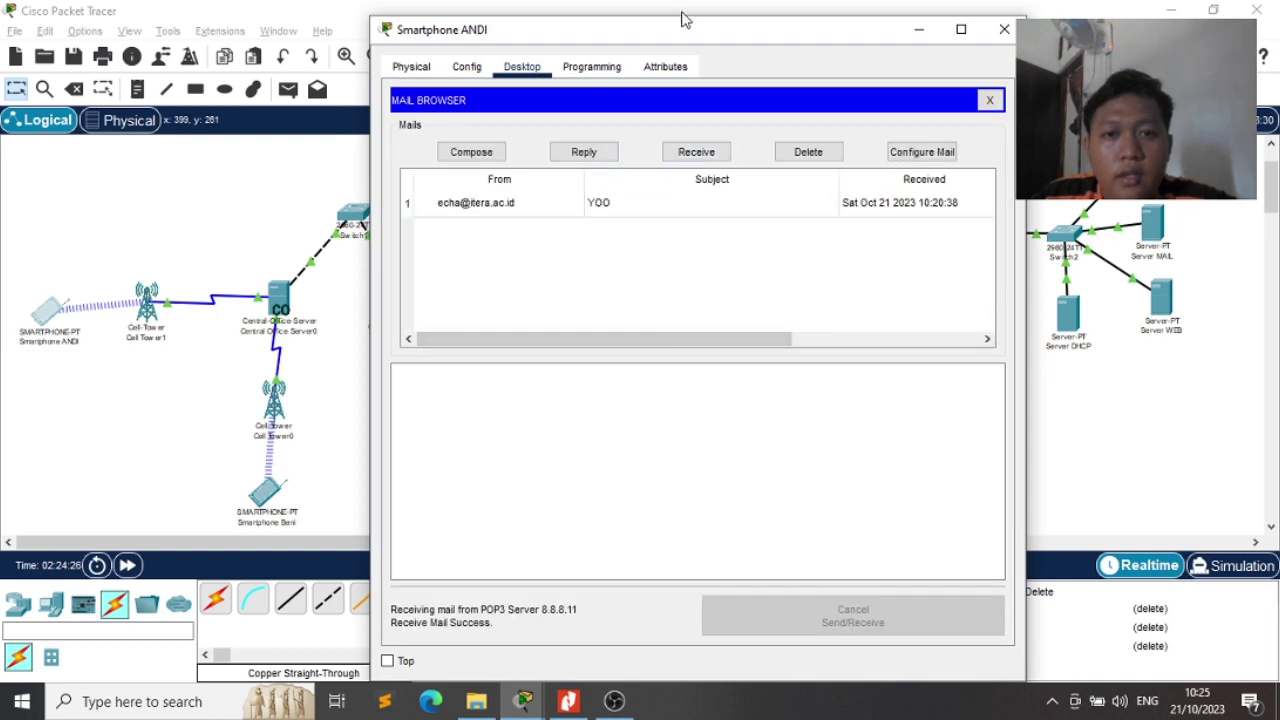
left_click_drag(683, 18, 407, 55)
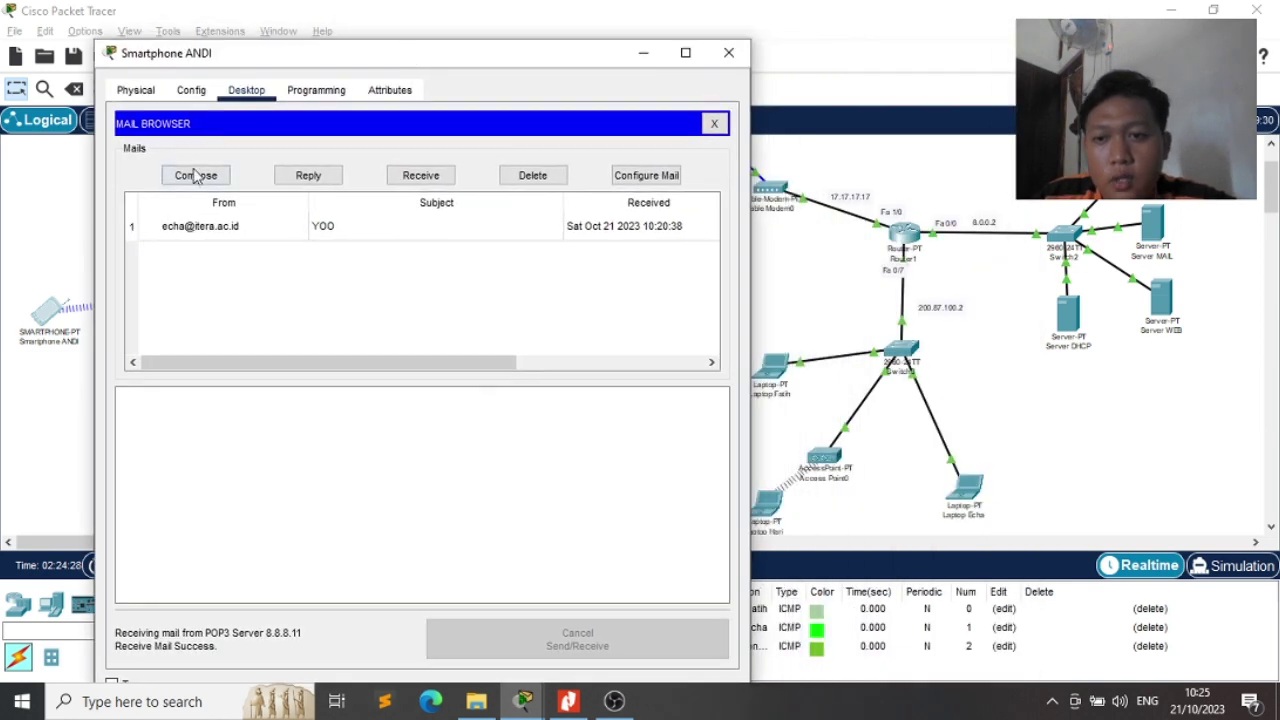
Compose and send the HALLOO mail from the smartphone to the first laptop user
left_click(196, 176)
left_click(272, 156)
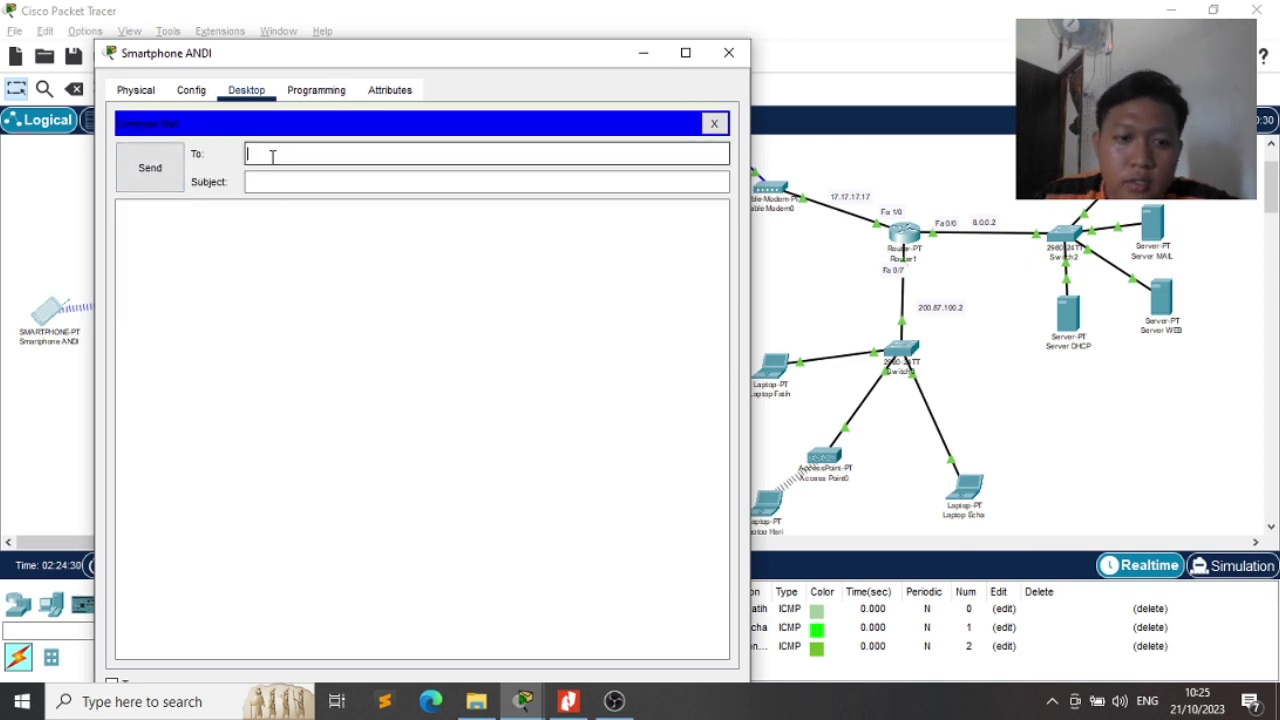
type("ecga")
key("BackSpace")
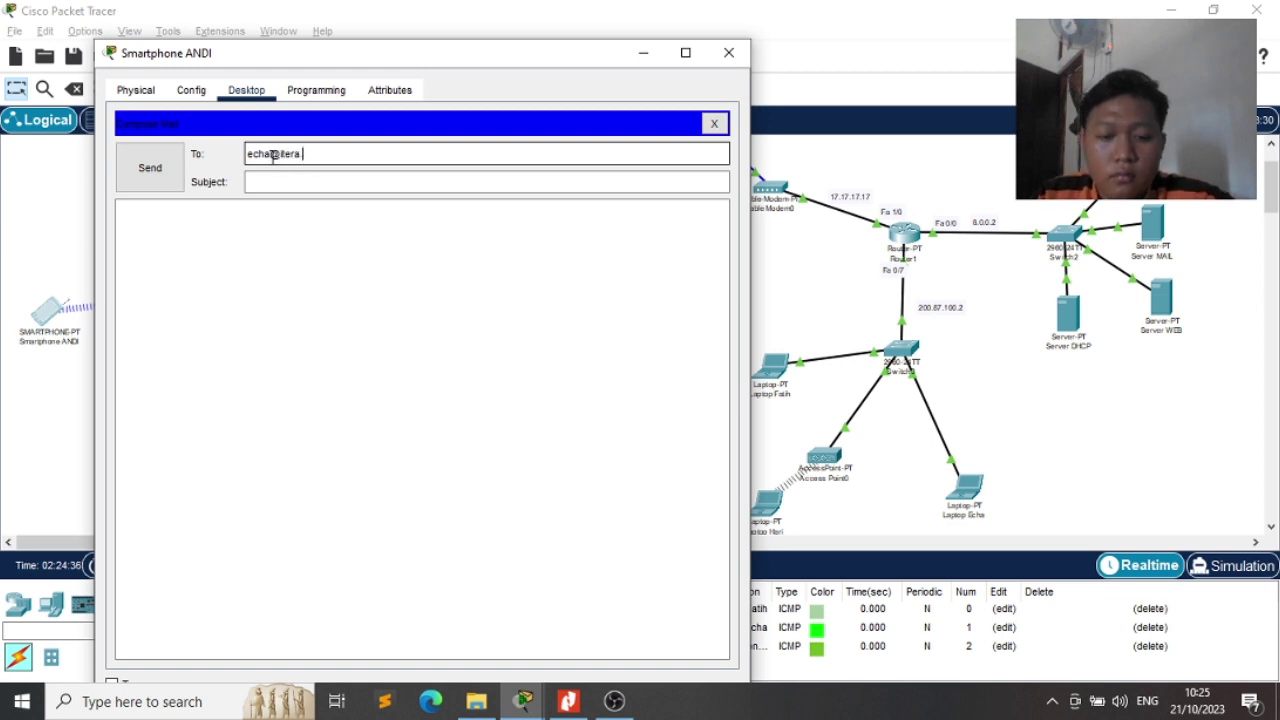
key("Tab")
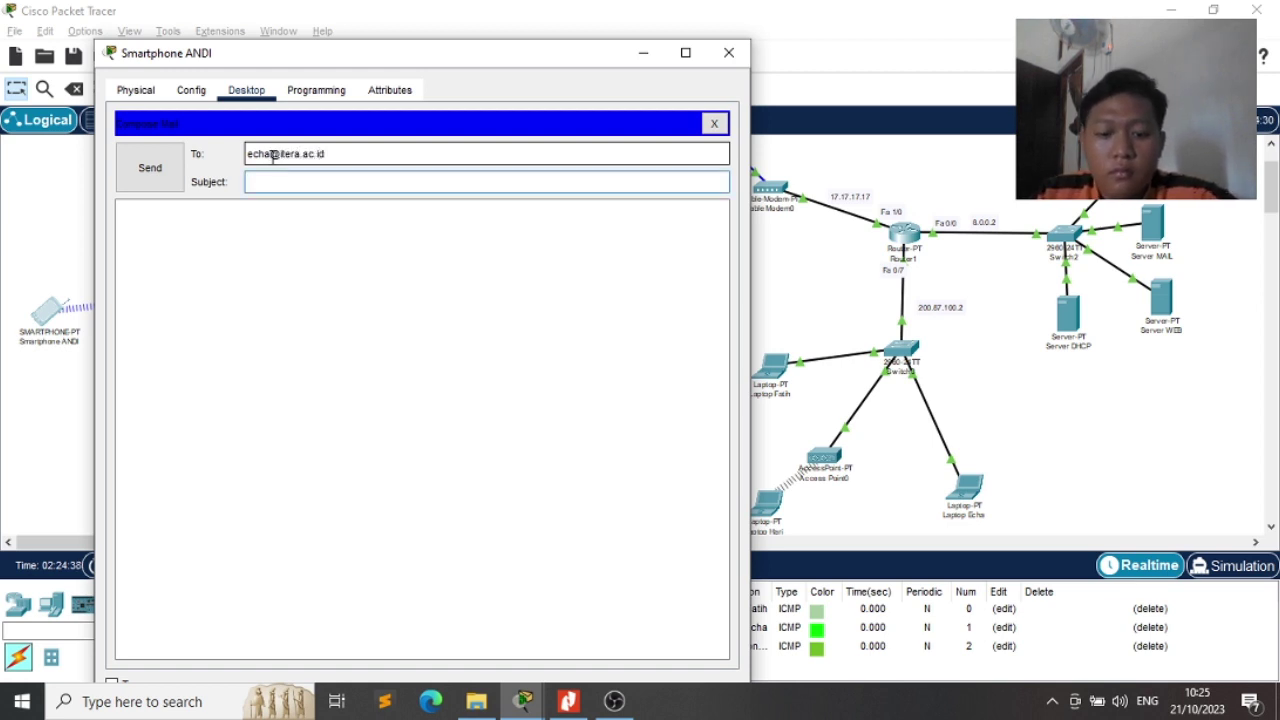
left_click(176, 170)
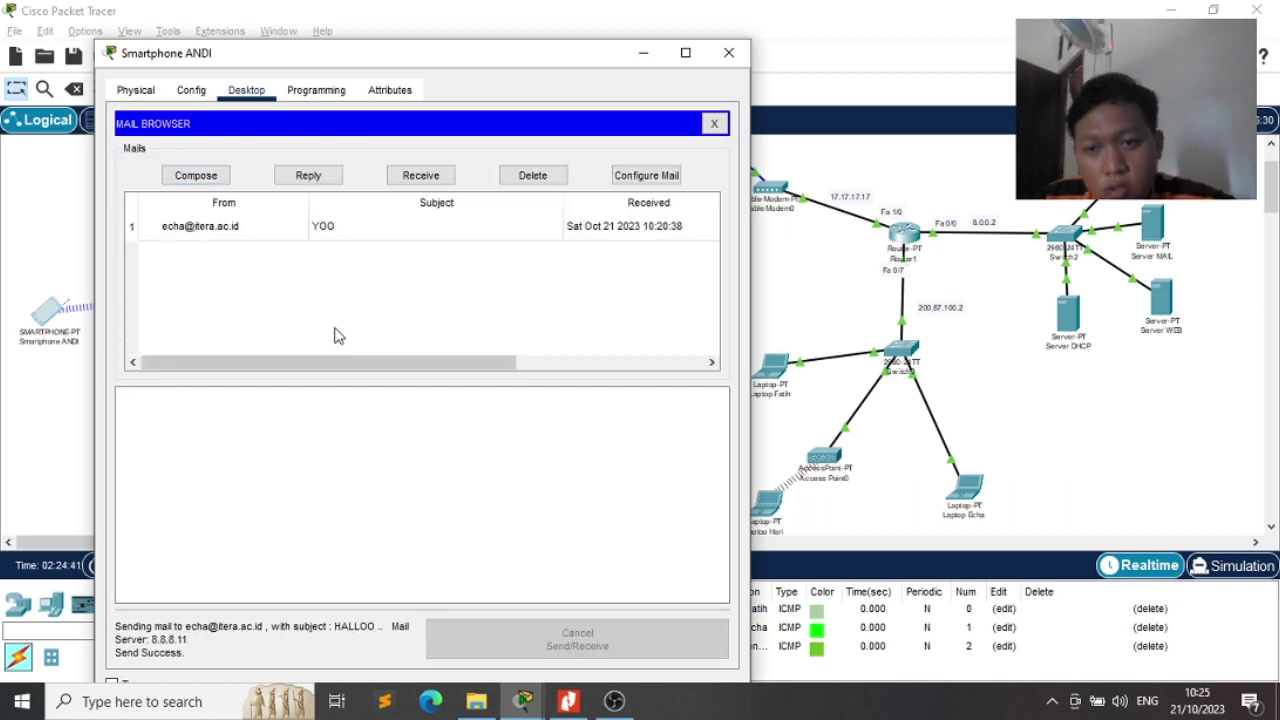
Send the HALLOO mail to the second laptop user and bring up the receiving laptop's mail browser
left_click(197, 178)
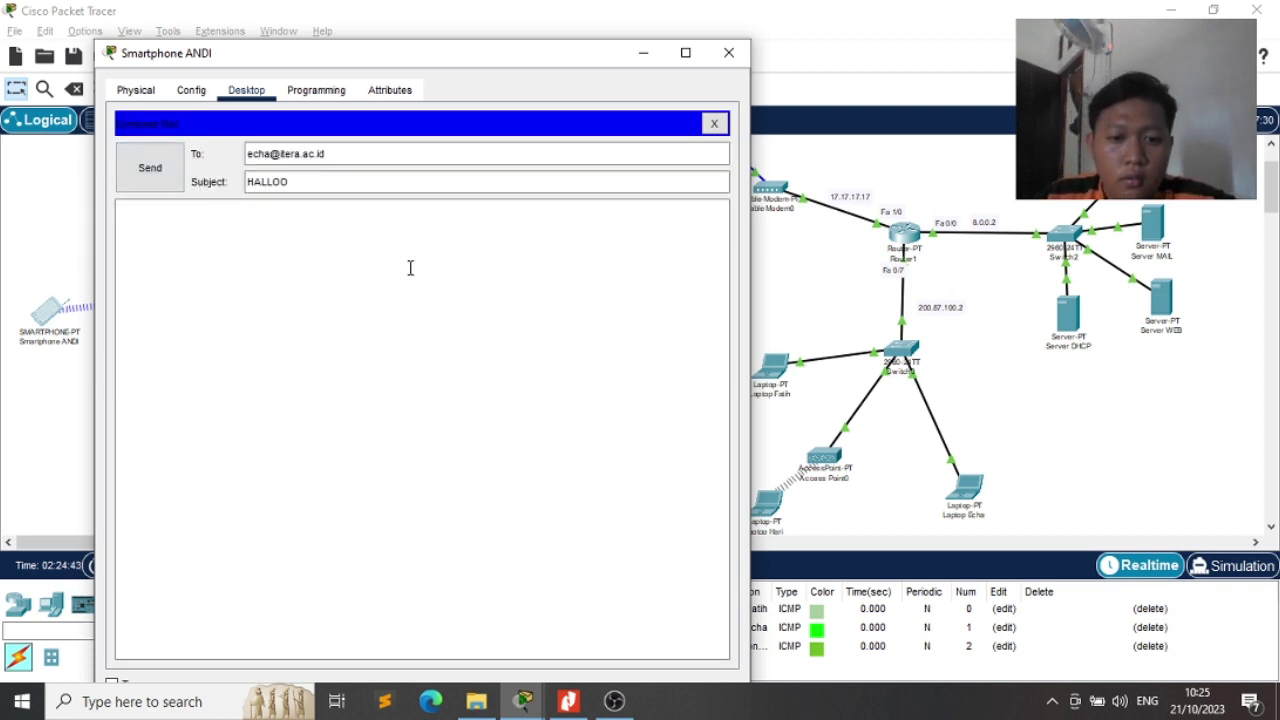
left_click(346, 151)
left_click_drag(346, 151, 195, 161)
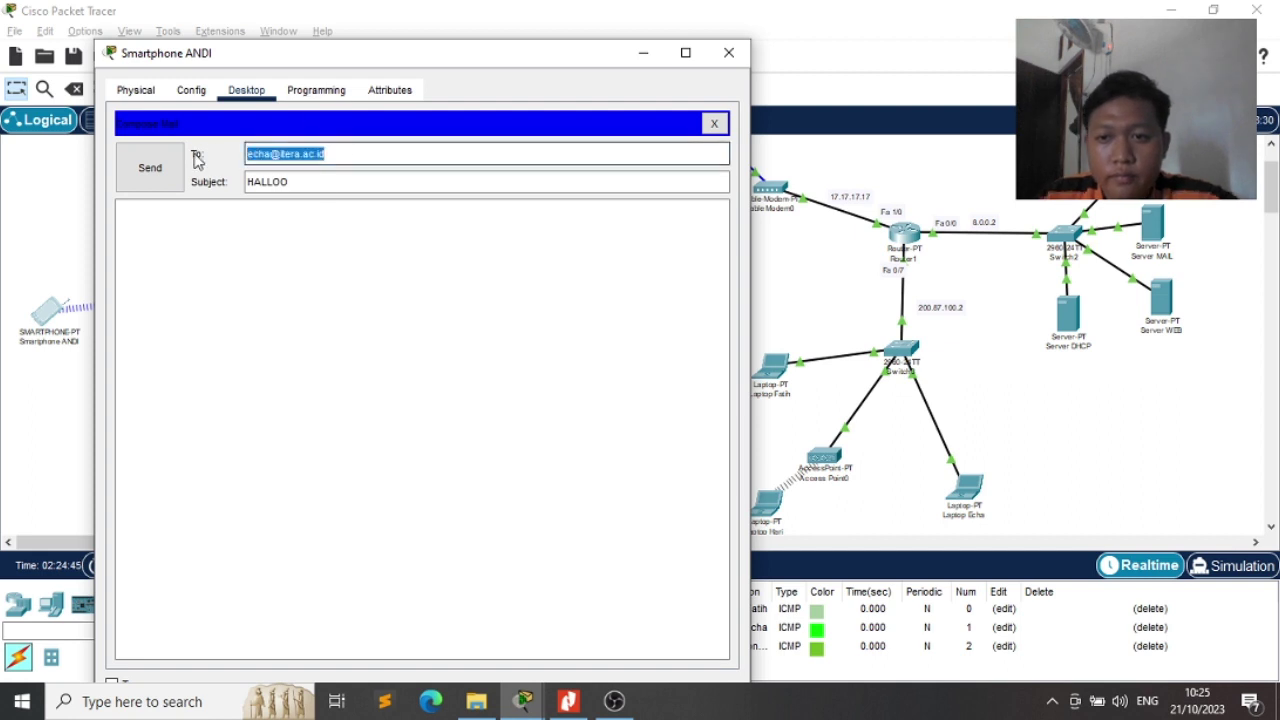
type("H")
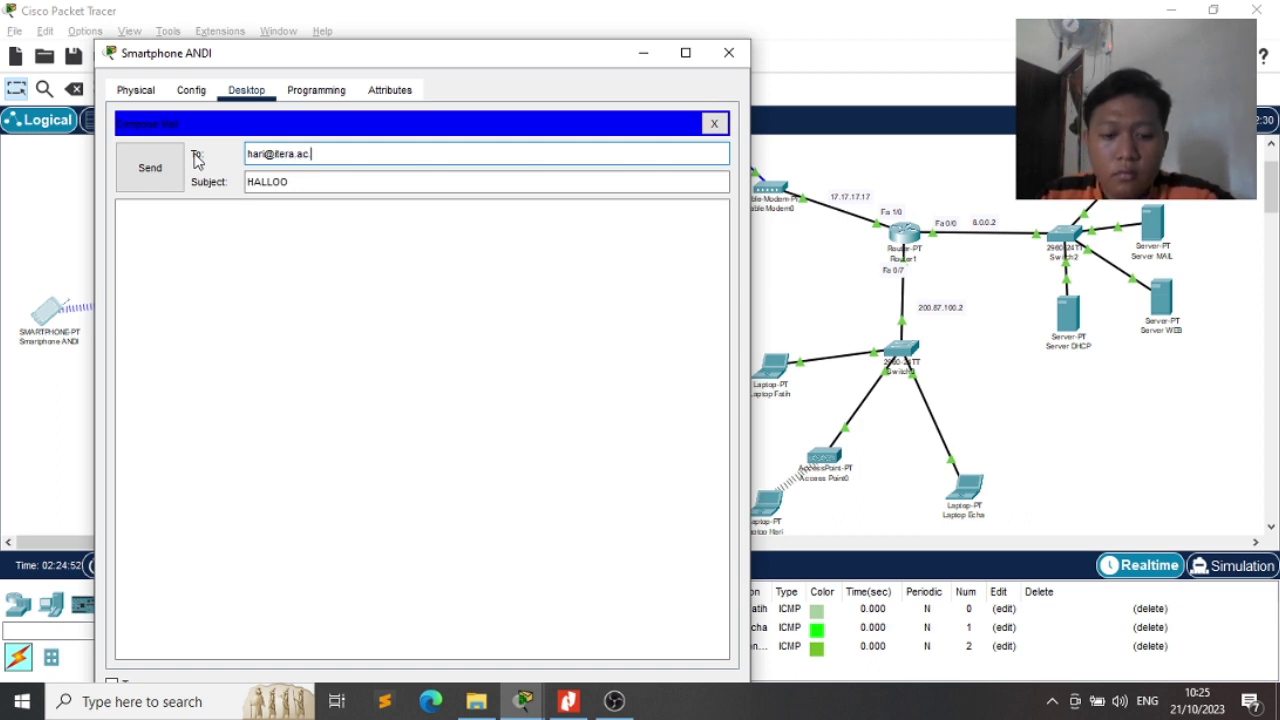
left_click(160, 172)
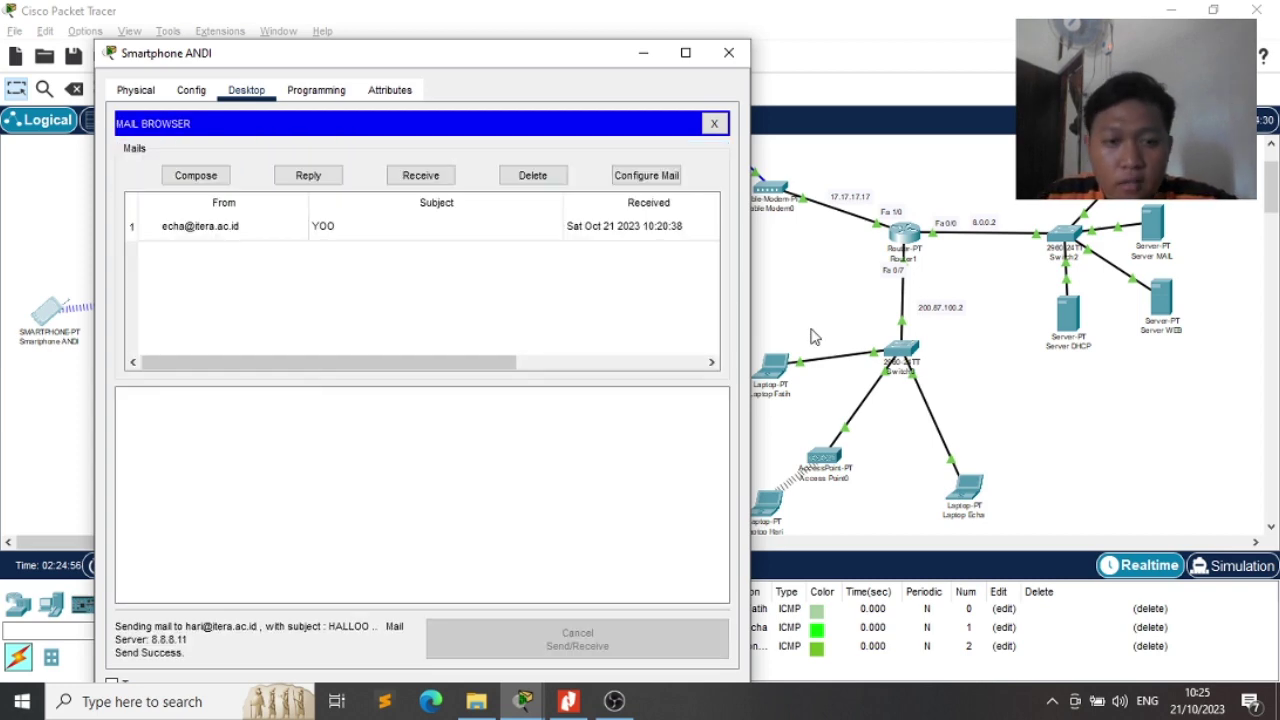
left_click(1060, 398)
left_click(951, 499)
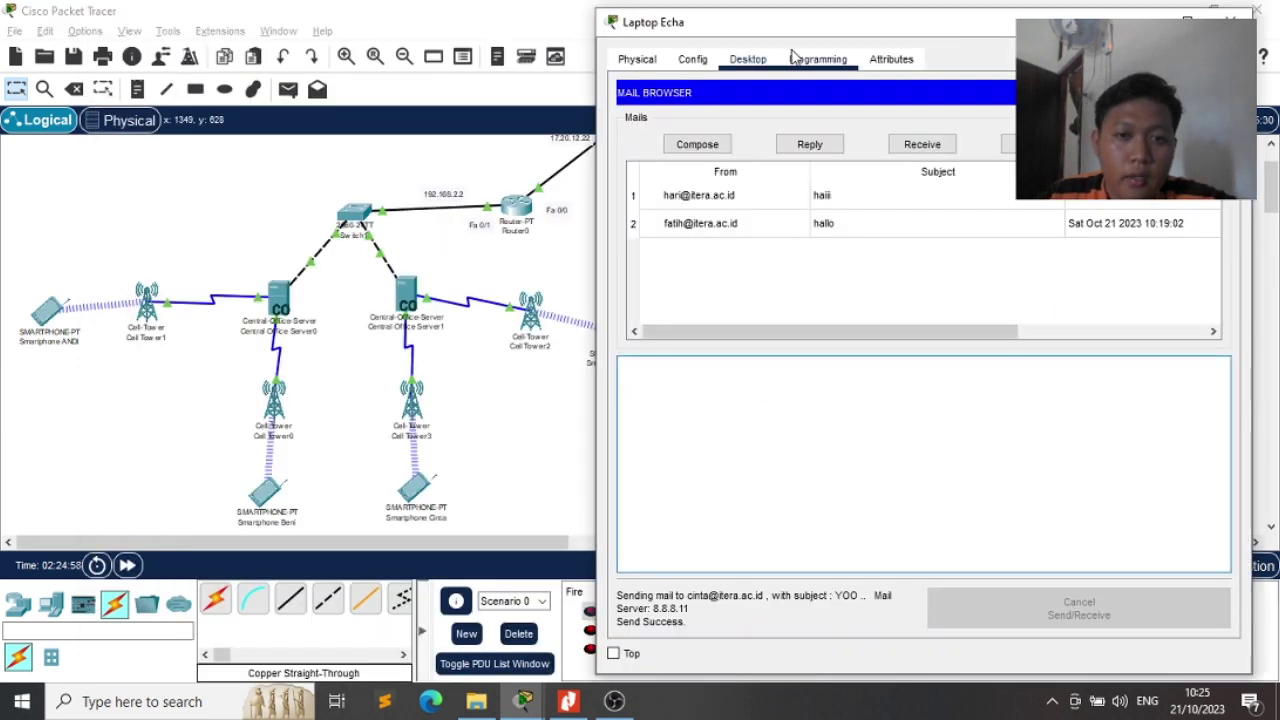
Receive the new HALLOO mail on the laptop, close its window, and clear the PDU list
left_click(922, 144)
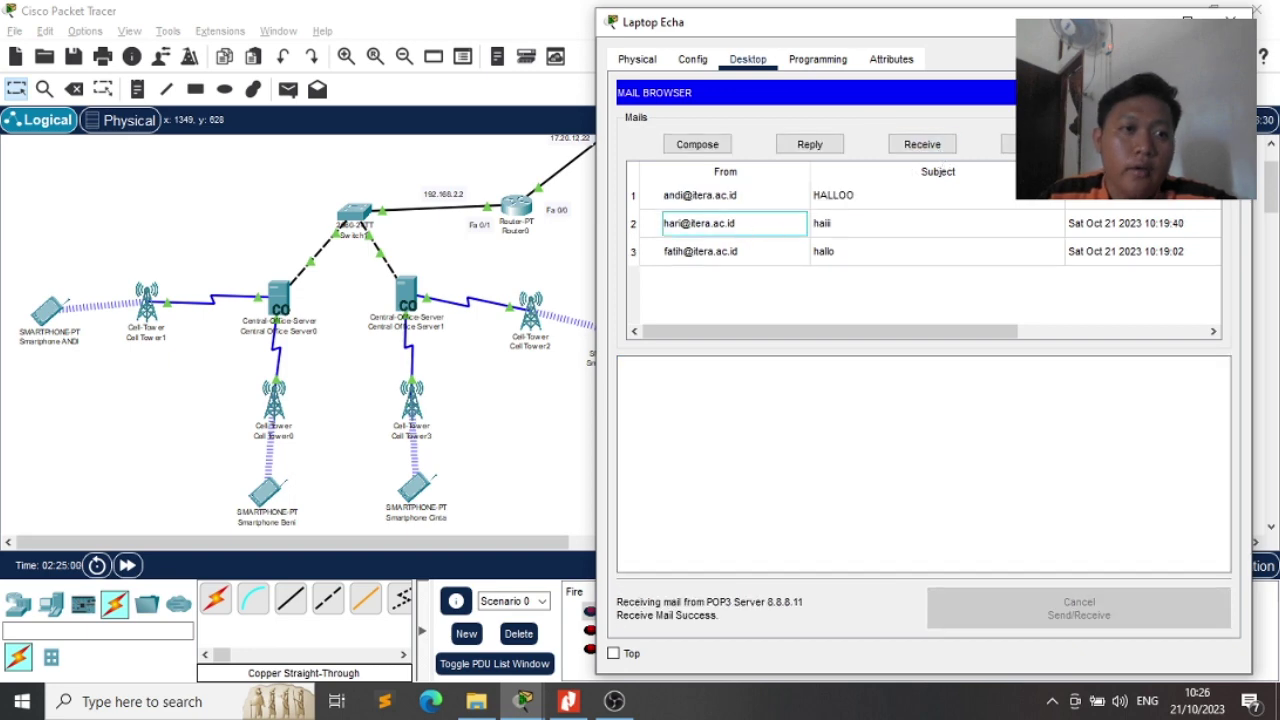
left_click(1231, 20)
scroll(797, 343, "up", 2)
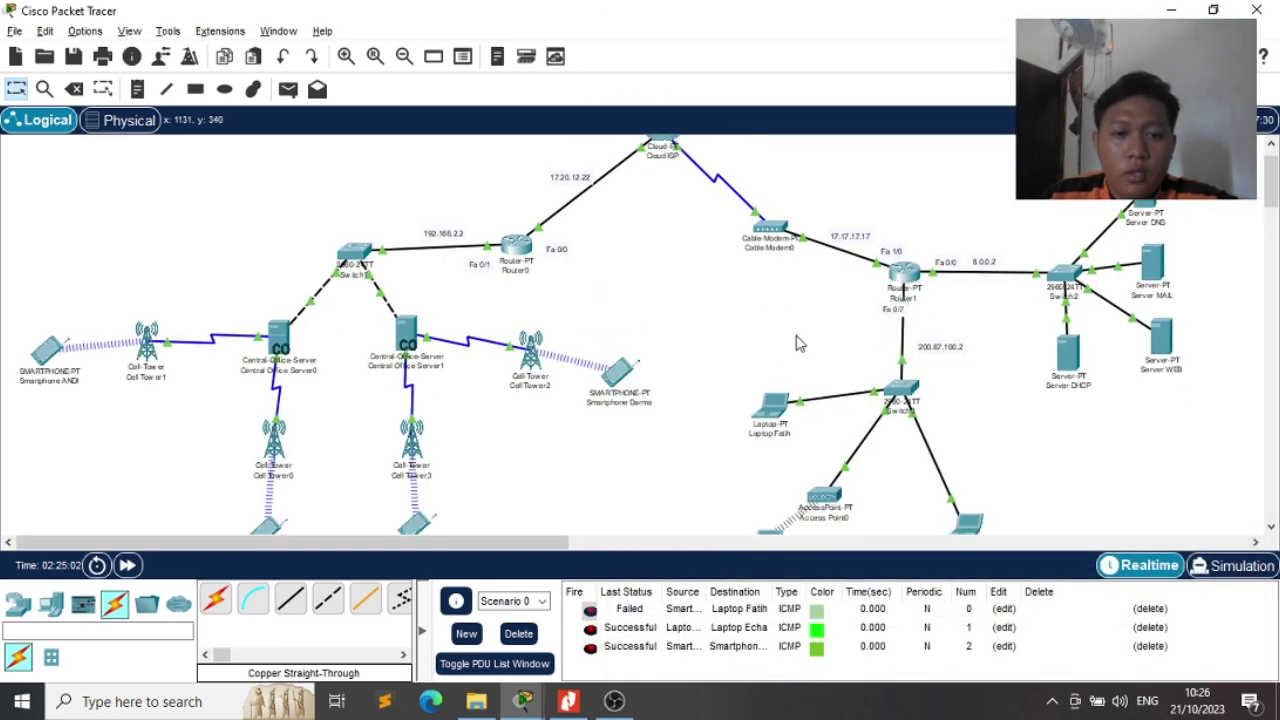
left_click(518, 633)
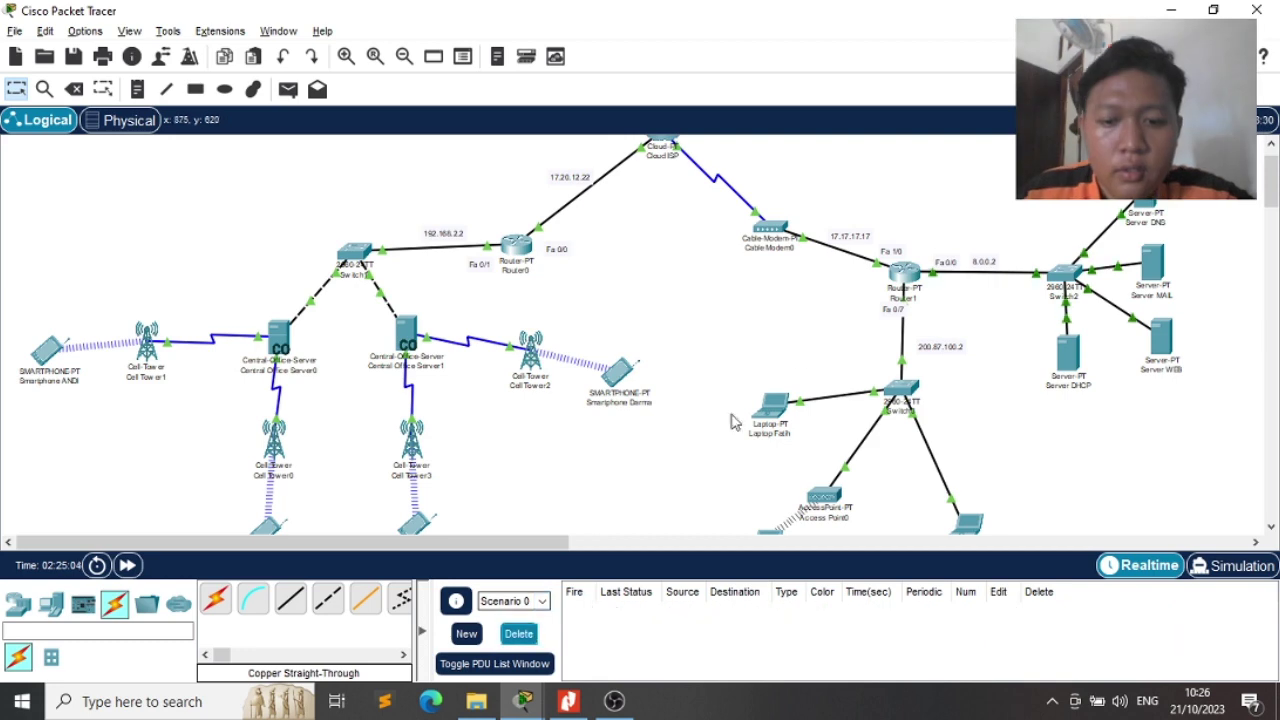
scroll(770, 390, "down", 2)
Switch to the assignment PDF in Nitro PDF and pan to the page's right edge
key("alt+Tab")
key("alt+Tab")
key("alt+Tab")
key("alt+Tab")
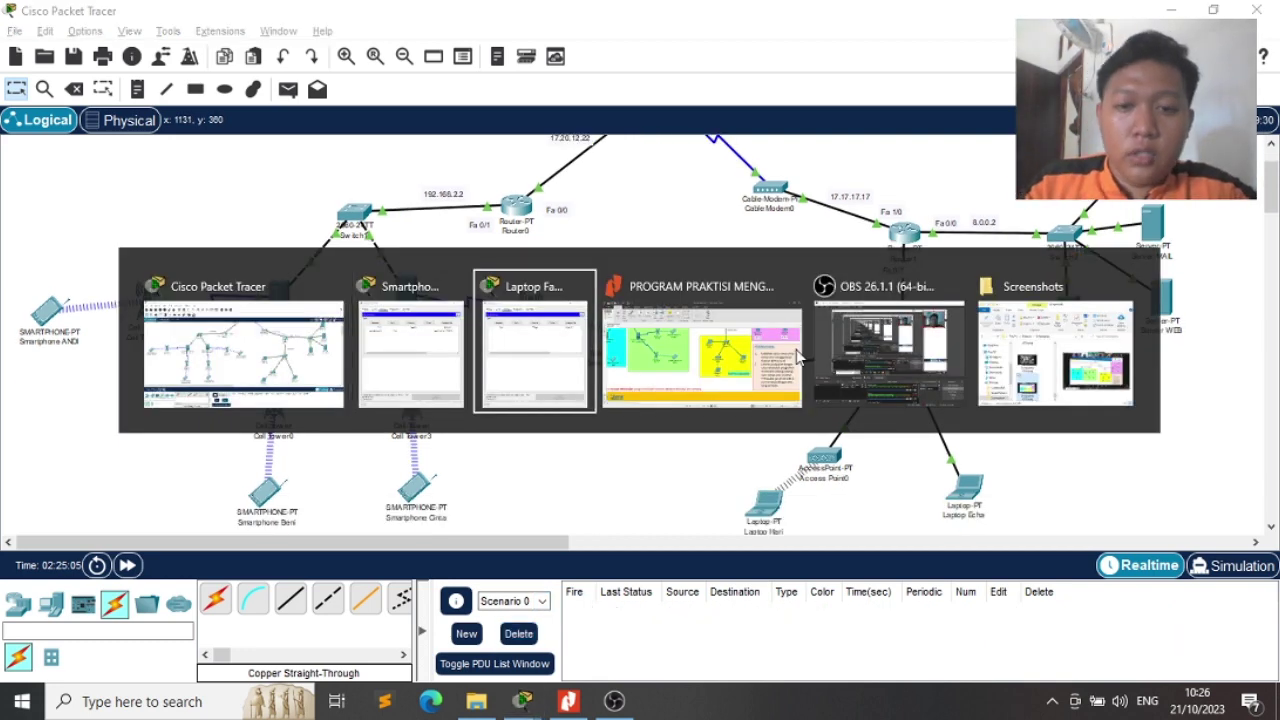
key("alt+Tab")
key("alt+Tab")
key("alt+Tab")
key("alt+Tab")
key("alt+Tab")
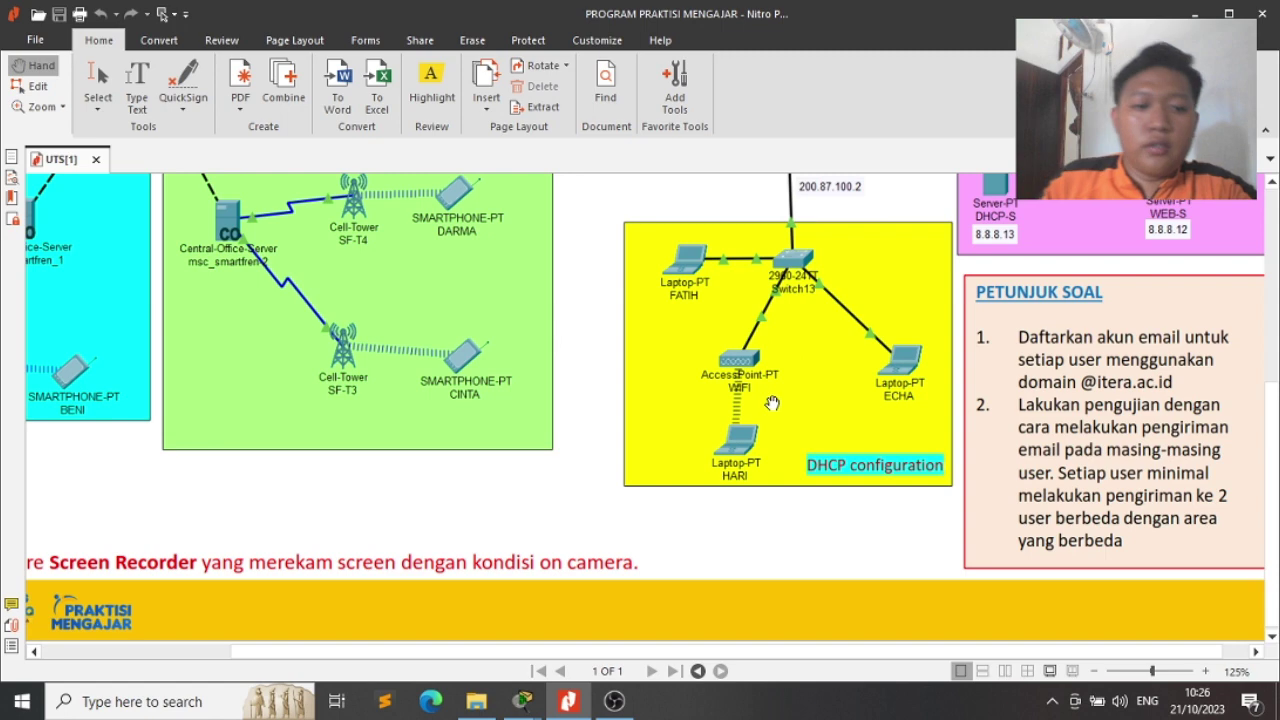
left_click_drag(970, 496, 885, 485)
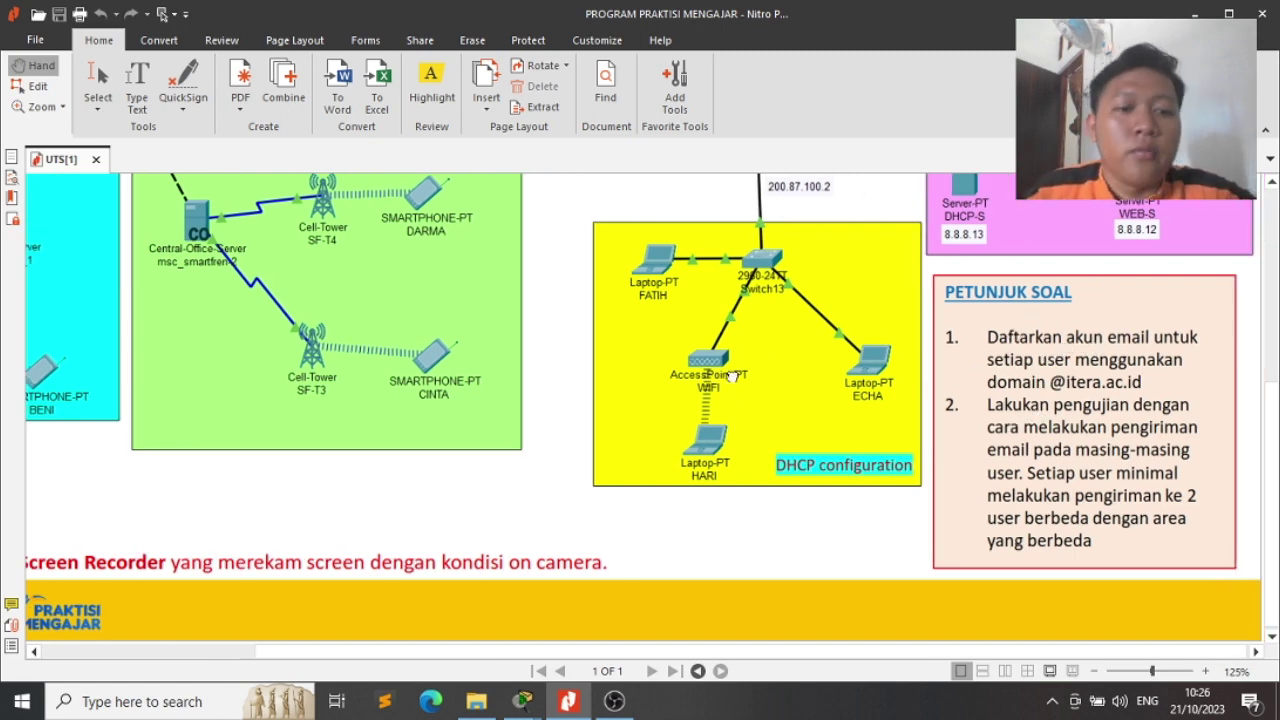
Pan and scroll across the PDF's topology diagram, then return to Packet Tracer
left_click_drag(732, 378, 882, 447)
scroll(796, 453, "down", 1)
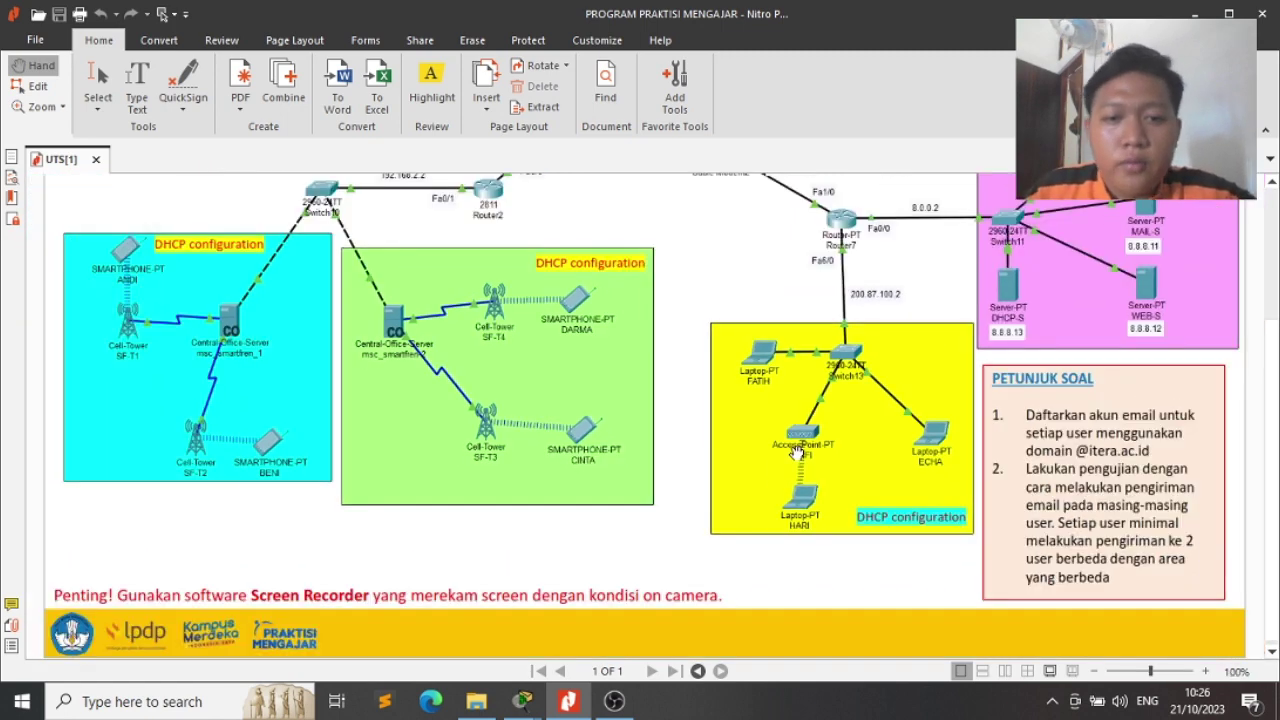
scroll(725, 347, "up", 3)
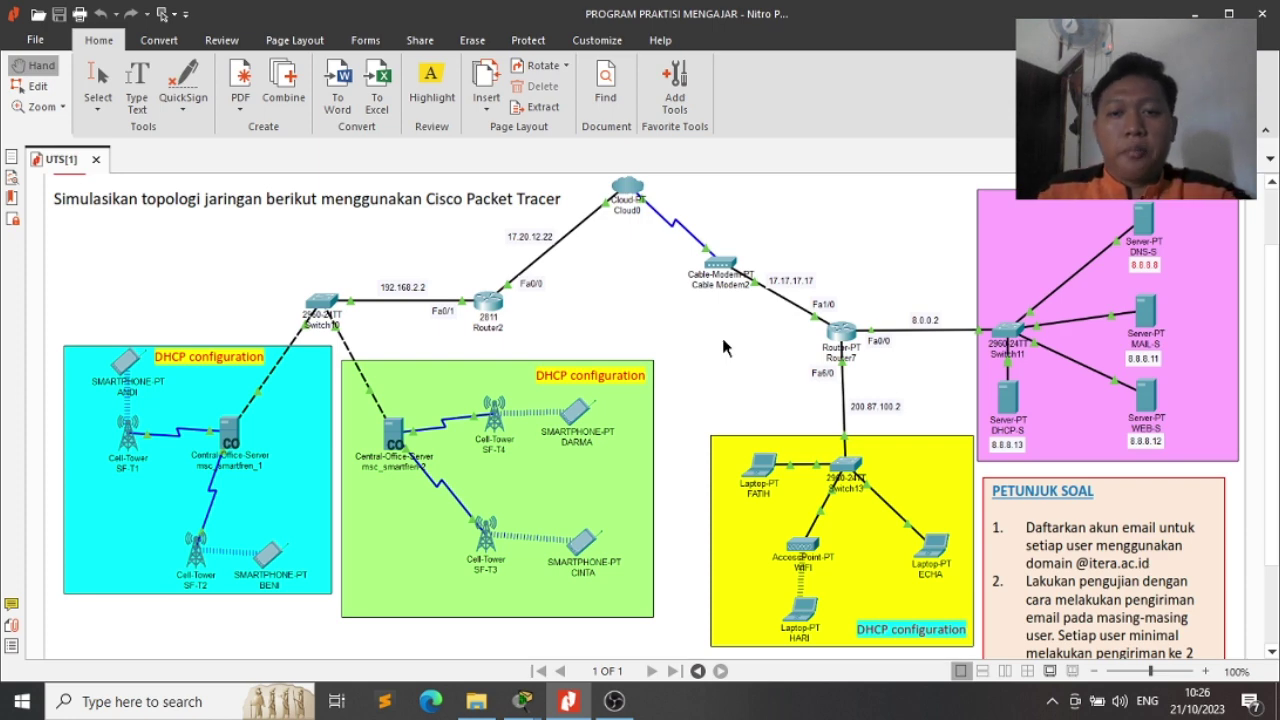
mouse_move(522, 700)
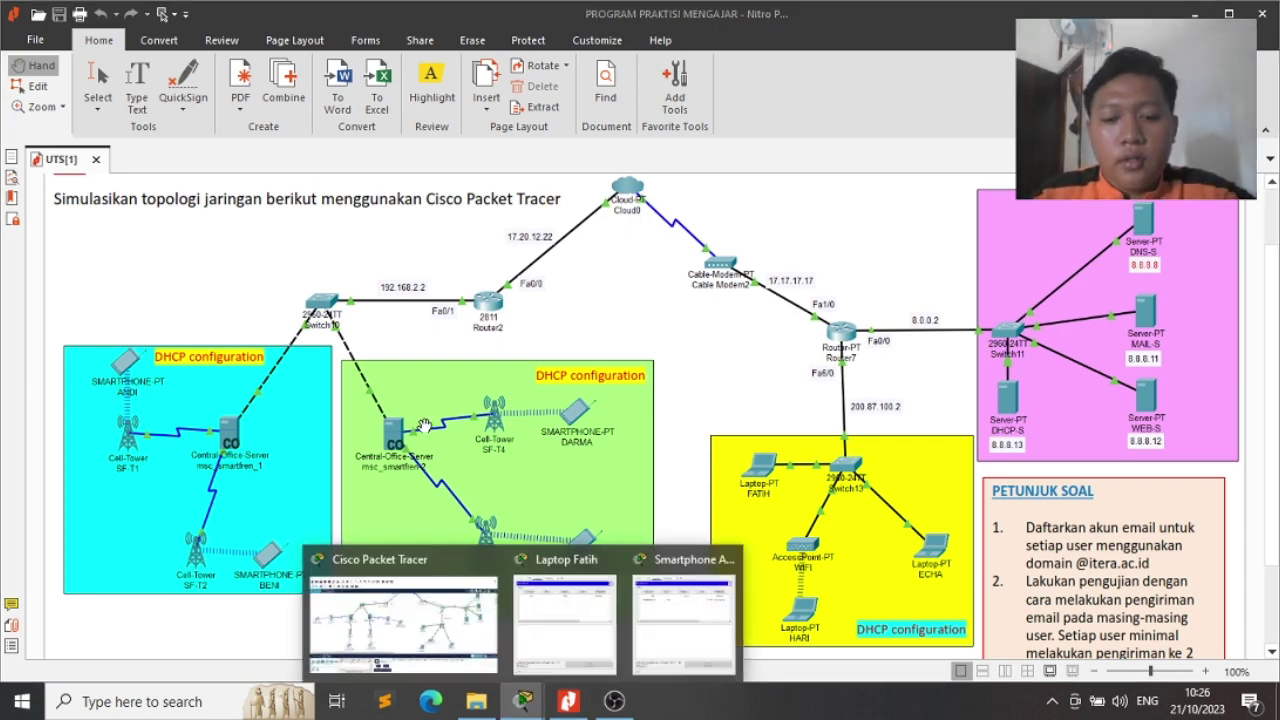
left_click(470, 641)
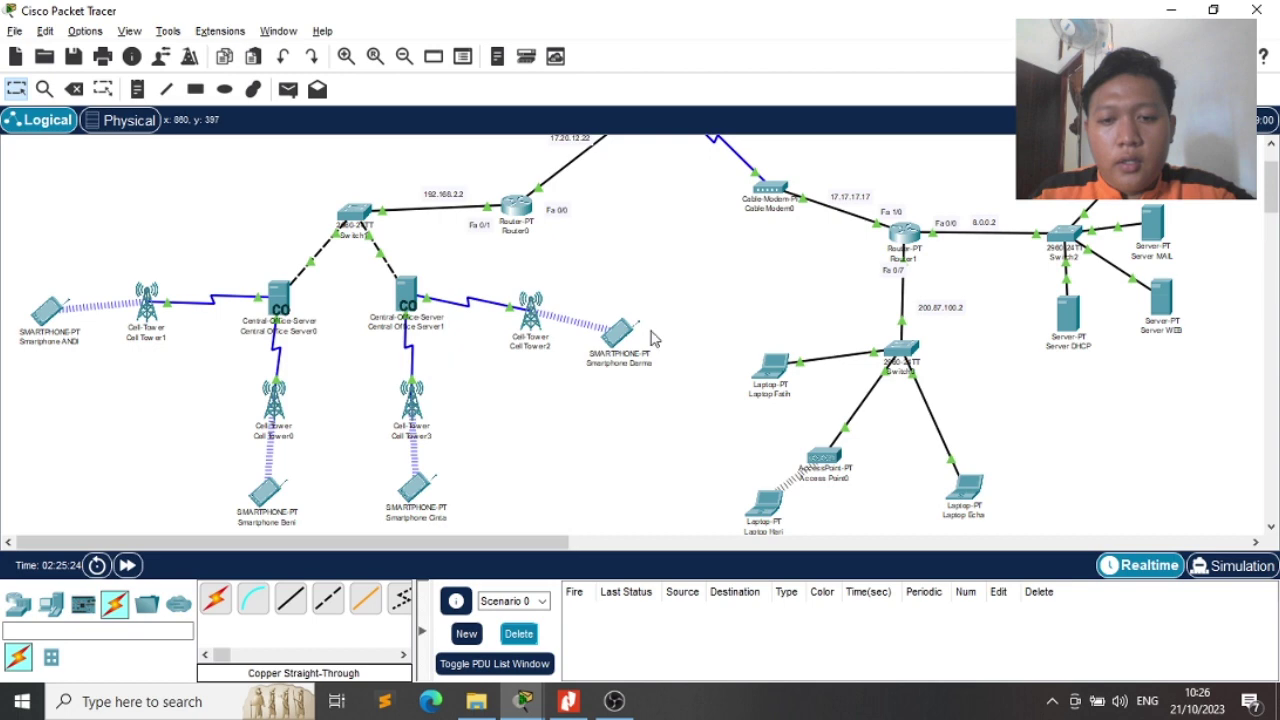
Check Router1's RIP networks 8.0.0.0, 17.0.0.0 and 200.87.100.0, then switch to the PDF
left_click(897, 248)
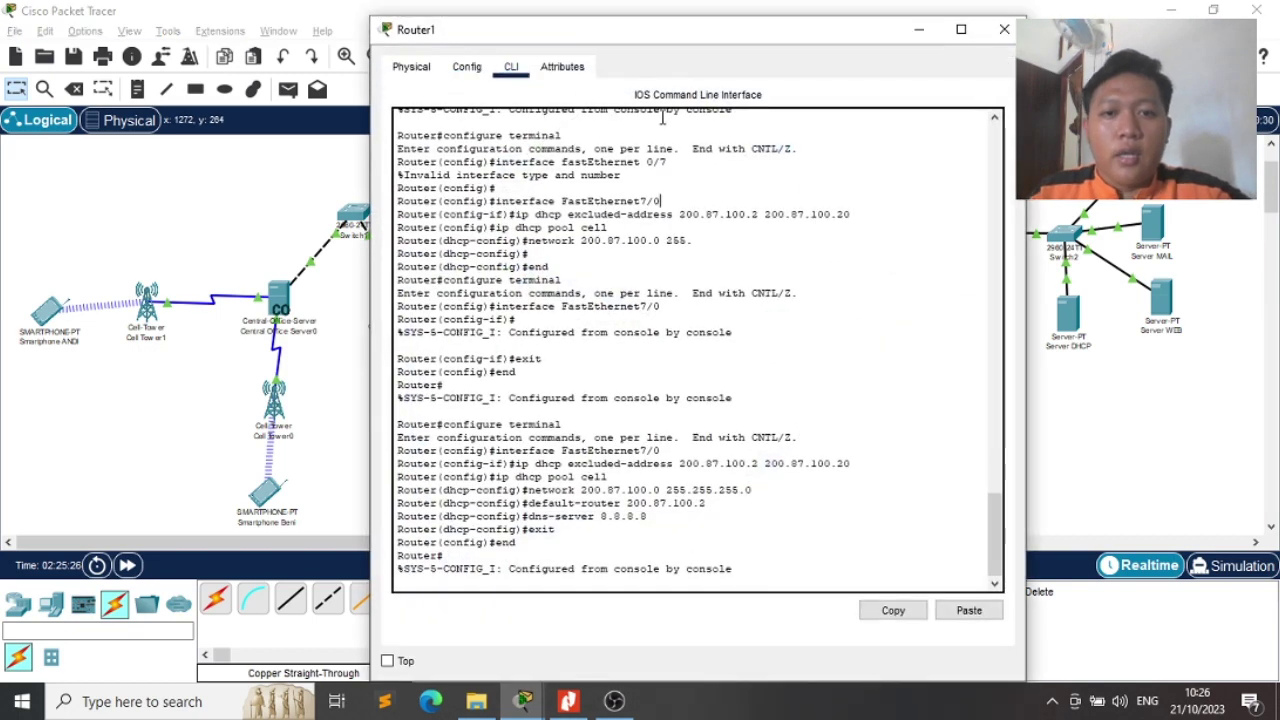
left_click(466, 66)
left_click(455, 189)
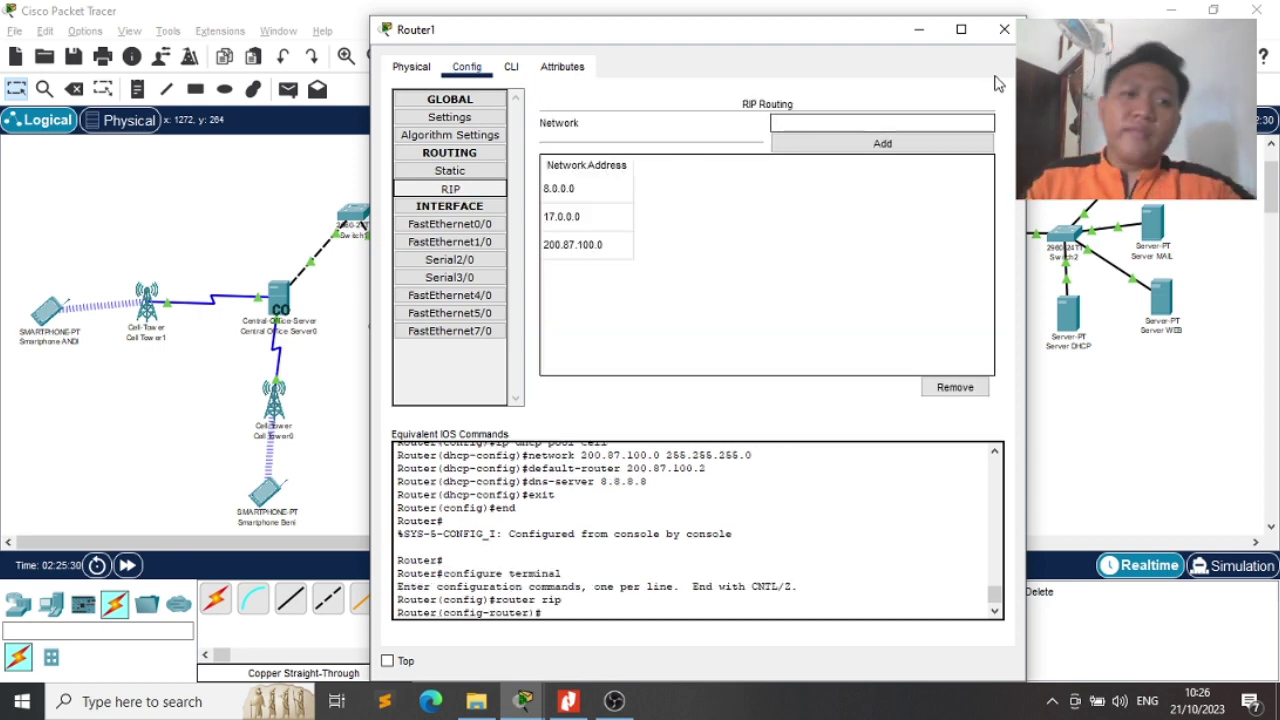
left_click(1004, 29)
key("alt+Tab")
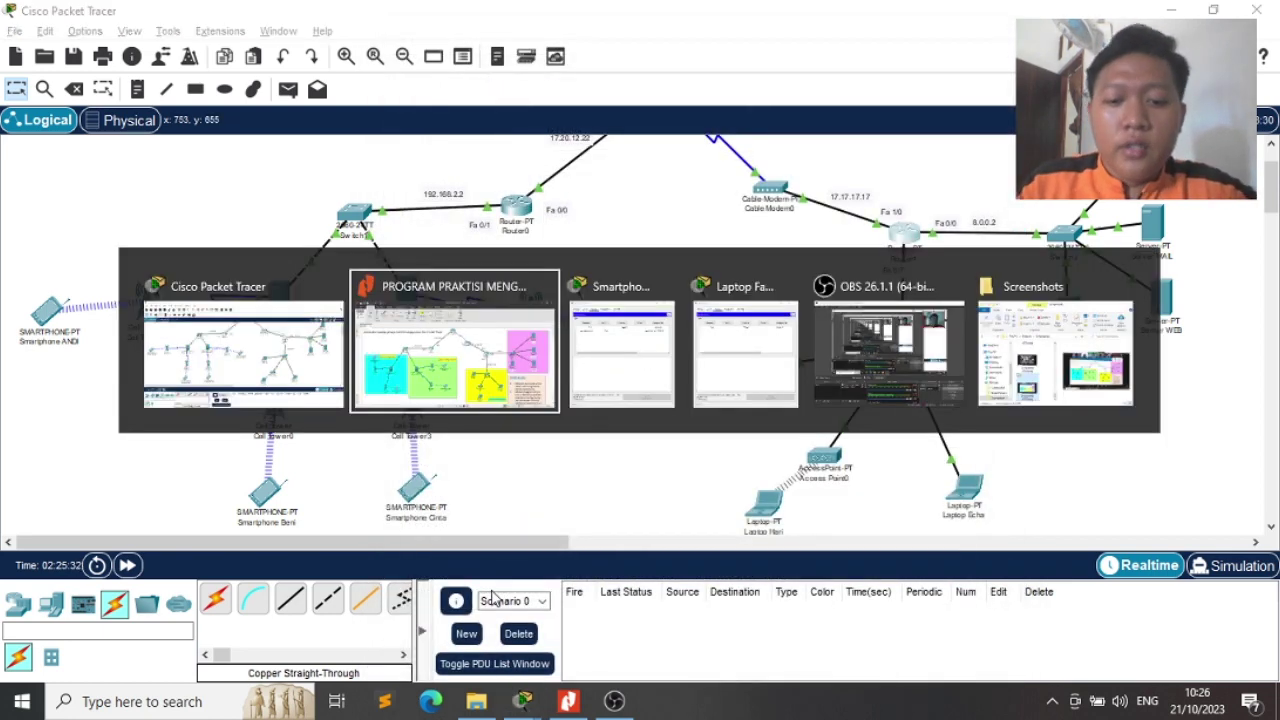
Restore OBS Studio from the taskbar, minimizing and restoring it once more
left_click(630, 716)
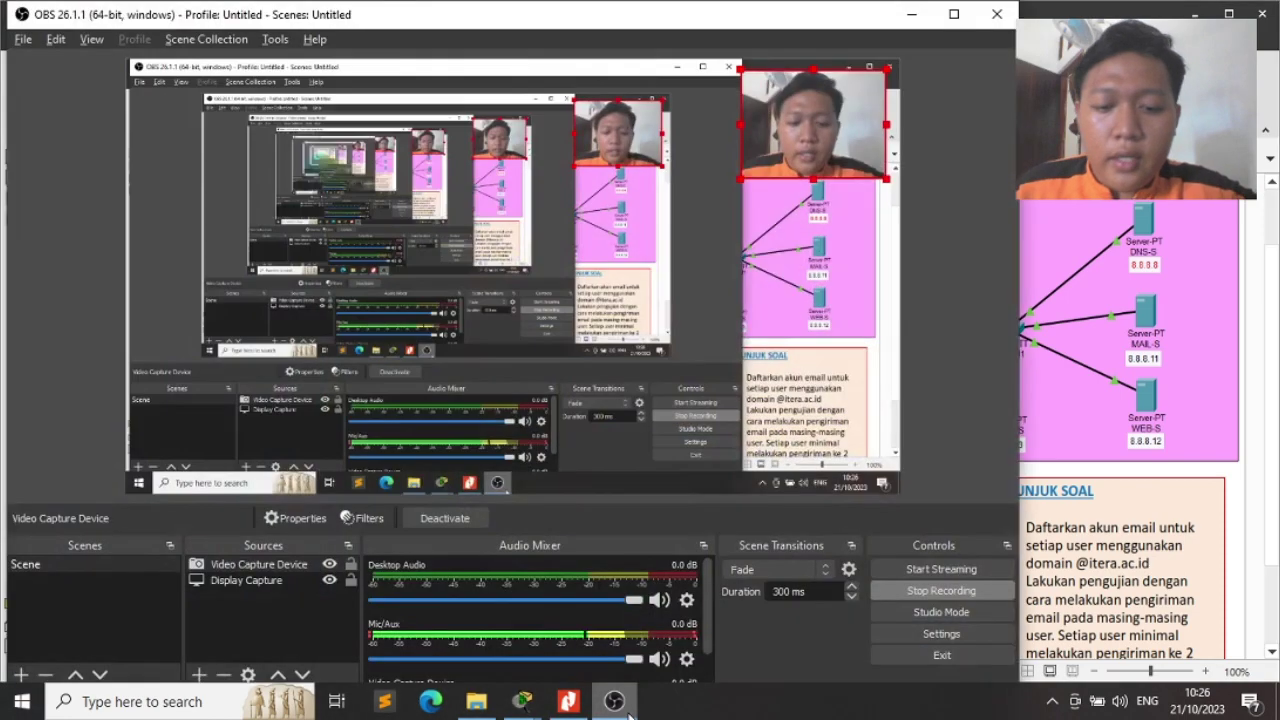
left_click(630, 716)
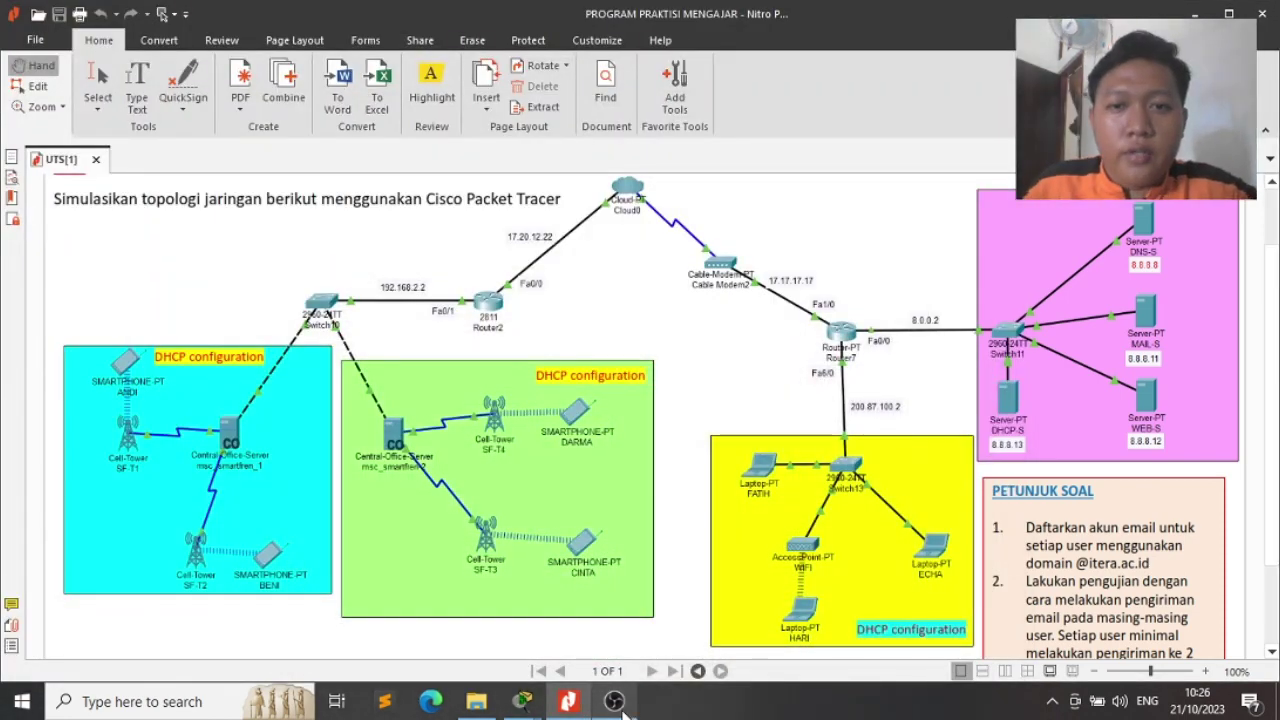
left_click(624, 713)
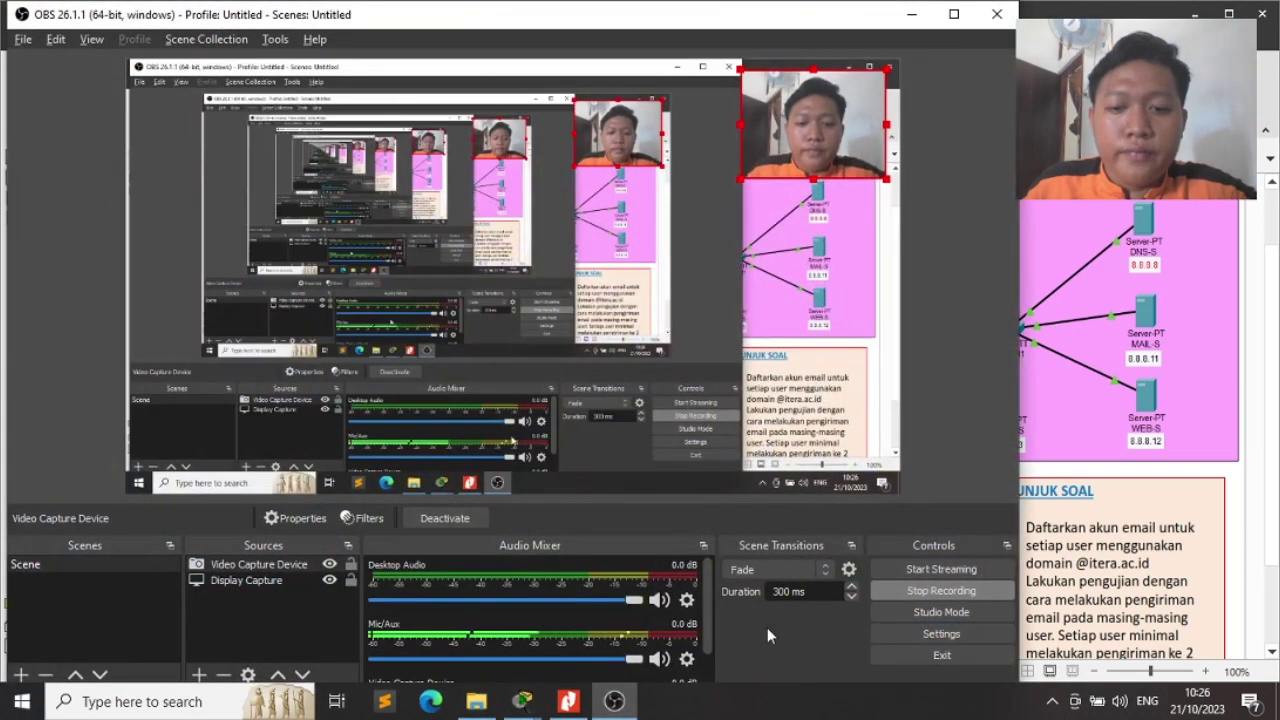